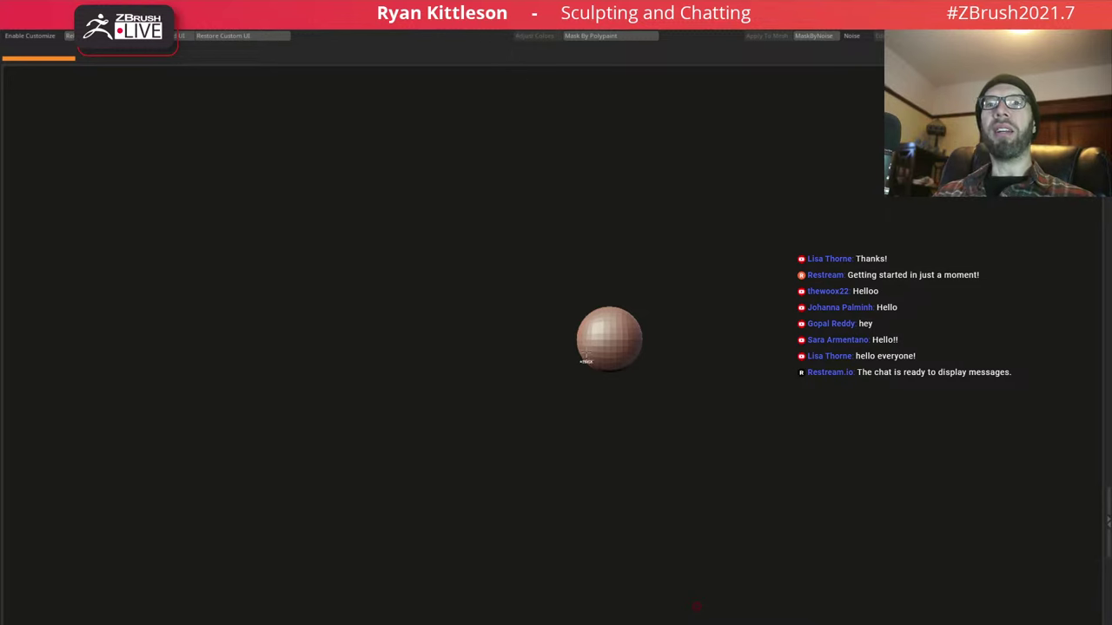
# Frame the sphere in view and adjust the Move brush Draw Size for blocking out
pyautogui.press('f')
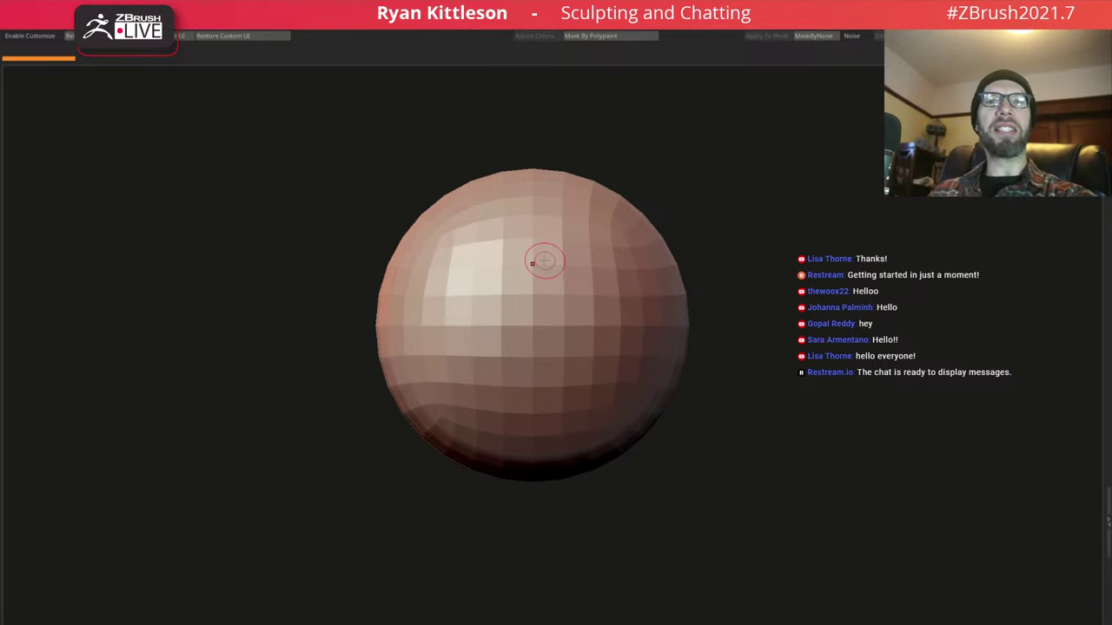
pyautogui.moveTo(547, 273)
pyautogui.keyDown('ctrl'); pyautogui.mouseDown(button='right')
pyautogui.moveTo(565, 310)
pyautogui.moveTo(556, 298)
pyautogui.mouseUp(button='right'); pyautogui.keyUp('ctrl')
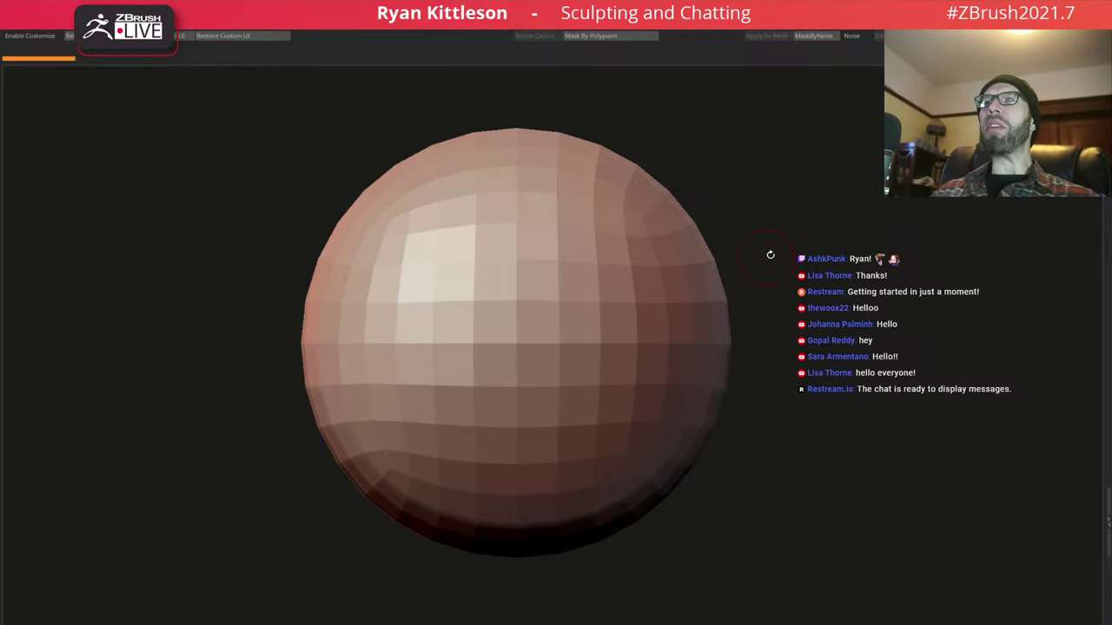
pyautogui.moveTo(757, 233)
pyautogui.mouseDown()
pyautogui.moveTo(737, 230)
pyautogui.moveTo(752, 228)
pyautogui.mouseUp()
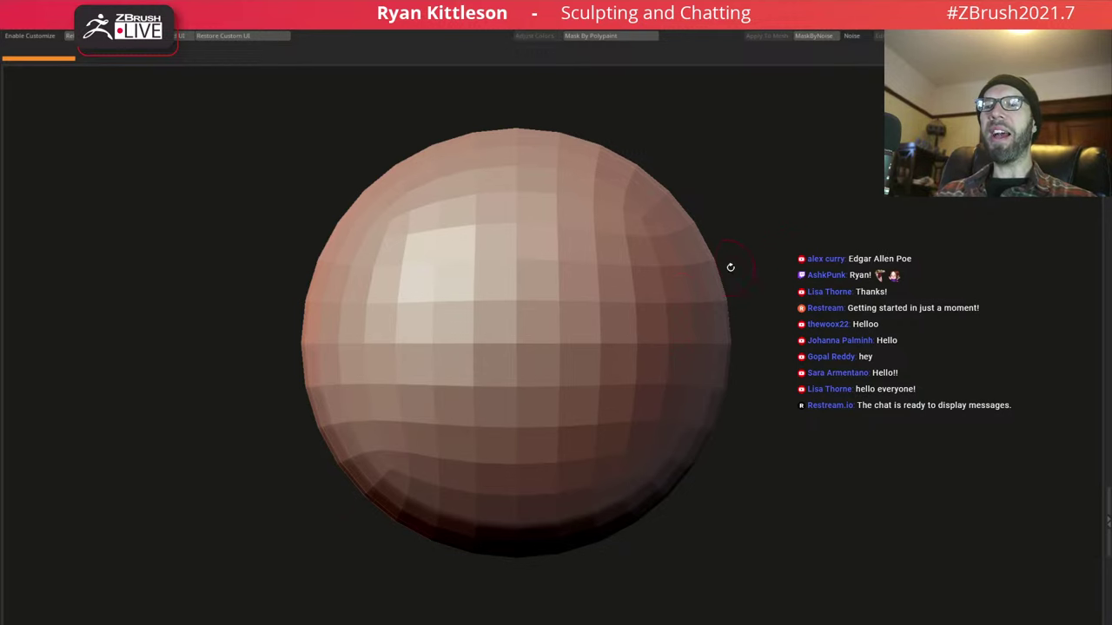
pyautogui.moveTo(743, 263); pyautogui.dragTo(732, 276)
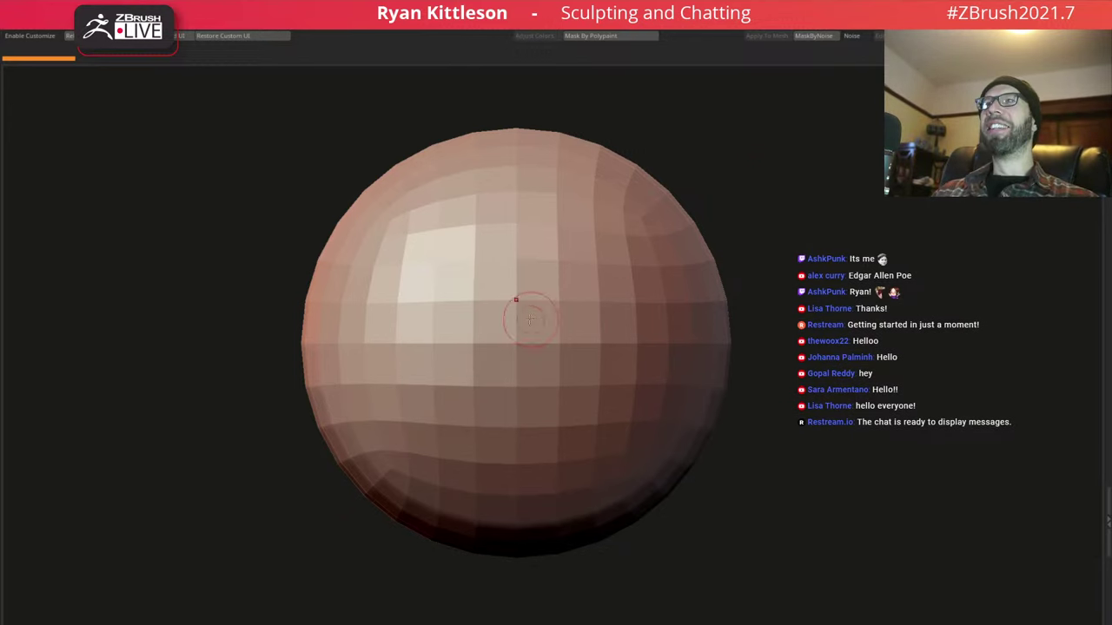
pyautogui.keyDown('ctrl'); pyautogui.moveTo(516, 300); pyautogui.dragTo(574, 300, button='right'); pyautogui.keyUp('ctrl')
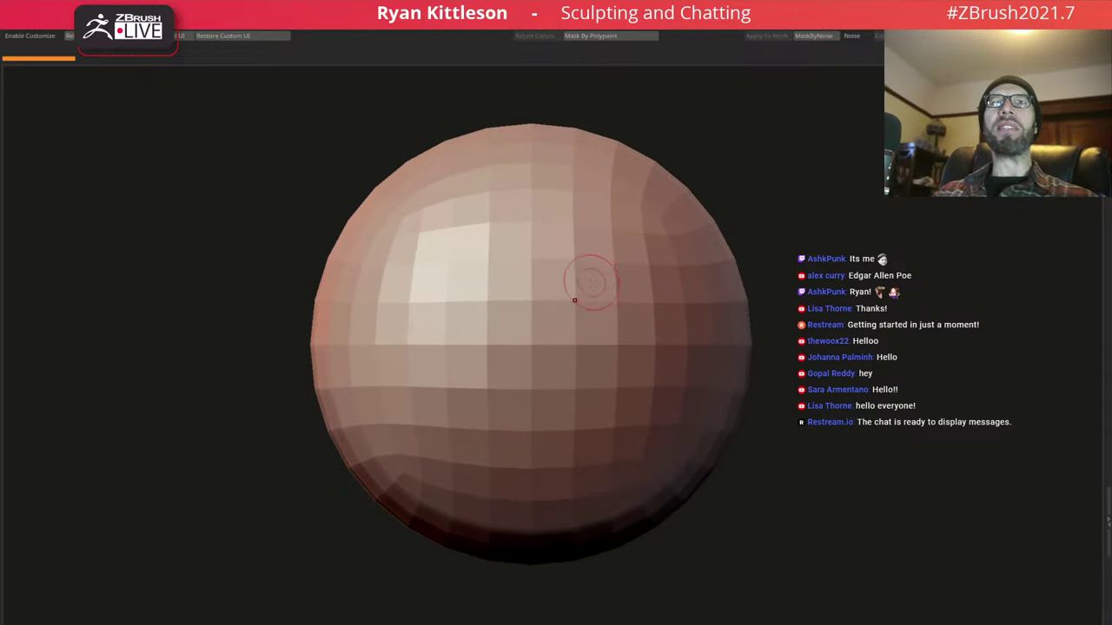
pyautogui.keyDown('ctrl'); pyautogui.moveTo(641, 318); pyautogui.dragTo(615, 263, button='right'); pyautogui.keyUp('ctrl')
pyautogui.press('space')
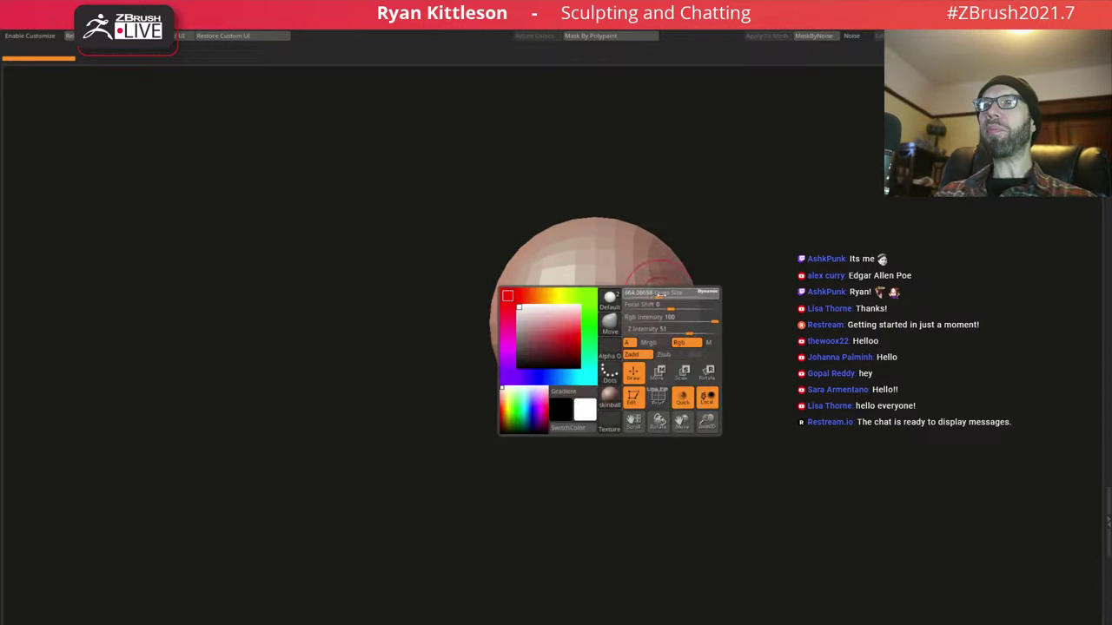
pyautogui.moveTo(639, 295); pyautogui.dragTo(663, 301)
pyautogui.keyDown('alt'); pyautogui.moveTo(663, 302); pyautogui.dragTo(612, 289, button='right'); pyautogui.keyUp('alt')
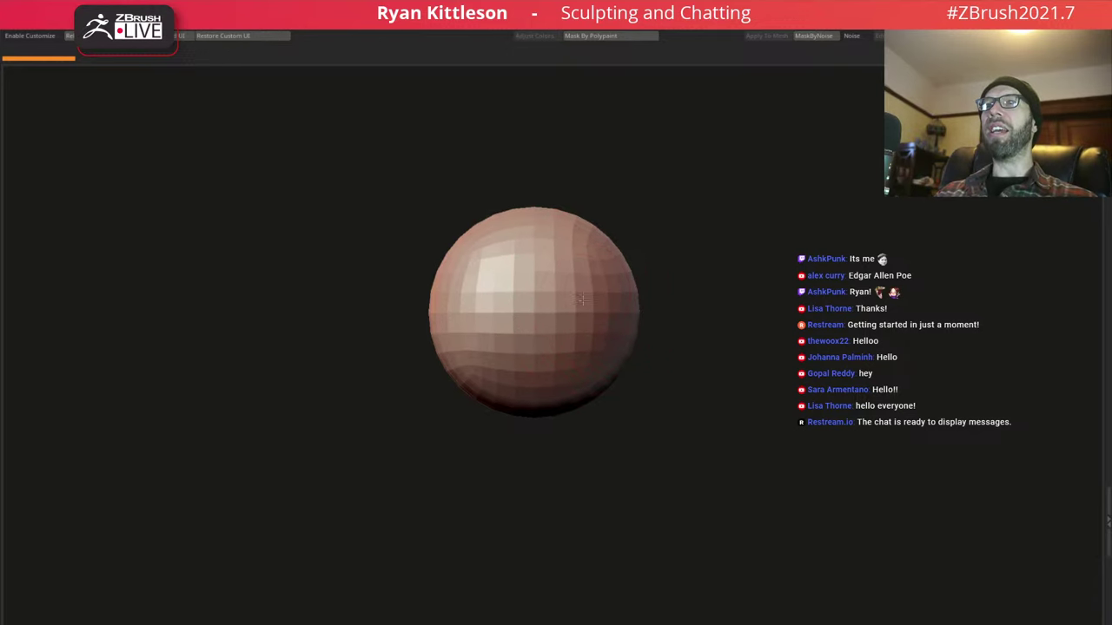
pyautogui.press('space')
pyautogui.moveTo(591, 288); pyautogui.dragTo(612, 288)
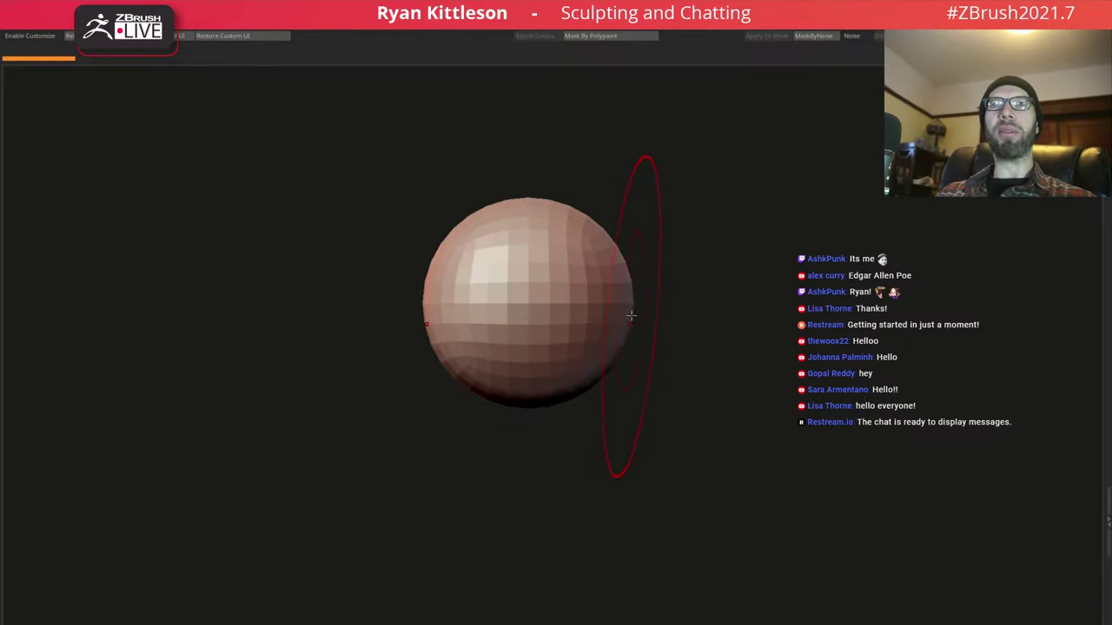
pyautogui.keyDown('ctrl'); pyautogui.moveTo(631, 316); pyautogui.dragTo(631, 306, button='right'); pyautogui.keyUp('ctrl')
pyautogui.press('space')
pyautogui.moveTo(647, 306); pyautogui.dragTo(631, 306)
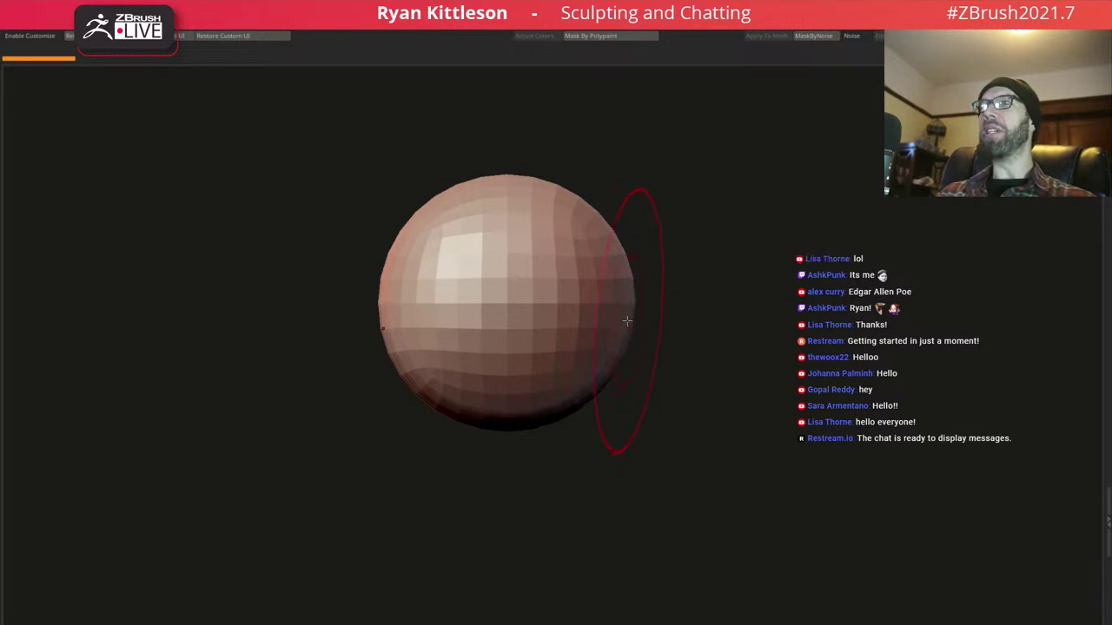
# Stretch the sphere into an egg and push it toward a boxier head form
pyautogui.moveTo(632, 319)
pyautogui.mouseDown()
pyautogui.moveTo(596, 307)
pyautogui.moveTo(579, 318)
pyautogui.mouseUp()
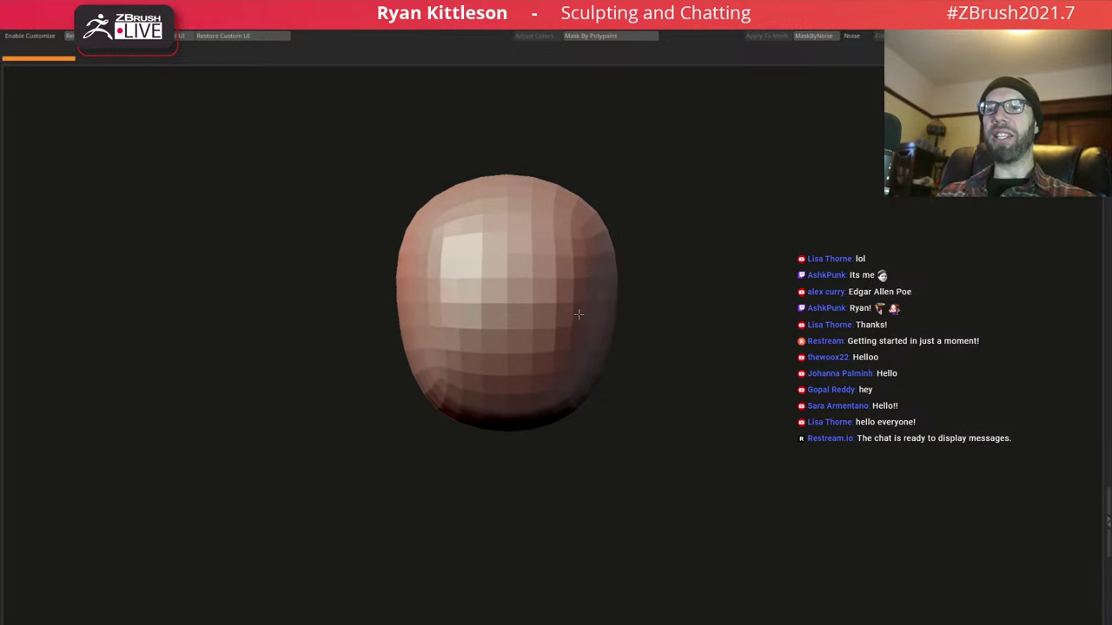
pyautogui.hotkey('ctrl', 'z')
pyautogui.hotkey('ctrl', 'z')
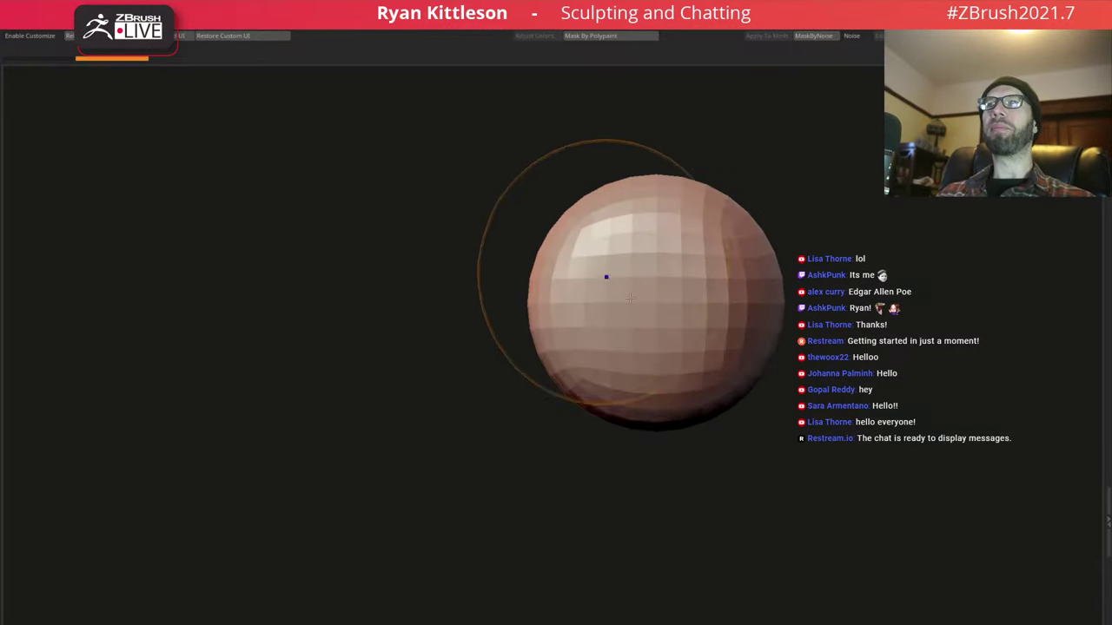
pyautogui.moveTo(549, 410); pyautogui.dragTo(565, 261)
pyautogui.moveTo(576, 223); pyautogui.dragTo(556, 209)
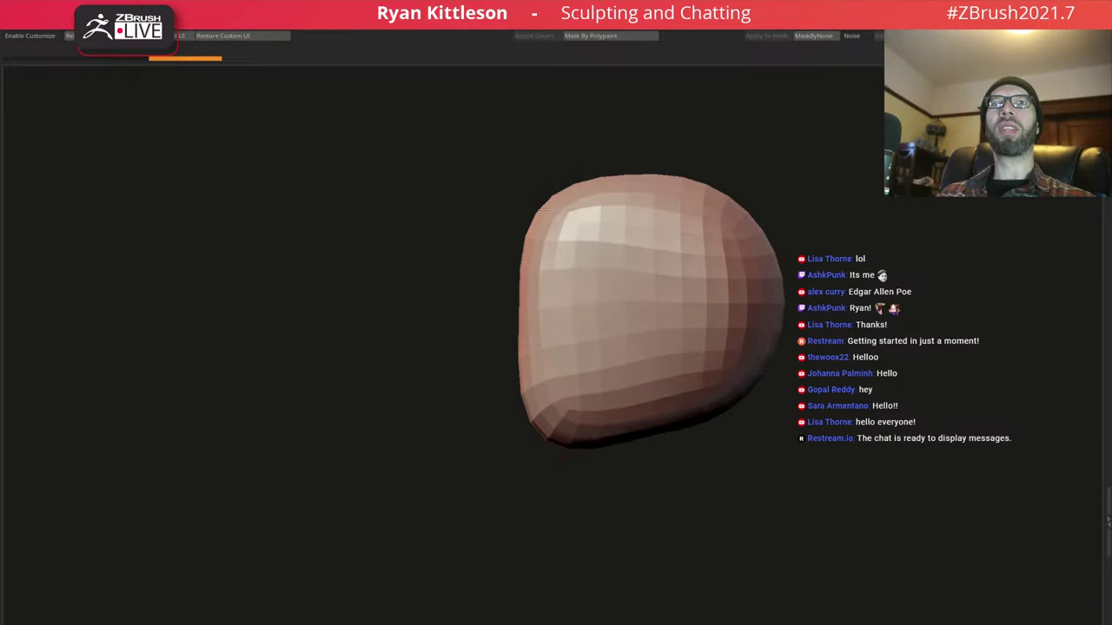
pyautogui.moveTo(776, 287)
pyautogui.mouseDown()
pyautogui.moveTo(713, 591)
pyautogui.moveTo(683, 545)
pyautogui.moveTo(664, 599)
pyautogui.mouseUp()
# Pull out a long jutting lower face and bring the chin tip forward and up
pyautogui.press('space')
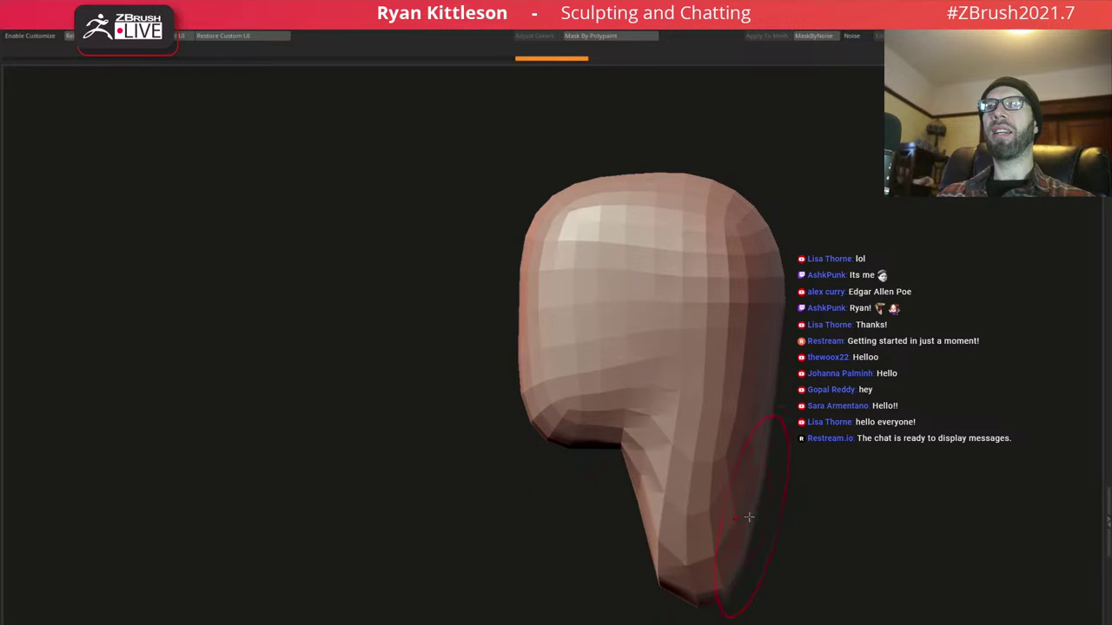
pyautogui.moveTo(739, 522); pyautogui.dragTo(745, 452)
pyautogui.moveTo(724, 519)
pyautogui.mouseDown(button='right')
pyautogui.moveTo(756, 454)
pyautogui.moveTo(724, 375)
pyautogui.mouseUp(button='right')
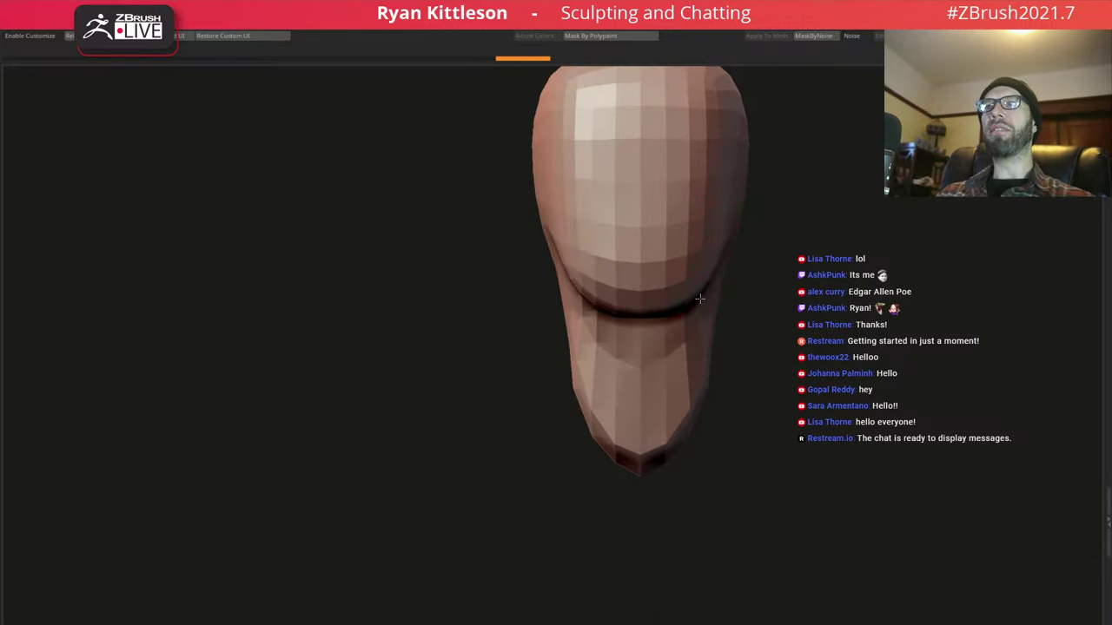
pyautogui.moveTo(689, 305); pyautogui.dragTo(625, 382)
pyautogui.press('space')
pyautogui.moveTo(598, 425)
pyautogui.mouseDown()
pyautogui.moveTo(588, 410)
pyautogui.moveTo(630, 470)
pyautogui.moveTo(674, 402)
pyautogui.mouseUp()
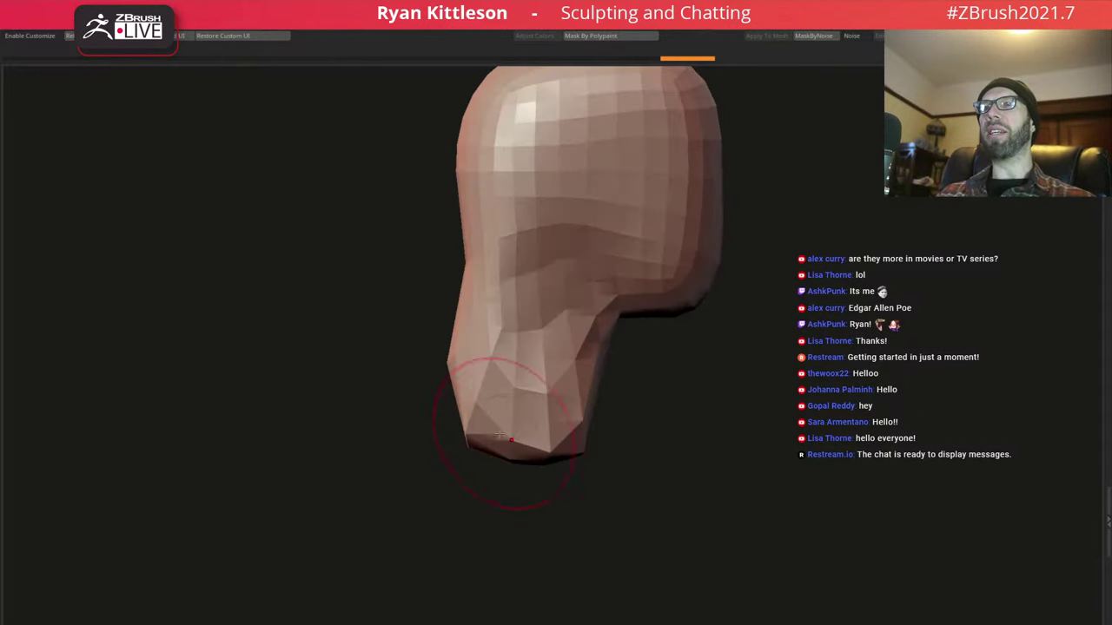
pyautogui.moveTo(473, 443); pyautogui.dragTo(414, 413)
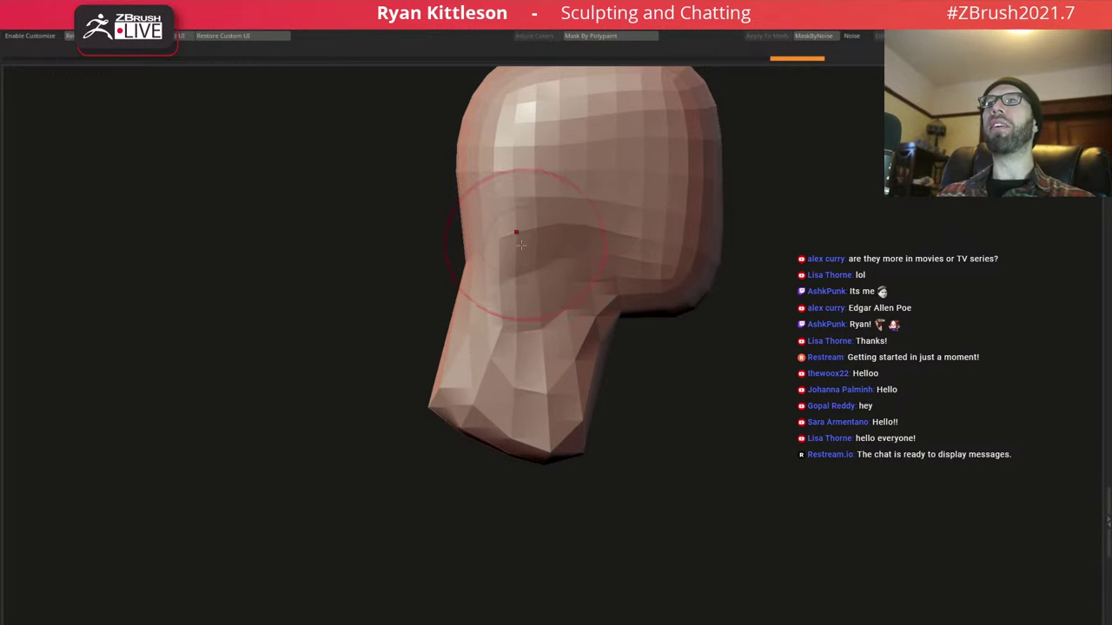
# Push out the back of the head and reshape the cranium top and neck
pyautogui.moveTo(512, 182); pyautogui.dragTo(548, 278)
pyautogui.press('space')
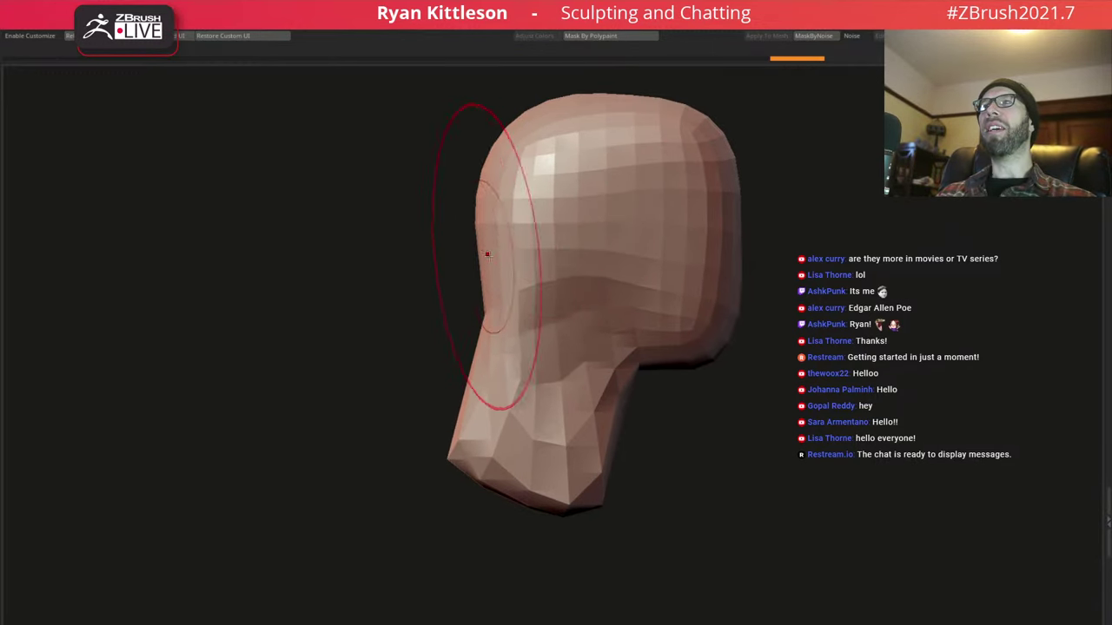
pyautogui.moveTo(489, 248)
pyautogui.mouseDown()
pyautogui.moveTo(461, 270)
pyautogui.moveTo(476, 261)
pyautogui.mouseUp()
pyautogui.moveTo(509, 186)
pyautogui.mouseDown()
pyautogui.moveTo(496, 156)
pyautogui.moveTo(556, 100)
pyautogui.moveTo(686, 186)
pyautogui.mouseUp()
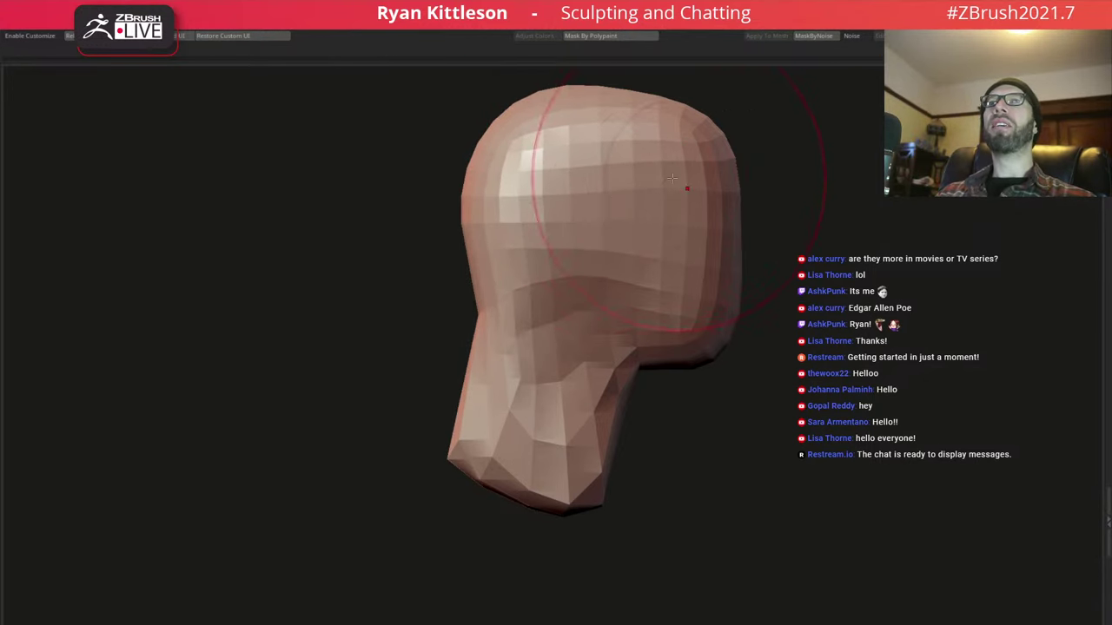
pyautogui.moveTo(484, 311); pyautogui.dragTo(464, 199)
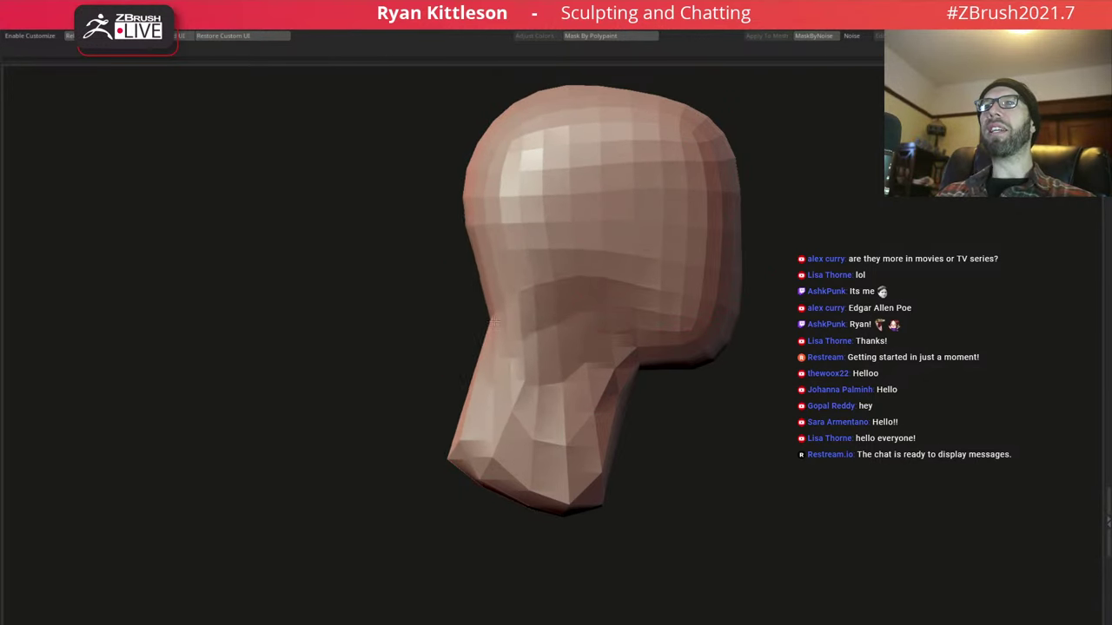
pyautogui.moveTo(469, 417); pyautogui.dragTo(445, 169)
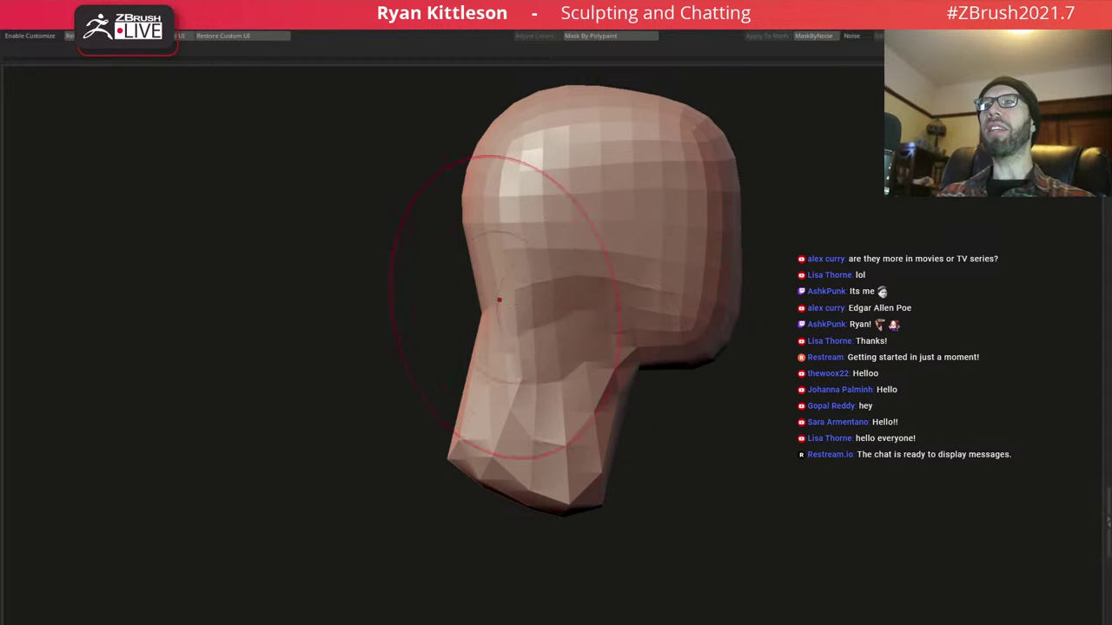
pyautogui.moveTo(435, 295)
pyautogui.mouseDown()
pyautogui.moveTo(525, 293)
pyautogui.moveTo(509, 290)
pyautogui.mouseUp()
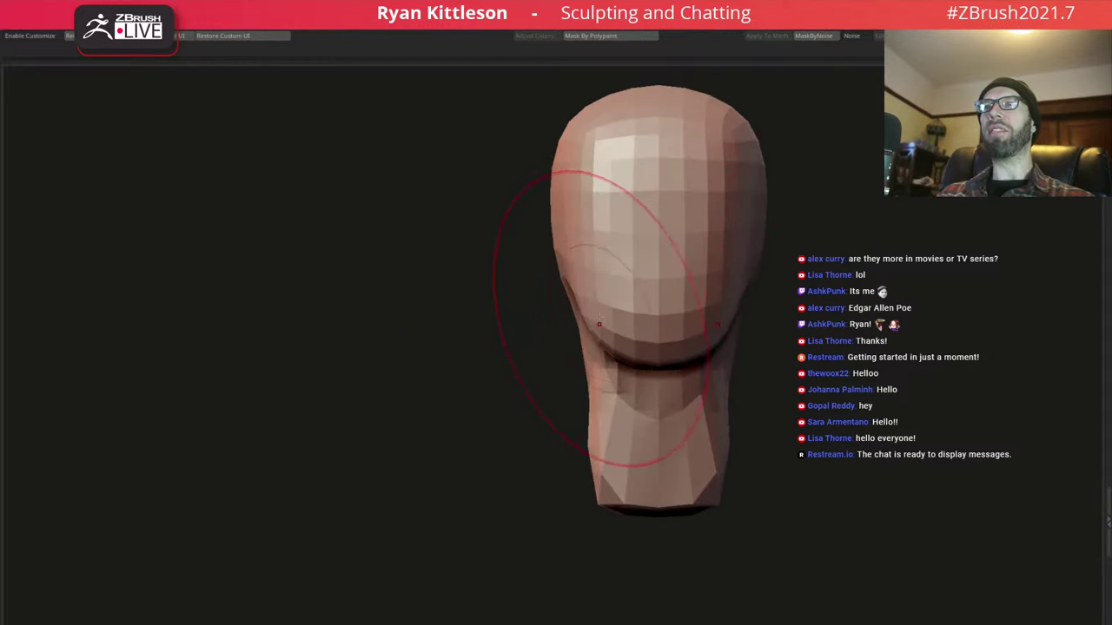
# Round out the top of the head and Shift-smooth the faceted jaw, chin and upper head
pyautogui.press('space')
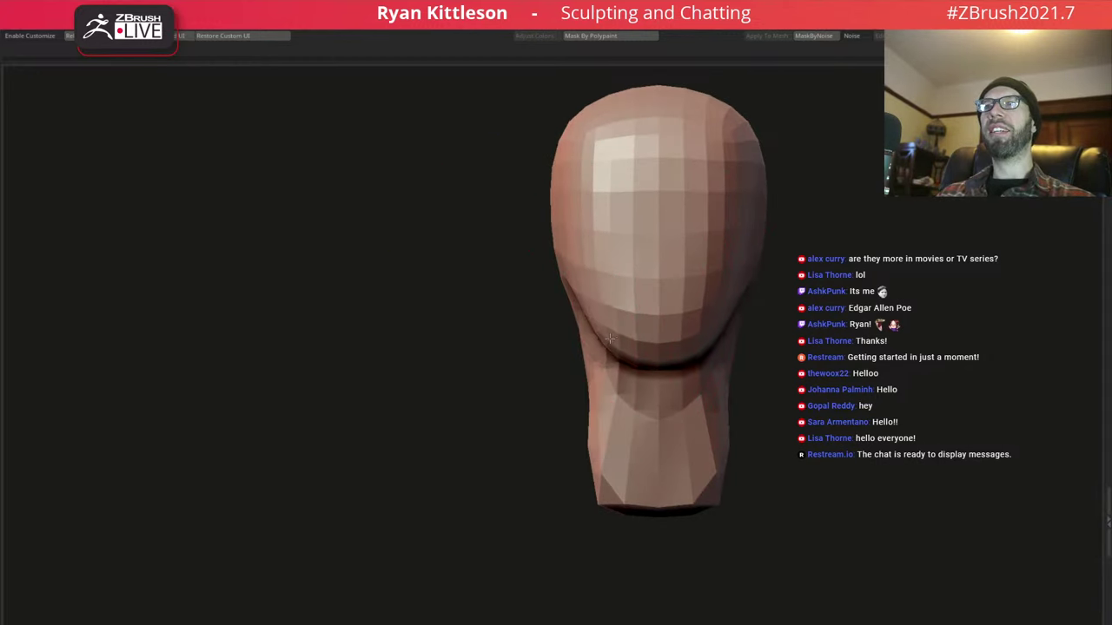
pyautogui.press('f')
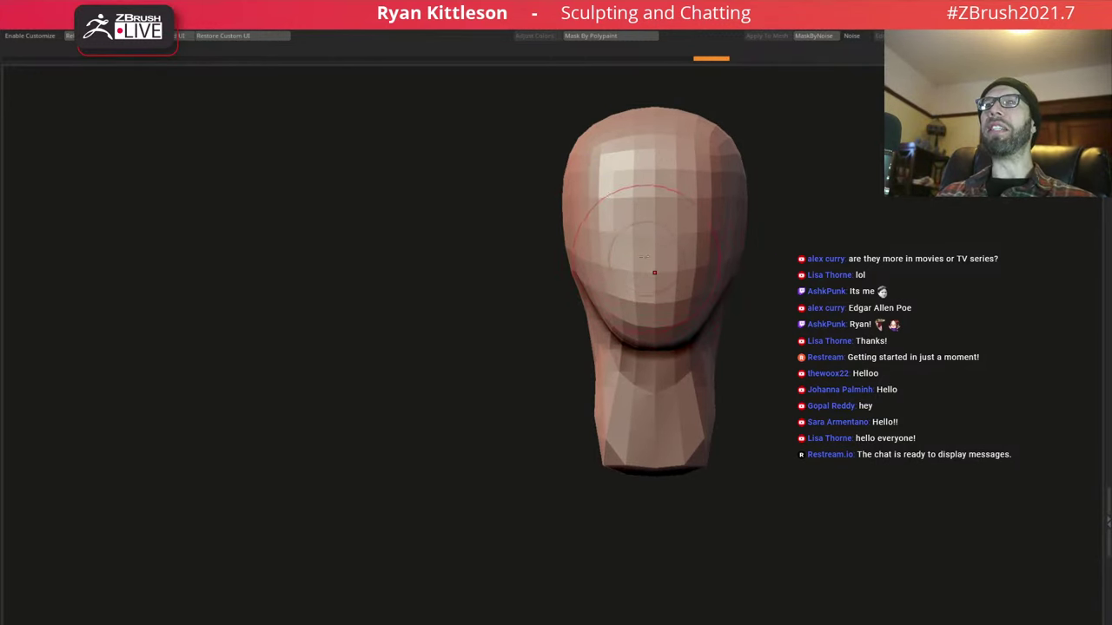
pyautogui.moveTo(765, 218); pyautogui.dragTo(701, 213)
pyautogui.press('space')
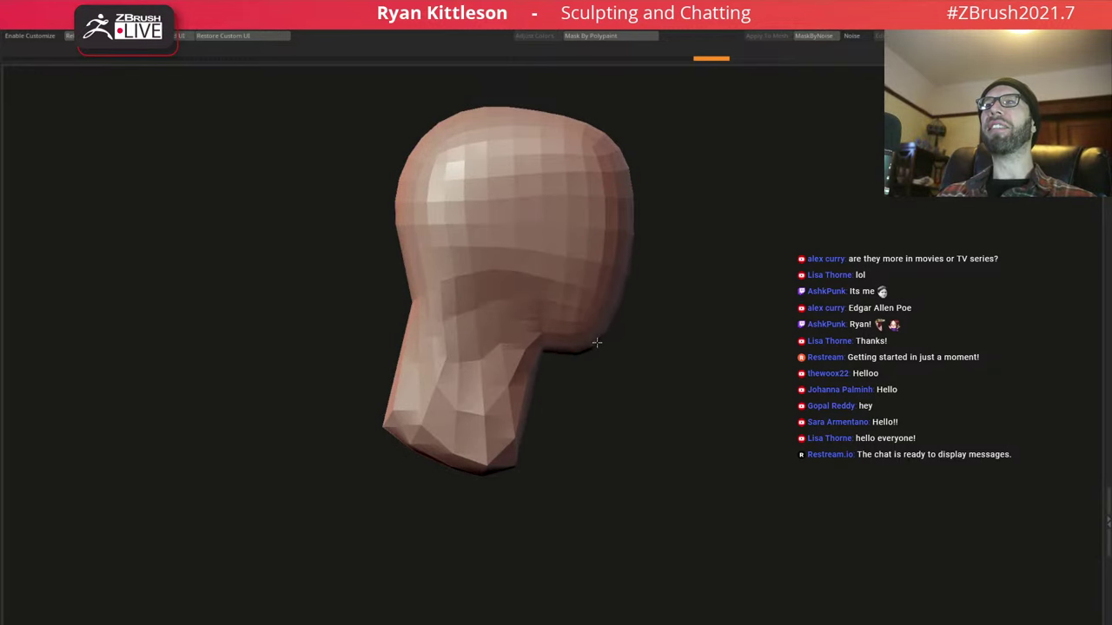
pyautogui.moveTo(531, 114); pyautogui.dragTo(469, 108)
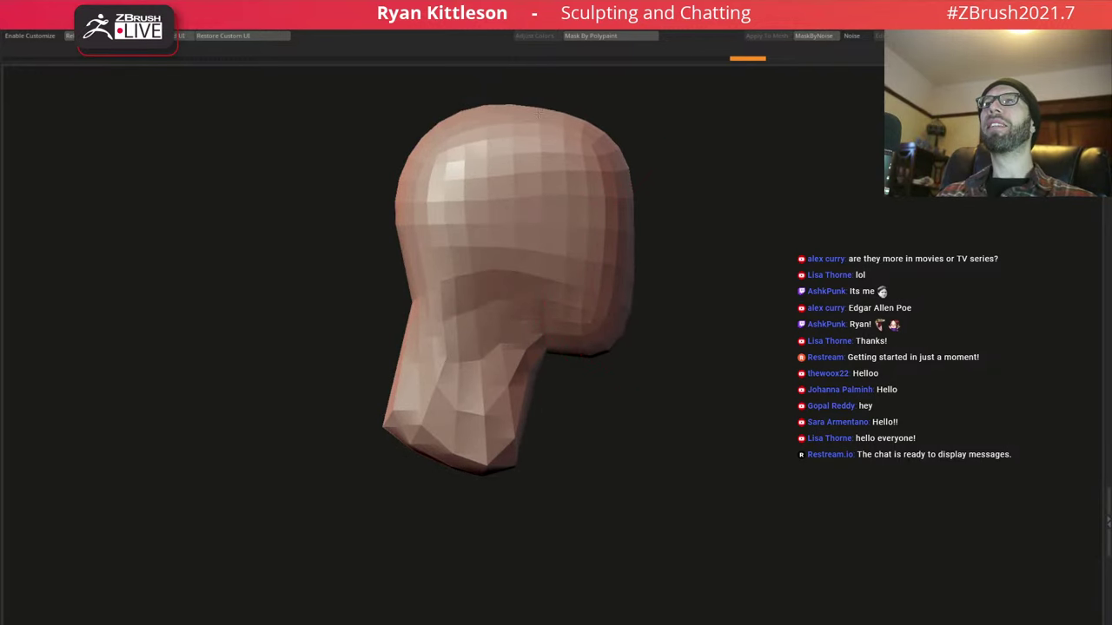
pyautogui.moveTo(451, 277)
pyautogui.mouseDown()
pyautogui.moveTo(497, 295)
pyautogui.moveTo(452, 287)
pyautogui.mouseUp()
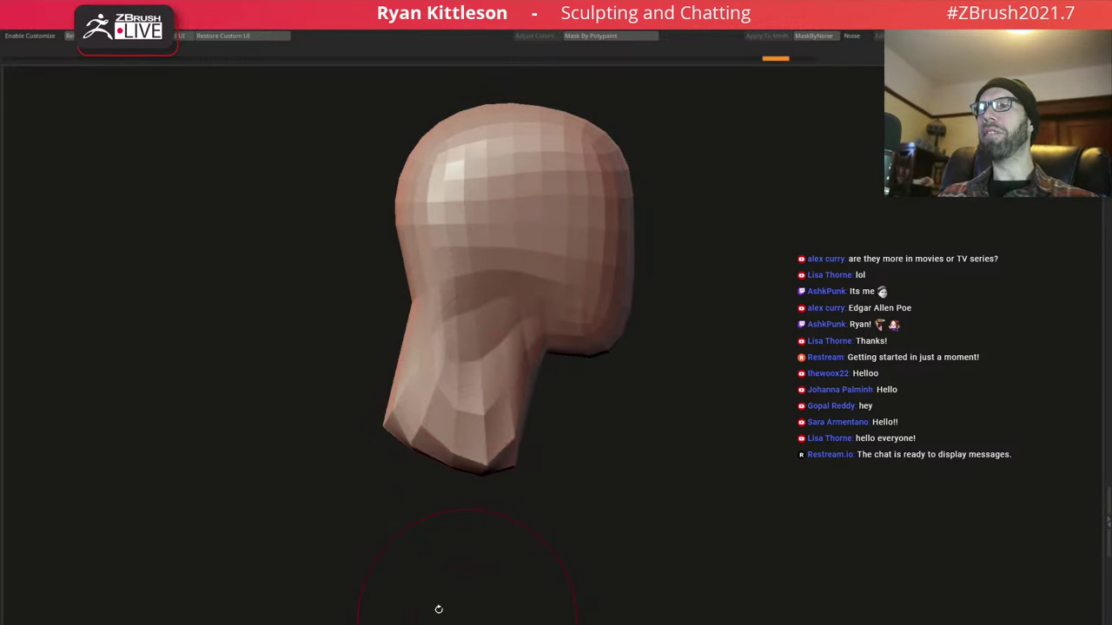
pyautogui.keyDown('shift'); pyautogui.moveTo(406, 348); pyautogui.dragTo(452, 408); pyautogui.keyUp('shift')
pyautogui.keyDown('shift'); pyautogui.moveTo(451, 260); pyautogui.dragTo(348, 189); pyautogui.keyUp('shift')
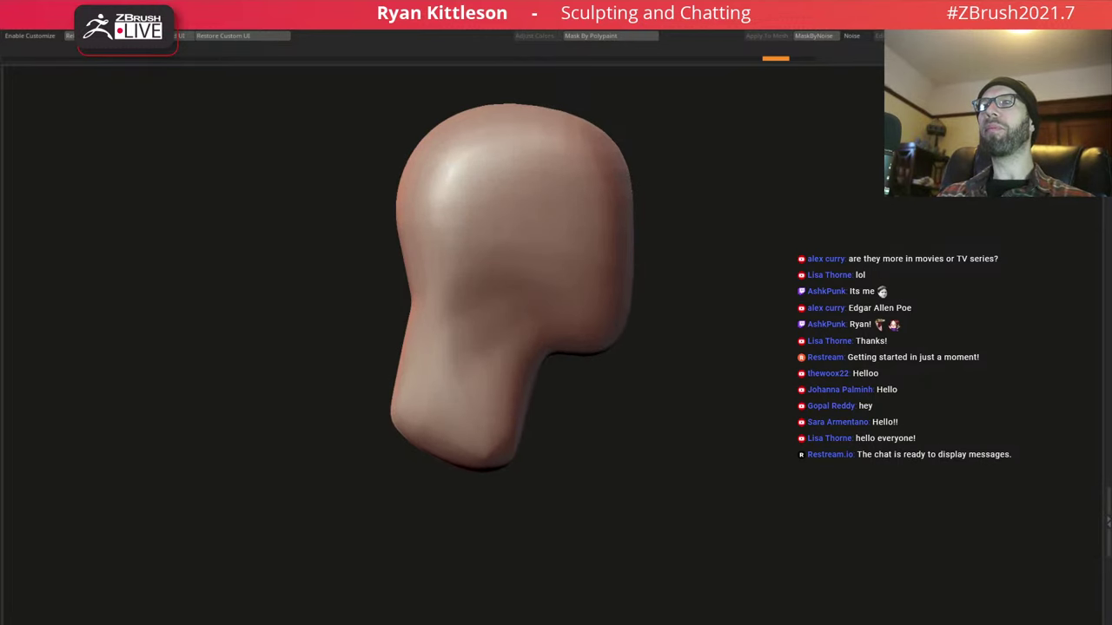
pyautogui.moveTo(566, 347)
pyautogui.mouseDown()
pyautogui.moveTo(509, 278)
pyautogui.moveTo(646, 373)
pyautogui.mouseUp()
pyautogui.press('space')
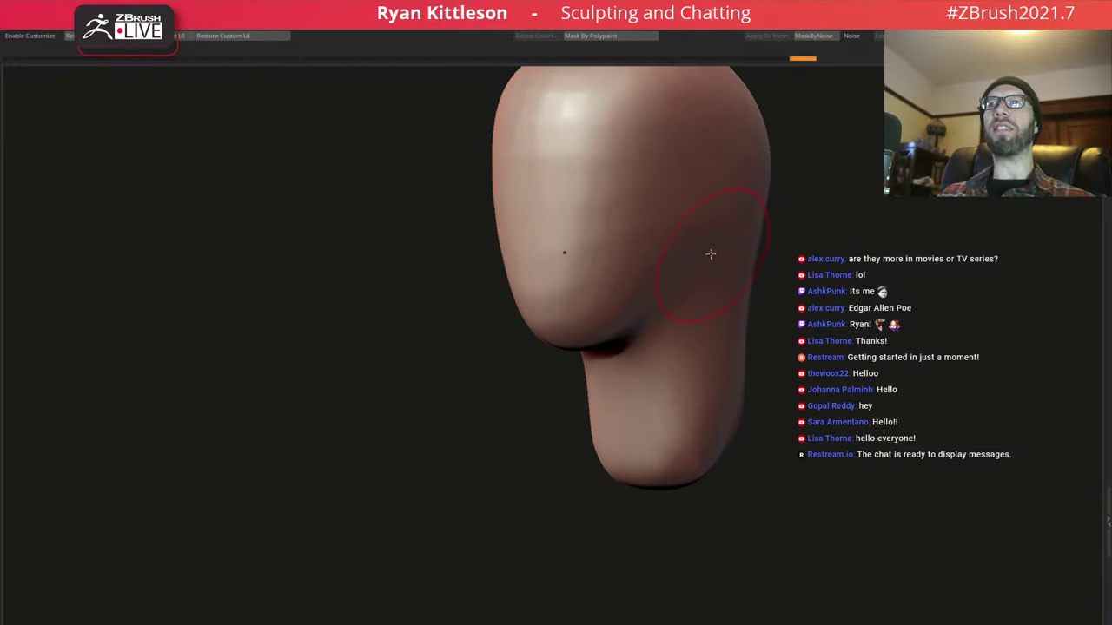
pyautogui.moveTo(711, 253); pyautogui.dragTo(714, 265)
pyautogui.press('space')
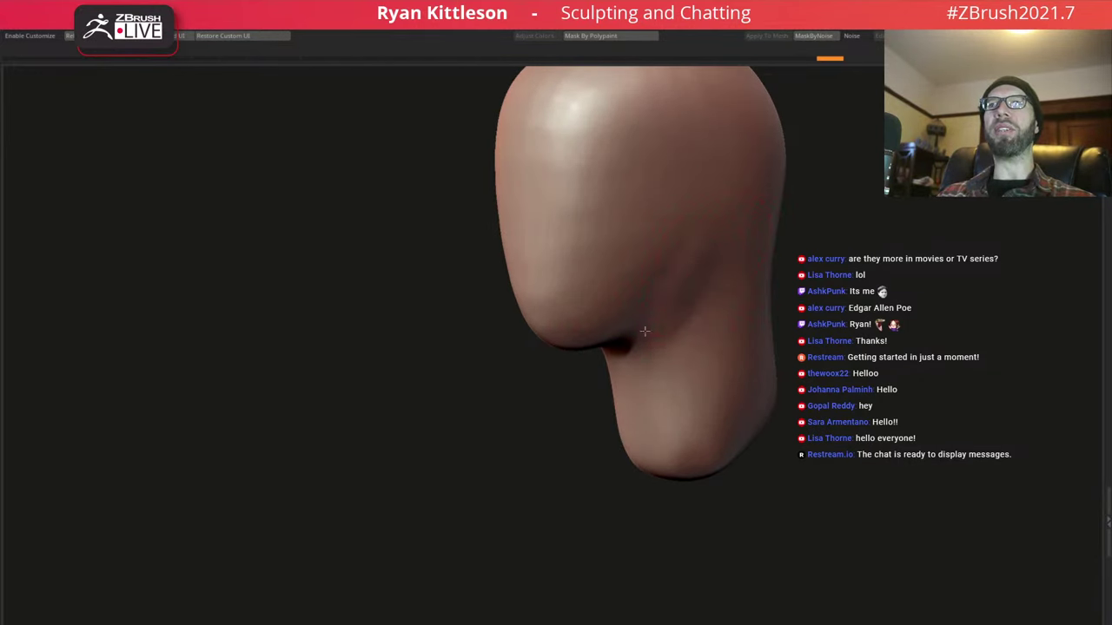
pyautogui.moveTo(645, 331)
pyautogui.mouseDown()
pyautogui.moveTo(632, 292)
pyautogui.moveTo(654, 284)
pyautogui.mouseUp()
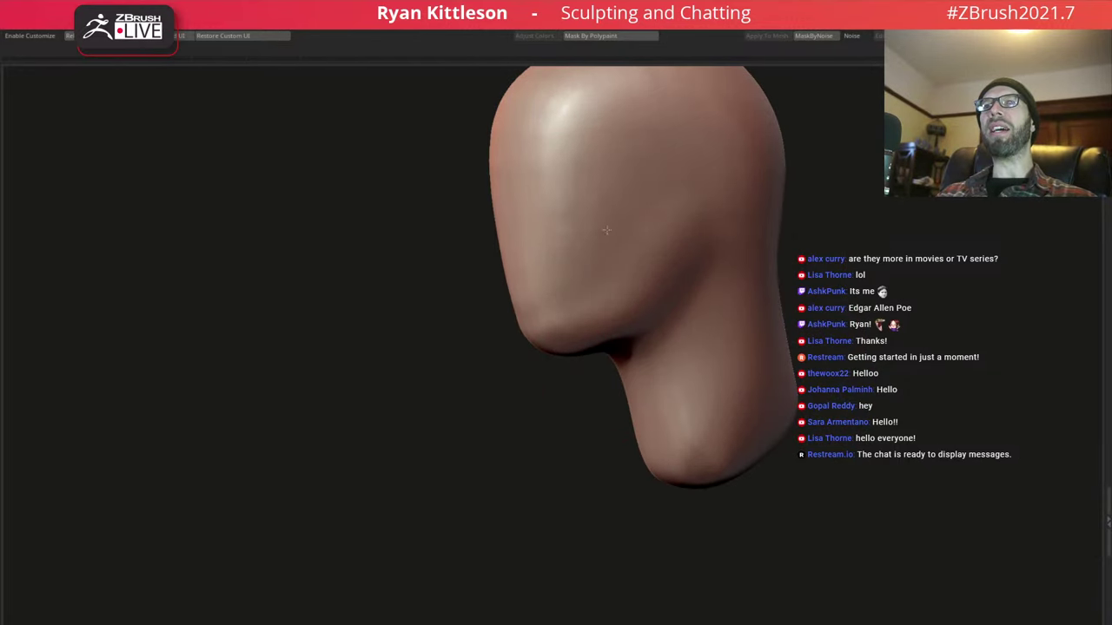
pyautogui.moveTo(615, 313)
pyautogui.mouseDown()
pyautogui.moveTo(669, 270)
pyautogui.moveTo(655, 261)
pyautogui.mouseUp()
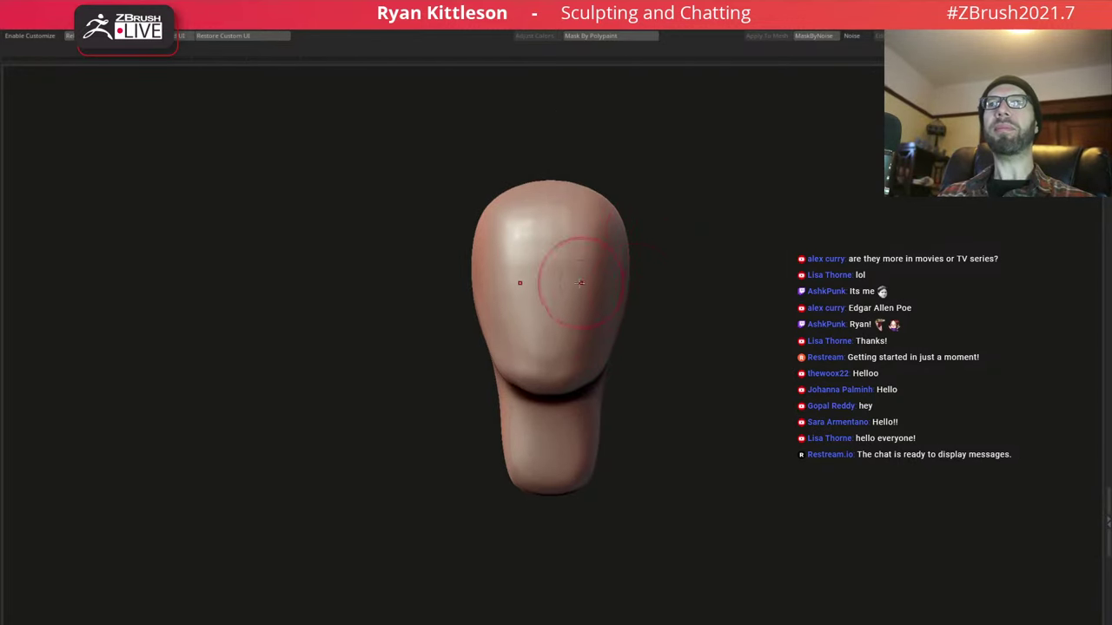
pyautogui.moveTo(647, 300)
pyautogui.mouseDown()
pyautogui.moveTo(652, 325)
pyautogui.moveTo(668, 313)
pyautogui.moveTo(643, 246)
pyautogui.moveTo(599, 246)
pyautogui.mouseUp()
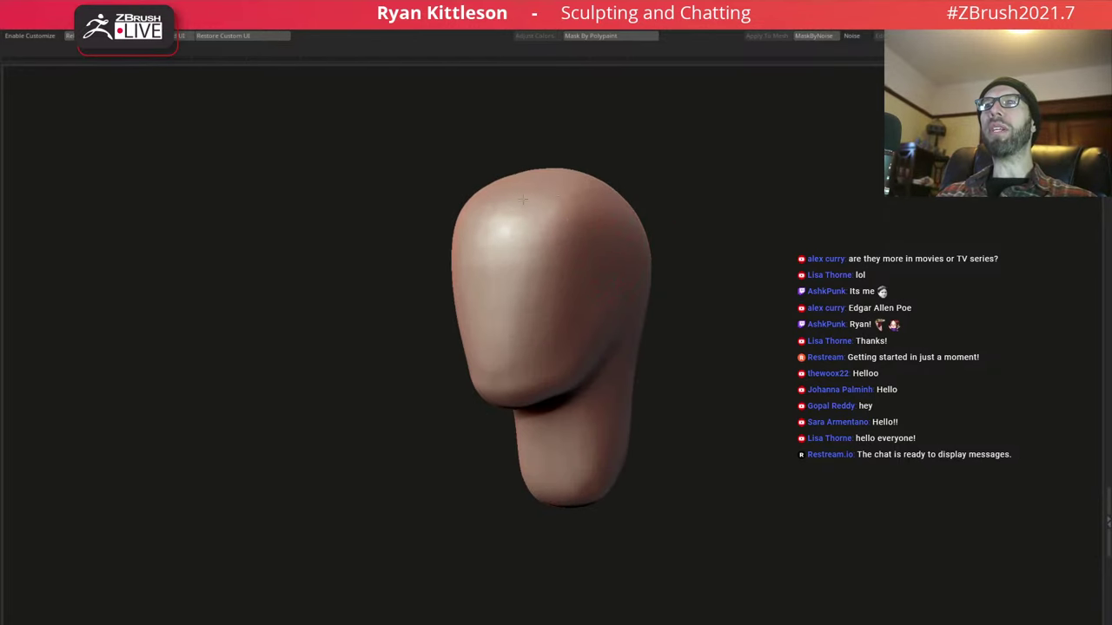
pyautogui.moveTo(568, 203); pyautogui.dragTo(584, 221)
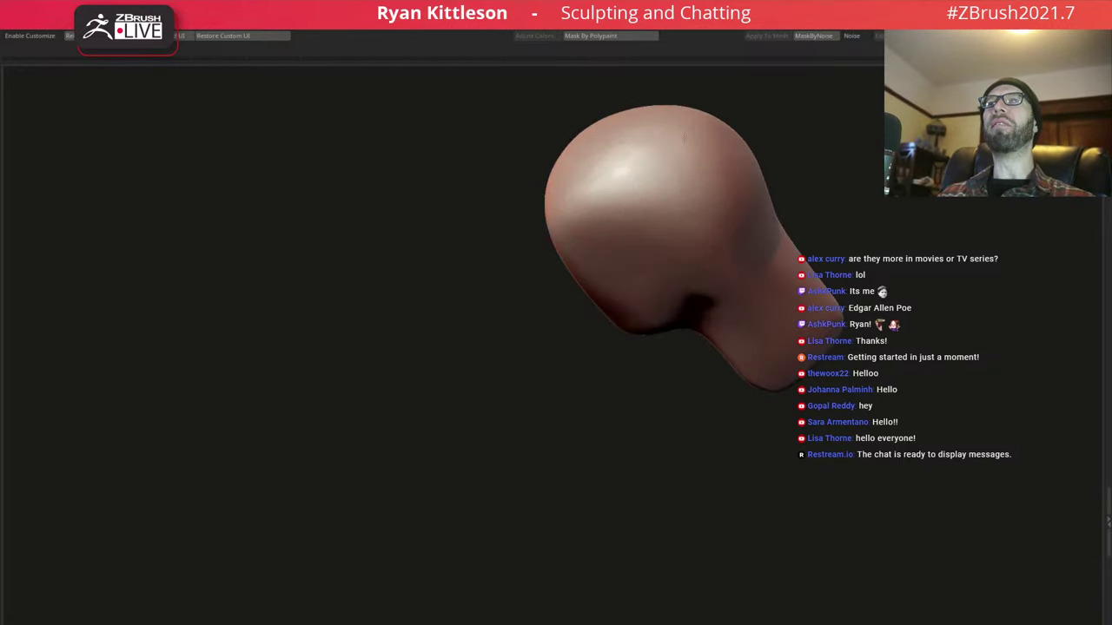
pyautogui.moveTo(771, 293)
pyautogui.mouseDown()
pyautogui.moveTo(695, 330)
pyautogui.moveTo(660, 365)
pyautogui.moveTo(691, 240)
pyautogui.moveTo(591, 231)
pyautogui.moveTo(553, 180)
pyautogui.moveTo(531, 198)
pyautogui.moveTo(566, 228)
pyautogui.mouseUp()
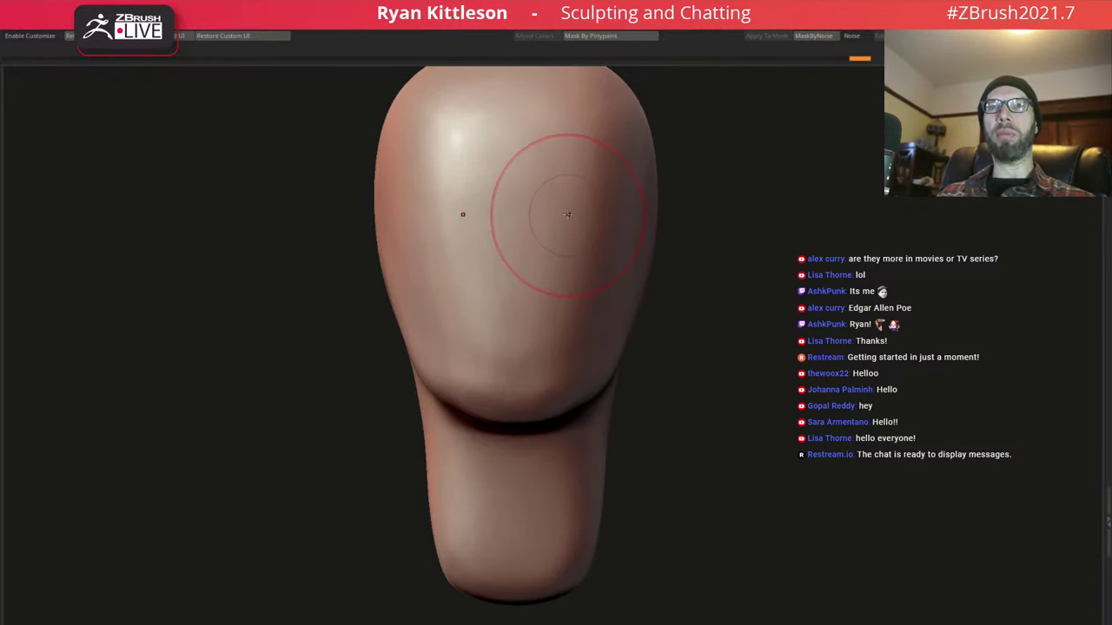
pyautogui.scroll(2, 556, 229)
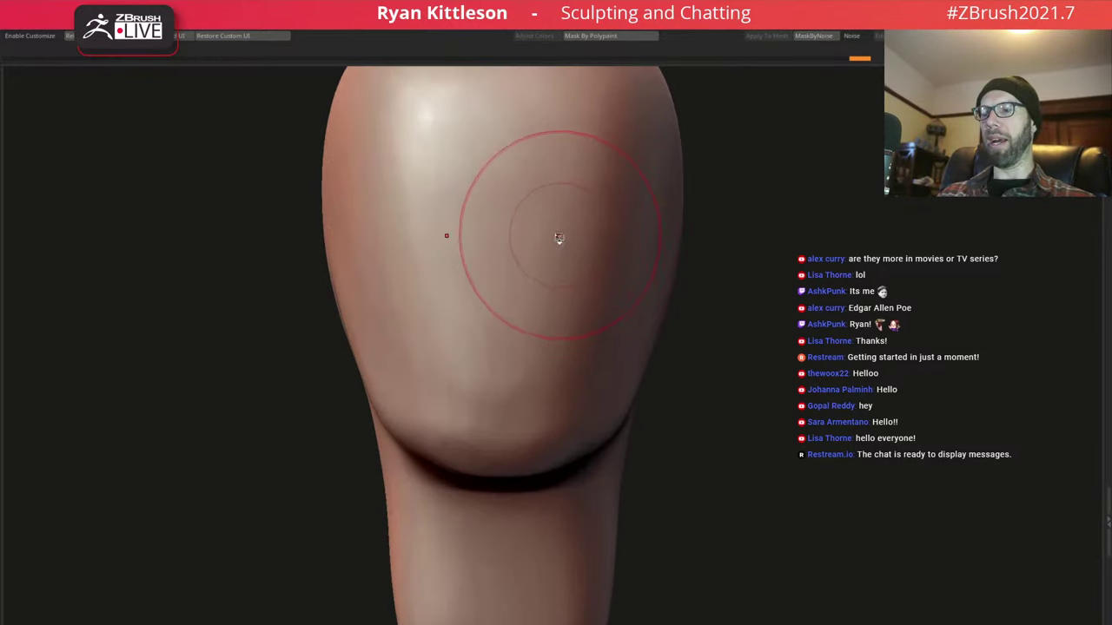
pyautogui.press('space')
# Carve two eye sockets and build a heavy brow ridge with a crease above them
pyautogui.moveTo(559, 228)
pyautogui.keyDown('alt'); pyautogui.mouseDown()
pyautogui.moveTo(545, 241)
pyautogui.moveTo(586, 239)
pyautogui.mouseUp(); pyautogui.keyUp('alt')
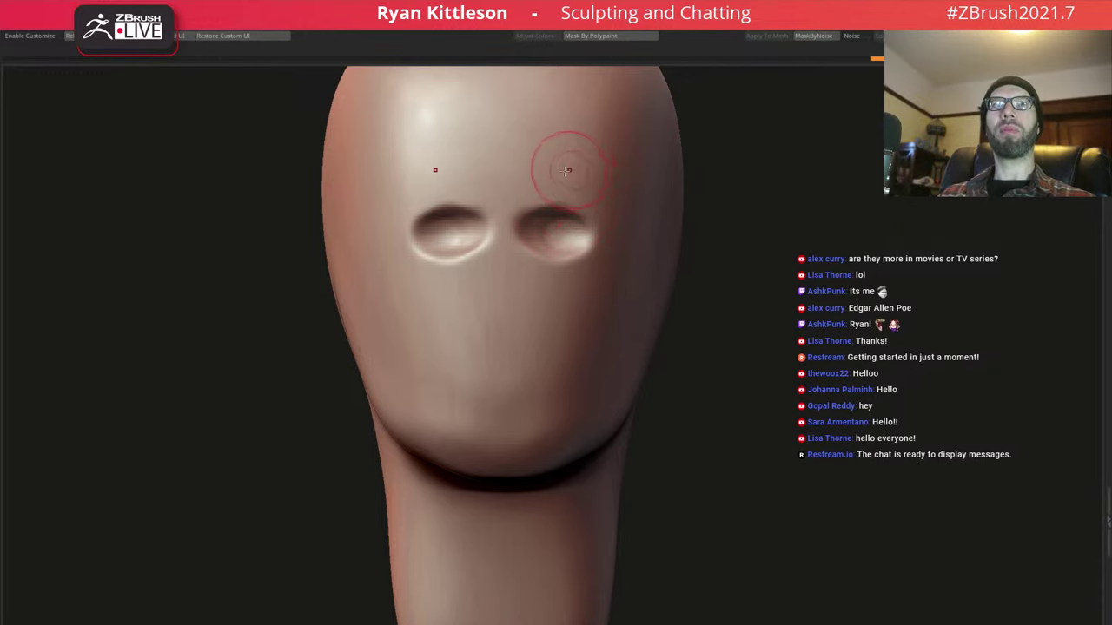
pyautogui.press('space')
pyautogui.moveTo(556, 161); pyautogui.dragTo(434, 160)
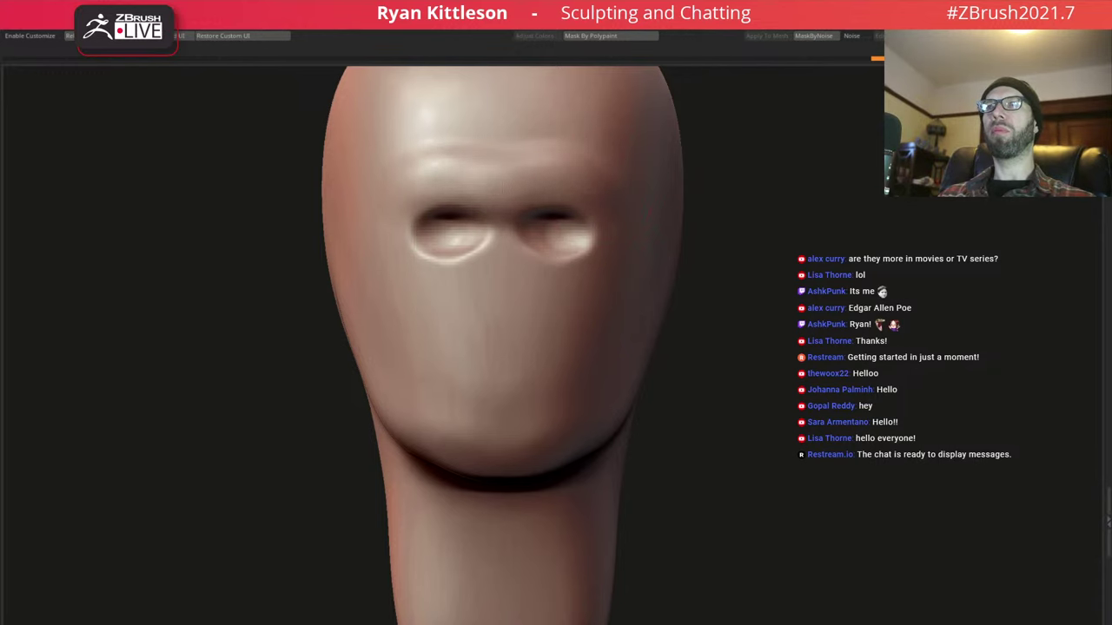
pyautogui.moveTo(522, 191)
pyautogui.mouseDown()
pyautogui.moveTo(630, 182)
pyautogui.moveTo(528, 236)
pyautogui.moveTo(608, 214)
pyautogui.mouseUp()
pyautogui.press('space')
pyautogui.moveTo(565, 226); pyautogui.dragTo(539, 186)
pyautogui.moveTo(486, 243)
pyautogui.mouseDown()
pyautogui.moveTo(567, 258)
pyautogui.moveTo(496, 212)
pyautogui.moveTo(534, 241)
pyautogui.mouseUp()
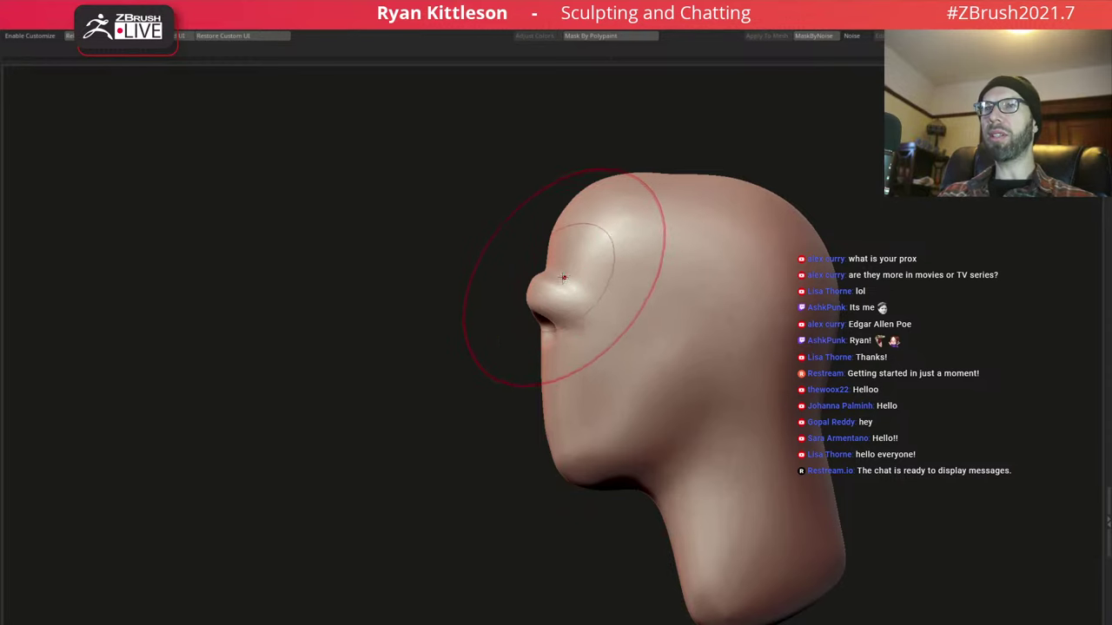
# With a smaller brush, build up and push out the mouth area
pyautogui.press('space')
pyautogui.moveTo(573, 264); pyautogui.dragTo(556, 263)
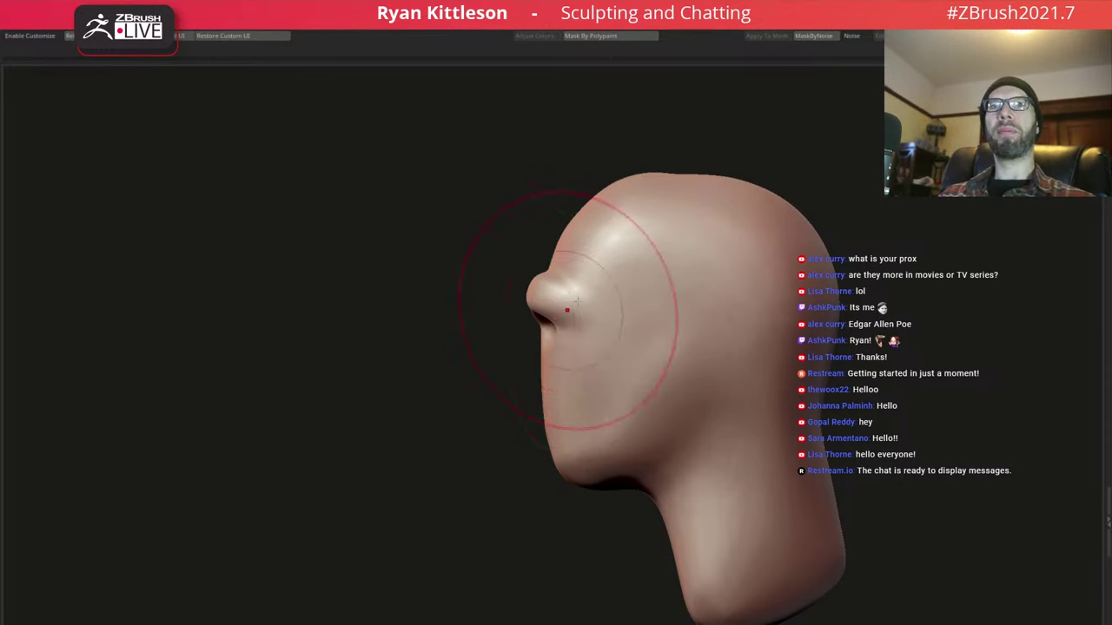
pyautogui.moveTo(534, 323)
pyautogui.mouseDown(button='right')
pyautogui.moveTo(611, 298)
pyautogui.moveTo(591, 313)
pyautogui.mouseUp(button='right')
pyautogui.press('space')
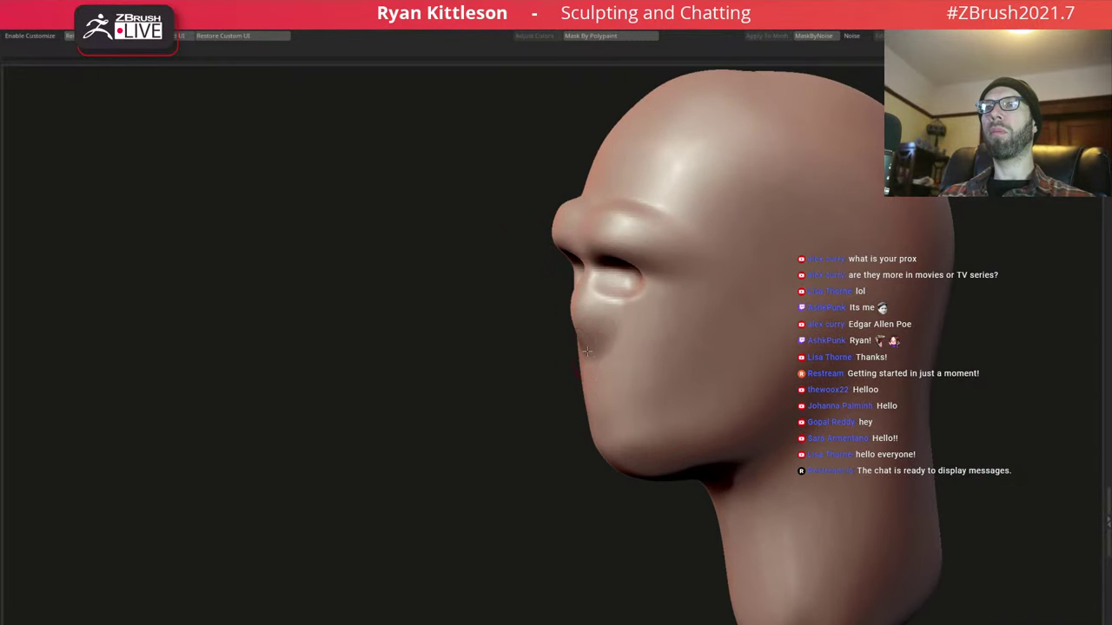
pyautogui.moveTo(587, 351); pyautogui.dragTo(600, 347)
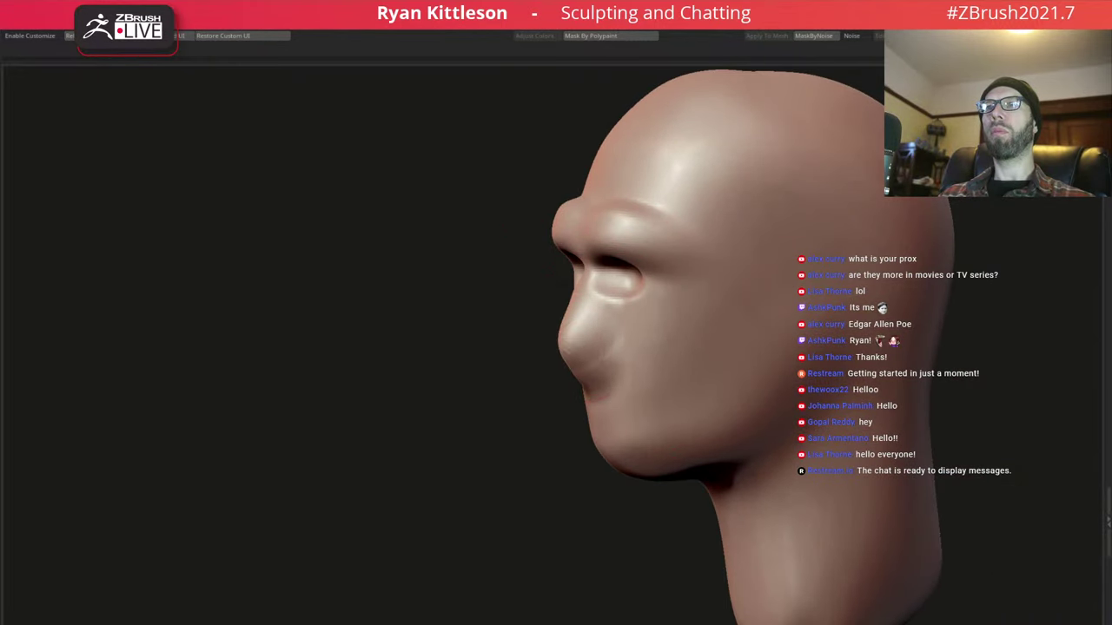
# Shape the areas around the eyes and puff out both cheeks into large bulges
pyautogui.moveTo(547, 351); pyautogui.dragTo(559, 372, button='right')
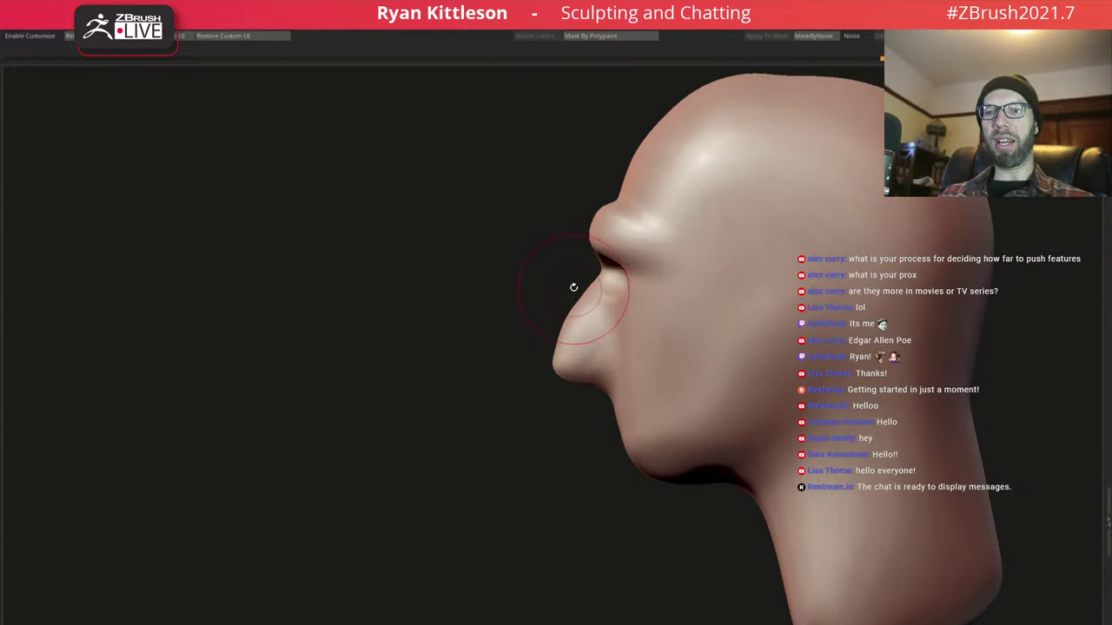
pyautogui.moveTo(576, 273); pyautogui.dragTo(608, 348, button='right')
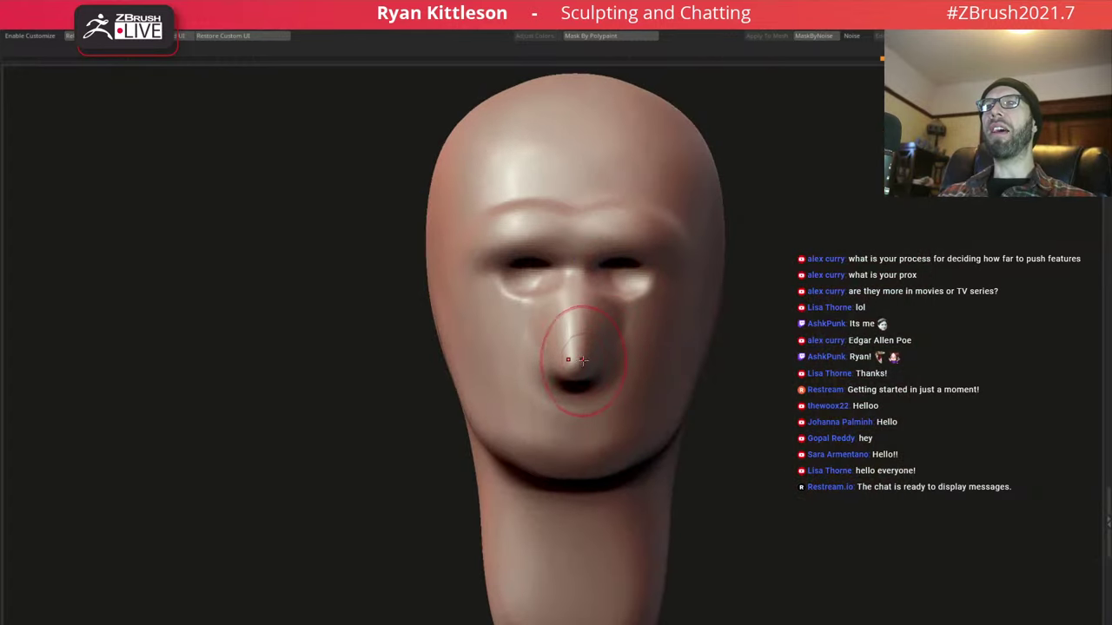
pyautogui.moveTo(607, 360); pyautogui.dragTo(671, 302, button='right')
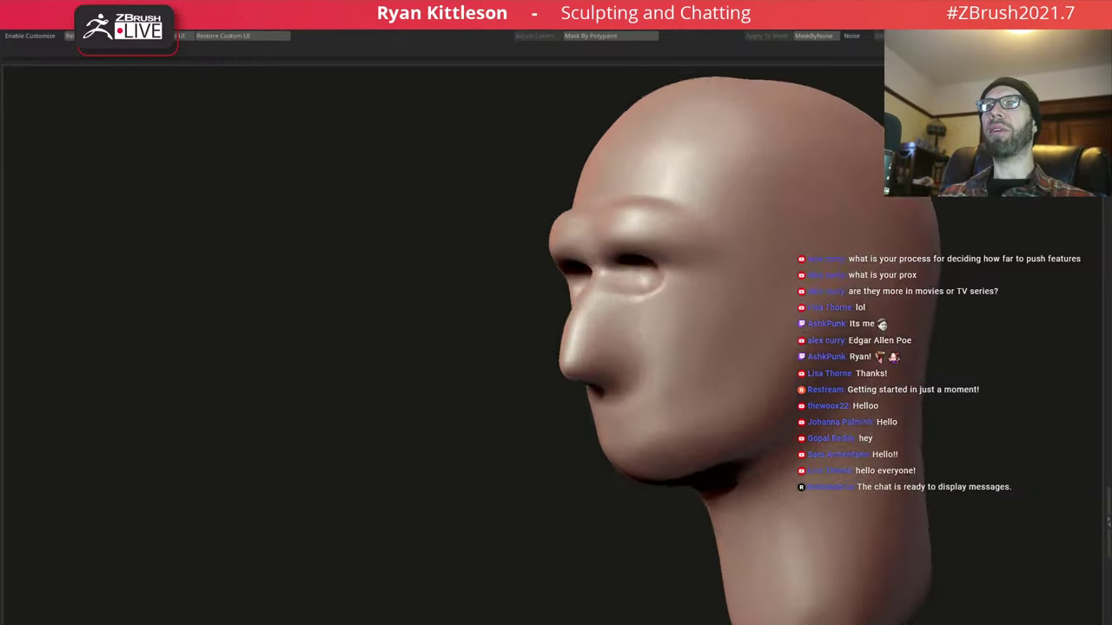
pyautogui.moveTo(671, 301); pyautogui.dragTo(667, 313)
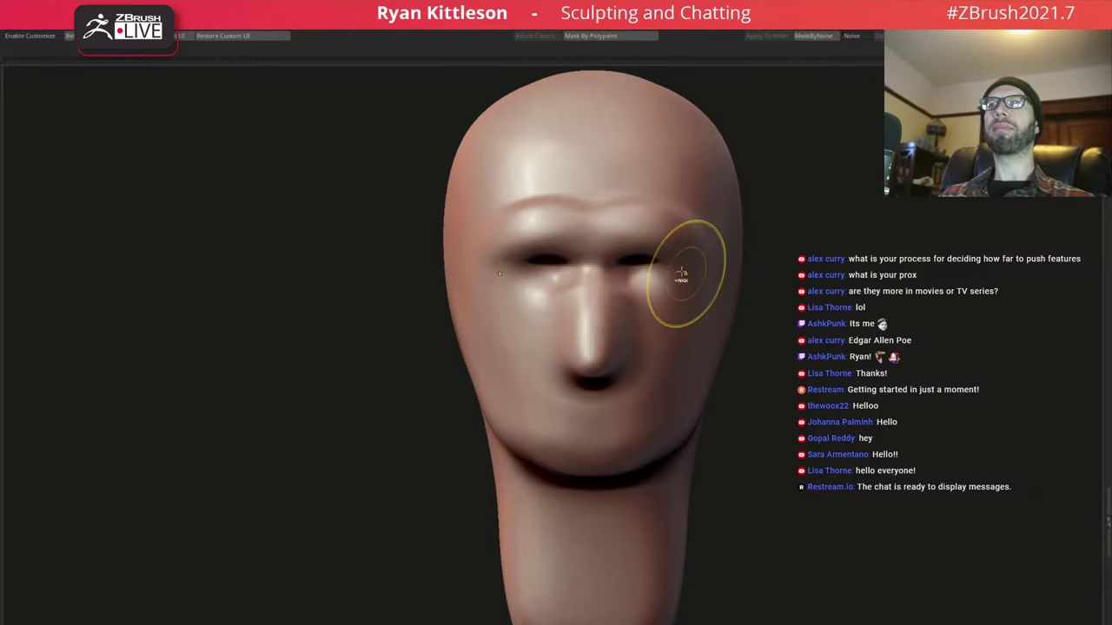
pyautogui.moveTo(689, 278)
pyautogui.keyDown('ctrl'); pyautogui.mouseDown(button='right')
pyautogui.moveTo(702, 289)
pyautogui.moveTo(686, 310)
pyautogui.mouseUp(button='right'); pyautogui.keyUp('ctrl')
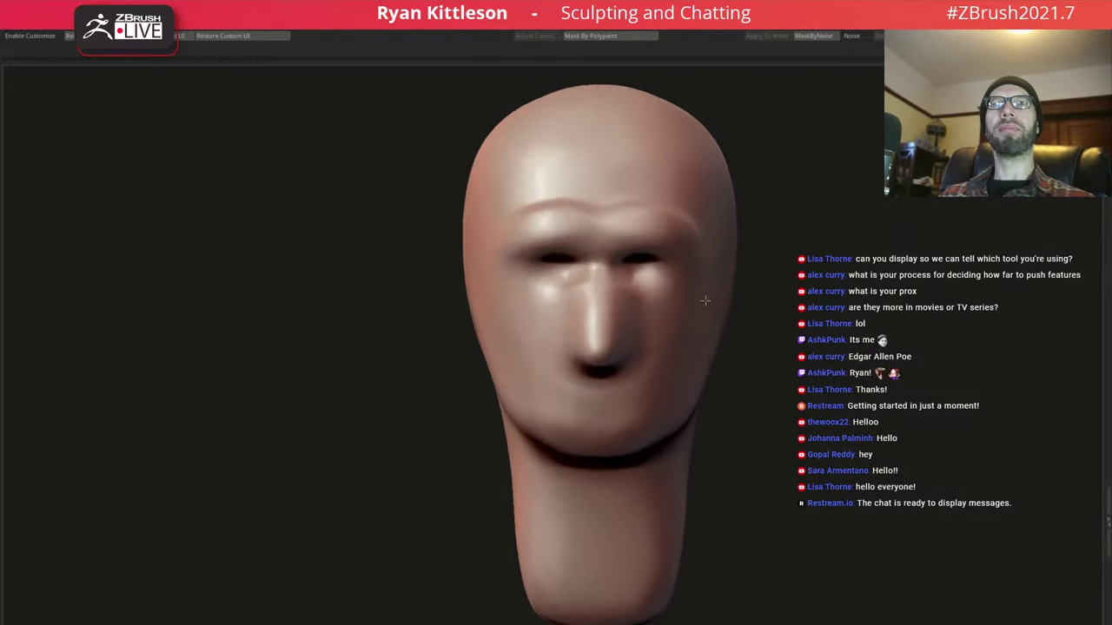
pyautogui.moveTo(680, 338)
pyautogui.mouseDown()
pyautogui.moveTo(643, 309)
pyautogui.moveTo(618, 330)
pyautogui.moveTo(723, 327)
pyautogui.mouseUp()
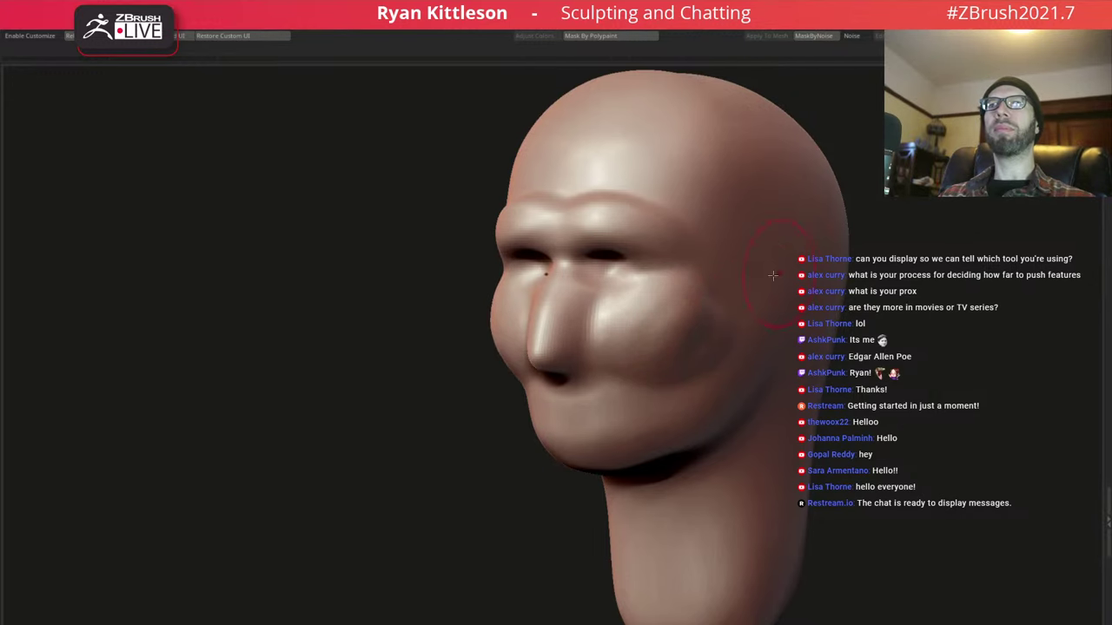
pyautogui.moveTo(723, 328)
pyautogui.keyDown('ctrl'); pyautogui.mouseDown(button='right')
pyautogui.moveTo(730, 312)
pyautogui.moveTo(695, 284)
pyautogui.moveTo(658, 289)
pyautogui.mouseUp(button='right'); pyautogui.keyUp('ctrl')
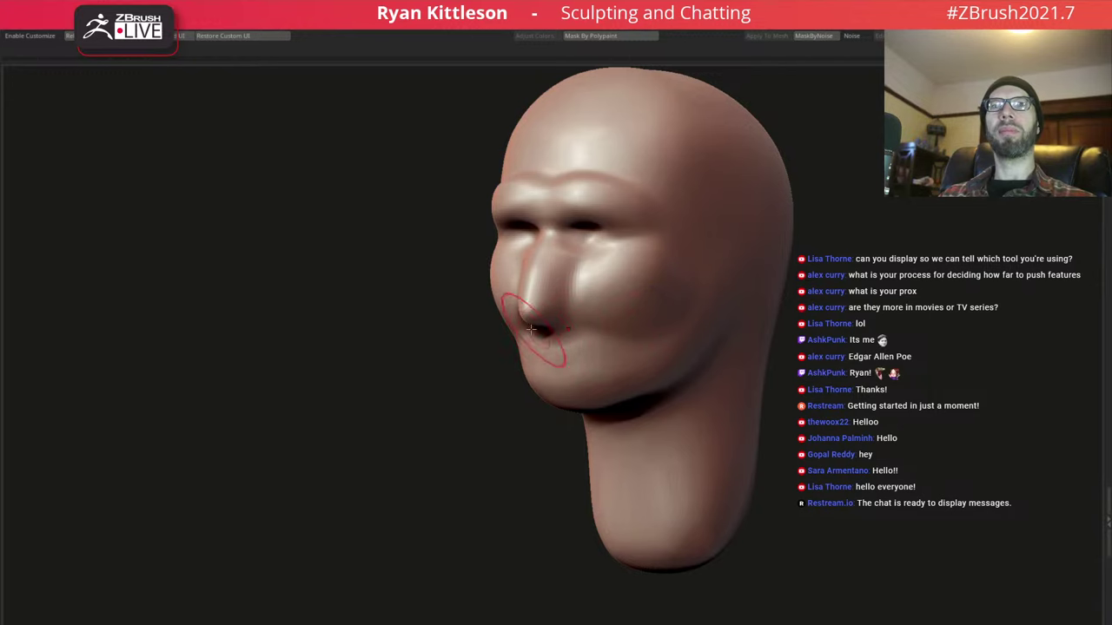
# Make the chin fuller and lower, and flatten the jawline beneath the mouth
pyautogui.moveTo(587, 351); pyautogui.dragTo(573, 382, button='right')
pyautogui.press('space')
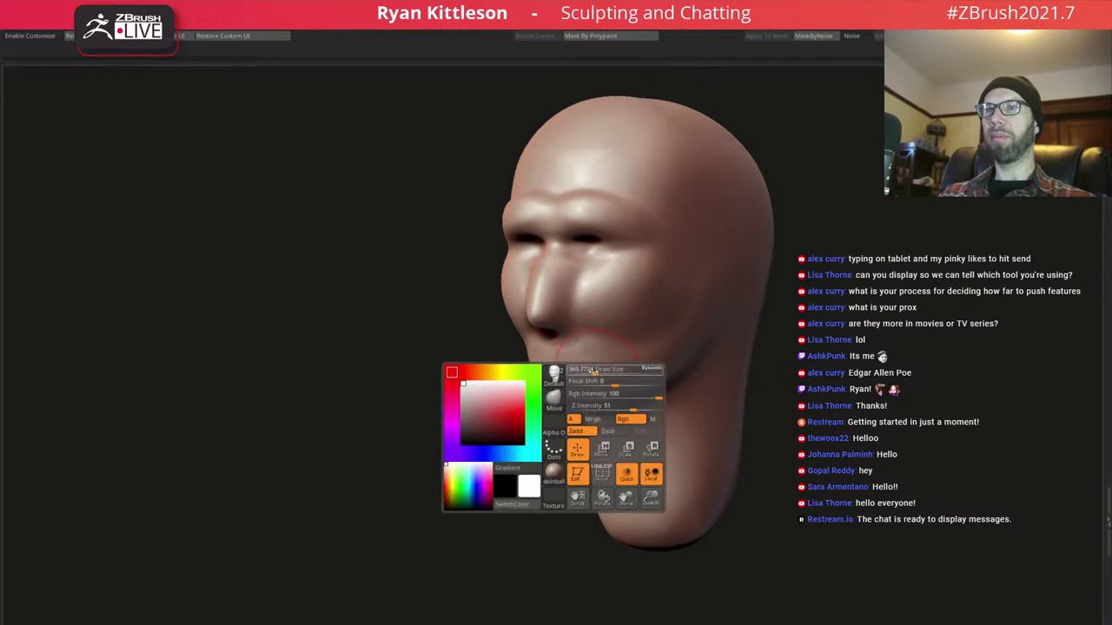
pyautogui.moveTo(577, 404); pyautogui.dragTo(565, 437)
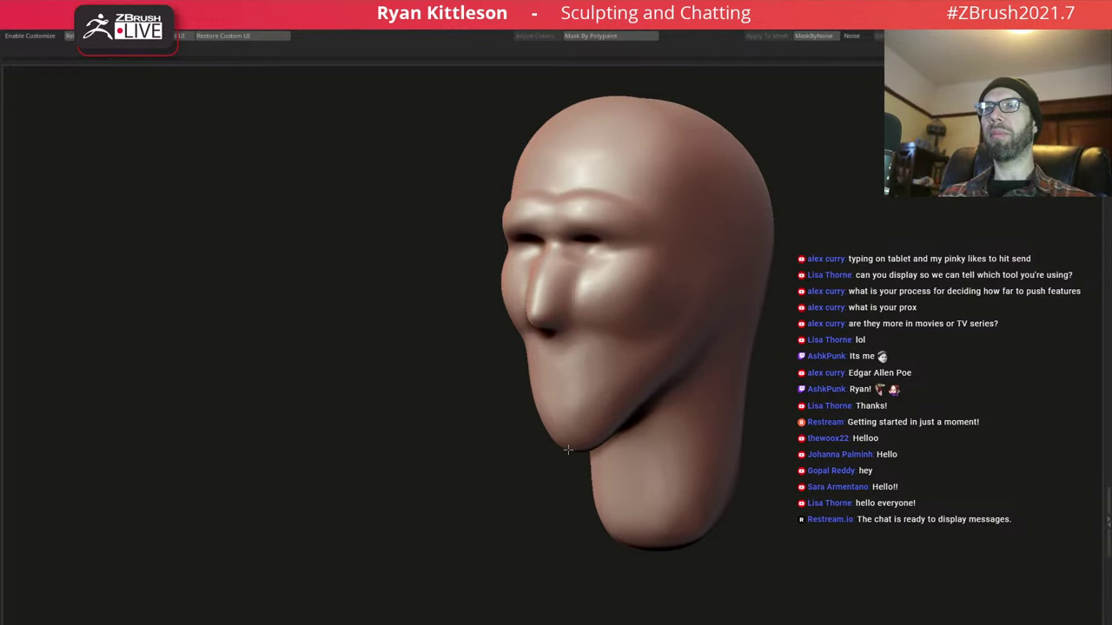
pyautogui.moveTo(560, 434); pyautogui.dragTo(602, 433, button='right')
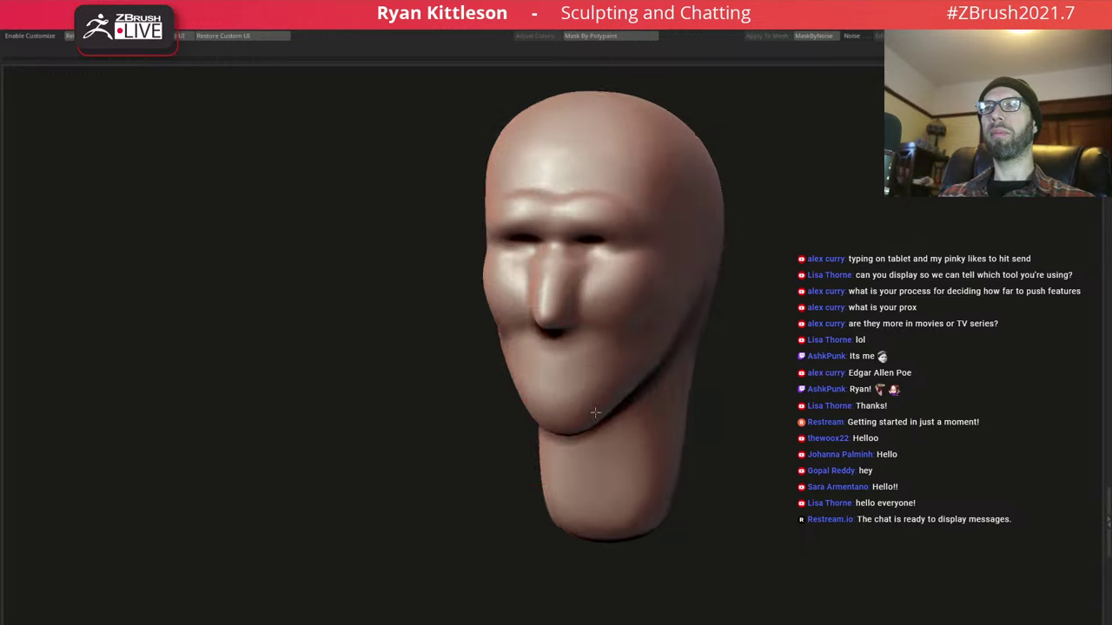
pyautogui.moveTo(602, 433); pyautogui.dragTo(631, 435)
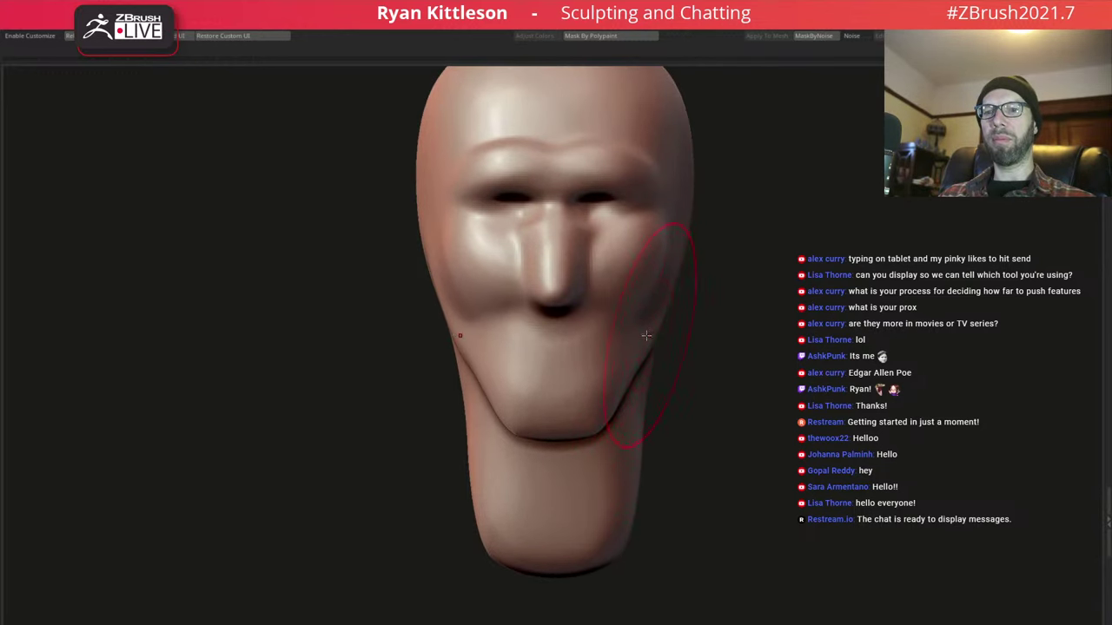
pyautogui.moveTo(646, 335); pyautogui.dragTo(639, 313)
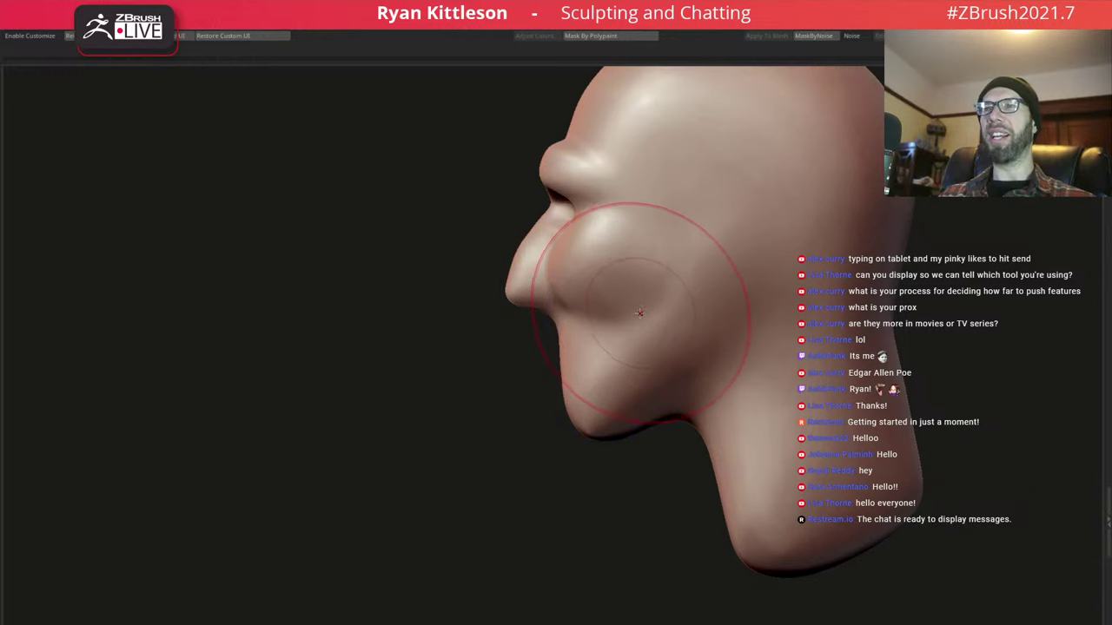
pyautogui.moveTo(640, 312)
pyautogui.mouseDown()
pyautogui.moveTo(627, 298)
pyautogui.moveTo(650, 279)
pyautogui.moveTo(638, 273)
pyautogui.mouseUp()
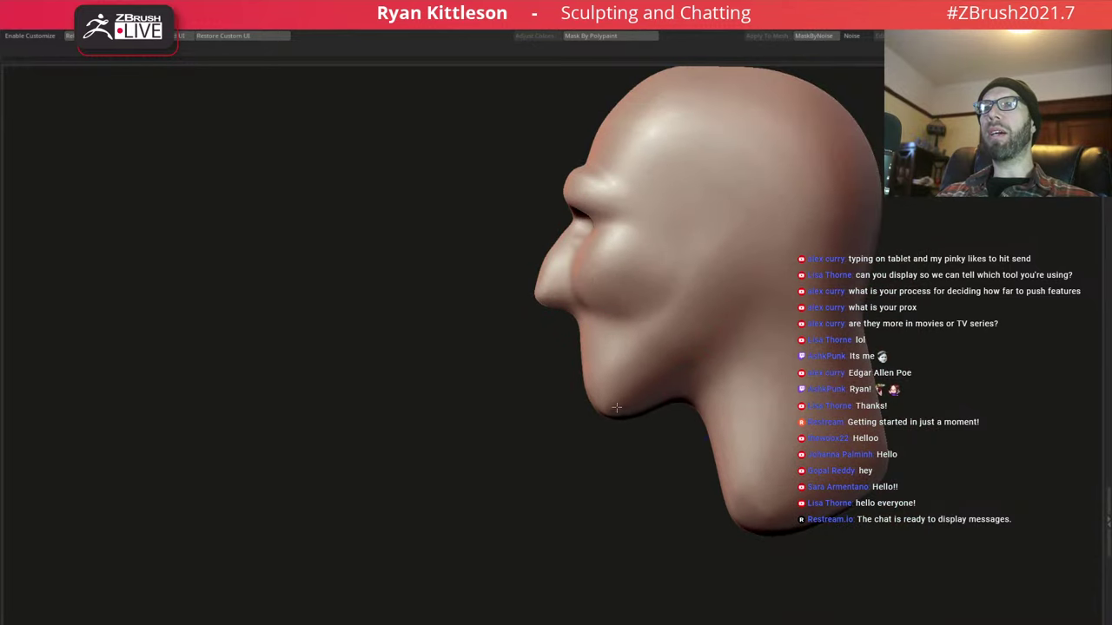
pyautogui.moveTo(648, 361); pyautogui.dragTo(671, 328)
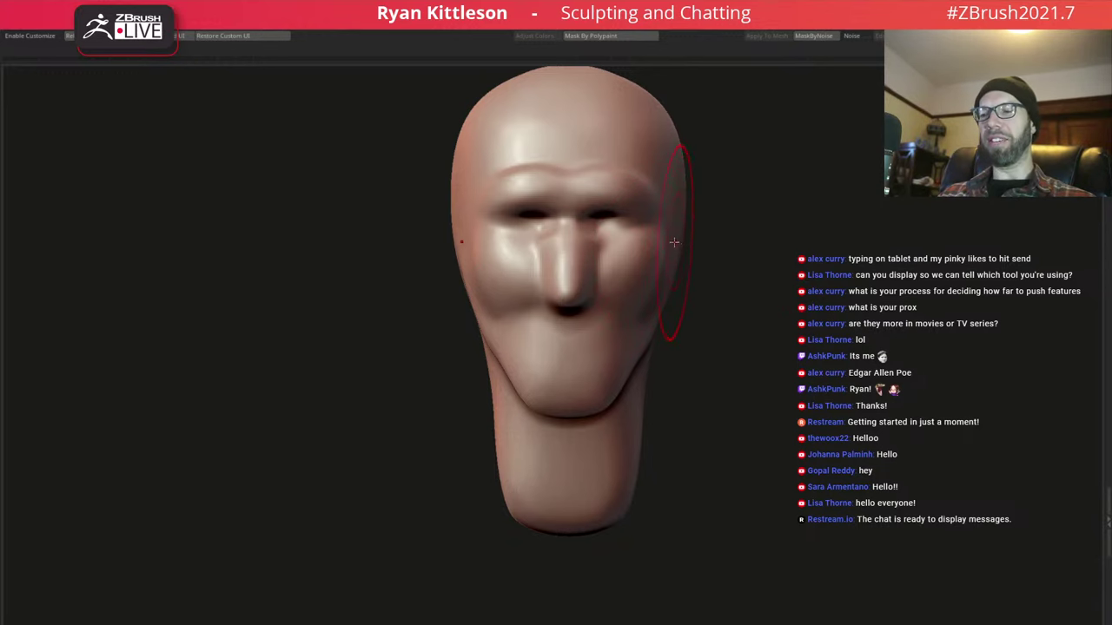
pyautogui.moveTo(674, 245)
pyautogui.mouseDown()
pyautogui.moveTo(629, 265)
pyautogui.moveTo(588, 314)
pyautogui.mouseUp()
pyautogui.press('space')
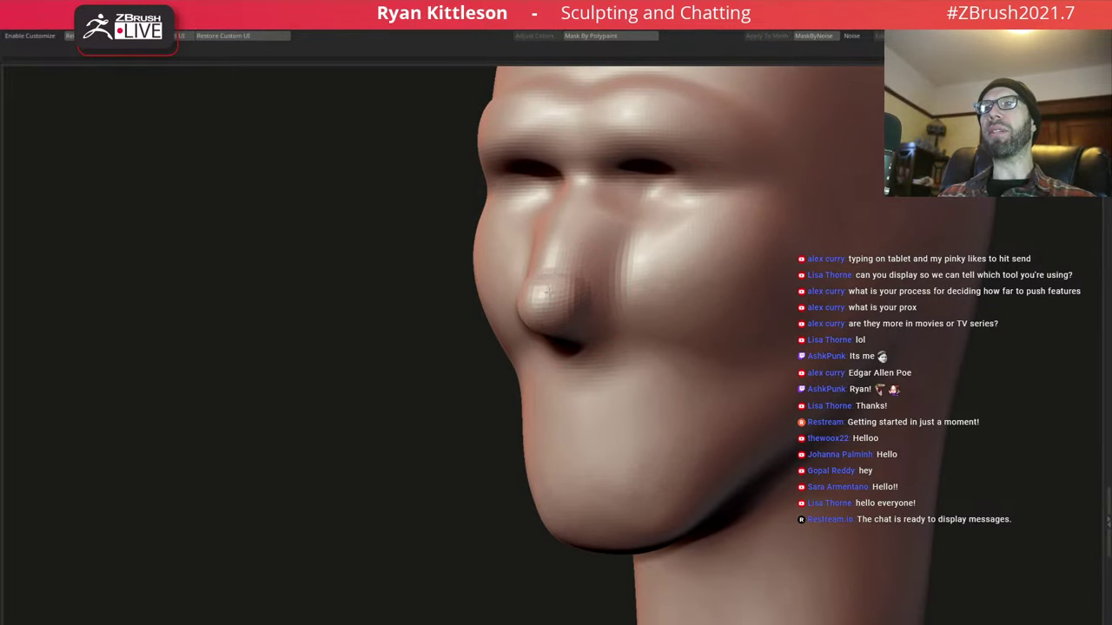
pyautogui.moveTo(572, 311)
pyautogui.mouseDown()
pyautogui.moveTo(588, 294)
pyautogui.moveTo(583, 415)
pyautogui.mouseUp()
pyautogui.press('space')
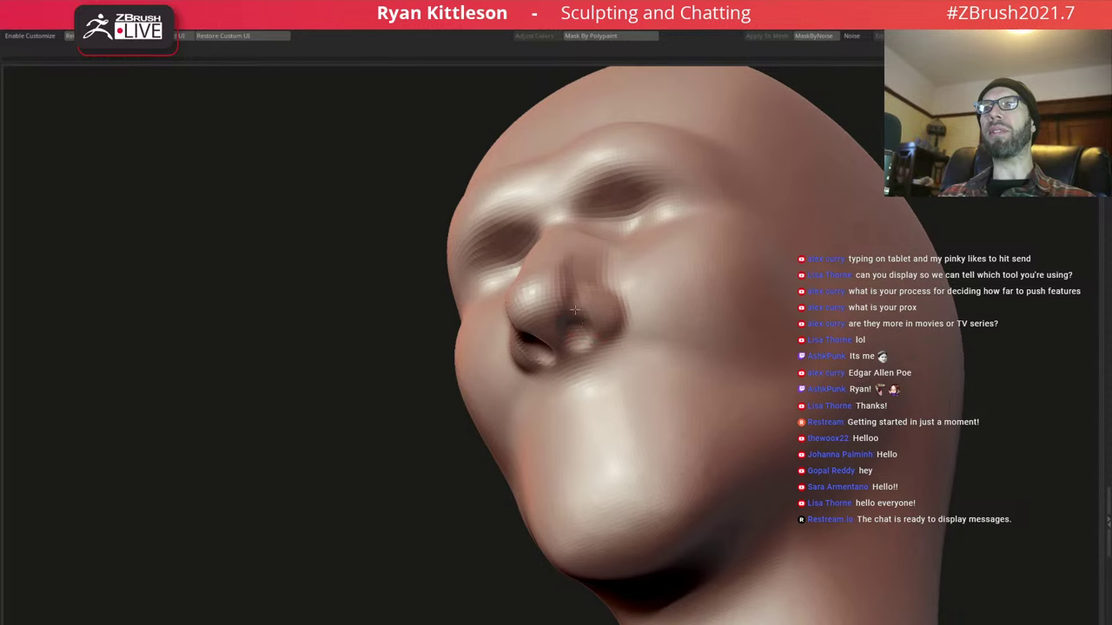
# Bulge out the side of the nose tip, checking it from front and profile
pyautogui.moveTo(599, 319); pyautogui.dragTo(529, 330)
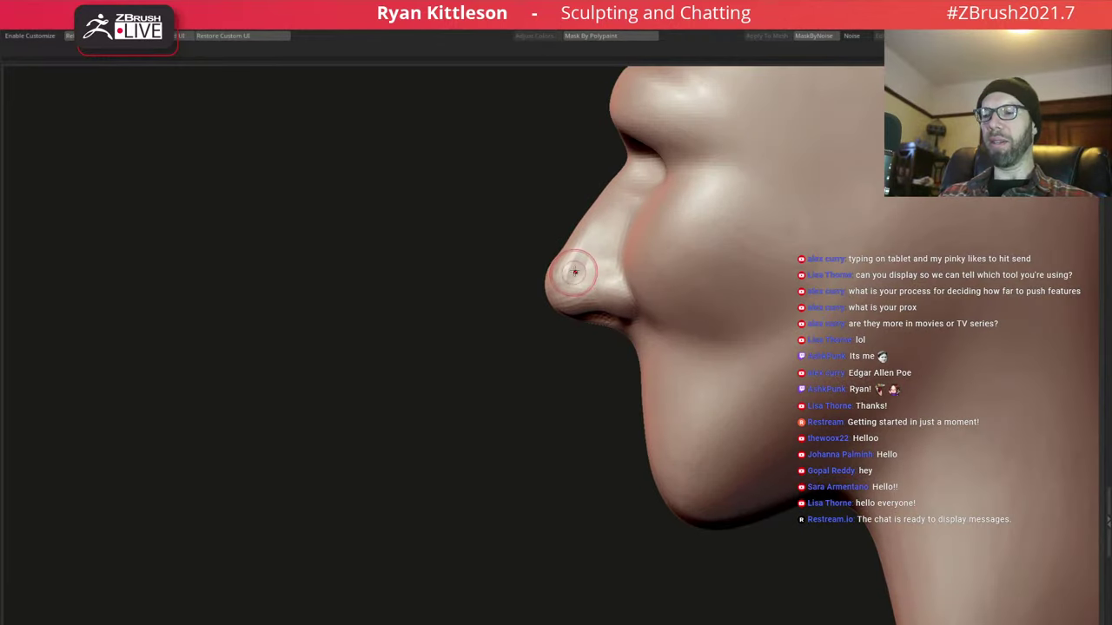
pyautogui.press('space')
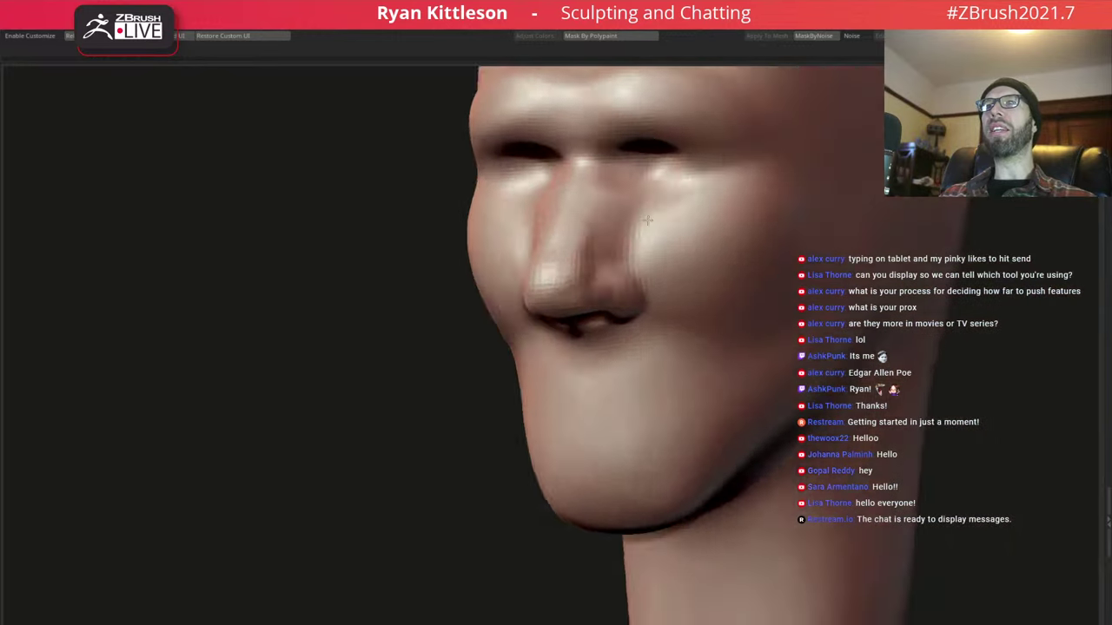
pyautogui.moveTo(550, 270)
pyautogui.mouseDown()
pyautogui.moveTo(598, 206)
pyautogui.moveTo(633, 230)
pyautogui.moveTo(605, 237)
pyautogui.moveTo(571, 212)
pyautogui.moveTo(642, 217)
pyautogui.mouseUp()
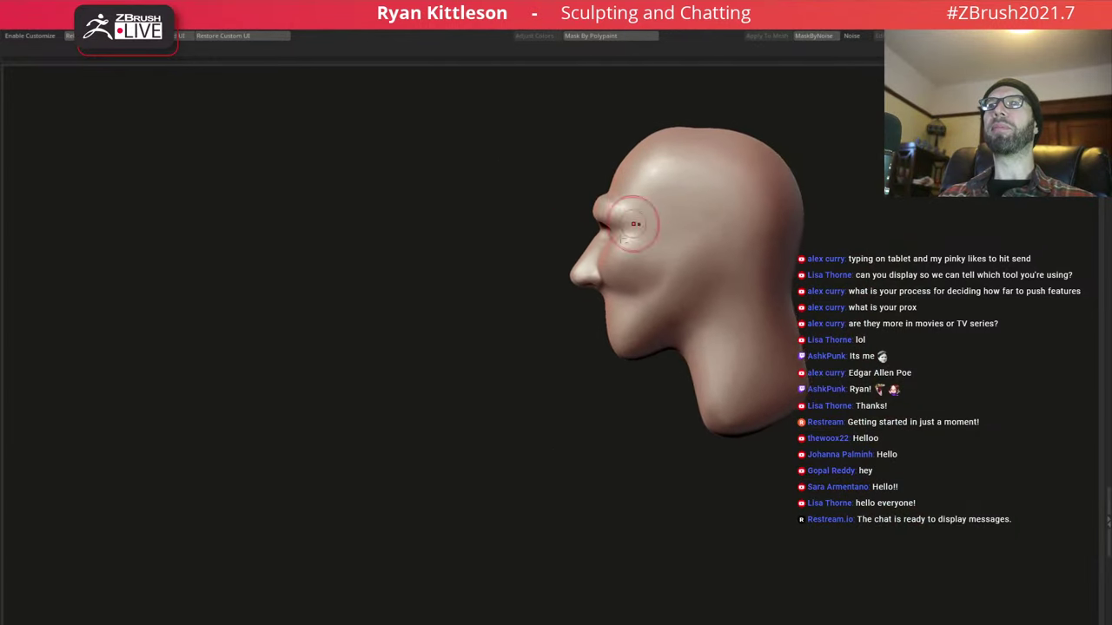
pyautogui.press('space')
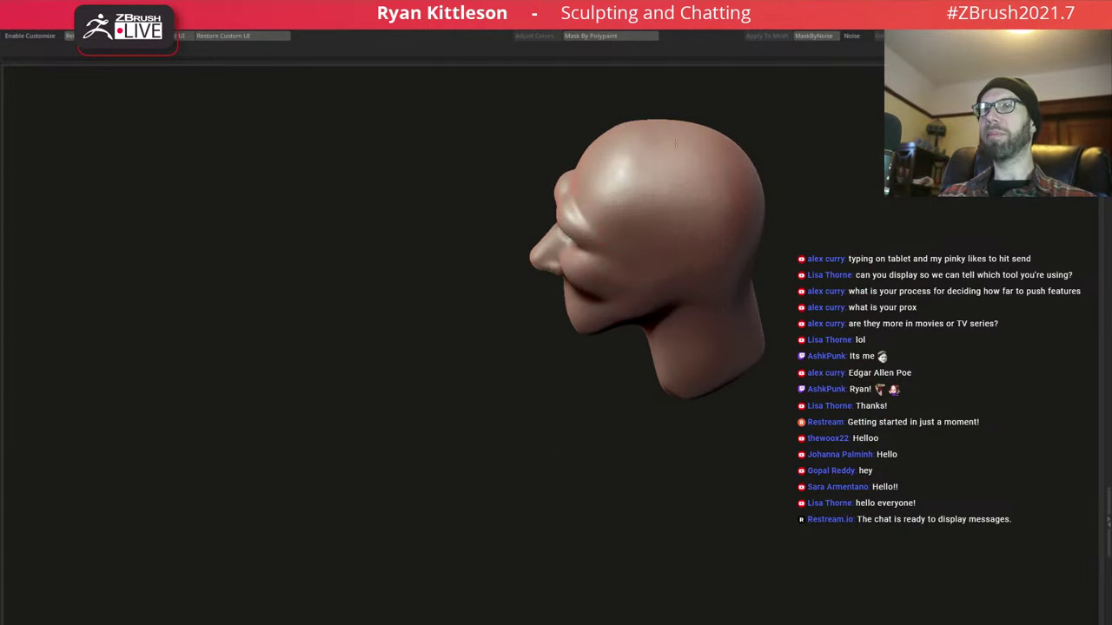
pyautogui.moveTo(654, 227)
pyautogui.mouseDown()
pyautogui.moveTo(608, 260)
pyautogui.moveTo(631, 223)
pyautogui.moveTo(637, 256)
pyautogui.mouseUp()
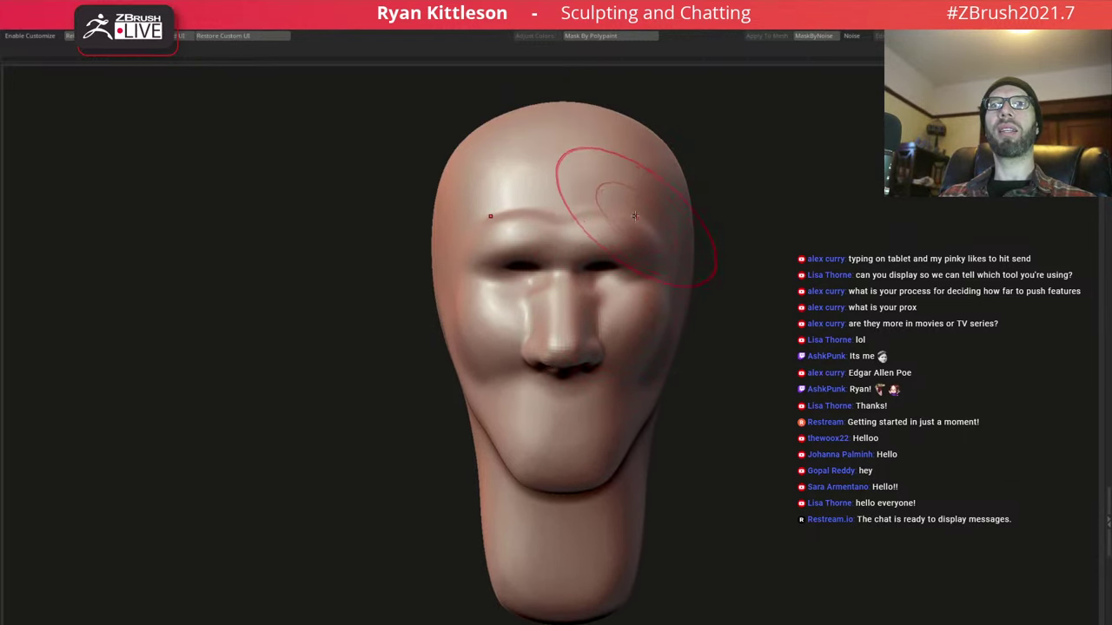
pyautogui.moveTo(596, 186)
pyautogui.mouseDown()
pyautogui.moveTo(619, 203)
pyautogui.moveTo(573, 356)
pyautogui.moveTo(585, 366)
pyautogui.mouseUp()
pyautogui.moveTo(585, 322)
pyautogui.mouseDown()
pyautogui.moveTo(526, 318)
pyautogui.moveTo(548, 358)
pyautogui.mouseUp()
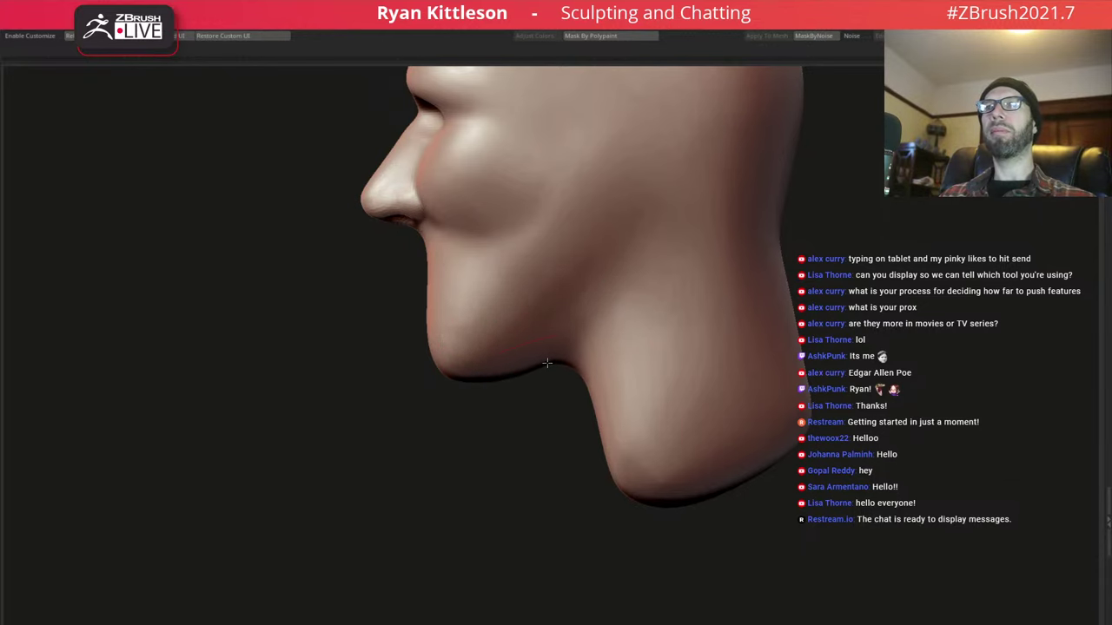
pyautogui.moveTo(687, 311)
pyautogui.mouseDown()
pyautogui.moveTo(668, 287)
pyautogui.moveTo(1051, 369)
pyautogui.mouseUp()
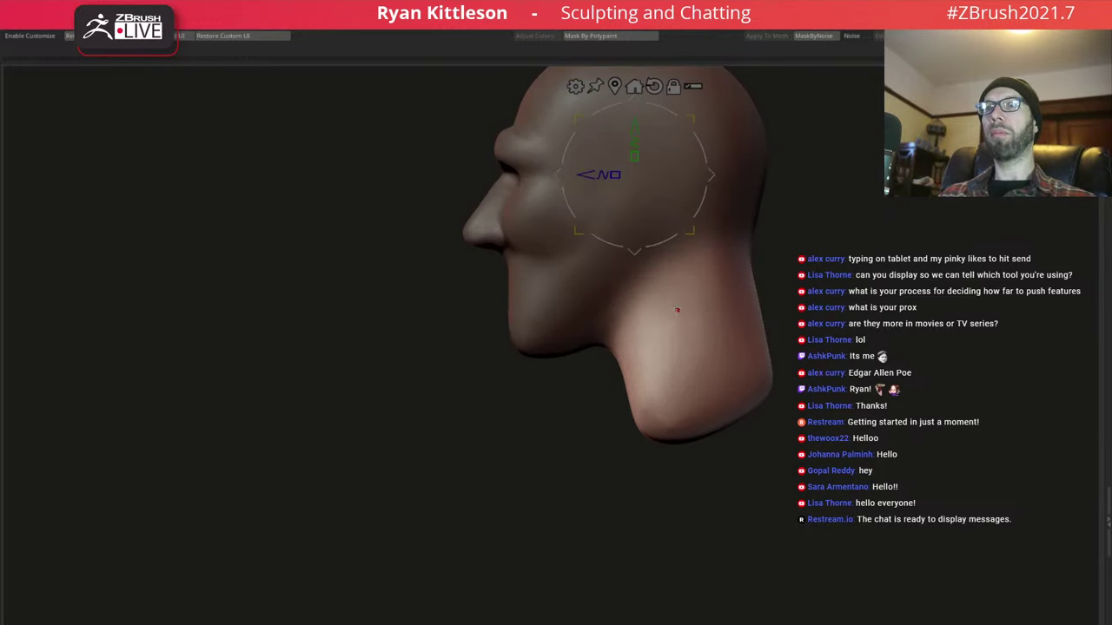
# Scale the masked neck narrower below the jaw with the gizmo, then clear the mask
pyautogui.keyDown('alt'); pyautogui.click(671, 271); pyautogui.keyUp('alt')
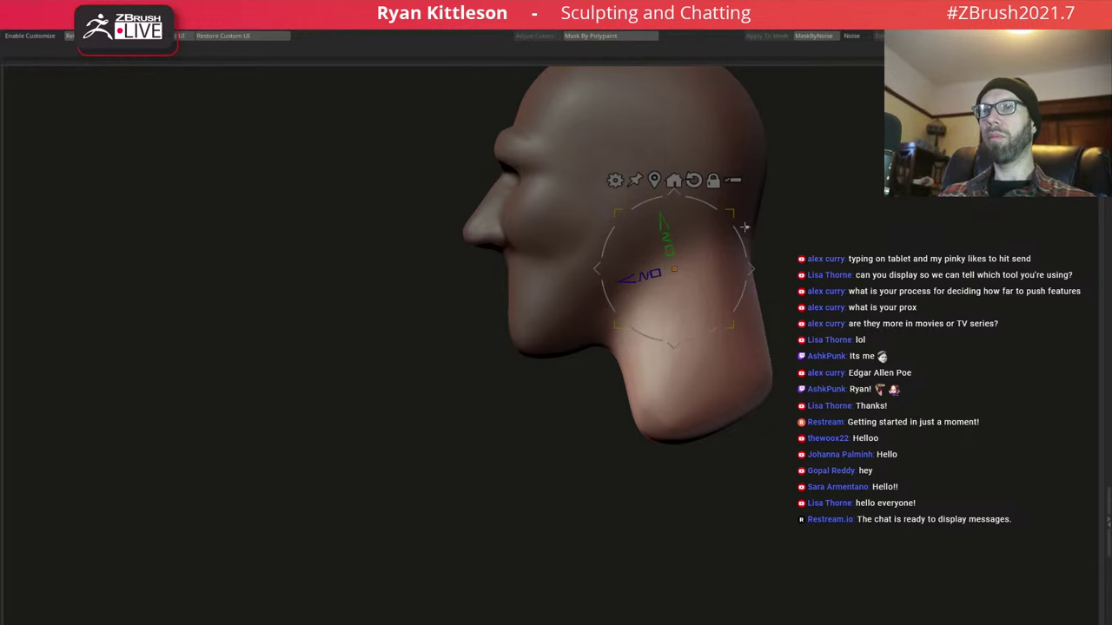
pyautogui.moveTo(806, 268)
pyautogui.mouseDown()
pyautogui.moveTo(844, 229)
pyautogui.moveTo(854, 238)
pyautogui.mouseUp()
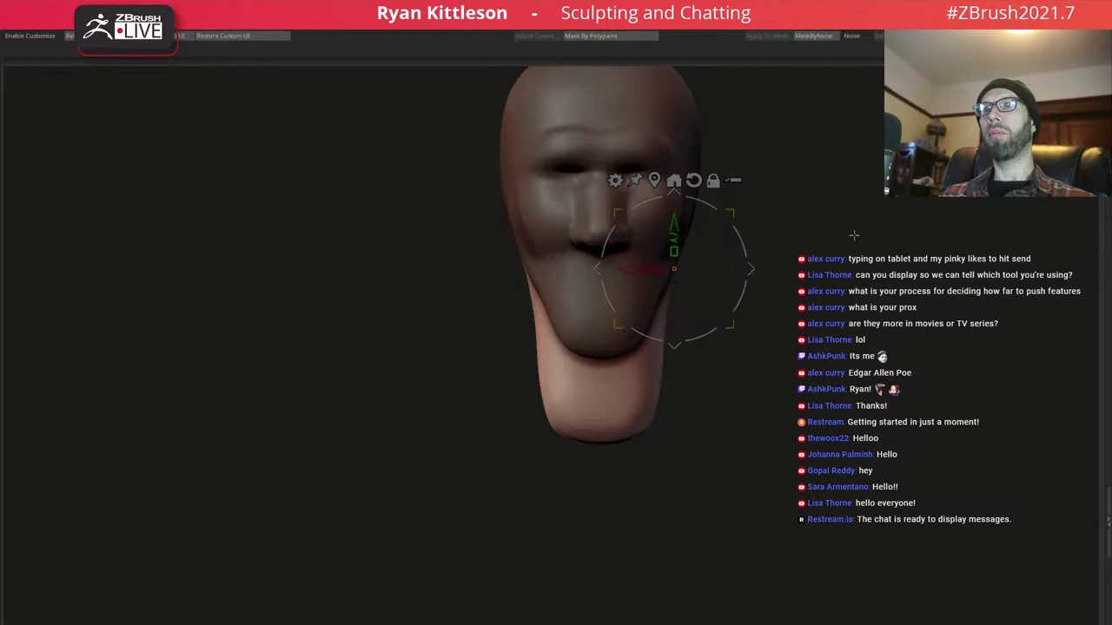
pyautogui.moveTo(664, 276)
pyautogui.keyDown('alt'); pyautogui.mouseDown()
pyautogui.moveTo(657, 248)
pyautogui.moveTo(605, 224)
pyautogui.moveTo(606, 201)
pyautogui.mouseUp(); pyautogui.keyUp('alt')
pyautogui.moveTo(739, 261); pyautogui.dragTo(770, 232)
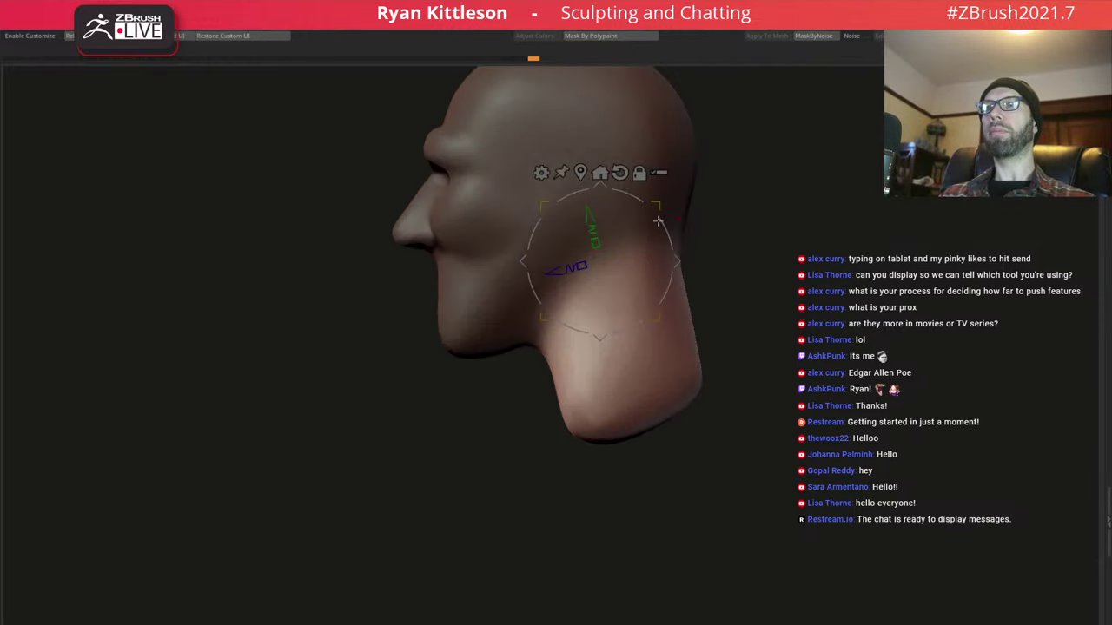
pyautogui.moveTo(601, 346); pyautogui.dragTo(603, 277)
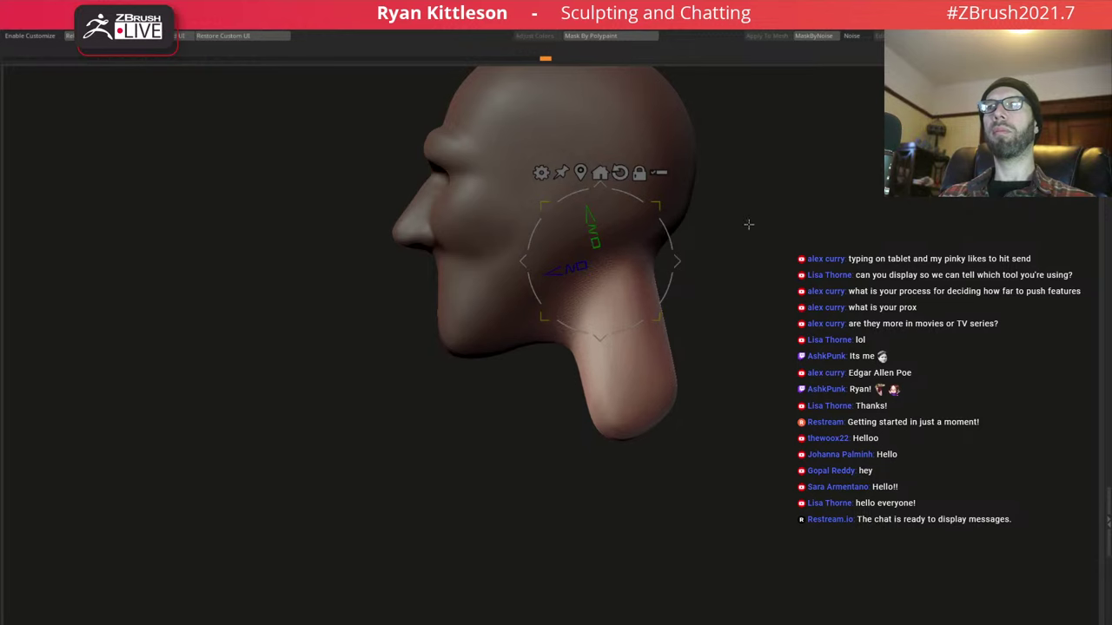
pyautogui.keyDown('ctrl'); pyautogui.moveTo(749, 224); pyautogui.dragTo(739, 228); pyautogui.keyUp('ctrl')
pyautogui.press('q')
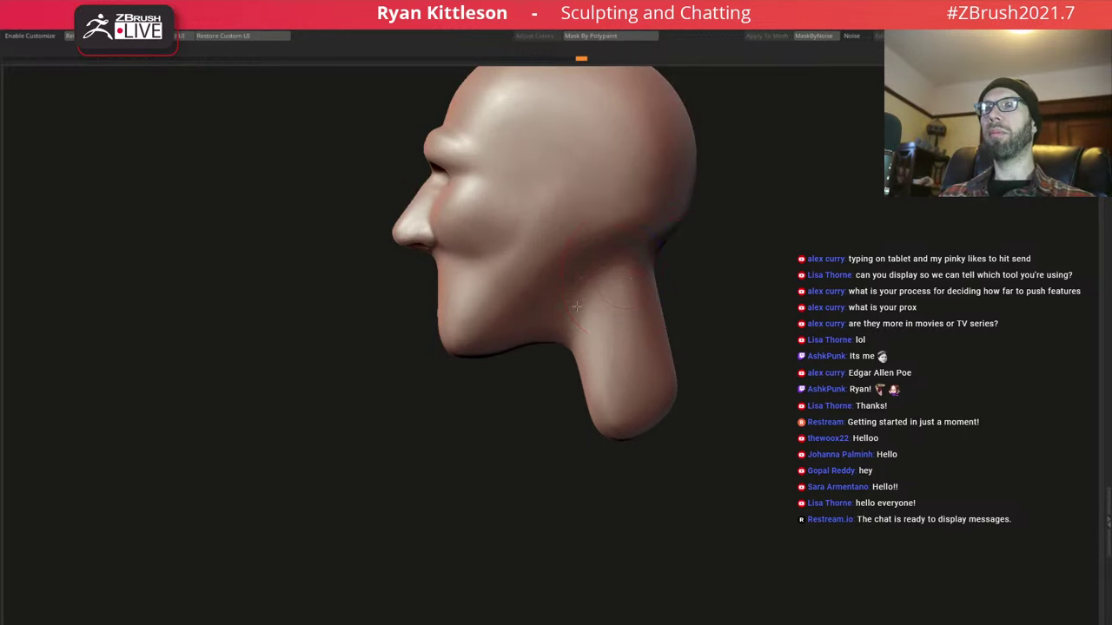
# Scale the whole head down vertically to shorten it from crown to chin
pyautogui.moveTo(599, 249)
pyautogui.mouseDown()
pyautogui.moveTo(660, 235)
pyautogui.moveTo(625, 309)
pyautogui.mouseUp()
pyautogui.moveTo(623, 240)
pyautogui.mouseDown()
pyautogui.moveTo(665, 262)
pyautogui.moveTo(626, 350)
pyautogui.moveTo(640, 352)
pyautogui.moveTo(651, 400)
pyautogui.mouseUp()
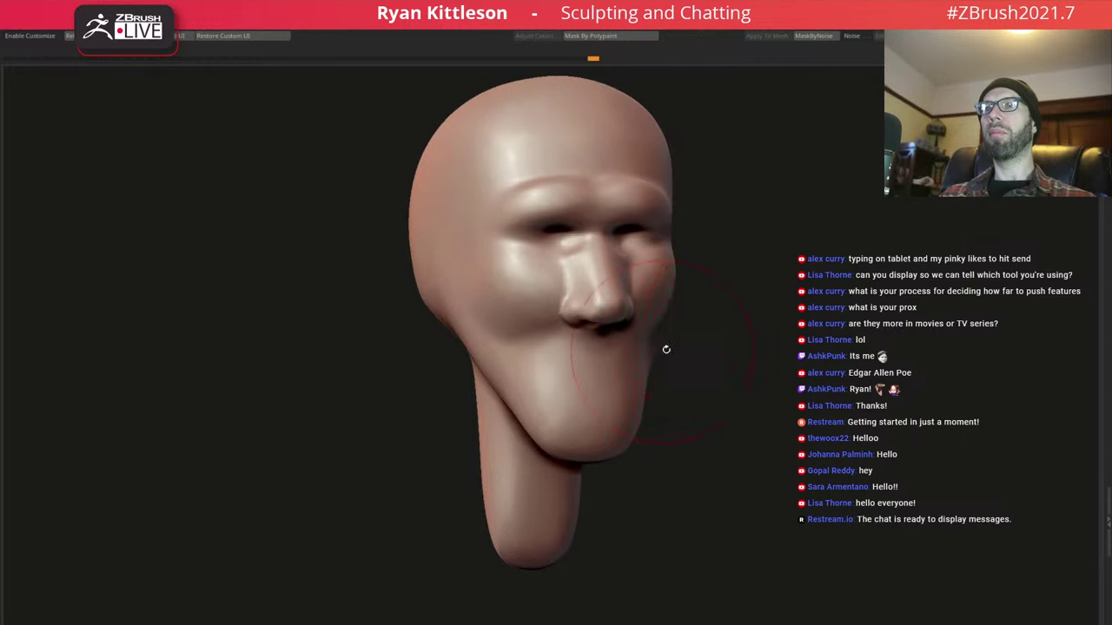
pyautogui.moveTo(665, 348)
pyautogui.mouseDown()
pyautogui.moveTo(651, 346)
pyautogui.moveTo(667, 354)
pyautogui.moveTo(657, 293)
pyautogui.moveTo(531, 404)
pyautogui.moveTo(596, 323)
pyautogui.moveTo(648, 305)
pyautogui.moveTo(690, 368)
pyautogui.moveTo(747, 385)
pyautogui.mouseUp()
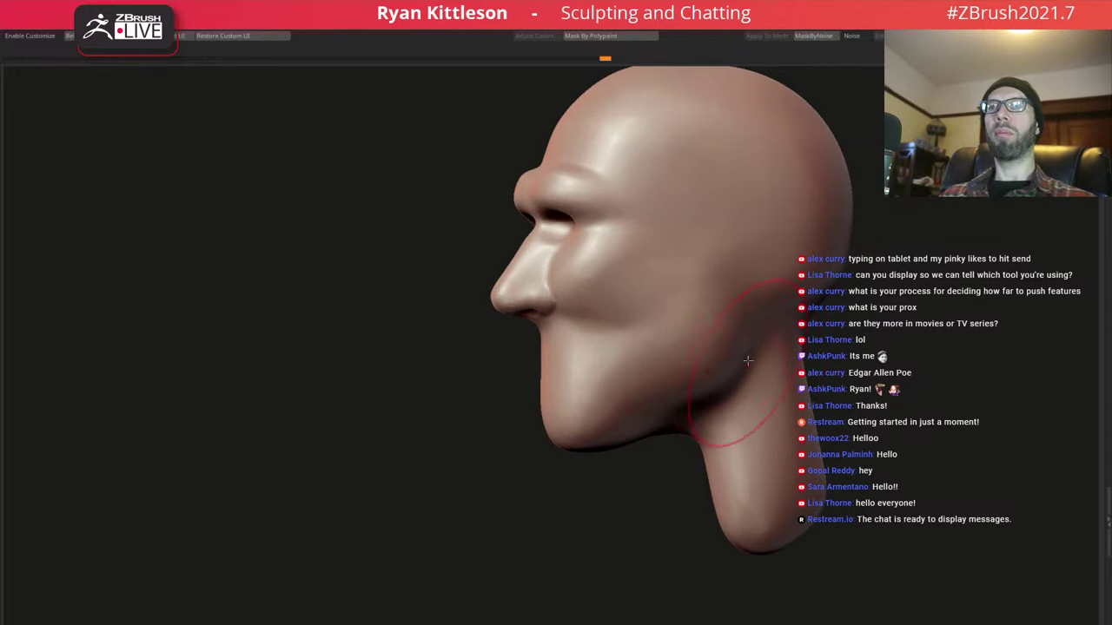
pyautogui.moveTo(628, 359); pyautogui.dragTo(701, 304)
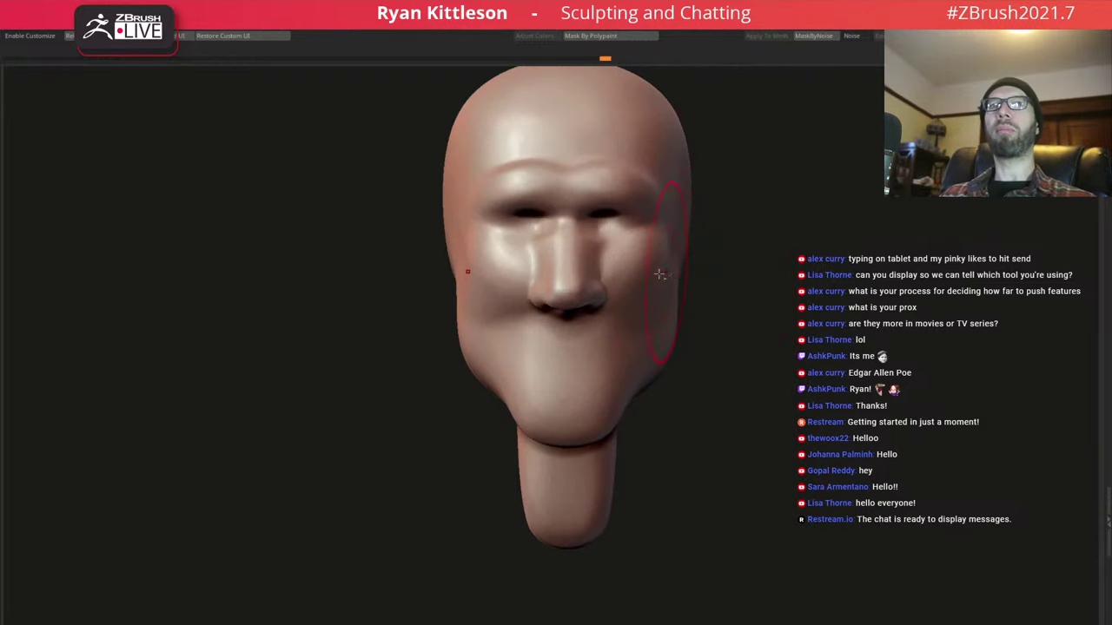
pyautogui.moveTo(659, 273); pyautogui.dragTo(676, 286)
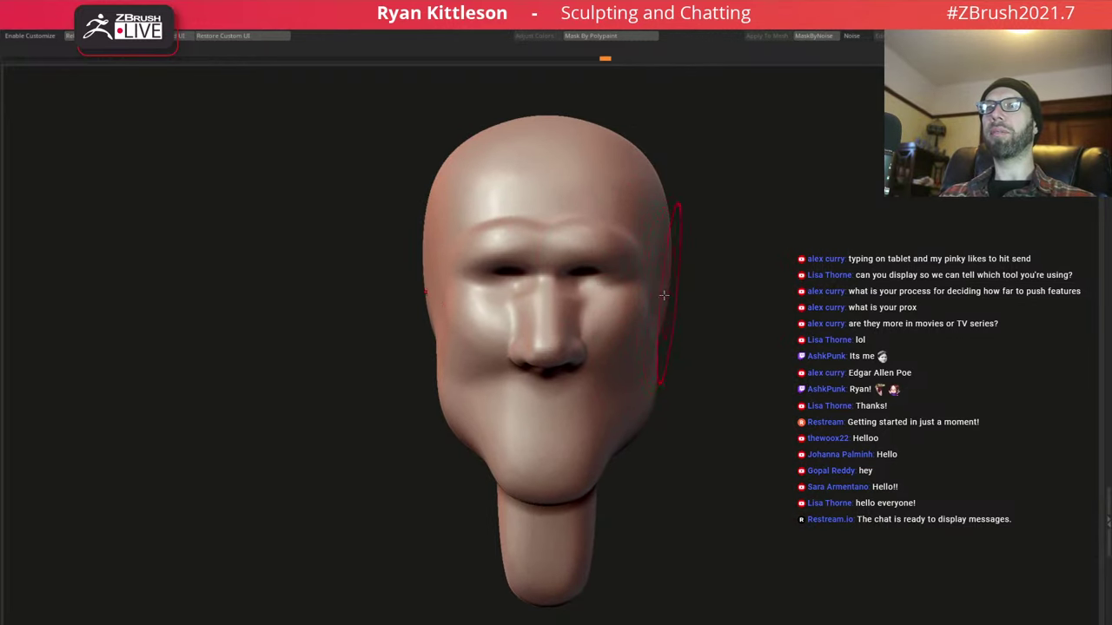
pyautogui.moveTo(676, 298); pyautogui.dragTo(670, 266)
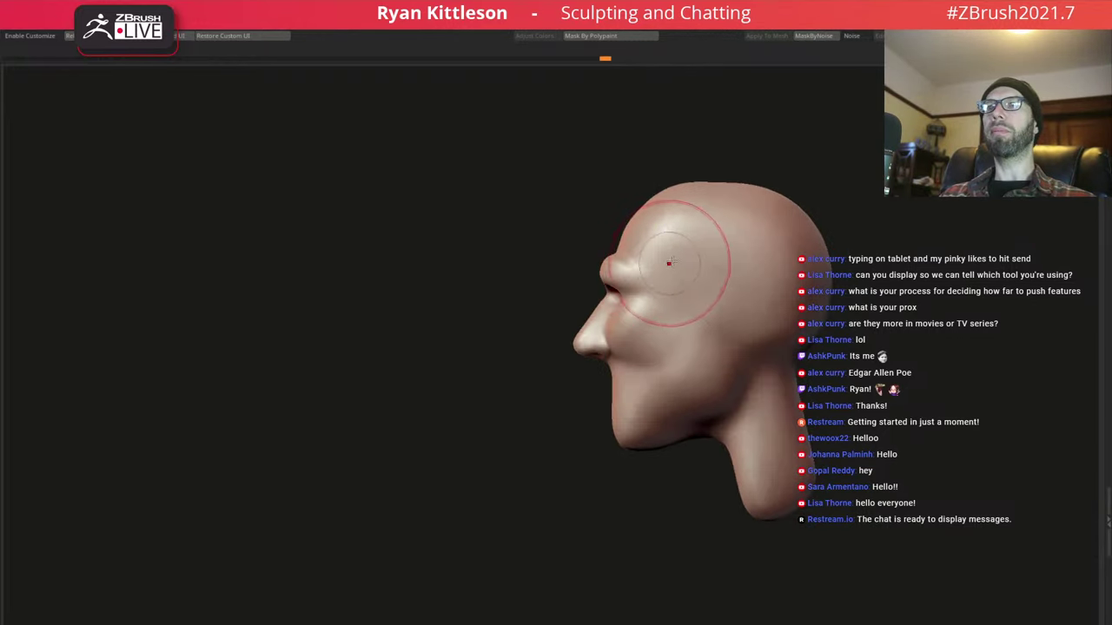
pyautogui.press('w')
pyautogui.moveTo(744, 345); pyautogui.dragTo(750, 363)
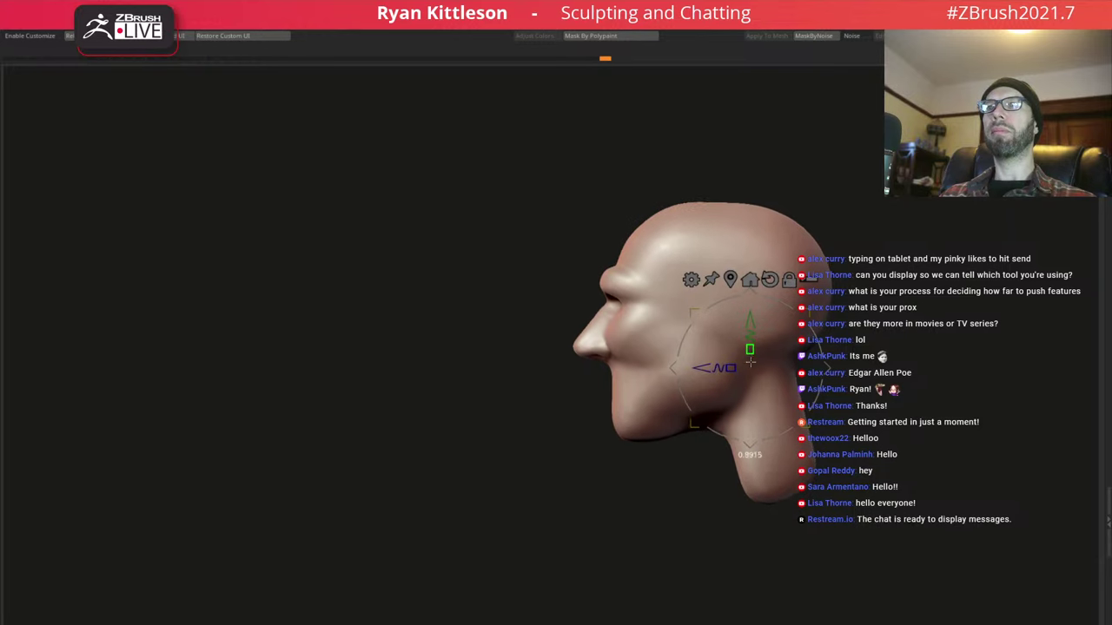
pyautogui.press('q')
pyautogui.moveTo(486, 347)
pyautogui.keyDown('shift'); pyautogui.mouseDown()
pyautogui.moveTo(669, 323)
pyautogui.moveTo(570, 325)
pyautogui.moveTo(604, 281)
pyautogui.mouseUp(); pyautogui.keyUp('shift')
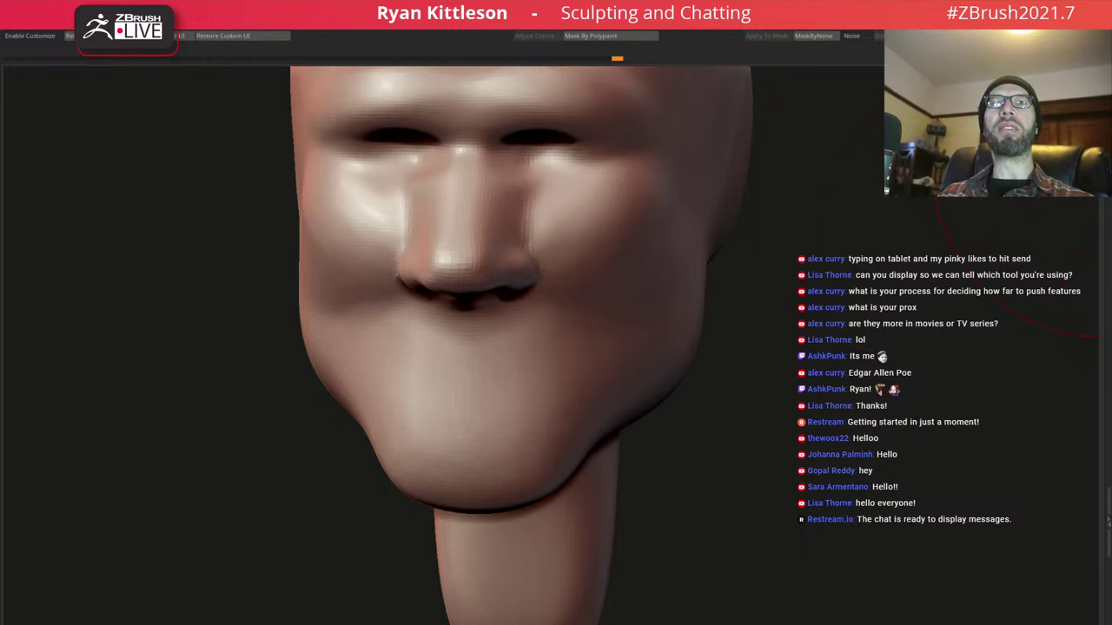
# Carve a deep nasolabial crease running from beside the nose toward the mouth
pyautogui.moveTo(695, 214)
pyautogui.mouseDown()
pyautogui.moveTo(507, 325)
pyautogui.moveTo(422, 322)
pyautogui.mouseUp()
pyautogui.press('space')
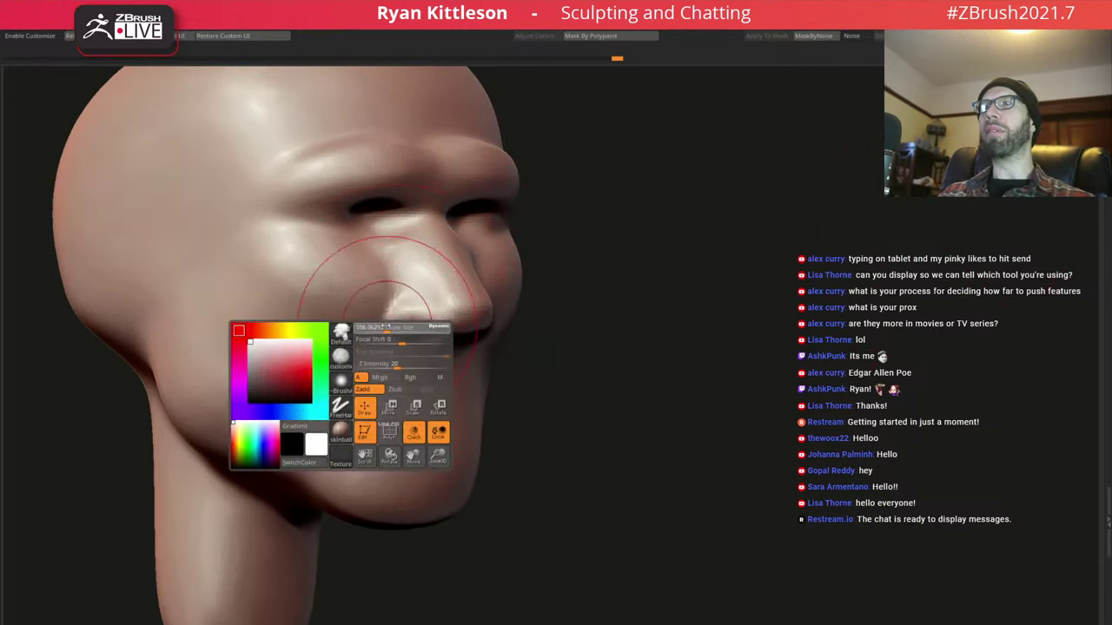
pyautogui.press('space')
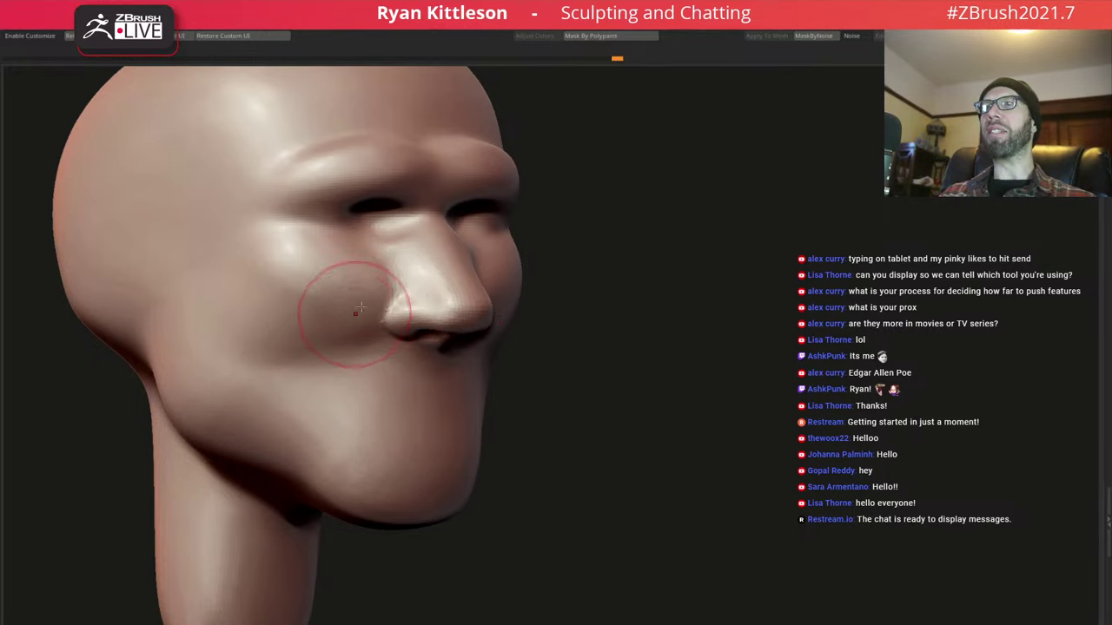
pyautogui.moveTo(335, 303); pyautogui.dragTo(293, 392)
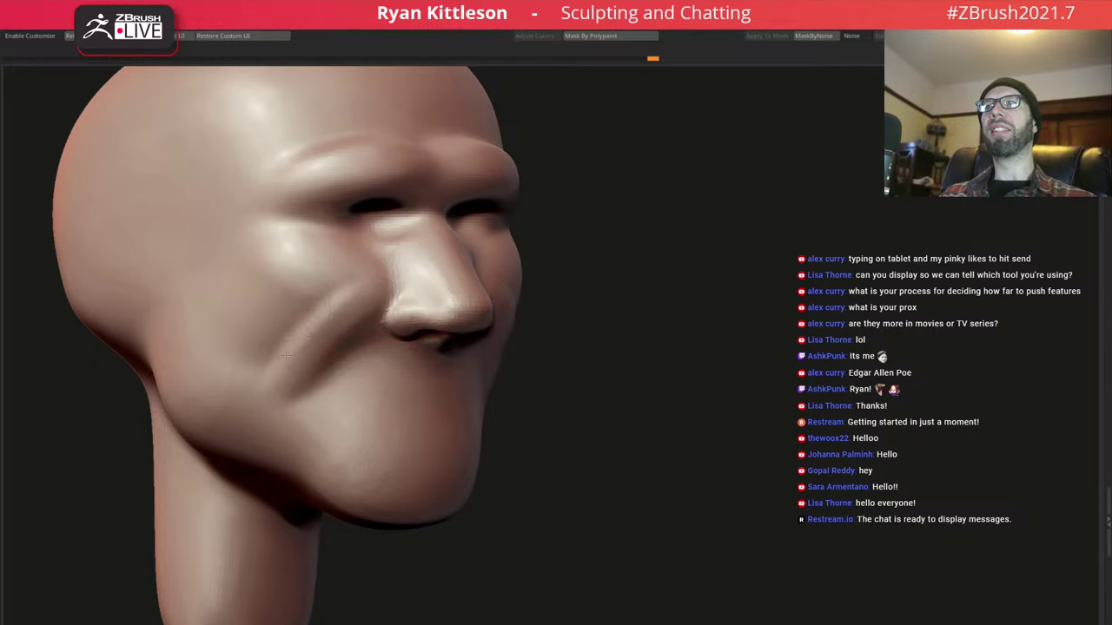
pyautogui.moveTo(298, 303); pyautogui.dragTo(240, 373)
# Smooth the crease and surrounding cheek, reshaping the mouth corner into a smile
pyautogui.keyDown('shift'); pyautogui.moveTo(298, 293); pyautogui.dragTo(298, 417); pyautogui.keyUp('shift')
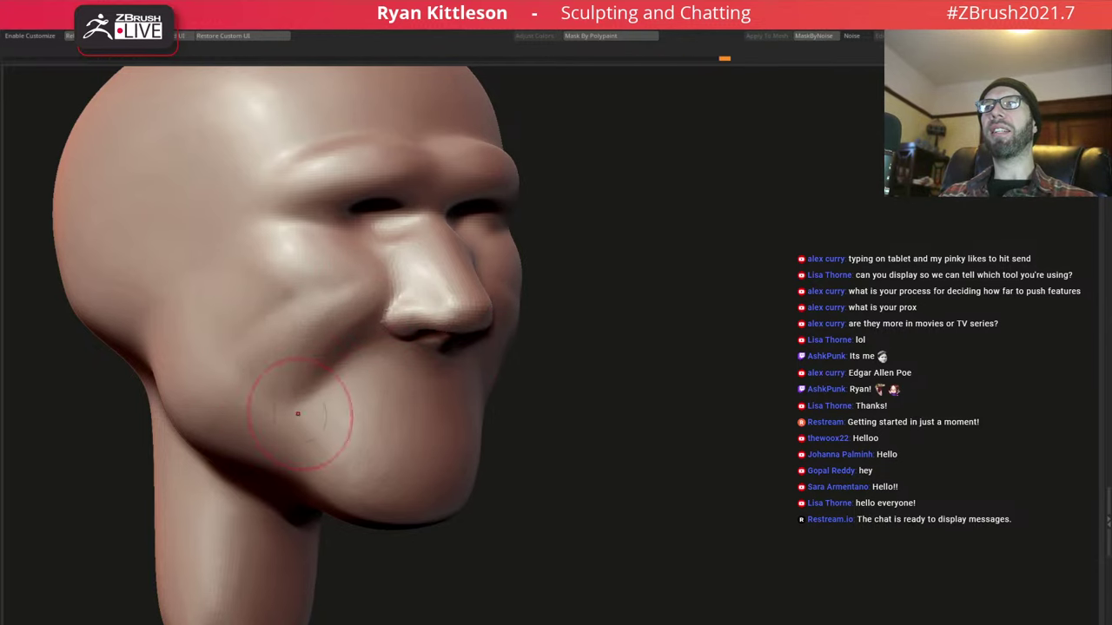
pyautogui.moveTo(309, 317)
pyautogui.keyDown('shift'); pyautogui.mouseDown()
pyautogui.moveTo(322, 384)
pyautogui.moveTo(303, 318)
pyautogui.moveTo(310, 397)
pyautogui.moveTo(307, 359)
pyautogui.moveTo(305, 382)
pyautogui.mouseUp(); pyautogui.keyUp('shift')
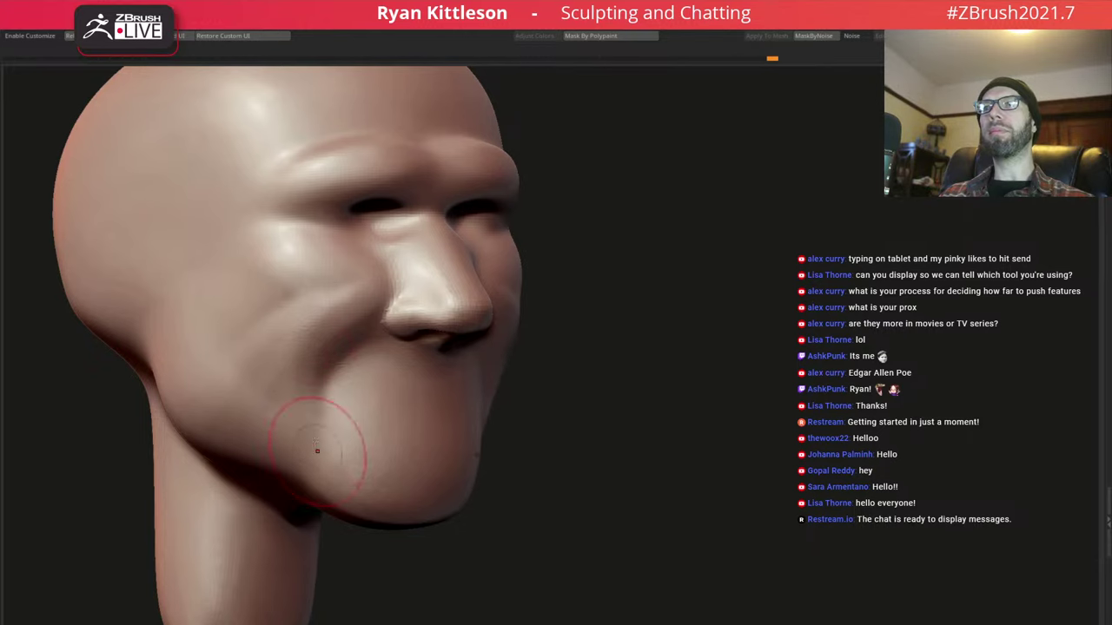
pyautogui.moveTo(317, 449)
pyautogui.keyDown('shift'); pyautogui.mouseDown()
pyautogui.moveTo(310, 367)
pyautogui.moveTo(330, 439)
pyautogui.moveTo(314, 358)
pyautogui.moveTo(357, 425)
pyautogui.mouseUp(); pyautogui.keyUp('shift')
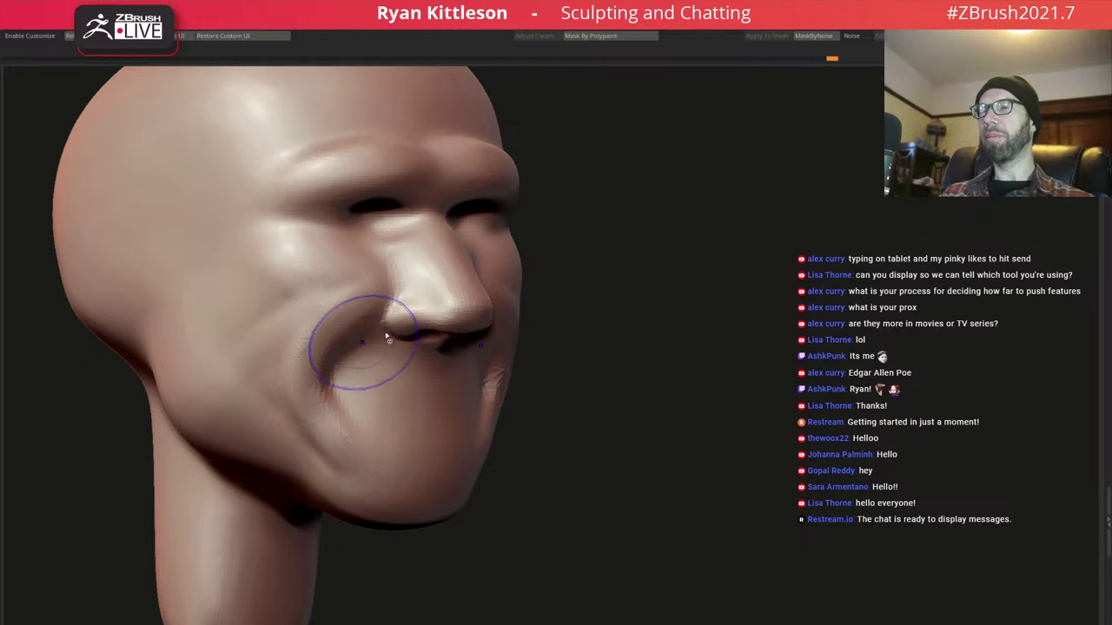
pyautogui.moveTo(372, 446)
pyautogui.mouseDown(button='right')
pyautogui.moveTo(511, 344)
pyautogui.moveTo(496, 273)
pyautogui.moveTo(452, 286)
pyautogui.moveTo(459, 397)
pyautogui.moveTo(478, 344)
pyautogui.moveTo(472, 372)
pyautogui.moveTo(435, 373)
pyautogui.moveTo(485, 343)
pyautogui.mouseUp(button='right')
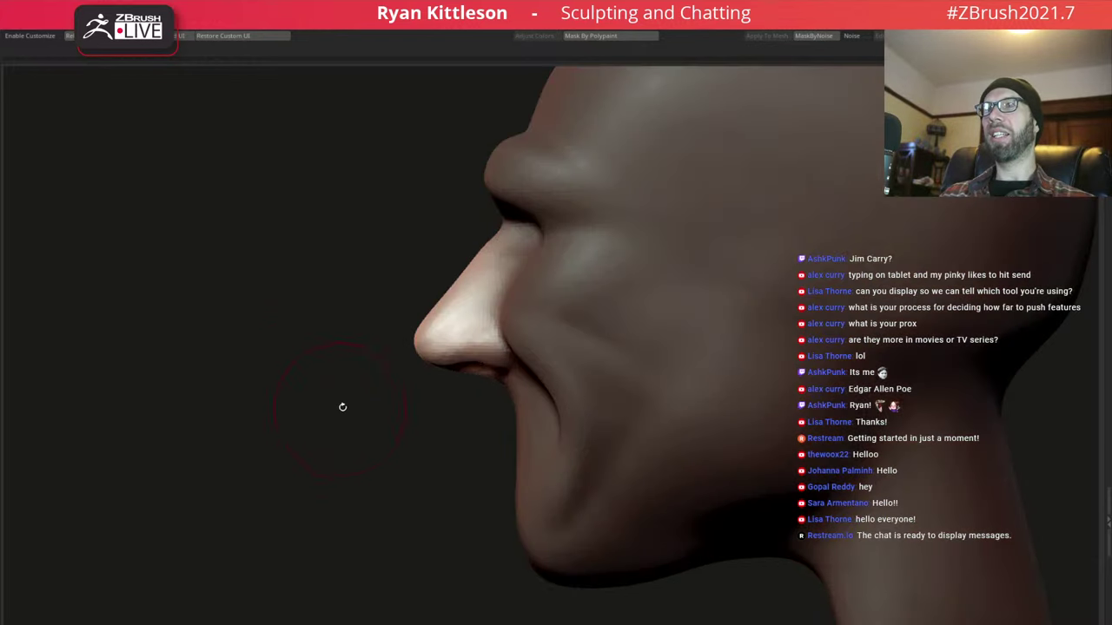
# With Gizmo 3D, push the masked nose tip forward, scale the nose up, and nudge it into place
pyautogui.press('w')
pyautogui.click(498, 319)
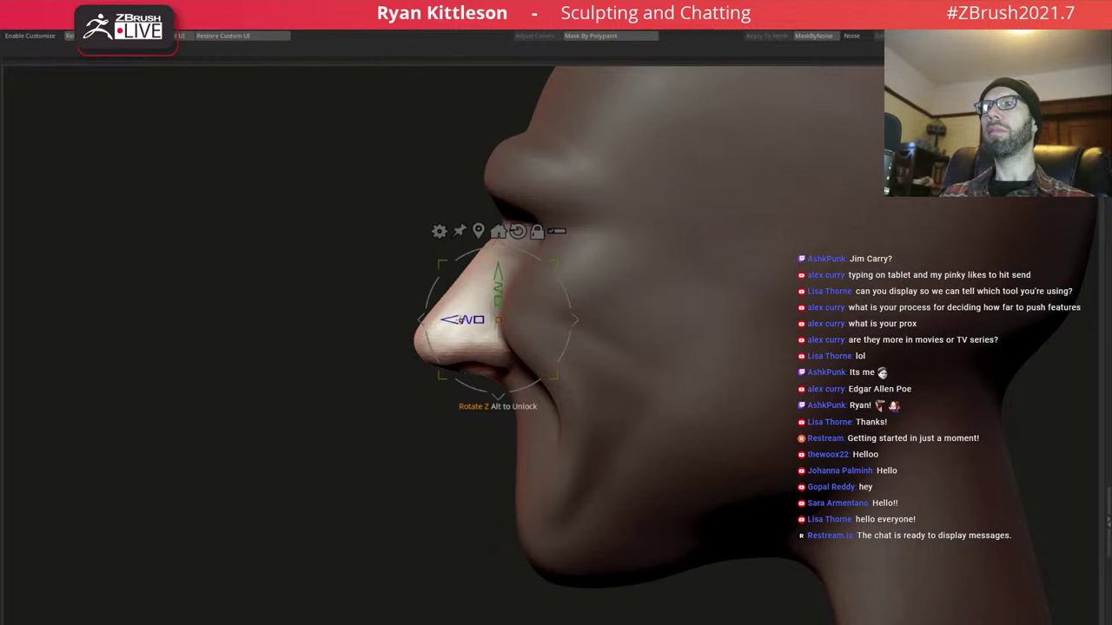
pyautogui.moveTo(450, 318); pyautogui.dragTo(422, 319)
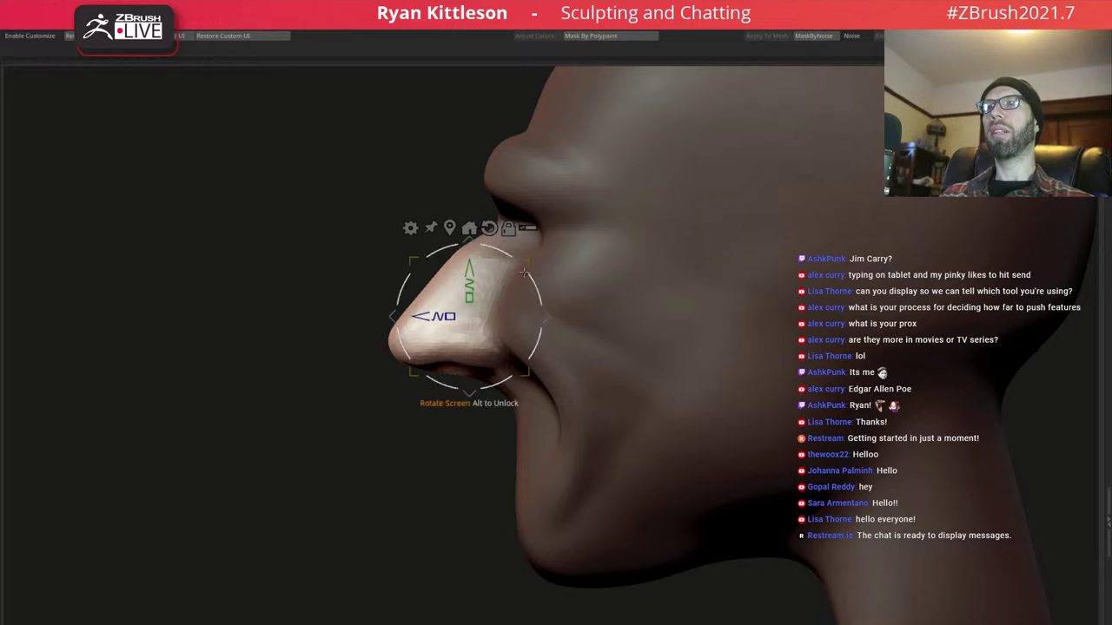
pyautogui.moveTo(525, 261); pyautogui.dragTo(531, 250)
pyautogui.moveTo(537, 315); pyautogui.dragTo(539, 331)
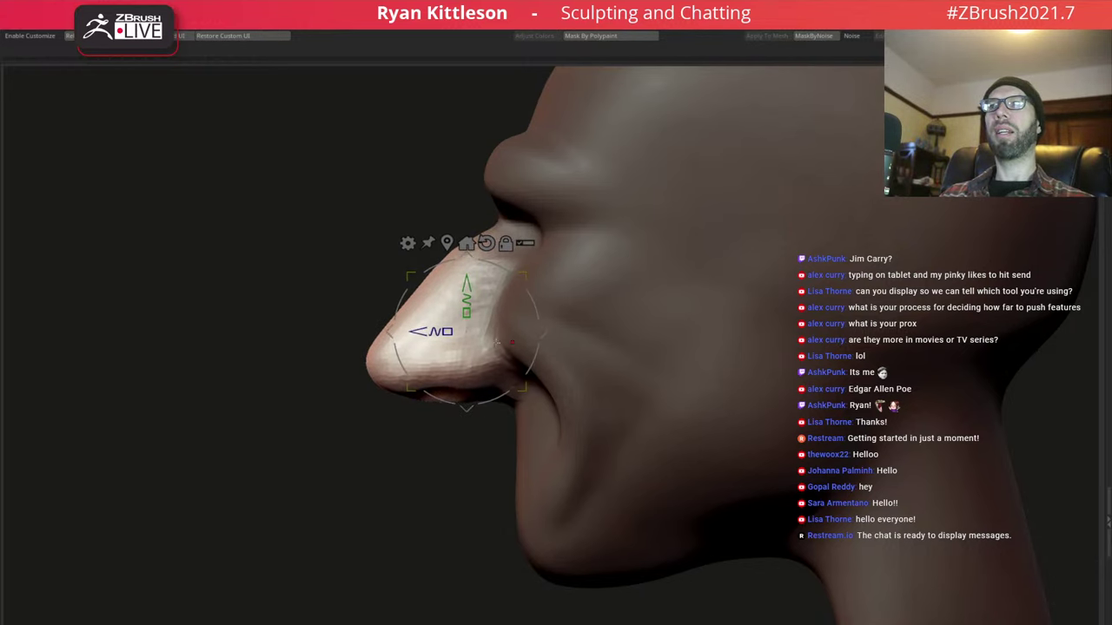
pyautogui.moveTo(446, 331); pyautogui.dragTo(443, 332)
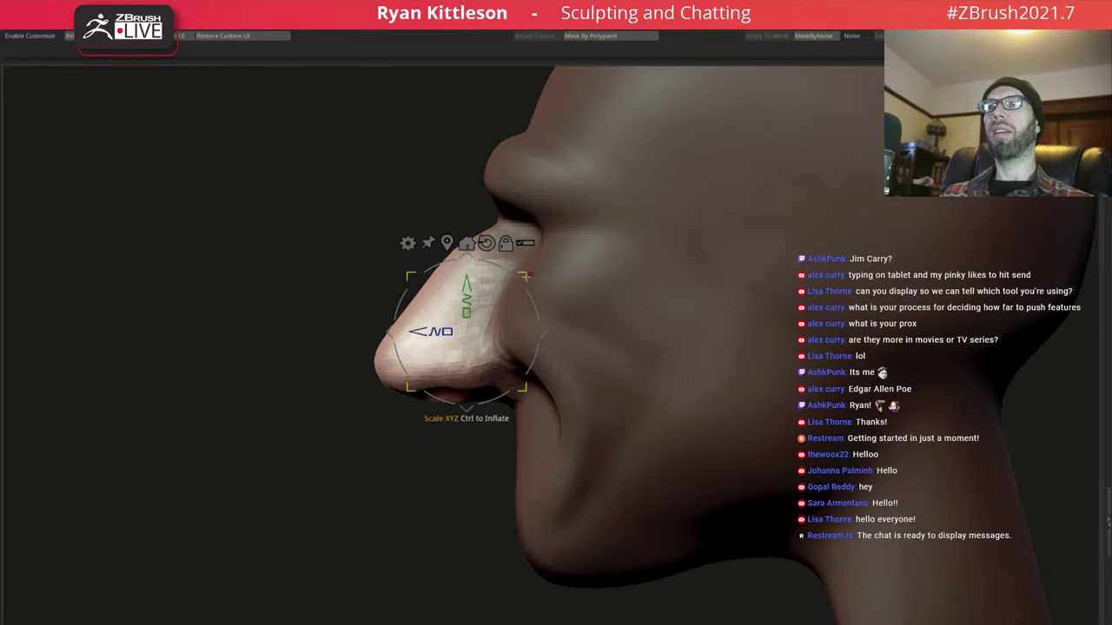
pyautogui.moveTo(528, 276)
pyautogui.mouseDown()
pyautogui.moveTo(545, 308)
pyautogui.moveTo(609, 313)
pyautogui.mouseUp()
pyautogui.press('f')
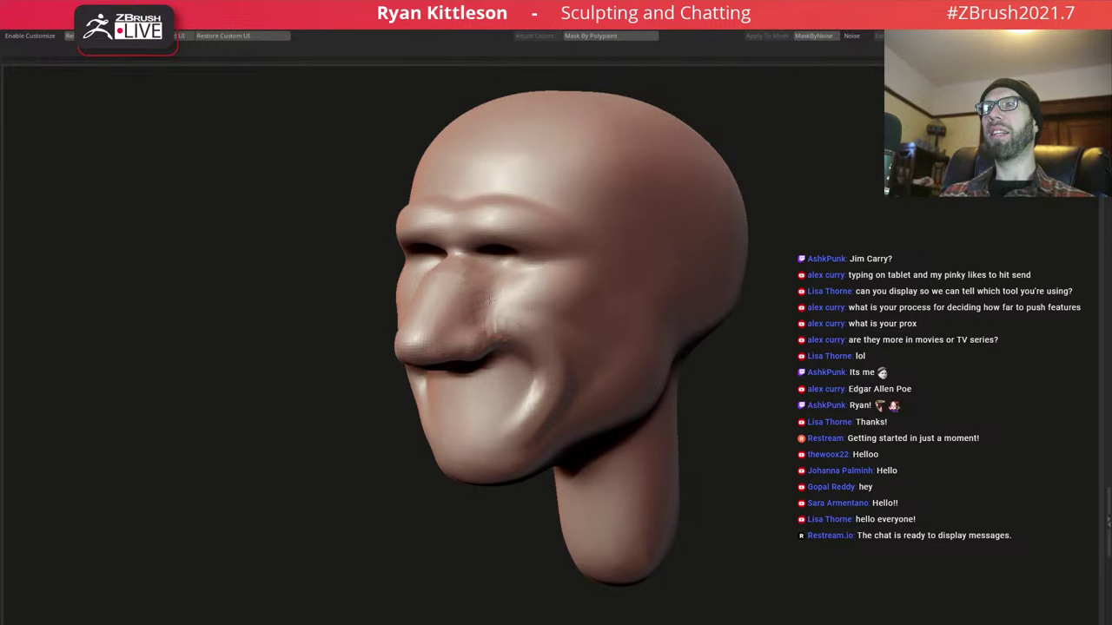
# Sculpt and smooth bumps and creases along the brow ridge above the eyes
pyautogui.moveTo(581, 284)
pyautogui.mouseDown(button='right')
pyautogui.moveTo(495, 317)
pyautogui.moveTo(515, 272)
pyautogui.mouseUp(button='right')
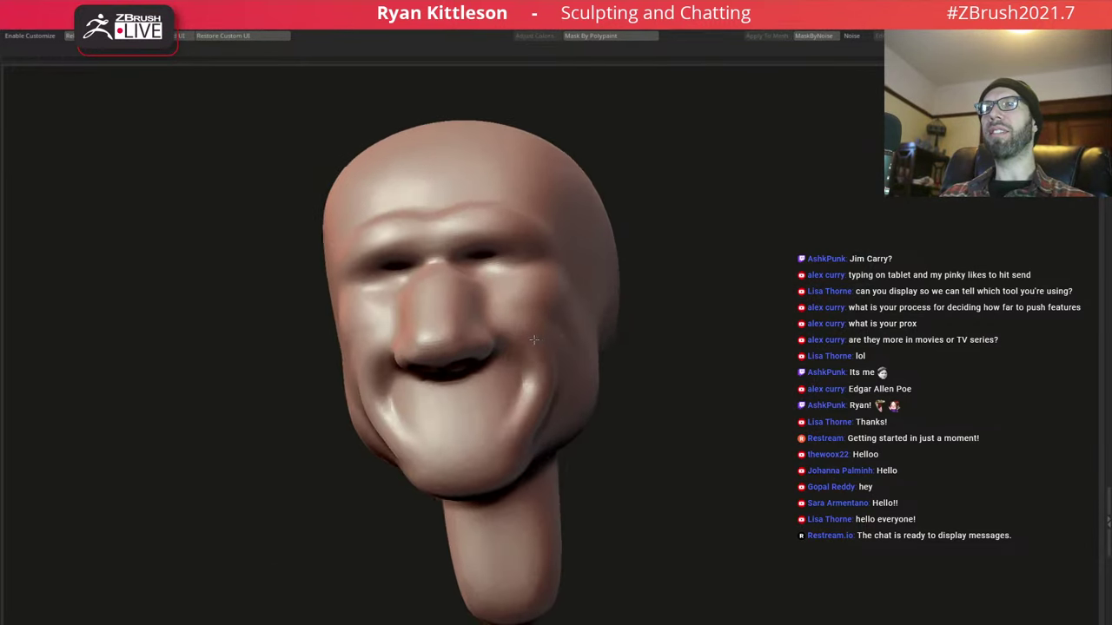
pyautogui.moveTo(522, 380)
pyautogui.mouseDown(button='right')
pyautogui.moveTo(601, 234)
pyautogui.moveTo(578, 231)
pyautogui.mouseUp(button='right')
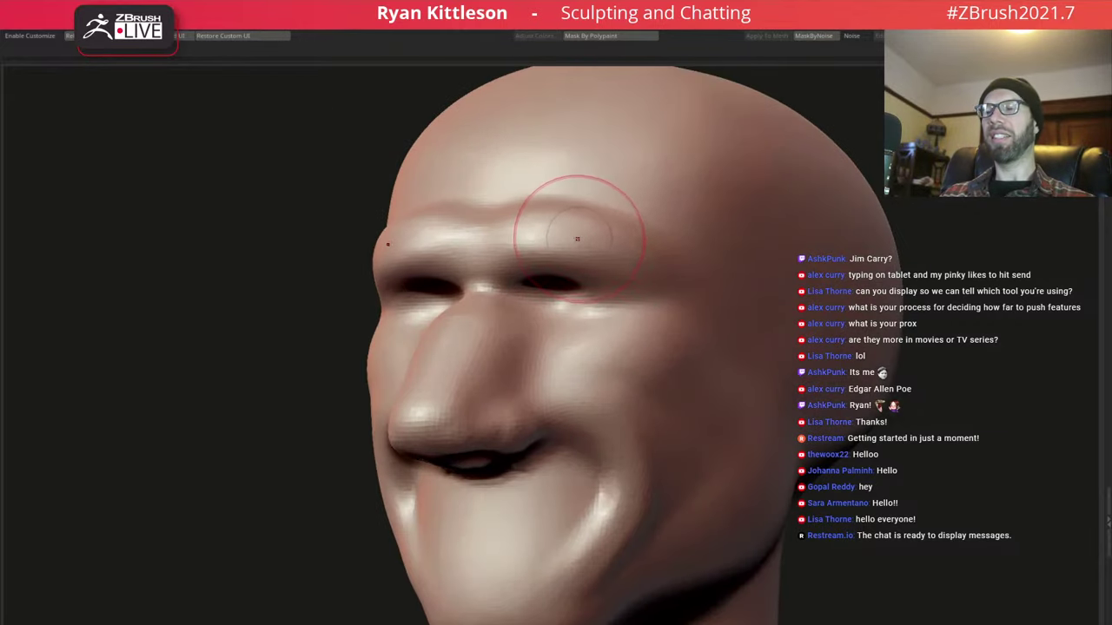
pyautogui.press('space')
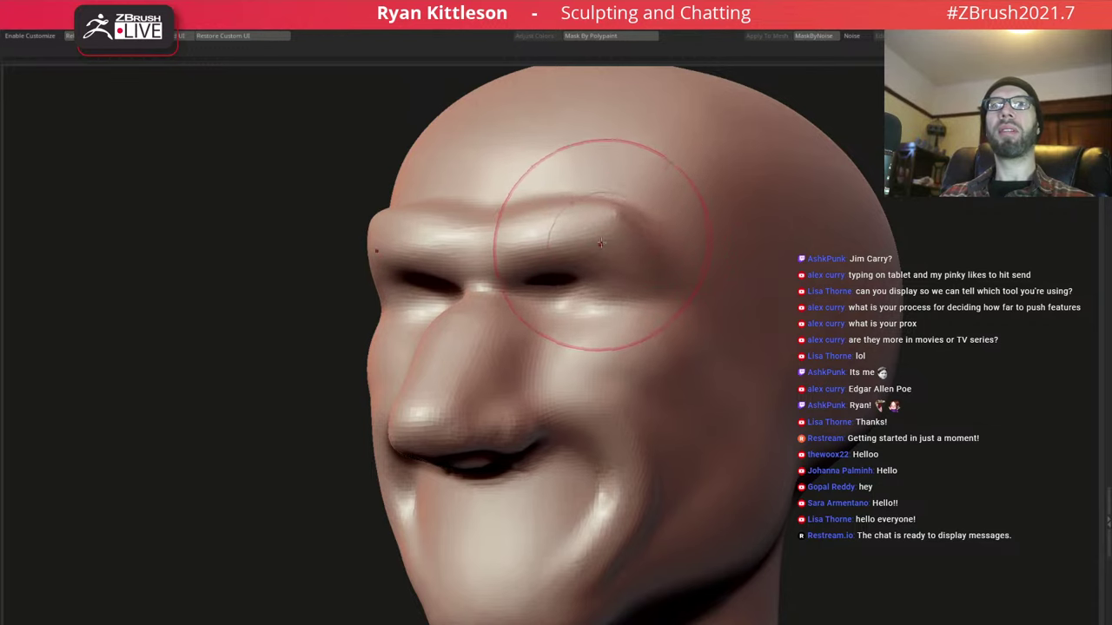
pyautogui.moveTo(608, 231)
pyautogui.mouseDown(button='right')
pyautogui.moveTo(576, 276)
pyautogui.moveTo(615, 221)
pyautogui.mouseUp(button='right')
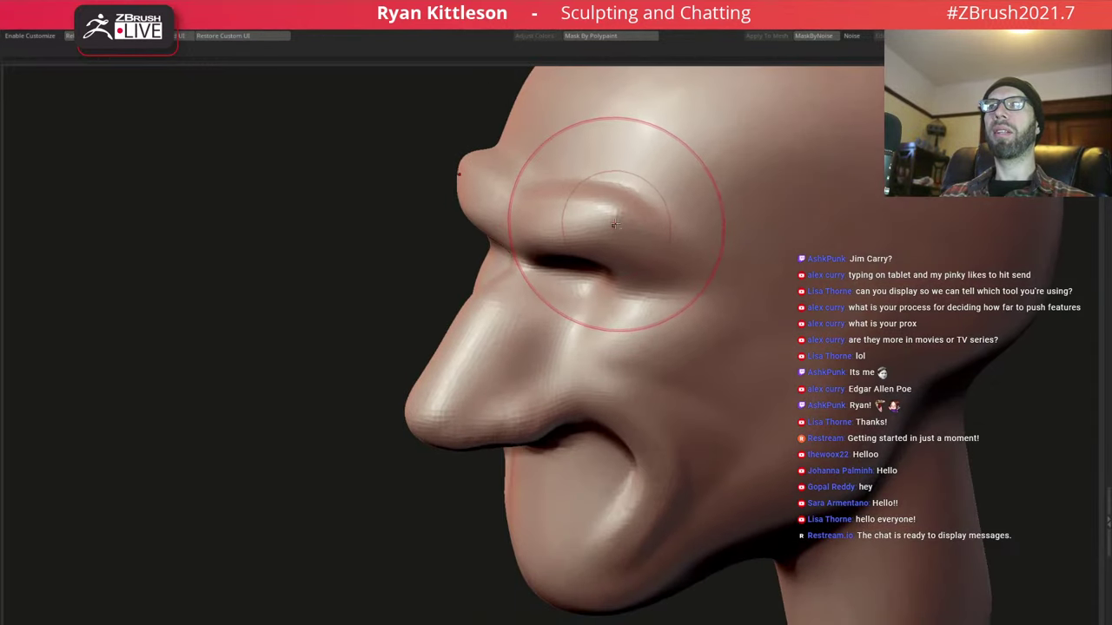
pyautogui.hotkey('ctrl', 'z')
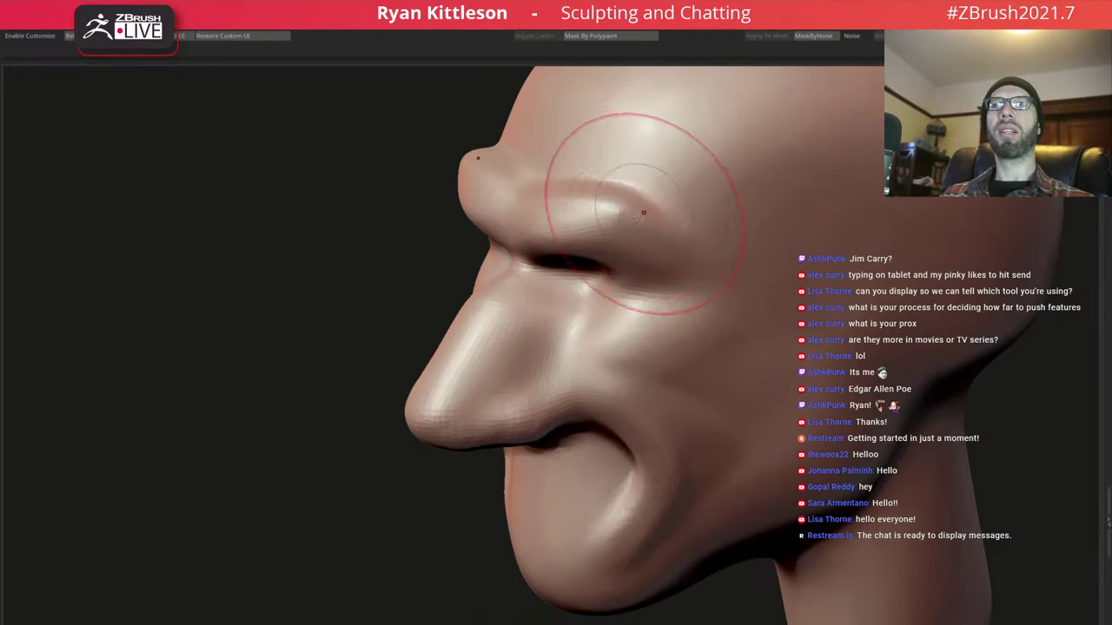
pyautogui.moveTo(608, 186); pyautogui.dragTo(534, 277, button='right')
pyautogui.moveTo(652, 196)
pyautogui.mouseDown(button='right')
pyautogui.moveTo(643, 199)
pyautogui.moveTo(658, 186)
pyautogui.moveTo(651, 211)
pyautogui.mouseUp(button='right')
pyautogui.press('space')
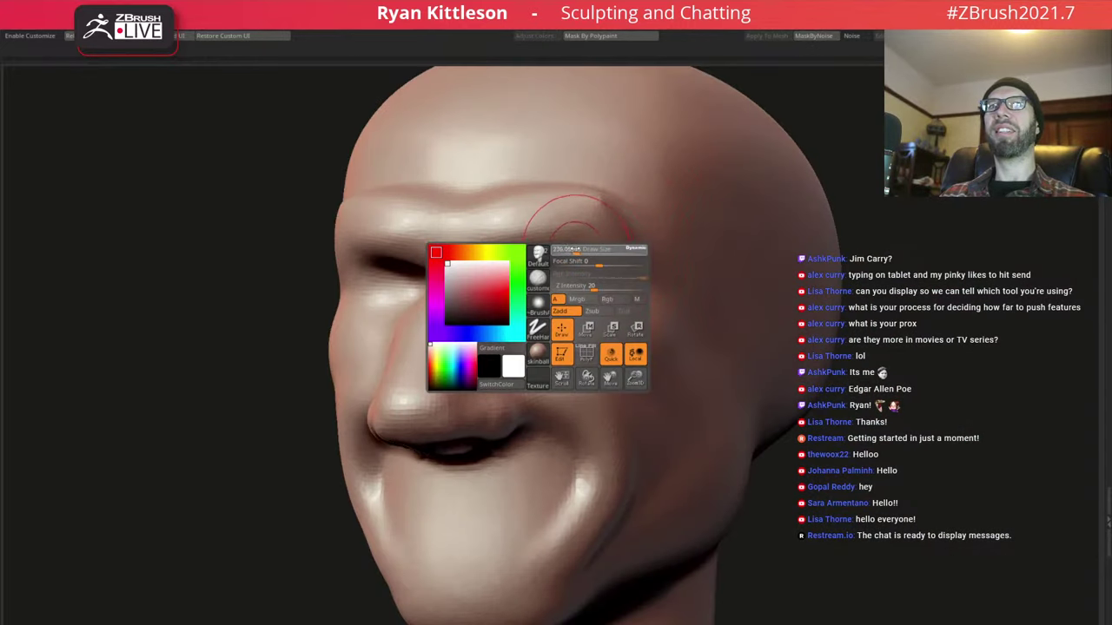
pyautogui.moveTo(500, 223)
pyautogui.mouseDown()
pyautogui.moveTo(610, 243)
pyautogui.moveTo(644, 275)
pyautogui.mouseUp()
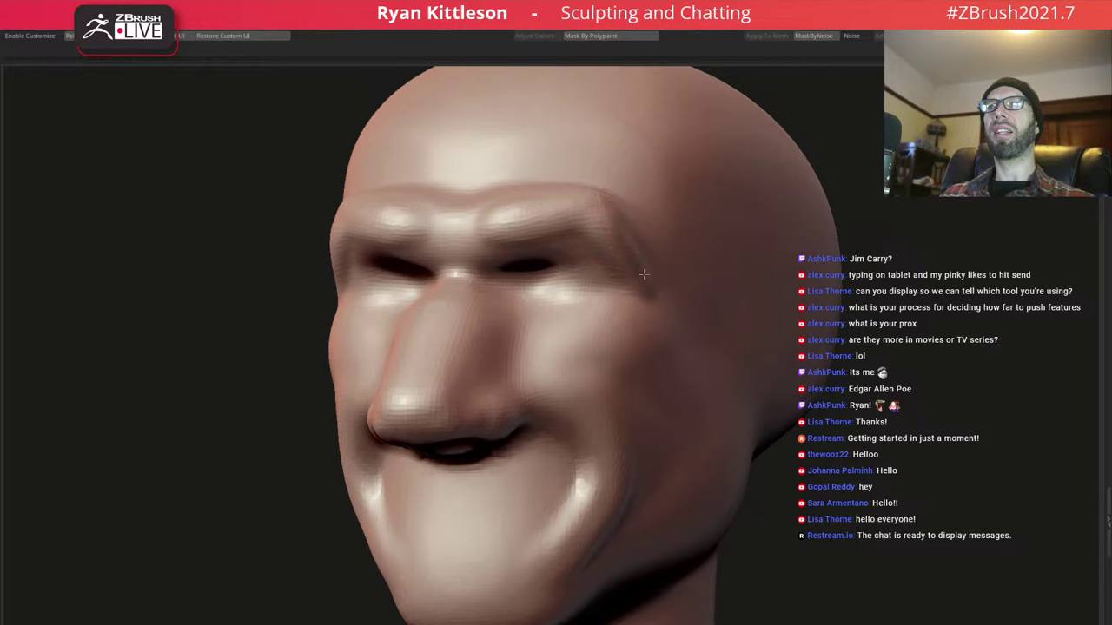
pyautogui.moveTo(533, 247)
pyautogui.mouseDown(button='right')
pyautogui.moveTo(509, 282)
pyautogui.moveTo(446, 228)
pyautogui.moveTo(487, 261)
pyautogui.moveTo(491, 317)
pyautogui.moveTo(409, 338)
pyautogui.moveTo(351, 313)
pyautogui.mouseUp(button='right')
# Deepen the fold beside the nose and lip, and sculpt under the nostril and along the nose side
pyautogui.moveTo(351, 313)
pyautogui.mouseDown()
pyautogui.moveTo(343, 334)
pyautogui.moveTo(365, 374)
pyautogui.moveTo(335, 395)
pyautogui.moveTo(365, 398)
pyautogui.mouseUp()
pyautogui.moveTo(382, 261); pyautogui.dragTo(335, 304)
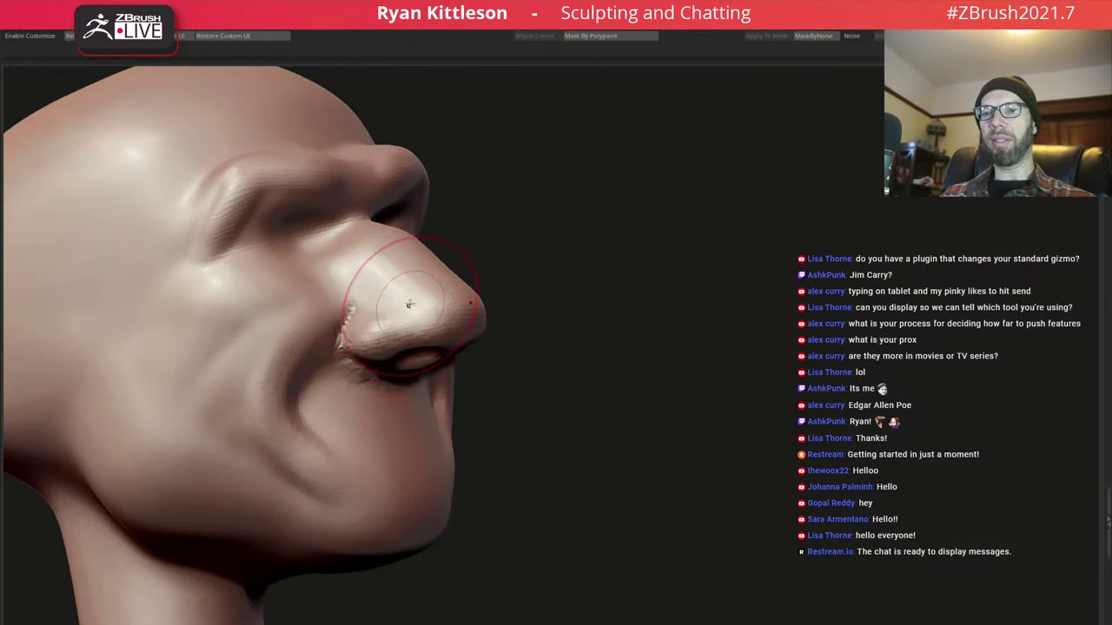
pyautogui.moveTo(335, 304)
pyautogui.mouseDown(button='right')
pyautogui.moveTo(418, 270)
pyautogui.moveTo(385, 298)
pyautogui.mouseUp(button='right')
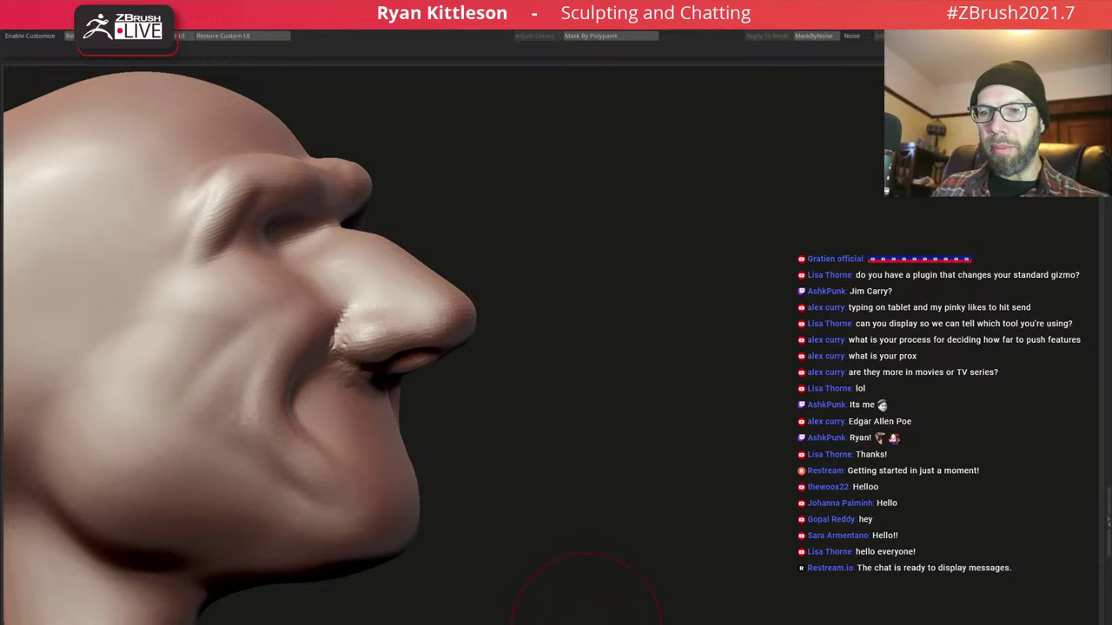
pyautogui.moveTo(608, 229); pyautogui.dragTo(486, 260)
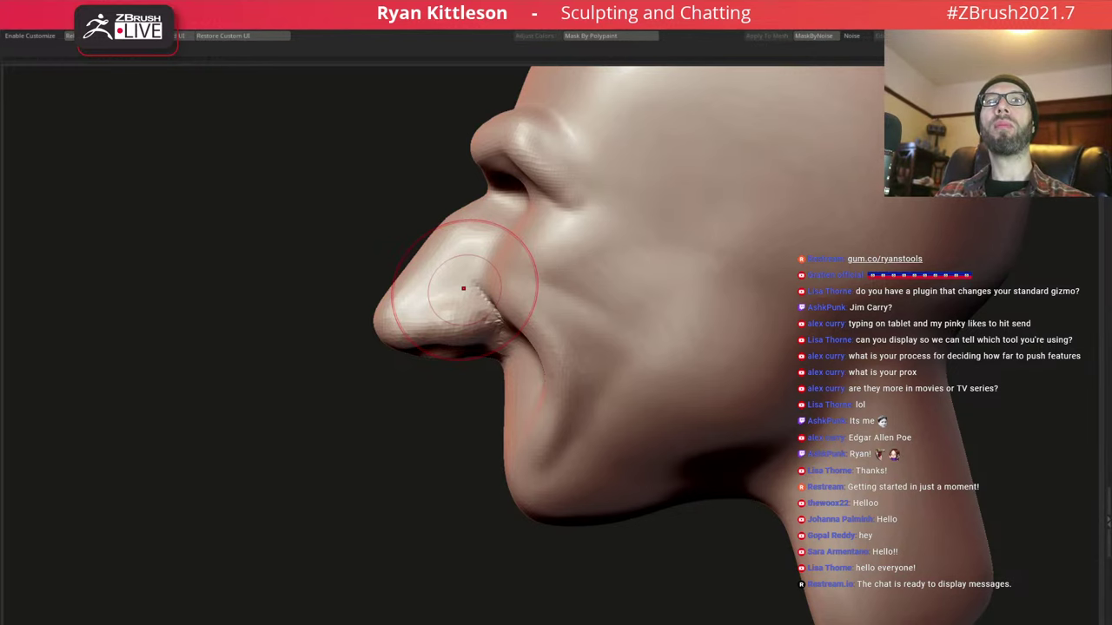
pyautogui.moveTo(298, 183); pyautogui.dragTo(501, 346)
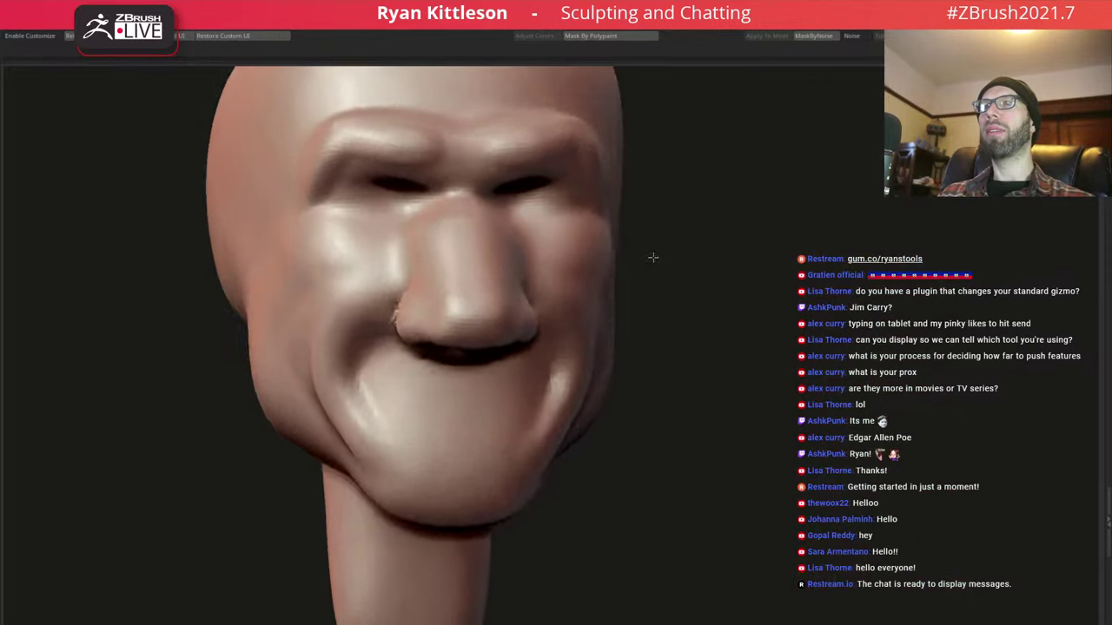
# Smooth and reshape the cheek-nostril fold, then lower the Draw Size for finer nostril detail
pyautogui.moveTo(501, 345); pyautogui.dragTo(528, 343, button='right')
pyautogui.press('space')
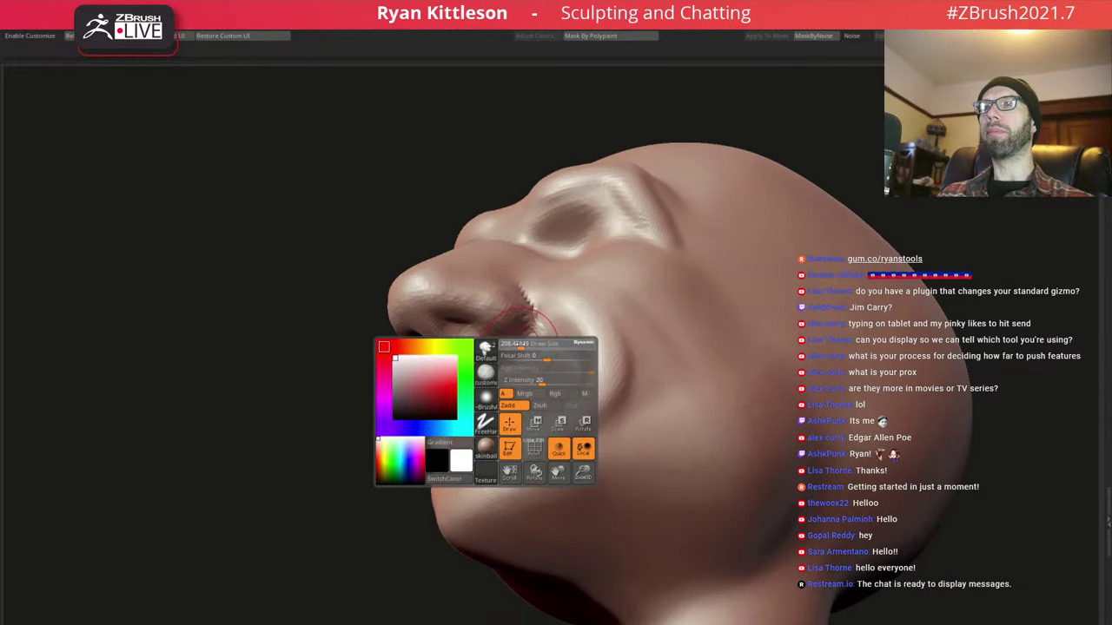
pyautogui.moveTo(527, 344)
pyautogui.mouseDown()
pyautogui.moveTo(486, 351)
pyautogui.moveTo(491, 339)
pyautogui.moveTo(461, 361)
pyautogui.moveTo(486, 341)
pyautogui.mouseUp()
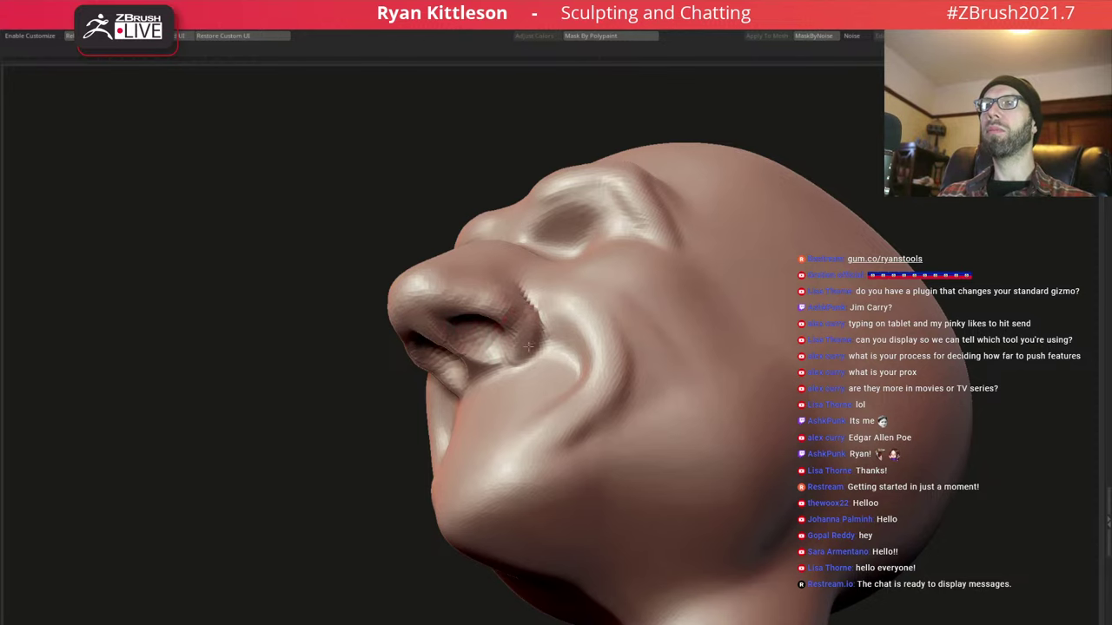
pyautogui.moveTo(519, 325); pyautogui.dragTo(519, 327, button='right')
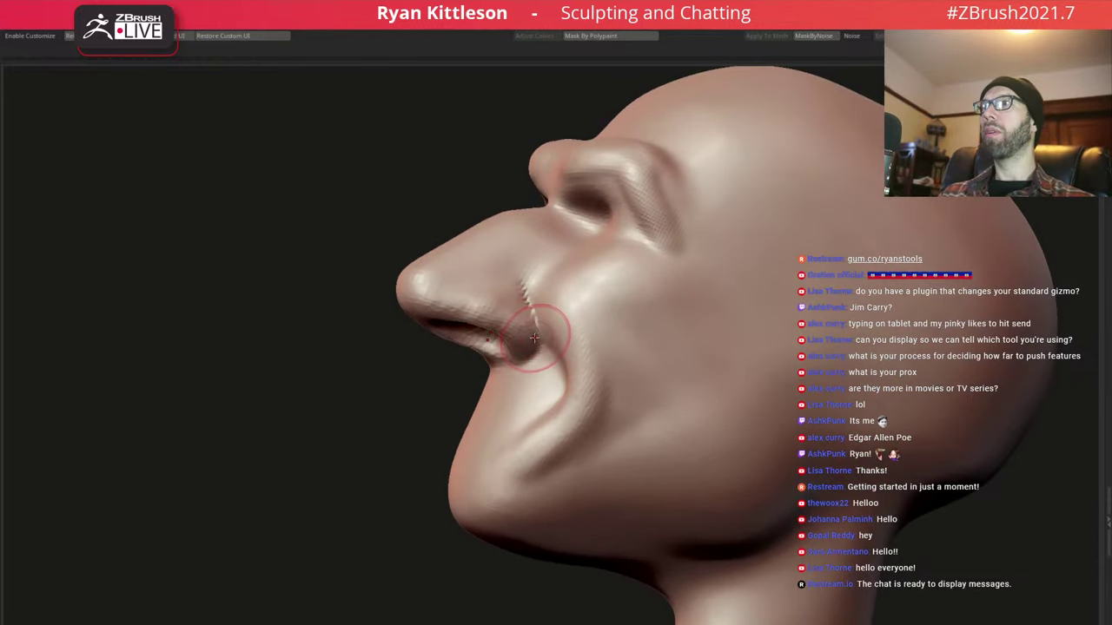
pyautogui.press('space')
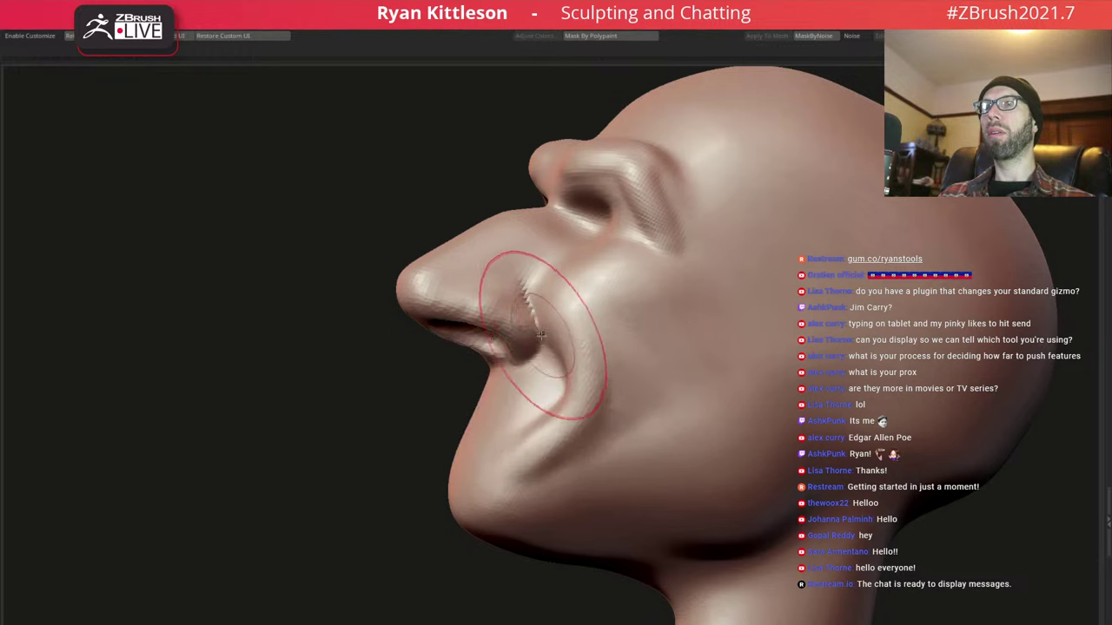
pyautogui.press('space')
pyautogui.click(542, 324)
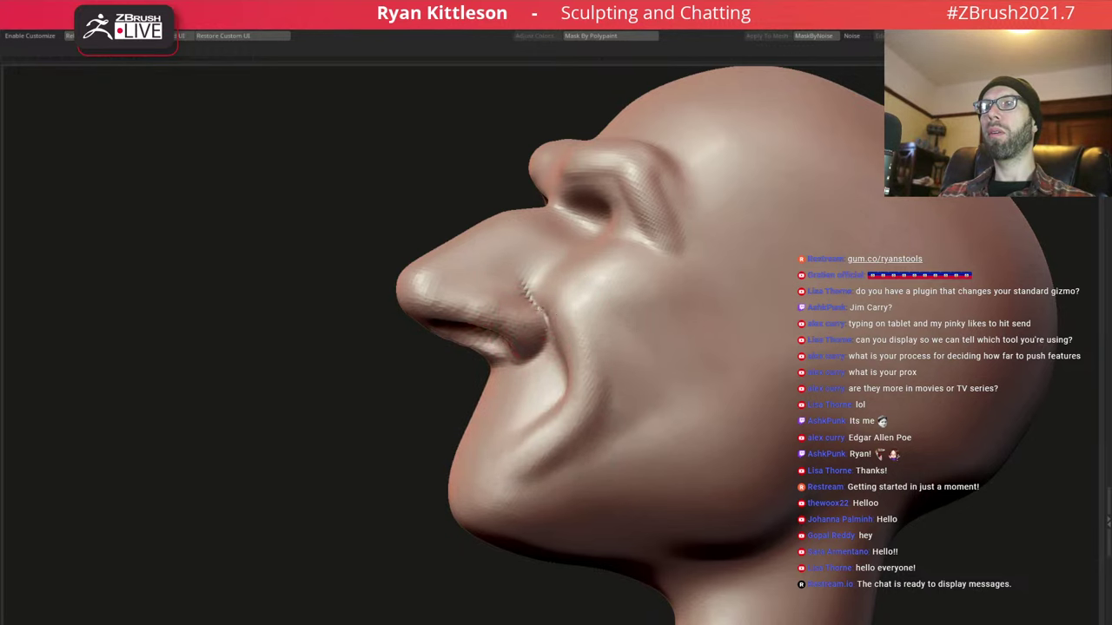
pyautogui.moveTo(542, 333)
pyautogui.mouseDown()
pyautogui.moveTo(527, 278)
pyautogui.moveTo(556, 281)
pyautogui.moveTo(483, 390)
pyautogui.mouseUp()
pyautogui.scroll(3, 563, 399)
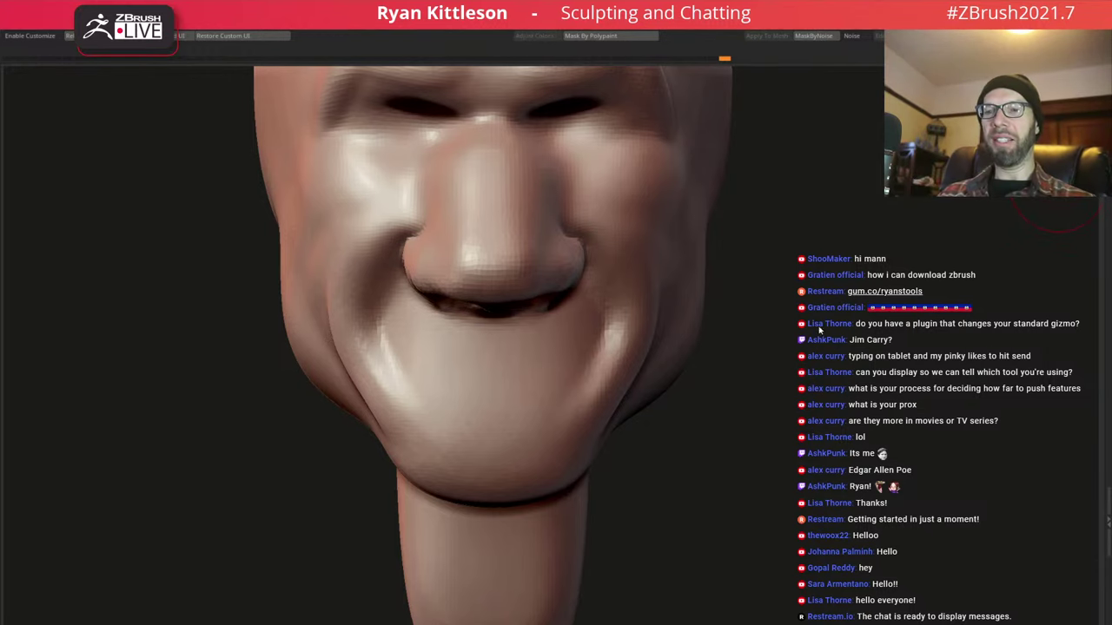
# From below the nose, sculpt and soften the columella and left nostril with Standard and Smooth
pyautogui.moveTo(819, 328)
pyautogui.mouseDown()
pyautogui.moveTo(576, 228)
pyautogui.moveTo(613, 244)
pyautogui.moveTo(542, 252)
pyautogui.moveTo(509, 241)
pyautogui.moveTo(502, 269)
pyautogui.moveTo(521, 236)
pyautogui.mouseUp()
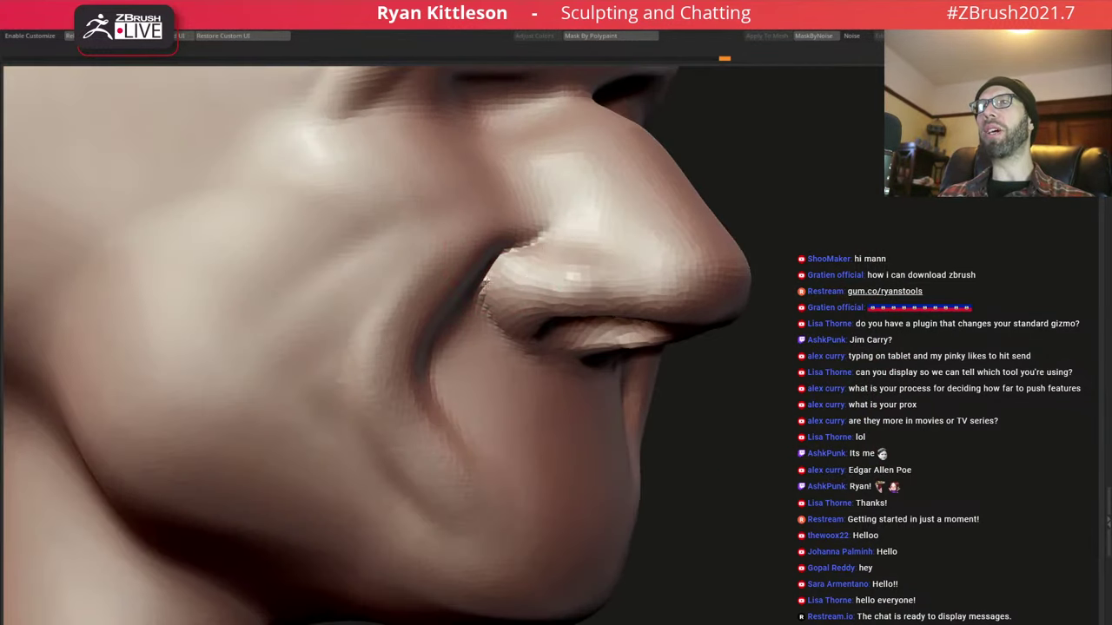
pyautogui.moveTo(513, 339)
pyautogui.mouseDown()
pyautogui.moveTo(503, 261)
pyautogui.moveTo(550, 253)
pyautogui.moveTo(589, 298)
pyautogui.moveTo(613, 234)
pyautogui.mouseUp()
pyautogui.press('f')
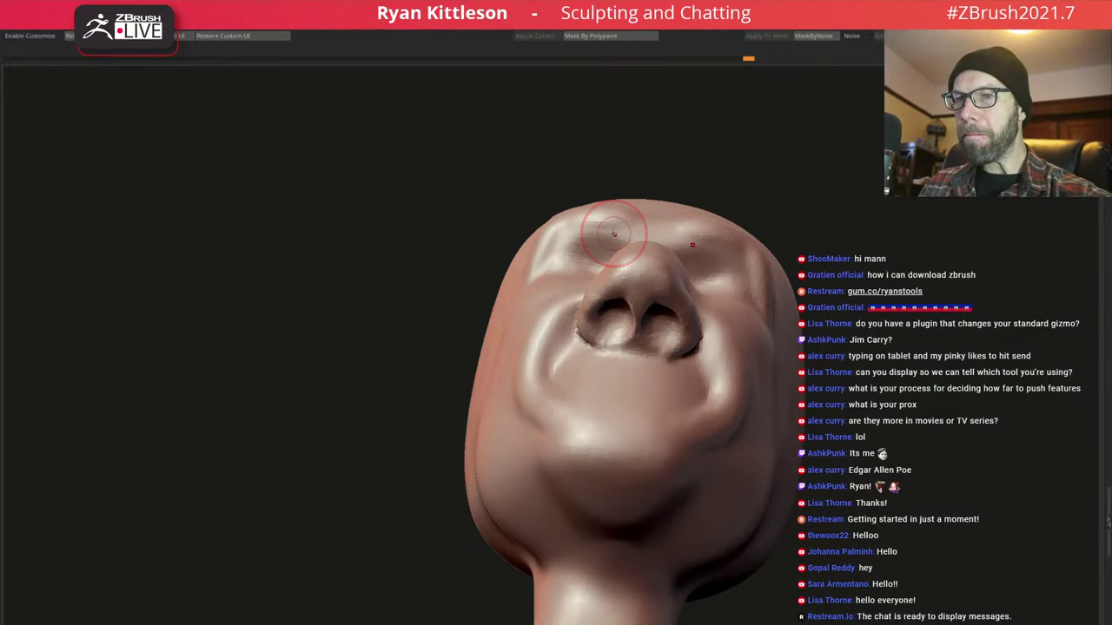
pyautogui.moveTo(613, 234); pyautogui.dragTo(643, 338)
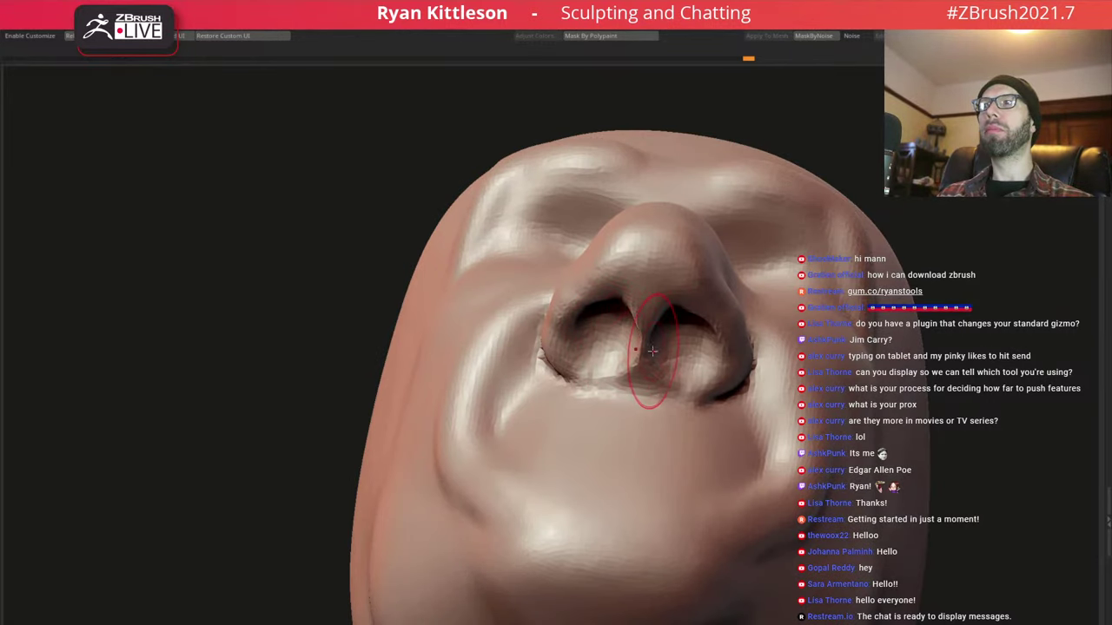
pyautogui.moveTo(651, 350)
pyautogui.mouseDown()
pyautogui.moveTo(616, 368)
pyautogui.moveTo(635, 397)
pyautogui.mouseUp()
pyautogui.press('f')
pyautogui.moveTo(417, 434)
pyautogui.mouseDown()
pyautogui.moveTo(637, 308)
pyautogui.moveTo(620, 296)
pyautogui.mouseUp()
pyautogui.moveTo(724, 240)
pyautogui.mouseDown()
pyautogui.moveTo(695, 323)
pyautogui.moveTo(494, 181)
pyautogui.mouseUp()
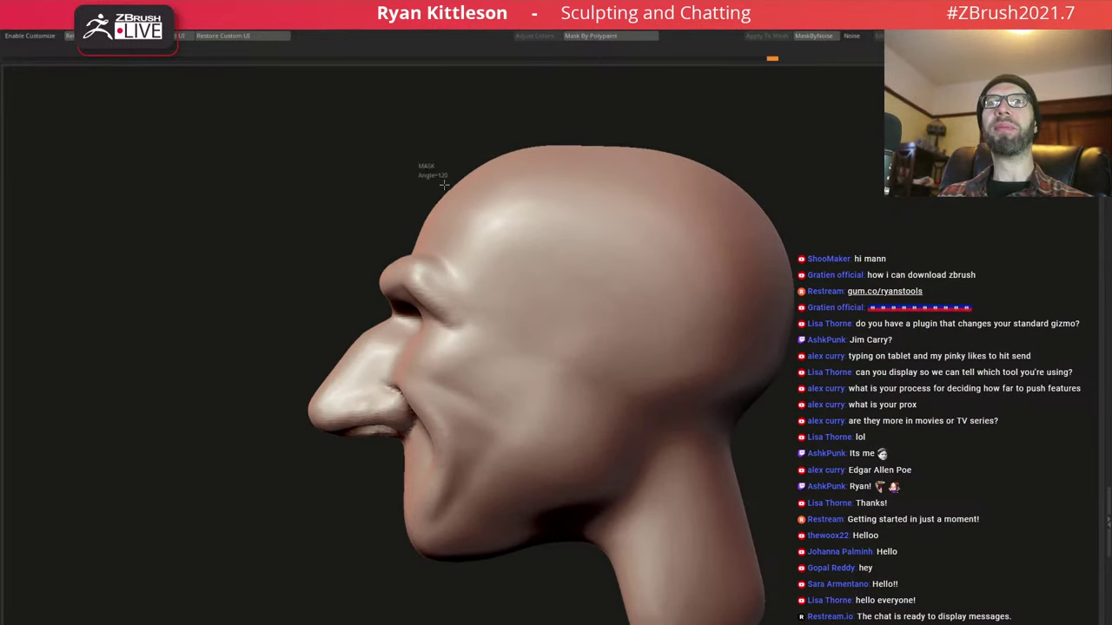
# Mask the hairline region, invert the mask, and extract a shell for the hair
pyautogui.moveTo(490, 210)
pyautogui.mouseDown()
pyautogui.moveTo(533, 331)
pyautogui.moveTo(560, 362)
pyautogui.moveTo(653, 325)
pyautogui.moveTo(623, 279)
pyautogui.mouseUp()
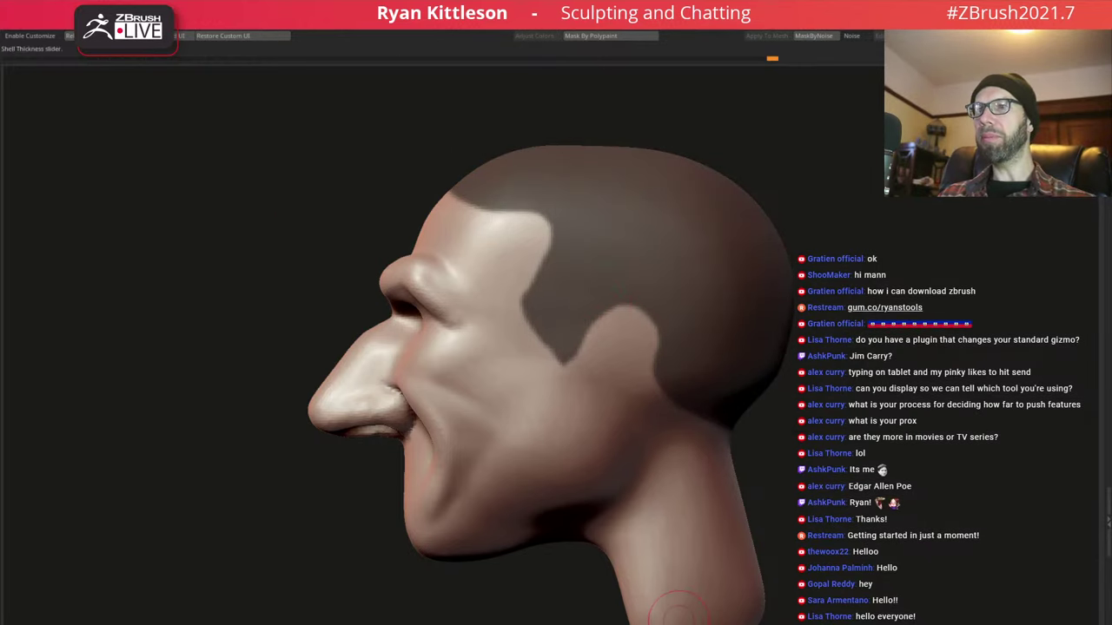
pyautogui.hotkey('ctrl', 'i')
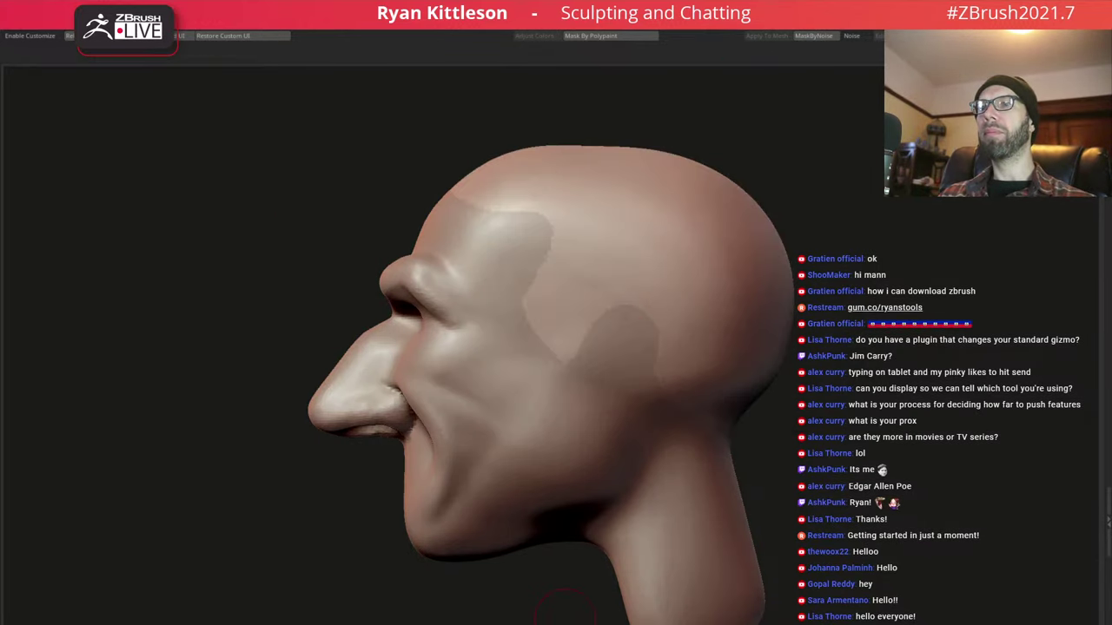
pyautogui.moveTo(633, 516)
pyautogui.mouseDown(button='right')
pyautogui.moveTo(586, 228)
pyautogui.moveTo(603, 268)
pyautogui.moveTo(564, 252)
pyautogui.moveTo(541, 261)
pyautogui.moveTo(496, 355)
pyautogui.mouseUp(button='right')
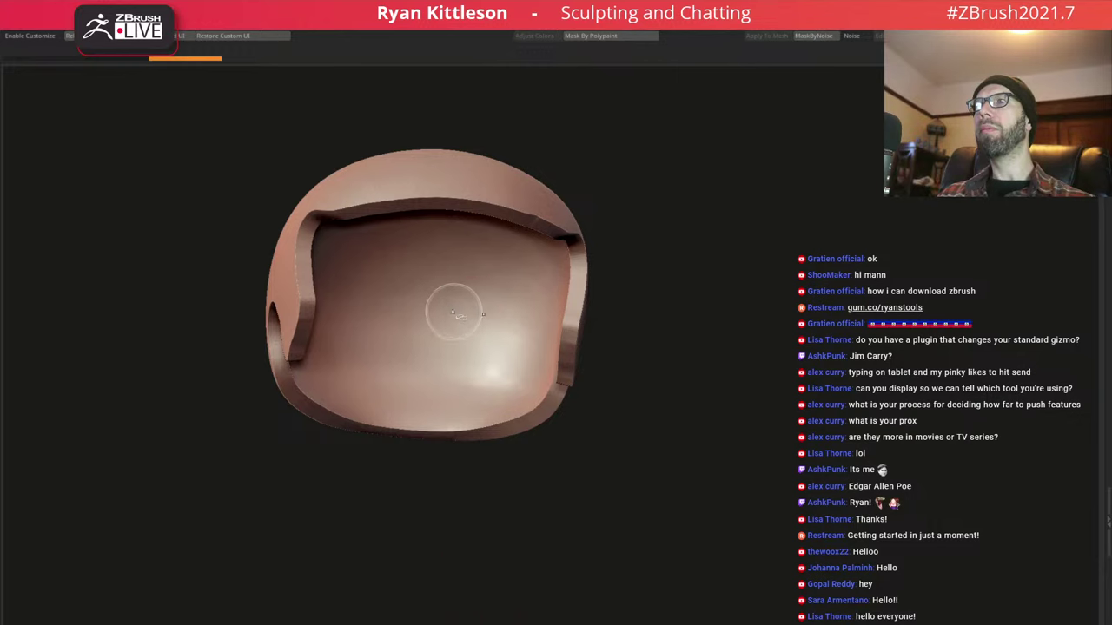
# DynaMesh the hair shell into a smooth closed solid and show the full head with it
pyautogui.moveTo(455, 311); pyautogui.dragTo(457, 300, button='right')
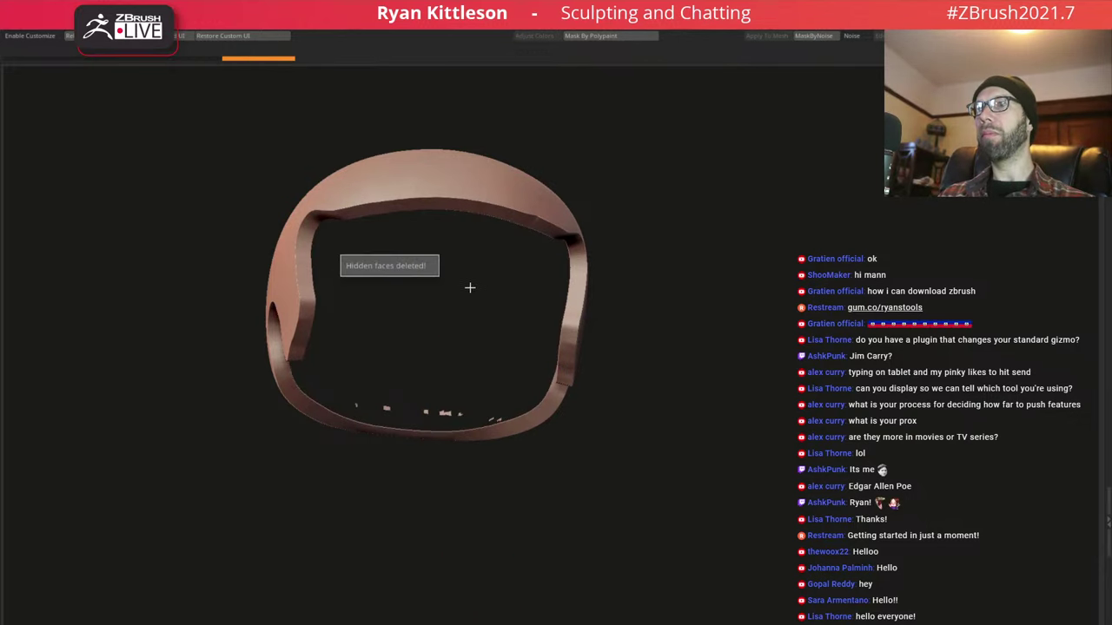
pyautogui.keyDown('ctrl'); pyautogui.moveTo(470, 287); pyautogui.dragTo(483, 273); pyautogui.keyUp('ctrl')
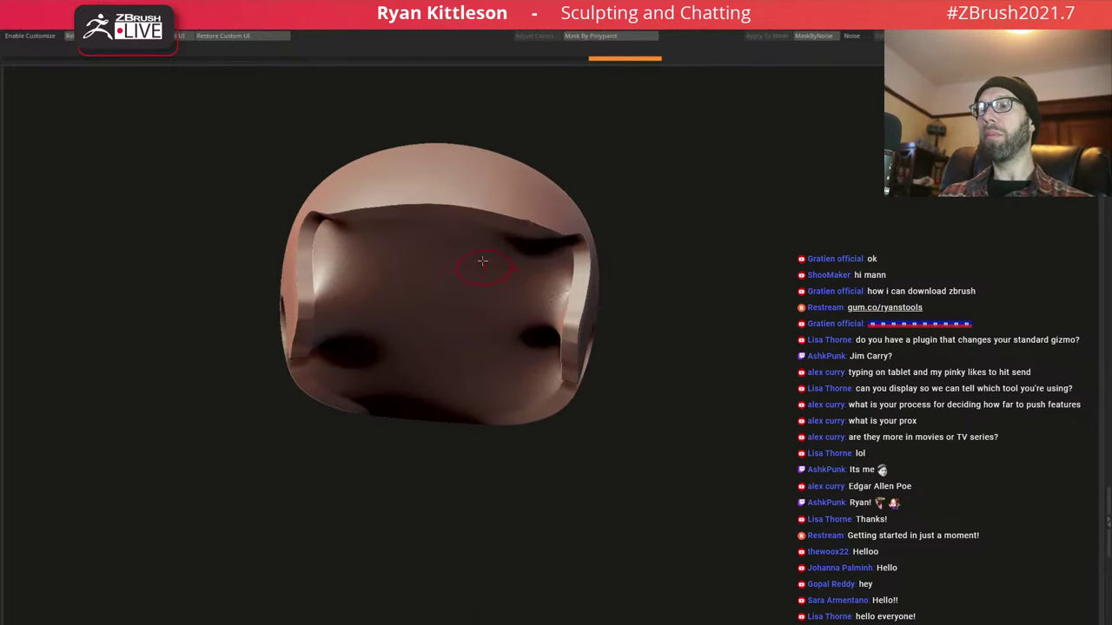
pyautogui.press('space')
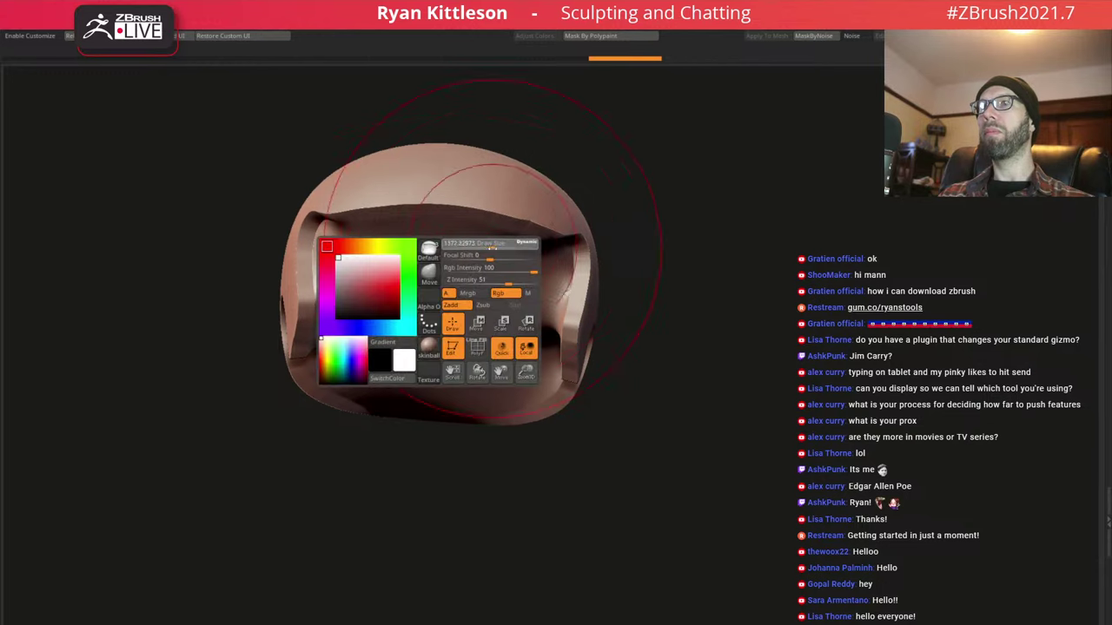
pyautogui.moveTo(470, 255)
pyautogui.keyDown('shift'); pyautogui.mouseDown()
pyautogui.moveTo(337, 311)
pyautogui.moveTo(391, 270)
pyautogui.mouseUp(); pyautogui.keyUp('shift')
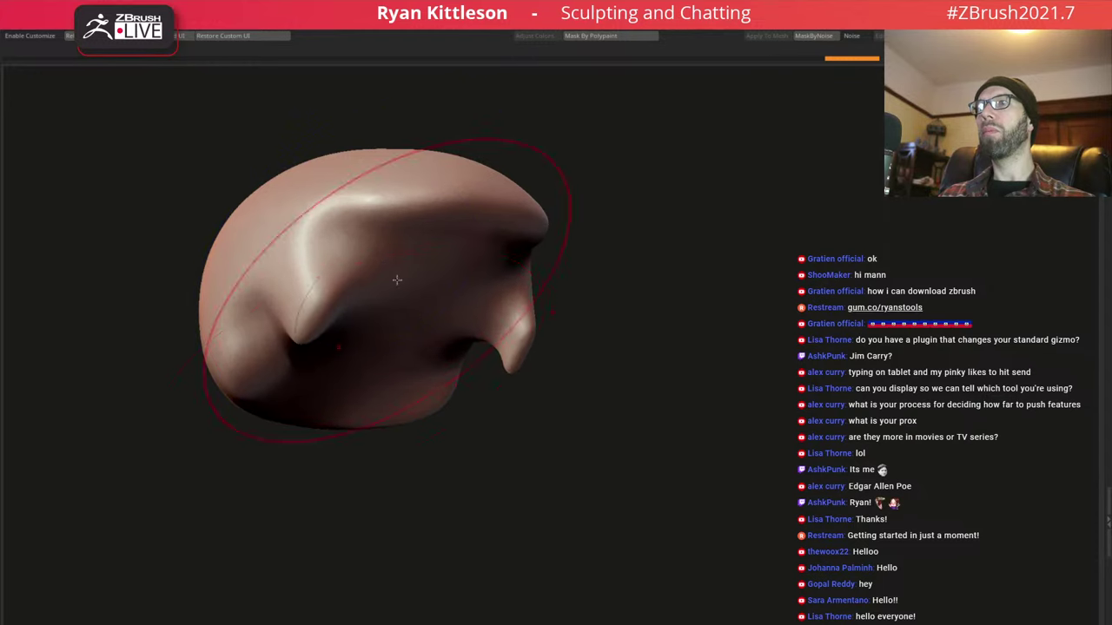
pyautogui.keyDown('ctrl'); pyautogui.keyDown('shift'); pyautogui.click(397, 278); pyautogui.keyUp('shift'); pyautogui.keyUp('ctrl')
pyautogui.moveTo(401, 299); pyautogui.dragTo(313, 199)
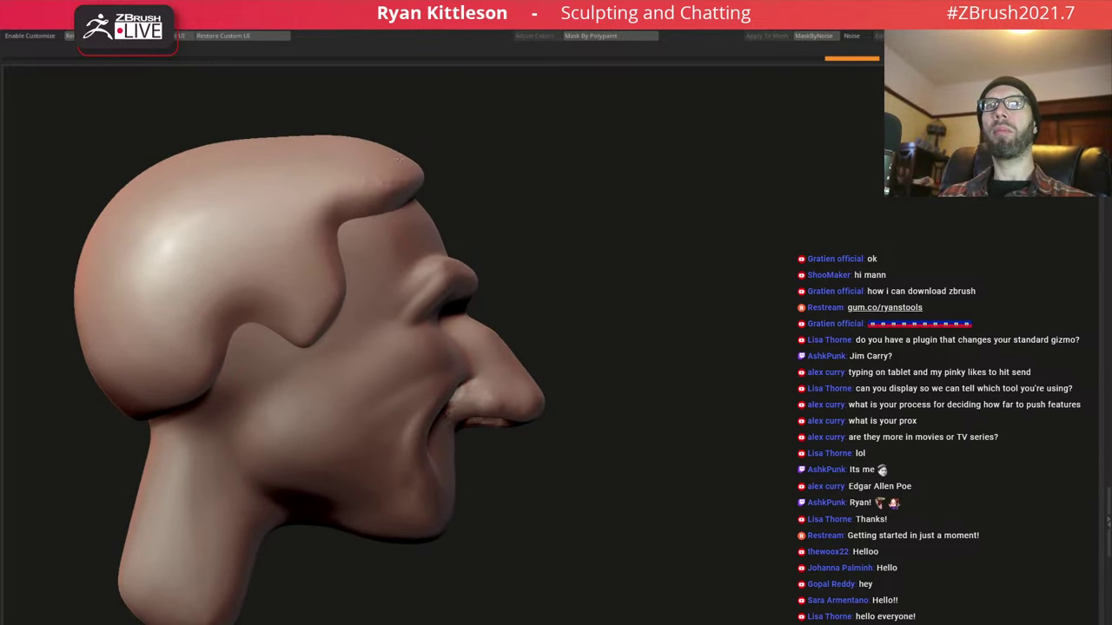
# Pull down and enlarge the hair tip over the brow, then undo the lopsided bulge
pyautogui.moveTo(379, 165); pyautogui.dragTo(387, 184)
pyautogui.press('space')
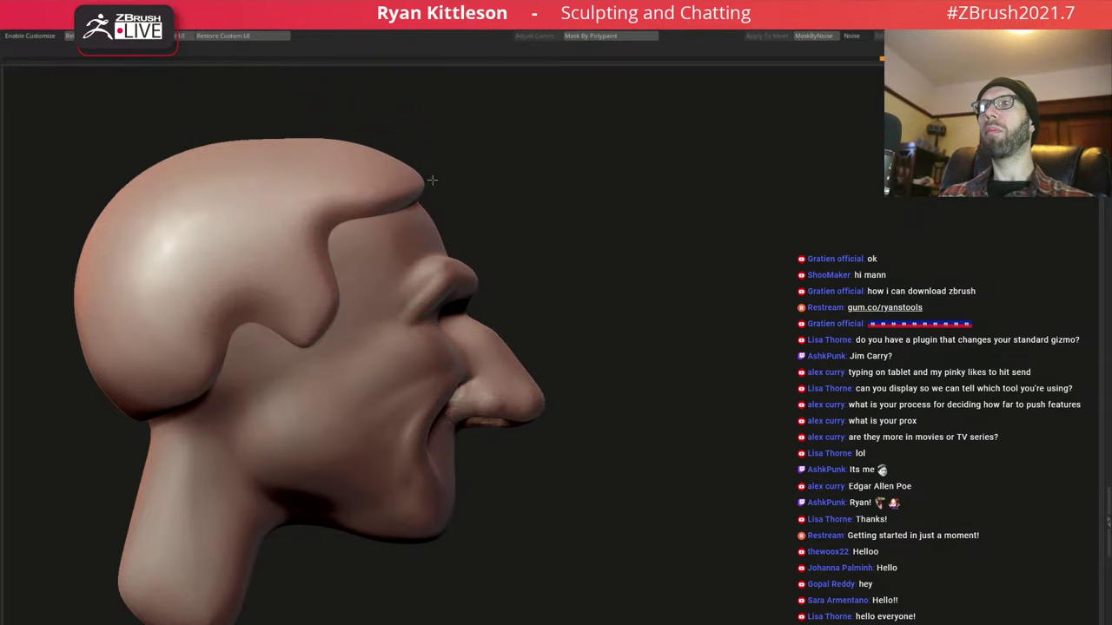
pyautogui.moveTo(417, 128)
pyautogui.mouseDown()
pyautogui.moveTo(174, 164)
pyautogui.moveTo(260, 243)
pyautogui.moveTo(144, 163)
pyautogui.mouseUp()
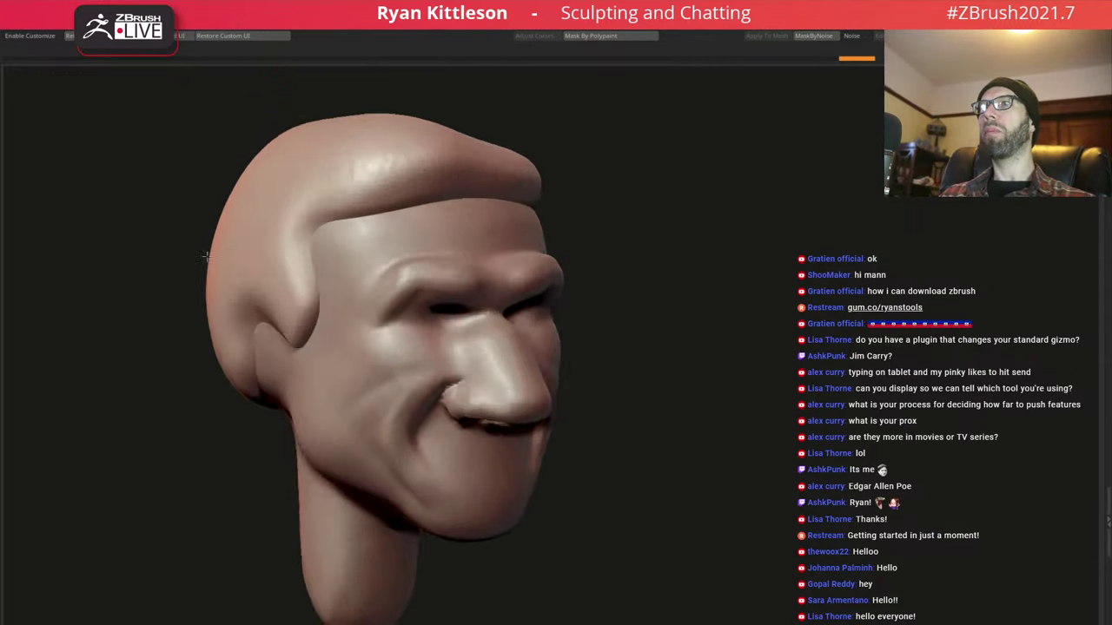
pyautogui.moveTo(130, 209); pyautogui.dragTo(371, 173)
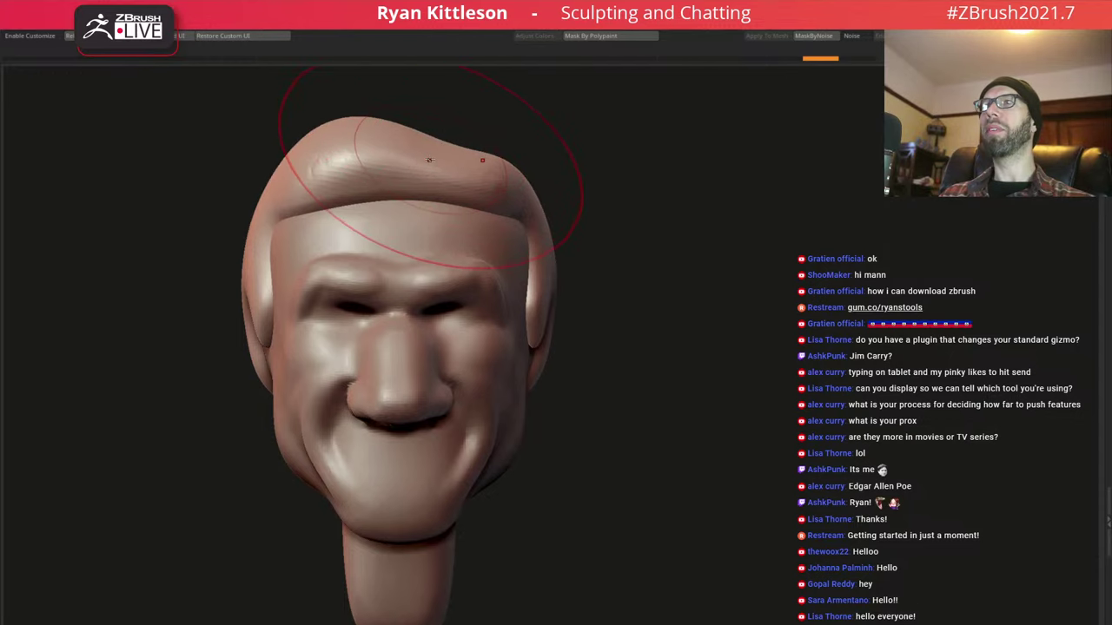
pyautogui.press('w')
pyautogui.press('q')
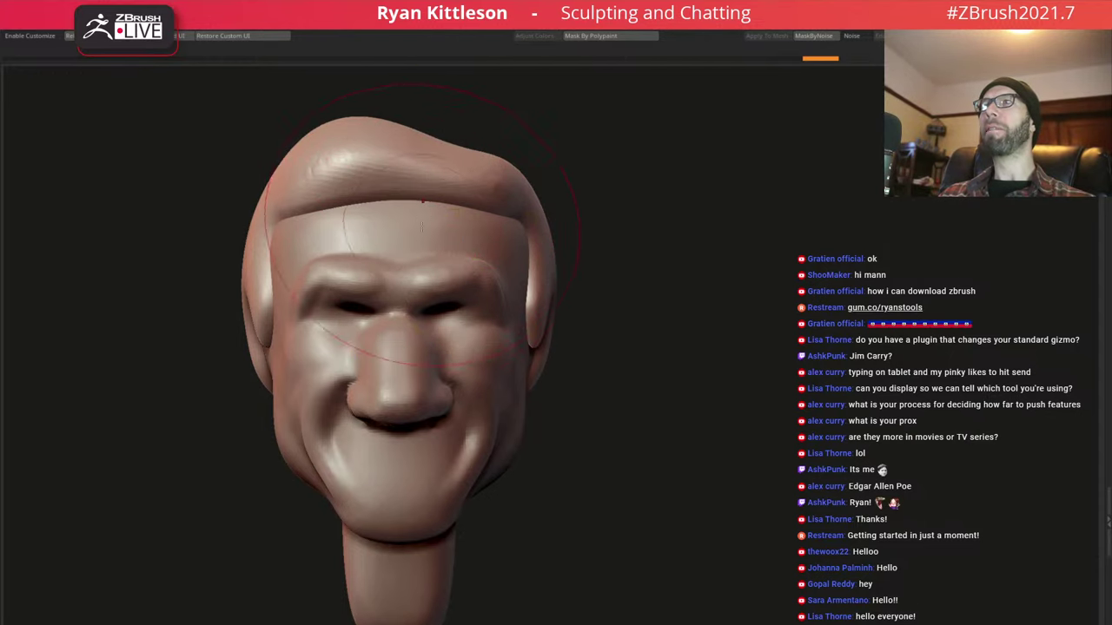
pyautogui.moveTo(439, 240); pyautogui.dragTo(499, 619)
pyautogui.hotkey('ctrl', 'z')
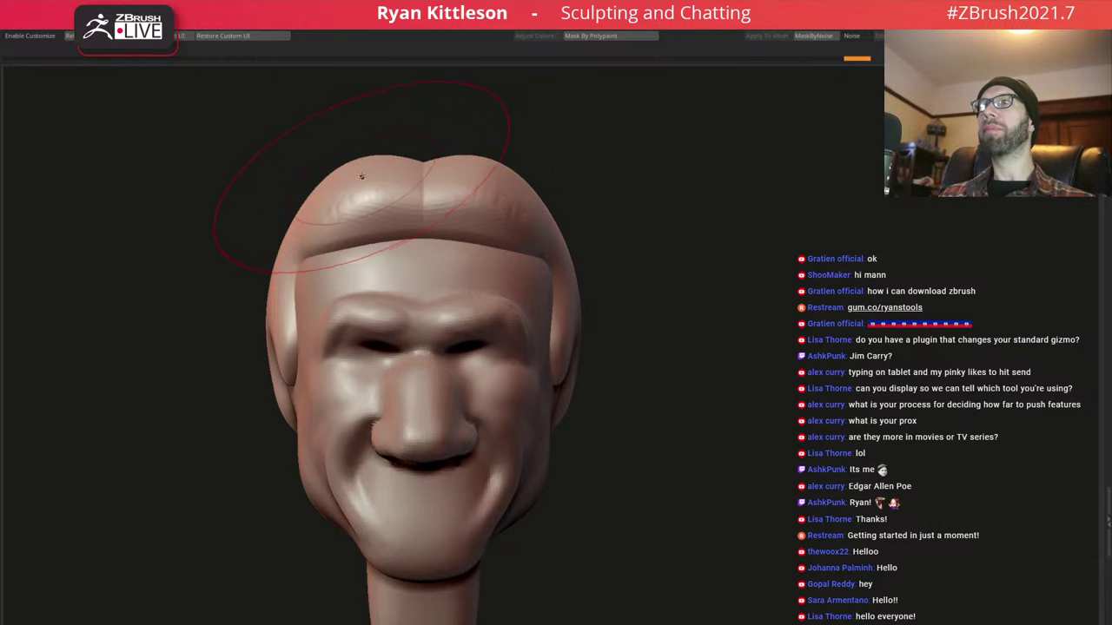
# With X symmetry on, fill the crown dip and simplify the hooked fold near the ear
pyautogui.press('x')
pyautogui.moveTo(399, 165)
pyautogui.mouseDown()
pyautogui.moveTo(417, 149)
pyautogui.moveTo(412, 156)
pyautogui.mouseUp()
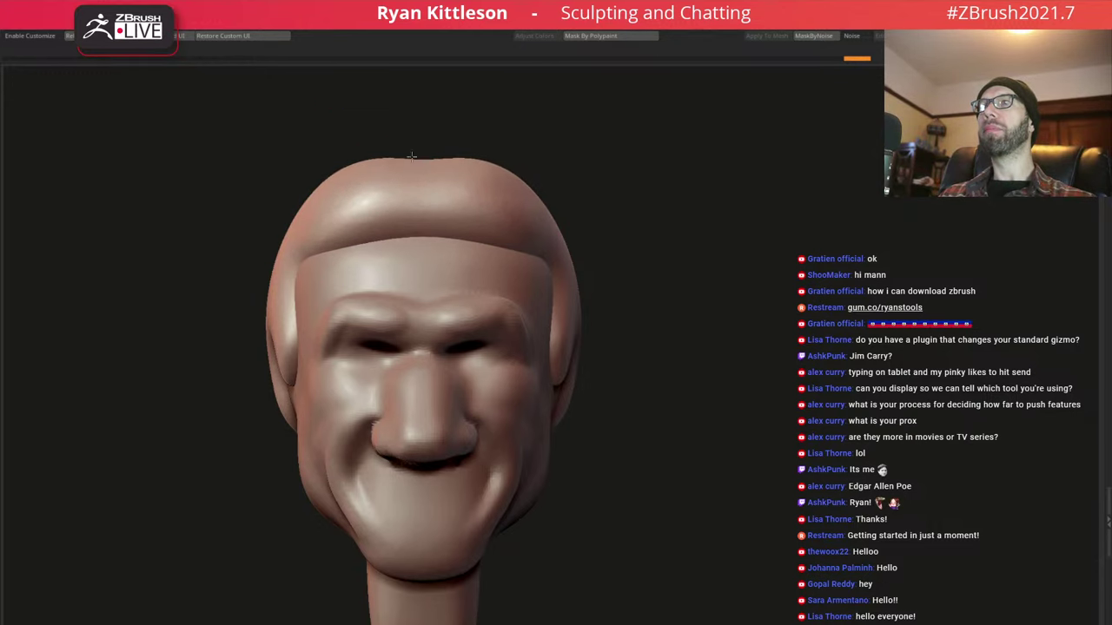
pyautogui.moveTo(472, 178); pyautogui.dragTo(600, 165)
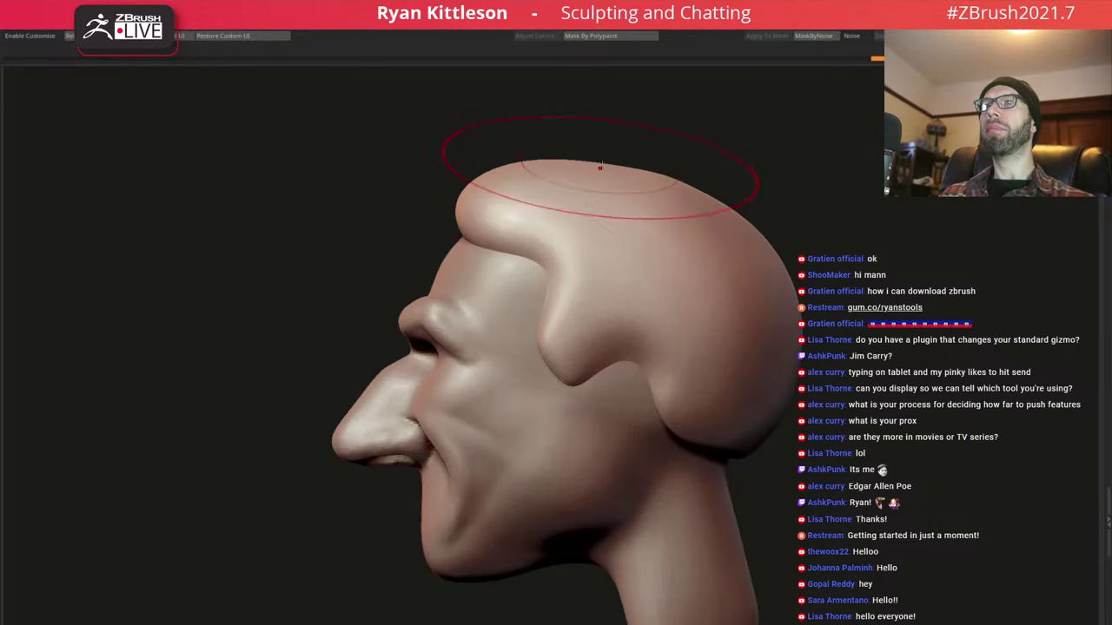
pyautogui.press('space')
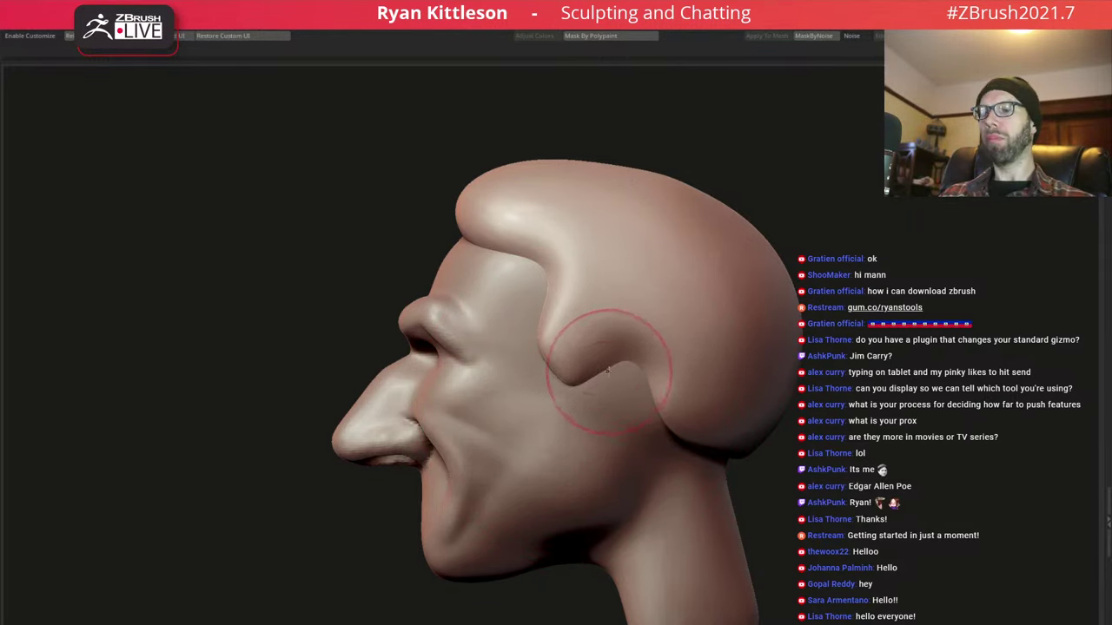
pyautogui.moveTo(599, 368)
pyautogui.mouseDown()
pyautogui.moveTo(573, 342)
pyautogui.moveTo(578, 392)
pyautogui.moveTo(560, 418)
pyautogui.mouseUp()
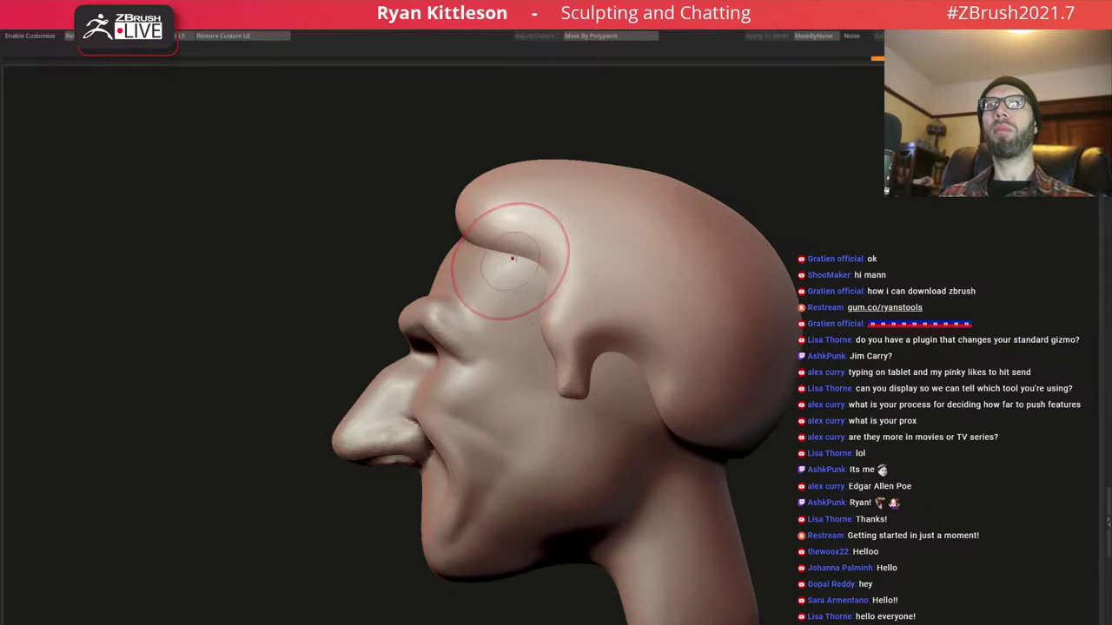
pyautogui.moveTo(509, 248); pyautogui.dragTo(510, 236, button='right')
# Extend the brow ridge and smooth the brow crease, temple and area behind the ear
pyautogui.moveTo(478, 245); pyautogui.dragTo(497, 261)
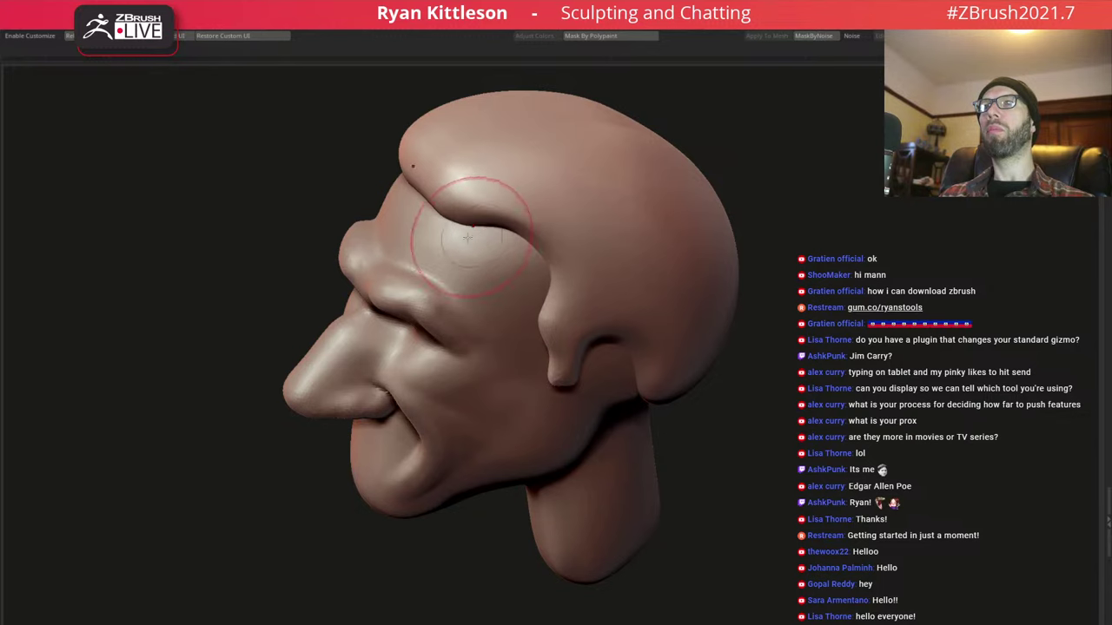
pyautogui.moveTo(500, 267); pyautogui.dragTo(534, 235, button='right')
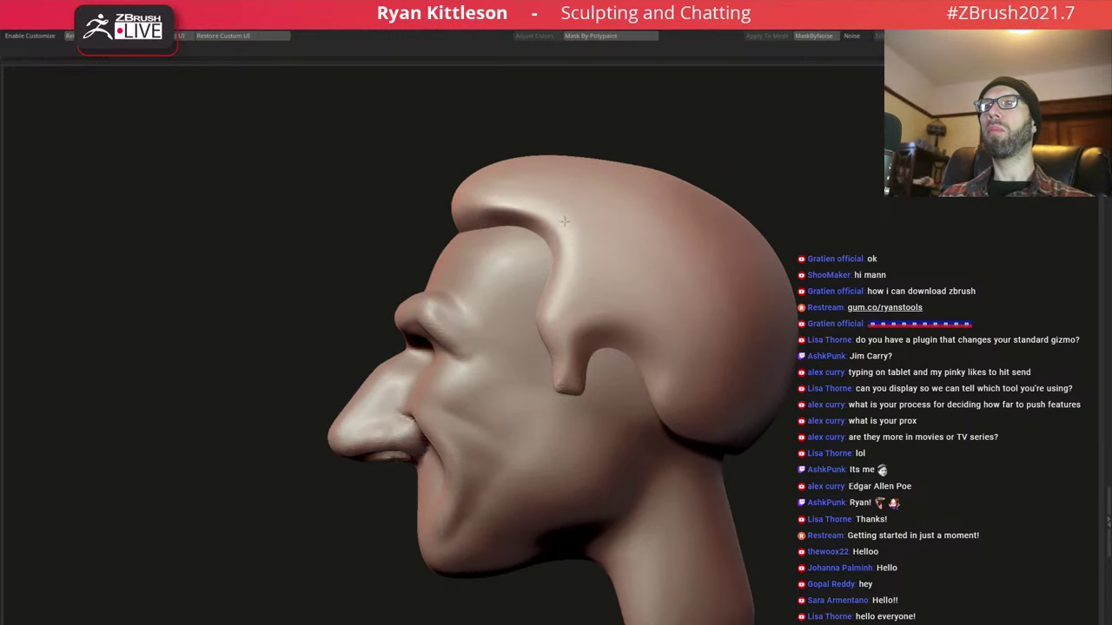
pyautogui.moveTo(540, 232)
pyautogui.mouseDown()
pyautogui.moveTo(570, 223)
pyautogui.moveTo(510, 223)
pyautogui.moveTo(586, 248)
pyautogui.moveTo(596, 165)
pyautogui.mouseUp()
pyautogui.moveTo(565, 263)
pyautogui.mouseDown(button='right')
pyautogui.moveTo(625, 271)
pyautogui.moveTo(525, 283)
pyautogui.mouseUp(button='right')
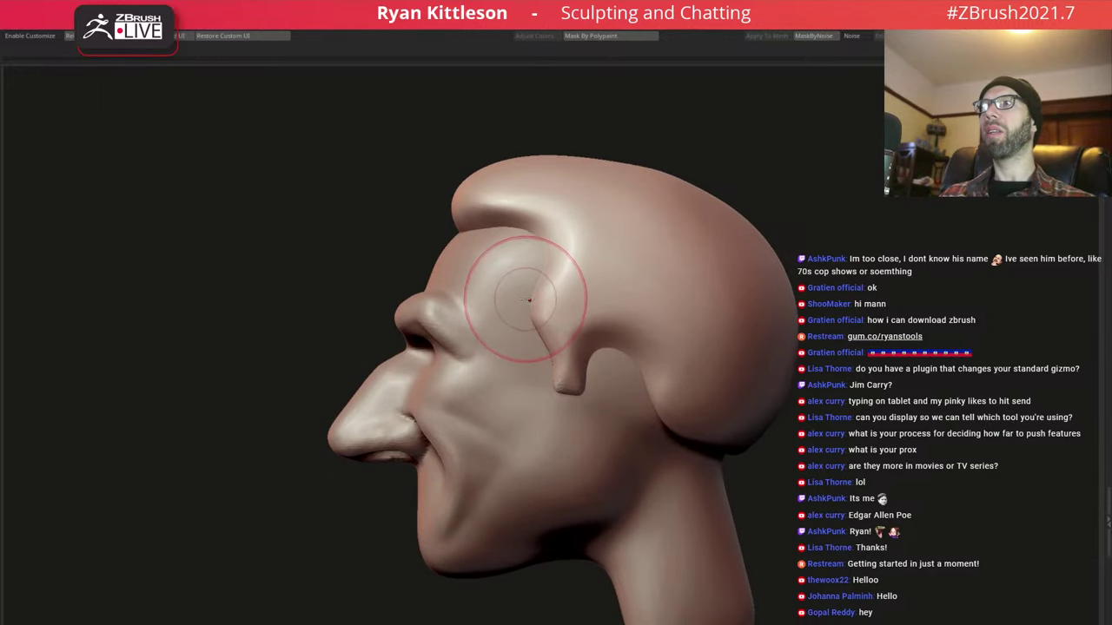
pyautogui.moveTo(529, 304); pyautogui.dragTo(511, 299)
pyautogui.moveTo(511, 348); pyautogui.dragTo(494, 358)
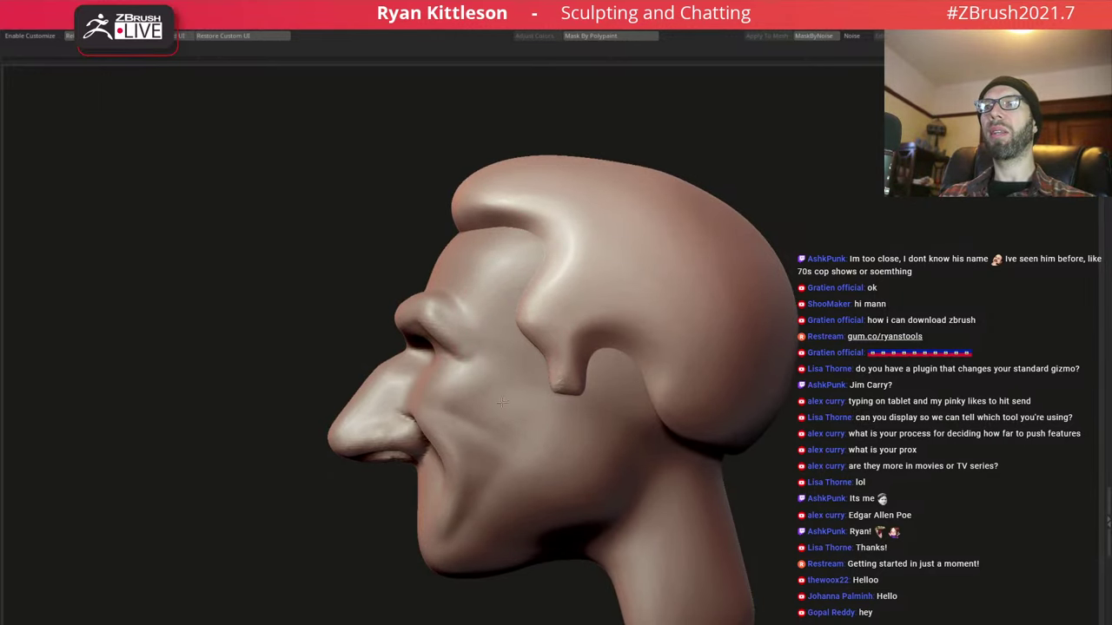
pyautogui.moveTo(604, 372); pyautogui.dragTo(619, 358)
# Refine the left side silhouette near the ear and smooth the ear region into a C-shape
pyautogui.moveTo(643, 337); pyautogui.dragTo(758, 491, button='right')
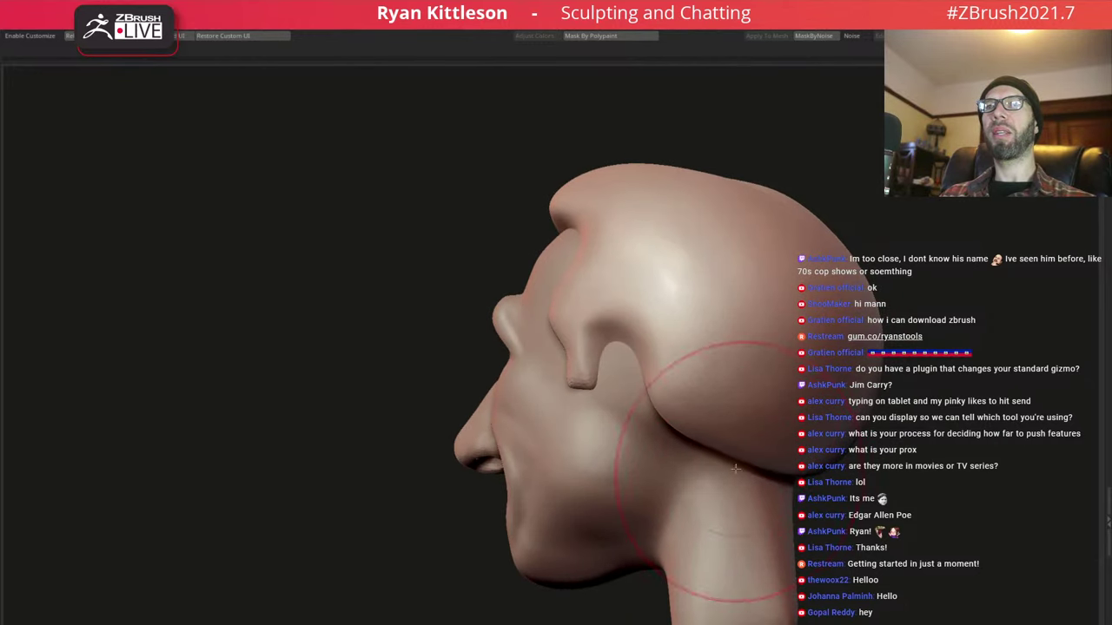
pyautogui.moveTo(744, 446)
pyautogui.keyDown('ctrl'); pyautogui.mouseDown(button='right')
pyautogui.moveTo(733, 298)
pyautogui.moveTo(744, 256)
pyautogui.moveTo(773, 335)
pyautogui.mouseUp(button='right'); pyautogui.keyUp('ctrl')
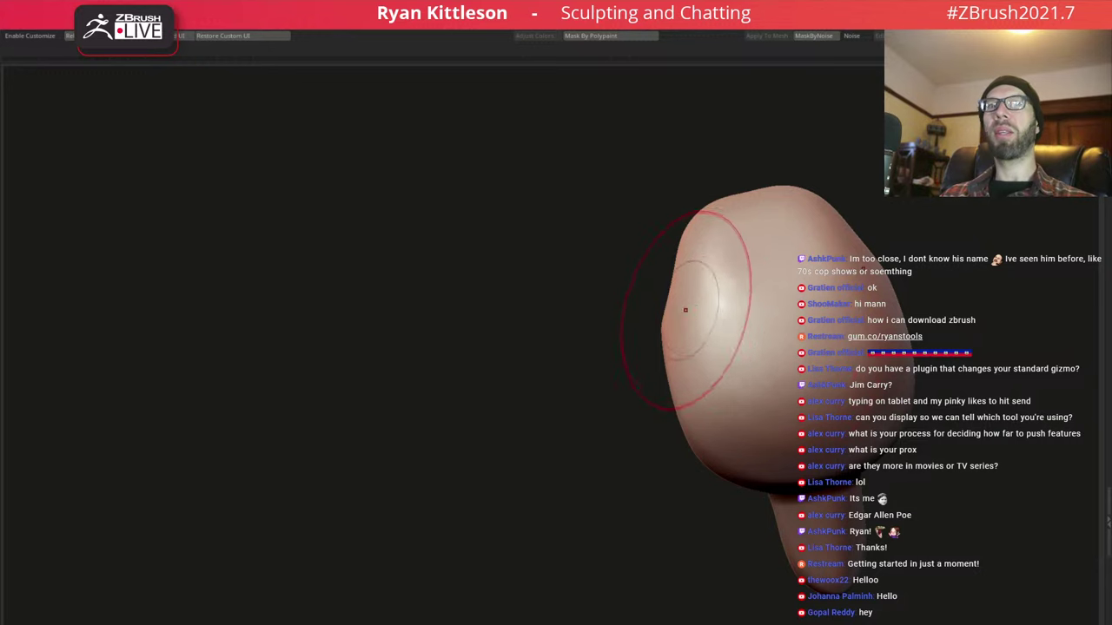
pyautogui.moveTo(686, 310)
pyautogui.mouseDown(button='right')
pyautogui.moveTo(704, 298)
pyautogui.moveTo(674, 288)
pyautogui.moveTo(688, 293)
pyautogui.mouseUp(button='right')
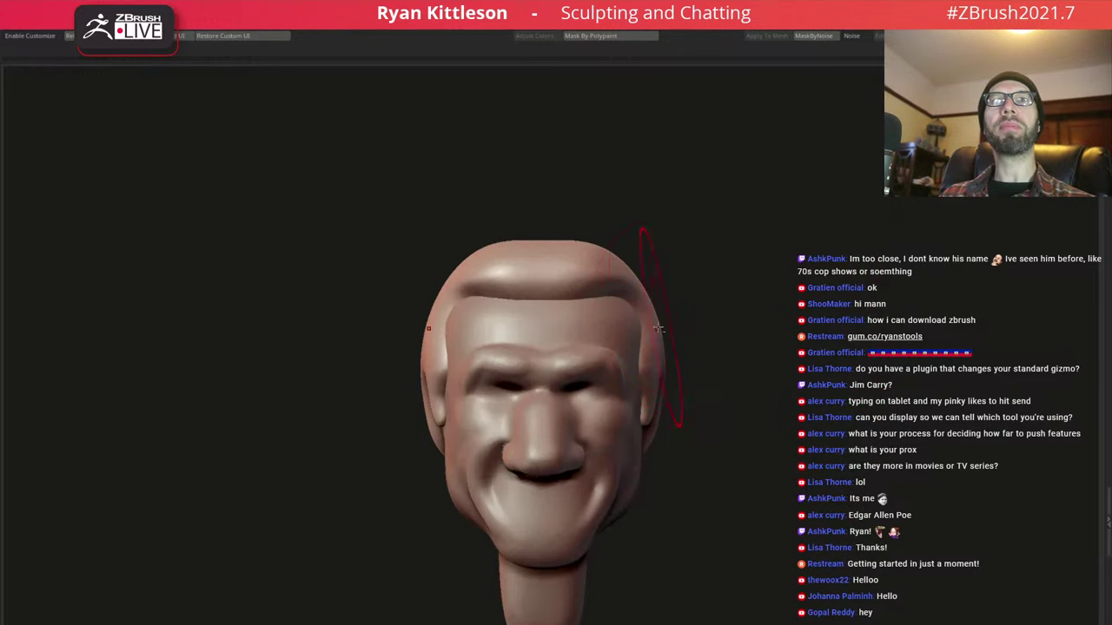
pyautogui.moveTo(659, 328)
pyautogui.mouseDown(button='right')
pyautogui.moveTo(643, 295)
pyautogui.moveTo(599, 265)
pyautogui.moveTo(387, 400)
pyautogui.mouseUp(button='right')
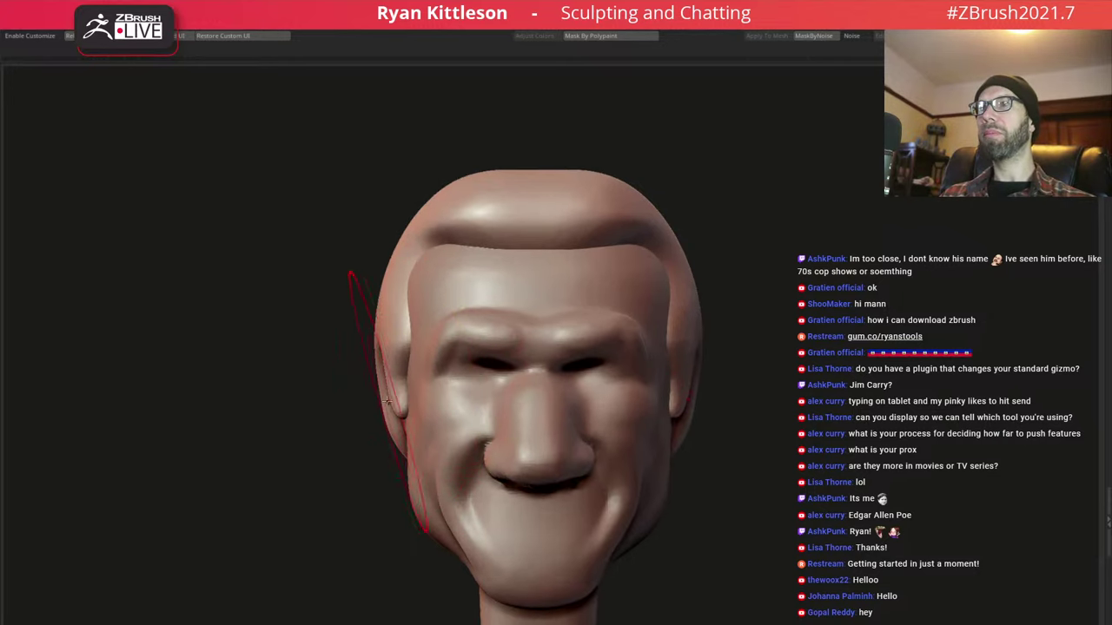
pyautogui.moveTo(382, 351); pyautogui.dragTo(408, 362, button='right')
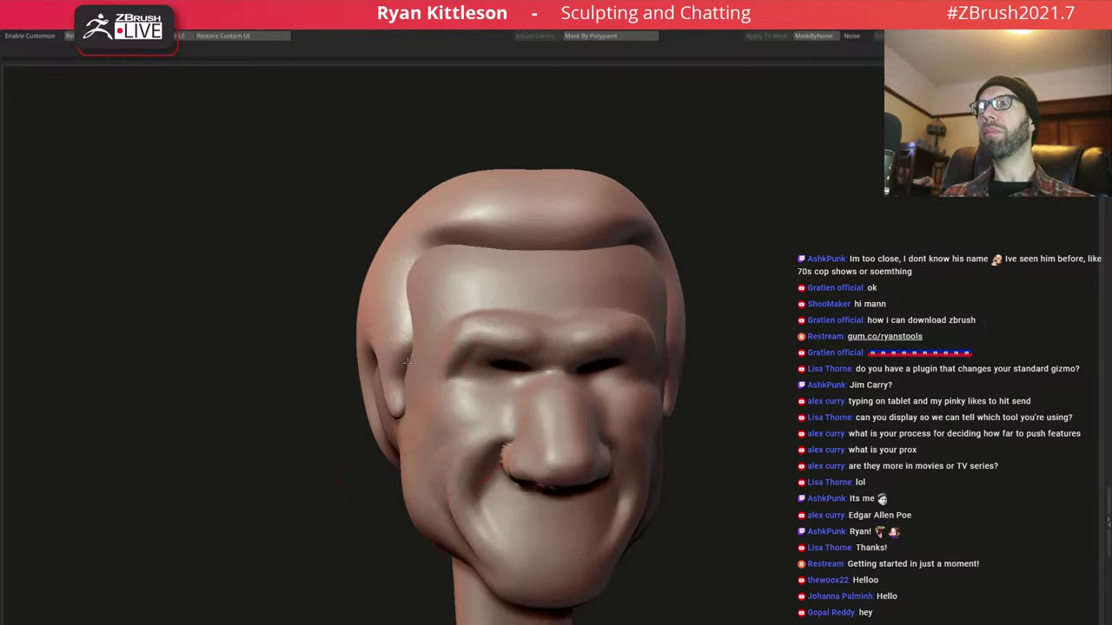
pyautogui.moveTo(365, 396); pyautogui.dragTo(377, 389)
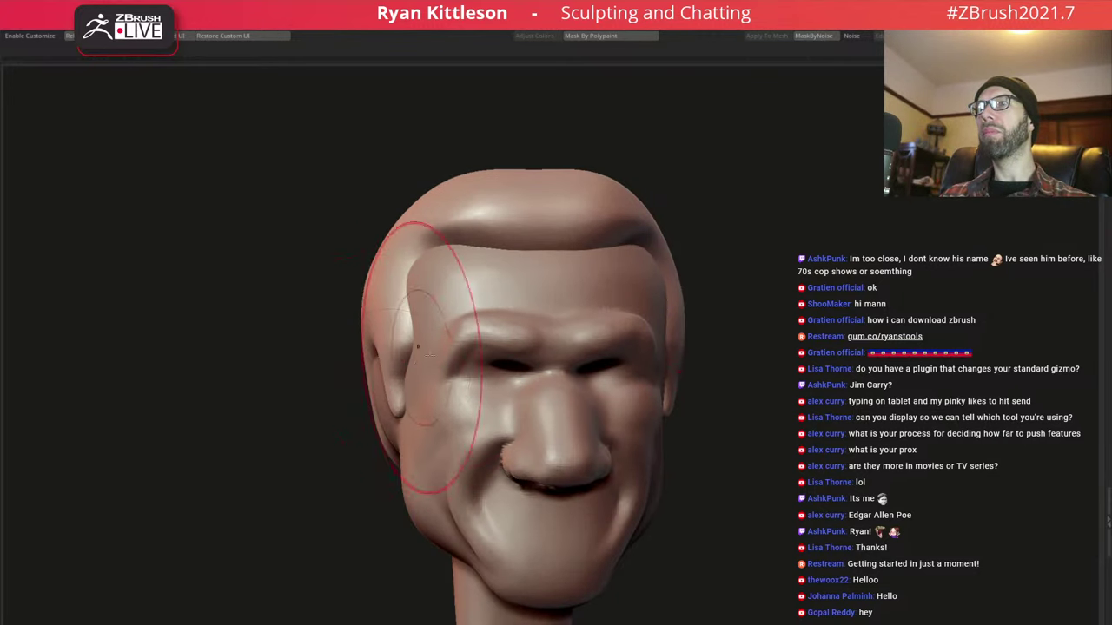
pyautogui.moveTo(371, 356)
pyautogui.mouseDown(button='right')
pyautogui.moveTo(744, 409)
pyautogui.moveTo(496, 281)
pyautogui.mouseUp(button='right')
pyautogui.moveTo(496, 281)
pyautogui.mouseDown()
pyautogui.moveTo(387, 310)
pyautogui.moveTo(391, 300)
pyautogui.mouseUp()
pyautogui.press('space')
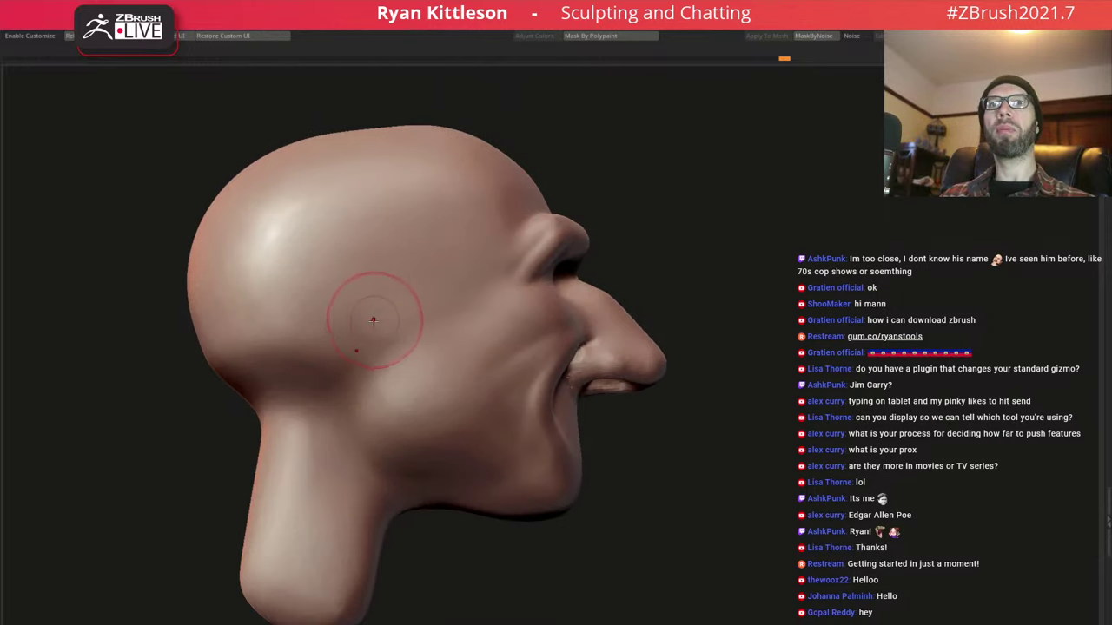
# Mask and invert the ear spot, then test pulling it out with the transform gizmo
pyautogui.moveTo(407, 284); pyautogui.dragTo(418, 306, button='right')
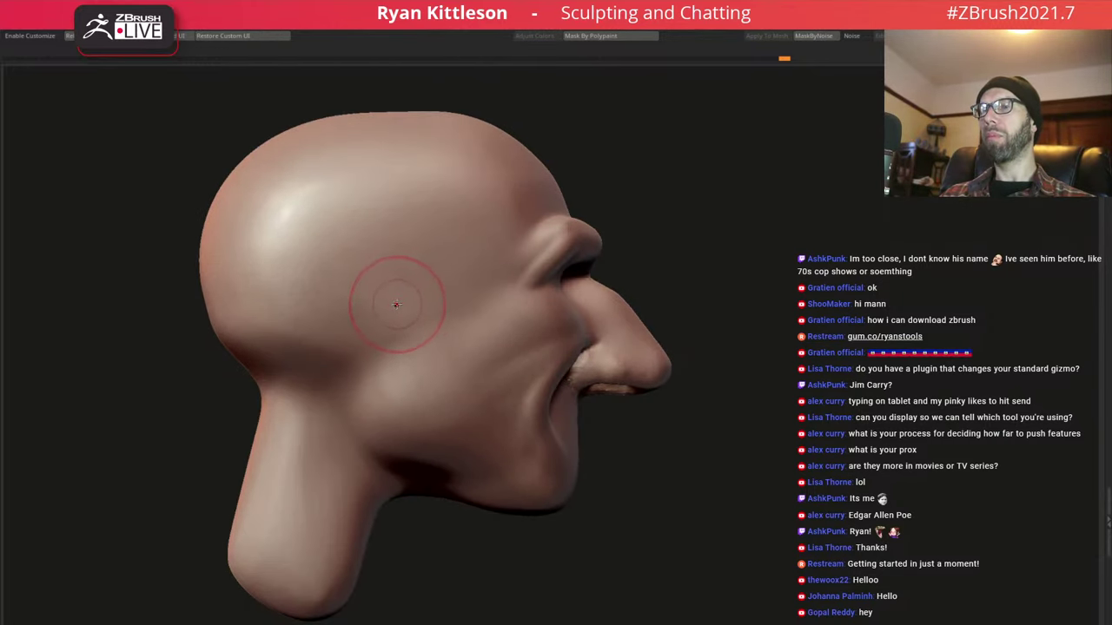
pyautogui.press('b')
pyautogui.press('m')
pyautogui.press('v')
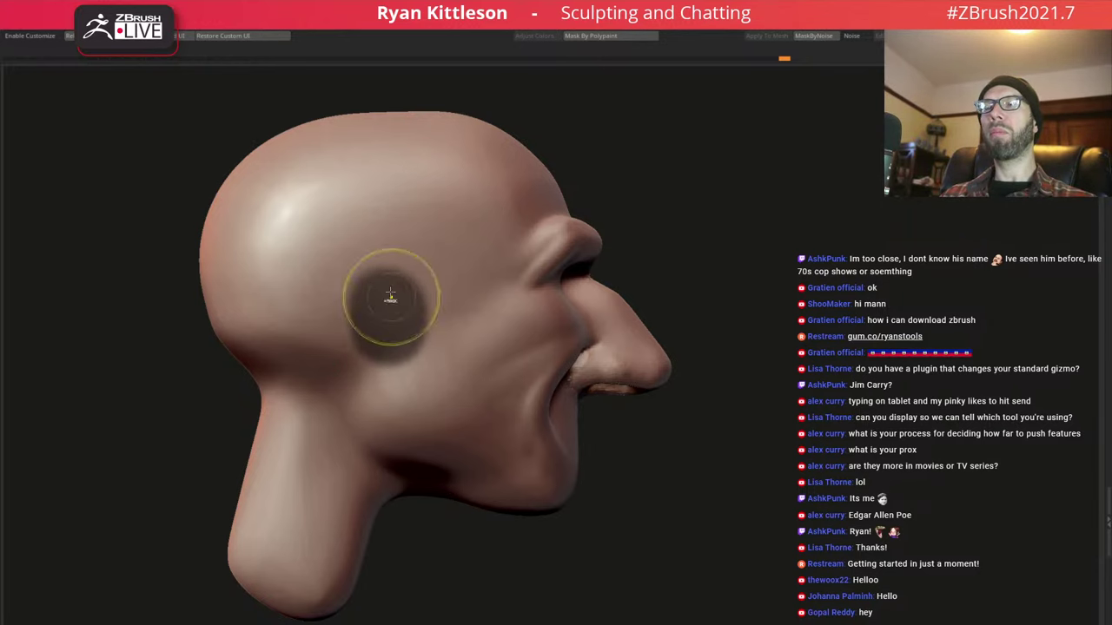
pyautogui.keyDown('ctrl'); pyautogui.click(784, 223); pyautogui.keyUp('ctrl')
pyautogui.press('w')
pyautogui.moveTo(784, 223); pyautogui.dragTo(426, 289, button='right')
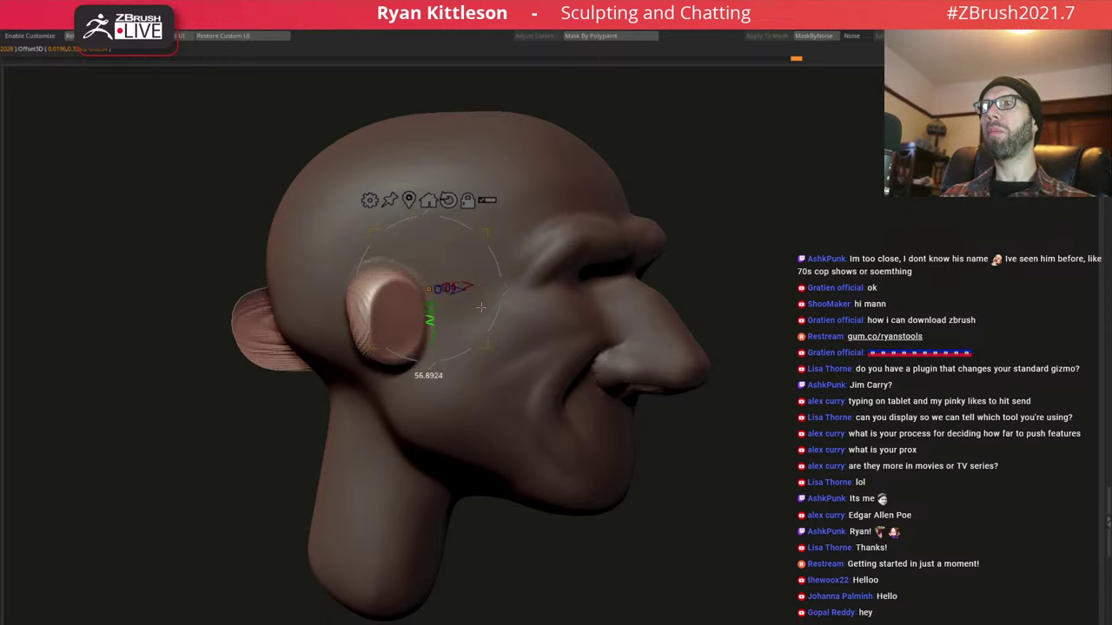
pyautogui.hotkey('ctrl', 'z')
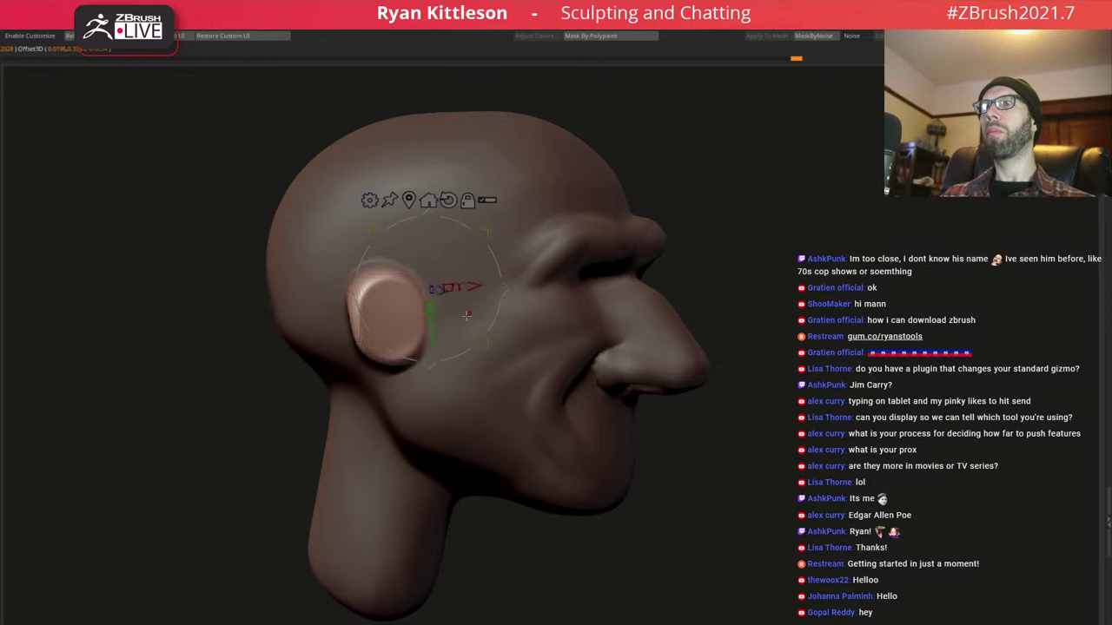
# Return to sculpting and adjust brush settings while viewing the ear spot from several angles
pyautogui.moveTo(467, 315); pyautogui.dragTo(386, 313, button='right')
pyautogui.press('q')
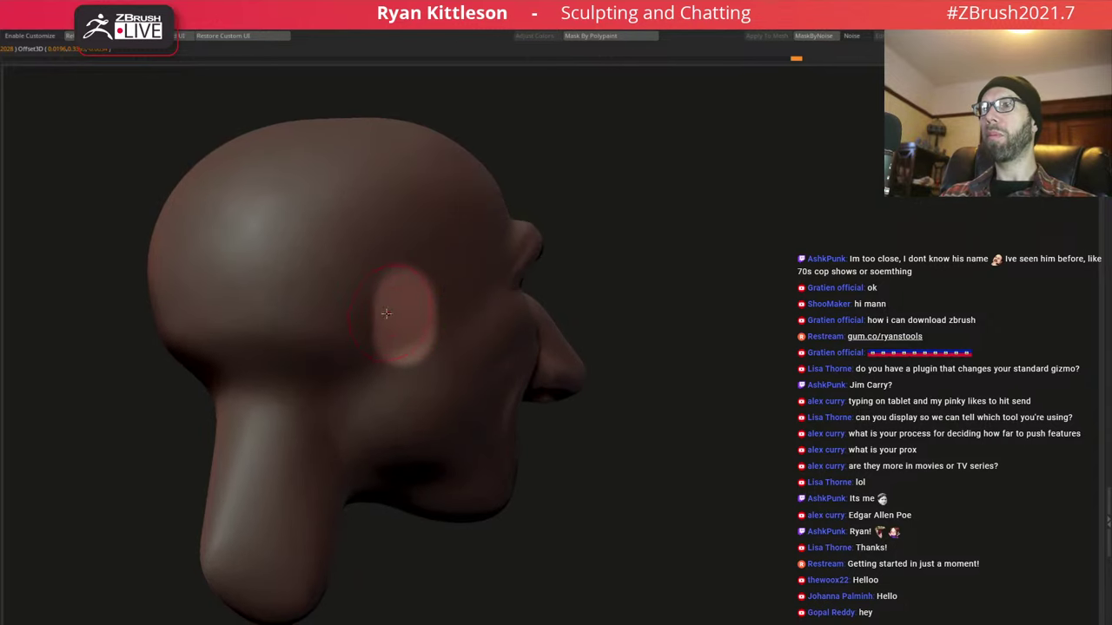
pyautogui.rightClick(385, 313)
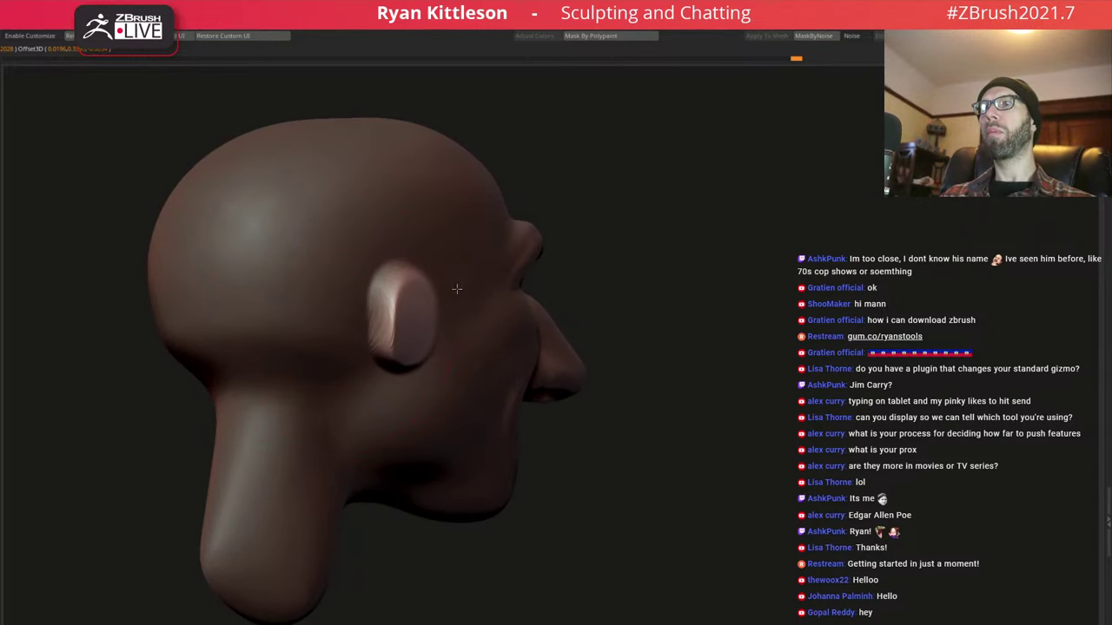
pyautogui.moveTo(459, 287); pyautogui.dragTo(340, 310, button='right')
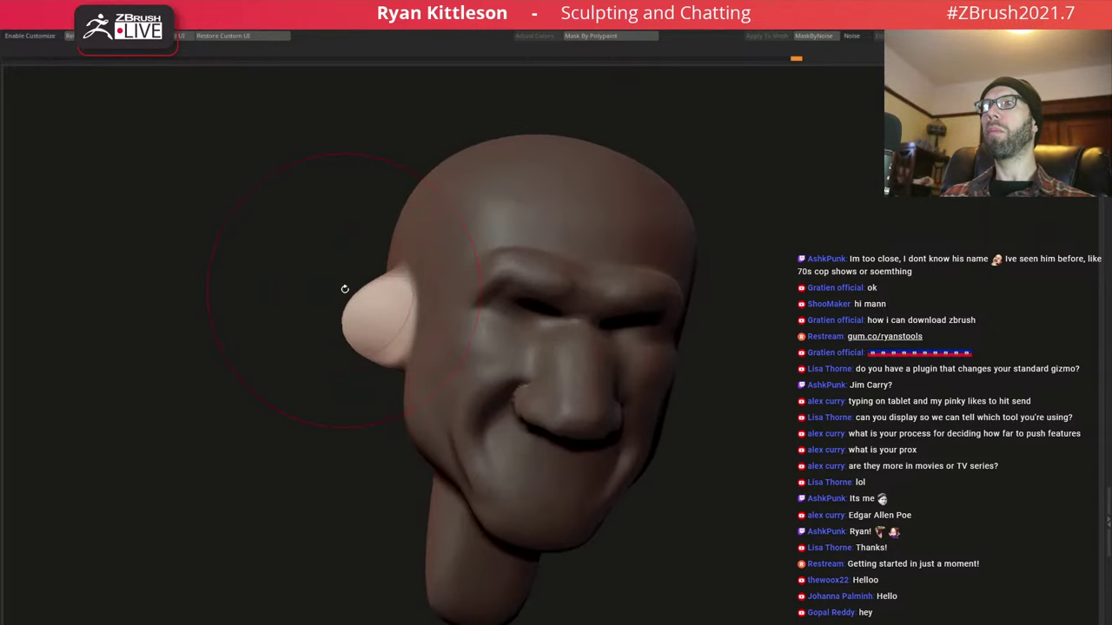
pyautogui.rightClick(347, 299)
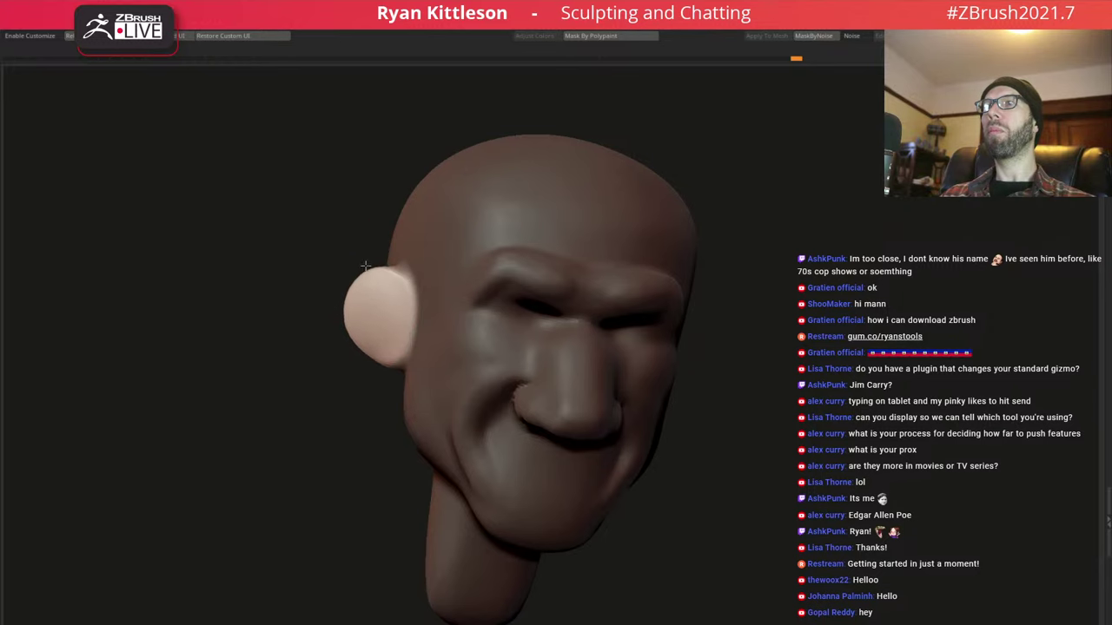
pyautogui.moveTo(378, 307); pyautogui.dragTo(466, 310, button='right')
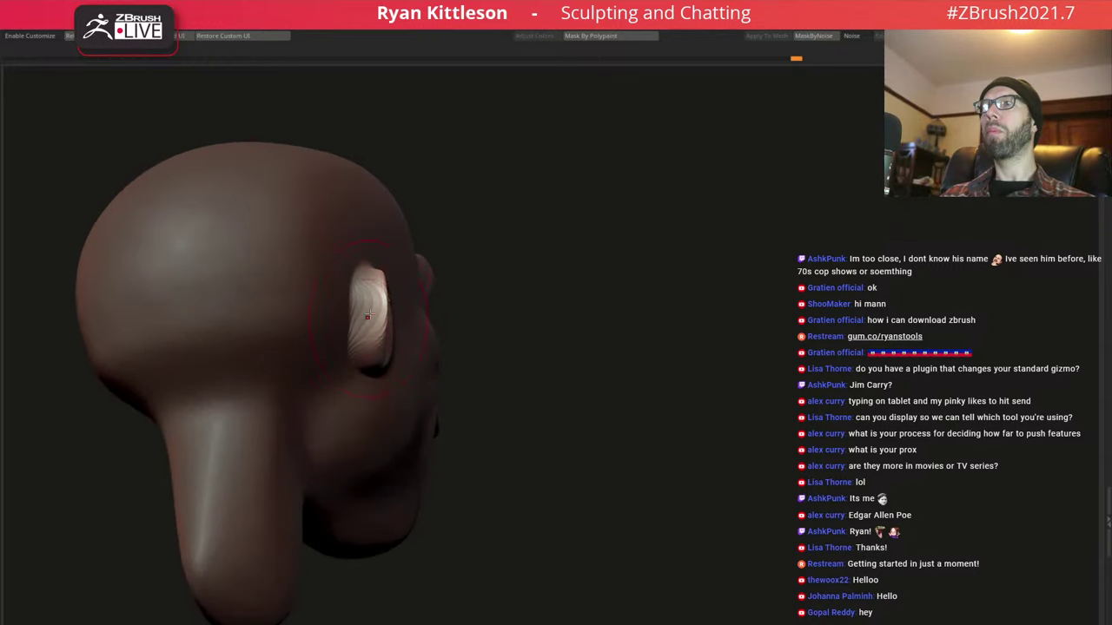
pyautogui.moveTo(367, 315)
pyautogui.mouseDown(button='right')
pyautogui.moveTo(373, 303)
pyautogui.moveTo(370, 344)
pyautogui.moveTo(397, 186)
pyautogui.moveTo(394, 269)
pyautogui.mouseUp(button='right')
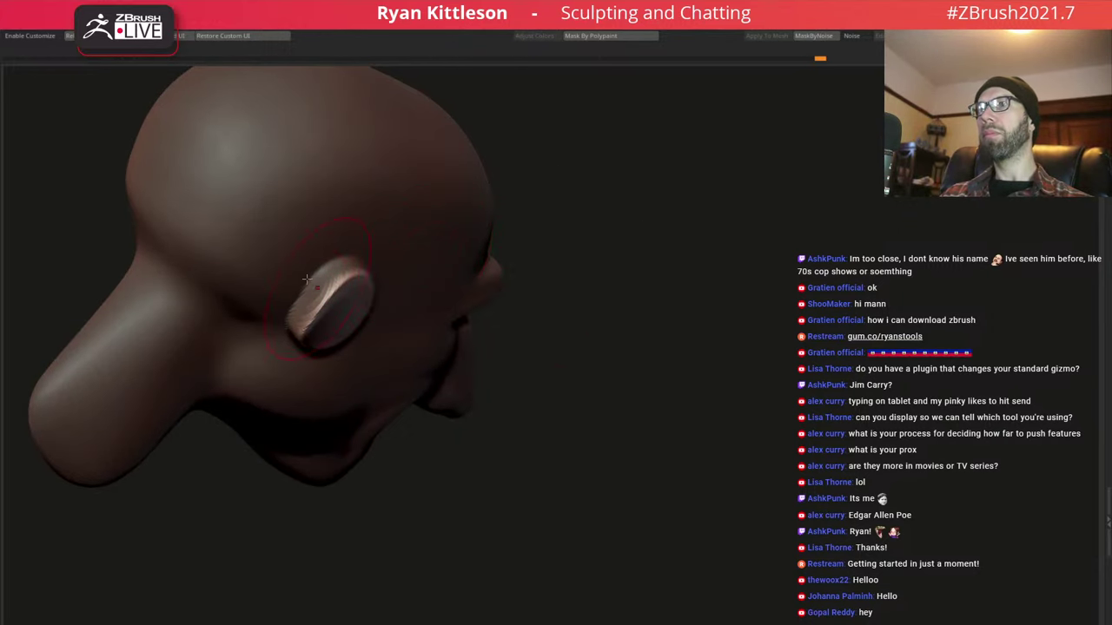
pyautogui.moveTo(425, 257)
pyautogui.mouseDown(button='right')
pyautogui.moveTo(379, 304)
pyautogui.moveTo(303, 307)
pyautogui.moveTo(318, 275)
pyautogui.moveTo(345, 294)
pyautogui.mouseUp(button='right')
# Stretch the round ear disc into a tall, wider ear with a pointed lobe
pyautogui.moveTo(317, 277); pyautogui.dragTo(308, 235)
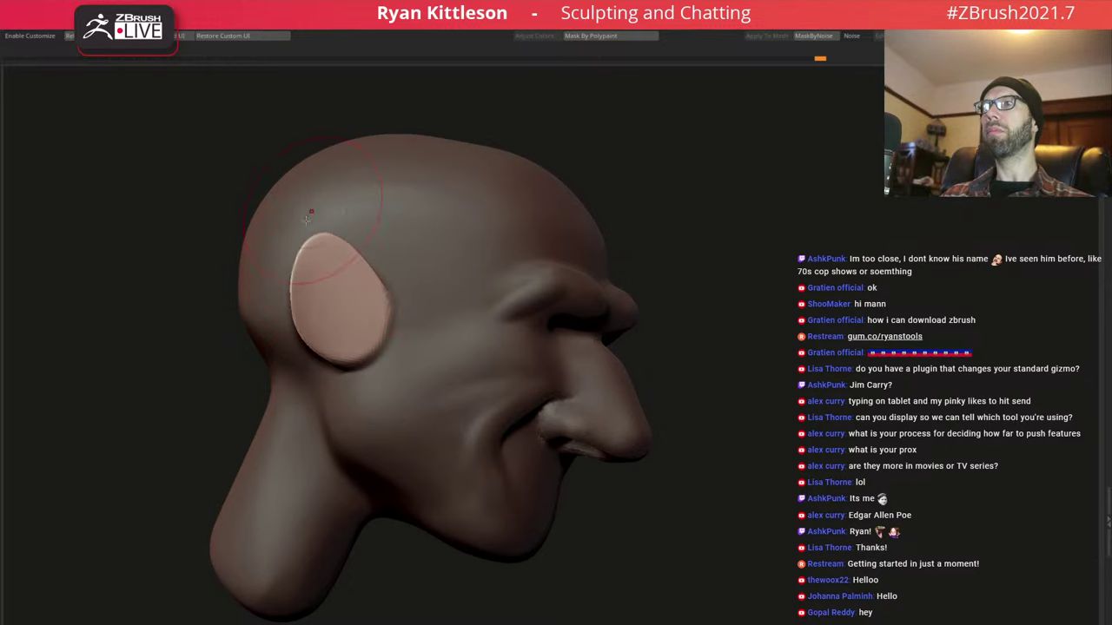
pyautogui.moveTo(308, 235); pyautogui.dragTo(343, 254, button='right')
pyautogui.moveTo(342, 254); pyautogui.dragTo(354, 223)
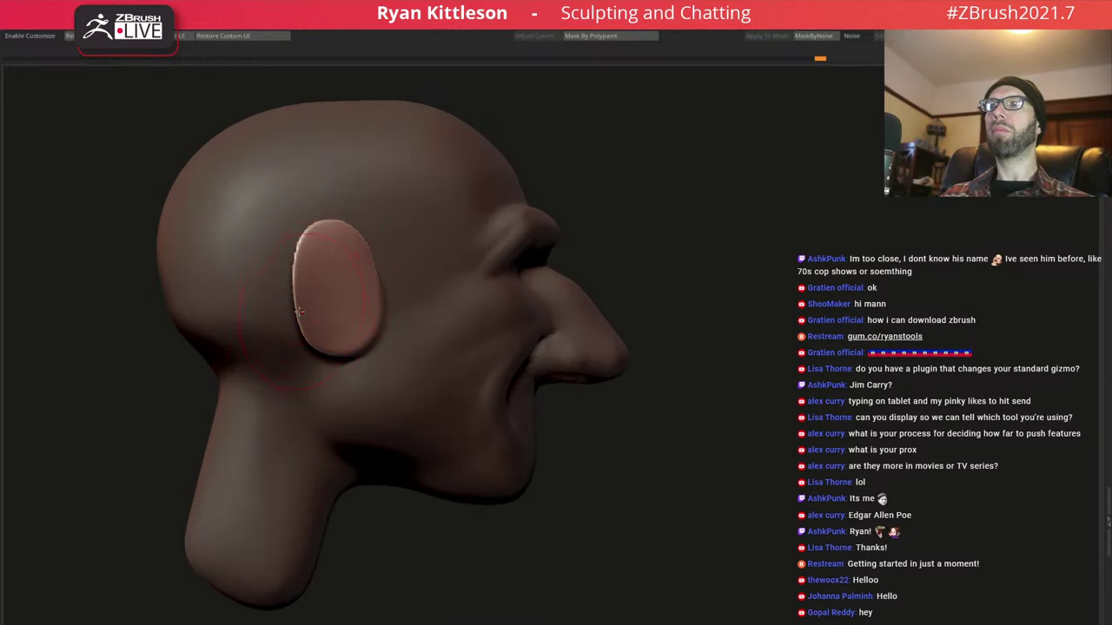
pyautogui.moveTo(304, 297); pyautogui.dragTo(320, 289, button='right')
pyautogui.moveTo(291, 295)
pyautogui.mouseDown()
pyautogui.moveTo(258, 294)
pyautogui.moveTo(274, 259)
pyautogui.mouseUp()
pyautogui.moveTo(308, 308); pyautogui.dragTo(308, 354)
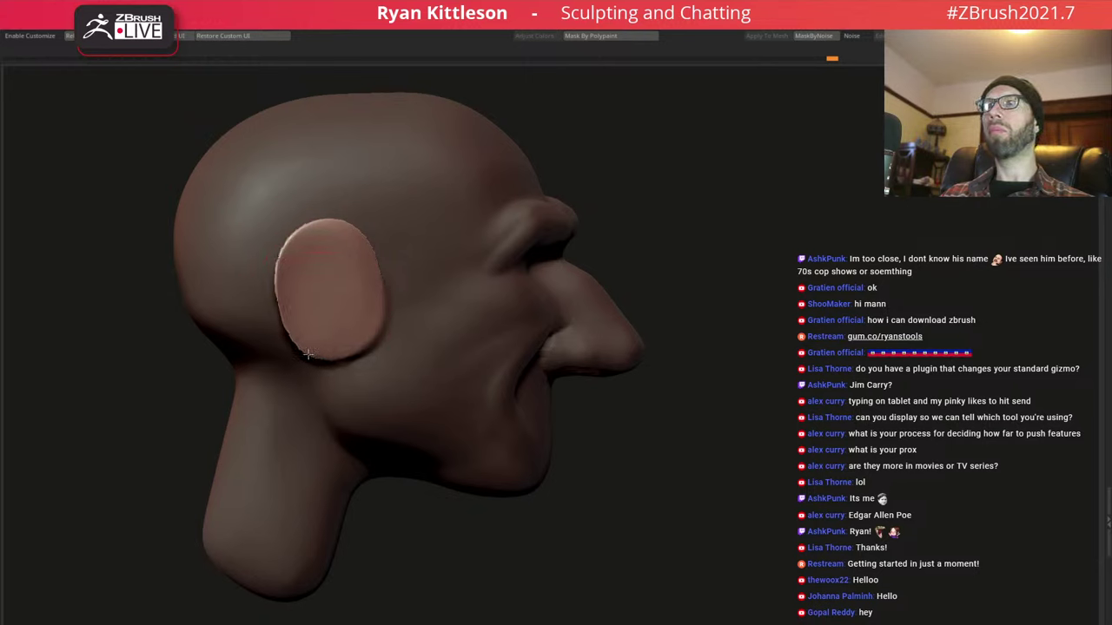
pyautogui.press('space')
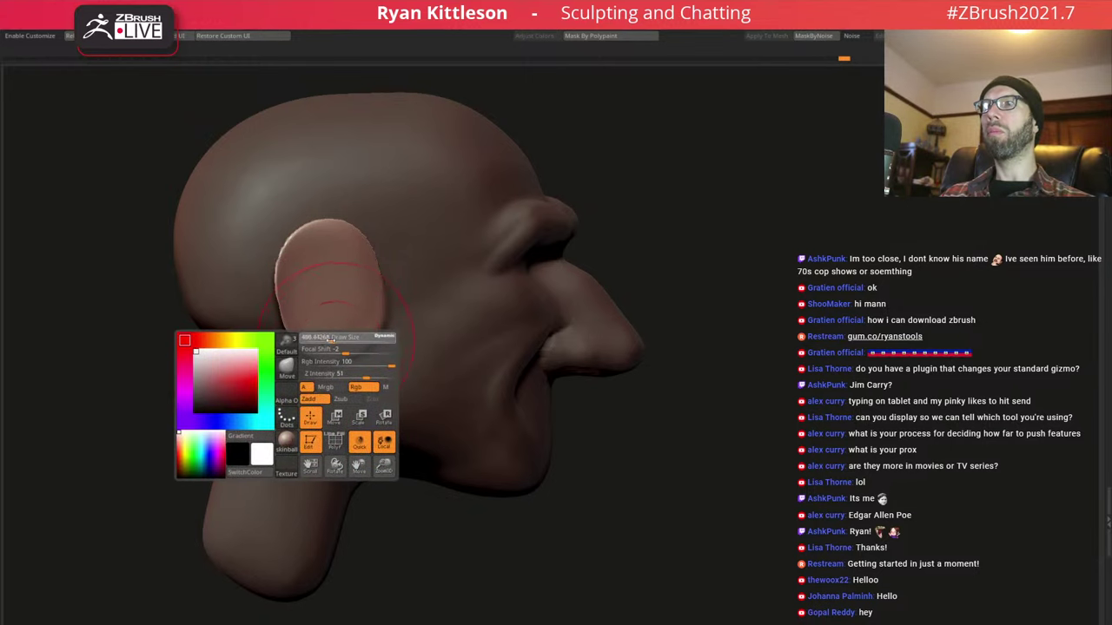
pyautogui.moveTo(347, 371); pyautogui.dragTo(373, 412)
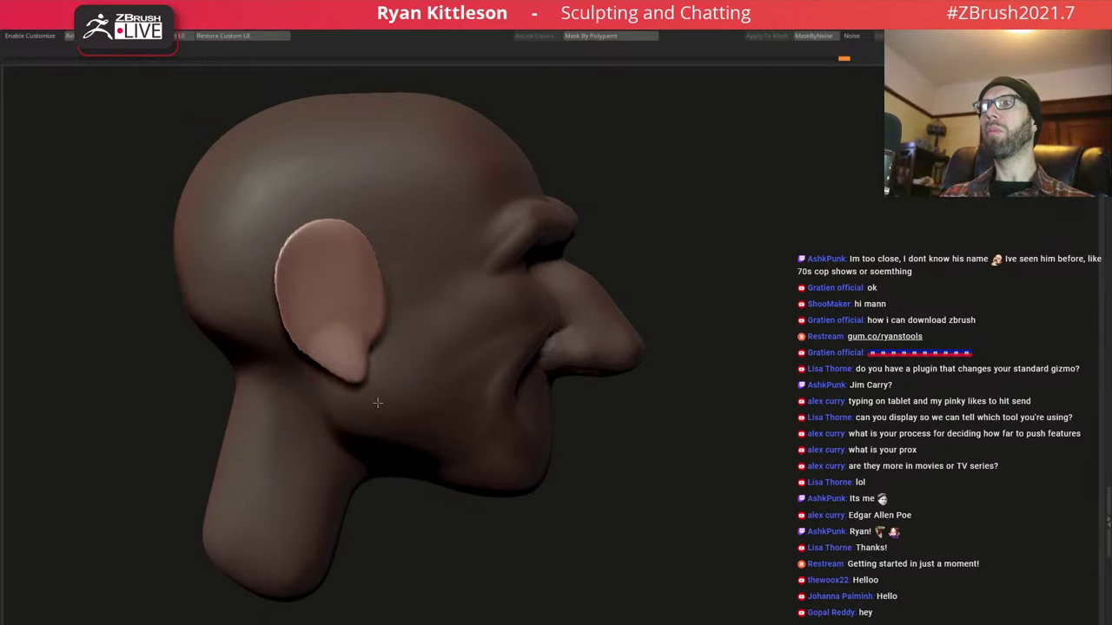
# Pull the ear's outer edge and side outward to widen it
pyautogui.moveTo(371, 348); pyautogui.dragTo(318, 316, button='right')
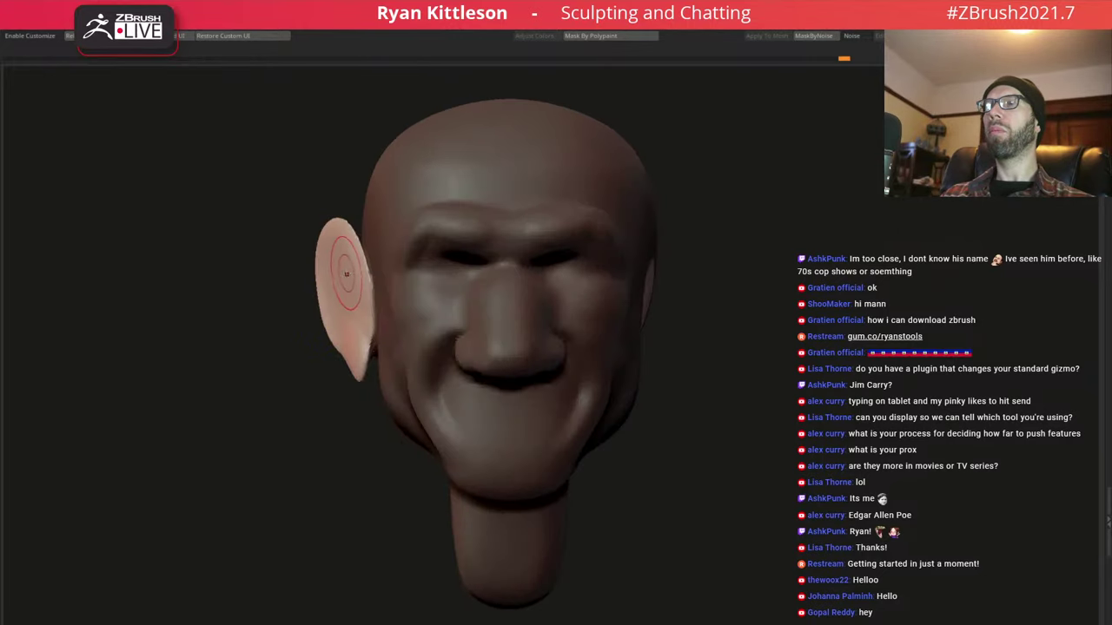
pyautogui.press('space')
pyautogui.moveTo(346, 274); pyautogui.dragTo(310, 235, button='right')
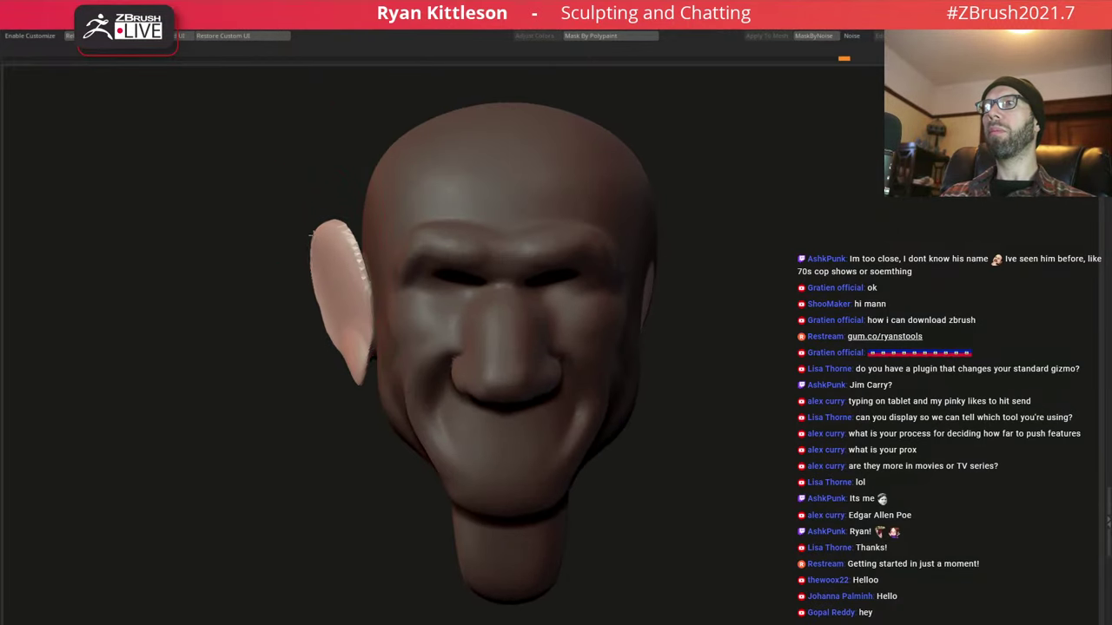
pyautogui.moveTo(311, 235); pyautogui.dragTo(302, 232)
pyautogui.moveTo(323, 318); pyautogui.dragTo(306, 322)
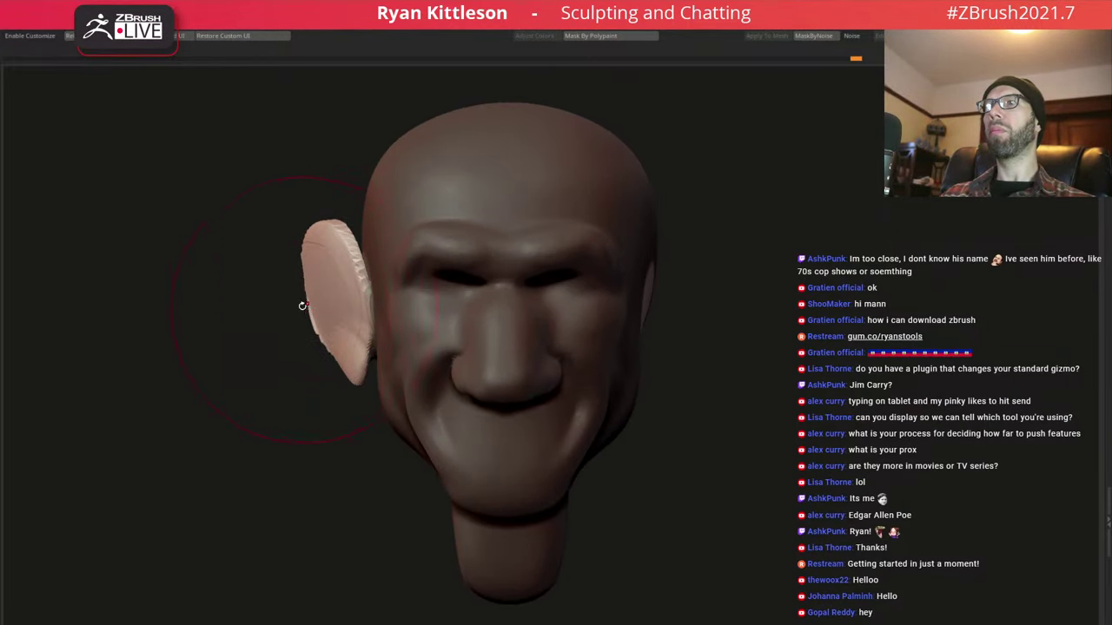
pyautogui.moveTo(302, 305)
pyautogui.mouseDown(button='right')
pyautogui.moveTo(405, 278)
pyautogui.moveTo(362, 264)
pyautogui.moveTo(366, 292)
pyautogui.mouseUp(button='right')
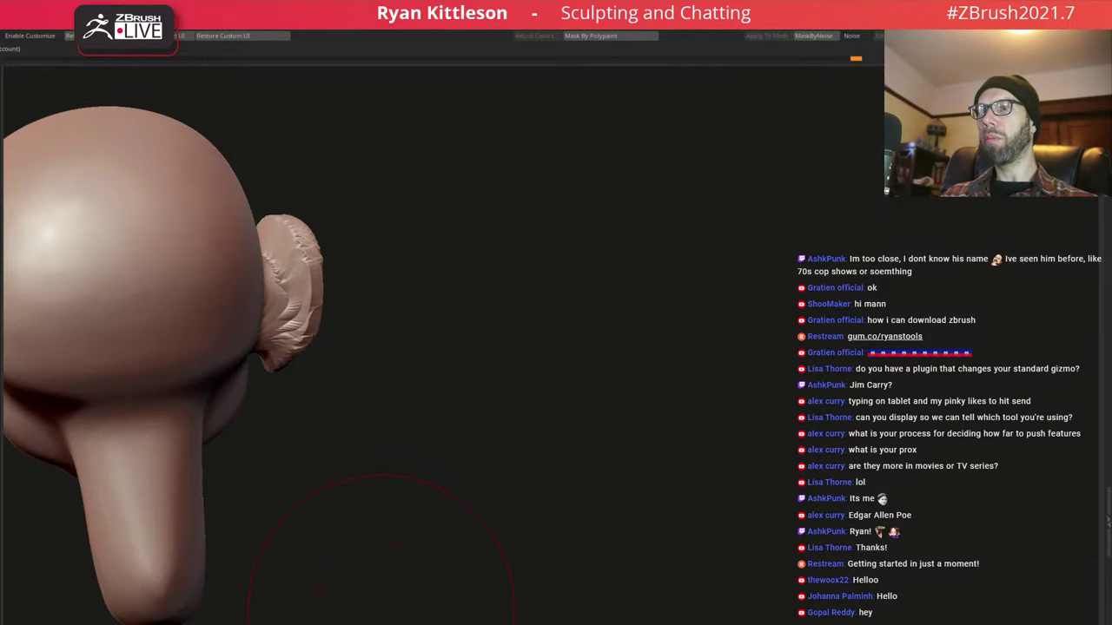
pyautogui.moveTo(382, 547); pyautogui.dragTo(430, 563, button='right')
pyautogui.moveTo(393, 296)
pyautogui.mouseDown(button='right')
pyautogui.moveTo(290, 296)
pyautogui.moveTo(432, 250)
pyautogui.moveTo(282, 274)
pyautogui.mouseUp(button='right')
pyautogui.hotkey('ctrl', 'z')
pyautogui.press('w')
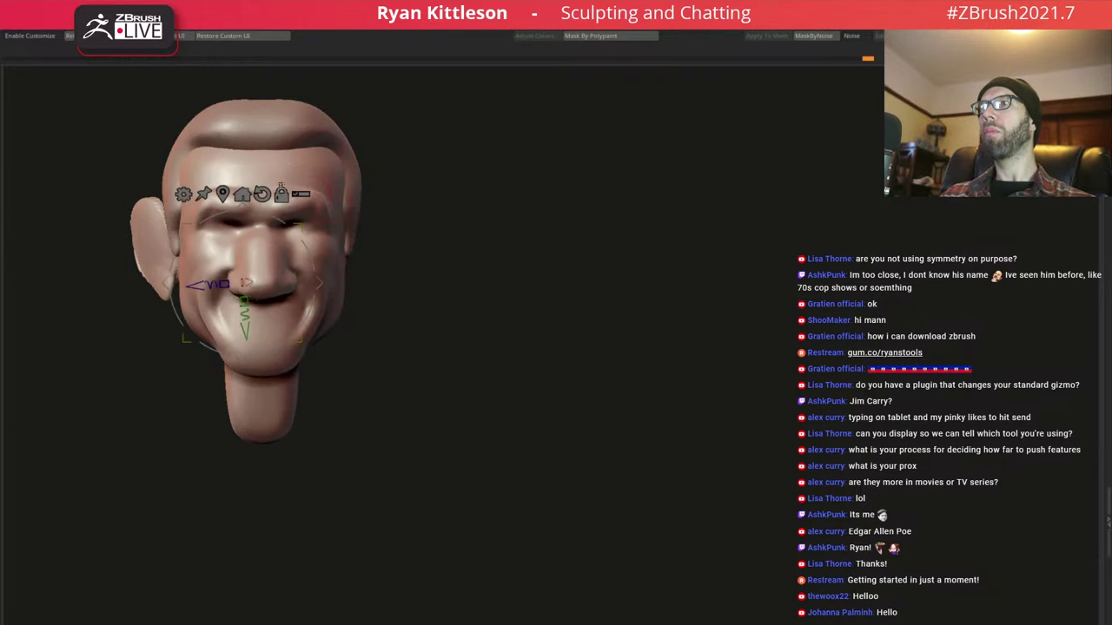
pyautogui.click(262, 194)
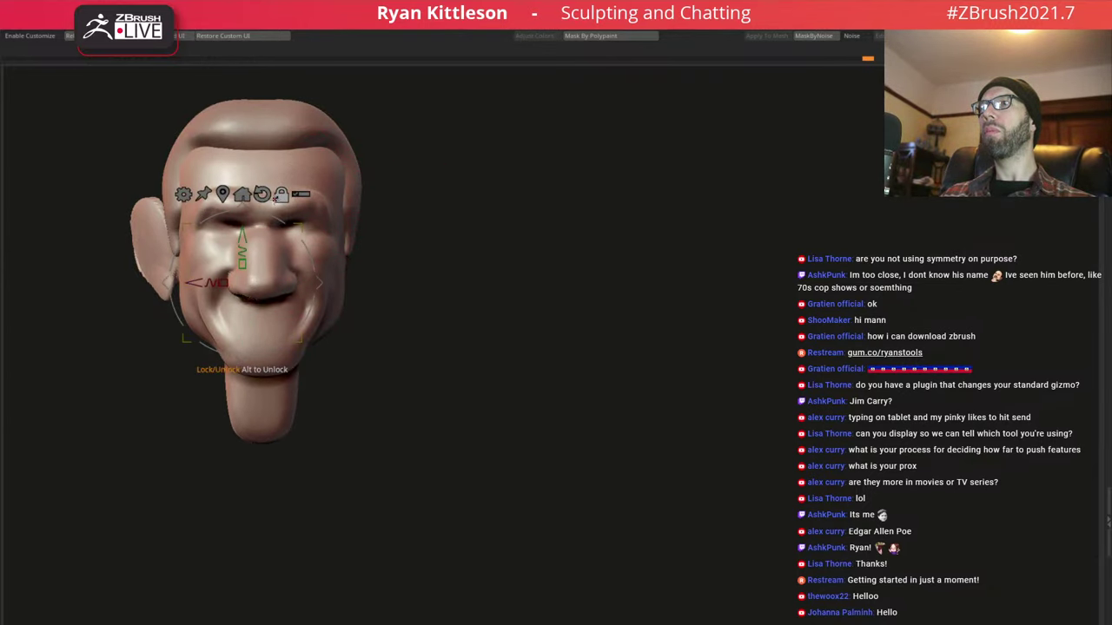
pyautogui.click(279, 197)
pyautogui.keyDown('alt'); pyautogui.moveTo(393, 235); pyautogui.dragTo(541, 254); pyautogui.keyUp('alt')
pyautogui.moveTo(419, 282); pyautogui.dragTo(389, 219)
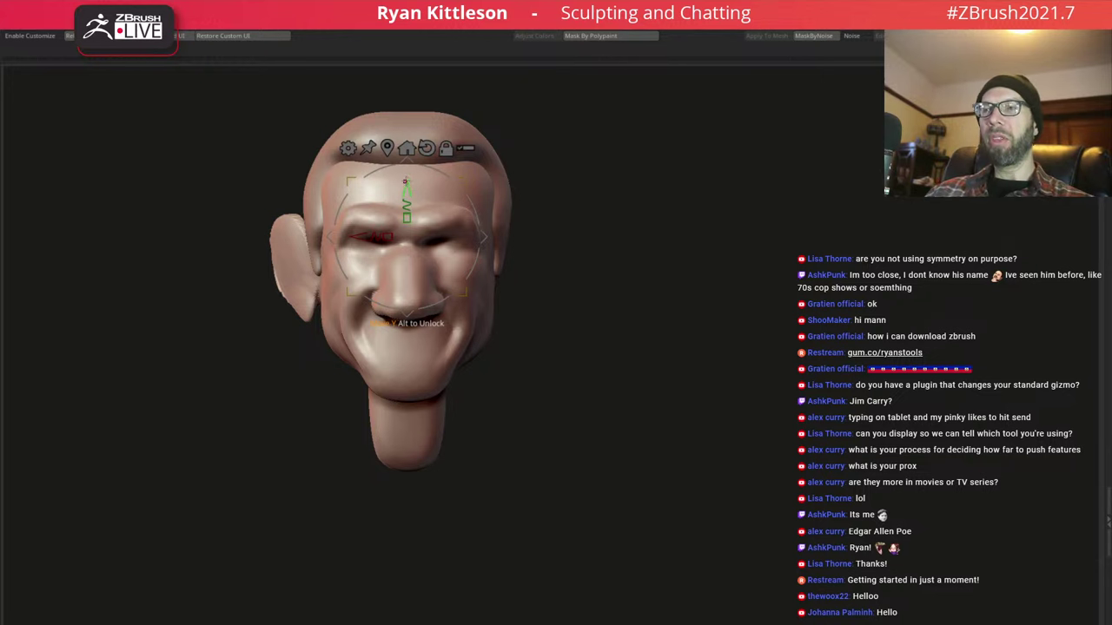
pyautogui.moveTo(437, 260)
pyautogui.mouseDown()
pyautogui.moveTo(465, 269)
pyautogui.moveTo(401, 315)
pyautogui.moveTo(472, 324)
pyautogui.mouseUp()
pyautogui.press('q')
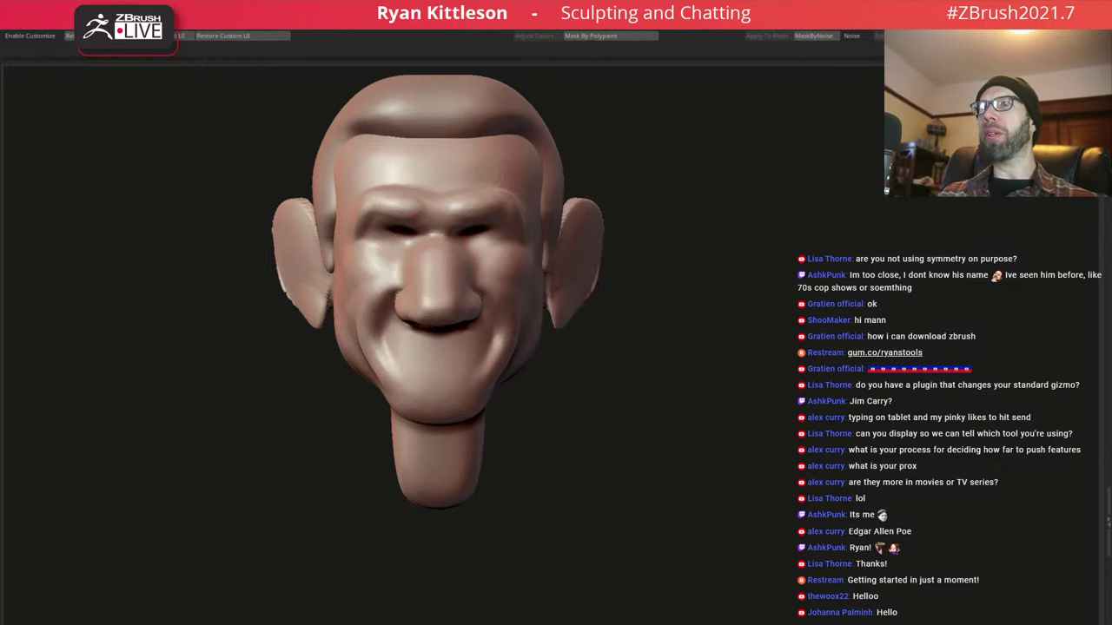
# Reshape the surface just below the nose and sculpt the nostril and nose wing
pyautogui.moveTo(467, 249); pyautogui.dragTo(425, 224, button='right')
pyautogui.moveTo(217, 242); pyautogui.dragTo(474, 222, button='right')
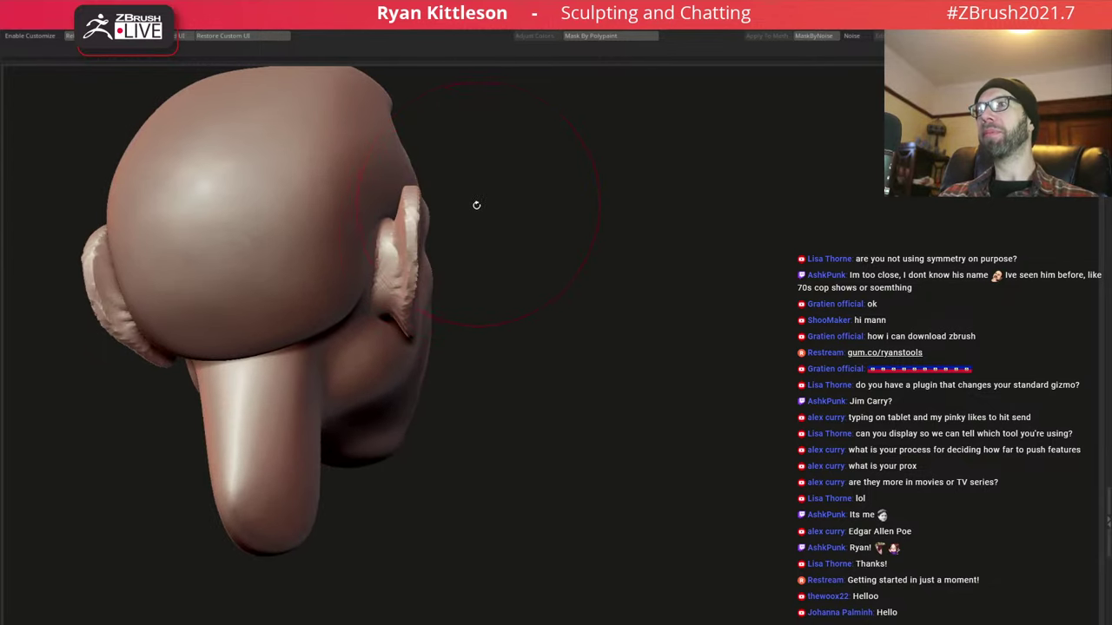
pyautogui.moveTo(477, 206)
pyautogui.mouseDown()
pyautogui.moveTo(395, 256)
pyautogui.moveTo(396, 295)
pyautogui.mouseUp()
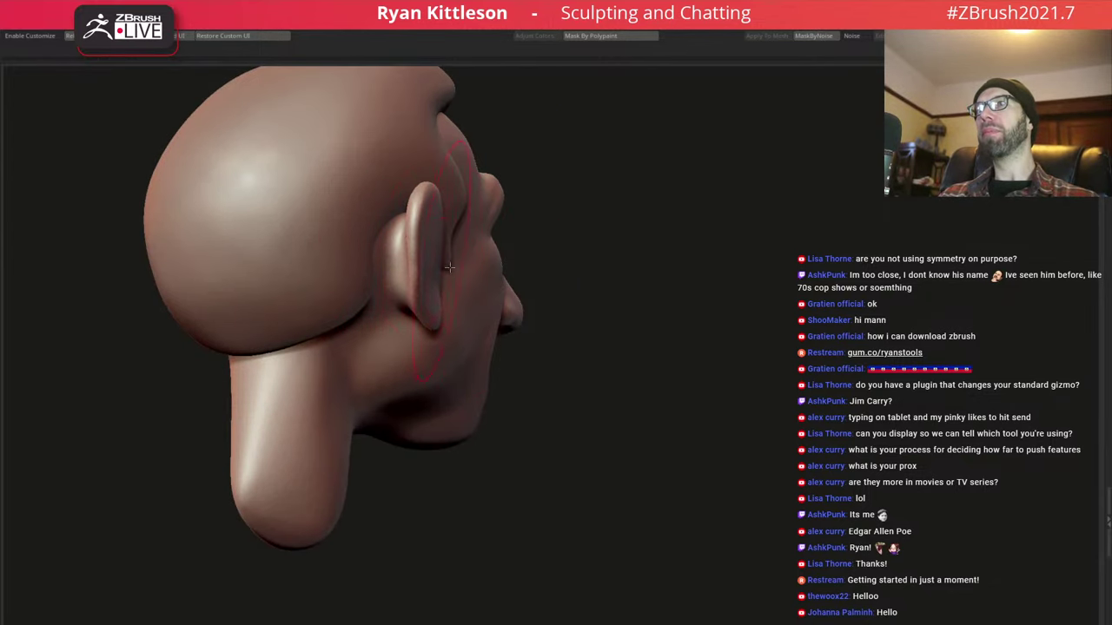
pyautogui.moveTo(449, 267); pyautogui.dragTo(362, 266, button='right')
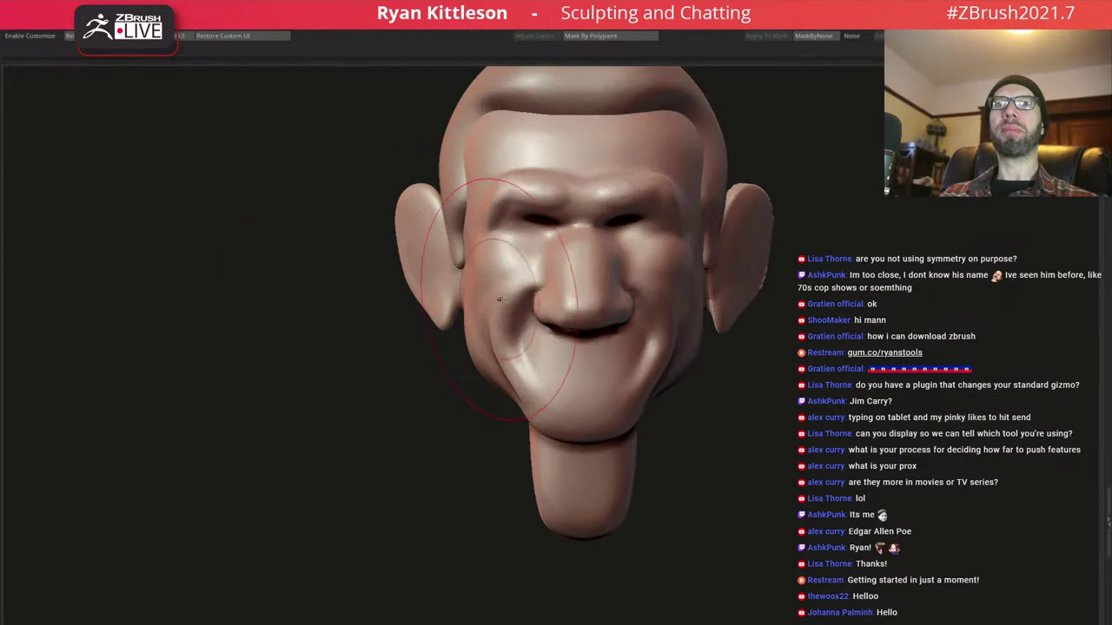
pyautogui.moveTo(500, 299)
pyautogui.mouseDown(button='right')
pyautogui.moveTo(524, 278)
pyautogui.moveTo(522, 293)
pyautogui.mouseUp(button='right')
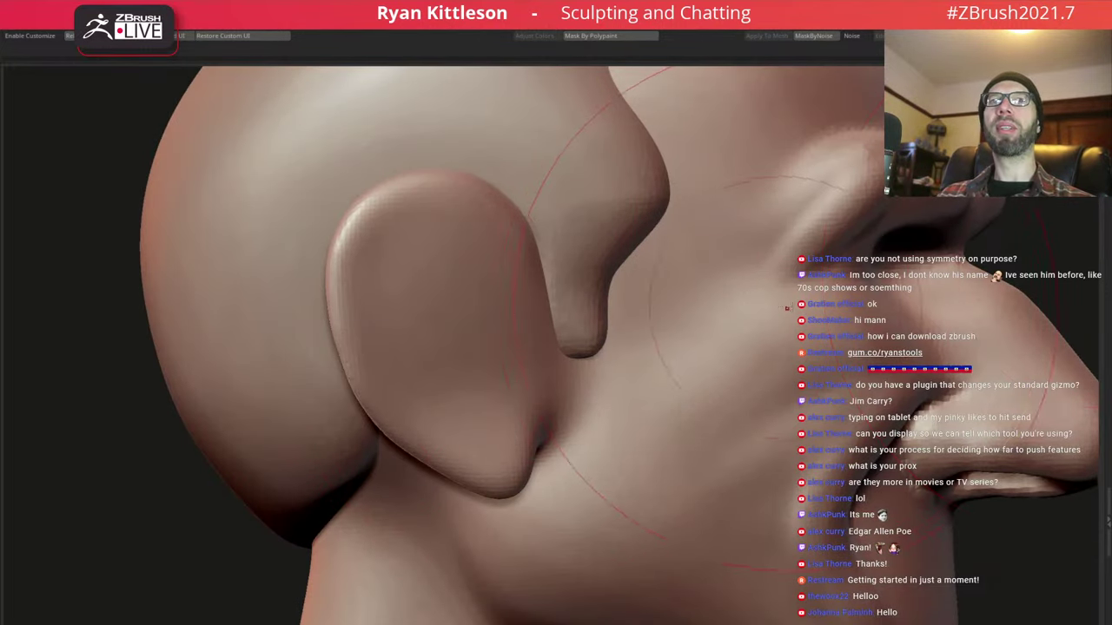
pyautogui.moveTo(787, 307)
pyautogui.keyDown('ctrl'); pyautogui.mouseDown(button='right')
pyautogui.moveTo(782, 296)
pyautogui.moveTo(767, 321)
pyautogui.moveTo(731, 297)
pyautogui.moveTo(766, 313)
pyautogui.mouseUp(button='right'); pyautogui.keyUp('ctrl')
pyautogui.press('space')
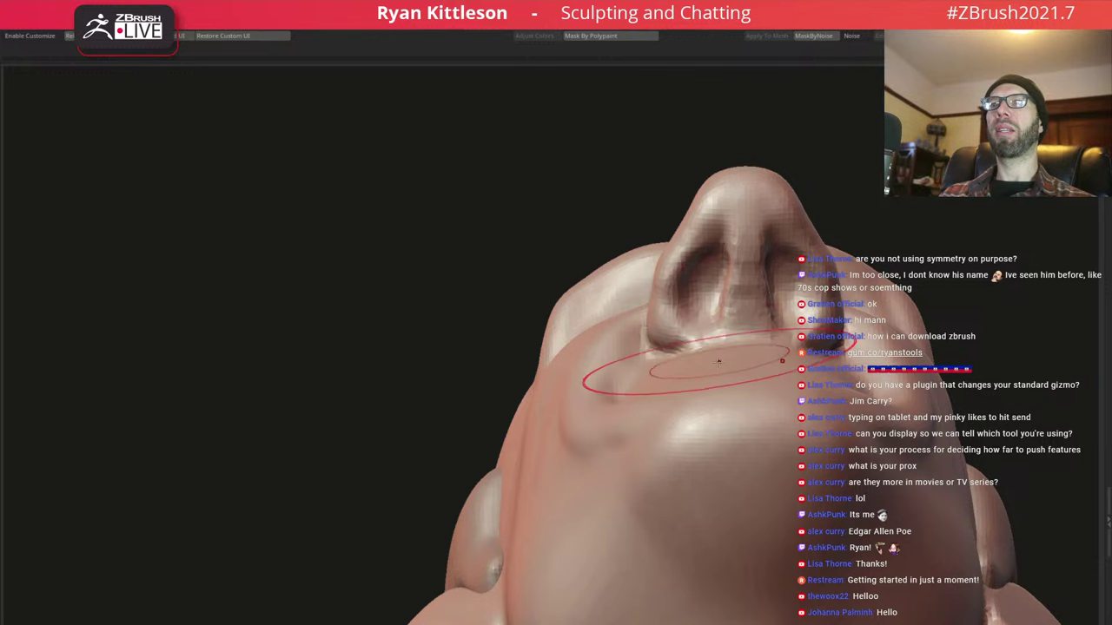
pyautogui.moveTo(717, 362)
pyautogui.mouseDown()
pyautogui.moveTo(717, 336)
pyautogui.moveTo(458, 434)
pyautogui.moveTo(640, 349)
pyautogui.mouseUp()
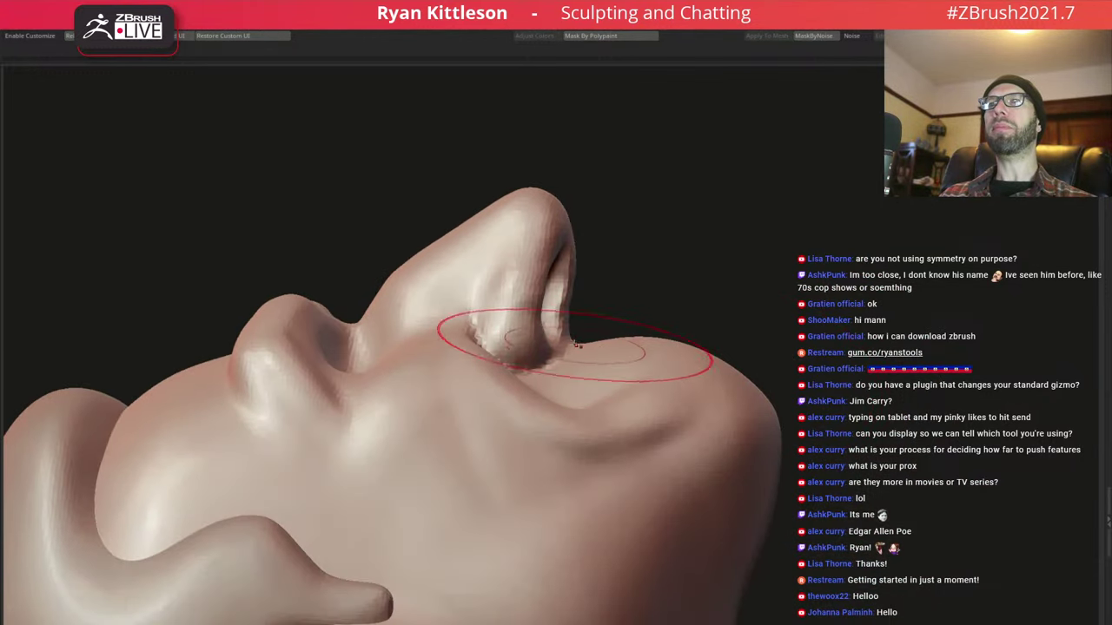
pyautogui.moveTo(512, 347); pyautogui.dragTo(581, 321)
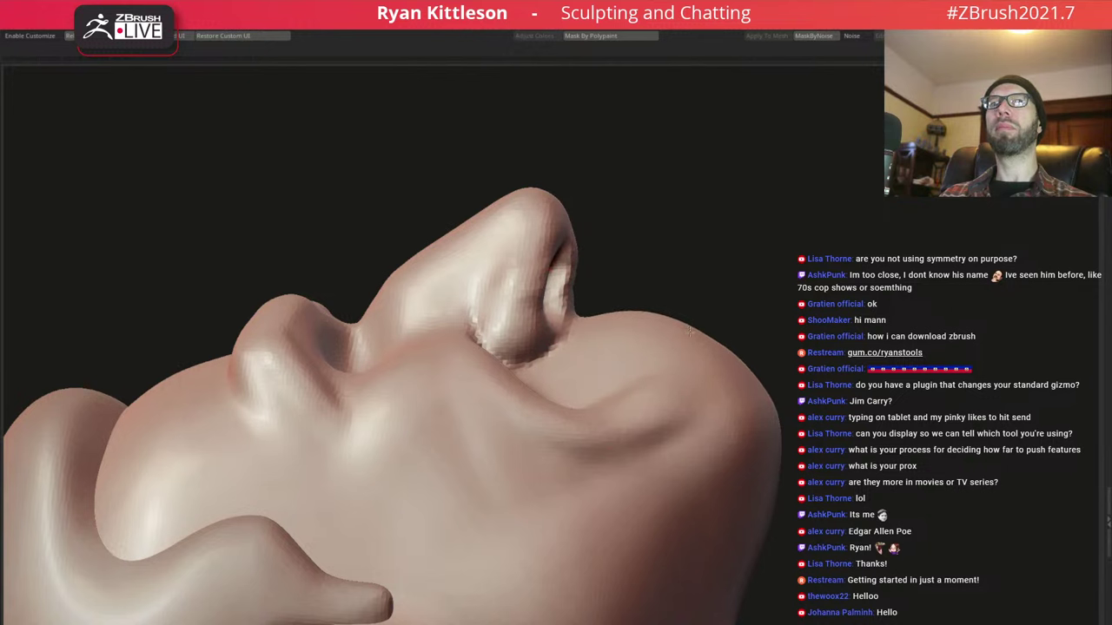
# With a larger brush, flatten and square off the ear's upper edge
pyautogui.moveTo(686, 330)
pyautogui.mouseDown()
pyautogui.moveTo(707, 298)
pyautogui.moveTo(744, 293)
pyautogui.moveTo(669, 356)
pyautogui.moveTo(698, 322)
pyautogui.moveTo(819, 330)
pyautogui.mouseUp()
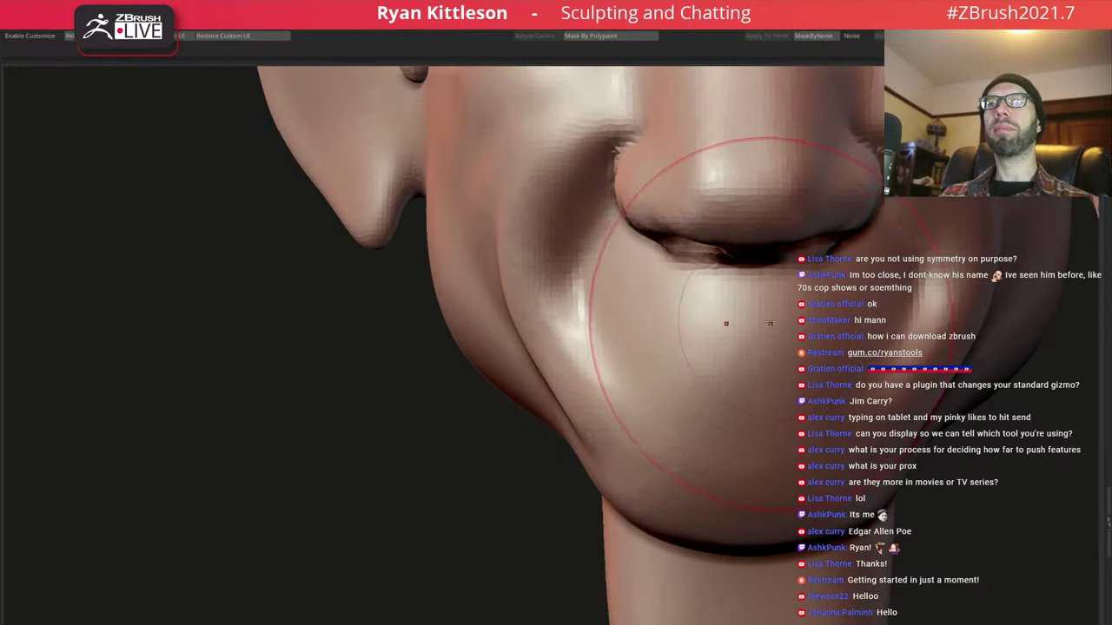
pyautogui.moveTo(727, 323); pyautogui.dragTo(662, 273)
pyautogui.moveTo(729, 291); pyautogui.dragTo(672, 302)
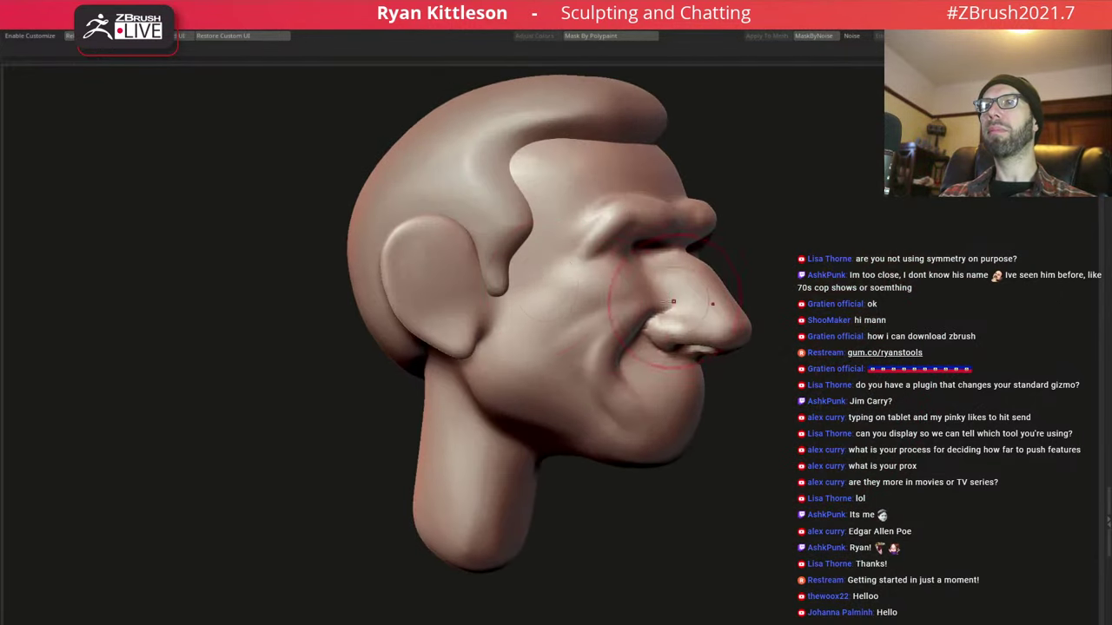
pyautogui.keyDown('alt'); pyautogui.moveTo(464, 249); pyautogui.dragTo(461, 258); pyautogui.keyUp('alt')
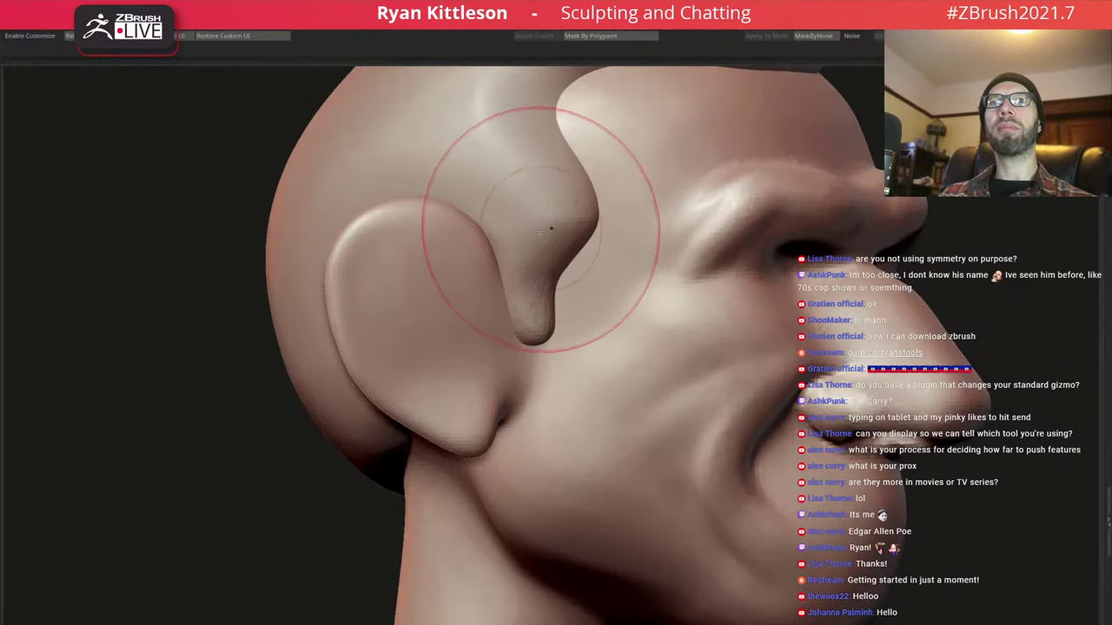
pyautogui.press('space')
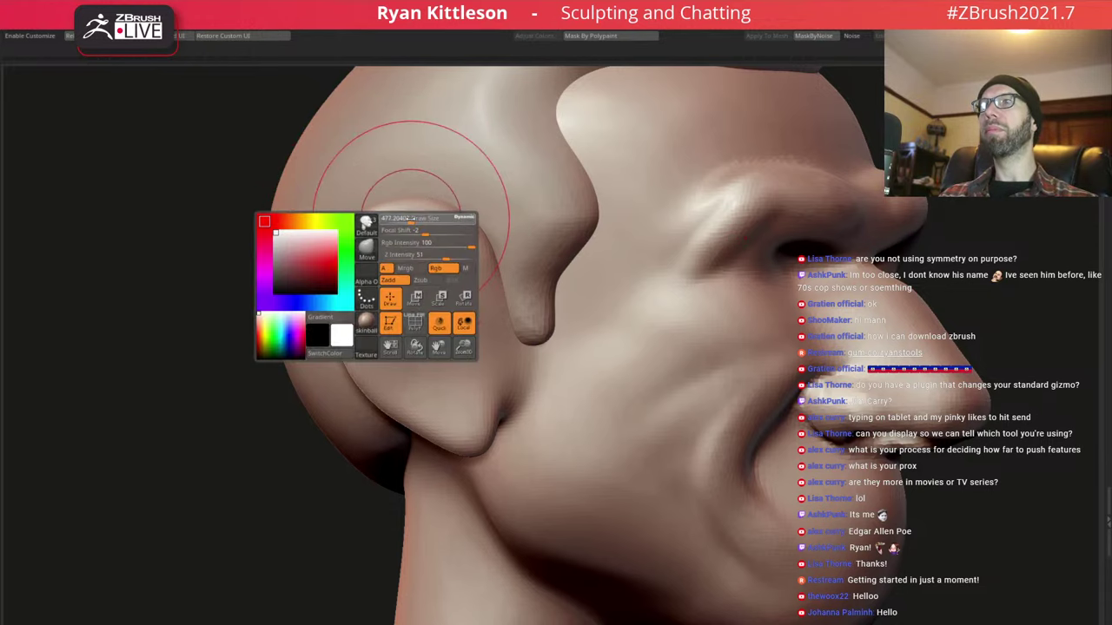
pyautogui.press('space')
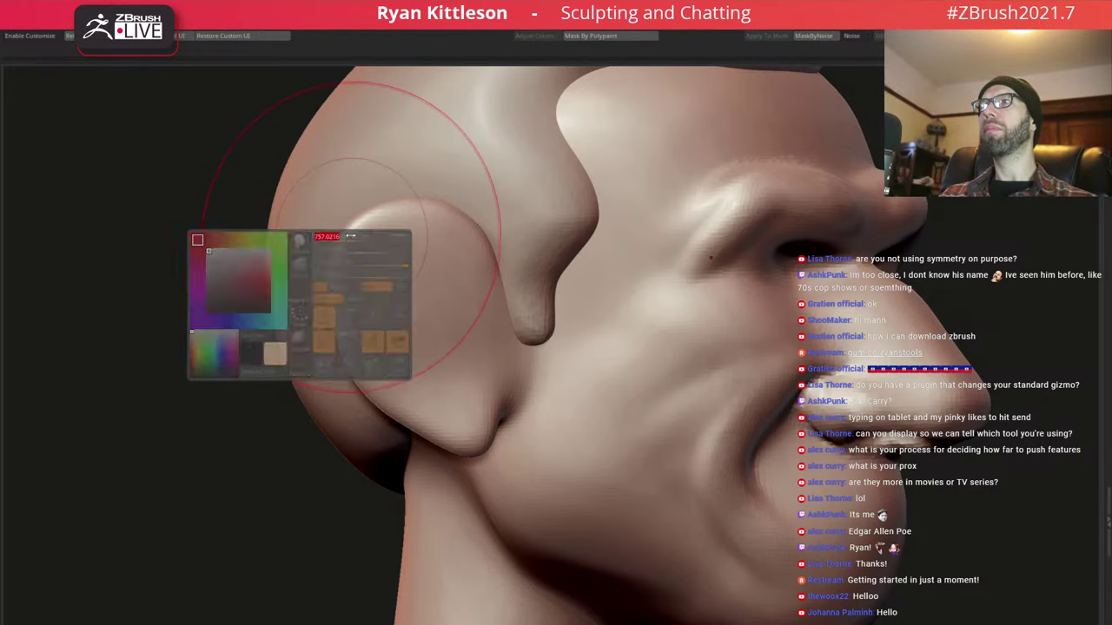
pyautogui.moveTo(349, 235)
pyautogui.mouseDown()
pyautogui.moveTo(335, 240)
pyautogui.moveTo(405, 275)
pyautogui.moveTo(471, 274)
pyautogui.moveTo(547, 335)
pyautogui.mouseUp()
pyautogui.press('space')
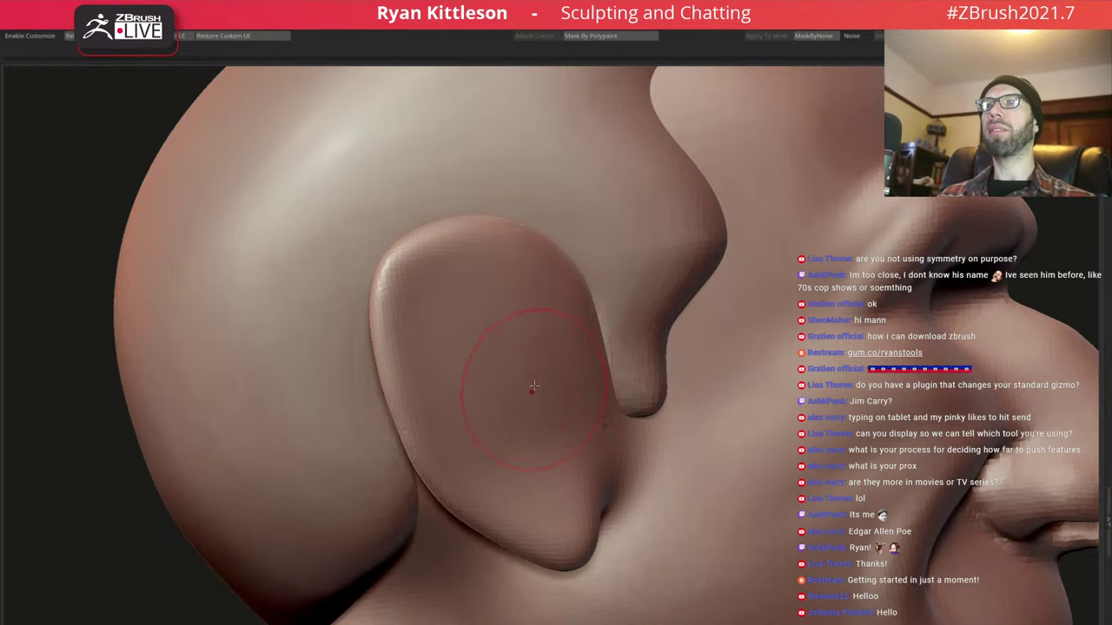
# With a much smaller brush, carve a crease into the lower ear and deepen the concha
pyautogui.press('space')
pyautogui.moveTo(485, 313); pyautogui.dragTo(444, 293)
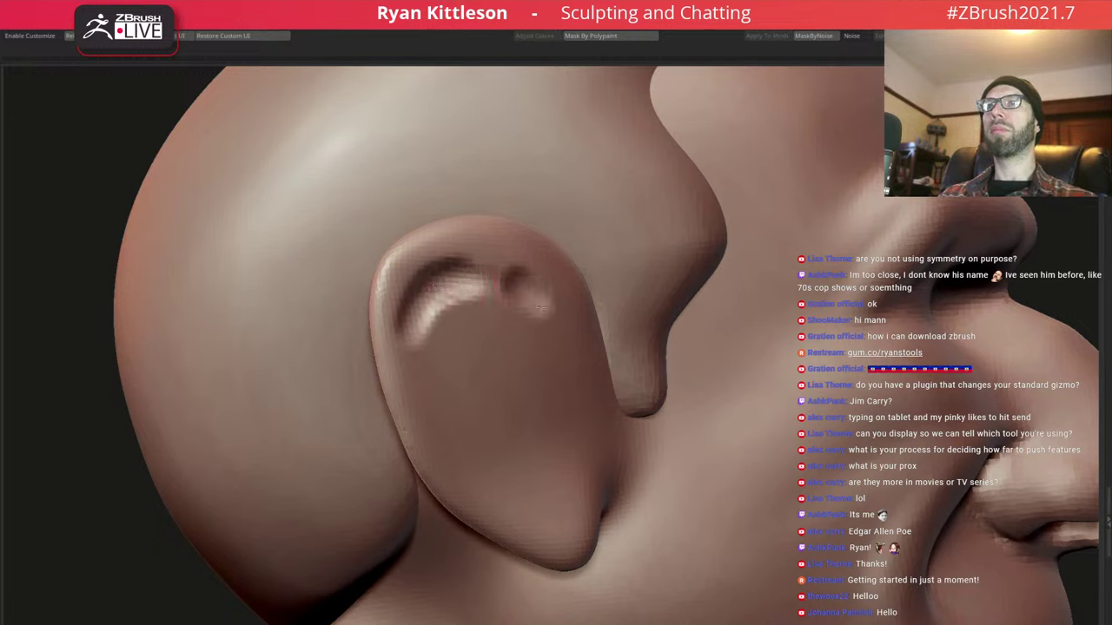
pyautogui.moveTo(537, 384)
pyautogui.mouseDown()
pyautogui.moveTo(499, 438)
pyautogui.moveTo(513, 406)
pyautogui.mouseUp()
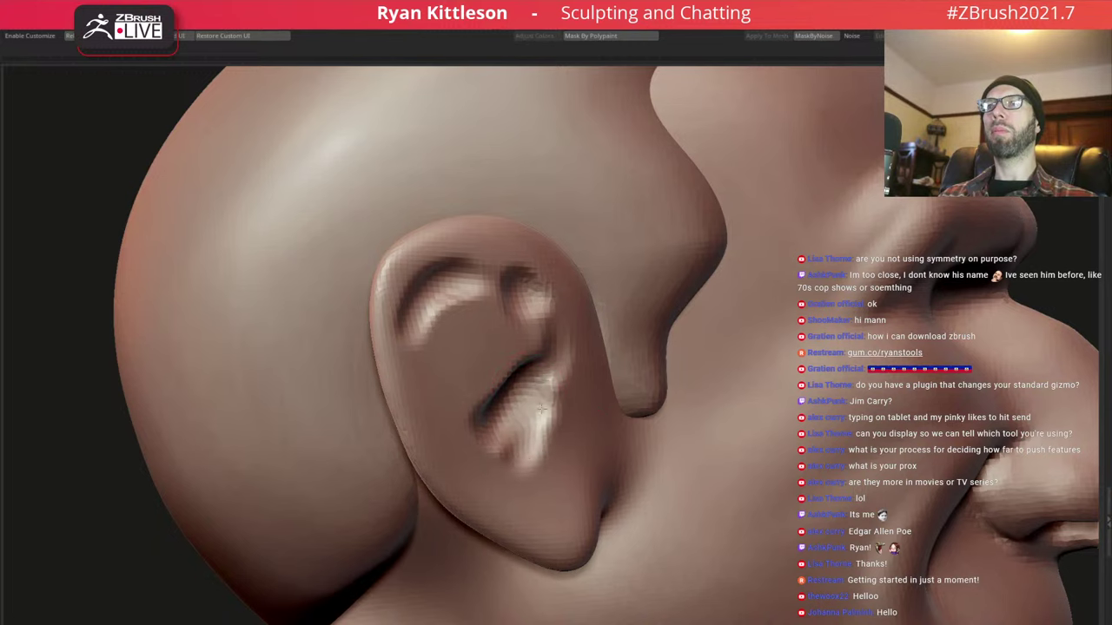
pyautogui.moveTo(522, 360); pyautogui.dragTo(497, 403)
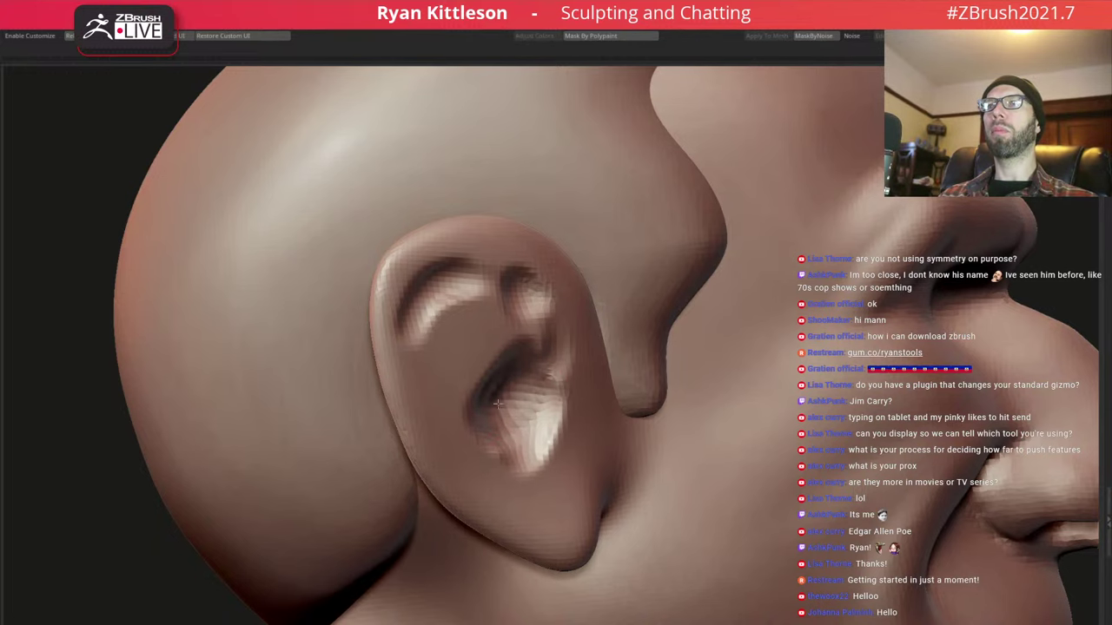
pyautogui.moveTo(499, 360); pyautogui.dragTo(534, 417)
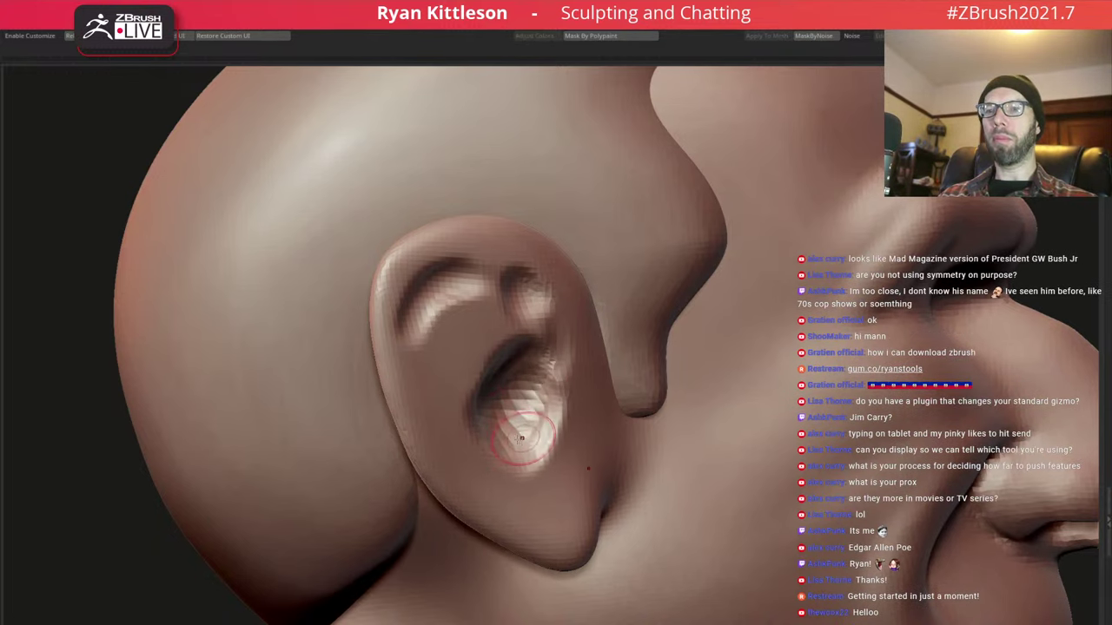
pyautogui.moveTo(489, 434); pyautogui.dragTo(526, 365, button='right')
pyautogui.moveTo(526, 365); pyautogui.dragTo(529, 336)
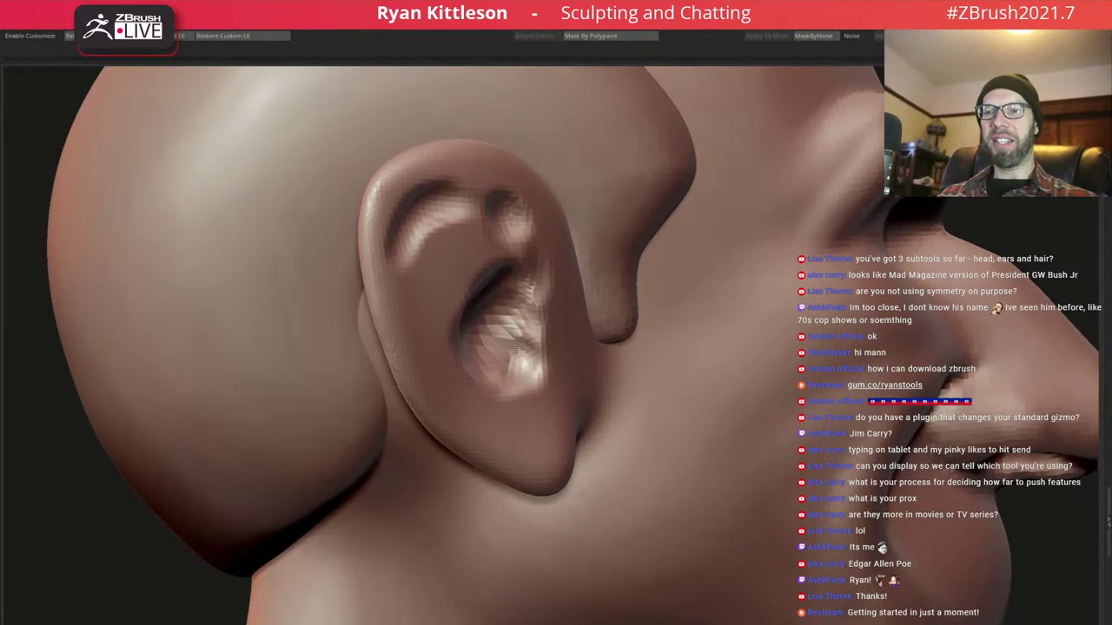
# Smooth the concha hollow and sculpt the ear's upper fold and concha rim
pyautogui.press('f')
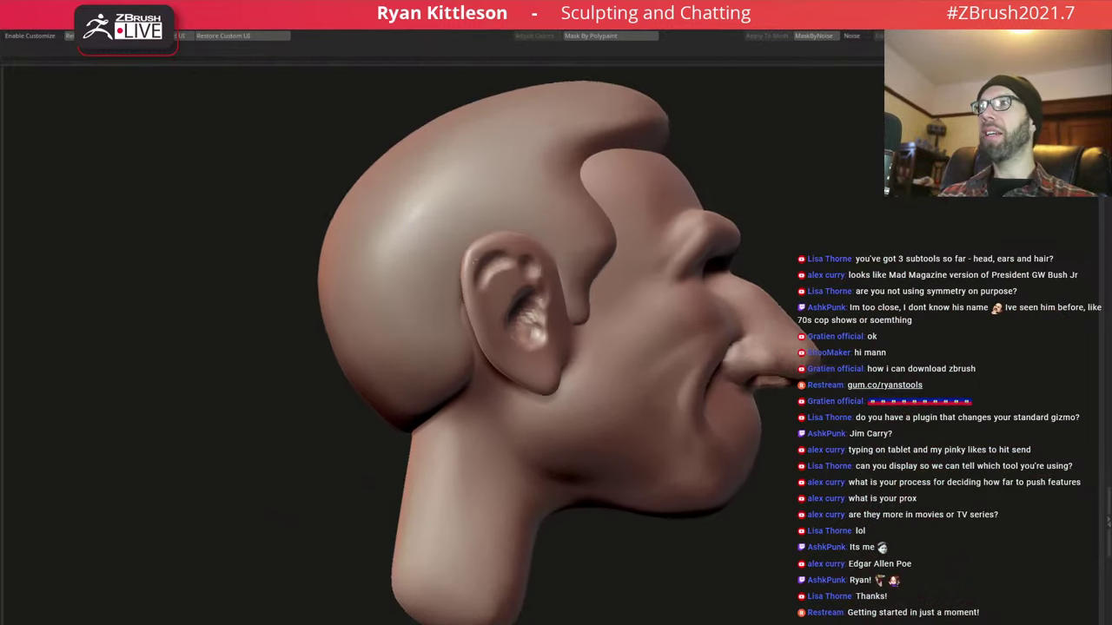
pyautogui.moveTo(532, 313); pyautogui.dragTo(256, 175, button='right')
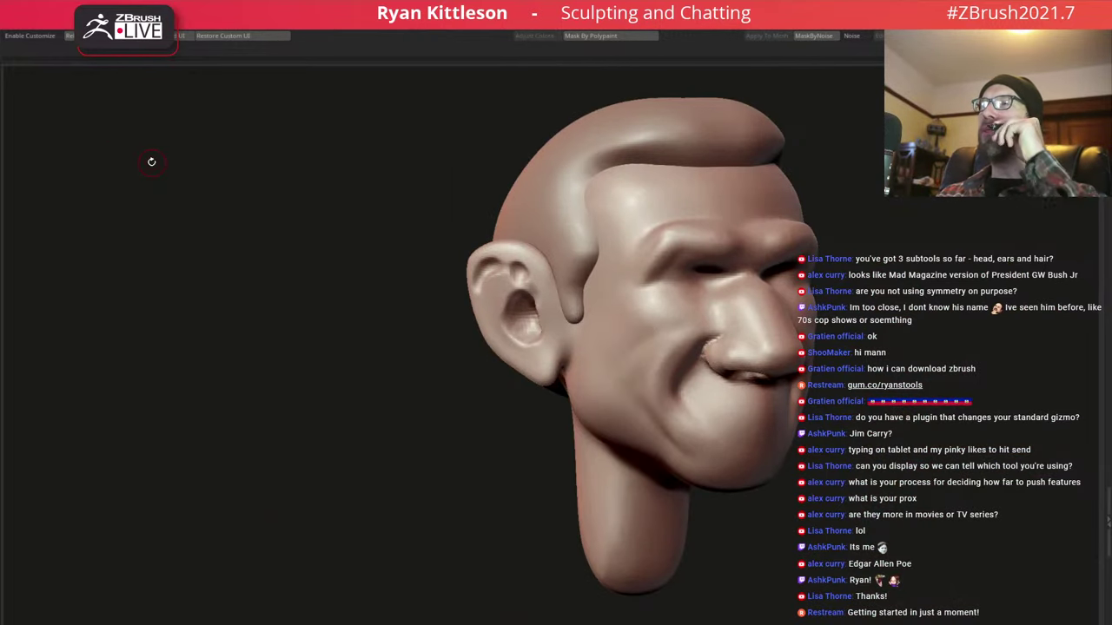
pyautogui.moveTo(618, 285)
pyautogui.mouseDown(button='right')
pyautogui.moveTo(553, 347)
pyautogui.moveTo(513, 265)
pyautogui.mouseUp(button='right')
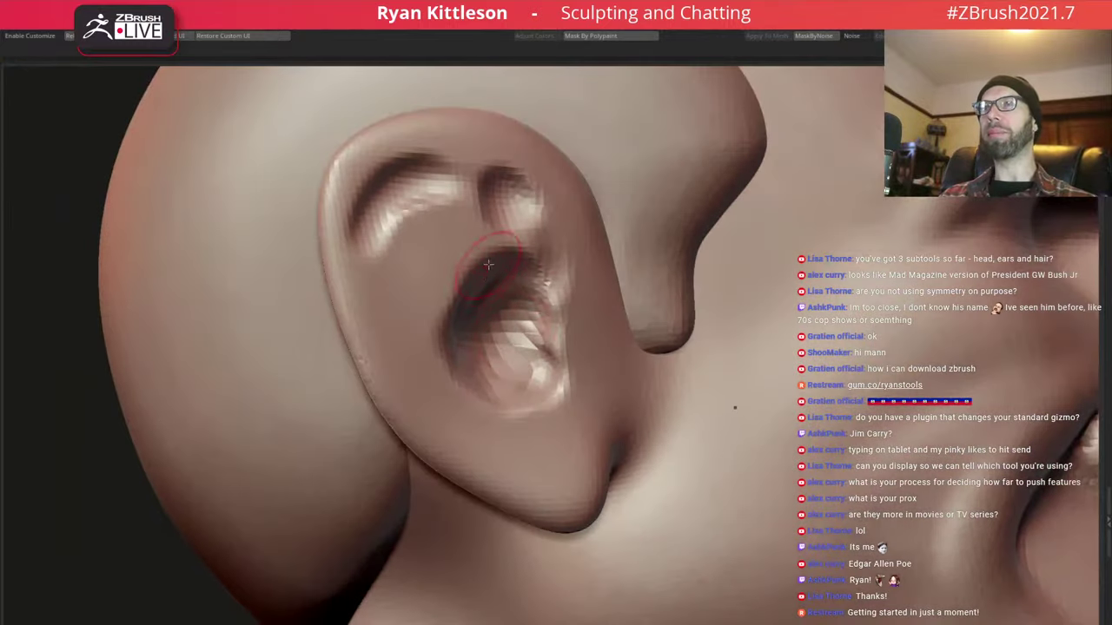
pyautogui.press('space')
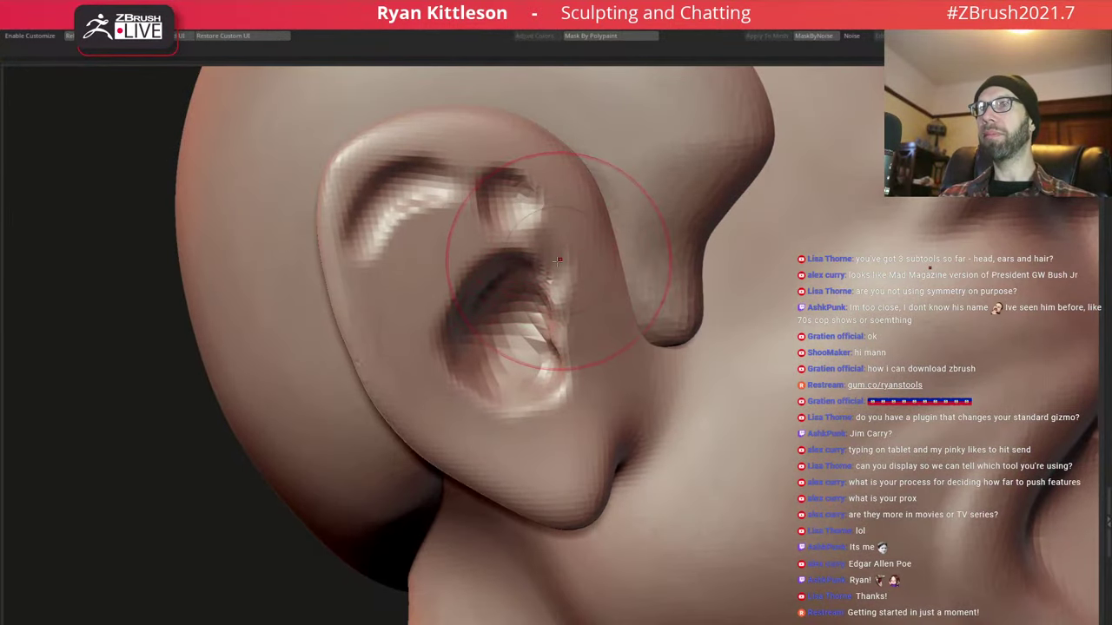
pyautogui.keyDown('shift'); pyautogui.moveTo(527, 338); pyautogui.dragTo(513, 323); pyautogui.keyUp('shift')
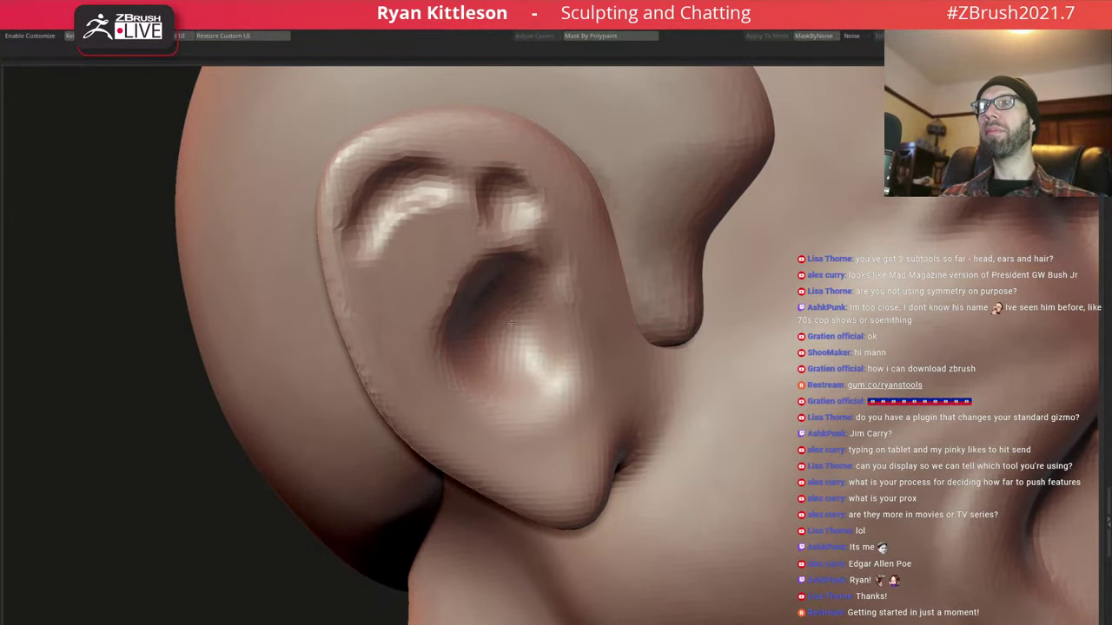
pyautogui.moveTo(532, 284); pyautogui.dragTo(525, 252, button='right')
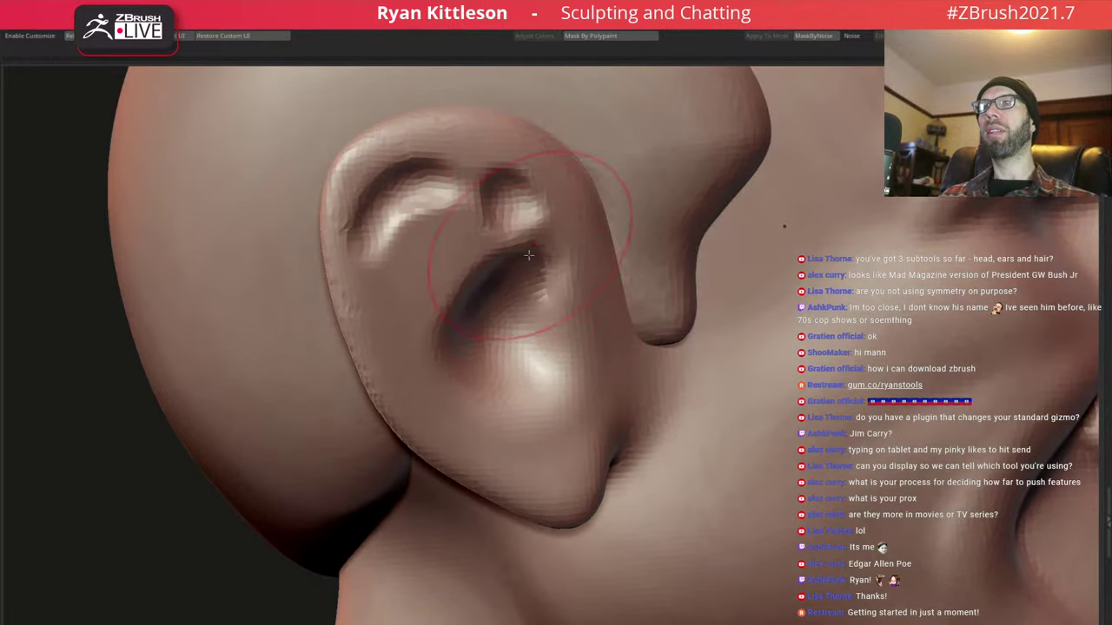
pyautogui.moveTo(525, 224)
pyautogui.mouseDown()
pyautogui.moveTo(383, 211)
pyautogui.moveTo(385, 332)
pyautogui.mouseUp()
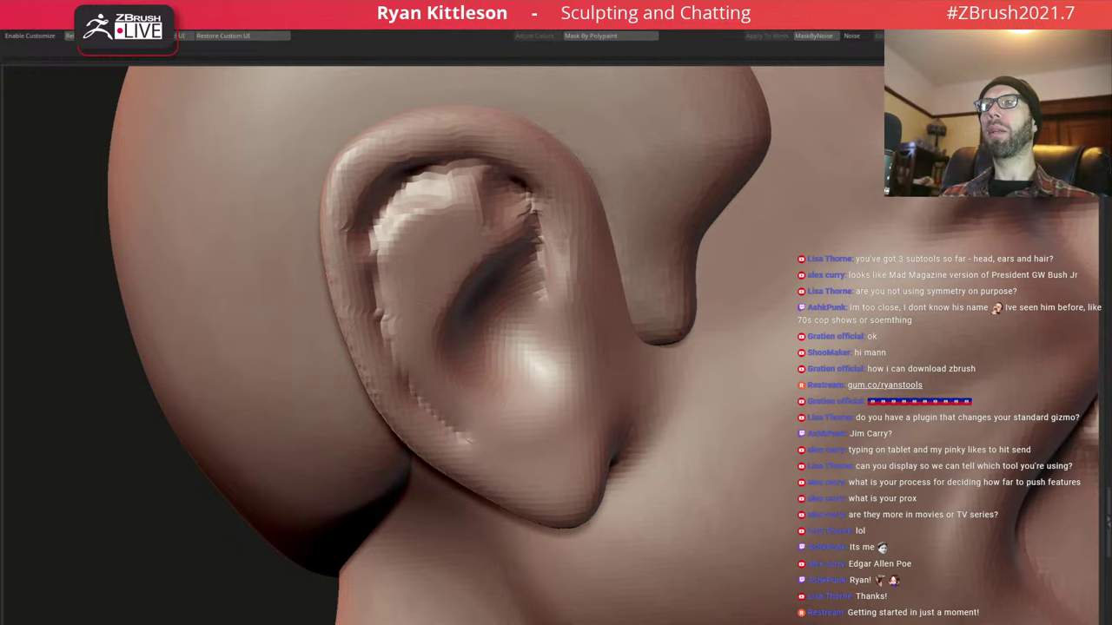
# Slice the ear's lower rim flat with a steeply angled slicing curve
pyautogui.moveTo(528, 385)
pyautogui.mouseDown(button='right')
pyautogui.moveTo(430, 278)
pyautogui.moveTo(397, 311)
pyautogui.mouseUp(button='right')
pyautogui.moveTo(222, 291)
pyautogui.keyDown('ctrl'); pyautogui.keyDown('shift'); pyautogui.mouseDown()
pyautogui.moveTo(573, 92)
pyautogui.moveTo(492, 157)
pyautogui.mouseUp(); pyautogui.keyUp('shift'); pyautogui.keyUp('ctrl')
pyautogui.keyDown('ctrl'); pyautogui.keyDown('shift'); pyautogui.moveTo(434, 187); pyautogui.dragTo(427, 347); pyautogui.keyUp('shift'); pyautogui.keyUp('ctrl')
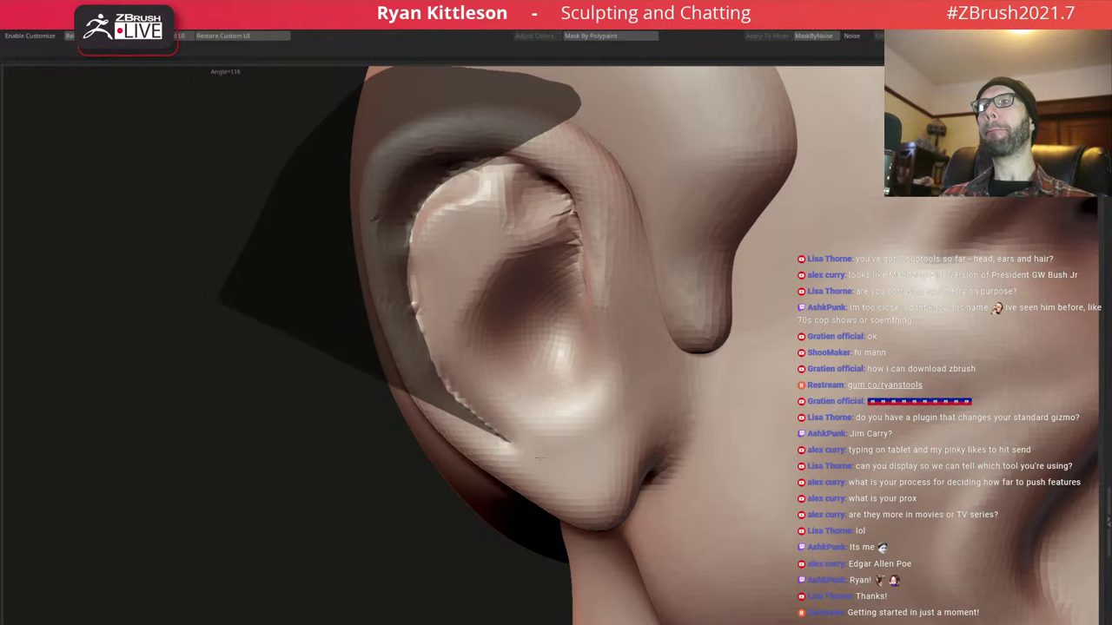
pyautogui.keyDown('ctrl'); pyautogui.keyDown('shift'); pyautogui.moveTo(536, 458); pyautogui.dragTo(537, 458); pyautogui.keyUp('shift'); pyautogui.keyUp('ctrl')
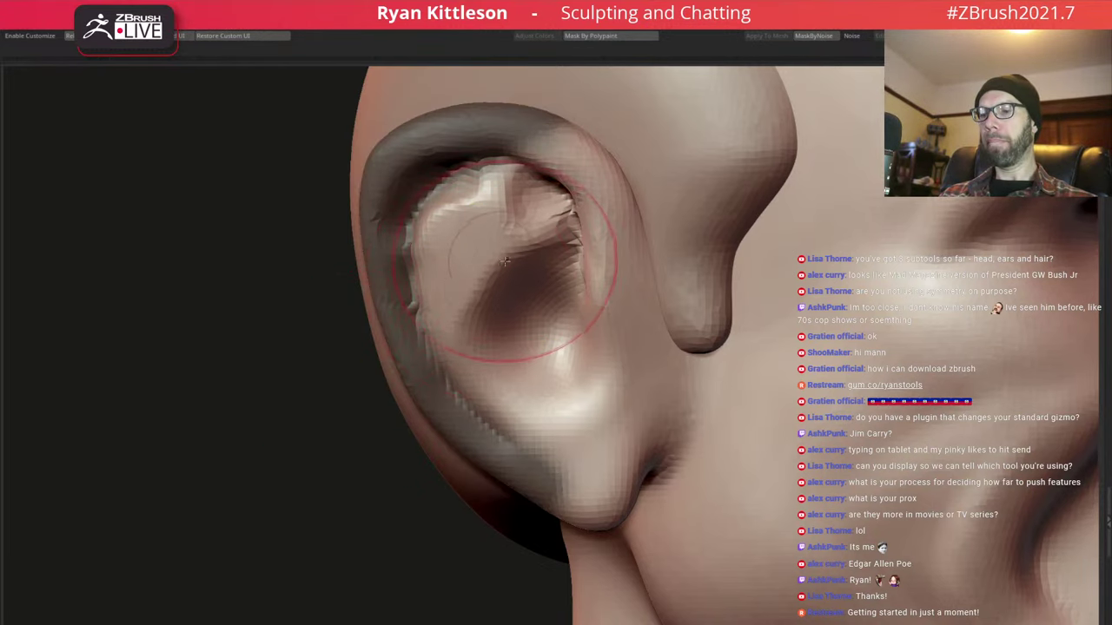
pyautogui.press('space')
pyautogui.moveTo(505, 261); pyautogui.dragTo(556, 260)
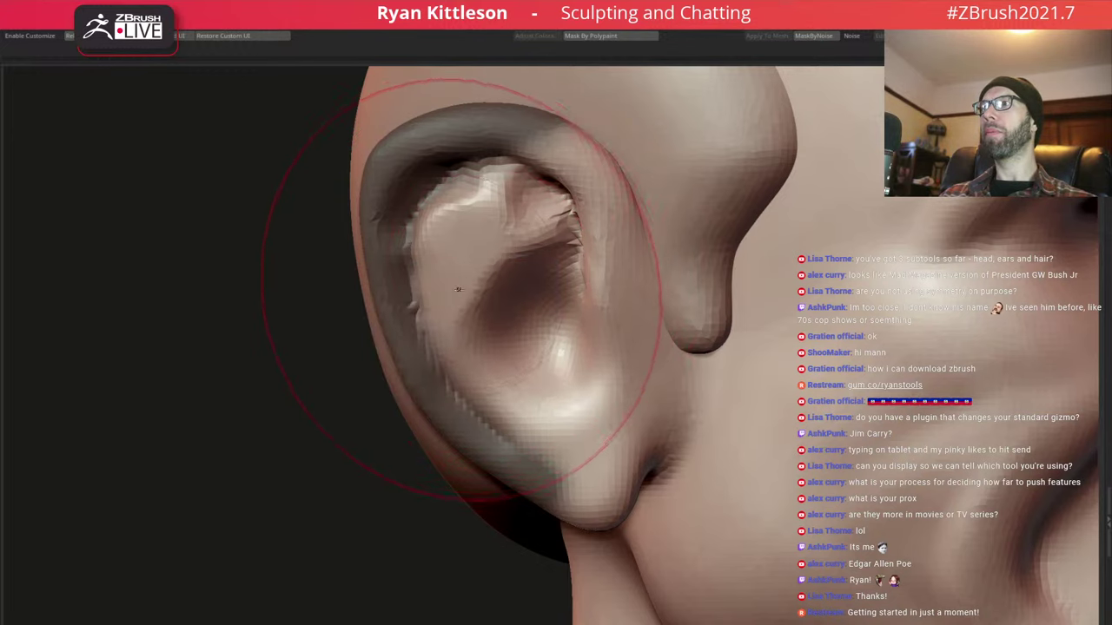
# Pull the lower ear rim and tip outward, then sculpt along the outer helix rim
pyautogui.moveTo(458, 289)
pyautogui.mouseDown(button='right')
pyautogui.moveTo(440, 298)
pyautogui.moveTo(463, 314)
pyautogui.mouseUp(button='right')
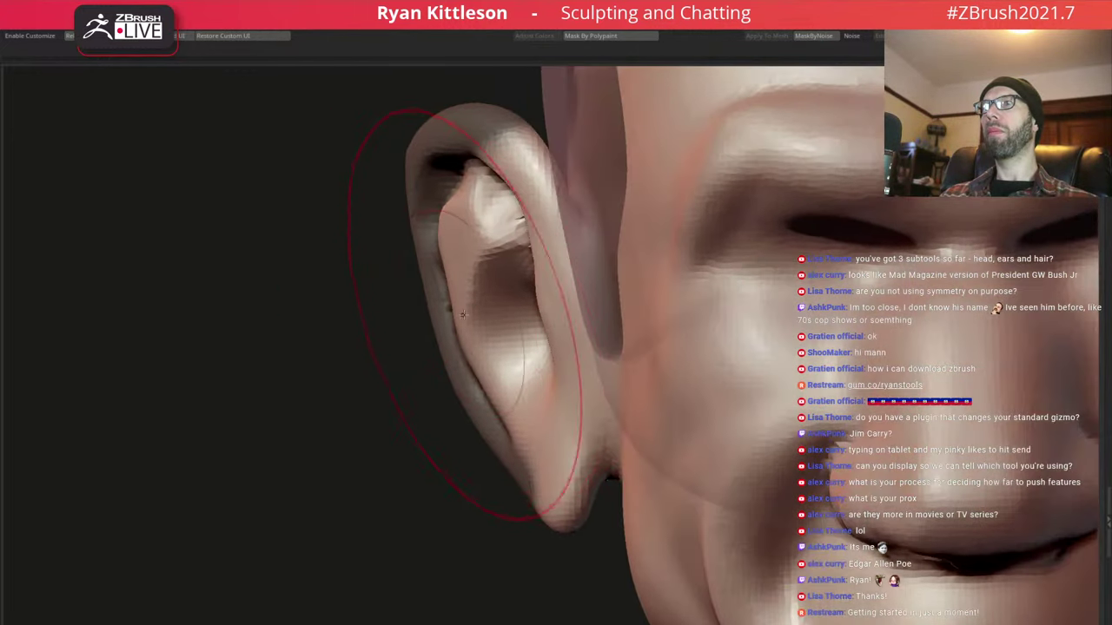
pyautogui.press('space')
pyautogui.moveTo(461, 317); pyautogui.dragTo(409, 318)
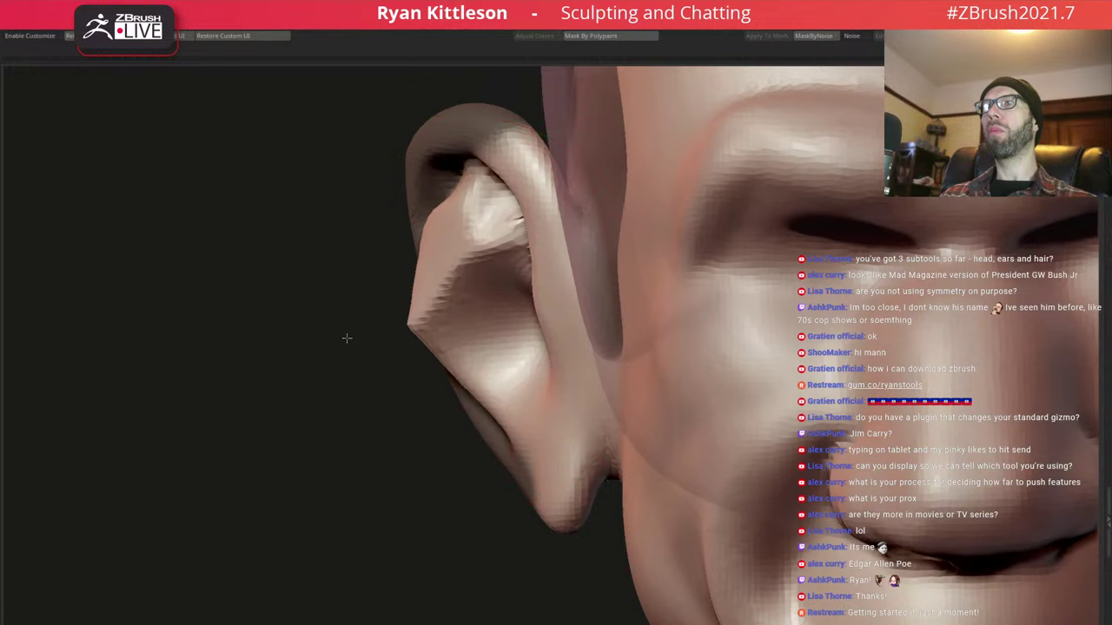
pyautogui.moveTo(347, 338); pyautogui.dragTo(341, 335)
pyautogui.moveTo(418, 315)
pyautogui.mouseDown(button='right')
pyautogui.moveTo(425, 302)
pyautogui.moveTo(368, 310)
pyautogui.moveTo(427, 266)
pyautogui.mouseUp(button='right')
pyautogui.press('space')
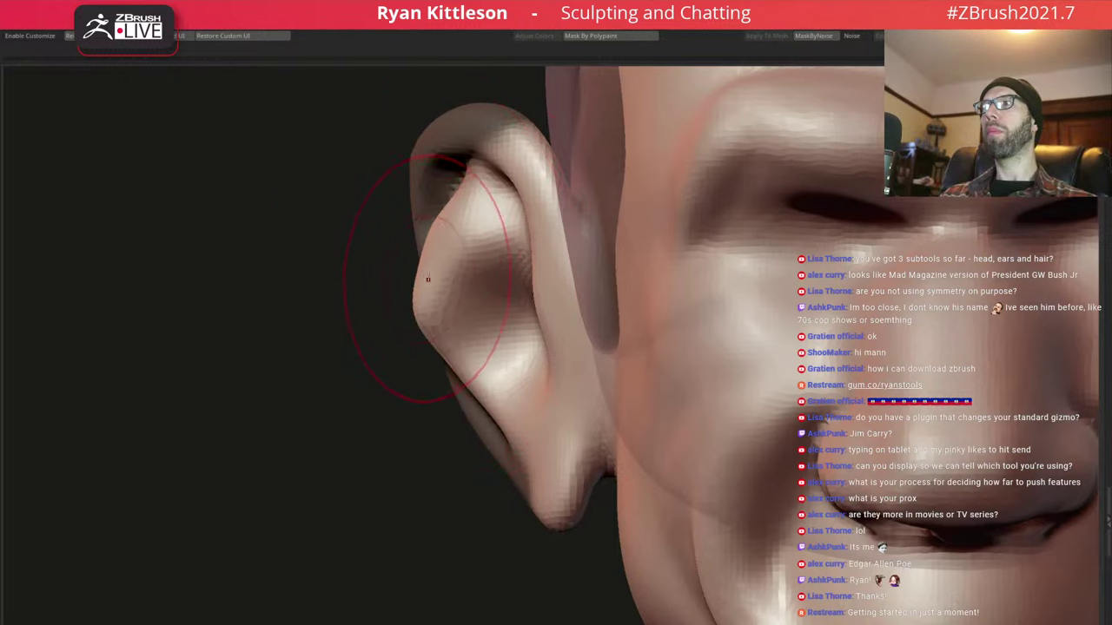
pyautogui.press('space')
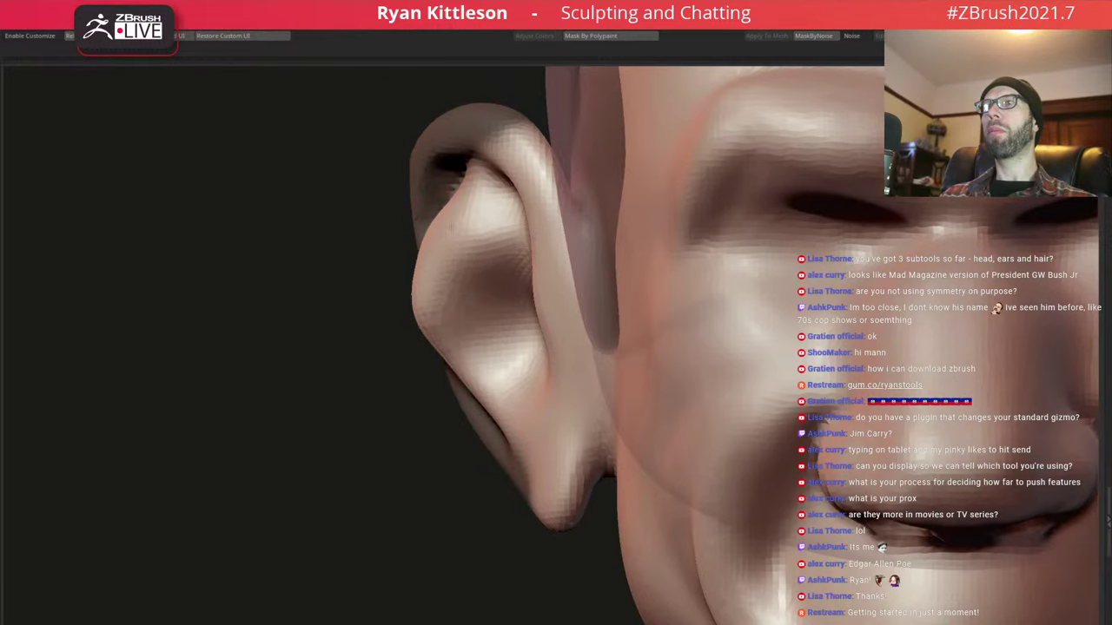
pyautogui.moveTo(429, 228)
pyautogui.mouseDown()
pyautogui.moveTo(447, 230)
pyautogui.moveTo(454, 377)
pyautogui.moveTo(475, 412)
pyautogui.mouseUp()
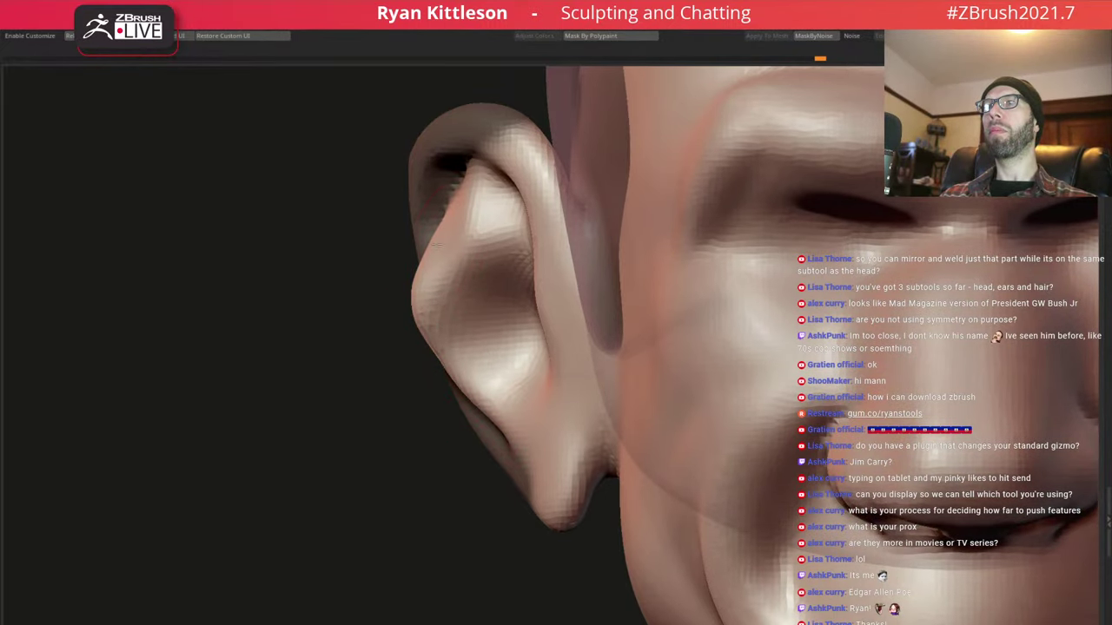
# Sculpt the inner ear surface and reshape the inner rim edge with a larger brush
pyautogui.moveTo(436, 245); pyautogui.dragTo(482, 217, button='right')
pyautogui.press('space')
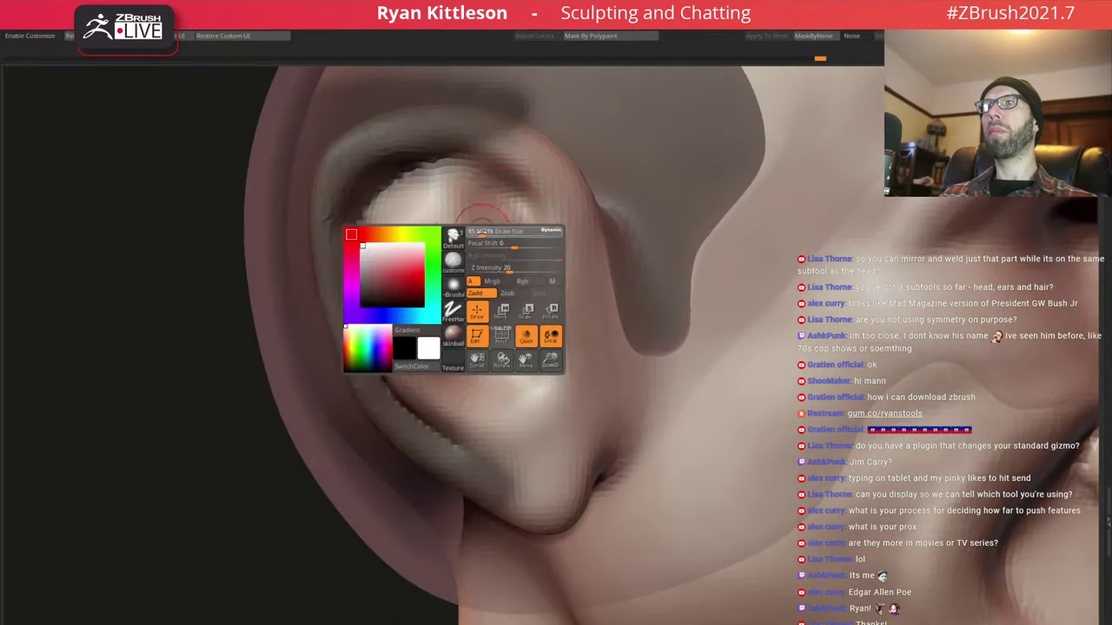
pyautogui.moveTo(472, 217)
pyautogui.mouseDown()
pyautogui.moveTo(448, 237)
pyautogui.moveTo(475, 214)
pyautogui.mouseUp()
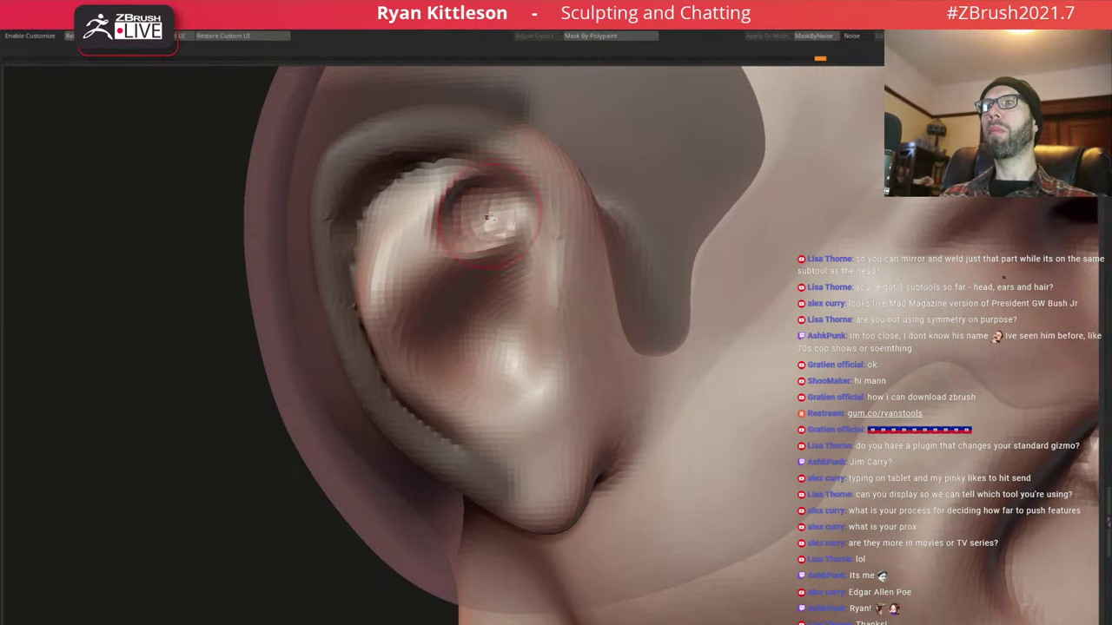
pyautogui.moveTo(492, 183)
pyautogui.mouseDown(button='right')
pyautogui.moveTo(498, 216)
pyautogui.moveTo(533, 217)
pyautogui.moveTo(534, 193)
pyautogui.mouseUp(button='right')
pyautogui.rightClick(519, 206)
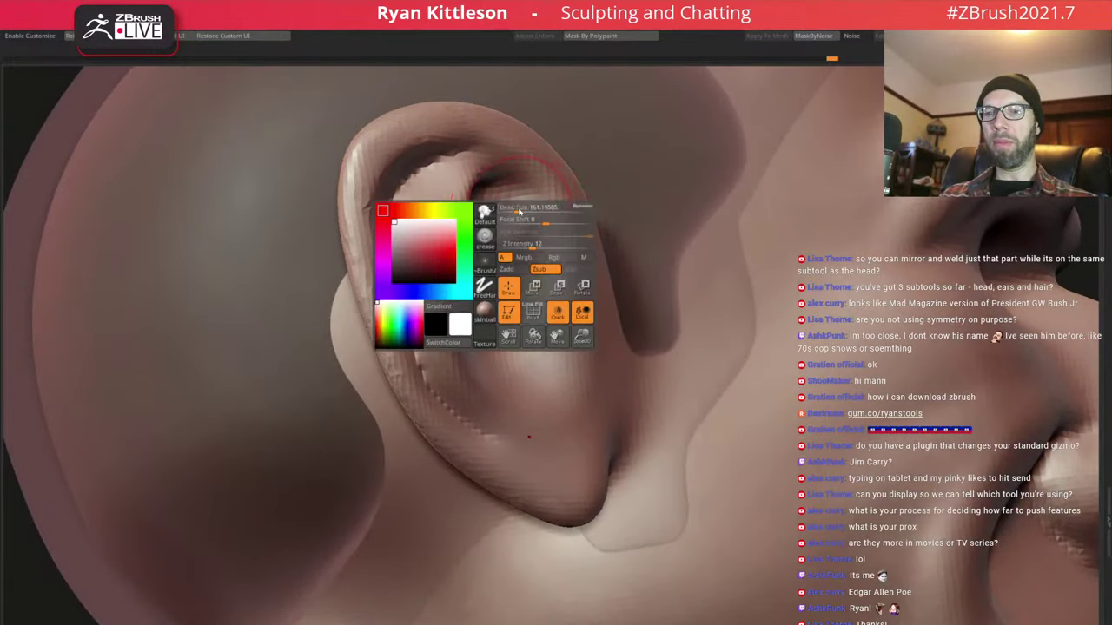
pyautogui.moveTo(525, 208); pyautogui.dragTo(533, 205)
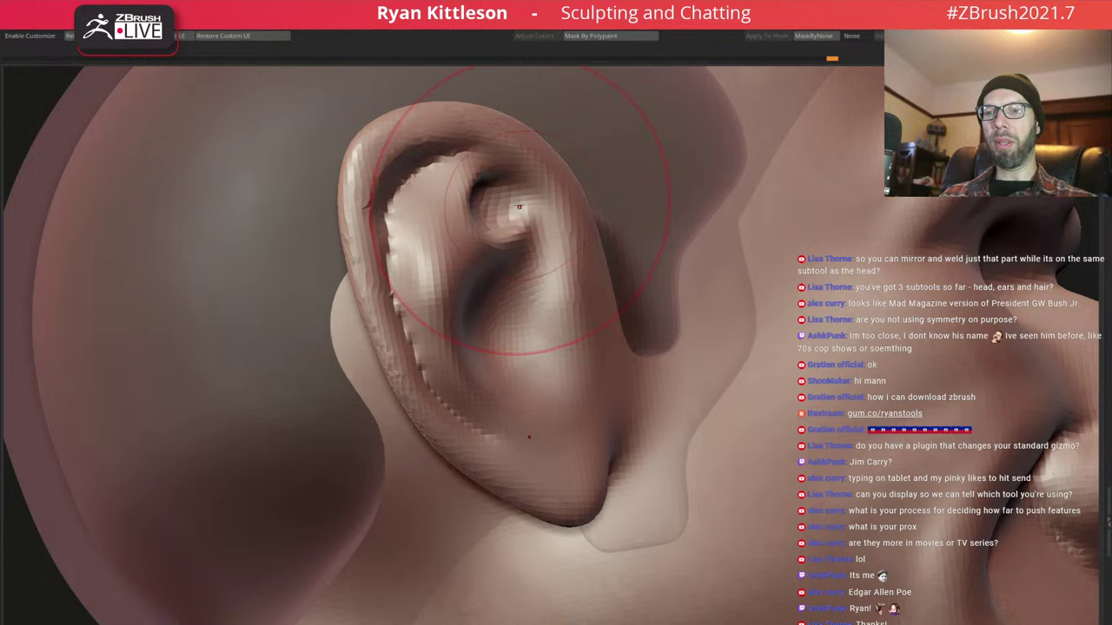
pyautogui.moveTo(518, 207); pyautogui.dragTo(529, 227, button='right')
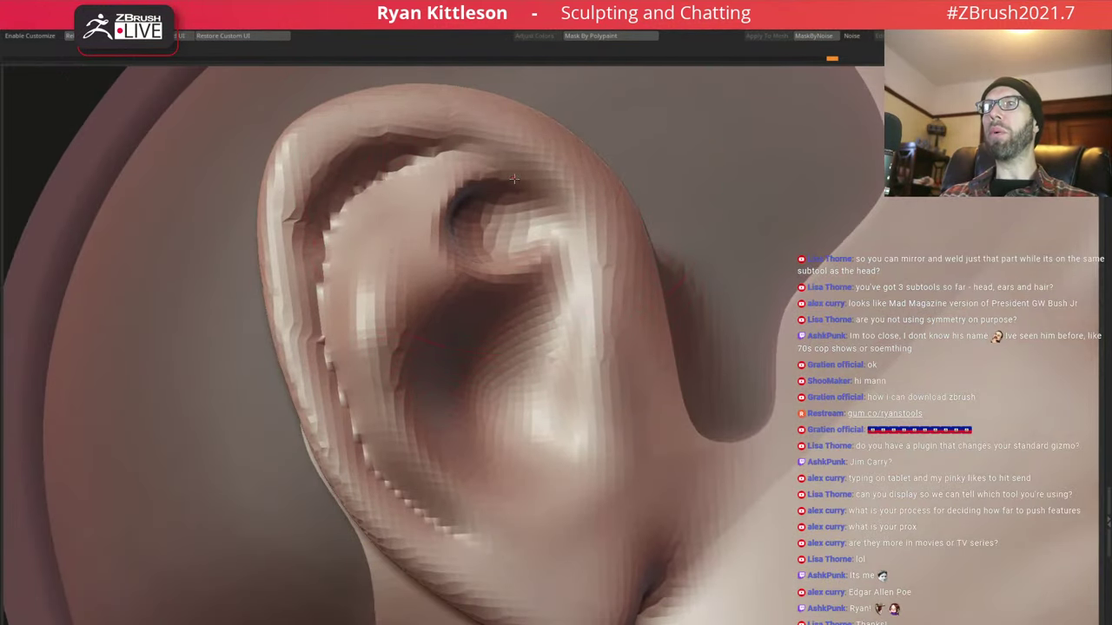
pyautogui.moveTo(431, 145); pyautogui.dragTo(314, 280)
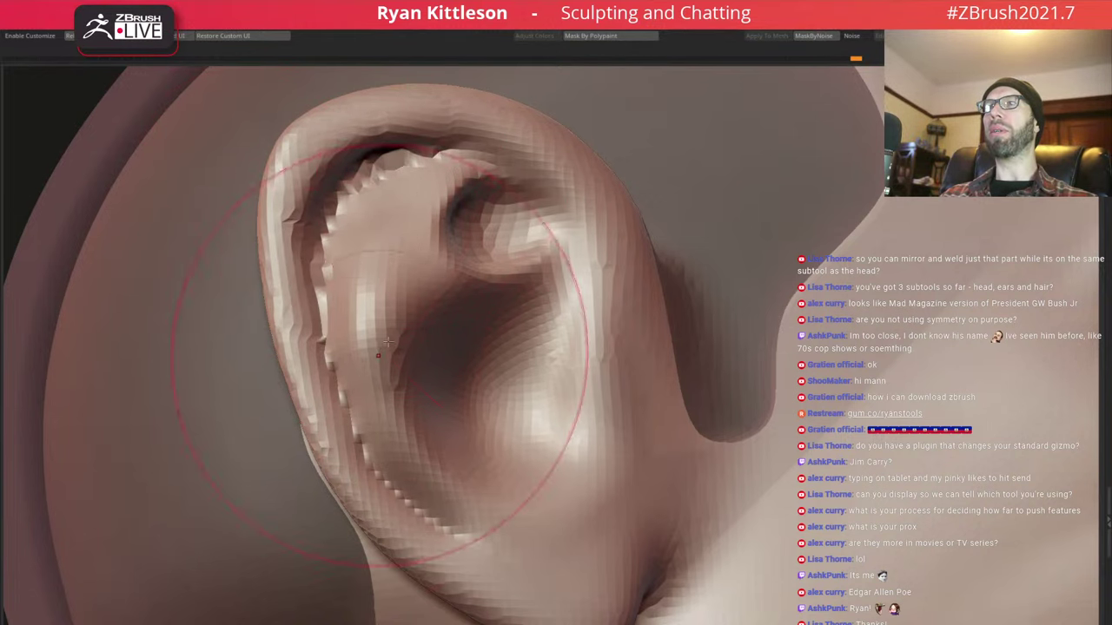
# Deepen the ear's inner concha hollow from several angles
pyautogui.moveTo(314, 280); pyautogui.dragTo(416, 152, button='right')
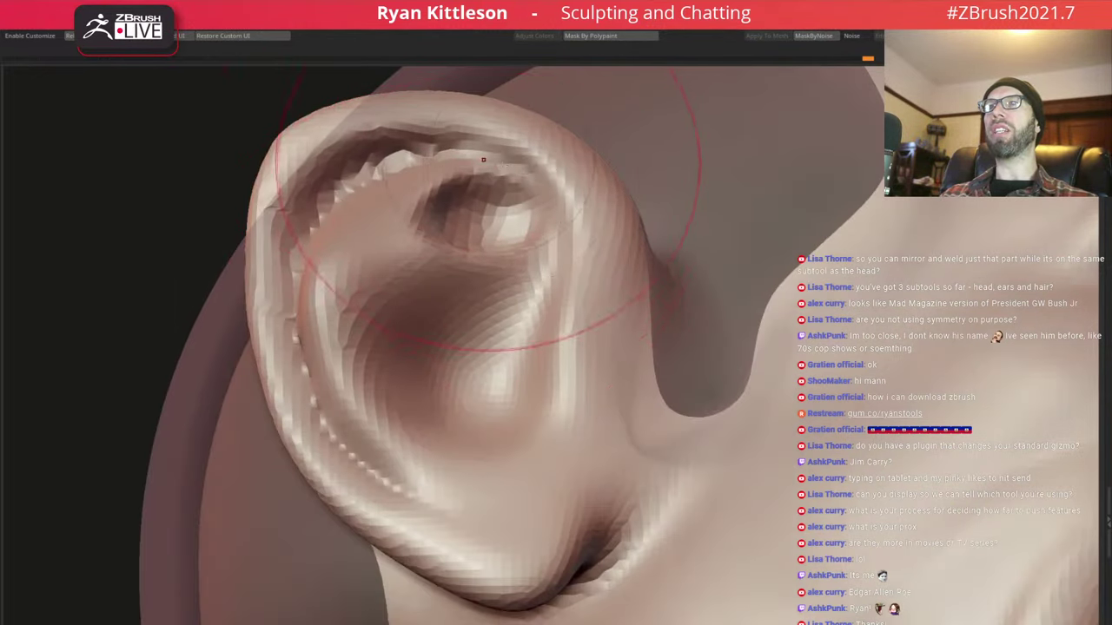
pyautogui.moveTo(556, 214); pyautogui.dragTo(532, 184, button='right')
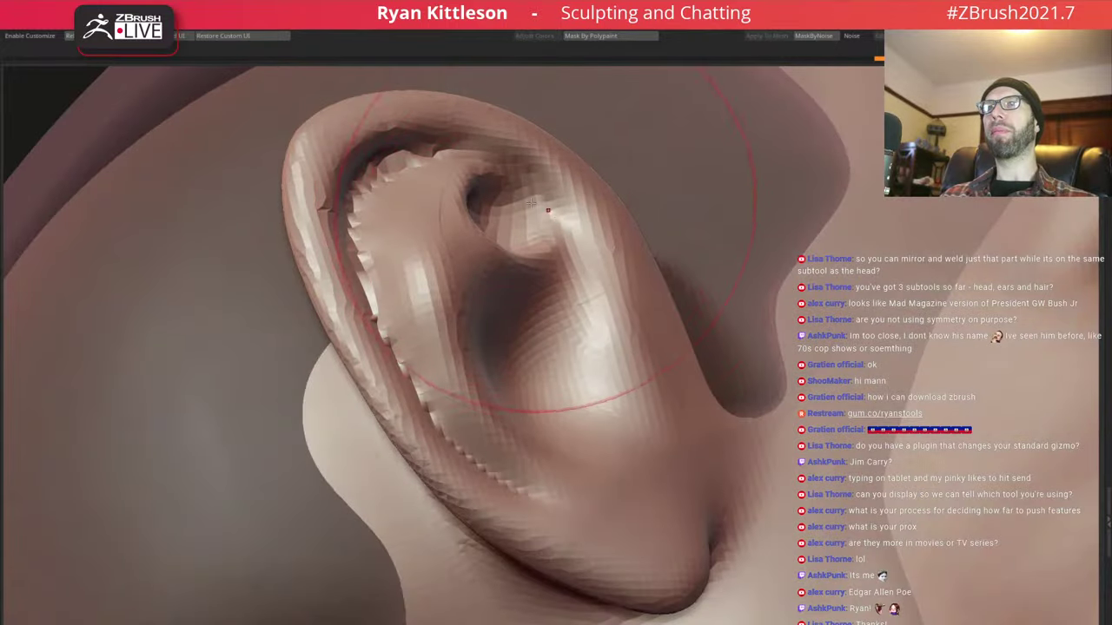
pyautogui.moveTo(547, 261); pyautogui.dragTo(583, 257, button='right')
pyautogui.moveTo(582, 257); pyautogui.dragTo(543, 365)
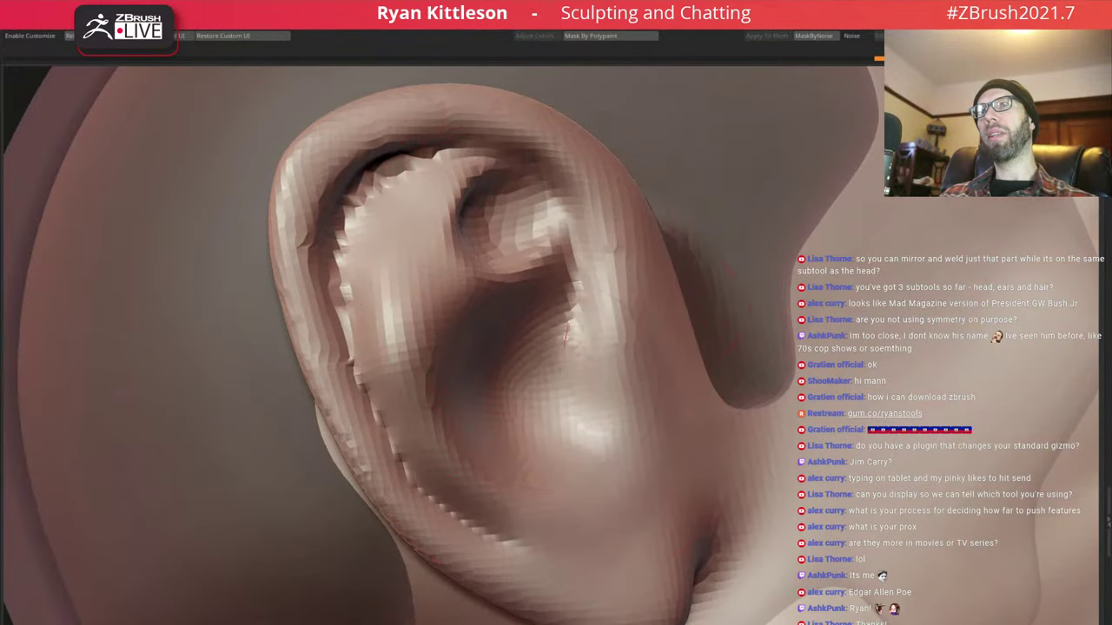
pyautogui.moveTo(547, 322)
pyautogui.mouseDown()
pyautogui.moveTo(506, 430)
pyautogui.moveTo(417, 286)
pyautogui.moveTo(458, 286)
pyautogui.mouseUp()
pyautogui.moveTo(459, 285)
pyautogui.mouseDown(button='right')
pyautogui.moveTo(551, 281)
pyautogui.moveTo(504, 365)
pyautogui.mouseUp(button='right')
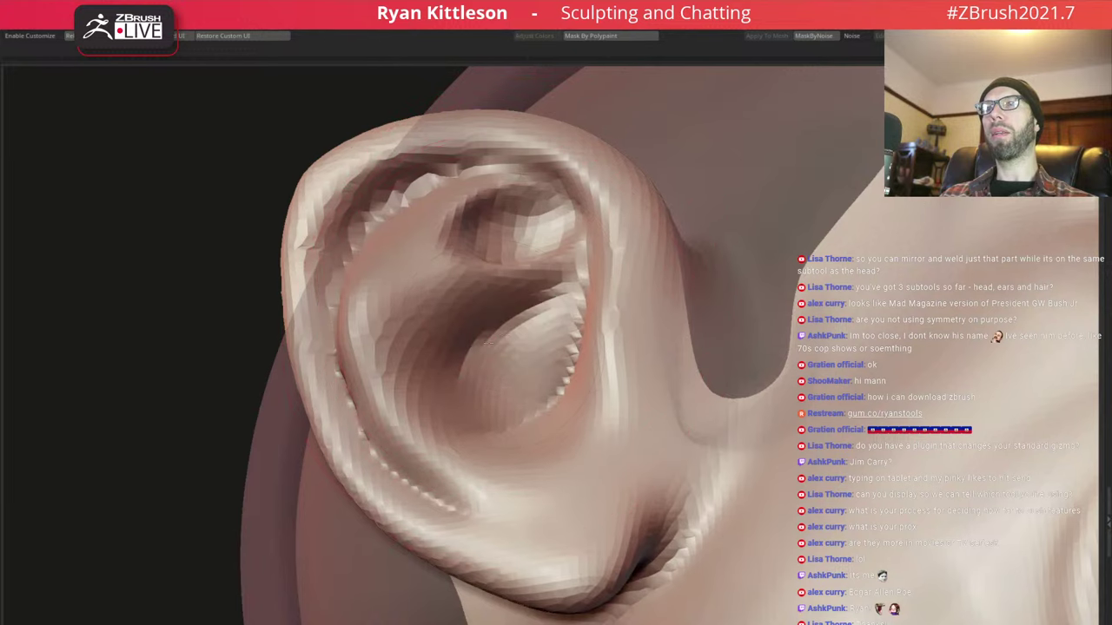
pyautogui.press('space')
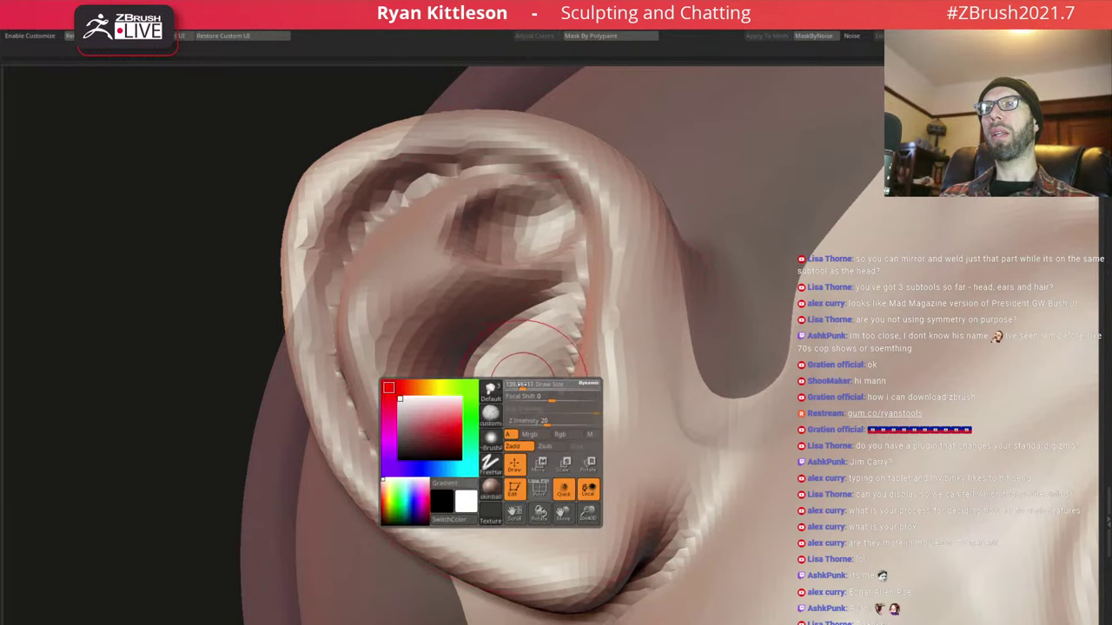
# Shift-smooth the jagged concha edges, inner surface and lower part, plus the antihelix ridge
pyautogui.moveTo(491, 452)
pyautogui.keyDown('shift'); pyautogui.mouseDown()
pyautogui.moveTo(556, 400)
pyautogui.moveTo(521, 347)
pyautogui.moveTo(504, 437)
pyautogui.moveTo(530, 373)
pyautogui.mouseUp(); pyautogui.keyUp('shift')
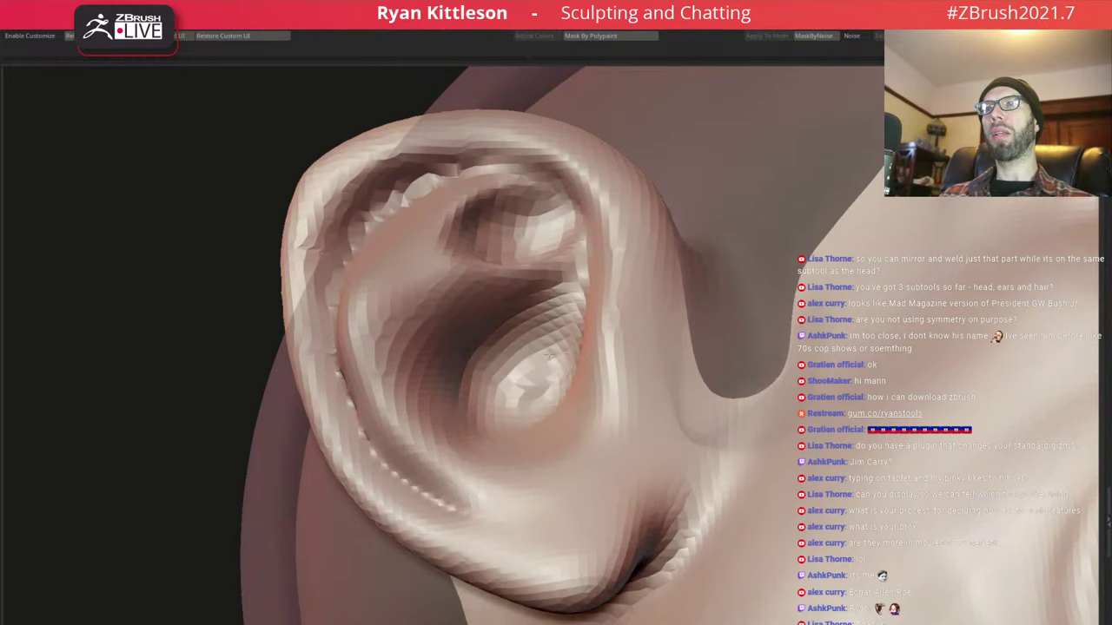
pyautogui.moveTo(530, 373); pyautogui.dragTo(577, 322, button='right')
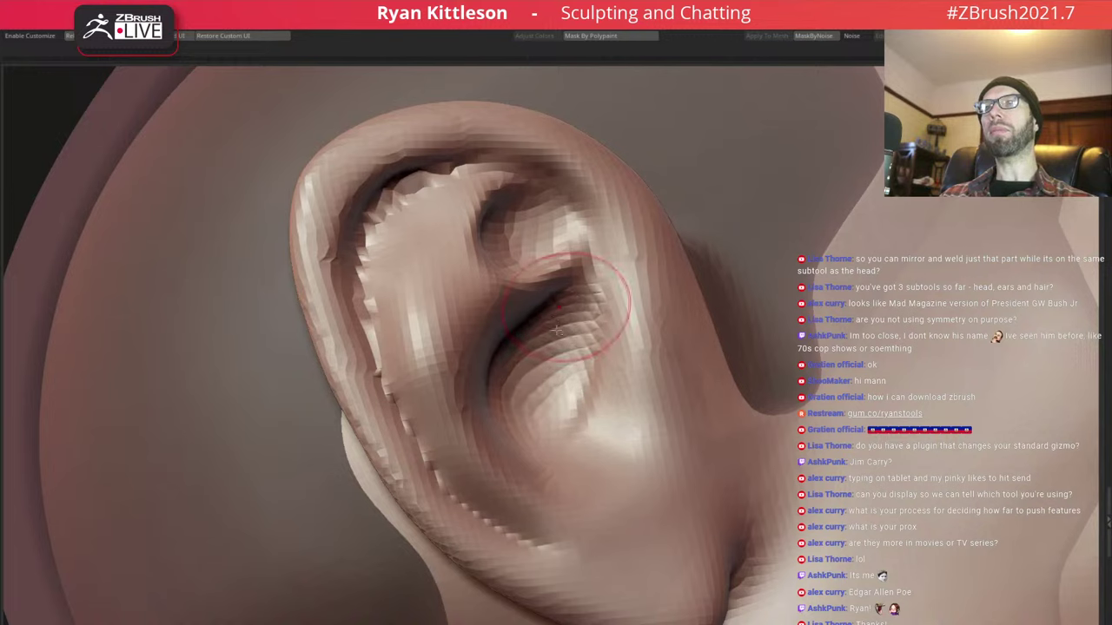
pyautogui.keyDown('shift'); pyautogui.moveTo(556, 328); pyautogui.dragTo(553, 447); pyautogui.keyUp('shift')
pyautogui.moveTo(618, 408)
pyautogui.keyDown('shift'); pyautogui.mouseDown()
pyautogui.moveTo(608, 382)
pyautogui.moveTo(562, 480)
pyautogui.mouseUp(); pyautogui.keyUp('shift')
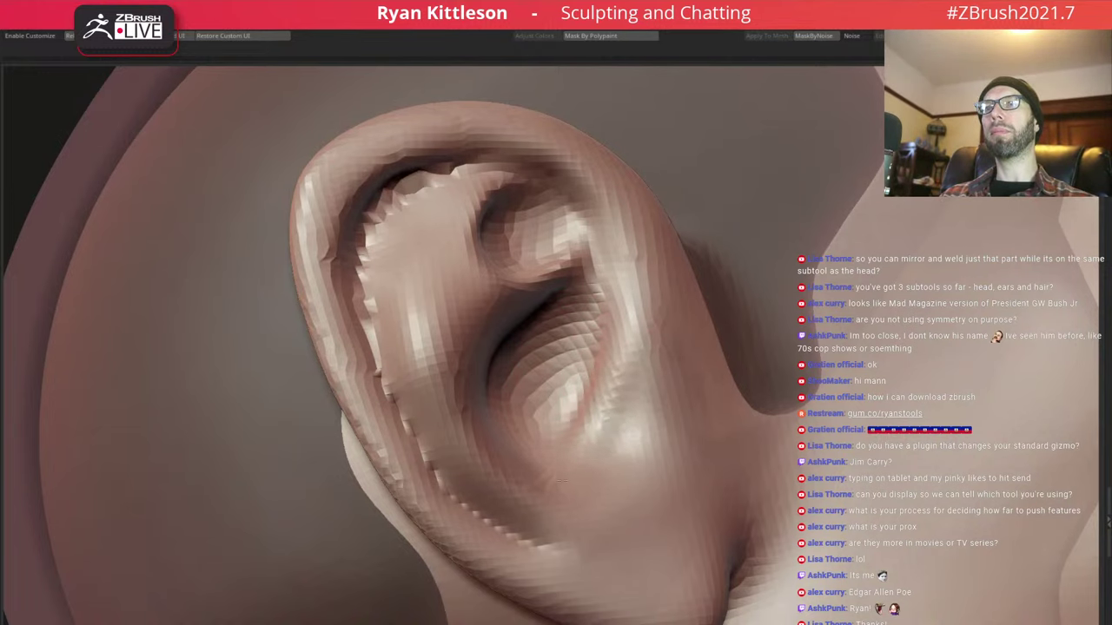
pyautogui.keyDown('shift'); pyautogui.moveTo(632, 286); pyautogui.dragTo(606, 209); pyautogui.keyUp('shift')
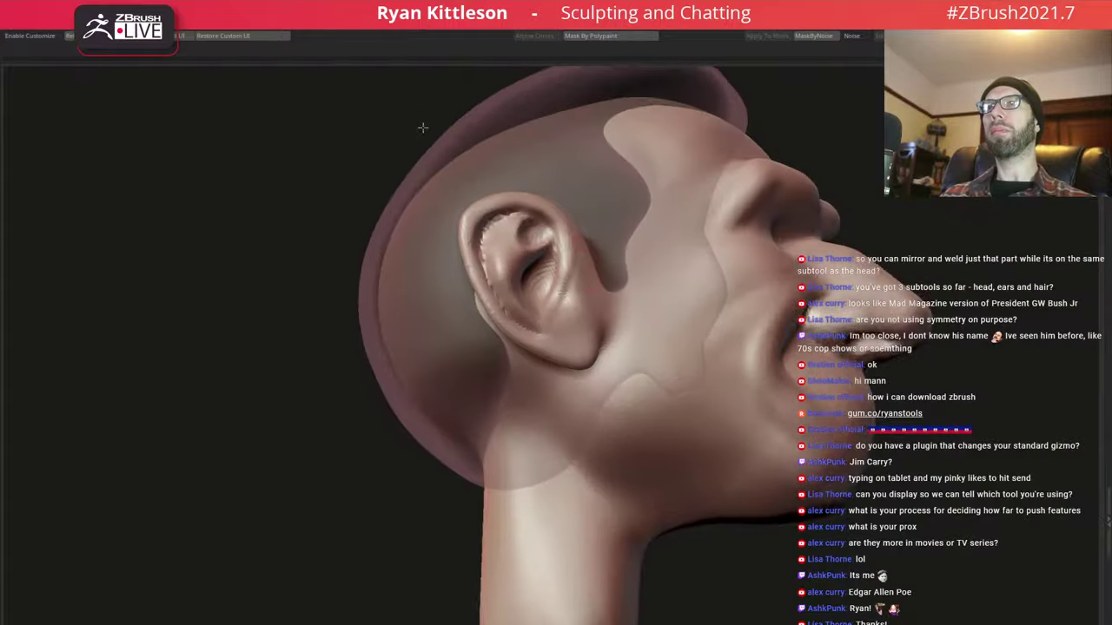
# Sculpt the inner ear concha a little deeper
pyautogui.moveTo(490, 145)
pyautogui.mouseDown()
pyautogui.moveTo(554, 289)
pyautogui.moveTo(590, 340)
pyautogui.mouseUp()
pyautogui.moveTo(556, 290)
pyautogui.mouseDown()
pyautogui.moveTo(560, 268)
pyautogui.moveTo(521, 321)
pyautogui.mouseUp()
pyautogui.moveTo(547, 261); pyautogui.dragTo(521, 338)
pyautogui.moveTo(556, 295); pyautogui.dragTo(530, 335)
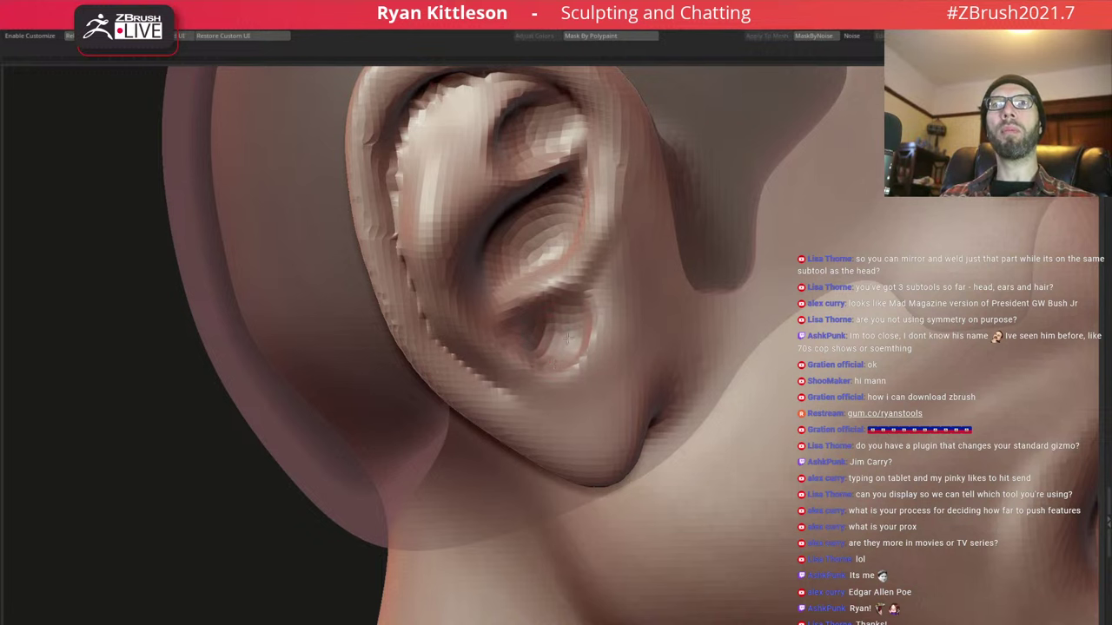
# Adjust the sculpting brush while checking the ear from several angles, and frame the whole head
pyautogui.moveTo(622, 282); pyautogui.dragTo(629, 261, button='right')
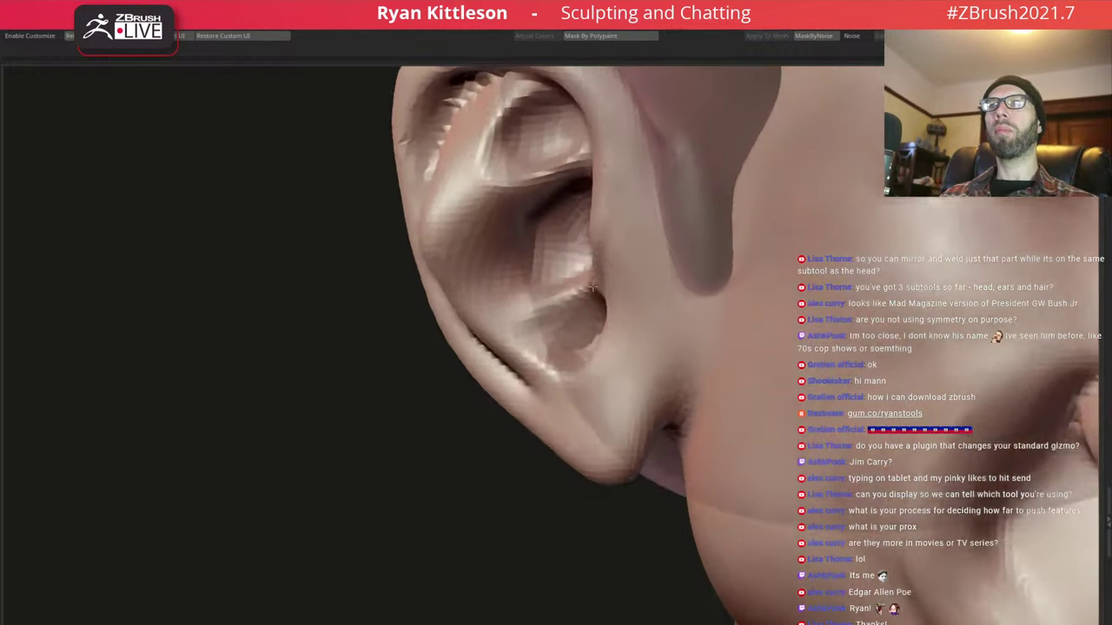
pyautogui.rightClick(615, 262)
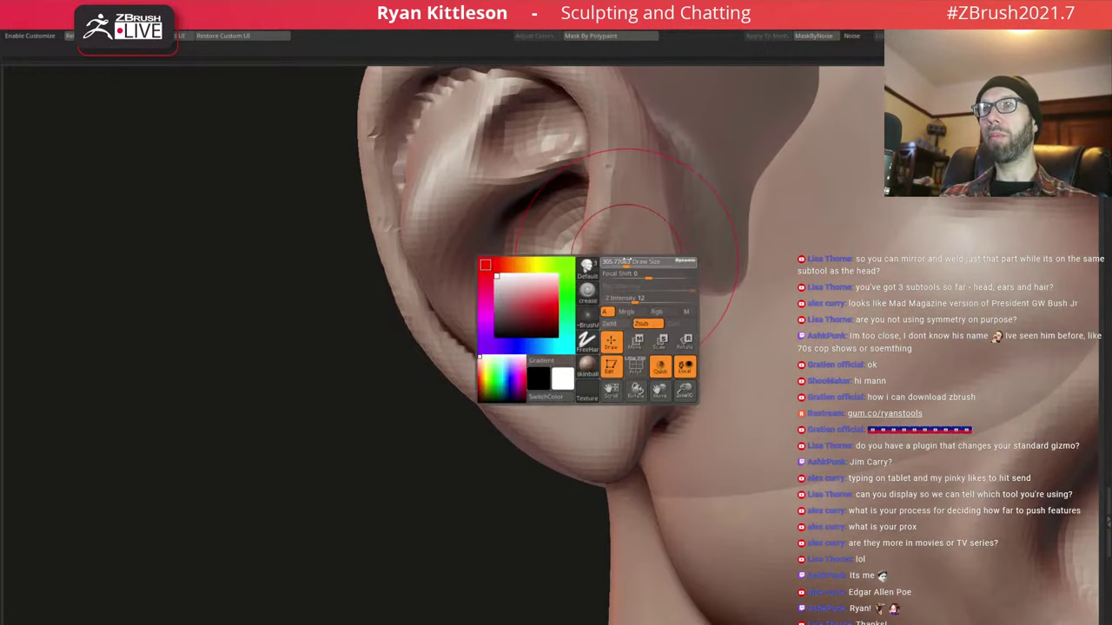
pyautogui.click(582, 311)
pyautogui.moveTo(613, 262); pyautogui.dragTo(635, 233, button='right')
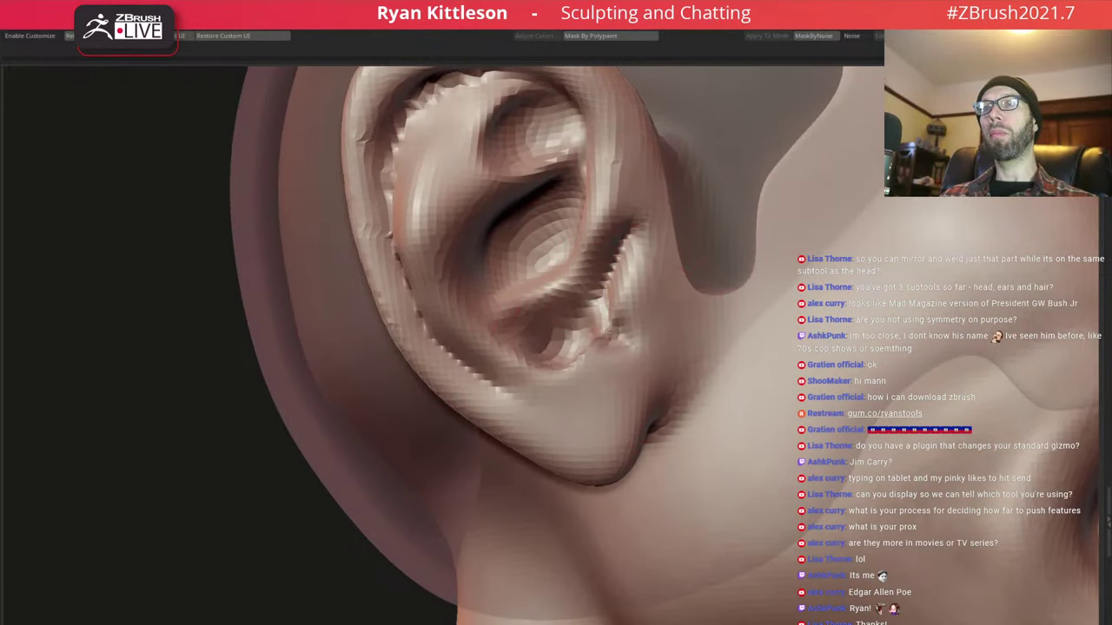
pyautogui.moveTo(606, 334); pyautogui.dragTo(592, 375, button='right')
pyautogui.rightClick(593, 375)
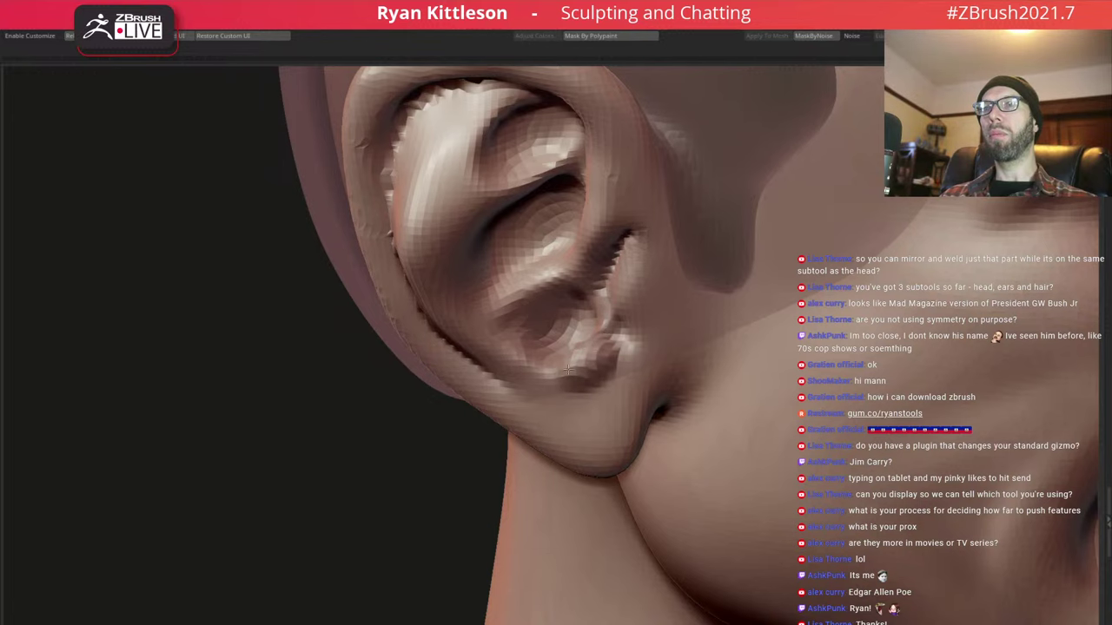
pyautogui.moveTo(530, 377); pyautogui.dragTo(557, 343, button='right')
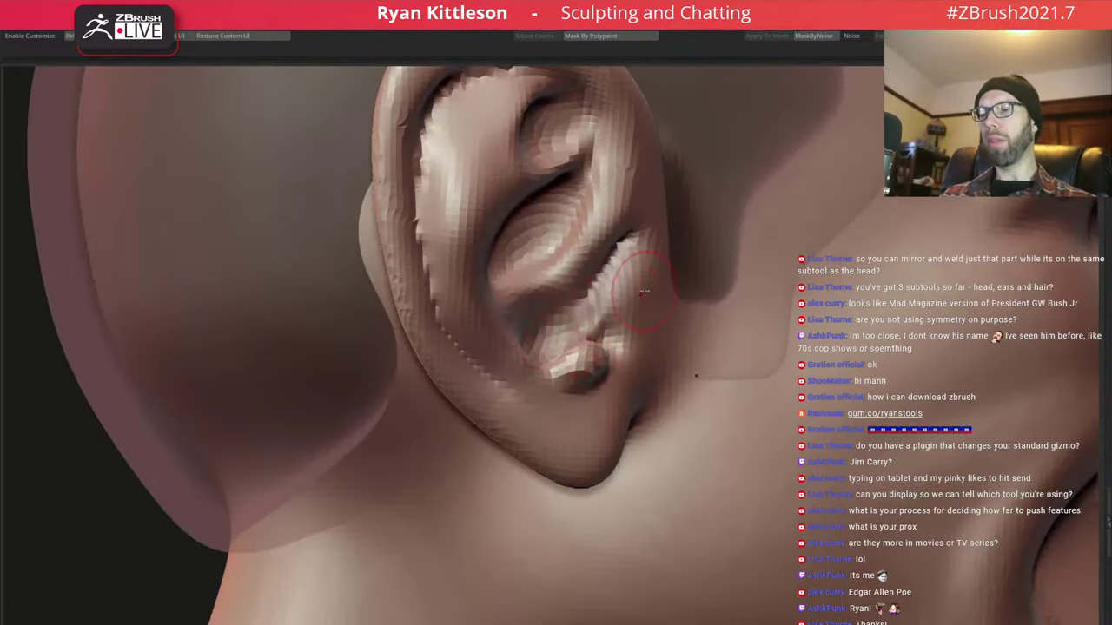
pyautogui.press('f')
pyautogui.keyDown('alt'); pyautogui.moveTo(521, 251); pyautogui.dragTo(598, 249, button='right'); pyautogui.keyUp('alt')
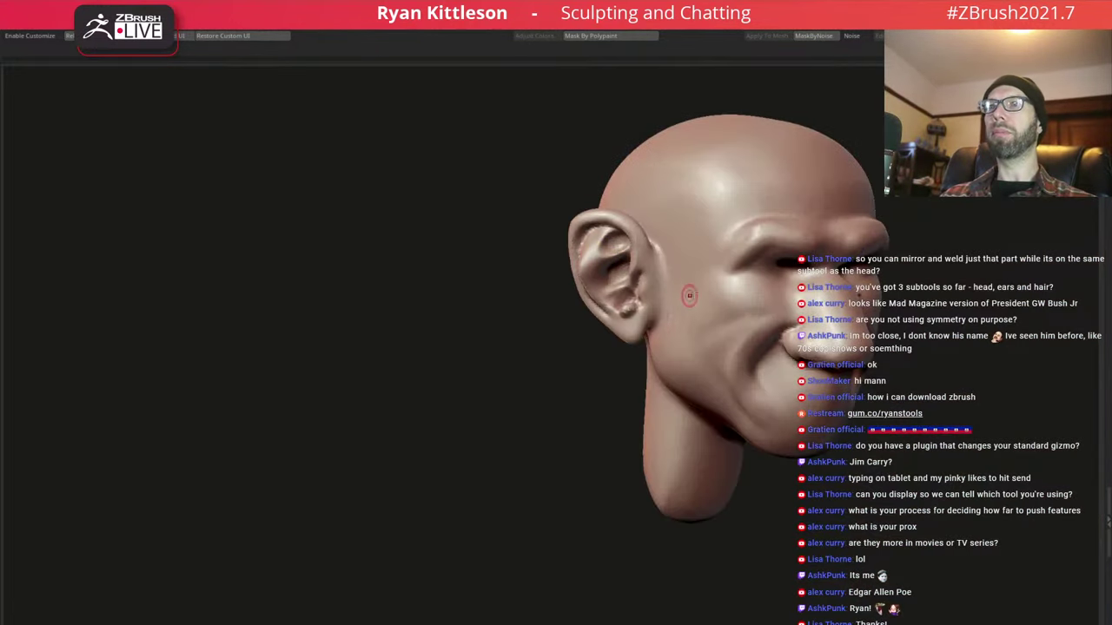
# In side profile, flatten the bulge behind the ear so the skull meets it cleanly
pyautogui.moveTo(689, 296)
pyautogui.mouseDown(button='right')
pyautogui.moveTo(674, 274)
pyautogui.moveTo(666, 292)
pyautogui.moveTo(646, 284)
pyautogui.moveTo(606, 222)
pyautogui.mouseUp(button='right')
pyautogui.rightClick(608, 220)
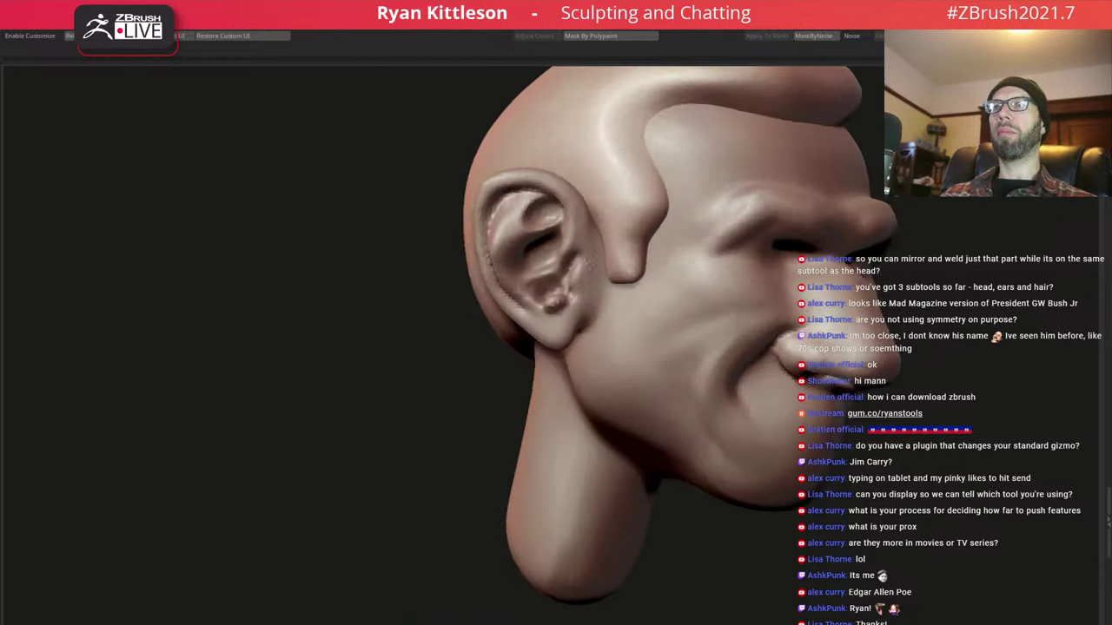
pyautogui.moveTo(666, 292); pyautogui.dragTo(481, 255, button='right')
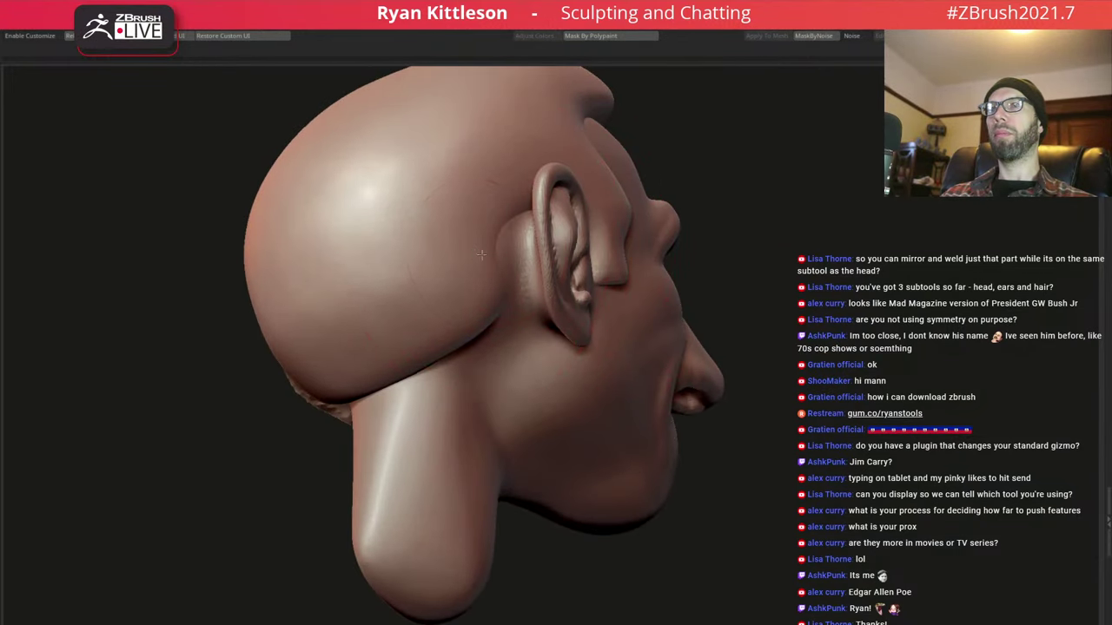
pyautogui.moveTo(482, 254); pyautogui.dragTo(526, 259)
# Rotate the head to a front view and zoom in close on the forehead
pyautogui.moveTo(523, 270); pyautogui.dragTo(647, 334, button='right')
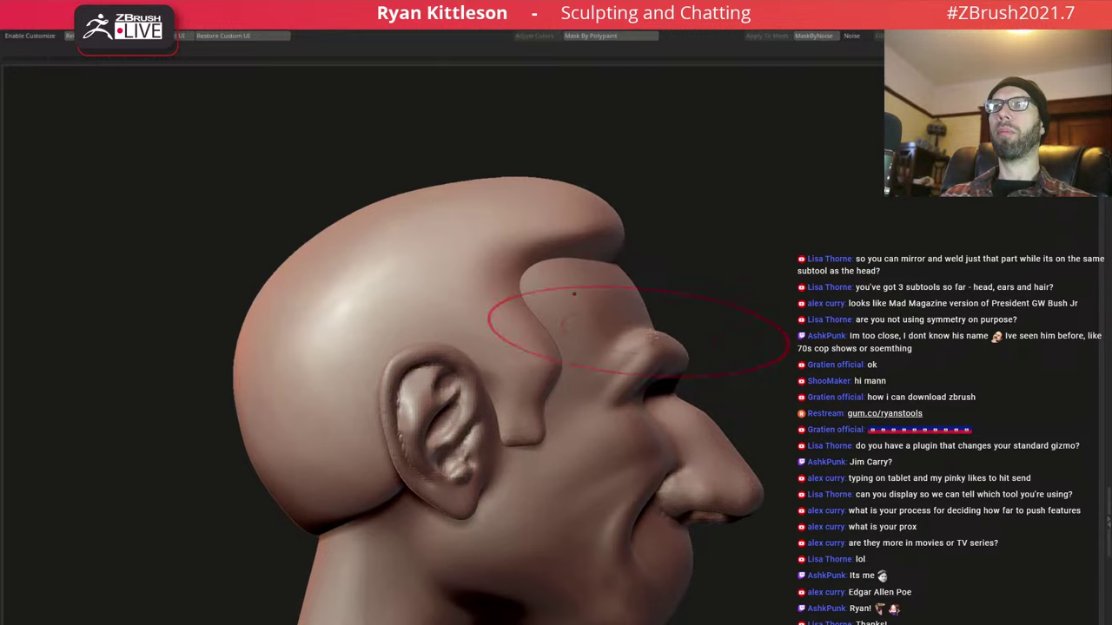
pyautogui.moveTo(573, 294)
pyautogui.mouseDown(button='right')
pyautogui.moveTo(539, 291)
pyautogui.moveTo(569, 348)
pyautogui.moveTo(599, 330)
pyautogui.mouseUp(button='right')
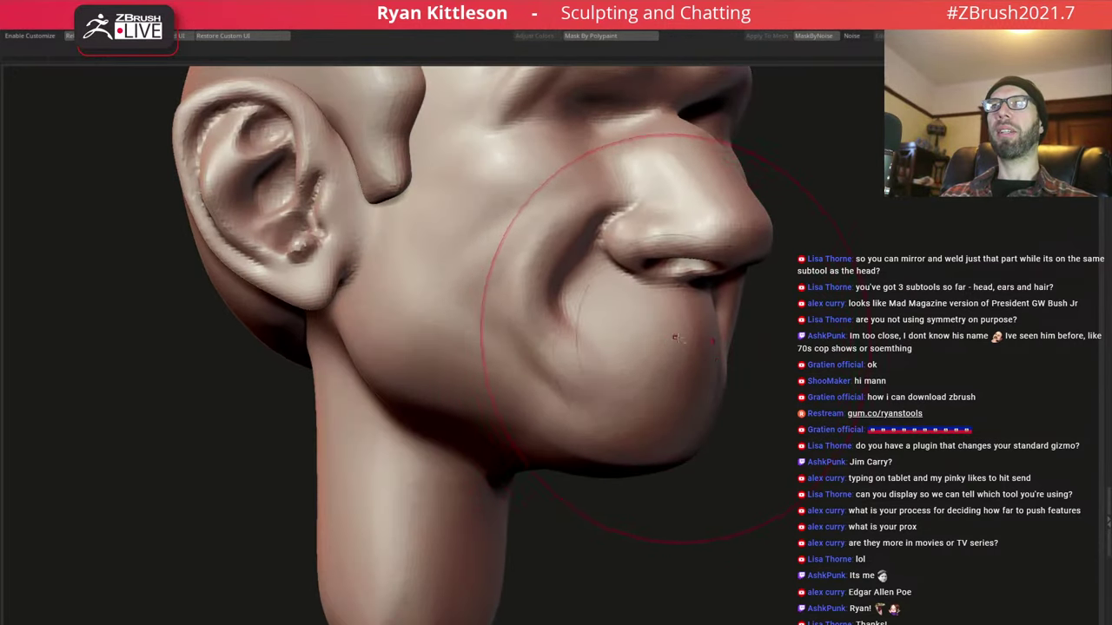
pyautogui.keyDown('ctrl'); pyautogui.moveTo(656, 371); pyautogui.dragTo(516, 246, button='right'); pyautogui.keyUp('ctrl')
pyautogui.moveTo(518, 243); pyautogui.dragTo(603, 243)
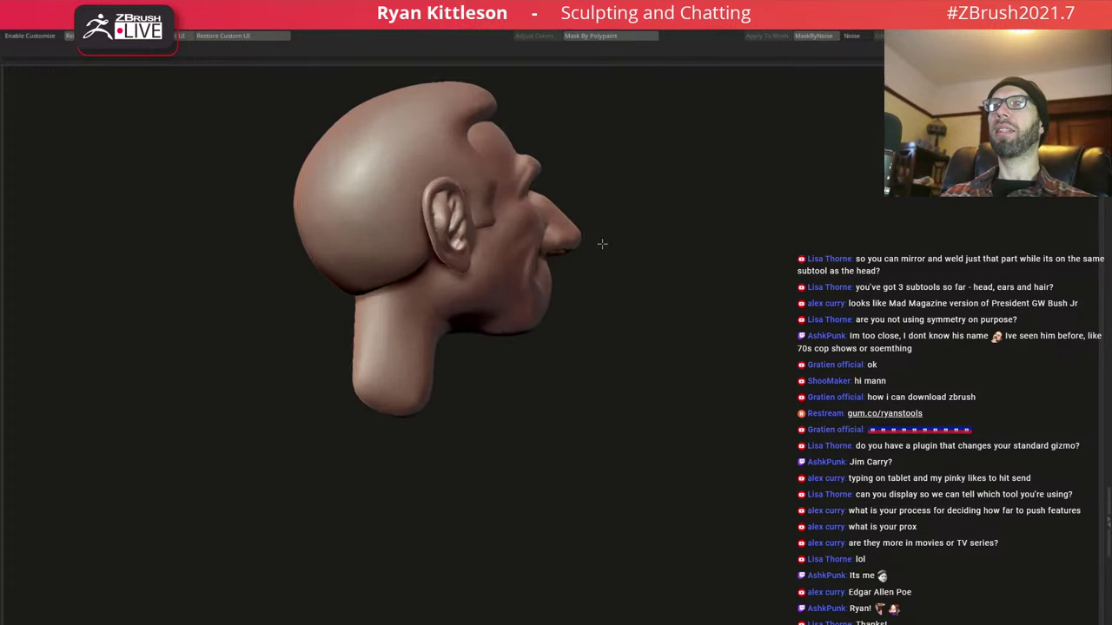
pyautogui.moveTo(486, 287)
pyautogui.keyDown('alt'); pyautogui.mouseDown()
pyautogui.moveTo(538, 261)
pyautogui.moveTo(608, 252)
pyautogui.moveTo(534, 215)
pyautogui.moveTo(487, 217)
pyautogui.moveTo(513, 179)
pyautogui.mouseUp(); pyautogui.keyUp('alt')
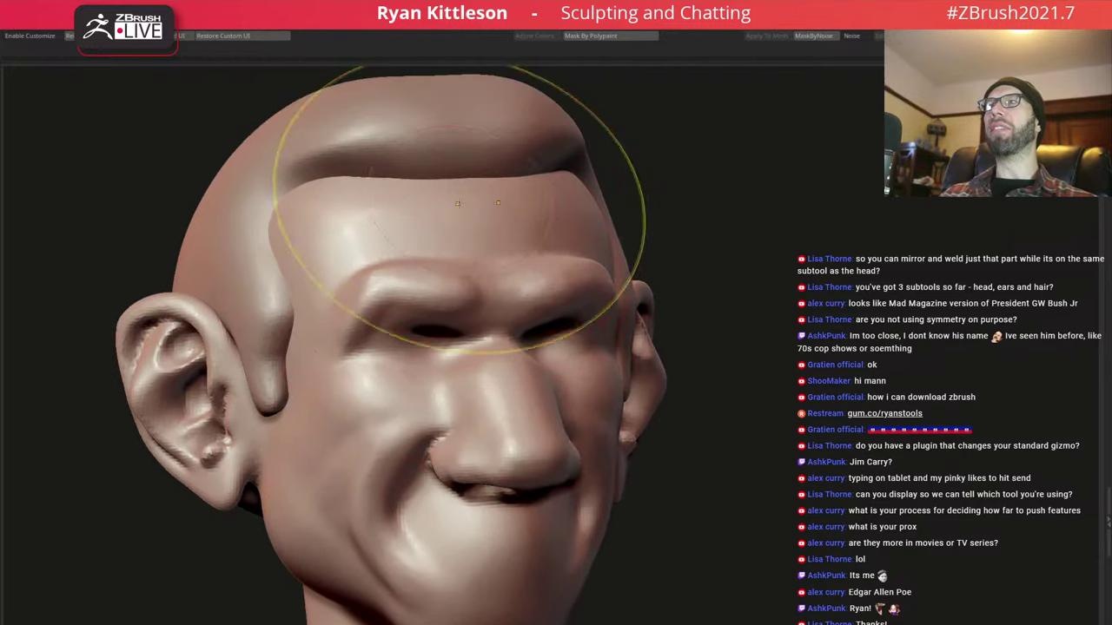
# Orbit to the forehead and turn off the hair SubTool's visibility to reveal the bald dome
pyautogui.press('space')
pyautogui.keyDown('alt'); pyautogui.moveTo(434, 161); pyautogui.dragTo(469, 166); pyautogui.keyUp('alt')
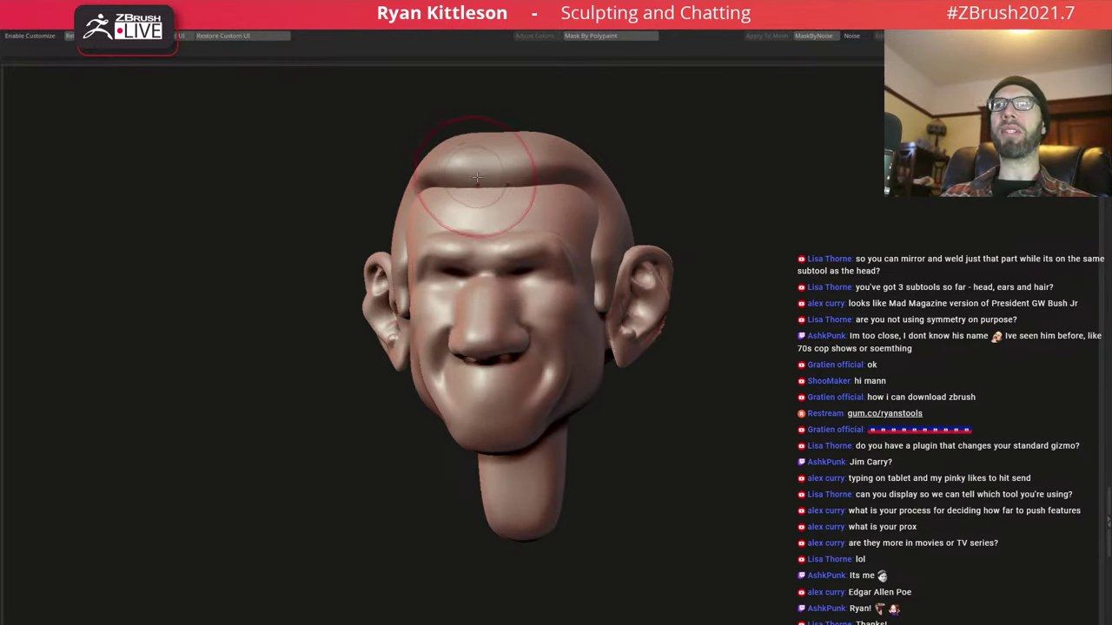
pyautogui.moveTo(477, 177)
pyautogui.mouseDown()
pyautogui.moveTo(471, 186)
pyautogui.moveTo(489, 169)
pyautogui.mouseUp()
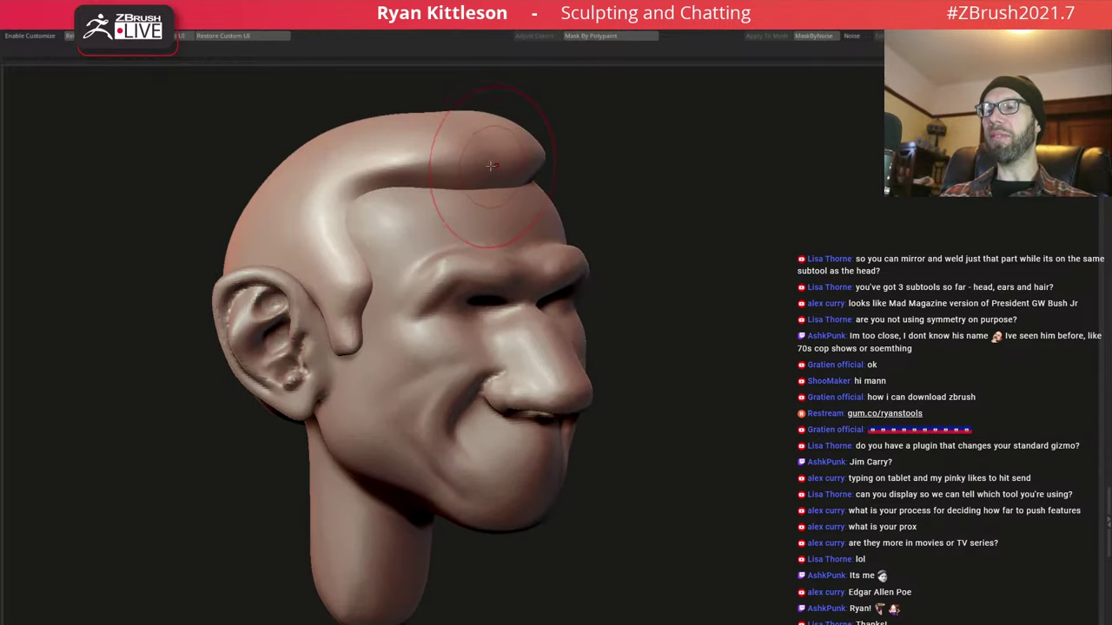
pyautogui.press('space')
pyautogui.moveTo(425, 248)
pyautogui.mouseDown()
pyautogui.moveTo(487, 178)
pyautogui.moveTo(480, 114)
pyautogui.mouseUp()
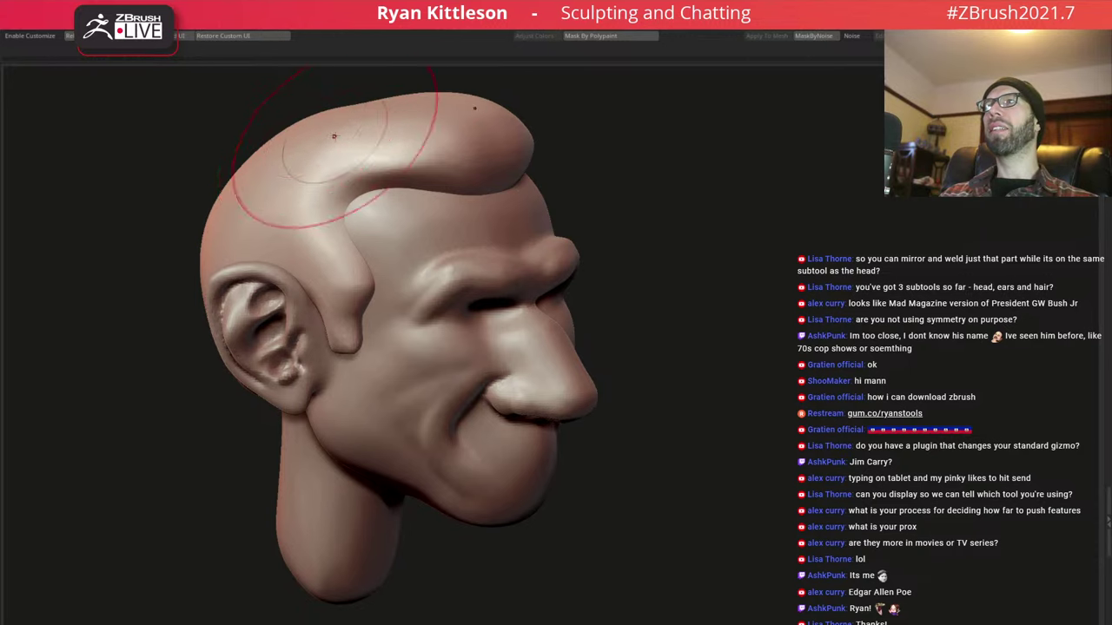
pyautogui.moveTo(298, 99); pyautogui.dragTo(485, 195)
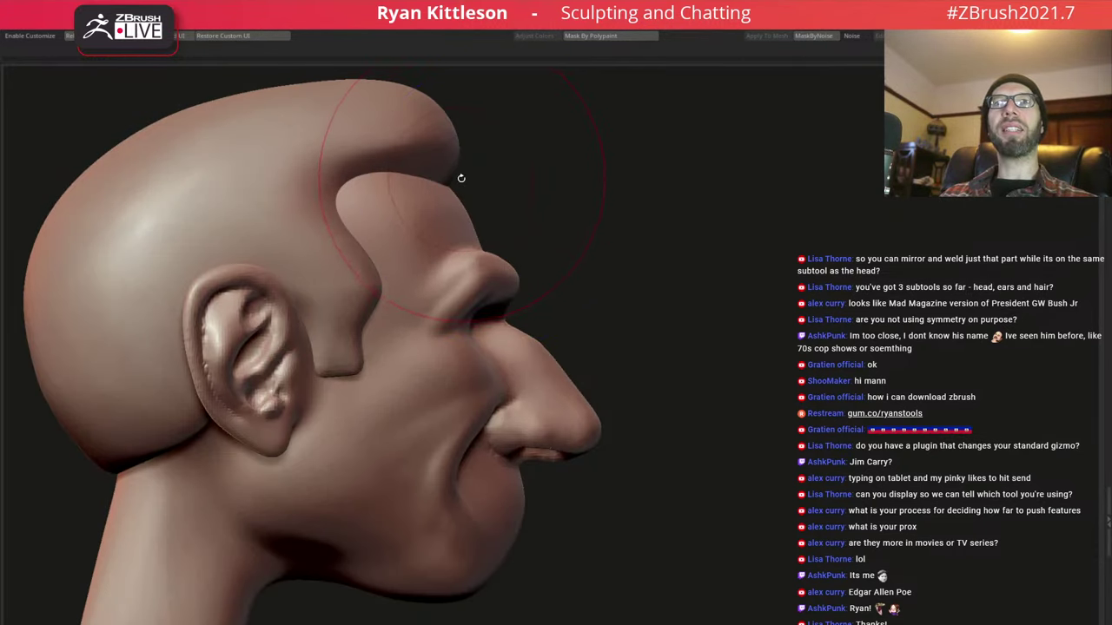
pyautogui.keyDown('ctrl'); pyautogui.keyDown('shift'); pyautogui.click(455, 169); pyautogui.keyUp('shift'); pyautogui.keyUp('ctrl')
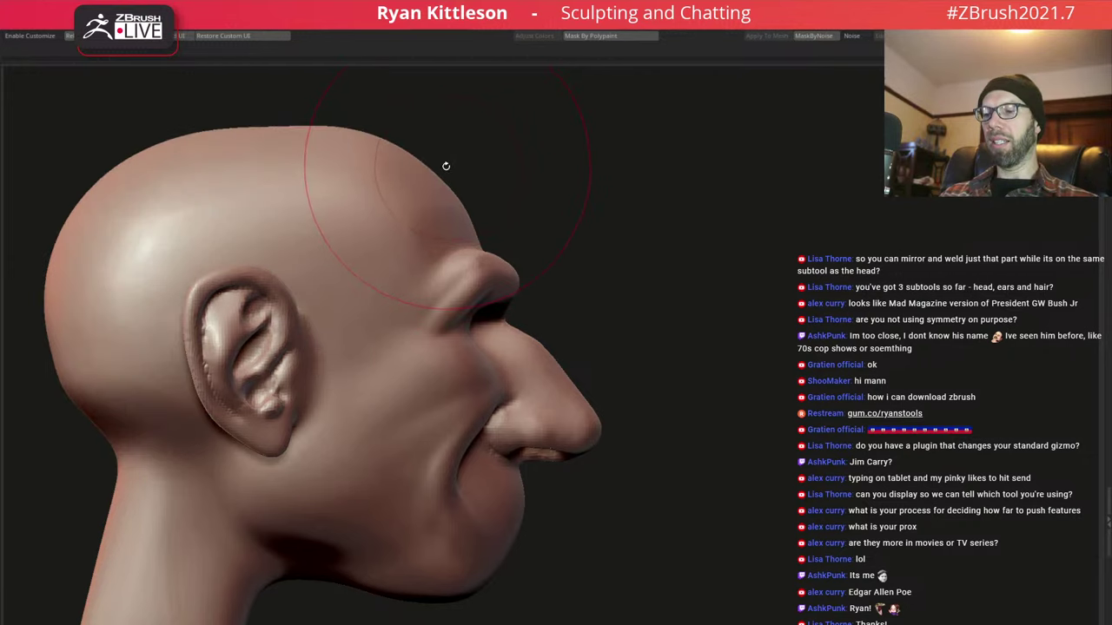
# Turn the hair SubTool back on and Shift-smooth the brow just above the nose
pyautogui.press('space')
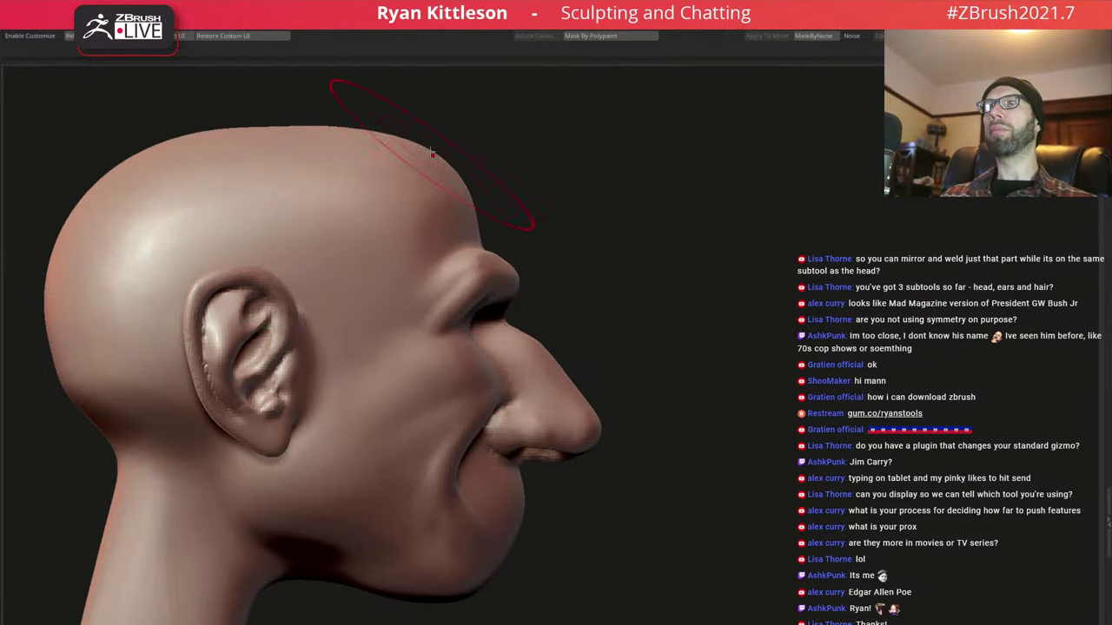
pyautogui.keyDown('ctrl'); pyautogui.keyDown('shift'); pyautogui.click(431, 153); pyautogui.keyUp('shift'); pyautogui.keyUp('ctrl')
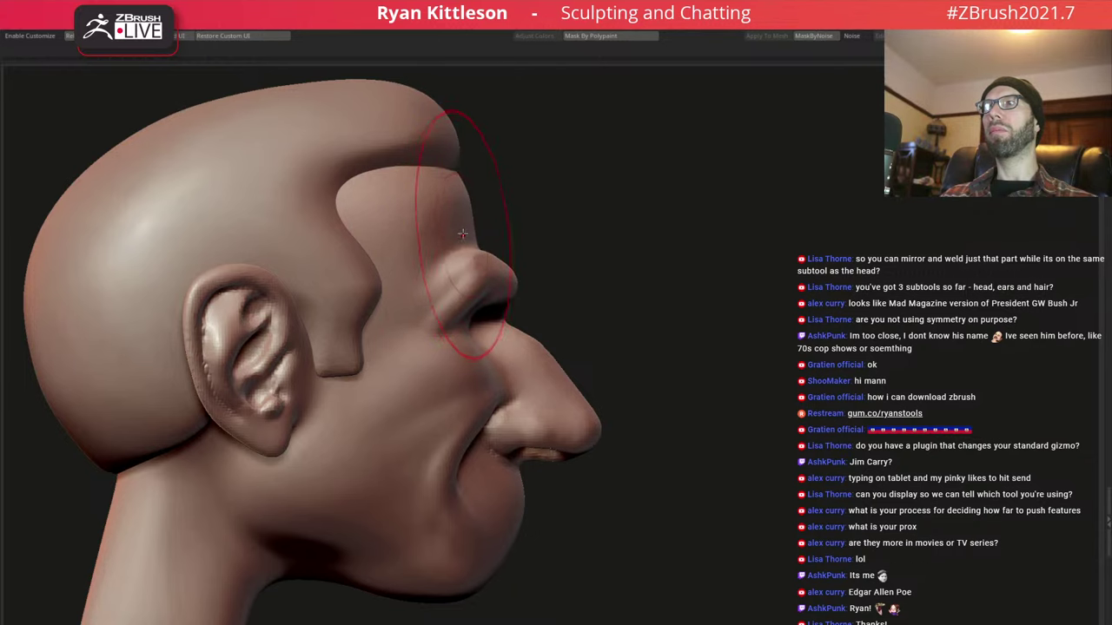
pyautogui.keyDown('shift'); pyautogui.moveTo(447, 239); pyautogui.dragTo(448, 238); pyautogui.keyUp('shift')
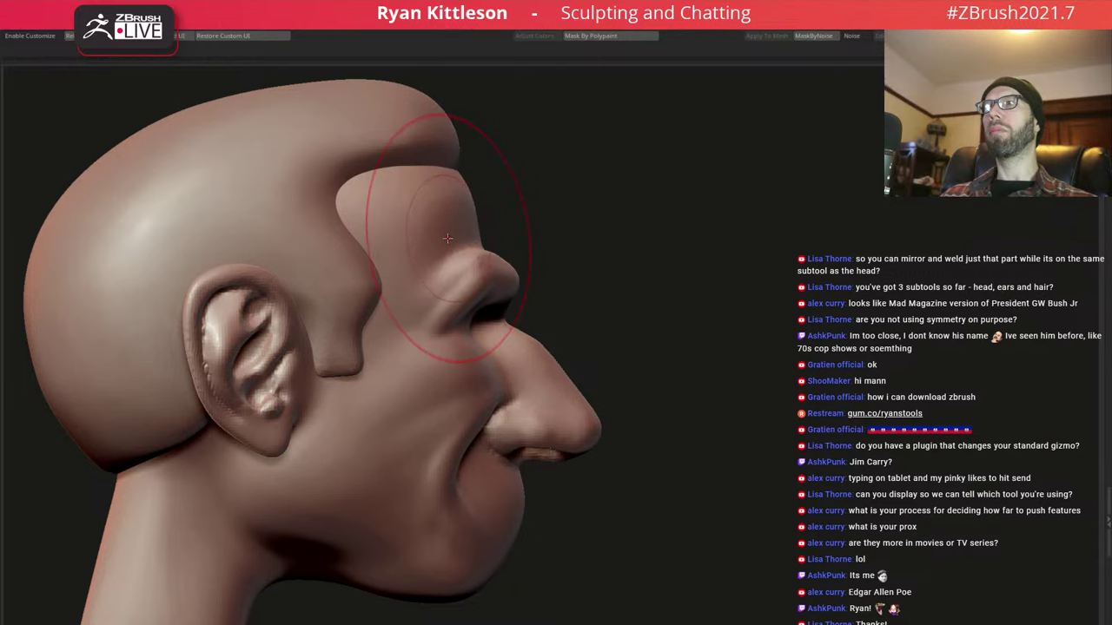
pyautogui.press('space')
pyautogui.moveTo(447, 237); pyautogui.dragTo(445, 230, button='right')
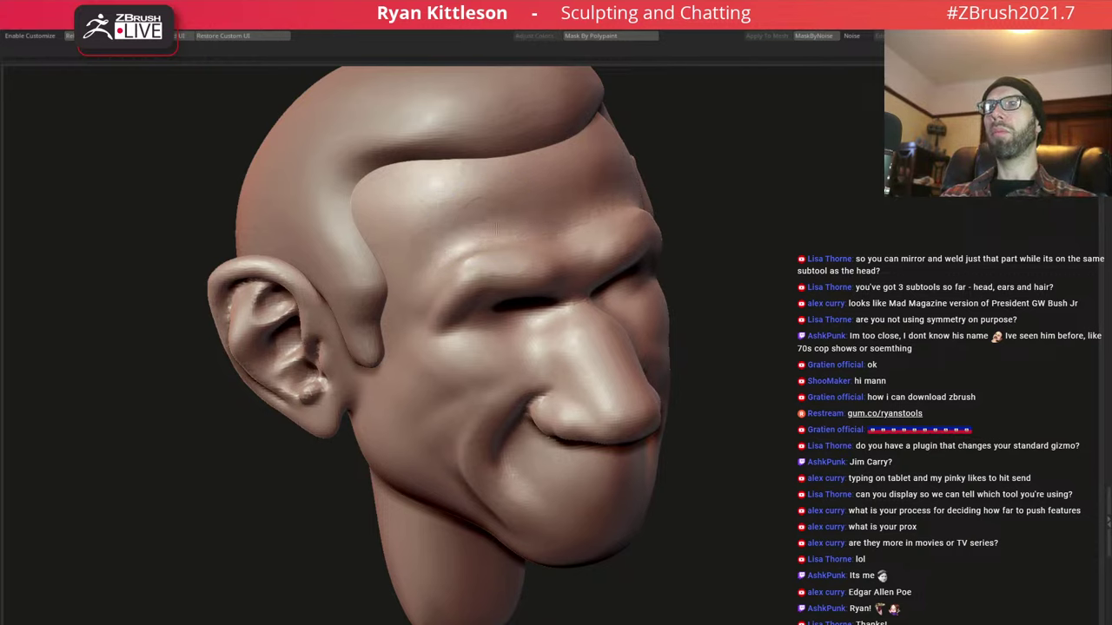
pyautogui.press('space')
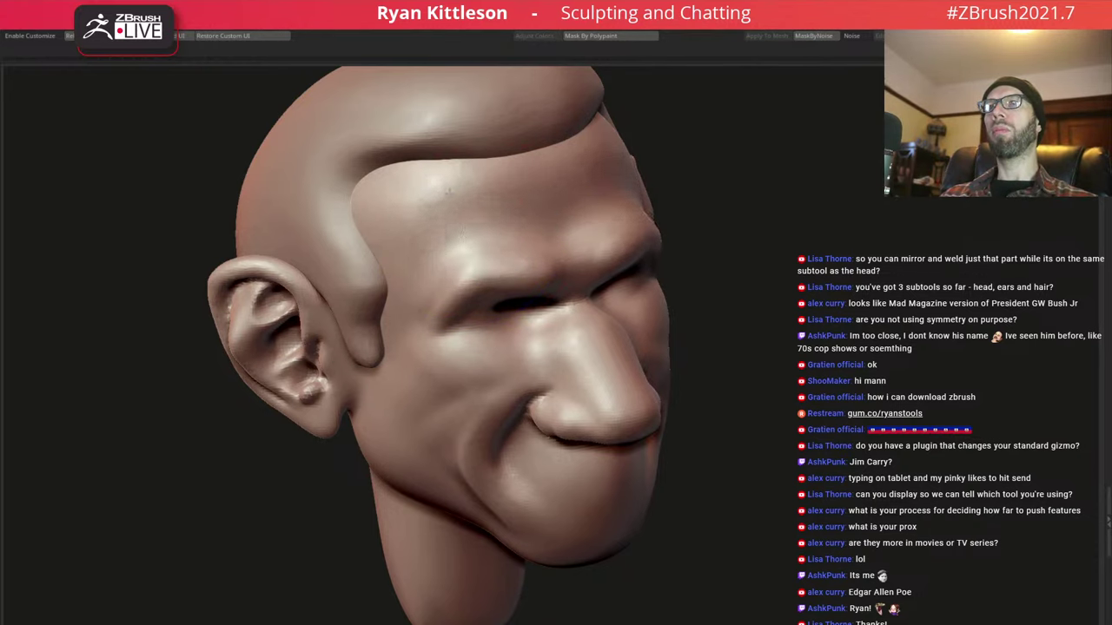
pyautogui.moveTo(522, 206)
pyautogui.mouseDown(button='right')
pyautogui.moveTo(536, 191)
pyautogui.moveTo(422, 186)
pyautogui.moveTo(448, 272)
pyautogui.moveTo(504, 236)
pyautogui.moveTo(535, 245)
pyautogui.mouseUp(button='right')
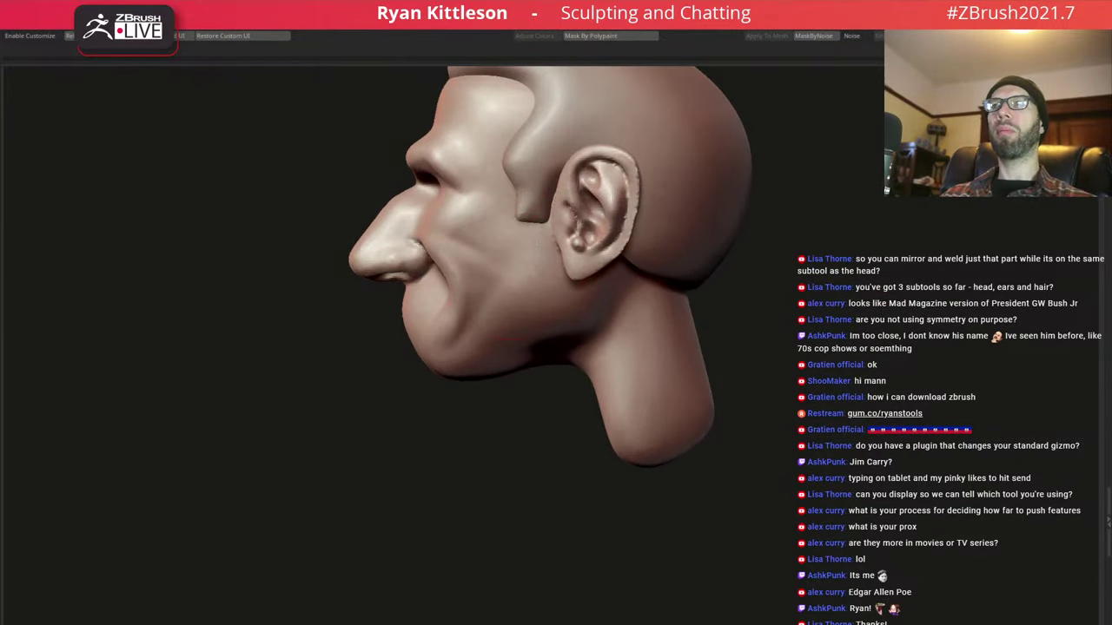
# Pull the chin forward into a sharper point with the Move brush and smooth the jawline beneath
pyautogui.moveTo(439, 333)
pyautogui.keyDown('alt'); pyautogui.mouseDown(button='right')
pyautogui.moveTo(452, 223)
pyautogui.moveTo(449, 246)
pyautogui.mouseUp(button='right'); pyautogui.keyUp('alt')
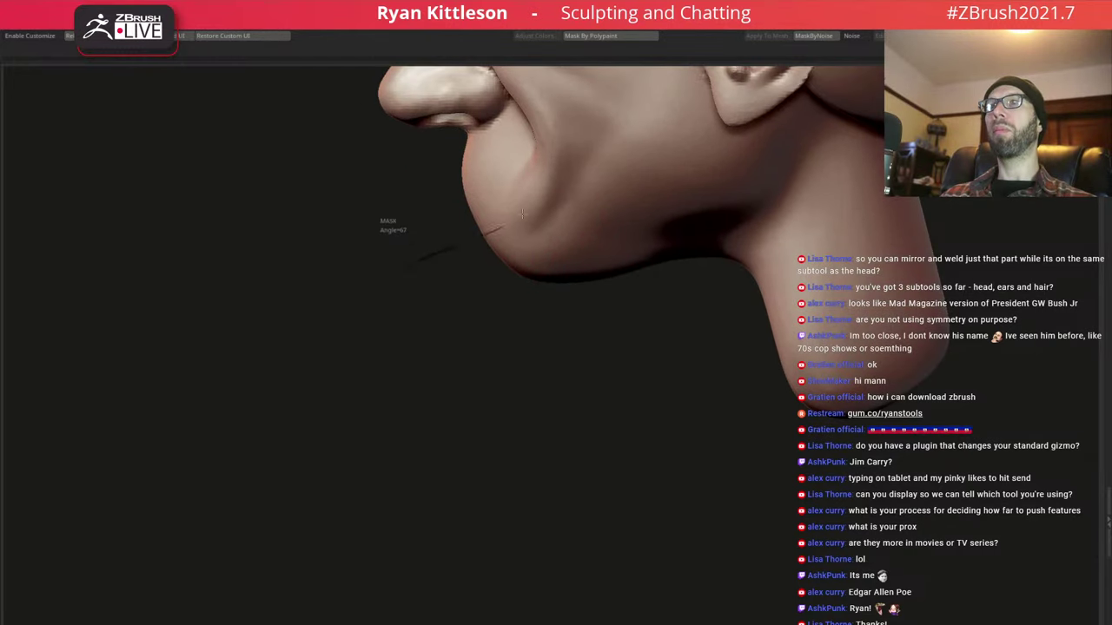
pyautogui.keyDown('ctrl'); pyautogui.moveTo(522, 213); pyautogui.dragTo(131, 127); pyautogui.keyUp('ctrl')
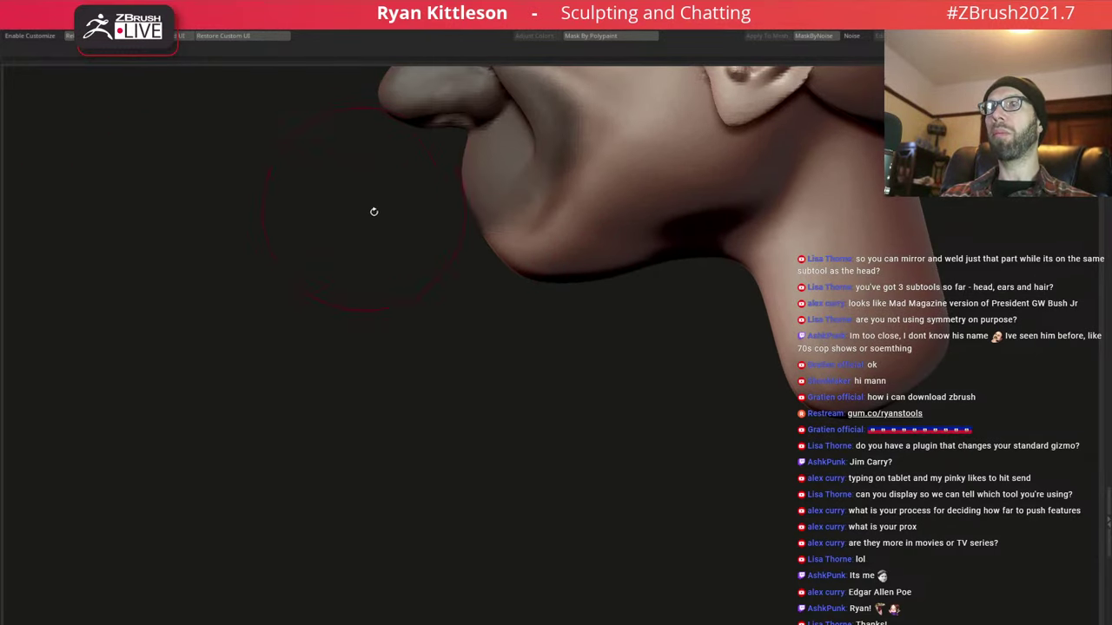
pyautogui.press('space')
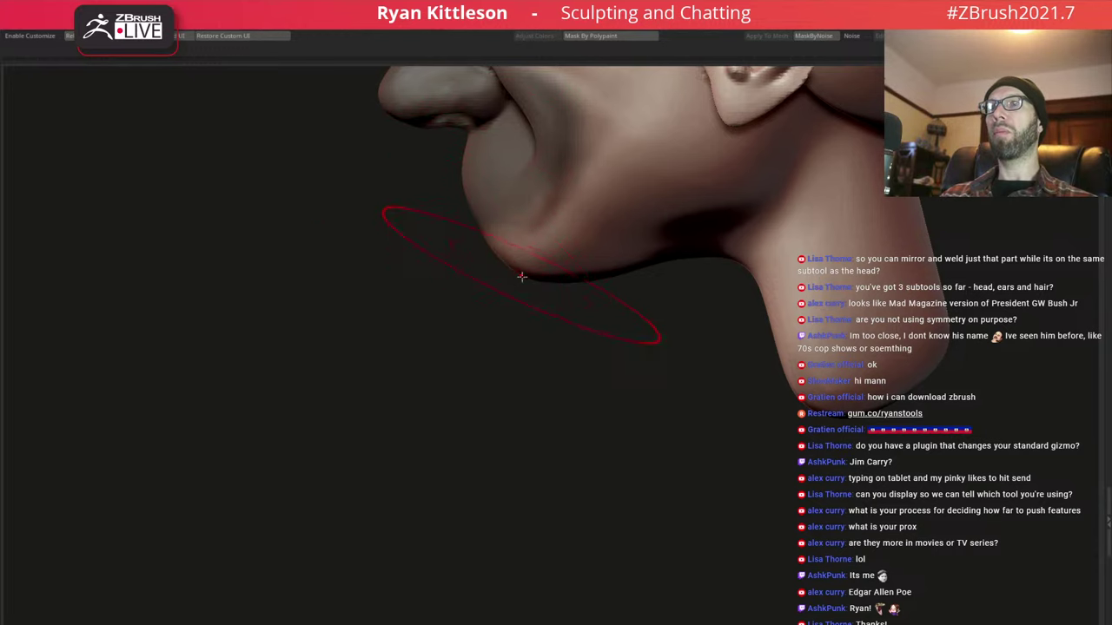
pyautogui.press('space')
pyautogui.moveTo(521, 276)
pyautogui.mouseDown()
pyautogui.moveTo(459, 290)
pyautogui.moveTo(496, 307)
pyautogui.mouseUp()
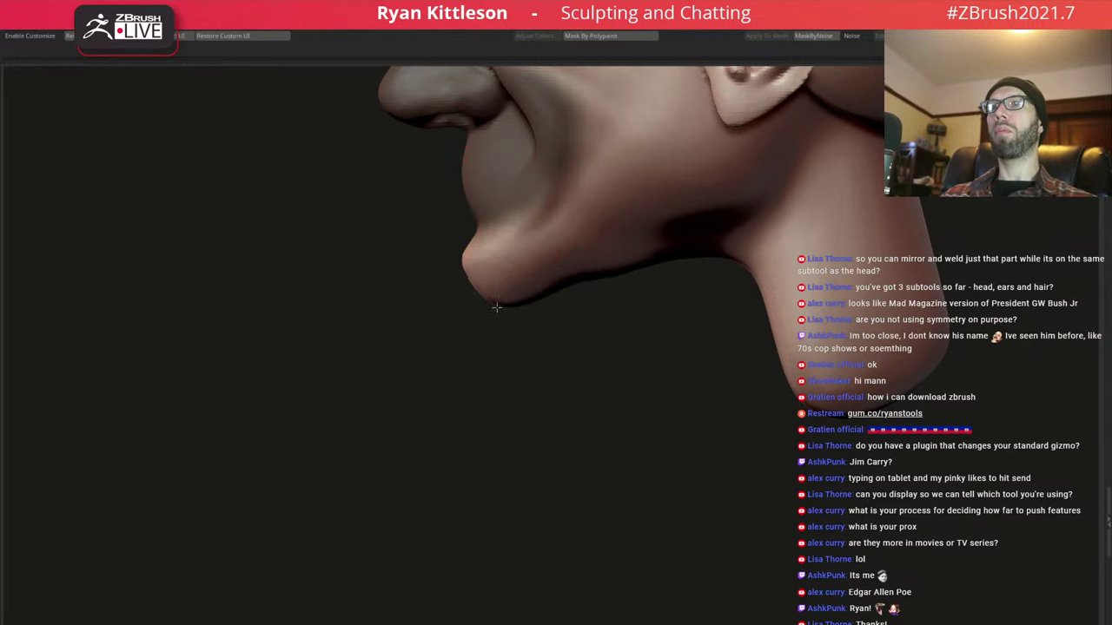
pyautogui.moveTo(567, 282); pyautogui.dragTo(574, 294)
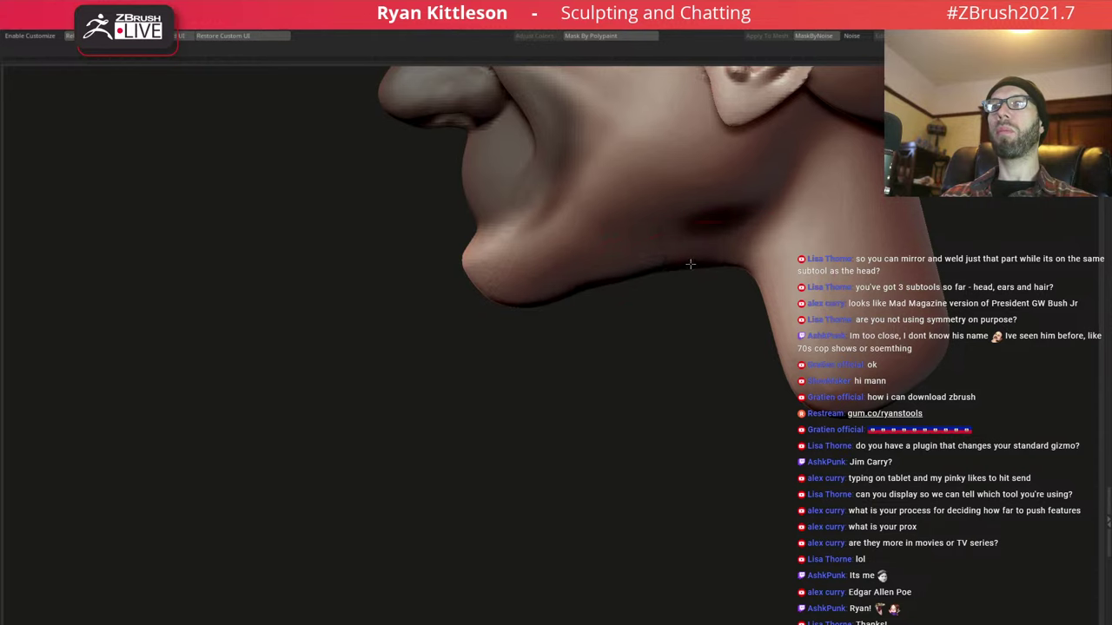
# Review the chin and neck from the front and in profile
pyautogui.moveTo(750, 322)
pyautogui.mouseDown()
pyautogui.moveTo(700, 227)
pyautogui.moveTo(625, 274)
pyautogui.moveTo(660, 242)
pyautogui.moveTo(654, 274)
pyautogui.mouseUp()
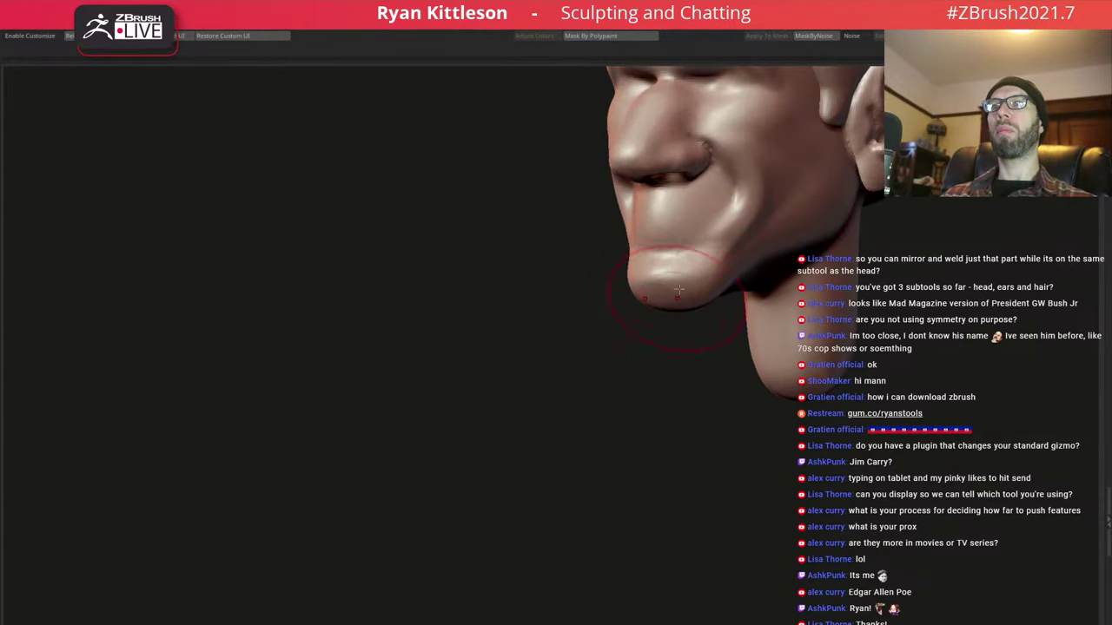
pyautogui.moveTo(678, 291)
pyautogui.mouseDown()
pyautogui.moveTo(689, 241)
pyautogui.moveTo(631, 248)
pyautogui.mouseUp()
pyautogui.moveTo(718, 297)
pyautogui.mouseDown()
pyautogui.moveTo(651, 292)
pyautogui.moveTo(647, 263)
pyautogui.mouseUp()
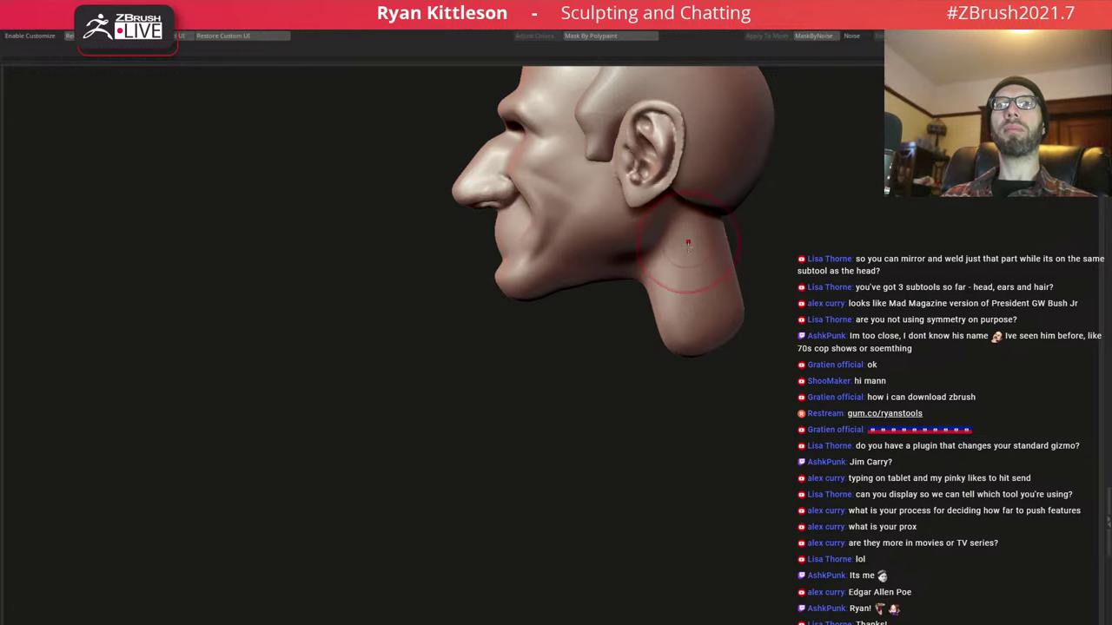
pyautogui.moveTo(619, 247)
pyautogui.mouseDown()
pyautogui.moveTo(558, 273)
pyautogui.moveTo(533, 235)
pyautogui.moveTo(505, 248)
pyautogui.moveTo(417, 228)
pyautogui.moveTo(496, 235)
pyautogui.mouseUp()
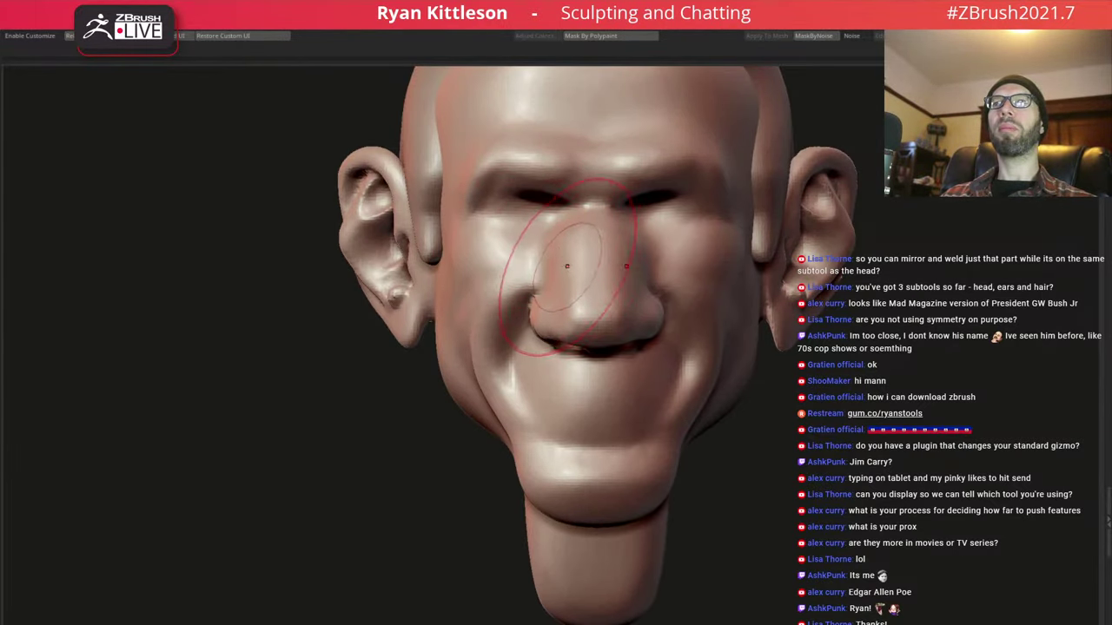
# Adjust the Move brush and reshape the nose around both nostrils, checking it from the side
pyautogui.moveTo(564, 236); pyautogui.dragTo(577, 248)
pyautogui.rightClick(575, 250)
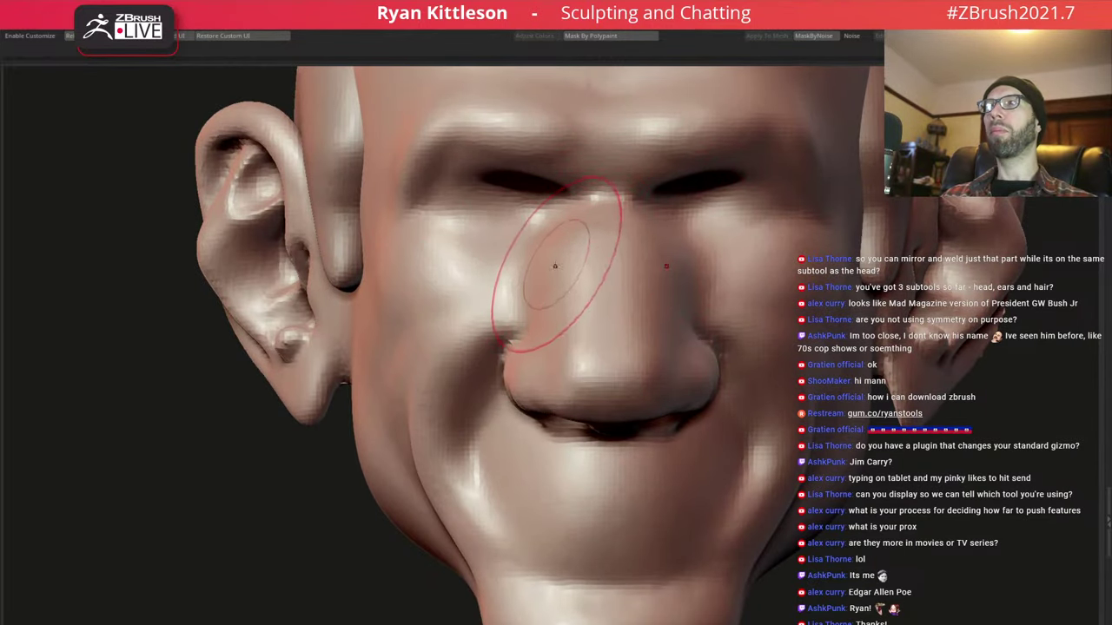
pyautogui.rightClick(555, 266)
pyautogui.rightClick(553, 264)
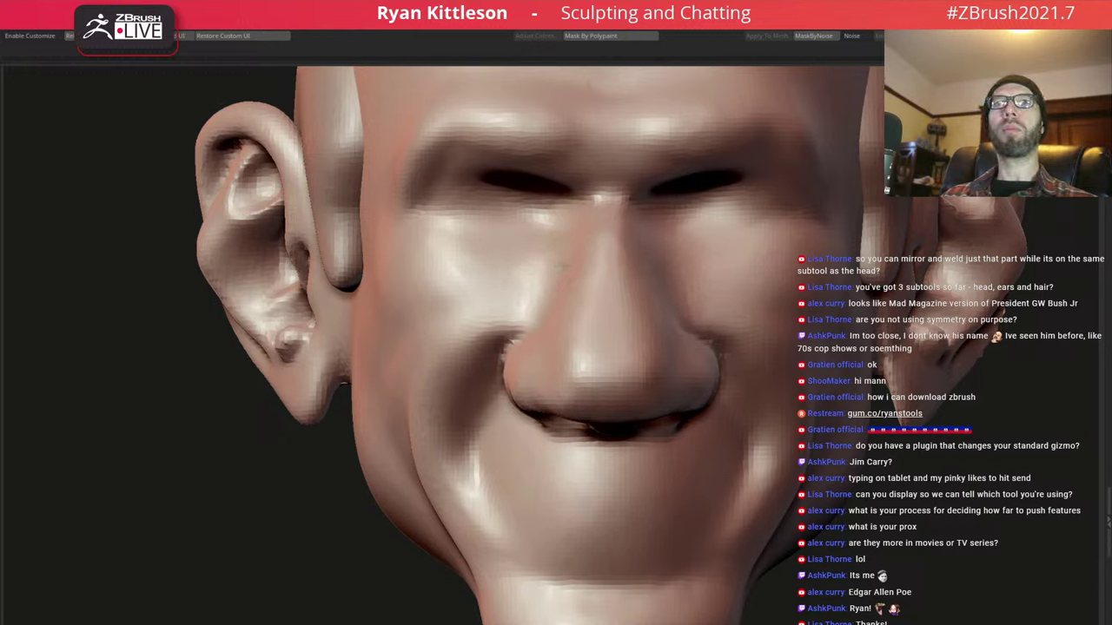
pyautogui.moveTo(509, 362); pyautogui.dragTo(499, 381)
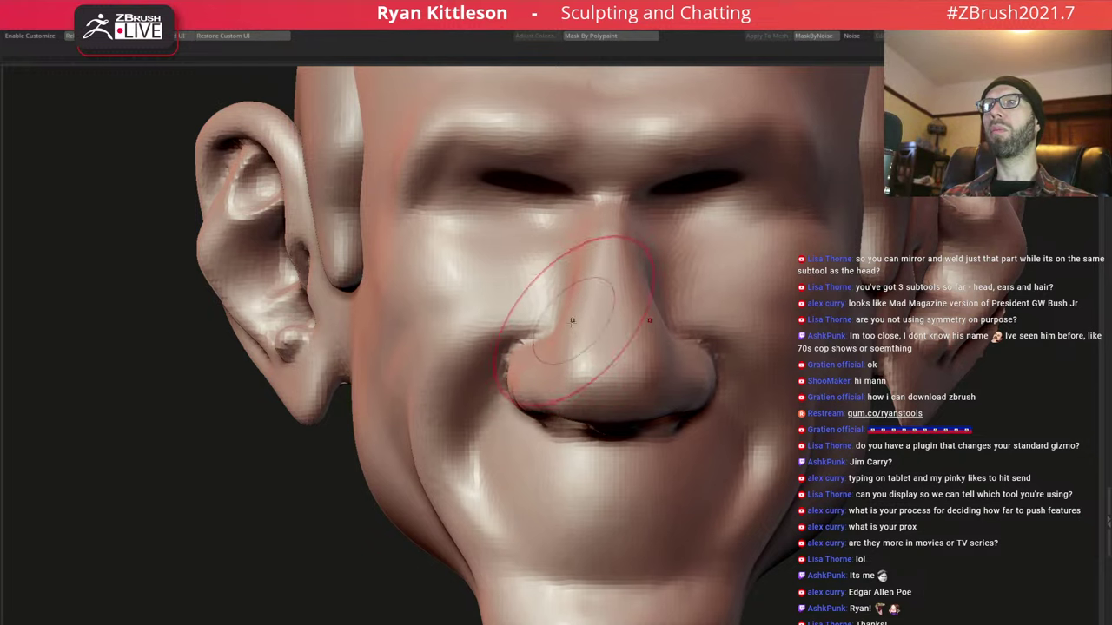
pyautogui.moveTo(571, 321); pyautogui.dragTo(525, 334, button='right')
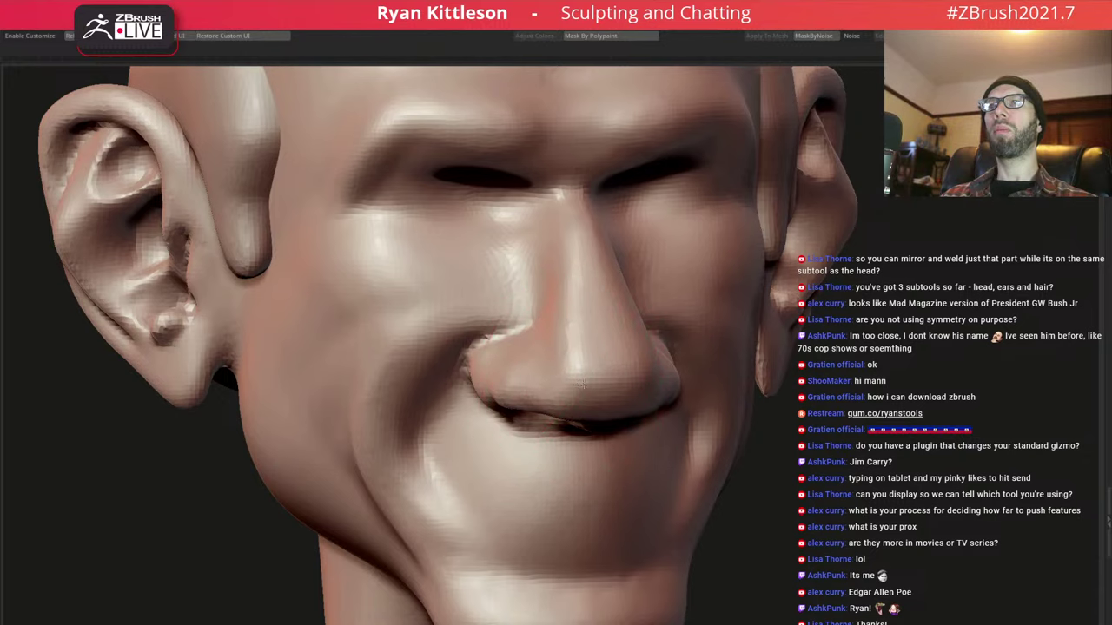
pyautogui.moveTo(583, 378); pyautogui.dragTo(575, 378, button='right')
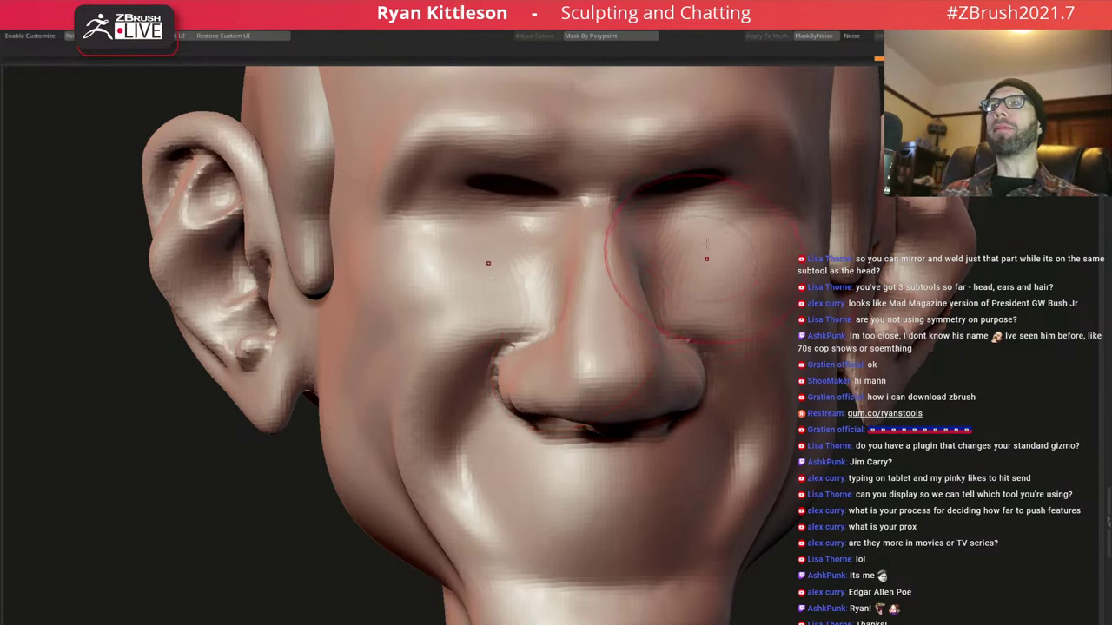
# Carve a Dam Standard crease along both upper eyelids, deepening it over the right eye
pyautogui.moveTo(633, 174)
pyautogui.mouseDown(button='right')
pyautogui.moveTo(661, 216)
pyautogui.moveTo(675, 154)
pyautogui.moveTo(715, 236)
pyautogui.moveTo(700, 223)
pyautogui.moveTo(738, 229)
pyautogui.moveTo(720, 223)
pyautogui.mouseUp(button='right')
pyautogui.press('space')
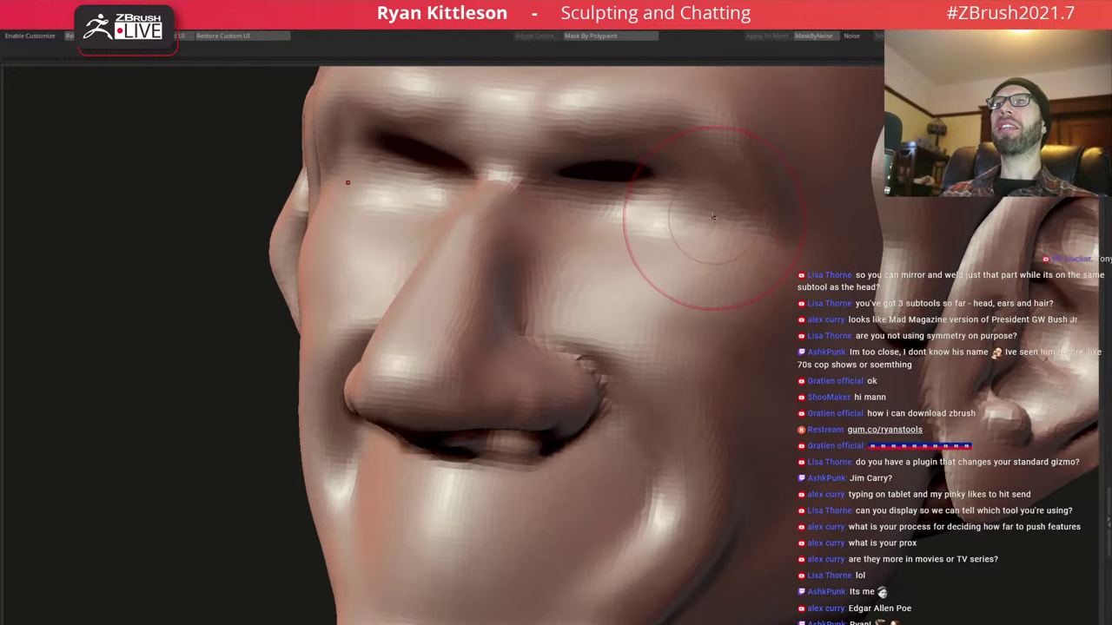
pyautogui.moveTo(747, 232); pyautogui.dragTo(602, 197)
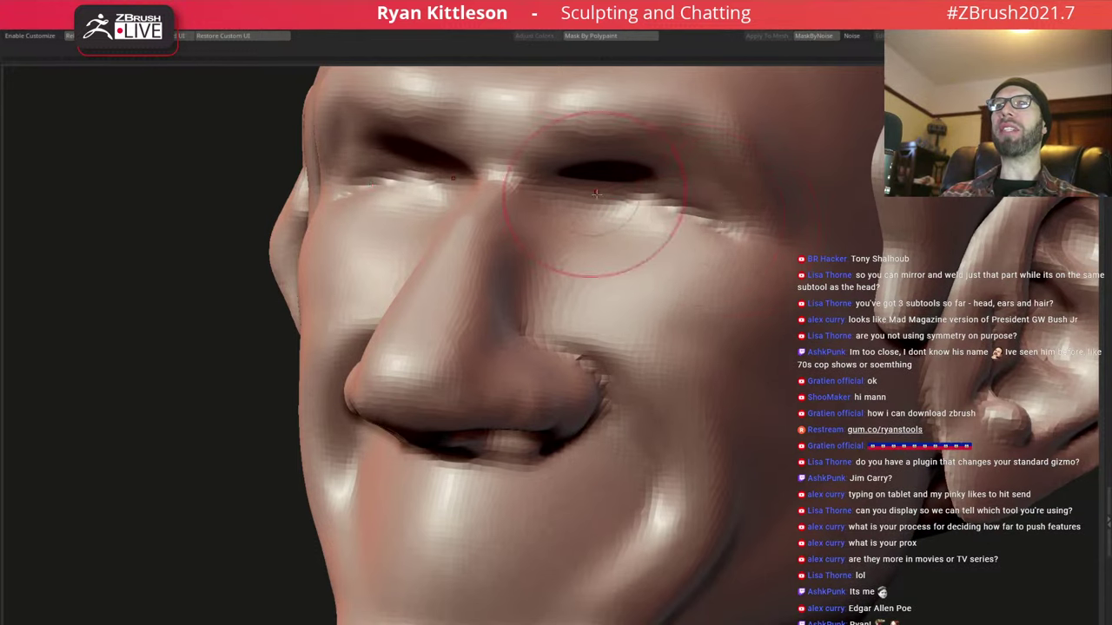
pyautogui.moveTo(658, 228); pyautogui.dragTo(721, 235, button='right')
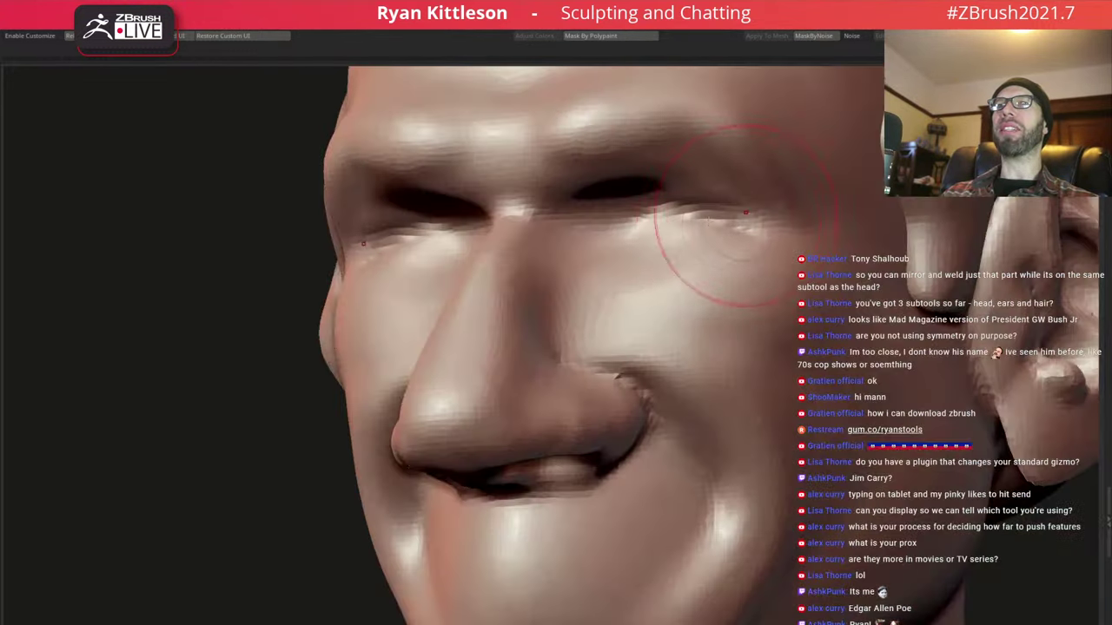
pyautogui.moveTo(608, 236)
pyautogui.mouseDown()
pyautogui.moveTo(712, 248)
pyautogui.moveTo(786, 237)
pyautogui.moveTo(709, 222)
pyautogui.moveTo(695, 235)
pyautogui.moveTo(660, 204)
pyautogui.mouseUp()
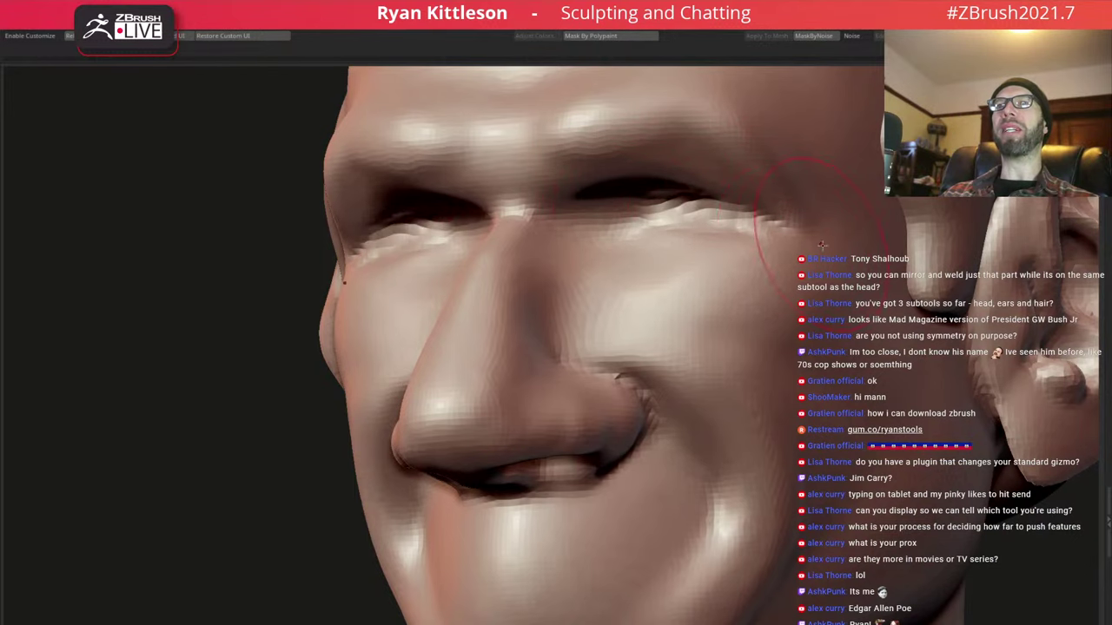
pyautogui.moveTo(660, 203)
pyautogui.mouseDown(button='right')
pyautogui.moveTo(751, 228)
pyautogui.moveTo(640, 193)
pyautogui.moveTo(658, 196)
pyautogui.mouseUp(button='right')
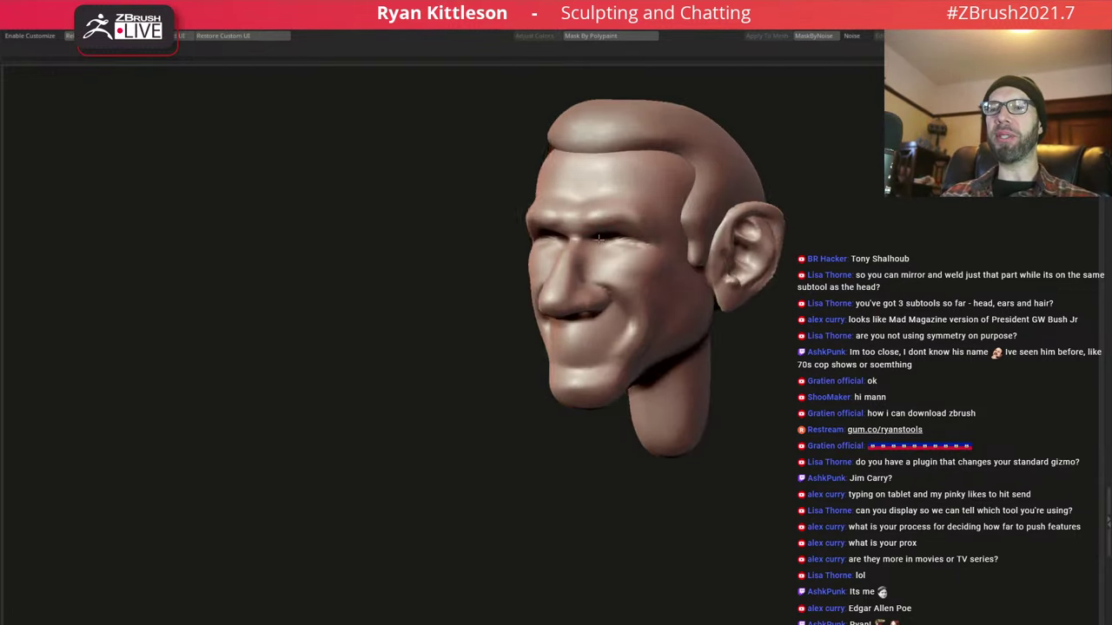
pyautogui.moveTo(662, 250)
pyautogui.mouseDown()
pyautogui.moveTo(642, 276)
pyautogui.moveTo(597, 274)
pyautogui.moveTo(660, 253)
pyautogui.mouseUp()
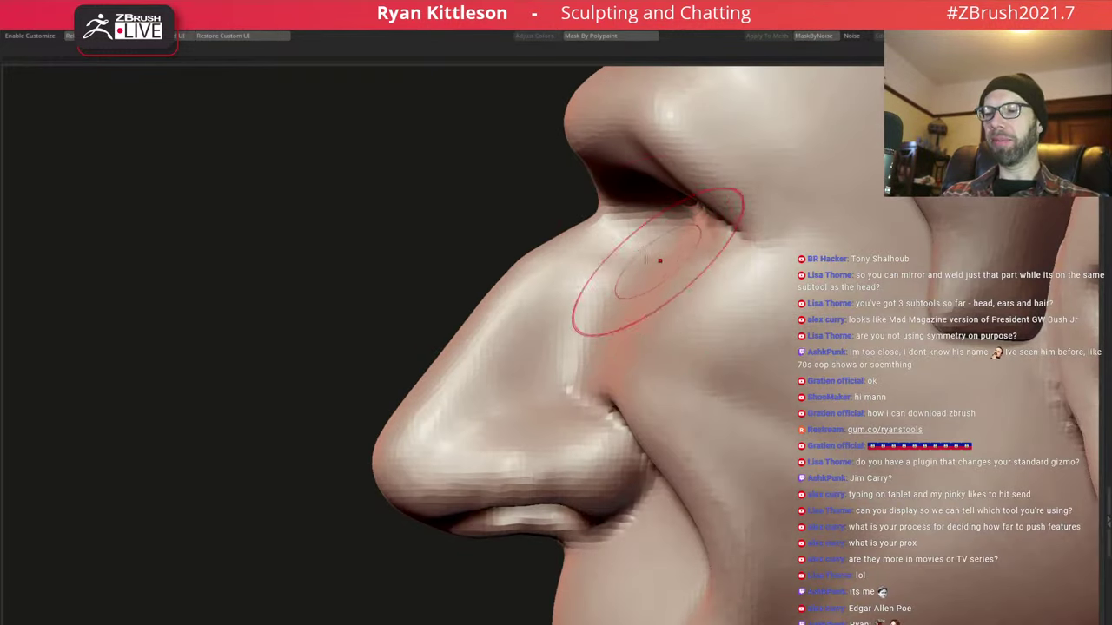
pyautogui.press('space')
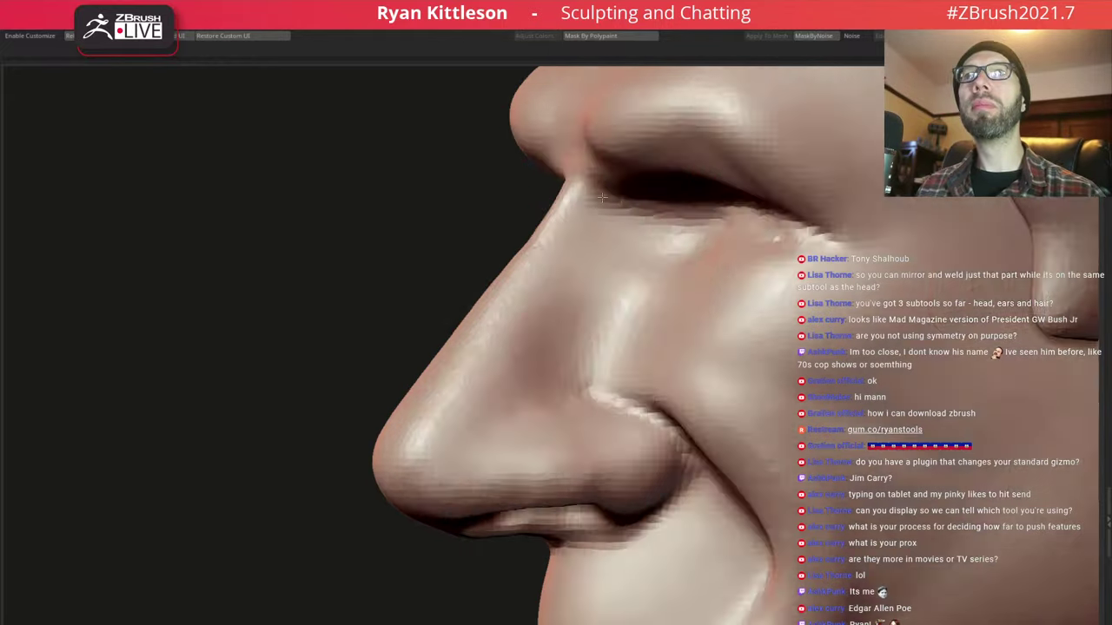
pyautogui.moveTo(589, 206); pyautogui.dragTo(610, 225)
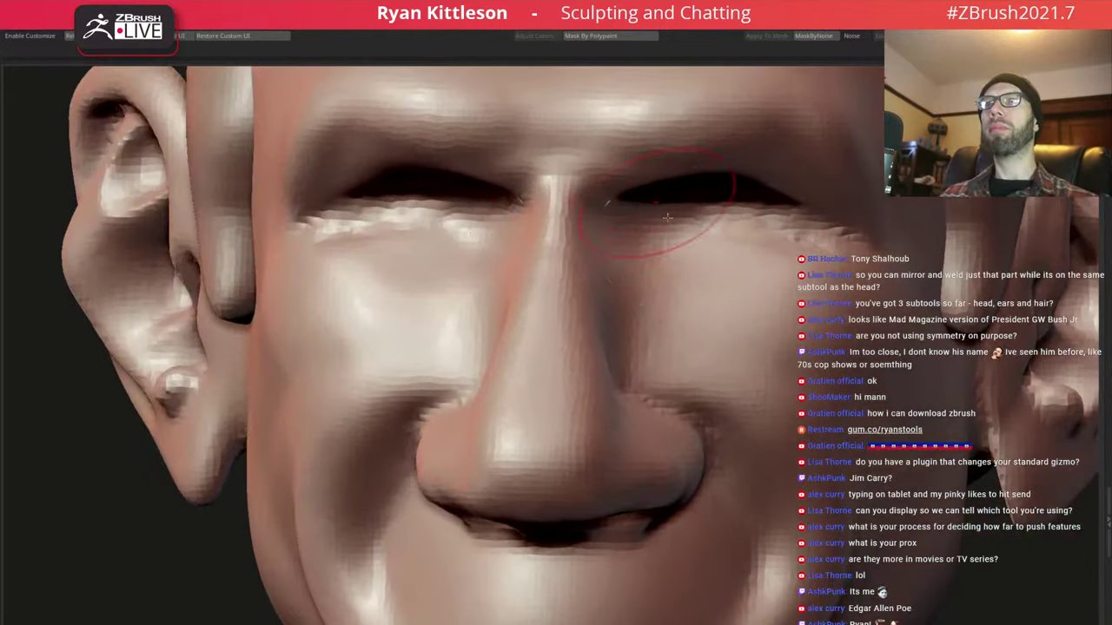
pyautogui.scroll(-3, 610, 225)
pyautogui.scroll(-3, 613, 221)
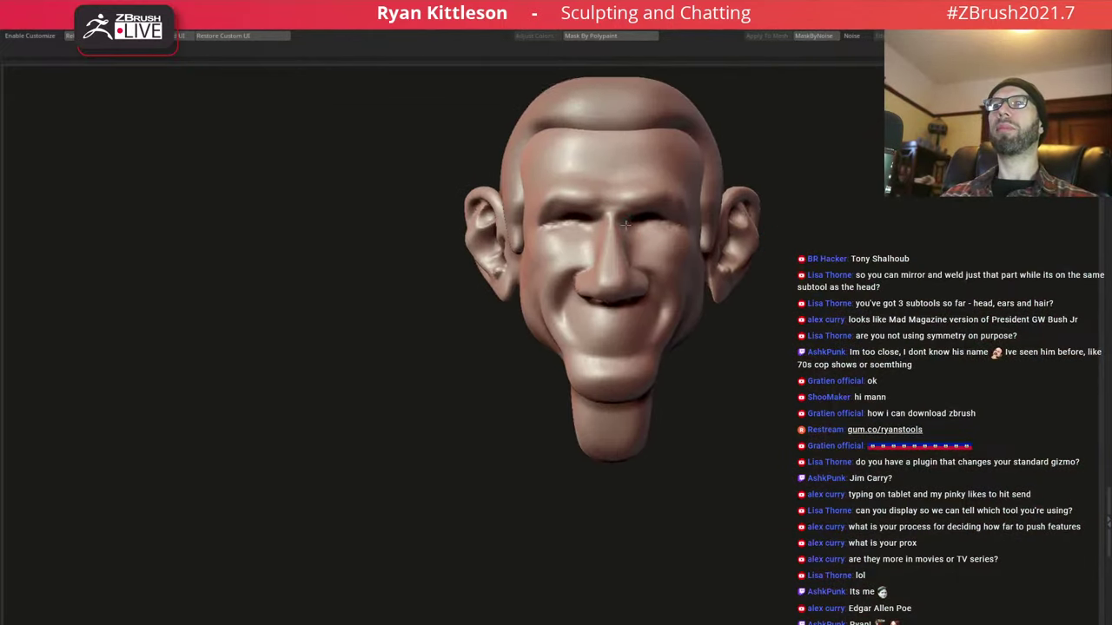
pyautogui.keyDown('alt'); pyautogui.moveTo(628, 265); pyautogui.dragTo(595, 252); pyautogui.keyUp('alt')
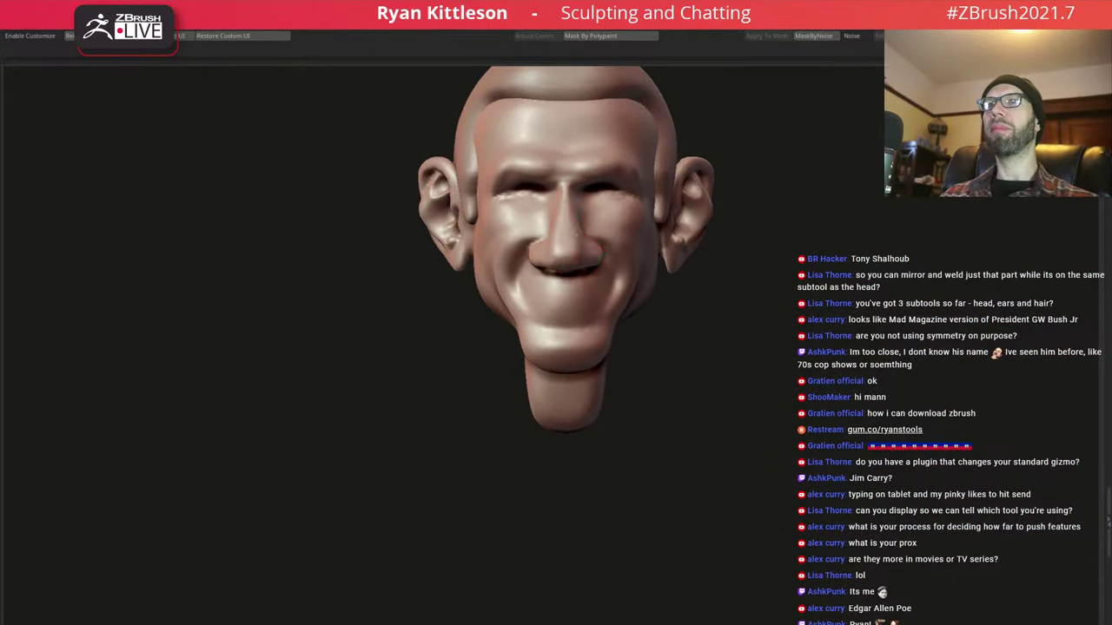
pyautogui.moveTo(764, 304); pyautogui.dragTo(752, 315)
pyautogui.scroll(3, 753, 316)
pyautogui.scroll(4, 734, 295)
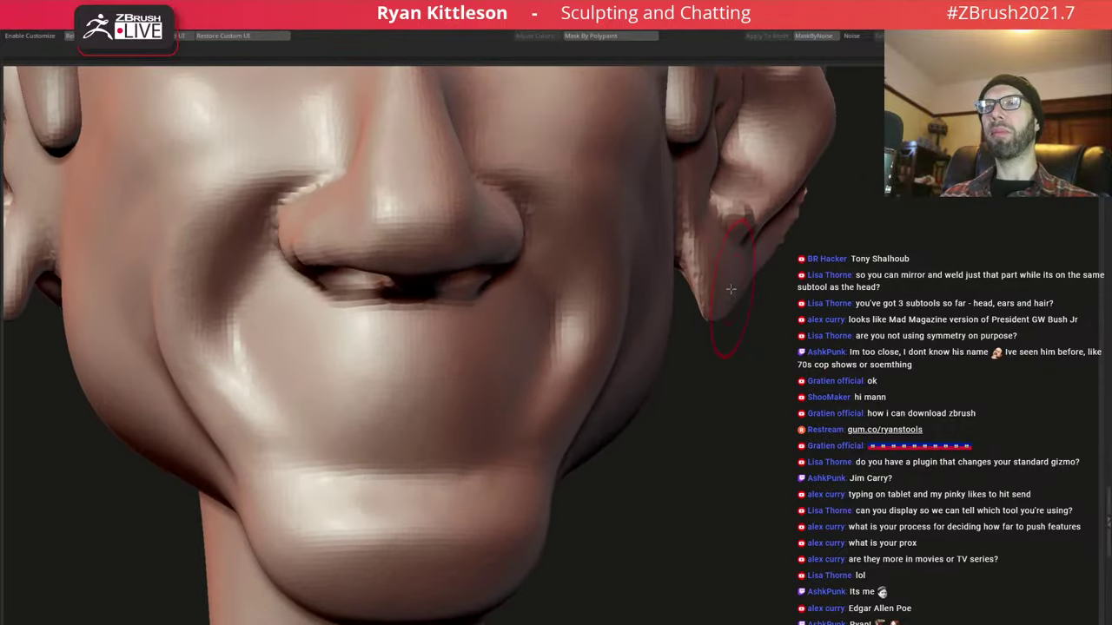
# Turn to the ear and carve its inner hollows deeper with the Standard brush in ZSub mode
pyautogui.press('space')
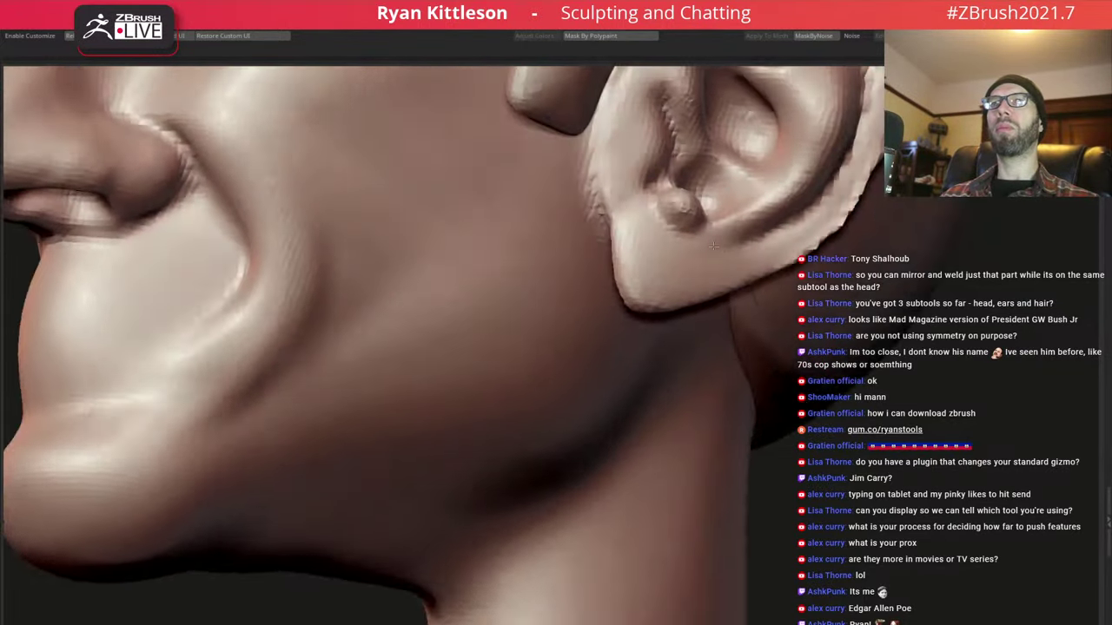
pyautogui.moveTo(695, 313)
pyautogui.mouseDown()
pyautogui.moveTo(663, 263)
pyautogui.moveTo(628, 251)
pyautogui.moveTo(639, 347)
pyautogui.mouseUp()
pyautogui.press('alt')
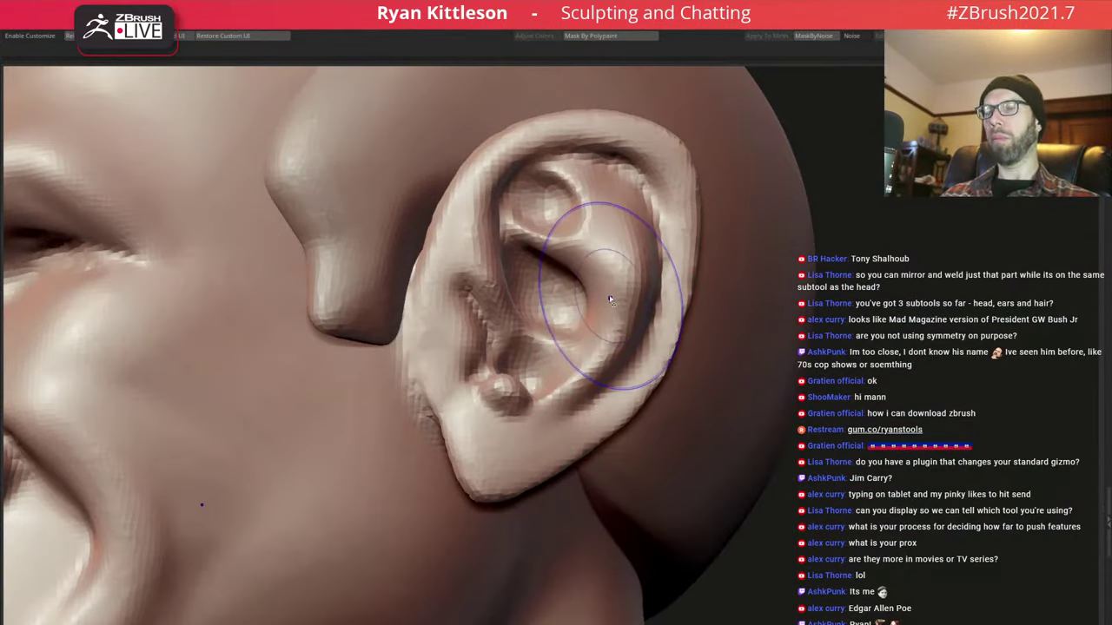
# Frame the head and review the face, nose, mouth and chin from three-quarter and profile views
pyautogui.press('f')
pyautogui.moveTo(614, 311)
pyautogui.mouseDown()
pyautogui.moveTo(489, 230)
pyautogui.moveTo(521, 233)
pyautogui.moveTo(466, 235)
pyautogui.mouseUp()
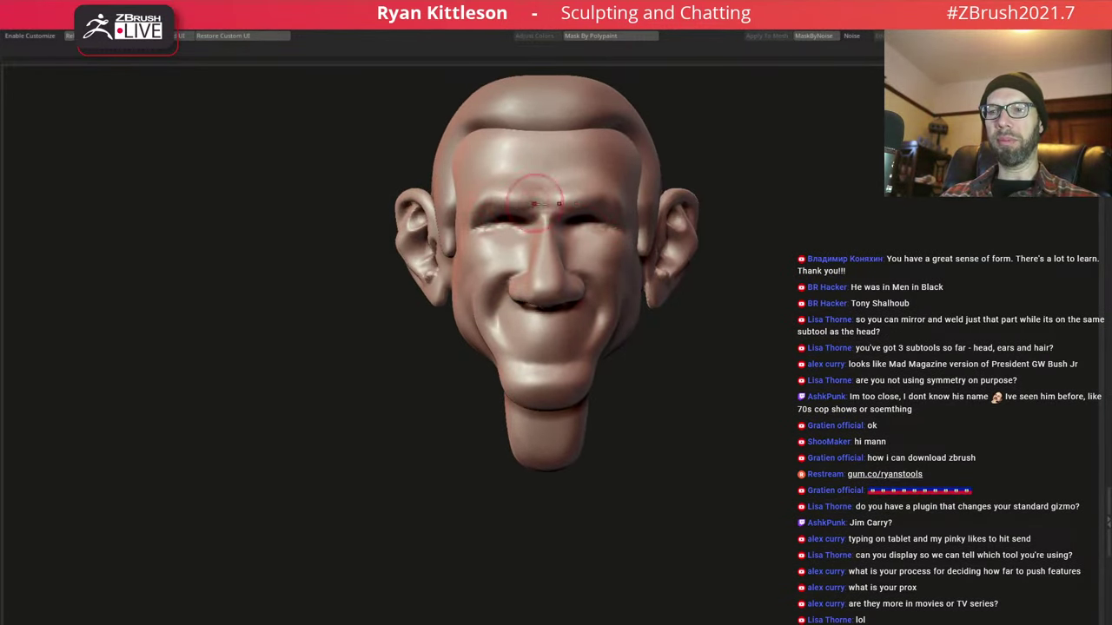
pyautogui.moveTo(610, 246)
pyautogui.mouseDown()
pyautogui.moveTo(549, 223)
pyautogui.moveTo(553, 245)
pyautogui.mouseUp()
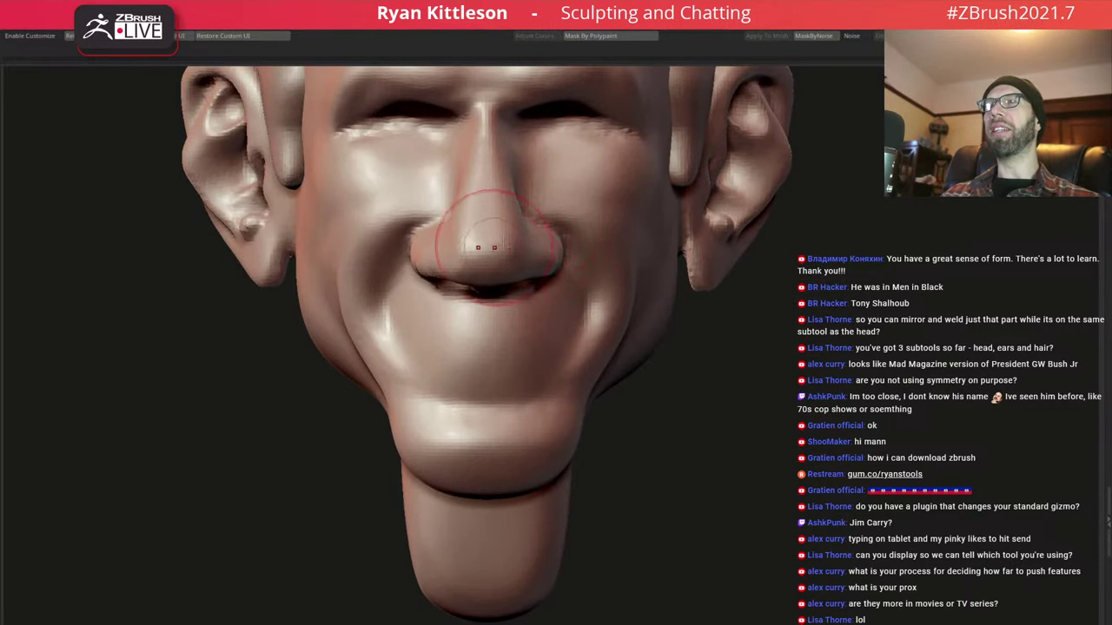
pyautogui.moveTo(487, 248)
pyautogui.mouseDown()
pyautogui.moveTo(560, 291)
pyautogui.moveTo(556, 249)
pyautogui.moveTo(584, 211)
pyautogui.moveTo(594, 293)
pyautogui.mouseUp()
pyautogui.press('space')
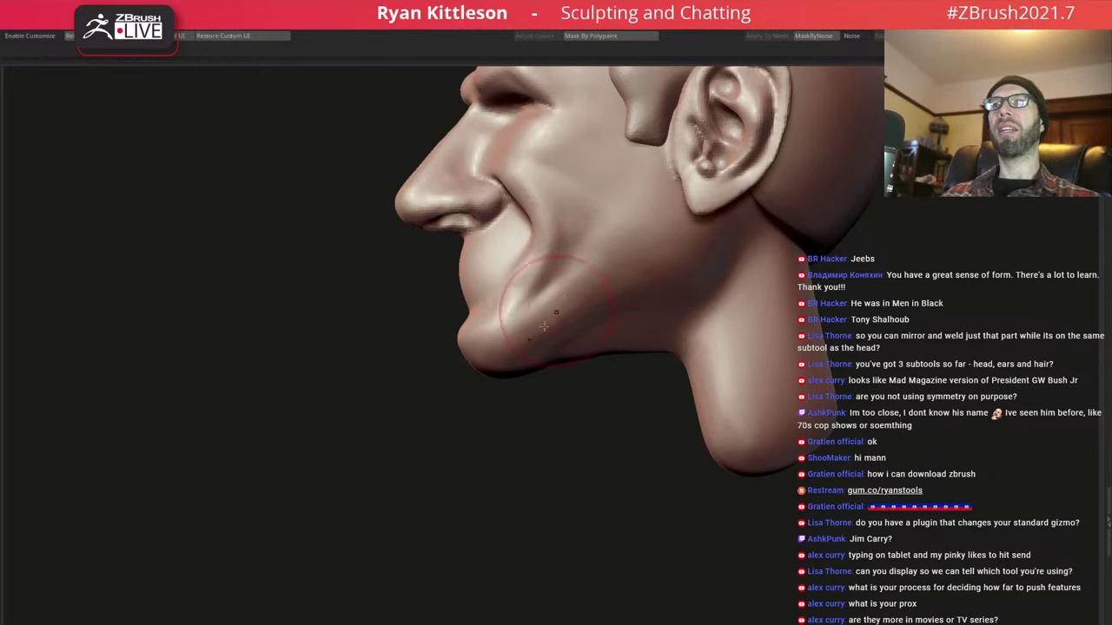
pyautogui.moveTo(542, 326); pyautogui.dragTo(625, 236, button='right')
pyautogui.moveTo(582, 285); pyautogui.dragTo(604, 232, button='right')
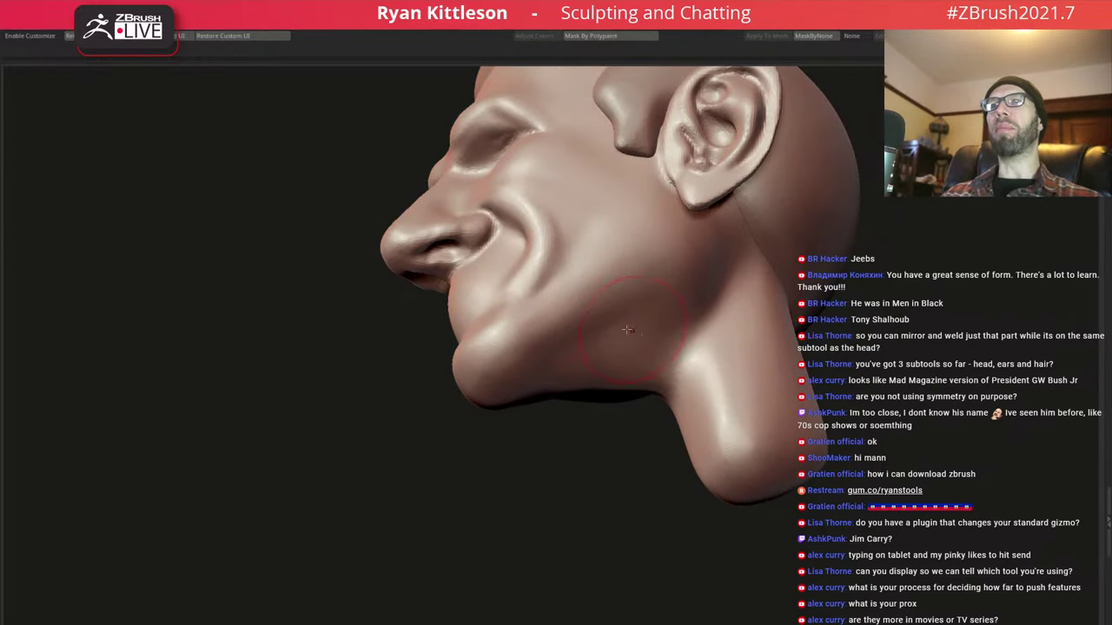
pyautogui.moveTo(627, 330); pyautogui.dragTo(553, 288, button='right')
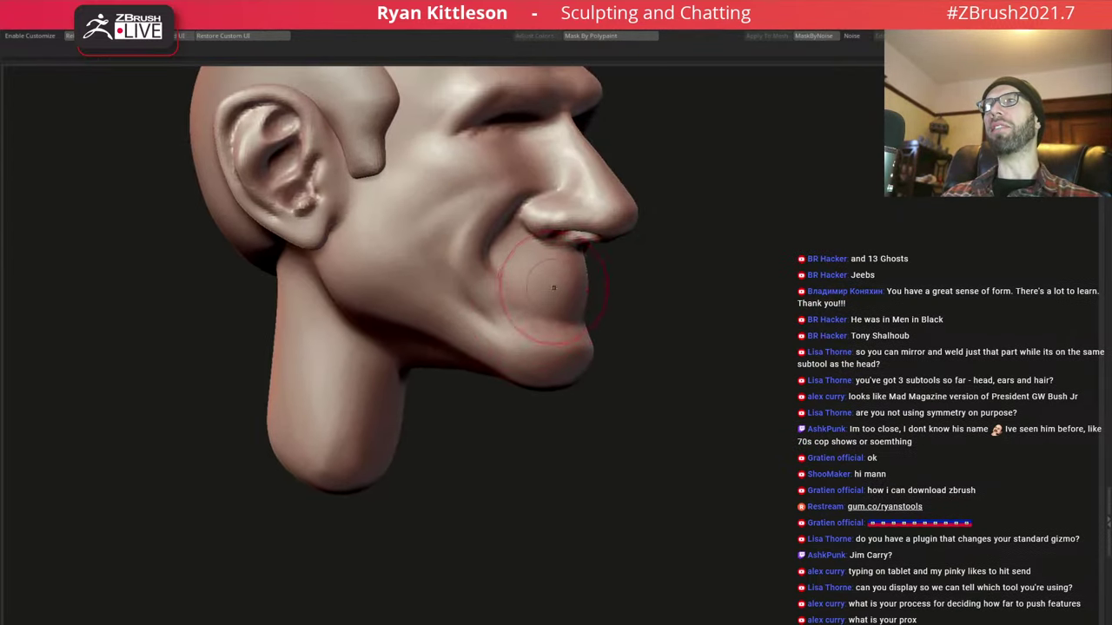
pyautogui.keyDown('alt'); pyautogui.moveTo(427, 193); pyautogui.dragTo(447, 223, button='right'); pyautogui.keyUp('alt')
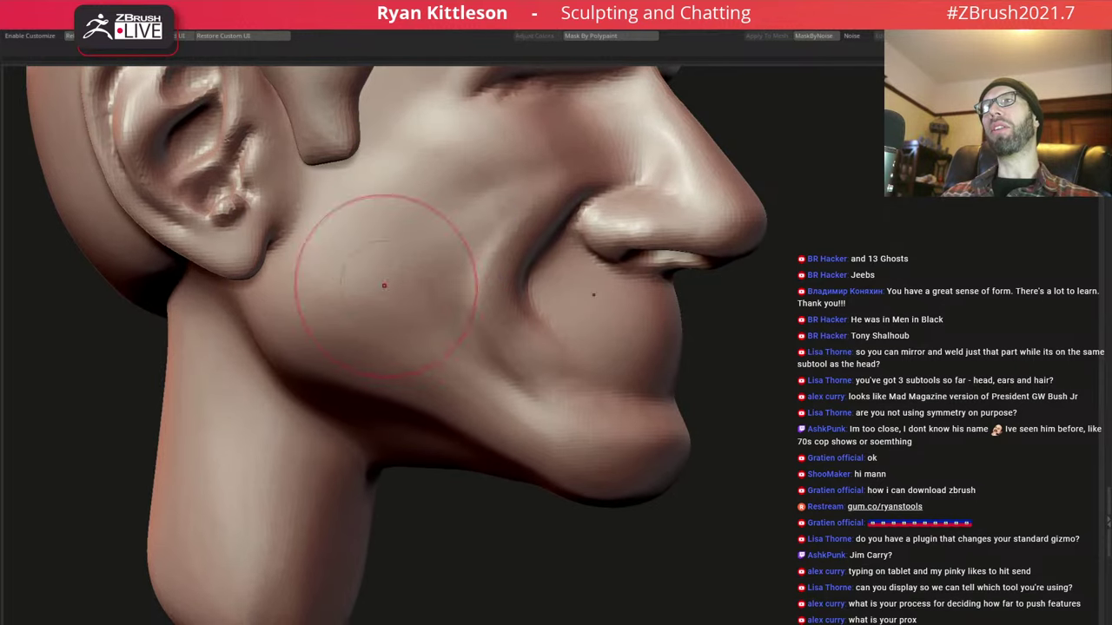
pyautogui.moveTo(384, 285)
pyautogui.keyDown('alt'); pyautogui.mouseDown(button='right')
pyautogui.moveTo(435, 260)
pyautogui.moveTo(579, 233)
pyautogui.mouseUp(button='right'); pyautogui.keyUp('alt')
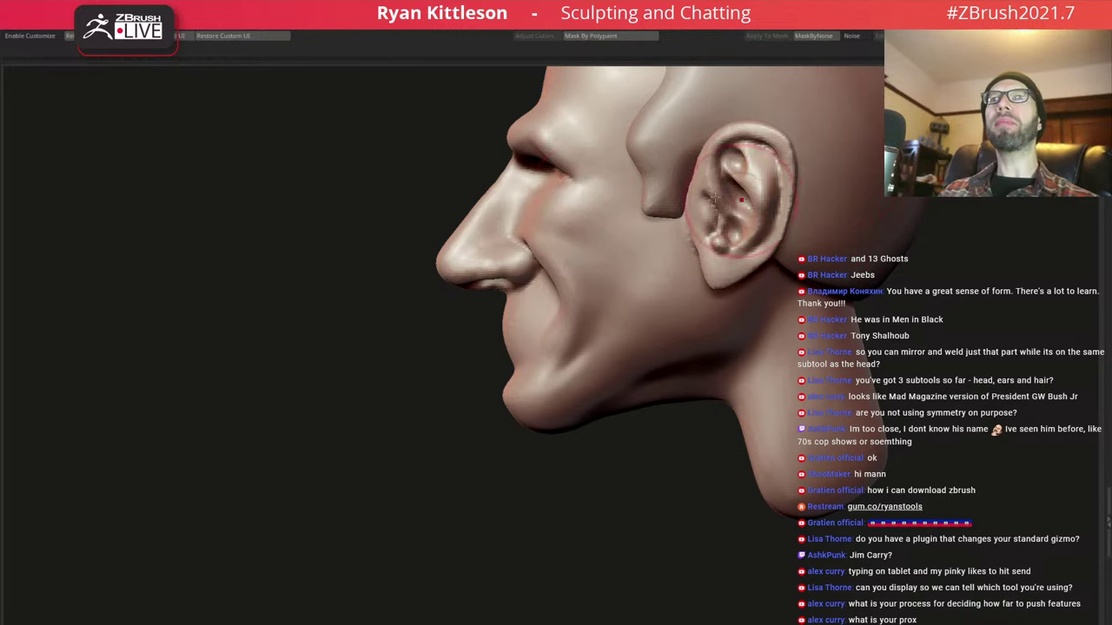
# Zoom in on the ear and reshape its upper rim
pyautogui.scroll(2, 741, 200)
pyautogui.scroll(2, 738, 217)
pyautogui.scroll(2, 704, 274)
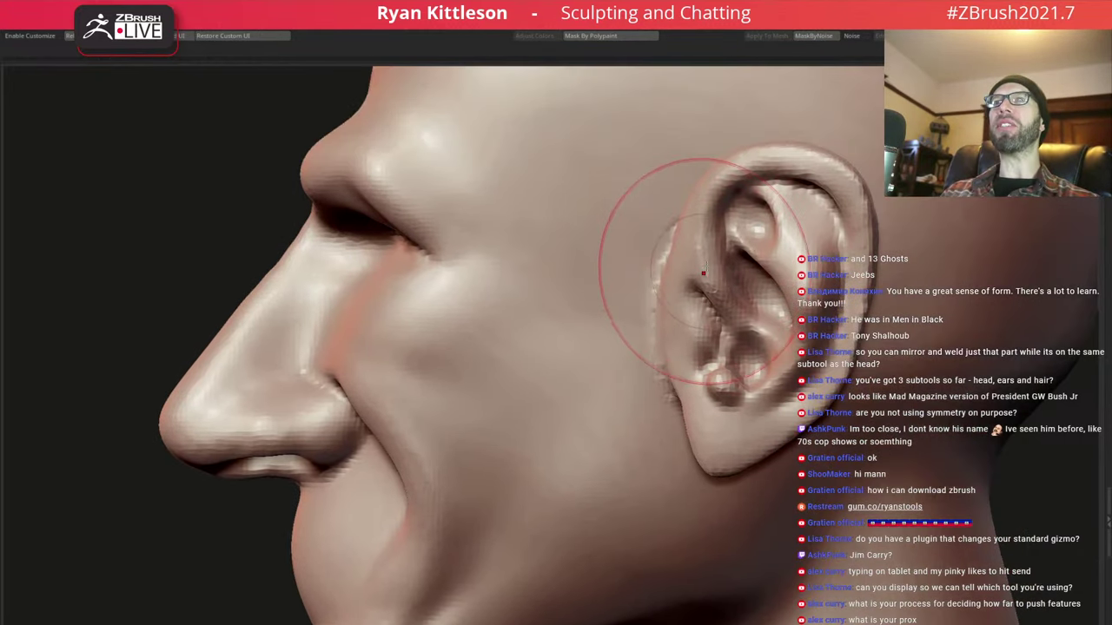
pyautogui.press('space')
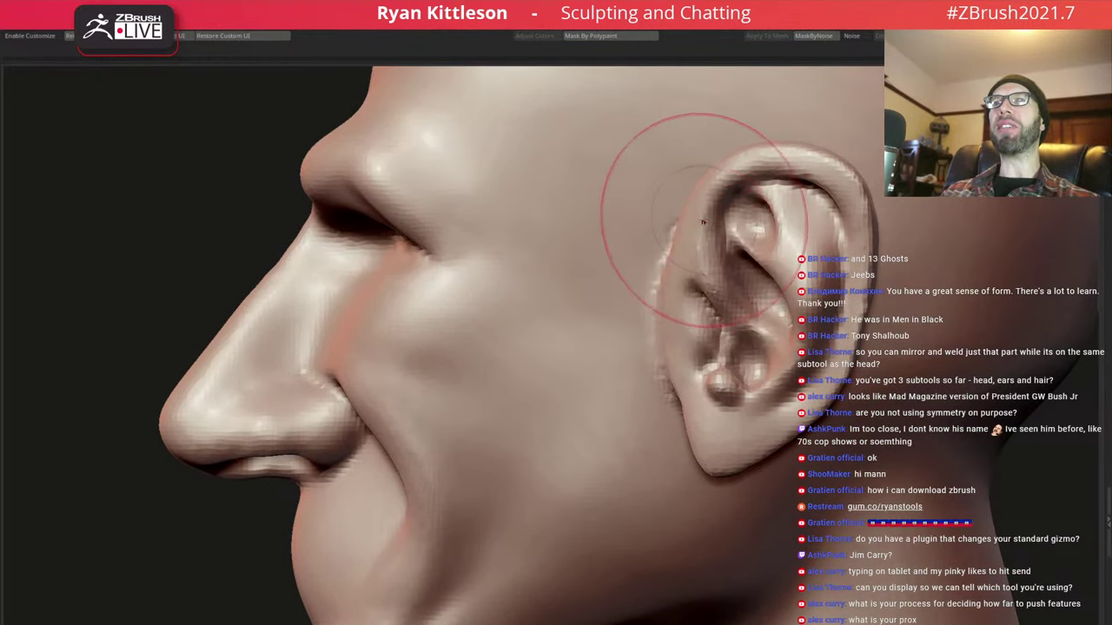
pyautogui.moveTo(703, 222)
pyautogui.mouseDown()
pyautogui.moveTo(721, 209)
pyautogui.moveTo(677, 214)
pyautogui.mouseUp()
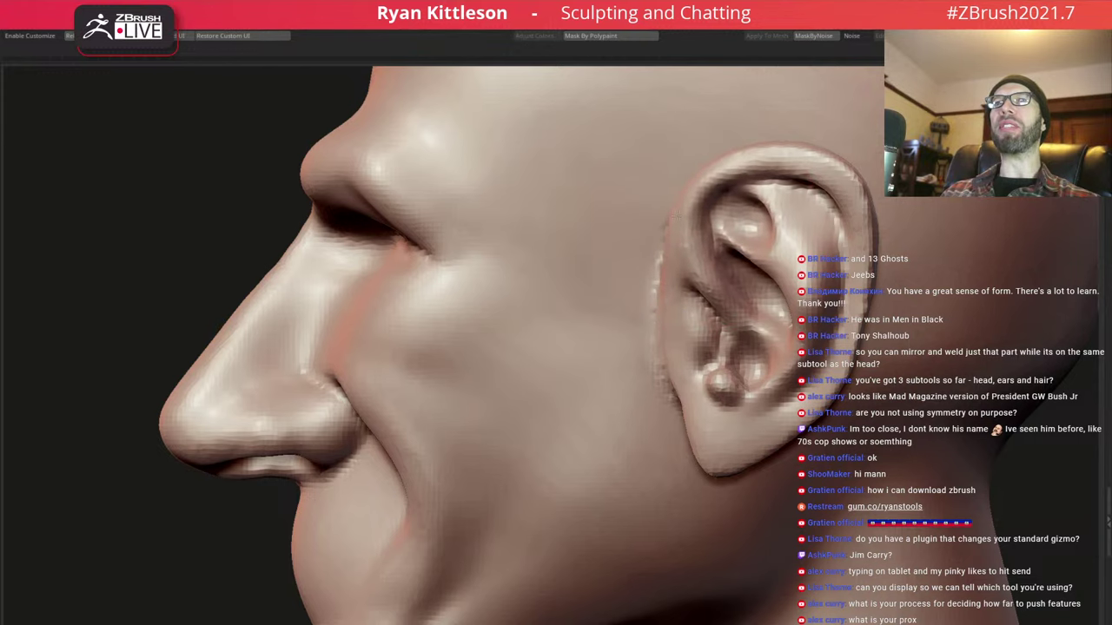
# Smooth where the ear root joins the head and reduce the Draw Size
pyautogui.moveTo(676, 215); pyautogui.dragTo(647, 347, button='right')
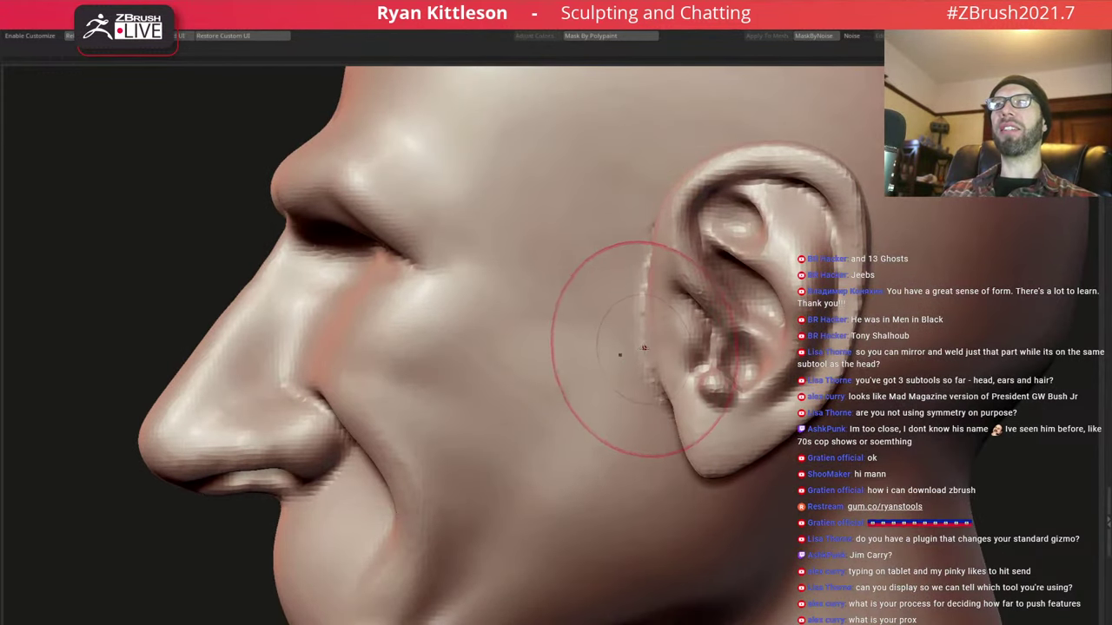
pyautogui.moveTo(647, 347); pyautogui.dragTo(670, 348)
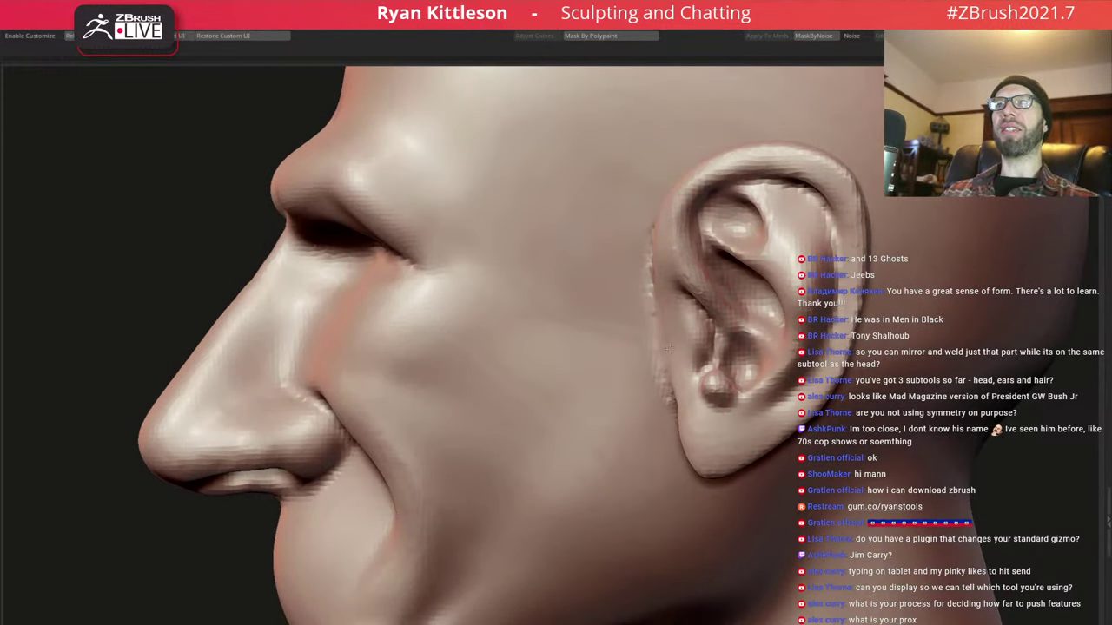
pyautogui.moveTo(701, 248); pyautogui.dragTo(620, 248, button='right')
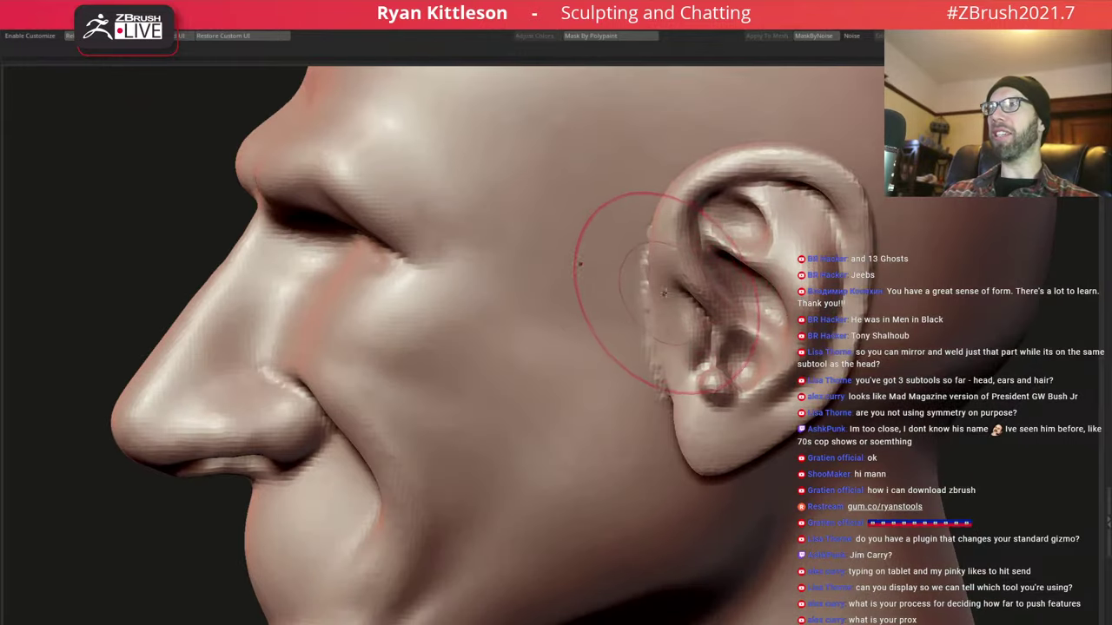
pyautogui.moveTo(658, 303); pyautogui.dragTo(660, 299, button='right')
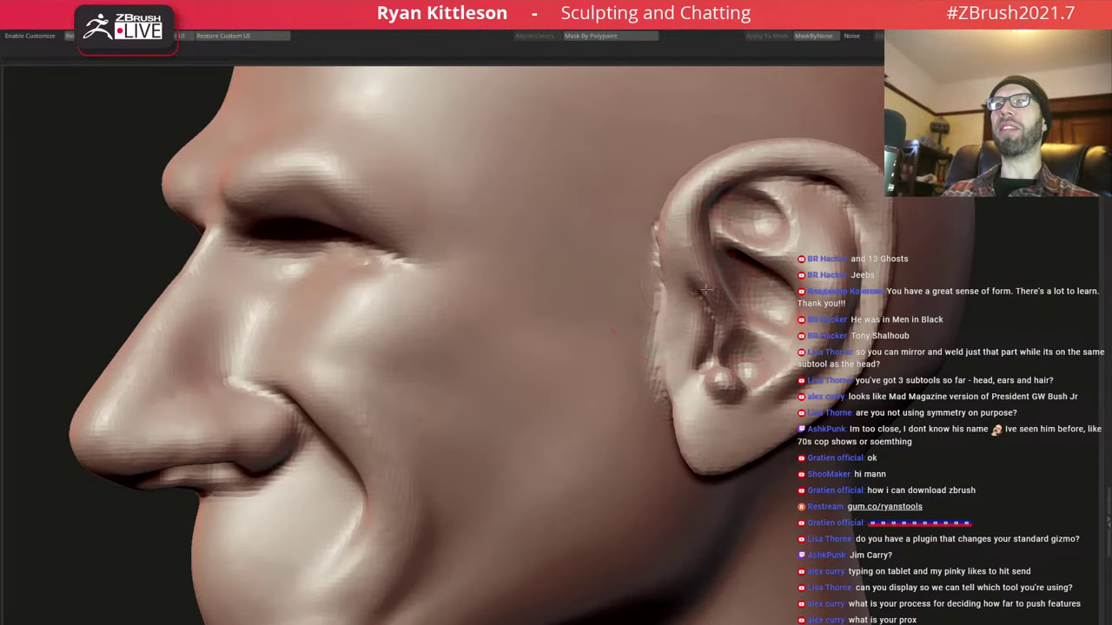
pyautogui.moveTo(706, 288); pyautogui.dragTo(691, 326, button='right')
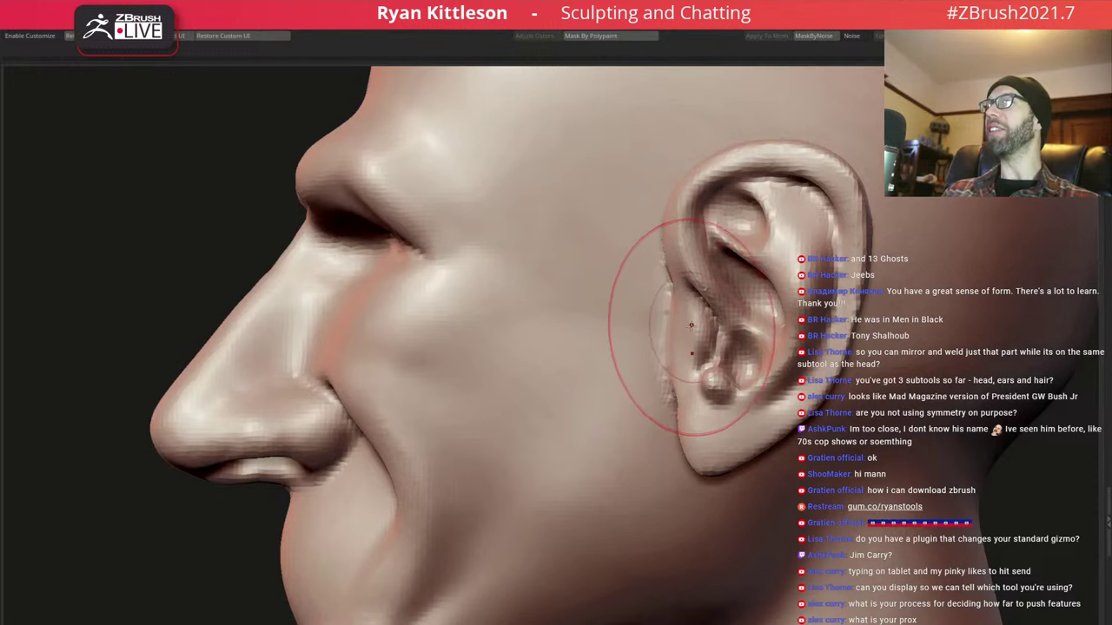
pyautogui.press('space')
pyautogui.moveTo(692, 332); pyautogui.dragTo(686, 336)
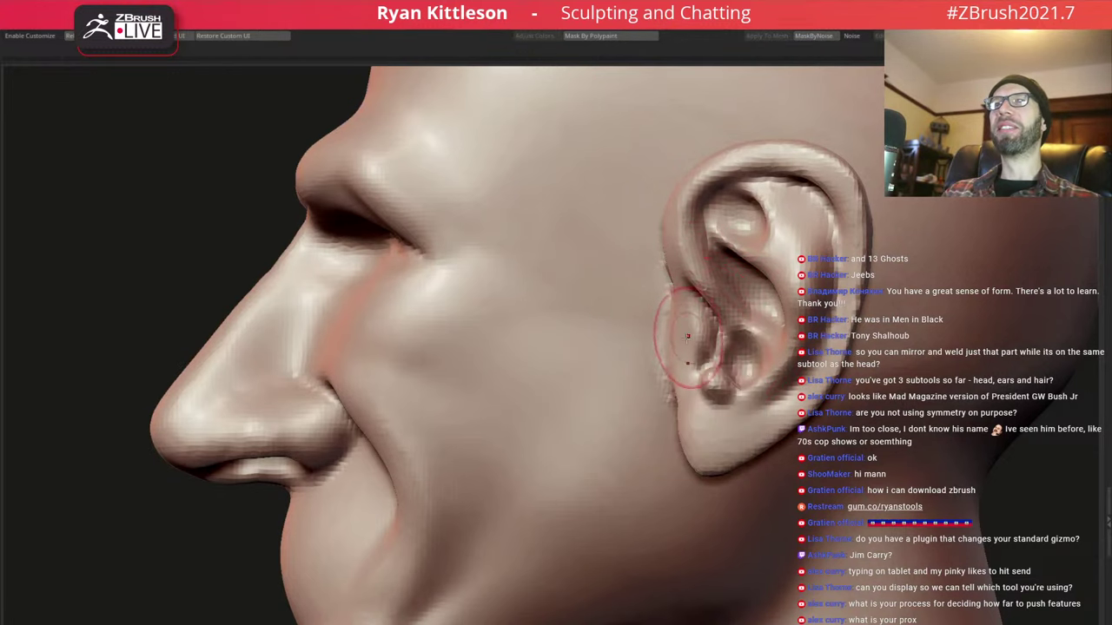
pyautogui.moveTo(670, 338)
pyautogui.mouseDown(button='right')
pyautogui.moveTo(739, 298)
pyautogui.moveTo(713, 272)
pyautogui.moveTo(752, 291)
pyautogui.moveTo(703, 298)
pyautogui.moveTo(548, 251)
pyautogui.mouseUp(button='right')
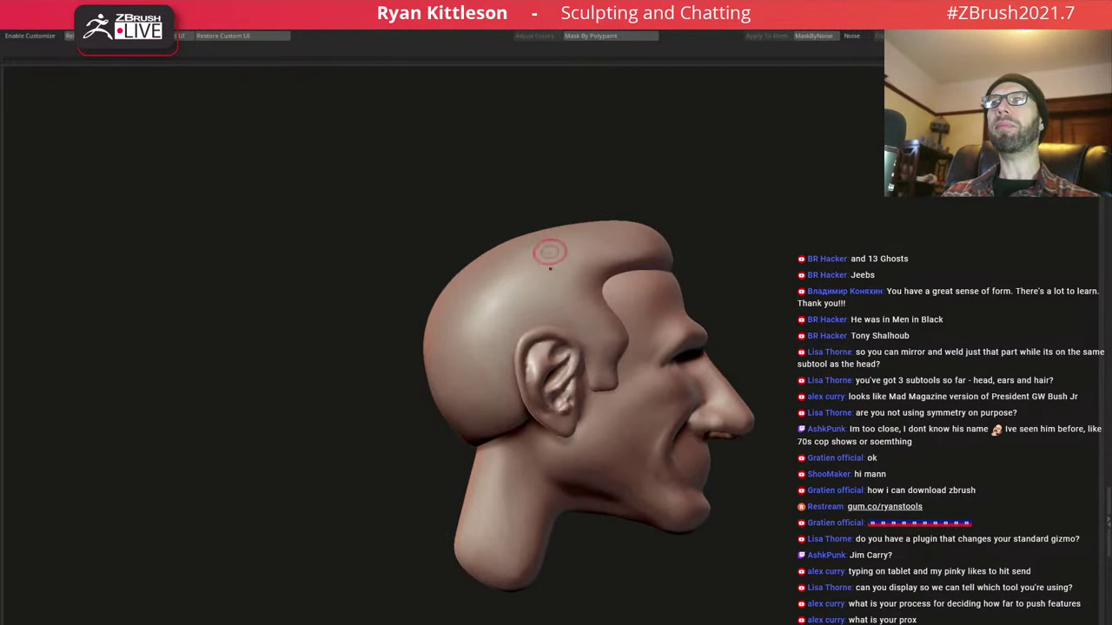
pyautogui.press('space')
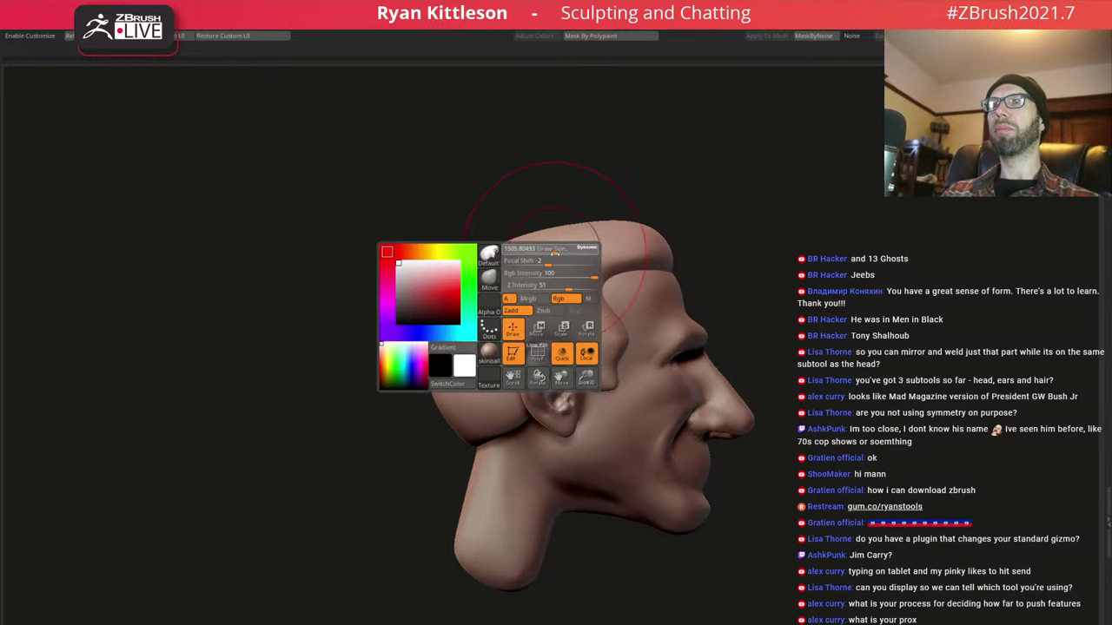
pyautogui.moveTo(556, 252); pyautogui.dragTo(428, 276)
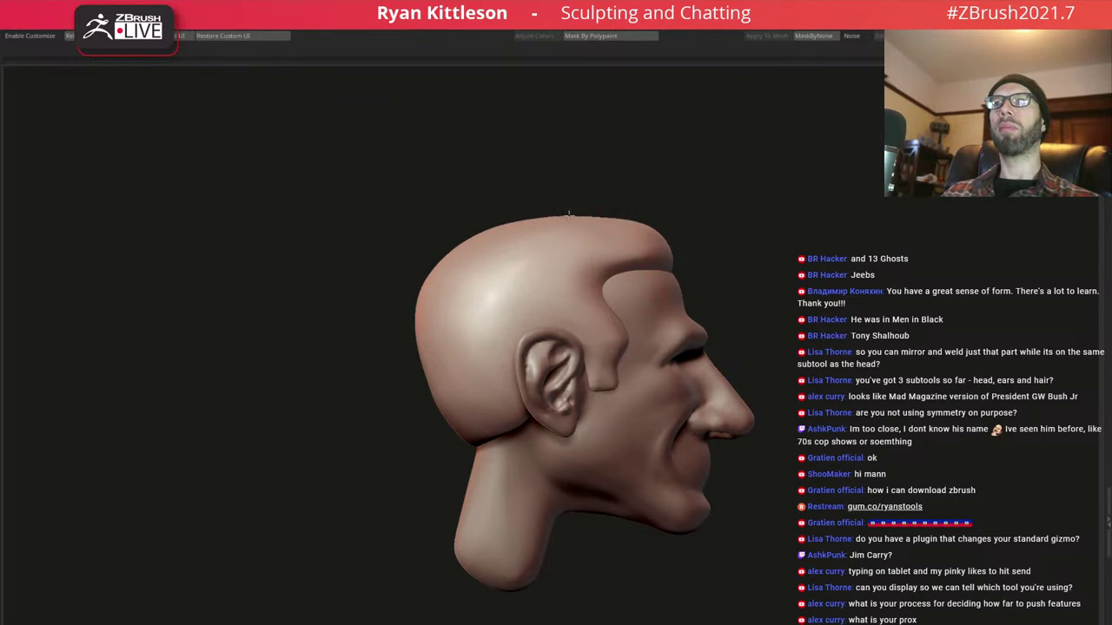
pyautogui.moveTo(566, 215); pyautogui.dragTo(501, 244)
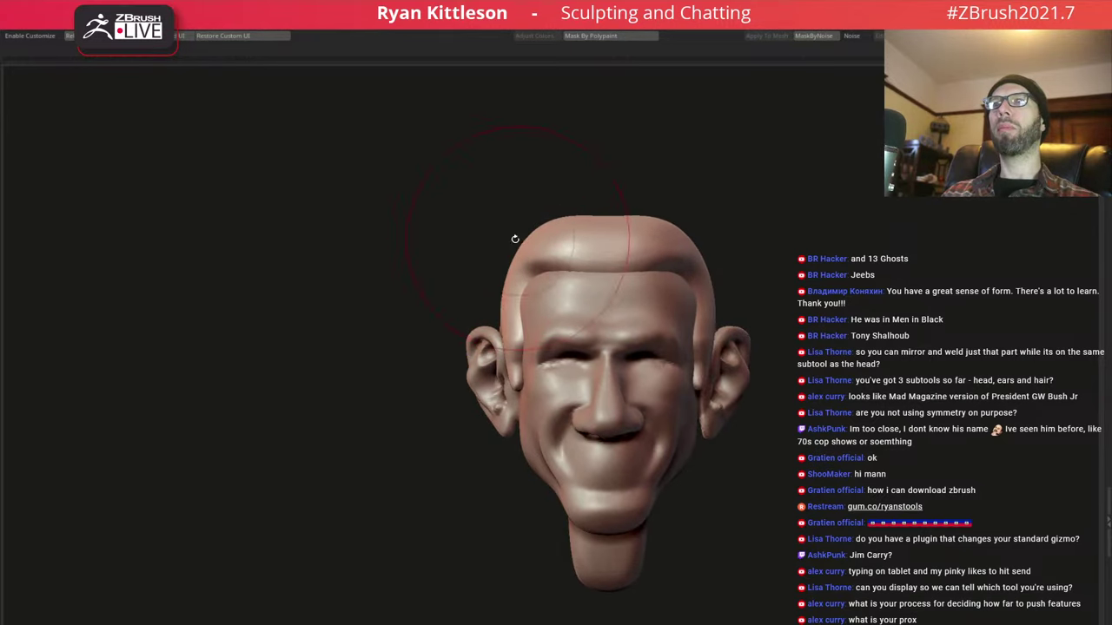
pyautogui.moveTo(515, 238)
pyautogui.mouseDown()
pyautogui.moveTo(528, 234)
pyautogui.moveTo(501, 196)
pyautogui.mouseUp()
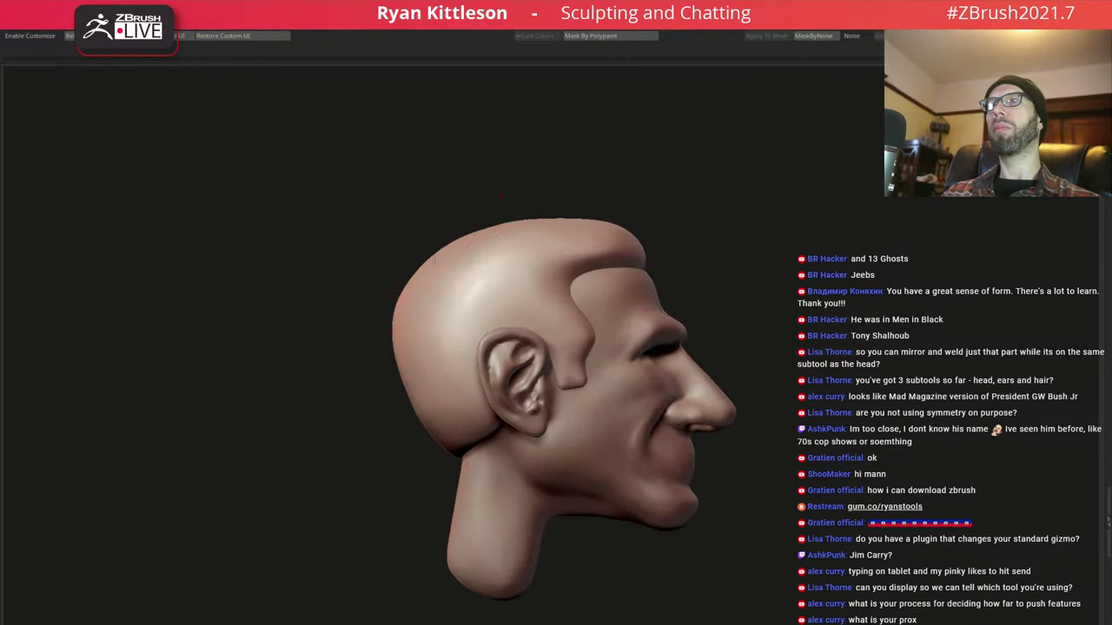
pyautogui.moveTo(443, 258)
pyautogui.mouseDown()
pyautogui.moveTo(509, 251)
pyautogui.moveTo(409, 205)
pyautogui.moveTo(407, 239)
pyautogui.moveTo(617, 212)
pyautogui.mouseUp()
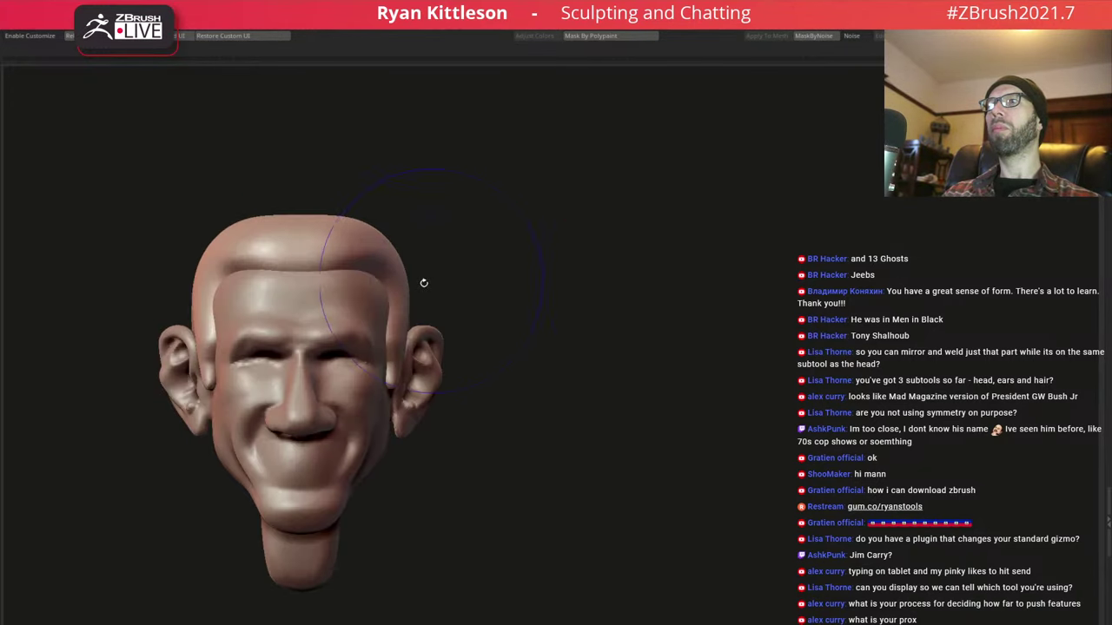
pyautogui.scroll(3, 482, 280)
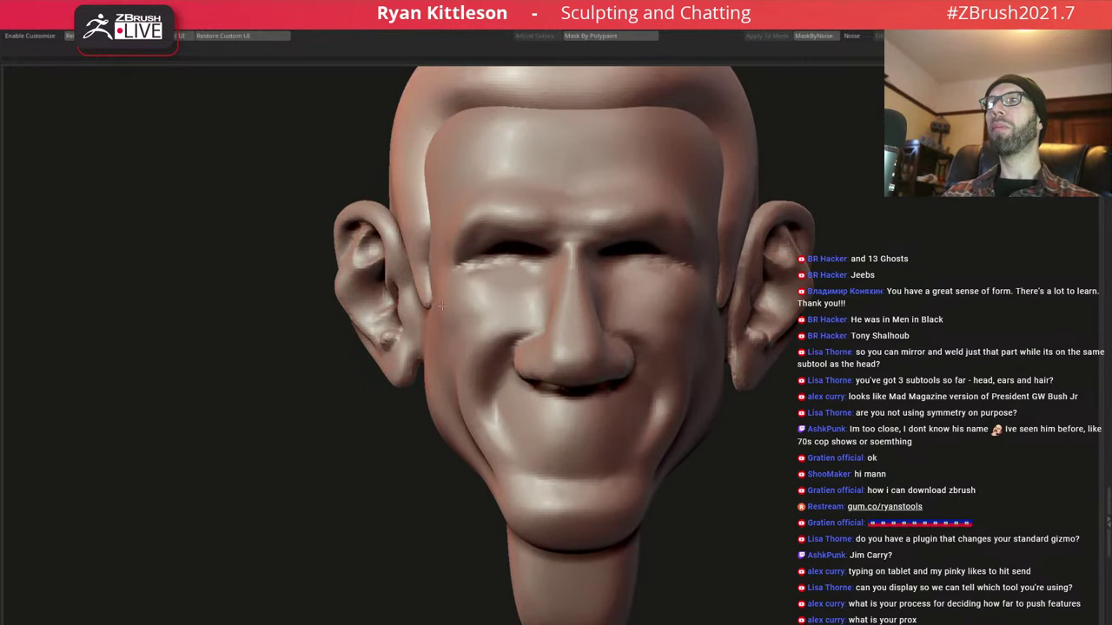
pyautogui.moveTo(441, 306)
pyautogui.mouseDown()
pyautogui.moveTo(291, 350)
pyautogui.moveTo(328, 319)
pyautogui.moveTo(308, 278)
pyautogui.mouseUp()
pyautogui.press('space')
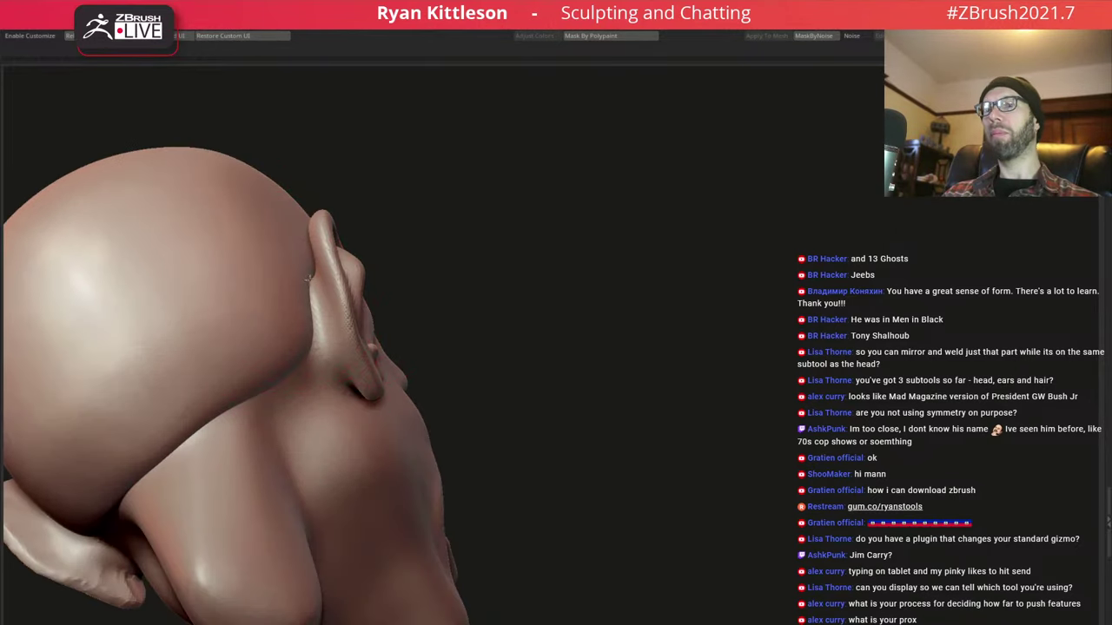
pyautogui.moveTo(401, 288); pyautogui.dragTo(469, 245)
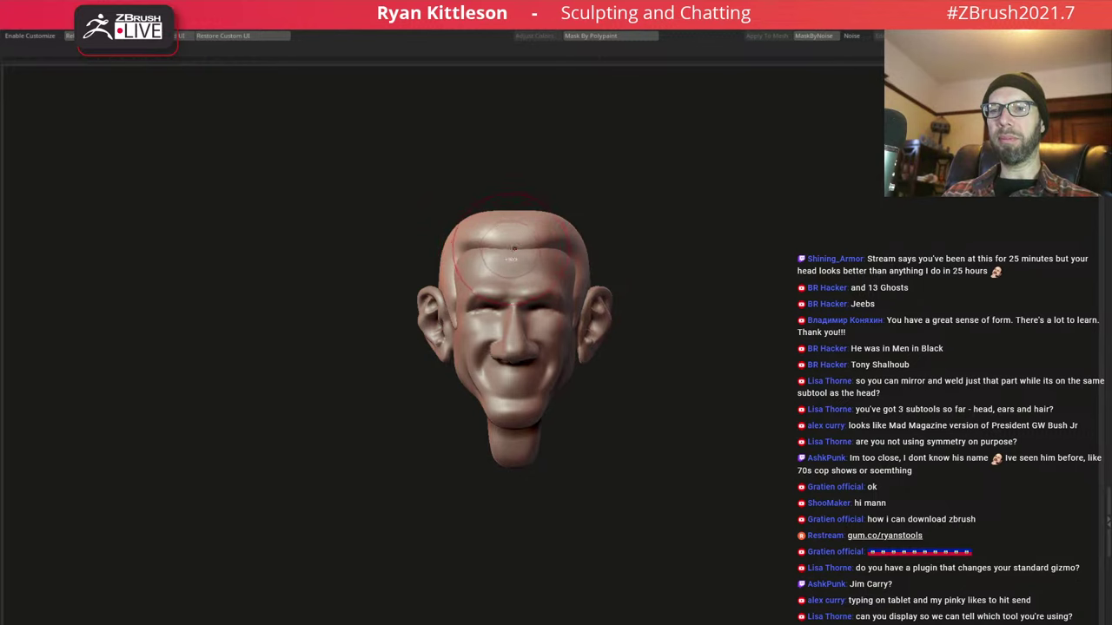
pyautogui.scroll(2, 512, 252)
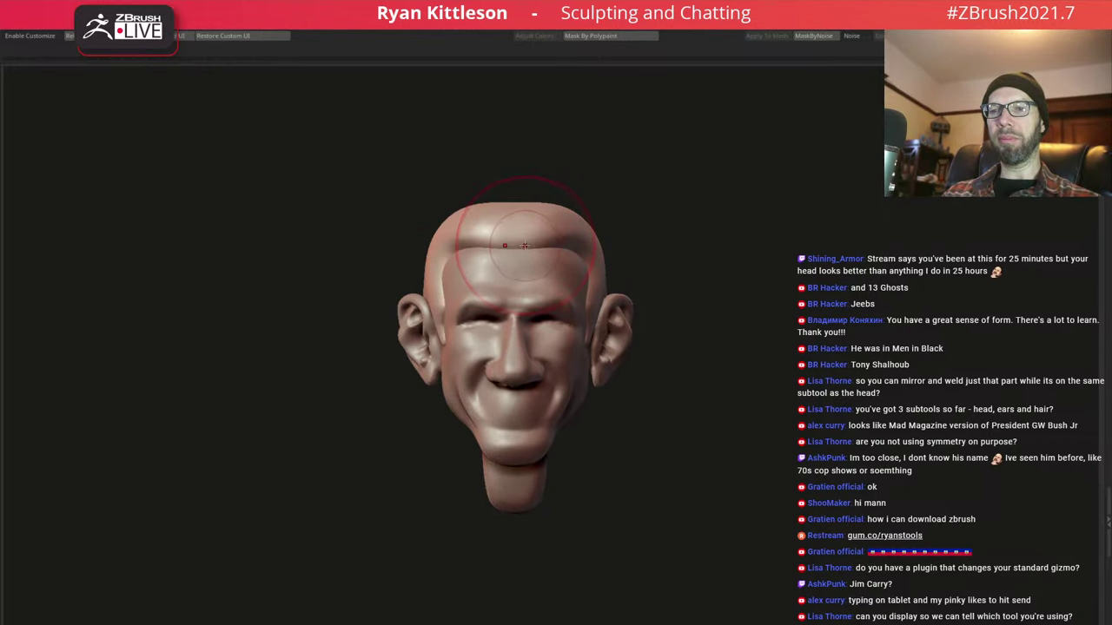
pyautogui.moveTo(525, 240); pyautogui.dragTo(486, 252)
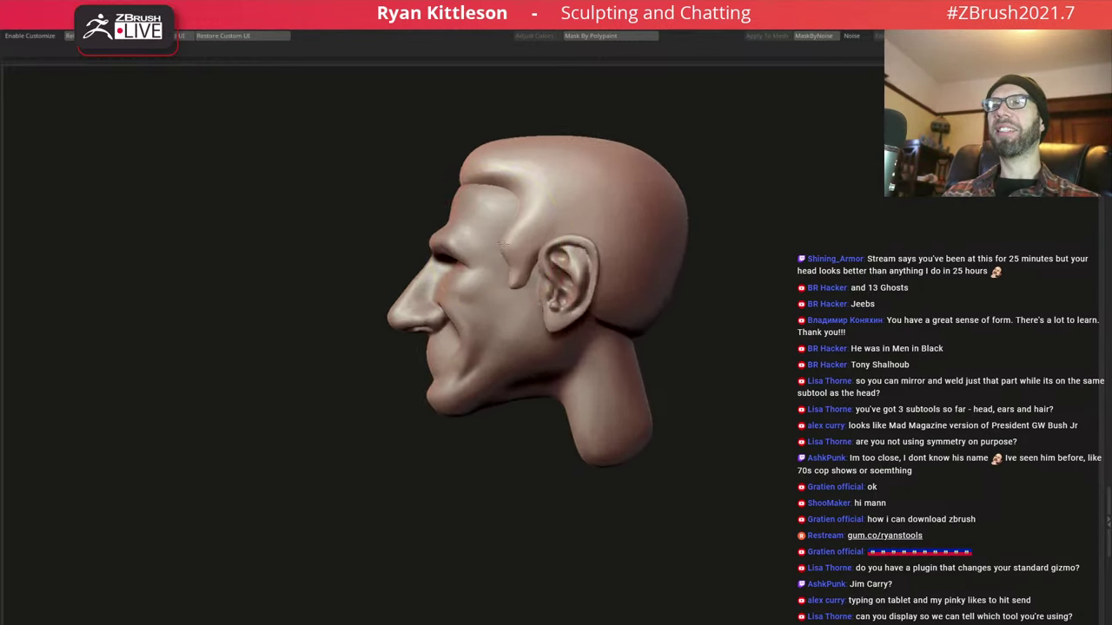
pyautogui.scroll(2, 498, 251)
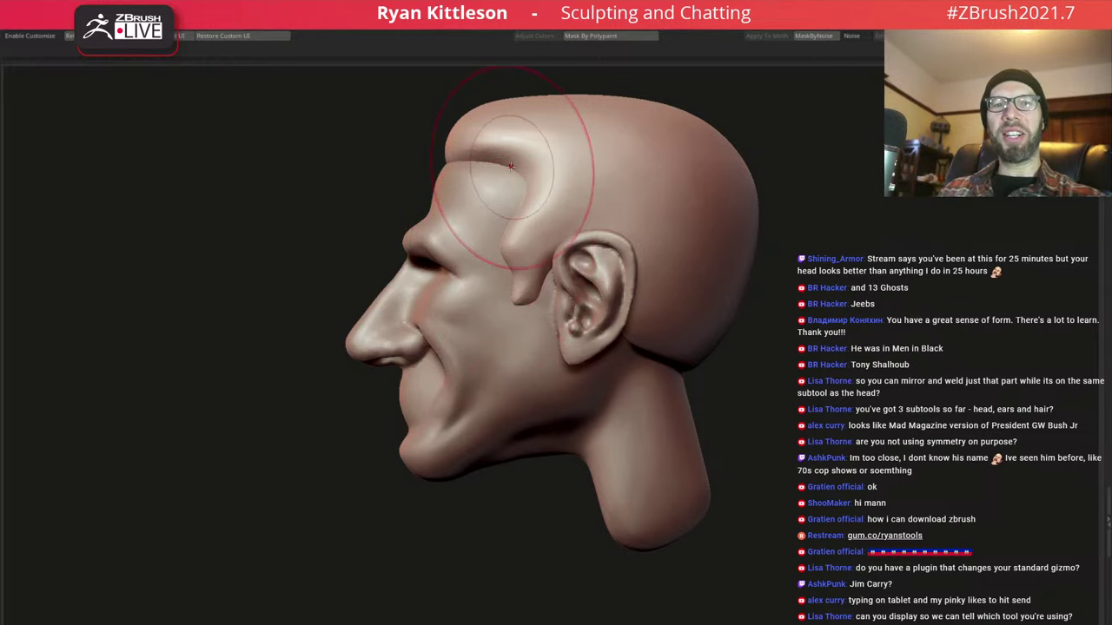
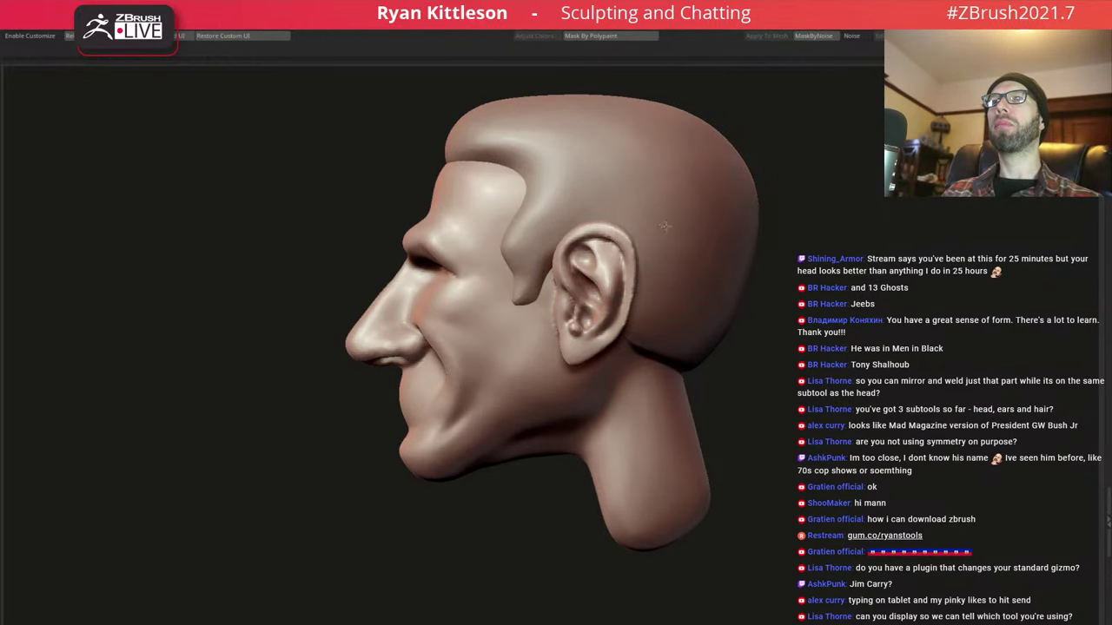
# Reshape the back rim of the ear and mask off the right ear
pyautogui.moveTo(666, 227); pyautogui.dragTo(688, 297)
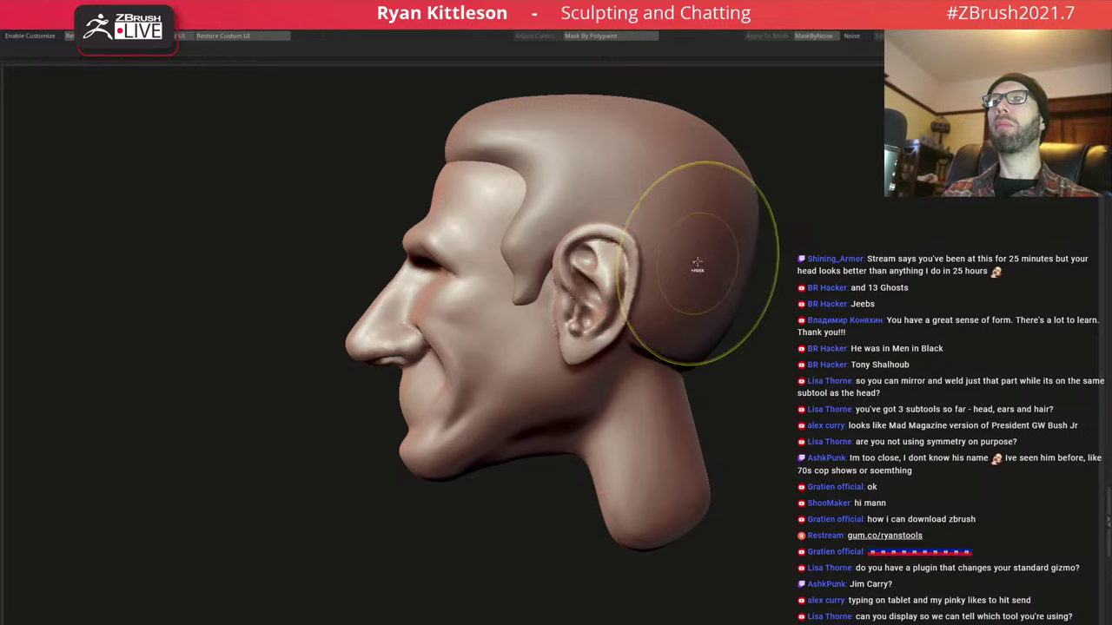
pyautogui.moveTo(680, 272)
pyautogui.keyDown('shift'); pyautogui.mouseDown(button='right')
pyautogui.moveTo(592, 252)
pyautogui.moveTo(557, 200)
pyautogui.mouseUp(button='right'); pyautogui.keyUp('shift')
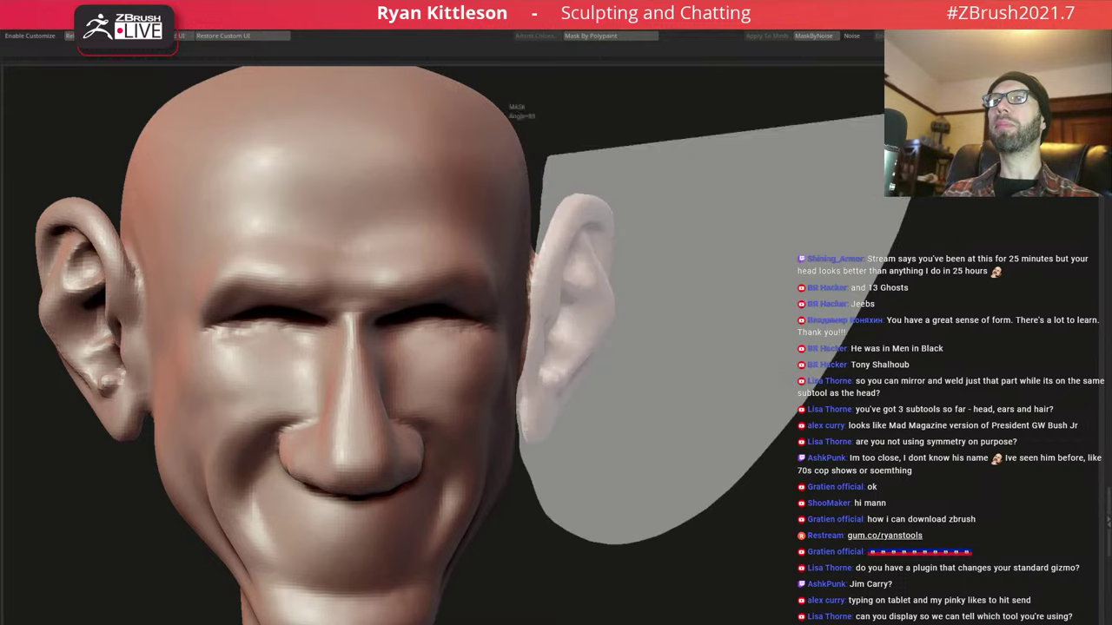
pyautogui.keyDown('ctrl'); pyautogui.moveTo(516, 382); pyautogui.dragTo(556, 165); pyautogui.keyUp('ctrl')
pyautogui.moveTo(602, 348)
pyautogui.mouseDown(button='right')
pyautogui.moveTo(478, 280)
pyautogui.moveTo(523, 256)
pyautogui.mouseUp(button='right')
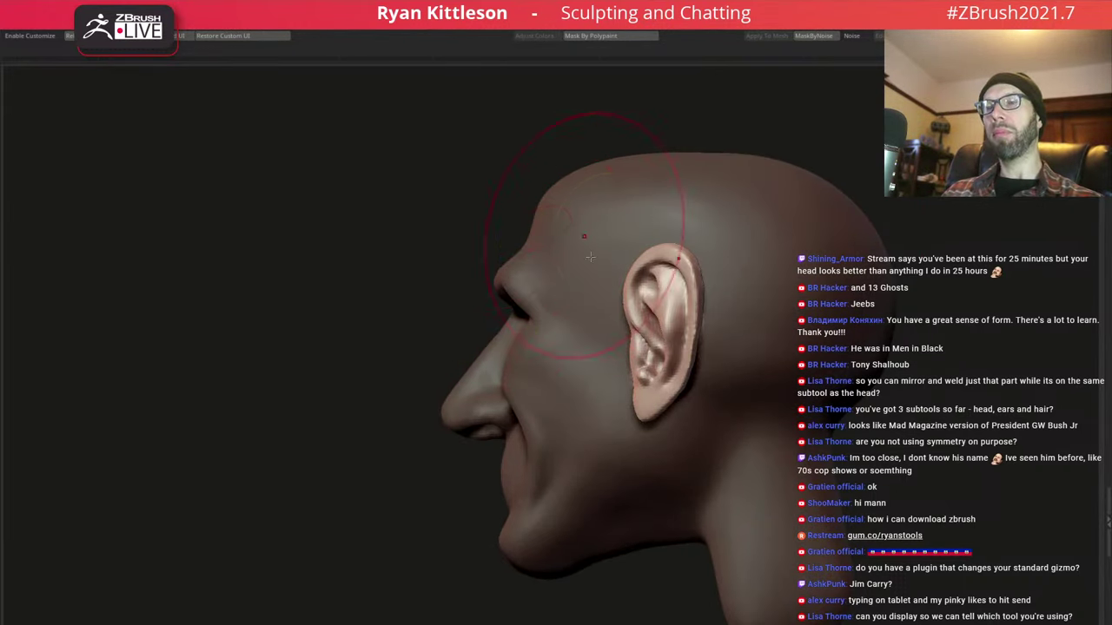
# Use Transpose to inflate the unmasked cranium up and back
pyautogui.moveTo(620, 236); pyautogui.dragTo(608, 252, button='right')
pyautogui.press('w')
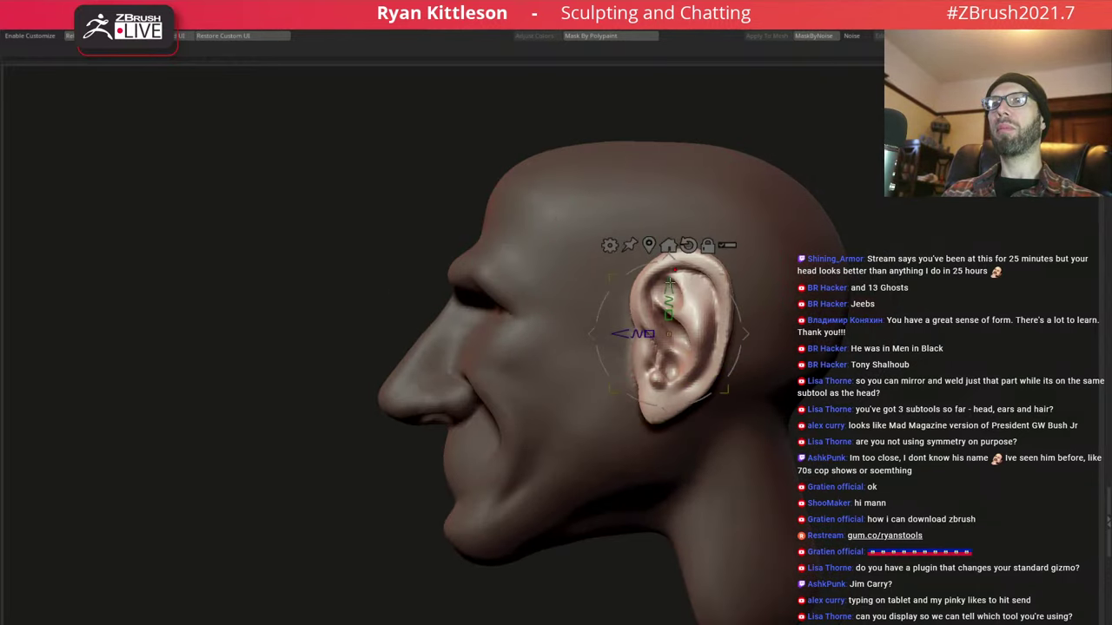
pyautogui.keyDown('shift'); pyautogui.moveTo(669, 337); pyautogui.dragTo(726, 348, button='right'); pyautogui.keyUp('shift')
pyautogui.keyDown('alt'); pyautogui.click(636, 350); pyautogui.keyUp('alt')
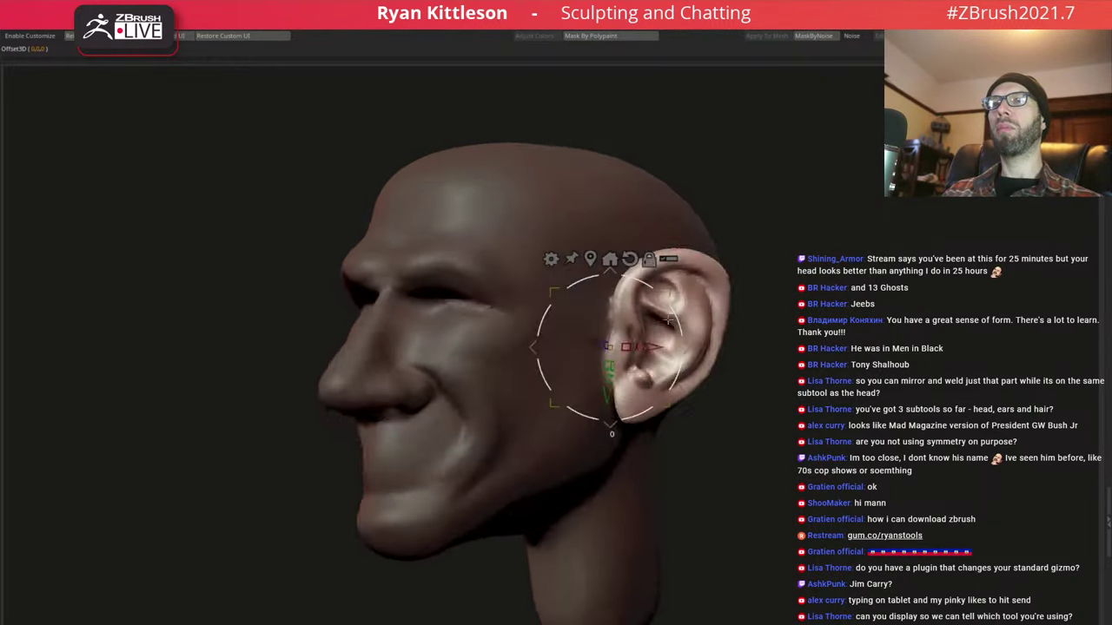
pyautogui.moveTo(702, 294); pyautogui.dragTo(730, 280)
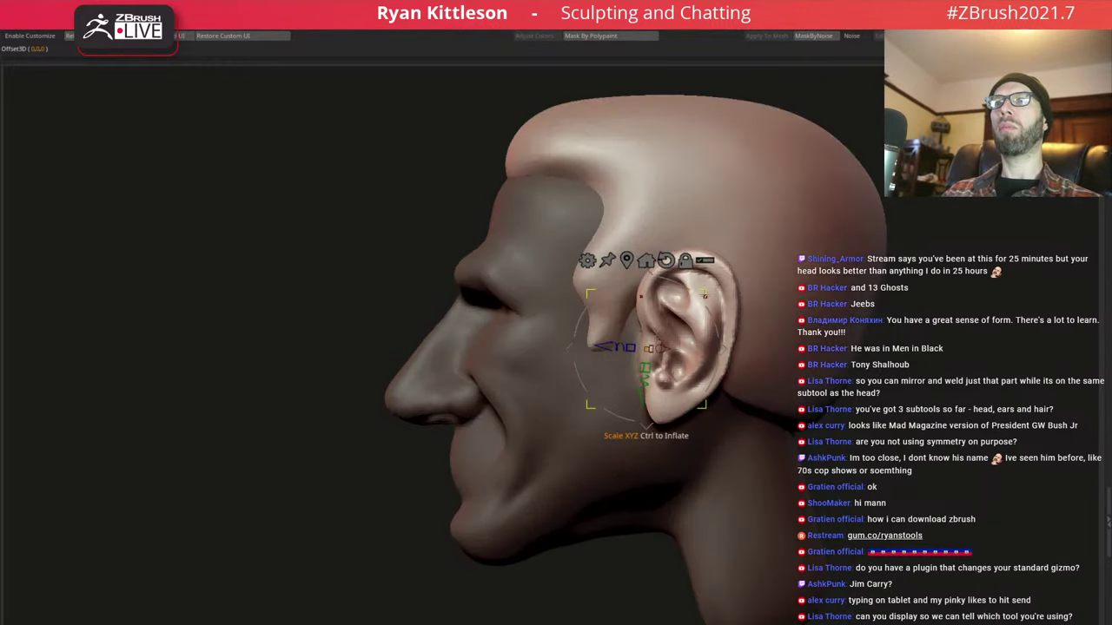
pyautogui.moveTo(731, 279); pyautogui.dragTo(904, 207, button='right')
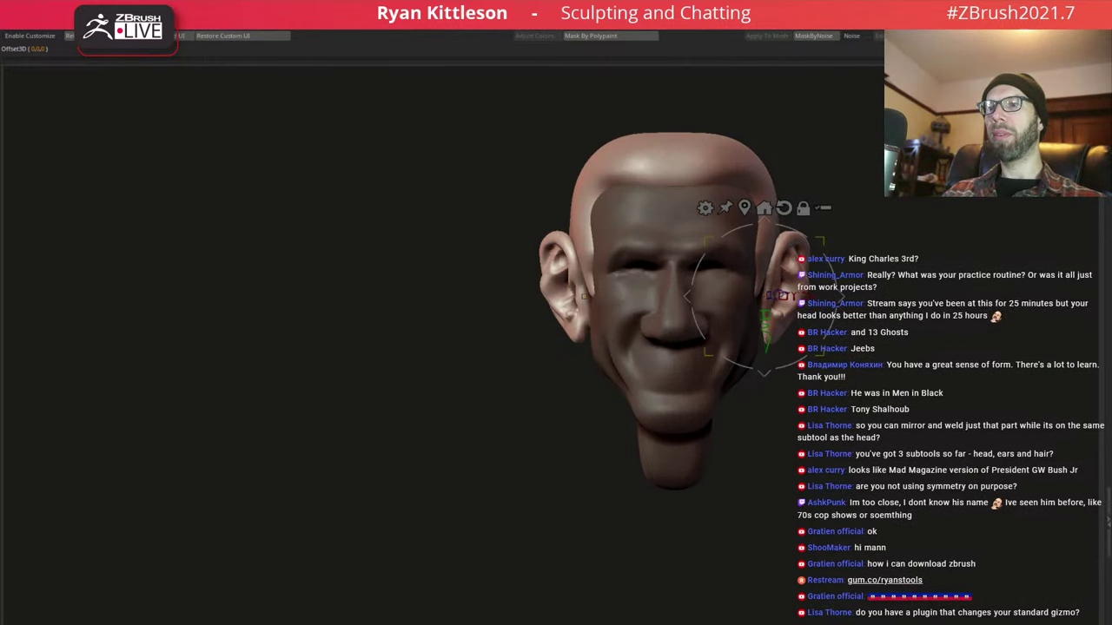
# Scale both ears slightly larger, redoing the enlargement after one undo
pyautogui.moveTo(822, 240); pyautogui.dragTo(834, 230)
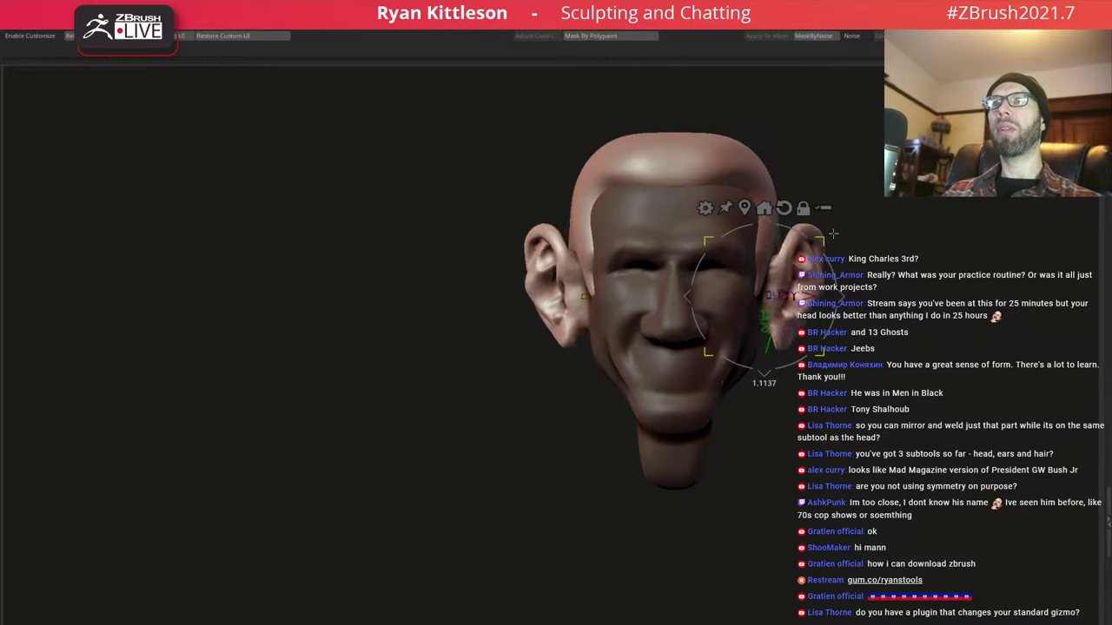
pyautogui.hotkey('ctrl', 'z')
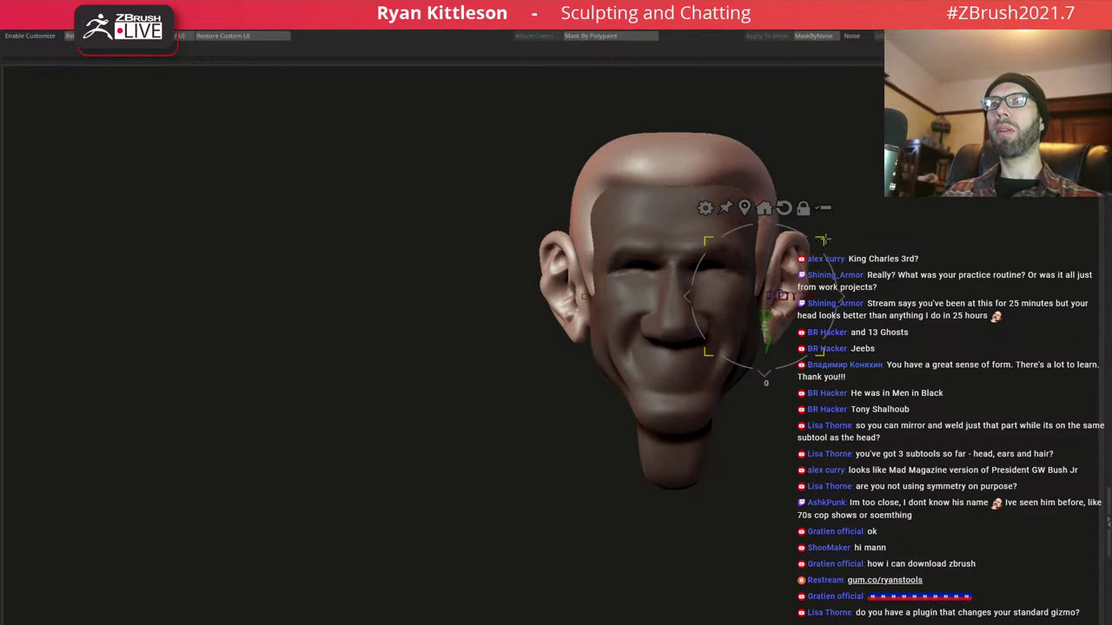
pyautogui.moveTo(823, 239); pyautogui.dragTo(841, 229)
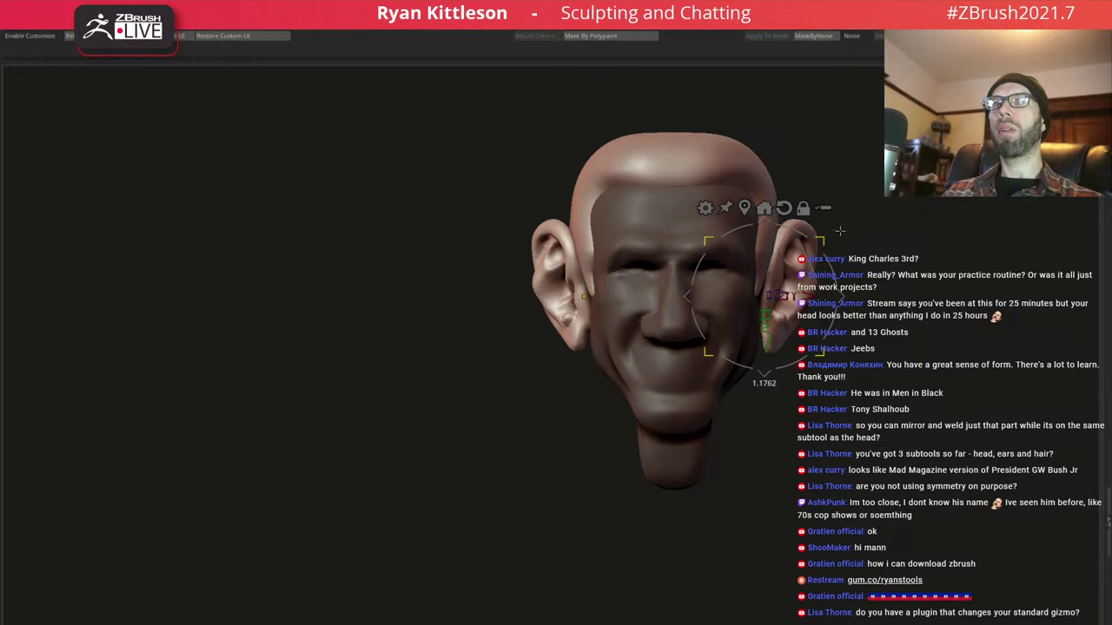
pyautogui.moveTo(859, 245)
pyautogui.mouseDown()
pyautogui.moveTo(887, 237)
pyautogui.moveTo(842, 222)
pyautogui.mouseUp()
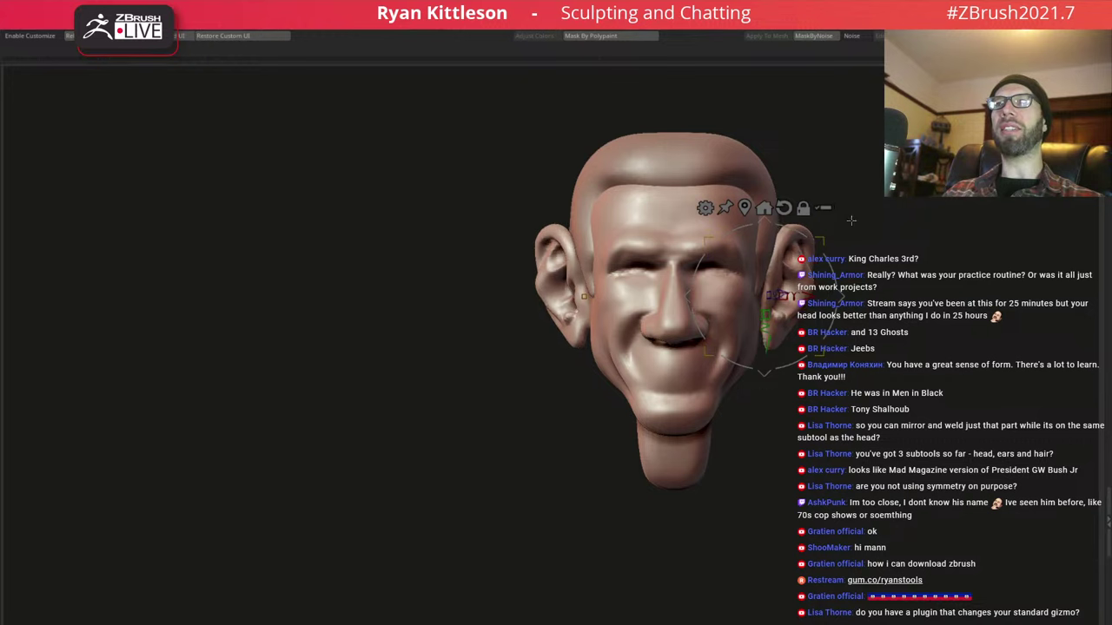
pyautogui.moveTo(843, 222)
pyautogui.mouseDown()
pyautogui.moveTo(875, 212)
pyautogui.moveTo(866, 208)
pyautogui.mouseUp()
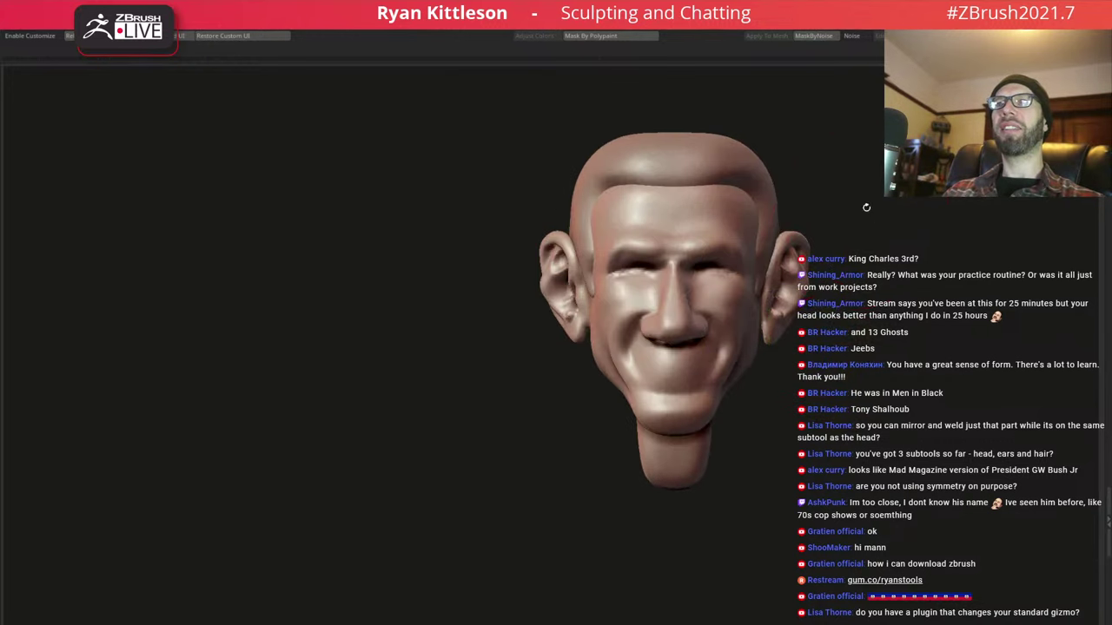
pyautogui.moveTo(704, 287)
pyautogui.mouseDown()
pyautogui.moveTo(682, 348)
pyautogui.moveTo(571, 347)
pyautogui.mouseUp()
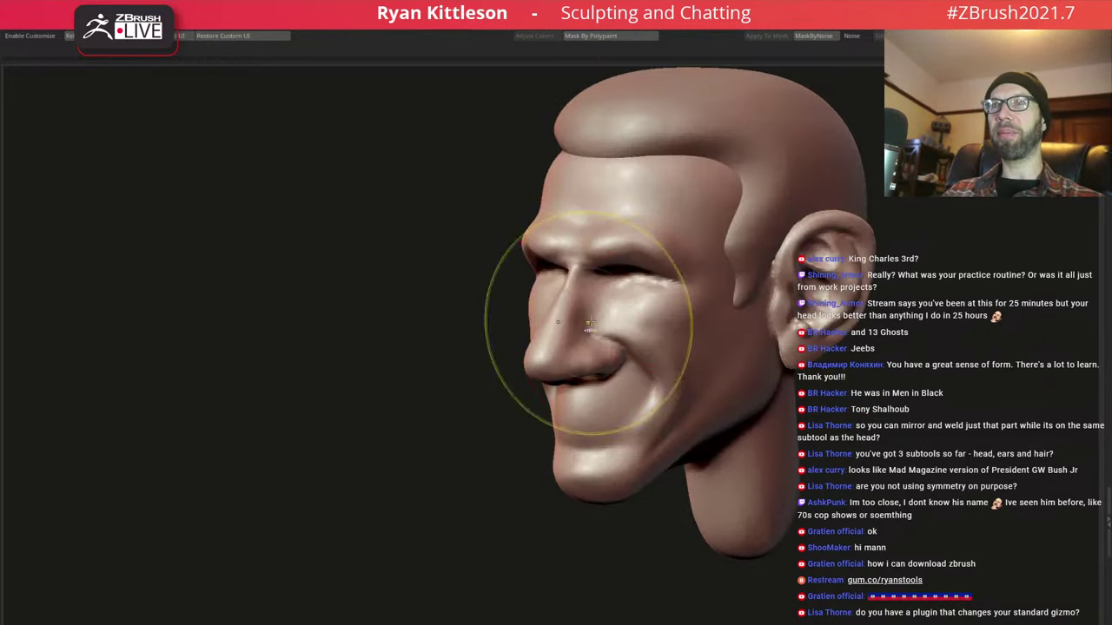
# Zoom in on the brow, raise Draw Size from 805 to 934, and orbit the head
pyautogui.moveTo(714, 280)
pyautogui.mouseDown()
pyautogui.moveTo(633, 236)
pyautogui.moveTo(665, 227)
pyautogui.mouseUp()
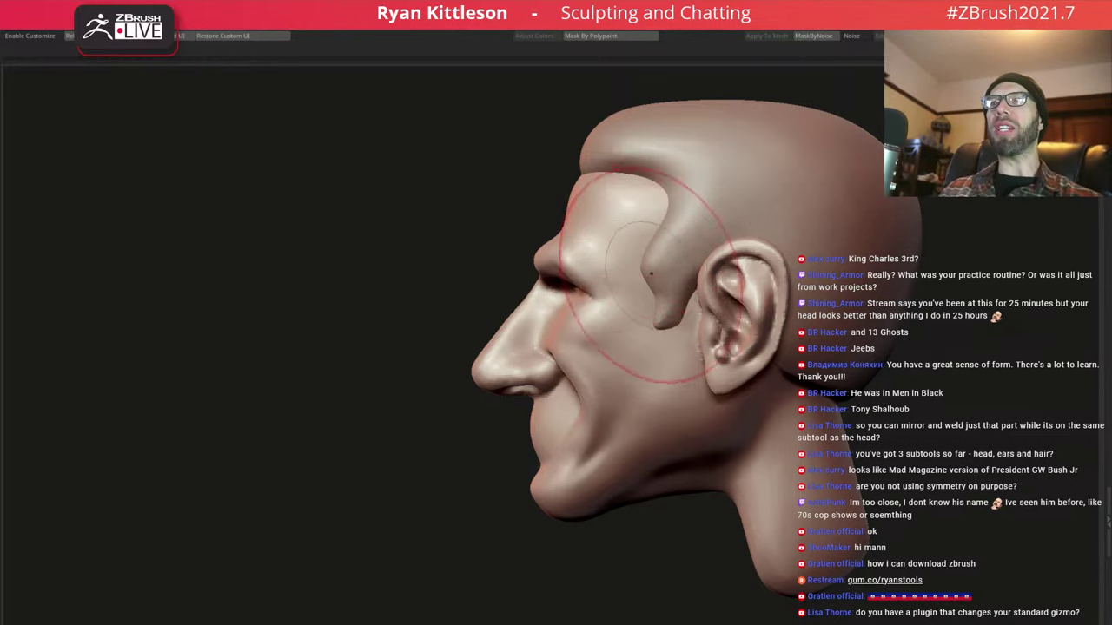
pyautogui.moveTo(591, 243)
pyautogui.mouseDown(button='right')
pyautogui.moveTo(608, 231)
pyautogui.moveTo(658, 273)
pyautogui.moveTo(649, 265)
pyautogui.mouseUp(button='right')
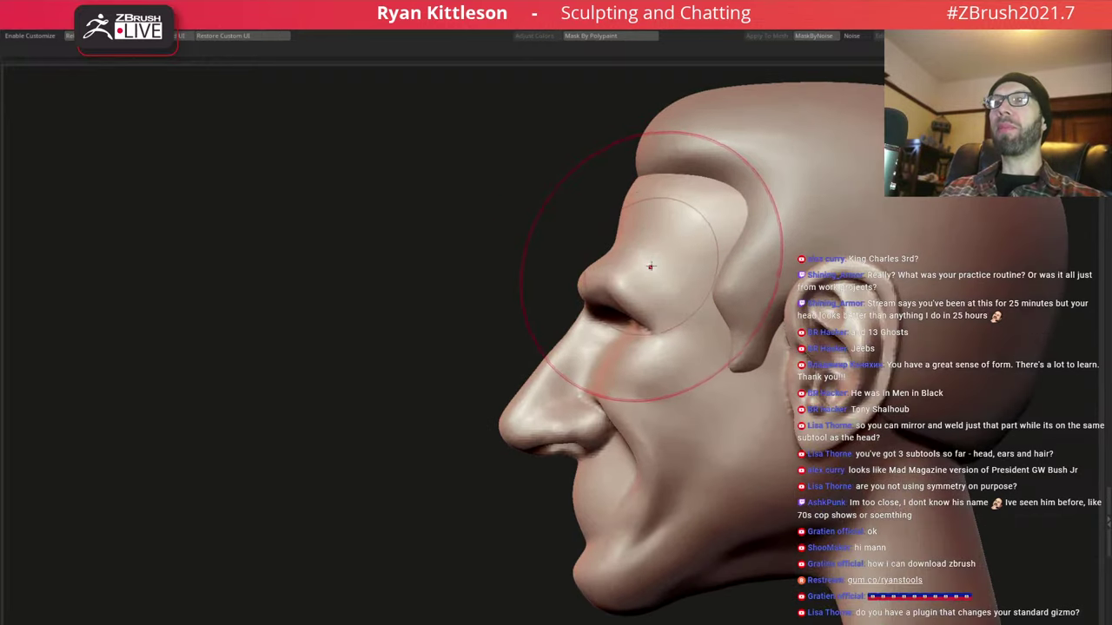
pyautogui.press('space')
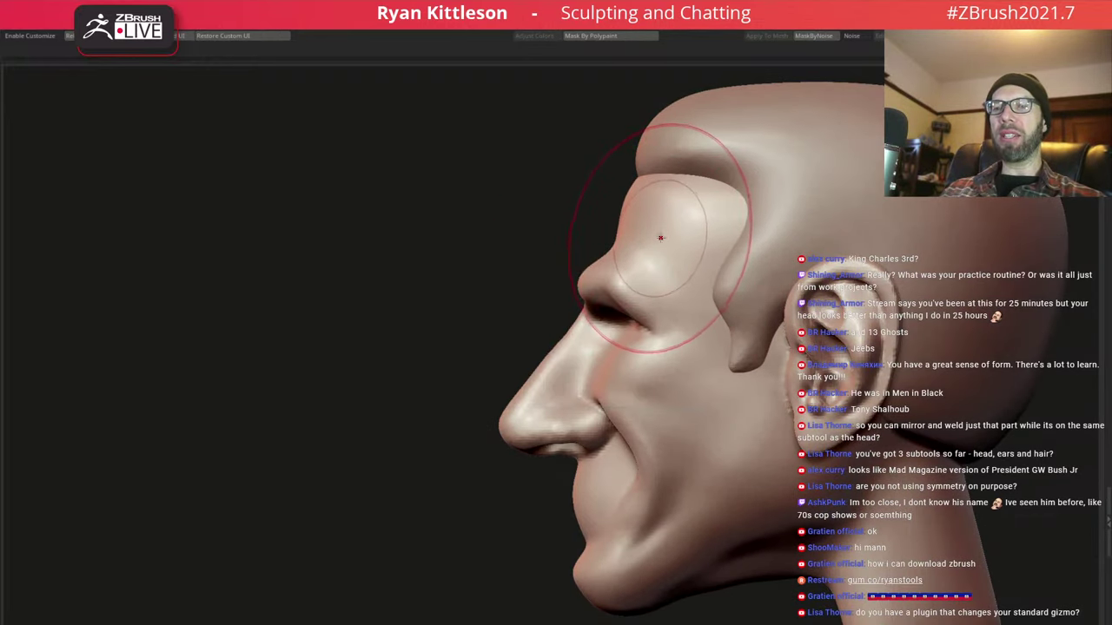
pyautogui.press('space')
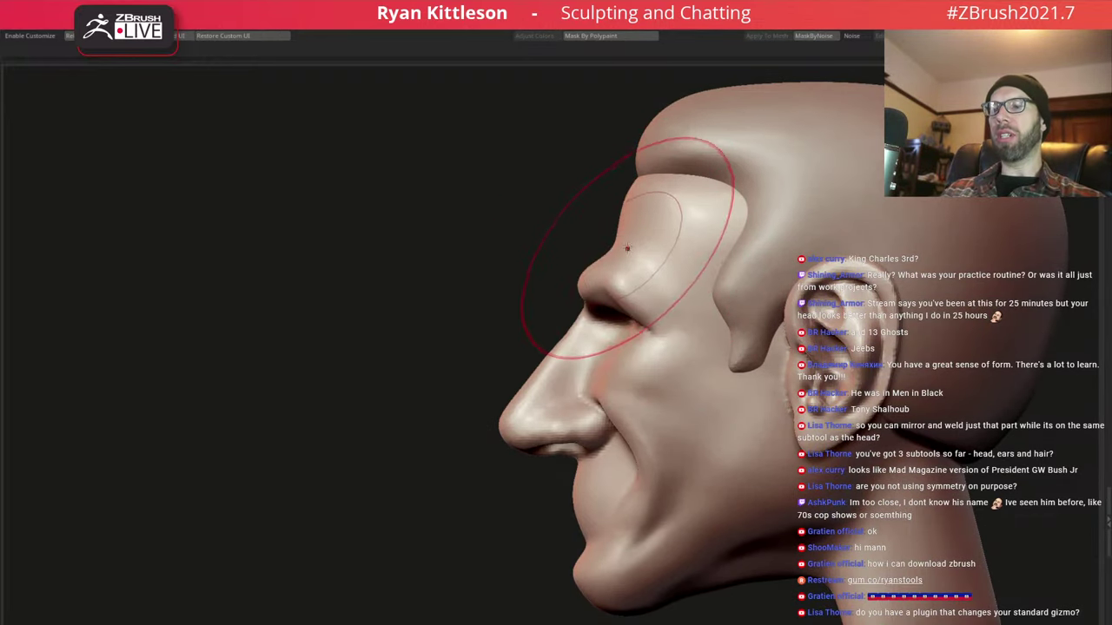
pyautogui.press('space')
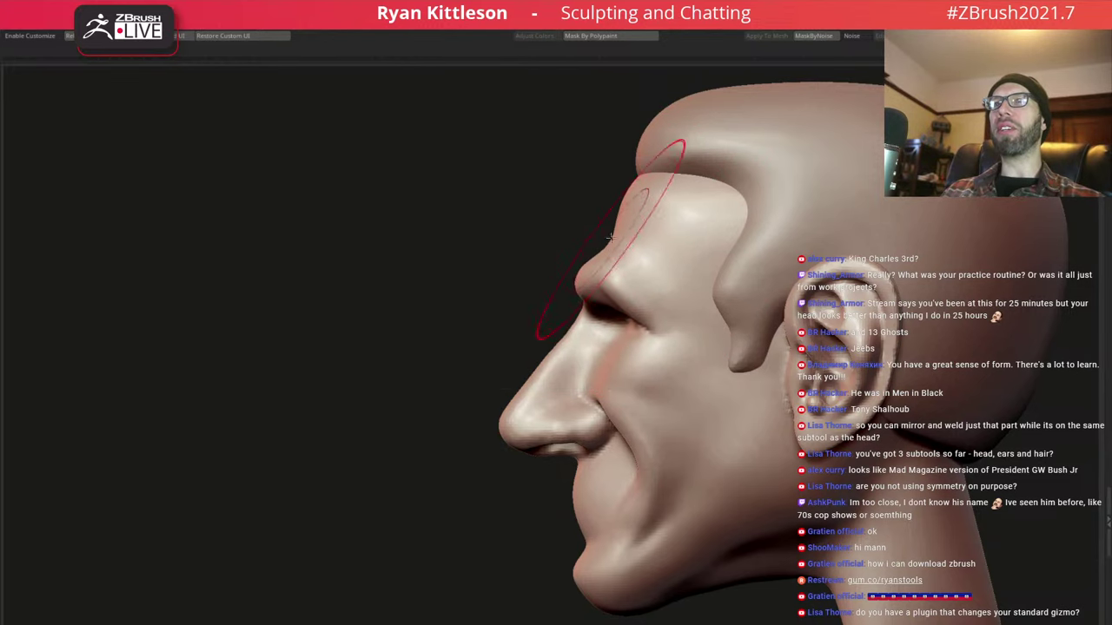
pyautogui.moveTo(611, 236)
pyautogui.mouseDown(button='right')
pyautogui.moveTo(595, 247)
pyautogui.moveTo(632, 242)
pyautogui.mouseUp(button='right')
pyautogui.press('space')
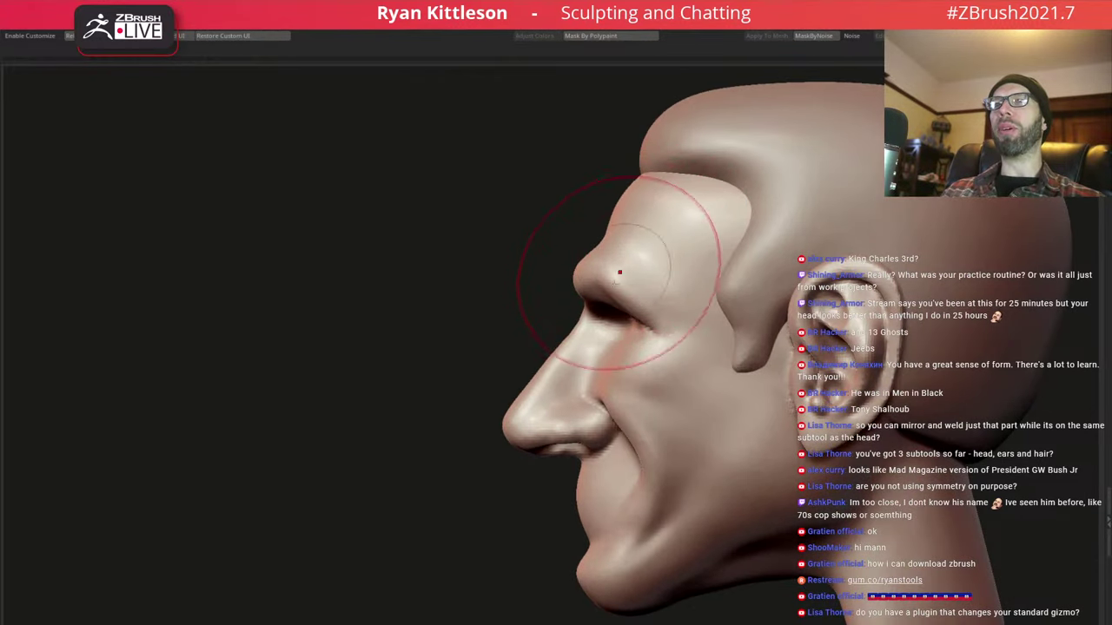
pyautogui.moveTo(584, 285)
pyautogui.mouseDown(button='right')
pyautogui.moveTo(650, 260)
pyautogui.moveTo(608, 211)
pyautogui.moveTo(620, 248)
pyautogui.moveTo(635, 243)
pyautogui.moveTo(598, 267)
pyautogui.mouseUp(button='right')
pyautogui.moveTo(455, 310)
pyautogui.mouseDown(button='right')
pyautogui.moveTo(568, 259)
pyautogui.moveTo(612, 265)
pyautogui.moveTo(611, 253)
pyautogui.mouseUp(button='right')
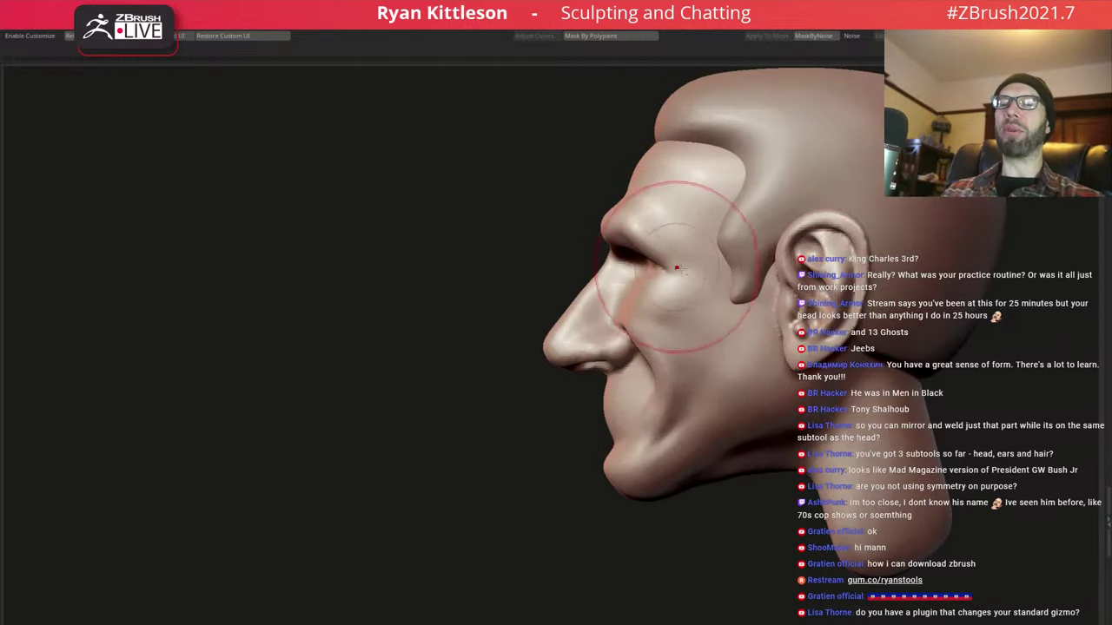
pyautogui.moveTo(677, 269)
pyautogui.mouseDown(button='right')
pyautogui.moveTo(556, 273)
pyautogui.moveTo(608, 246)
pyautogui.moveTo(559, 251)
pyautogui.moveTo(565, 238)
pyautogui.moveTo(590, 244)
pyautogui.moveTo(489, 293)
pyautogui.mouseUp(button='right')
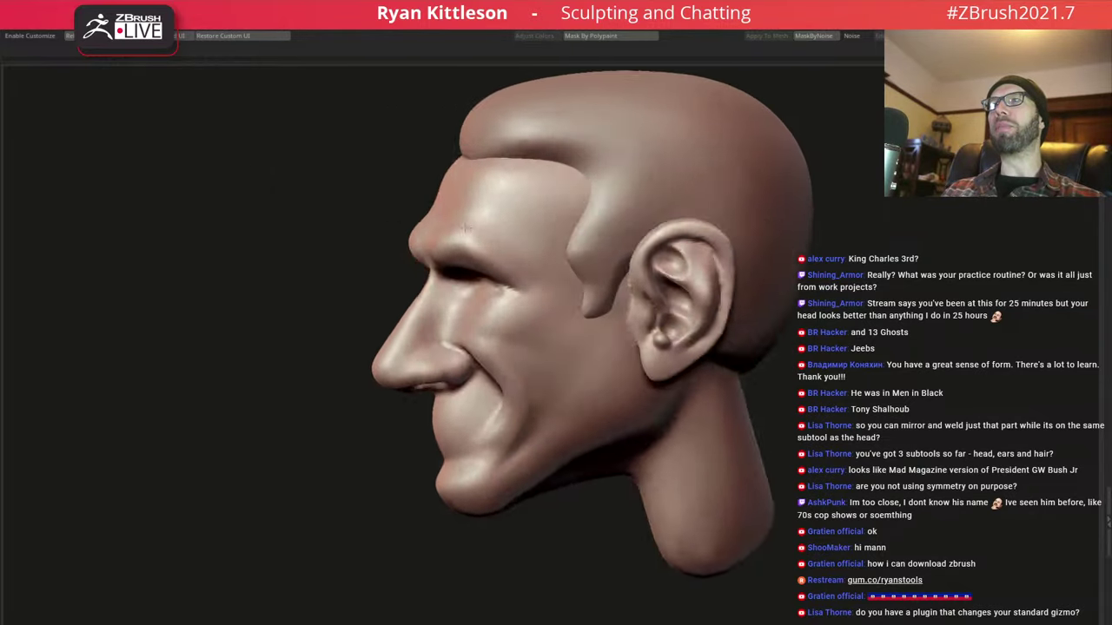
# Reshape the nostril rim, checking the nose from several angles
pyautogui.moveTo(485, 262); pyautogui.dragTo(557, 261, button='right')
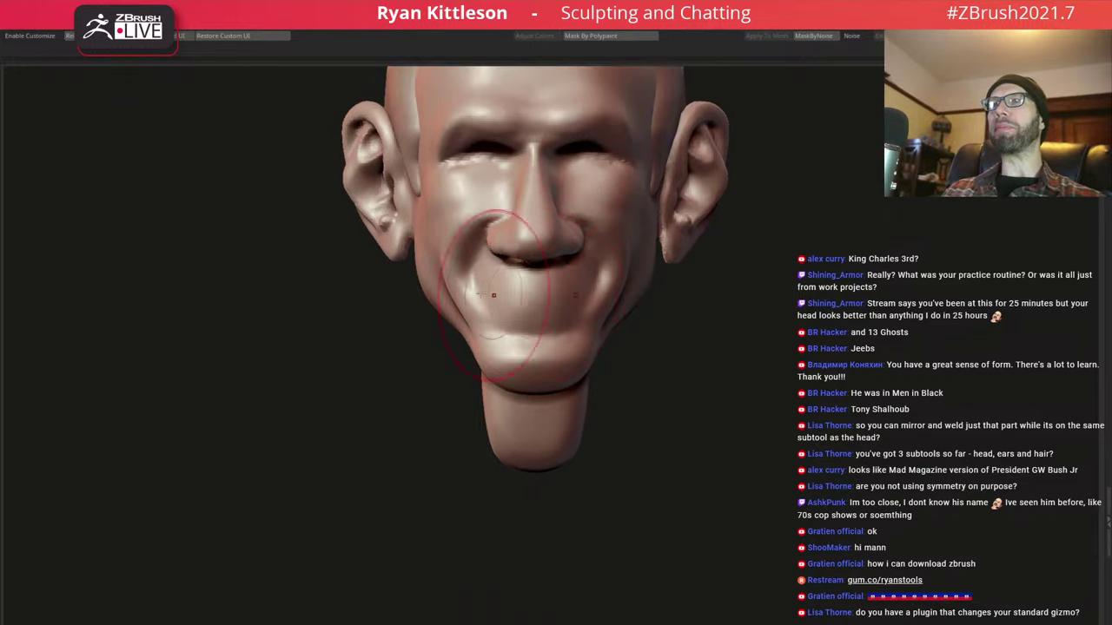
pyautogui.moveTo(493, 296)
pyautogui.mouseDown(button='right')
pyautogui.moveTo(496, 223)
pyautogui.moveTo(549, 252)
pyautogui.moveTo(465, 343)
pyautogui.mouseUp(button='right')
pyautogui.press('space')
pyautogui.press('space')
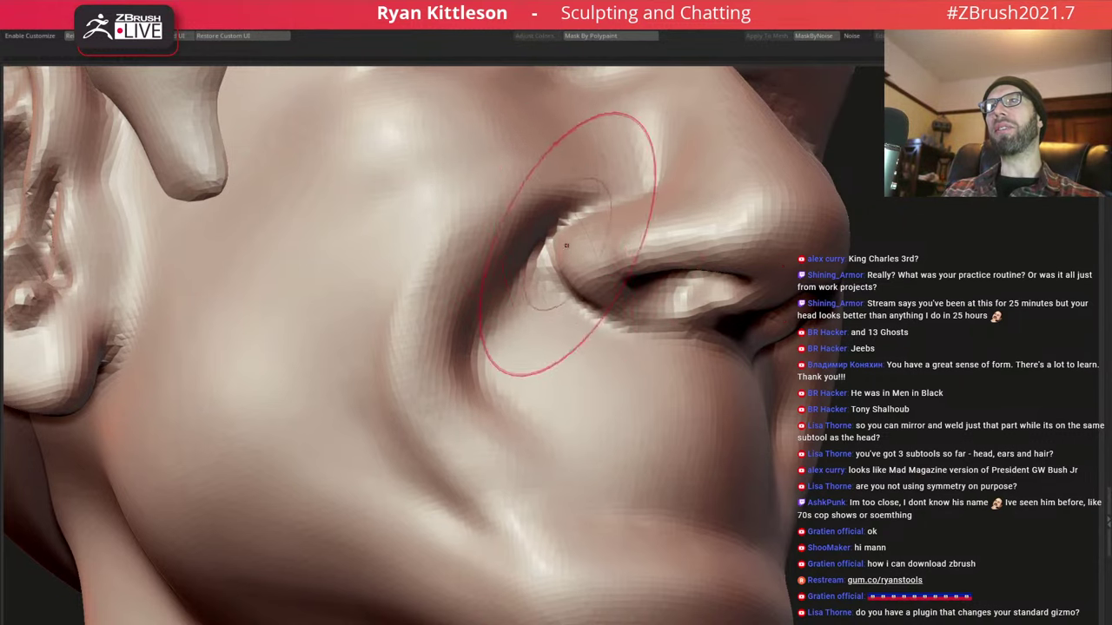
pyautogui.moveTo(565, 245); pyautogui.dragTo(472, 240, button='right')
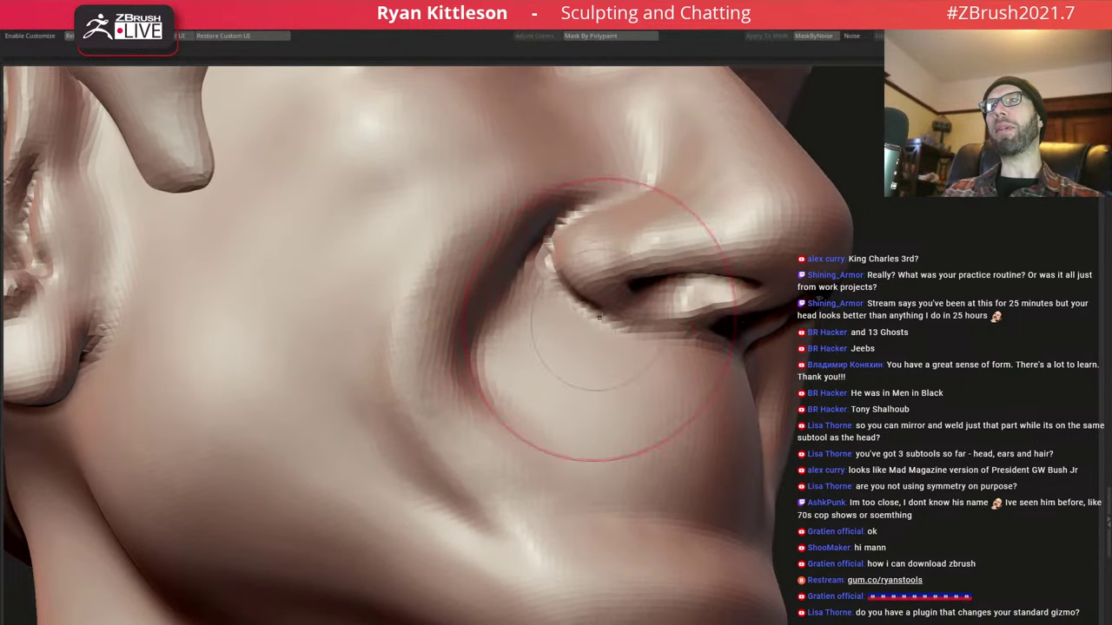
pyautogui.moveTo(608, 319)
pyautogui.mouseDown(button='right')
pyautogui.moveTo(629, 189)
pyautogui.moveTo(660, 209)
pyautogui.moveTo(683, 255)
pyautogui.mouseUp(button='right')
pyautogui.press('space')
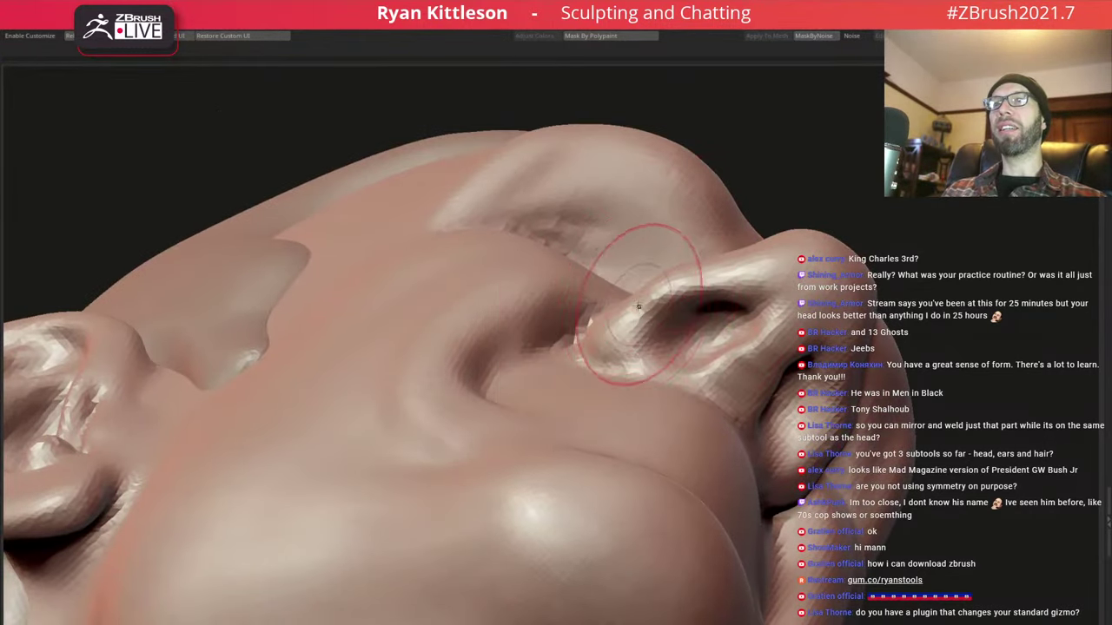
pyautogui.moveTo(639, 307)
pyautogui.mouseDown()
pyautogui.moveTo(627, 298)
pyautogui.moveTo(658, 285)
pyautogui.mouseUp()
pyautogui.moveTo(711, 235); pyautogui.dragTo(642, 280, button='right')
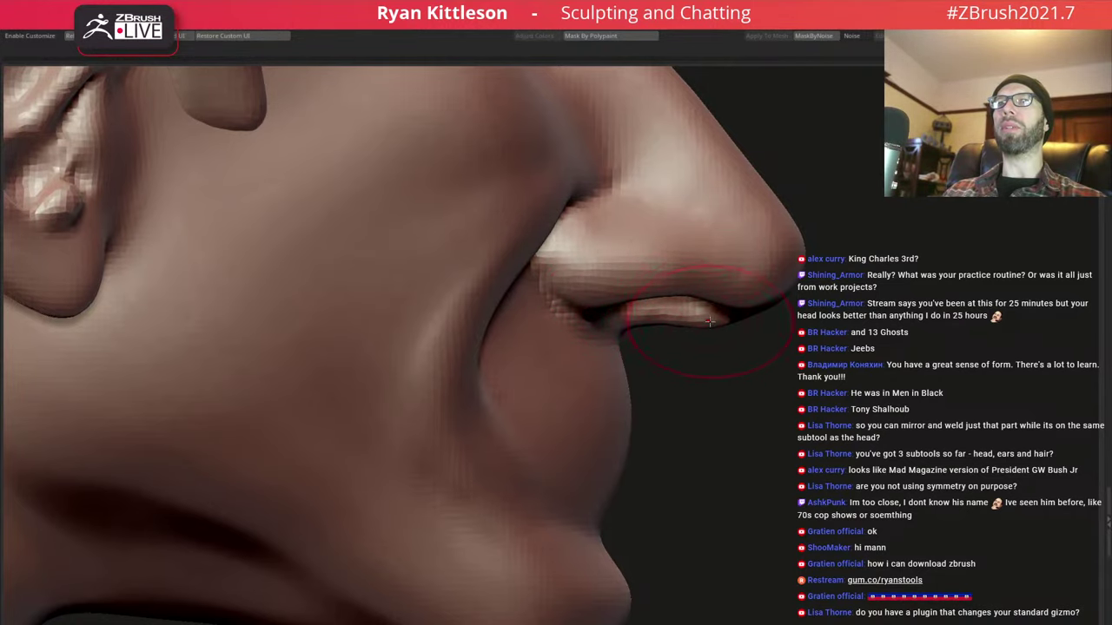
pyautogui.moveTo(648, 240); pyautogui.dragTo(662, 285, button='right')
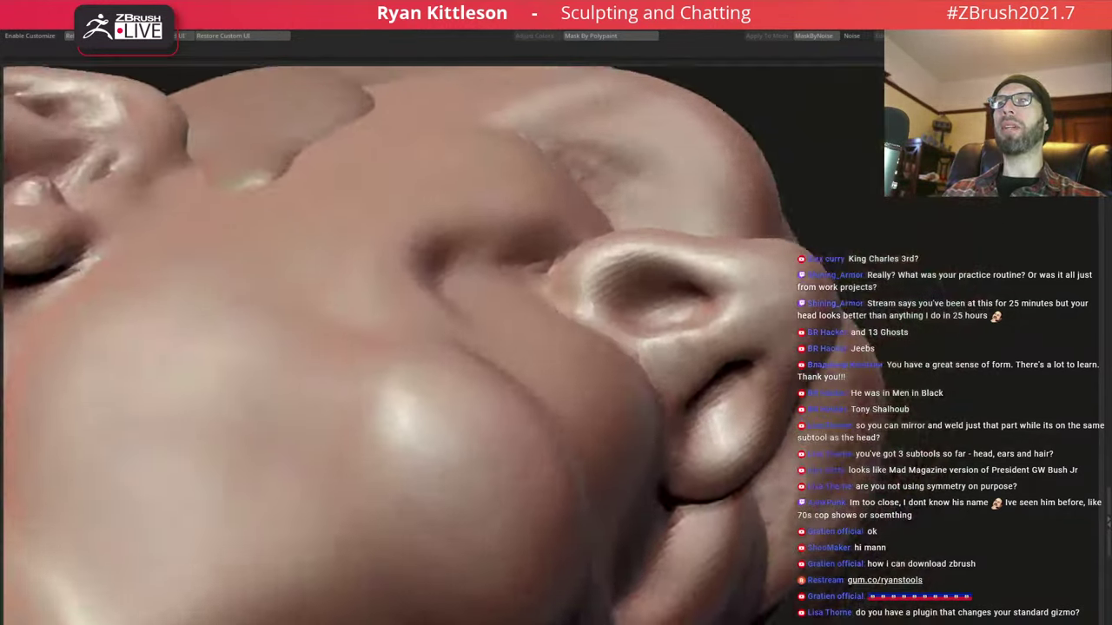
# Carve the crease beside the nostril and the cheek fold around the mouth deeper
pyautogui.press('space')
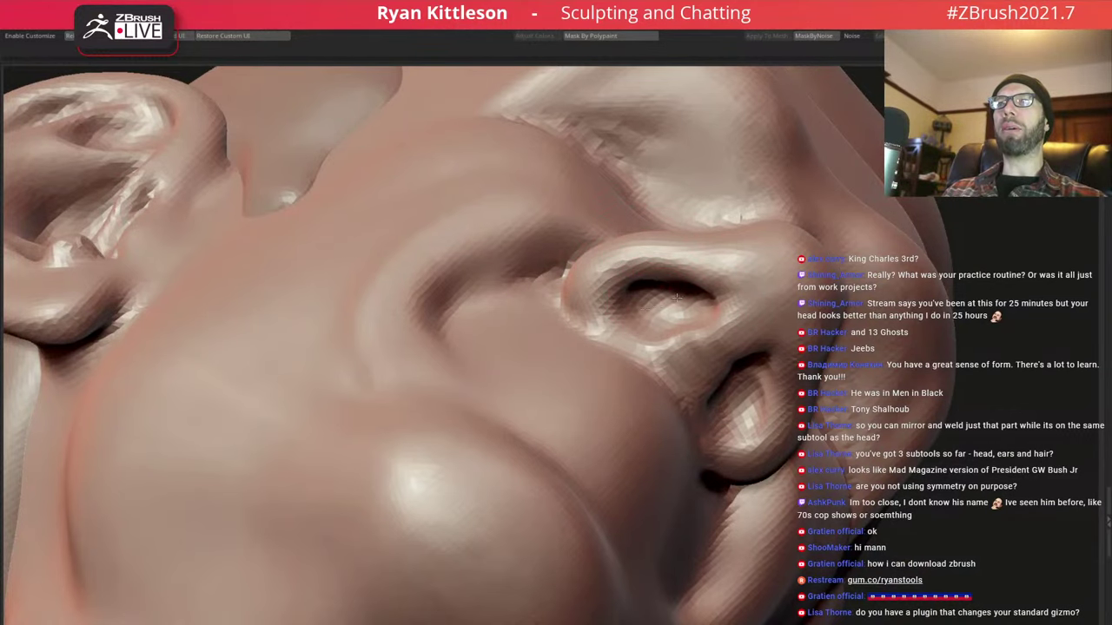
pyautogui.moveTo(642, 285)
pyautogui.mouseDown(button='right')
pyautogui.moveTo(686, 269)
pyautogui.moveTo(565, 236)
pyautogui.moveTo(538, 213)
pyautogui.moveTo(471, 278)
pyautogui.mouseUp(button='right')
pyautogui.press('space')
pyautogui.moveTo(518, 228)
pyautogui.mouseDown()
pyautogui.moveTo(496, 278)
pyautogui.moveTo(513, 234)
pyautogui.mouseUp()
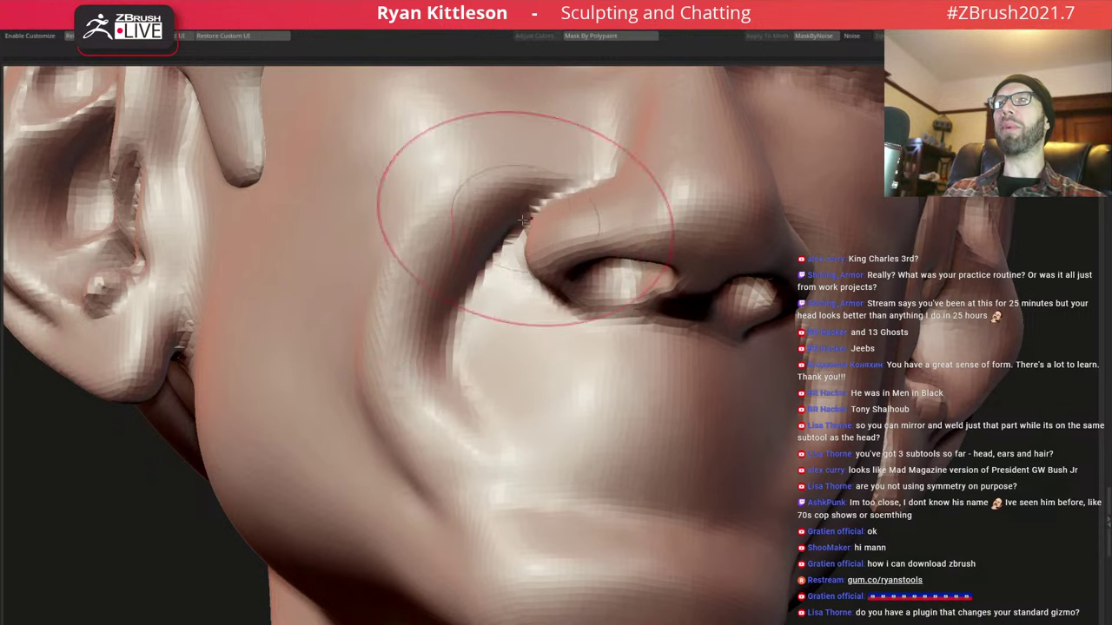
pyautogui.press('f')
pyautogui.moveTo(590, 182)
pyautogui.mouseDown(button='right')
pyautogui.moveTo(526, 175)
pyautogui.moveTo(565, 252)
pyautogui.moveTo(527, 273)
pyautogui.mouseUp(button='right')
pyautogui.moveTo(494, 320)
pyautogui.mouseDown()
pyautogui.moveTo(469, 347)
pyautogui.moveTo(496, 318)
pyautogui.mouseUp()
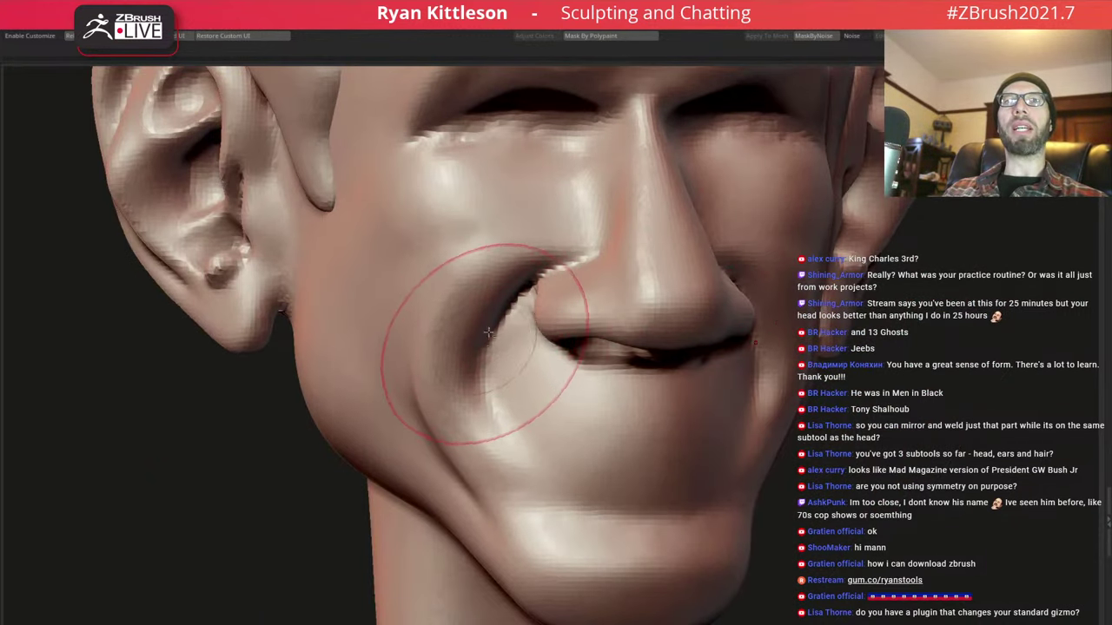
pyautogui.moveTo(496, 318)
pyautogui.mouseDown(button='right')
pyautogui.moveTo(484, 322)
pyautogui.moveTo(528, 252)
pyautogui.mouseUp(button='right')
pyautogui.moveTo(528, 251)
pyautogui.mouseDown()
pyautogui.moveTo(469, 304)
pyautogui.moveTo(508, 308)
pyautogui.moveTo(474, 235)
pyautogui.moveTo(493, 290)
pyautogui.mouseUp()
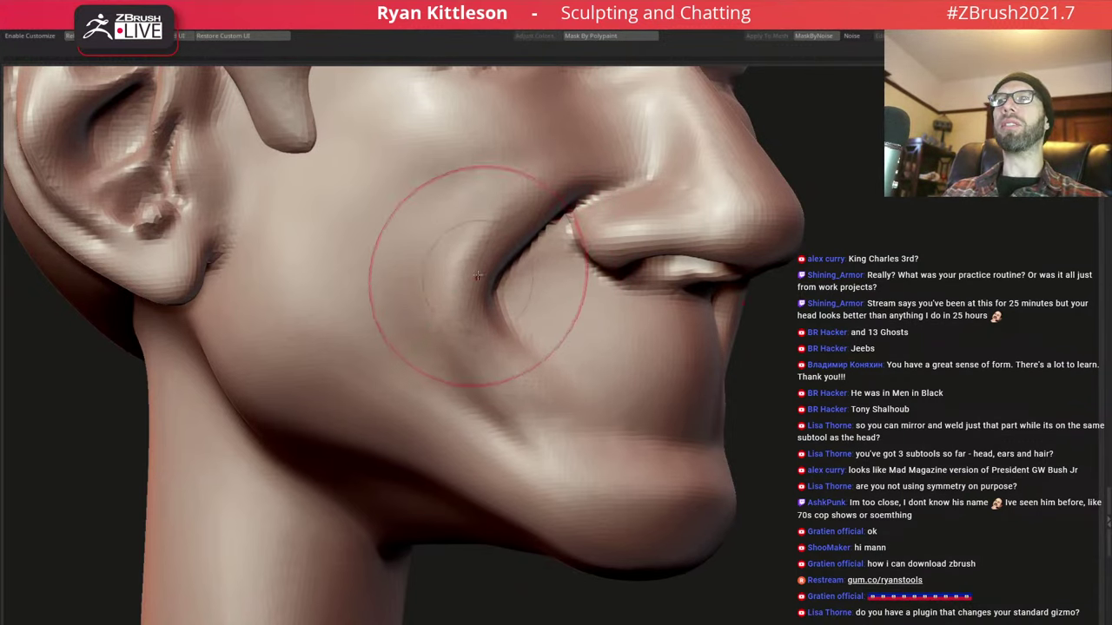
pyautogui.moveTo(477, 275)
pyautogui.mouseDown(button='right')
pyautogui.moveTo(587, 250)
pyautogui.moveTo(576, 199)
pyautogui.mouseUp(button='right')
pyautogui.moveTo(690, 278)
pyautogui.mouseDown(button='right')
pyautogui.moveTo(526, 184)
pyautogui.moveTo(458, 265)
pyautogui.moveTo(455, 234)
pyautogui.mouseUp(button='right')
pyautogui.press('space')
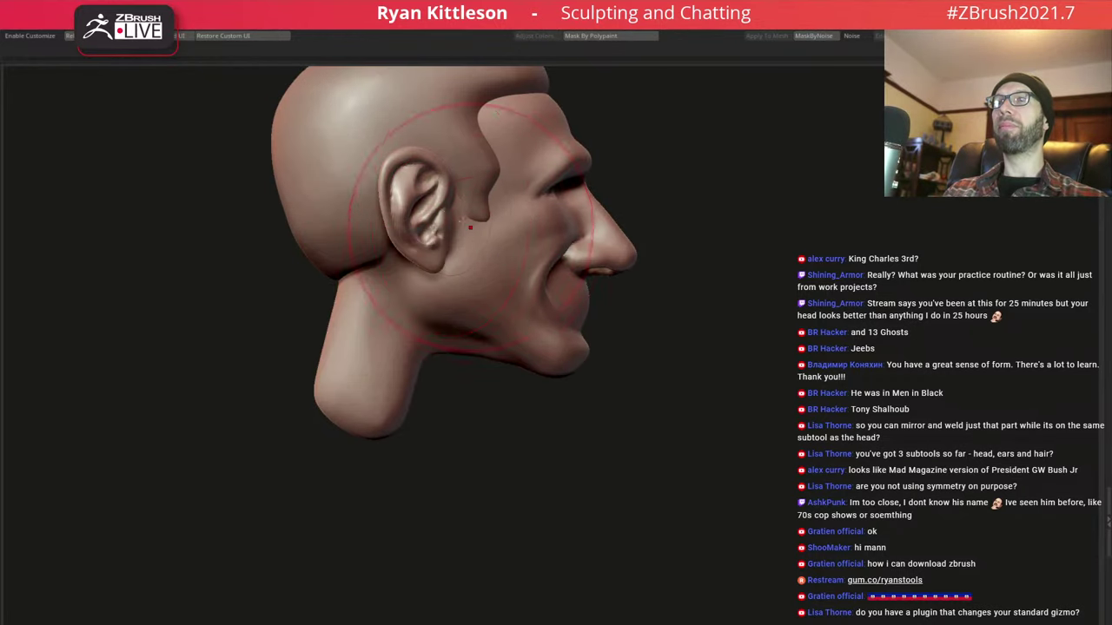
# Smooth the ear and the cheek just in front of it with a larger brush
pyautogui.press('space')
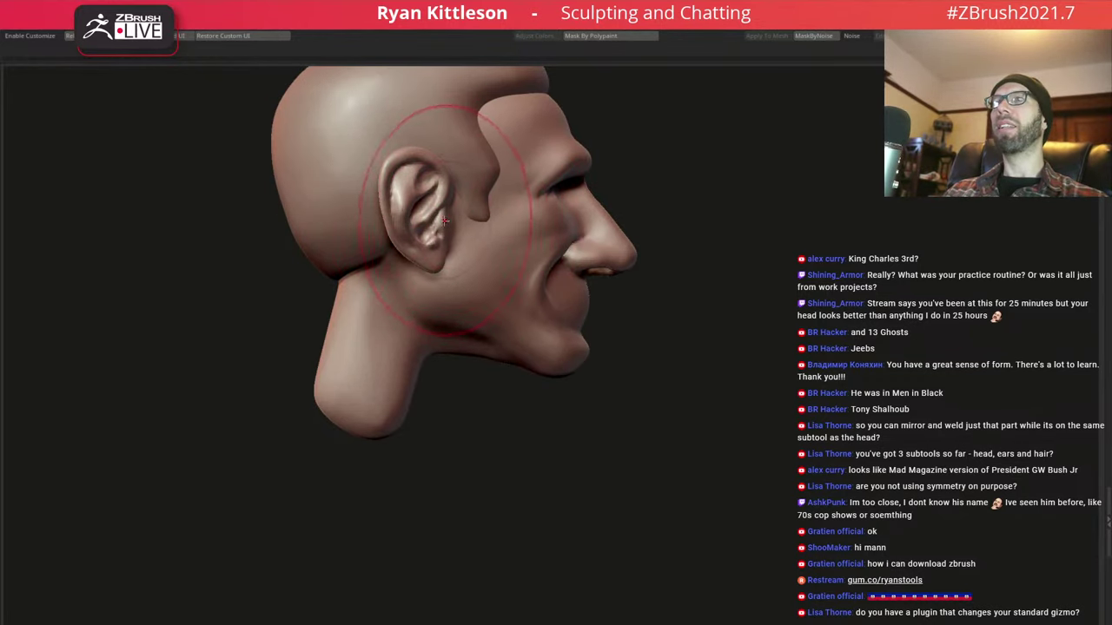
pyautogui.keyDown('shift'); pyautogui.moveTo(444, 220); pyautogui.dragTo(464, 223); pyautogui.keyUp('shift')
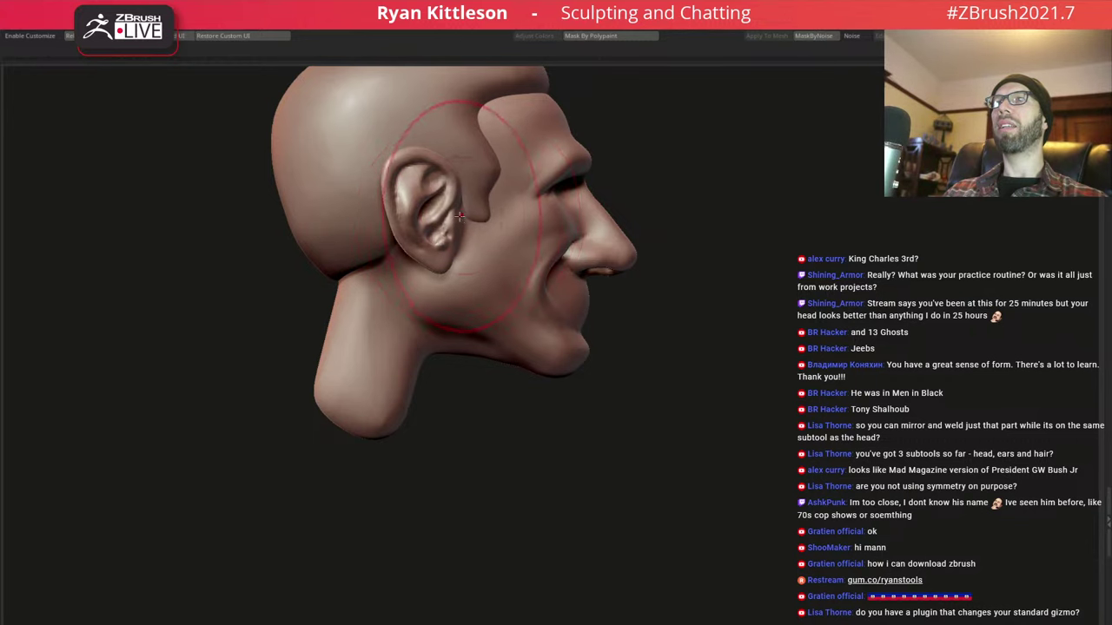
pyautogui.moveTo(461, 216); pyautogui.dragTo(477, 277)
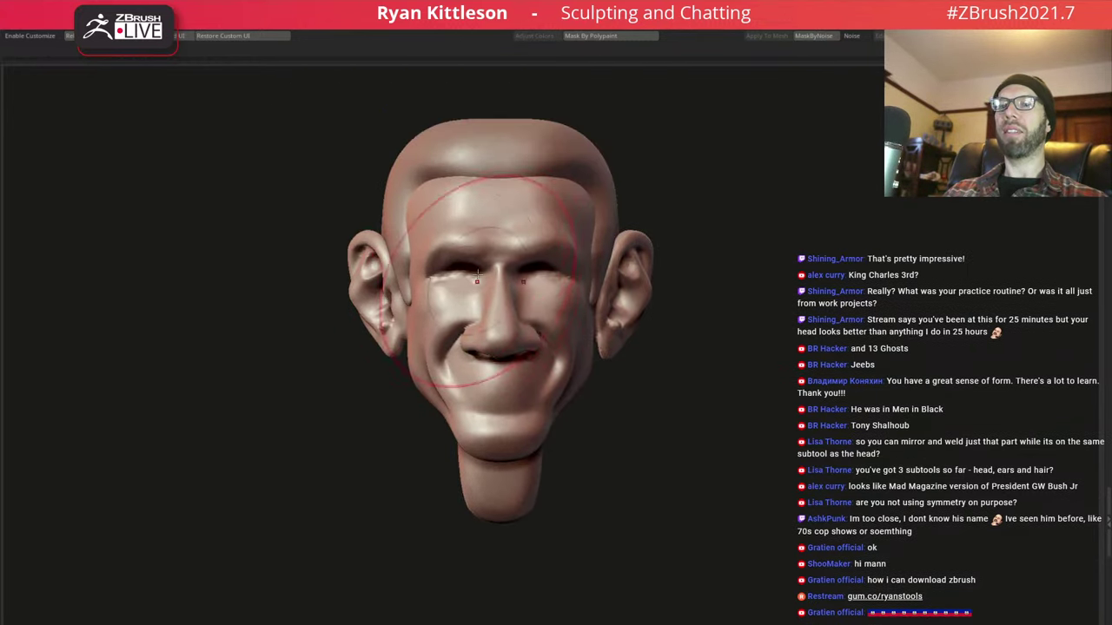
pyautogui.moveTo(476, 276)
pyautogui.mouseDown()
pyautogui.moveTo(505, 220)
pyautogui.moveTo(512, 306)
pyautogui.moveTo(358, 590)
pyautogui.mouseUp()
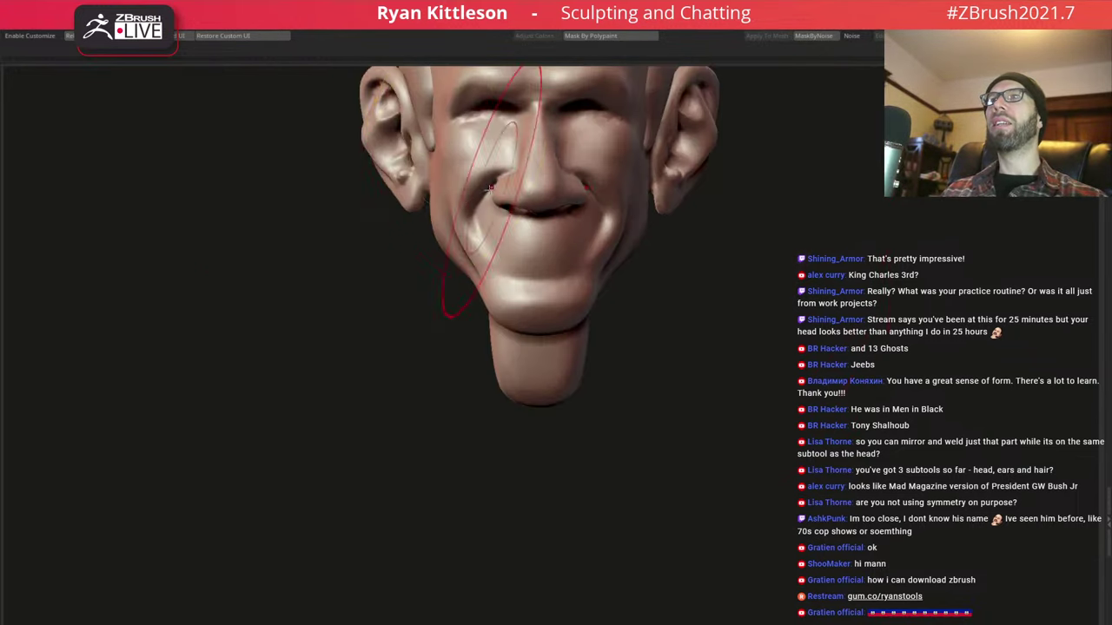
pyautogui.moveTo(556, 220)
pyautogui.mouseDown()
pyautogui.moveTo(526, 250)
pyautogui.moveTo(528, 210)
pyautogui.mouseUp()
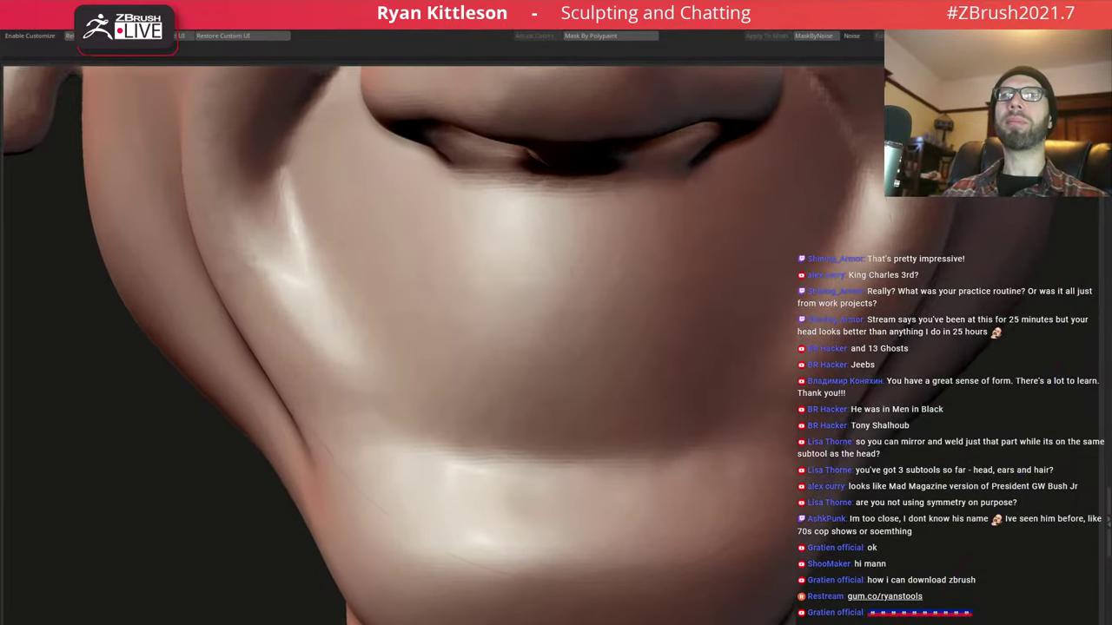
# Paint a tapered MaskPen band along the mouth line back toward the corners
pyautogui.press('space')
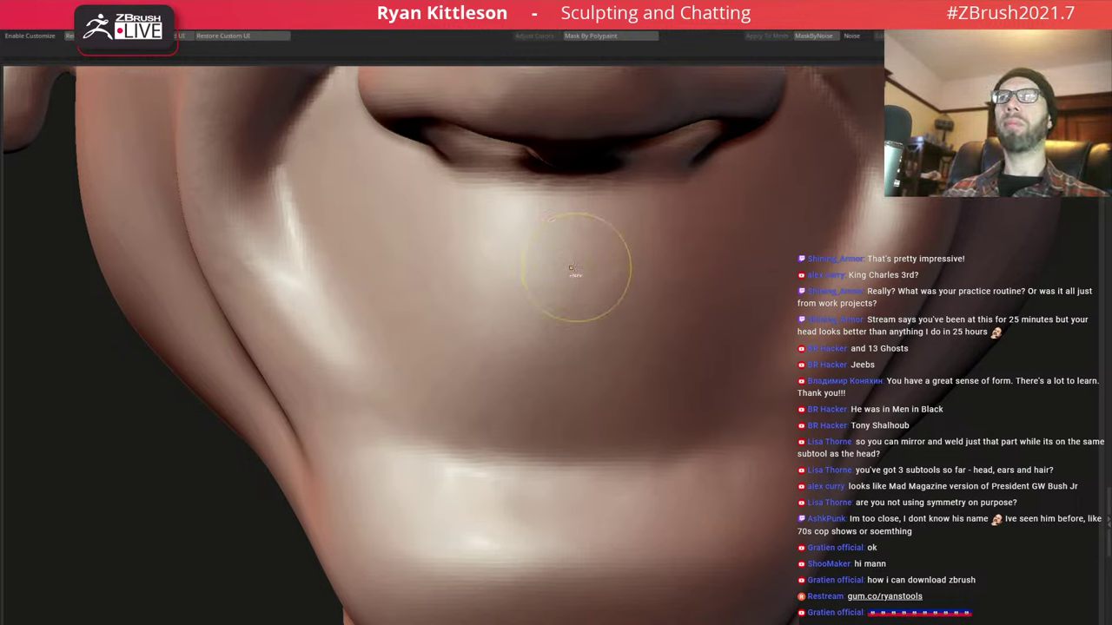
pyautogui.moveTo(388, 238)
pyautogui.mouseDown()
pyautogui.moveTo(311, 203)
pyautogui.moveTo(487, 318)
pyautogui.moveTo(538, 344)
pyautogui.moveTo(597, 349)
pyautogui.moveTo(834, 199)
pyautogui.mouseUp()
pyautogui.moveTo(620, 304)
pyautogui.keyDown('ctrl'); pyautogui.mouseDown(button='right')
pyautogui.moveTo(541, 255)
pyautogui.moveTo(545, 269)
pyautogui.mouseUp(button='right'); pyautogui.keyUp('ctrl')
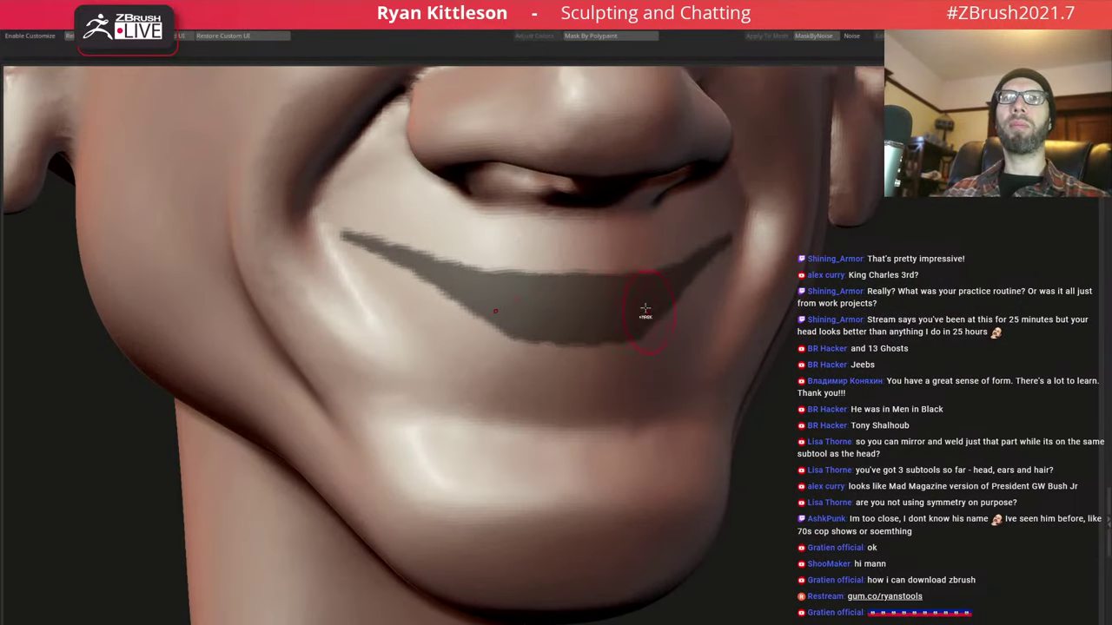
pyautogui.moveTo(645, 309)
pyautogui.keyDown('ctrl'); pyautogui.mouseDown(button='right')
pyautogui.moveTo(586, 243)
pyautogui.moveTo(616, 329)
pyautogui.moveTo(657, 303)
pyautogui.mouseUp(button='right'); pyautogui.keyUp('ctrl')
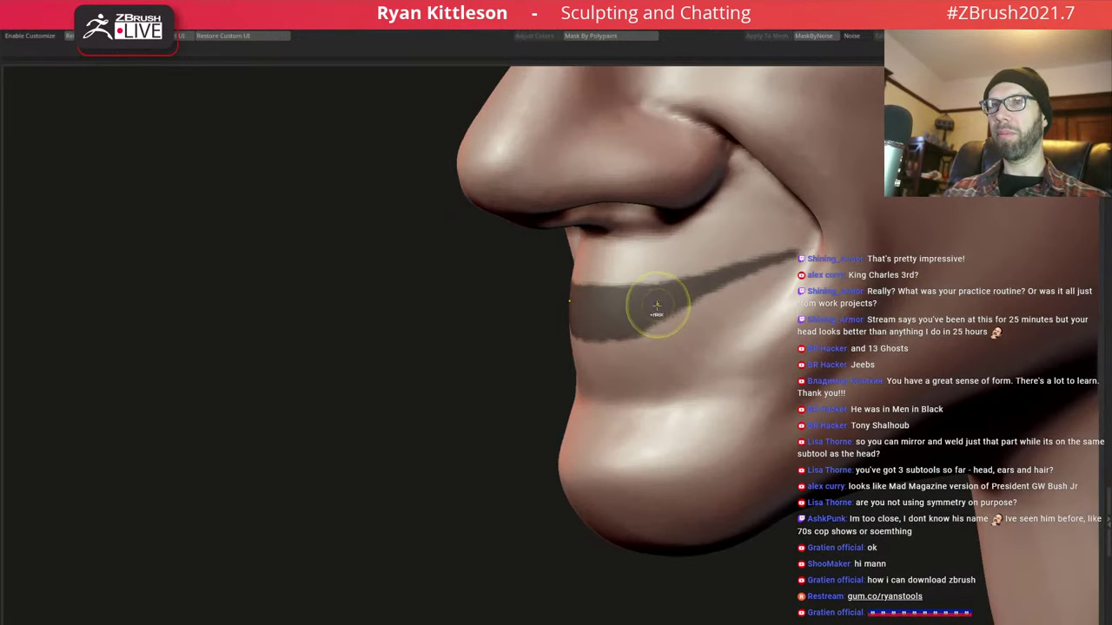
# Isolate the masked lip strip, invert and unhide, then blur the mask edges
pyautogui.hotkey('ctrl', 'w')
pyautogui.keyDown('ctrl'); pyautogui.keyDown('shift'); pyautogui.click(600, 320); pyautogui.keyUp('shift'); pyautogui.keyUp('ctrl')
pyautogui.keyDown('ctrl'); pyautogui.click(460, 365); pyautogui.keyUp('ctrl')
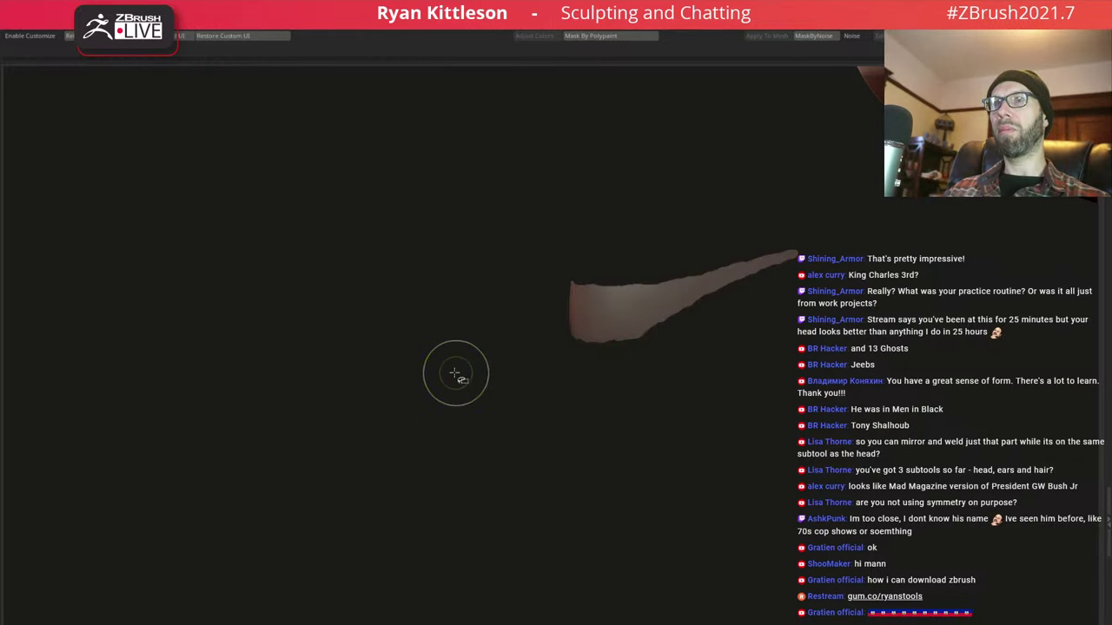
pyautogui.keyDown('ctrl'); pyautogui.keyDown('shift'); pyautogui.click(460, 363); pyautogui.keyUp('shift'); pyautogui.keyUp('ctrl')
pyautogui.keyDown('ctrl'); pyautogui.click(460, 361); pyautogui.keyUp('ctrl')
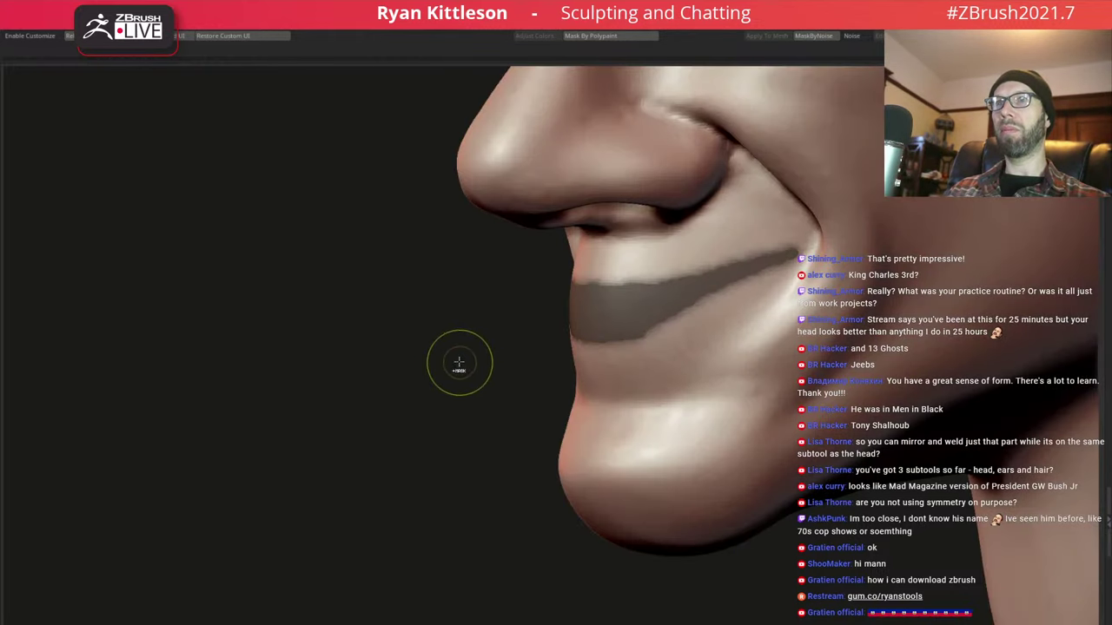
pyautogui.keyDown('ctrl'); pyautogui.click(460, 365); pyautogui.keyUp('ctrl')
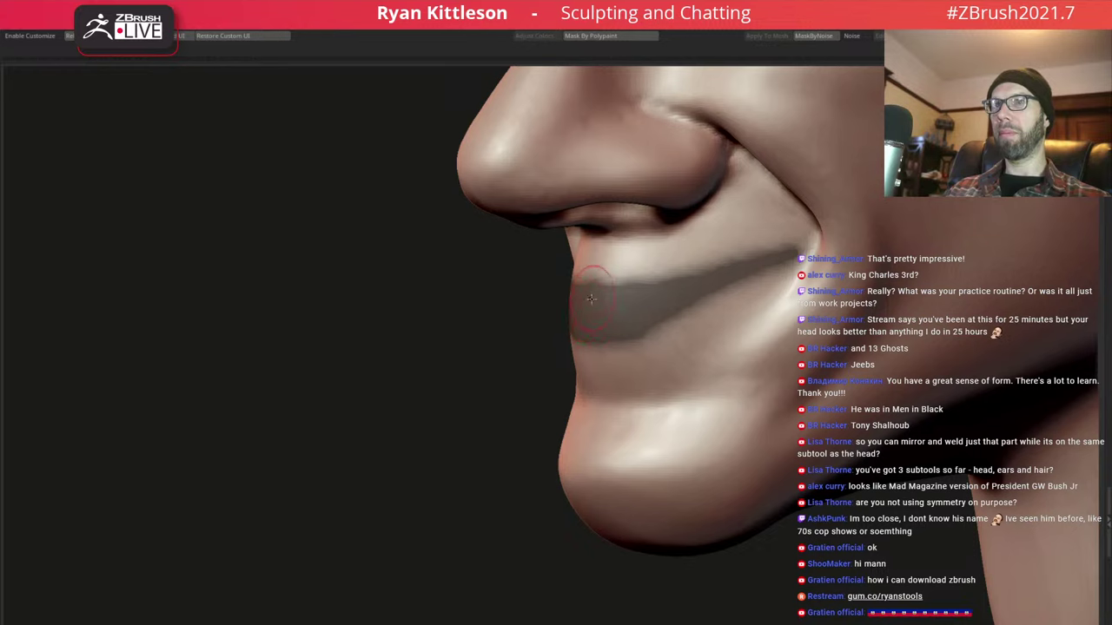
# Carve a crease separating the upper and lower lips
pyautogui.press('space')
pyautogui.moveTo(577, 282)
pyautogui.mouseDown()
pyautogui.moveTo(606, 307)
pyautogui.moveTo(740, 265)
pyautogui.mouseUp()
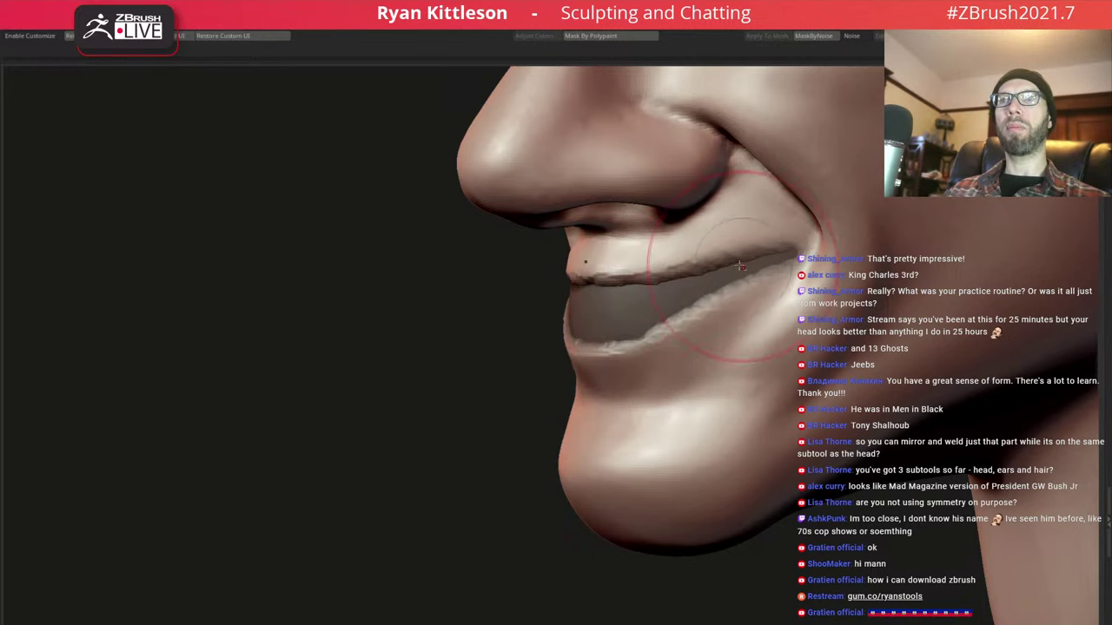
pyautogui.moveTo(379, 379); pyautogui.dragTo(610, 314)
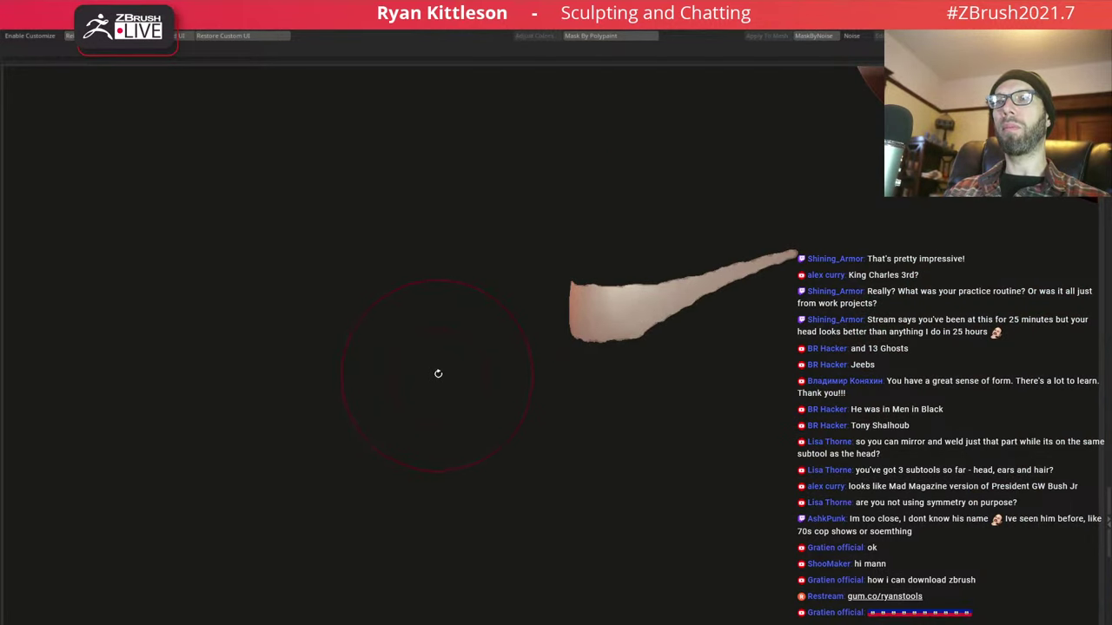
pyautogui.moveTo(447, 366); pyautogui.dragTo(520, 350)
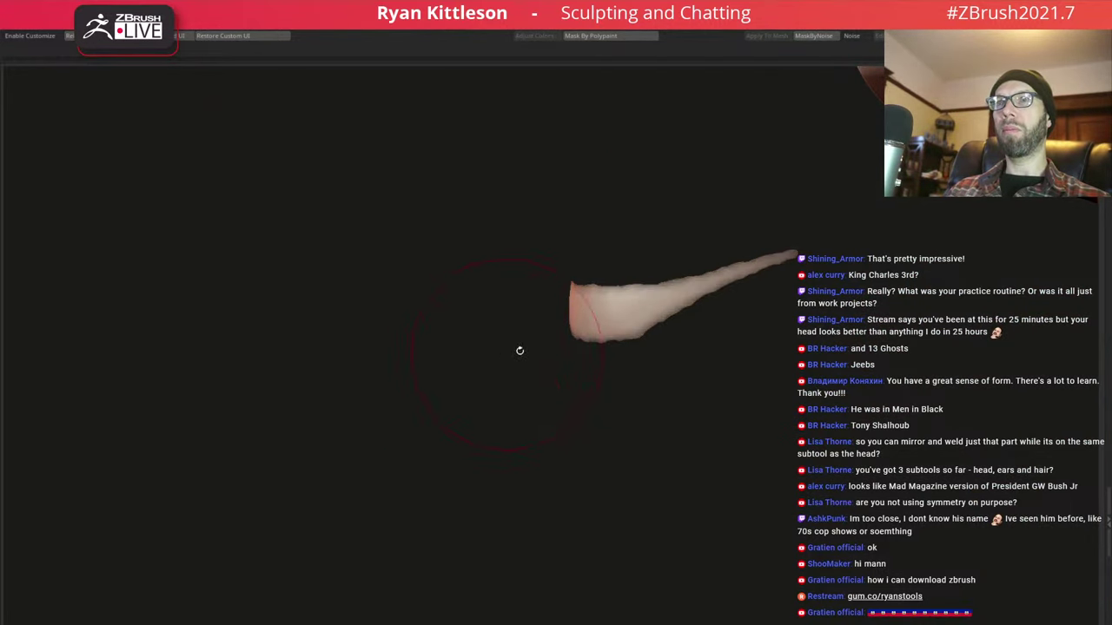
pyautogui.moveTo(650, 317); pyautogui.dragTo(708, 293)
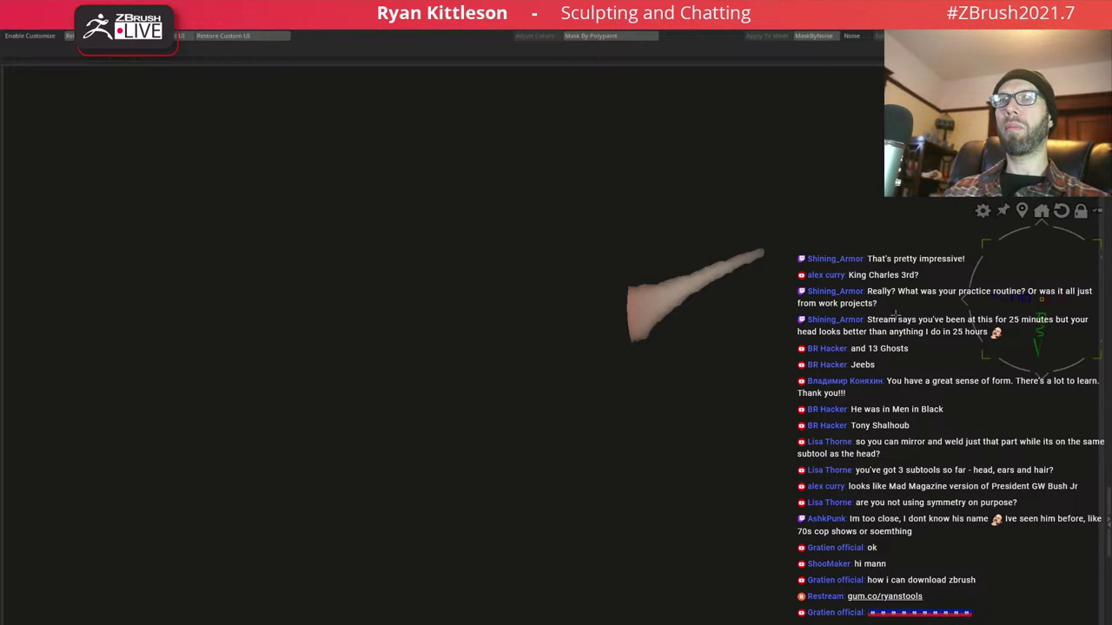
pyautogui.moveTo(895, 314)
pyautogui.mouseDown()
pyautogui.moveTo(471, 340)
pyautogui.moveTo(730, 259)
pyautogui.mouseUp()
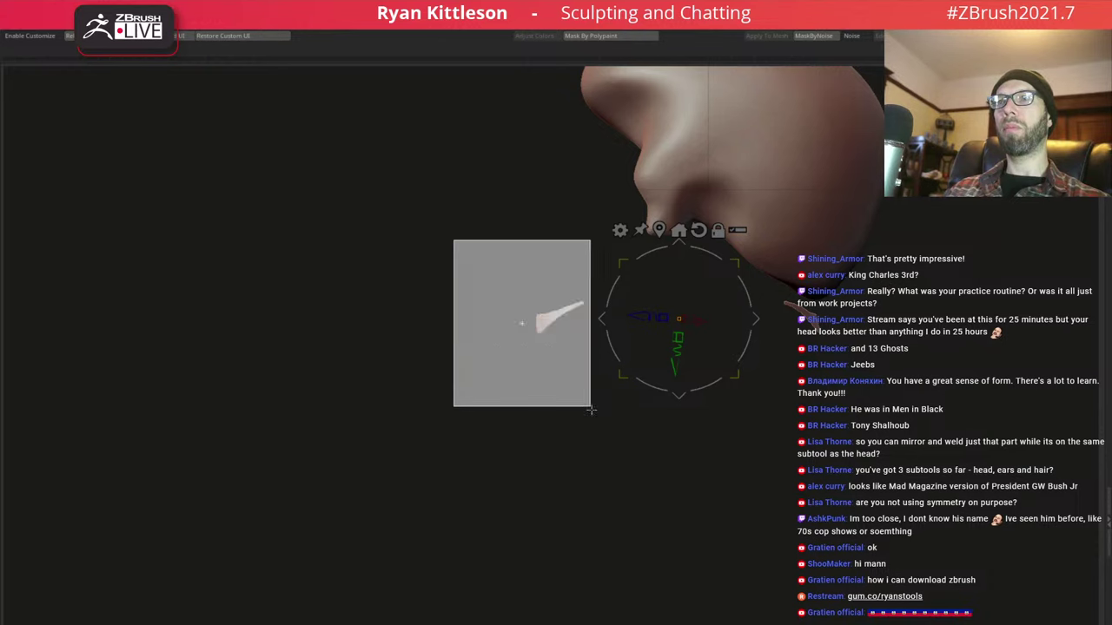
# With Polyframe on, isolate the lip polygroup and scale it with the gizmo
pyautogui.press('q')
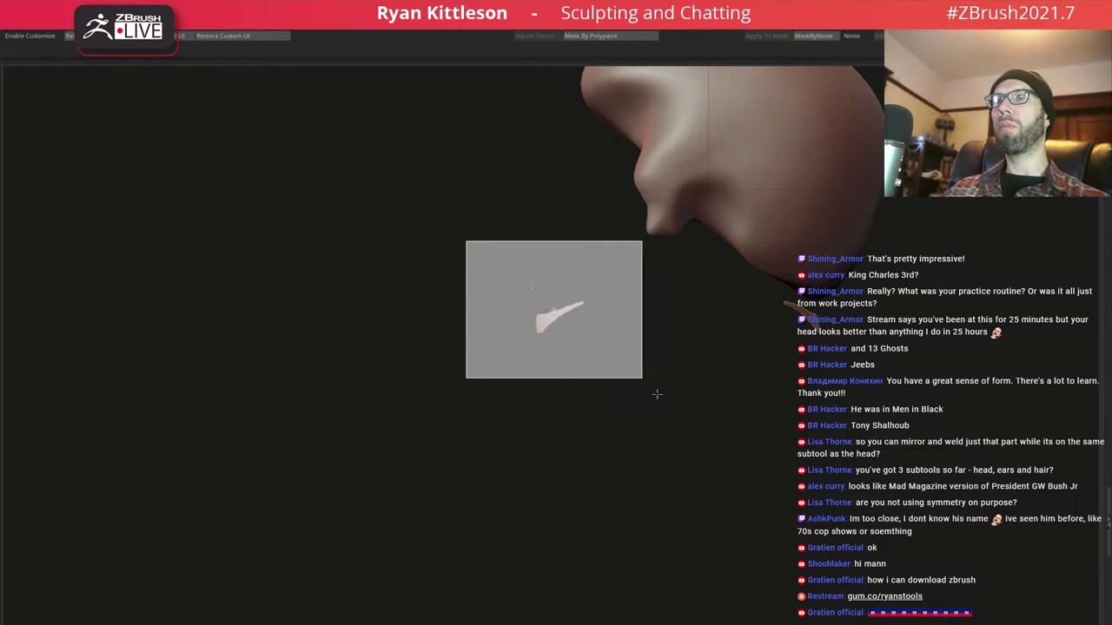
pyautogui.press('f')
pyautogui.moveTo(587, 362); pyautogui.dragTo(539, 308)
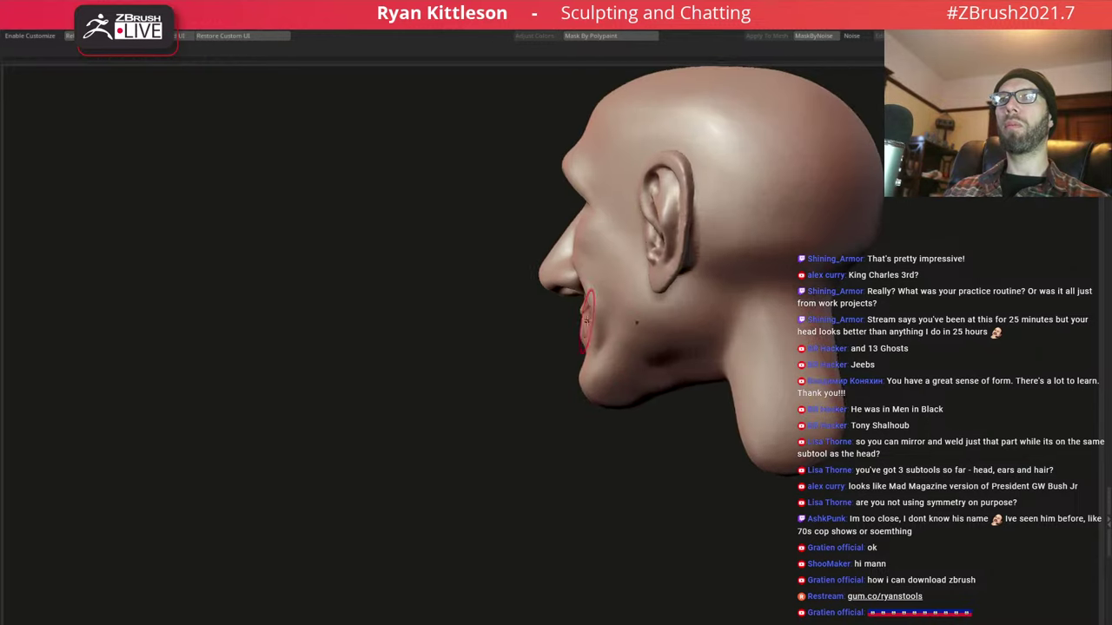
pyautogui.hotkey('shift', 'f')
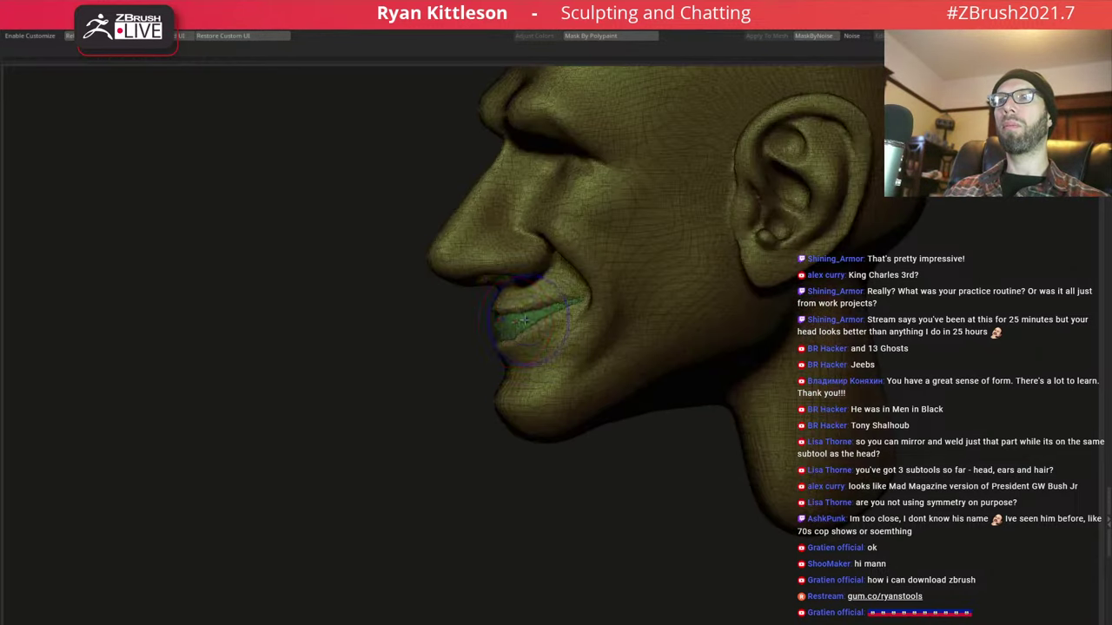
pyautogui.keyDown('ctrl'); pyautogui.keyDown('shift'); pyautogui.click(505, 324); pyautogui.keyUp('shift'); pyautogui.keyUp('ctrl')
pyautogui.keyDown('ctrl'); pyautogui.keyDown('shift'); pyautogui.click(480, 414); pyautogui.keyUp('shift'); pyautogui.keyUp('ctrl')
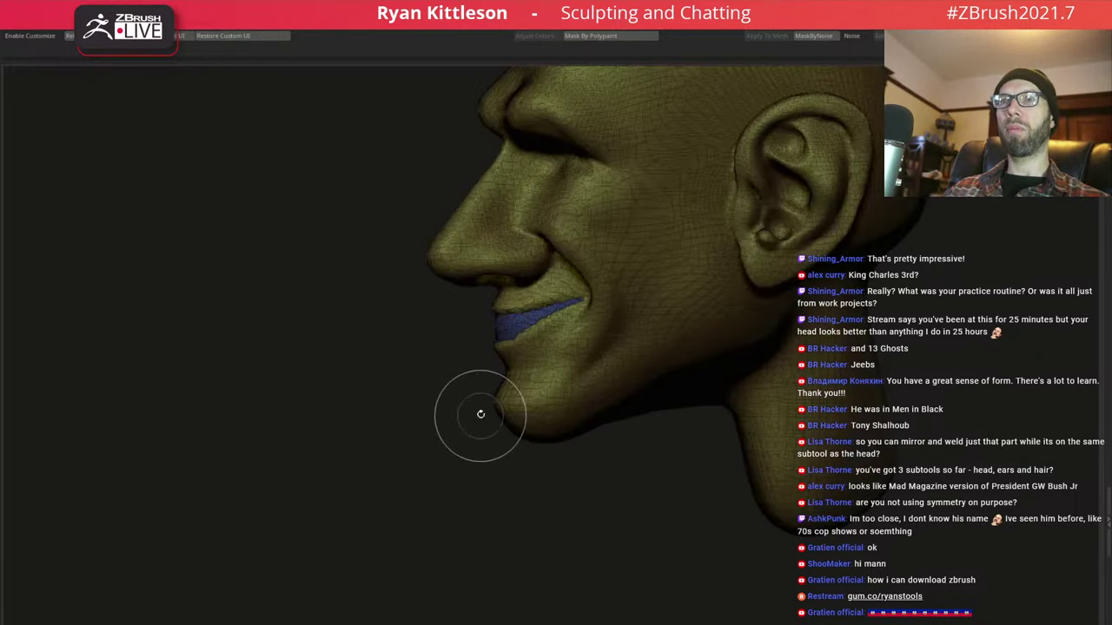
pyautogui.keyDown('ctrl'); pyautogui.keyDown('shift'); pyautogui.click(505, 330); pyautogui.keyUp('shift'); pyautogui.keyUp('ctrl')
pyautogui.moveTo(497, 334)
pyautogui.mouseDown()
pyautogui.moveTo(528, 350)
pyautogui.moveTo(544, 343)
pyautogui.mouseUp()
pyautogui.press('w')
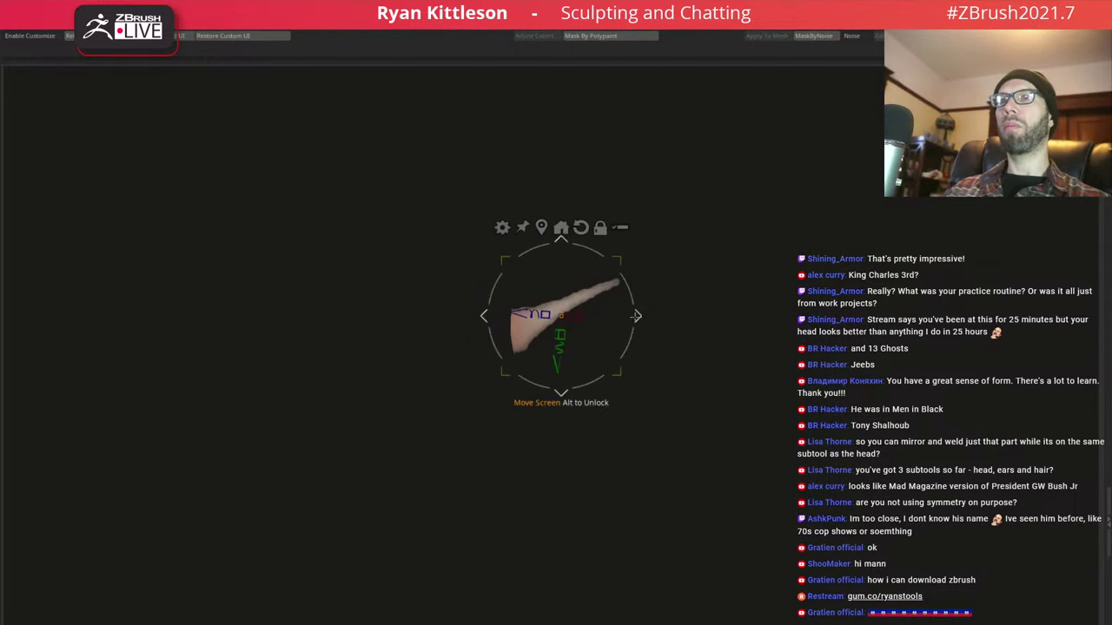
pyautogui.moveTo(637, 314)
pyautogui.mouseDown()
pyautogui.moveTo(746, 325)
pyautogui.moveTo(709, 317)
pyautogui.moveTo(487, 355)
pyautogui.moveTo(475, 333)
pyautogui.moveTo(405, 397)
pyautogui.moveTo(571, 328)
pyautogui.moveTo(415, 286)
pyautogui.mouseUp()
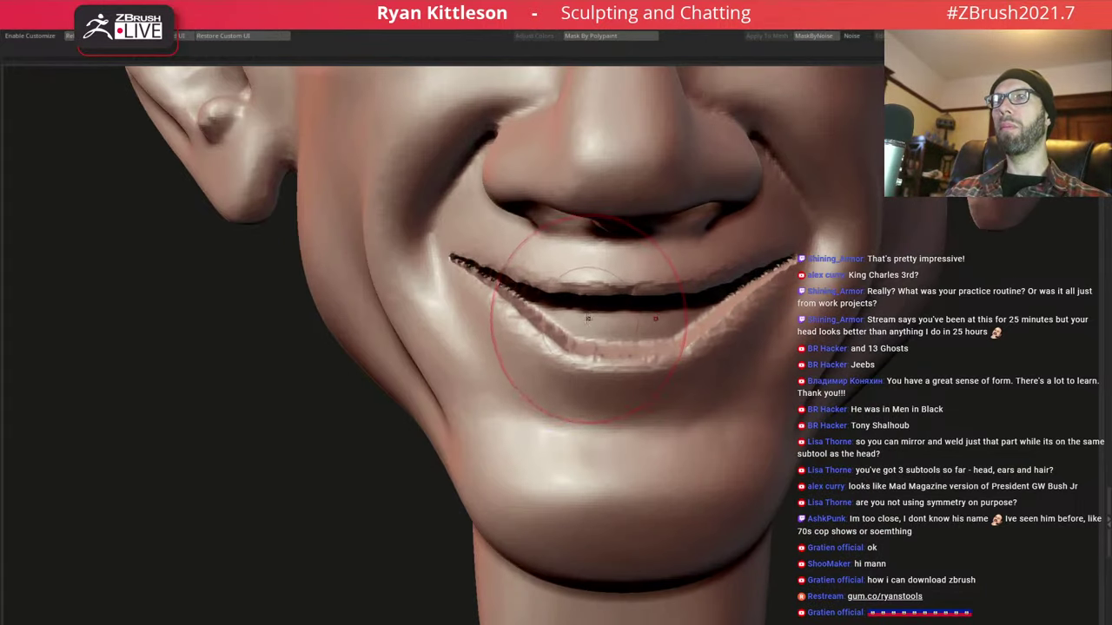
# Smooth the crease under the lower lip and the chin, then check the side profile
pyautogui.moveTo(588, 318); pyautogui.dragTo(670, 274)
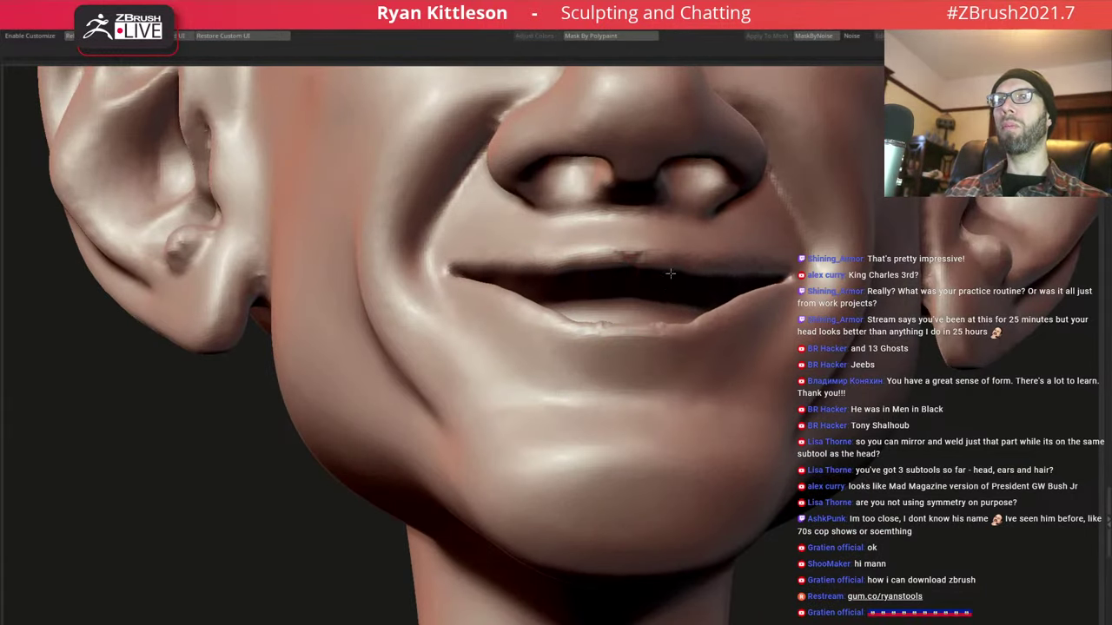
pyautogui.moveTo(603, 303)
pyautogui.mouseDown()
pyautogui.moveTo(658, 301)
pyautogui.moveTo(647, 276)
pyautogui.moveTo(666, 301)
pyautogui.moveTo(659, 313)
pyautogui.mouseUp()
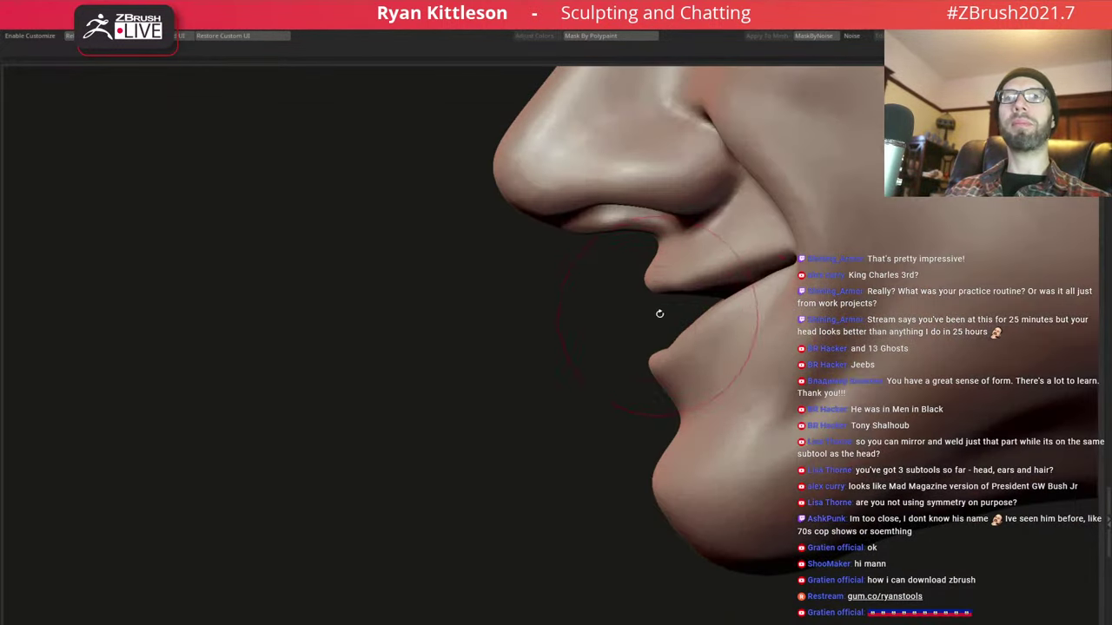
pyautogui.moveTo(658, 271); pyautogui.dragTo(647, 310)
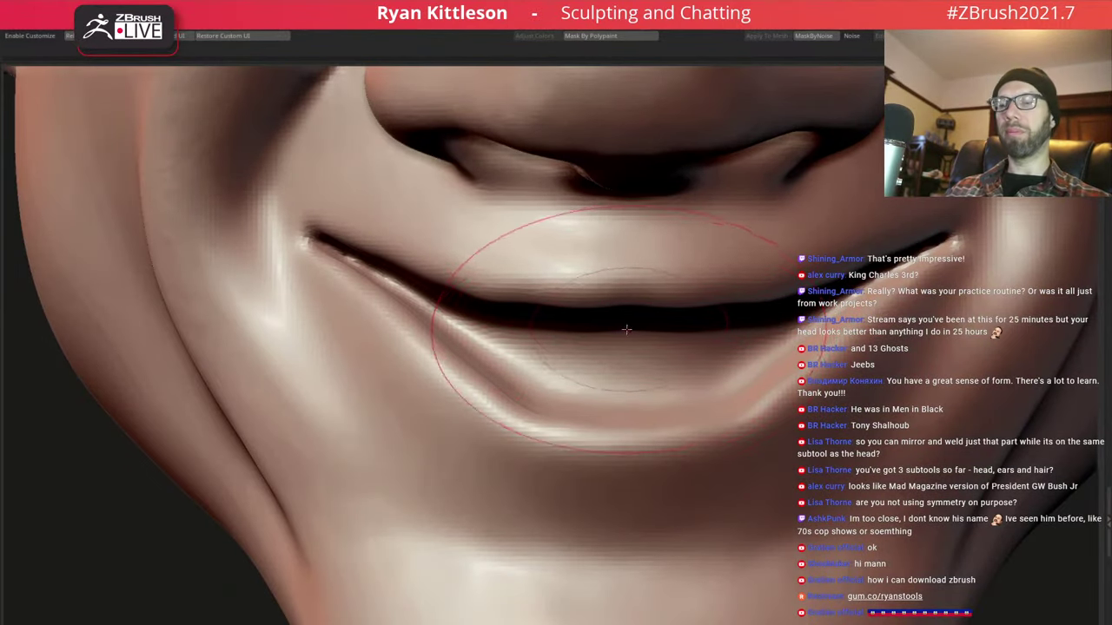
pyautogui.press('space')
pyautogui.moveTo(632, 296)
pyautogui.mouseDown()
pyautogui.moveTo(622, 291)
pyautogui.moveTo(658, 258)
pyautogui.mouseUp()
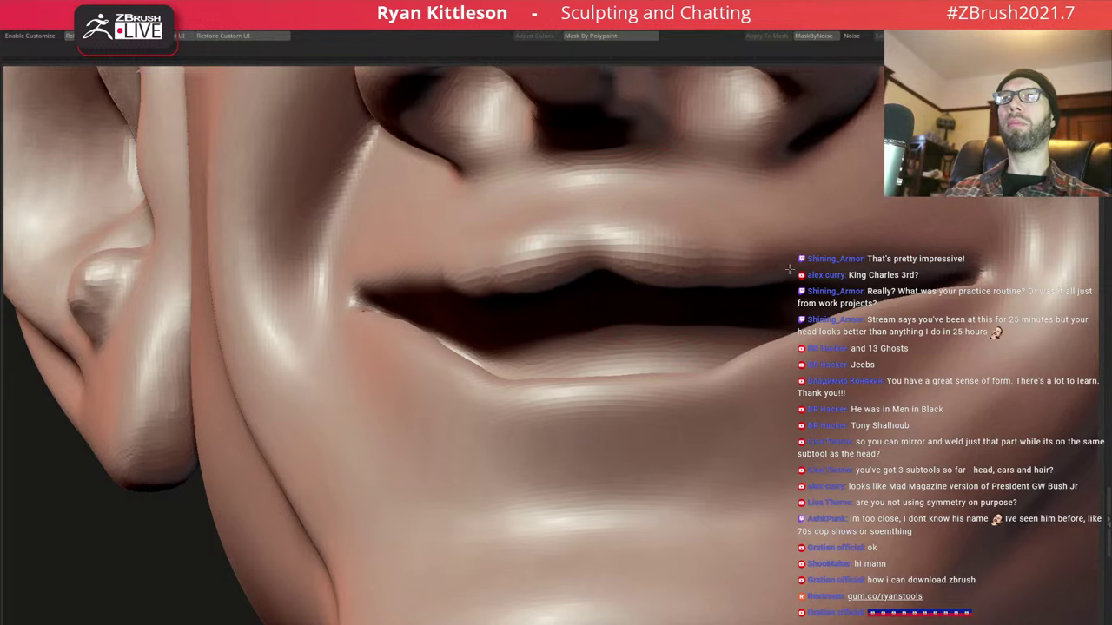
pyautogui.moveTo(693, 267); pyautogui.dragTo(719, 396, button='right')
pyautogui.press('space')
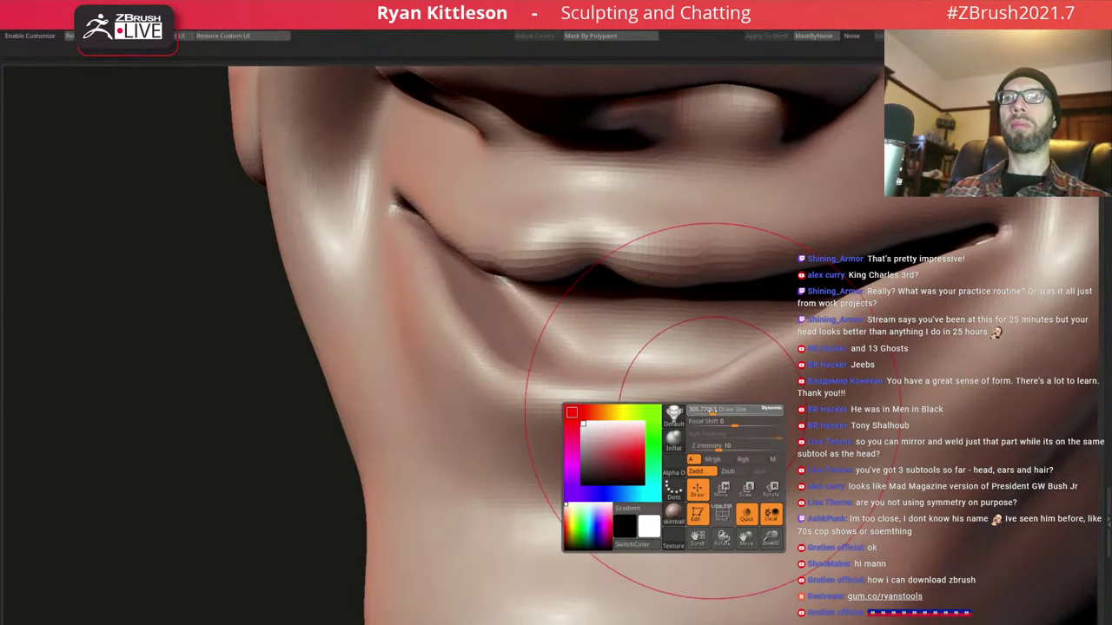
pyautogui.moveTo(491, 408); pyautogui.dragTo(745, 379)
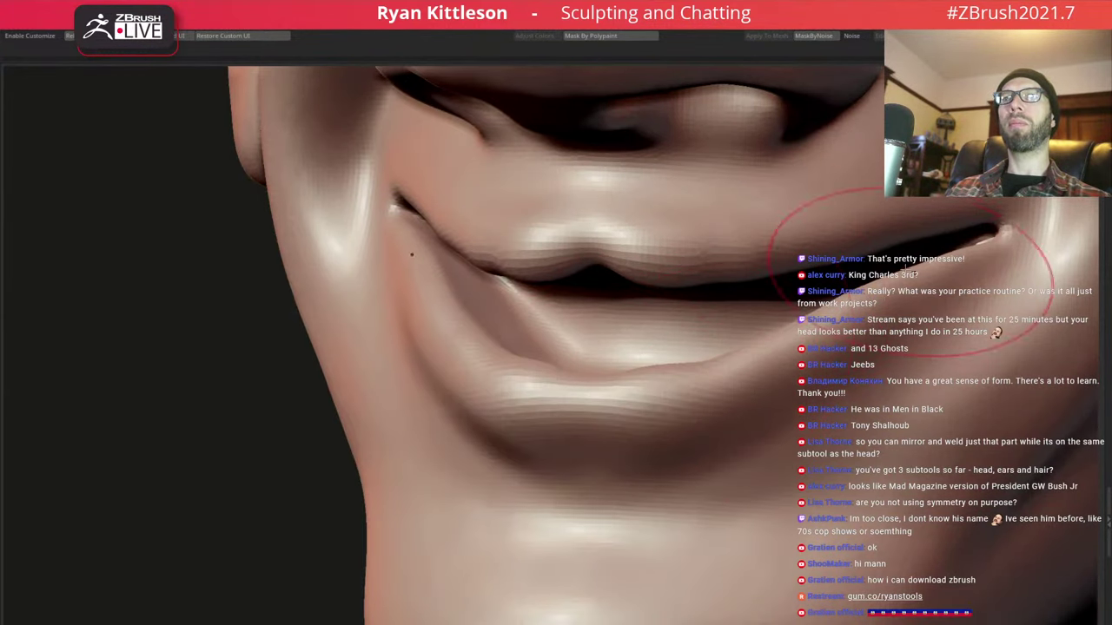
pyautogui.moveTo(571, 397)
pyautogui.mouseDown(button='right')
pyautogui.moveTo(718, 366)
pyautogui.moveTo(774, 326)
pyautogui.mouseUp(button='right')
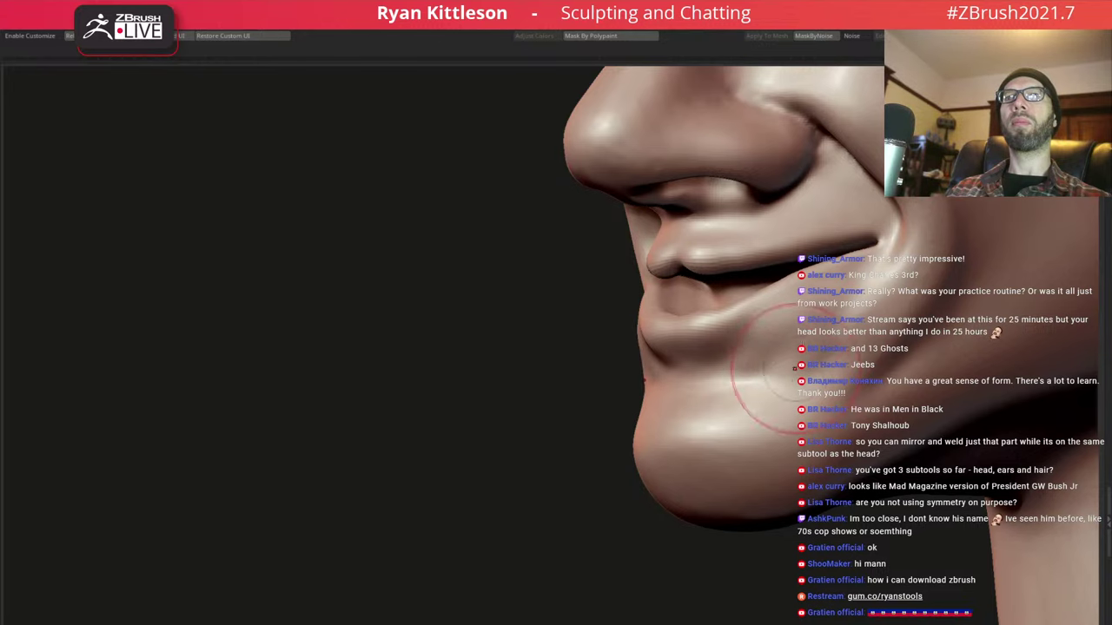
pyautogui.moveTo(793, 368)
pyautogui.mouseDown(button='right')
pyautogui.moveTo(739, 326)
pyautogui.moveTo(606, 343)
pyautogui.moveTo(628, 340)
pyautogui.mouseUp(button='right')
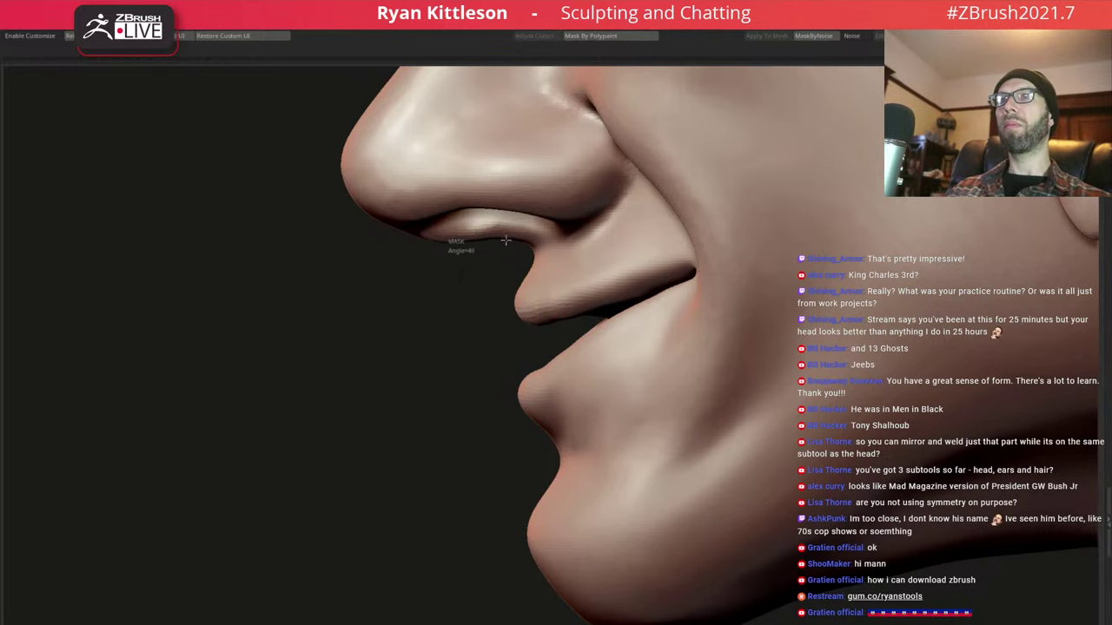
# Lasso-mask the upper lip and scale it outward with the gizmo so it juts forward
pyautogui.keyDown('ctrl'); pyautogui.moveTo(584, 199); pyautogui.dragTo(682, 275); pyautogui.keyUp('ctrl')
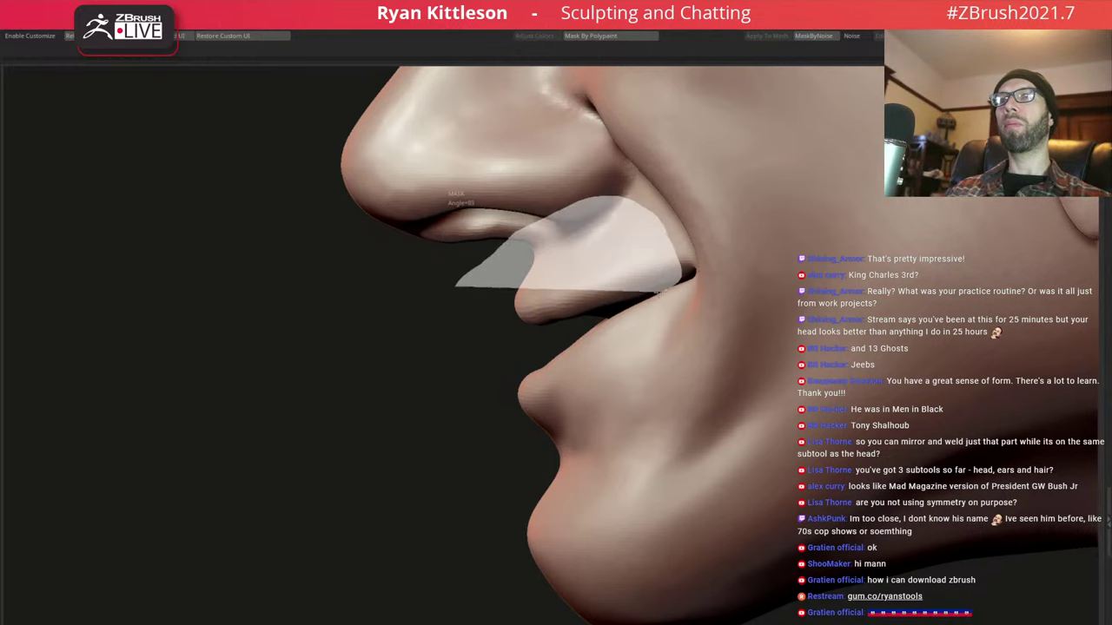
pyautogui.keyDown('ctrl'); pyautogui.moveTo(455, 287); pyautogui.dragTo(373, 382); pyautogui.keyUp('ctrl')
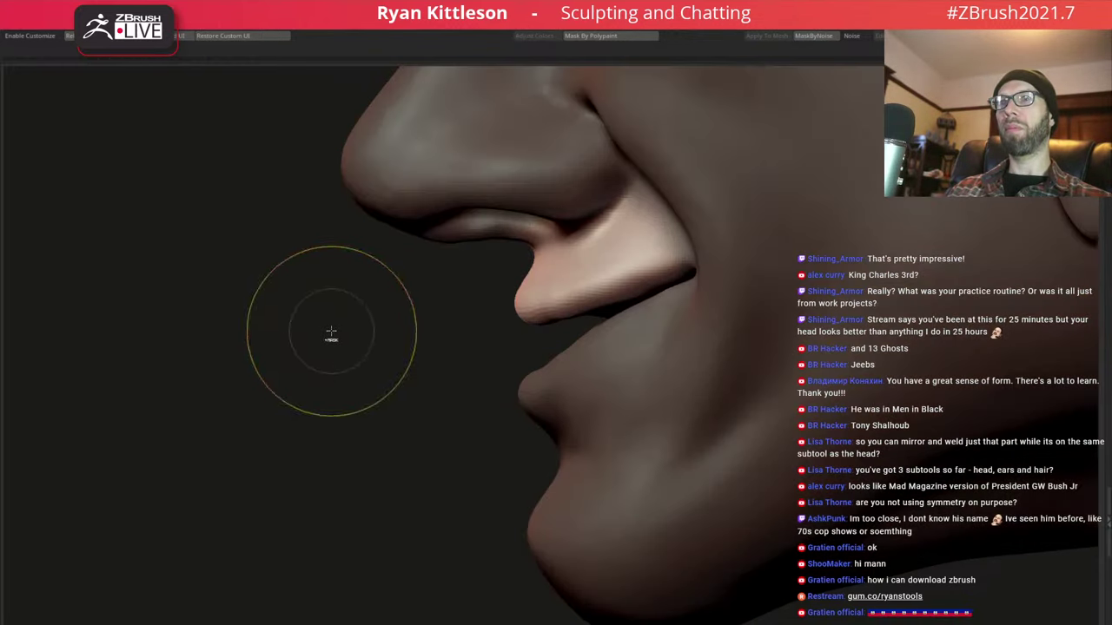
pyautogui.press('w')
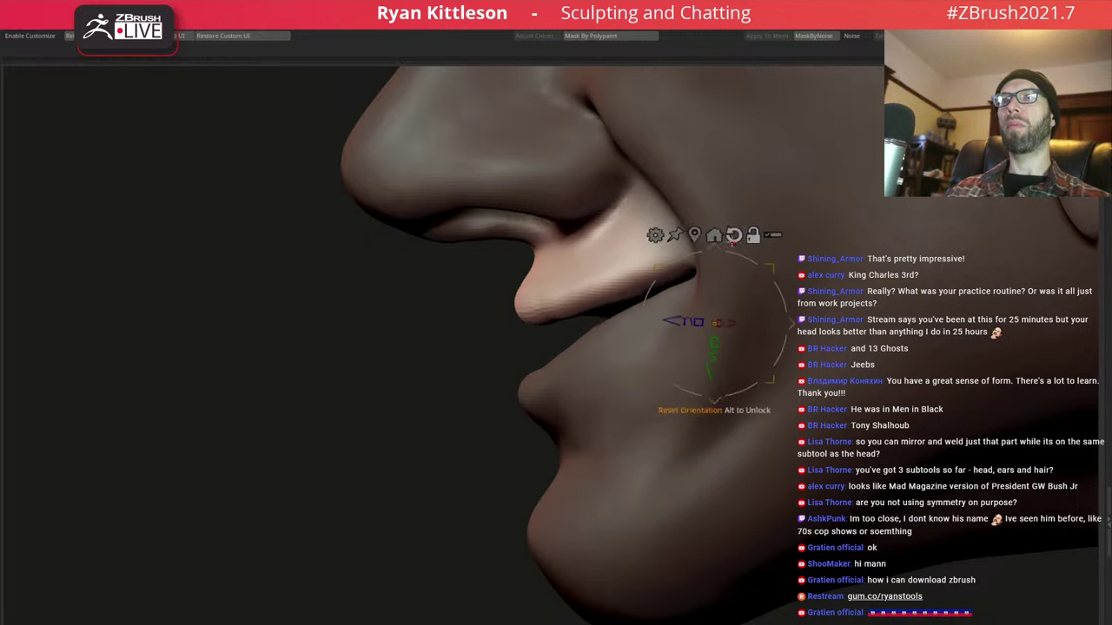
pyautogui.moveTo(704, 314)
pyautogui.mouseDown()
pyautogui.moveTo(672, 324)
pyautogui.moveTo(566, 284)
pyautogui.moveTo(489, 288)
pyautogui.moveTo(482, 349)
pyautogui.mouseUp()
pyautogui.press('q')
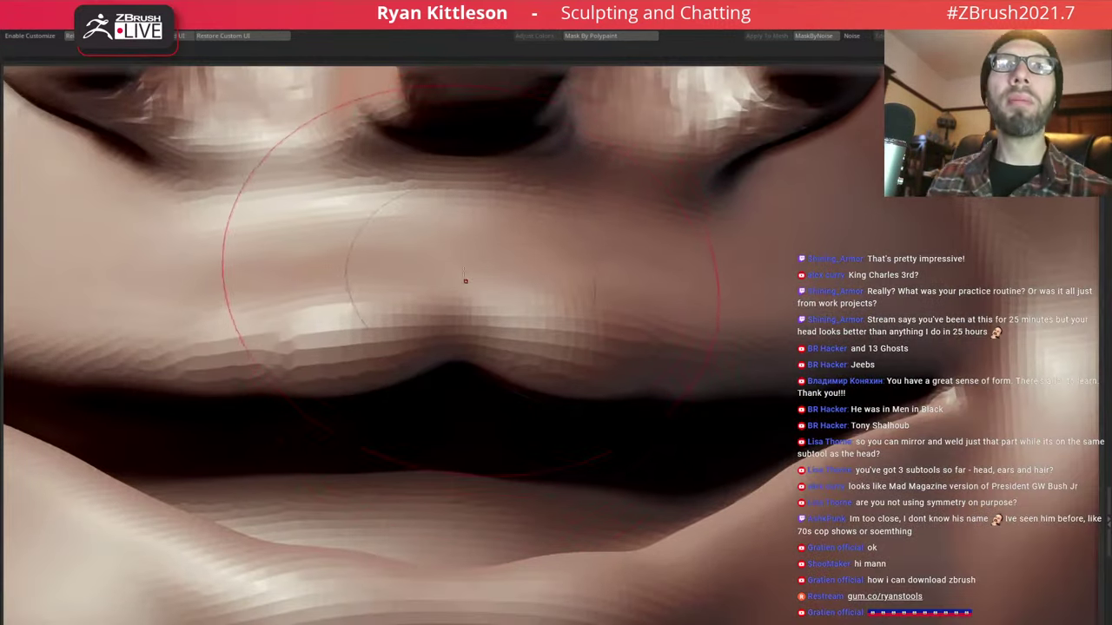
# Shrink the brush and sculpt the central notch and contour of the upper lip
pyautogui.press('space')
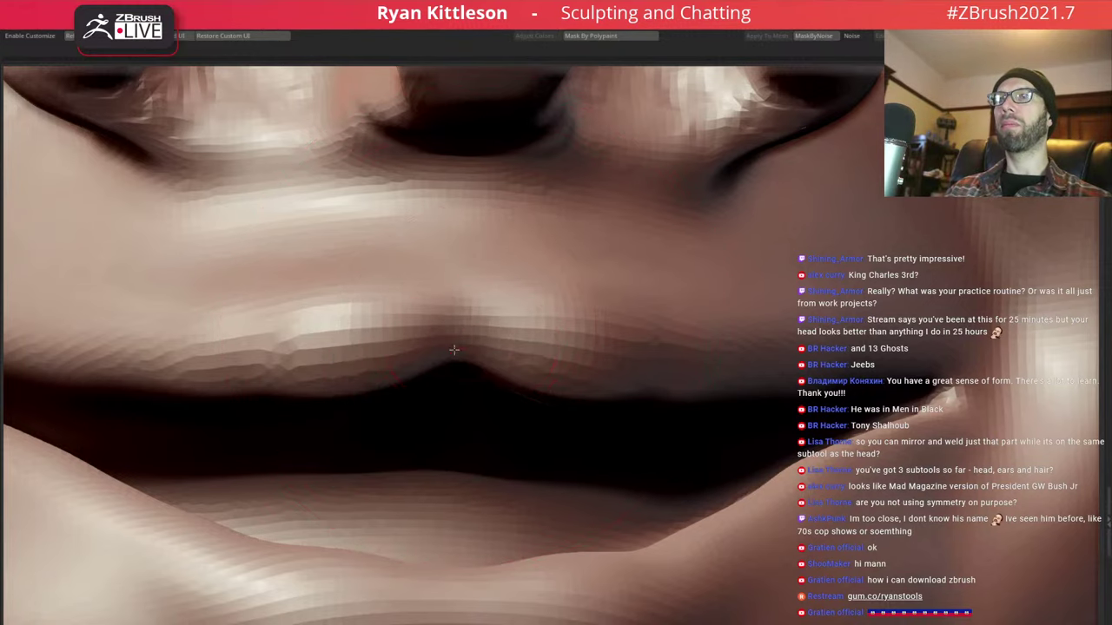
pyautogui.moveTo(426, 360)
pyautogui.mouseDown()
pyautogui.moveTo(445, 298)
pyautogui.moveTo(459, 325)
pyautogui.mouseUp()
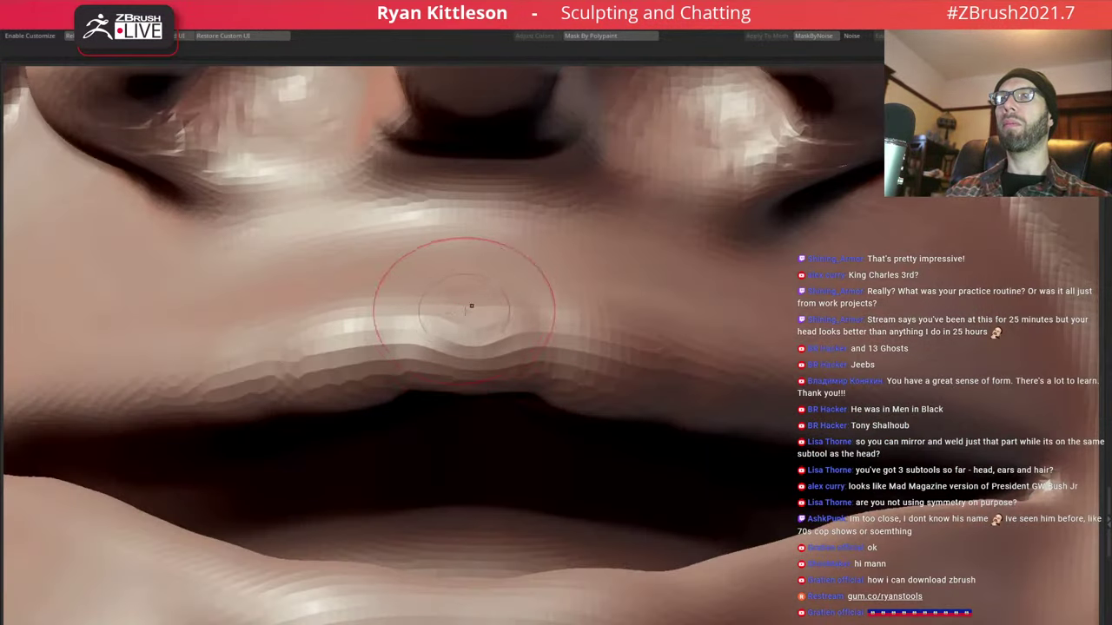
pyautogui.moveTo(458, 359); pyautogui.dragTo(439, 404, button='right')
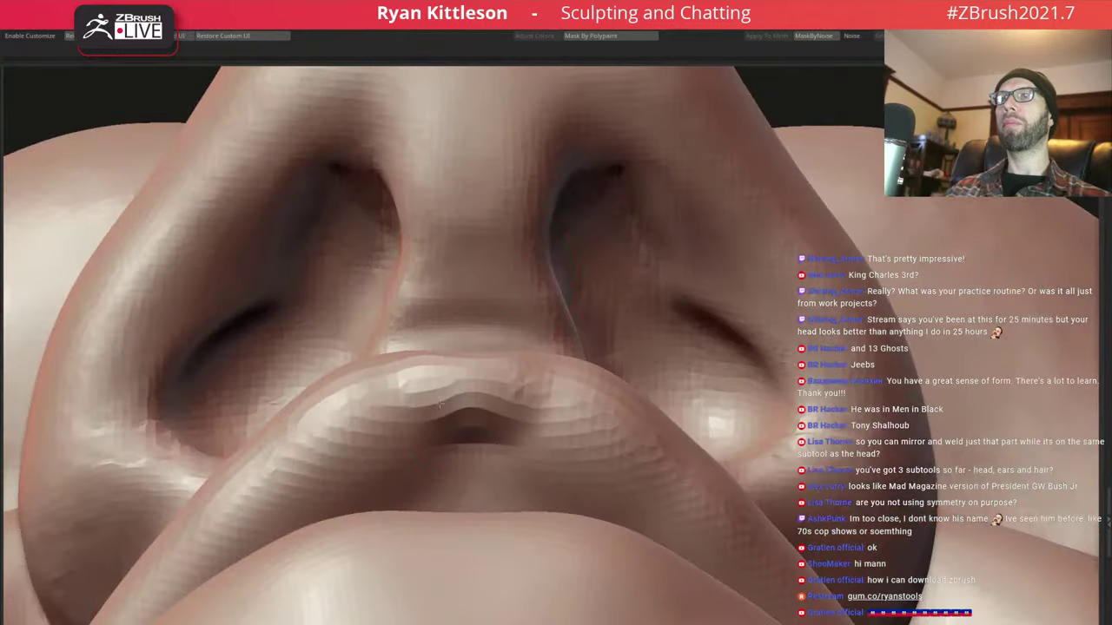
pyautogui.moveTo(440, 403); pyautogui.dragTo(469, 437)
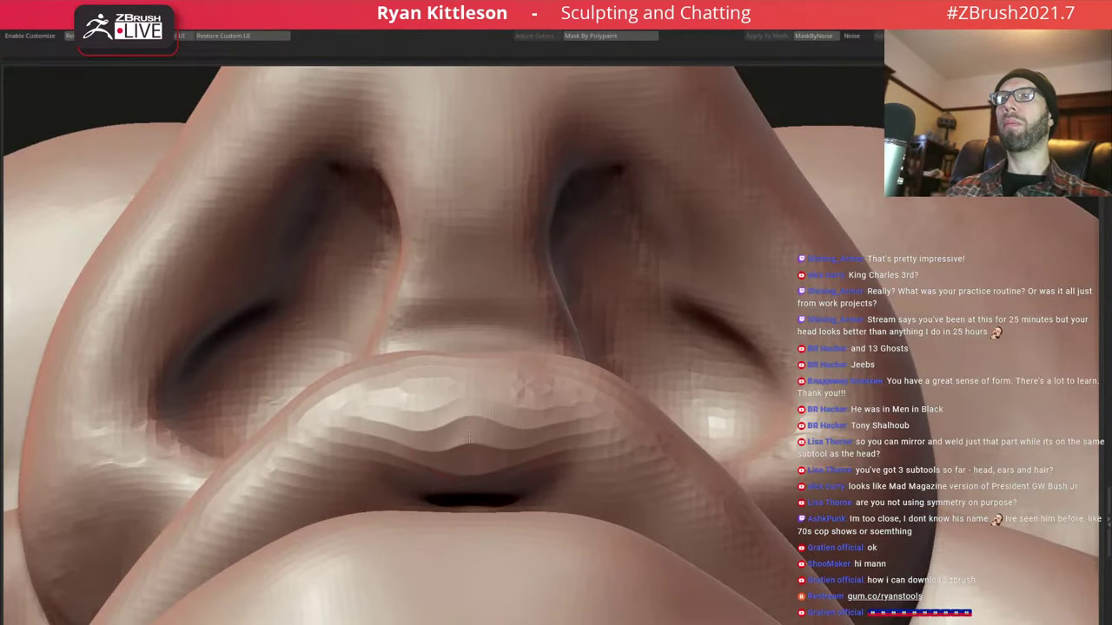
pyautogui.moveTo(469, 437)
pyautogui.mouseDown(button='right')
pyautogui.moveTo(538, 365)
pyautogui.moveTo(534, 333)
pyautogui.mouseUp(button='right')
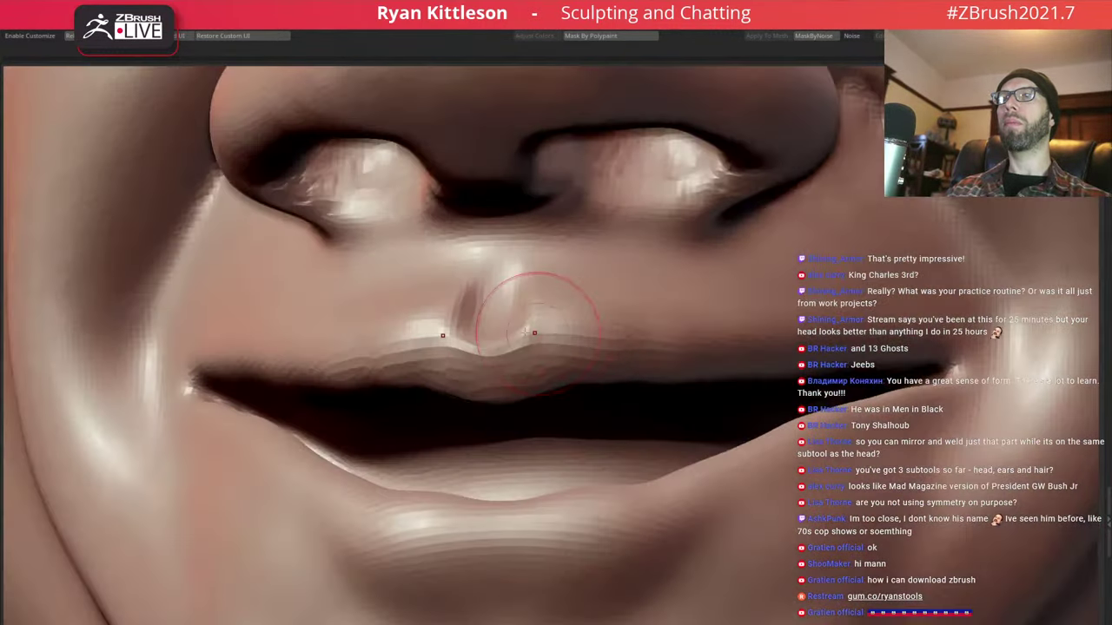
pyautogui.press('f')
pyautogui.moveTo(297, 186)
pyautogui.mouseDown(button='right')
pyautogui.moveTo(516, 318)
pyautogui.moveTo(561, 286)
pyautogui.moveTo(611, 275)
pyautogui.moveTo(439, 309)
pyautogui.moveTo(552, 313)
pyautogui.mouseUp(button='right')
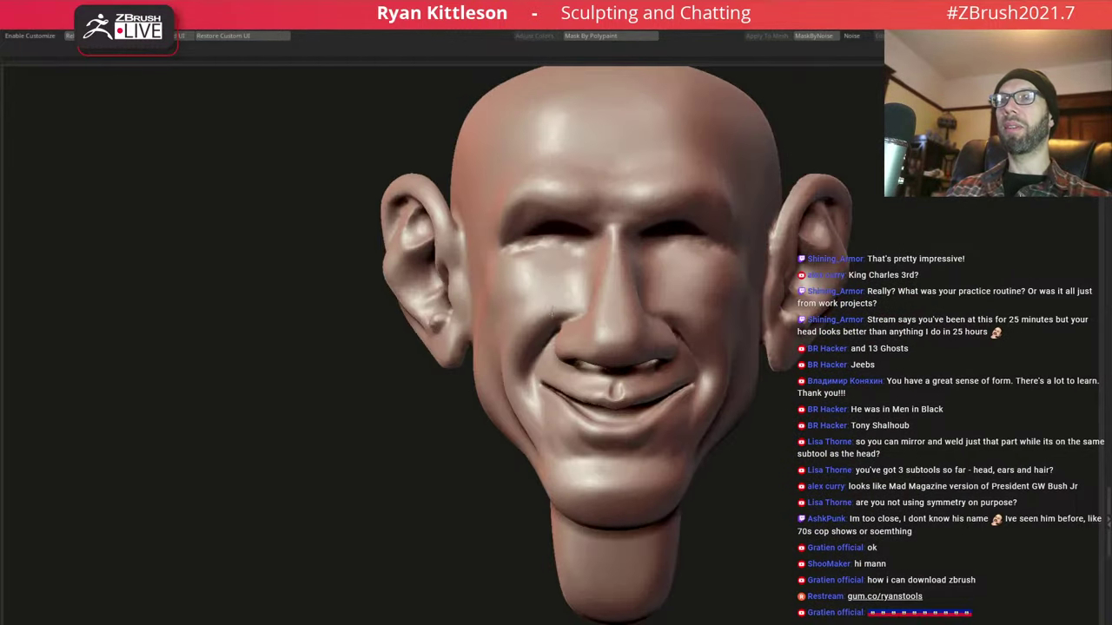
# Enlarge the brush and reshape the upper lip beneath the nose
pyautogui.moveTo(657, 332)
pyautogui.mouseDown(button='right')
pyautogui.moveTo(617, 243)
pyautogui.moveTo(628, 185)
pyautogui.moveTo(643, 421)
pyautogui.mouseUp(button='right')
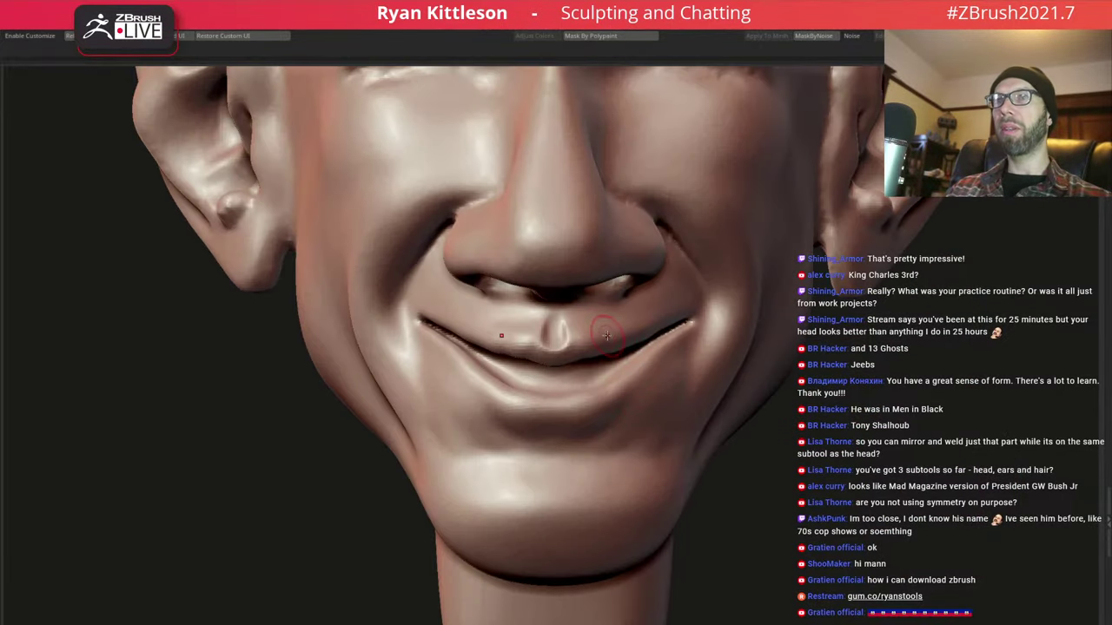
pyautogui.press('space')
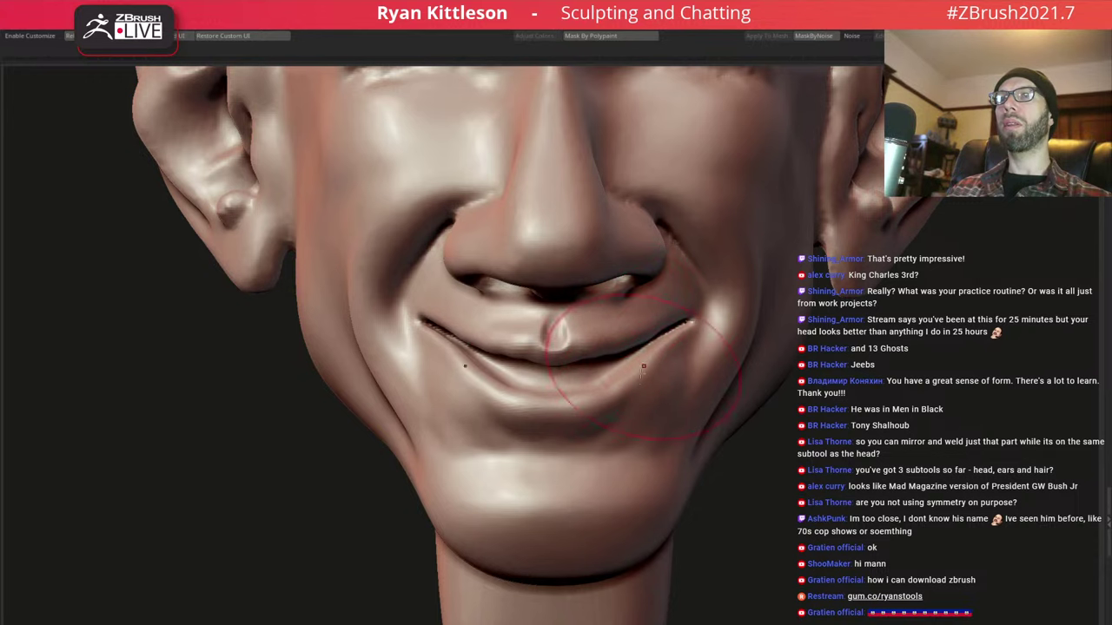
pyautogui.moveTo(645, 367)
pyautogui.keyDown('ctrl'); pyautogui.mouseDown(button='right')
pyautogui.moveTo(647, 347)
pyautogui.moveTo(661, 361)
pyautogui.moveTo(671, 353)
pyautogui.mouseUp(button='right'); pyautogui.keyUp('ctrl')
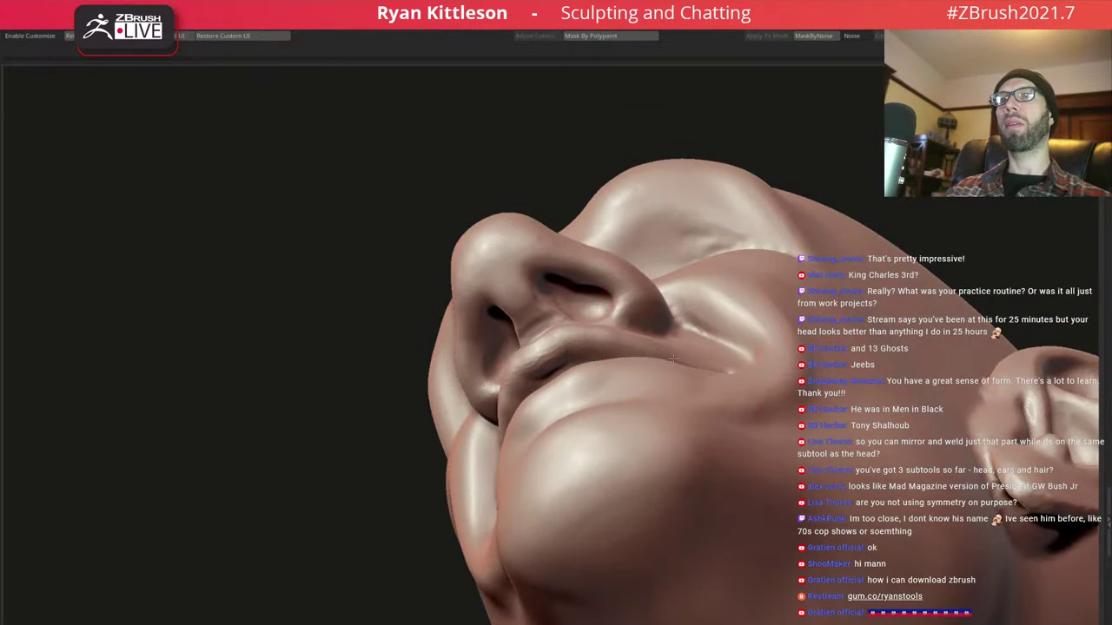
pyautogui.moveTo(660, 360)
pyautogui.mouseDown()
pyautogui.moveTo(670, 336)
pyautogui.moveTo(613, 325)
pyautogui.mouseUp()
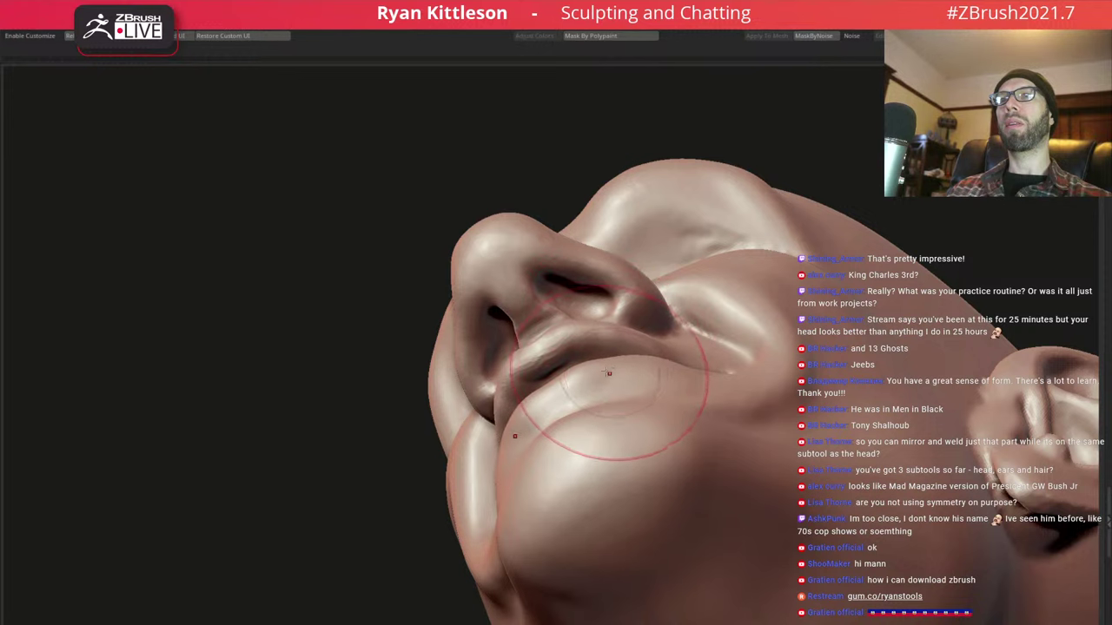
pyautogui.moveTo(623, 352)
pyautogui.mouseDown(button='right')
pyautogui.moveTo(690, 351)
pyautogui.moveTo(627, 338)
pyautogui.moveTo(646, 397)
pyautogui.moveTo(660, 386)
pyautogui.moveTo(626, 381)
pyautogui.mouseUp(button='right')
# Deepen the crease under the lower lip, then review the mouth with Polyframe on
pyautogui.press('space')
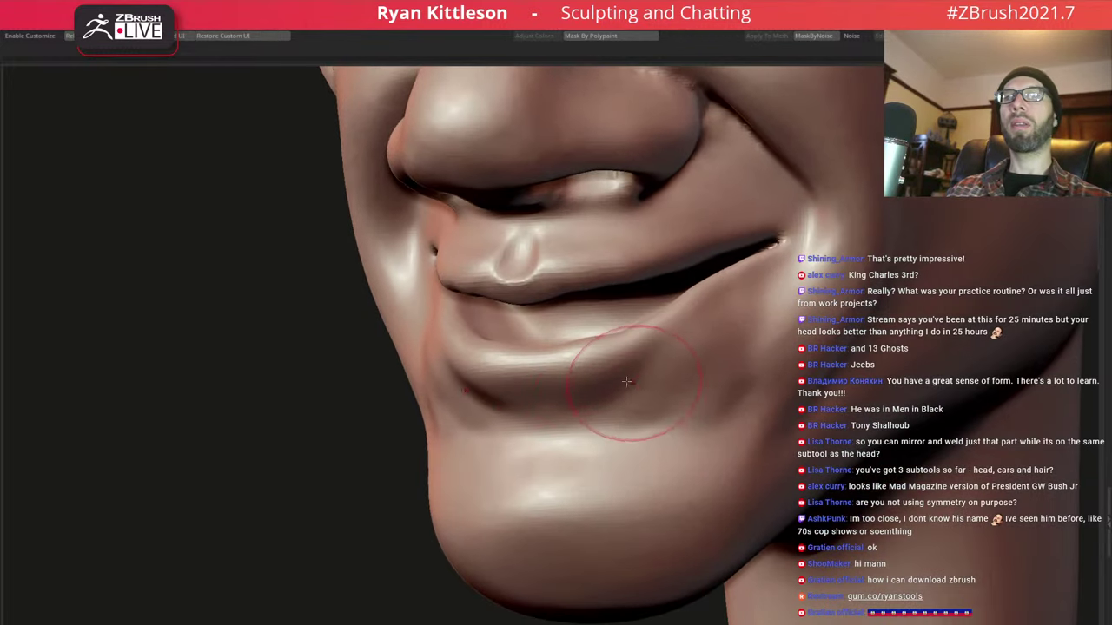
pyautogui.moveTo(485, 410); pyautogui.dragTo(618, 406)
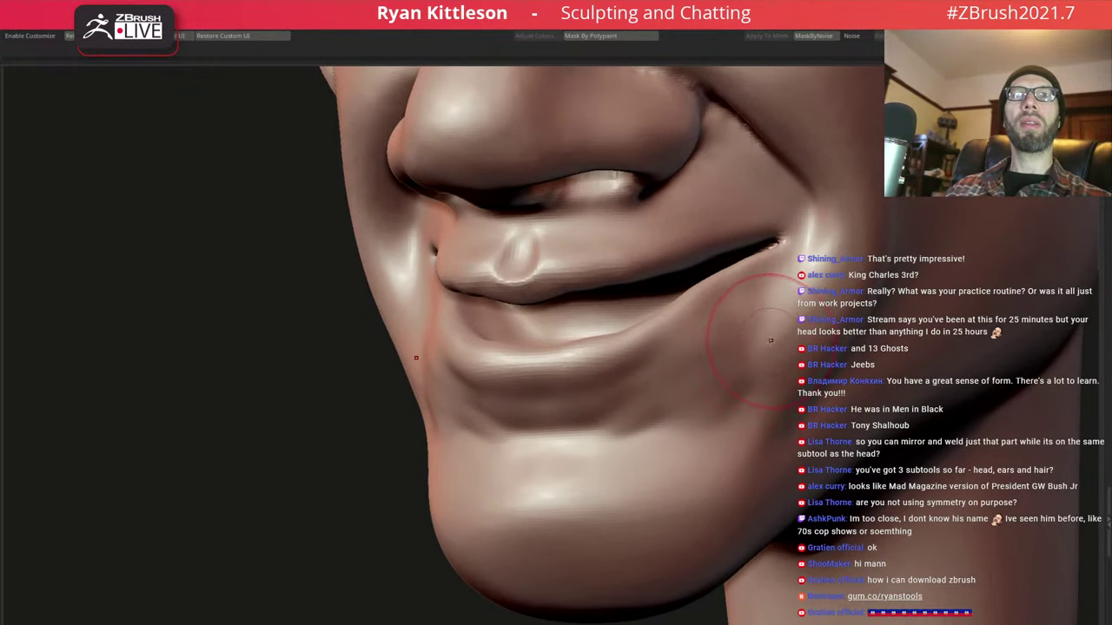
pyautogui.moveTo(732, 350); pyautogui.dragTo(714, 323, button='right')
pyautogui.rightClick(714, 323)
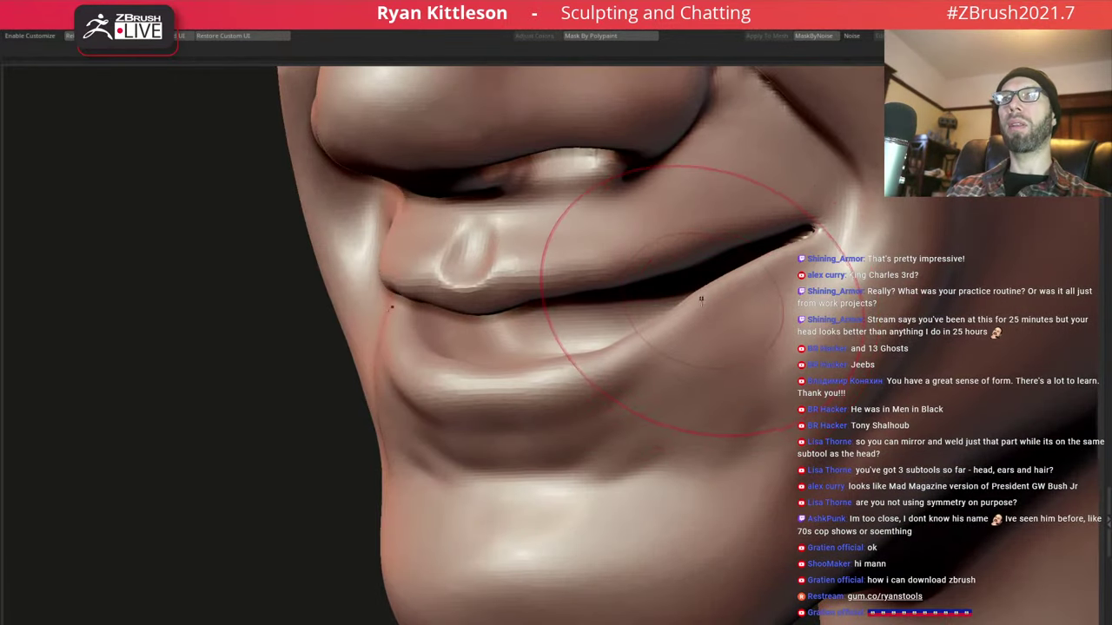
pyautogui.rightClick(704, 317)
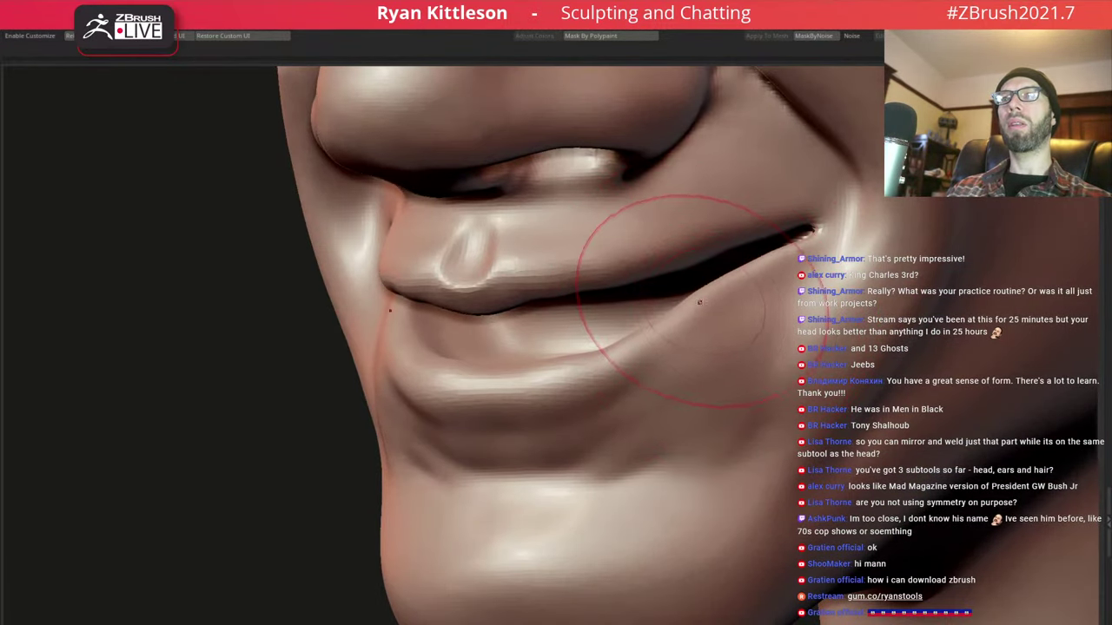
pyautogui.rightClick(691, 291)
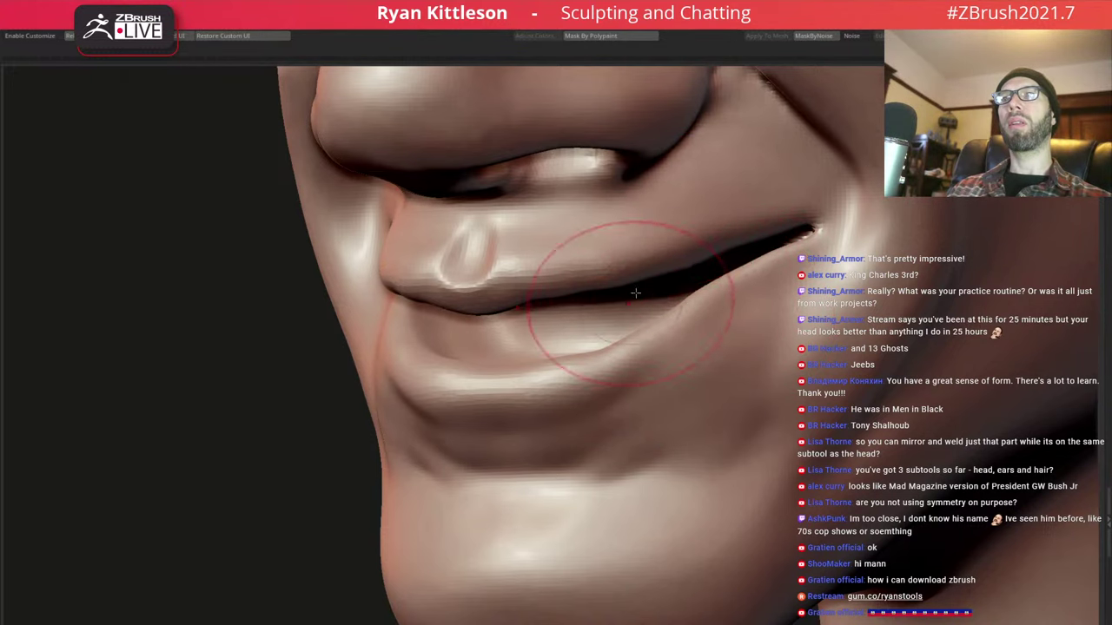
pyautogui.moveTo(633, 293)
pyautogui.keyDown('ctrl'); pyautogui.mouseDown(button='right')
pyautogui.moveTo(779, 251)
pyautogui.moveTo(755, 287)
pyautogui.mouseUp(button='right'); pyautogui.keyUp('ctrl')
pyautogui.press('f')
pyautogui.hotkey('shift', 'f')
pyautogui.hotkey('shift', 'f')
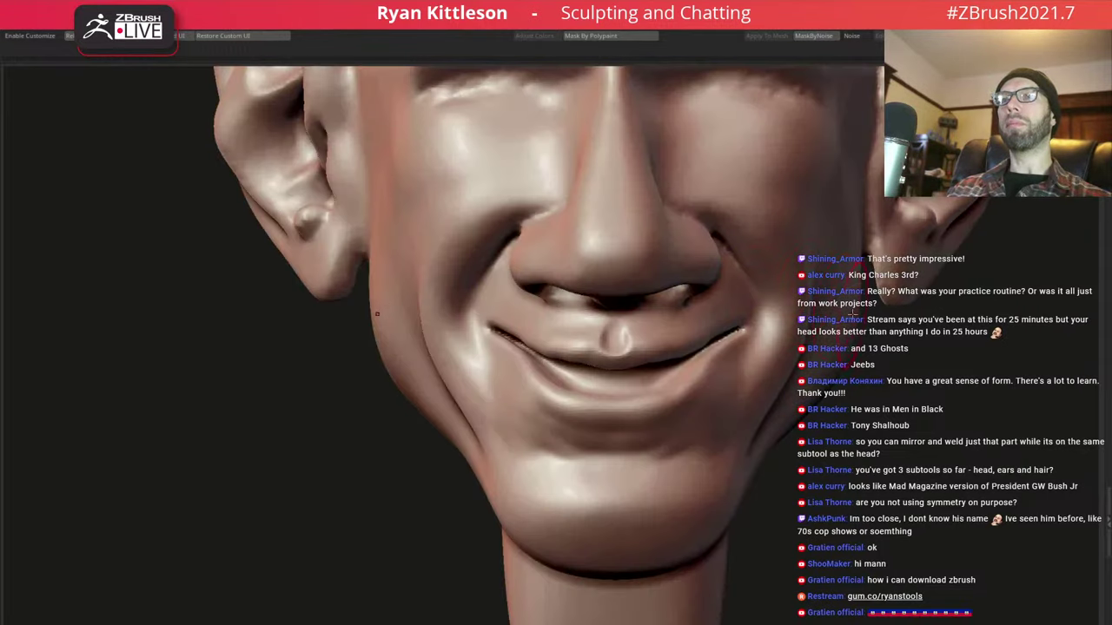
pyautogui.keyDown('ctrl'); pyautogui.moveTo(777, 358); pyautogui.dragTo(776, 391, button='right'); pyautogui.keyUp('ctrl')
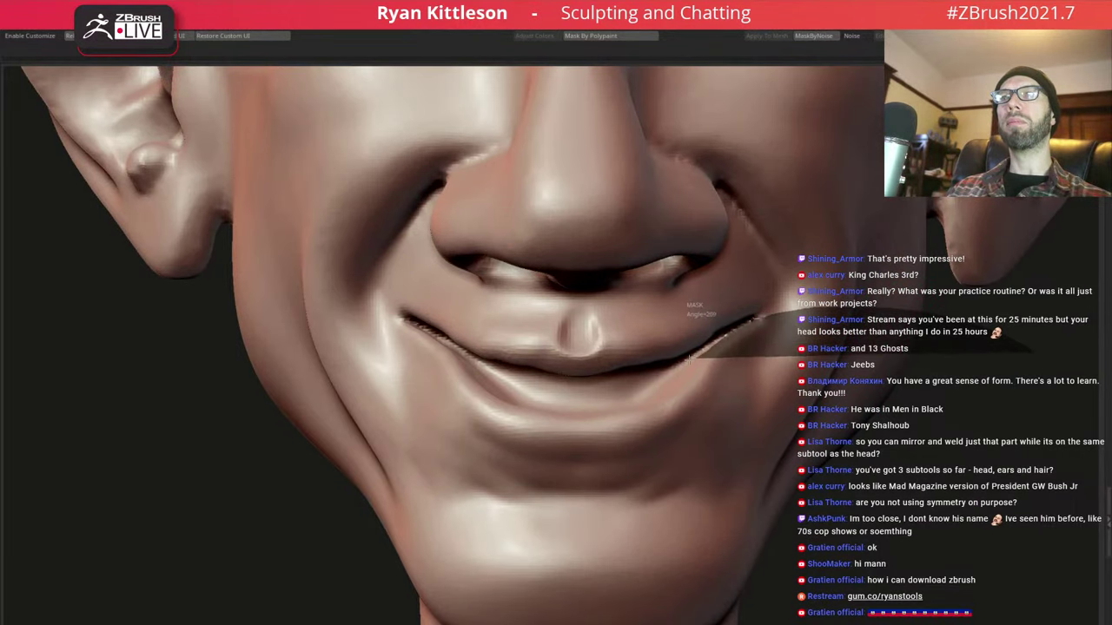
# Clear the existing mask from the face, checking the polygroup colours around the mouth
pyautogui.keyDown('ctrl'); pyautogui.moveTo(688, 358); pyautogui.dragTo(873, 395); pyautogui.keyUp('ctrl')
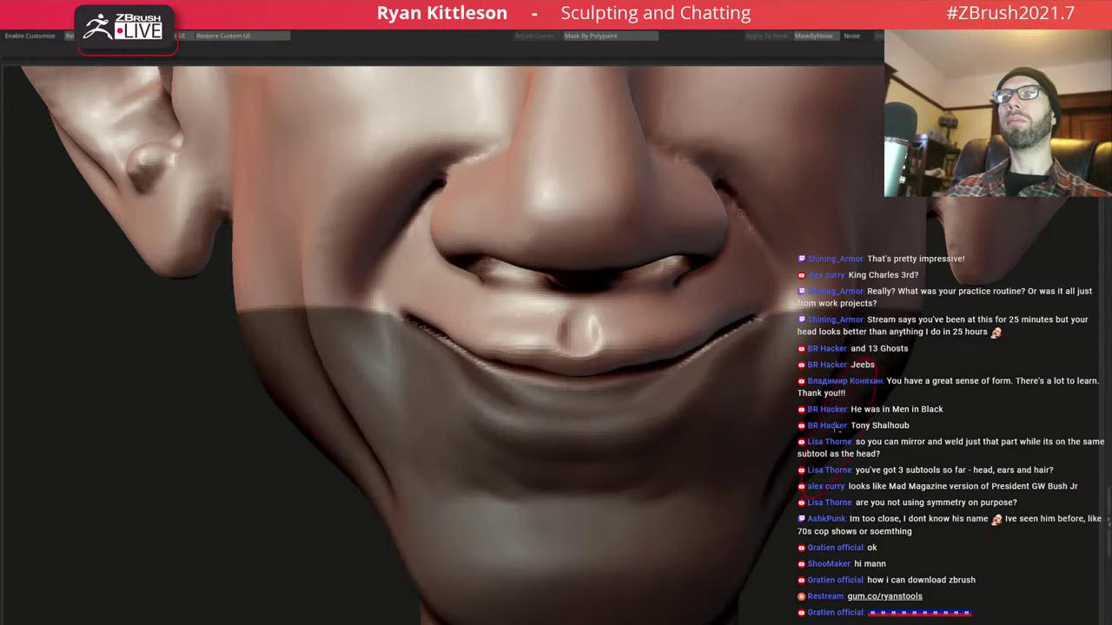
pyautogui.keyDown('ctrl'); pyautogui.moveTo(836, 429); pyautogui.dragTo(1062, 402, button='right'); pyautogui.keyUp('ctrl')
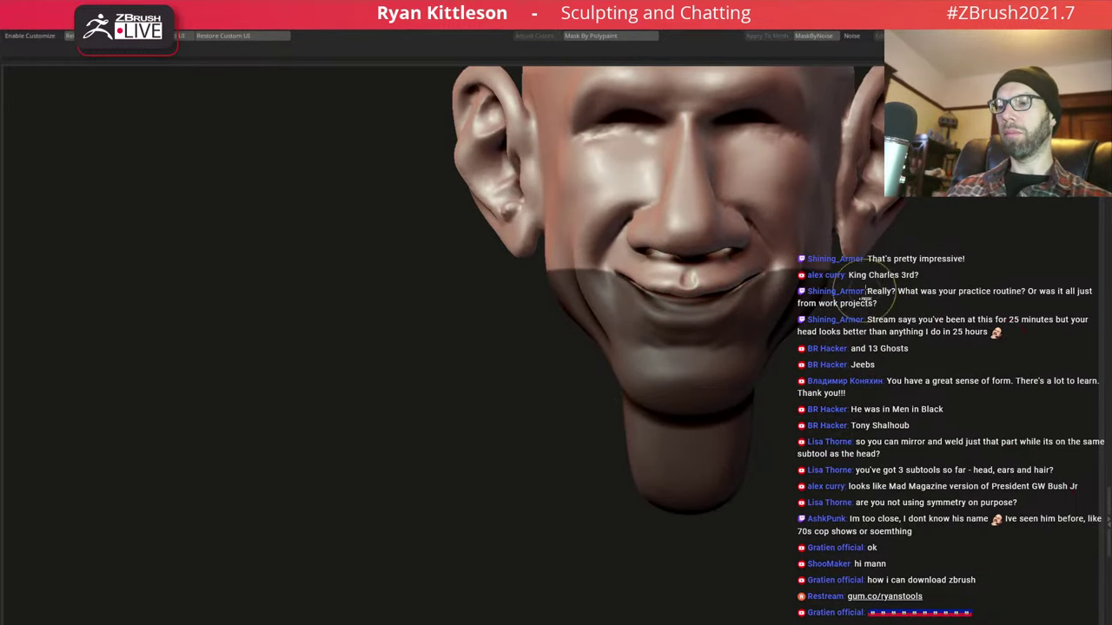
pyautogui.hotkey('ctrl', 'w')
pyautogui.hotkey('shift', 'f')
pyautogui.moveTo(869, 283)
pyautogui.keyDown('ctrl'); pyautogui.mouseDown(button='right')
pyautogui.moveTo(820, 282)
pyautogui.moveTo(782, 323)
pyautogui.mouseUp(button='right'); pyautogui.keyUp('ctrl')
pyautogui.hotkey('shift', 'f')
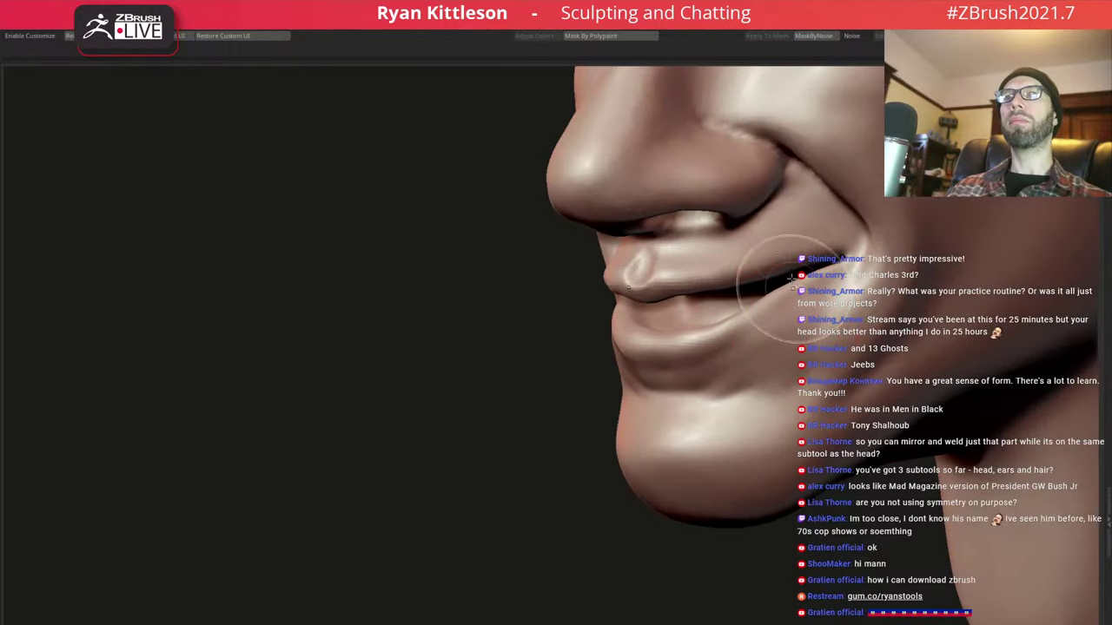
# Mask the nose and upper-lip polygroup, isolate that piece, then show the whole head again
pyautogui.keyDown('ctrl'); pyautogui.click(780, 253); pyautogui.keyUp('ctrl')
pyautogui.keyDown('ctrl'); pyautogui.click(436, 390); pyautogui.keyUp('ctrl')
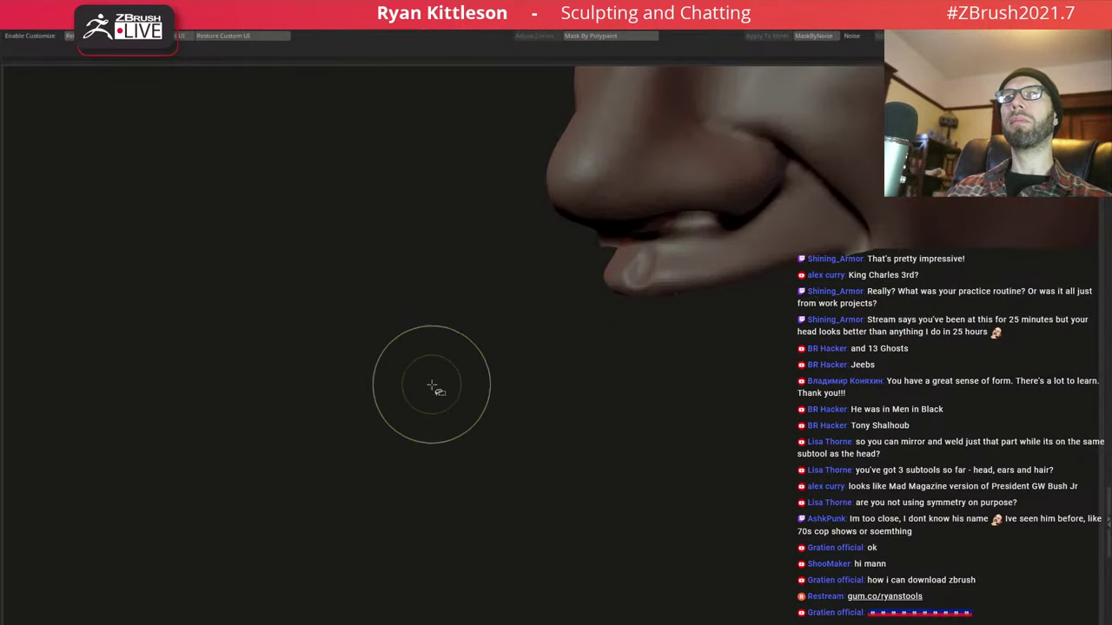
pyautogui.moveTo(749, 239)
pyautogui.mouseDown(button='right')
pyautogui.moveTo(713, 300)
pyautogui.moveTo(719, 244)
pyautogui.mouseUp(button='right')
pyautogui.keyDown('ctrl'); pyautogui.keyDown('shift'); pyautogui.click(710, 295); pyautogui.keyUp('shift'); pyautogui.keyUp('ctrl')
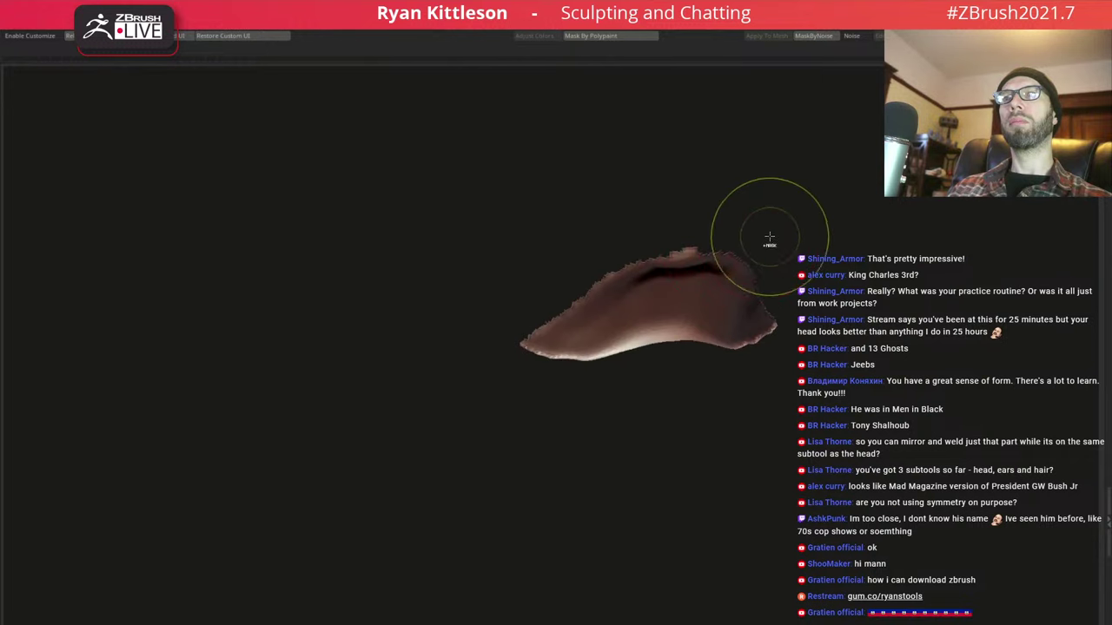
pyautogui.keyDown('ctrl'); pyautogui.keyDown('shift'); pyautogui.moveTo(806, 223); pyautogui.dragTo(350, 447); pyautogui.keyUp('shift'); pyautogui.keyUp('ctrl')
pyautogui.keyDown('ctrl'); pyautogui.keyDown('shift'); pyautogui.click(886, 285); pyautogui.keyUp('shift'); pyautogui.keyUp('ctrl')
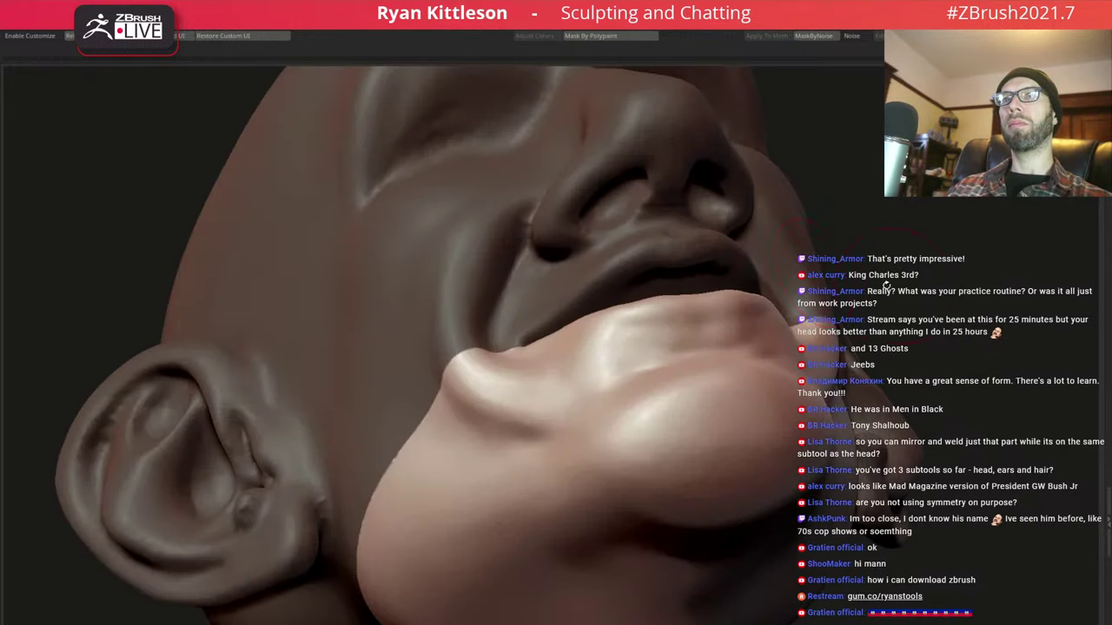
pyautogui.moveTo(886, 284); pyautogui.dragTo(789, 268, button='right')
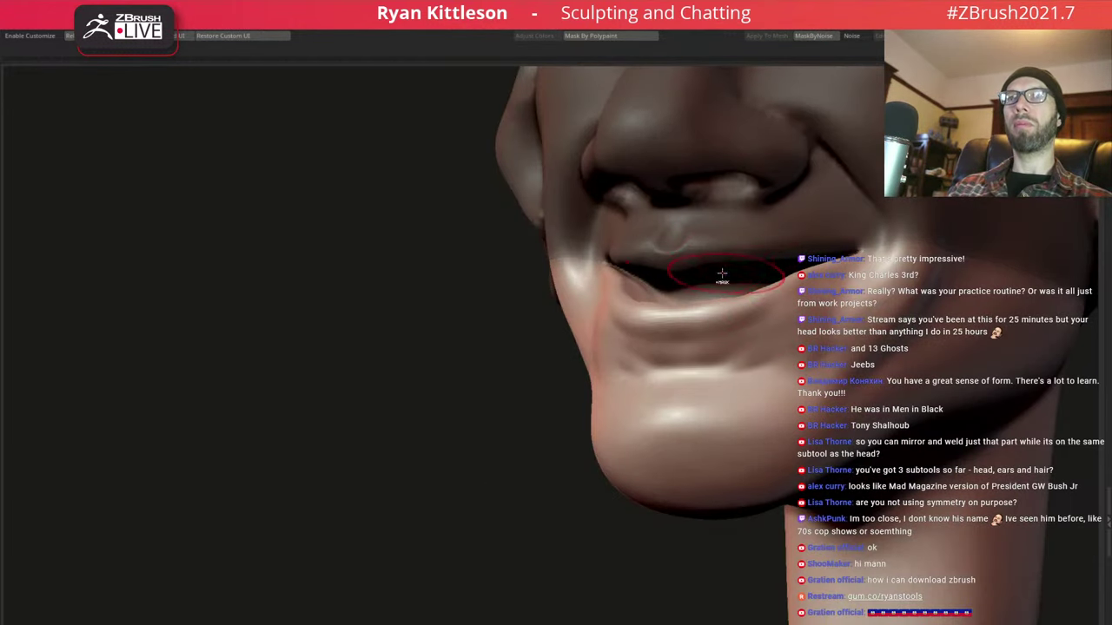
pyautogui.moveTo(722, 274)
pyautogui.mouseDown(button='right')
pyautogui.moveTo(695, 313)
pyautogui.moveTo(736, 282)
pyautogui.mouseUp(button='right')
pyautogui.press('space')
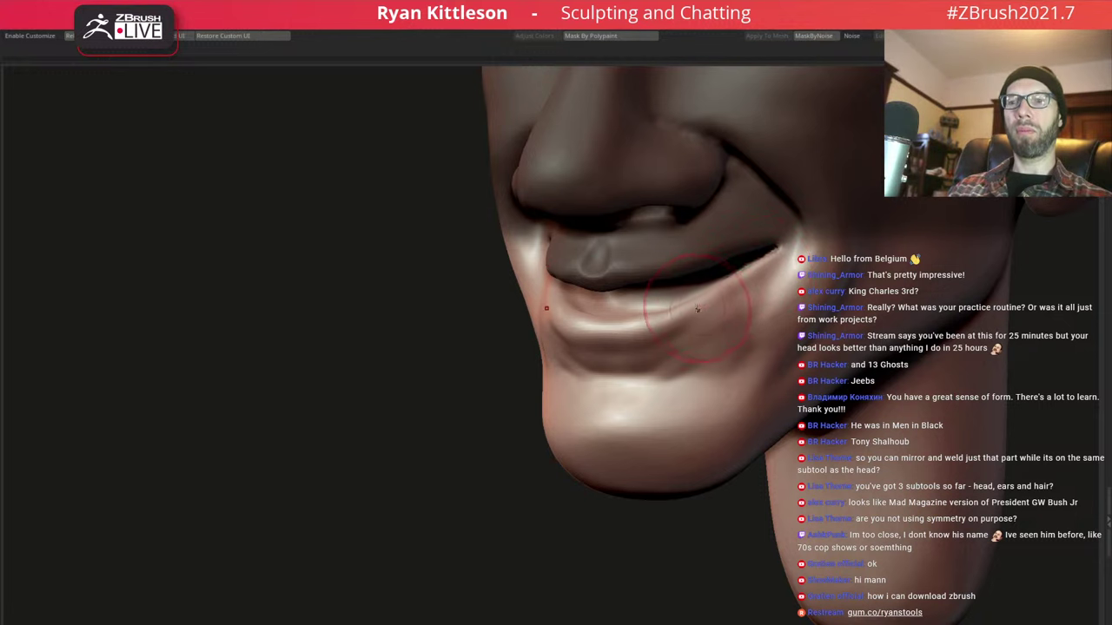
pyautogui.moveTo(720, 302)
pyautogui.mouseDown(button='right')
pyautogui.moveTo(496, 286)
pyautogui.moveTo(511, 318)
pyautogui.moveTo(553, 224)
pyautogui.moveTo(412, 262)
pyautogui.mouseUp(button='right')
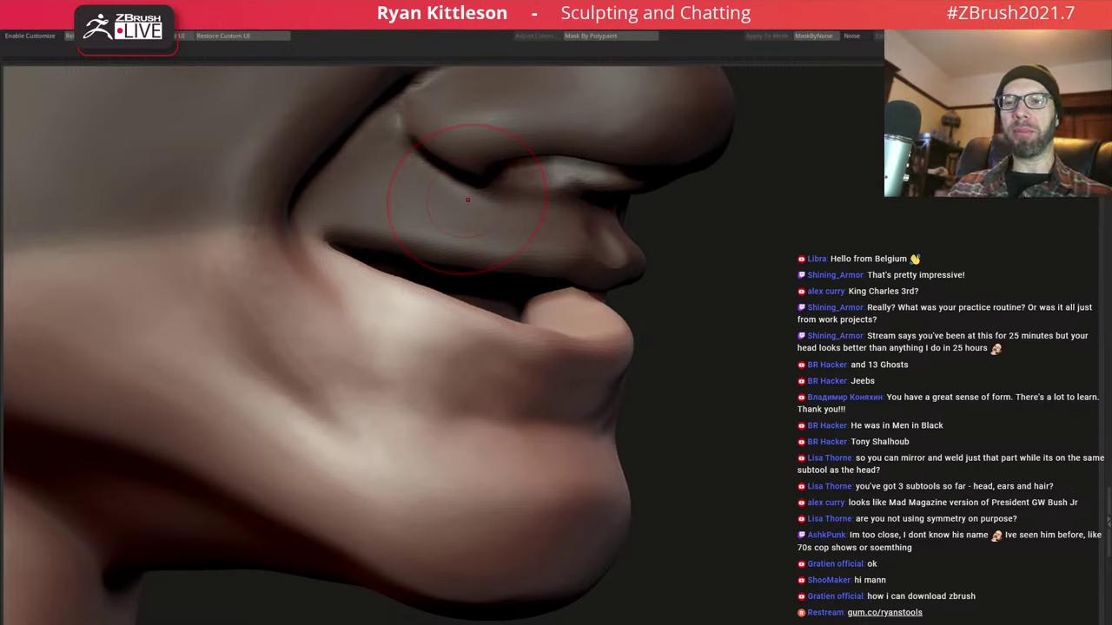
# Frame the nose and cheek from the front and choose a brush from the quick palette
pyautogui.moveTo(668, 310)
pyautogui.mouseDown()
pyautogui.moveTo(566, 306)
pyautogui.moveTo(559, 286)
pyautogui.moveTo(630, 284)
pyautogui.mouseUp()
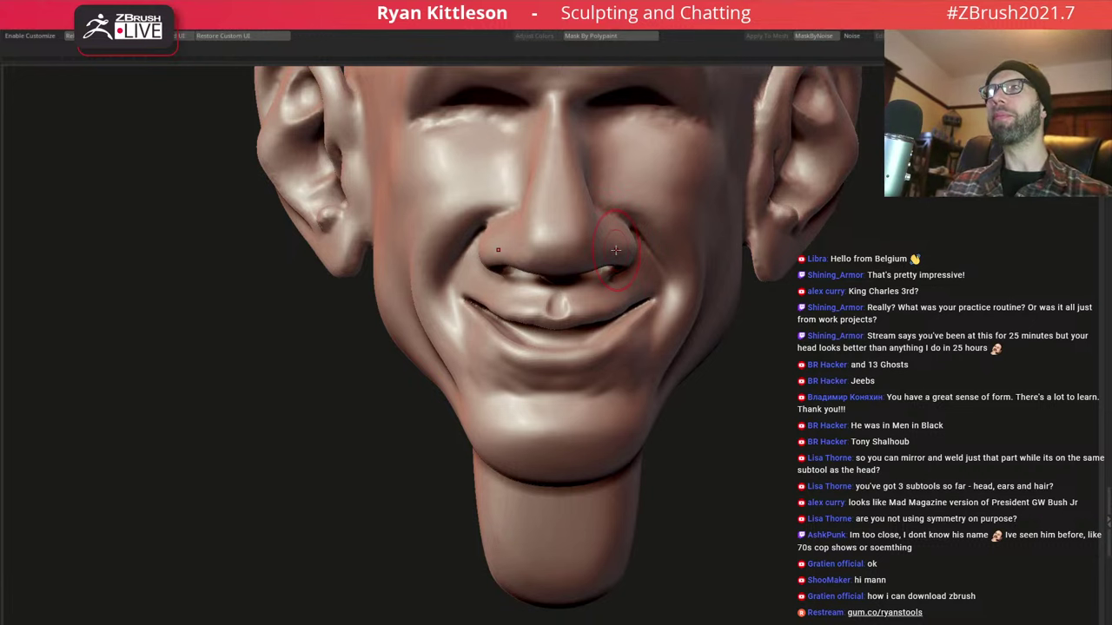
pyautogui.moveTo(538, 217)
pyautogui.mouseDown()
pyautogui.moveTo(494, 236)
pyautogui.moveTo(516, 249)
pyautogui.moveTo(447, 255)
pyautogui.mouseUp()
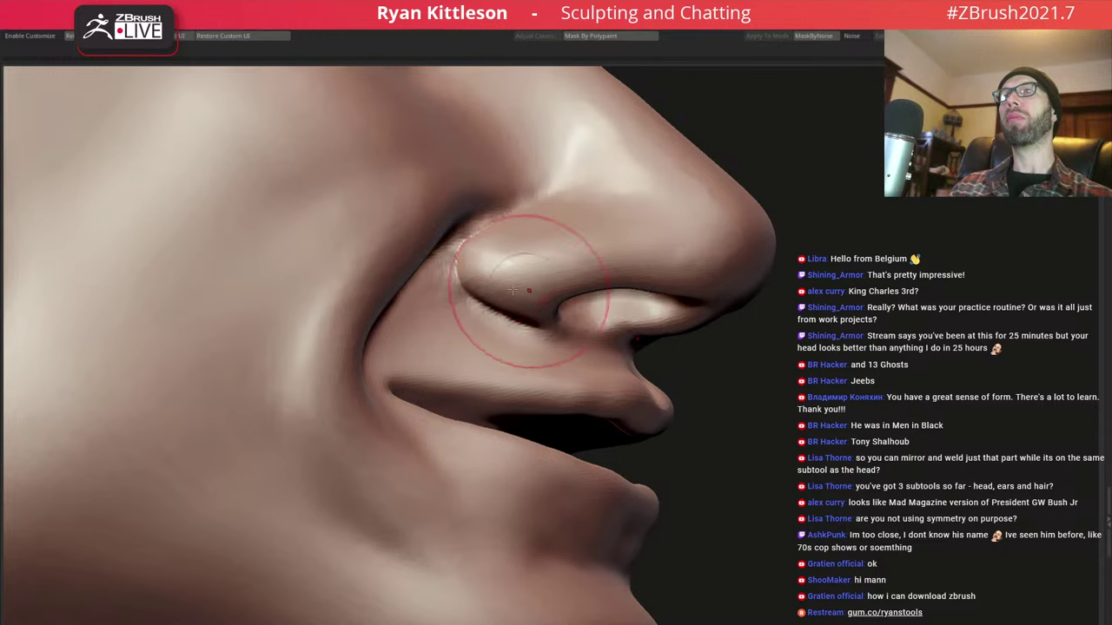
pyautogui.moveTo(509, 241)
pyautogui.mouseDown()
pyautogui.moveTo(492, 255)
pyautogui.moveTo(502, 254)
pyautogui.moveTo(473, 221)
pyautogui.moveTo(478, 253)
pyautogui.mouseUp()
pyautogui.press('space')
pyautogui.press('space')
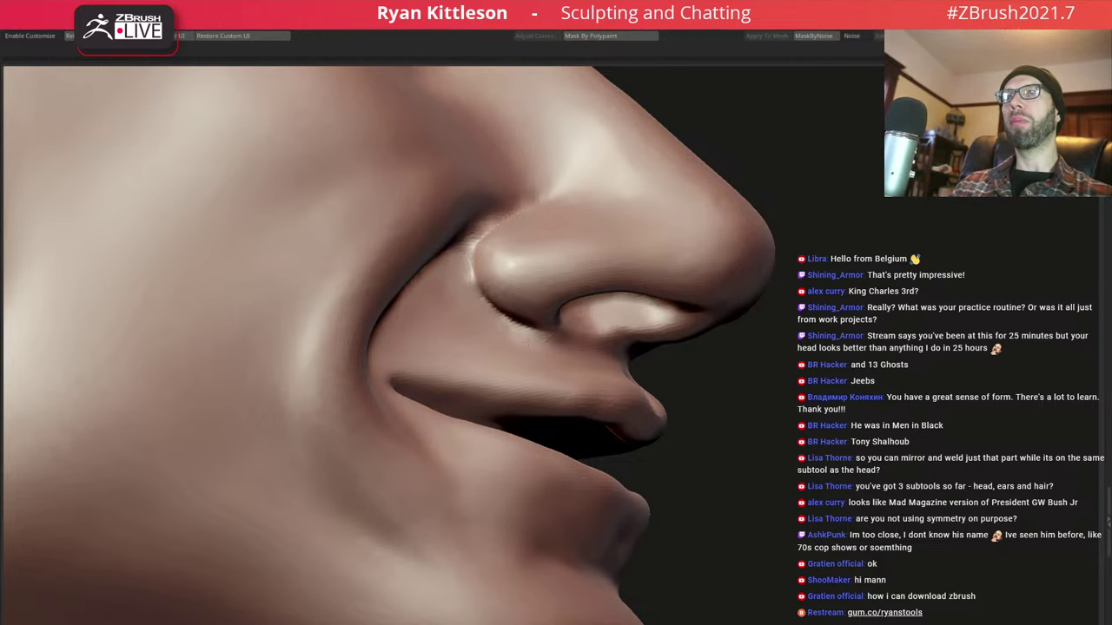
pyautogui.moveTo(532, 259); pyautogui.dragTo(586, 191, button='right')
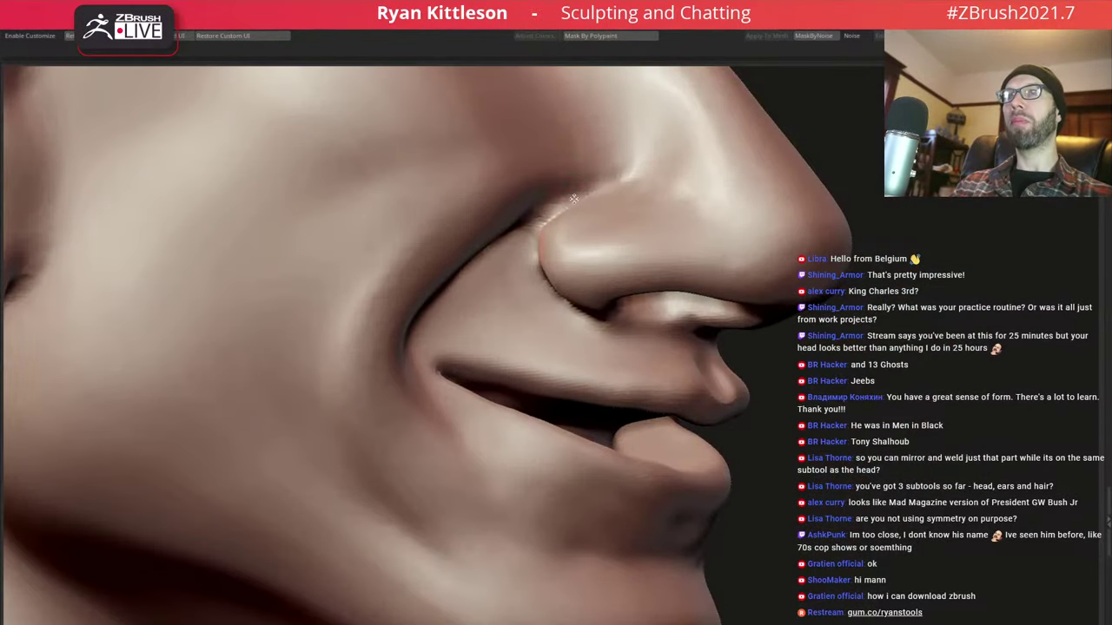
pyautogui.rightClick(576, 193)
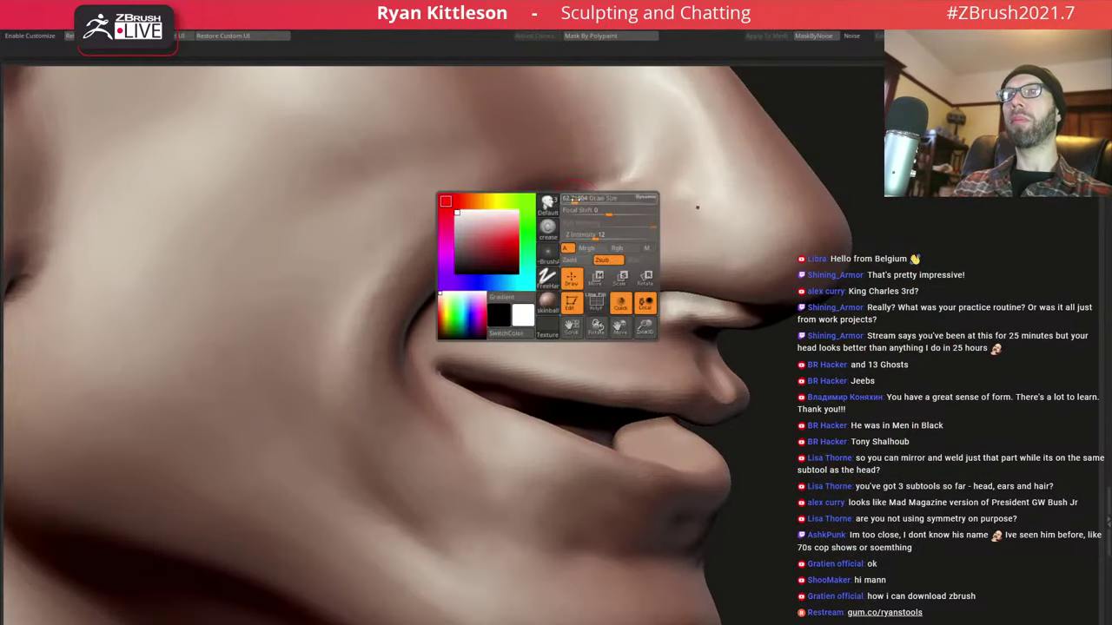
pyautogui.moveTo(576, 194); pyautogui.dragTo(603, 177, button='right')
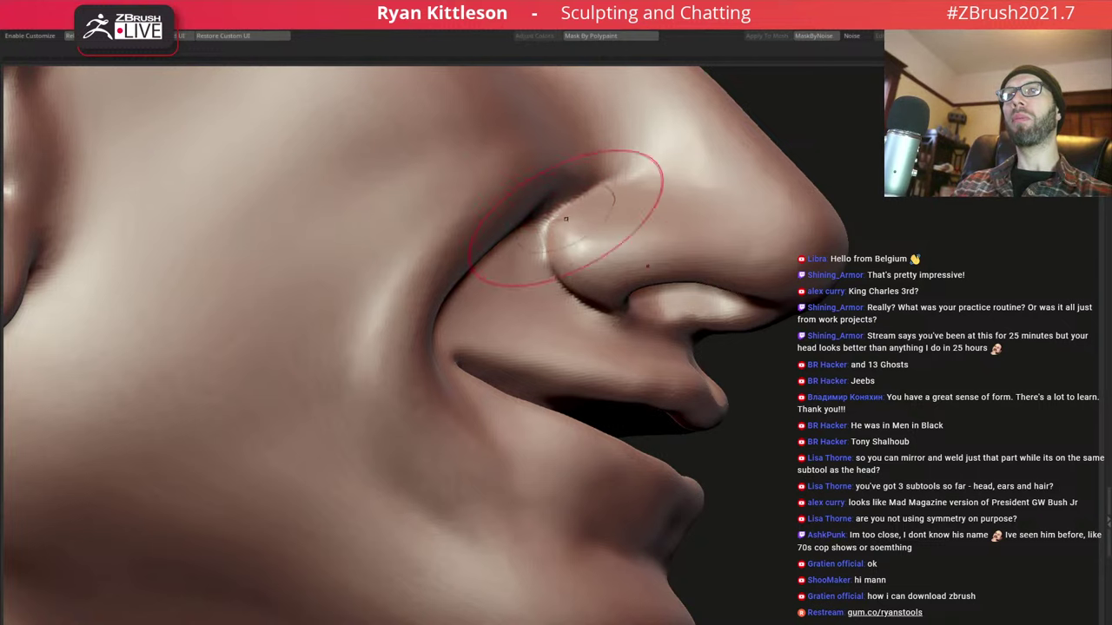
pyautogui.moveTo(563, 284)
pyautogui.mouseDown(button='right')
pyautogui.moveTo(487, 261)
pyautogui.moveTo(510, 237)
pyautogui.moveTo(496, 255)
pyautogui.mouseUp(button='right')
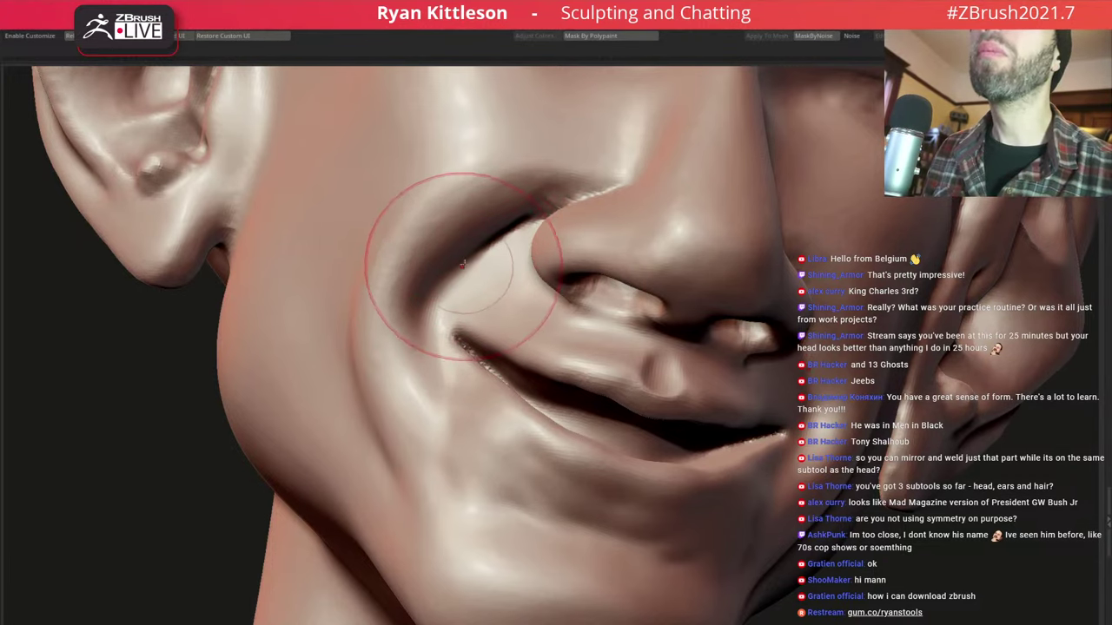
# Shift-smooth the crease beside the nose, then mask a band across the cheek to the smile fold
pyautogui.keyDown('shift'); pyautogui.moveTo(496, 248); pyautogui.dragTo(439, 296); pyautogui.keyUp('shift')
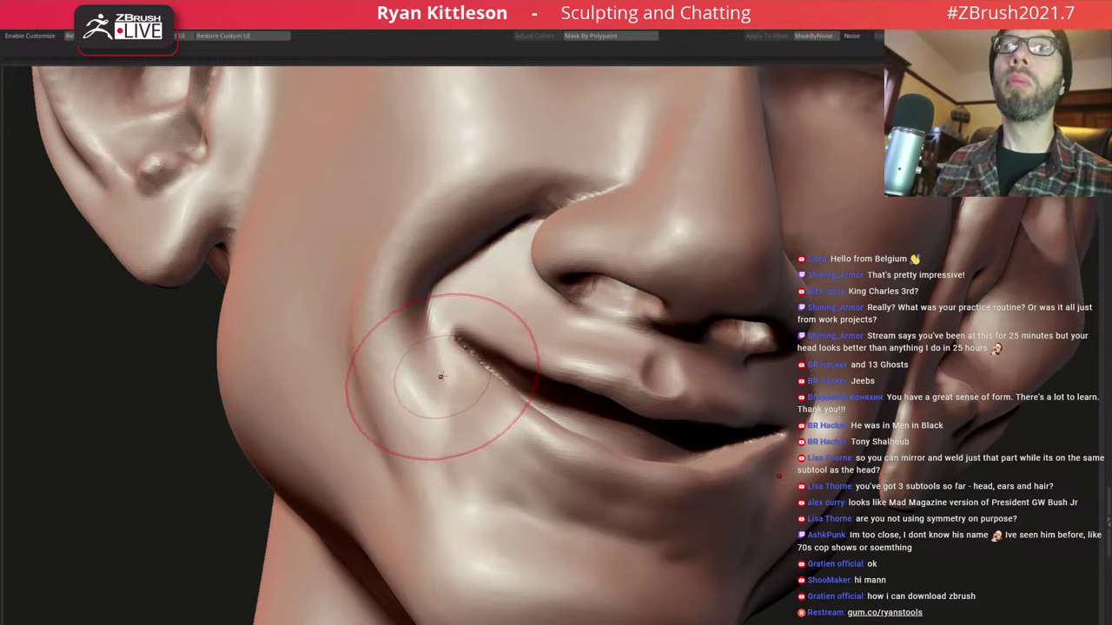
pyautogui.moveTo(440, 376)
pyautogui.mouseDown(button='right')
pyautogui.moveTo(476, 385)
pyautogui.moveTo(385, 310)
pyautogui.moveTo(367, 315)
pyautogui.mouseUp(button='right')
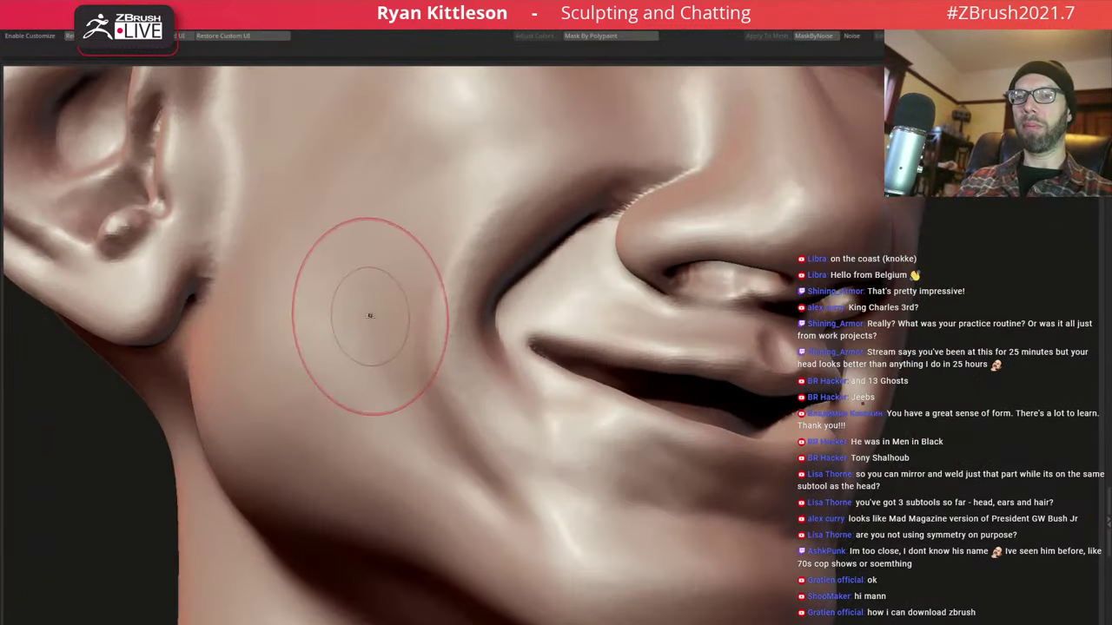
pyautogui.moveTo(87, 396)
pyautogui.keyDown('ctrl'); pyautogui.keyDown('shift'); pyautogui.mouseDown()
pyautogui.moveTo(551, 258)
pyautogui.moveTo(532, 383)
pyautogui.moveTo(65, 385)
pyautogui.mouseUp(); pyautogui.keyUp('shift'); pyautogui.keyUp('ctrl')
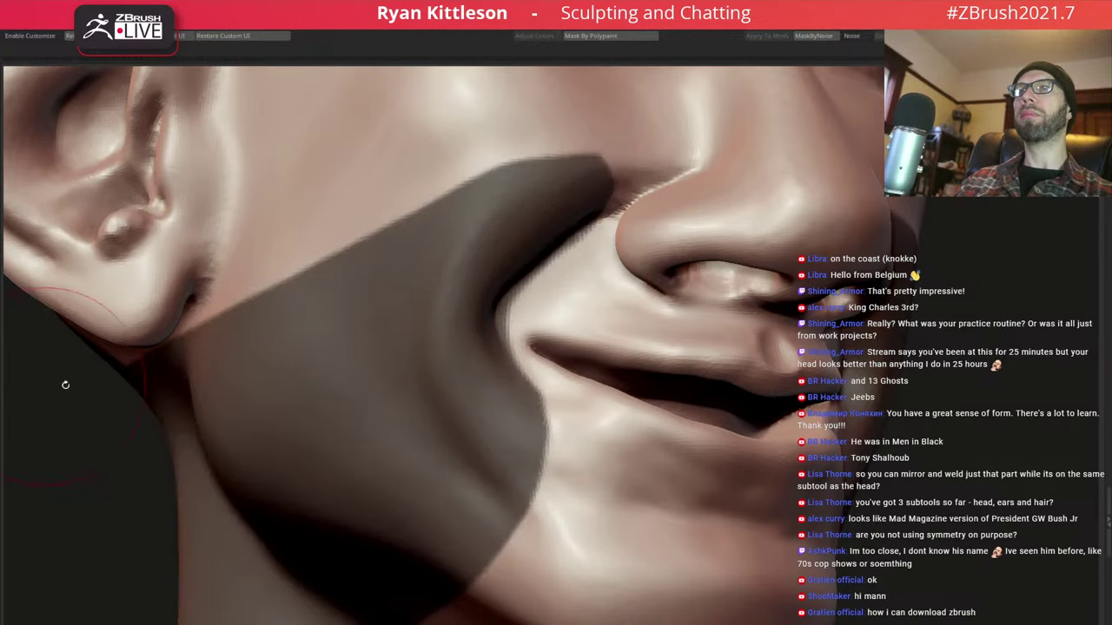
# Reshape the mouth corner into a sharper, pinched crease and clear the cheek mask
pyautogui.moveTo(397, 316); pyautogui.dragTo(488, 395, button='right')
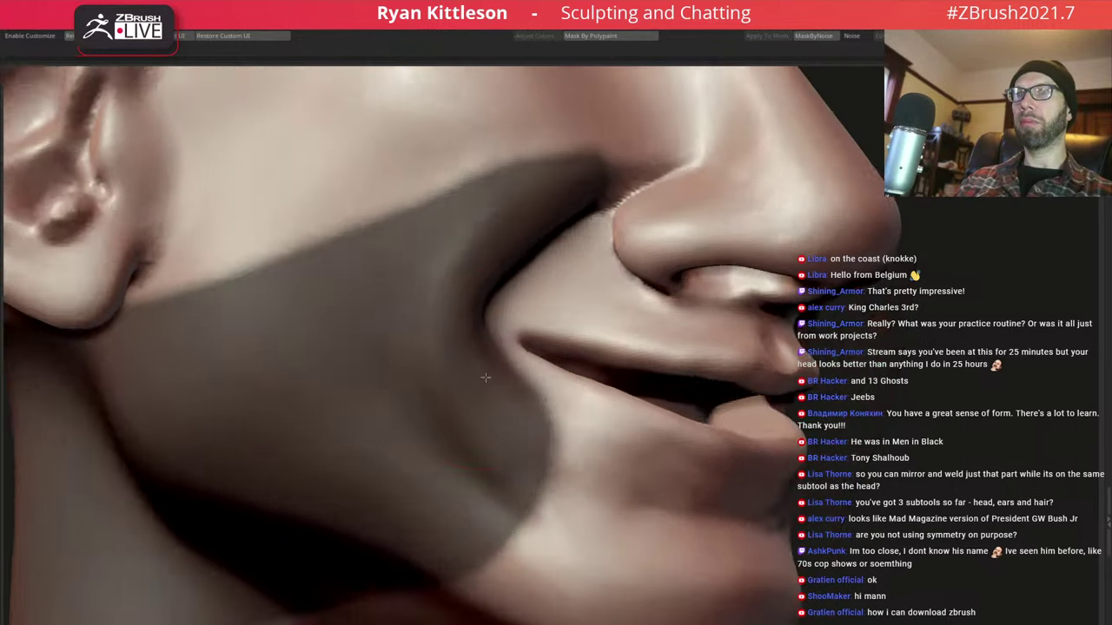
pyautogui.press('space')
pyautogui.press('space')
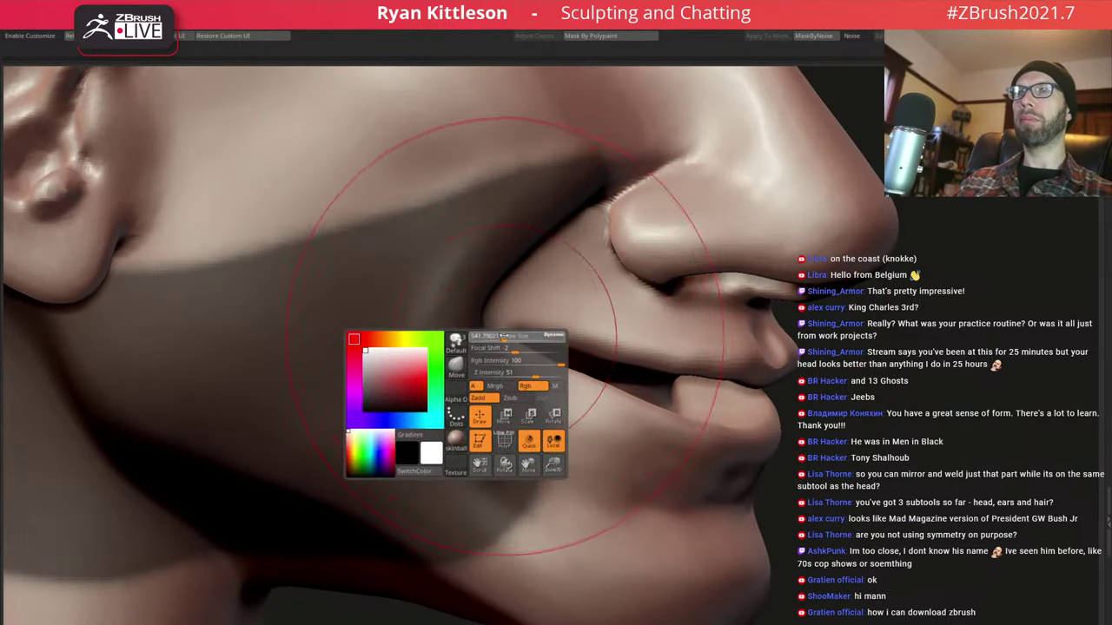
pyautogui.moveTo(513, 339); pyautogui.dragTo(515, 365)
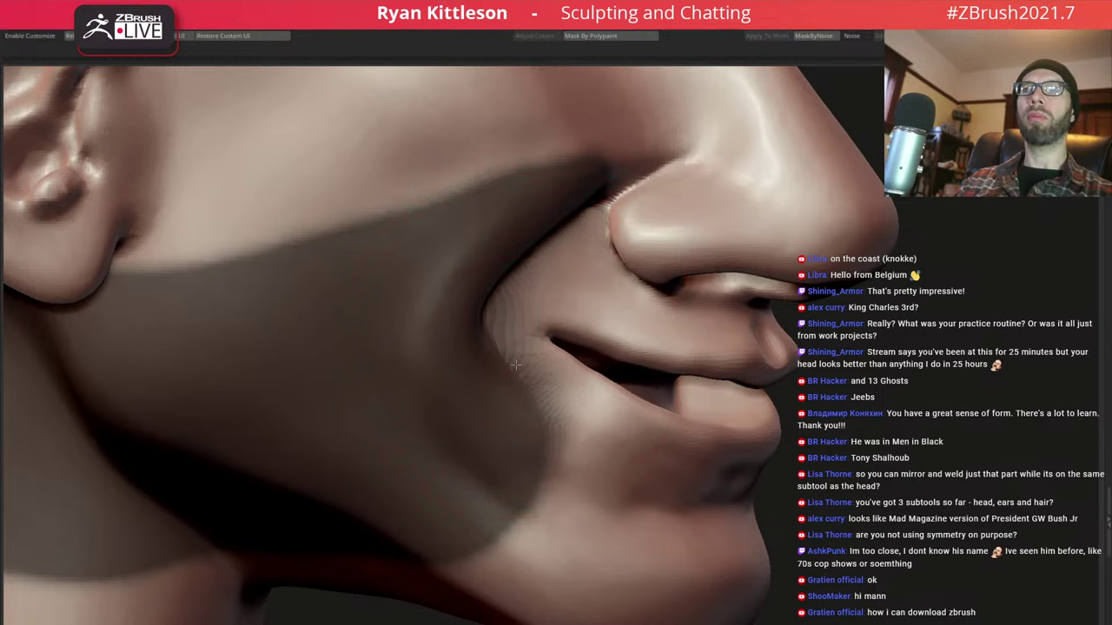
pyautogui.press('f')
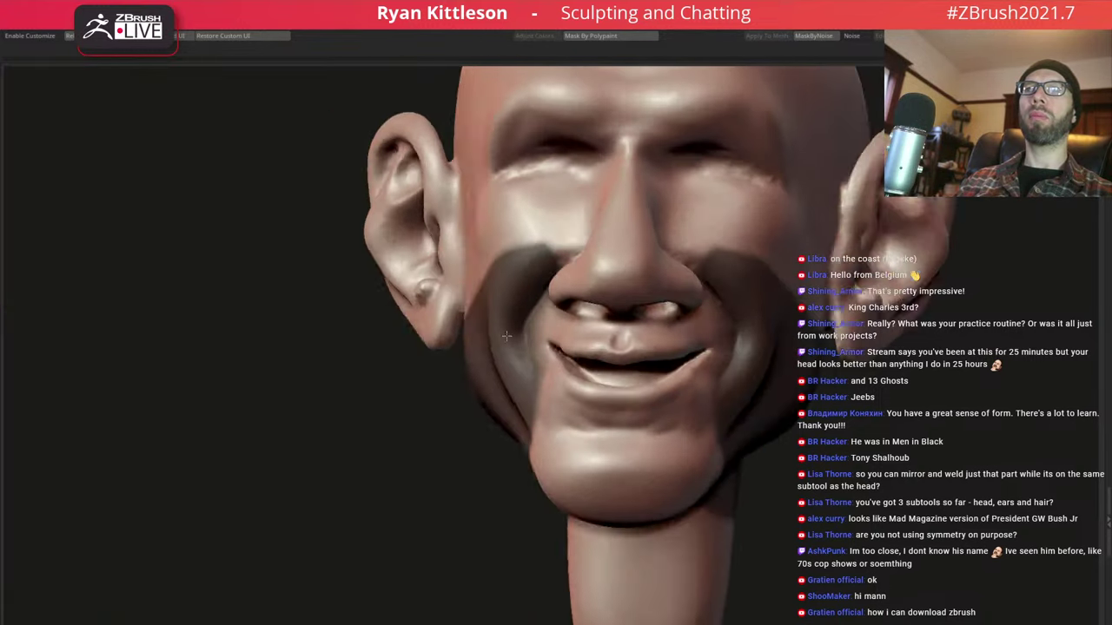
pyautogui.moveTo(549, 342)
pyautogui.mouseDown(button='right')
pyautogui.moveTo(514, 354)
pyautogui.moveTo(570, 394)
pyautogui.mouseUp(button='right')
pyautogui.press('space')
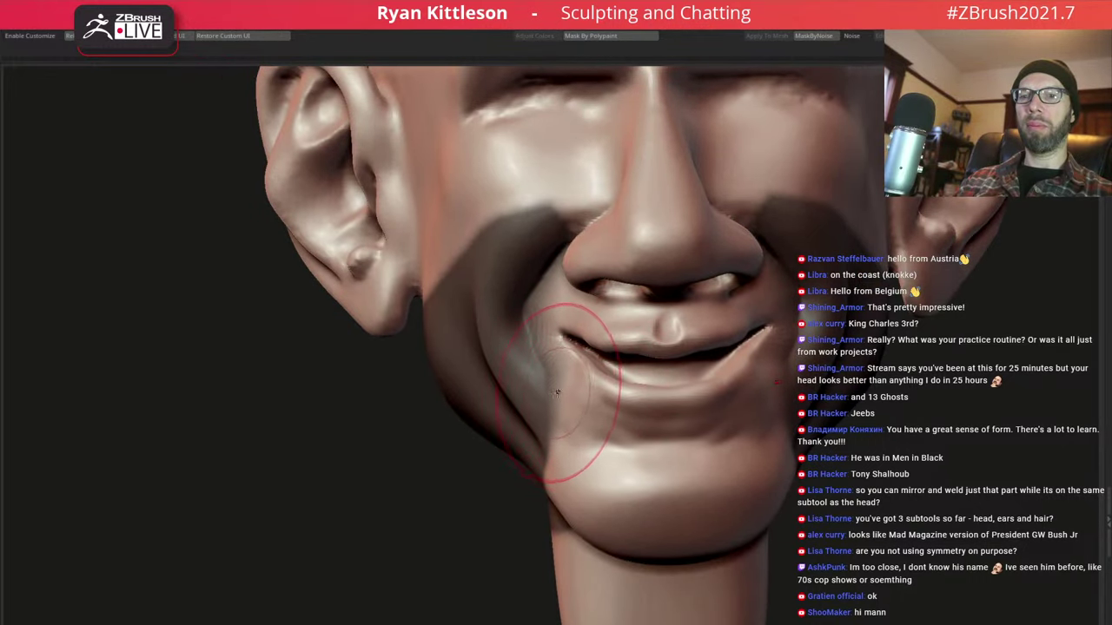
pyautogui.moveTo(545, 390)
pyautogui.mouseDown(button='right')
pyautogui.moveTo(594, 366)
pyautogui.moveTo(573, 382)
pyautogui.moveTo(583, 416)
pyautogui.mouseUp(button='right')
pyautogui.press('space')
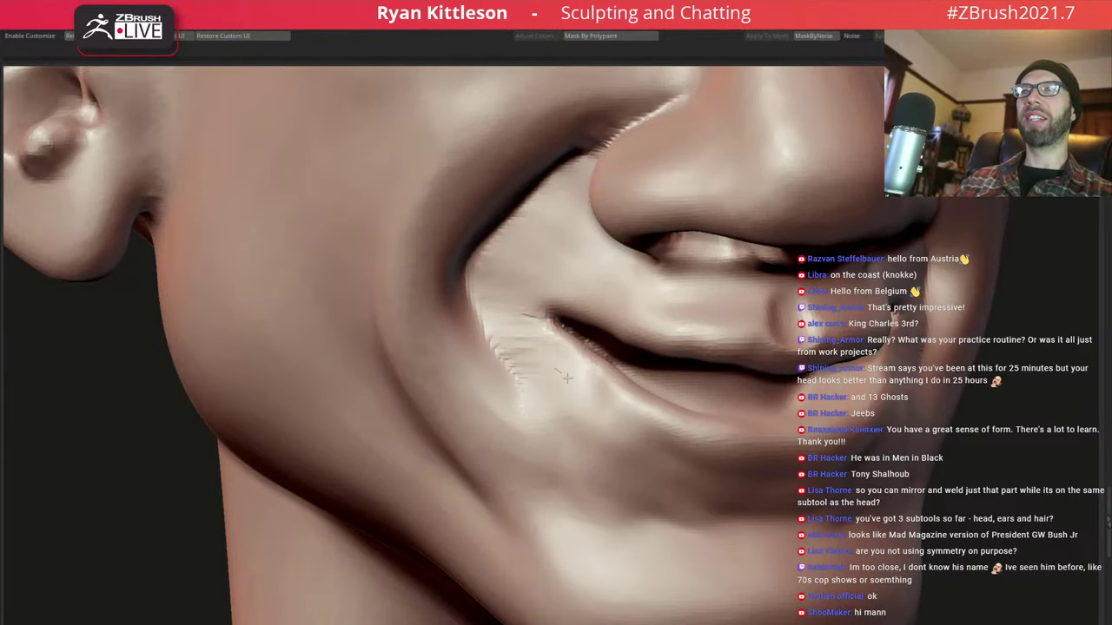
# Carve the mouth-corner crease deeper with Dam Standard
pyautogui.moveTo(559, 422); pyautogui.dragTo(543, 386, button='right')
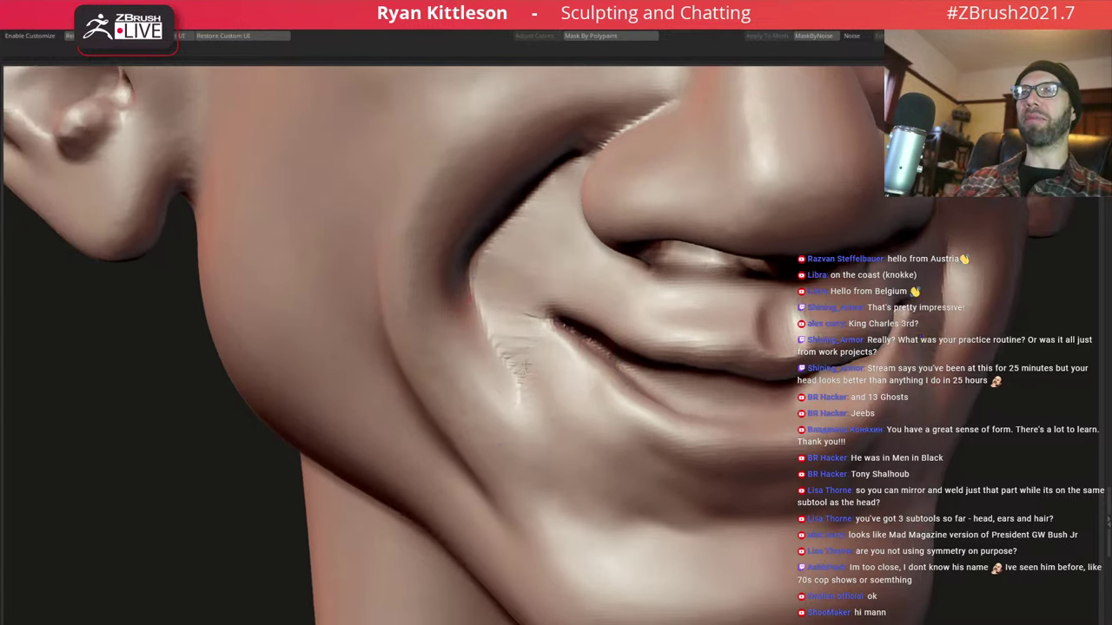
pyautogui.moveTo(524, 401); pyautogui.dragTo(521, 367)
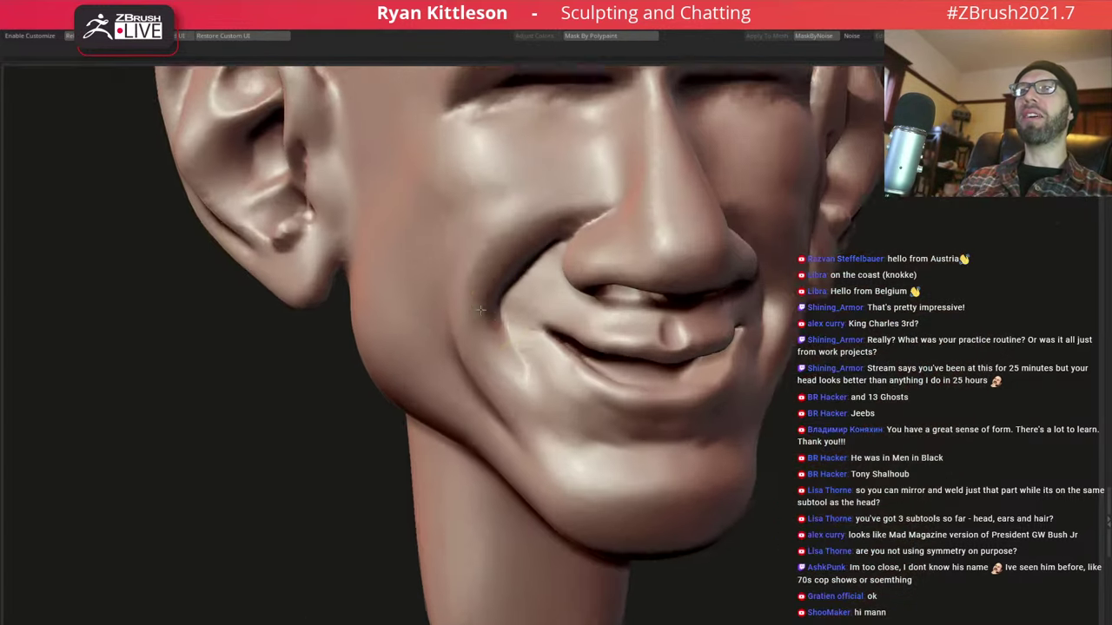
pyautogui.moveTo(521, 368)
pyautogui.mouseDown(button='right')
pyautogui.moveTo(546, 260)
pyautogui.moveTo(575, 297)
pyautogui.moveTo(569, 243)
pyautogui.moveTo(567, 266)
pyautogui.moveTo(626, 346)
pyautogui.moveTo(613, 339)
pyautogui.moveTo(600, 391)
pyautogui.mouseUp(button='right')
pyautogui.press('f')
# Raise the Draw Size and smooth the mouth-corner crease into a softer, rounded fold
pyautogui.rightClick(639, 332)
pyautogui.moveTo(679, 409)
pyautogui.mouseDown(button='right')
pyautogui.moveTo(599, 365)
pyautogui.moveTo(562, 372)
pyautogui.moveTo(547, 347)
pyautogui.mouseUp(button='right')
pyautogui.rightClick(592, 386)
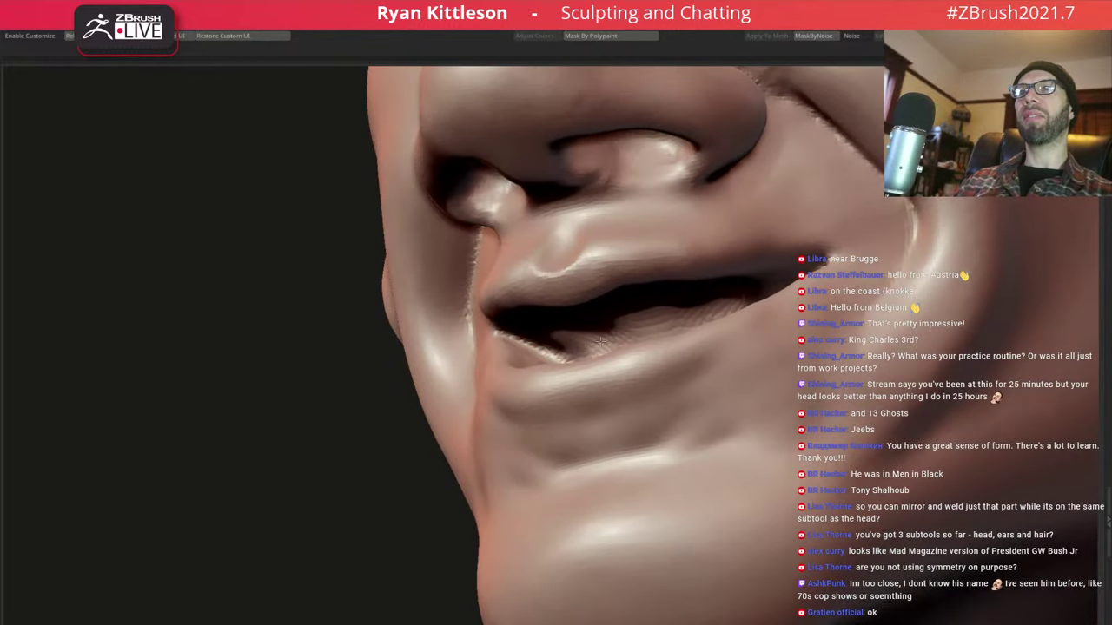
pyautogui.moveTo(598, 300)
pyautogui.mouseDown(button='right')
pyautogui.moveTo(611, 342)
pyautogui.moveTo(549, 387)
pyautogui.moveTo(551, 418)
pyautogui.moveTo(534, 412)
pyautogui.moveTo(534, 432)
pyautogui.moveTo(576, 382)
pyautogui.moveTo(609, 395)
pyautogui.moveTo(556, 374)
pyautogui.moveTo(608, 330)
pyautogui.moveTo(633, 282)
pyautogui.moveTo(578, 348)
pyautogui.moveTo(521, 382)
pyautogui.moveTo(494, 391)
pyautogui.moveTo(455, 363)
pyautogui.mouseUp(button='right')
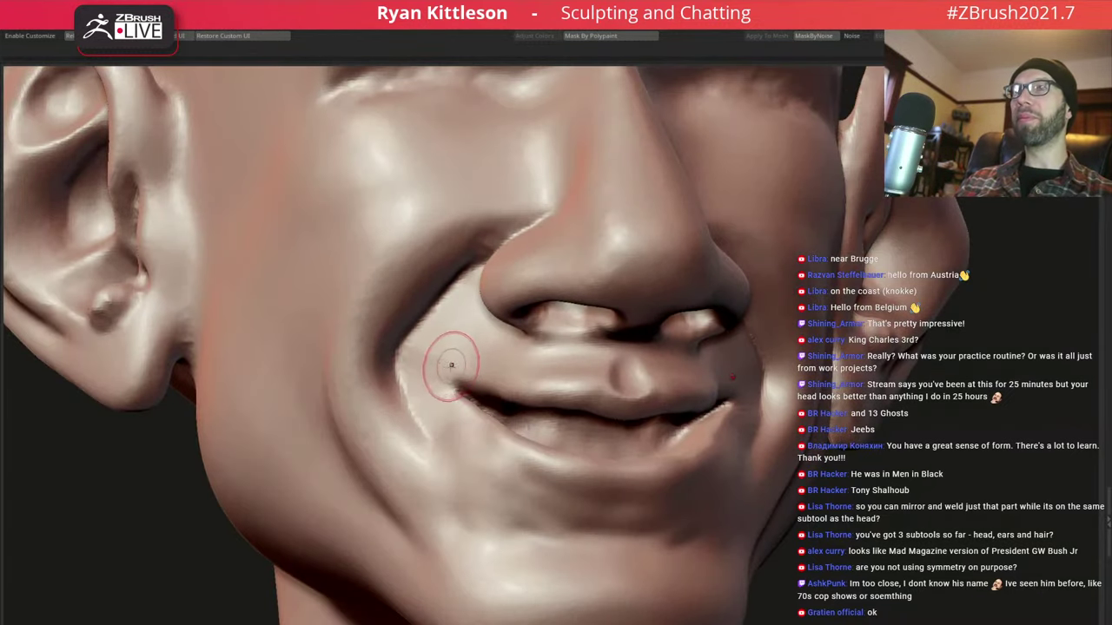
pyautogui.press('space')
pyautogui.moveTo(423, 409); pyautogui.dragTo(484, 397, button='right')
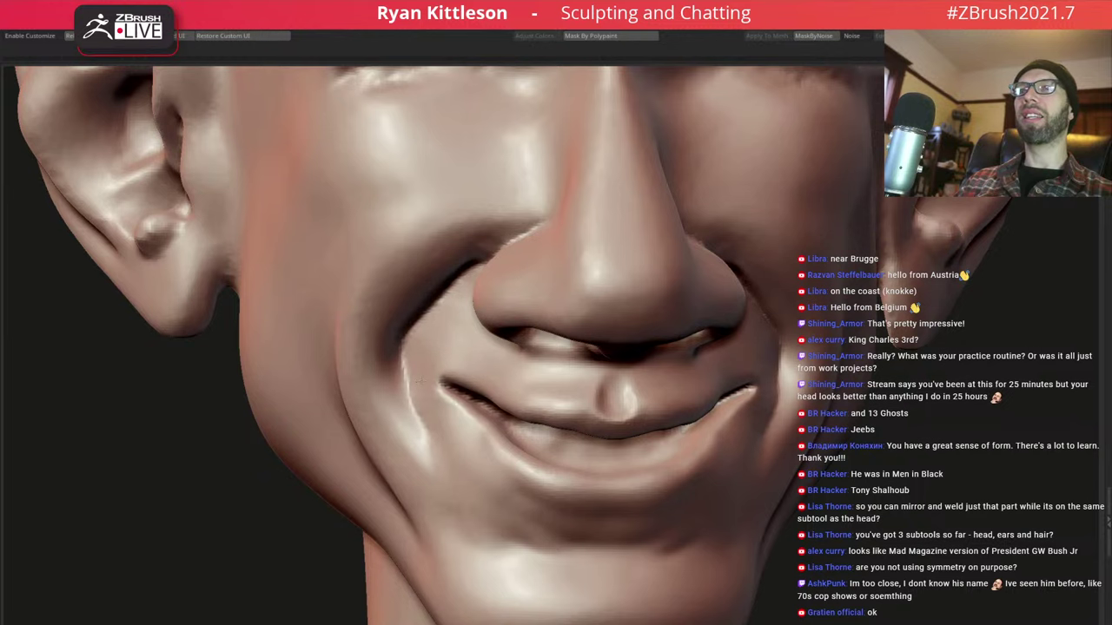
pyautogui.keyDown('ctrl'); pyautogui.moveTo(429, 376); pyautogui.dragTo(441, 343, button='right'); pyautogui.keyUp('ctrl')
pyautogui.press('space')
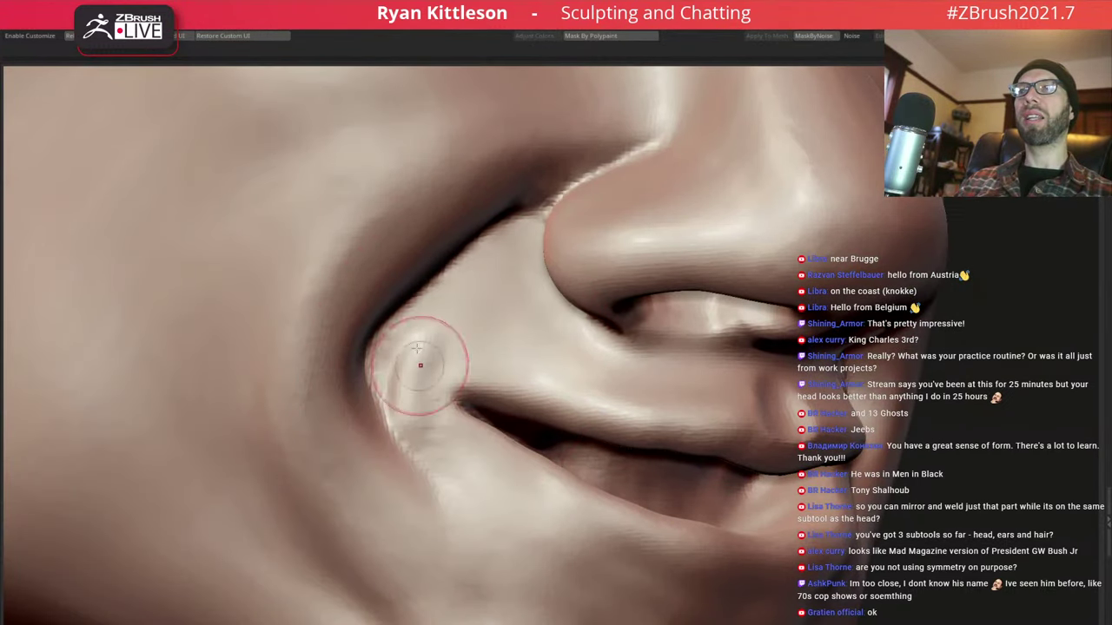
pyautogui.press('space')
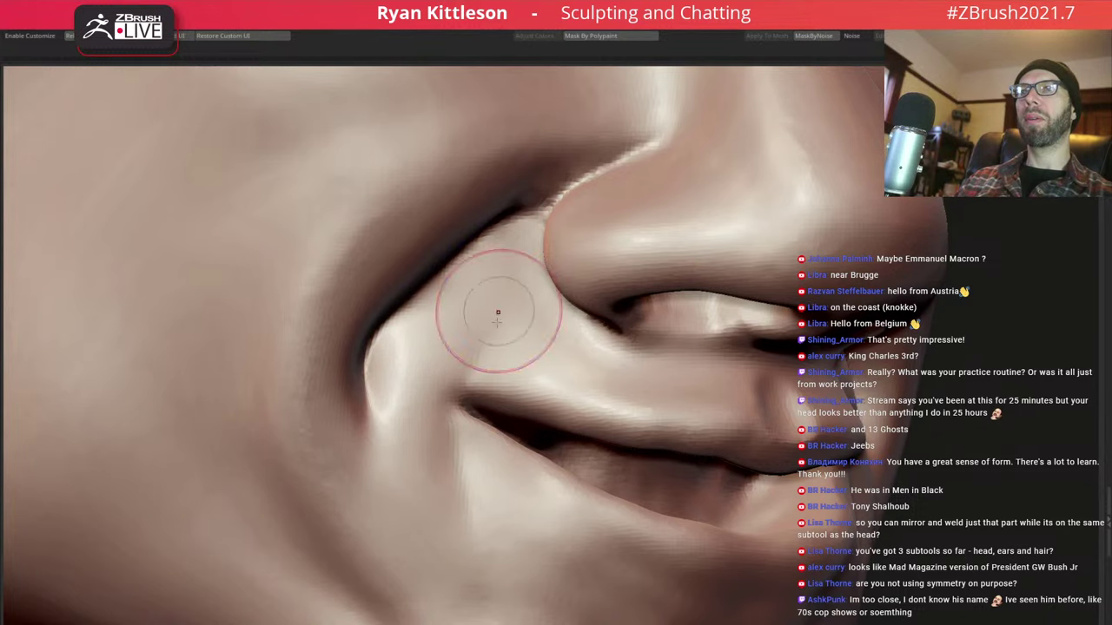
pyautogui.keyDown('alt'); pyautogui.moveTo(401, 422); pyautogui.dragTo(480, 366, button='right'); pyautogui.keyUp('alt')
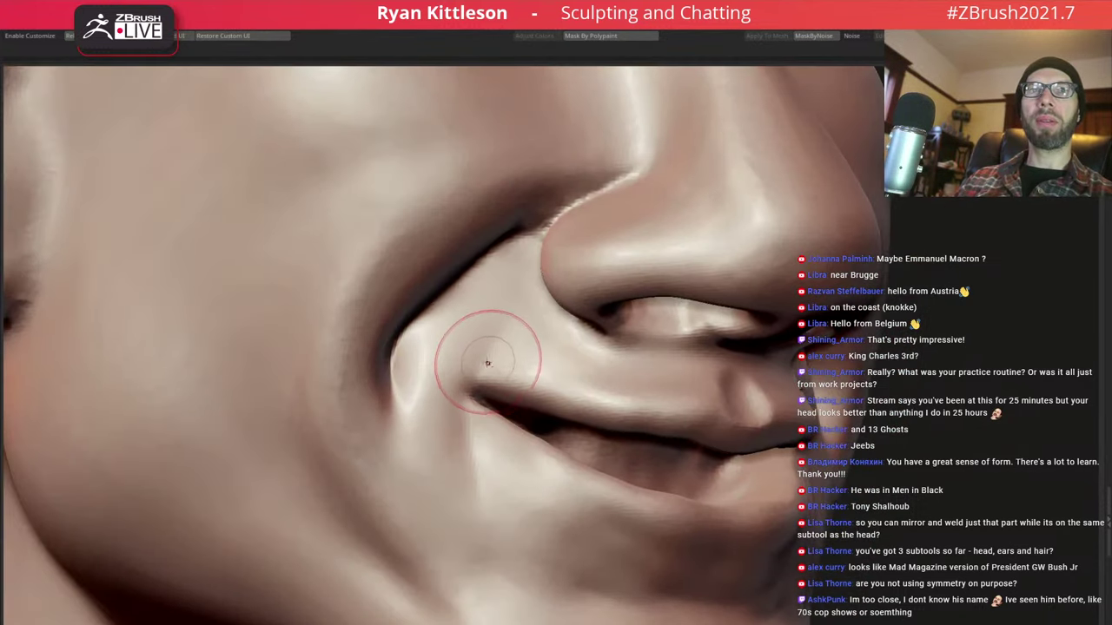
pyautogui.press('space')
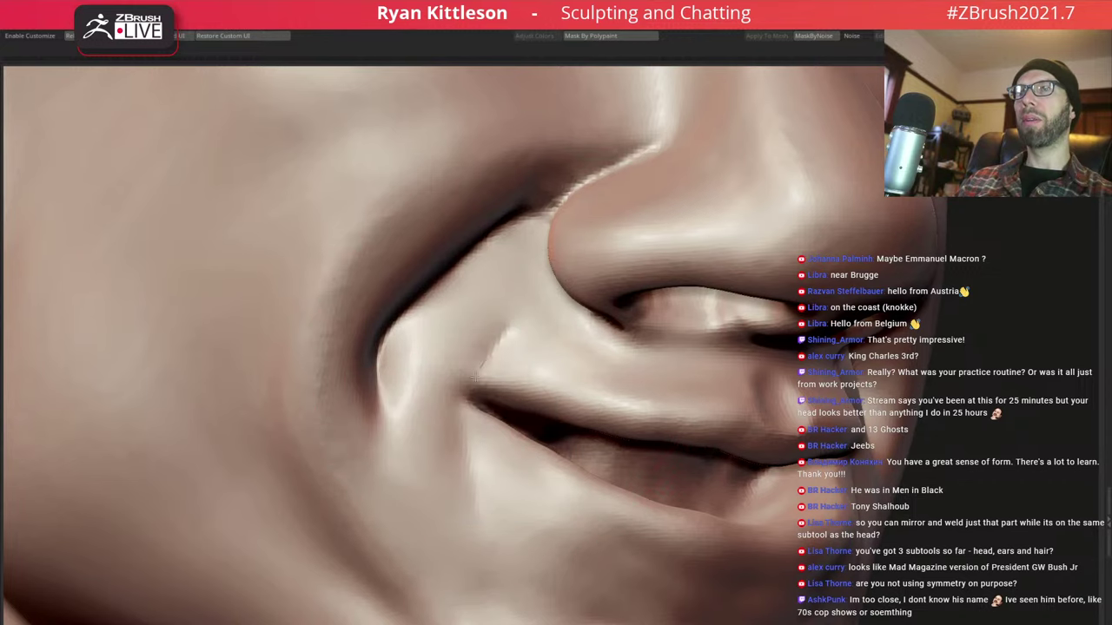
pyautogui.moveTo(464, 335); pyautogui.dragTo(472, 475)
# Smooth the fold beside the mouth with a broad Shift-Smooth stroke
pyautogui.press('f')
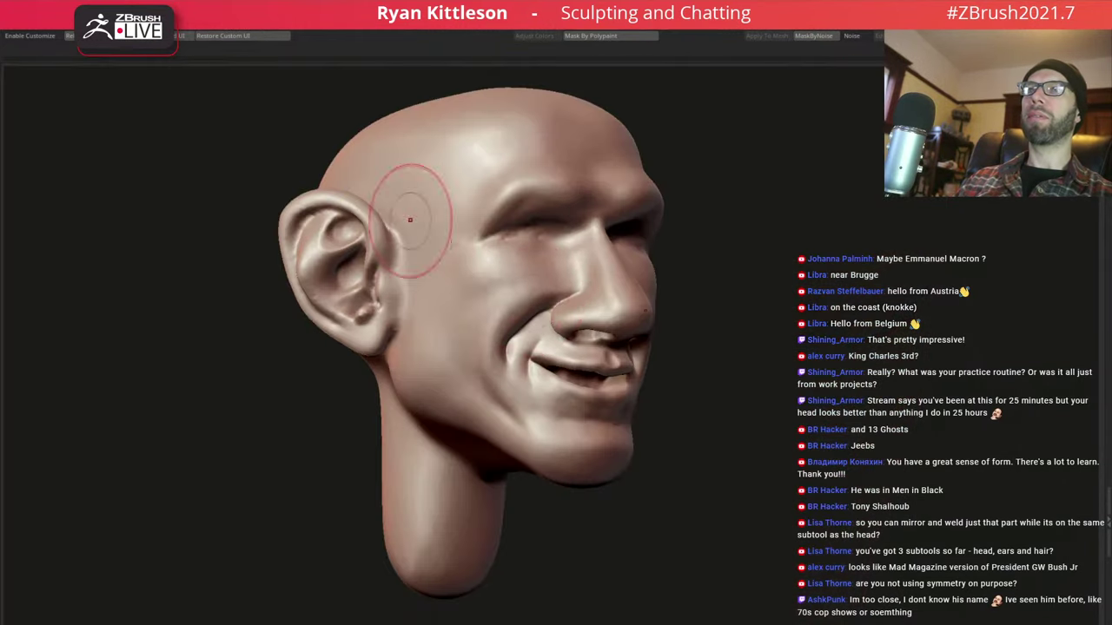
pyautogui.moveTo(409, 223); pyautogui.dragTo(489, 269, button='right')
pyautogui.moveTo(616, 299); pyautogui.dragTo(534, 244, button='right')
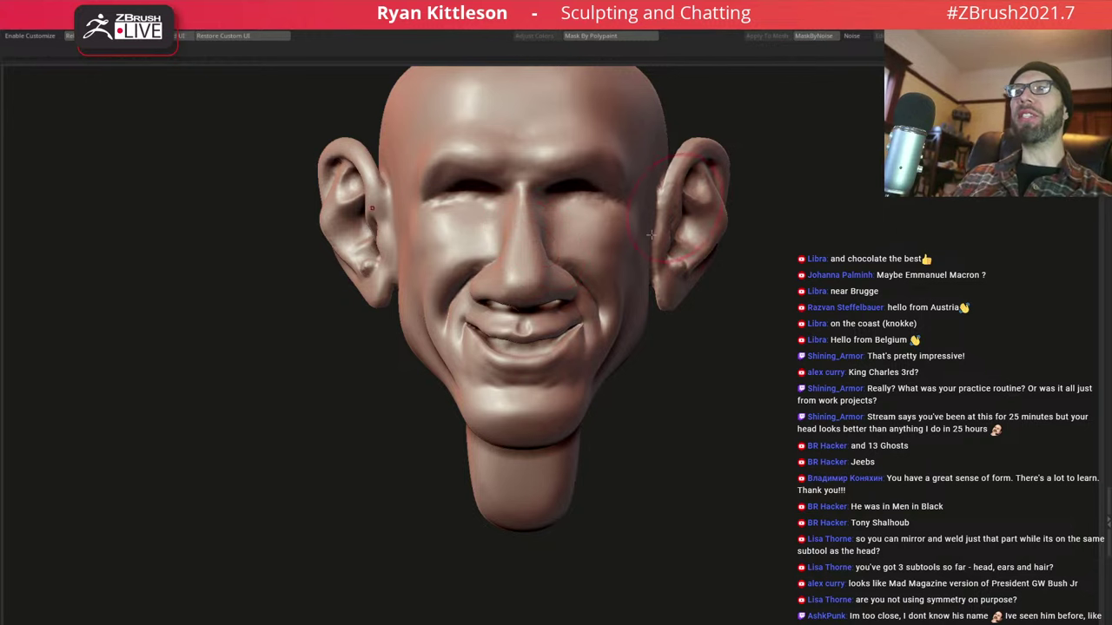
pyautogui.moveTo(649, 235)
pyautogui.mouseDown(button='right')
pyautogui.moveTo(521, 286)
pyautogui.moveTo(456, 338)
pyautogui.moveTo(483, 277)
pyautogui.mouseUp(button='right')
pyautogui.press('space')
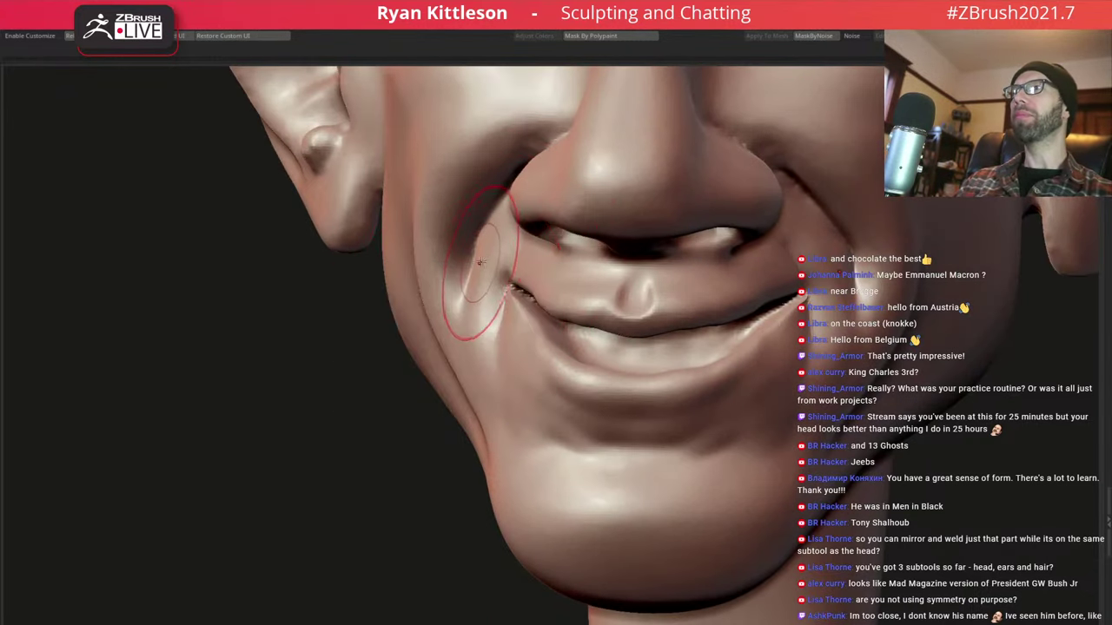
pyautogui.moveTo(480, 261); pyautogui.dragTo(463, 352)
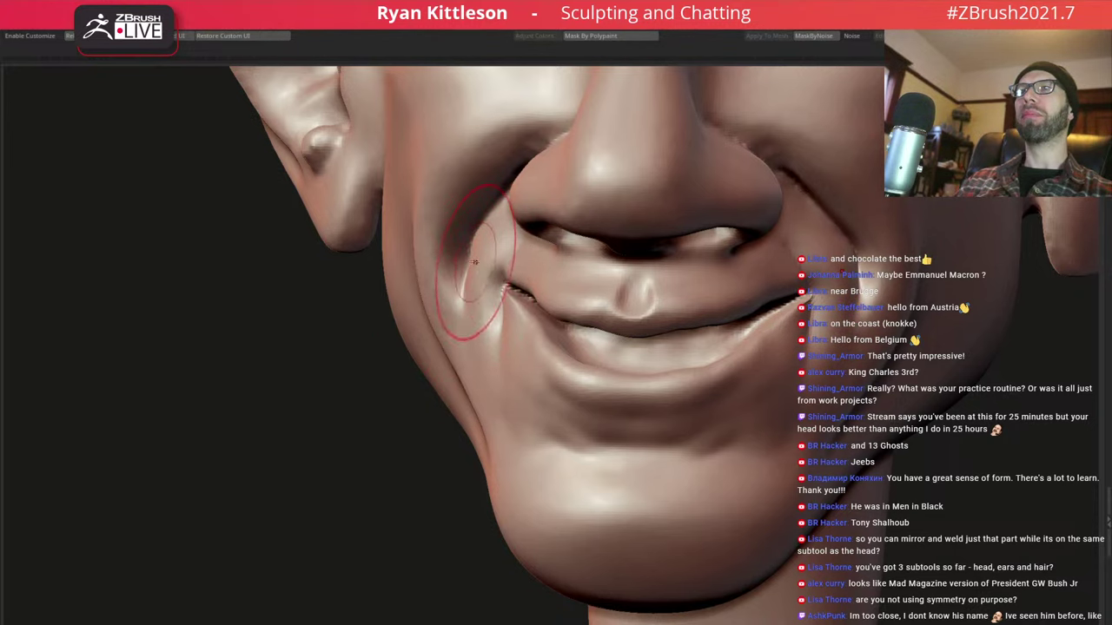
# Lower the Draw Size for finer smoothing and check the cheek from several angles
pyautogui.press('space')
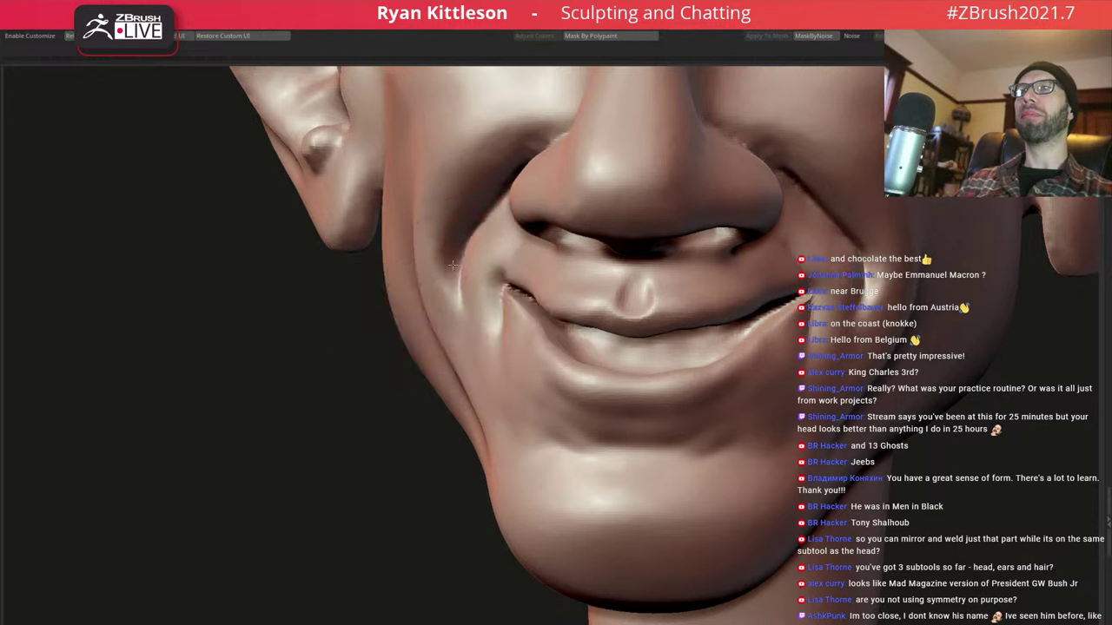
pyautogui.moveTo(456, 264); pyautogui.dragTo(462, 247, button='right')
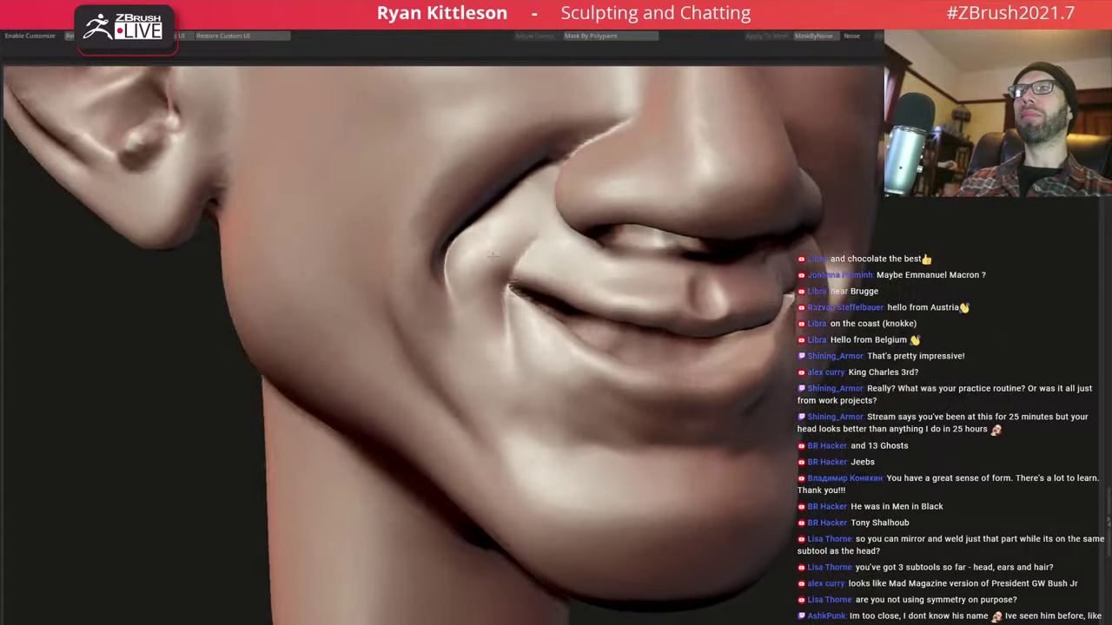
pyautogui.press('space')
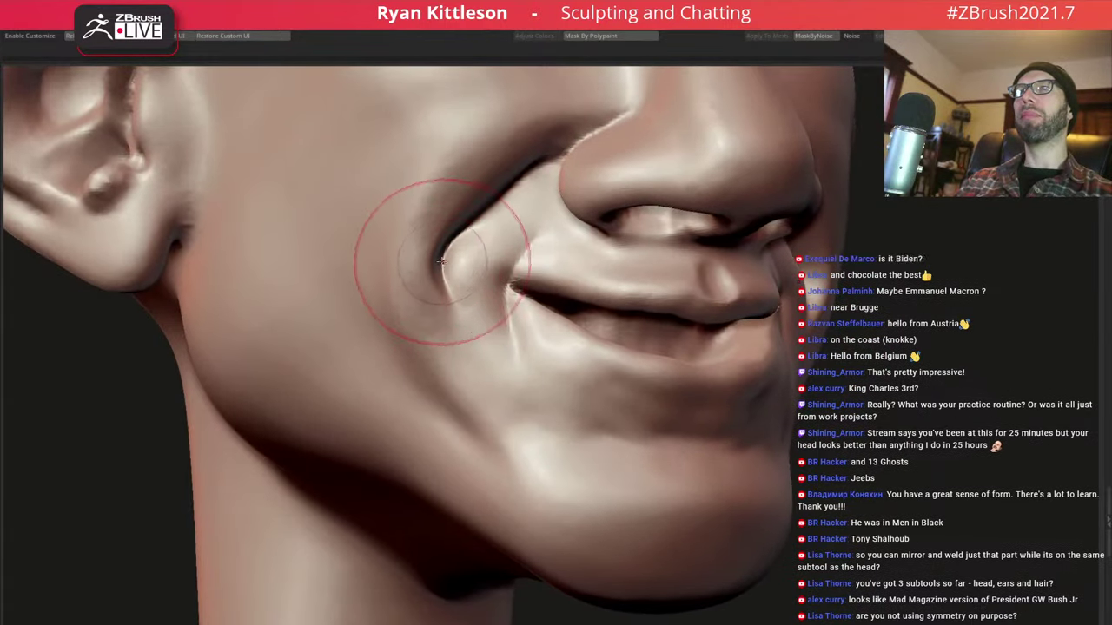
pyautogui.moveTo(451, 260); pyautogui.dragTo(462, 255, button='right')
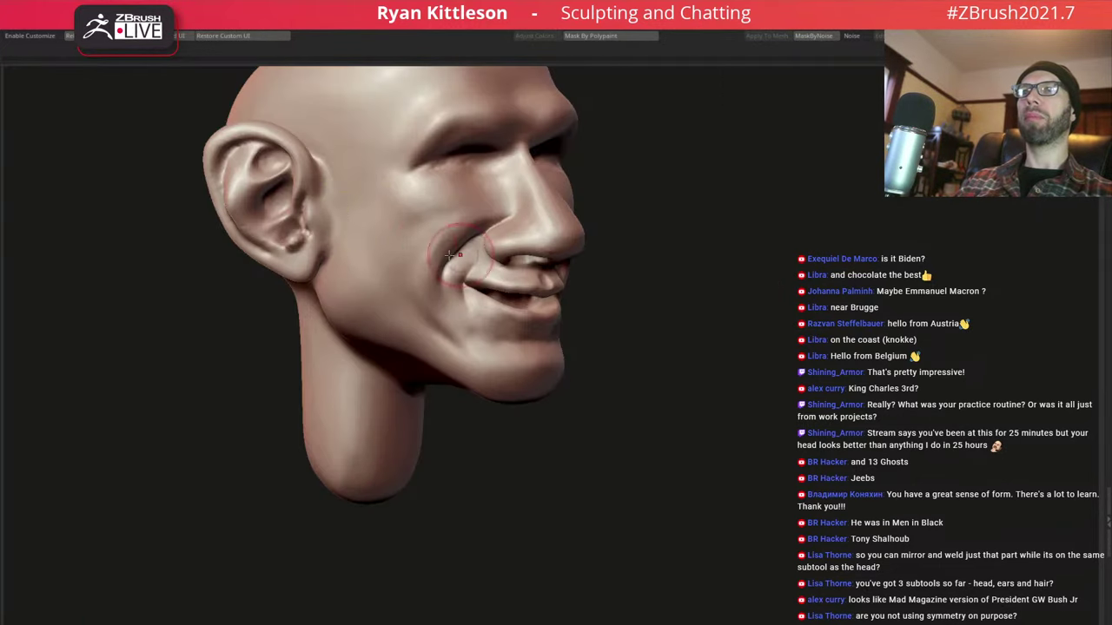
pyautogui.moveTo(437, 298); pyautogui.dragTo(529, 373, button='right')
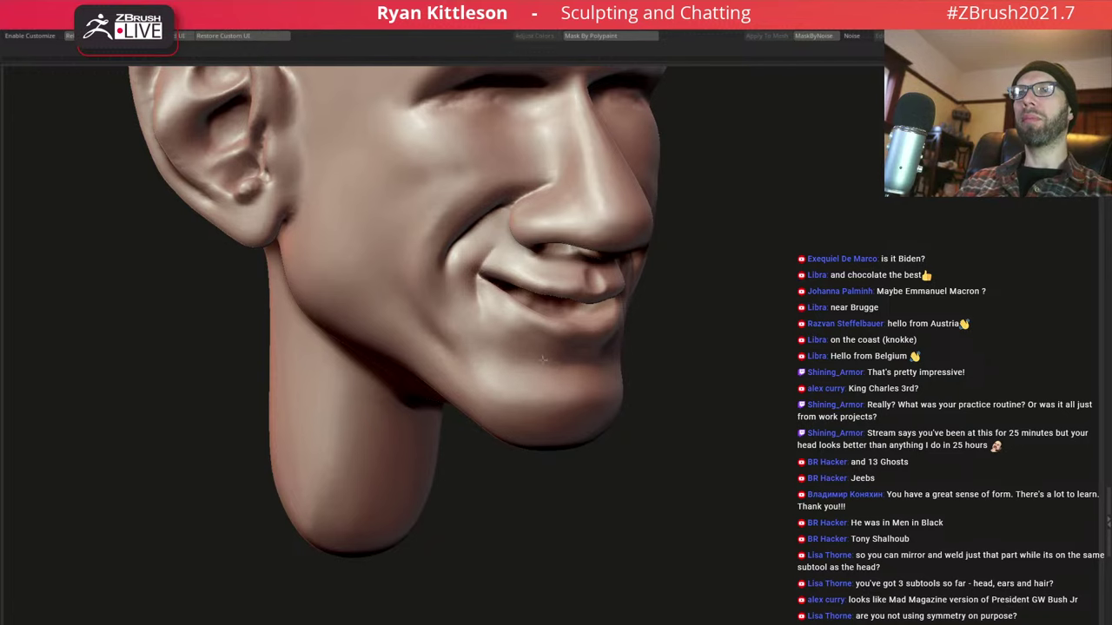
pyautogui.moveTo(465, 313)
pyautogui.mouseDown(button='right')
pyautogui.moveTo(587, 237)
pyautogui.moveTo(528, 277)
pyautogui.moveTo(601, 303)
pyautogui.mouseUp(button='right')
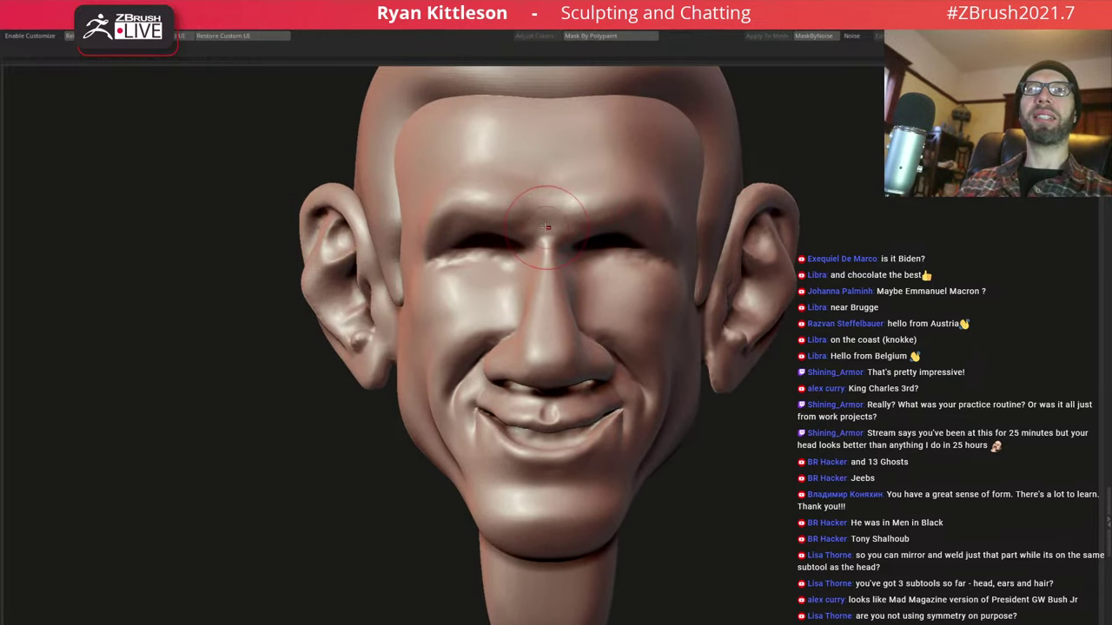
# Pick a dark brown colour and polypaint it over both brow ridges
pyautogui.moveTo(504, 251)
pyautogui.mouseDown(button='right')
pyautogui.moveTo(452, 254)
pyautogui.moveTo(536, 241)
pyautogui.moveTo(578, 285)
pyautogui.moveTo(590, 254)
pyautogui.mouseUp(button='right')
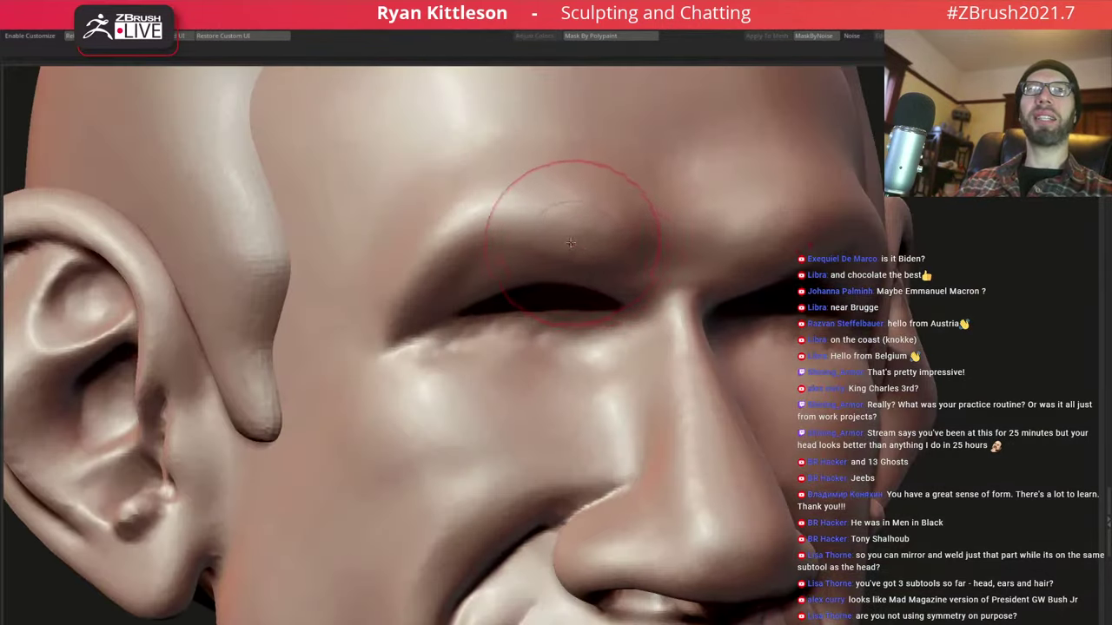
pyautogui.keyDown('ctrl'); pyautogui.moveTo(600, 182); pyautogui.dragTo(600, 213, button='right'); pyautogui.keyUp('ctrl')
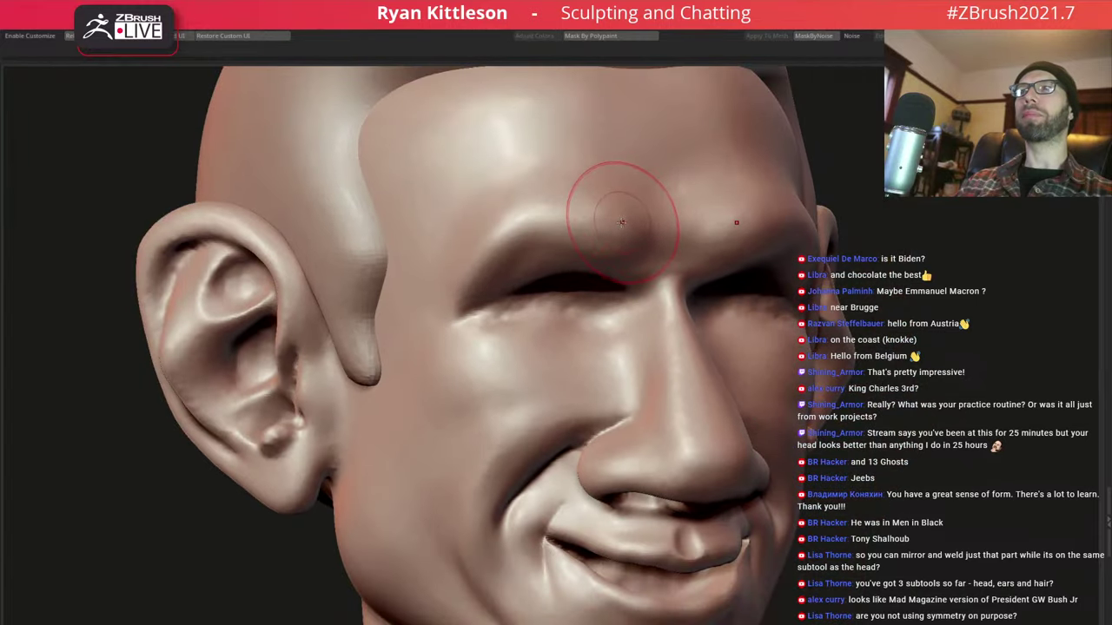
pyautogui.moveTo(405, 261)
pyautogui.mouseDown(button='right')
pyautogui.moveTo(638, 193)
pyautogui.moveTo(579, 211)
pyautogui.mouseUp(button='right')
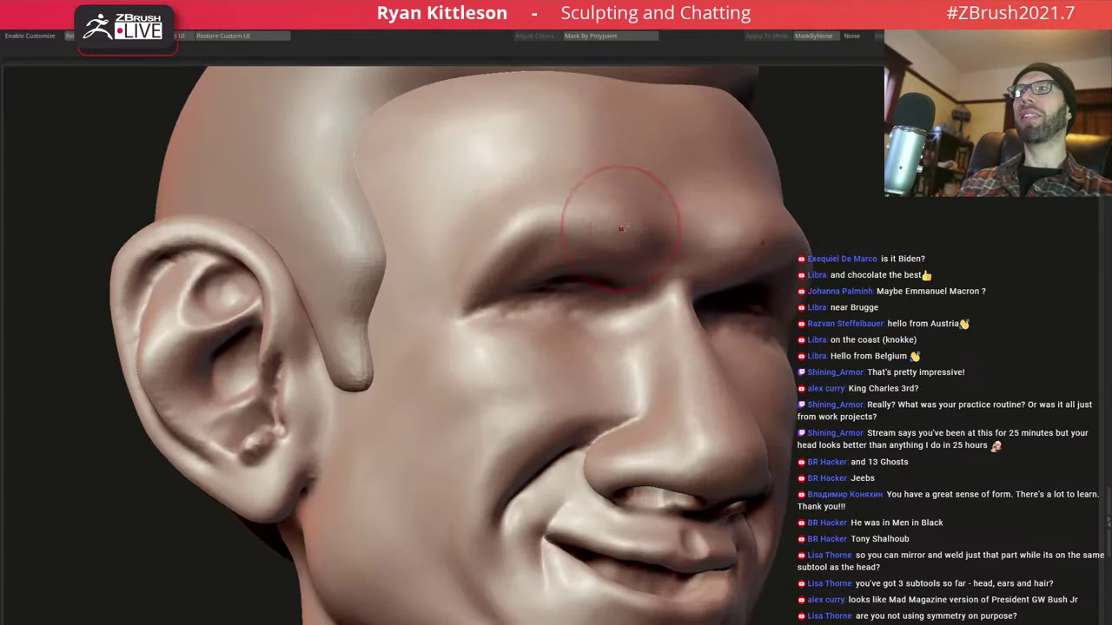
pyautogui.press('space')
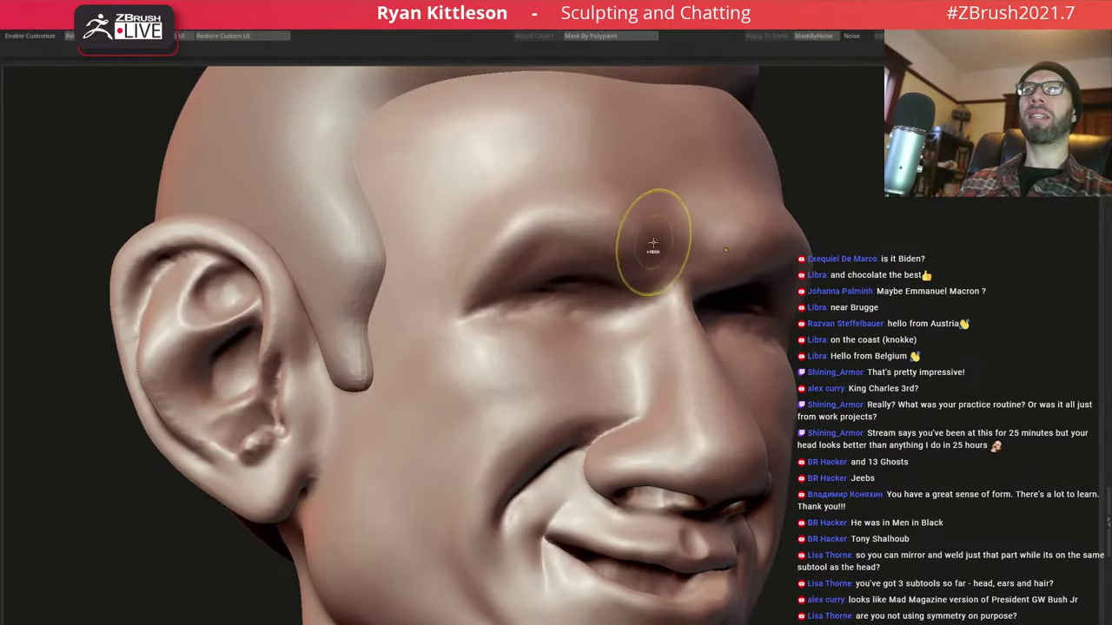
pyautogui.moveTo(643, 251)
pyautogui.mouseDown()
pyautogui.moveTo(619, 229)
pyautogui.moveTo(452, 296)
pyautogui.mouseUp()
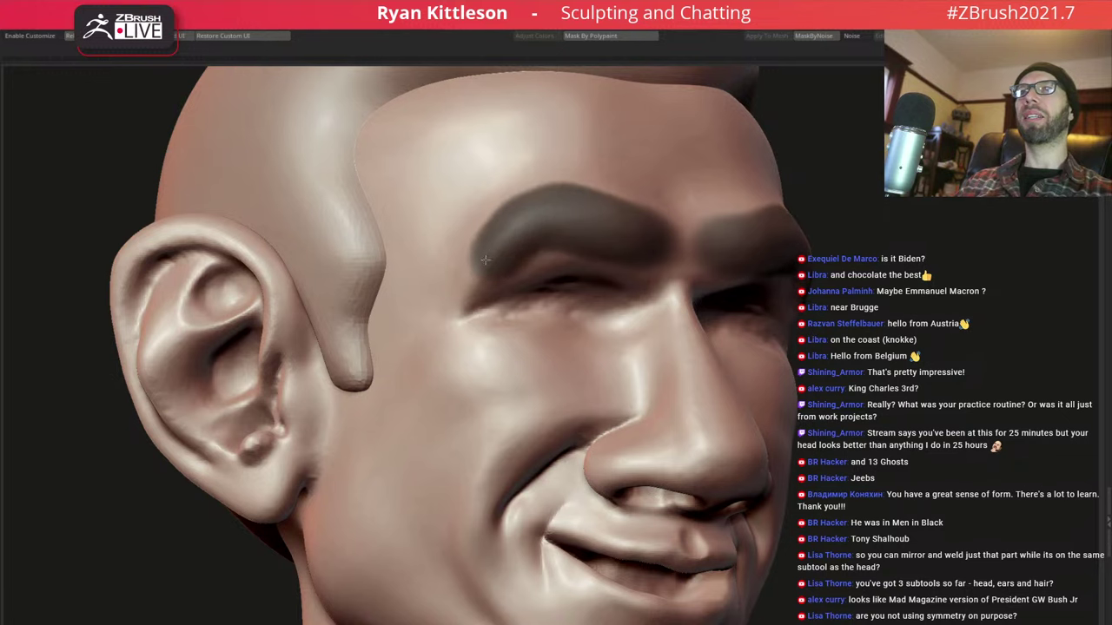
pyautogui.moveTo(451, 296)
pyautogui.mouseDown(button='right')
pyautogui.moveTo(591, 211)
pyautogui.moveTo(601, 236)
pyautogui.moveTo(681, 259)
pyautogui.moveTo(640, 235)
pyautogui.mouseUp(button='right')
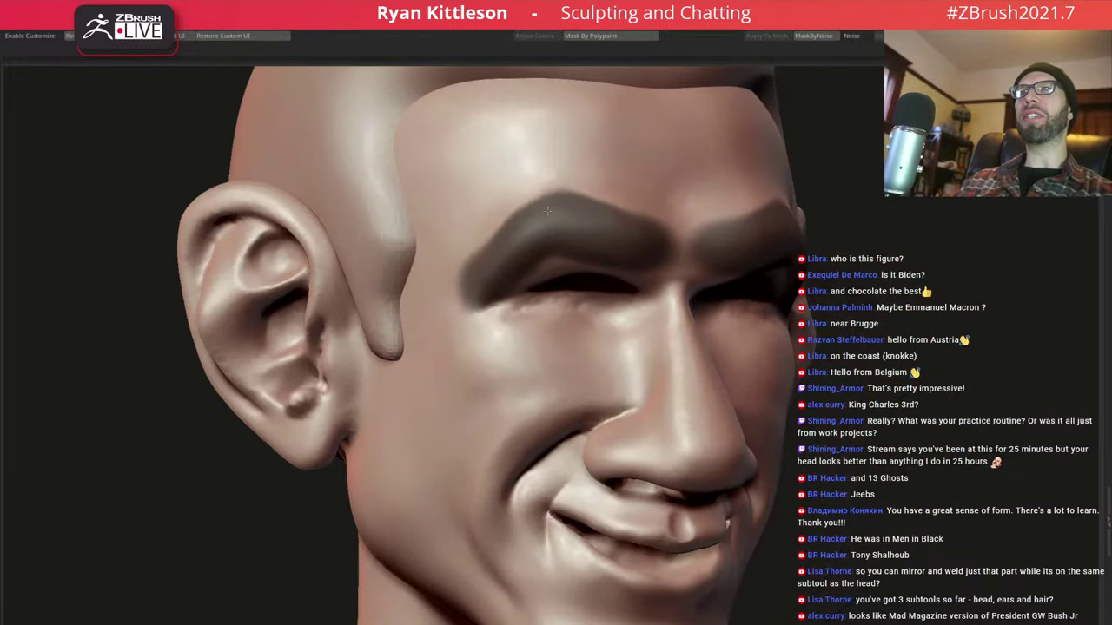
# Darken the lower edge of the brow and soften its inner end
pyautogui.moveTo(521, 223); pyautogui.dragTo(478, 278, button='right')
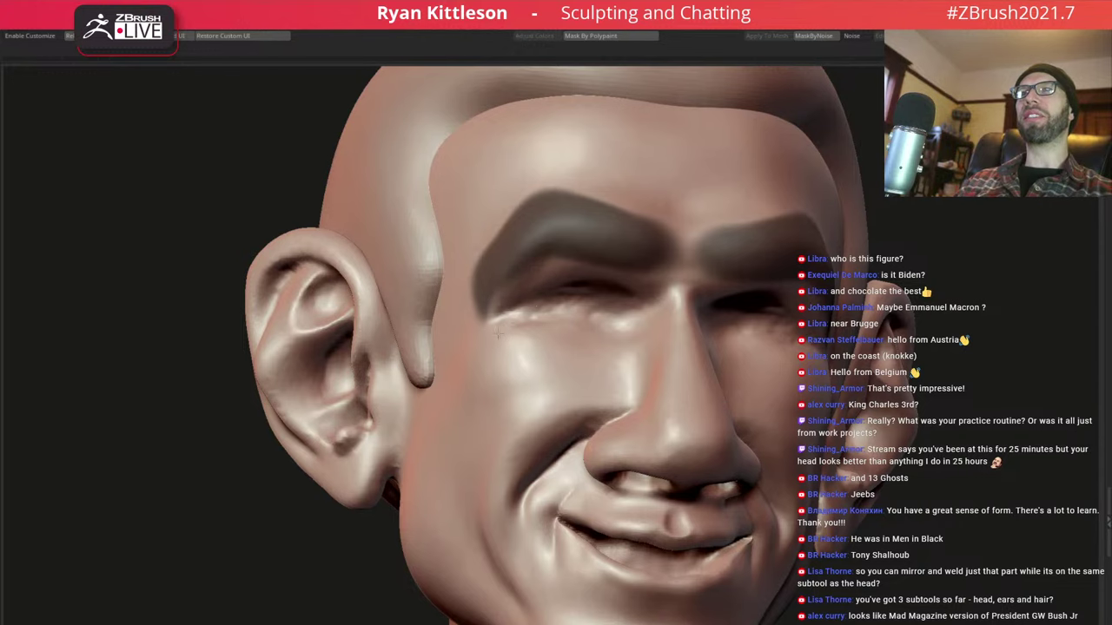
pyautogui.keyDown('alt'); pyautogui.moveTo(498, 333); pyautogui.dragTo(499, 281, button='right'); pyautogui.keyUp('alt')
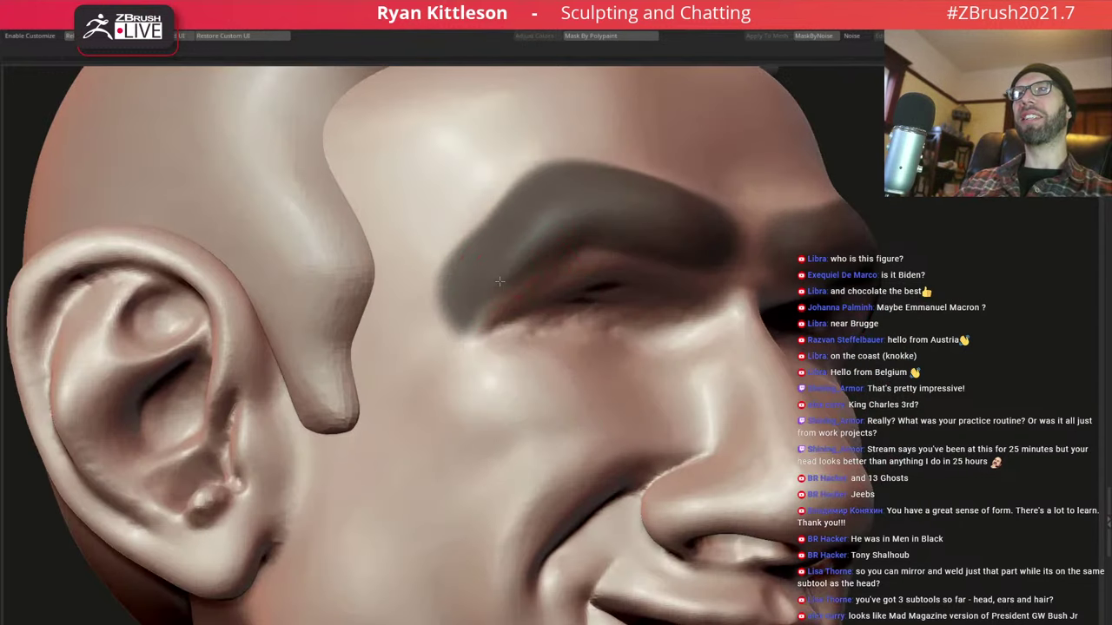
pyautogui.moveTo(500, 280); pyautogui.dragTo(517, 280)
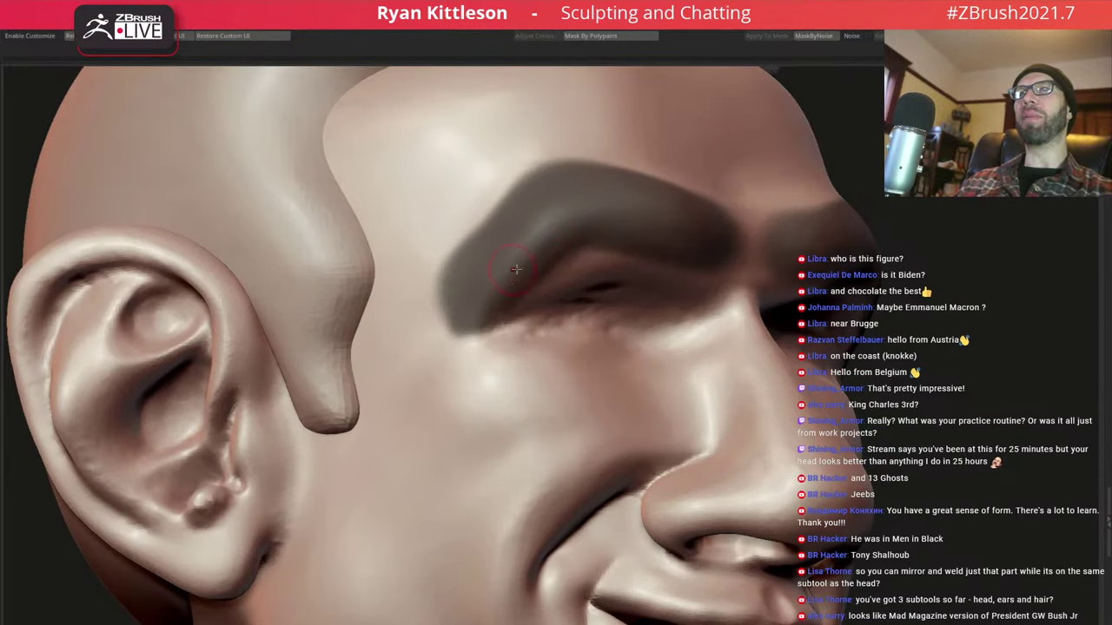
pyautogui.moveTo(543, 258)
pyautogui.keyDown('alt'); pyautogui.mouseDown(button='right')
pyautogui.moveTo(551, 241)
pyautogui.moveTo(521, 267)
pyautogui.mouseUp(button='right'); pyautogui.keyUp('alt')
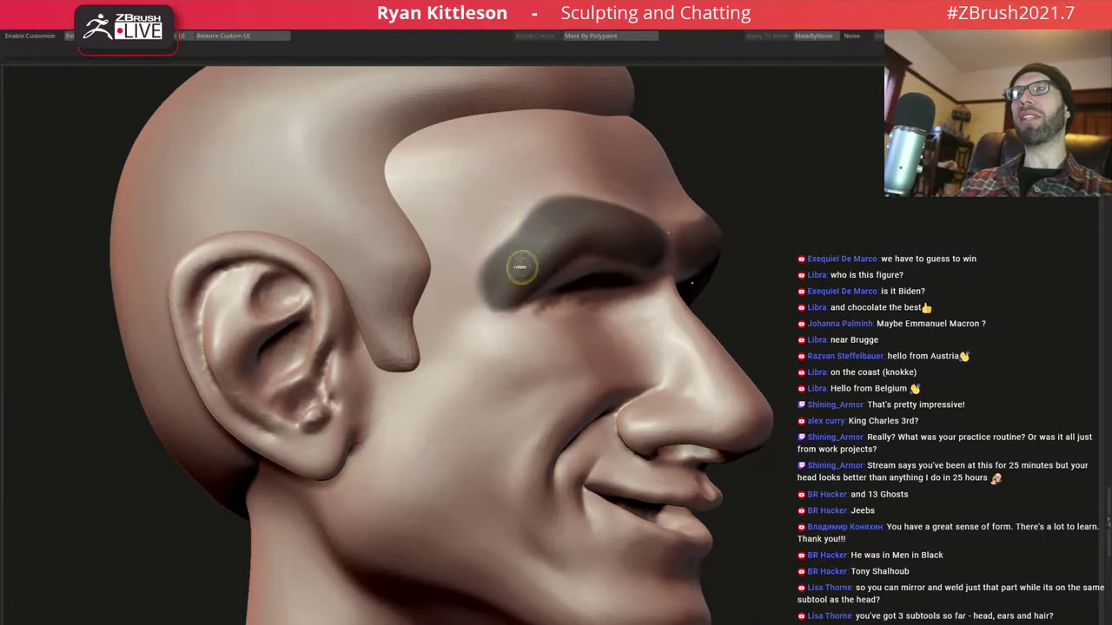
pyautogui.moveTo(492, 291); pyautogui.dragTo(502, 242)
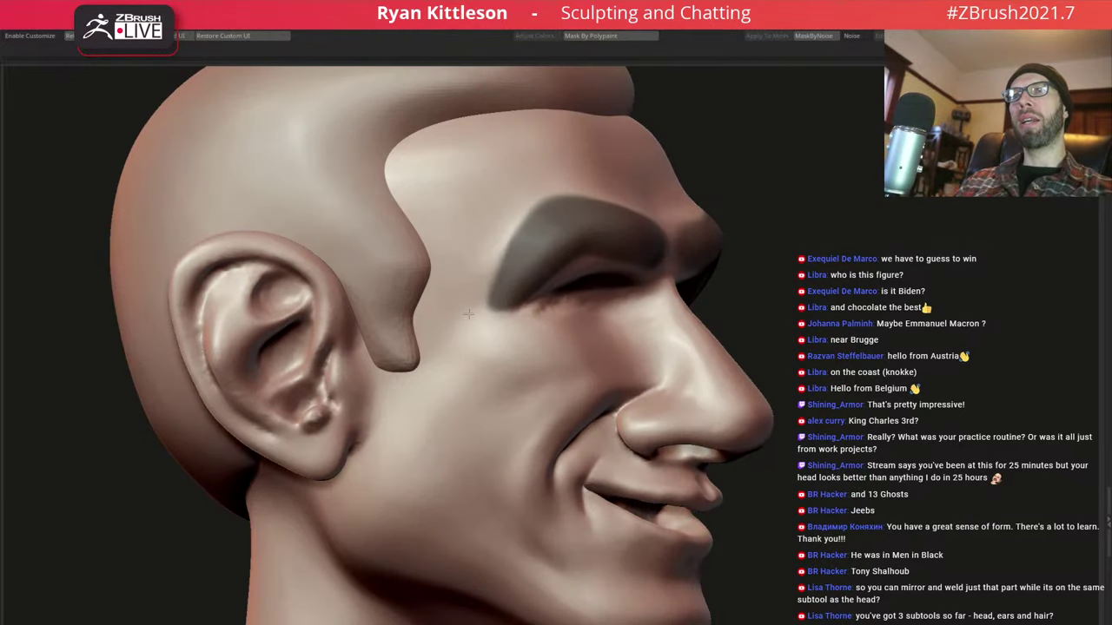
pyautogui.moveTo(474, 316)
pyautogui.keyDown('alt'); pyautogui.mouseDown(button='right')
pyautogui.moveTo(487, 300)
pyautogui.moveTo(619, 286)
pyautogui.mouseUp(button='right'); pyautogui.keyUp('alt')
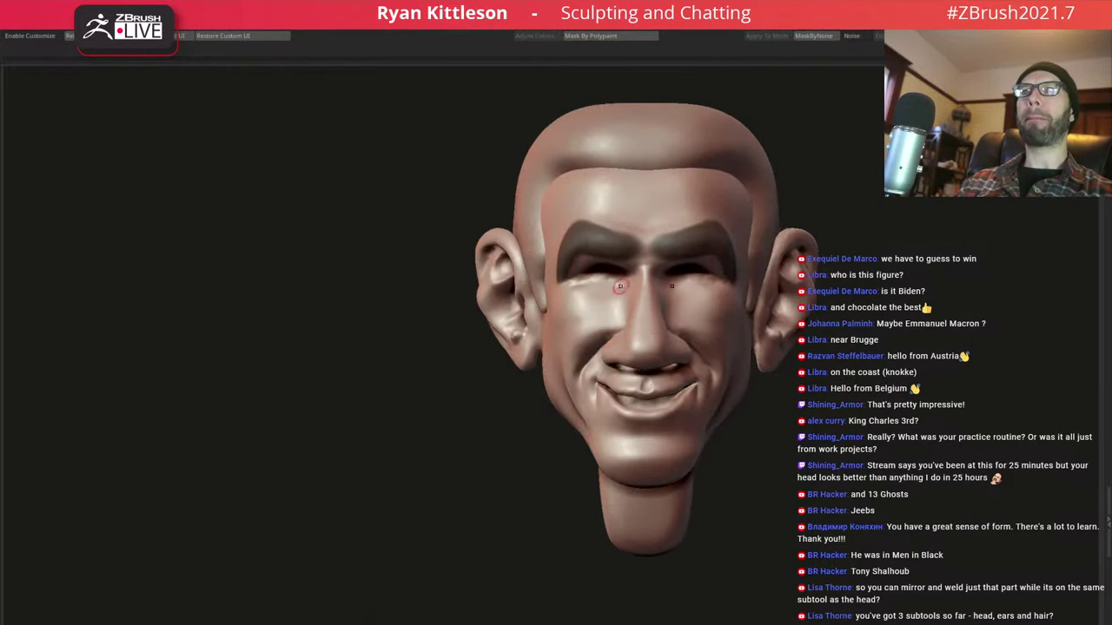
# Inspect the eyebrow subtool on its own, then round off the left brow's lower edge
pyautogui.keyDown('alt'); pyautogui.click(677, 236); pyautogui.keyUp('alt')
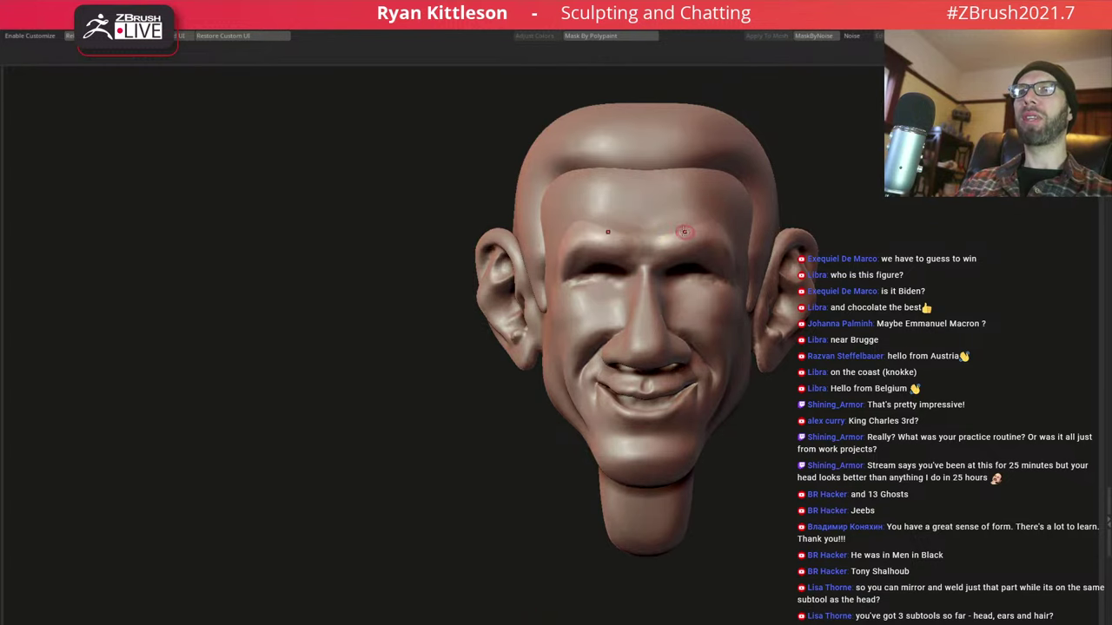
pyautogui.press('f')
pyautogui.moveTo(600, 209); pyautogui.dragTo(645, 193)
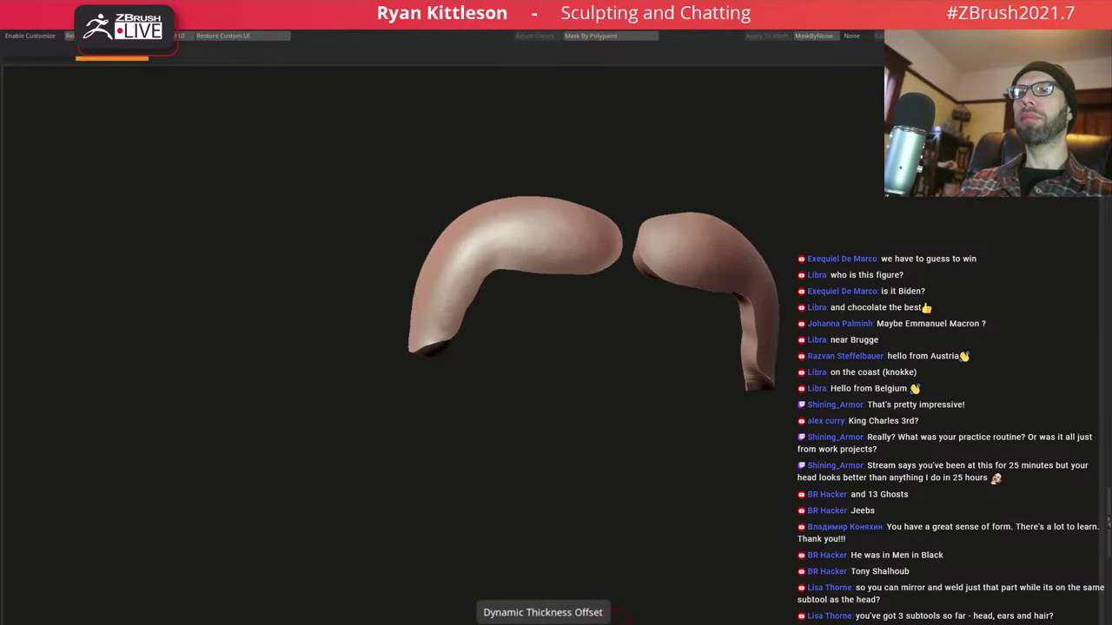
pyautogui.click(612, 613)
pyautogui.moveTo(674, 235); pyautogui.dragTo(692, 257)
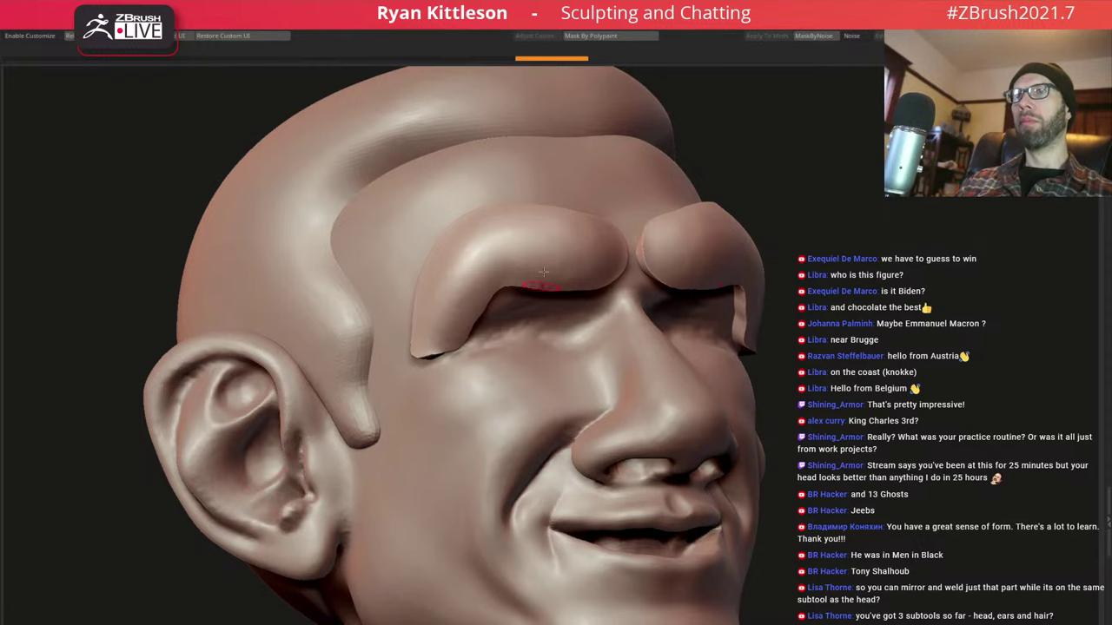
pyautogui.press('space')
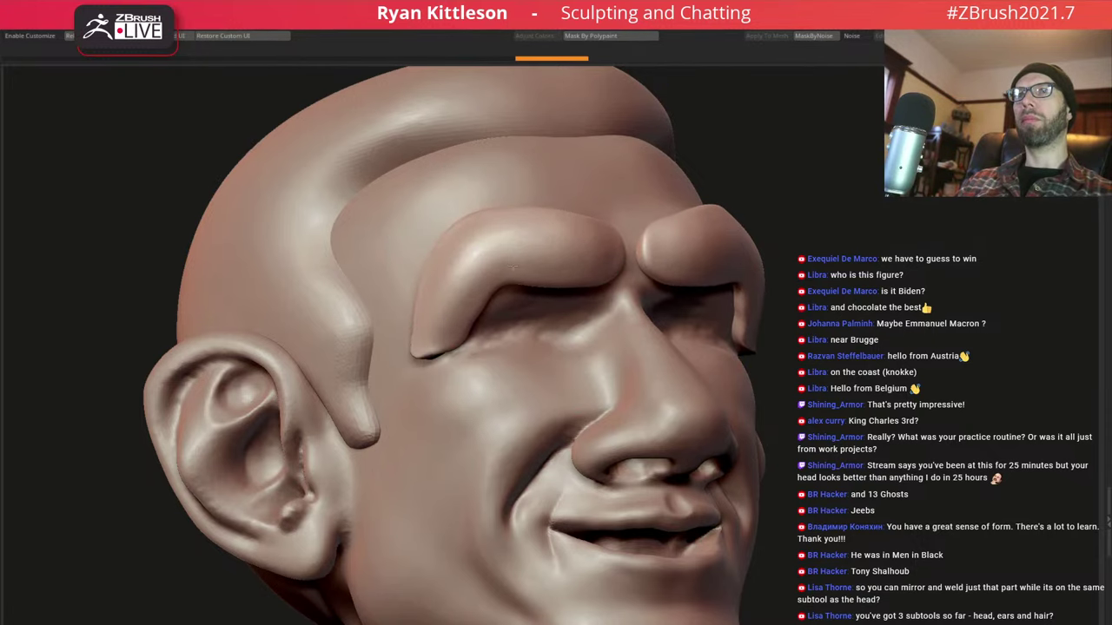
pyautogui.moveTo(461, 291); pyautogui.dragTo(434, 346)
# Mask the whole head with Ctrl+A, then clear the mask from the head and forehead
pyautogui.press('f')
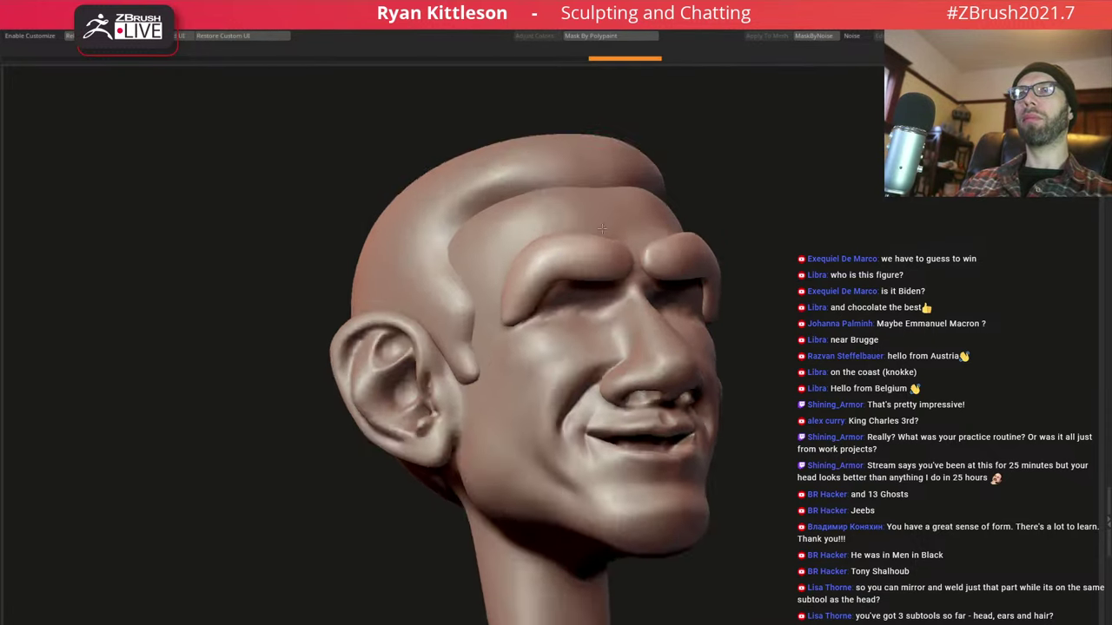
pyautogui.moveTo(621, 259)
pyautogui.mouseDown(button='right')
pyautogui.moveTo(669, 261)
pyautogui.moveTo(558, 224)
pyautogui.moveTo(539, 417)
pyautogui.mouseUp(button='right')
pyautogui.press('f')
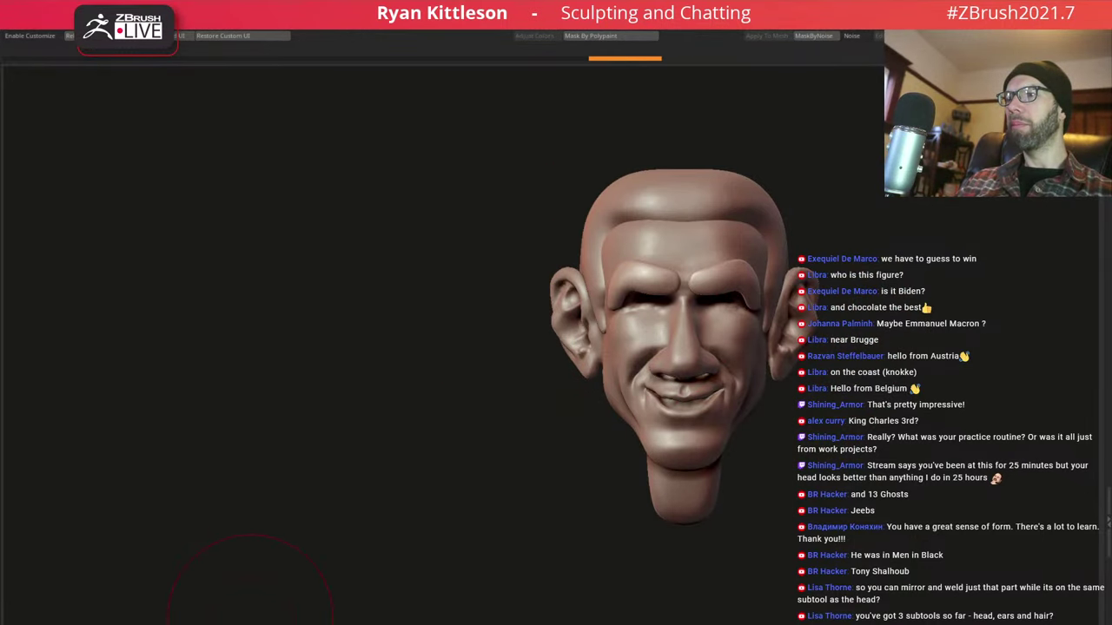
pyautogui.hotkey('ctrl', 'a')
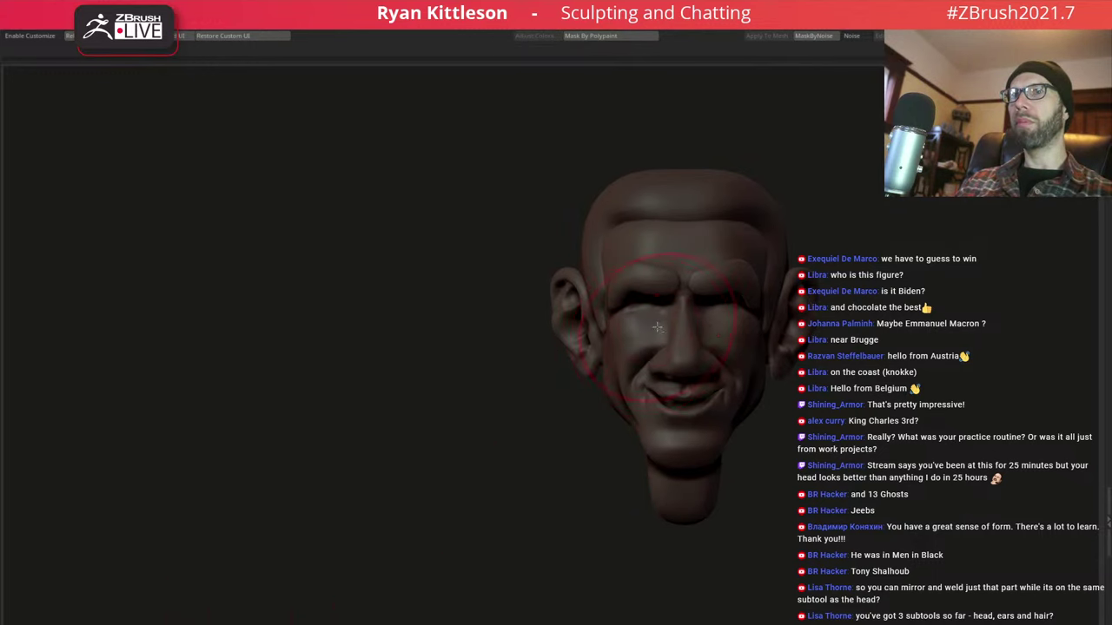
pyautogui.keyDown('ctrl'); pyautogui.click(487, 600); pyautogui.keyUp('ctrl')
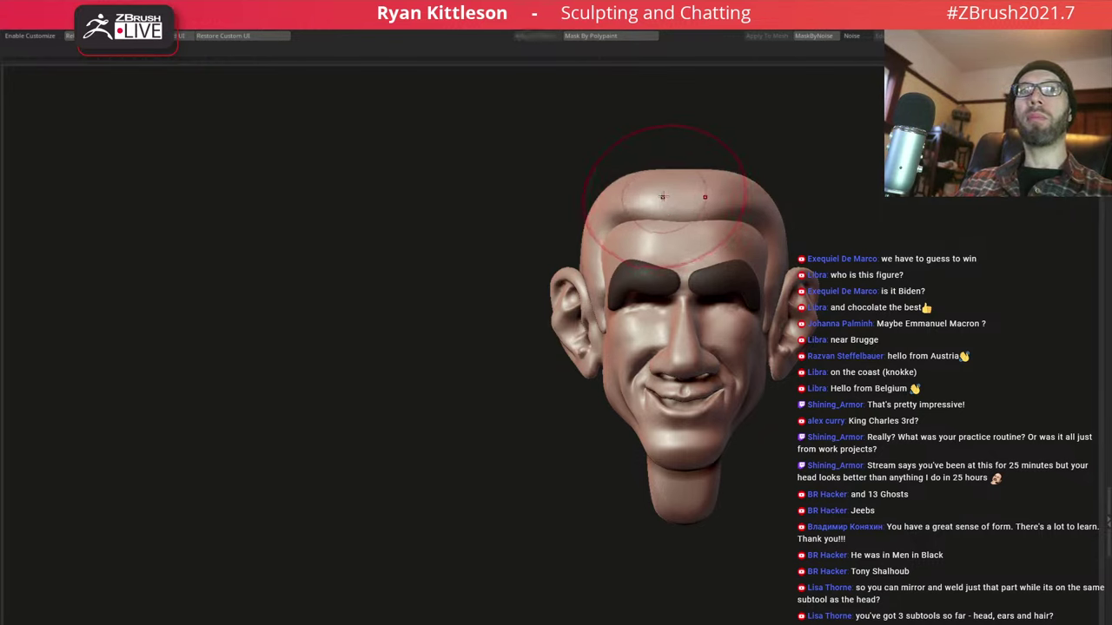
pyautogui.keyDown('ctrl'); pyautogui.moveTo(662, 197); pyautogui.dragTo(660, 261); pyautogui.keyUp('ctrl')
pyautogui.keyDown('ctrl'); pyautogui.click(473, 578); pyautogui.keyUp('ctrl')
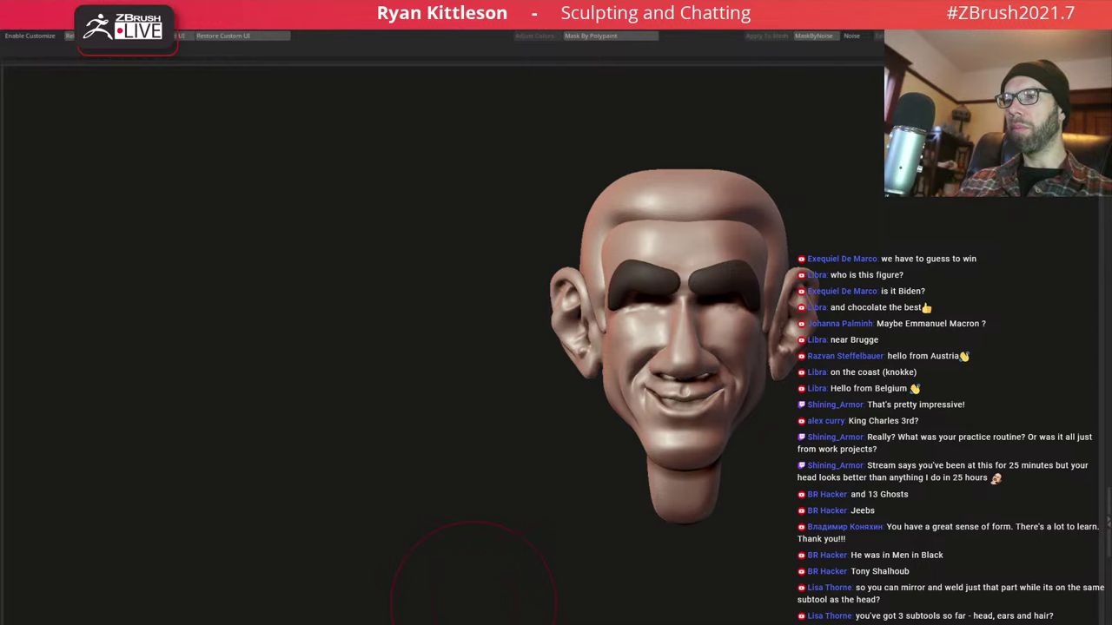
pyautogui.moveTo(652, 224)
pyautogui.mouseDown(button='right')
pyautogui.moveTo(682, 339)
pyautogui.moveTo(573, 283)
pyautogui.moveTo(547, 304)
pyautogui.moveTo(582, 321)
pyautogui.moveTo(500, 308)
pyautogui.moveTo(619, 318)
pyautogui.moveTo(611, 293)
pyautogui.moveTo(662, 287)
pyautogui.moveTo(630, 304)
pyautogui.moveTo(558, 281)
pyautogui.mouseUp(button='right')
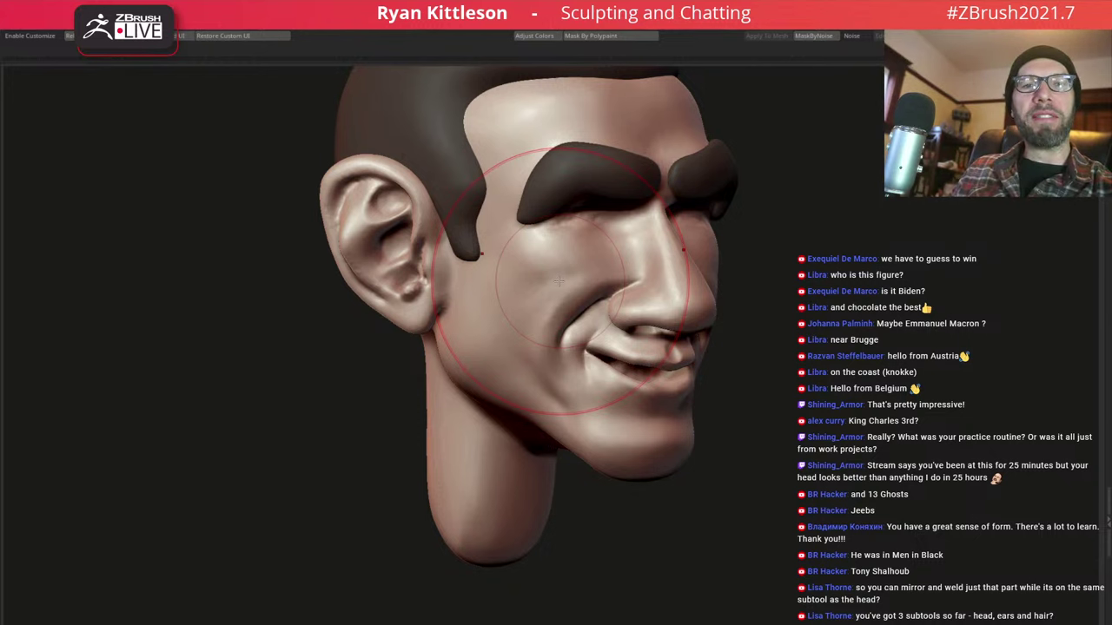
pyautogui.moveTo(559, 280); pyautogui.dragTo(584, 243)
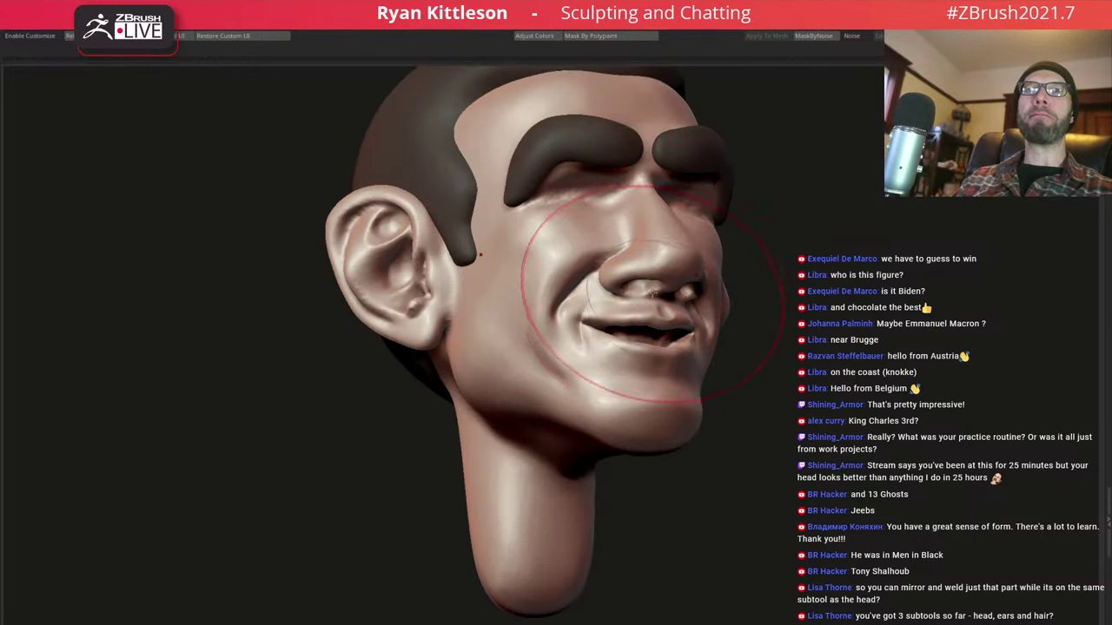
pyautogui.moveTo(481, 252); pyautogui.dragTo(477, 259)
pyautogui.moveTo(502, 385); pyautogui.dragTo(536, 243)
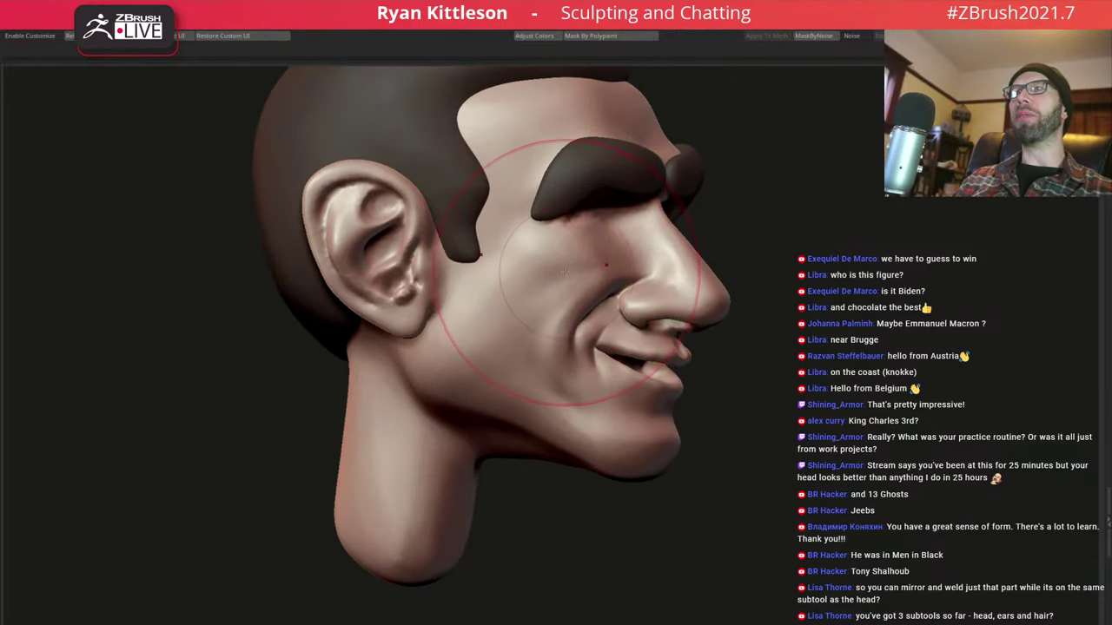
pyautogui.moveTo(565, 261); pyautogui.dragTo(608, 252)
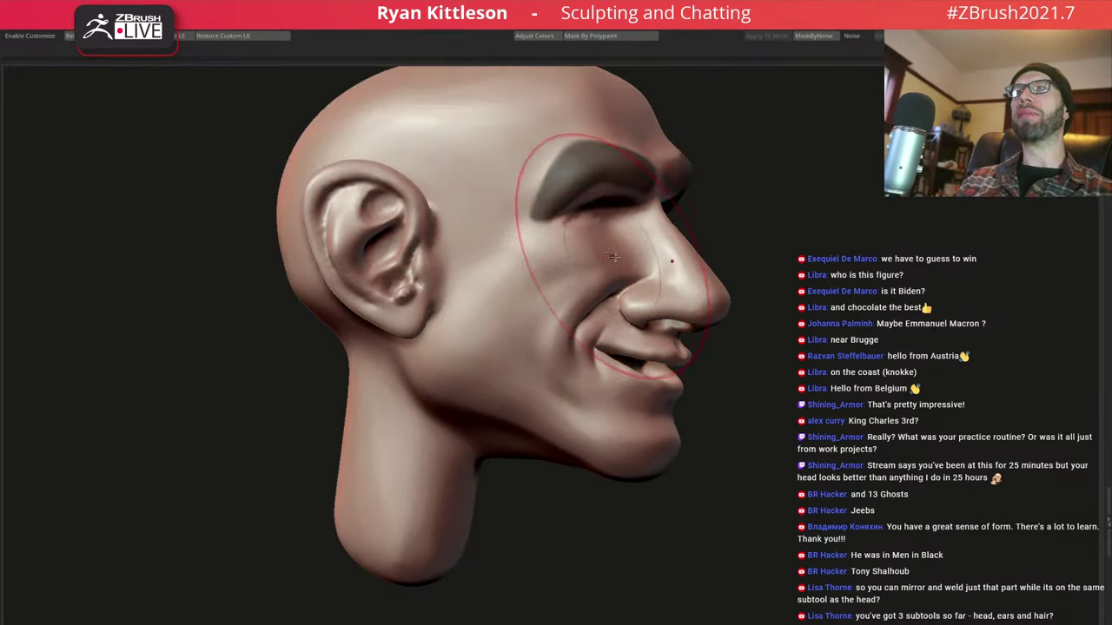
pyautogui.scroll(5, 651, 251)
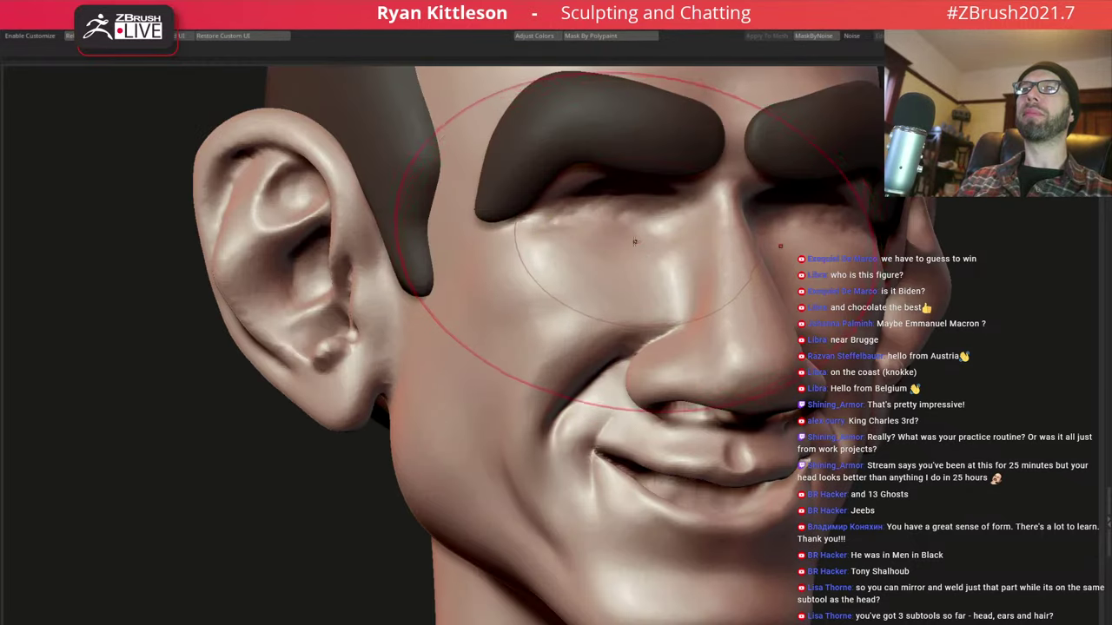
pyautogui.press('space')
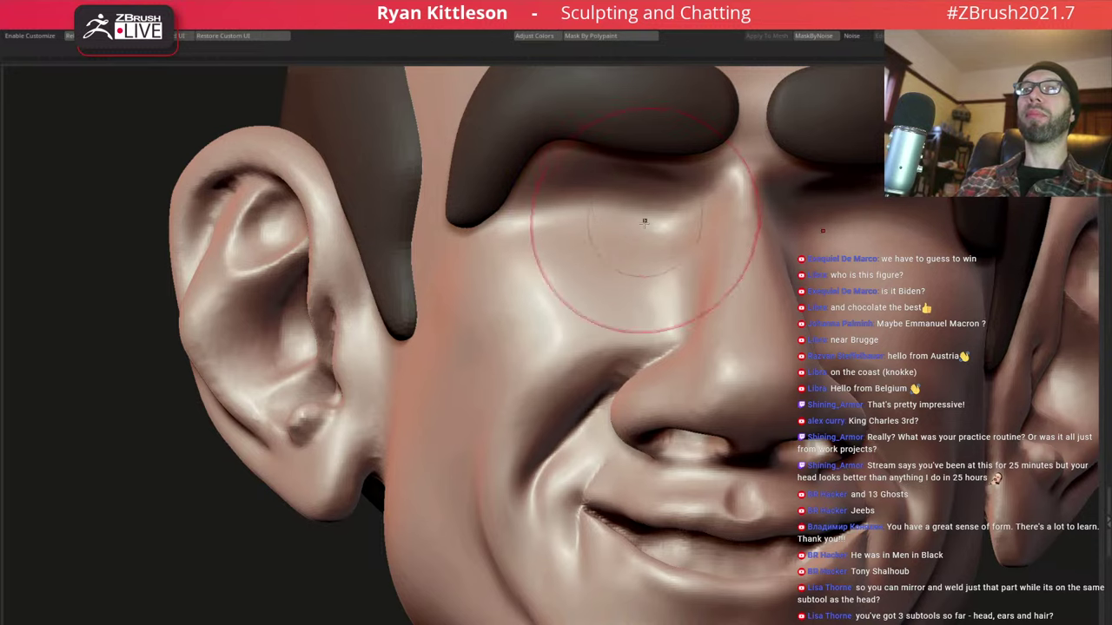
pyautogui.moveTo(645, 223)
pyautogui.mouseDown(button='right')
pyautogui.moveTo(665, 260)
pyautogui.moveTo(620, 261)
pyautogui.moveTo(709, 281)
pyautogui.moveTo(608, 299)
pyautogui.moveTo(628, 321)
pyautogui.mouseUp(button='right')
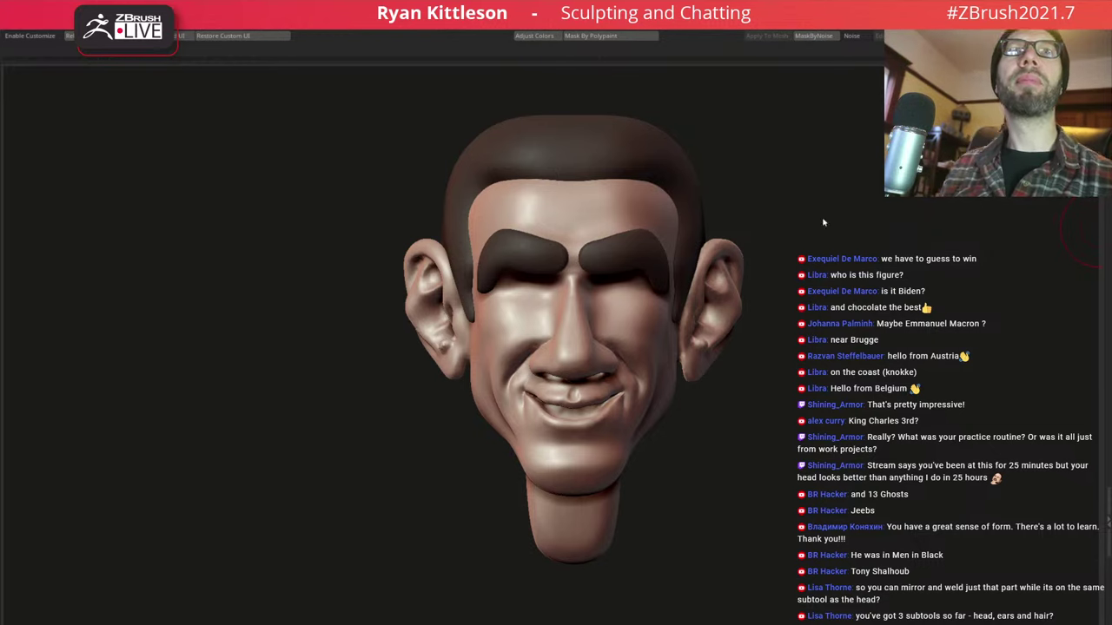
# Shrink the brush and bulge out both sides of the chin with X symmetry
pyautogui.moveTo(609, 306); pyautogui.dragTo(603, 268, button='right')
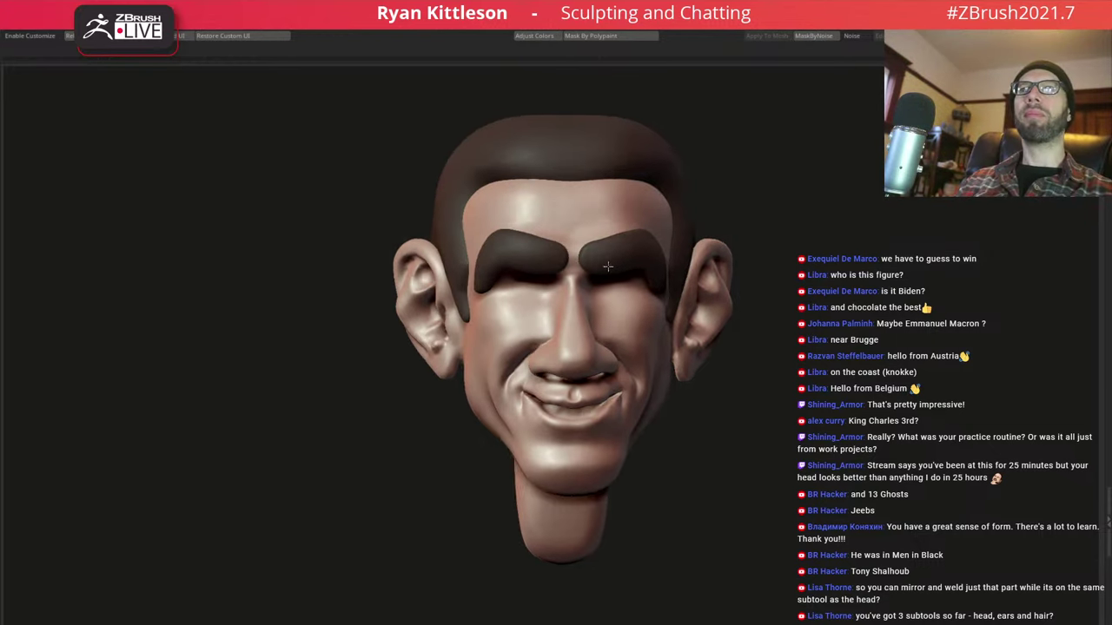
pyautogui.moveTo(616, 337)
pyautogui.mouseDown(button='right')
pyautogui.moveTo(522, 336)
pyautogui.moveTo(529, 342)
pyautogui.mouseUp(button='right')
pyautogui.rightClick(565, 340)
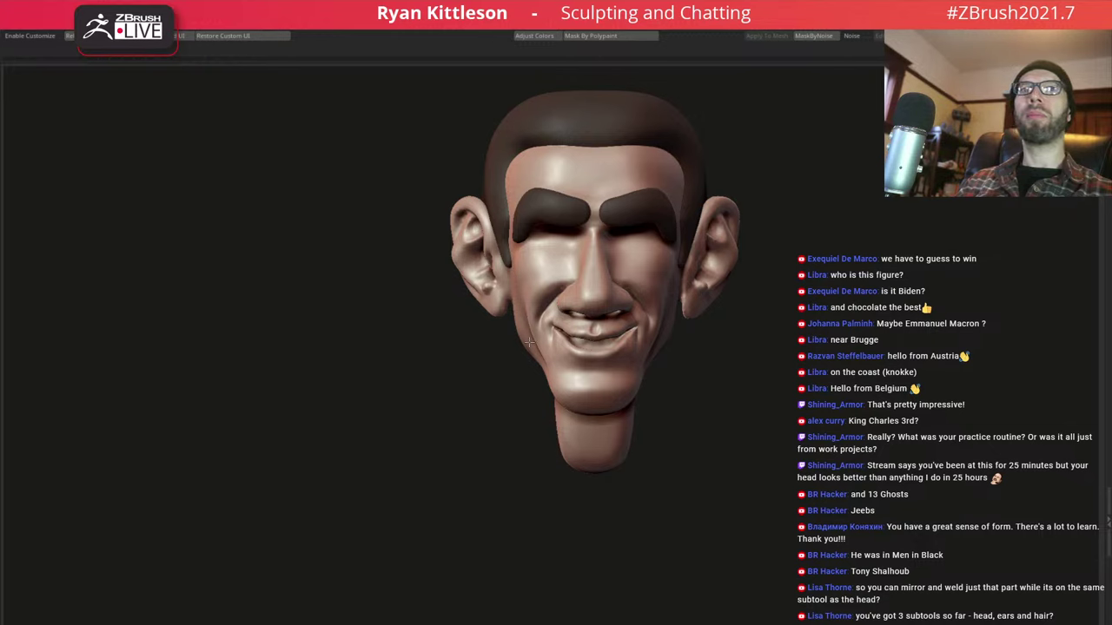
pyautogui.moveTo(527, 334); pyautogui.dragTo(565, 202, button='right')
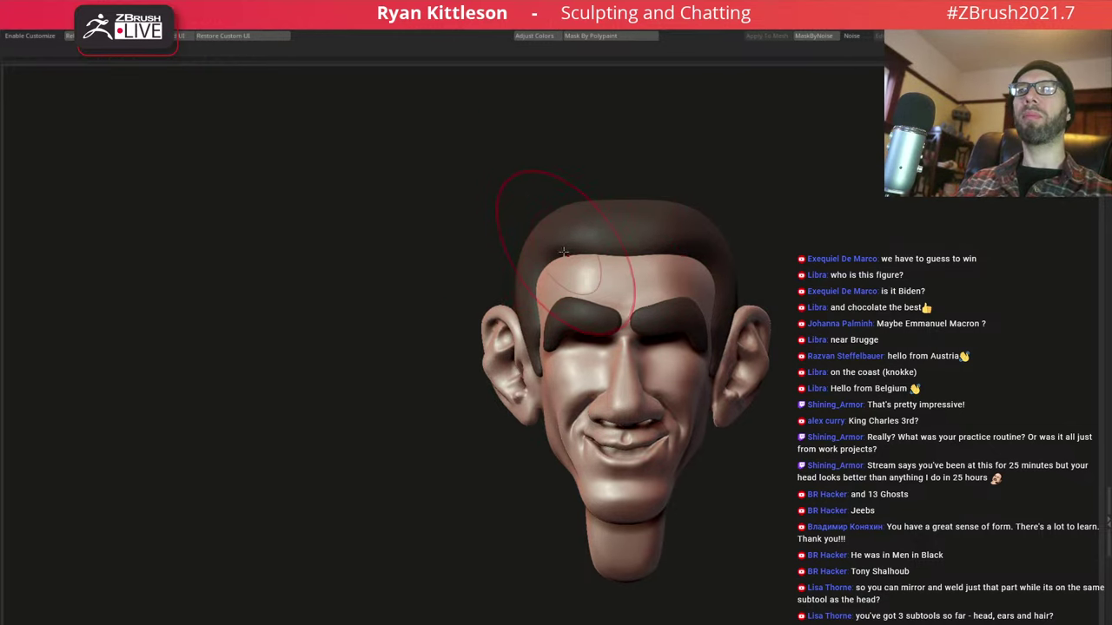
pyautogui.keyDown('alt'); pyautogui.moveTo(598, 527); pyautogui.dragTo(595, 518, button='right'); pyautogui.keyUp('alt')
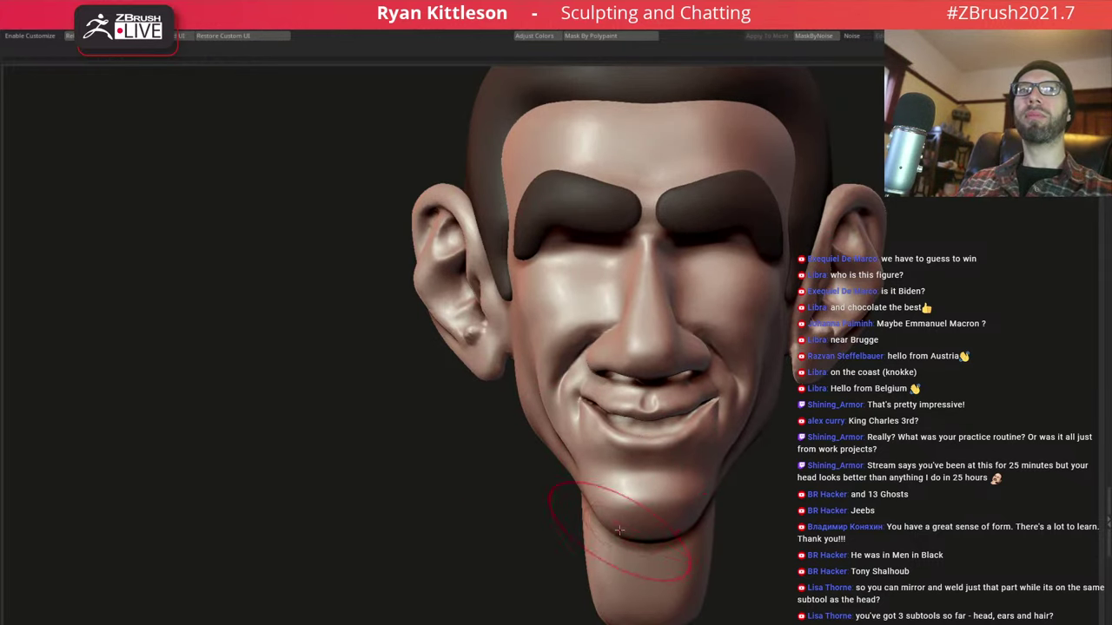
pyautogui.moveTo(625, 530); pyautogui.dragTo(615, 515, button='right')
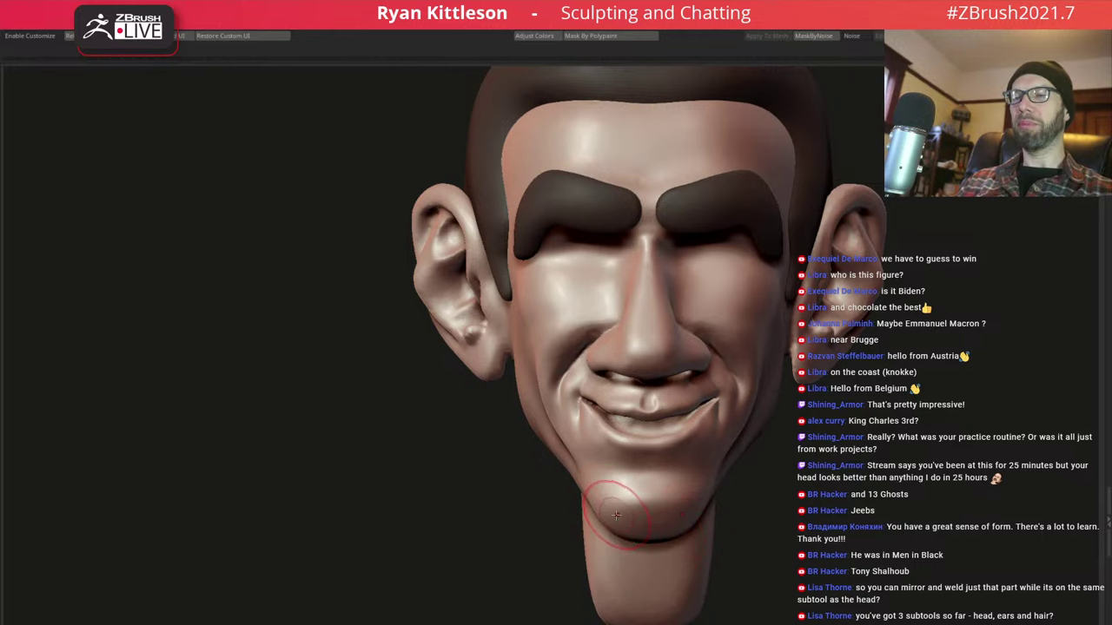
pyautogui.moveTo(605, 513); pyautogui.dragTo(605, 517)
# Check the chin from three-quarter, front and below angles
pyautogui.moveTo(617, 543); pyautogui.dragTo(614, 514, button='right')
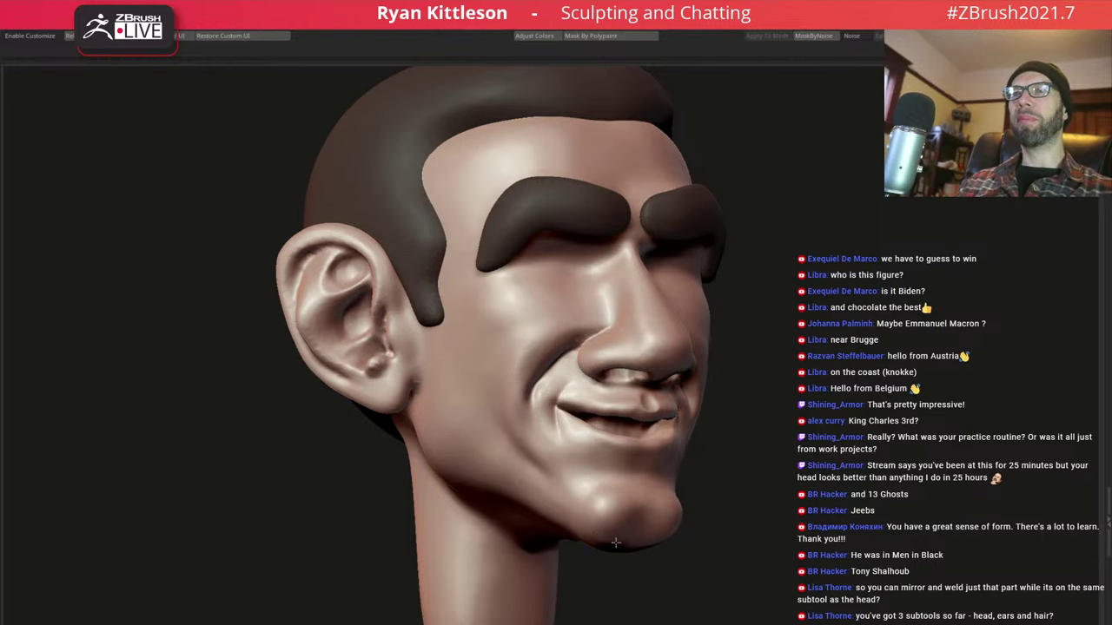
pyautogui.moveTo(615, 528)
pyautogui.mouseDown(button='right')
pyautogui.moveTo(574, 526)
pyautogui.moveTo(637, 509)
pyautogui.mouseUp(button='right')
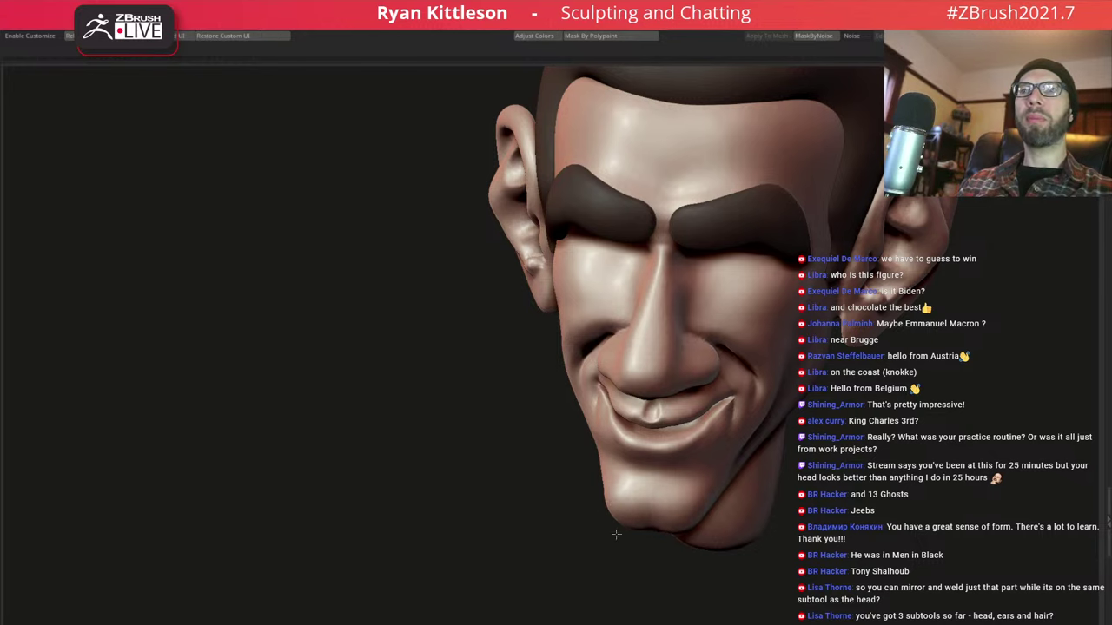
pyautogui.moveTo(628, 507); pyautogui.dragTo(635, 439, button='right')
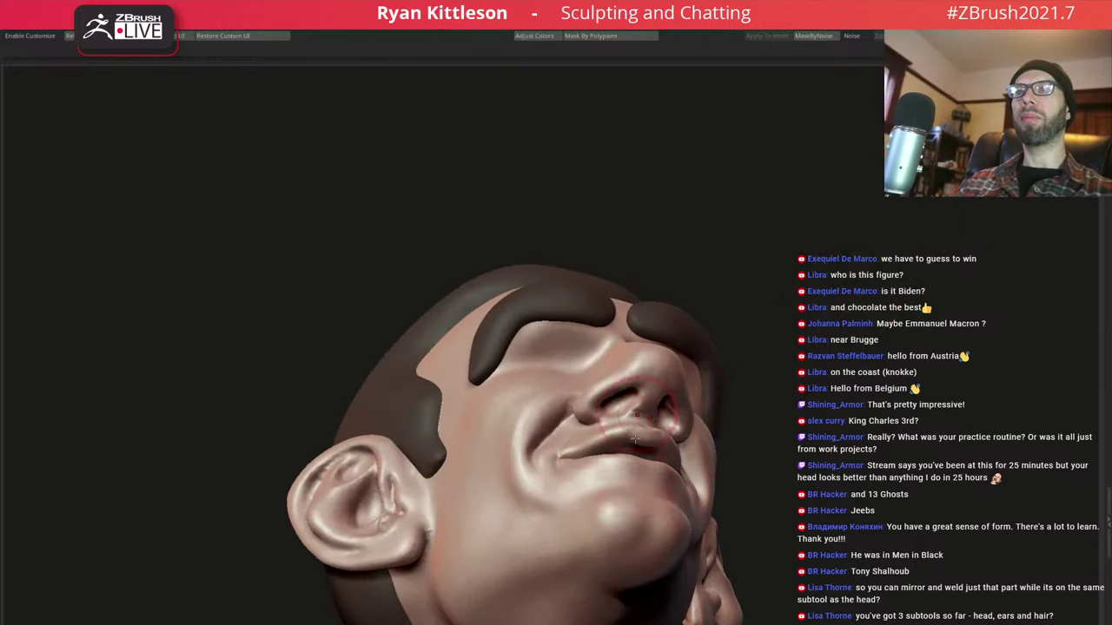
pyautogui.moveTo(606, 557)
pyautogui.mouseDown(button='right')
pyautogui.moveTo(640, 472)
pyautogui.moveTo(643, 401)
pyautogui.moveTo(594, 227)
pyautogui.moveTo(683, 297)
pyautogui.moveTo(591, 304)
pyautogui.mouseUp(button='right')
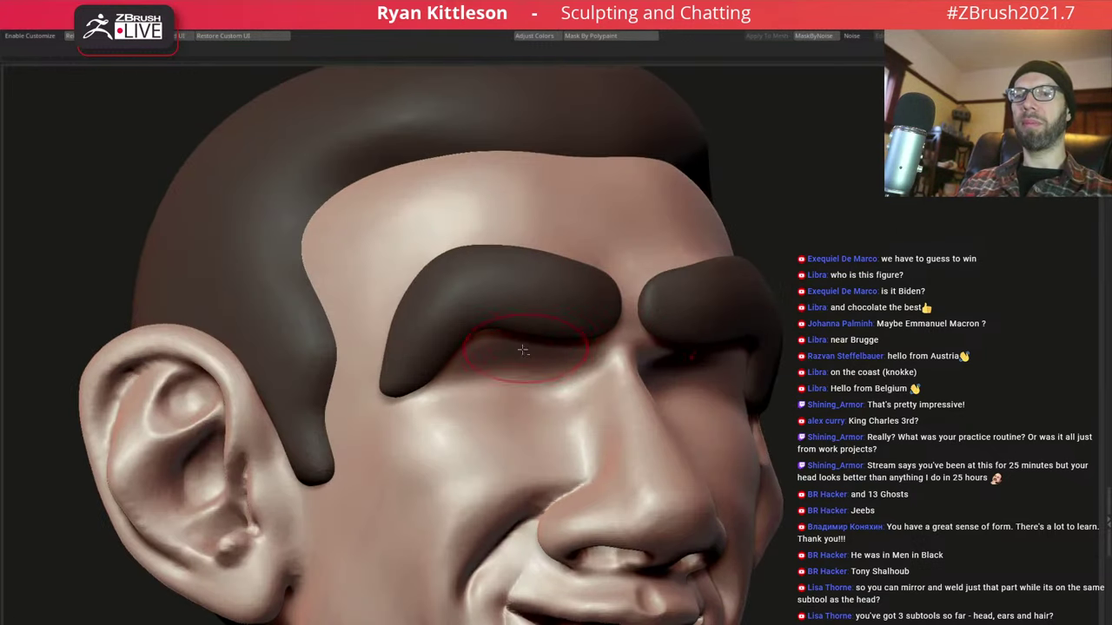
pyautogui.moveTo(516, 352)
pyautogui.mouseDown(button='right')
pyautogui.moveTo(440, 218)
pyautogui.moveTo(557, 304)
pyautogui.moveTo(560, 348)
pyautogui.moveTo(590, 350)
pyautogui.mouseUp(button='right')
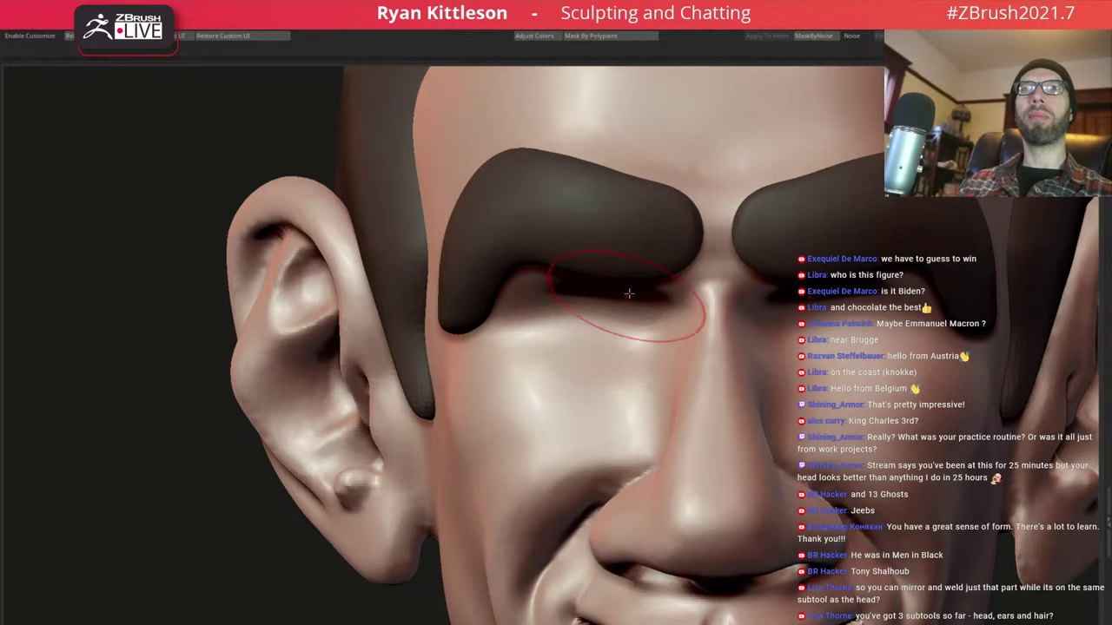
# Shrink the brush to fit between the brows, then return to a near-front view
pyautogui.moveTo(653, 292); pyautogui.dragTo(641, 296, button='right')
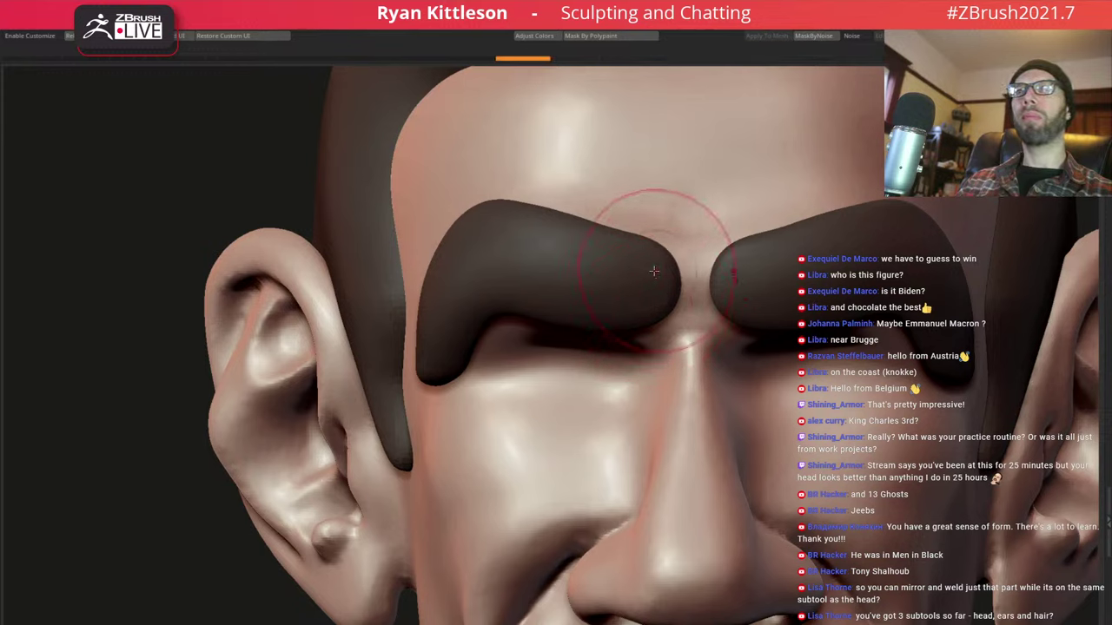
pyautogui.press('space')
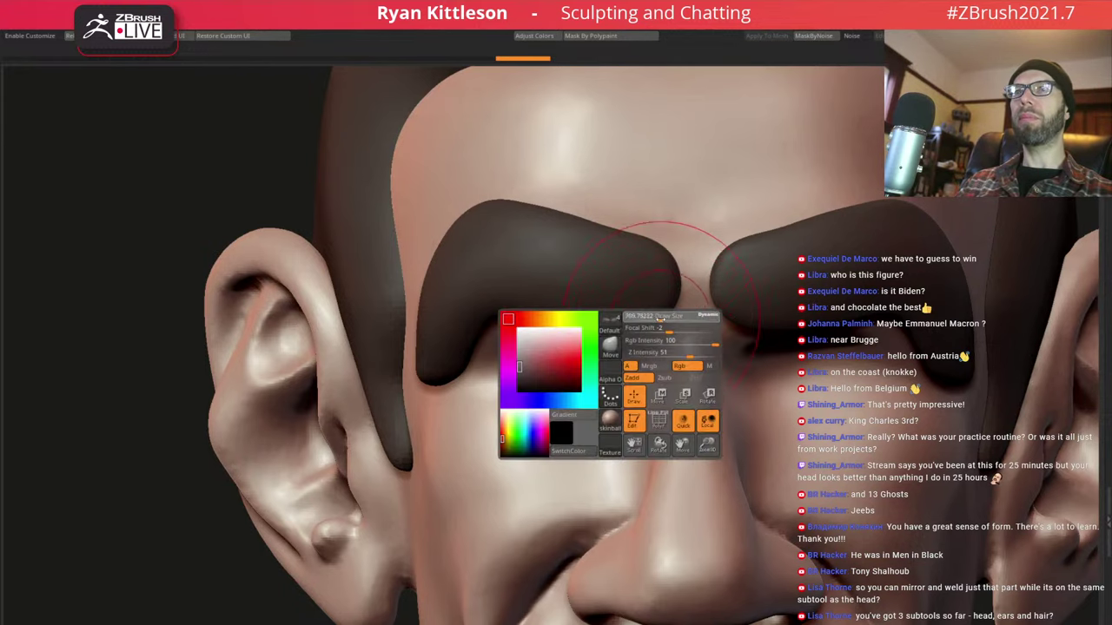
pyautogui.press('space')
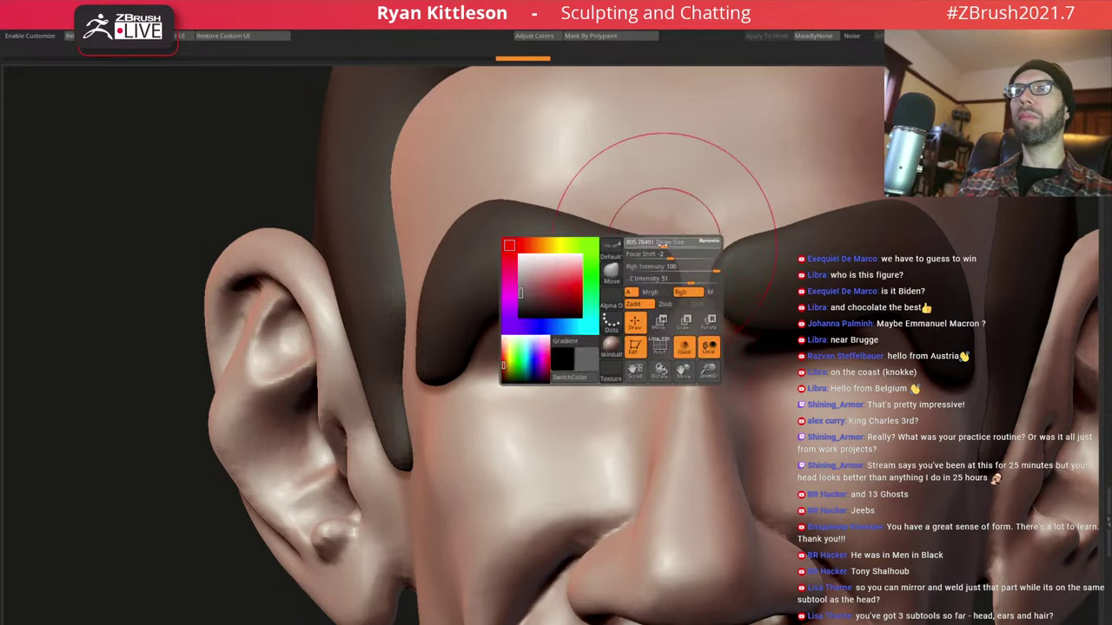
pyautogui.moveTo(663, 246)
pyautogui.mouseDown()
pyautogui.moveTo(643, 247)
pyautogui.moveTo(631, 230)
pyautogui.moveTo(653, 233)
pyautogui.mouseUp()
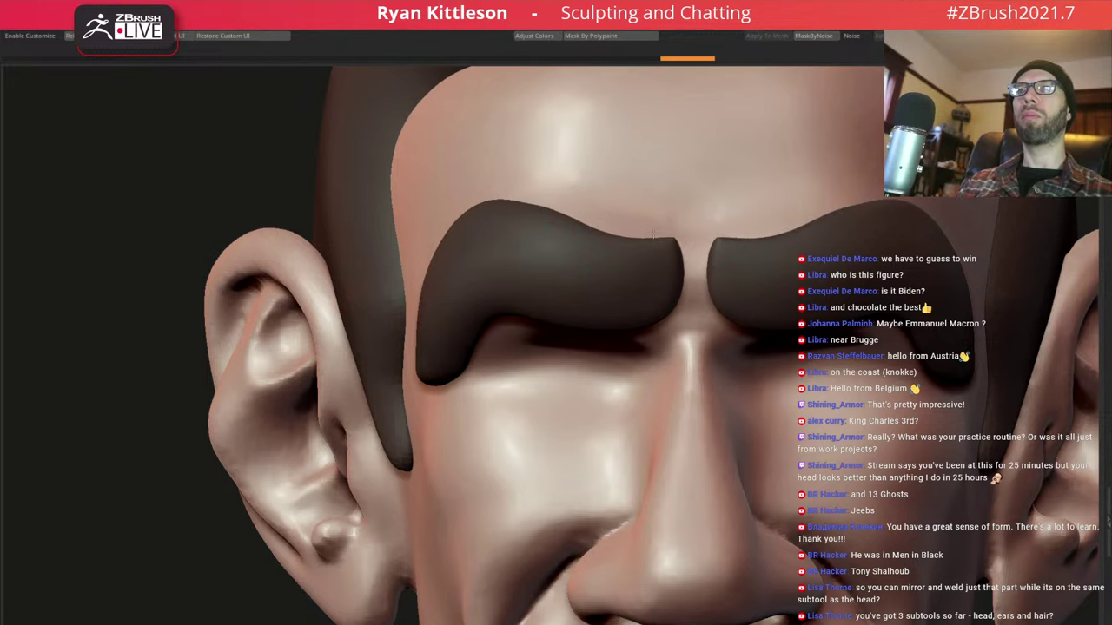
pyautogui.moveTo(620, 219)
pyautogui.keyDown('ctrl'); pyautogui.mouseDown(button='right')
pyautogui.moveTo(613, 270)
pyautogui.moveTo(619, 258)
pyautogui.mouseUp(button='right'); pyautogui.keyUp('ctrl')
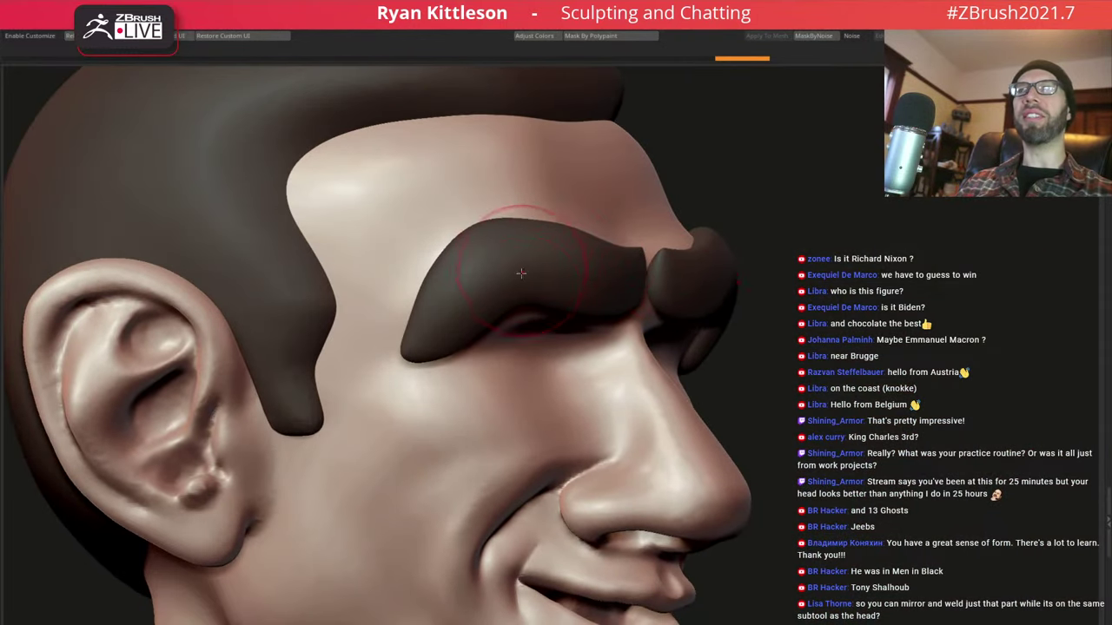
pyautogui.moveTo(623, 327); pyautogui.dragTo(565, 323, button='right')
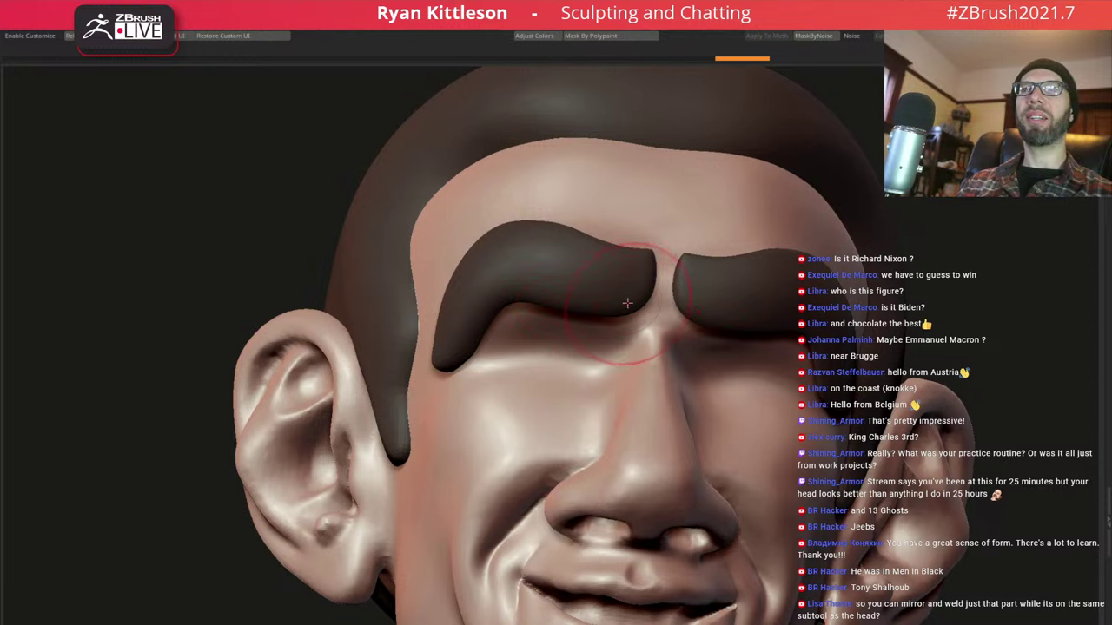
# In right profile, enlarge the Move brush and pull the front hair forward over the forehead
pyautogui.moveTo(635, 282)
pyautogui.keyDown('ctrl'); pyautogui.mouseDown(button='right')
pyautogui.moveTo(545, 240)
pyautogui.moveTo(568, 246)
pyautogui.moveTo(591, 362)
pyautogui.moveTo(639, 312)
pyautogui.moveTo(702, 330)
pyautogui.mouseUp(button='right'); pyautogui.keyUp('ctrl')
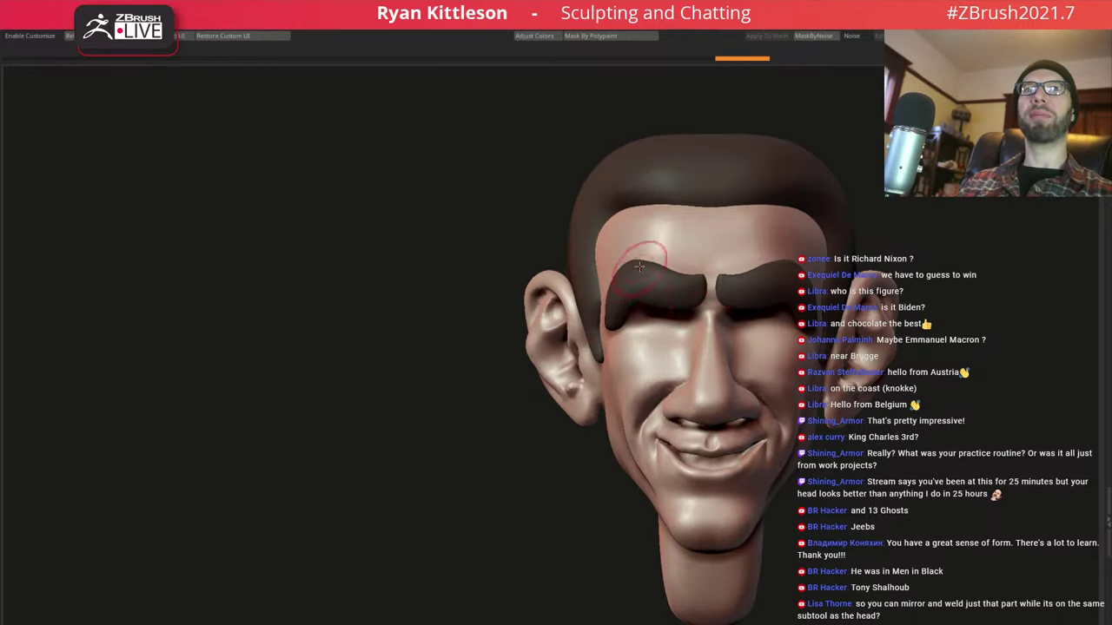
pyautogui.keyDown('alt'); pyautogui.moveTo(682, 247); pyautogui.dragTo(644, 291, button='right'); pyautogui.keyUp('alt')
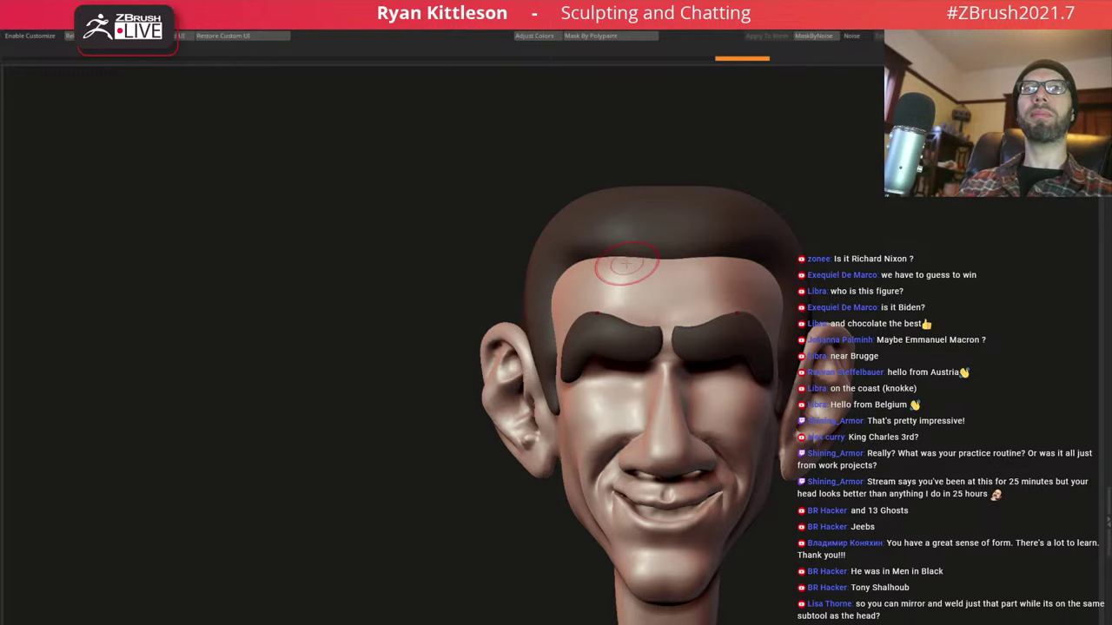
pyautogui.moveTo(629, 275); pyautogui.dragTo(708, 276, button='right')
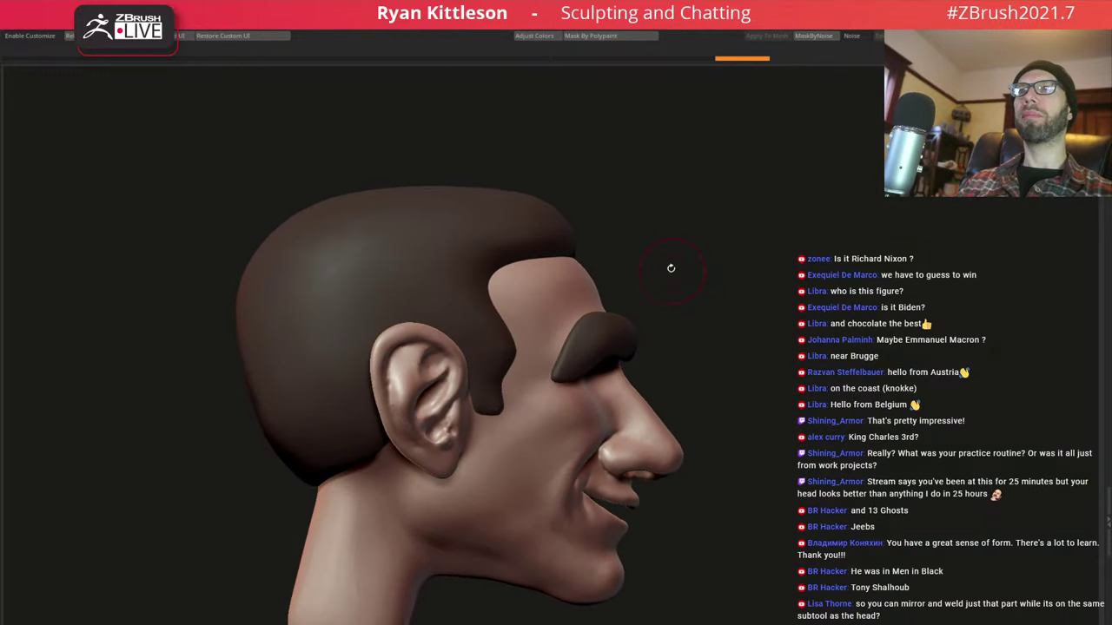
pyautogui.rightClick(564, 224)
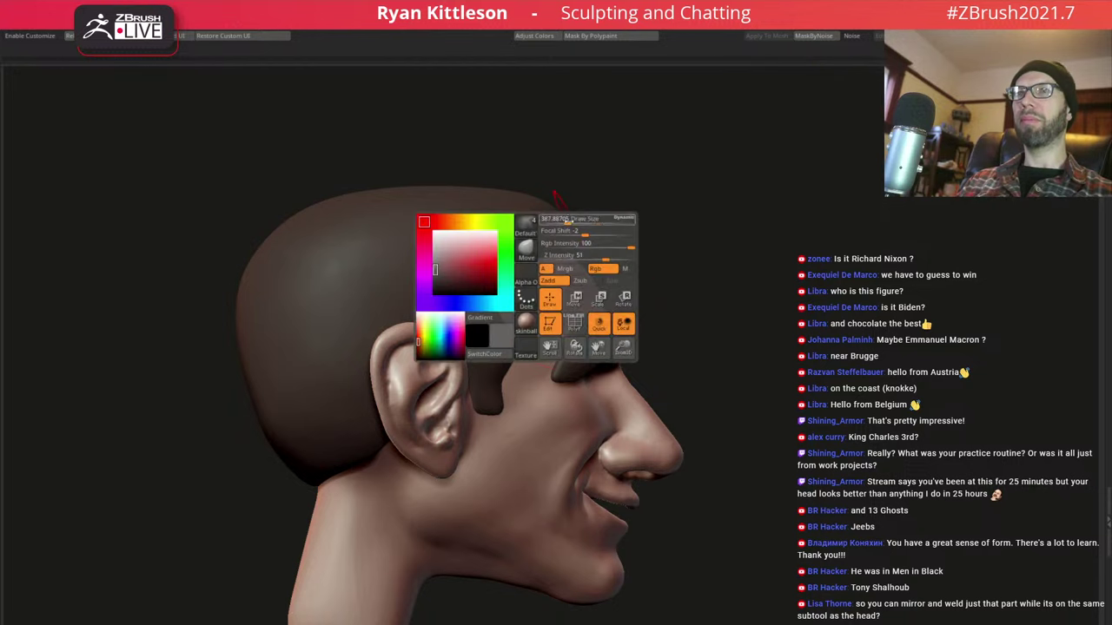
pyautogui.moveTo(552, 217); pyautogui.dragTo(570, 206)
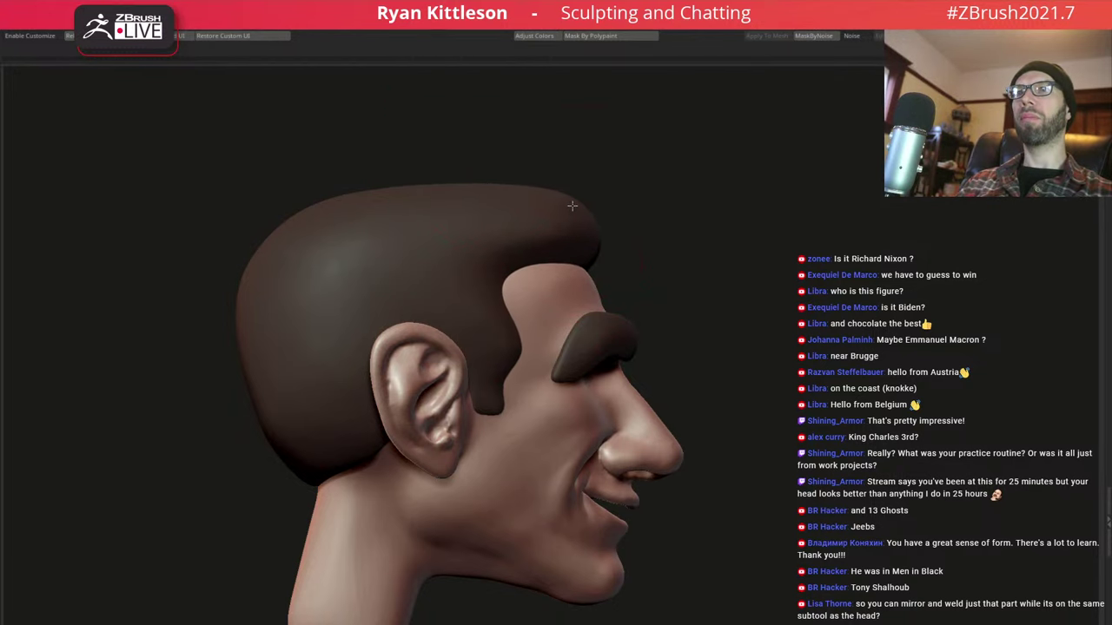
pyautogui.moveTo(613, 227)
pyautogui.mouseDown(button='right')
pyautogui.moveTo(626, 233)
pyautogui.moveTo(570, 313)
pyautogui.moveTo(496, 322)
pyautogui.moveTo(513, 297)
pyautogui.mouseUp(button='right')
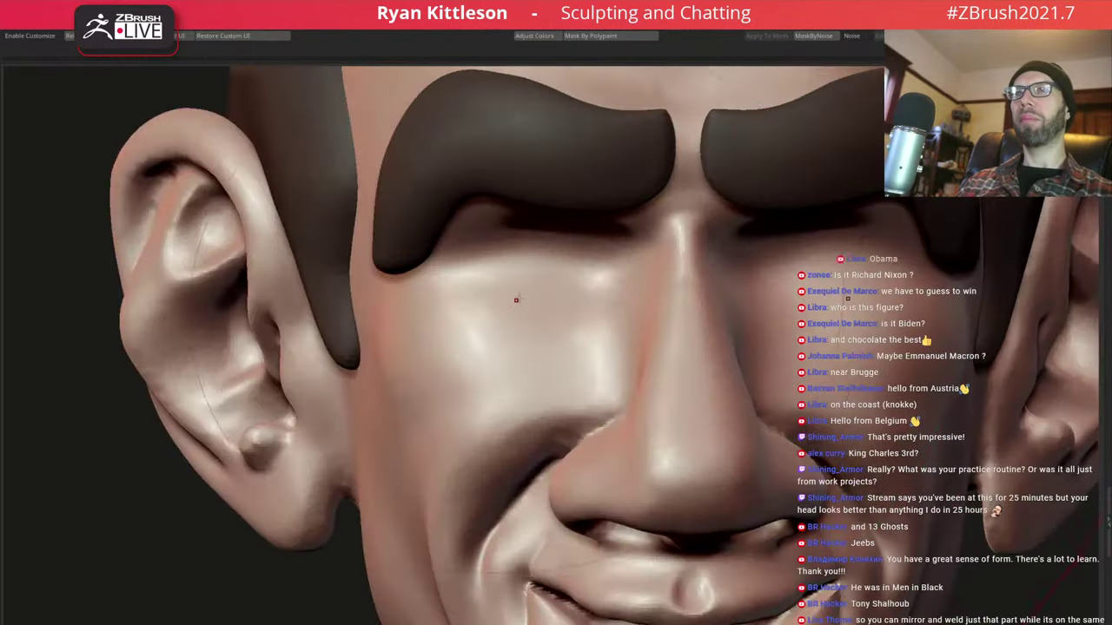
# With symmetry on, Ctrl-paint a mask over the eye area just beneath the heavy brow
pyautogui.rightClick(497, 292)
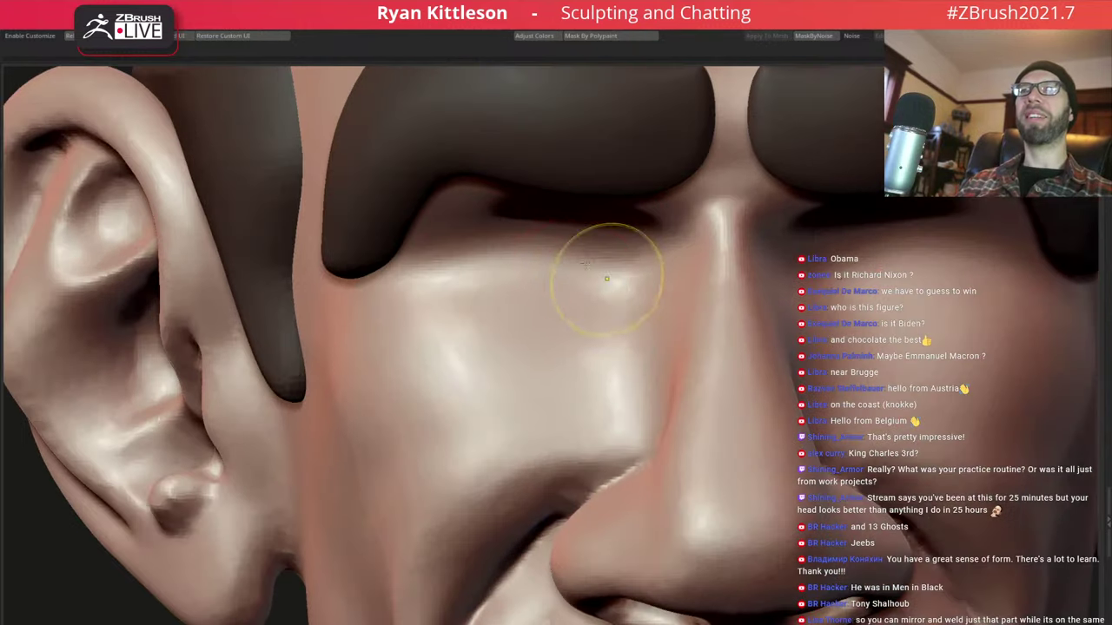
pyautogui.press('f')
pyautogui.moveTo(459, 186)
pyautogui.mouseDown()
pyautogui.moveTo(629, 247)
pyautogui.moveTo(678, 287)
pyautogui.moveTo(703, 353)
pyautogui.mouseUp()
pyautogui.keyDown('alt'); pyautogui.moveTo(596, 322); pyautogui.dragTo(615, 307); pyautogui.keyUp('alt')
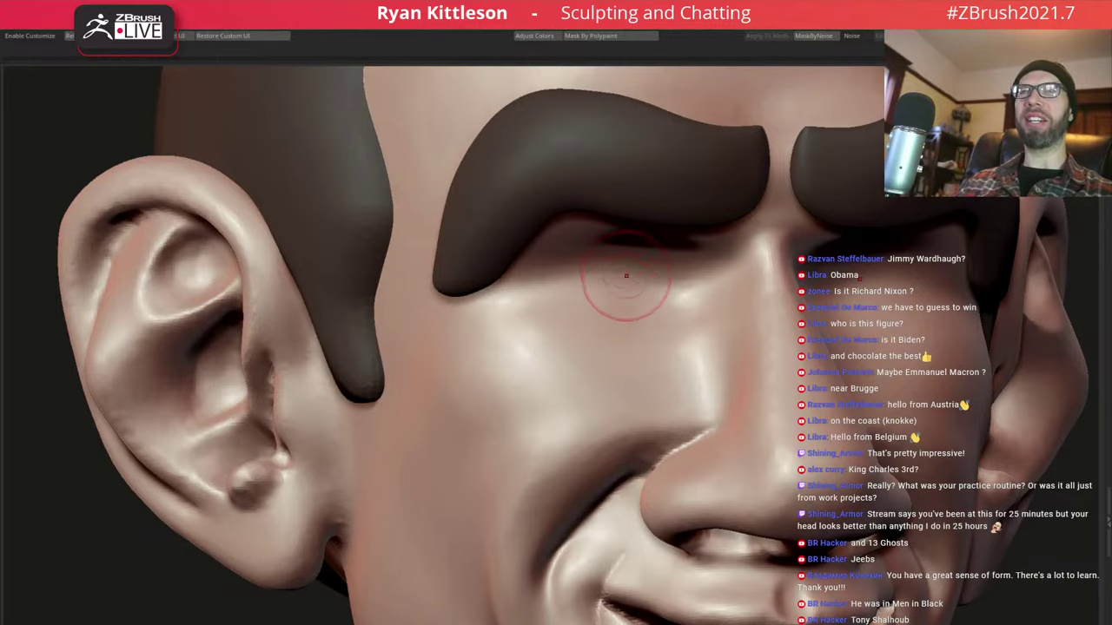
pyautogui.moveTo(623, 298)
pyautogui.mouseDown(button='right')
pyautogui.moveTo(656, 278)
pyautogui.moveTo(603, 285)
pyautogui.mouseUp(button='right')
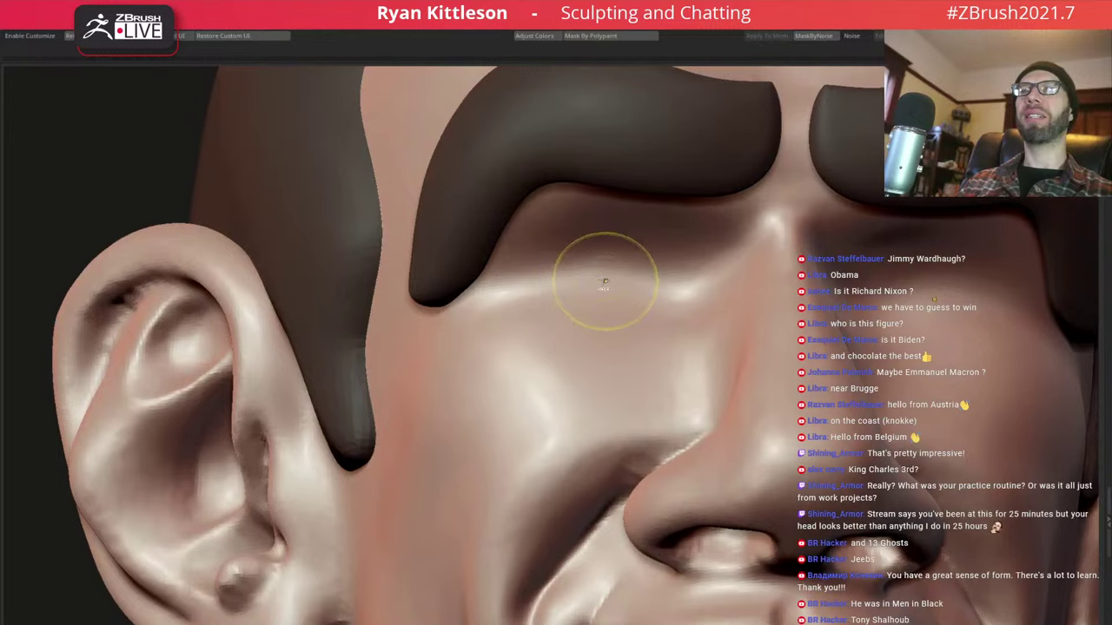
pyautogui.moveTo(603, 280)
pyautogui.keyDown('ctrl'); pyautogui.mouseDown()
pyautogui.moveTo(612, 294)
pyautogui.moveTo(561, 288)
pyautogui.mouseUp(); pyautogui.keyUp('ctrl')
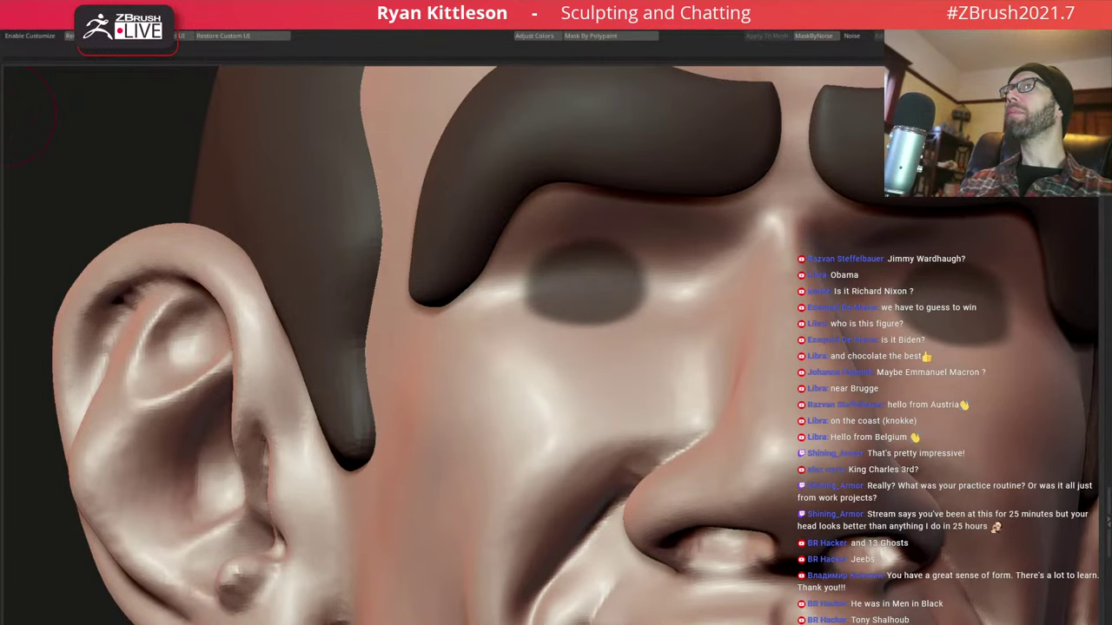
# Invert the mask to isolate the eyeballs and nudge them right with the Move gizmo
pyautogui.hotkey('ctrl', 'i')
pyautogui.press('w')
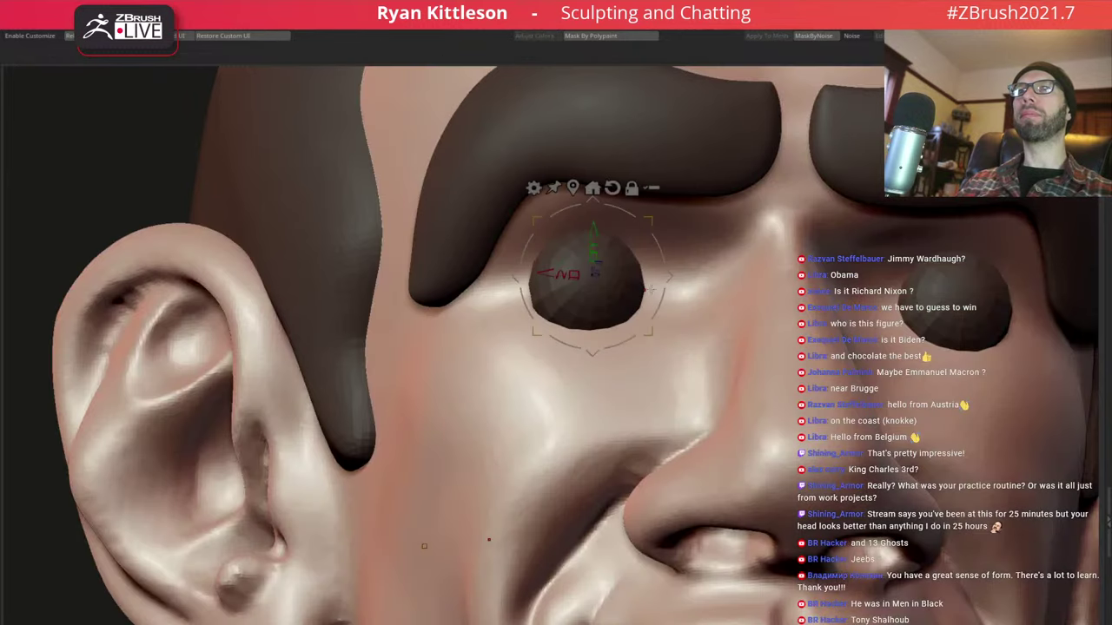
pyautogui.keyDown('ctrl'); pyautogui.moveTo(650, 288); pyautogui.dragTo(606, 261, button='right'); pyautogui.keyUp('ctrl')
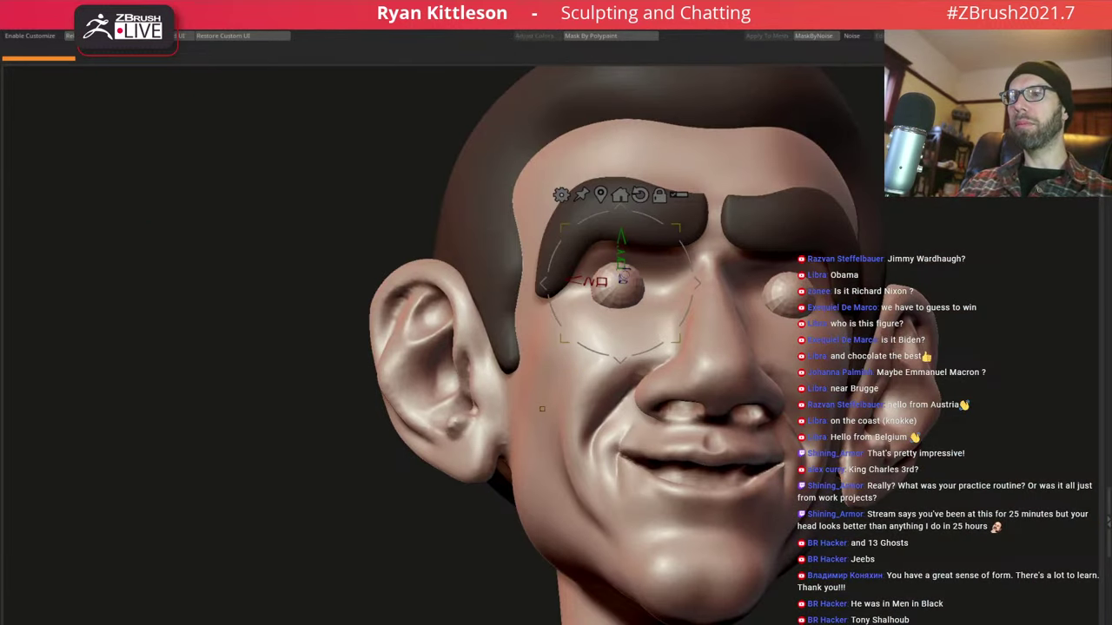
pyautogui.moveTo(541, 408); pyautogui.dragTo(152, 288, button='right')
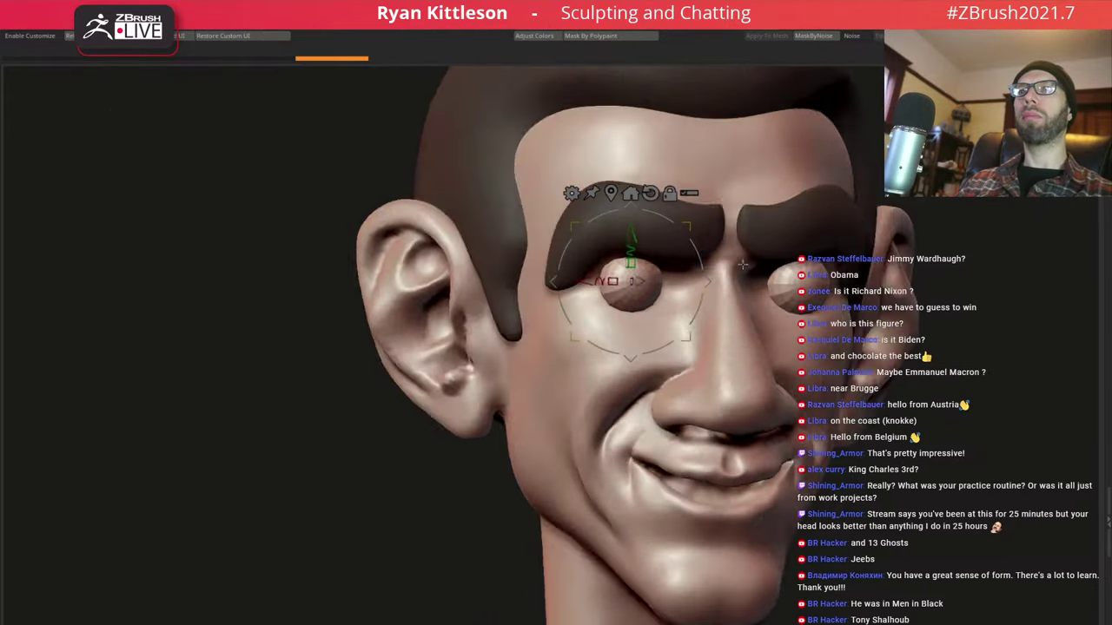
pyautogui.moveTo(708, 288); pyautogui.dragTo(701, 232, button='right')
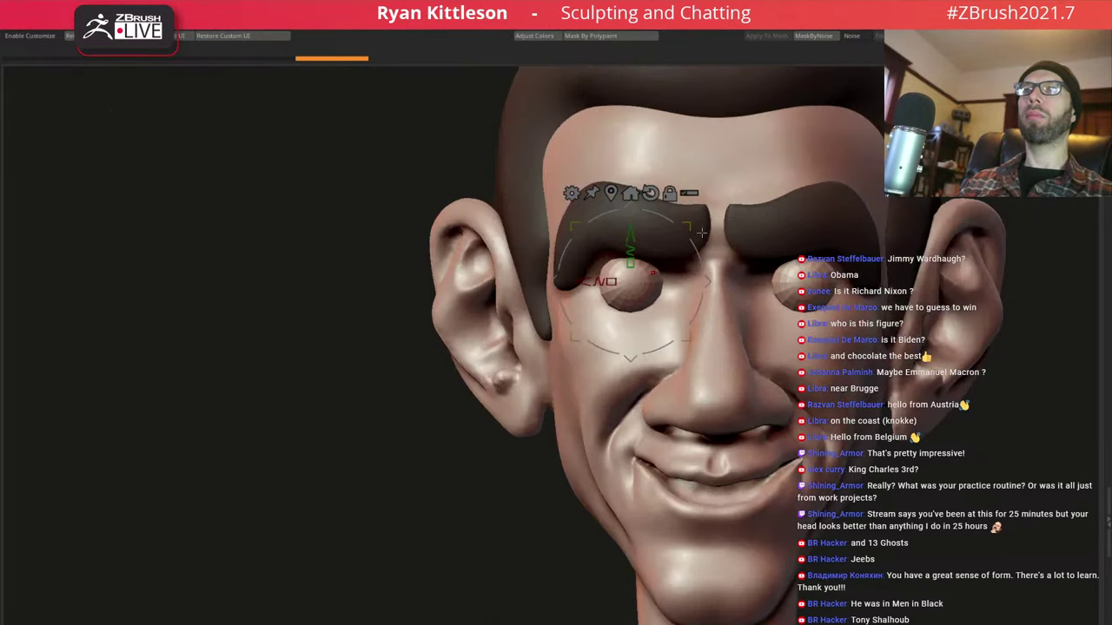
pyautogui.moveTo(627, 277)
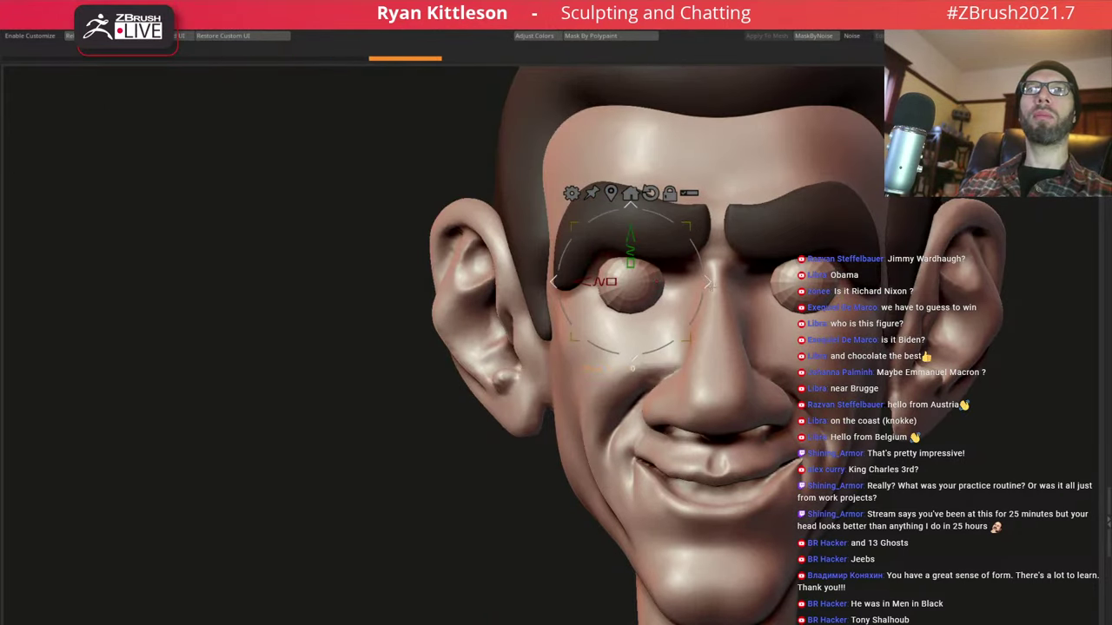
pyautogui.moveTo(709, 283)
pyautogui.mouseDown()
pyautogui.moveTo(734, 283)
pyautogui.moveTo(708, 288)
pyautogui.mouseUp()
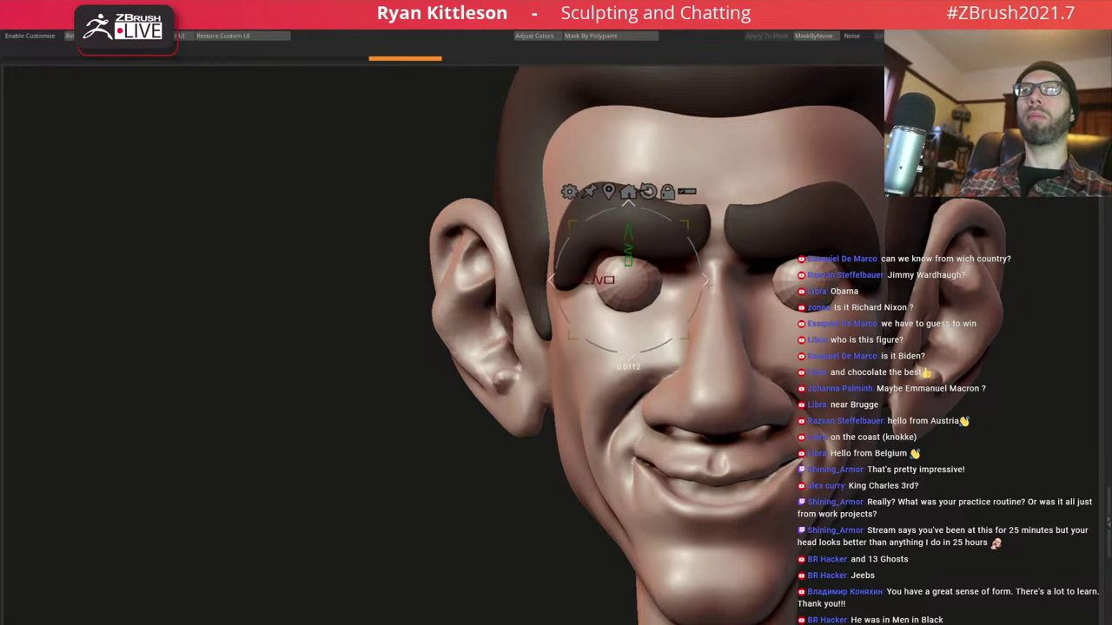
# Check from side and front, then shift the eyeballs along X into the sockets
pyautogui.moveTo(708, 287)
pyautogui.mouseDown(button='right')
pyautogui.moveTo(705, 261)
pyautogui.moveTo(703, 349)
pyautogui.mouseUp(button='right')
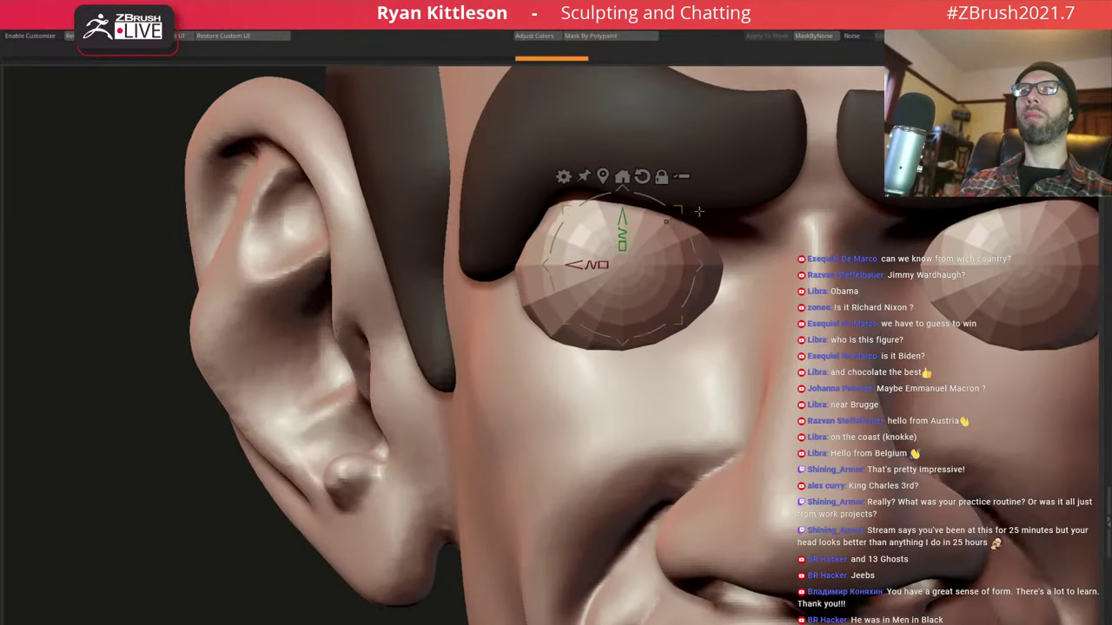
pyautogui.moveTo(703, 349)
pyautogui.mouseDown(button='right')
pyautogui.moveTo(698, 222)
pyautogui.moveTo(695, 287)
pyautogui.mouseUp(button='right')
pyautogui.moveTo(601, 317); pyautogui.dragTo(592, 330)
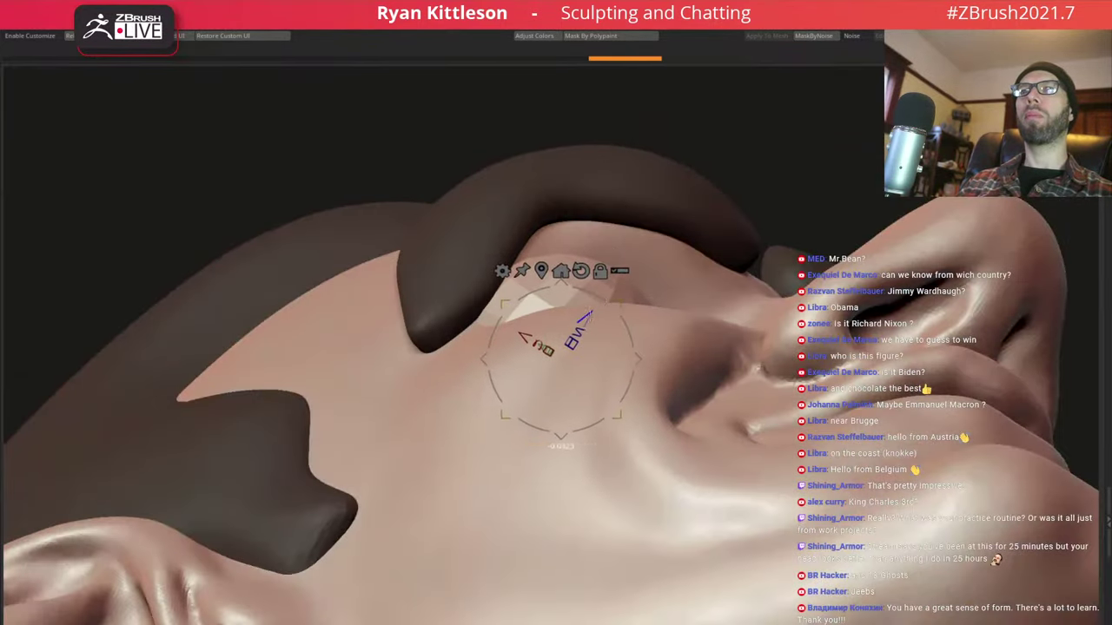
pyautogui.moveTo(684, 189); pyautogui.dragTo(665, 270, button='right')
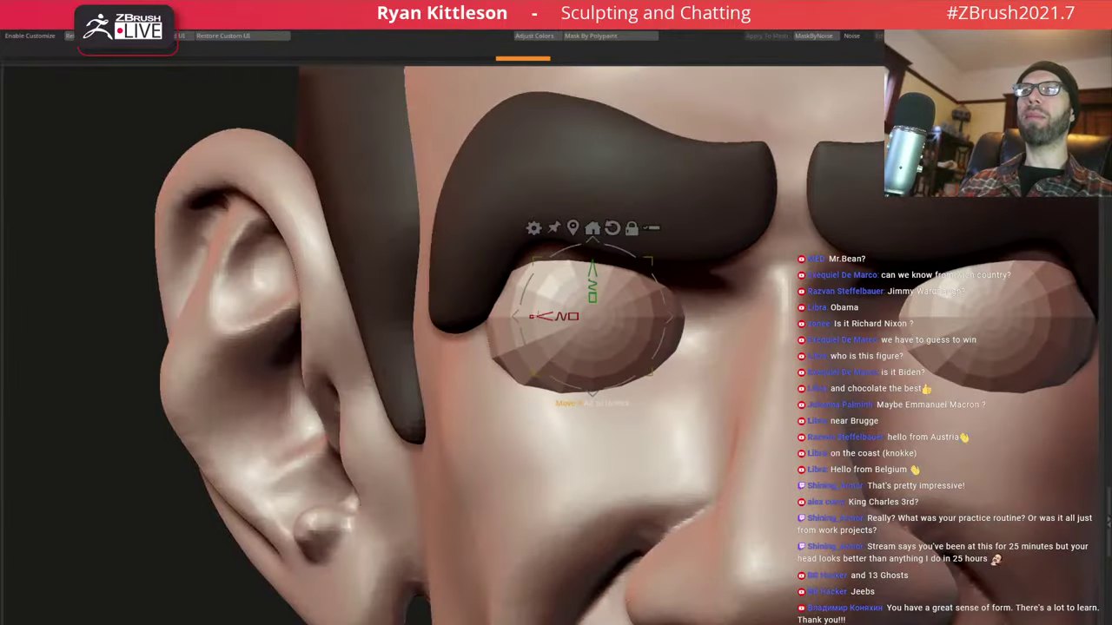
pyautogui.press('f')
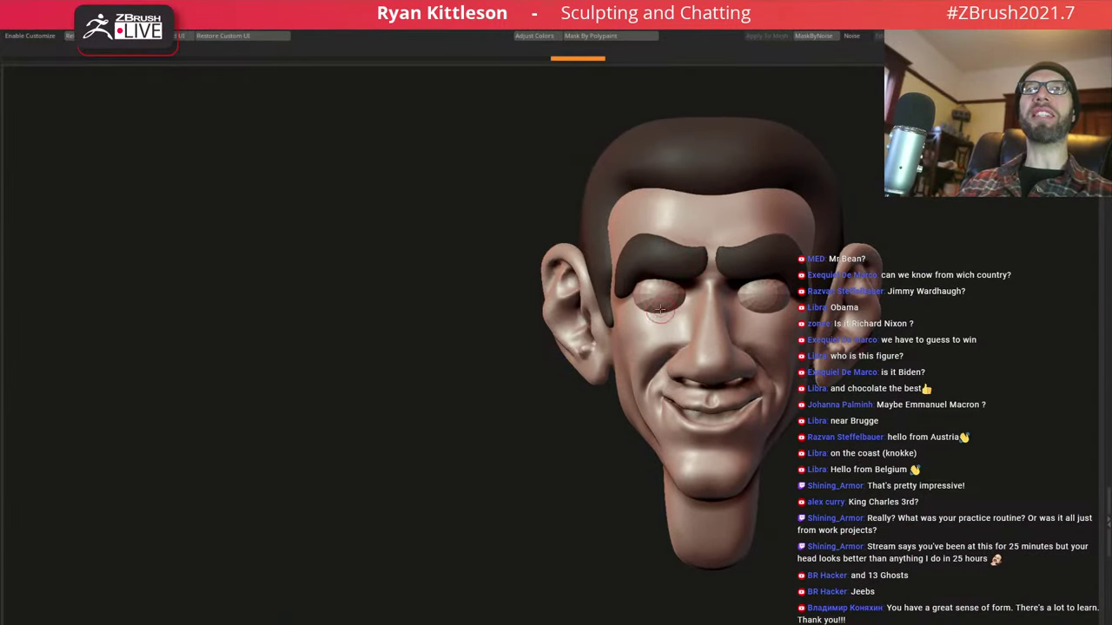
pyautogui.moveTo(658, 299)
pyautogui.mouseDown(button='right')
pyautogui.moveTo(687, 228)
pyautogui.moveTo(665, 214)
pyautogui.moveTo(707, 262)
pyautogui.moveTo(728, 259)
pyautogui.mouseUp(button='right')
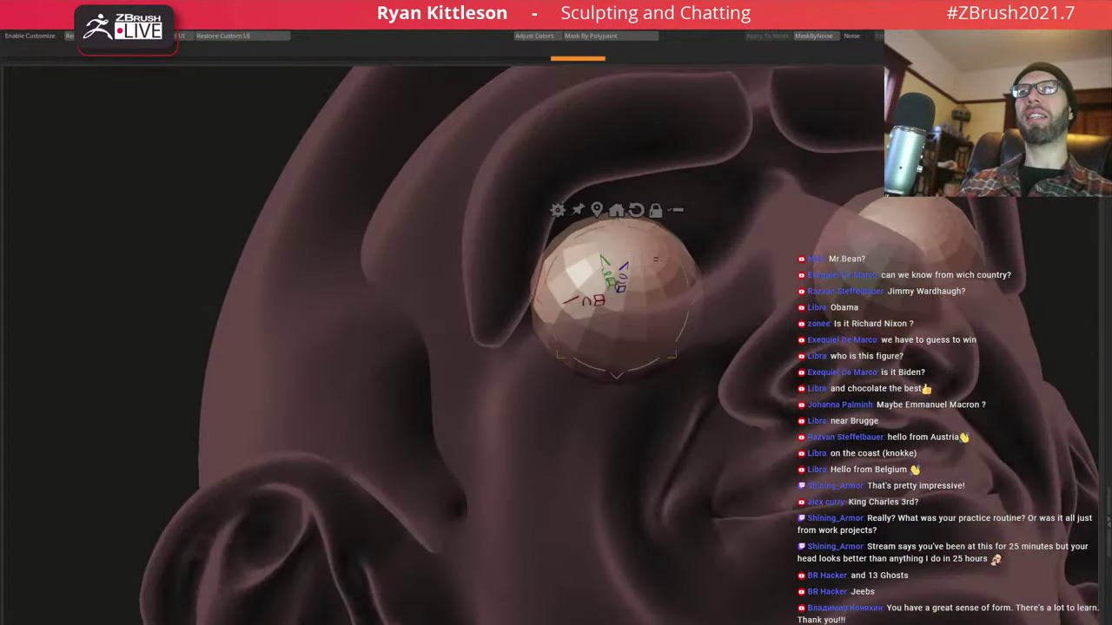
pyautogui.moveTo(569, 307); pyautogui.dragTo(740, 239)
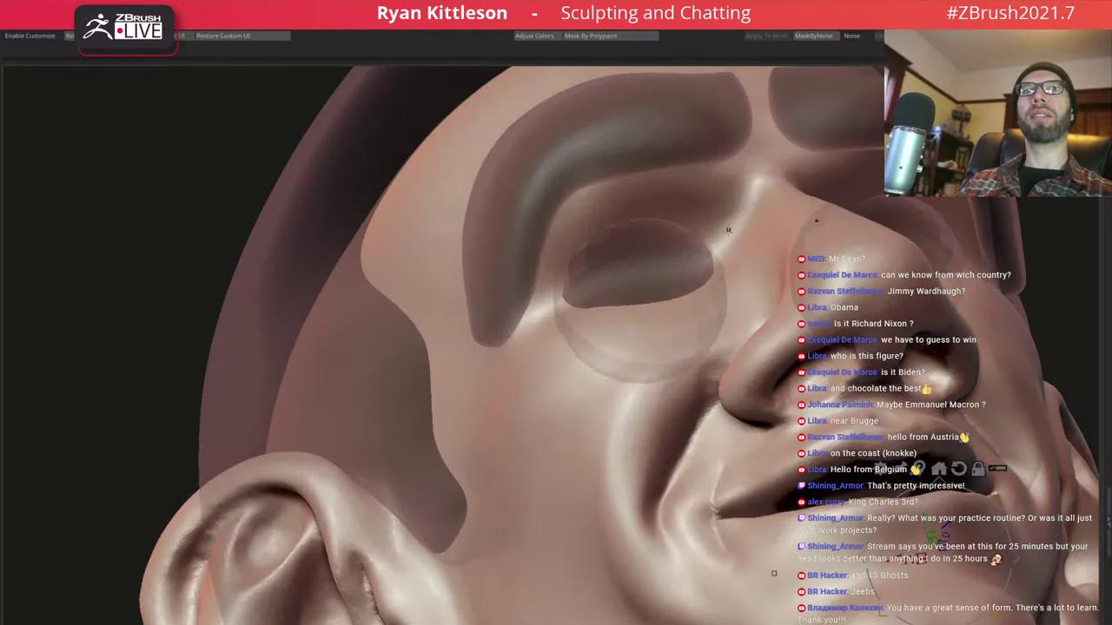
# Choose a sculpting brush and its size from the spacebar palette
pyautogui.moveTo(728, 231); pyautogui.dragTo(717, 273, button='right')
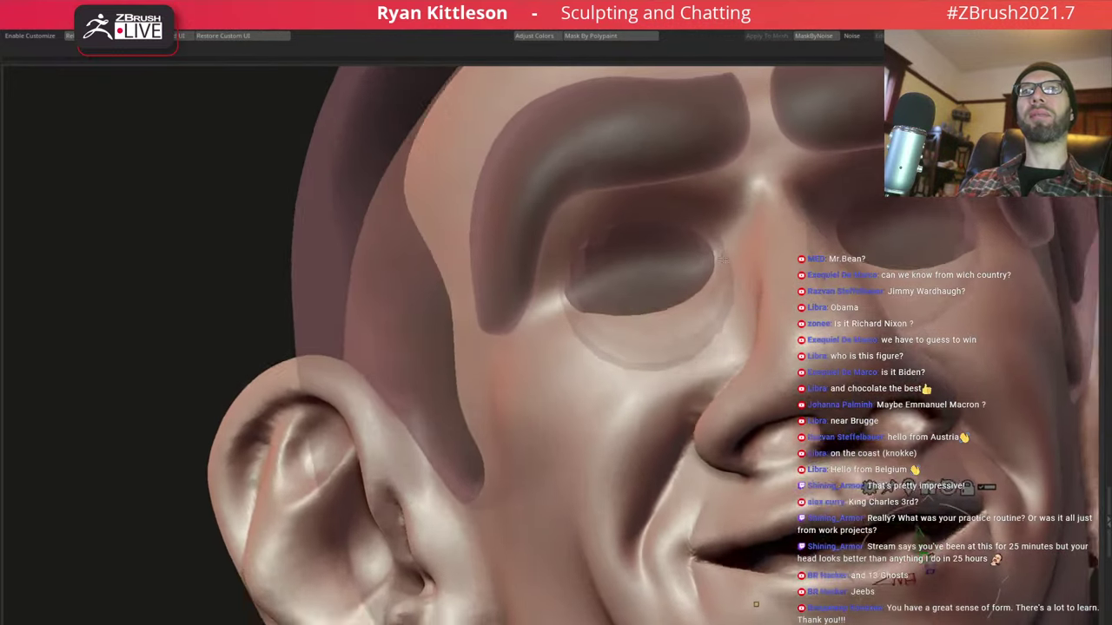
pyautogui.press('space')
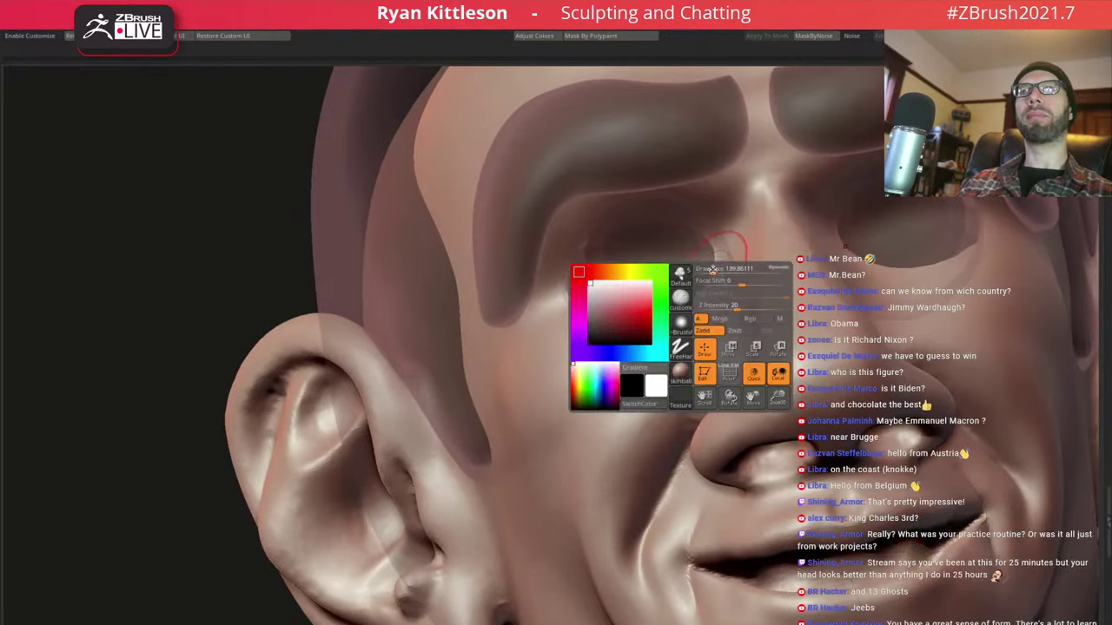
pyautogui.moveTo(708, 258)
pyautogui.mouseDown(button='right')
pyautogui.moveTo(714, 278)
pyautogui.moveTo(737, 241)
pyautogui.mouseUp(button='right')
pyautogui.press('space')
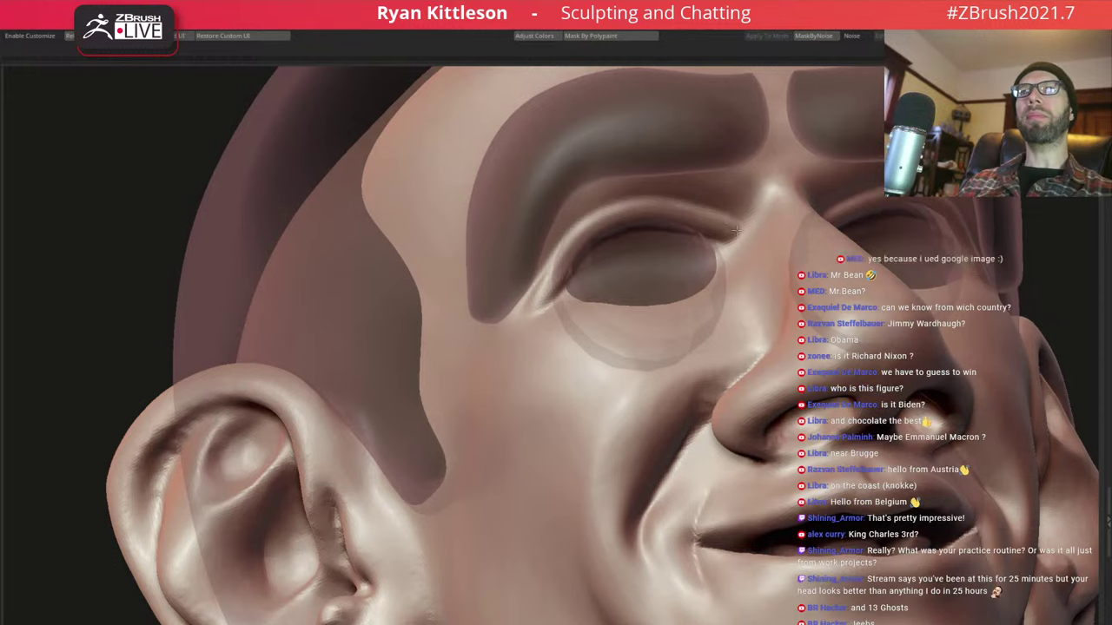
pyautogui.moveTo(667, 211); pyautogui.dragTo(711, 296, button='right')
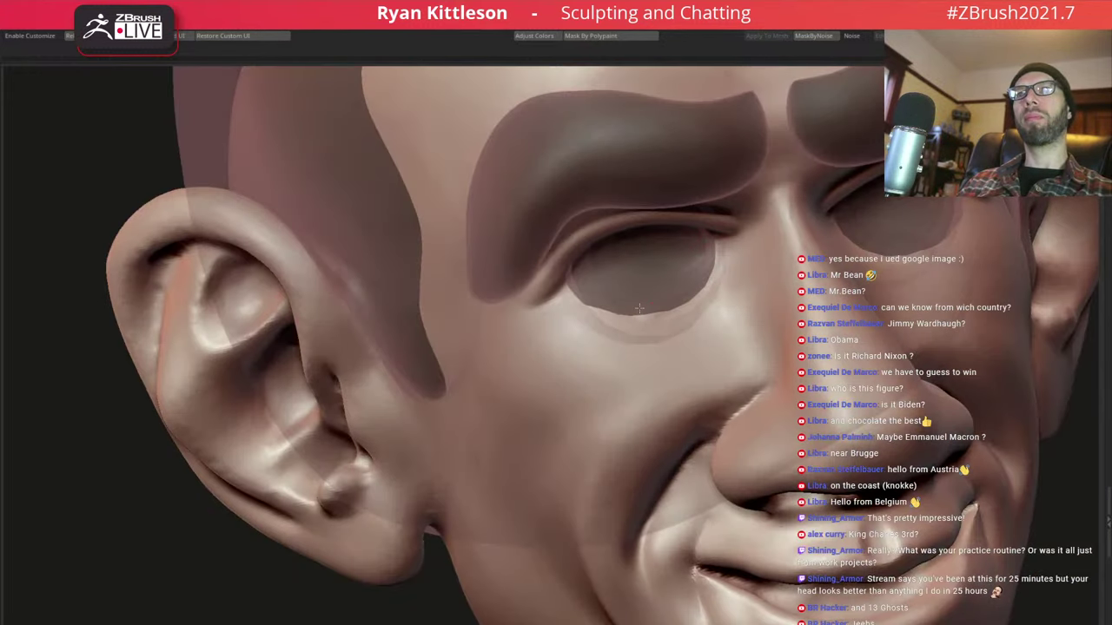
# Crease the lower eyelid rim from inner to outer corner, smoothing it with Shift
pyautogui.moveTo(708, 286); pyautogui.dragTo(588, 311)
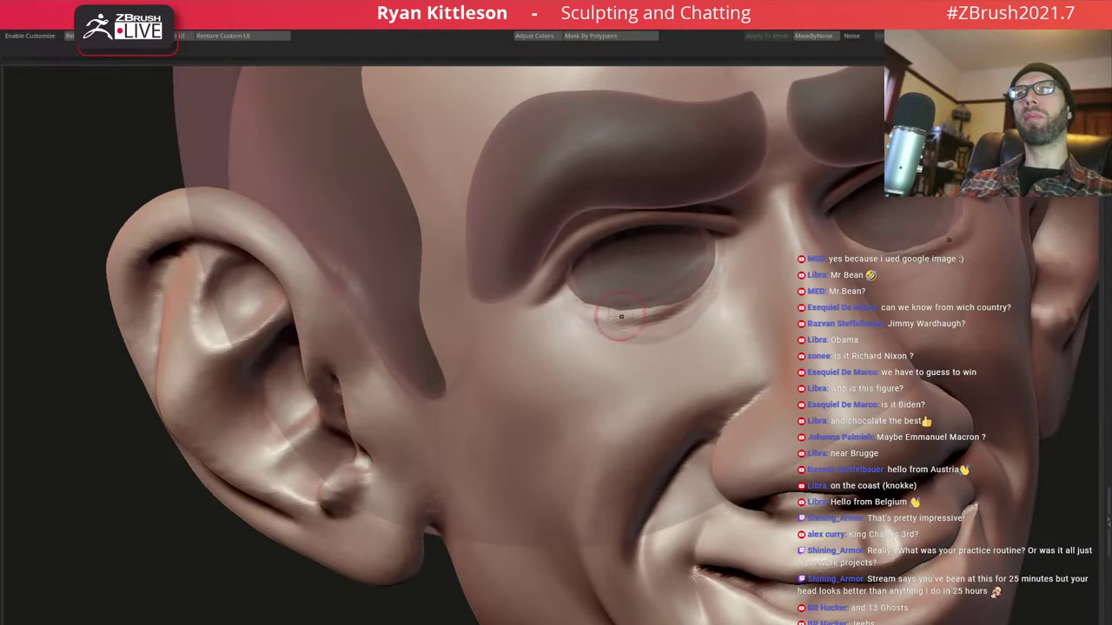
pyautogui.press('space')
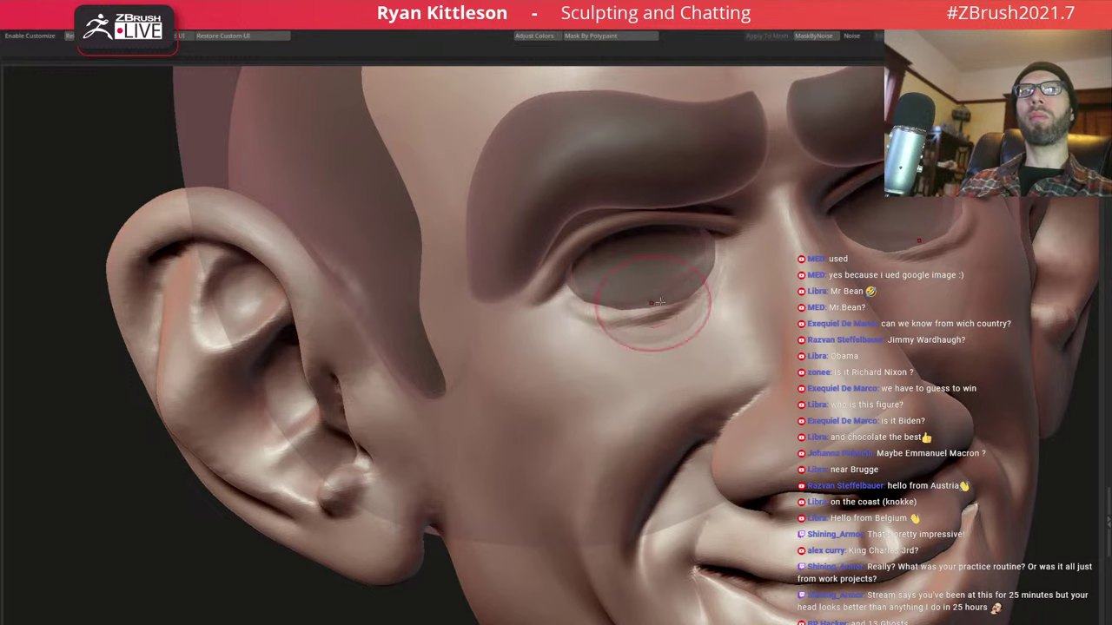
pyautogui.moveTo(715, 292); pyautogui.dragTo(623, 311)
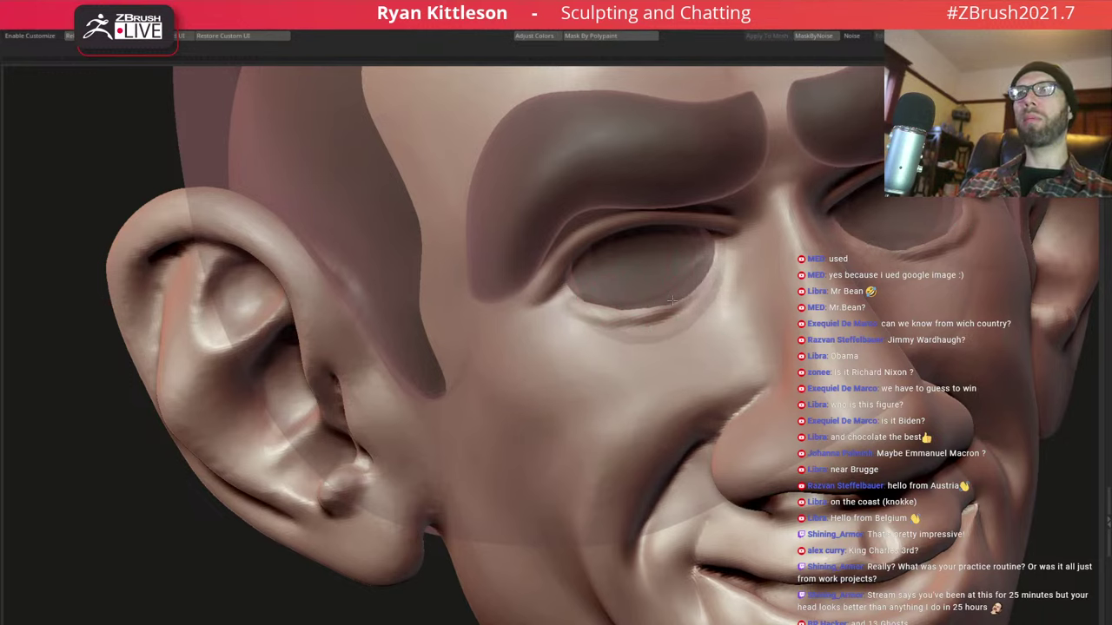
pyautogui.press('space')
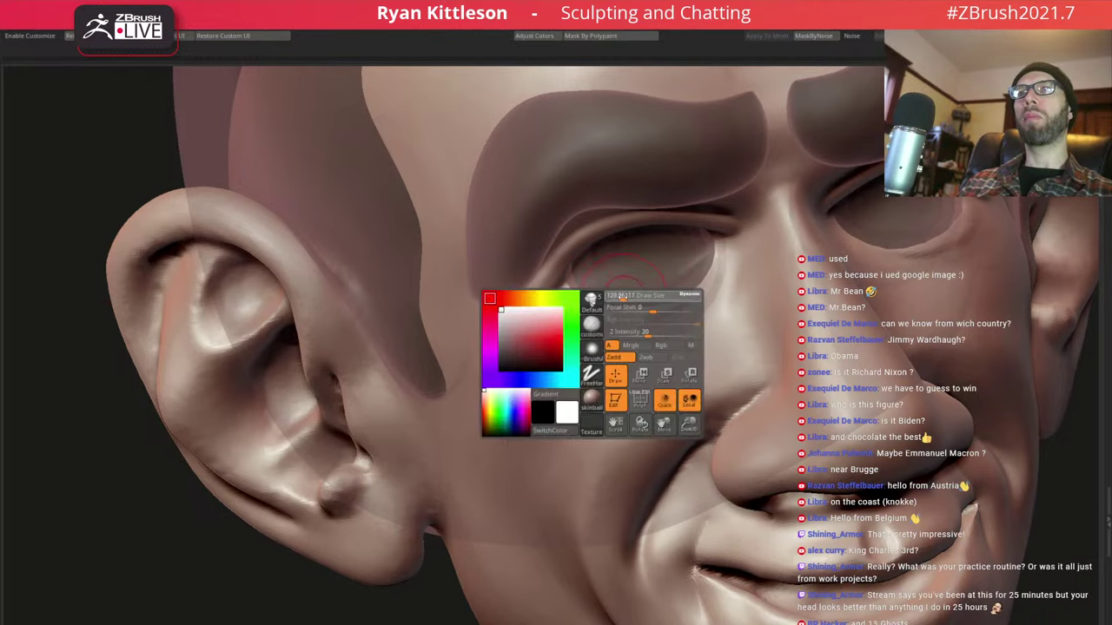
pyautogui.moveTo(616, 304); pyautogui.dragTo(564, 306)
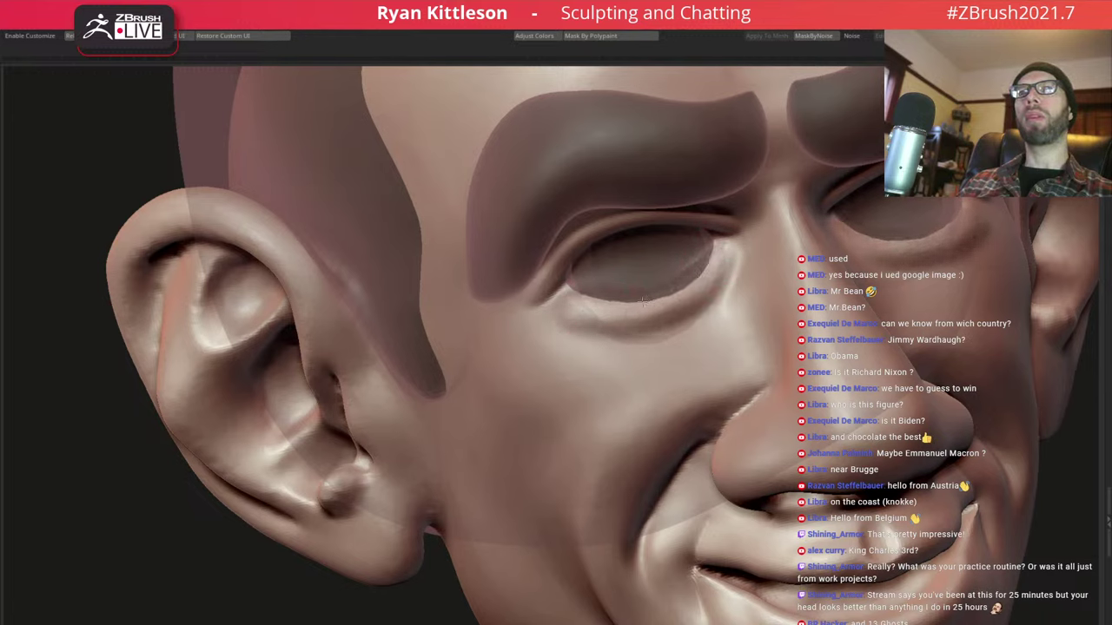
pyautogui.moveTo(644, 300); pyautogui.dragTo(565, 311)
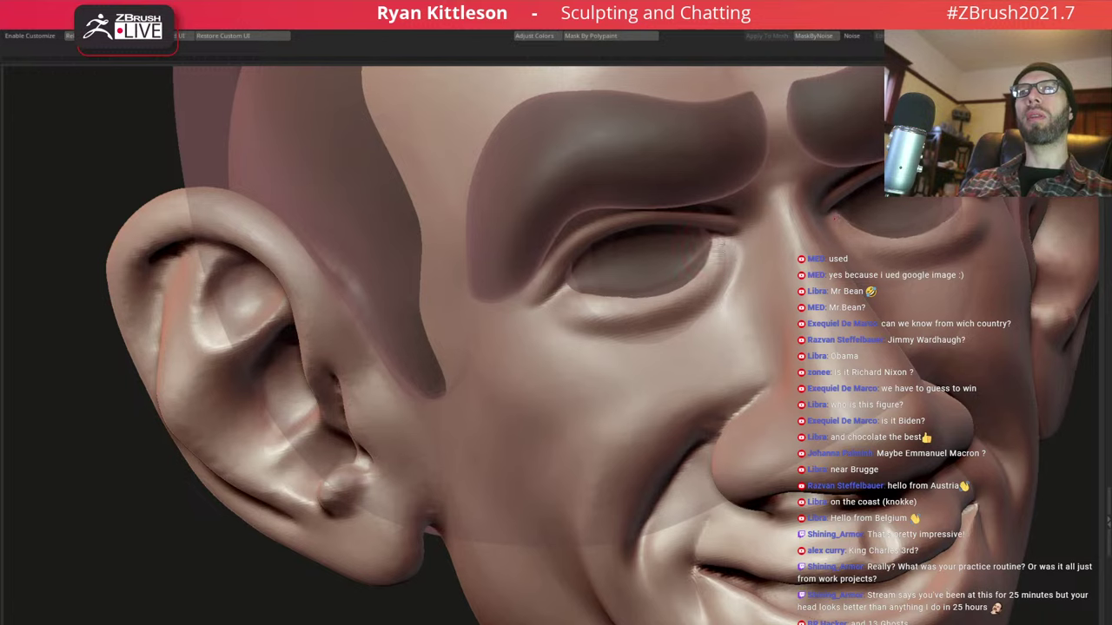
pyautogui.moveTo(837, 219); pyautogui.dragTo(643, 297)
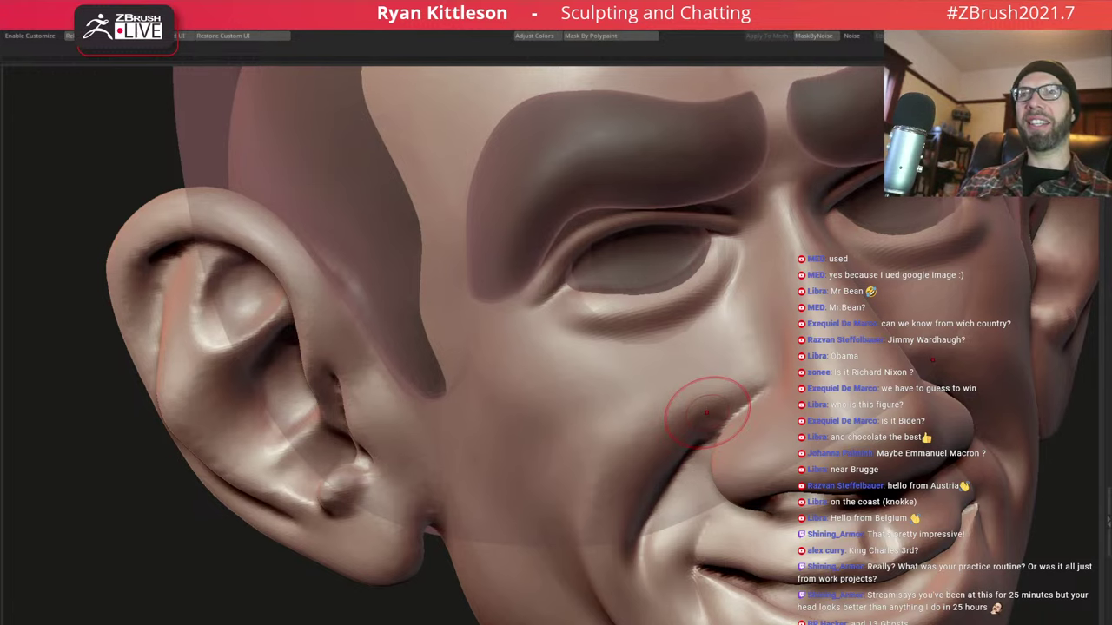
pyautogui.moveTo(665, 317)
pyautogui.keyDown('ctrl'); pyautogui.mouseDown(button='right')
pyautogui.moveTo(687, 287)
pyautogui.moveTo(695, 296)
pyautogui.moveTo(668, 304)
pyautogui.moveTo(749, 321)
pyautogui.moveTo(736, 291)
pyautogui.mouseUp(button='right'); pyautogui.keyUp('ctrl')
# Make the upper eyelid fold thicker and lower around the eyeball
pyautogui.rightClick(738, 293)
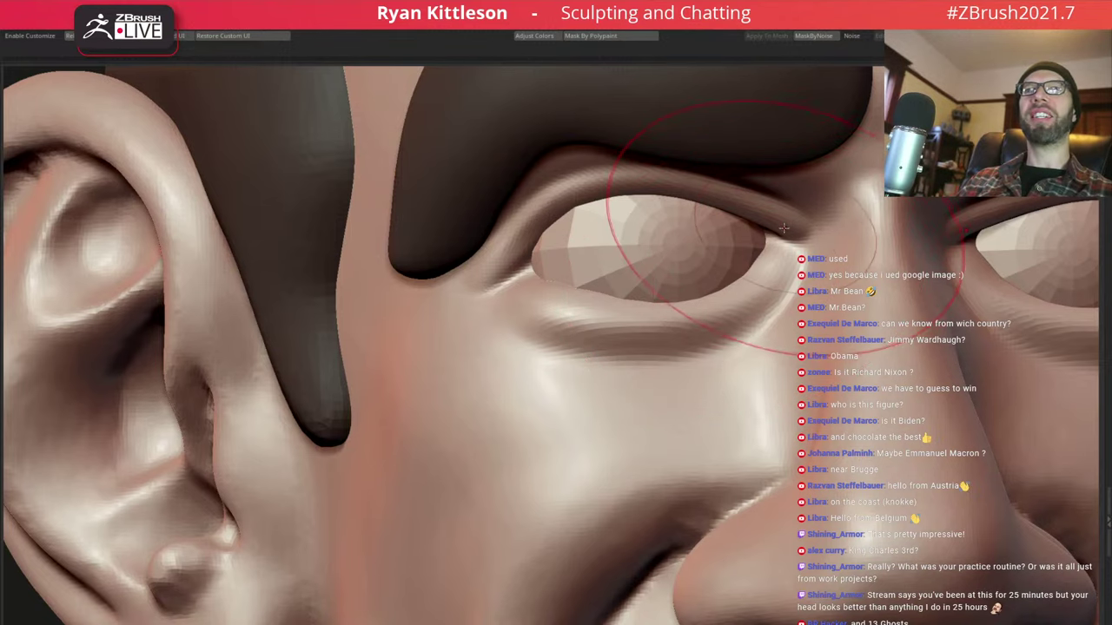
pyautogui.moveTo(780, 233); pyautogui.dragTo(725, 212)
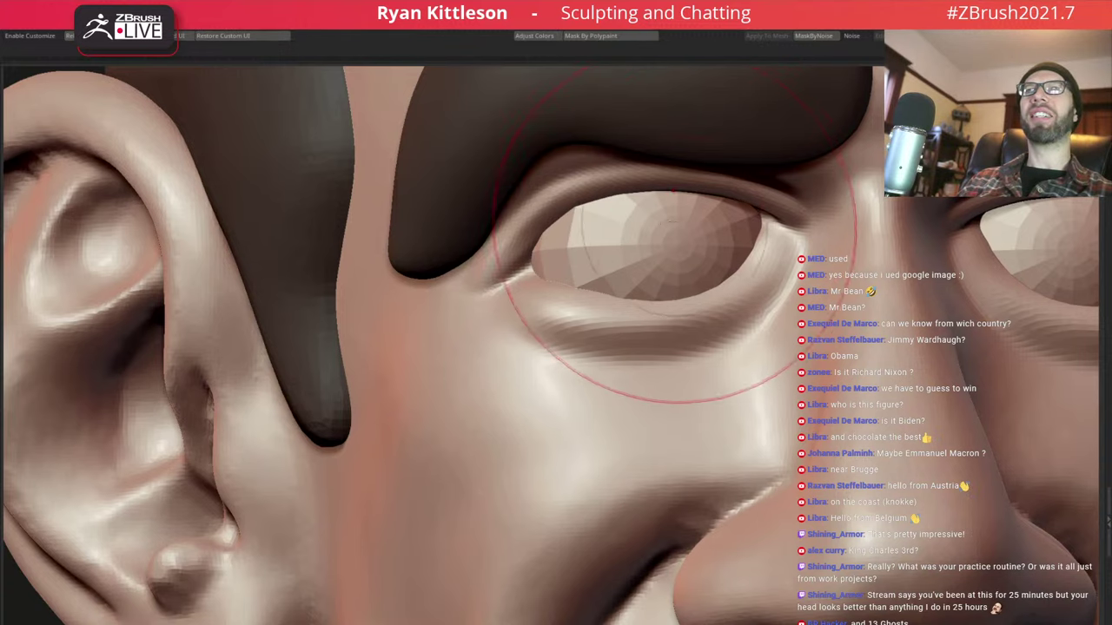
pyautogui.moveTo(623, 225); pyautogui.dragTo(599, 208, button='right')
pyautogui.press('space')
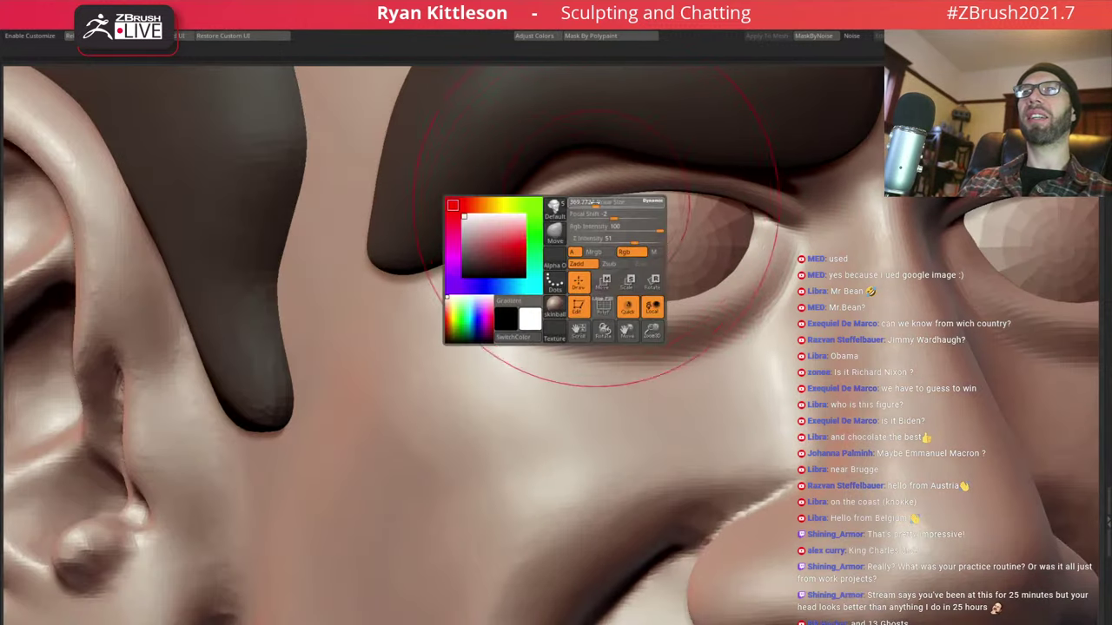
pyautogui.moveTo(586, 191); pyautogui.dragTo(561, 214)
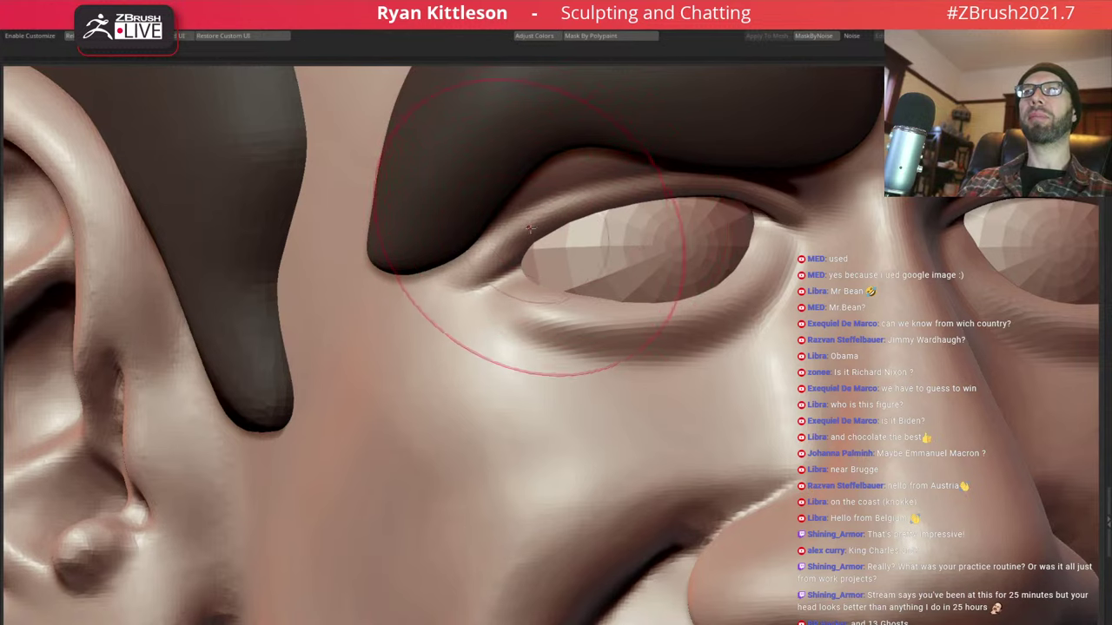
pyautogui.moveTo(560, 283)
pyautogui.mouseDown(button='right')
pyautogui.moveTo(547, 247)
pyautogui.moveTo(504, 226)
pyautogui.mouseUp(button='right')
pyautogui.moveTo(486, 244); pyautogui.dragTo(565, 217)
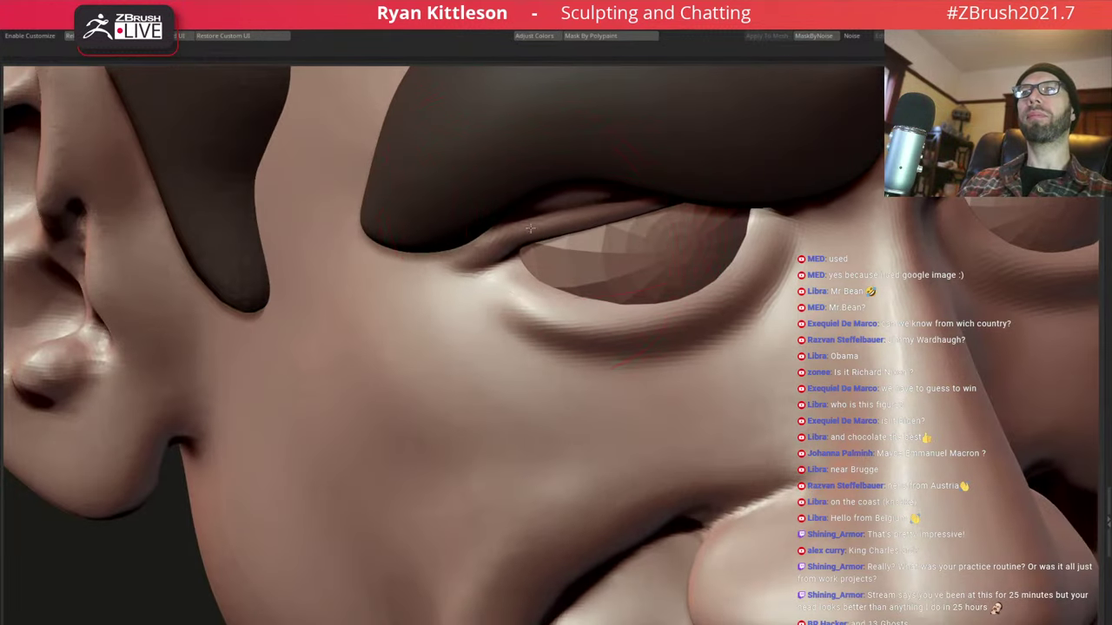
pyautogui.moveTo(486, 248); pyautogui.dragTo(524, 235)
# Smooth the lids around the eyeball and reshape the lower eyelid fold and crease
pyautogui.moveTo(524, 235); pyautogui.dragTo(622, 254, button='right')
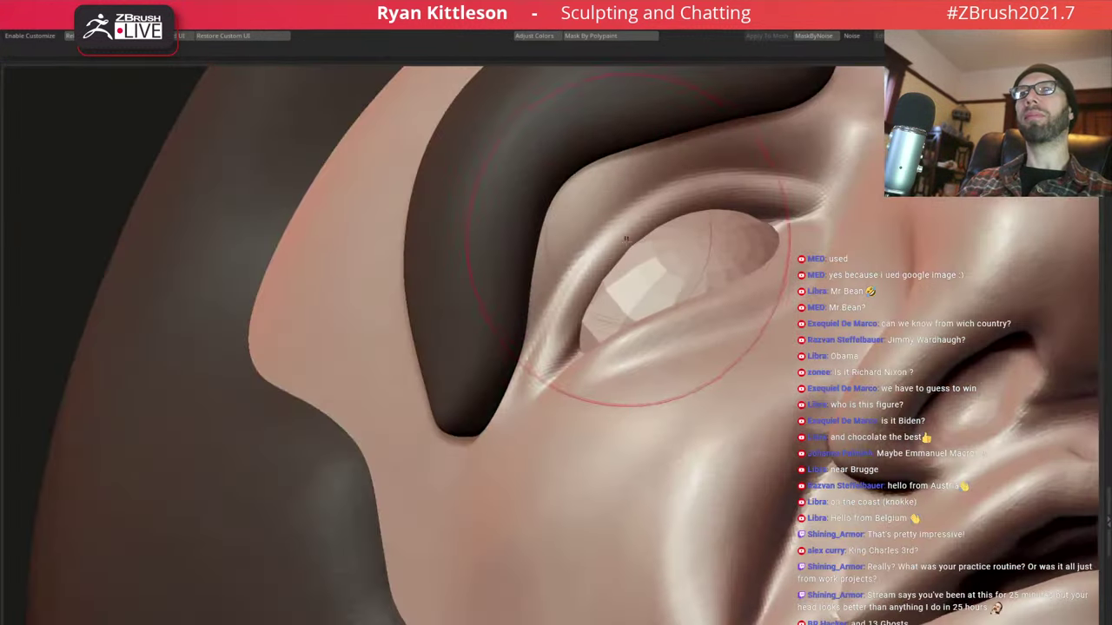
pyautogui.moveTo(622, 254)
pyautogui.mouseDown()
pyautogui.moveTo(599, 243)
pyautogui.moveTo(685, 217)
pyautogui.mouseUp()
pyautogui.moveTo(686, 217); pyautogui.dragTo(692, 321, button='right')
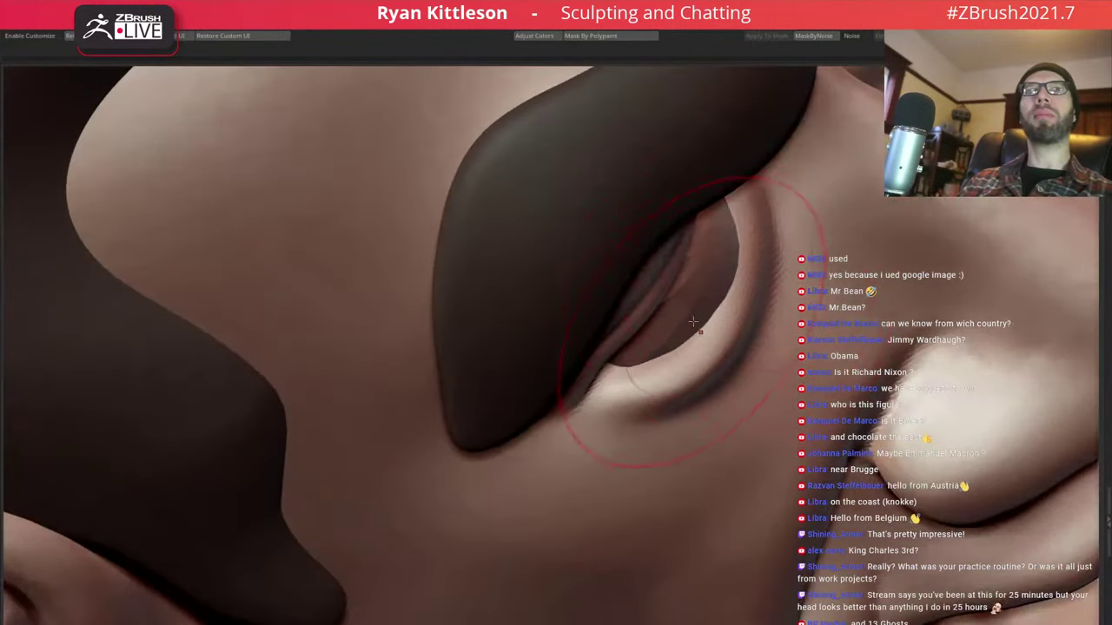
pyautogui.rightClick(732, 294)
pyautogui.moveTo(733, 295); pyautogui.dragTo(771, 259, button='right')
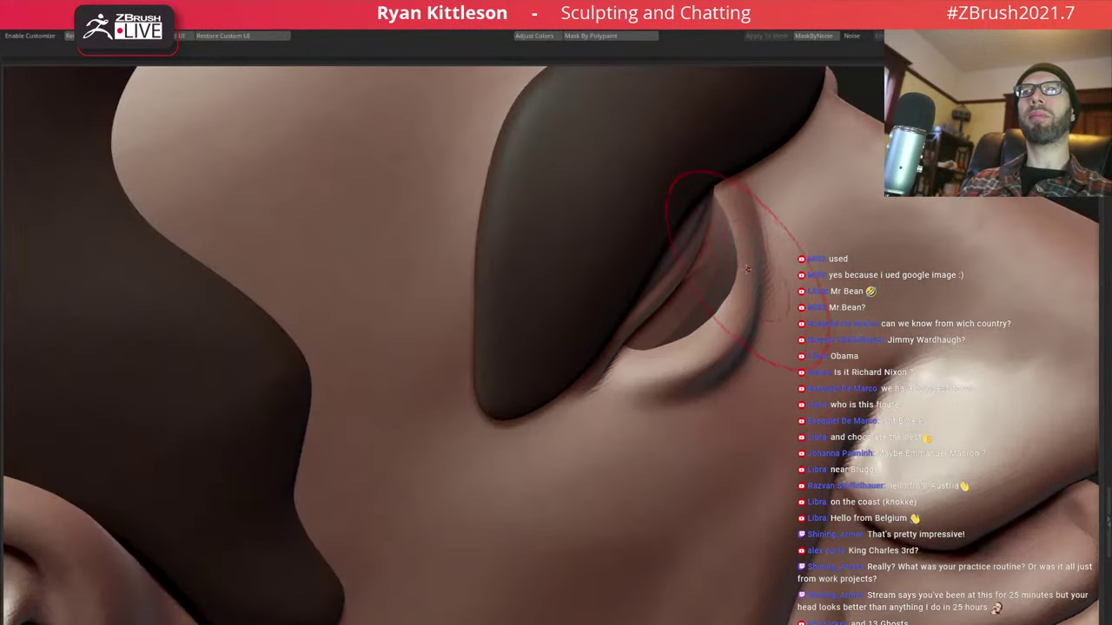
pyautogui.moveTo(771, 259); pyautogui.dragTo(743, 224)
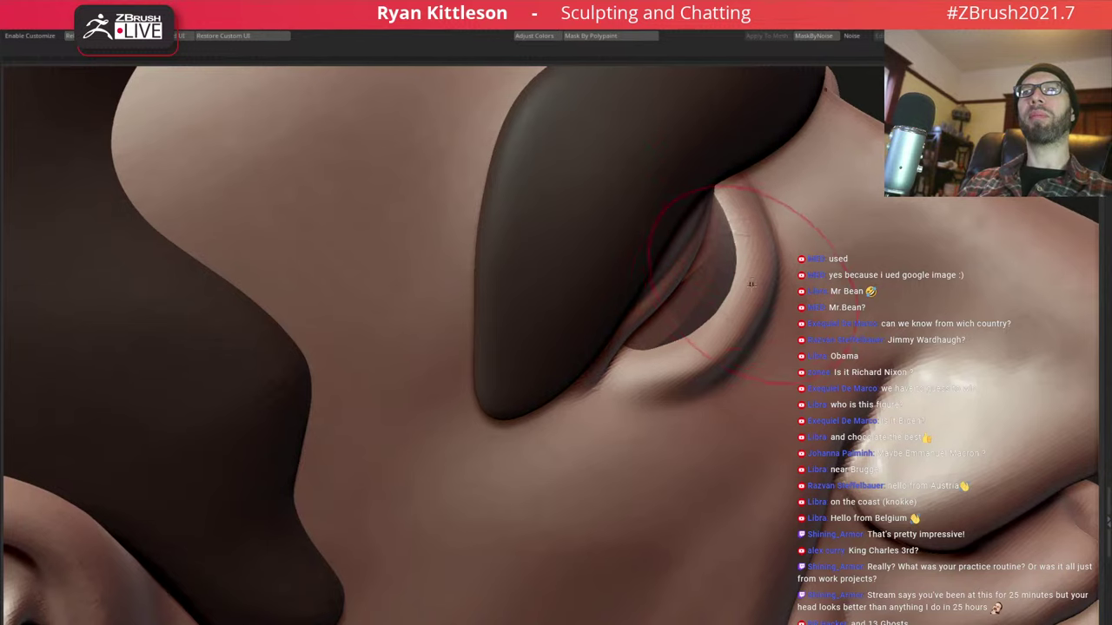
pyautogui.moveTo(750, 284); pyautogui.dragTo(739, 261)
pyautogui.moveTo(738, 261); pyautogui.dragTo(688, 371, button='right')
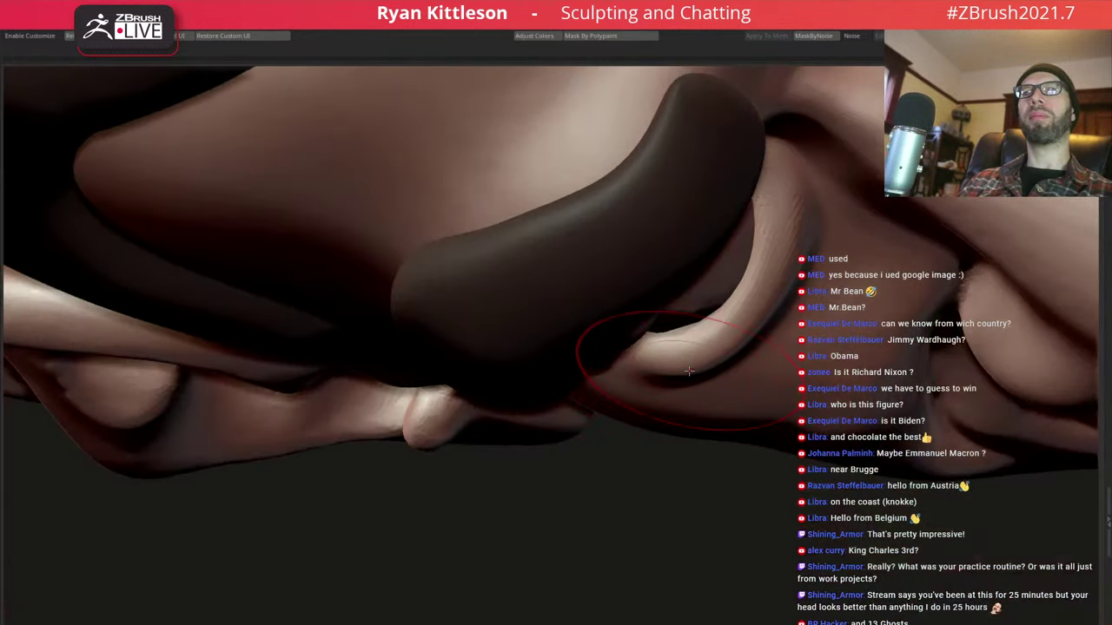
pyautogui.moveTo(688, 371); pyautogui.dragTo(685, 351)
pyautogui.moveTo(682, 347)
pyautogui.mouseDown(button='right')
pyautogui.moveTo(719, 175)
pyautogui.moveTo(745, 269)
pyautogui.moveTo(833, 257)
pyautogui.mouseUp(button='right')
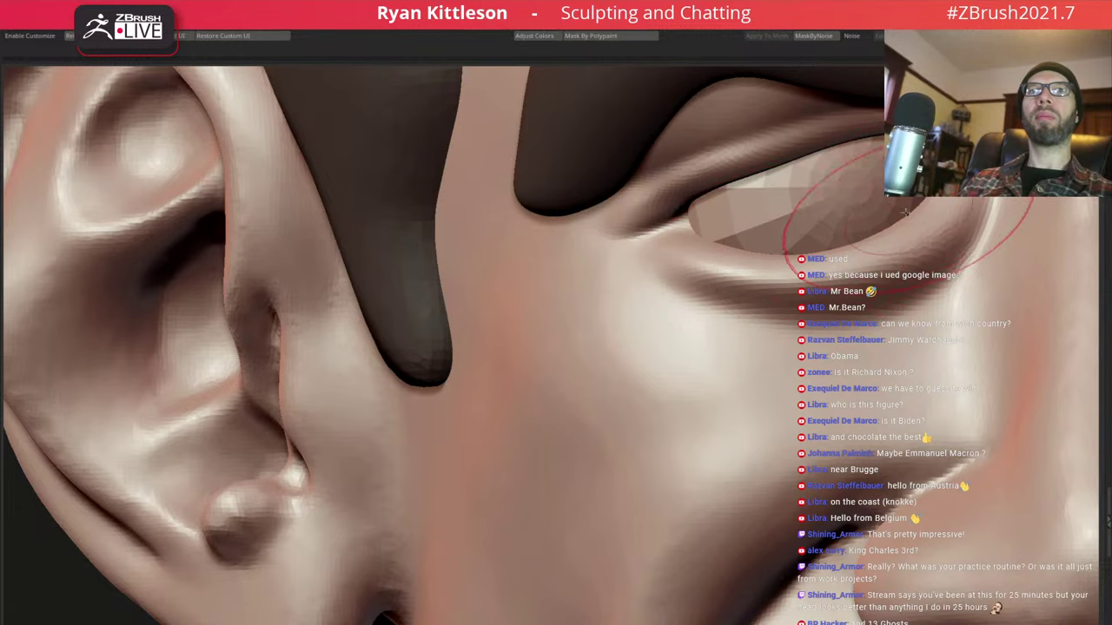
# Set up the Dam Standard brush and size for the outer eye corner
pyautogui.moveTo(778, 266); pyautogui.dragTo(893, 285, button='right')
pyautogui.press('space')
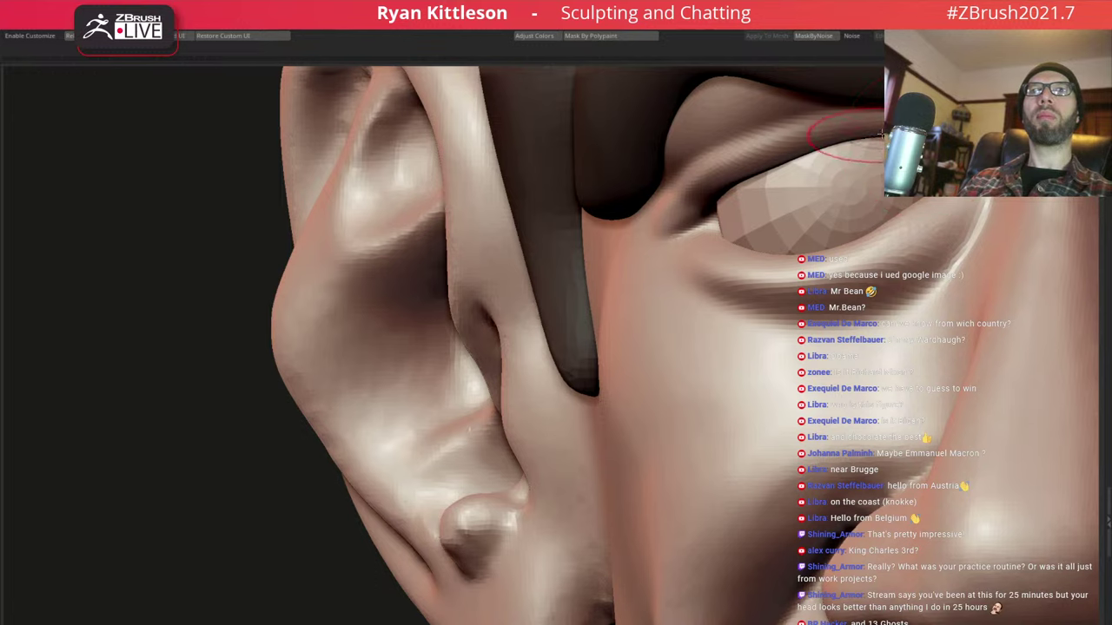
pyautogui.press('space')
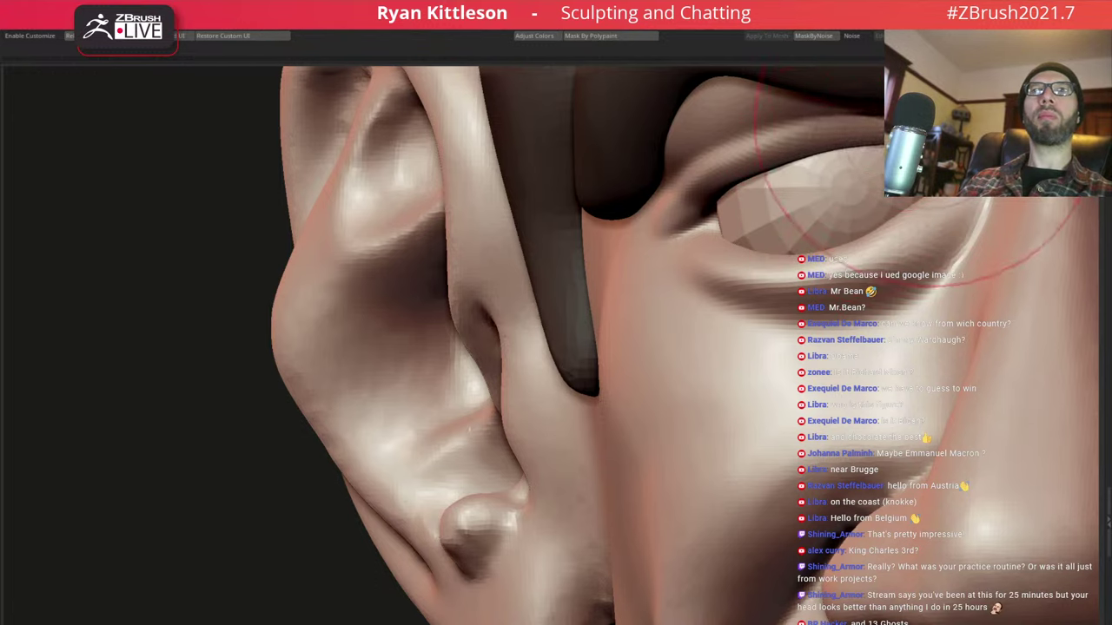
pyautogui.press('space')
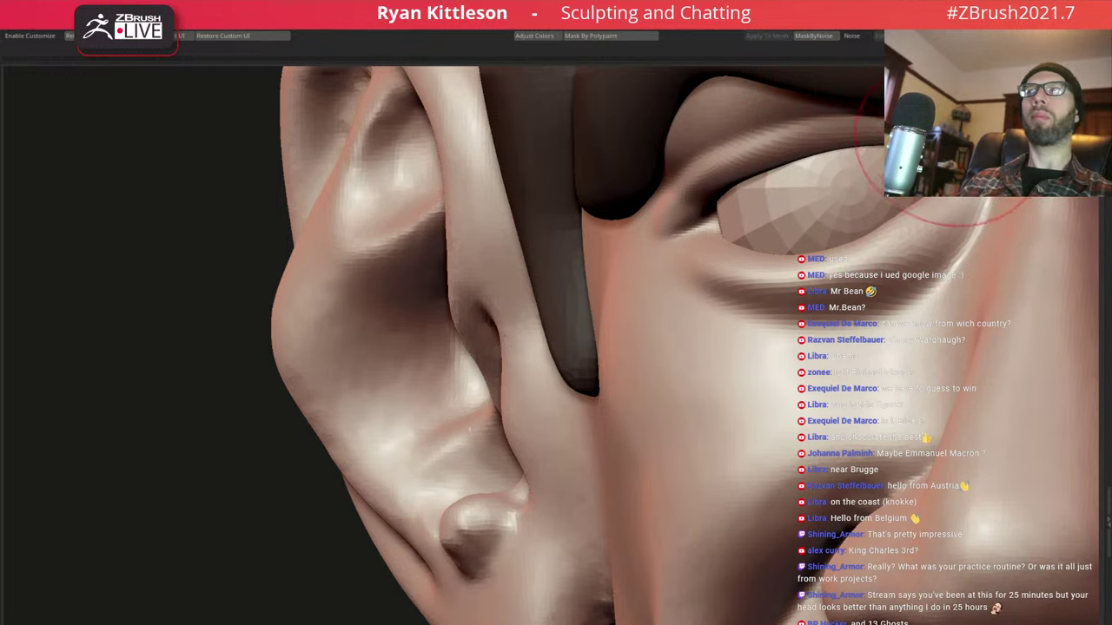
pyautogui.press('space')
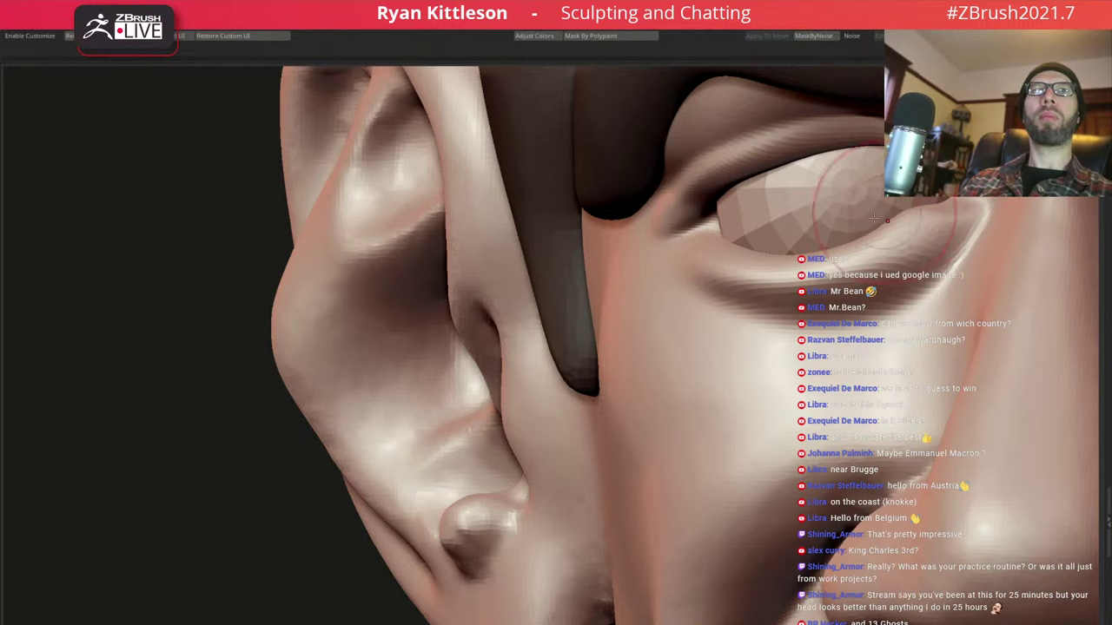
pyautogui.scroll(2, 738, 242)
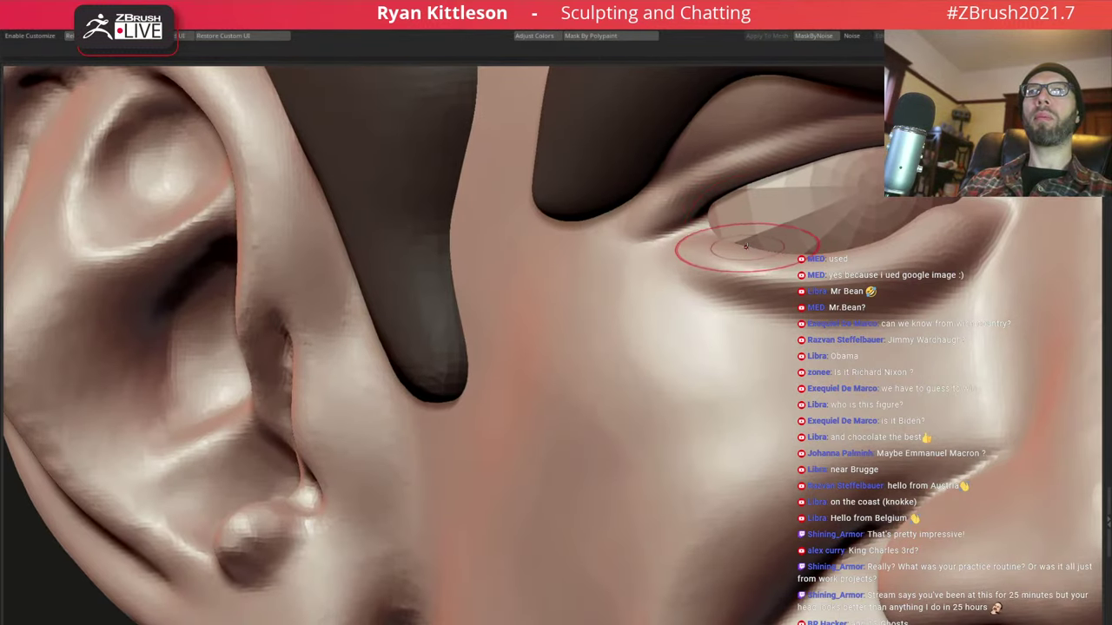
pyautogui.press('space')
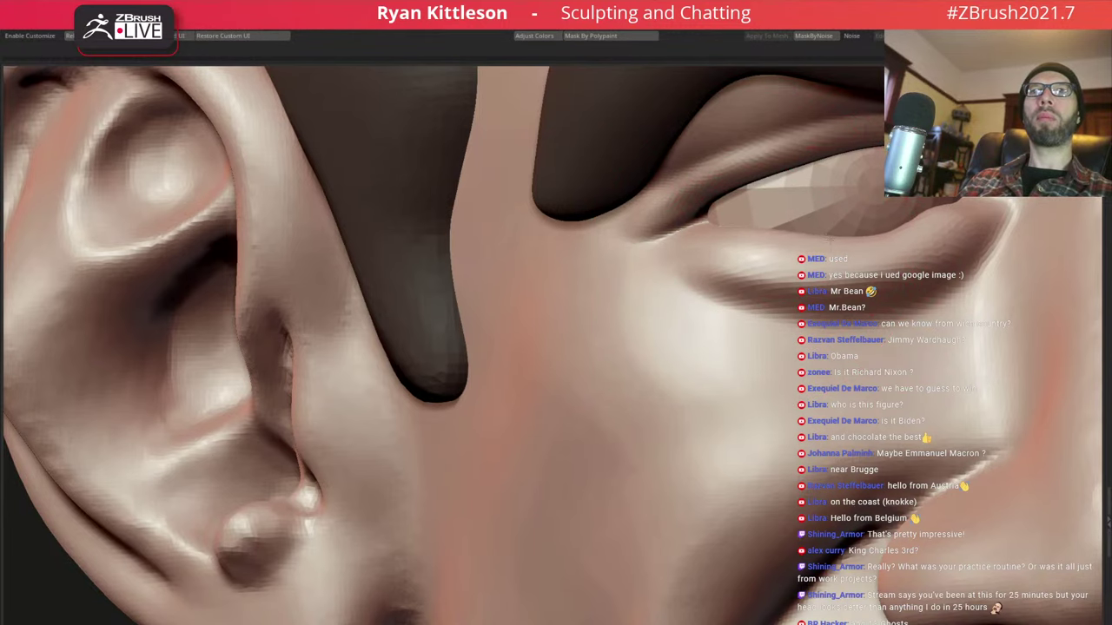
# Press a dent into the upper eyelid crease at the outer corner near the ear
pyautogui.moveTo(720, 235)
pyautogui.mouseDown(button='right')
pyautogui.moveTo(836, 251)
pyautogui.moveTo(903, 239)
pyautogui.mouseUp(button='right')
pyautogui.moveTo(980, 252); pyautogui.dragTo(999, 243, button='right')
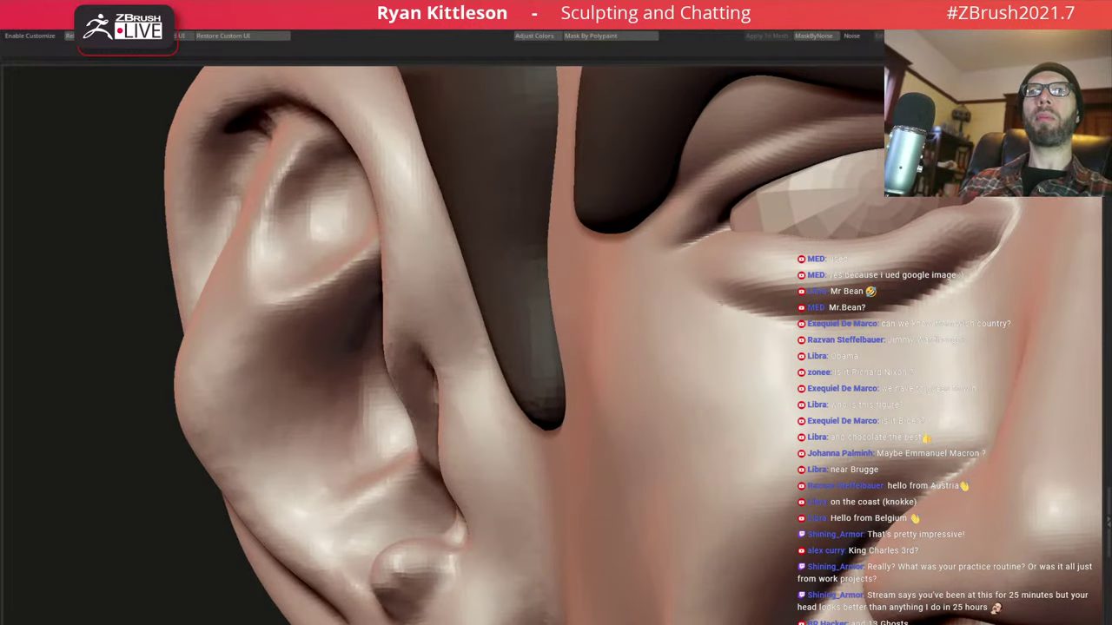
pyautogui.keyDown('alt'); pyautogui.moveTo(720, 272); pyautogui.dragTo(634, 211); pyautogui.keyUp('alt')
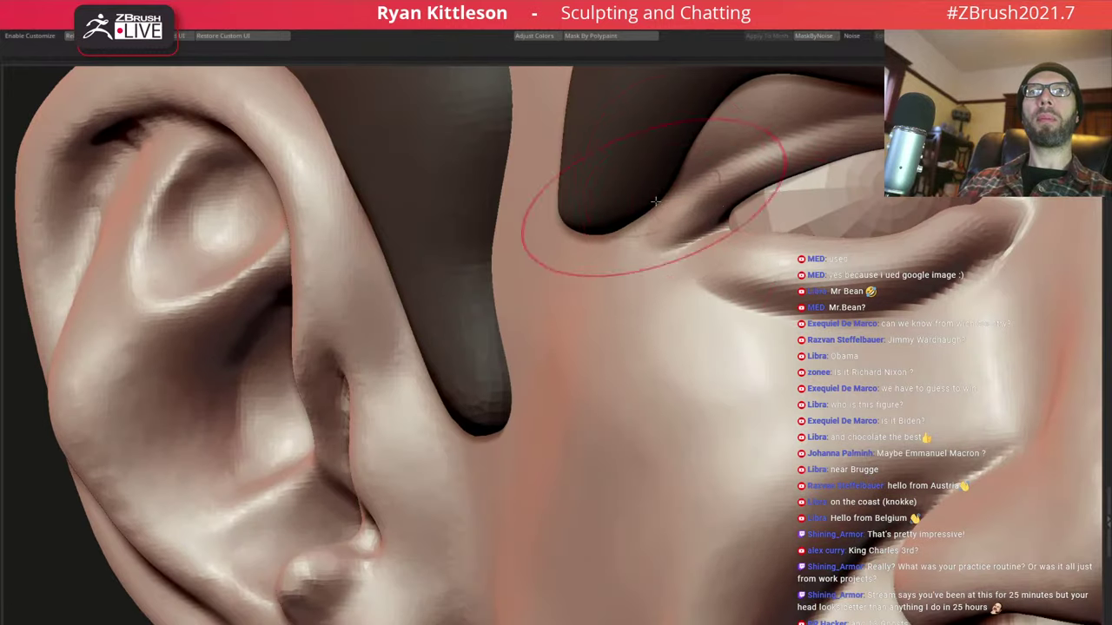
pyautogui.moveTo(720, 211)
pyautogui.keyDown('alt'); pyautogui.mouseDown()
pyautogui.moveTo(742, 222)
pyautogui.moveTo(690, 232)
pyautogui.mouseUp(); pyautogui.keyUp('alt')
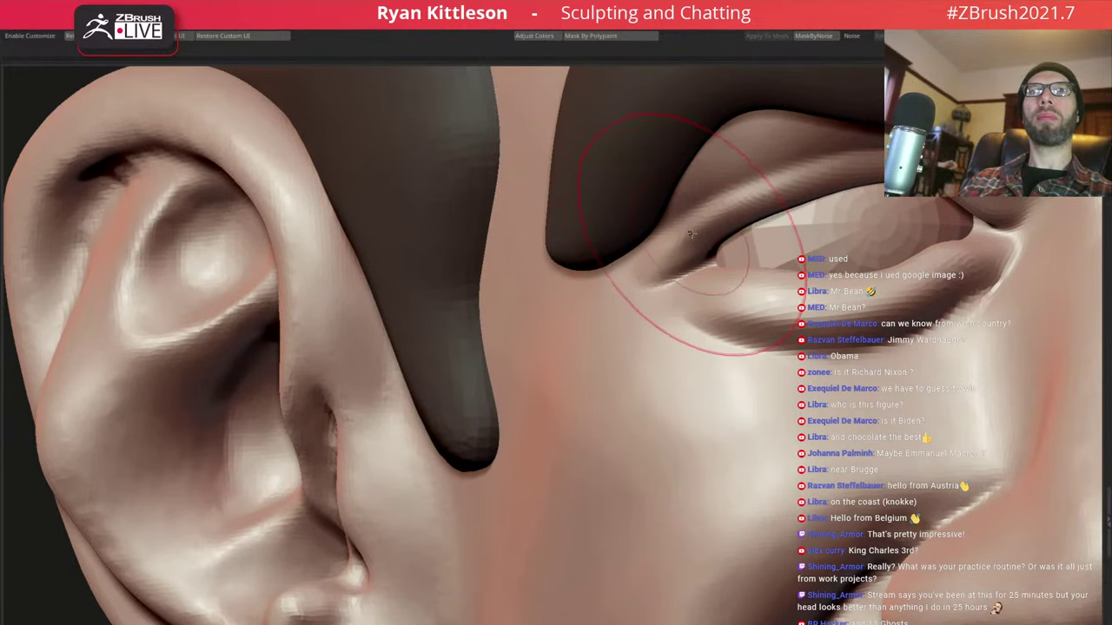
pyautogui.moveTo(691, 233)
pyautogui.mouseDown()
pyautogui.moveTo(682, 250)
pyautogui.moveTo(735, 185)
pyautogui.mouseUp()
pyautogui.moveTo(709, 236); pyautogui.dragTo(840, 160)
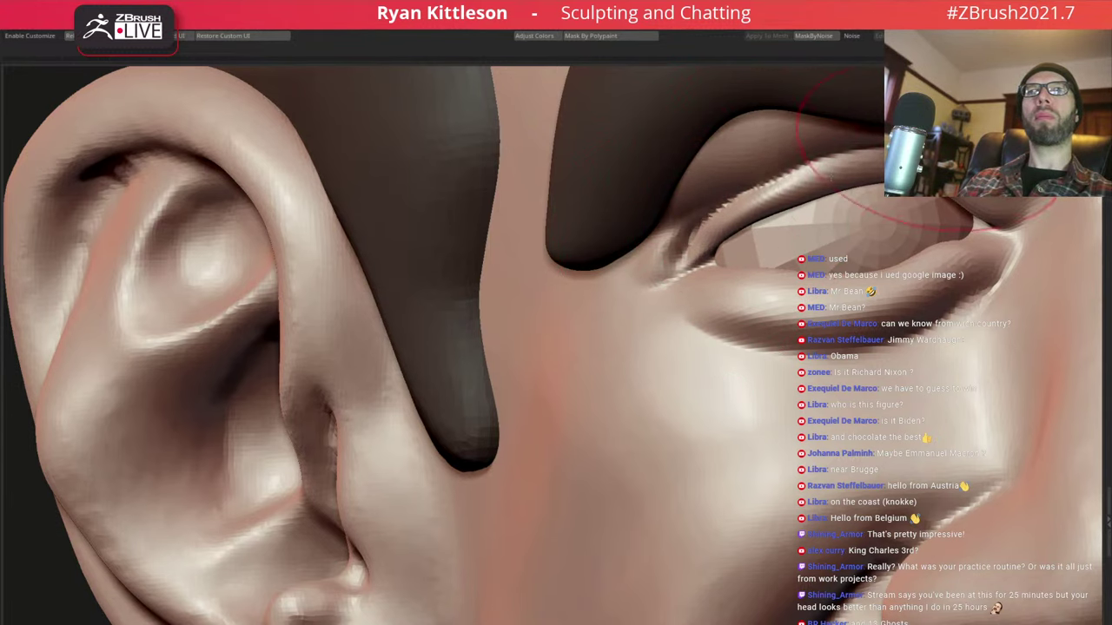
# Hide the hair SubTool and sculpt creases into the outer eye corner
pyautogui.keyDown('ctrl'); pyautogui.keyDown('shift'); pyautogui.click(700, 217); pyautogui.keyUp('shift'); pyautogui.keyUp('ctrl')
pyautogui.moveTo(700, 217); pyautogui.dragTo(698, 187, button='right')
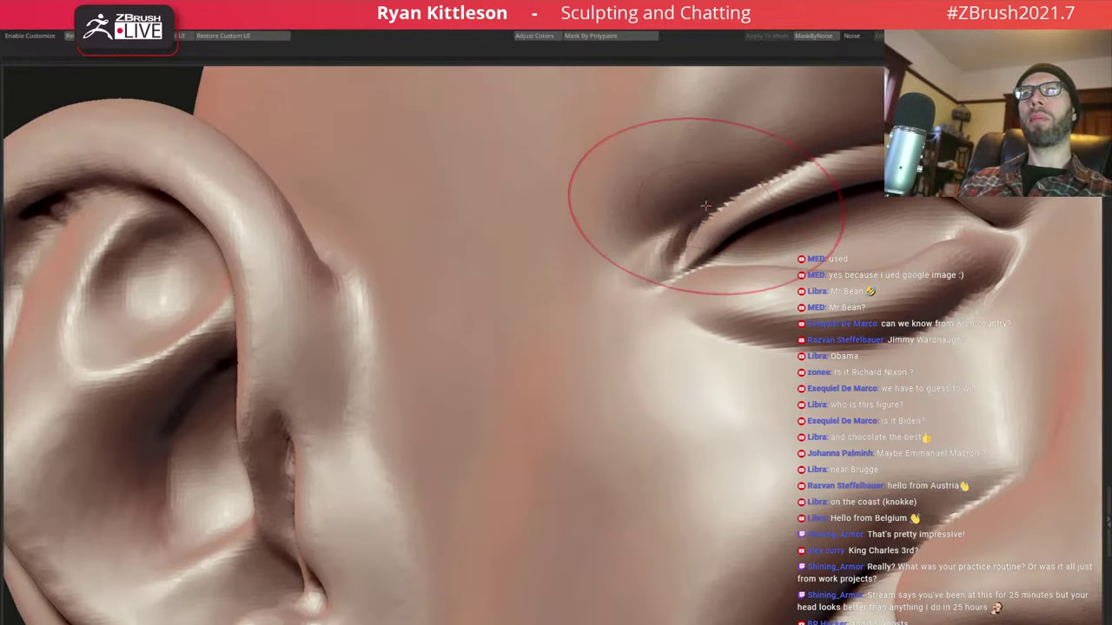
pyautogui.press('space')
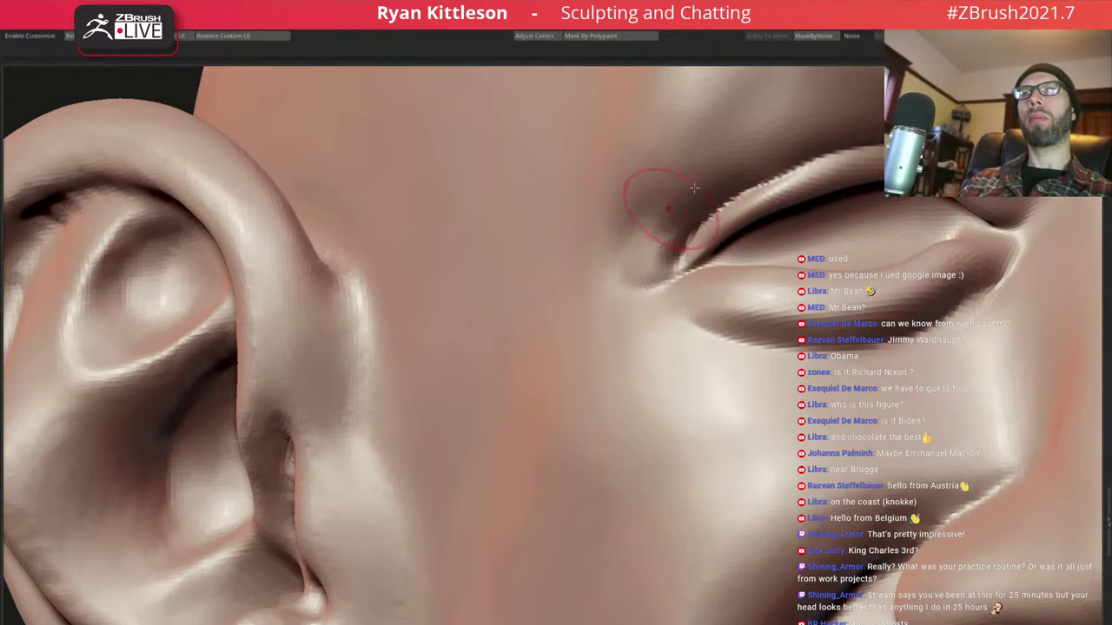
pyautogui.moveTo(650, 186)
pyautogui.mouseDown()
pyautogui.moveTo(640, 224)
pyautogui.moveTo(669, 206)
pyautogui.moveTo(591, 257)
pyautogui.moveTo(655, 250)
pyautogui.mouseUp()
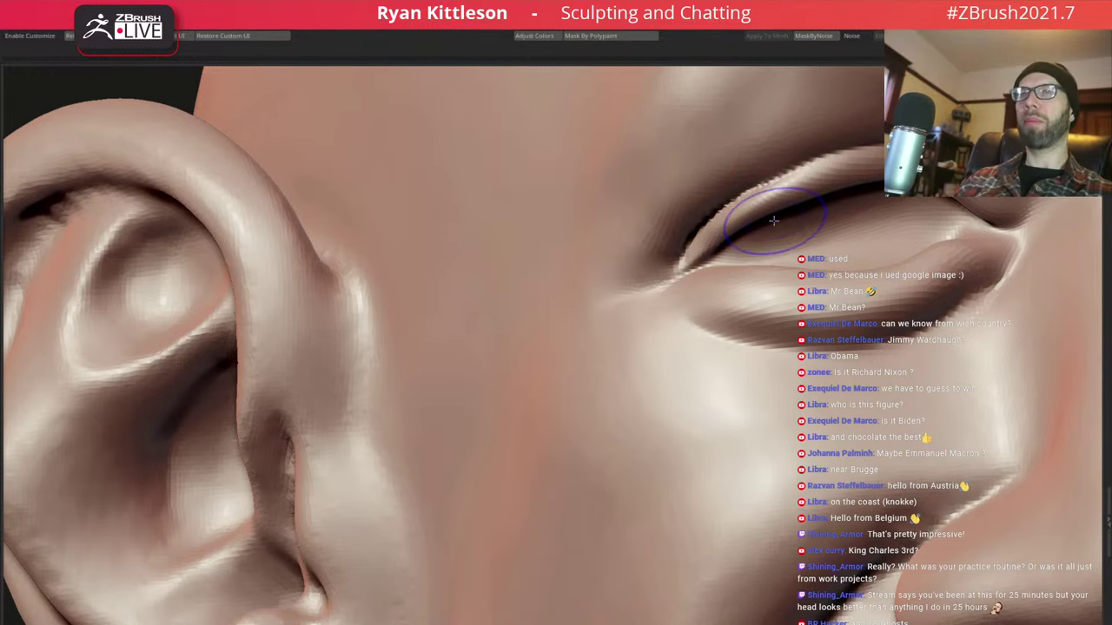
# Carve several Dam Standard wrinkle lines along the lower eyelid crease at the outer corner
pyautogui.press('f')
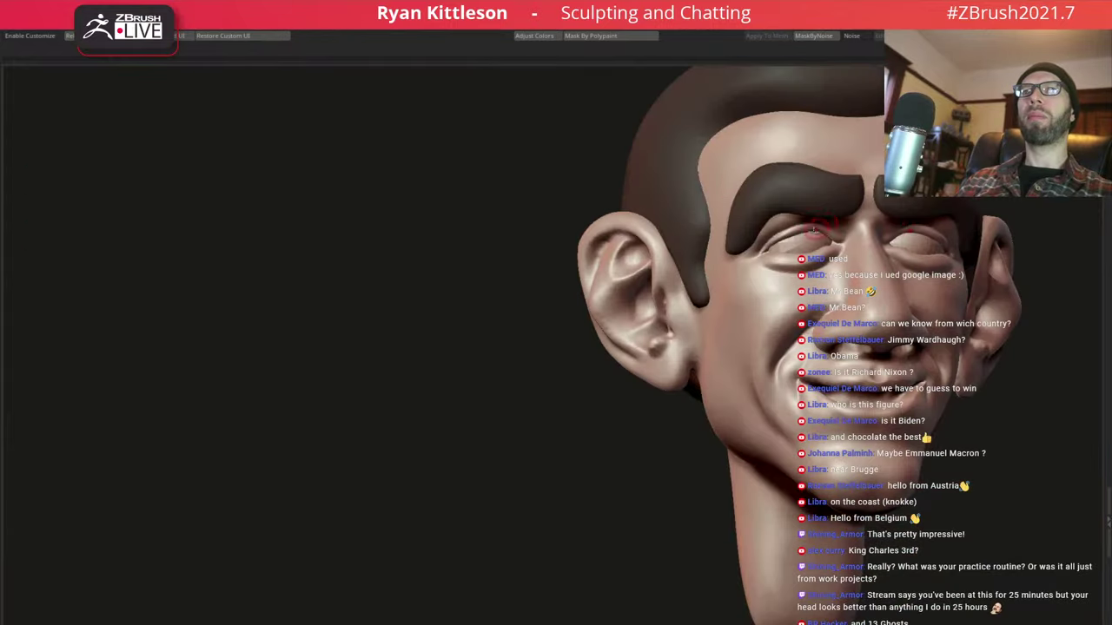
pyautogui.moveTo(783, 231)
pyautogui.mouseDown(button='right')
pyautogui.moveTo(847, 236)
pyautogui.moveTo(721, 251)
pyautogui.moveTo(841, 310)
pyautogui.mouseUp(button='right')
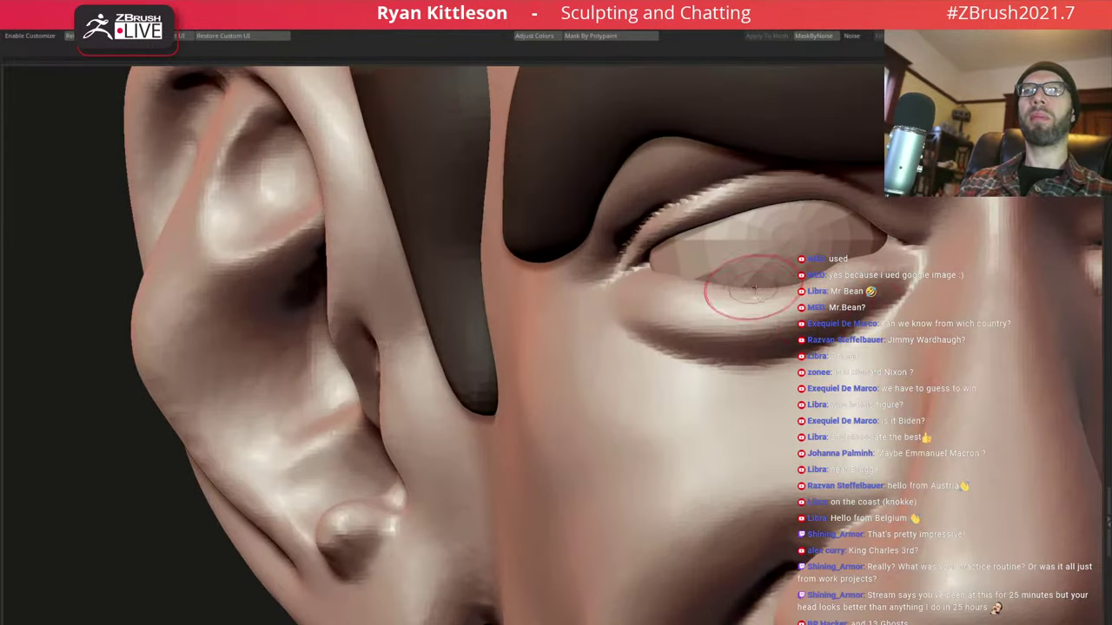
pyautogui.moveTo(754, 291); pyautogui.dragTo(772, 284, button='right')
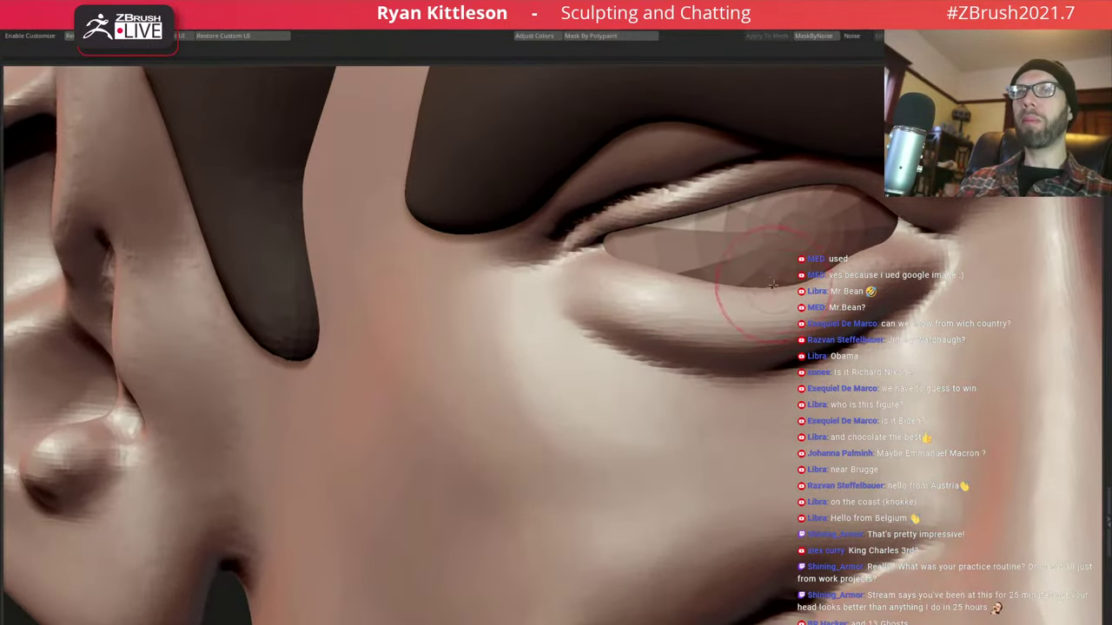
pyautogui.press('space')
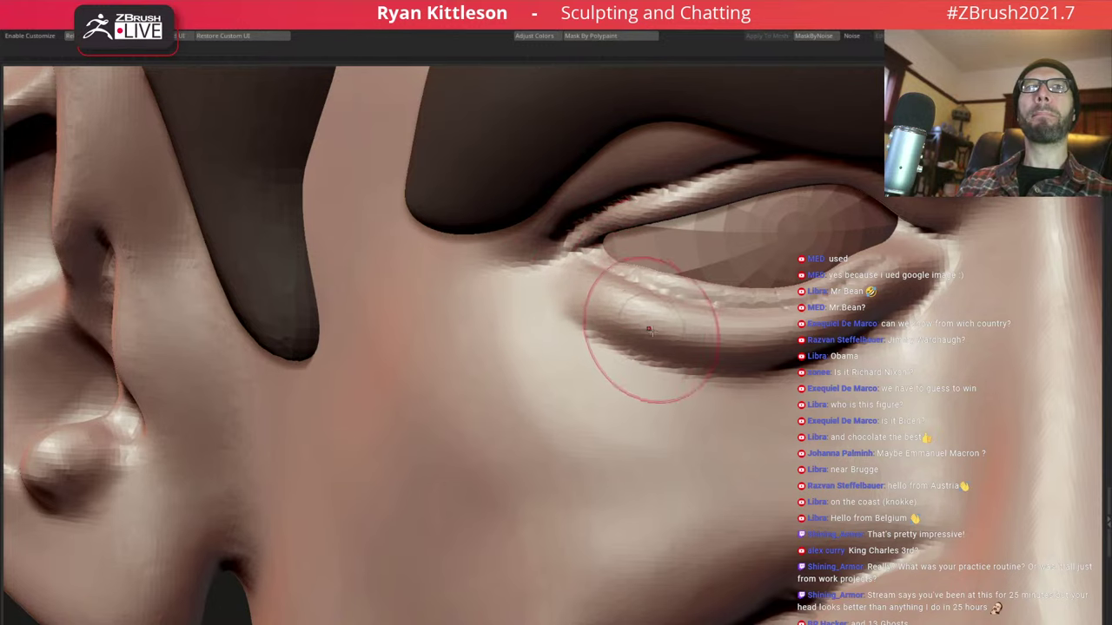
pyautogui.moveTo(651, 322)
pyautogui.mouseDown(button='right')
pyautogui.moveTo(633, 309)
pyautogui.moveTo(640, 318)
pyautogui.mouseUp(button='right')
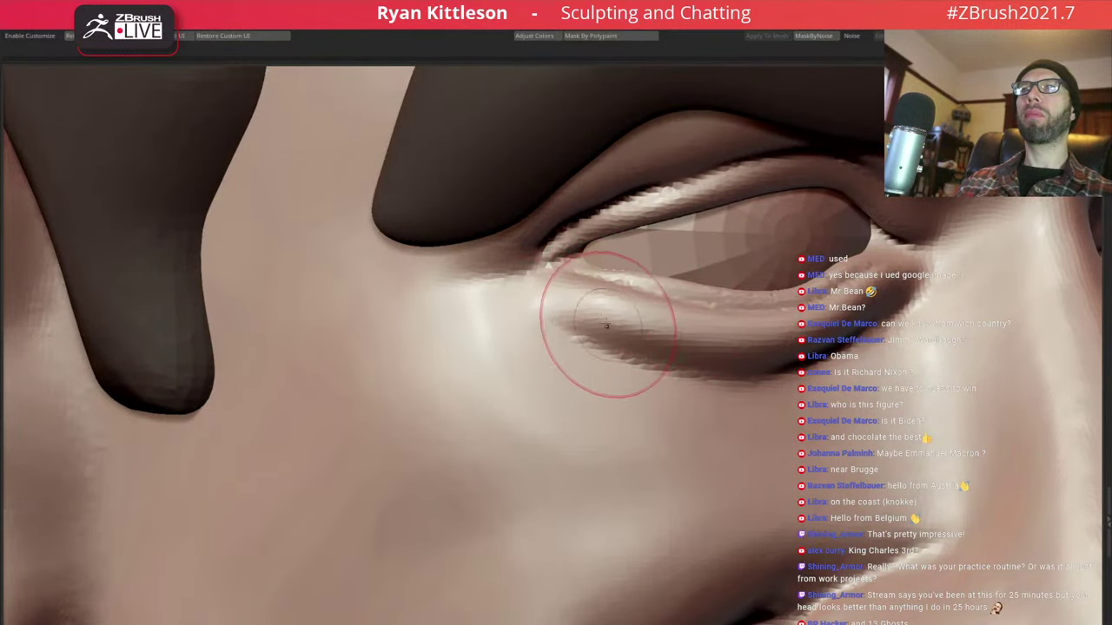
pyautogui.moveTo(608, 342)
pyautogui.mouseDown()
pyautogui.moveTo(551, 324)
pyautogui.moveTo(595, 342)
pyautogui.mouseUp()
pyautogui.moveTo(492, 335); pyautogui.dragTo(570, 298)
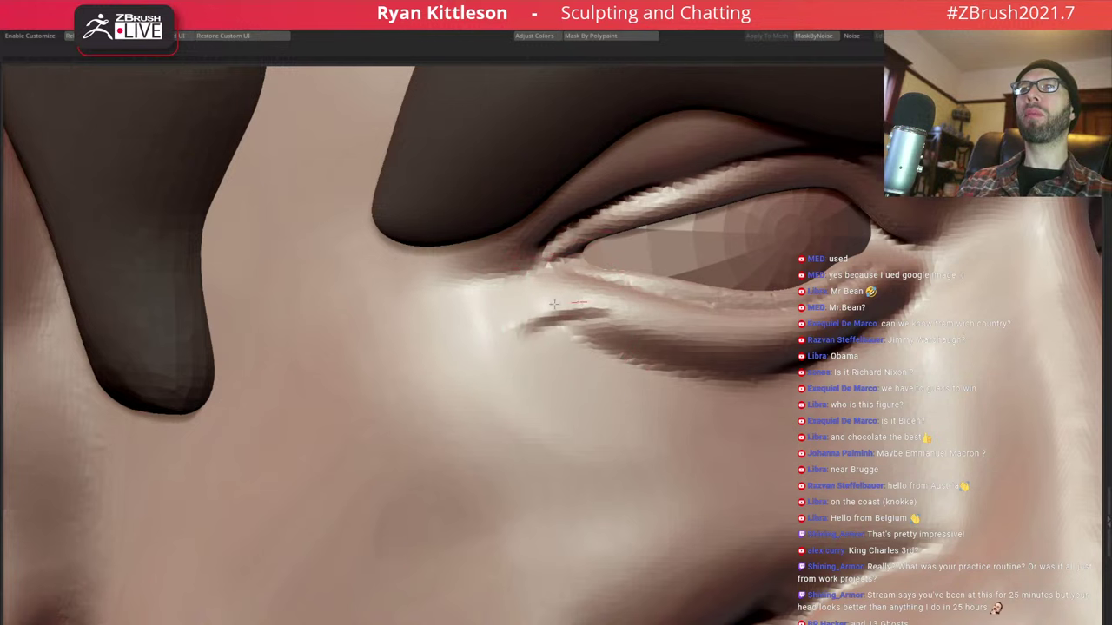
pyautogui.moveTo(459, 318); pyautogui.dragTo(571, 289)
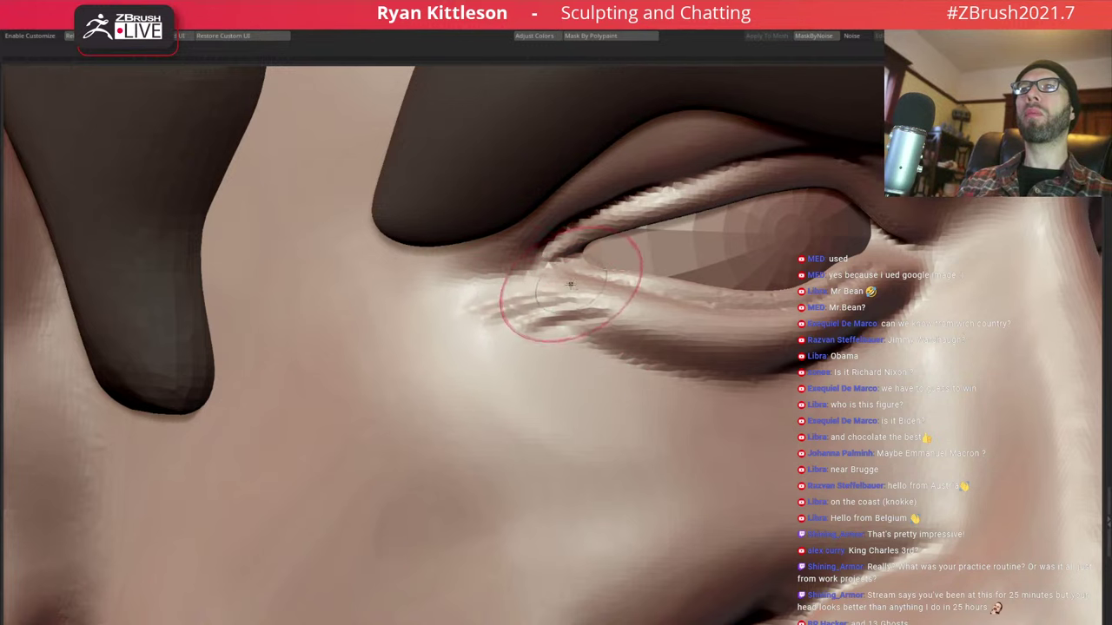
pyautogui.moveTo(395, 347); pyautogui.dragTo(533, 286)
# Frame the head in a three-quarter front view and save the project with Ctrl+S
pyautogui.press('f')
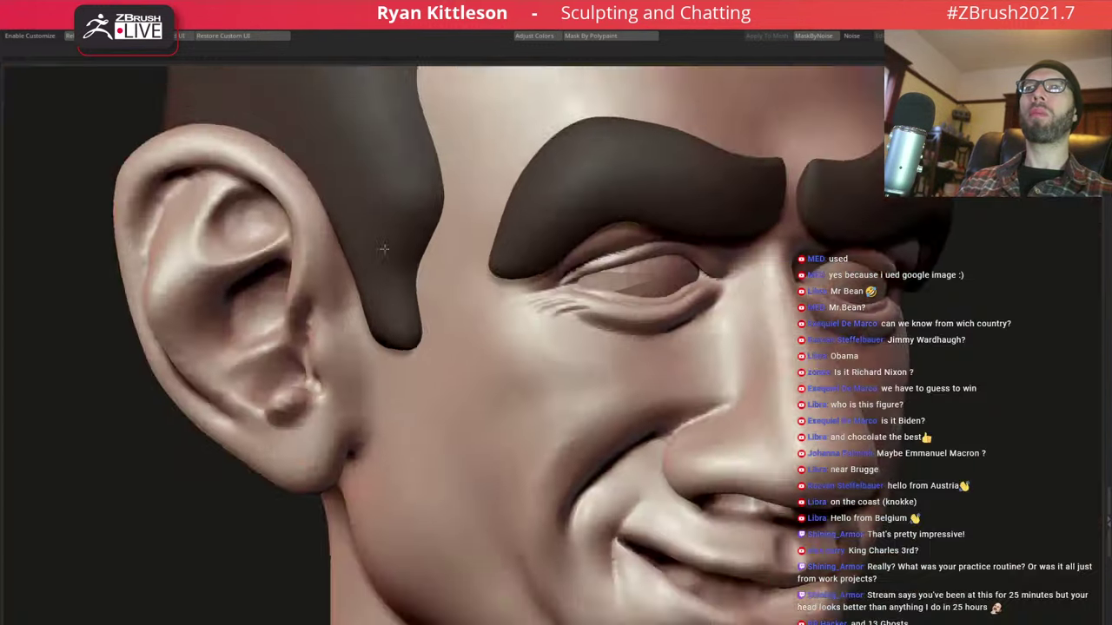
pyautogui.moveTo(522, 260)
pyautogui.mouseDown(button='right')
pyautogui.moveTo(641, 282)
pyautogui.moveTo(608, 257)
pyautogui.moveTo(662, 270)
pyautogui.moveTo(643, 260)
pyautogui.moveTo(676, 282)
pyautogui.moveTo(691, 317)
pyautogui.mouseUp(button='right')
pyautogui.hotkey('ctrl', 's')
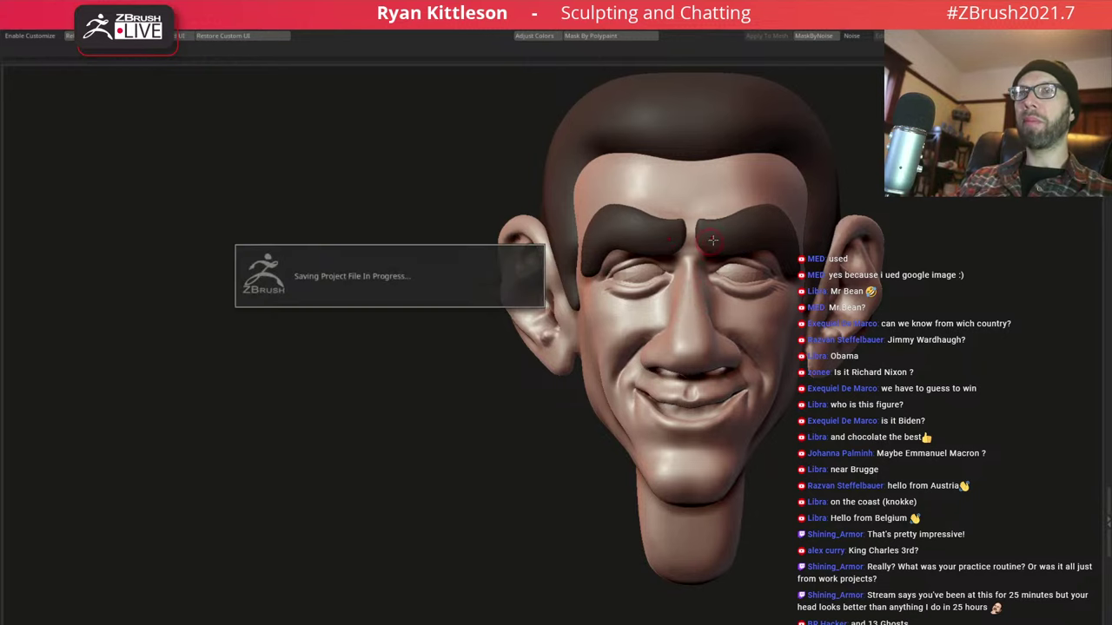
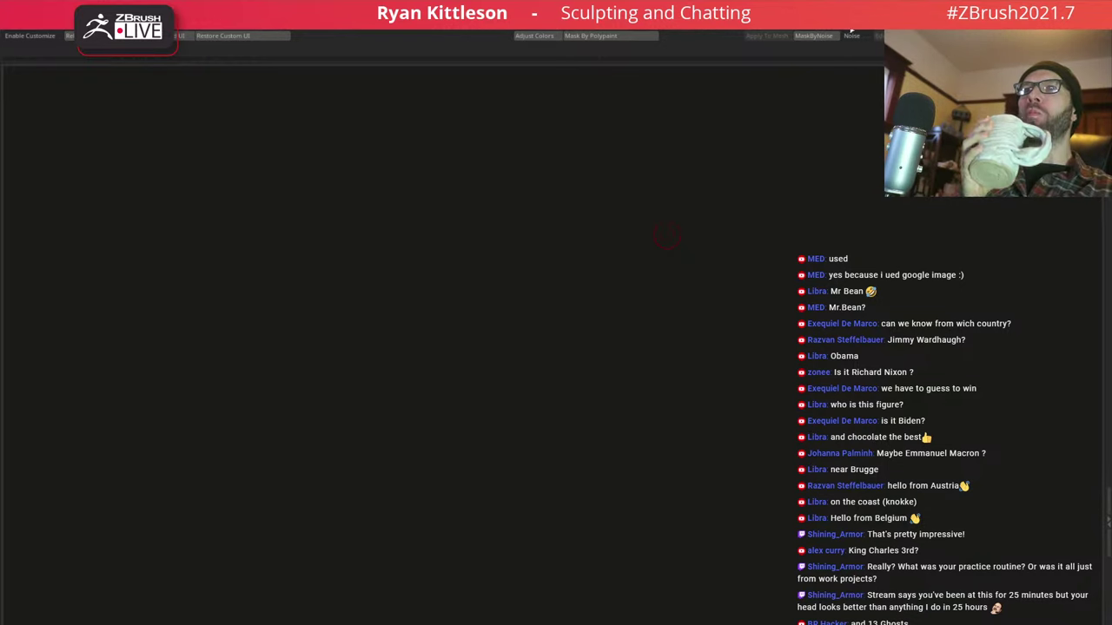
# From a front view of the mouth, lasso-mask the face around the lower lip
pyautogui.moveTo(834, 169); pyautogui.dragTo(882, 165)
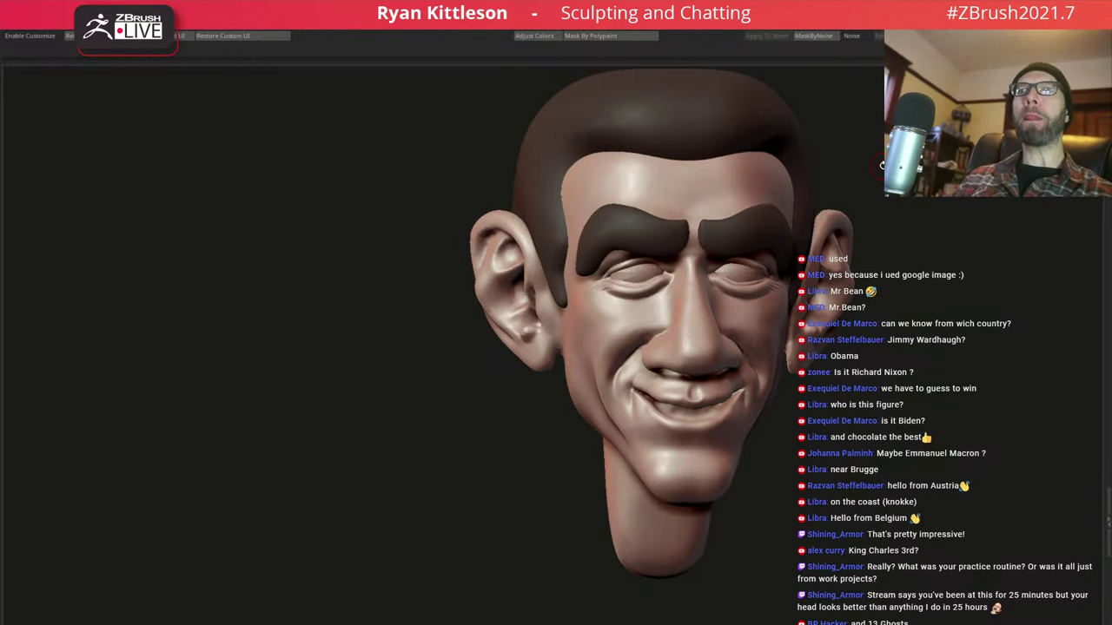
pyautogui.moveTo(737, 411)
pyautogui.mouseDown()
pyautogui.moveTo(660, 317)
pyautogui.moveTo(654, 351)
pyautogui.moveTo(628, 316)
pyautogui.moveTo(647, 246)
pyautogui.moveTo(612, 247)
pyautogui.moveTo(700, 258)
pyautogui.mouseUp()
pyautogui.press('f')
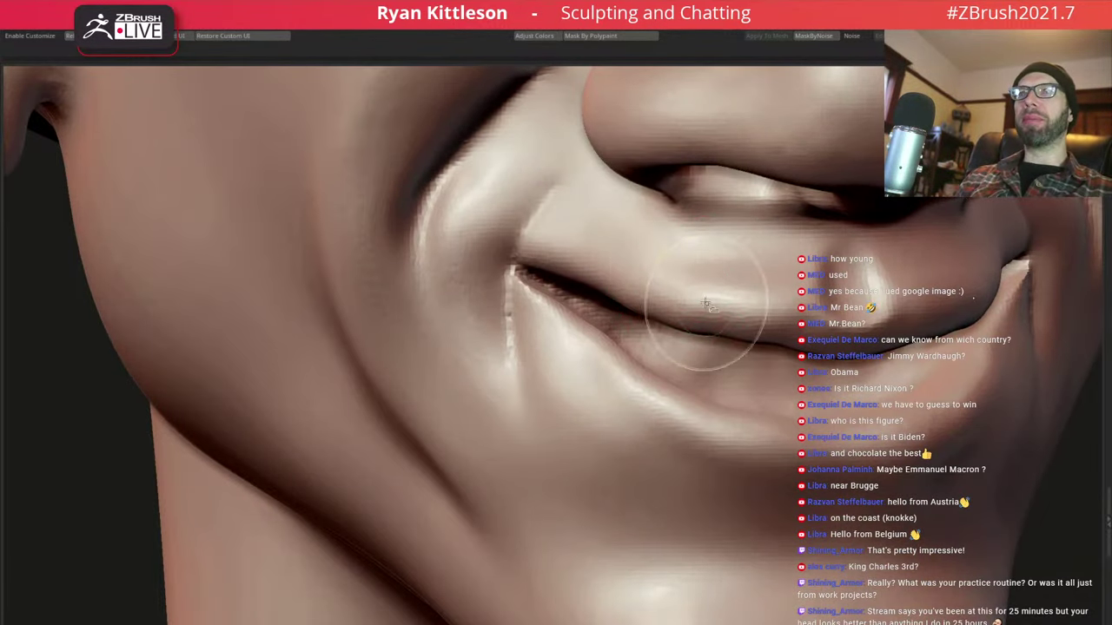
pyautogui.moveTo(707, 318); pyautogui.dragTo(722, 302)
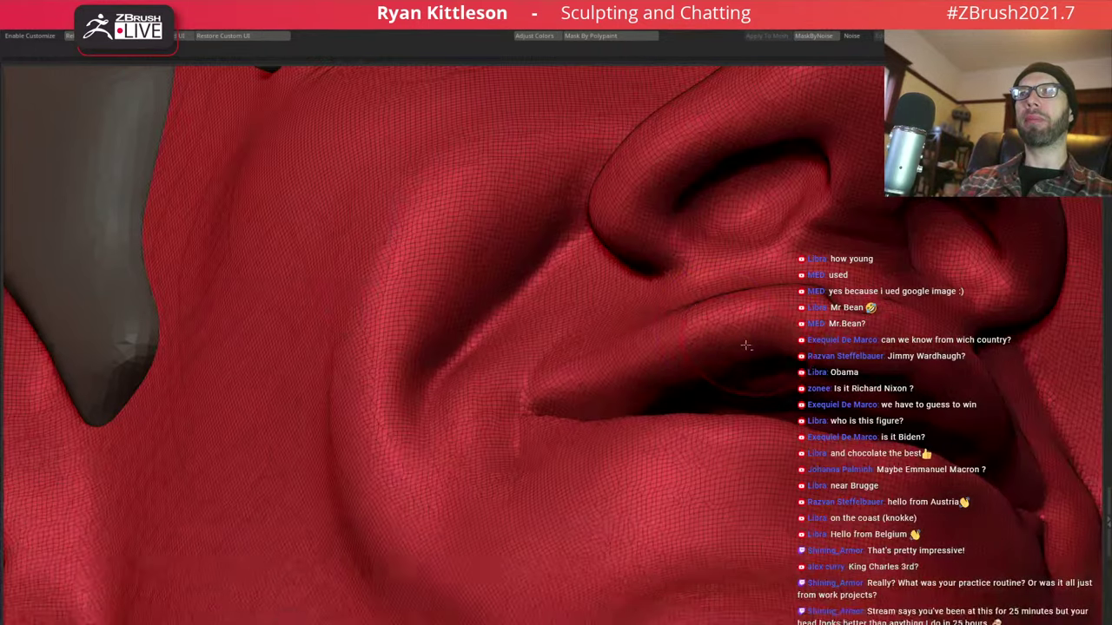
pyautogui.moveTo(716, 332)
pyautogui.mouseDown()
pyautogui.moveTo(744, 378)
pyautogui.moveTo(763, 373)
pyautogui.mouseUp()
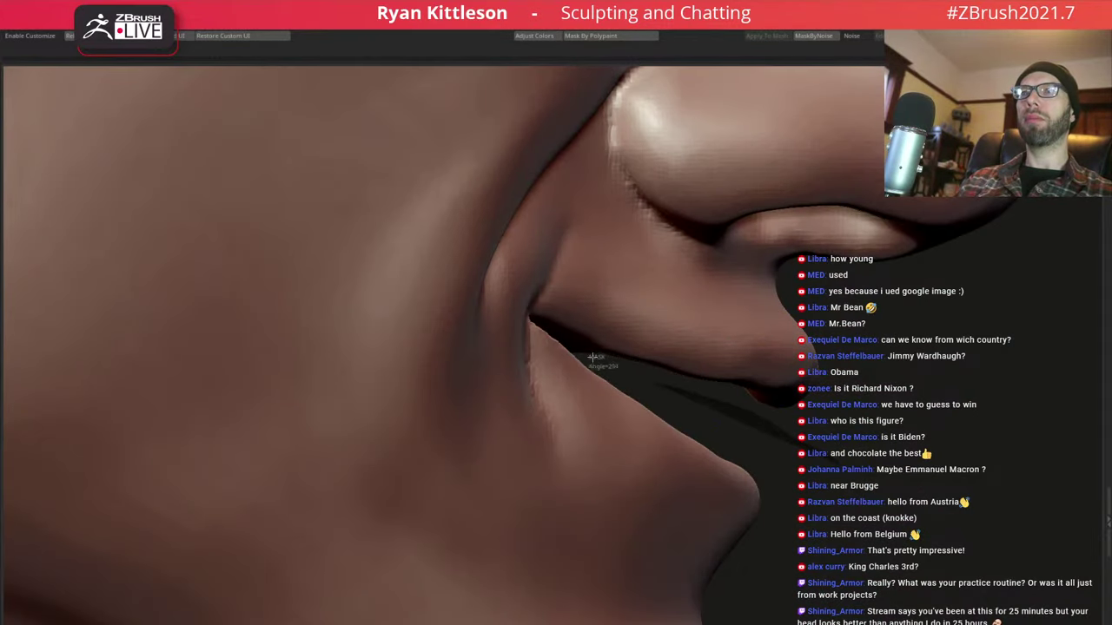
pyautogui.moveTo(556, 333)
pyautogui.keyDown('ctrl'); pyautogui.mouseDown()
pyautogui.moveTo(335, 303)
pyautogui.moveTo(186, 303)
pyautogui.moveTo(835, 330)
pyautogui.mouseUp(); pyautogui.keyUp('ctrl')
# Toggle the polygroup display to check the lip groups, then hide it again
pyautogui.hotkey('ctrl', 'w')
pyautogui.hotkey('shift', 'f')
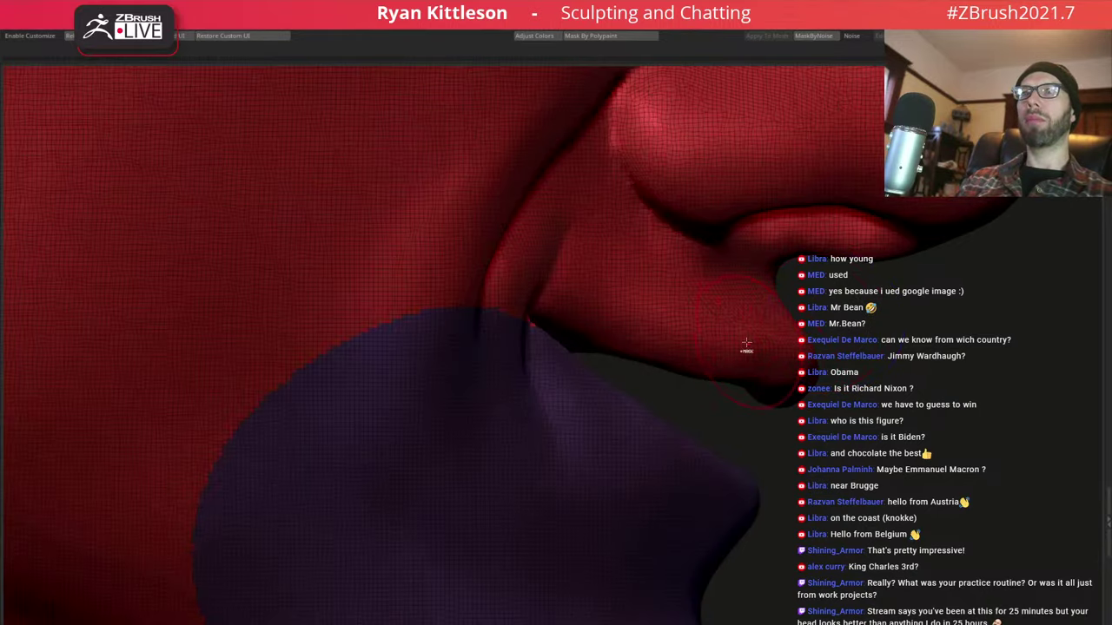
pyautogui.hotkey('shift', 'f')
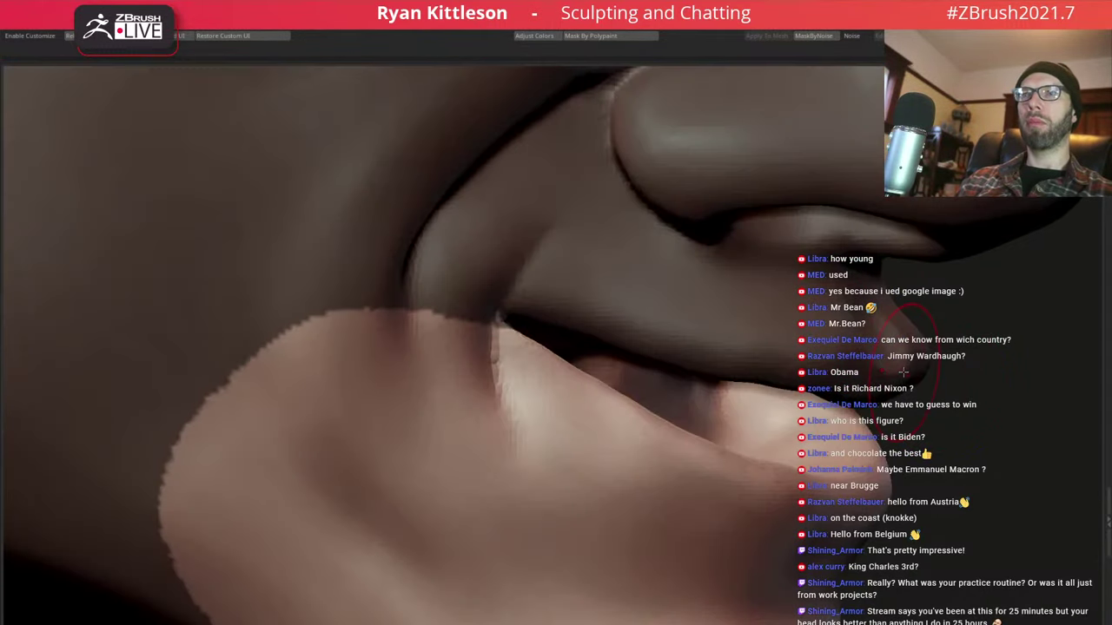
pyautogui.moveTo(942, 383); pyautogui.dragTo(903, 372)
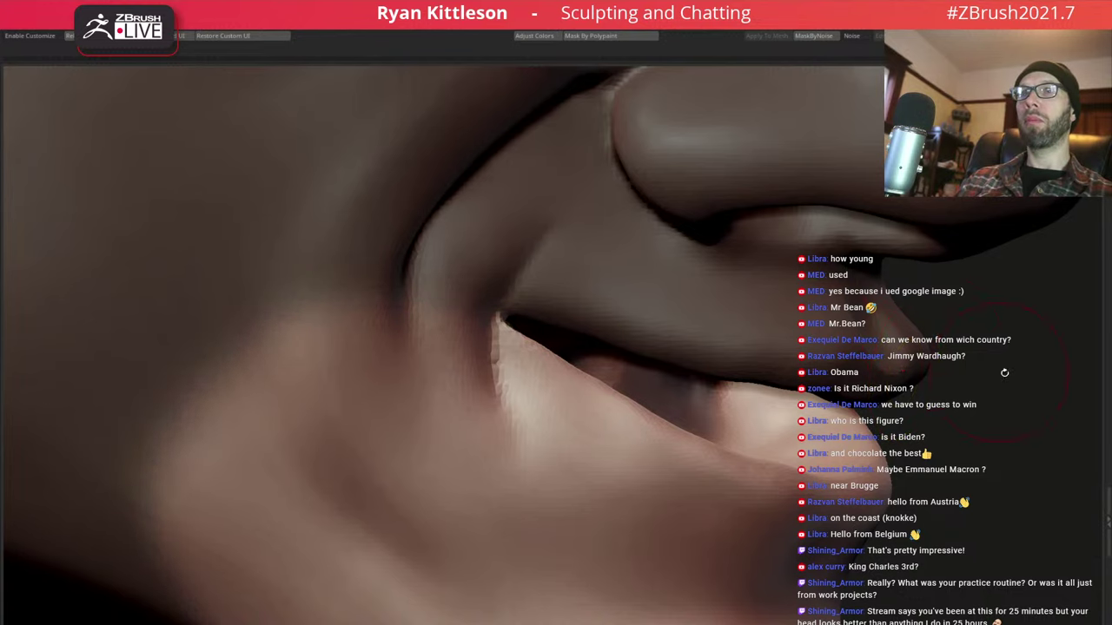
pyautogui.moveTo(1033, 383); pyautogui.dragTo(932, 357)
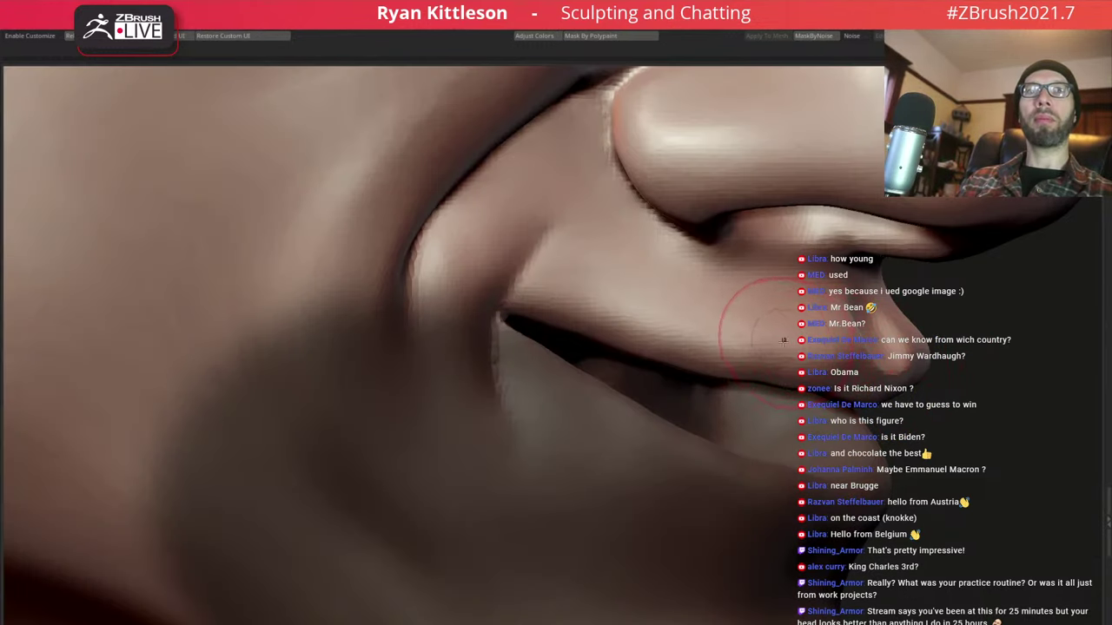
# With a larger brush, reshape and smooth the lip crease and pull the upper-lip edge down
pyautogui.press('space')
pyautogui.moveTo(720, 330); pyautogui.dragTo(712, 381)
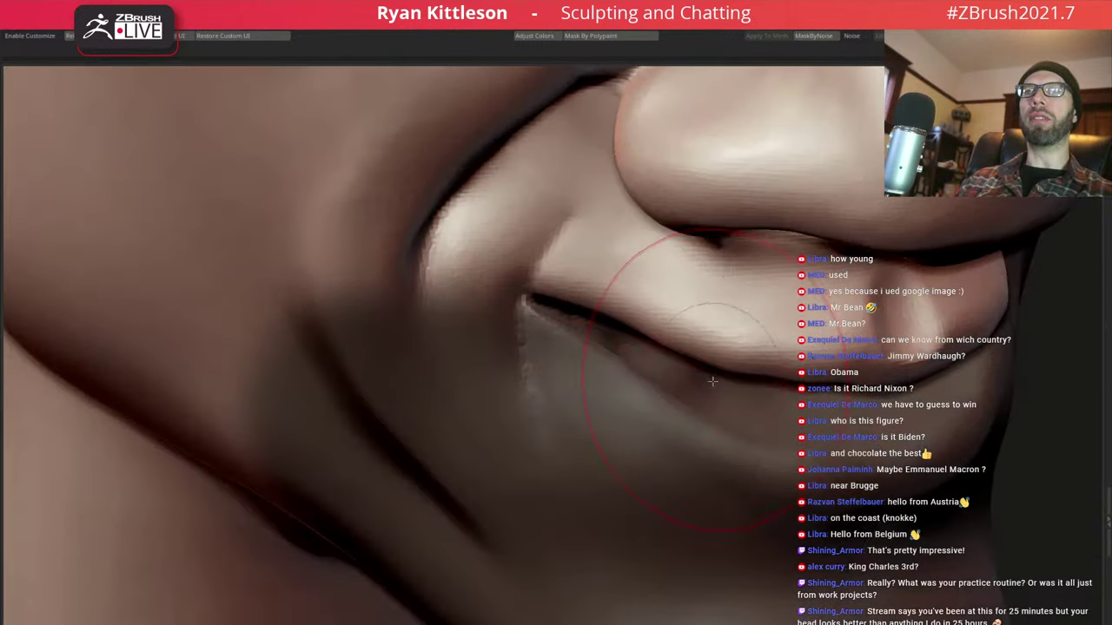
pyautogui.press('space')
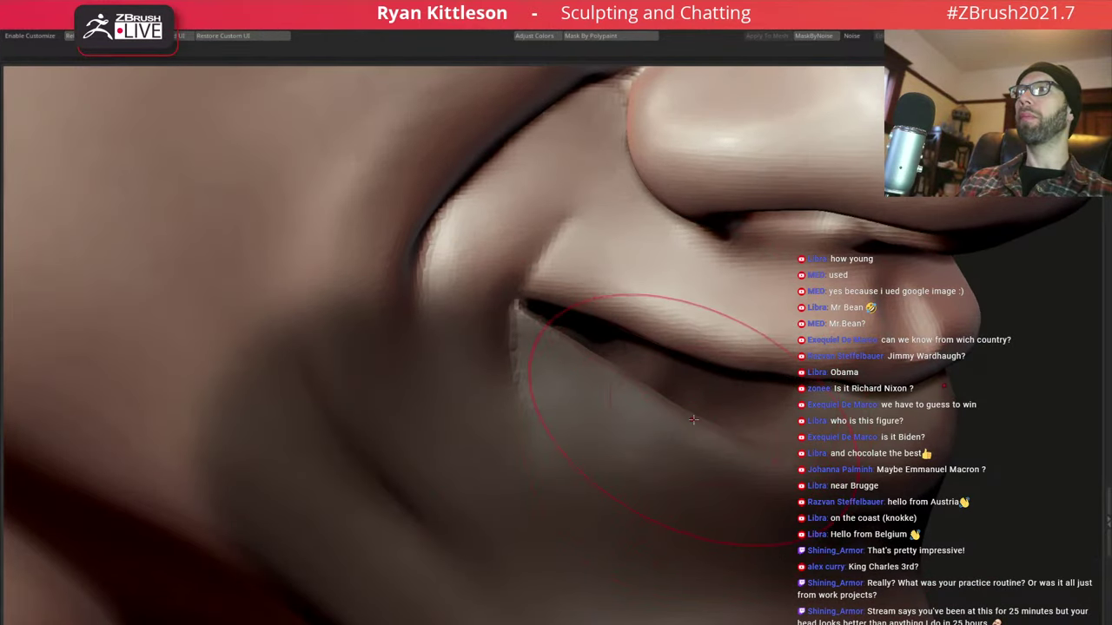
pyautogui.moveTo(699, 405); pyautogui.dragTo(712, 373)
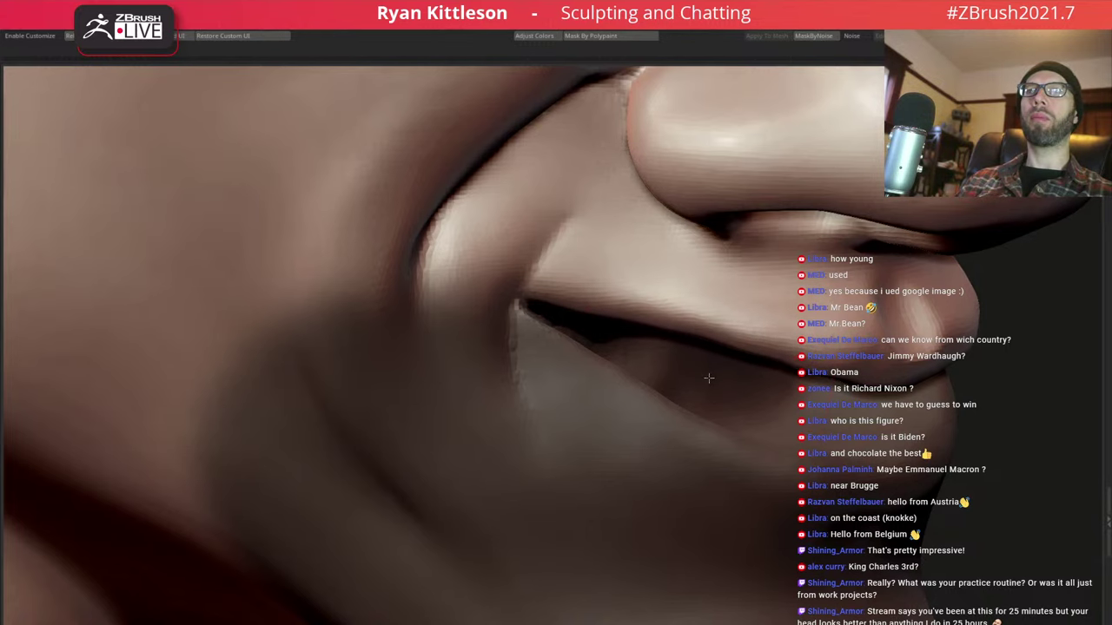
pyautogui.moveTo(600, 393); pyautogui.dragTo(606, 392)
pyautogui.moveTo(602, 390); pyautogui.dragTo(635, 320, button='right')
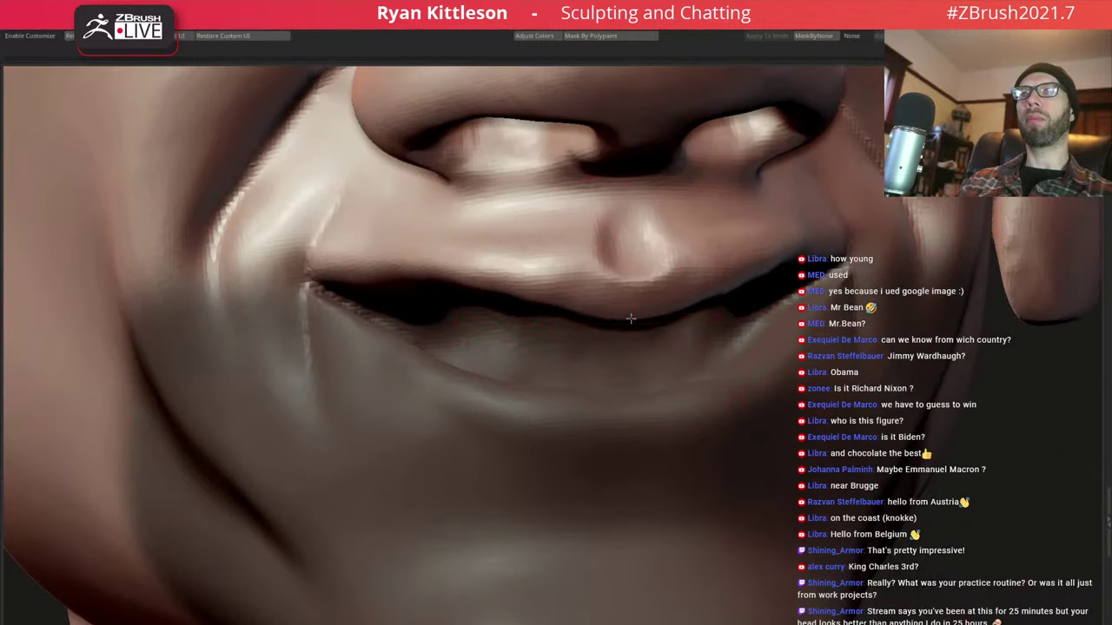
pyautogui.moveTo(631, 319); pyautogui.dragTo(635, 331)
# Deepen the upper-lip crease across the mouth with a smaller brush
pyautogui.press('space')
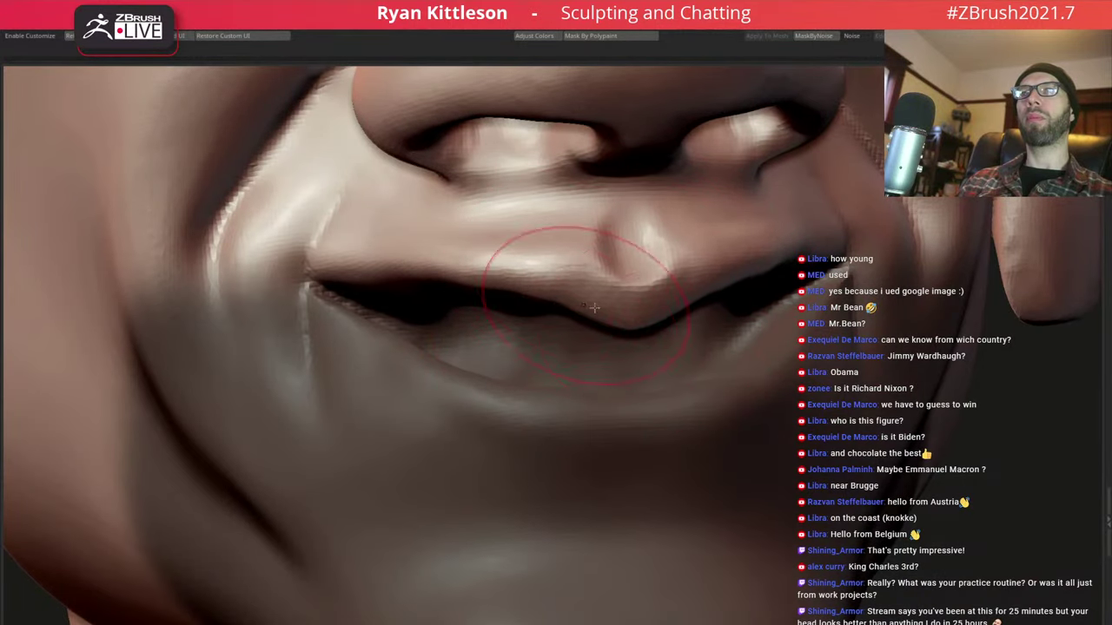
pyautogui.moveTo(648, 296); pyautogui.dragTo(994, 357)
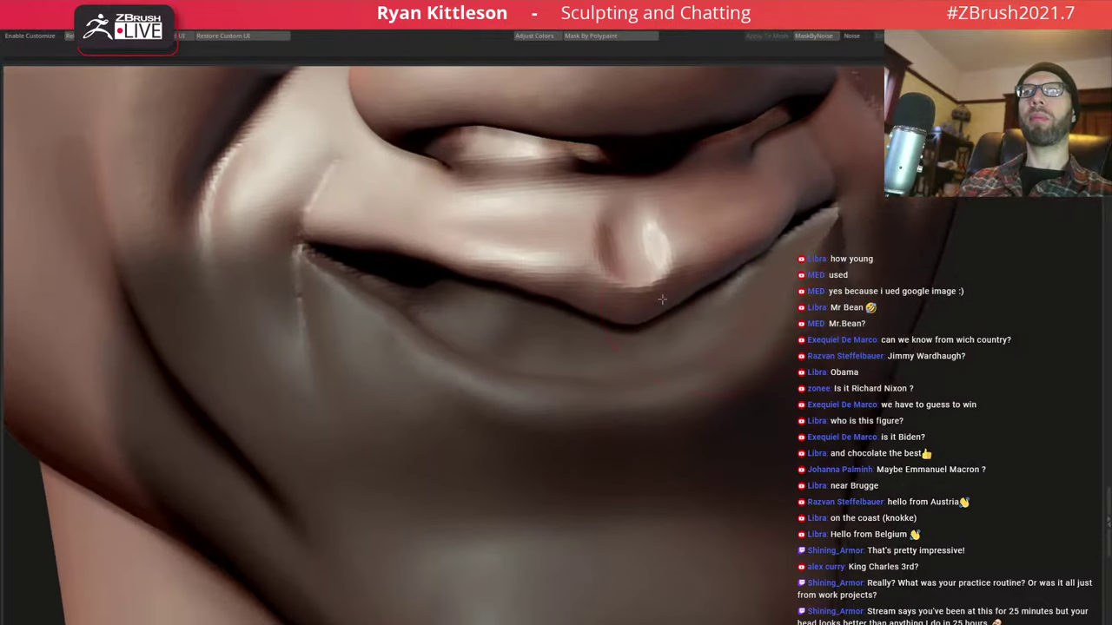
pyautogui.moveTo(459, 211); pyautogui.dragTo(487, 255)
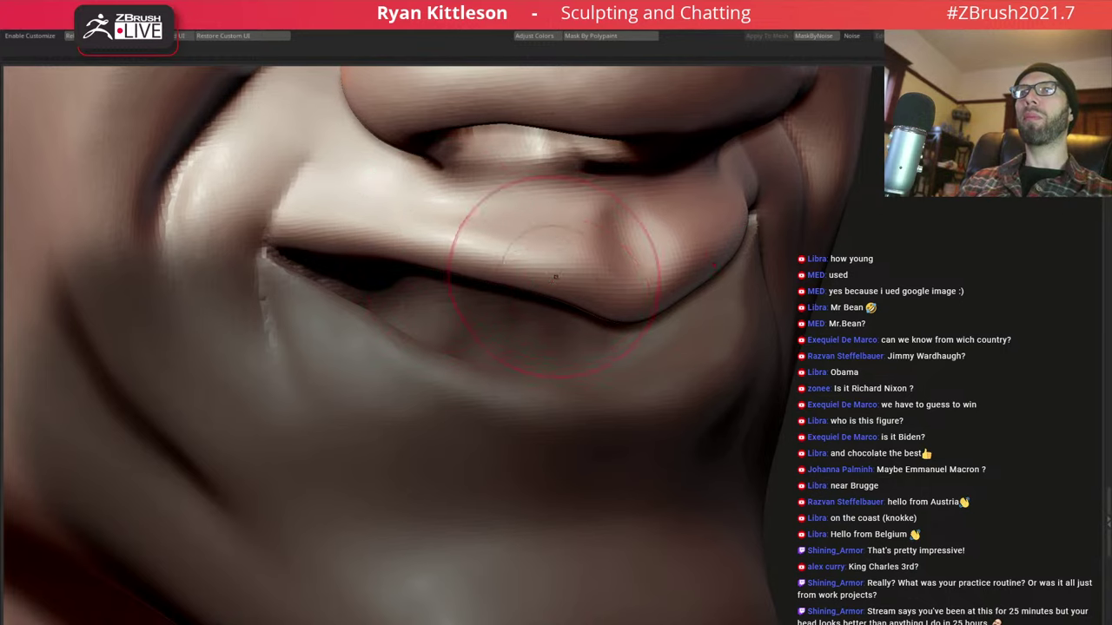
pyautogui.moveTo(556, 277); pyautogui.dragTo(662, 257)
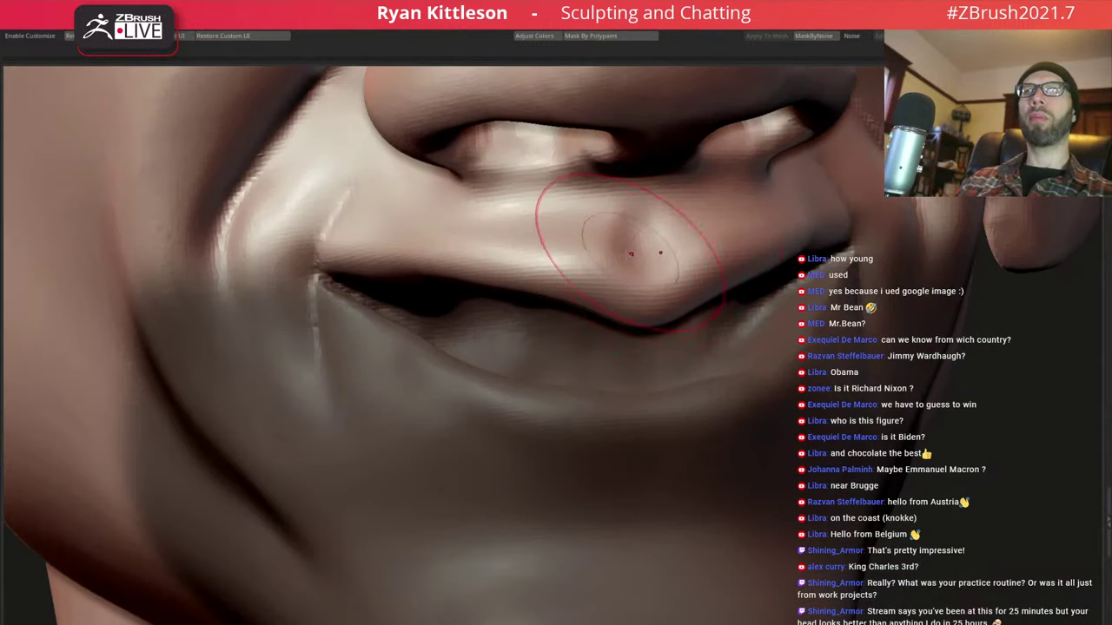
pyautogui.press('space')
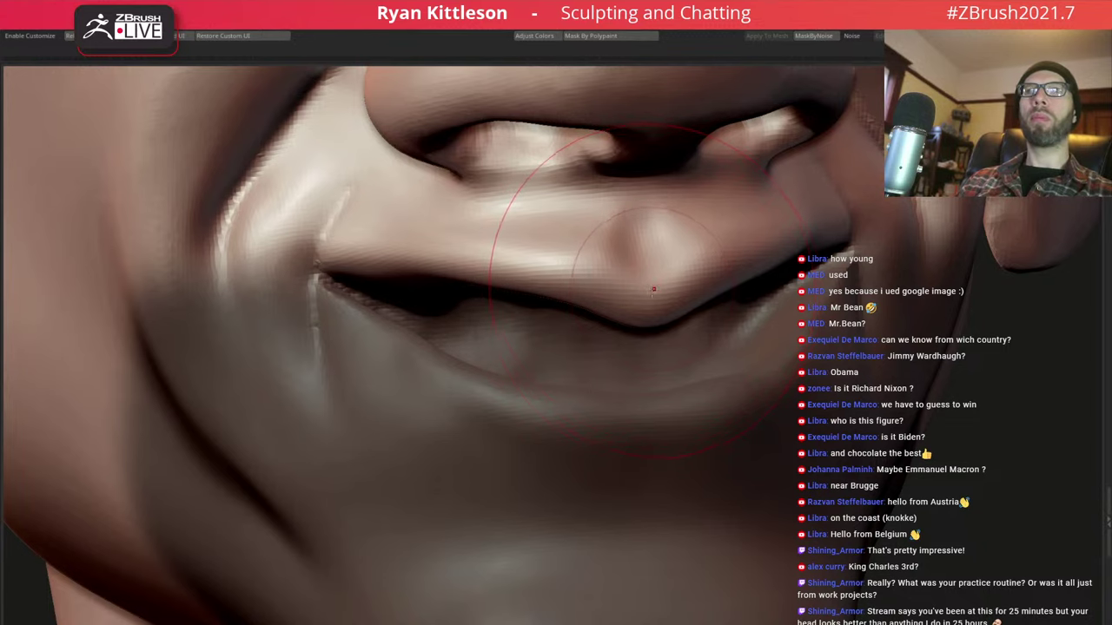
pyautogui.moveTo(639, 275)
pyautogui.mouseDown()
pyautogui.moveTo(522, 257)
pyautogui.moveTo(309, 252)
pyautogui.mouseUp()
# Tune the Draw Size, then carve a Dam Standard stroke along the fold beneath the lower lip
pyautogui.press('f')
pyautogui.keyDown('ctrl'); pyautogui.moveTo(533, 261); pyautogui.dragTo(534, 212, button='right'); pyautogui.keyUp('ctrl')
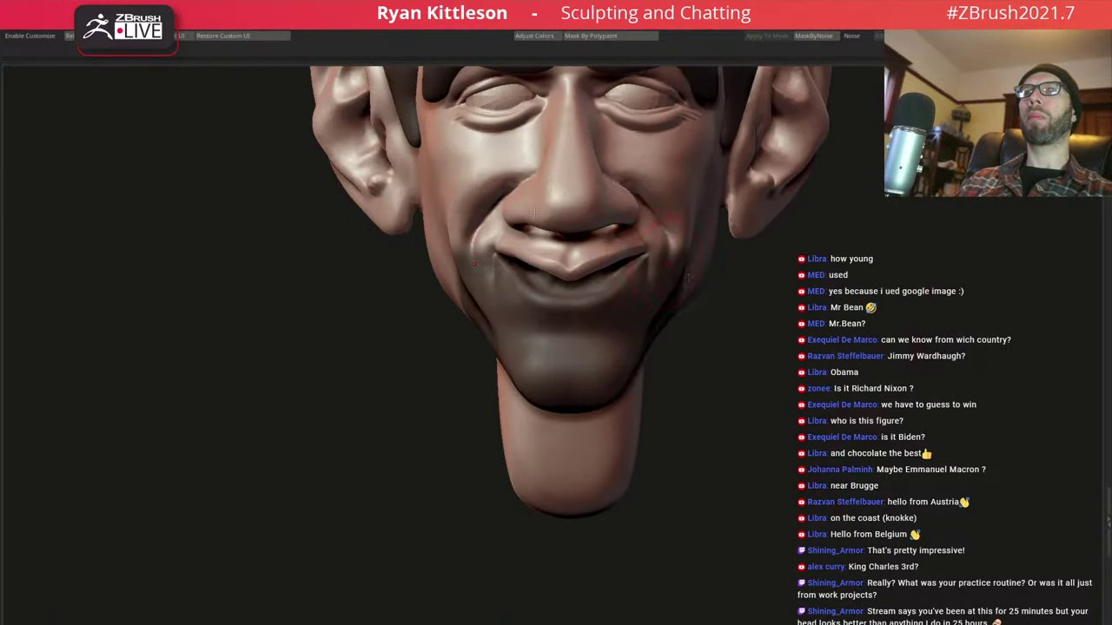
pyautogui.moveTo(786, 324)
pyautogui.mouseDown(button='right')
pyautogui.moveTo(738, 304)
pyautogui.moveTo(582, 310)
pyautogui.moveTo(611, 323)
pyautogui.moveTo(686, 286)
pyautogui.moveTo(791, 265)
pyautogui.mouseUp(button='right')
pyautogui.press('space')
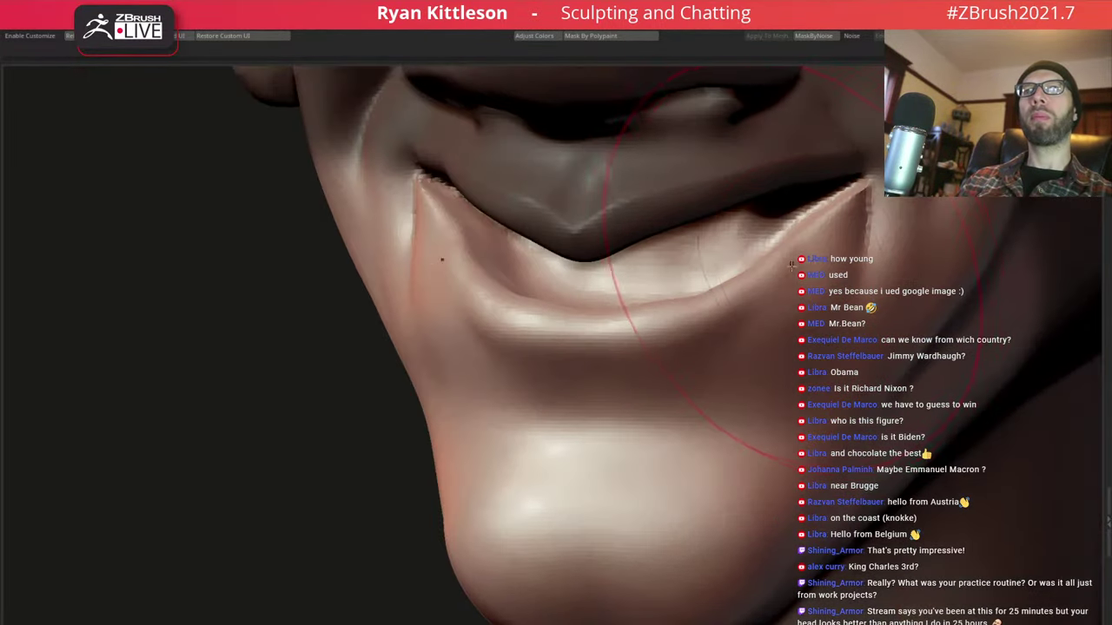
pyautogui.press('space')
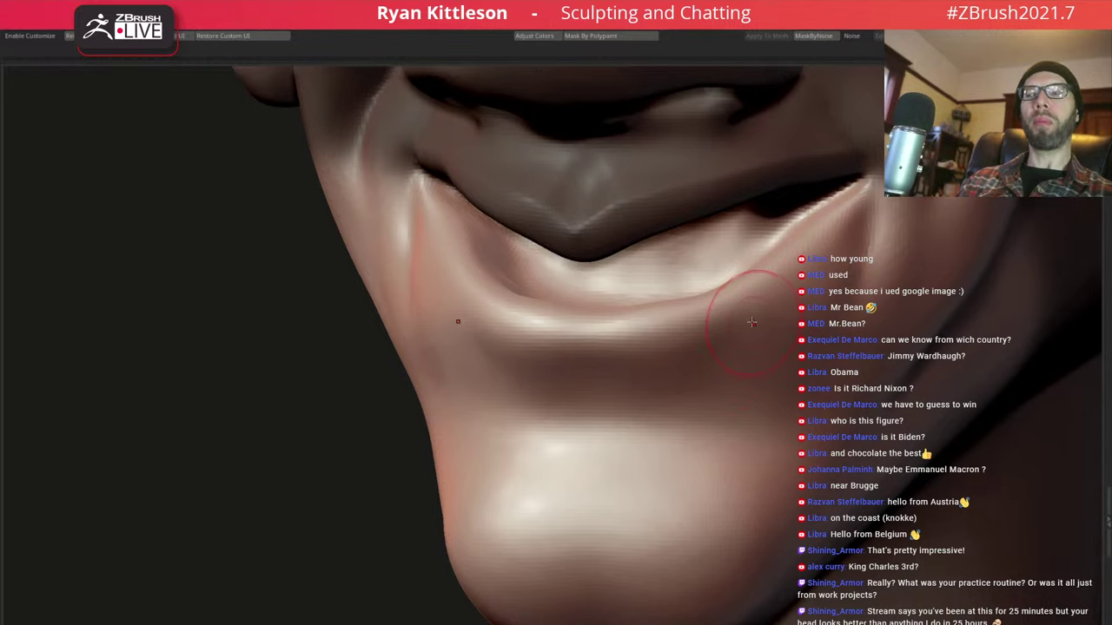
pyautogui.press('space')
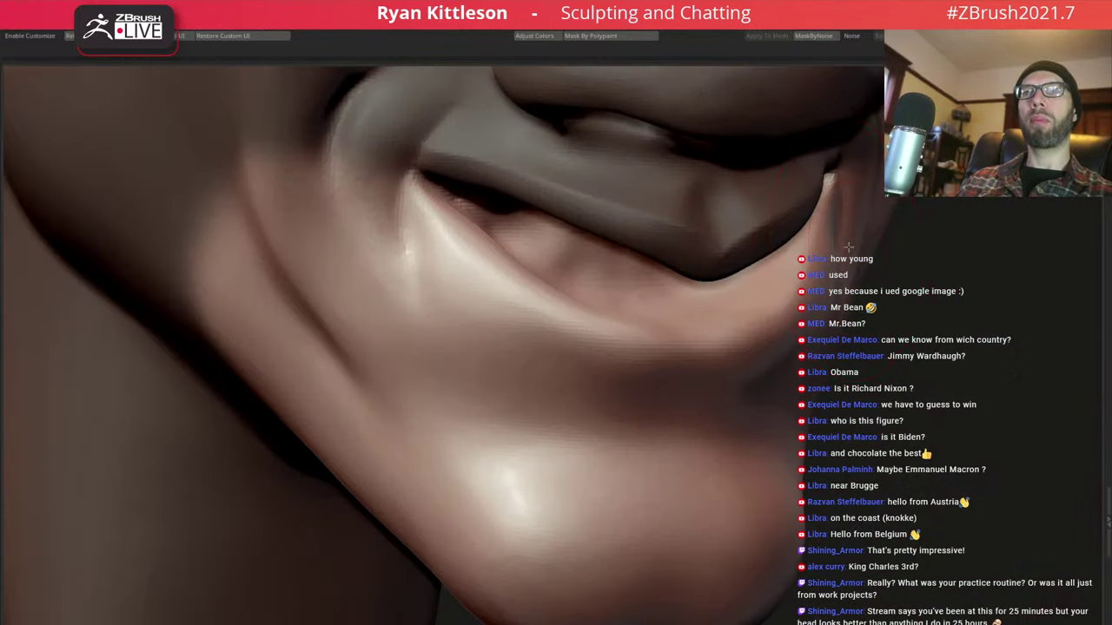
pyautogui.moveTo(825, 235); pyautogui.dragTo(821, 255, button='right')
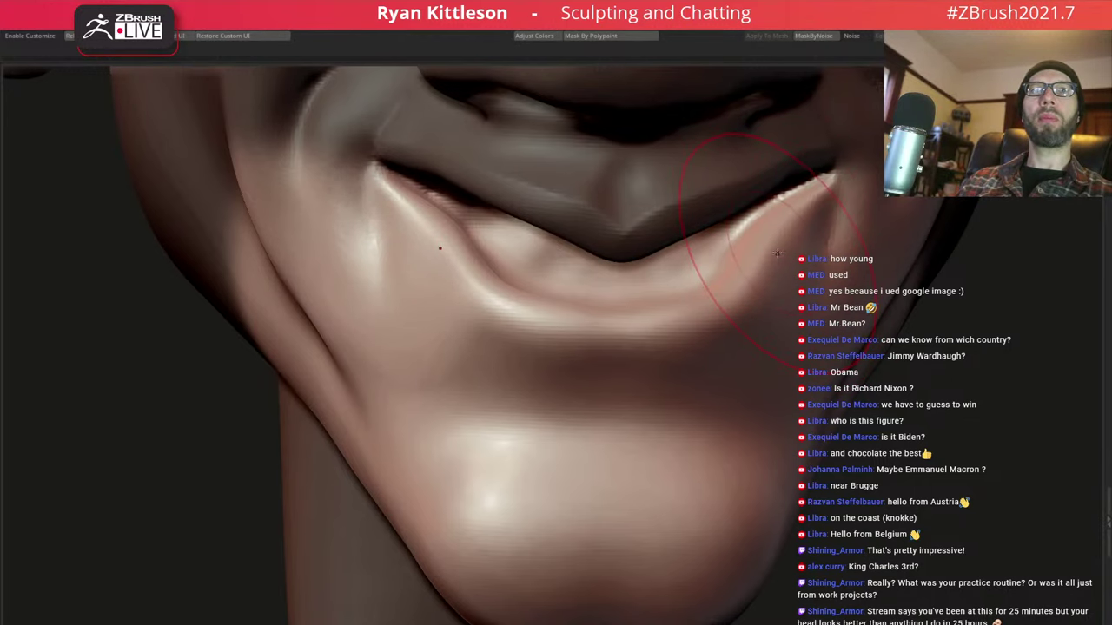
pyautogui.press('space')
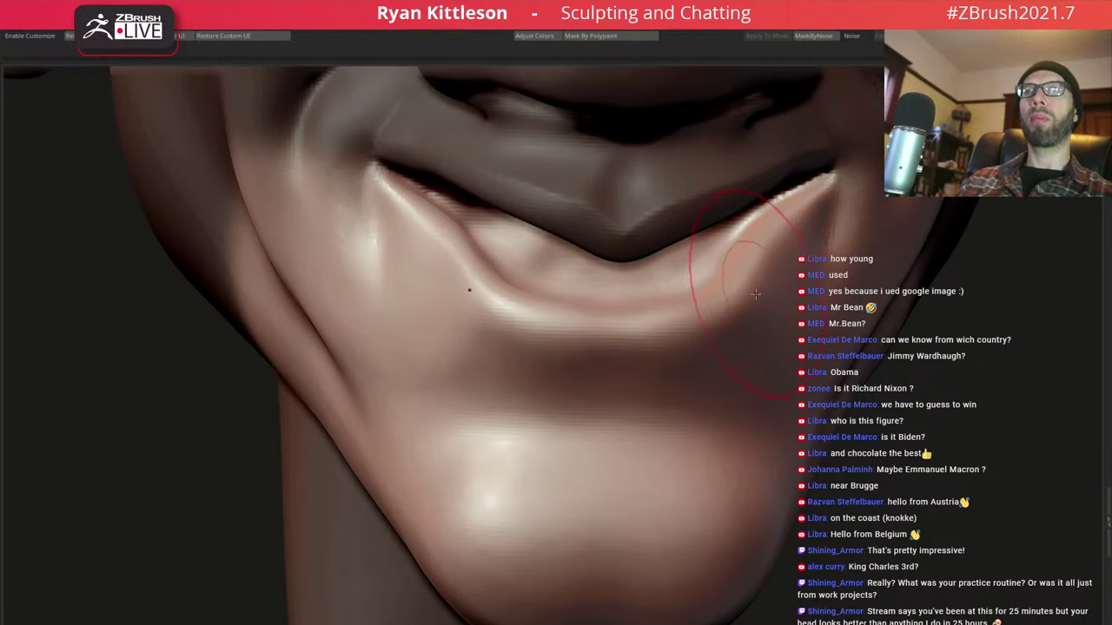
pyautogui.moveTo(741, 330)
pyautogui.mouseDown(button='right')
pyautogui.moveTo(669, 365)
pyautogui.moveTo(776, 288)
pyautogui.moveTo(721, 224)
pyautogui.mouseUp(button='right')
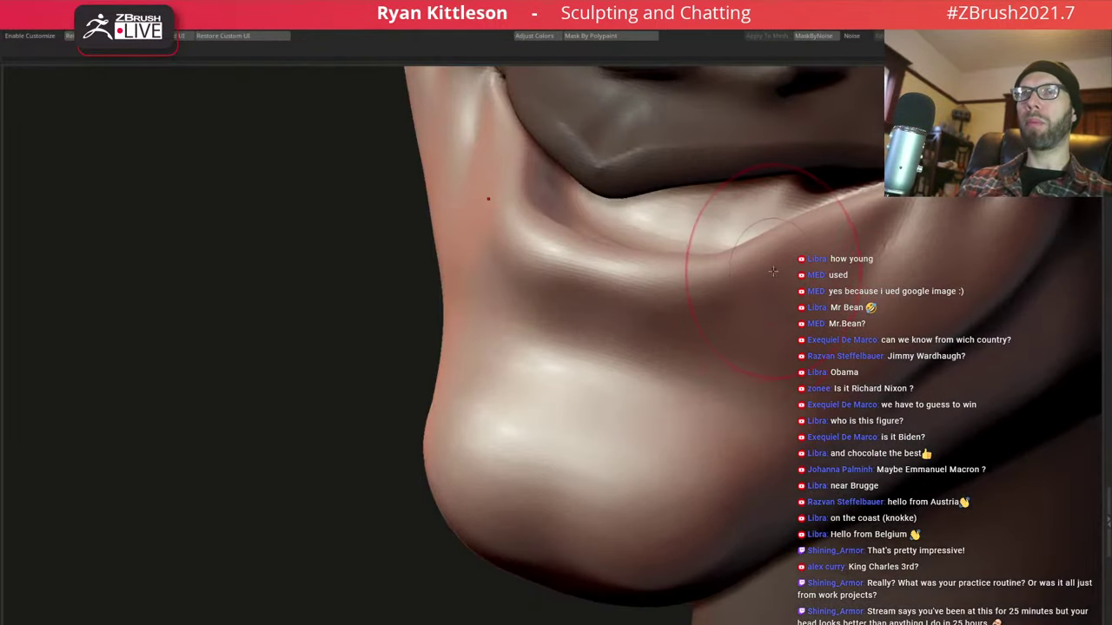
pyautogui.press('space')
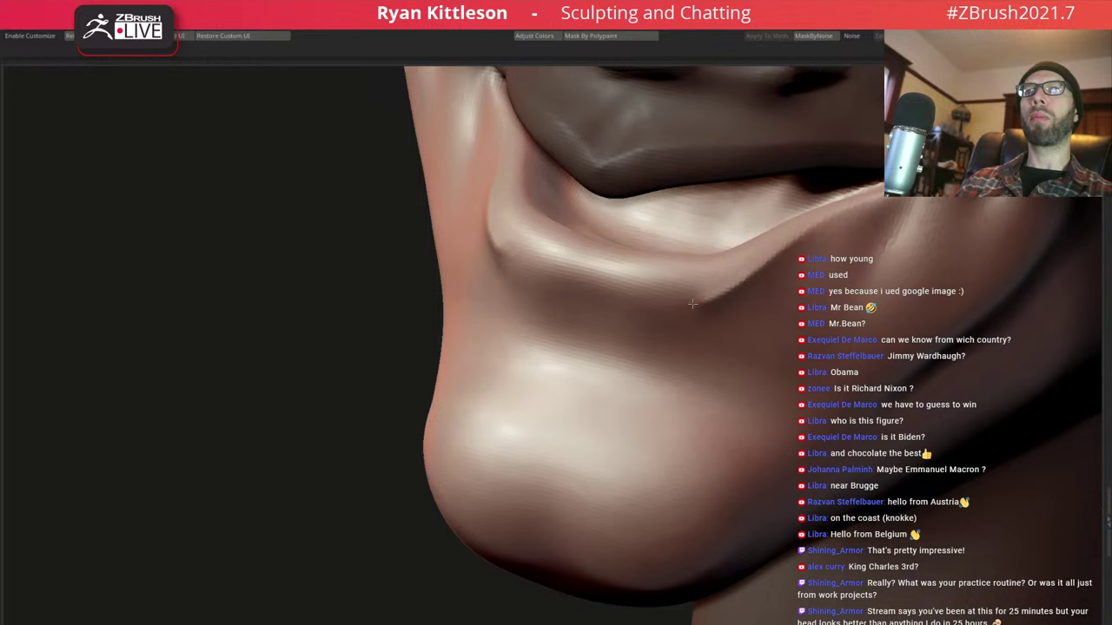
pyautogui.moveTo(692, 303)
pyautogui.mouseDown()
pyautogui.moveTo(521, 276)
pyautogui.moveTo(643, 305)
pyautogui.moveTo(596, 322)
pyautogui.mouseUp()
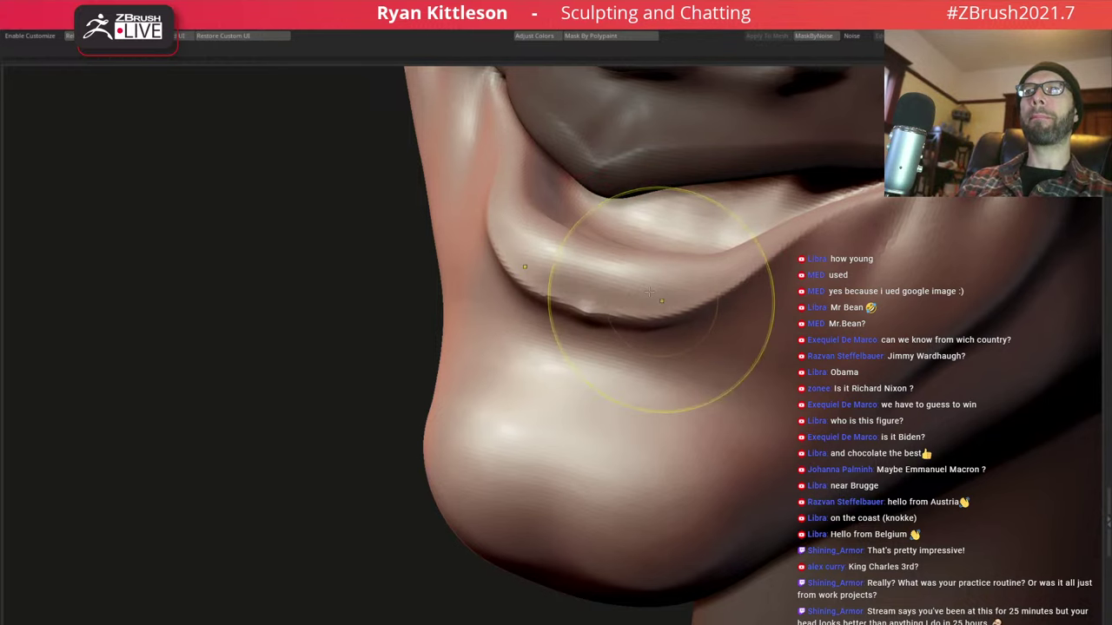
pyautogui.moveTo(650, 292)
pyautogui.keyDown('alt'); pyautogui.mouseDown(button='right')
pyautogui.moveTo(764, 286)
pyautogui.moveTo(645, 180)
pyautogui.moveTo(728, 313)
pyautogui.moveTo(732, 277)
pyautogui.moveTo(671, 311)
pyautogui.mouseUp(button='right'); pyautogui.keyUp('alt')
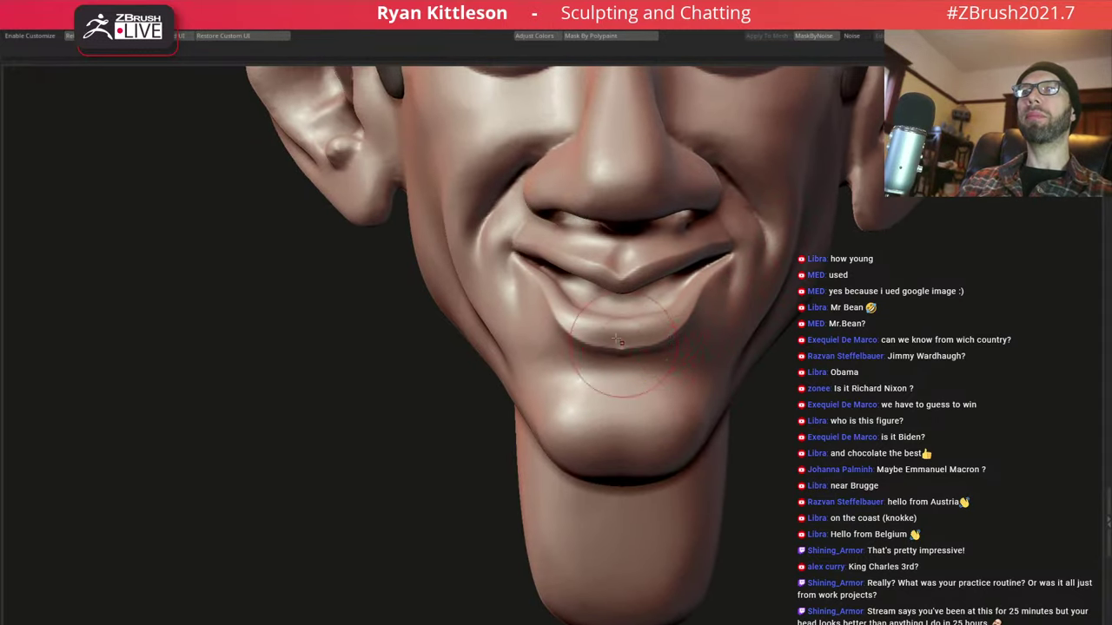
# Orbit around the mouth, chin and cheek to study the smile area
pyautogui.moveTo(617, 340)
pyautogui.keyDown('ctrl'); pyautogui.mouseDown(button='right')
pyautogui.moveTo(703, 352)
pyautogui.moveTo(678, 260)
pyautogui.moveTo(625, 243)
pyautogui.moveTo(660, 227)
pyautogui.moveTo(608, 278)
pyautogui.moveTo(661, 261)
pyautogui.moveTo(608, 270)
pyautogui.moveTo(741, 375)
pyautogui.moveTo(683, 345)
pyautogui.mouseUp(button='right'); pyautogui.keyUp('ctrl')
pyautogui.press('space')
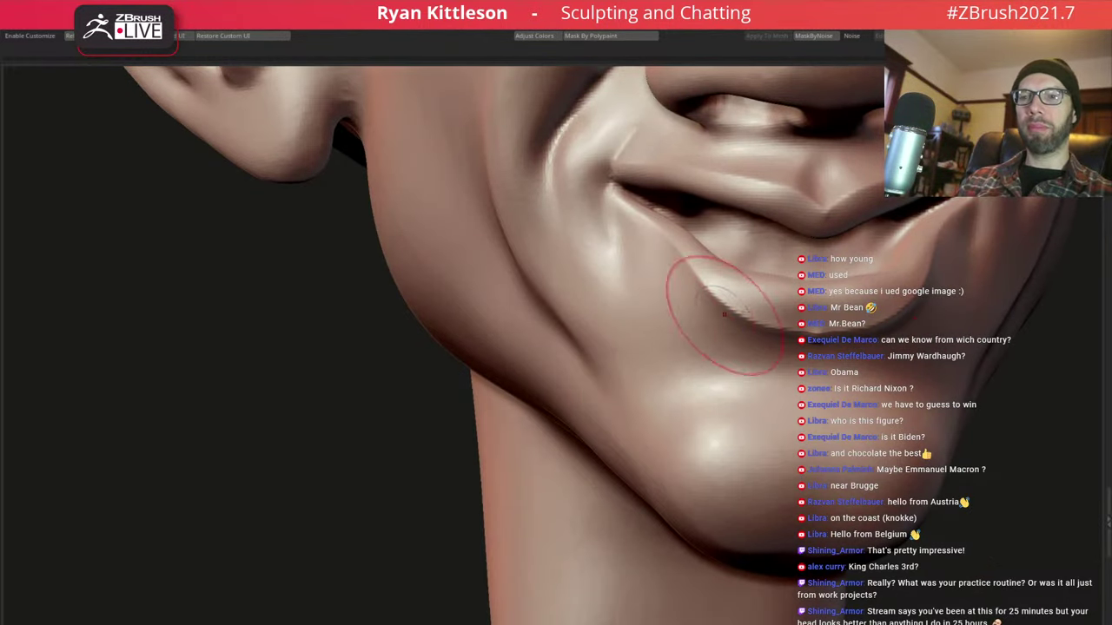
pyautogui.moveTo(720, 310); pyautogui.dragTo(787, 333, button='right')
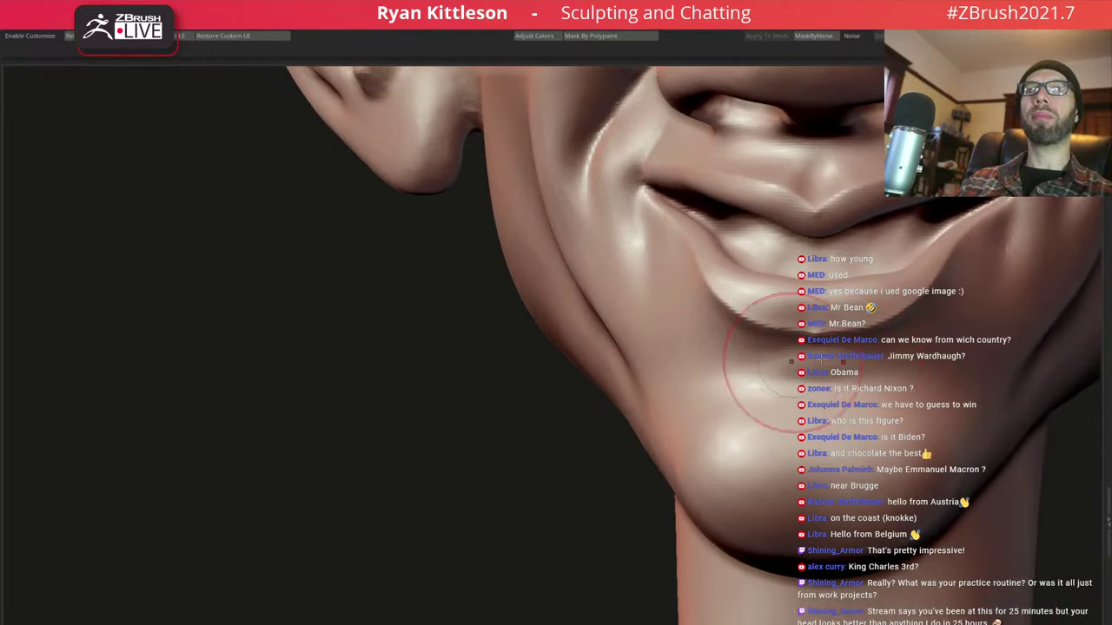
pyautogui.moveTo(826, 364); pyautogui.dragTo(879, 348, button='right')
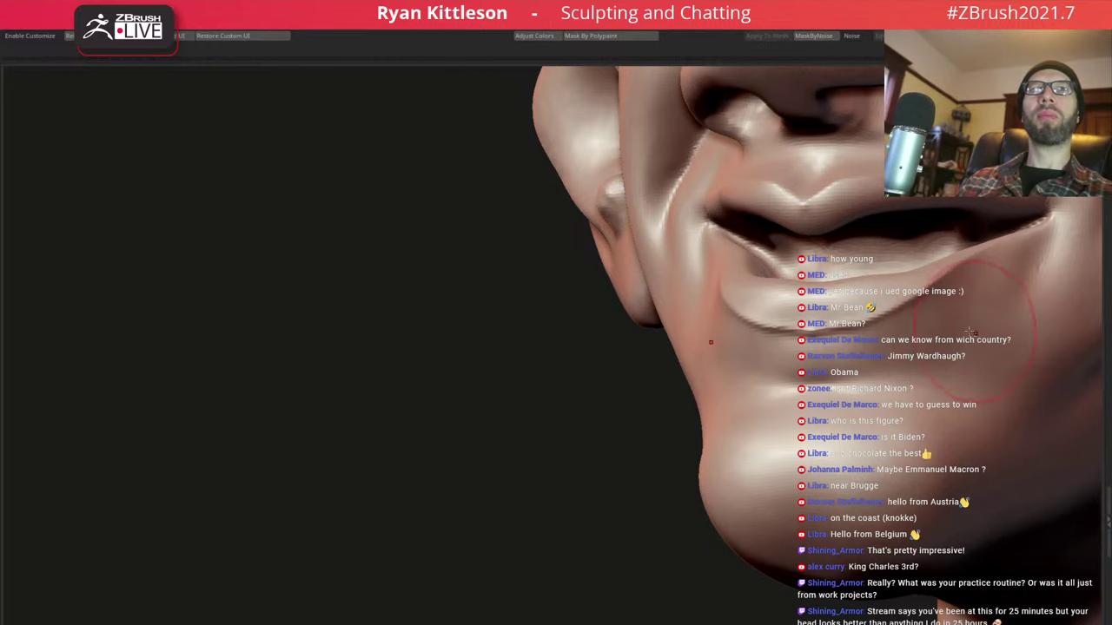
pyautogui.moveTo(925, 375); pyautogui.dragTo(871, 289, button='right')
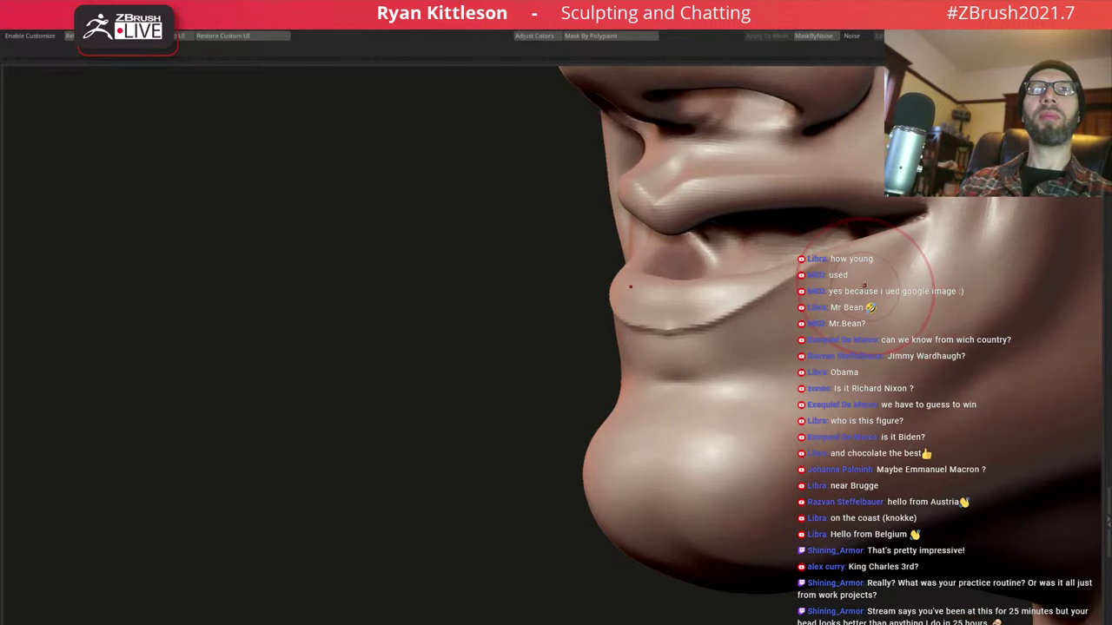
pyautogui.moveTo(870, 292); pyautogui.dragTo(869, 290, button='right')
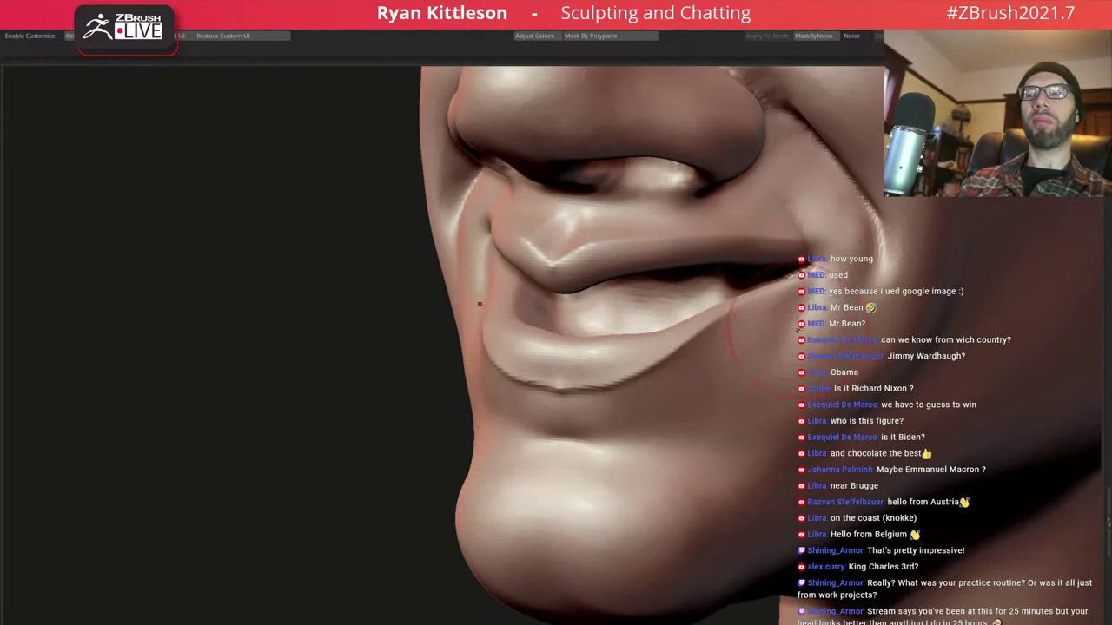
pyautogui.press('space')
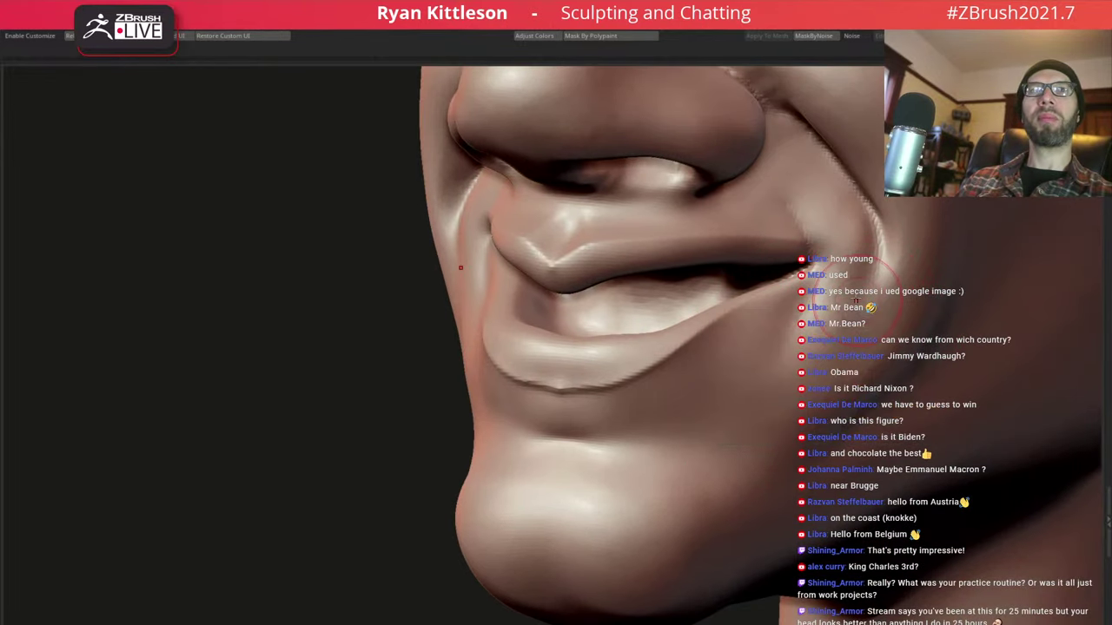
pyautogui.moveTo(873, 269); pyautogui.dragTo(858, 267, button='right')
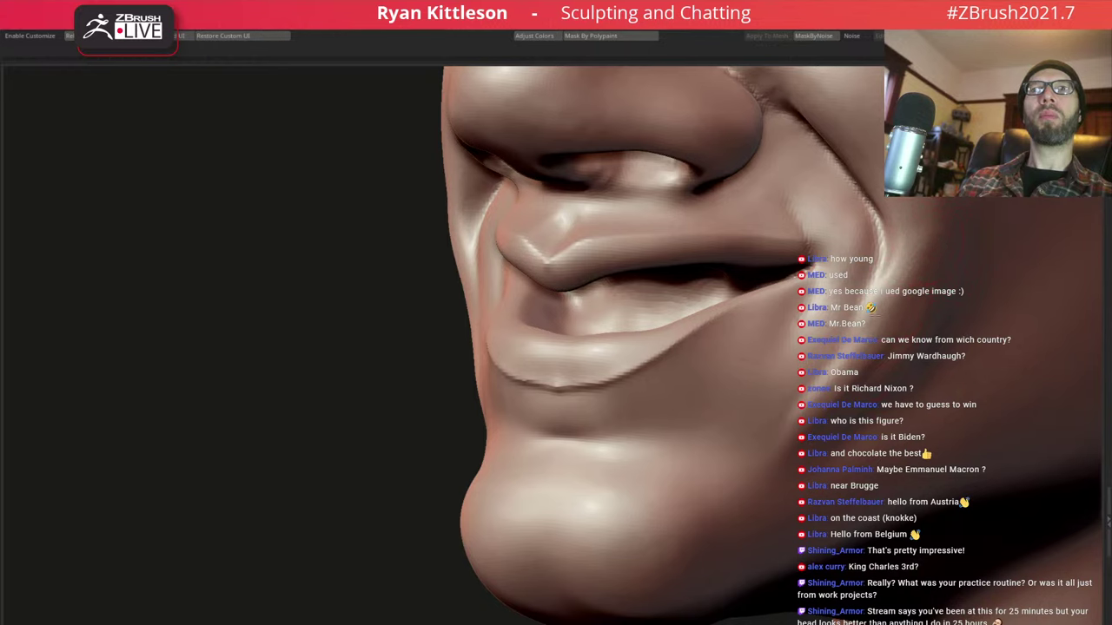
pyautogui.moveTo(889, 340); pyautogui.dragTo(427, 323)
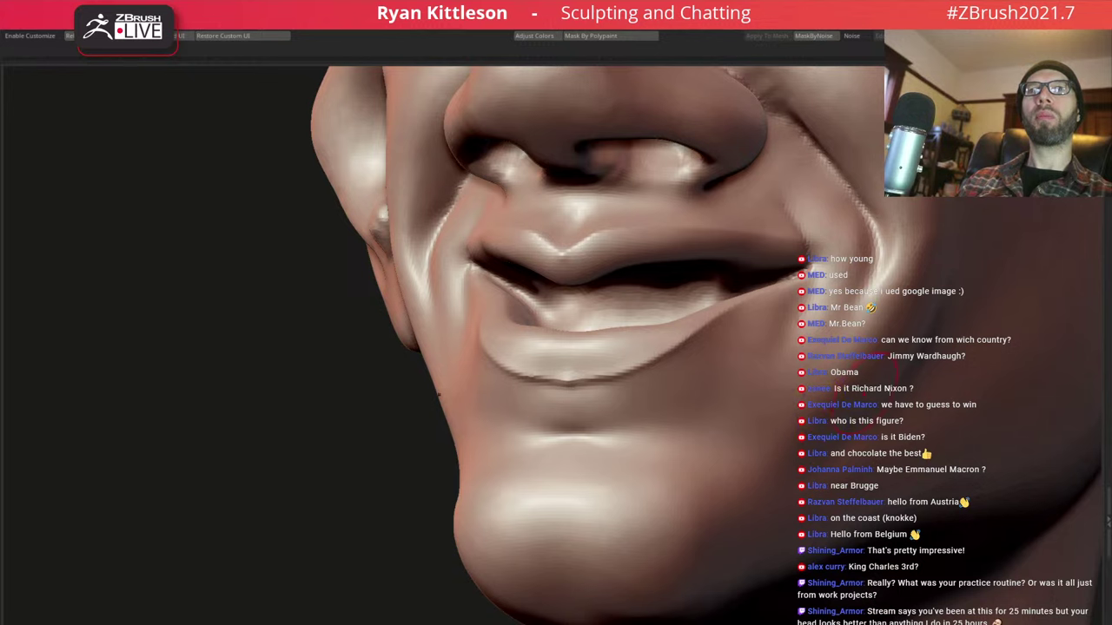
pyautogui.moveTo(855, 335)
pyautogui.mouseDown()
pyautogui.moveTo(797, 343)
pyautogui.moveTo(768, 320)
pyautogui.mouseUp()
# With a much larger brush, sculpt the cheek along the nasolabial smile fold
pyautogui.press('space')
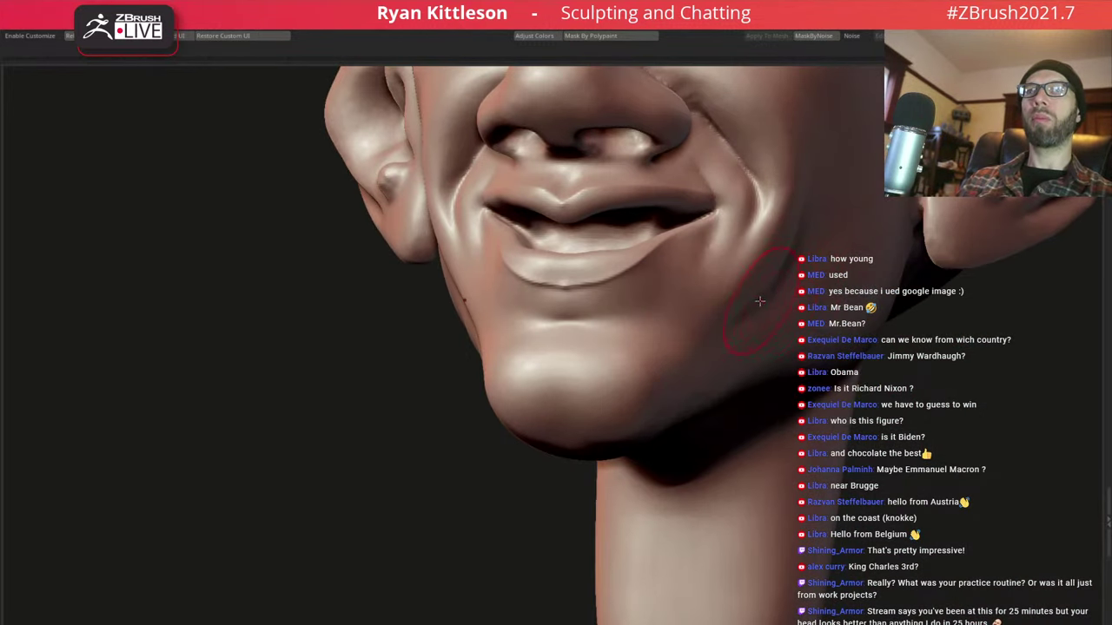
pyautogui.press('space')
pyautogui.moveTo(764, 305)
pyautogui.mouseDown()
pyautogui.moveTo(749, 308)
pyautogui.moveTo(763, 287)
pyautogui.mouseUp()
pyautogui.press('space')
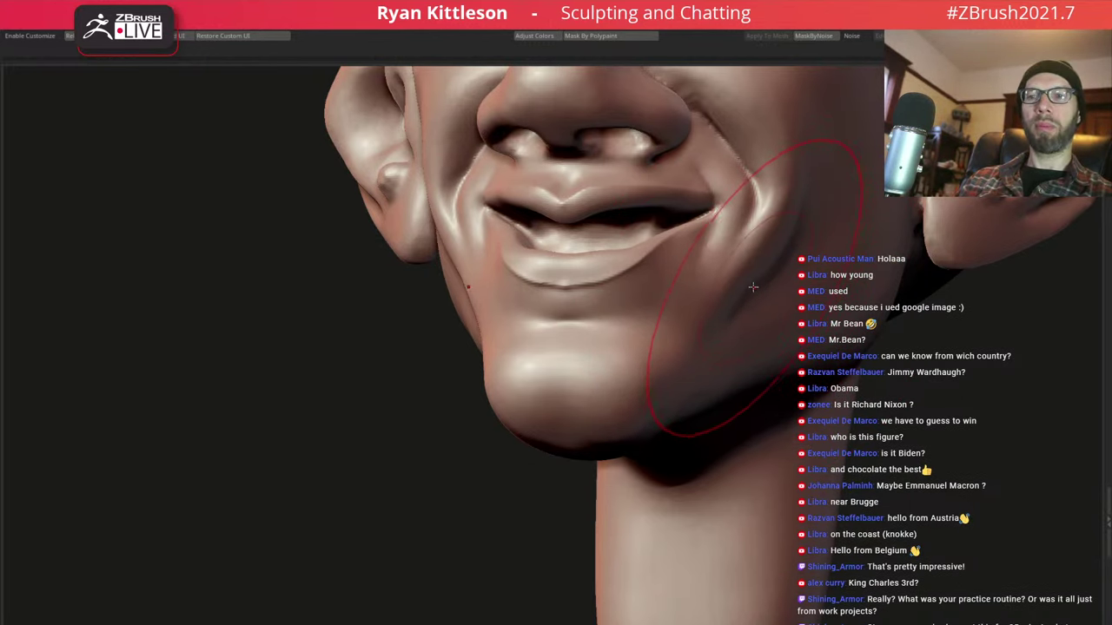
pyautogui.moveTo(761, 283)
pyautogui.mouseDown(button='right')
pyautogui.moveTo(759, 255)
pyautogui.moveTo(708, 249)
pyautogui.moveTo(760, 260)
pyautogui.mouseUp(button='right')
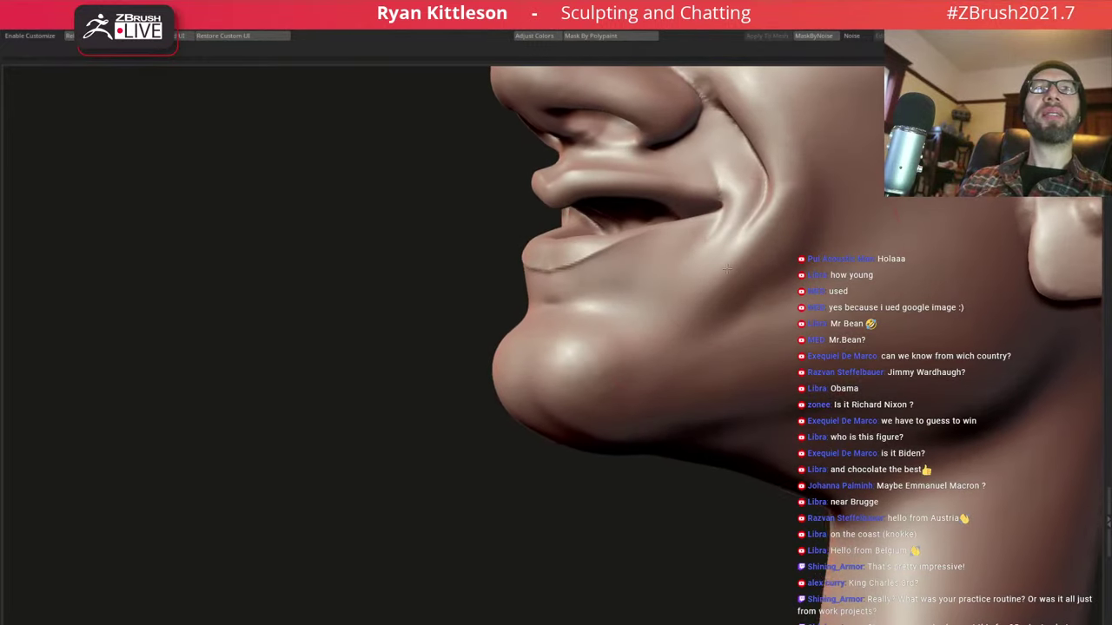
pyautogui.moveTo(792, 258); pyautogui.dragTo(831, 198)
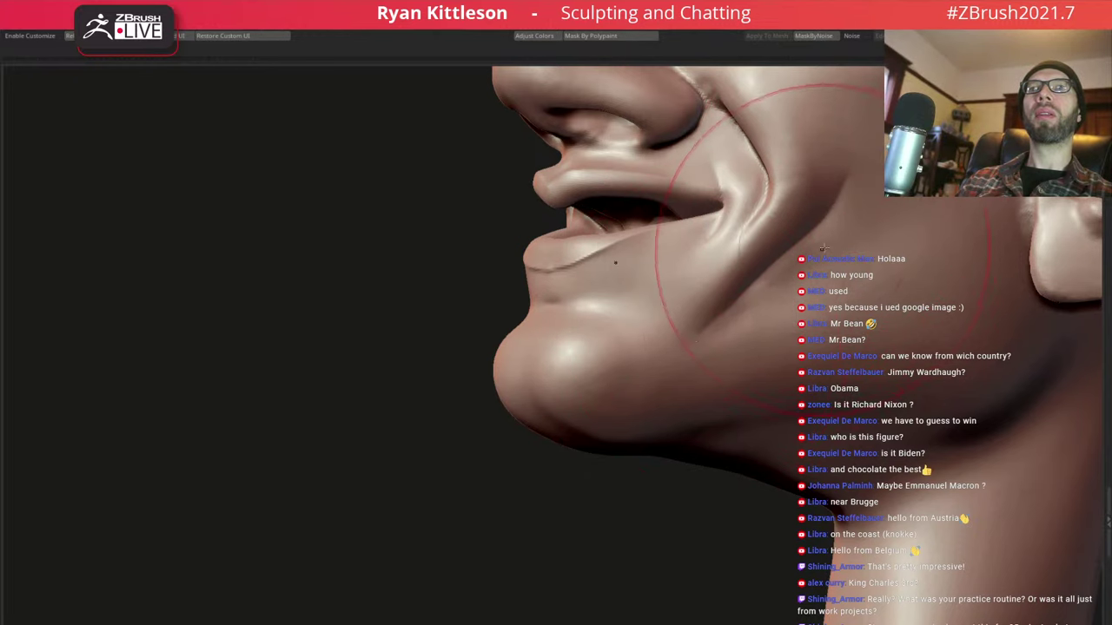
pyautogui.moveTo(770, 264)
pyautogui.mouseDown(button='right')
pyautogui.moveTo(521, 295)
pyautogui.moveTo(539, 300)
pyautogui.moveTo(509, 281)
pyautogui.mouseUp(button='right')
# Smooth the cheek below the eye with a smaller brush
pyautogui.press('space')
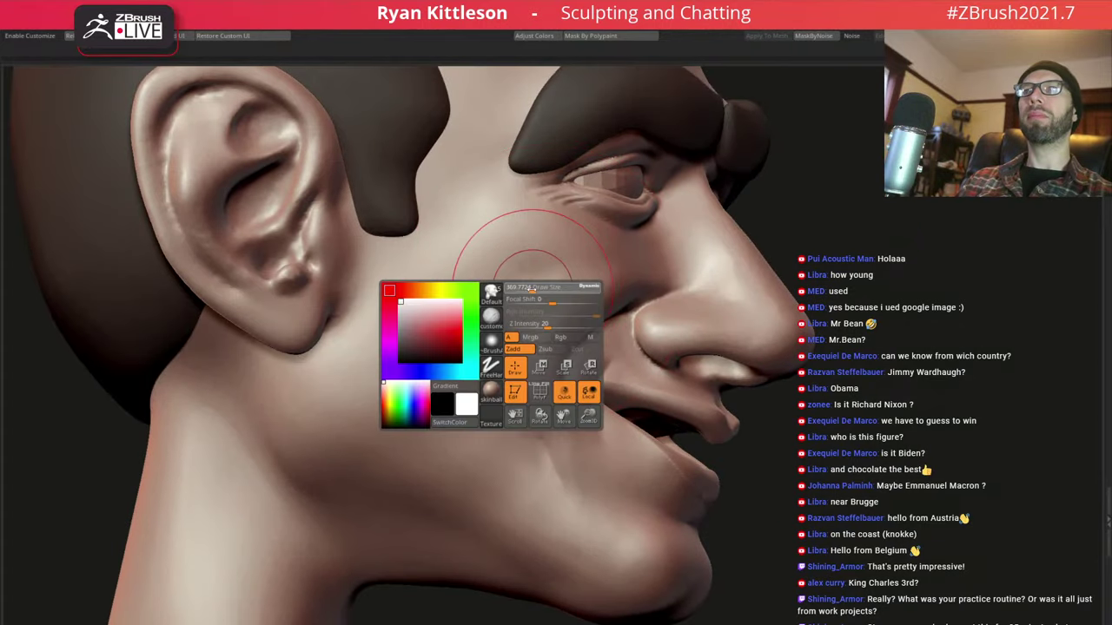
pyautogui.press('space')
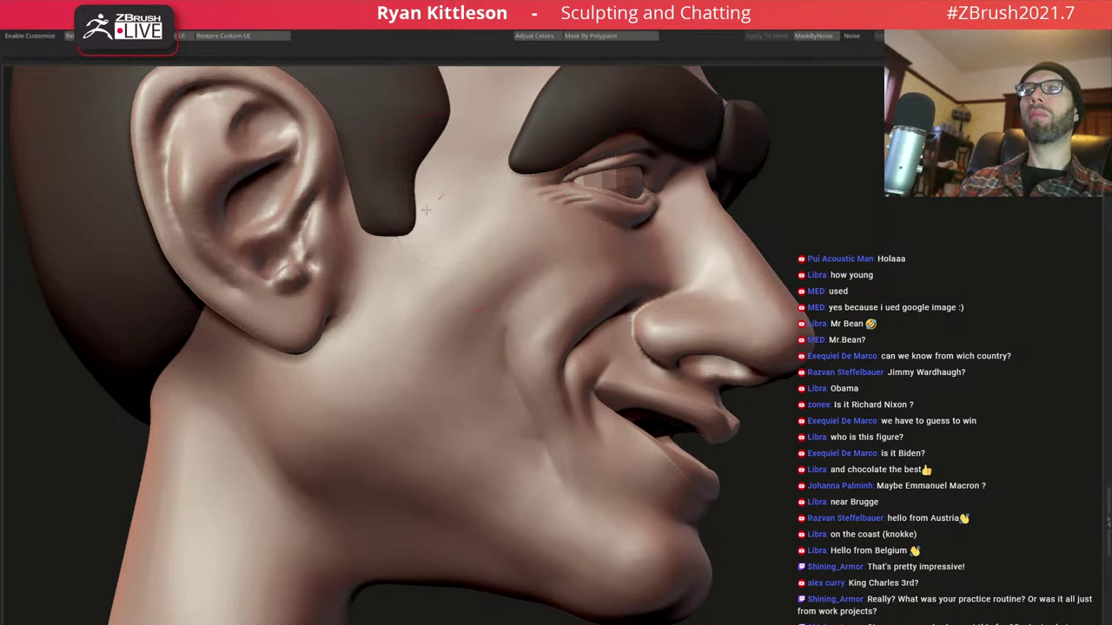
pyautogui.moveTo(442, 235)
pyautogui.mouseDown(button='right')
pyautogui.moveTo(429, 247)
pyautogui.moveTo(509, 255)
pyautogui.moveTo(546, 235)
pyautogui.mouseUp(button='right')
pyautogui.press('space')
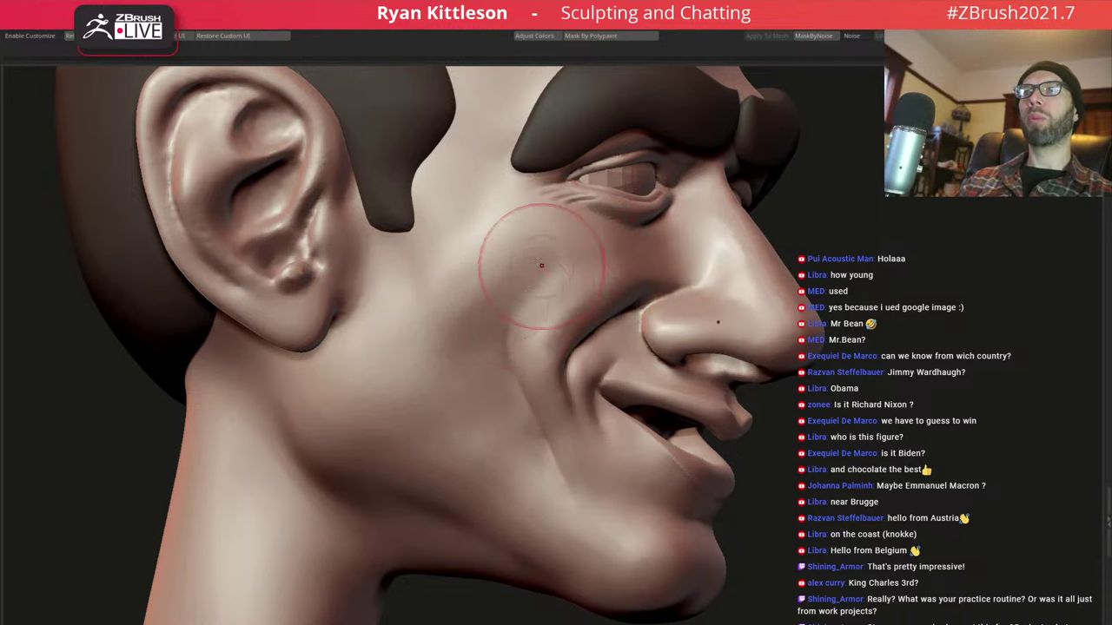
pyautogui.moveTo(462, 323); pyautogui.dragTo(436, 313)
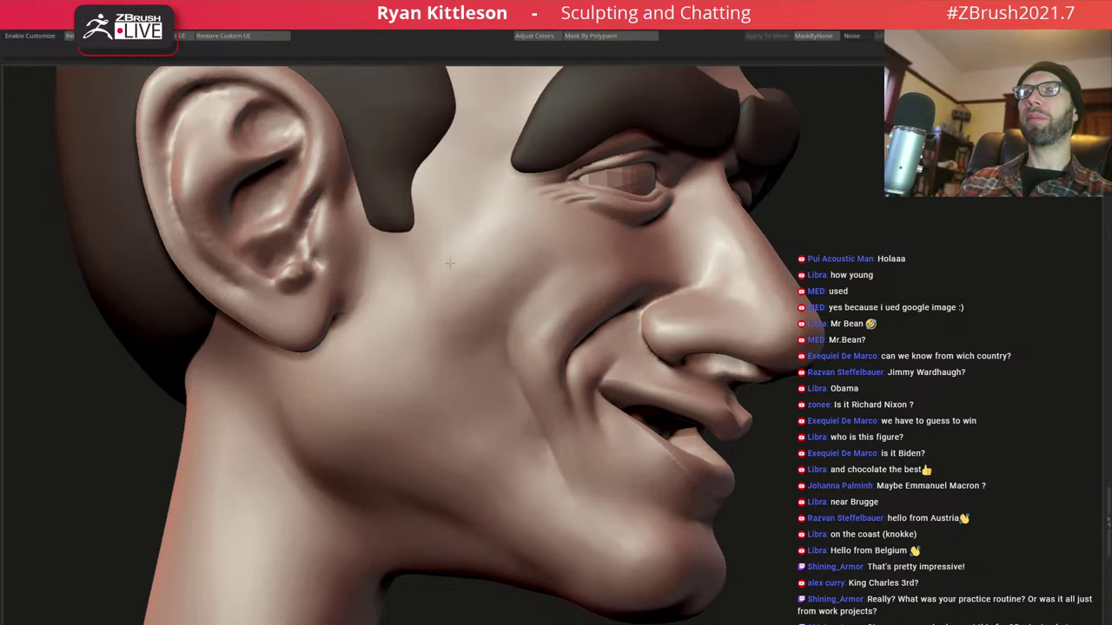
# Check the face from front, three-quarter and profile angles
pyautogui.press('f')
pyautogui.moveTo(504, 237)
pyautogui.mouseDown(button='right')
pyautogui.moveTo(539, 261)
pyautogui.moveTo(557, 322)
pyautogui.moveTo(576, 270)
pyautogui.moveTo(504, 173)
pyautogui.moveTo(684, 274)
pyautogui.moveTo(671, 251)
pyautogui.mouseUp(button='right')
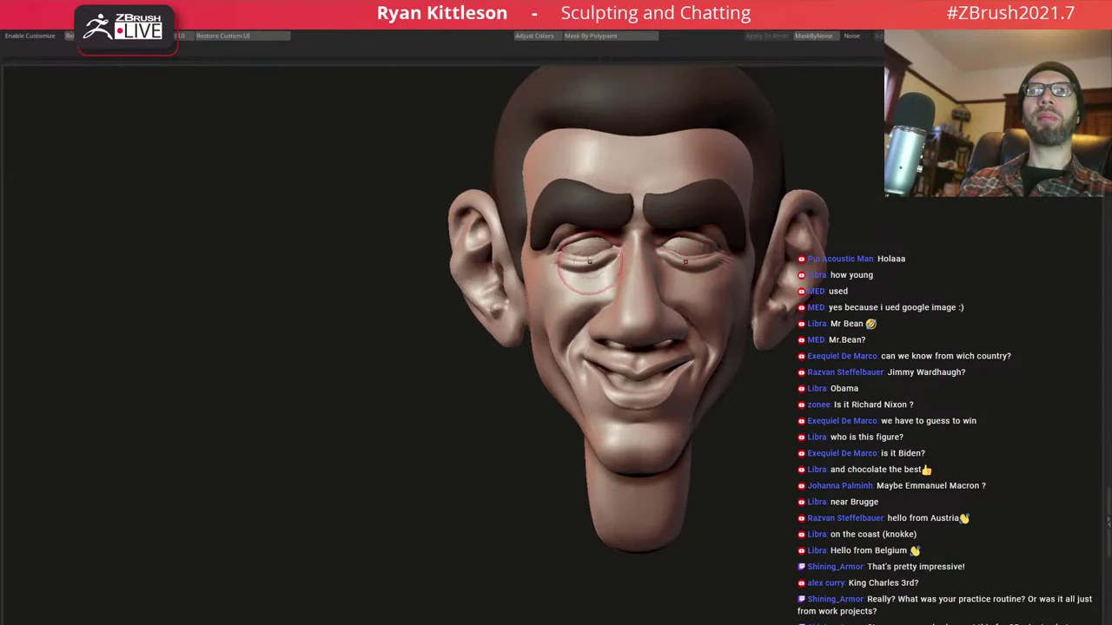
pyautogui.moveTo(589, 261); pyautogui.dragTo(623, 255, button='right')
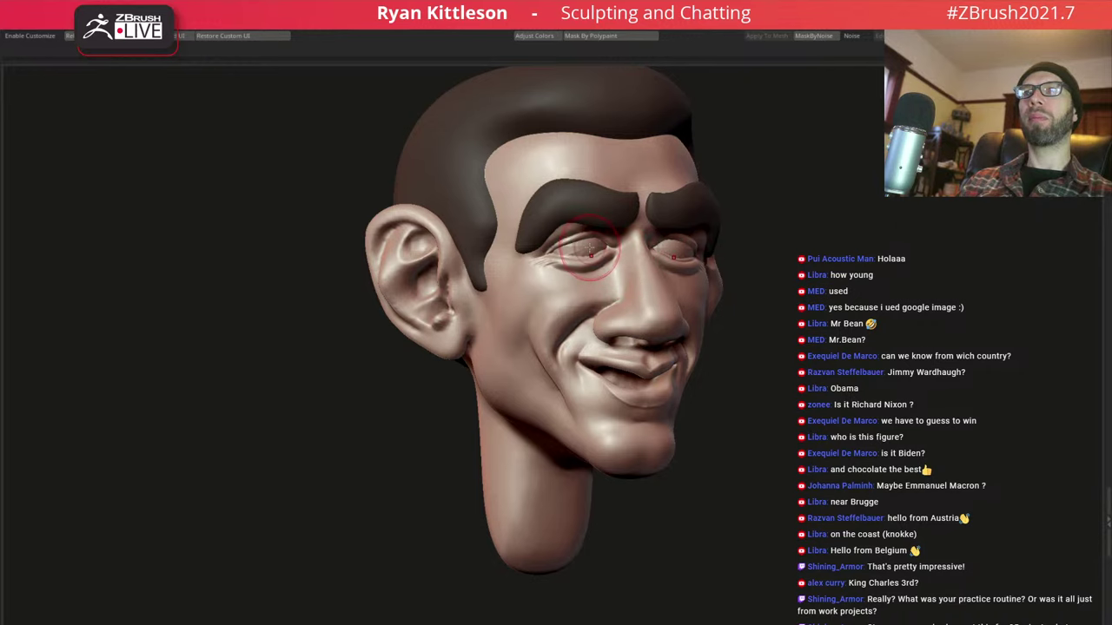
pyautogui.moveTo(608, 305)
pyautogui.mouseDown(button='right')
pyautogui.moveTo(695, 304)
pyautogui.moveTo(566, 307)
pyautogui.moveTo(634, 317)
pyautogui.moveTo(651, 292)
pyautogui.moveTo(683, 294)
pyautogui.mouseUp(button='right')
pyautogui.press('space')
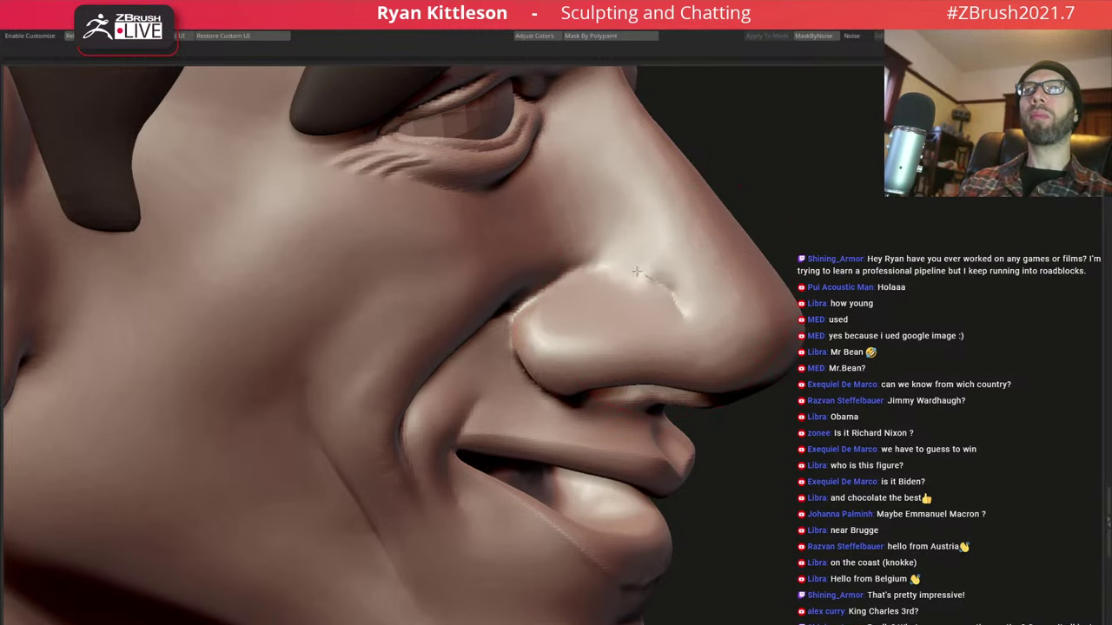
# Adjust the brush and work the under-eye area while orbiting around the cheek, nose and brow
pyautogui.moveTo(720, 173); pyautogui.dragTo(708, 199, button='right')
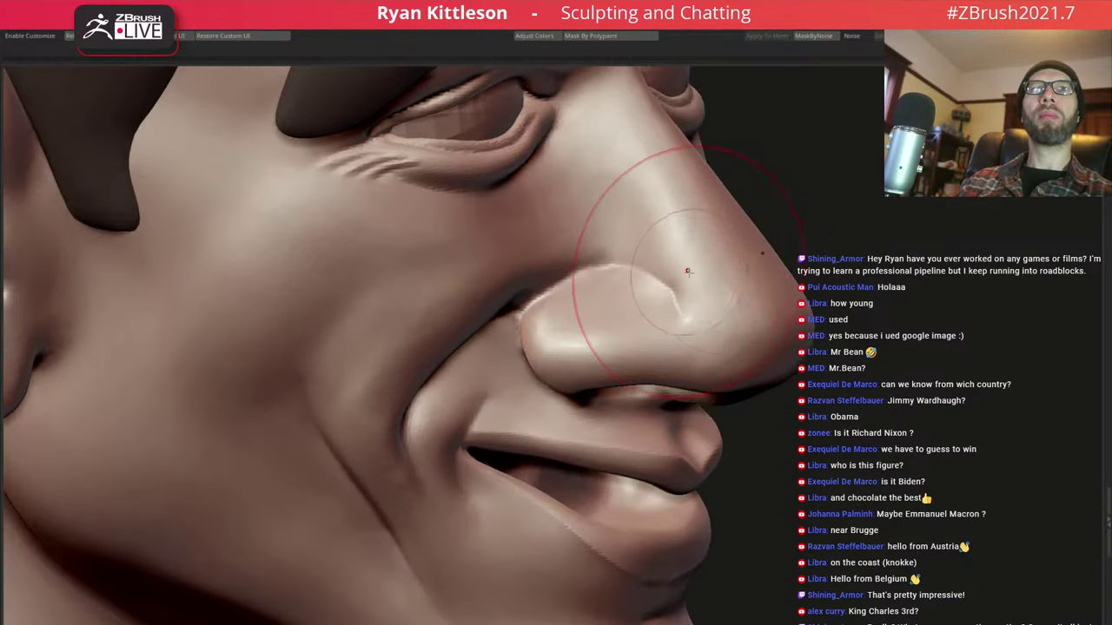
pyautogui.press('space')
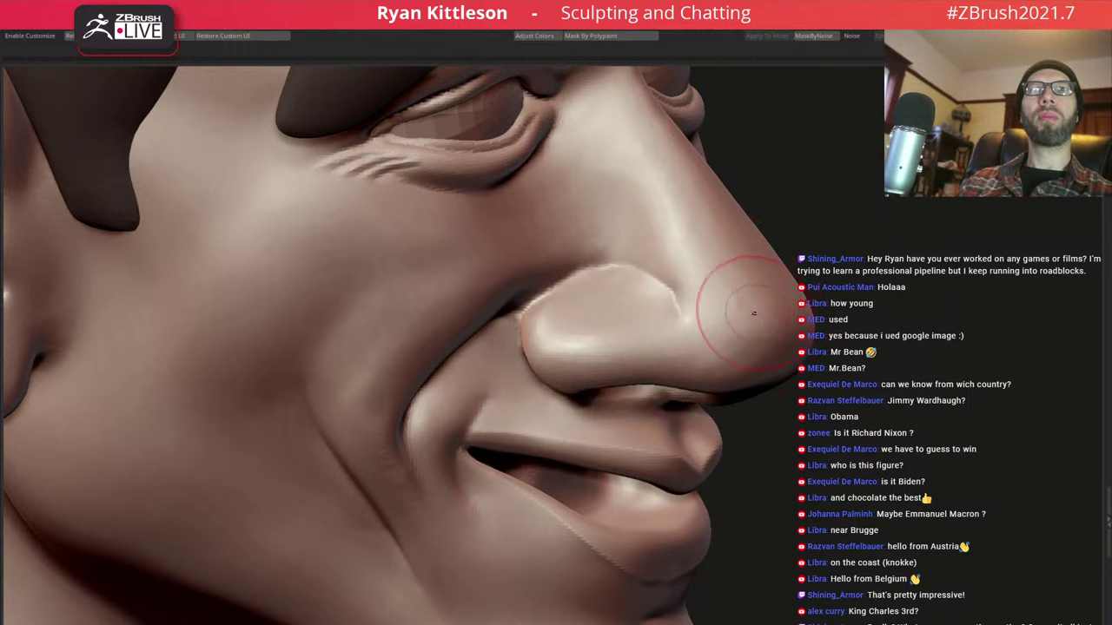
pyautogui.moveTo(784, 336); pyautogui.dragTo(793, 350, button='right')
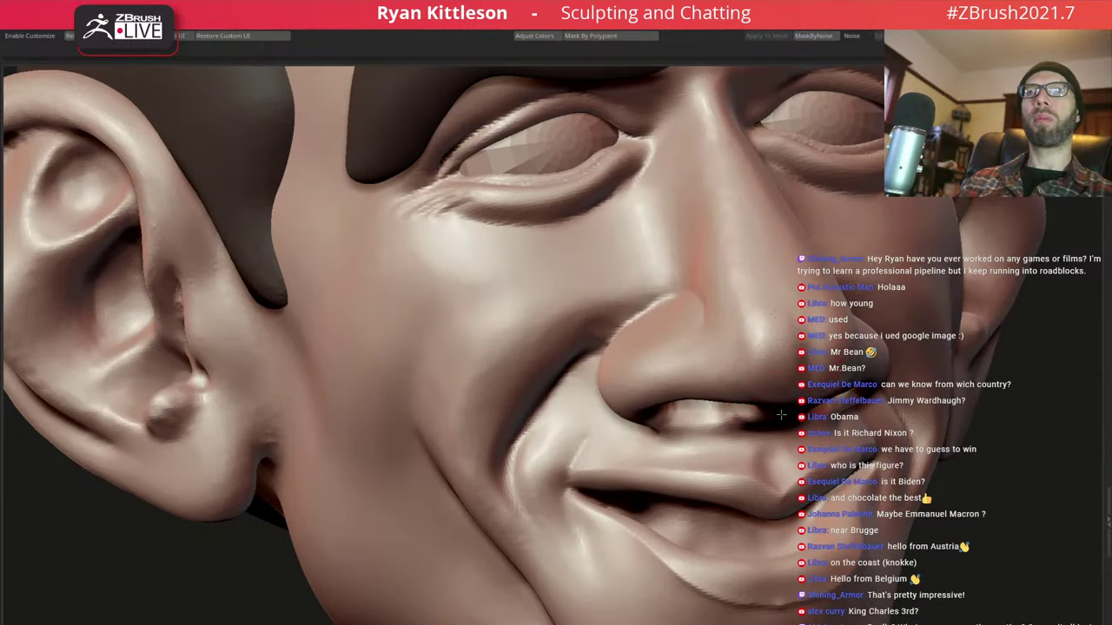
pyautogui.moveTo(760, 369); pyautogui.dragTo(742, 334, button='right')
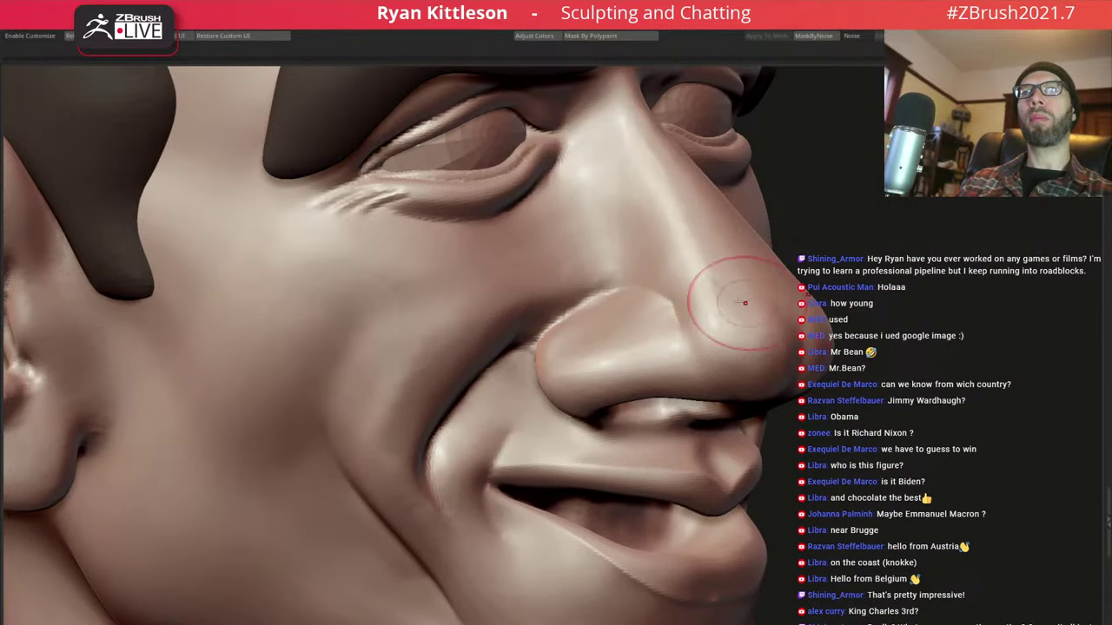
pyautogui.moveTo(735, 291); pyautogui.dragTo(671, 276, button='right')
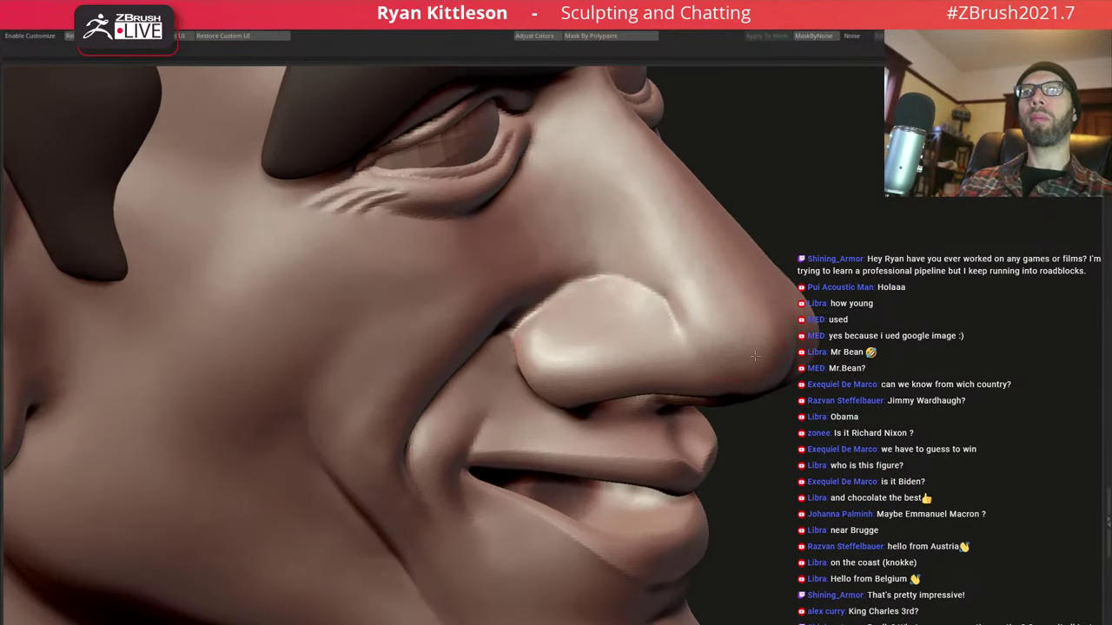
pyautogui.moveTo(766, 292); pyautogui.dragTo(725, 352, button='right')
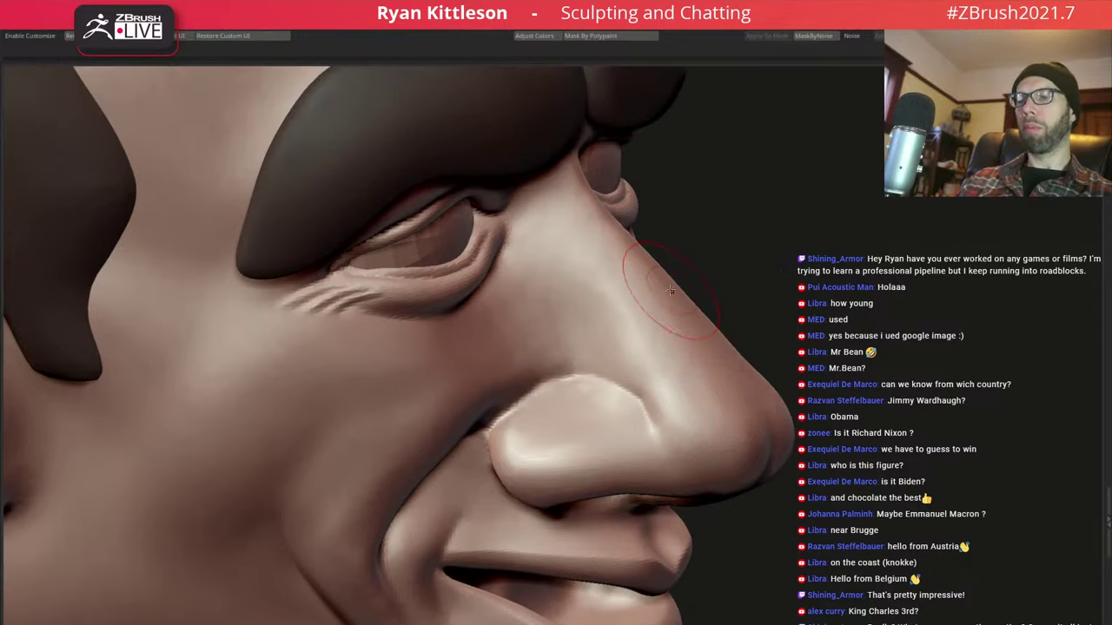
pyautogui.press('space')
pyautogui.moveTo(675, 286); pyautogui.dragTo(782, 296, button='right')
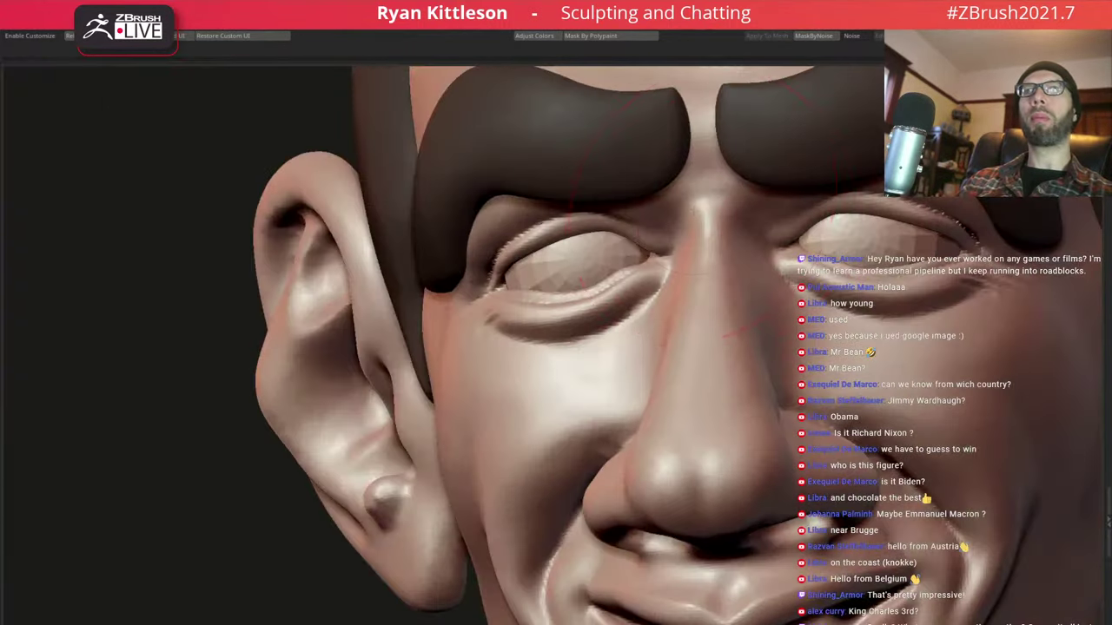
pyautogui.moveTo(707, 224); pyautogui.dragTo(710, 227, button='right')
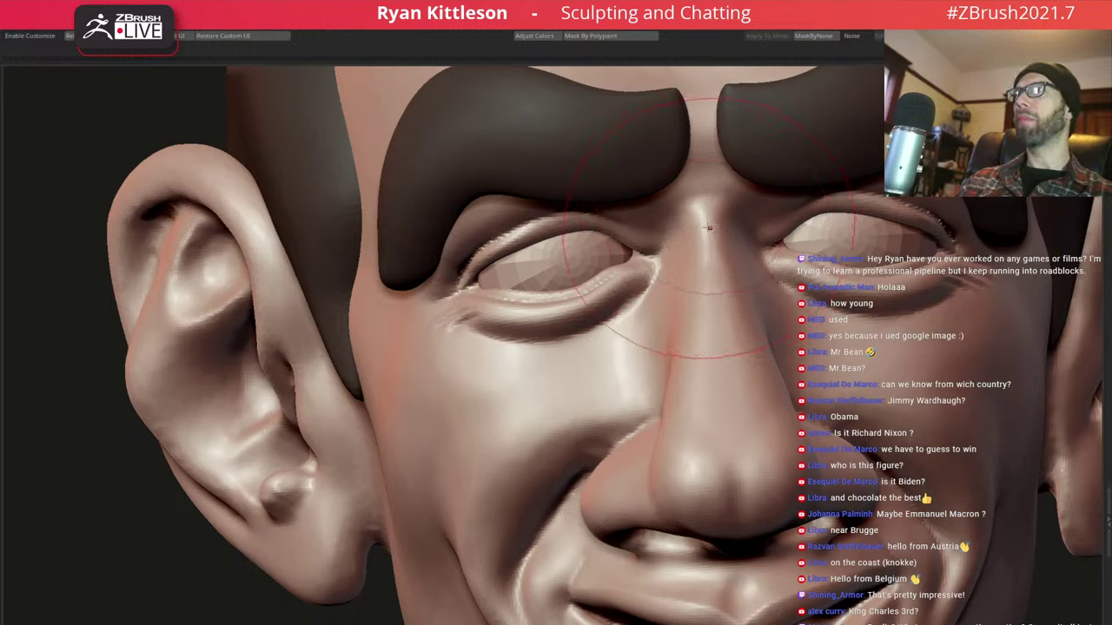
pyautogui.press('space')
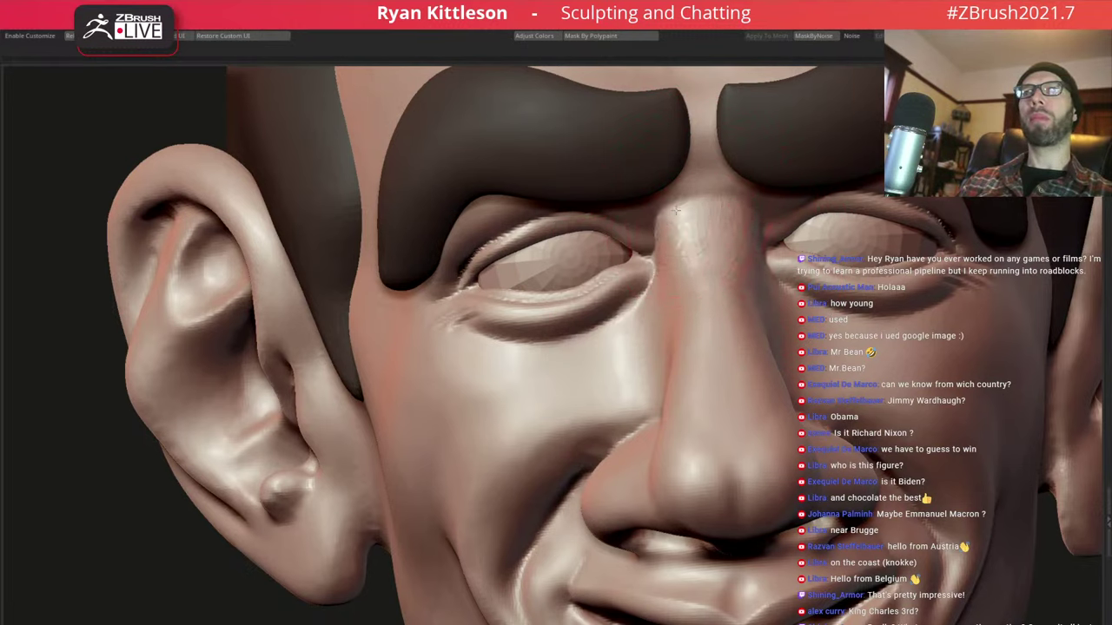
# Smooth the nose bridge between the brows from near-frontal views
pyautogui.moveTo(686, 281); pyautogui.dragTo(693, 328, button='right')
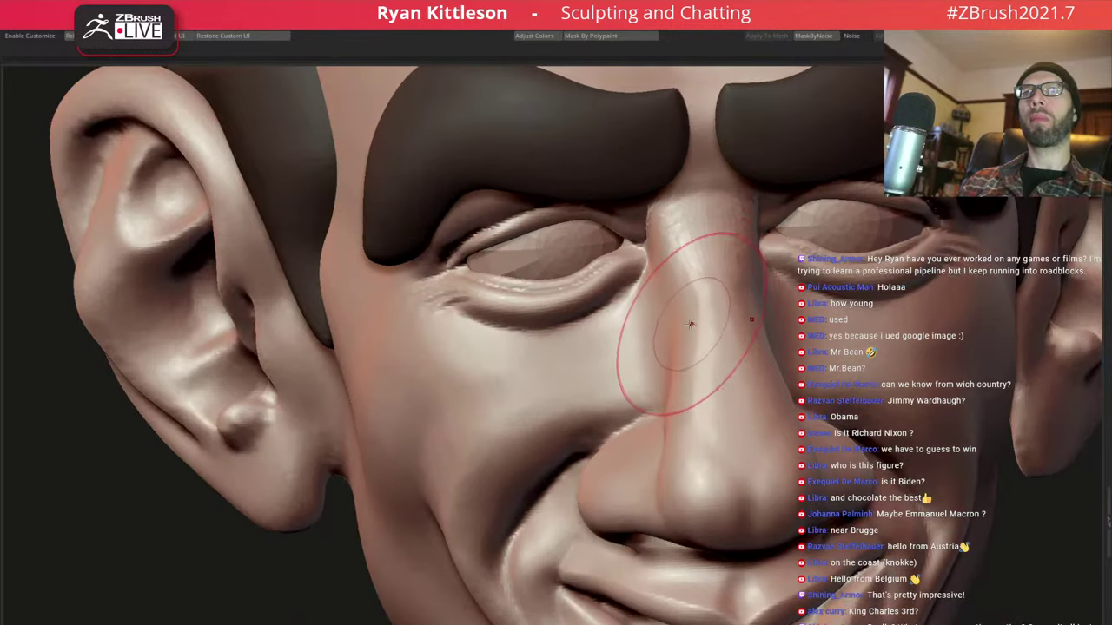
pyautogui.press('space')
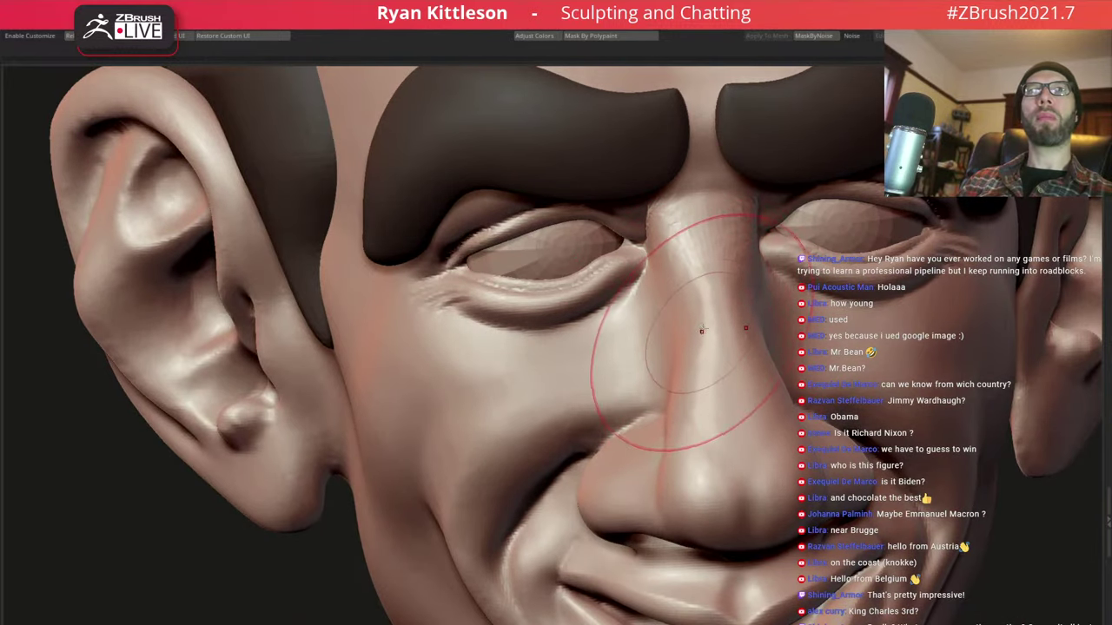
pyautogui.moveTo(700, 306)
pyautogui.mouseDown(button='right')
pyautogui.moveTo(721, 339)
pyautogui.moveTo(544, 380)
pyautogui.mouseUp(button='right')
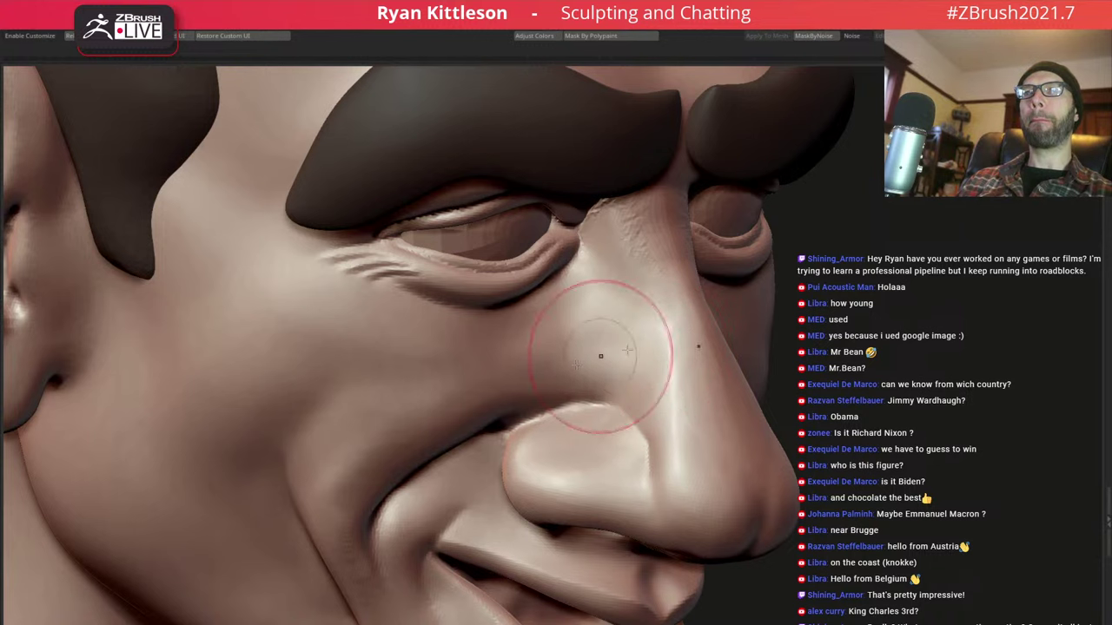
pyautogui.moveTo(613, 343); pyautogui.dragTo(612, 283, button='right')
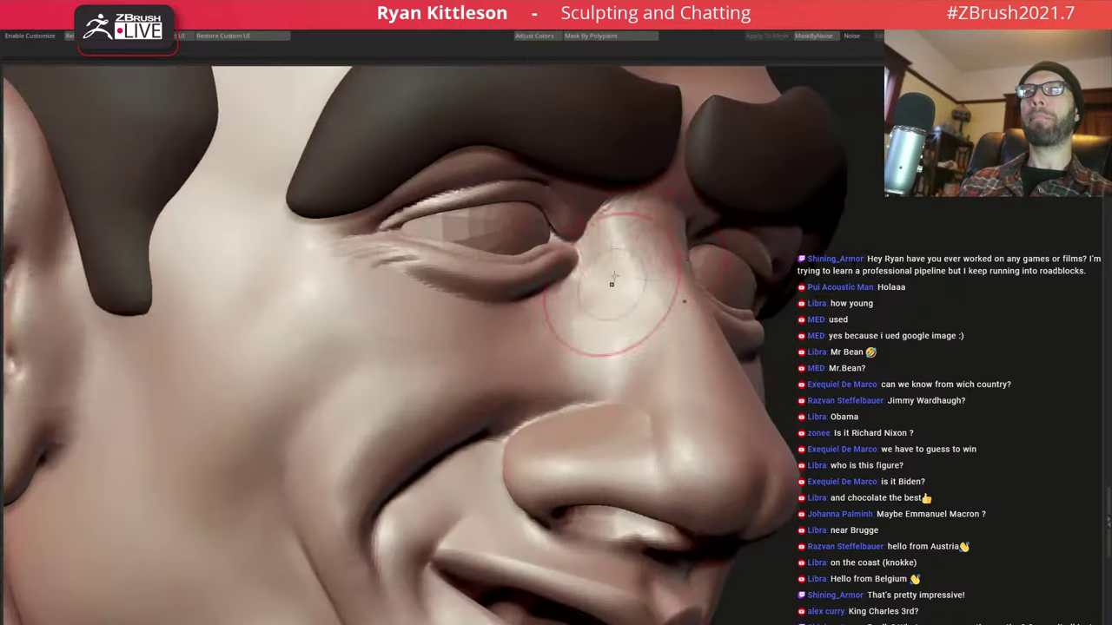
pyautogui.moveTo(609, 347); pyautogui.dragTo(631, 375, button='right')
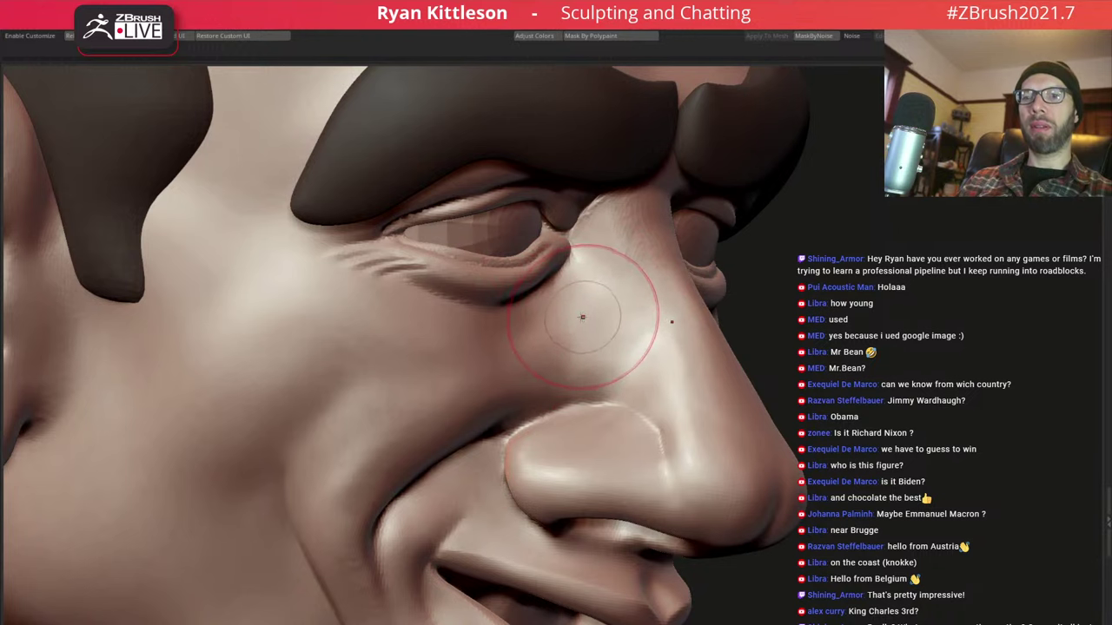
pyautogui.moveTo(592, 316)
pyautogui.mouseDown(button='right')
pyautogui.moveTo(658, 335)
pyautogui.moveTo(597, 292)
pyautogui.moveTo(651, 260)
pyautogui.moveTo(647, 239)
pyautogui.mouseUp(button='right')
pyautogui.moveTo(635, 154)
pyautogui.mouseDown(button='right')
pyautogui.moveTo(643, 208)
pyautogui.moveTo(556, 191)
pyautogui.moveTo(608, 182)
pyautogui.moveTo(640, 154)
pyautogui.moveTo(608, 298)
pyautogui.moveTo(638, 248)
pyautogui.moveTo(639, 271)
pyautogui.moveTo(583, 300)
pyautogui.moveTo(571, 204)
pyautogui.mouseUp(button='right')
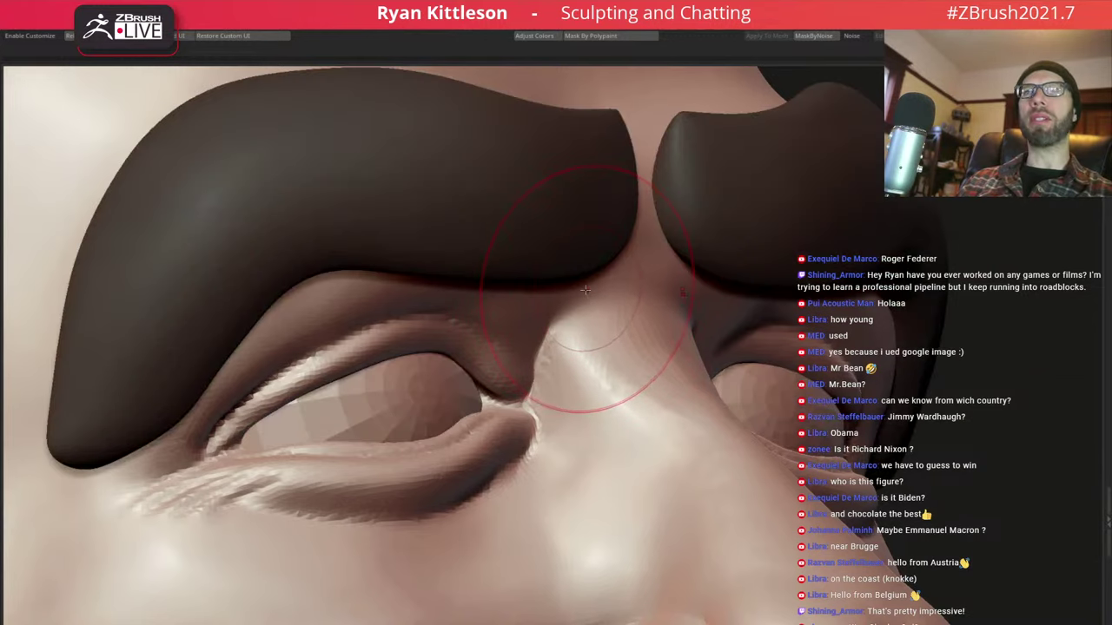
# Adjust the brush and rework the nose bridge into a smoothly rounded nose tip
pyautogui.moveTo(596, 323)
pyautogui.keyDown('ctrl'); pyautogui.mouseDown(button='right')
pyautogui.moveTo(635, 286)
pyautogui.moveTo(658, 293)
pyautogui.moveTo(608, 278)
pyautogui.moveTo(625, 314)
pyautogui.mouseUp(button='right'); pyautogui.keyUp('ctrl')
pyautogui.moveTo(566, 356); pyautogui.dragTo(590, 352, button='right')
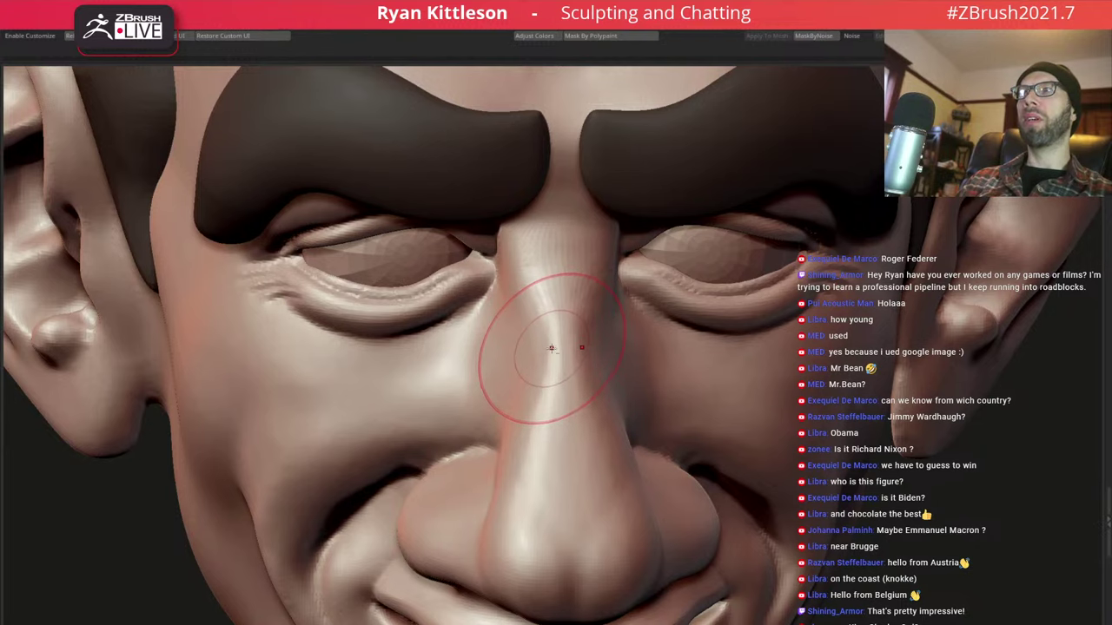
pyautogui.press('space')
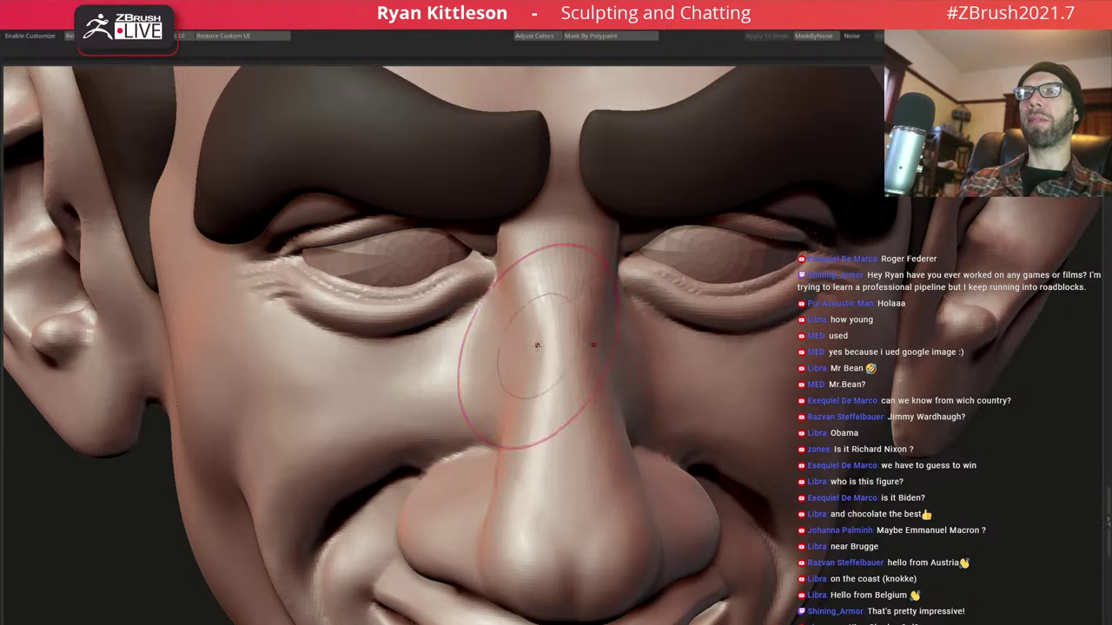
pyautogui.moveTo(567, 299)
pyautogui.keyDown('ctrl'); pyautogui.mouseDown(button='right')
pyautogui.moveTo(560, 267)
pyautogui.moveTo(567, 293)
pyautogui.moveTo(578, 292)
pyautogui.moveTo(556, 270)
pyautogui.moveTo(533, 308)
pyautogui.moveTo(633, 335)
pyautogui.moveTo(630, 475)
pyautogui.moveTo(634, 426)
pyautogui.moveTo(596, 359)
pyautogui.moveTo(691, 383)
pyautogui.moveTo(685, 373)
pyautogui.moveTo(578, 427)
pyautogui.moveTo(601, 505)
pyautogui.mouseUp(button='right'); pyautogui.keyUp('ctrl')
pyautogui.press('space')
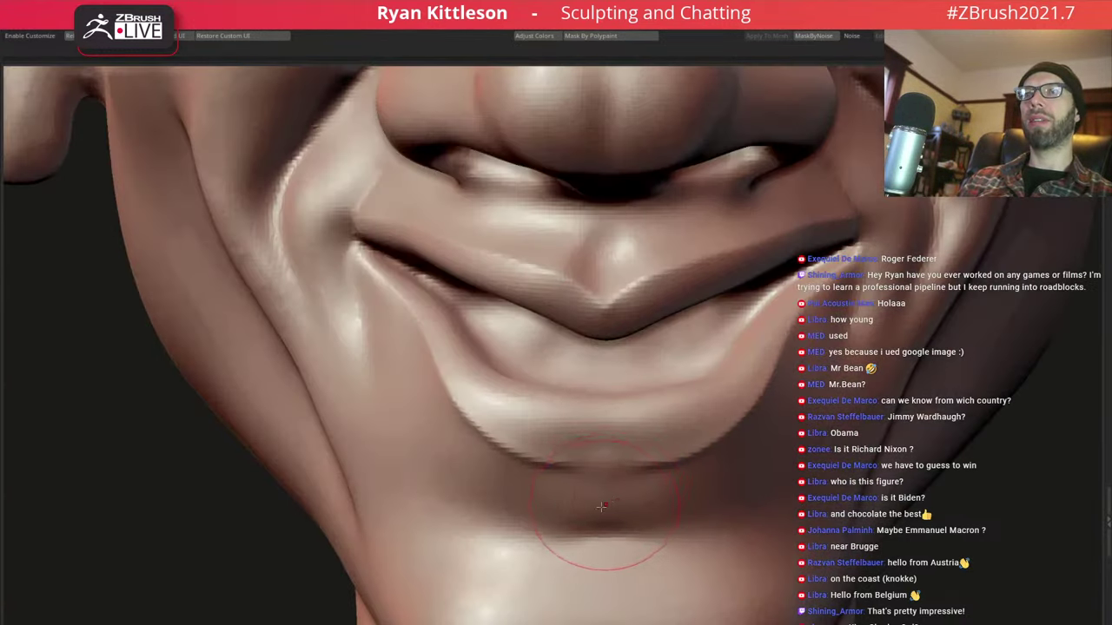
# Sculpt the chin with an enlarged brush, then define the upper-lip center point with a smaller one
pyautogui.press('space')
pyautogui.moveTo(591, 476); pyautogui.dragTo(564, 472)
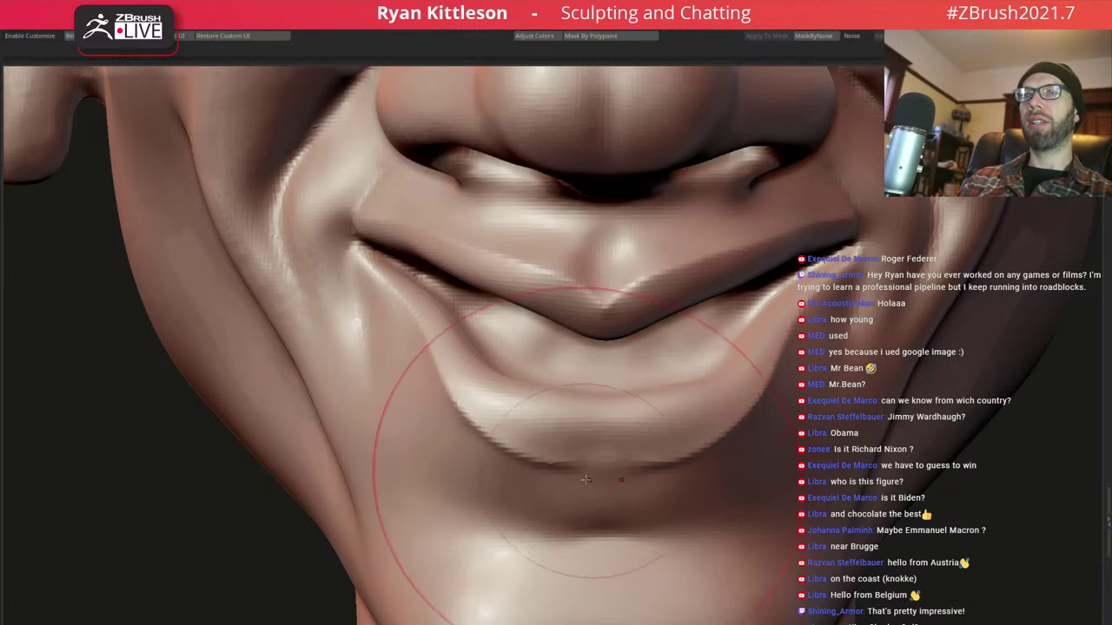
pyautogui.moveTo(564, 472)
pyautogui.mouseDown(button='right')
pyautogui.moveTo(605, 369)
pyautogui.moveTo(580, 370)
pyautogui.mouseUp(button='right')
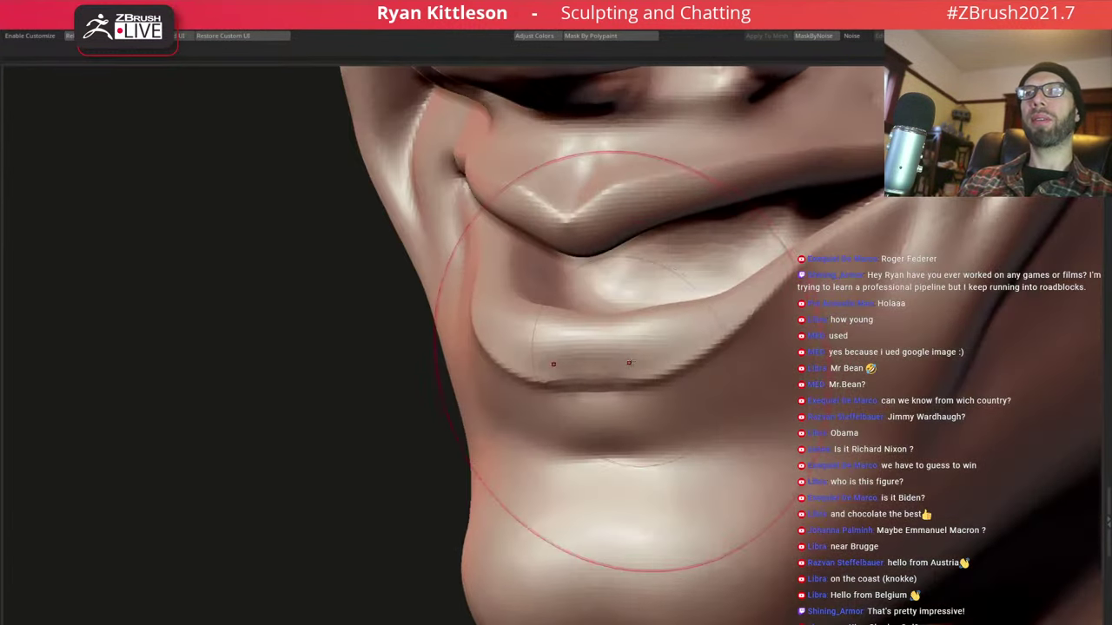
pyautogui.press('space')
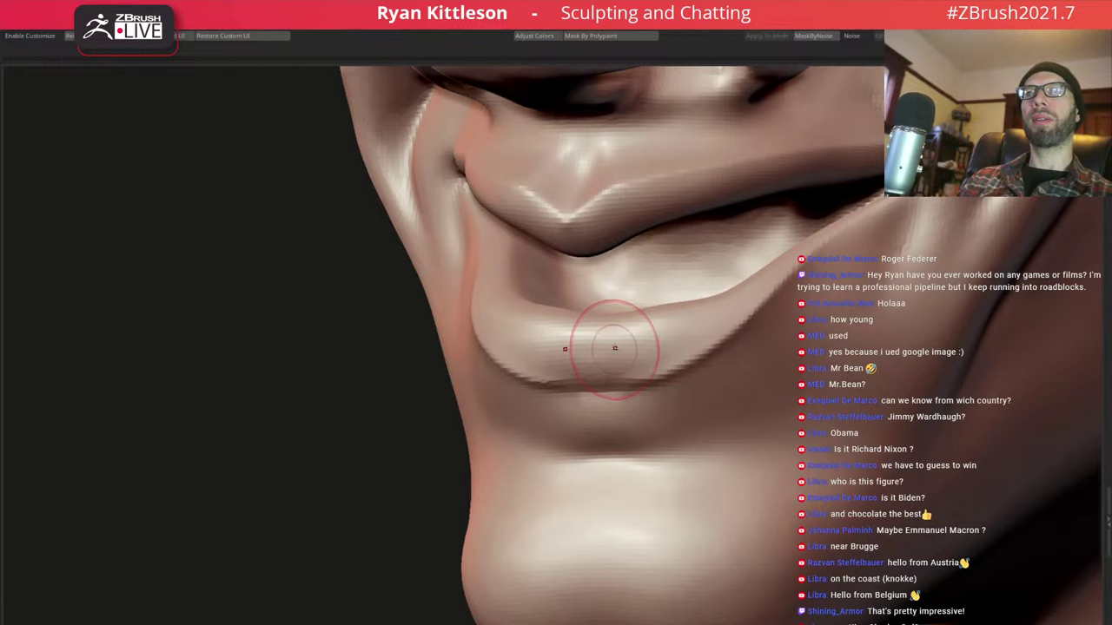
pyautogui.press('space')
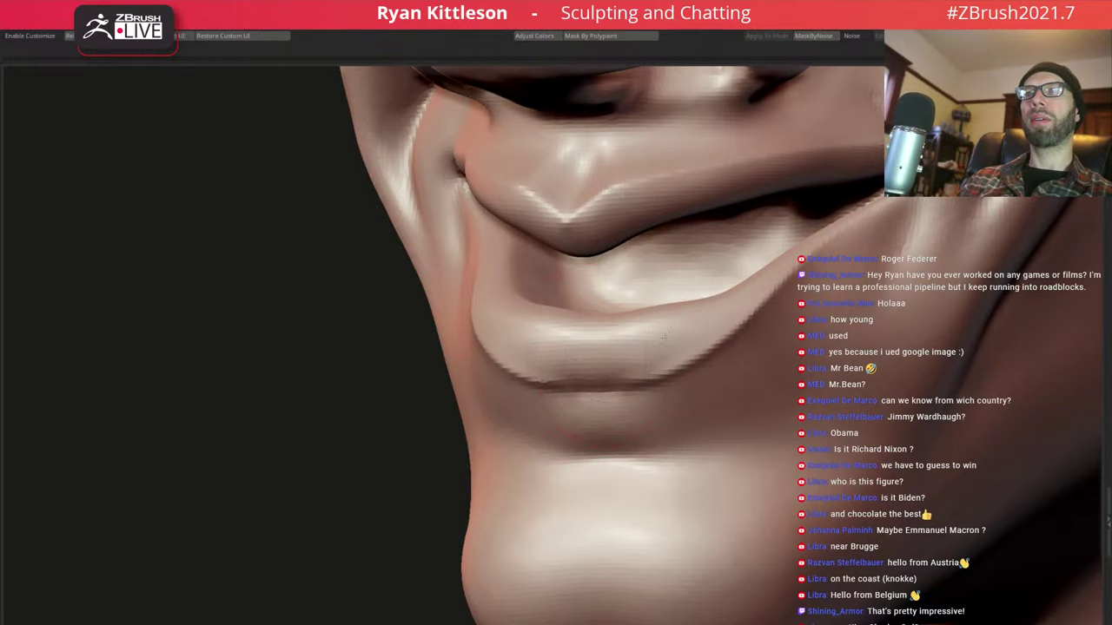
pyautogui.moveTo(616, 315); pyautogui.dragTo(565, 231, button='right')
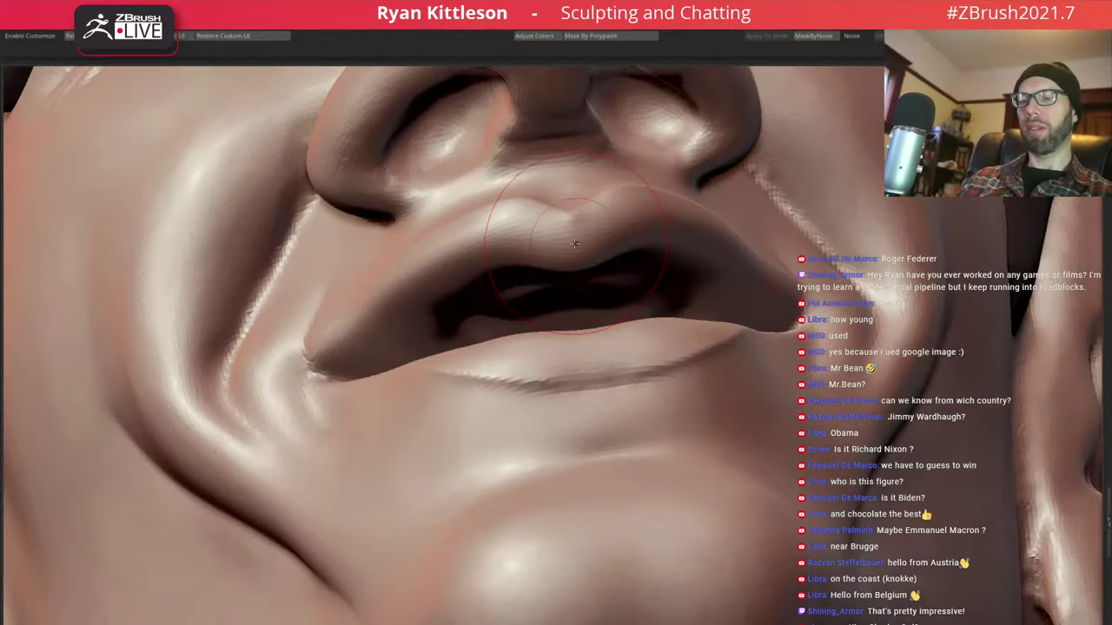
pyautogui.press('space')
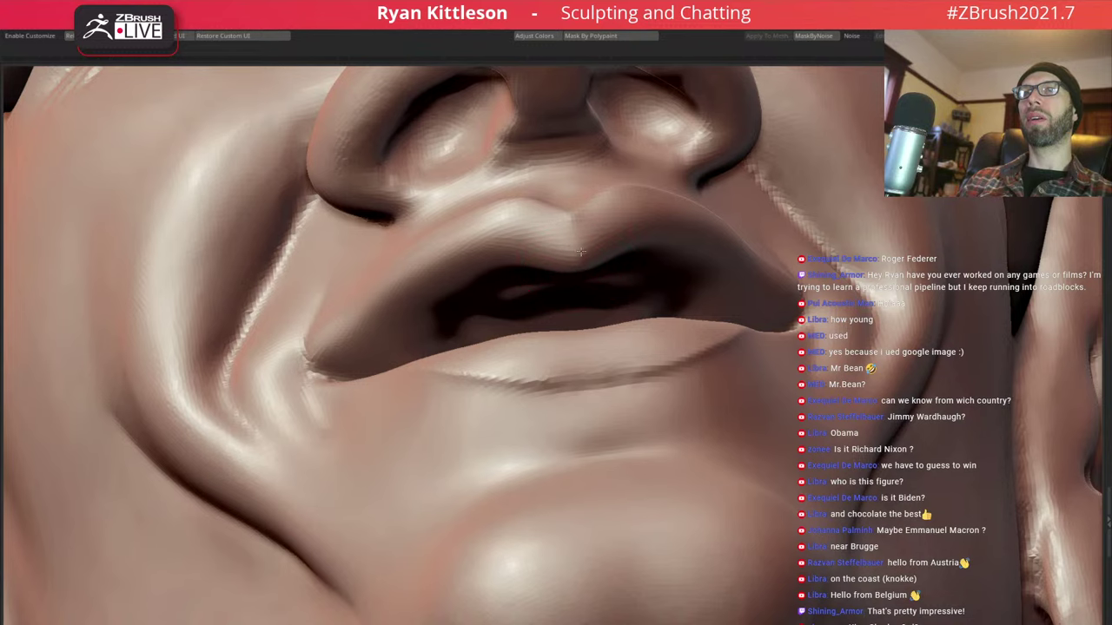
pyautogui.moveTo(595, 254); pyautogui.dragTo(629, 208, button='right')
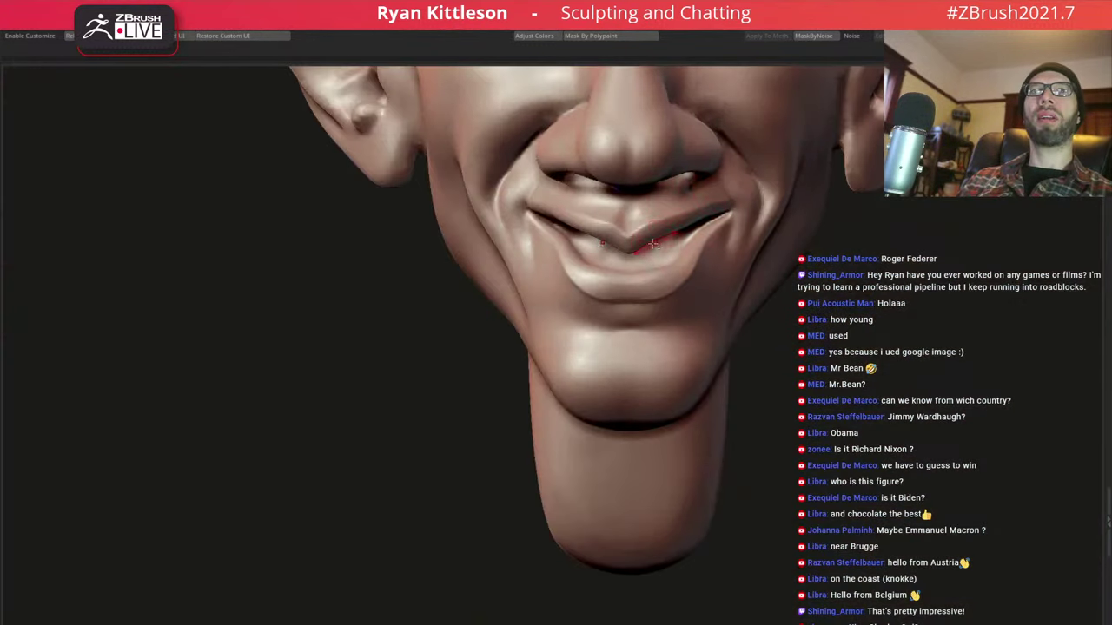
# Deepen the smile fold and mouth corner on the face
pyautogui.moveTo(653, 244)
pyautogui.mouseDown(button='right')
pyautogui.moveTo(636, 230)
pyautogui.moveTo(668, 234)
pyautogui.mouseUp(button='right')
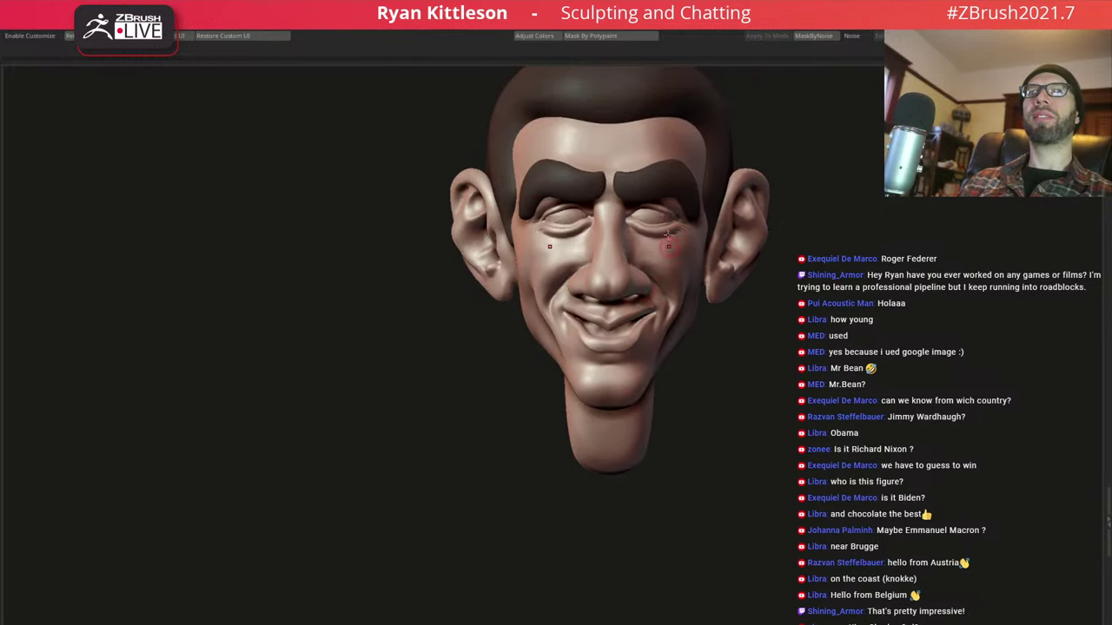
pyautogui.moveTo(680, 277)
pyautogui.mouseDown(button='right')
pyautogui.moveTo(670, 310)
pyautogui.moveTo(695, 298)
pyautogui.moveTo(631, 302)
pyautogui.mouseUp(button='right')
pyautogui.press('space')
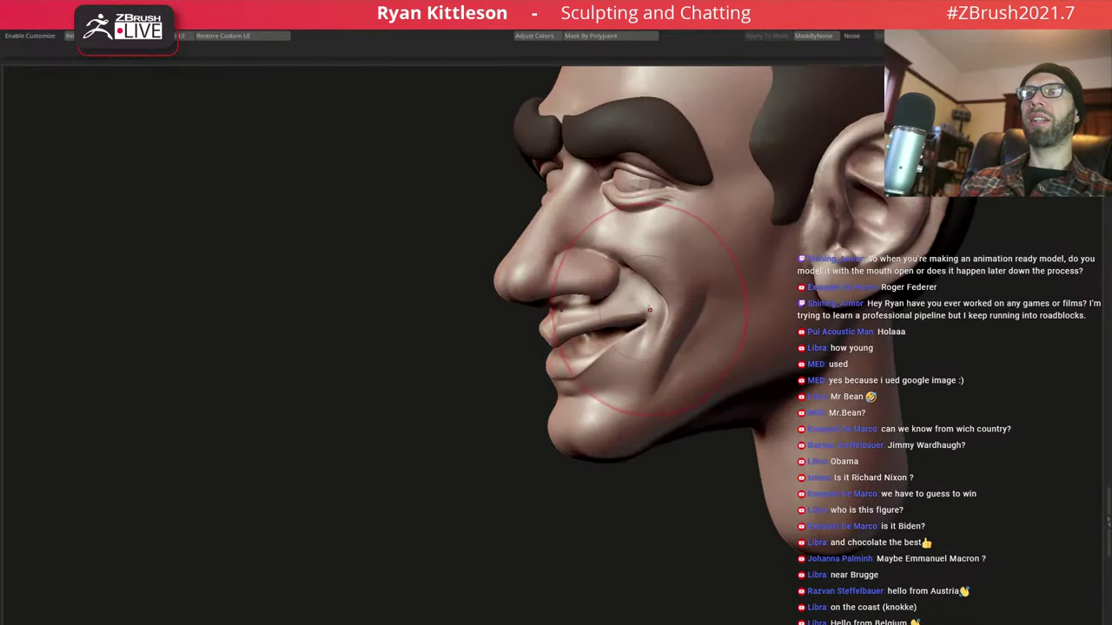
pyautogui.press('space')
pyautogui.moveTo(649, 309); pyautogui.dragTo(655, 286)
pyautogui.moveTo(638, 287); pyautogui.dragTo(679, 280, button='right')
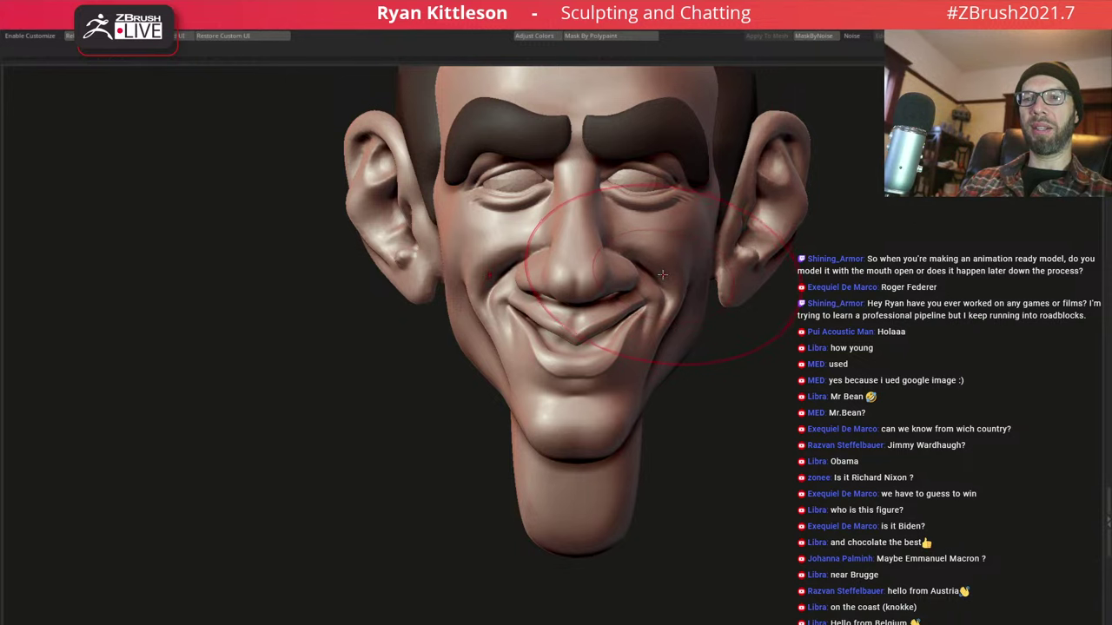
# Check the nose, upper lip and mouth from profile, three-quarter and front views
pyautogui.moveTo(649, 274)
pyautogui.mouseDown(button='right')
pyautogui.moveTo(635, 289)
pyautogui.moveTo(650, 285)
pyautogui.mouseUp(button='right')
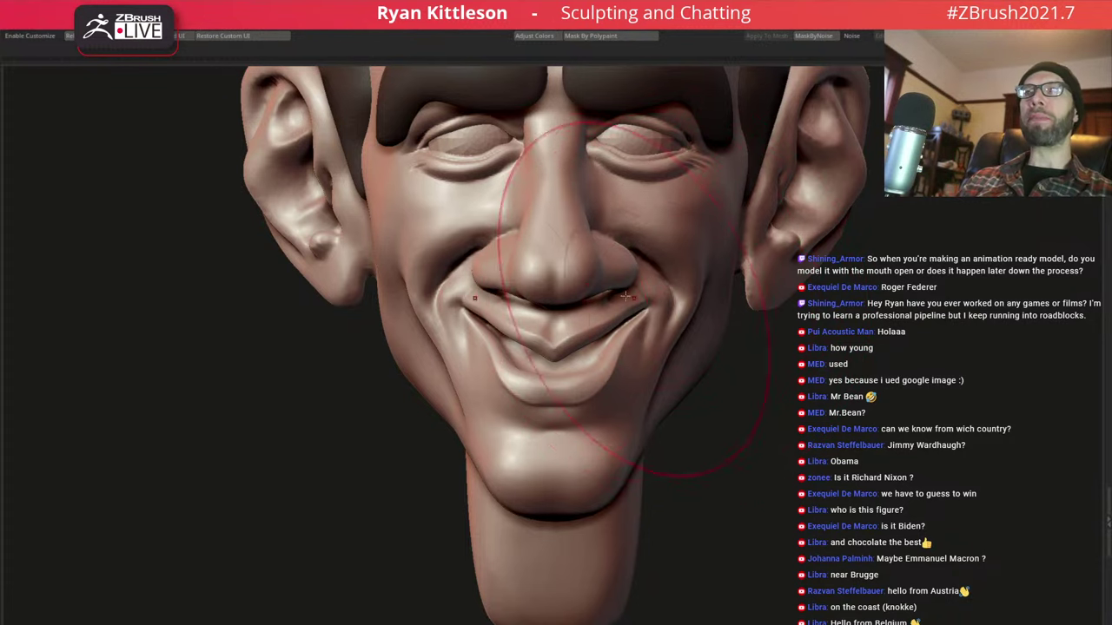
pyautogui.moveTo(626, 296)
pyautogui.mouseDown(button='right')
pyautogui.moveTo(572, 262)
pyautogui.moveTo(585, 285)
pyautogui.moveTo(664, 304)
pyautogui.moveTo(606, 275)
pyautogui.mouseUp(button='right')
pyautogui.moveTo(622, 327)
pyautogui.mouseDown(button='right')
pyautogui.moveTo(594, 319)
pyautogui.moveTo(635, 264)
pyautogui.mouseUp(button='right')
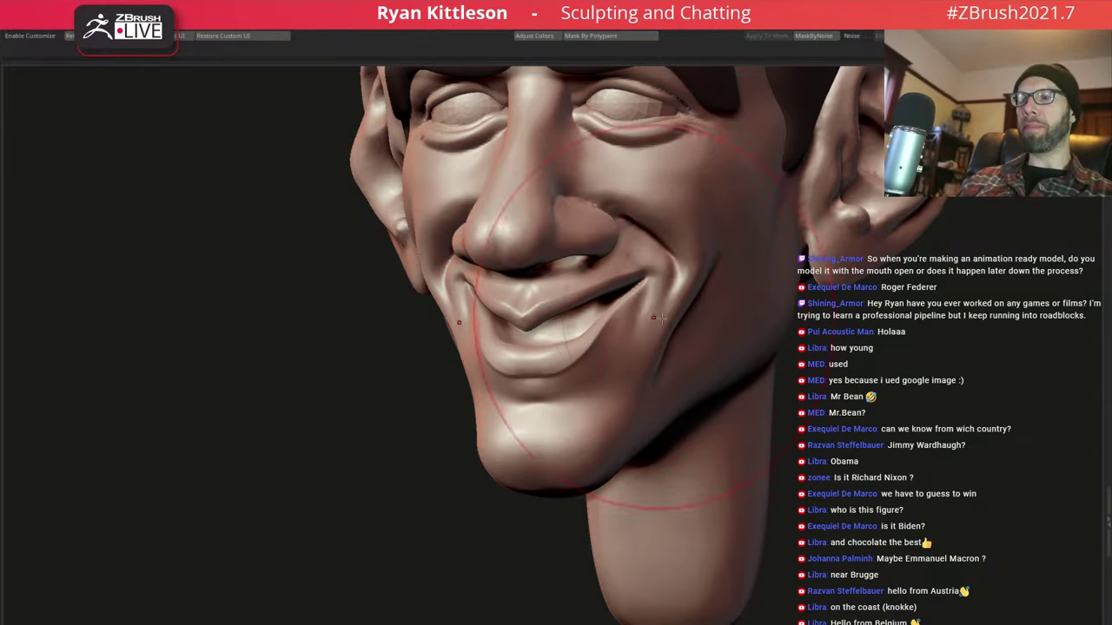
pyautogui.moveTo(641, 381)
pyautogui.mouseDown(button='right')
pyautogui.moveTo(608, 365)
pyautogui.moveTo(623, 371)
pyautogui.mouseUp(button='right')
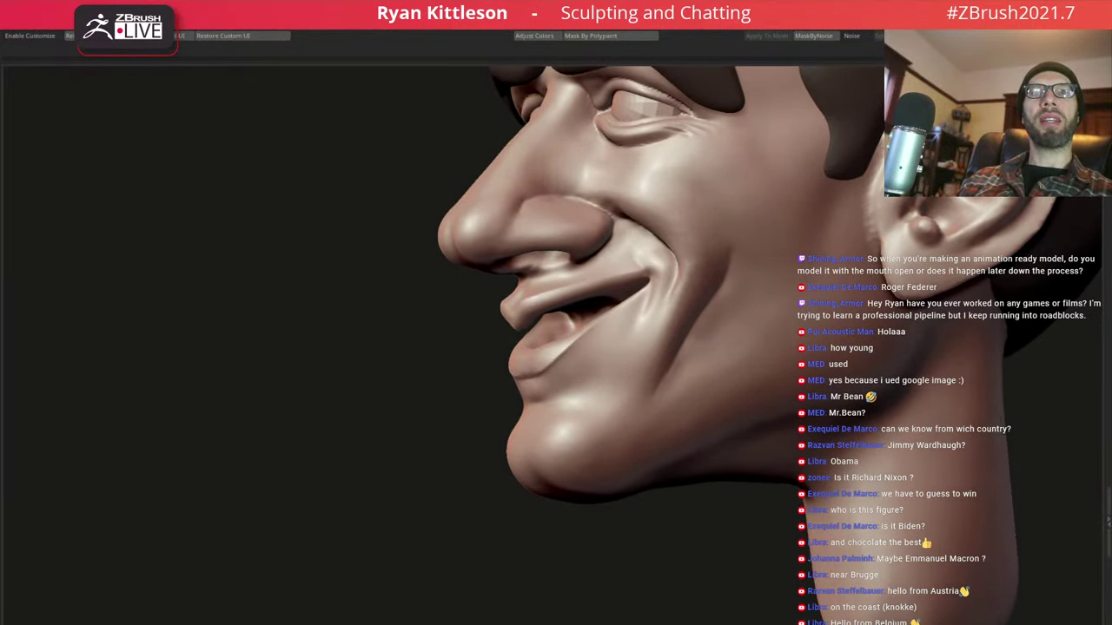
pyautogui.moveTo(623, 371)
pyautogui.mouseDown(button='right')
pyautogui.moveTo(612, 369)
pyautogui.moveTo(627, 371)
pyautogui.moveTo(643, 317)
pyautogui.mouseUp(button='right')
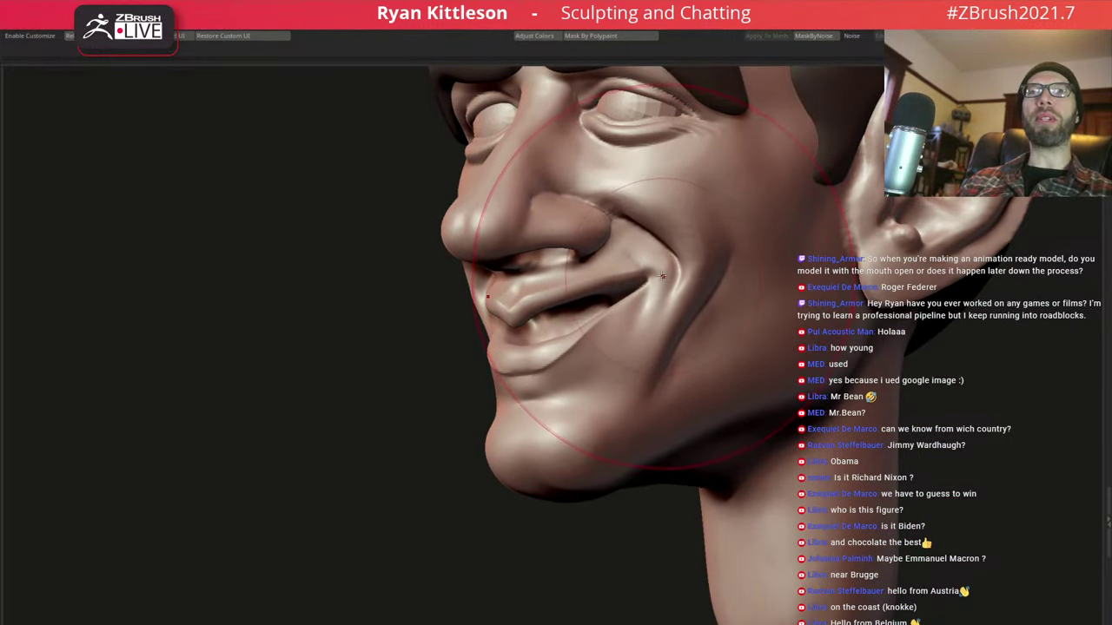
pyautogui.moveTo(625, 316); pyautogui.dragTo(614, 322, button='right')
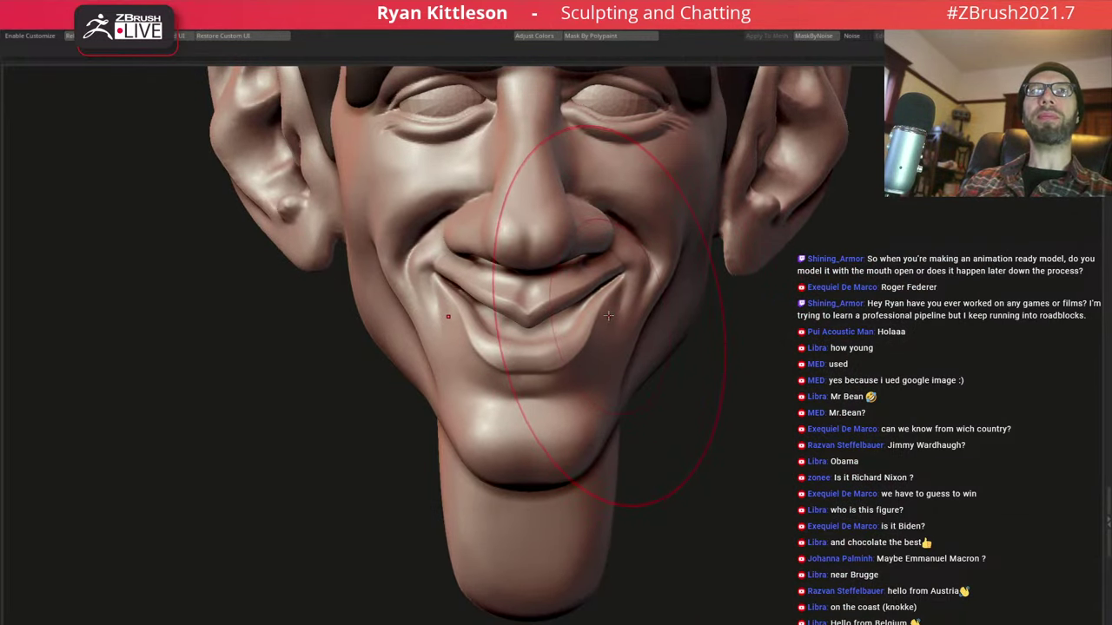
pyautogui.keyDown('alt'); pyautogui.moveTo(608, 315); pyautogui.dragTo(662, 300, button='right'); pyautogui.keyUp('alt')
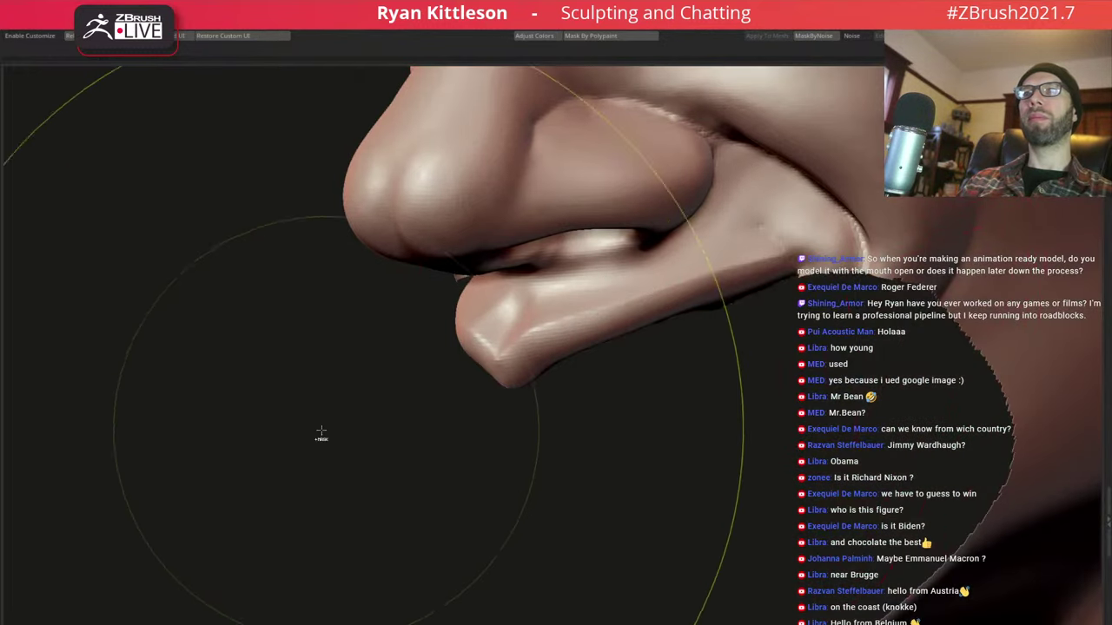
# Mask the nose and upper lip, then invert it to protect the lower lip and chin
pyautogui.keyDown('ctrl'); pyautogui.click(322, 434); pyautogui.keyUp('ctrl')
pyautogui.keyDown('ctrl'); pyautogui.click(318, 440); pyautogui.keyUp('ctrl')
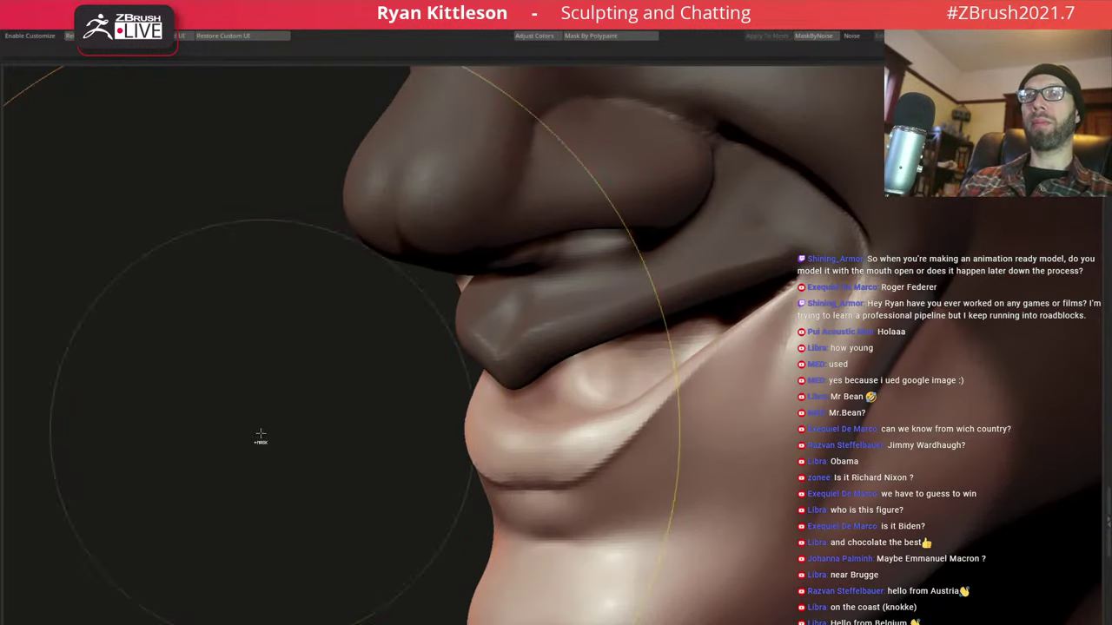
pyautogui.keyDown('ctrl'); pyautogui.click(261, 439); pyautogui.keyUp('ctrl')
# With a smaller brush, smooth the mouth-corner crease and sharpen the upper-lip ridge
pyautogui.press('space')
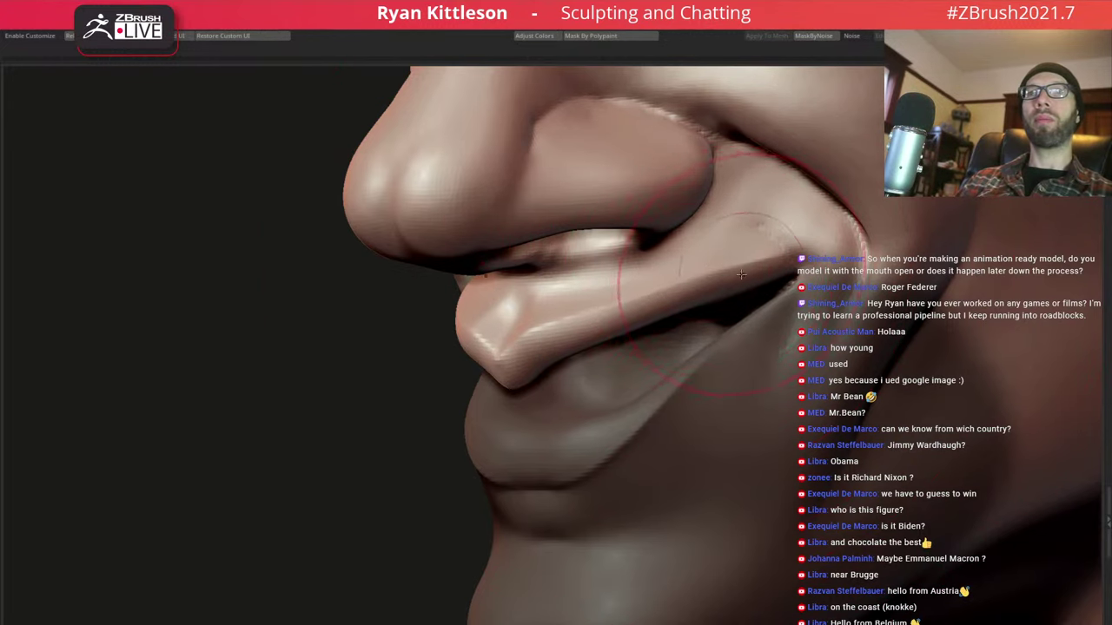
pyautogui.press('space')
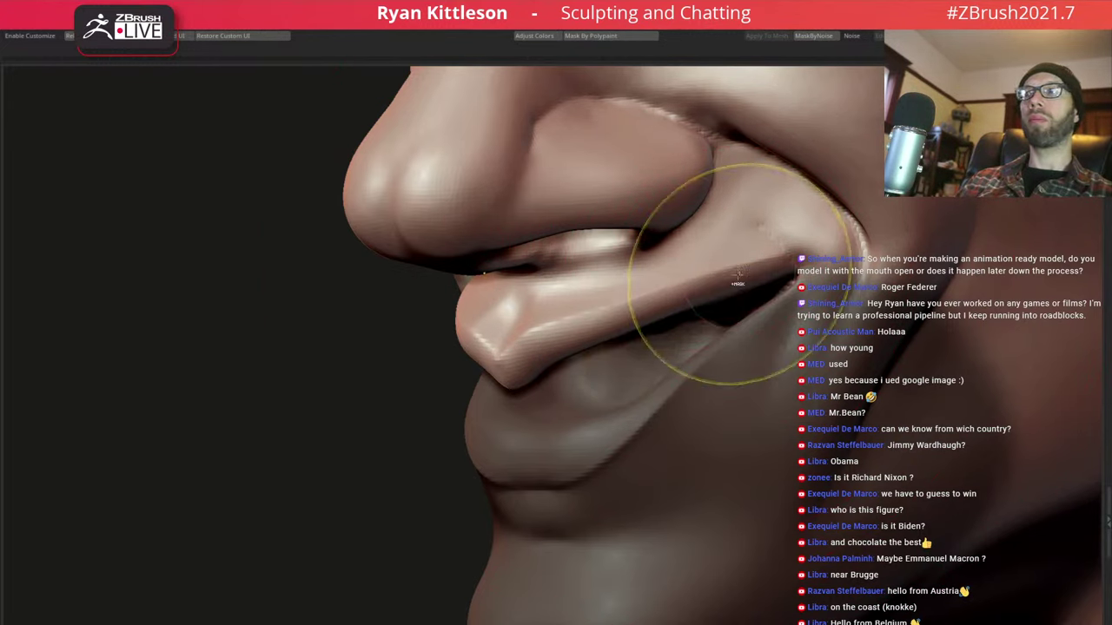
pyautogui.keyDown('shift'); pyautogui.moveTo(742, 288); pyautogui.dragTo(728, 278); pyautogui.keyUp('shift')
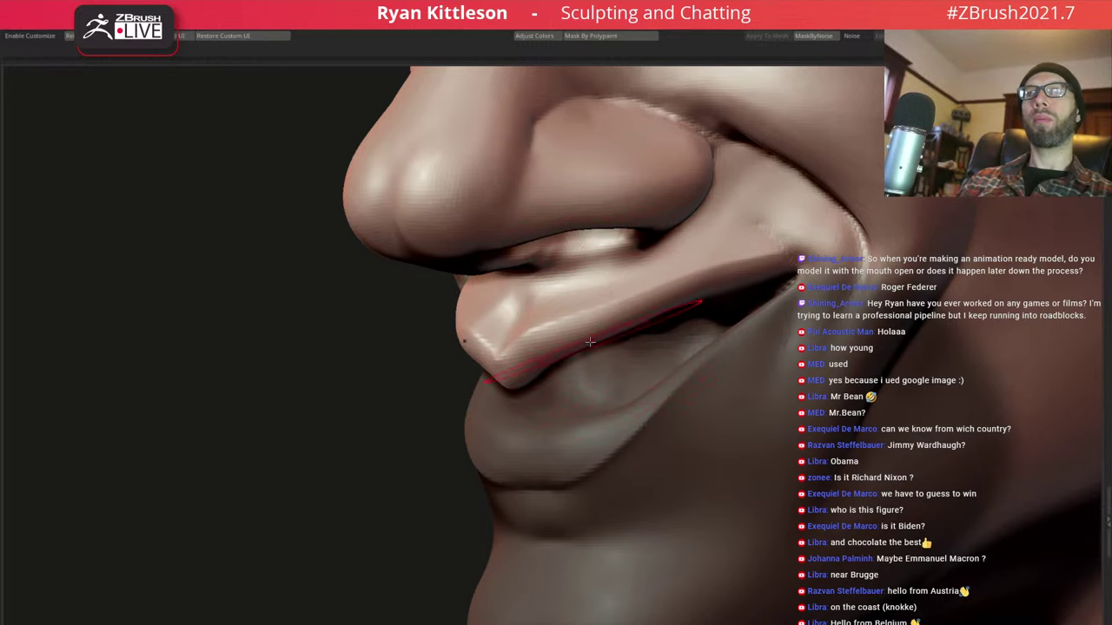
pyautogui.moveTo(487, 343); pyautogui.dragTo(557, 367)
pyautogui.moveTo(695, 291); pyautogui.dragTo(719, 285, button='right')
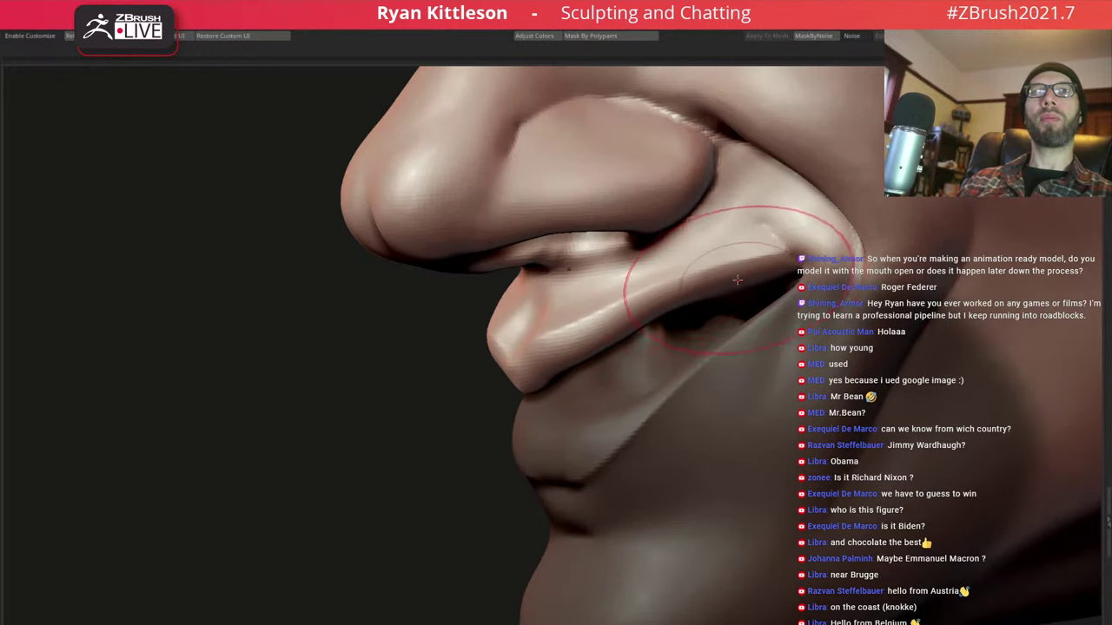
pyautogui.moveTo(315, 442)
pyautogui.mouseDown()
pyautogui.moveTo(273, 298)
pyautogui.moveTo(411, 294)
pyautogui.mouseUp()
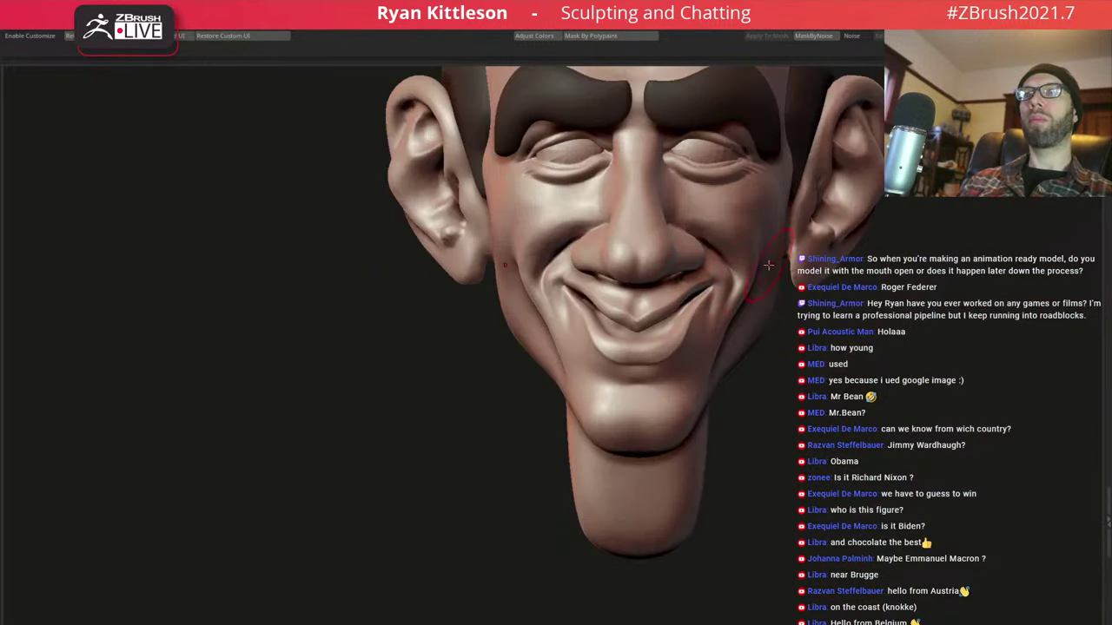
# Enlarge the brush and work under the nose on the nostril wing and nasal fold
pyautogui.moveTo(768, 265)
pyautogui.keyDown('ctrl'); pyautogui.mouseDown(button='right')
pyautogui.moveTo(720, 252)
pyautogui.moveTo(742, 266)
pyautogui.moveTo(682, 261)
pyautogui.moveTo(670, 280)
pyautogui.moveTo(374, 257)
pyautogui.moveTo(685, 267)
pyautogui.moveTo(677, 282)
pyautogui.moveTo(671, 274)
pyautogui.mouseUp(button='right'); pyautogui.keyUp('ctrl')
pyautogui.rightClick(669, 287)
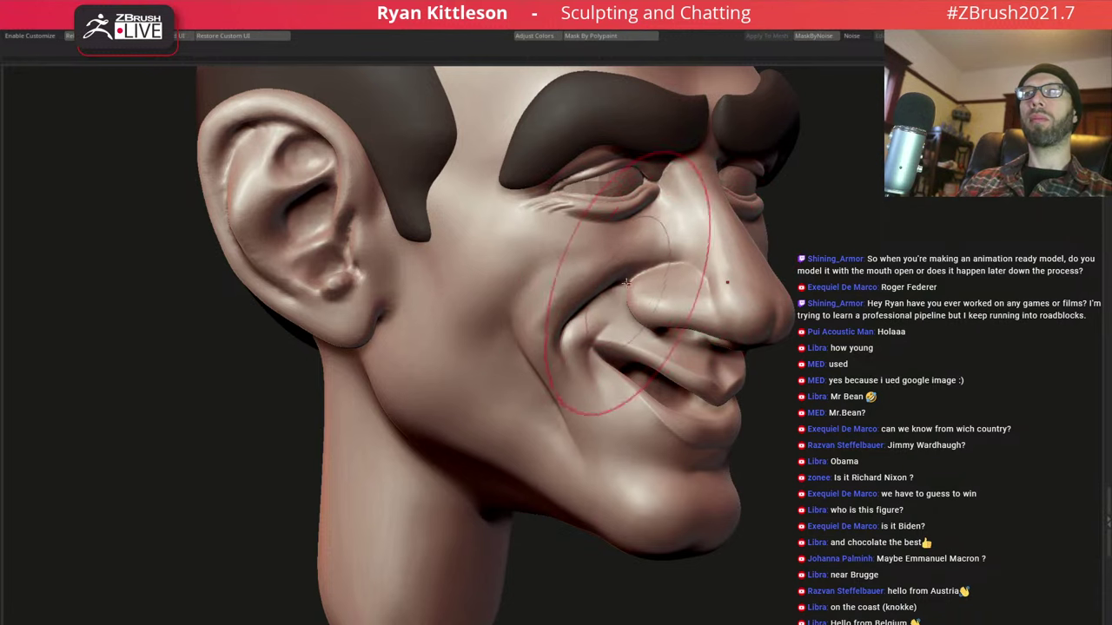
pyautogui.moveTo(696, 258)
pyautogui.keyDown('ctrl'); pyautogui.mouseDown(button='right')
pyautogui.moveTo(660, 209)
pyautogui.moveTo(734, 271)
pyautogui.moveTo(774, 239)
pyautogui.moveTo(752, 261)
pyautogui.moveTo(758, 313)
pyautogui.moveTo(667, 283)
pyautogui.moveTo(730, 306)
pyautogui.moveTo(657, 256)
pyautogui.moveTo(674, 265)
pyautogui.mouseUp(button='right'); pyautogui.keyUp('ctrl')
pyautogui.press('space')
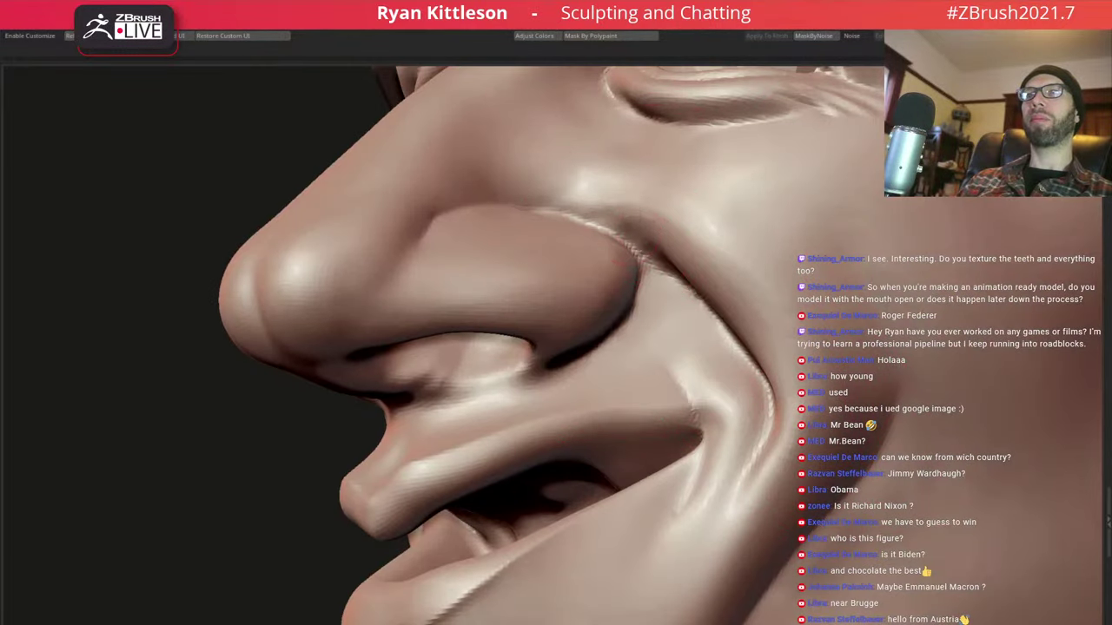
pyautogui.moveTo(630, 213); pyautogui.dragTo(669, 249, button='right')
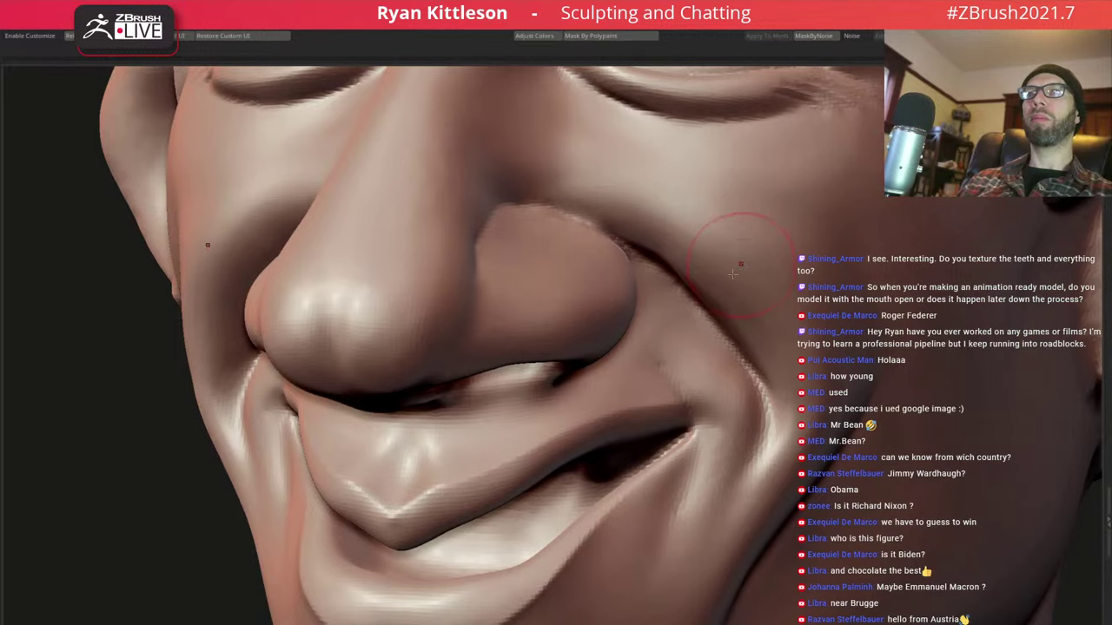
pyautogui.moveTo(734, 274)
pyautogui.mouseDown(button='right')
pyautogui.moveTo(415, 162)
pyautogui.moveTo(605, 298)
pyautogui.mouseUp(button='right')
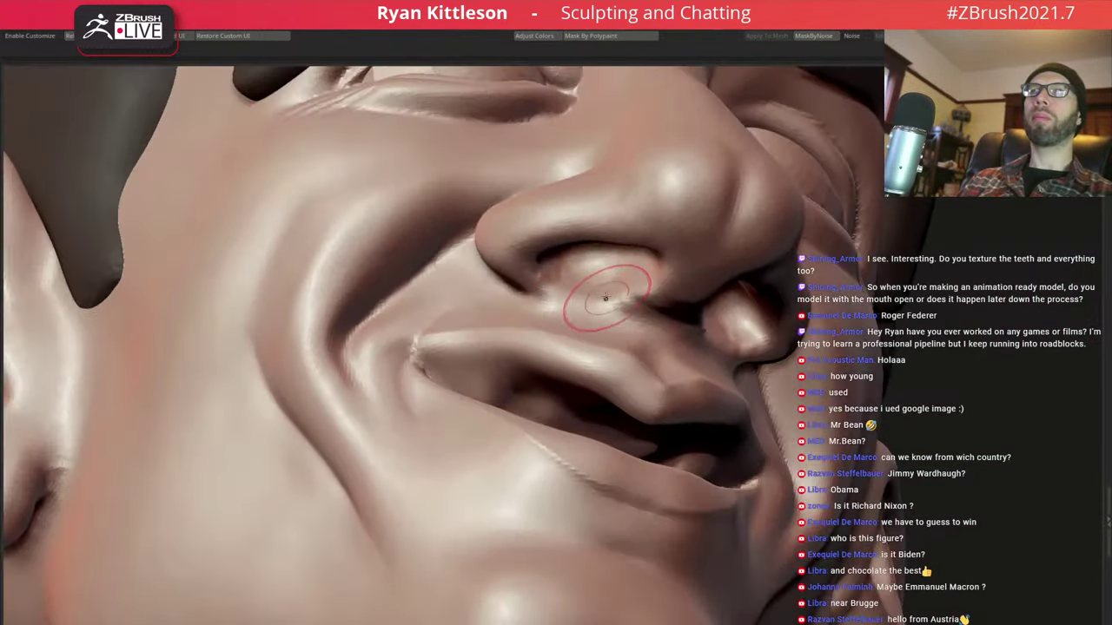
pyautogui.press('space')
pyautogui.moveTo(605, 298); pyautogui.dragTo(610, 292, button='right')
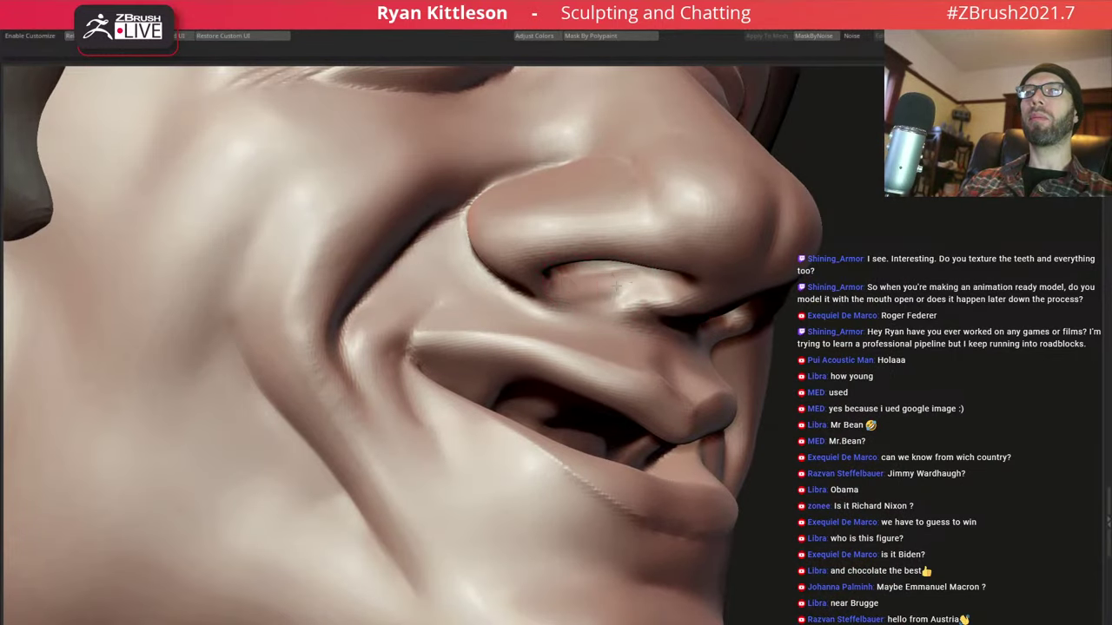
pyautogui.press('space')
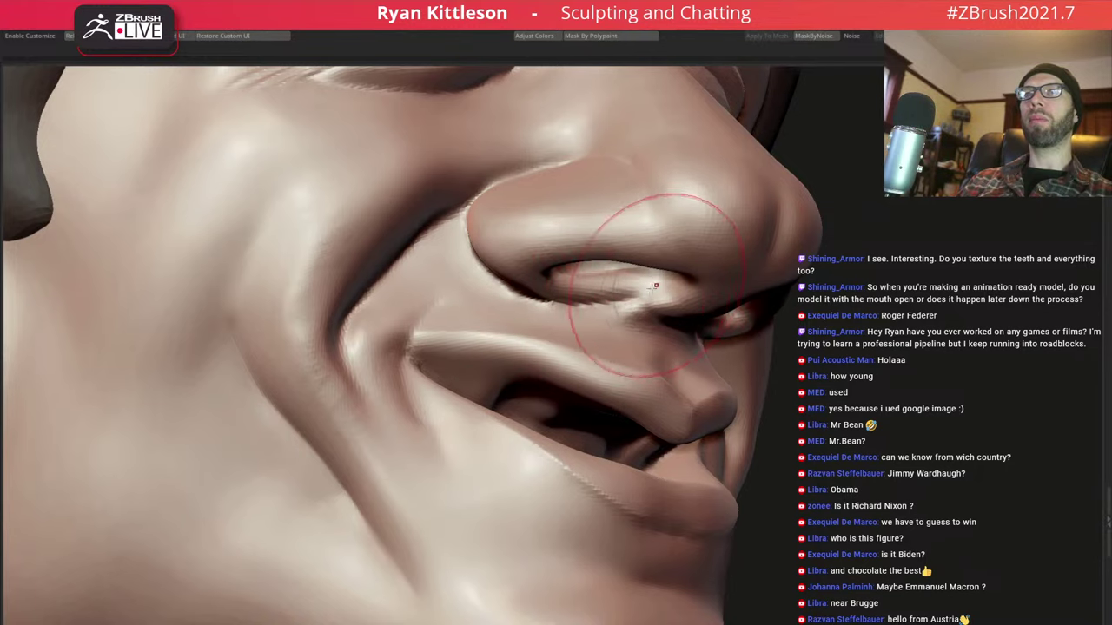
pyautogui.moveTo(654, 286)
pyautogui.mouseDown(button='right')
pyautogui.moveTo(667, 223)
pyautogui.moveTo(658, 237)
pyautogui.mouseUp(button='right')
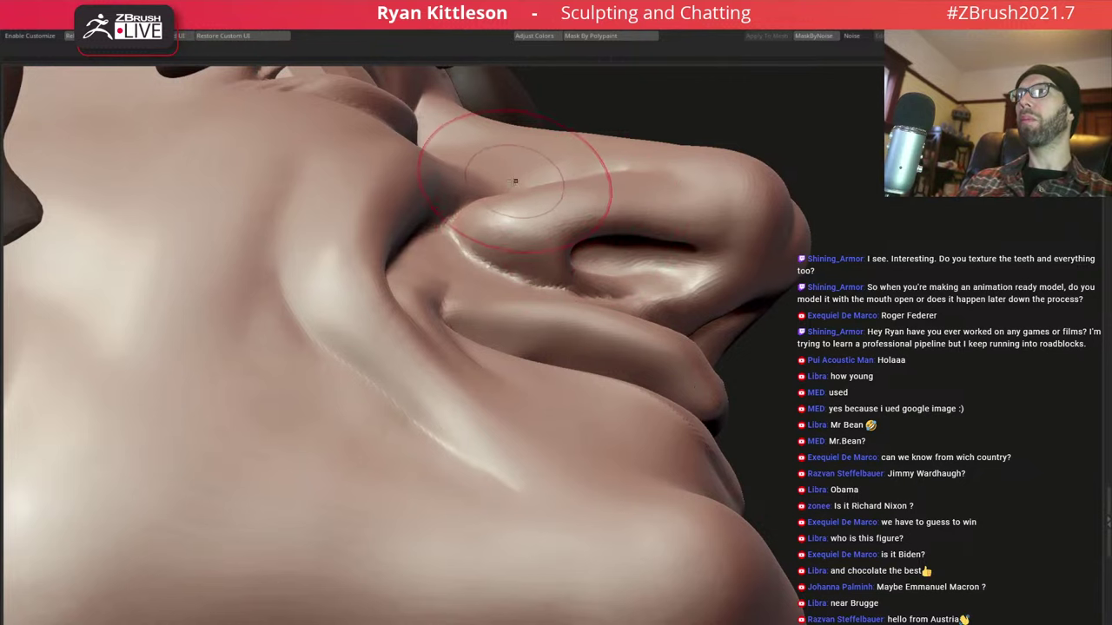
pyautogui.moveTo(516, 179)
pyautogui.mouseDown(button='right')
pyautogui.moveTo(527, 186)
pyautogui.moveTo(622, 156)
pyautogui.moveTo(641, 233)
pyautogui.moveTo(655, 245)
pyautogui.moveTo(687, 238)
pyautogui.moveTo(611, 241)
pyautogui.moveTo(661, 260)
pyautogui.moveTo(680, 286)
pyautogui.moveTo(665, 260)
pyautogui.moveTo(629, 258)
pyautogui.moveTo(587, 287)
pyautogui.mouseUp(button='right')
# Enlarge the brush and smooth the lower lip surface
pyautogui.moveTo(408, 375); pyautogui.dragTo(402, 373, button='right')
pyautogui.moveTo(442, 330); pyautogui.dragTo(446, 322, button='right')
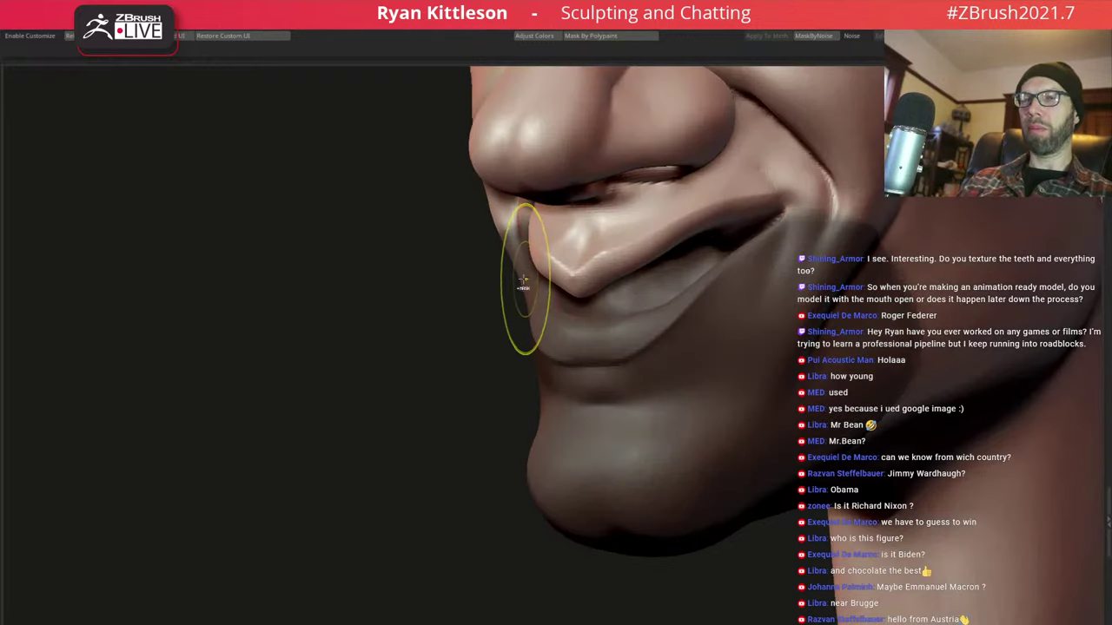
pyautogui.press('space')
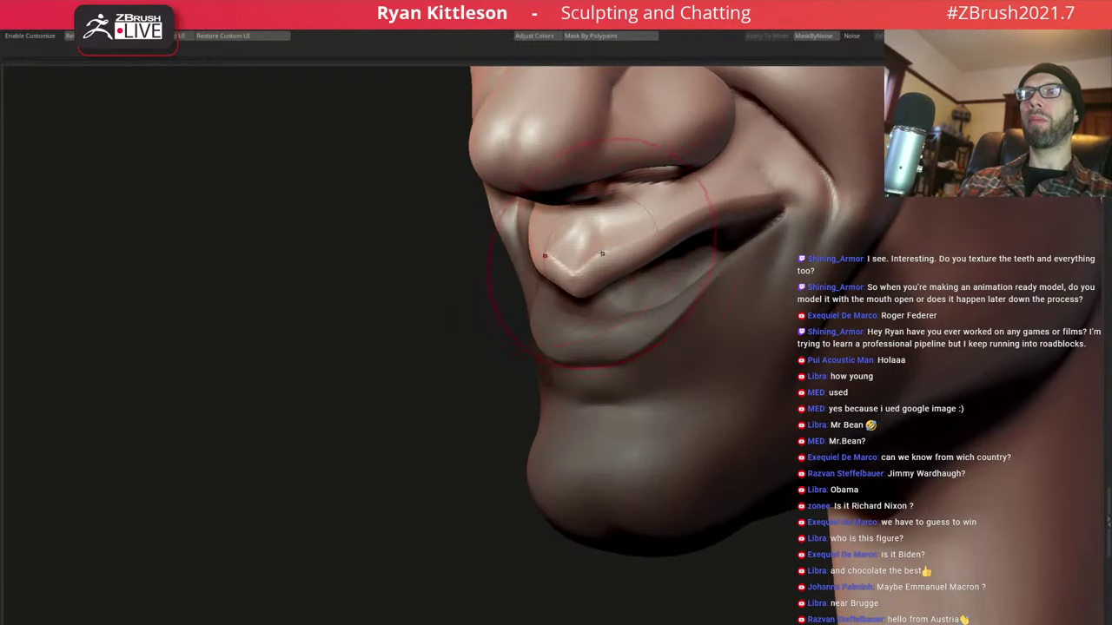
pyautogui.moveTo(588, 260); pyautogui.dragTo(590, 263, button='right')
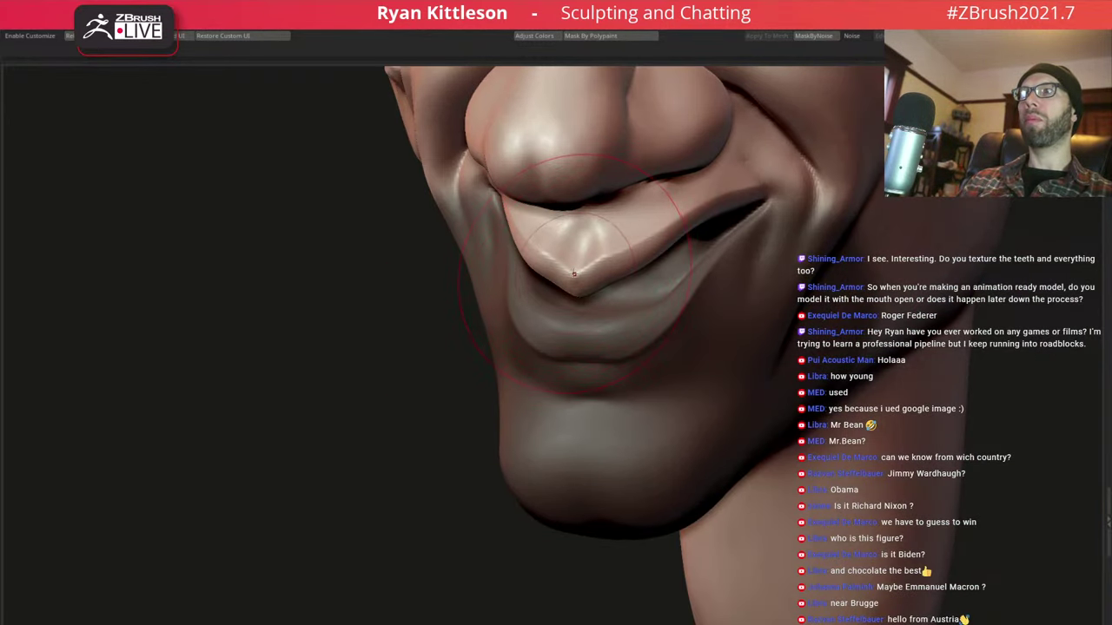
pyautogui.press('space')
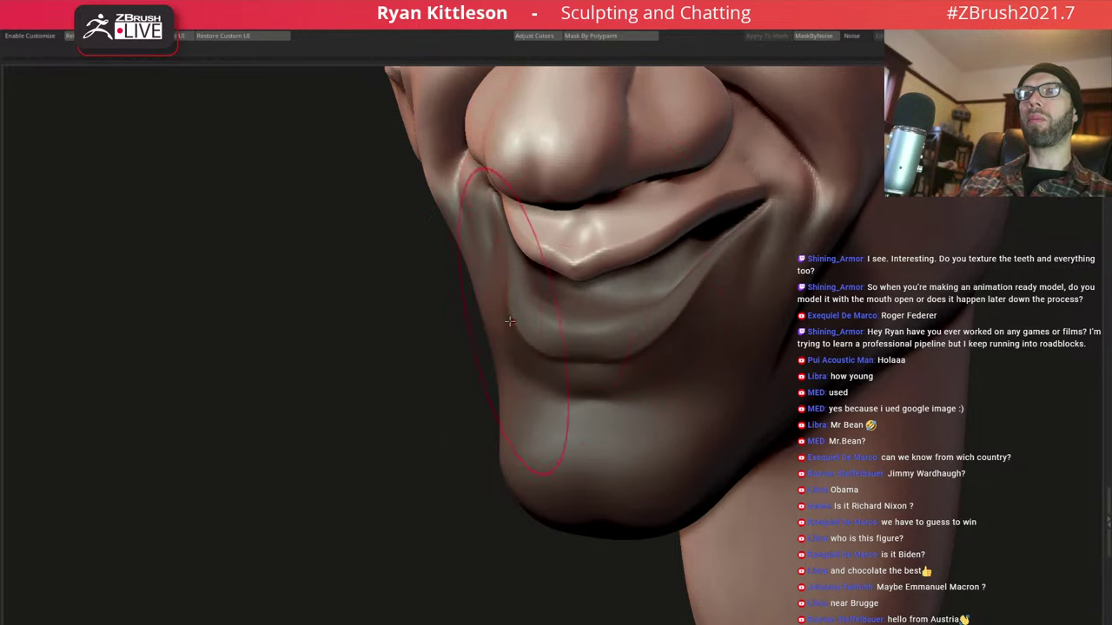
pyautogui.moveTo(510, 322); pyautogui.dragTo(523, 315, button='right')
pyautogui.moveTo(553, 332); pyautogui.dragTo(550, 327)
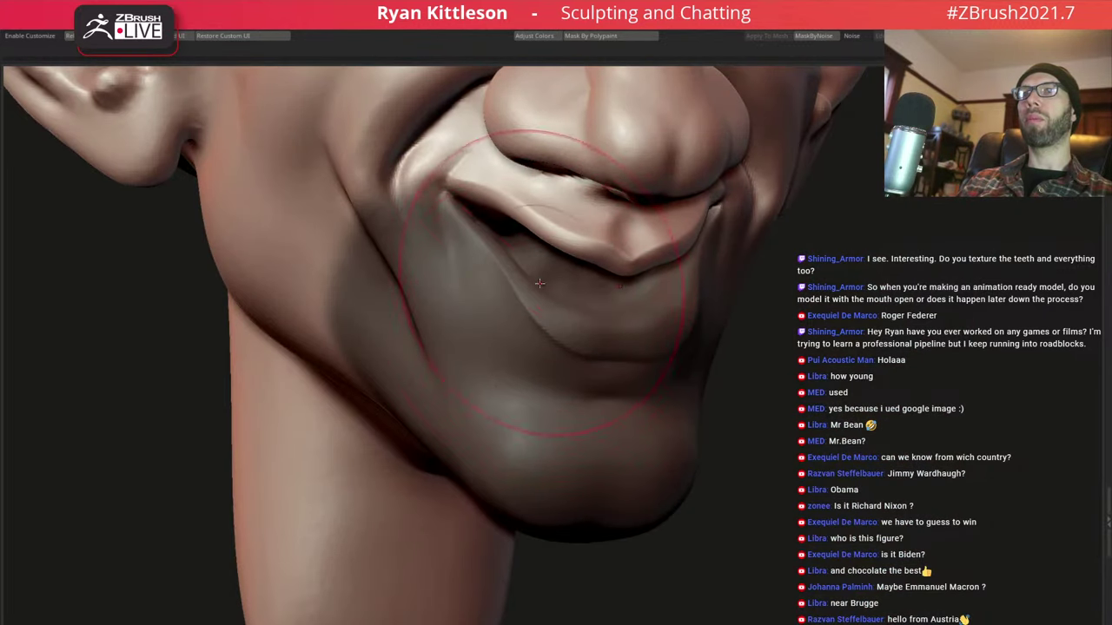
# Shrink the brush and frame the whole head in a three-quarter front view
pyautogui.keyDown('ctrl'); pyautogui.moveTo(561, 222); pyautogui.dragTo(560, 243, button='right'); pyautogui.keyUp('ctrl')
pyautogui.press('space')
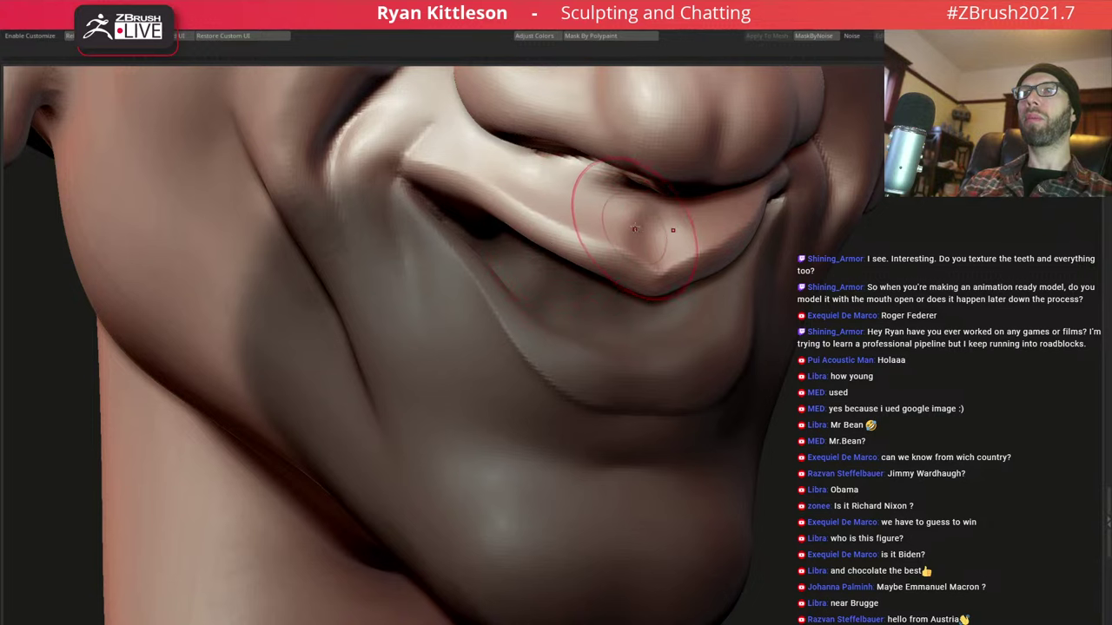
pyautogui.moveTo(634, 228)
pyautogui.keyDown('ctrl'); pyautogui.mouseDown(button='right')
pyautogui.moveTo(634, 213)
pyautogui.moveTo(617, 271)
pyautogui.moveTo(651, 223)
pyautogui.moveTo(525, 257)
pyautogui.moveTo(528, 275)
pyautogui.mouseUp(button='right'); pyautogui.keyUp('ctrl')
pyautogui.press('f')
# Smooth the crease wrinkles under the closed eye, then frame the head and turn it left
pyautogui.press('space')
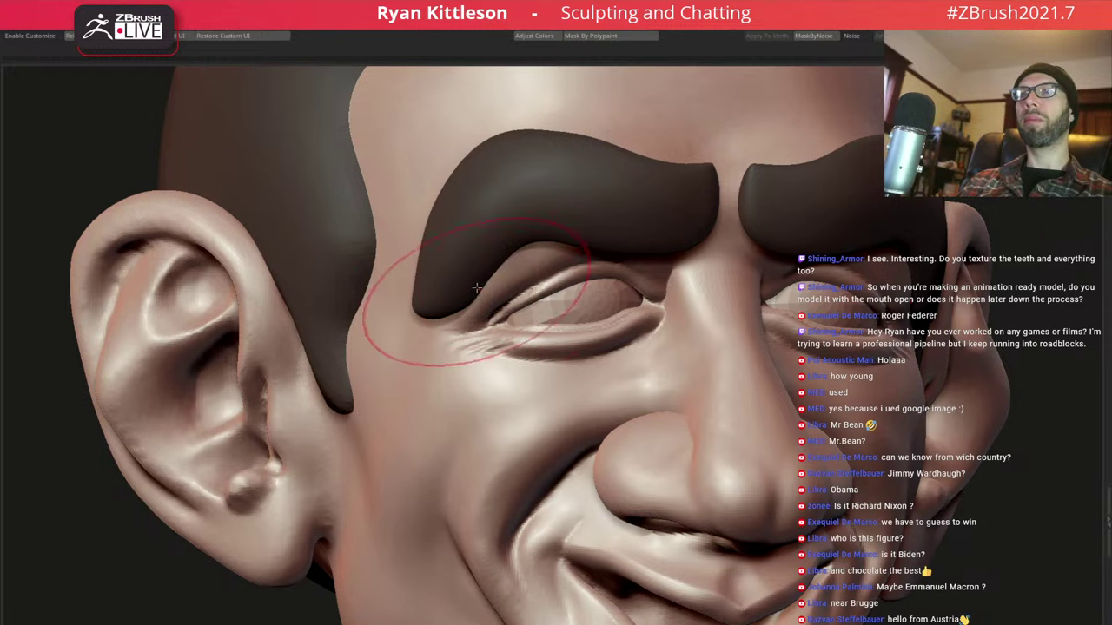
pyautogui.keyDown('shift'); pyautogui.click(476, 288); pyautogui.keyUp('shift')
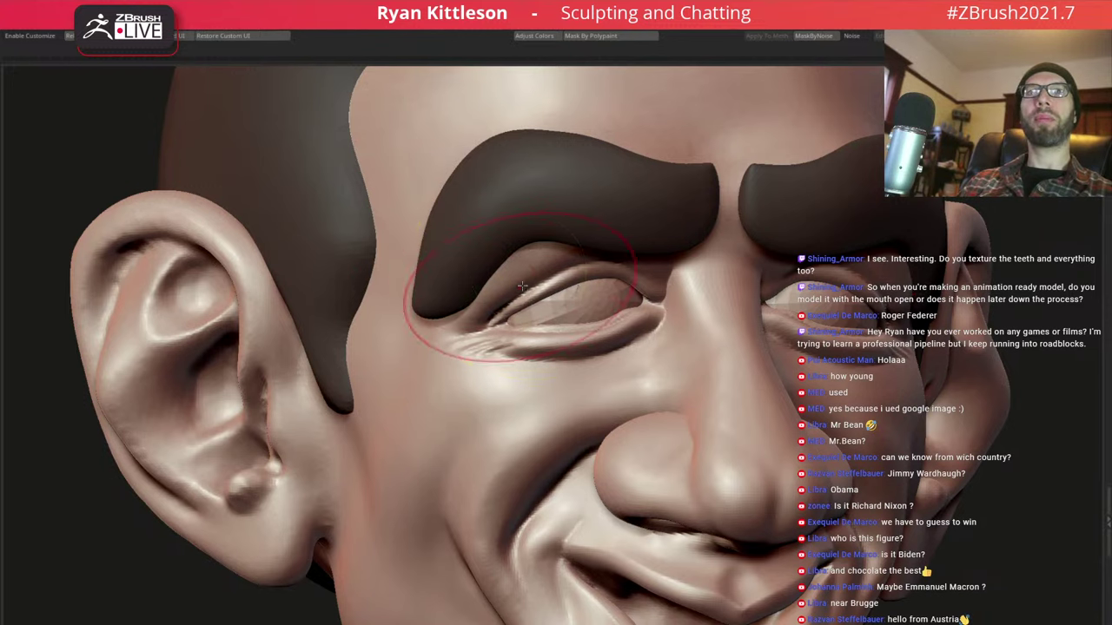
pyautogui.press('f')
pyautogui.moveTo(545, 282); pyautogui.dragTo(614, 275, button='right')
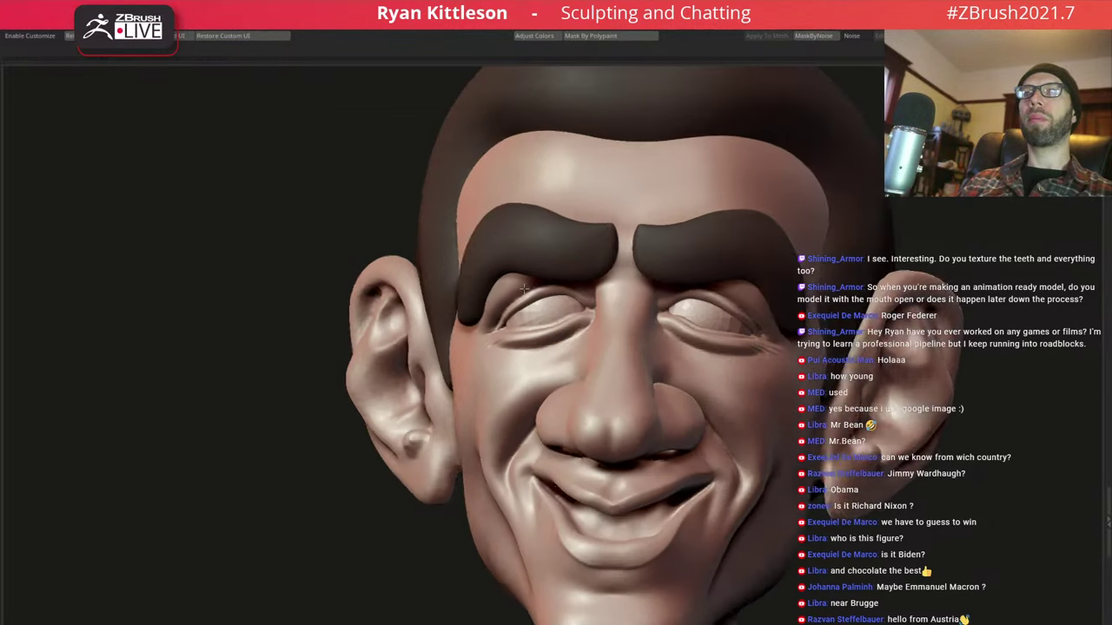
pyautogui.moveTo(521, 283)
pyautogui.keyDown('alt'); pyautogui.mouseDown()
pyautogui.moveTo(372, 201)
pyautogui.moveTo(545, 235)
pyautogui.moveTo(596, 316)
pyautogui.mouseUp(); pyautogui.keyUp('alt')
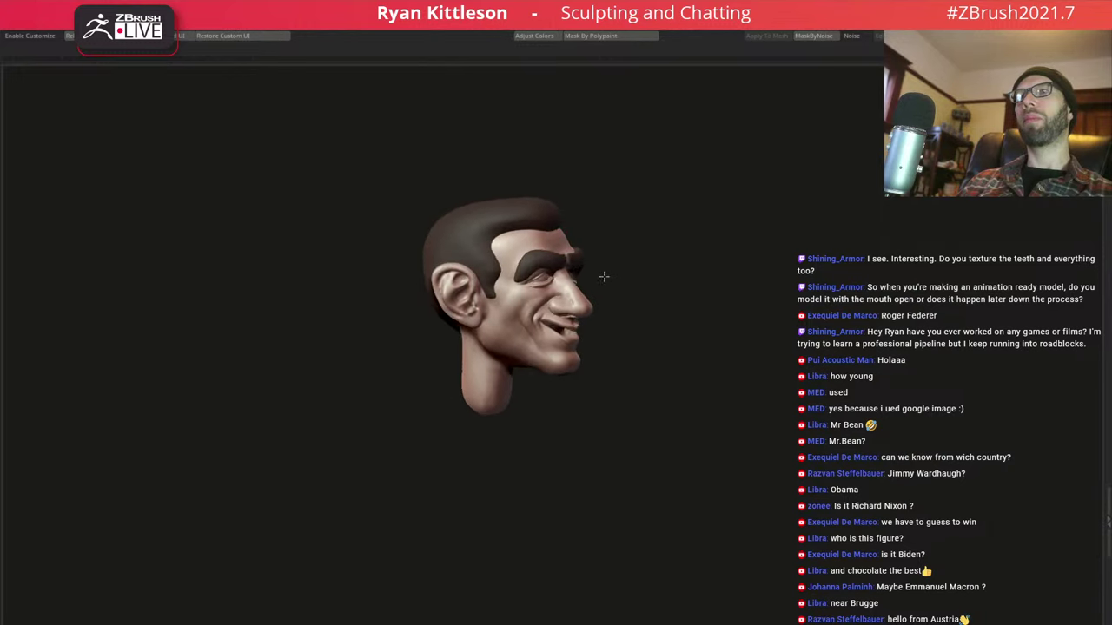
pyautogui.press('f')
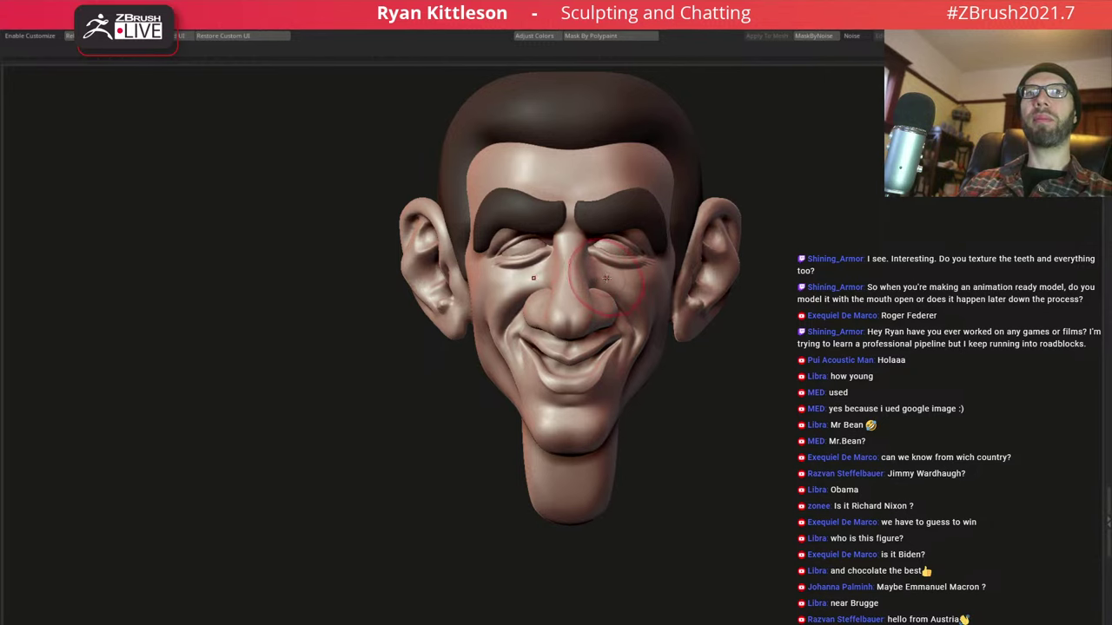
pyautogui.moveTo(603, 293)
pyautogui.mouseDown()
pyautogui.moveTo(658, 317)
pyautogui.moveTo(506, 280)
pyautogui.moveTo(446, 248)
pyautogui.moveTo(414, 255)
pyautogui.moveTo(417, 218)
pyautogui.moveTo(447, 226)
pyautogui.mouseUp()
# With a larger brush, smooth the ear's antitragus and earlobe, then frame the head near-front
pyautogui.press('space')
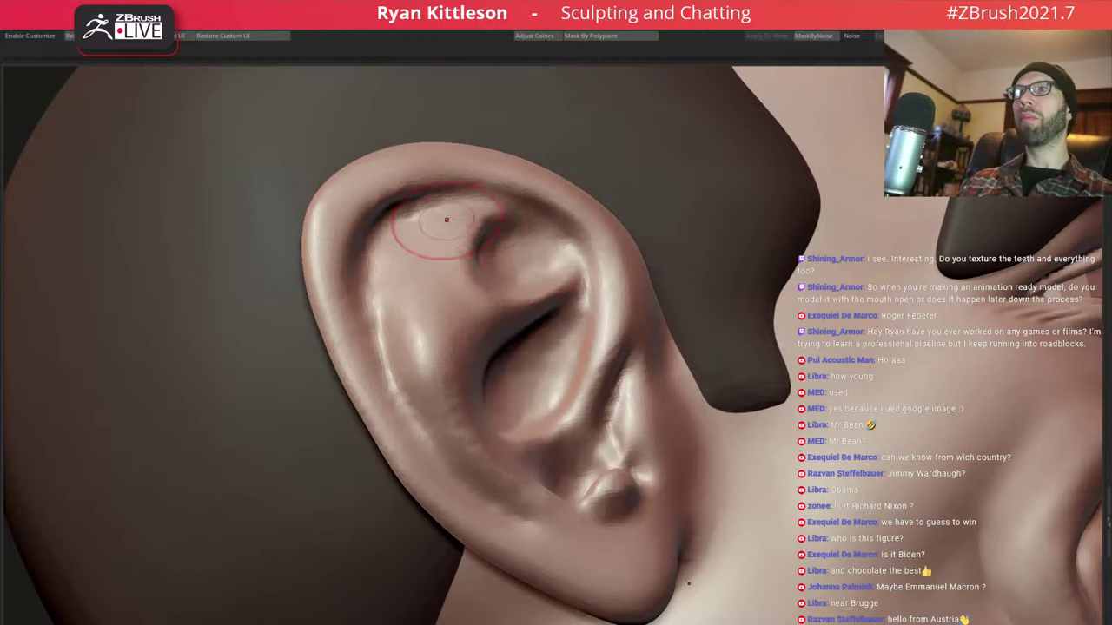
pyautogui.moveTo(373, 269); pyautogui.dragTo(579, 255)
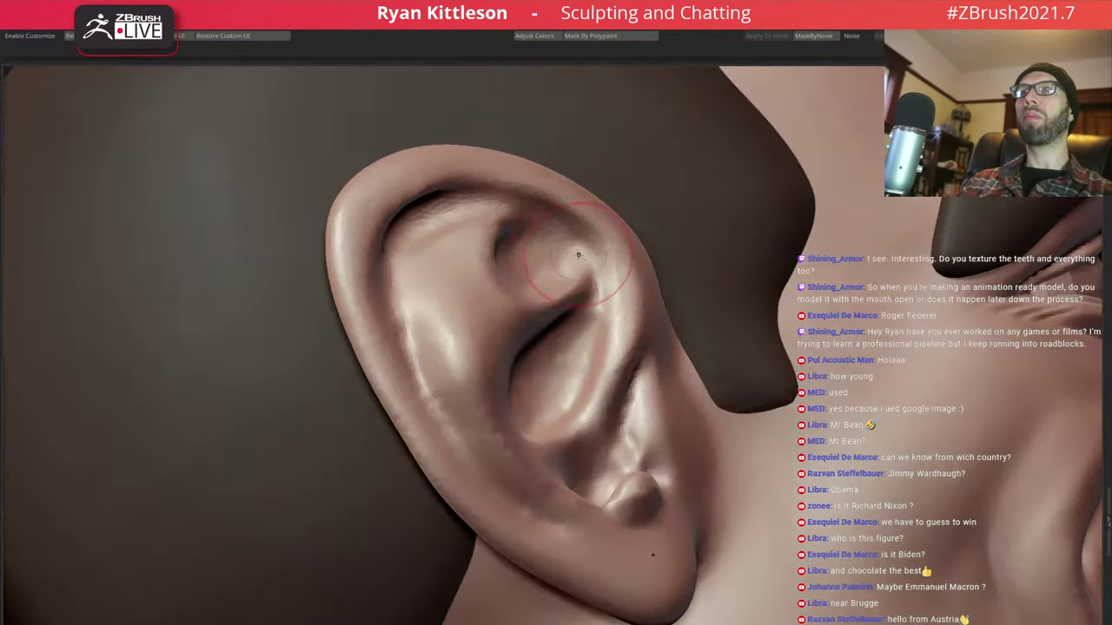
pyautogui.moveTo(531, 217); pyautogui.dragTo(556, 235)
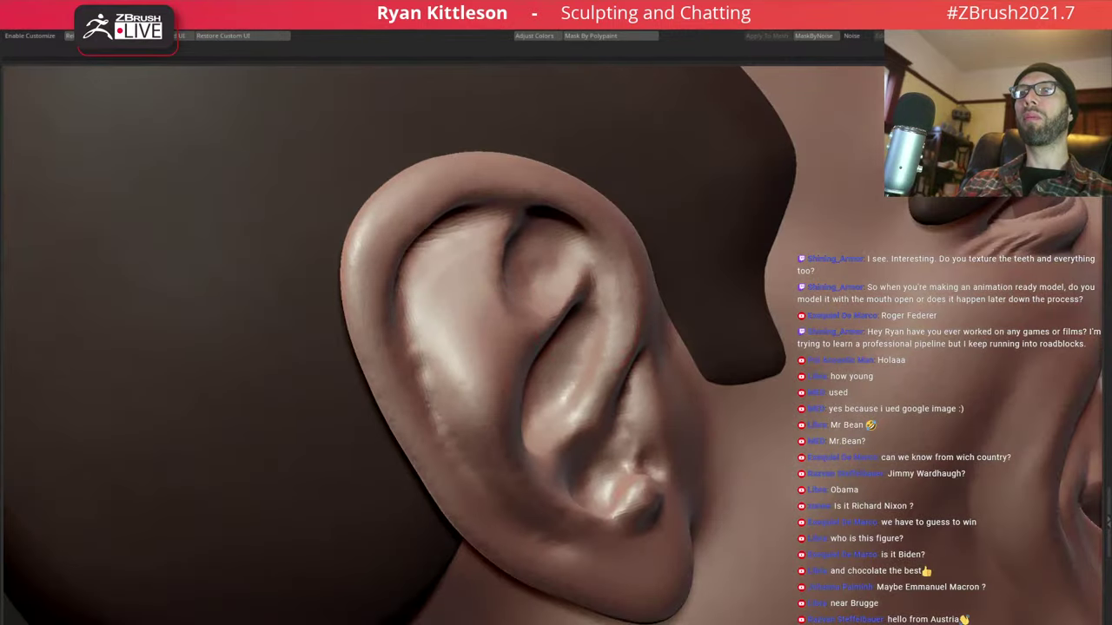
pyautogui.moveTo(539, 418); pyautogui.dragTo(542, 354)
pyautogui.moveTo(509, 427); pyautogui.dragTo(385, 254)
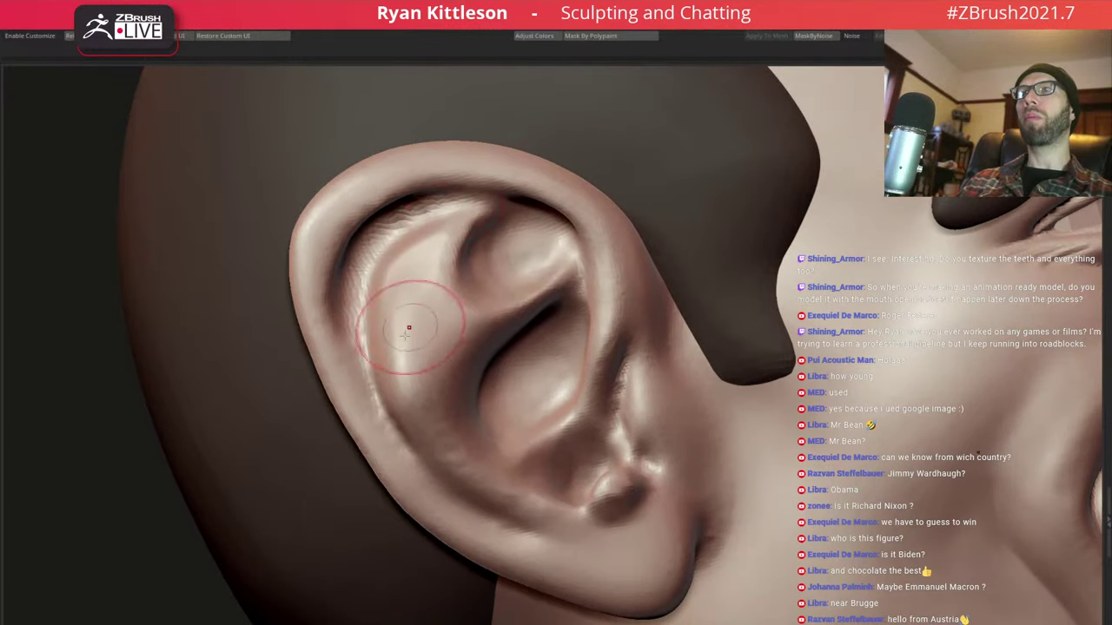
pyautogui.moveTo(397, 347)
pyautogui.mouseDown()
pyautogui.moveTo(477, 322)
pyautogui.moveTo(469, 400)
pyautogui.mouseUp()
pyautogui.press('space')
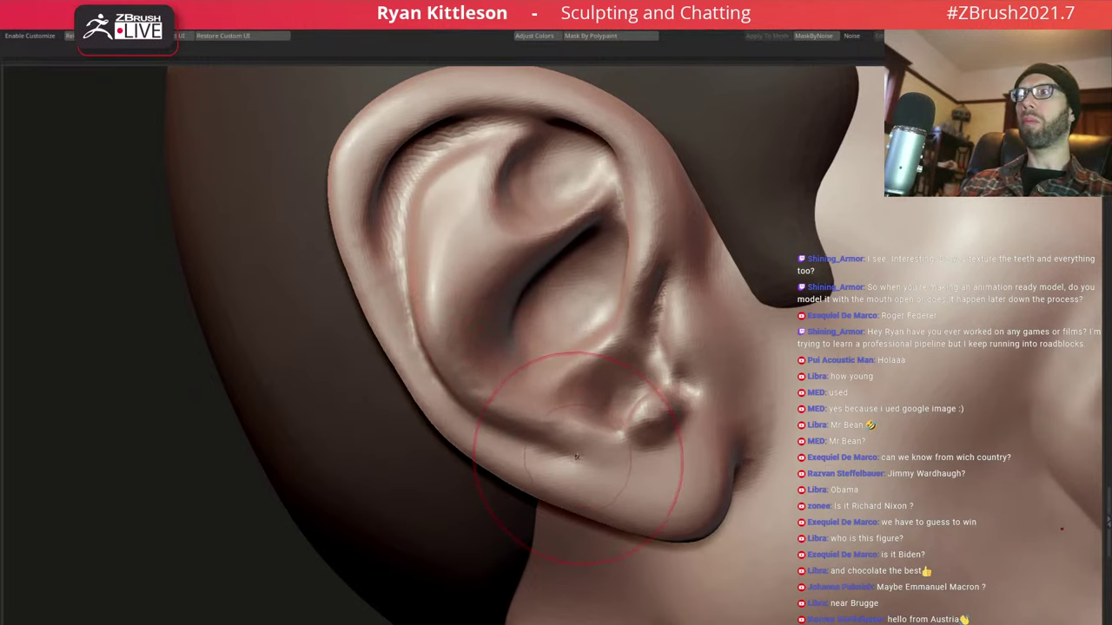
pyautogui.moveTo(566, 453)
pyautogui.keyDown('shift'); pyautogui.mouseDown()
pyautogui.moveTo(596, 419)
pyautogui.moveTo(580, 401)
pyautogui.mouseUp(); pyautogui.keyUp('shift')
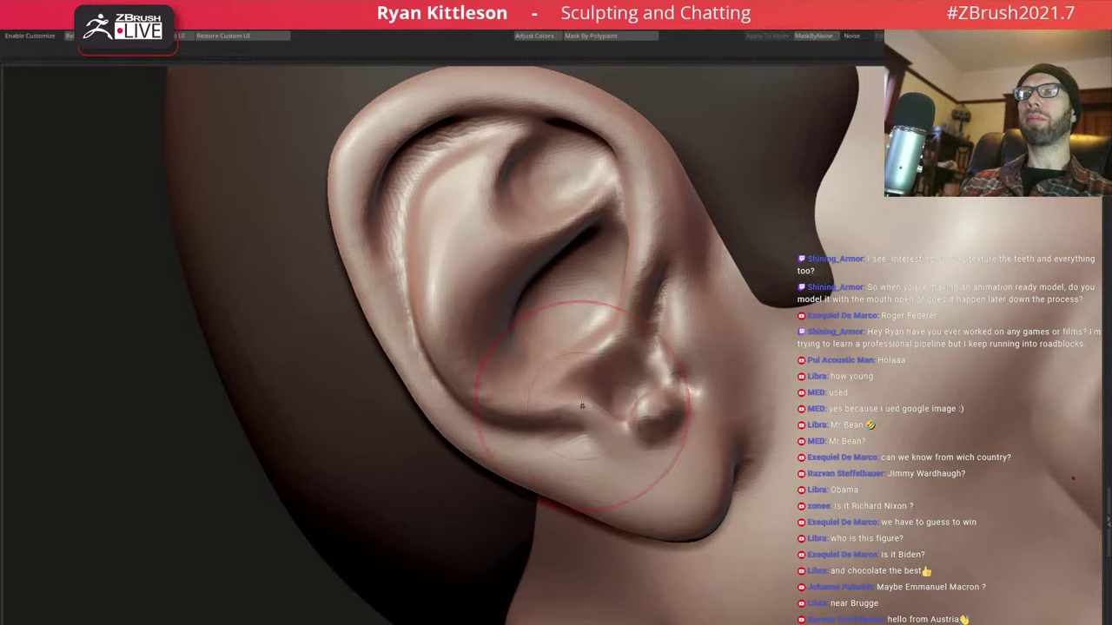
pyautogui.press('f')
pyautogui.moveTo(449, 174); pyautogui.dragTo(495, 276)
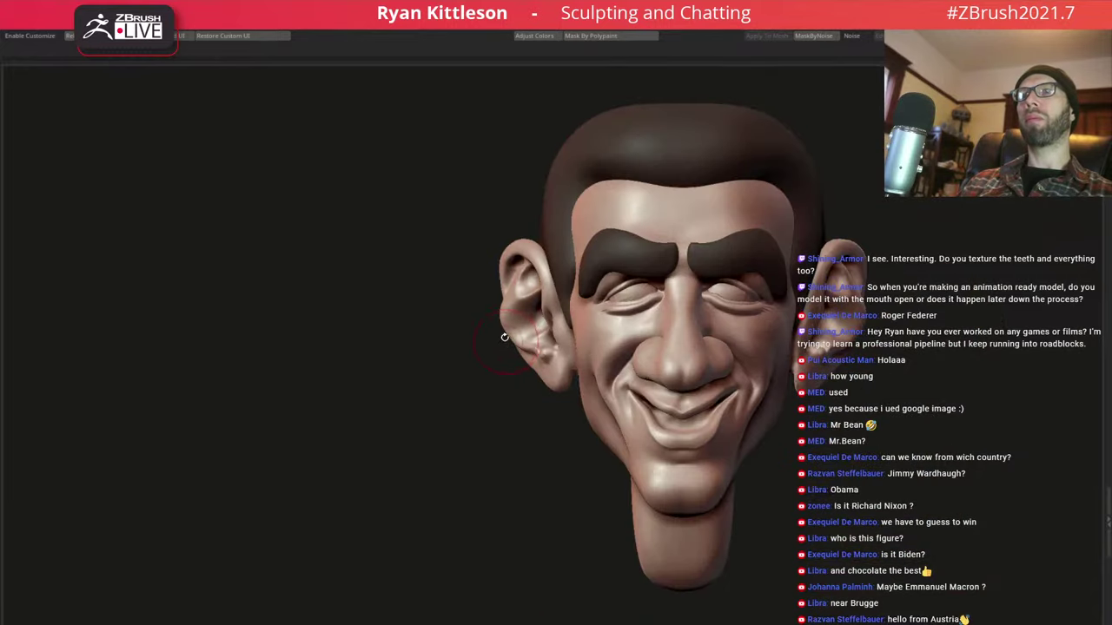
# Zoom in close to the ear and smooth the antihelix and lobe area
pyautogui.moveTo(503, 336); pyautogui.dragTo(556, 368)
pyautogui.press('space')
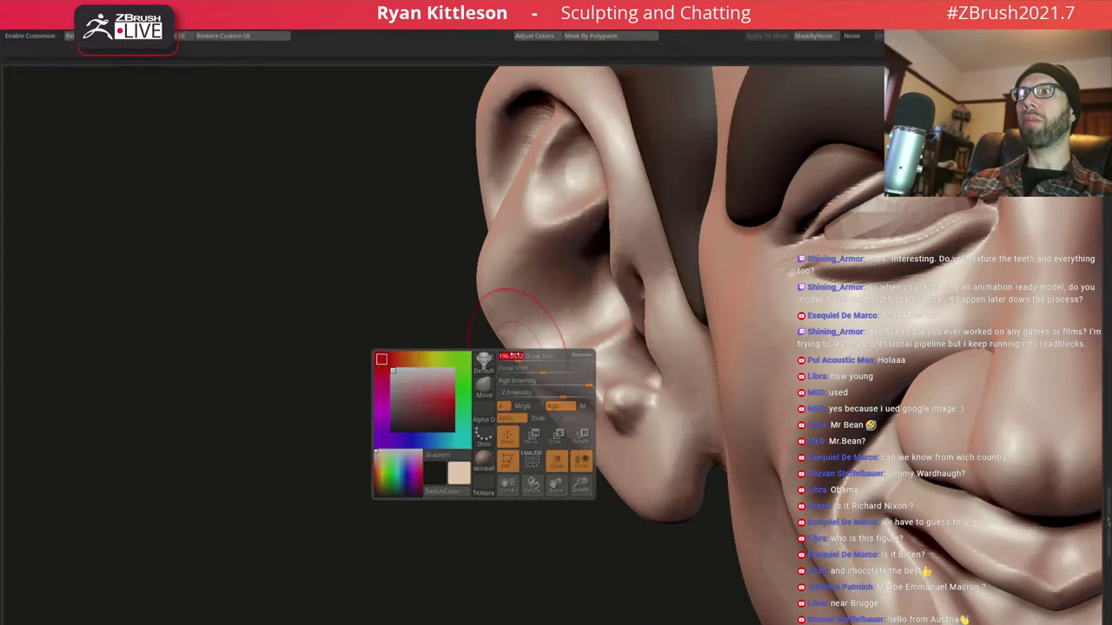
pyautogui.moveTo(530, 348)
pyautogui.mouseDown()
pyautogui.moveTo(556, 399)
pyautogui.moveTo(543, 352)
pyautogui.moveTo(513, 338)
pyautogui.moveTo(560, 368)
pyautogui.moveTo(589, 255)
pyautogui.mouseUp()
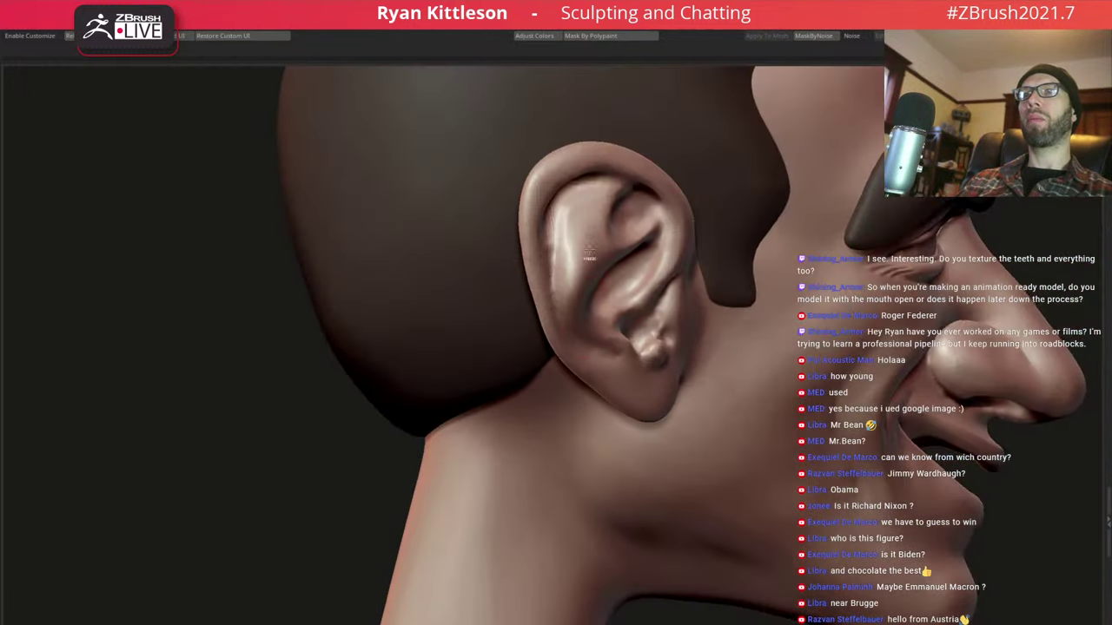
pyautogui.moveTo(589, 254); pyautogui.dragTo(577, 295, button='right')
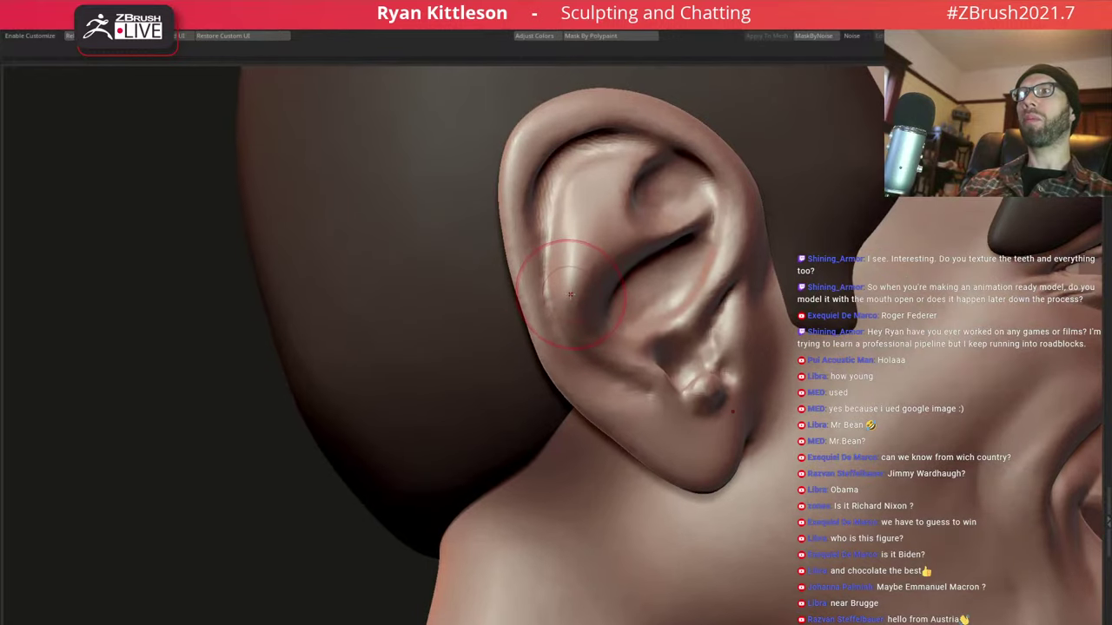
pyautogui.press('space')
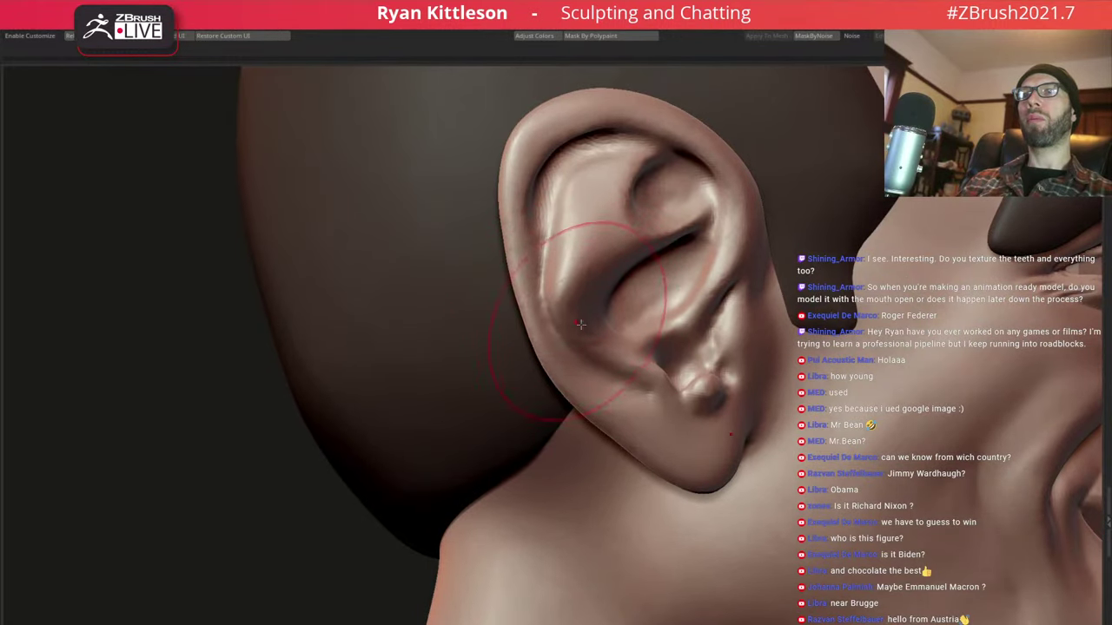
pyautogui.press('space')
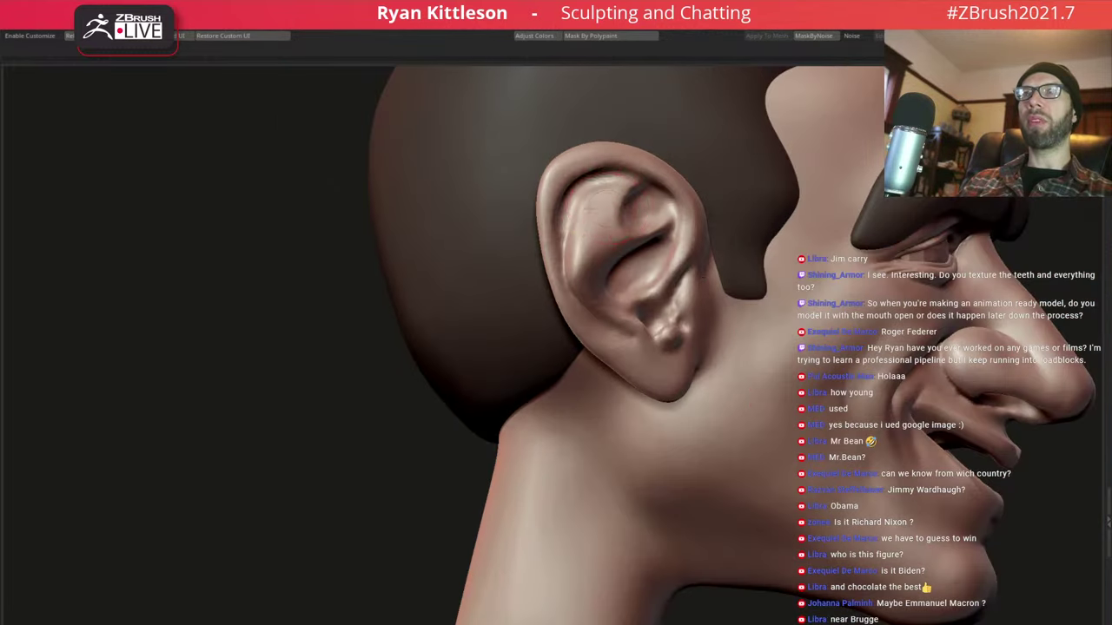
# Smooth the faceted helix rim and the top of the concha
pyautogui.moveTo(604, 239)
pyautogui.mouseDown(button='right')
pyautogui.moveTo(646, 230)
pyautogui.moveTo(698, 284)
pyautogui.mouseUp(button='right')
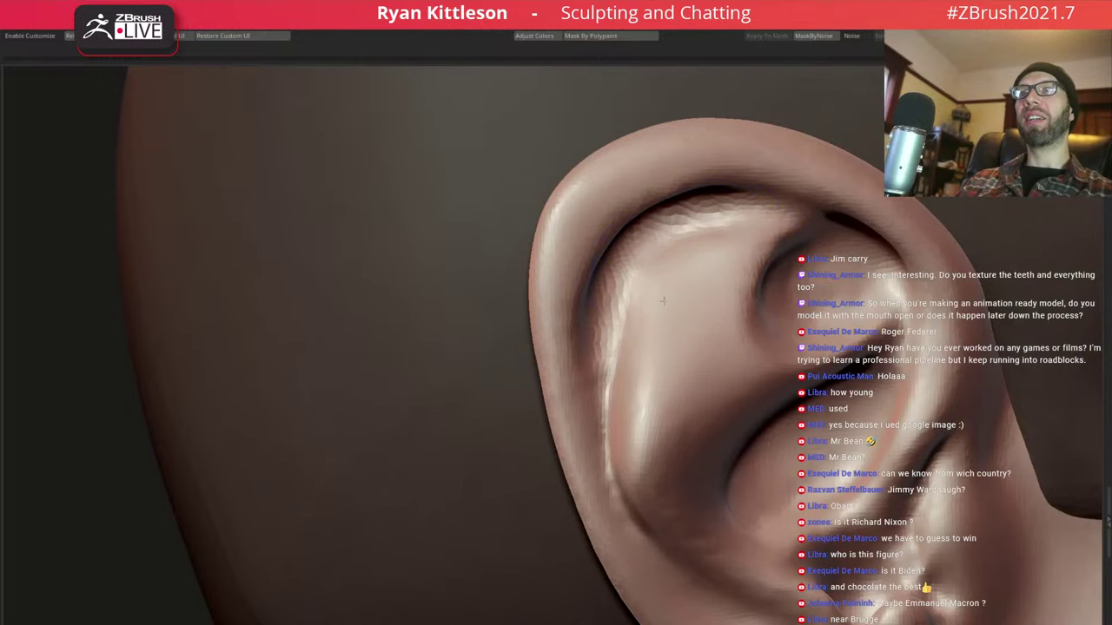
pyautogui.moveTo(693, 259); pyautogui.dragTo(693, 246, button='right')
pyautogui.press('space')
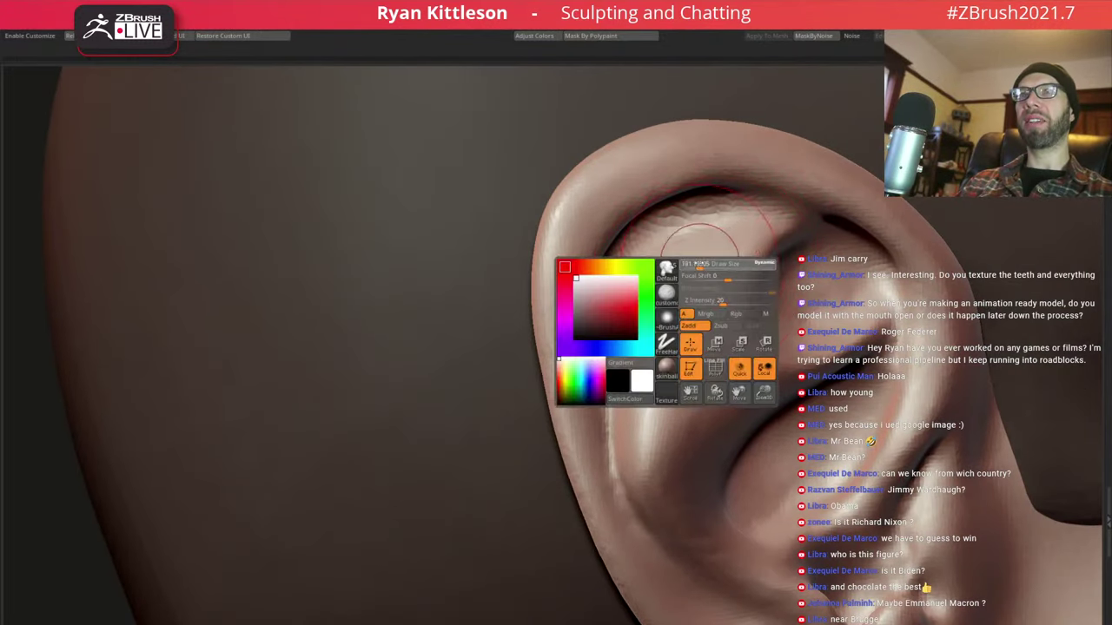
pyautogui.keyDown('shift'); pyautogui.moveTo(633, 298); pyautogui.dragTo(651, 261); pyautogui.keyUp('shift')
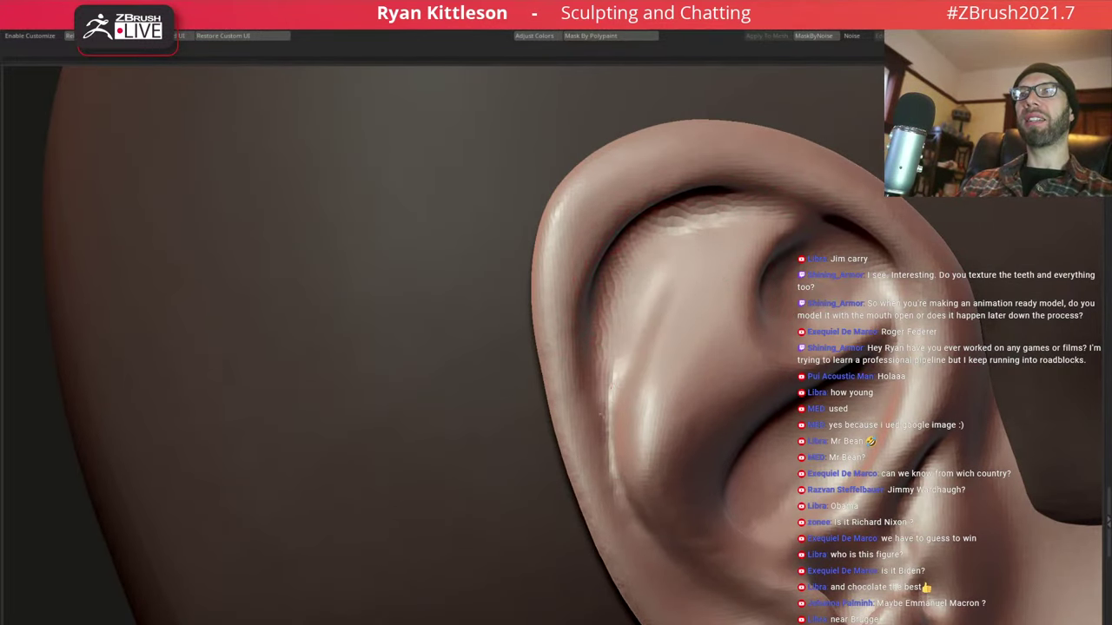
pyautogui.moveTo(683, 227)
pyautogui.keyDown('shift'); pyautogui.mouseDown()
pyautogui.moveTo(747, 241)
pyautogui.moveTo(701, 239)
pyautogui.mouseUp(); pyautogui.keyUp('shift')
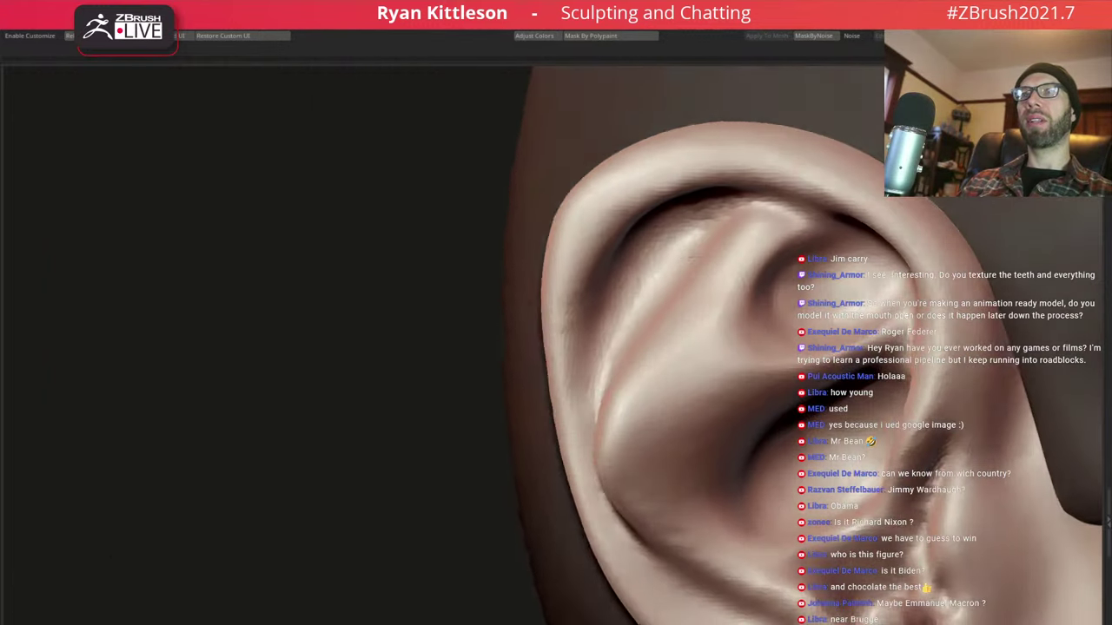
# Turn the ear toward profile and re-sculpt the upper antihelix ridge
pyautogui.moveTo(707, 265)
pyautogui.mouseDown(button='right')
pyautogui.moveTo(667, 265)
pyautogui.moveTo(858, 239)
pyautogui.mouseUp(button='right')
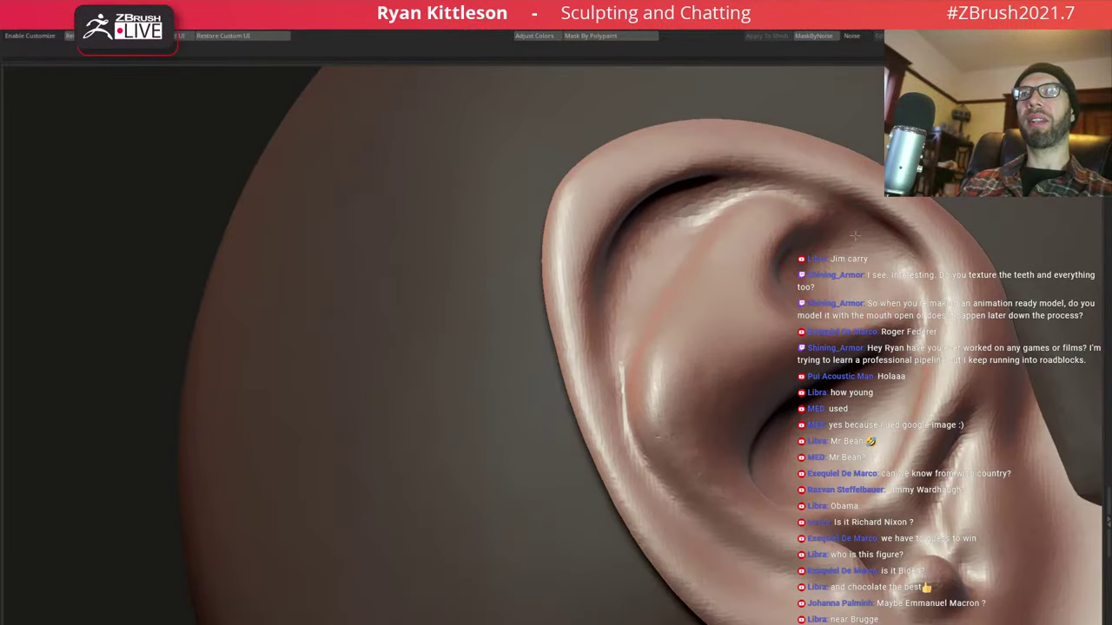
pyautogui.moveTo(893, 275); pyautogui.dragTo(809, 319, button='right')
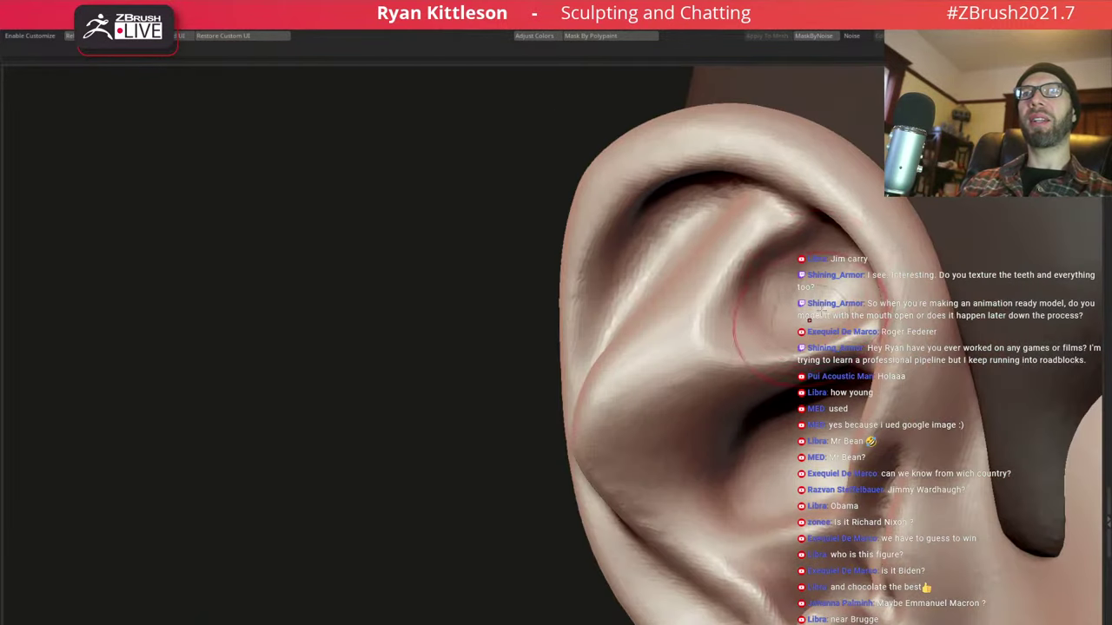
pyautogui.moveTo(745, 286); pyautogui.dragTo(696, 352)
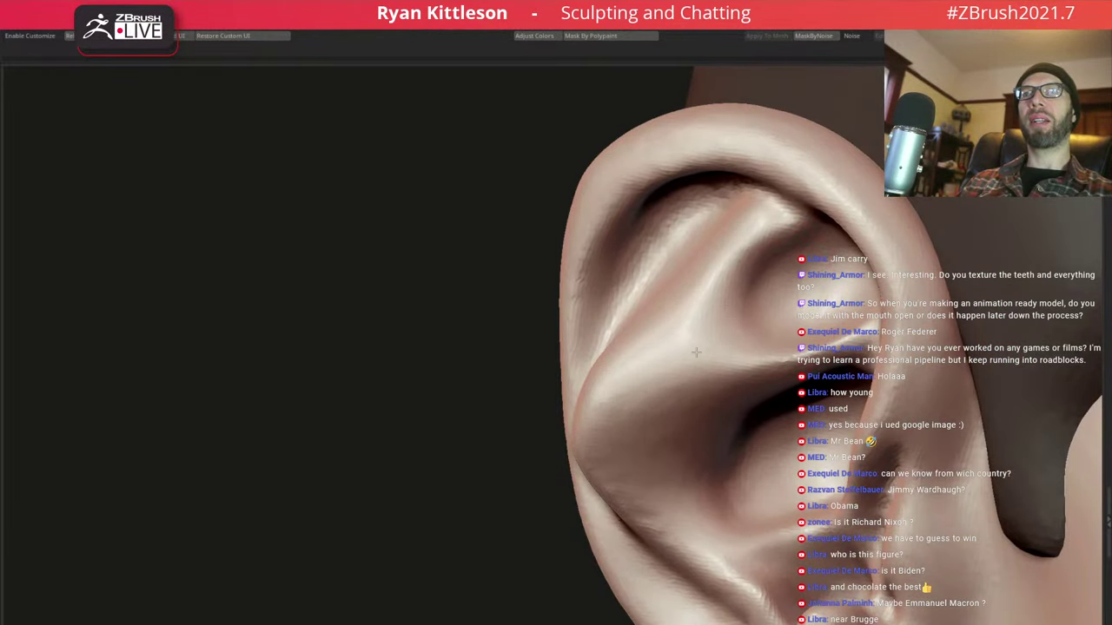
pyautogui.moveTo(832, 311)
pyautogui.mouseDown(button='right')
pyautogui.moveTo(820, 343)
pyautogui.moveTo(618, 223)
pyautogui.moveTo(758, 347)
pyautogui.mouseUp(button='right')
# Switch to a different sculpting brush, orbit around the ear, and fit the whole head
pyautogui.press('space')
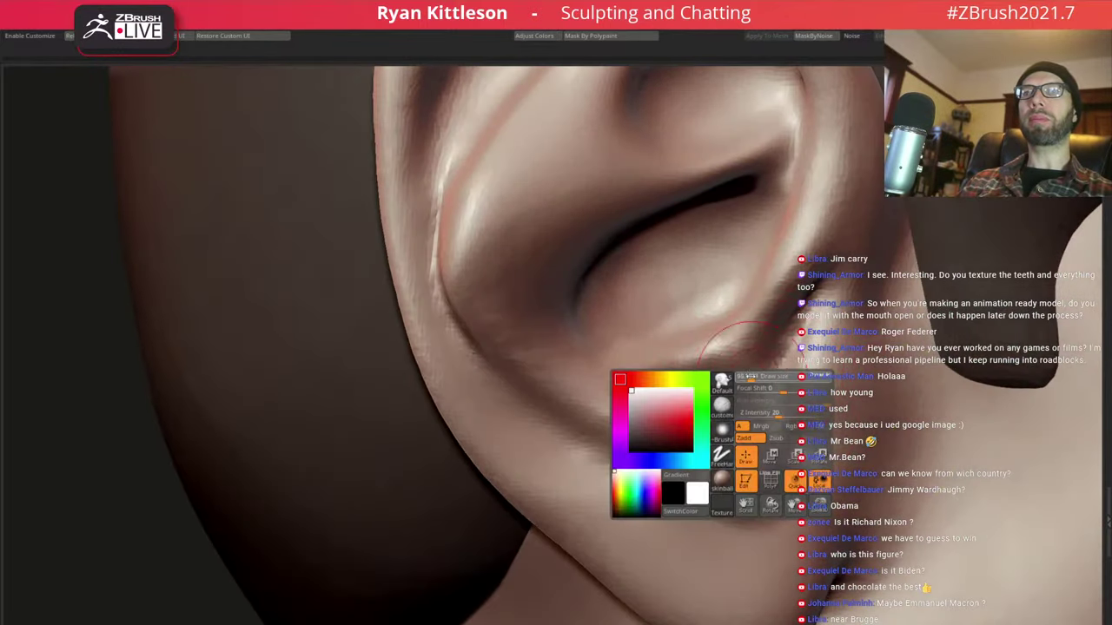
pyautogui.press('space')
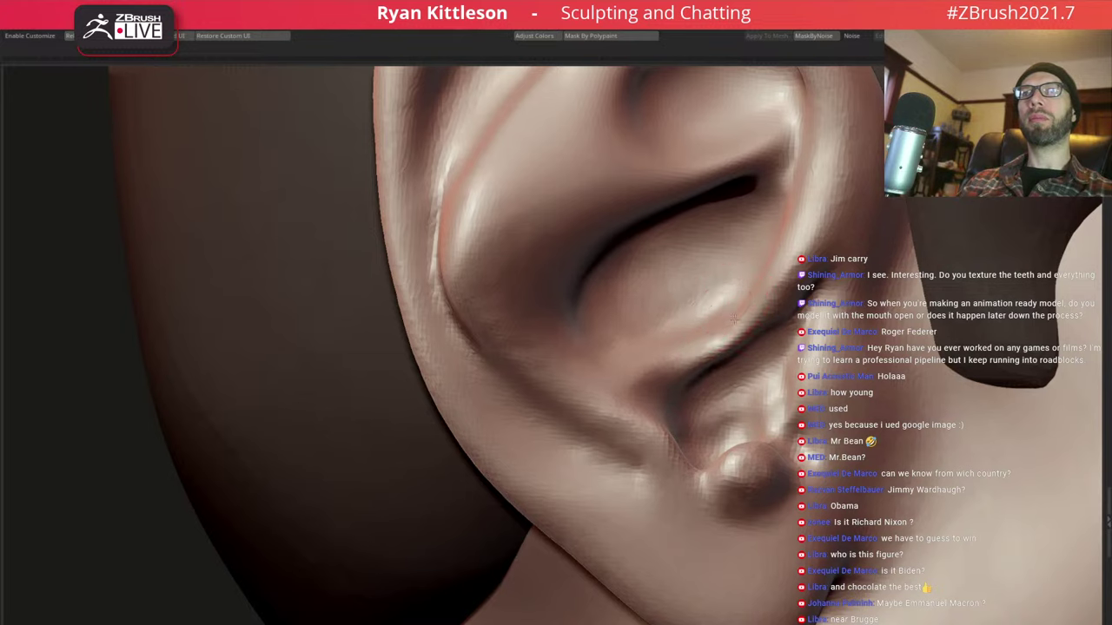
pyautogui.moveTo(740, 303)
pyautogui.mouseDown(button='right')
pyautogui.moveTo(713, 317)
pyautogui.moveTo(689, 386)
pyautogui.moveTo(799, 426)
pyautogui.moveTo(782, 387)
pyautogui.mouseUp(button='right')
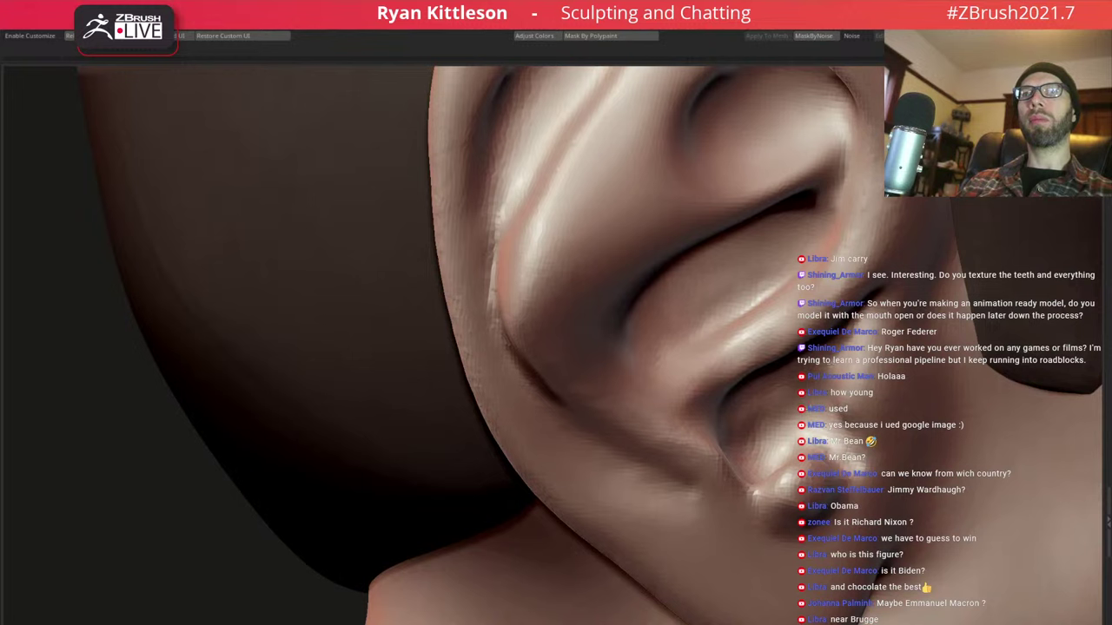
pyautogui.moveTo(777, 425)
pyautogui.mouseDown(button='right')
pyautogui.moveTo(808, 445)
pyautogui.moveTo(807, 407)
pyautogui.moveTo(745, 466)
pyautogui.moveTo(789, 351)
pyautogui.moveTo(619, 273)
pyautogui.moveTo(596, 351)
pyautogui.mouseUp(button='right')
pyautogui.press('f')
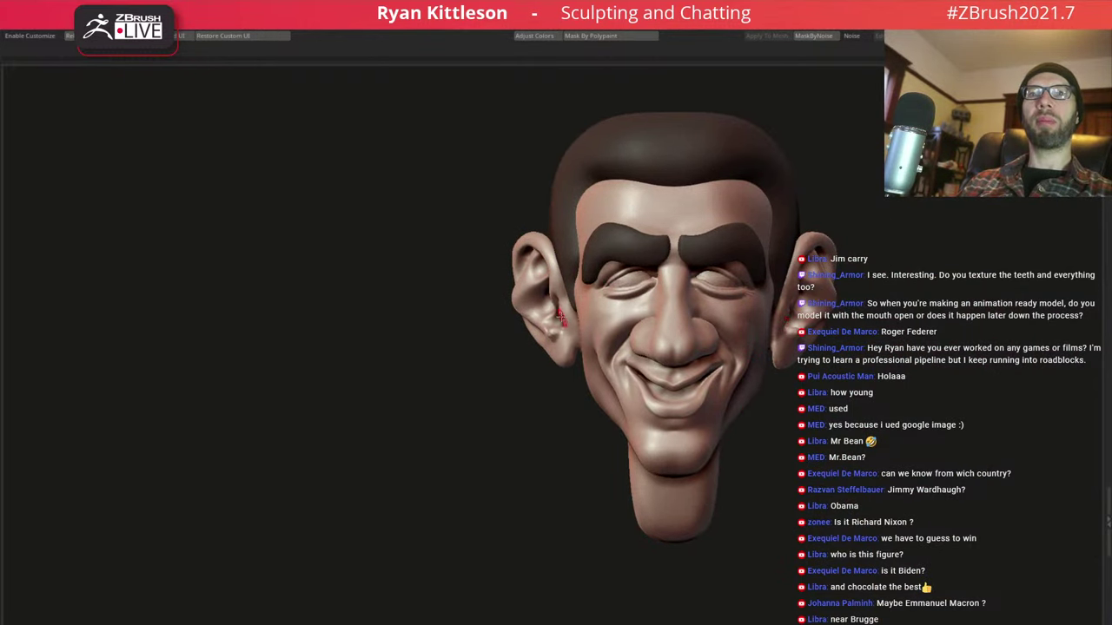
# Make the brush much larger and smooth away fine creases on the antihelix
pyautogui.keyDown('ctrl'); pyautogui.moveTo(585, 311); pyautogui.dragTo(478, 332, button='right'); pyautogui.keyUp('ctrl')
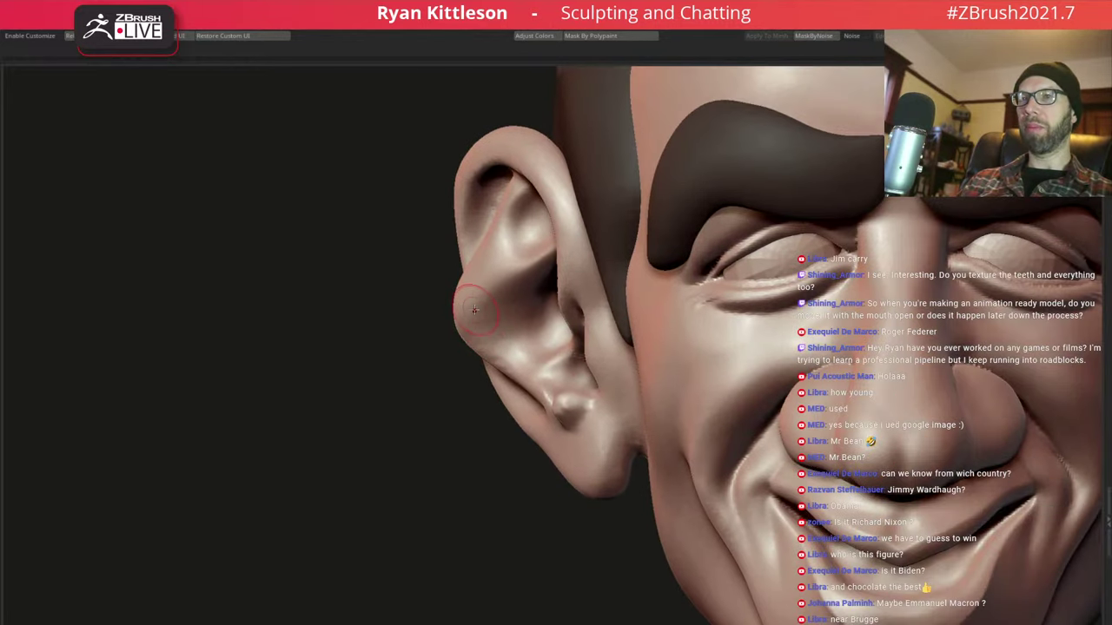
pyautogui.rightClick(474, 310)
pyautogui.moveTo(475, 310); pyautogui.dragTo(471, 313)
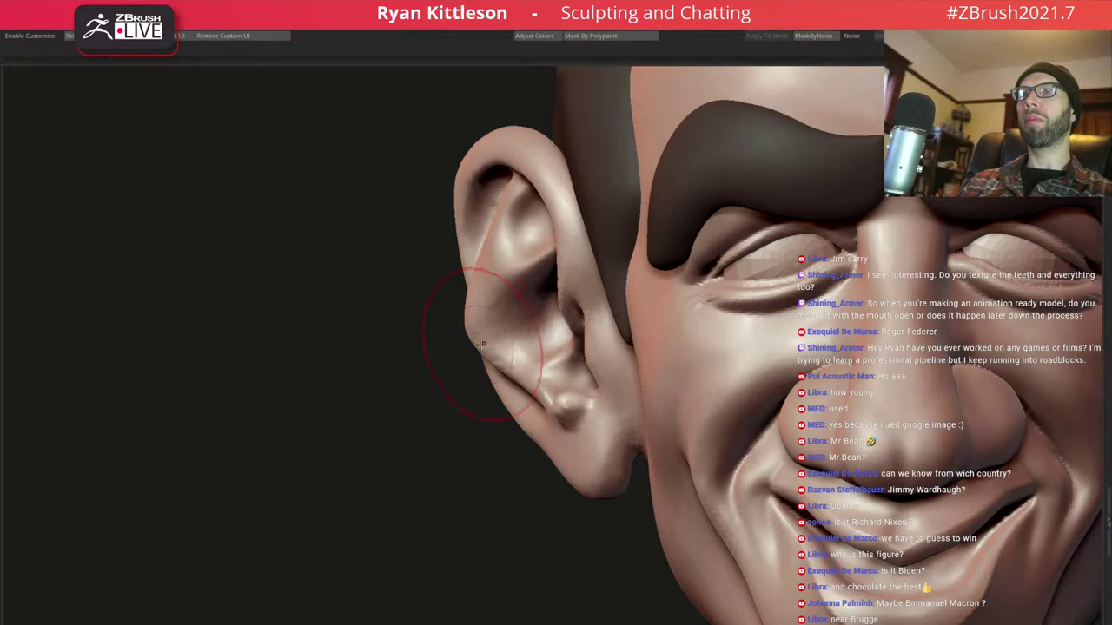
pyautogui.keyDown('shift'); pyautogui.moveTo(482, 343); pyautogui.dragTo(481, 338); pyautogui.keyUp('shift')
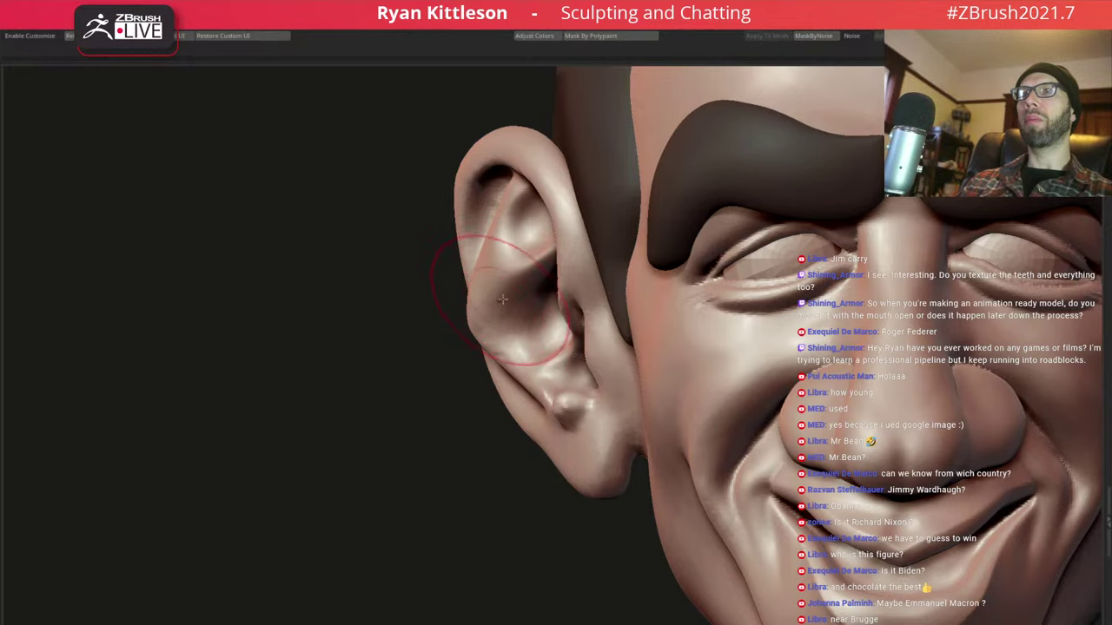
# Smooth between the helix rim and antihelix, the upper helix rim, and the crease beneath it
pyautogui.moveTo(499, 356)
pyautogui.mouseDown(button='right')
pyautogui.moveTo(543, 291)
pyautogui.moveTo(436, 305)
pyautogui.moveTo(503, 300)
pyautogui.mouseUp(button='right')
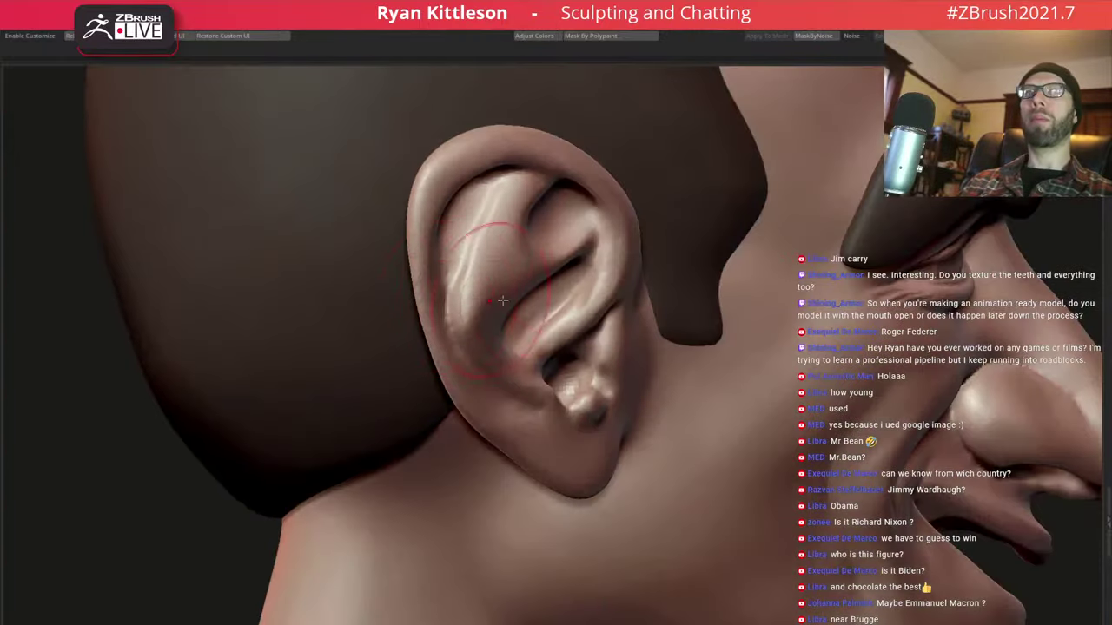
pyautogui.moveTo(556, 257); pyautogui.dragTo(610, 213, button='right')
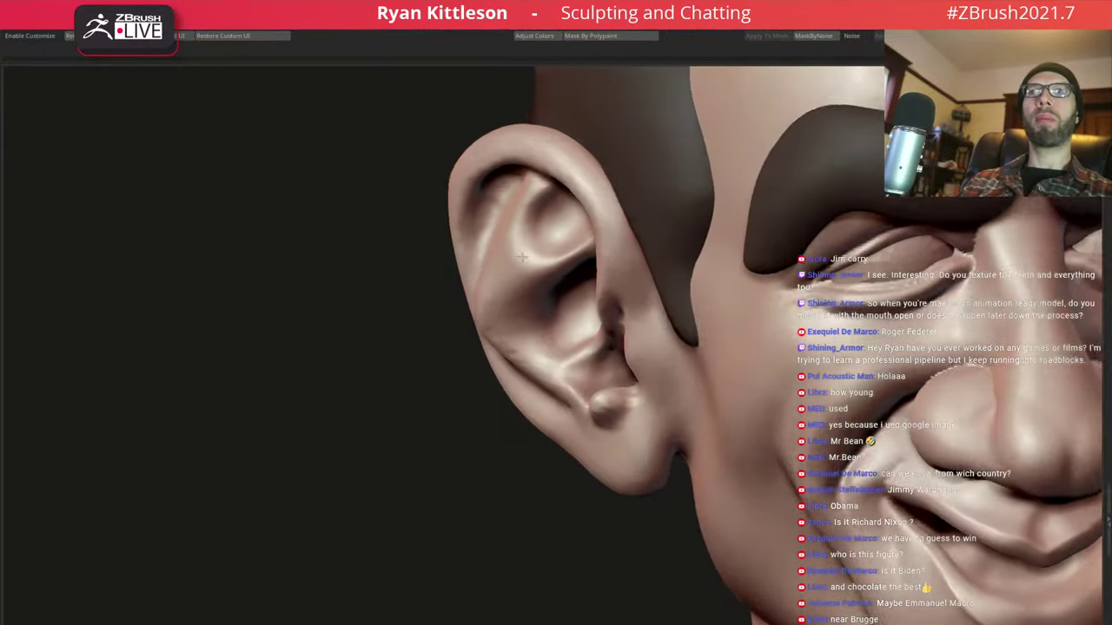
pyautogui.moveTo(602, 218); pyautogui.dragTo(585, 233)
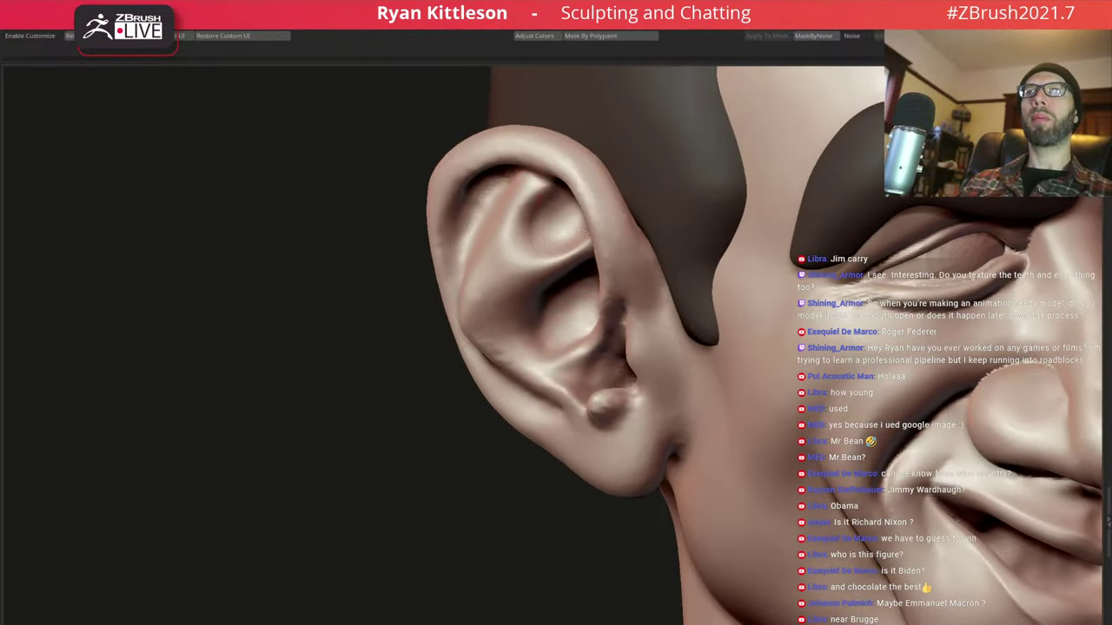
pyautogui.moveTo(580, 233); pyautogui.dragTo(596, 216, button='right')
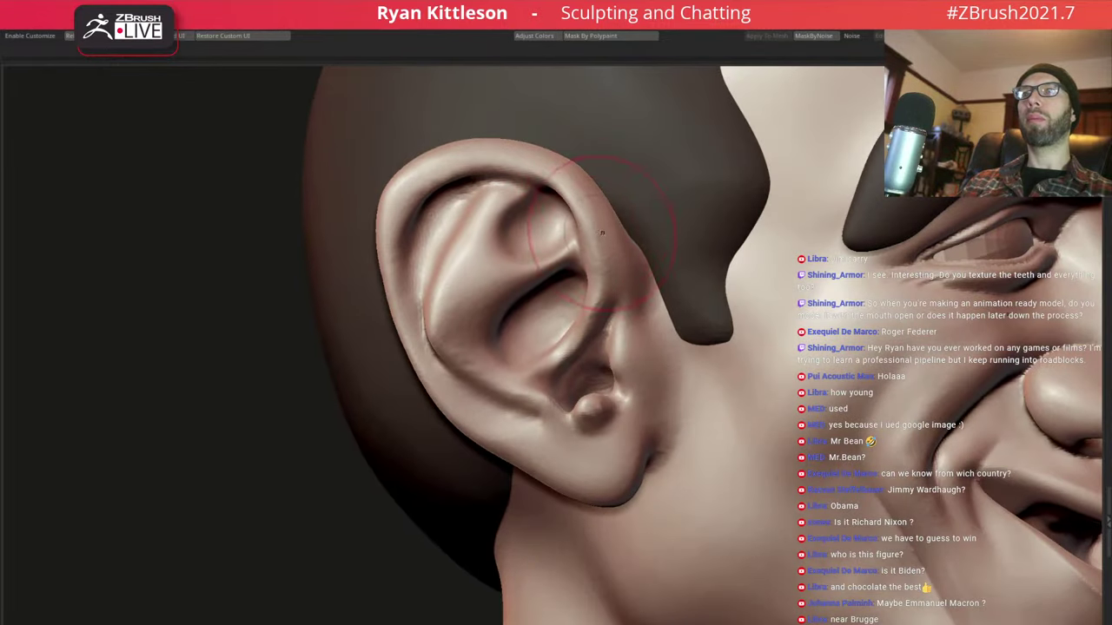
pyautogui.keyDown('shift'); pyautogui.moveTo(602, 233); pyautogui.dragTo(539, 195); pyautogui.keyUp('shift')
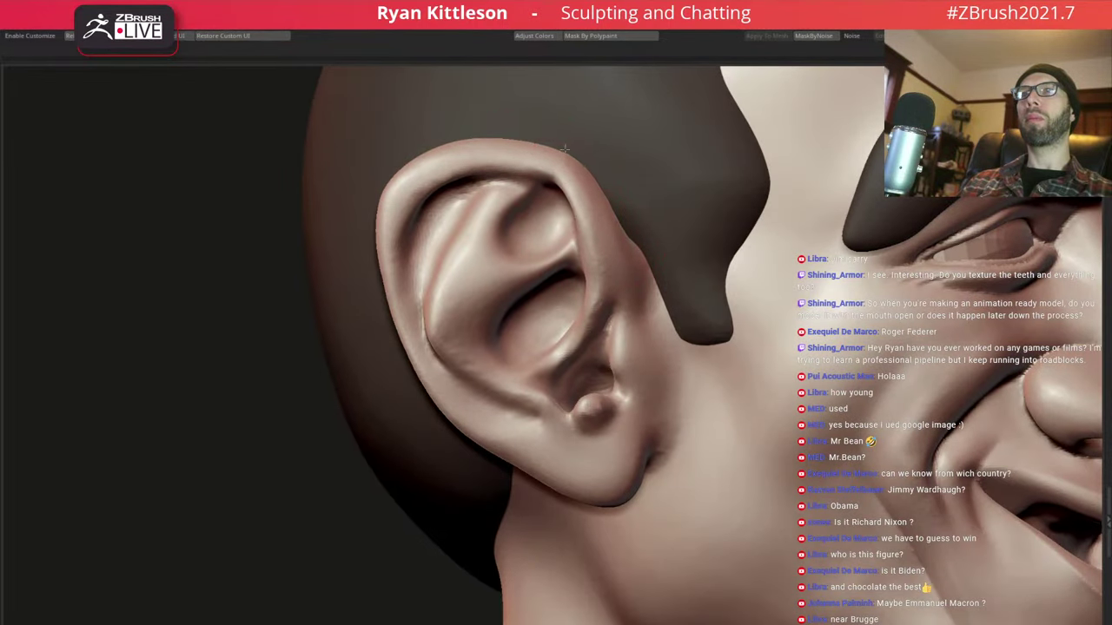
pyautogui.keyDown('shift'); pyautogui.moveTo(565, 150); pyautogui.dragTo(570, 142); pyautogui.keyUp('shift')
pyautogui.keyDown('shift'); pyautogui.moveTo(398, 193); pyautogui.dragTo(407, 205); pyautogui.keyUp('shift')
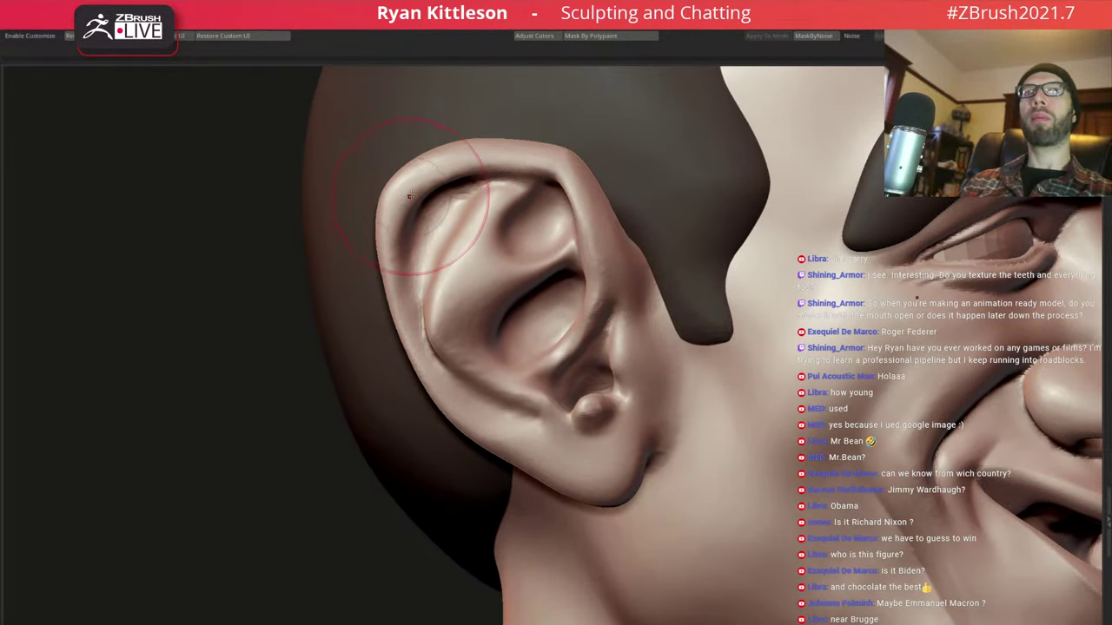
# Reshape the earlobe's lower edge and carve a crease beneath it
pyautogui.moveTo(410, 196)
pyautogui.mouseDown(button='right')
pyautogui.moveTo(441, 206)
pyautogui.moveTo(452, 261)
pyautogui.mouseUp(button='right')
pyautogui.keyDown('ctrl'); pyautogui.moveTo(460, 365); pyautogui.dragTo(480, 478, button='right'); pyautogui.keyUp('ctrl')
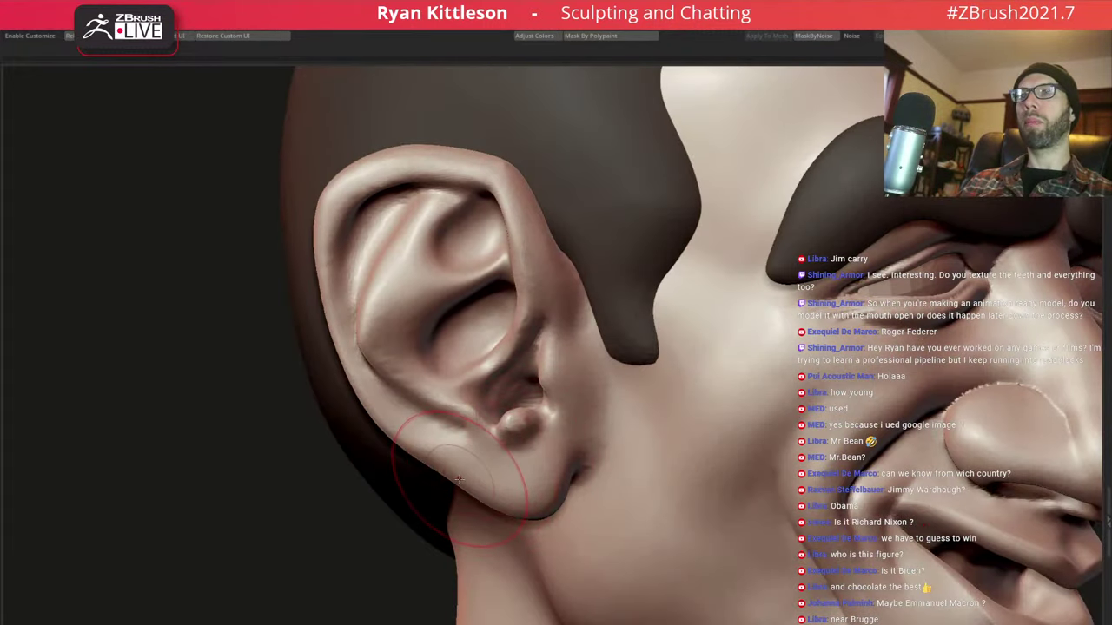
pyautogui.keyDown('ctrl'); pyautogui.keyDown('shift'); pyautogui.moveTo(459, 479); pyautogui.dragTo(445, 477); pyautogui.keyUp('shift'); pyautogui.keyUp('ctrl')
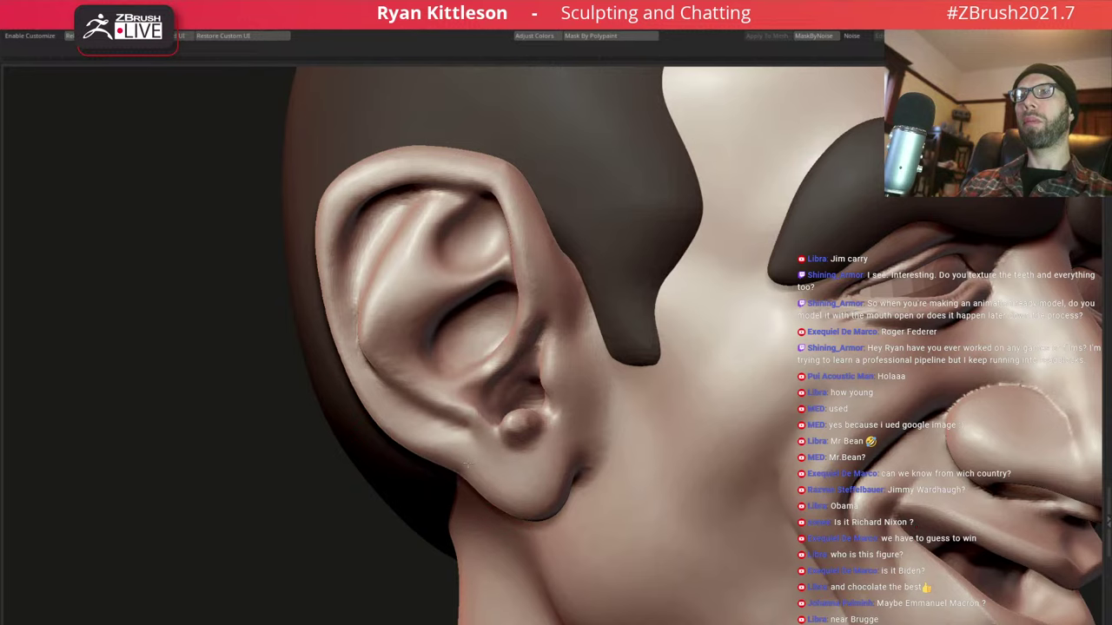
pyautogui.moveTo(509, 496)
pyautogui.mouseDown()
pyautogui.moveTo(558, 521)
pyautogui.moveTo(497, 525)
pyautogui.mouseUp()
pyautogui.moveTo(542, 471)
pyautogui.keyDown('ctrl'); pyautogui.mouseDown(button='right')
pyautogui.moveTo(573, 435)
pyautogui.moveTo(599, 460)
pyautogui.moveTo(567, 337)
pyautogui.moveTo(582, 322)
pyautogui.moveTo(539, 313)
pyautogui.moveTo(573, 296)
pyautogui.moveTo(616, 299)
pyautogui.mouseUp(button='right'); pyautogui.keyUp('ctrl')
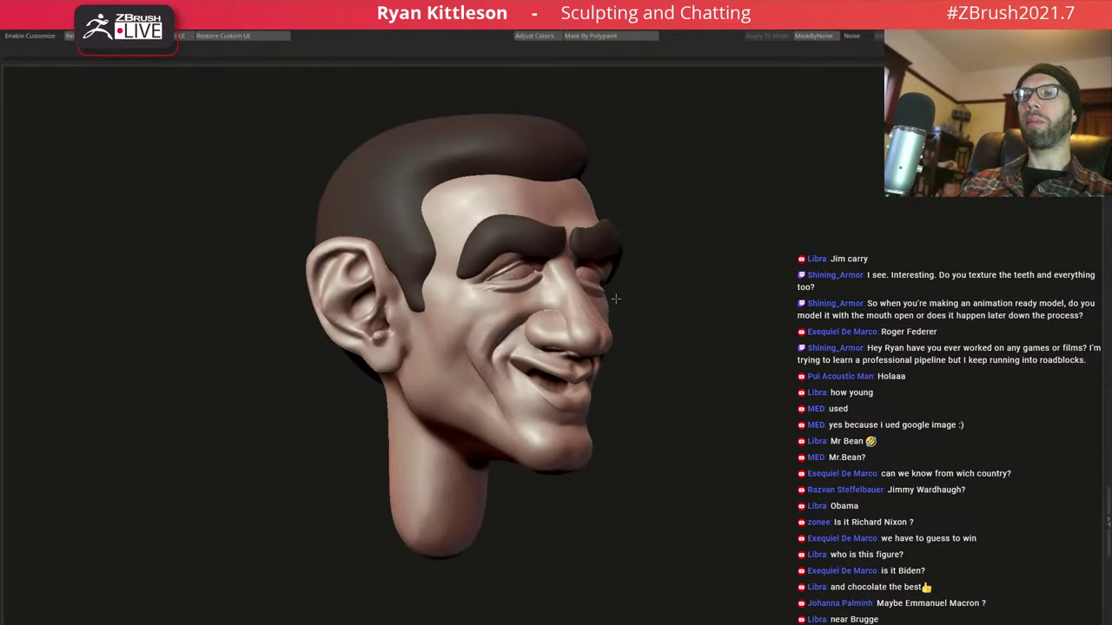
# Save the project with Ctrl+S and turn the head to a front view
pyautogui.hotkey('ctrl', 's')
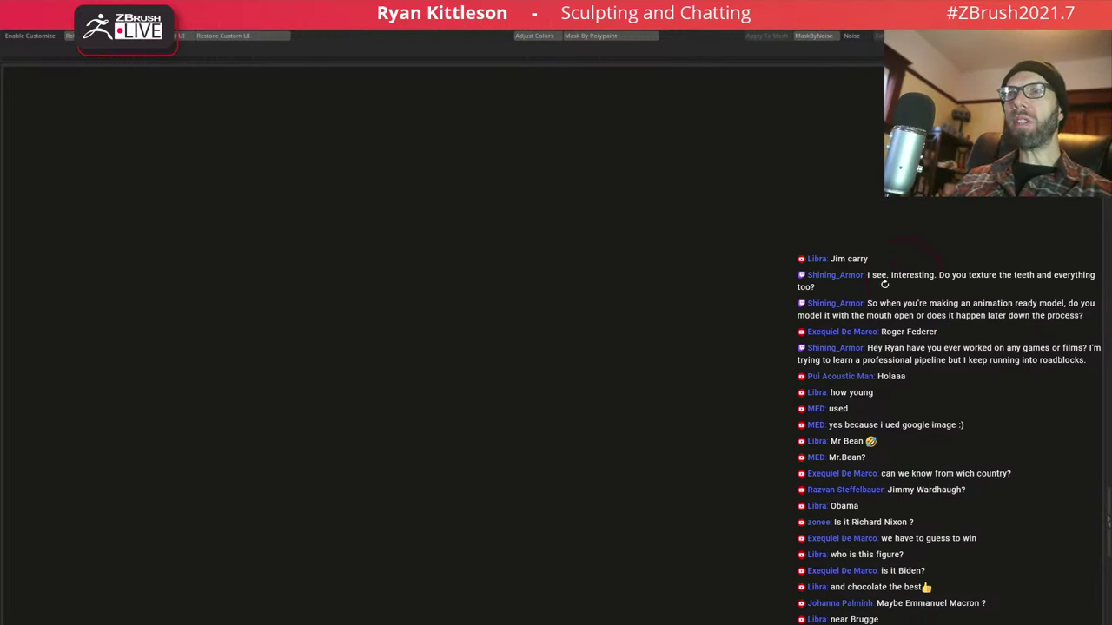
pyautogui.moveTo(885, 283); pyautogui.dragTo(636, 252)
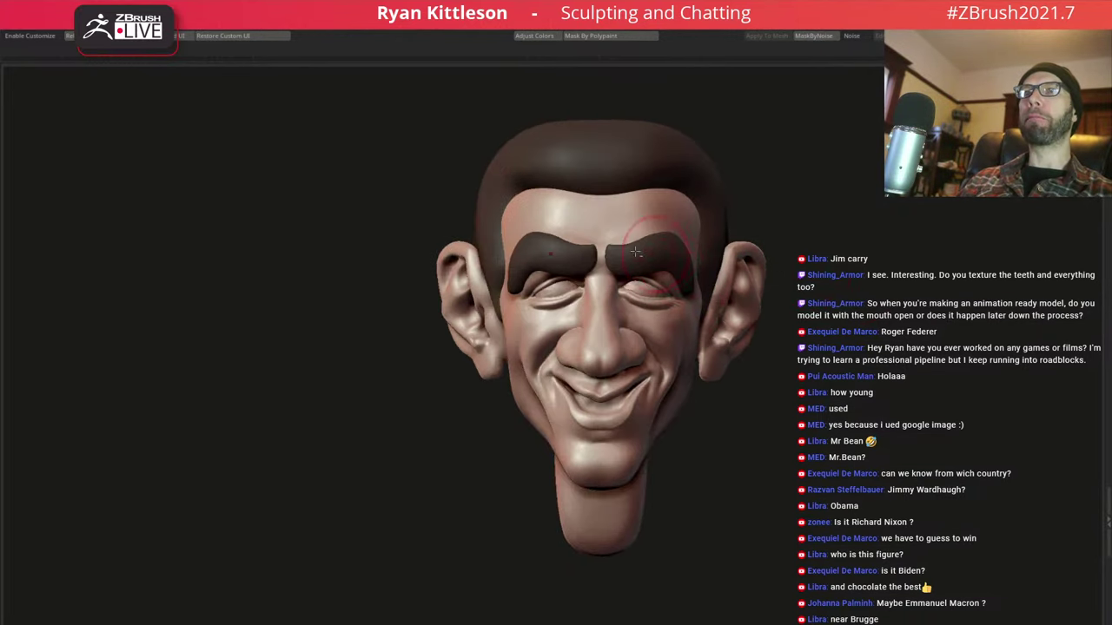
pyautogui.scroll(1, 636, 252)
pyautogui.scroll(1, 611, 263)
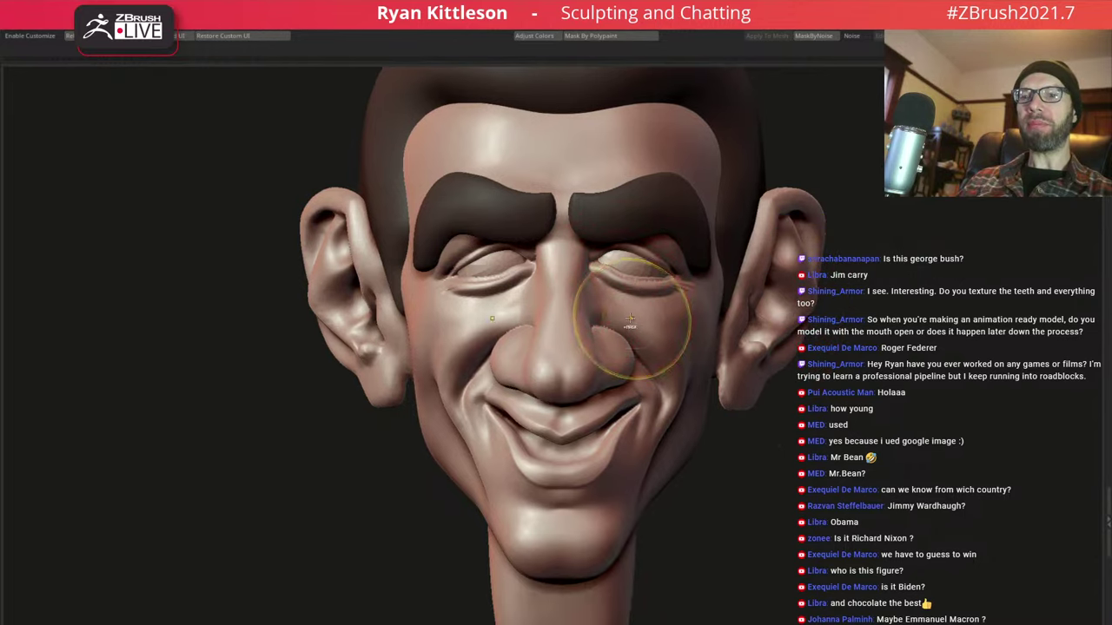
pyautogui.scroll(-1, 627, 308)
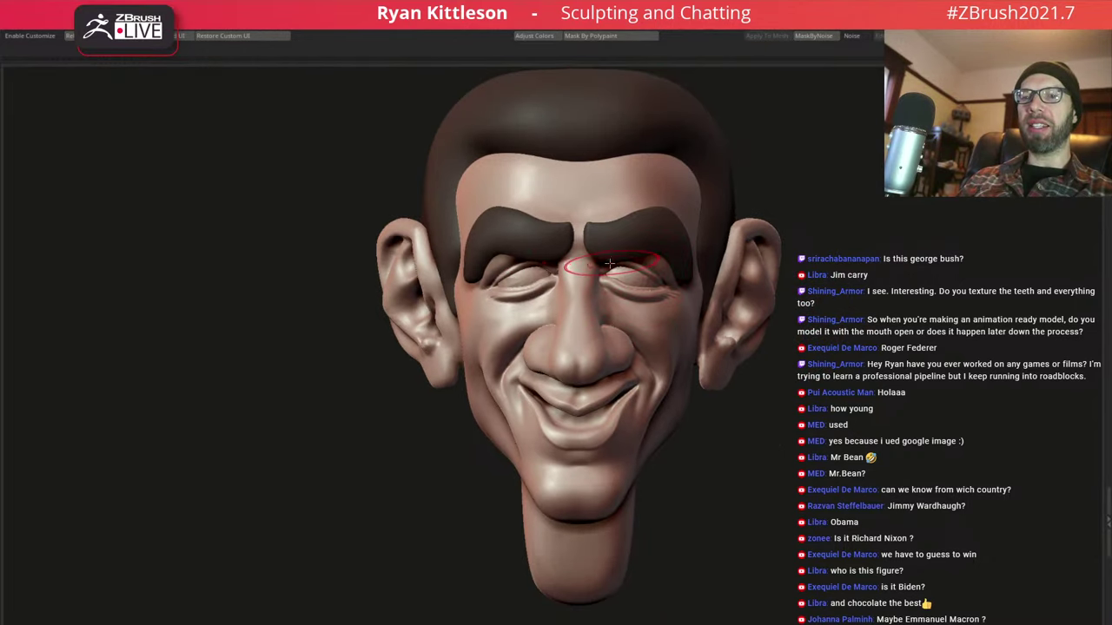
# Review the head from three-quarter and left-profile angles, then zoom in close
pyautogui.moveTo(609, 264); pyautogui.dragTo(589, 271)
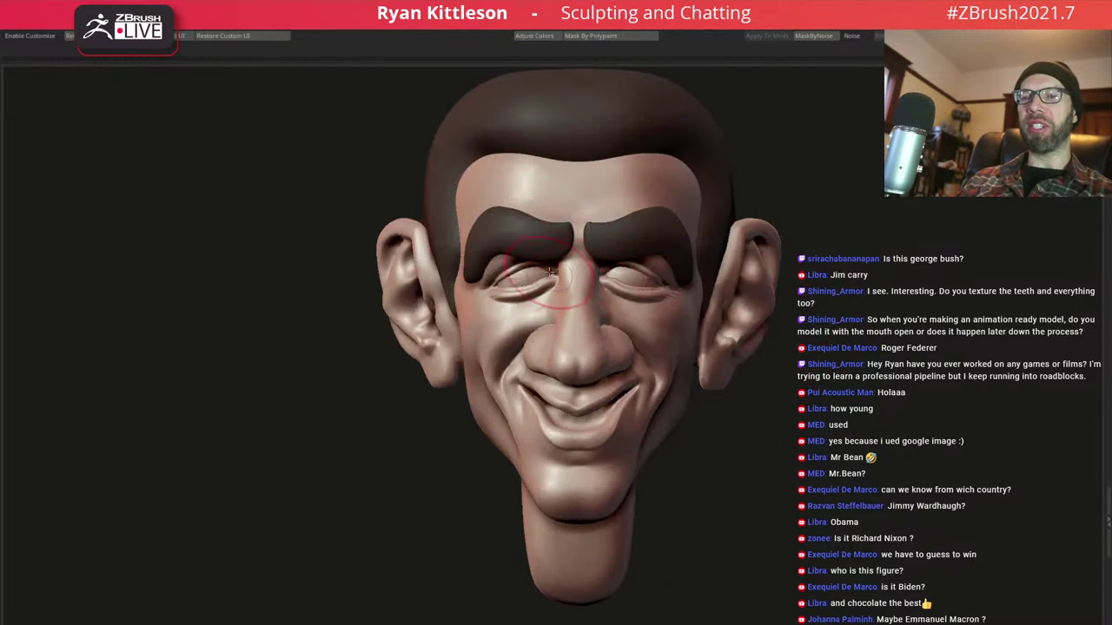
pyautogui.moveTo(556, 269)
pyautogui.mouseDown(button='right')
pyautogui.moveTo(501, 287)
pyautogui.moveTo(502, 278)
pyautogui.mouseUp(button='right')
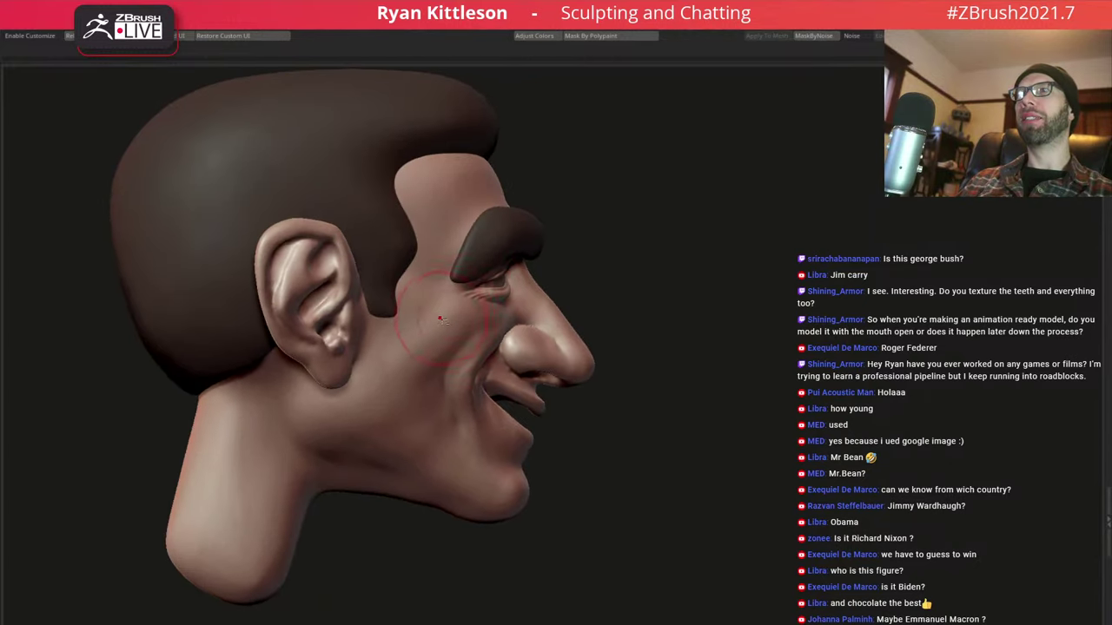
pyautogui.moveTo(502, 278); pyautogui.dragTo(500, 334, button='right')
pyautogui.scroll(5, 492, 323)
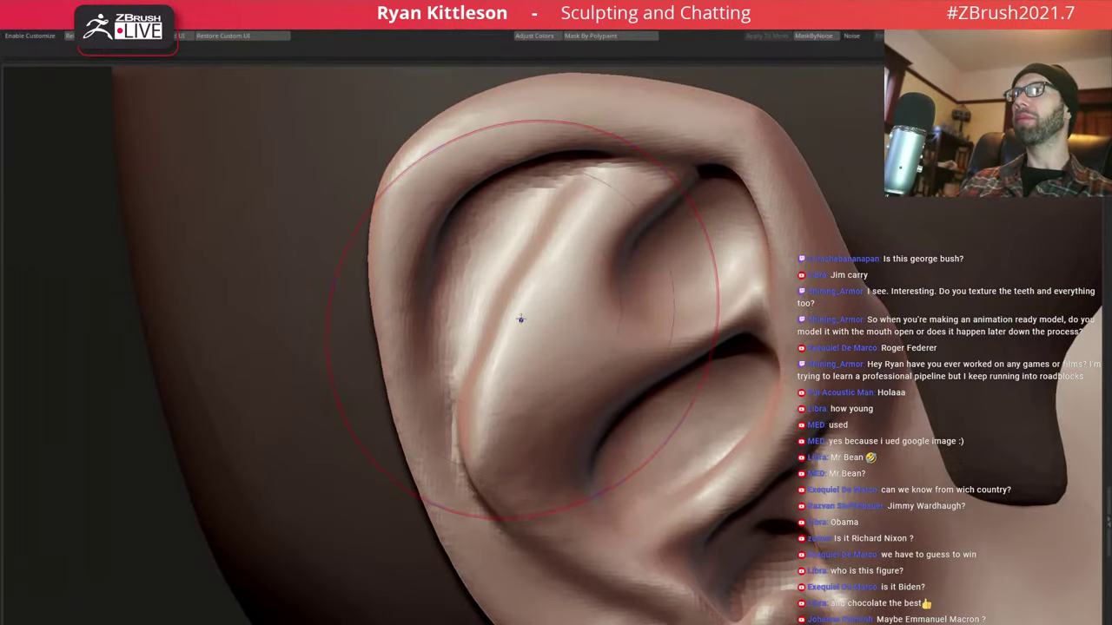
pyautogui.press('space')
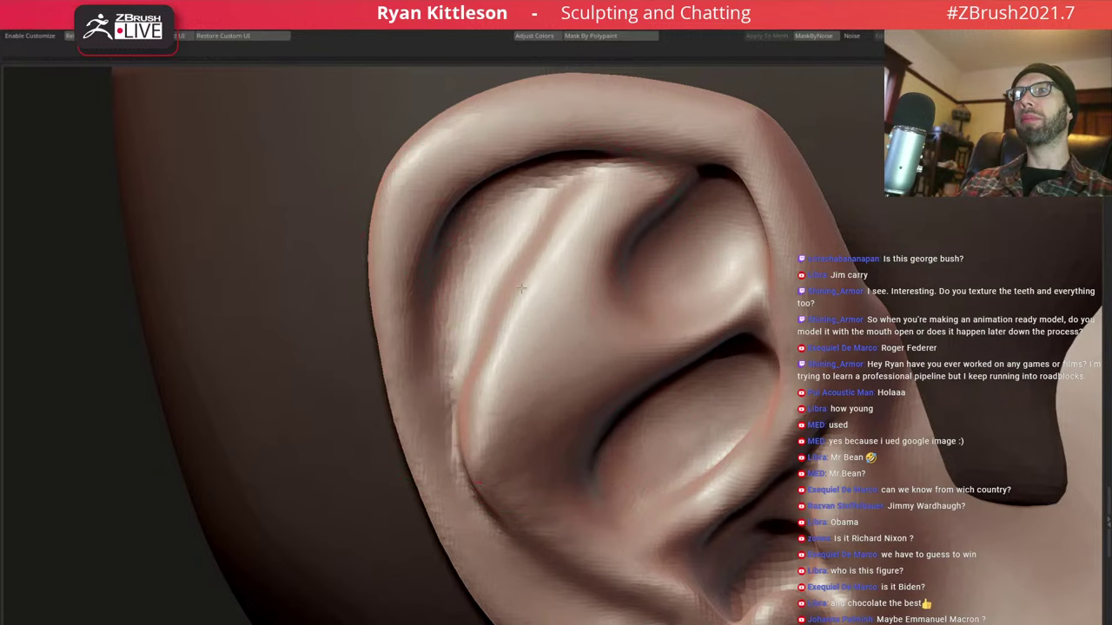
pyautogui.moveTo(542, 290)
pyautogui.mouseDown(button='right')
pyautogui.moveTo(551, 239)
pyautogui.moveTo(545, 250)
pyautogui.mouseUp(button='right')
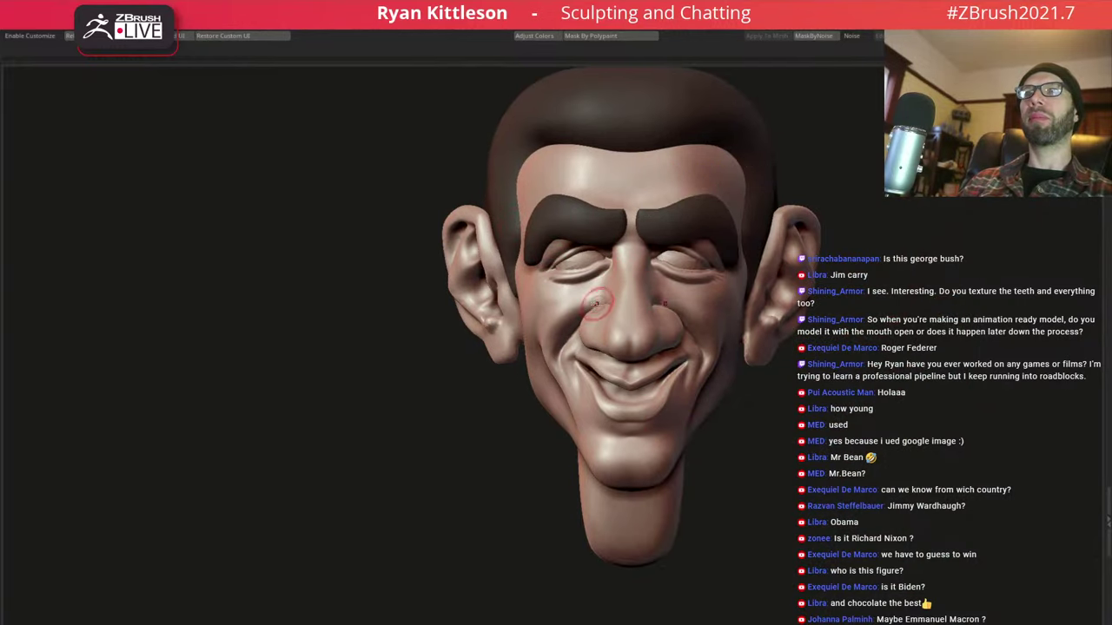
pyautogui.keyDown('alt'); pyautogui.moveTo(631, 322); pyautogui.dragTo(627, 216, button='right'); pyautogui.keyUp('alt')
# Pull back from the mouth and chin to a frontal whole-head view, then close in on the face
pyautogui.keyDown('ctrl'); pyautogui.moveTo(670, 348); pyautogui.dragTo(679, 322, button='right'); pyautogui.keyUp('ctrl')
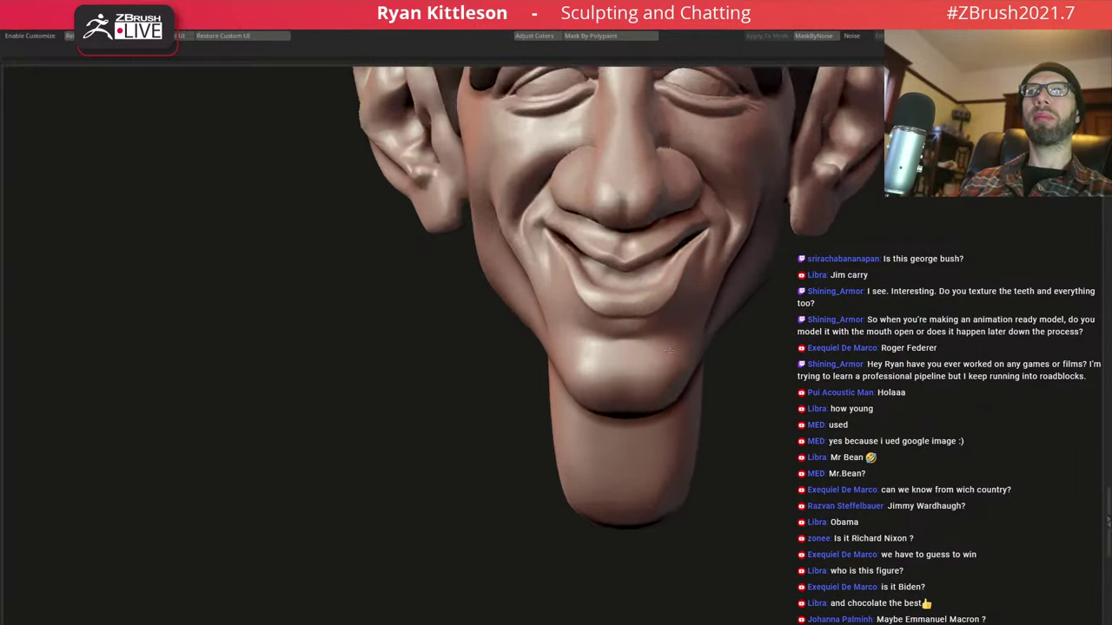
pyautogui.scroll(2, 683, 306)
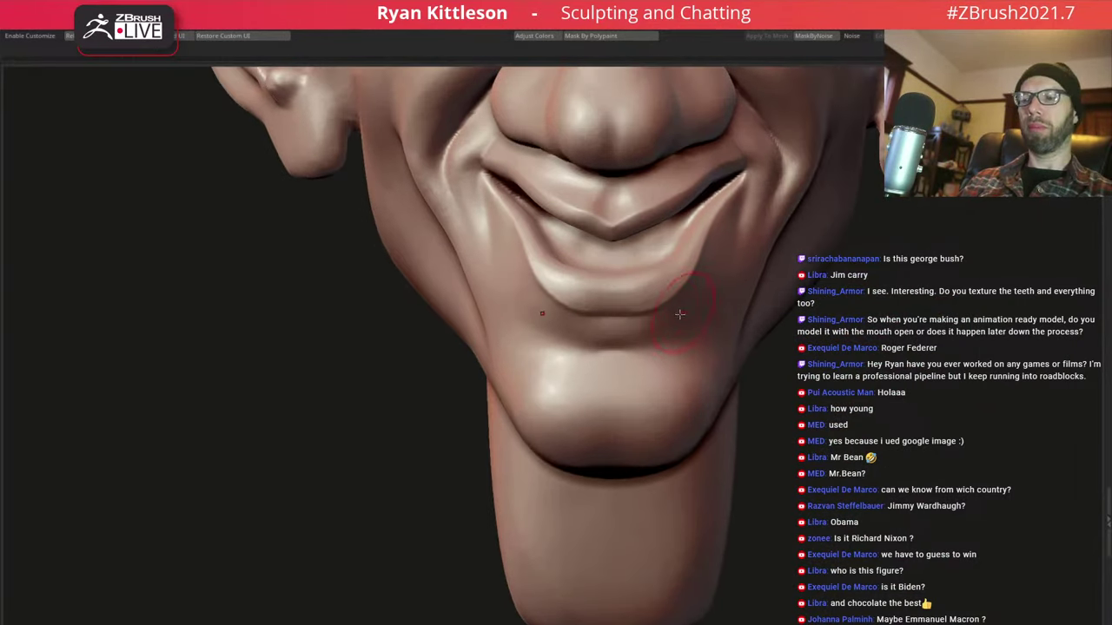
pyautogui.press('space')
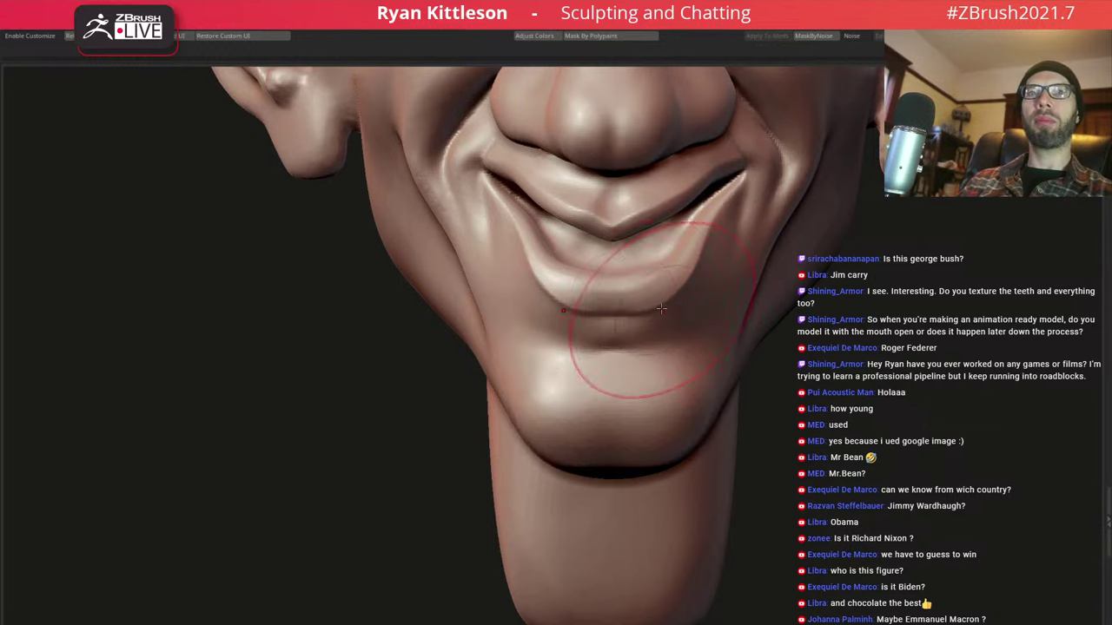
pyautogui.moveTo(546, 272)
pyautogui.mouseDown(button='right')
pyautogui.moveTo(616, 325)
pyautogui.moveTo(622, 303)
pyautogui.mouseUp(button='right')
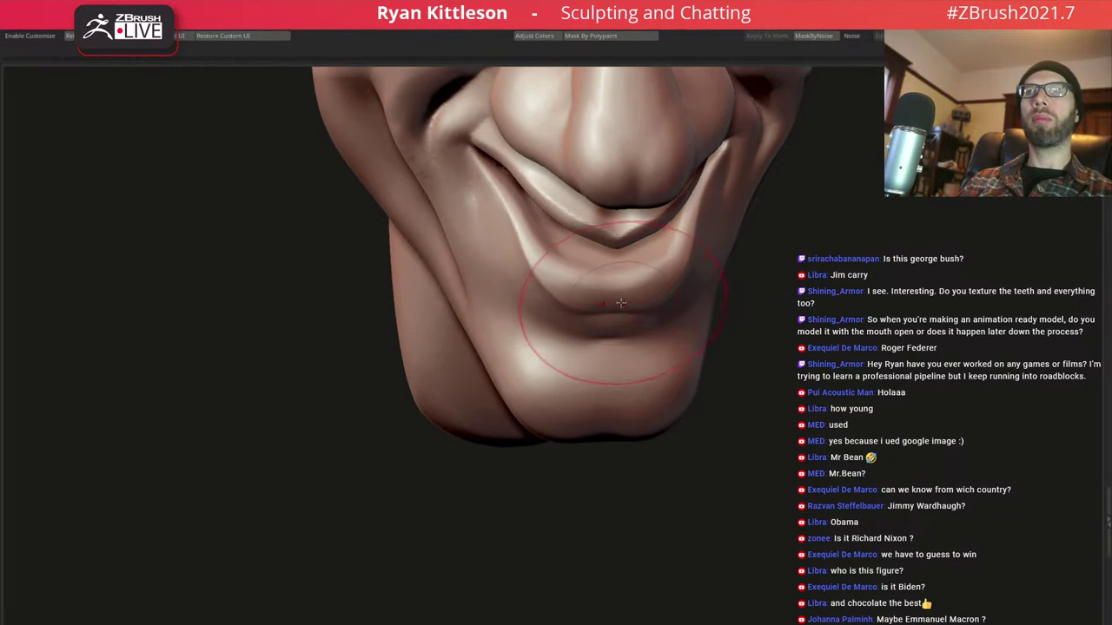
pyautogui.press('space')
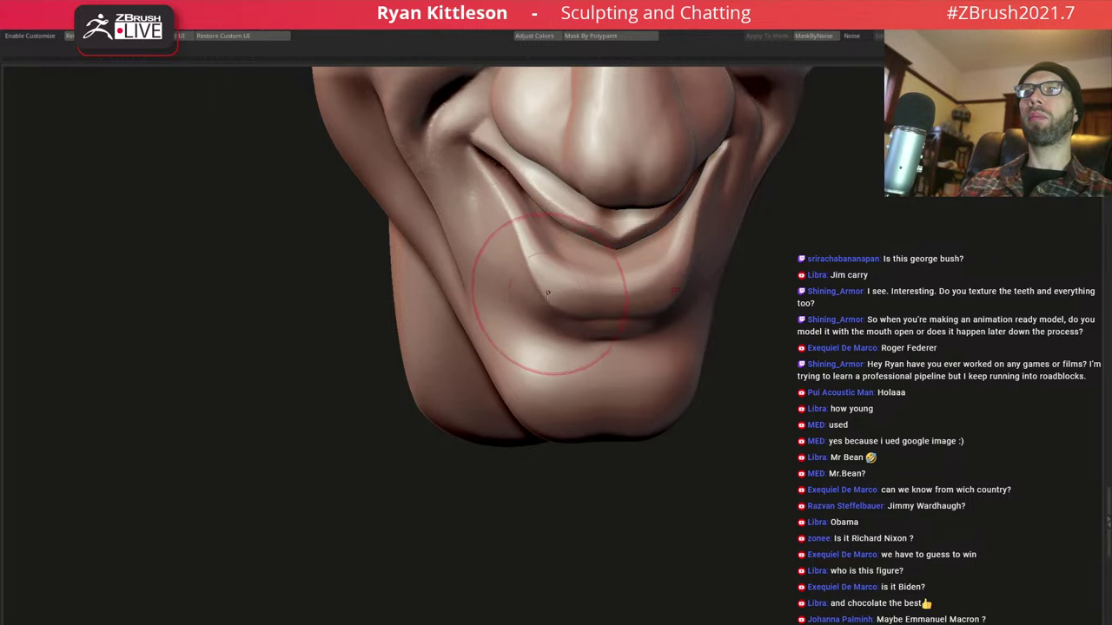
pyautogui.moveTo(540, 290)
pyautogui.mouseDown(button='right')
pyautogui.moveTo(714, 368)
pyautogui.moveTo(615, 224)
pyautogui.mouseUp(button='right')
pyautogui.moveTo(683, 213)
pyautogui.keyDown('ctrl'); pyautogui.mouseDown(button='right')
pyautogui.moveTo(720, 255)
pyautogui.moveTo(690, 259)
pyautogui.moveTo(679, 280)
pyautogui.mouseUp(button='right'); pyautogui.keyUp('ctrl')
pyautogui.moveTo(647, 242)
pyautogui.keyDown('ctrl'); pyautogui.mouseDown(button='right')
pyautogui.moveTo(655, 292)
pyautogui.moveTo(612, 309)
pyautogui.moveTo(601, 300)
pyautogui.moveTo(644, 278)
pyautogui.mouseUp(button='right'); pyautogui.keyUp('ctrl')
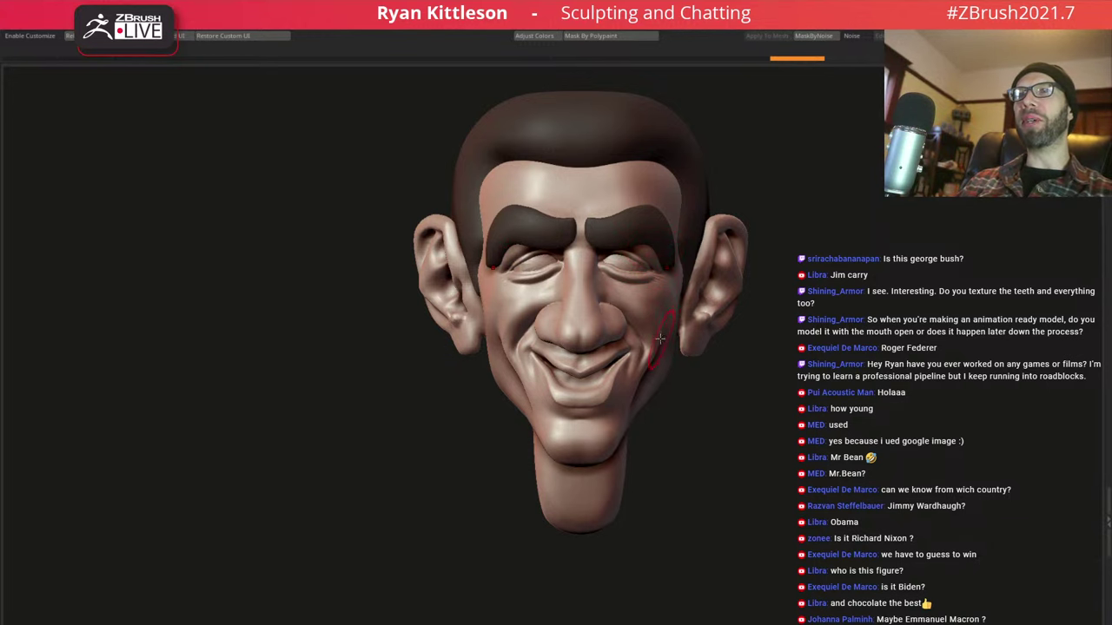
# Stroke repeatedly along the smile fold beside the mouth corner to deepen and sharpen its crease
pyautogui.moveTo(660, 339)
pyautogui.mouseDown(button='right')
pyautogui.moveTo(582, 343)
pyautogui.moveTo(601, 346)
pyautogui.moveTo(546, 434)
pyautogui.moveTo(583, 305)
pyautogui.moveTo(559, 373)
pyautogui.mouseUp(button='right')
pyautogui.keyDown('ctrl'); pyautogui.moveTo(534, 297); pyautogui.dragTo(602, 220, button='right'); pyautogui.keyUp('ctrl')
pyautogui.moveTo(601, 220)
pyautogui.mouseDown()
pyautogui.moveTo(574, 326)
pyautogui.moveTo(598, 215)
pyautogui.moveTo(547, 367)
pyautogui.moveTo(620, 223)
pyautogui.mouseUp()
pyautogui.moveTo(620, 224)
pyautogui.keyDown('ctrl'); pyautogui.mouseDown(button='right')
pyautogui.moveTo(640, 218)
pyautogui.moveTo(643, 260)
pyautogui.mouseUp(button='right'); pyautogui.keyUp('ctrl')
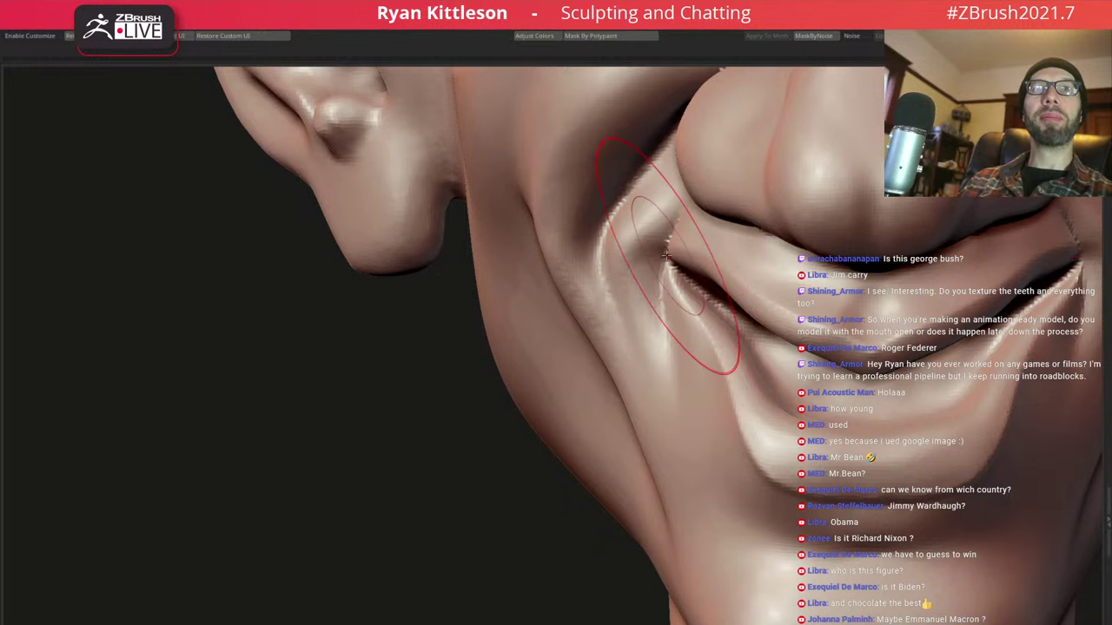
pyautogui.moveTo(667, 255); pyautogui.dragTo(678, 273, button='right')
pyautogui.moveTo(678, 273); pyautogui.dragTo(669, 260)
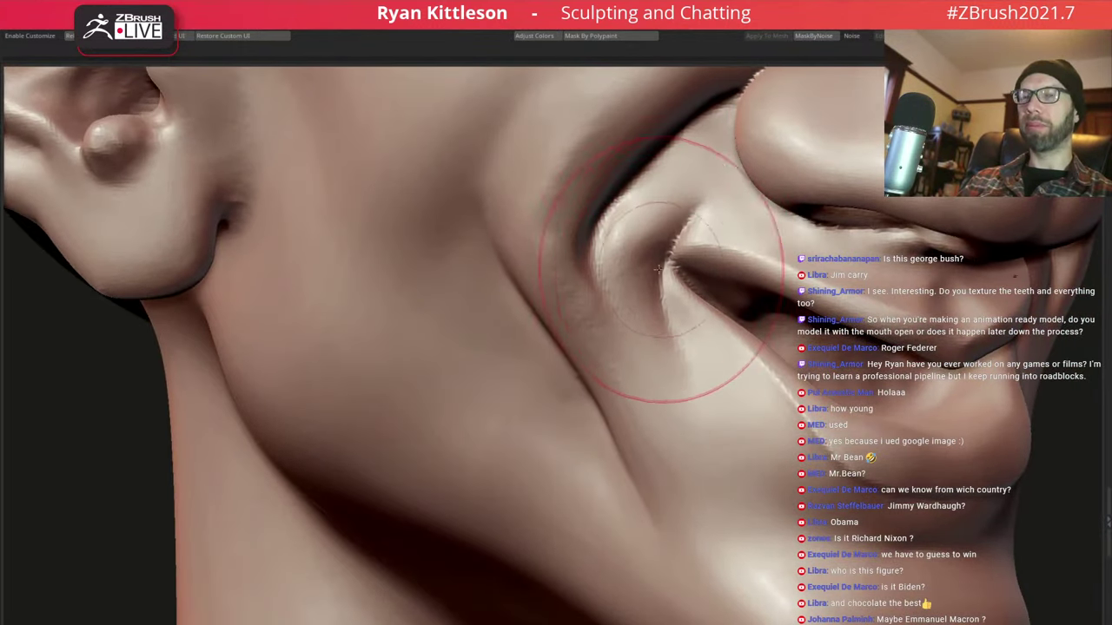
pyautogui.press('space')
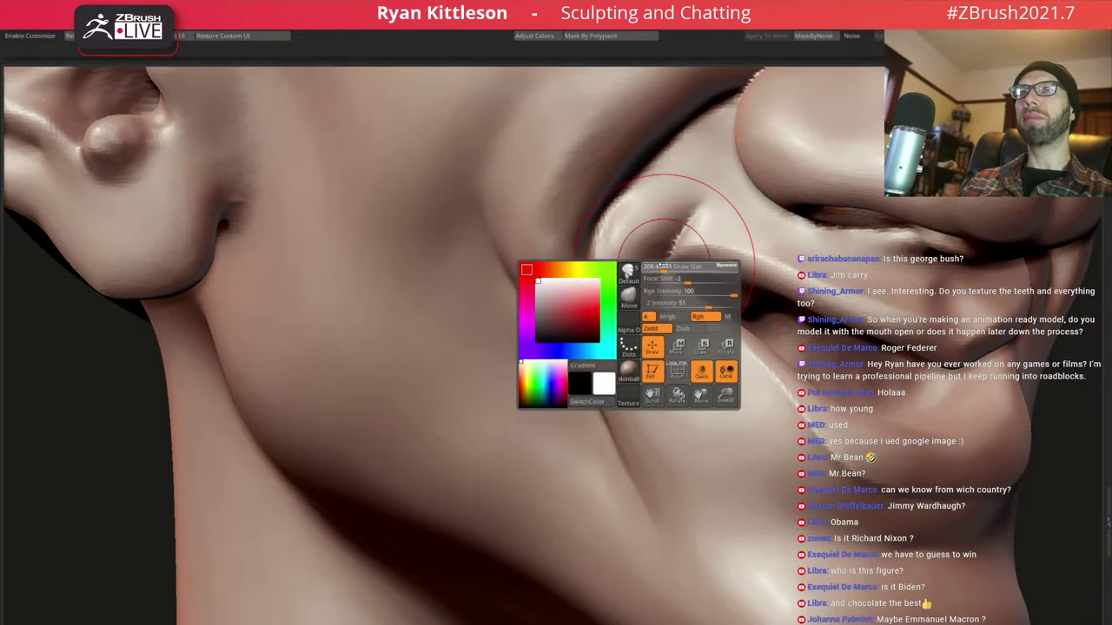
pyautogui.moveTo(662, 265)
pyautogui.mouseDown(button='right')
pyautogui.moveTo(682, 268)
pyautogui.moveTo(667, 258)
pyautogui.mouseUp(button='right')
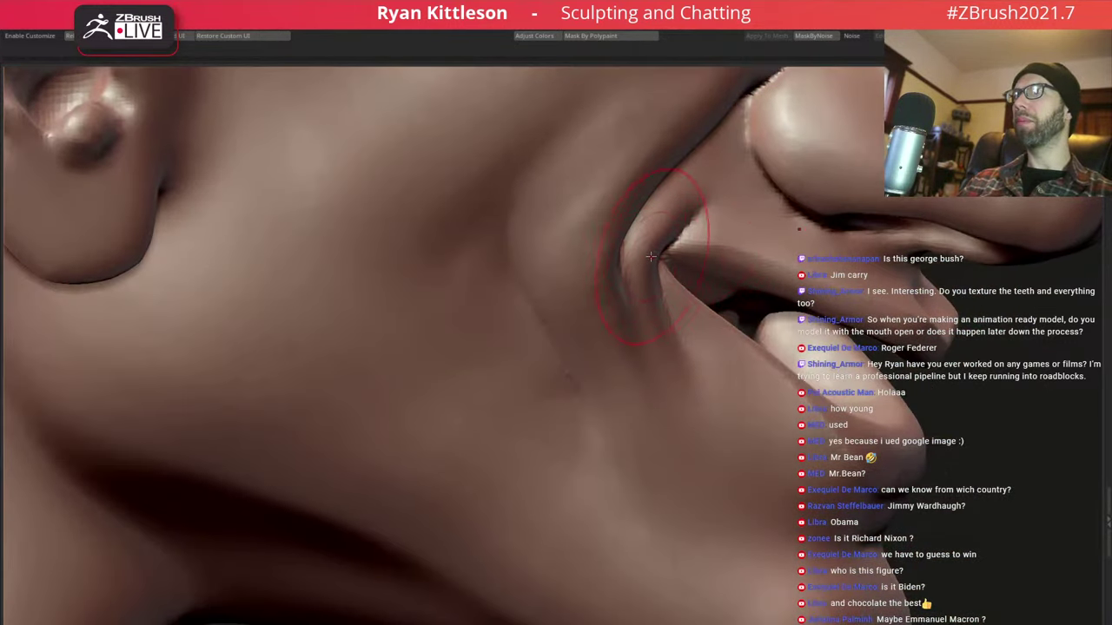
pyautogui.press('space')
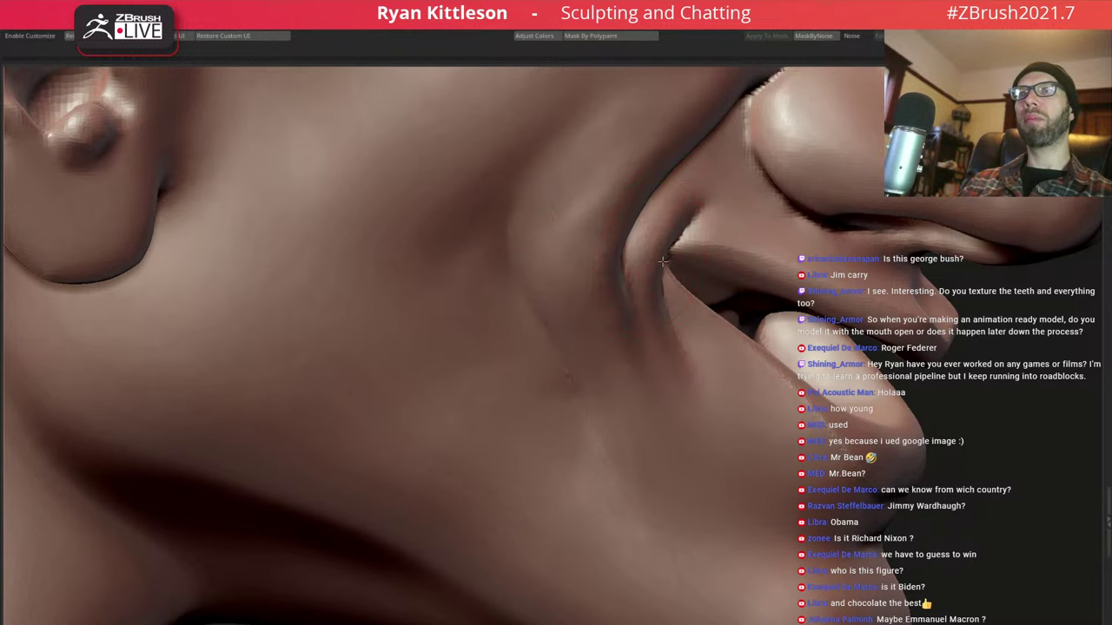
# Frame the head and turn it from a front view to a left-facing profile
pyautogui.press('f')
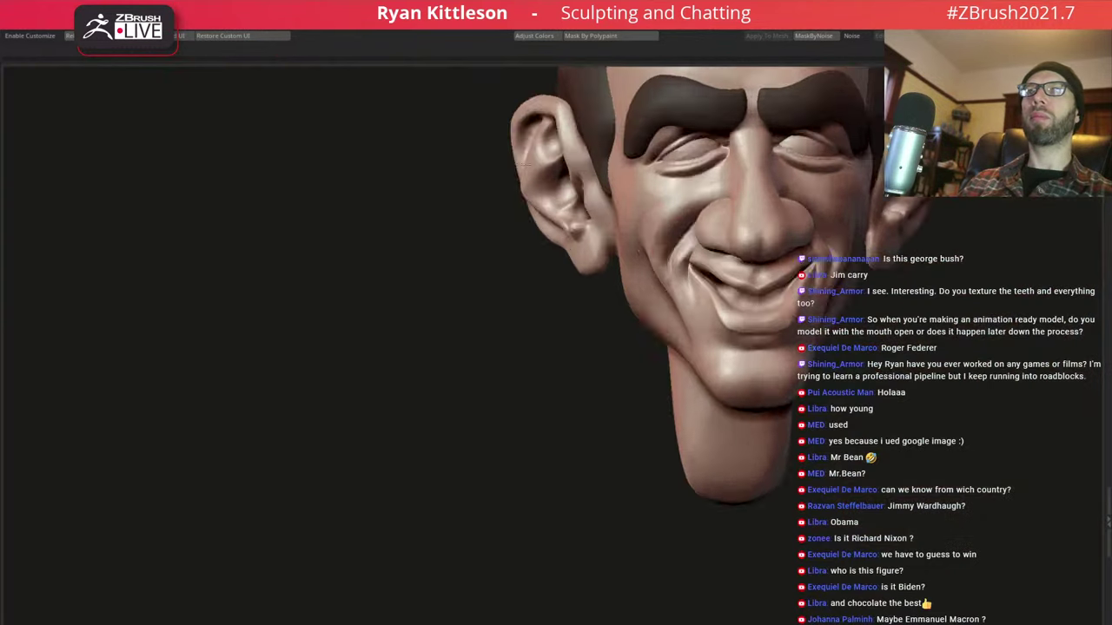
pyautogui.moveTo(758, 257); pyautogui.dragTo(682, 265, button='right')
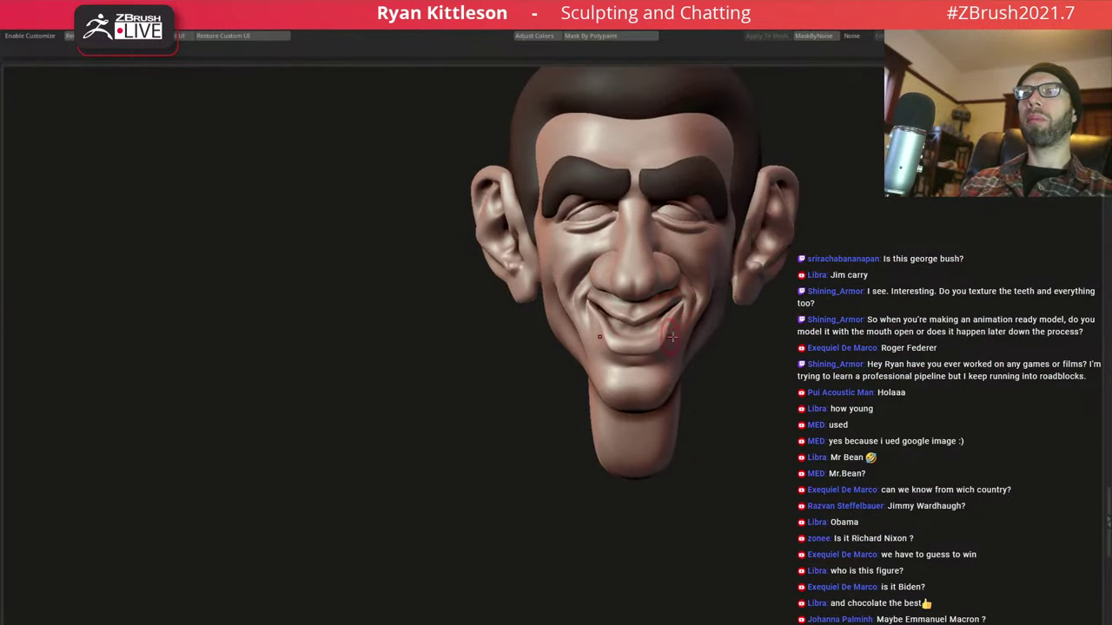
pyautogui.moveTo(671, 336)
pyautogui.mouseDown(button='right')
pyautogui.moveTo(636, 323)
pyautogui.moveTo(695, 313)
pyautogui.moveTo(702, 280)
pyautogui.moveTo(619, 257)
pyautogui.mouseUp(button='right')
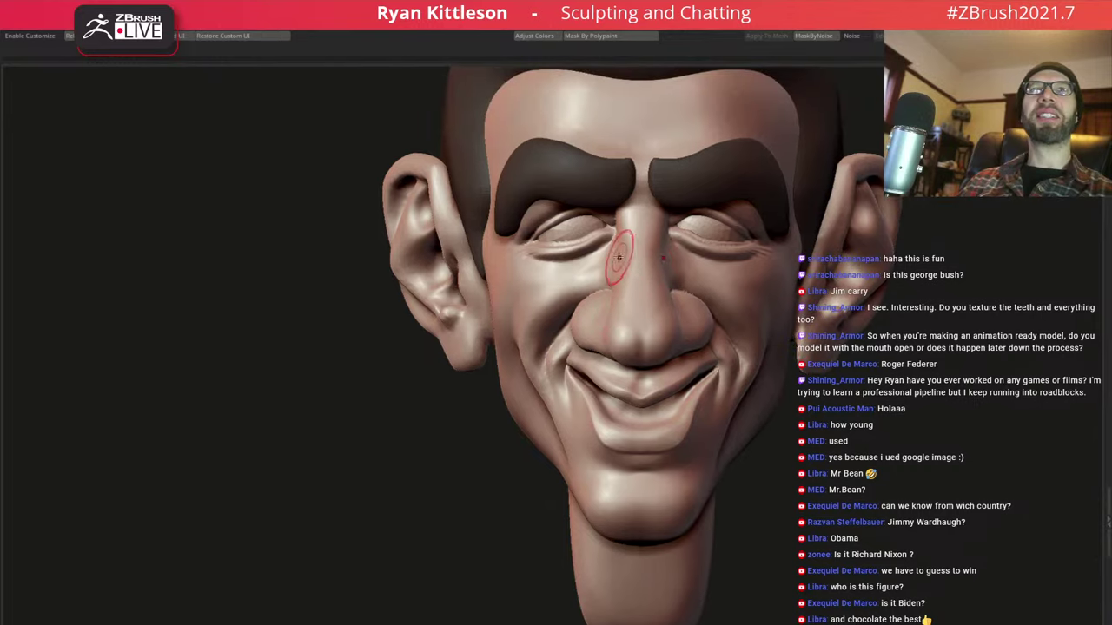
# Switch to the Gizmo on the eyebrow, return to Draw, and settle on a skin-toned three-quarter view
pyautogui.press('w')
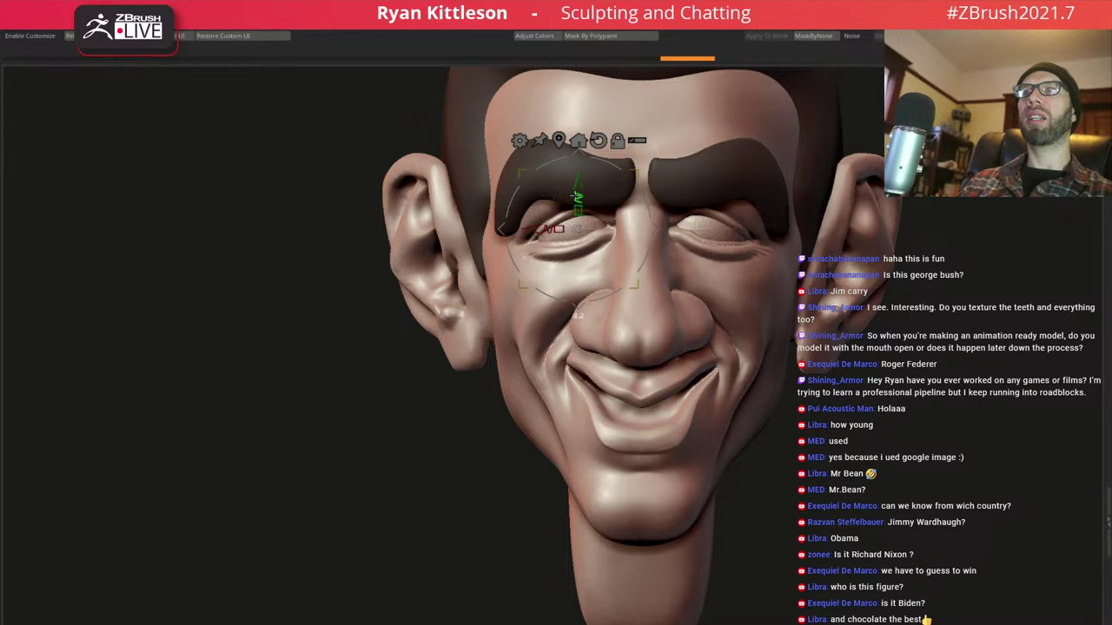
pyautogui.press('q')
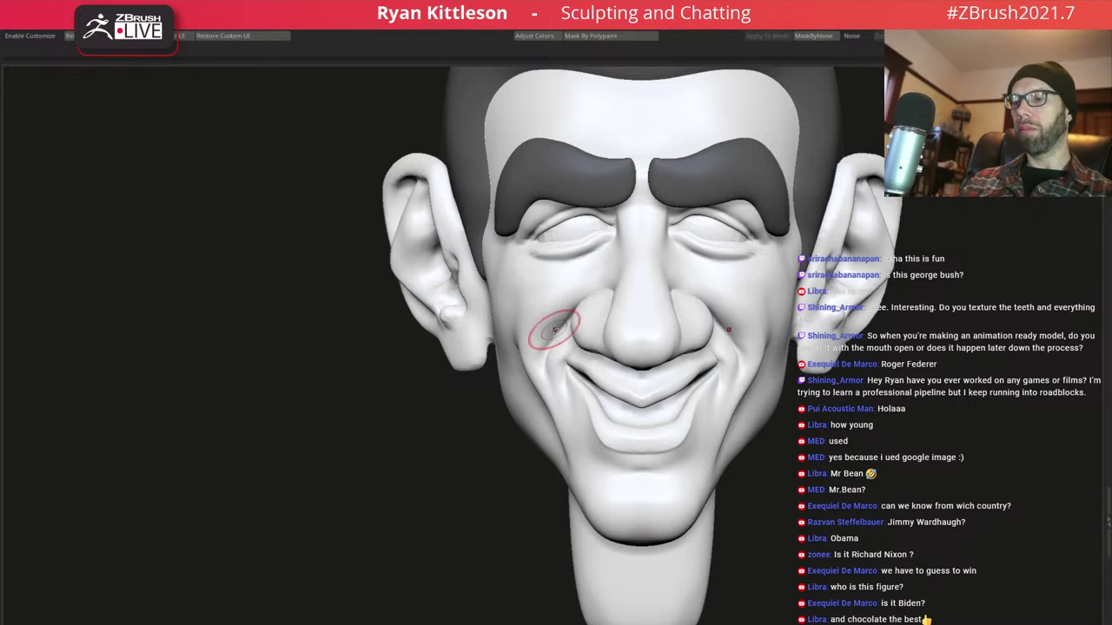
pyautogui.moveTo(582, 252)
pyautogui.mouseDown(button='right')
pyautogui.moveTo(628, 266)
pyautogui.moveTo(595, 224)
pyautogui.moveTo(583, 244)
pyautogui.moveTo(643, 286)
pyautogui.moveTo(652, 270)
pyautogui.mouseUp(button='right')
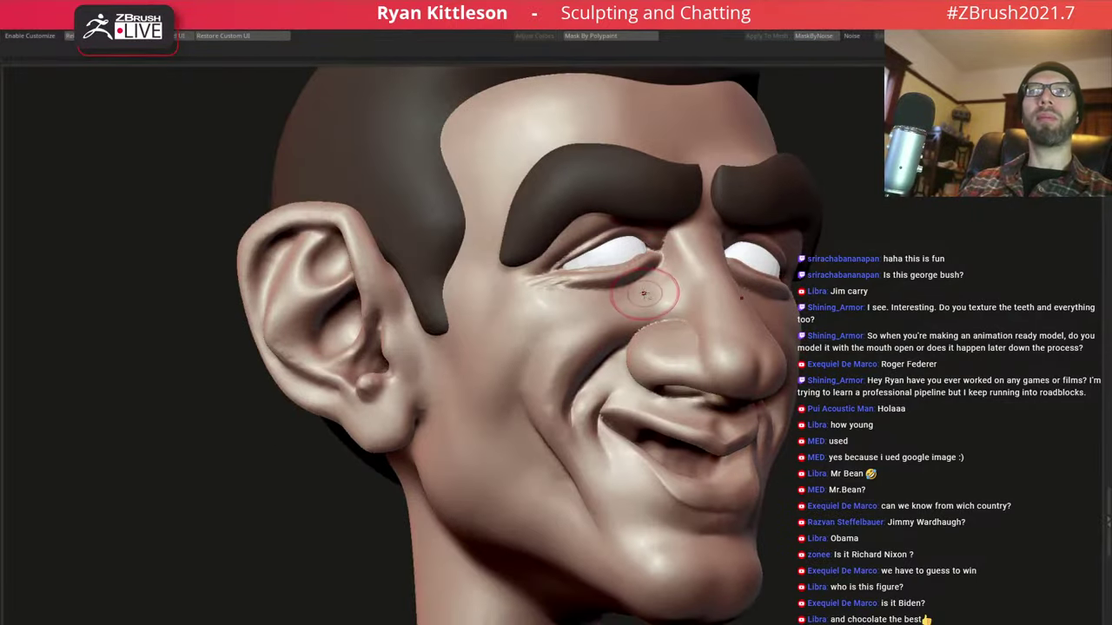
# Zoom in on the eye and resize the brush from very large down to small
pyautogui.moveTo(657, 284)
pyautogui.keyDown('ctrl'); pyautogui.mouseDown(button='right')
pyautogui.moveTo(732, 322)
pyautogui.moveTo(730, 248)
pyautogui.mouseUp(button='right'); pyautogui.keyUp('ctrl')
pyautogui.press('space')
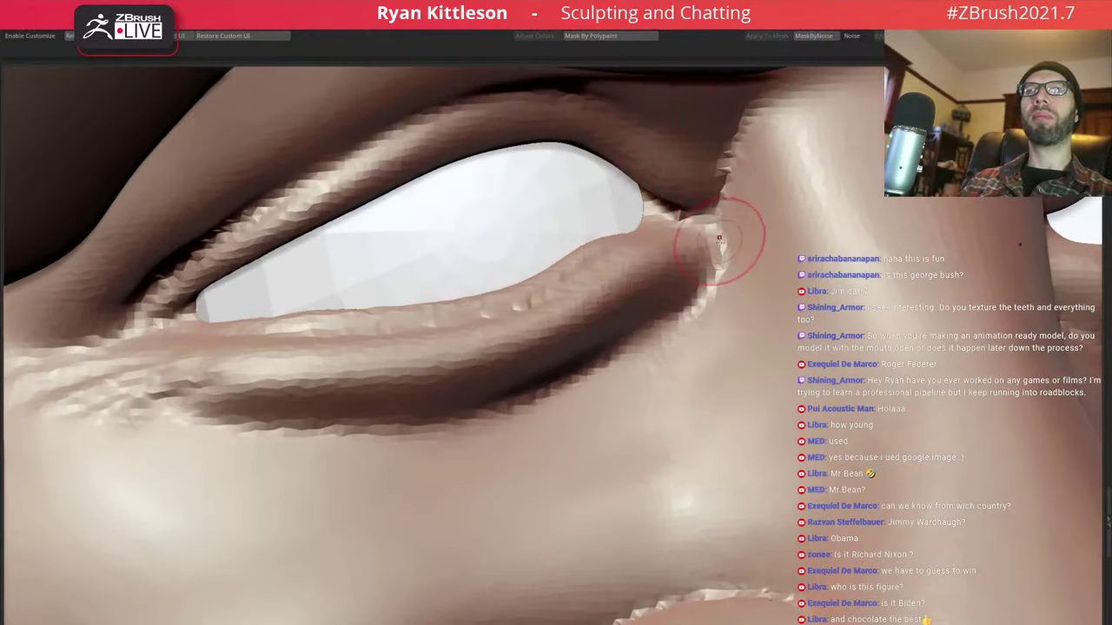
pyautogui.moveTo(738, 305)
pyautogui.keyDown('ctrl'); pyautogui.mouseDown(button='right')
pyautogui.moveTo(452, 196)
pyautogui.moveTo(739, 355)
pyautogui.moveTo(686, 285)
pyautogui.moveTo(734, 258)
pyautogui.mouseUp(button='right'); pyautogui.keyUp('ctrl')
pyautogui.press('space')
pyautogui.moveTo(728, 274); pyautogui.dragTo(740, 275)
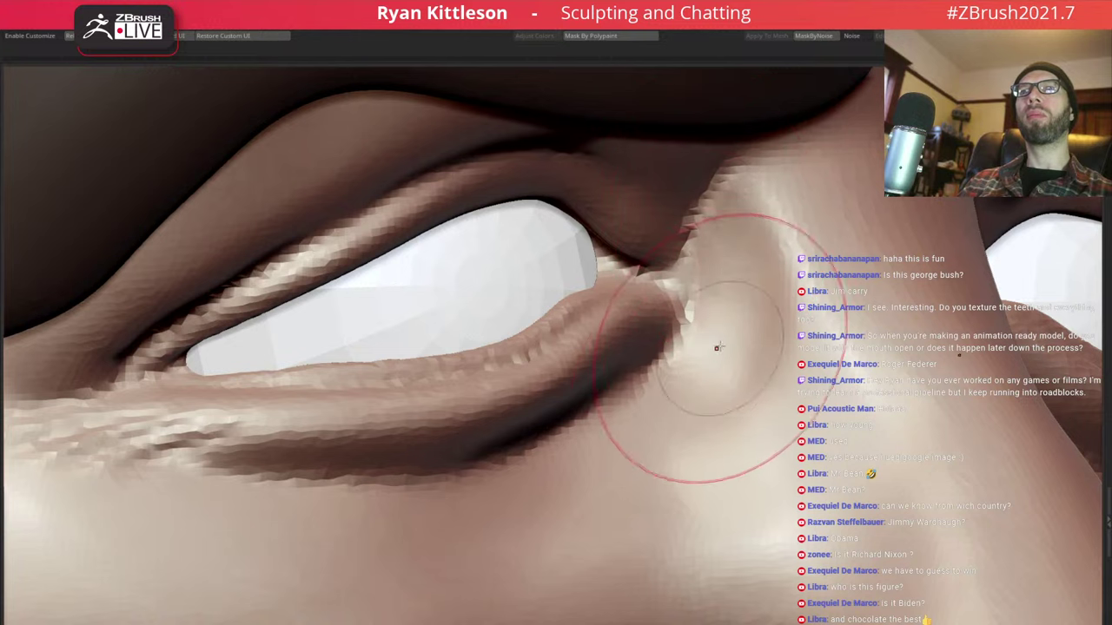
pyautogui.press('space')
pyautogui.moveTo(728, 333); pyautogui.dragTo(714, 332)
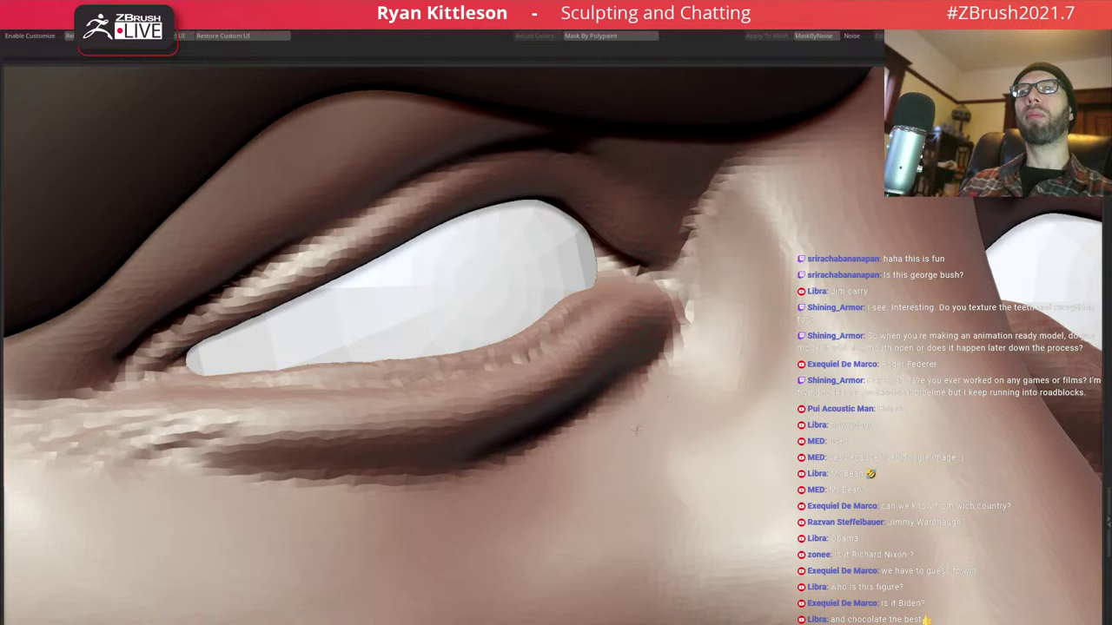
# Build and smooth a small bulge at the inner eye corner, shaping the surface behind the eyeball
pyautogui.moveTo(720, 280)
pyautogui.mouseDown(button='right')
pyautogui.moveTo(732, 224)
pyautogui.moveTo(695, 269)
pyautogui.mouseUp(button='right')
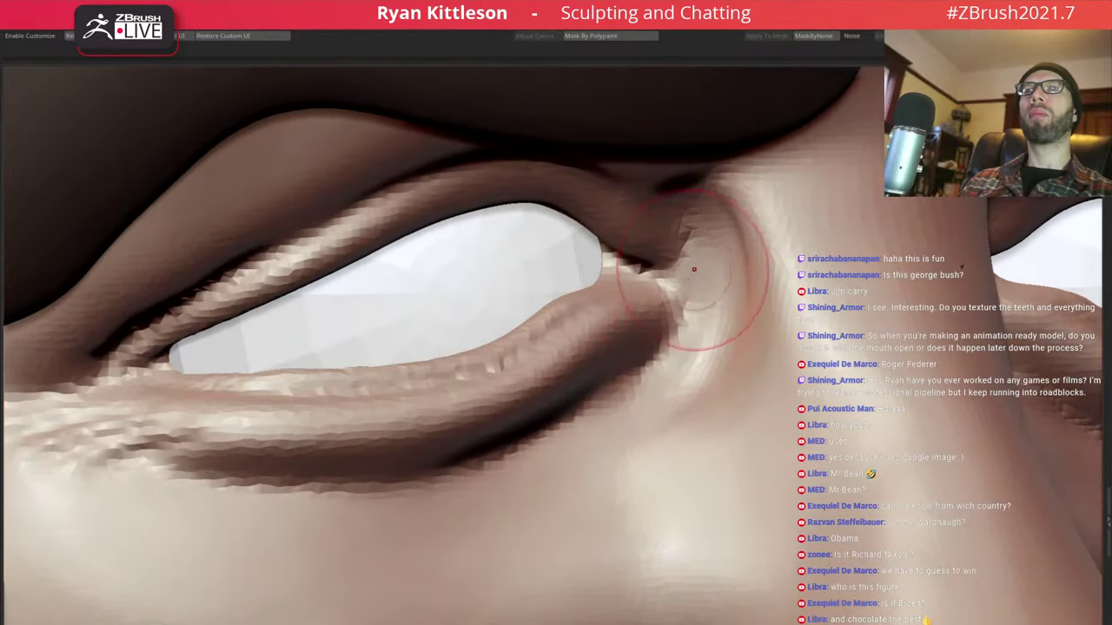
pyautogui.moveTo(685, 285); pyautogui.dragTo(676, 248)
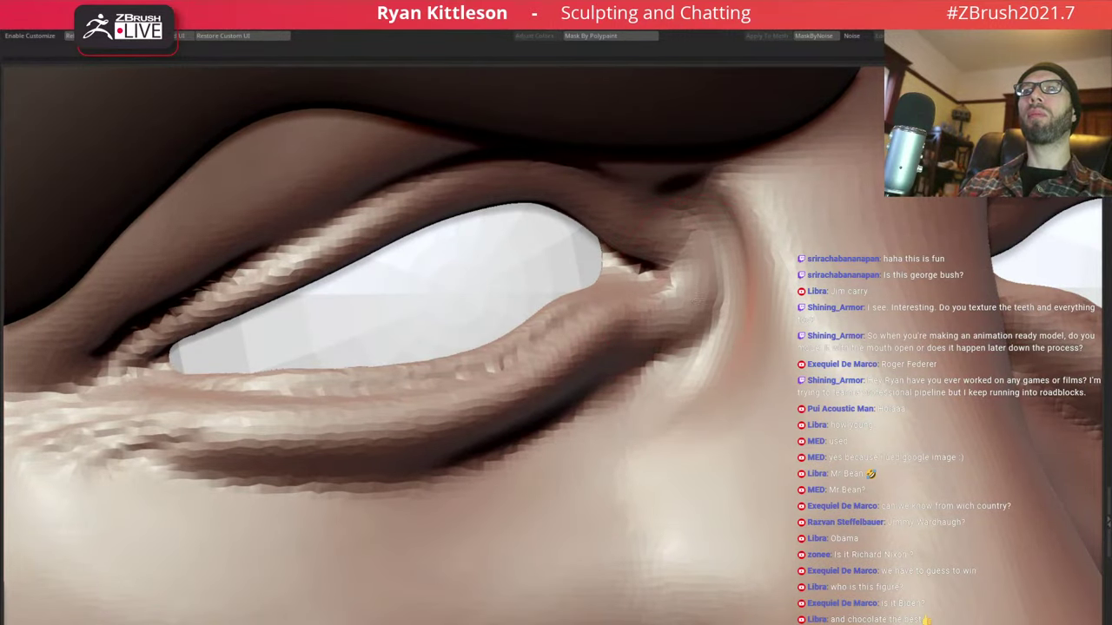
pyautogui.moveTo(700, 300); pyautogui.dragTo(705, 234)
pyautogui.moveTo(707, 249)
pyautogui.mouseDown(button='right')
pyautogui.moveTo(632, 262)
pyautogui.moveTo(617, 278)
pyautogui.moveTo(612, 270)
pyautogui.mouseUp(button='right')
pyautogui.press('space')
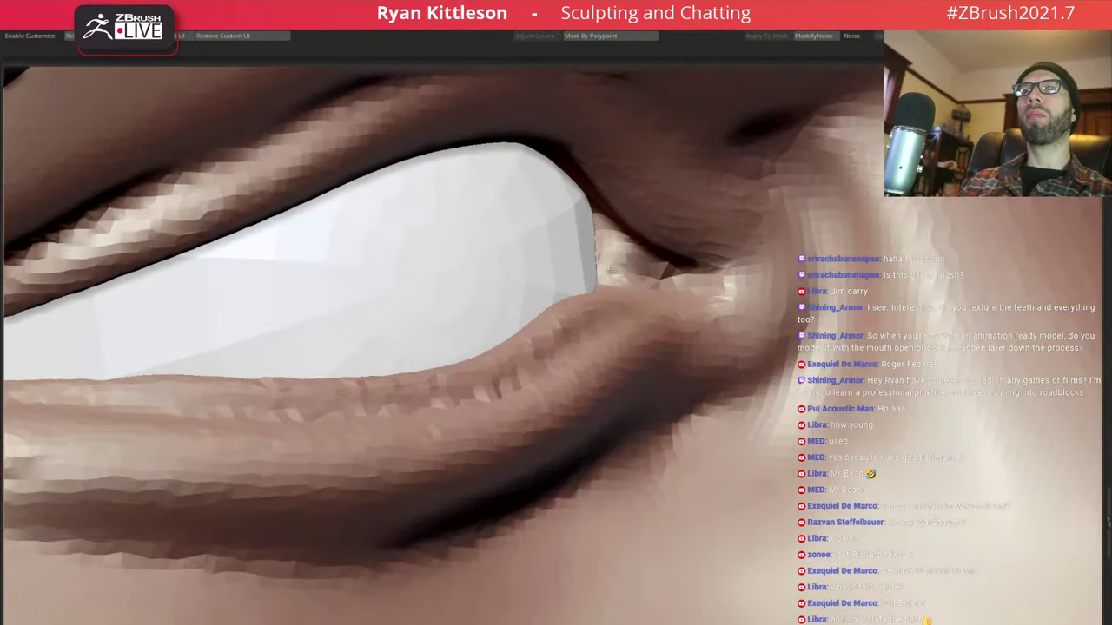
pyautogui.moveTo(609, 268); pyautogui.dragTo(629, 262)
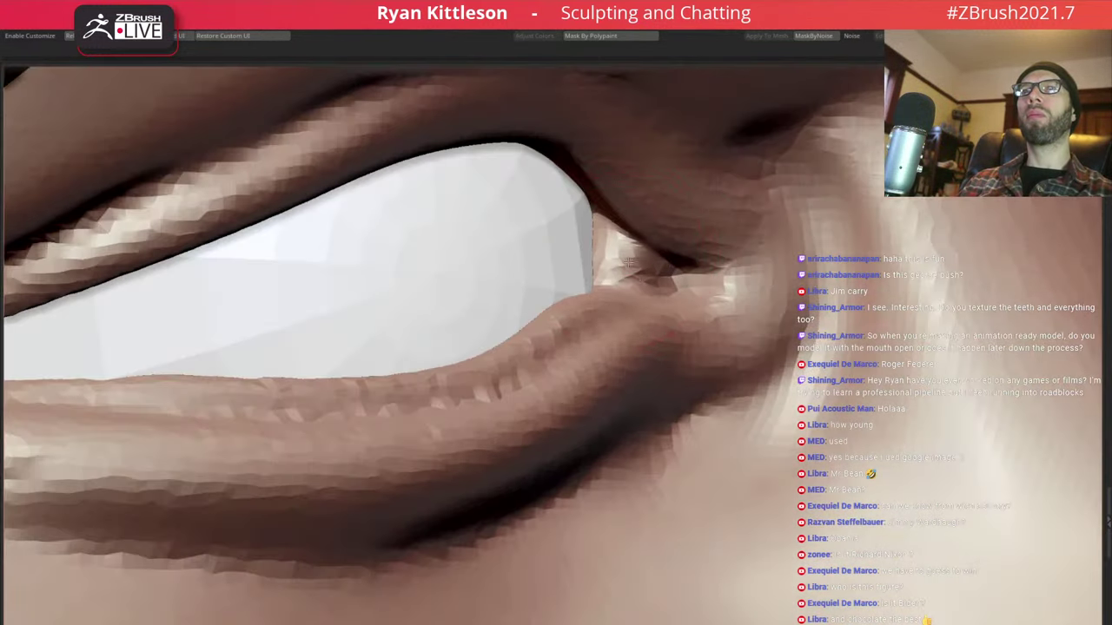
pyautogui.keyDown('ctrl'); pyautogui.keyDown('shift'); pyautogui.click(578, 253); pyautogui.keyUp('shift'); pyautogui.keyUp('ctrl')
pyautogui.moveTo(578, 253); pyautogui.dragTo(591, 261)
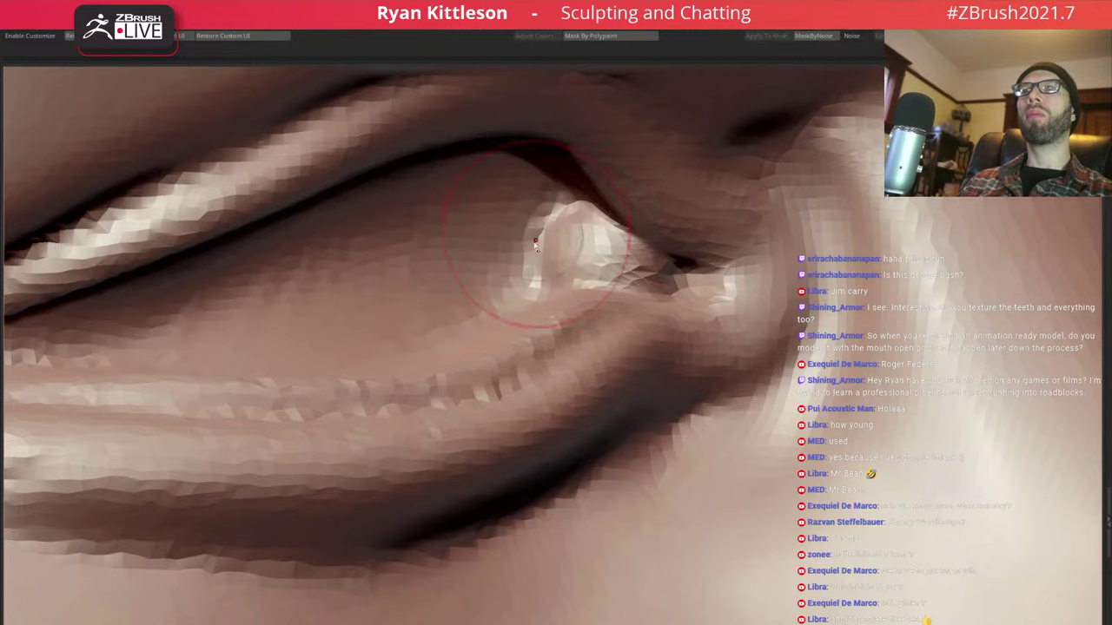
pyautogui.keyDown('ctrl'); pyautogui.keyDown('shift'); pyautogui.click(578, 254); pyautogui.keyUp('shift'); pyautogui.keyUp('ctrl')
# Sculpt creases along the upper eyelid edge and the upper edge of the lower eyelid
pyautogui.keyDown('ctrl'); pyautogui.moveTo(573, 252); pyautogui.dragTo(546, 238, button='right'); pyautogui.keyUp('ctrl')
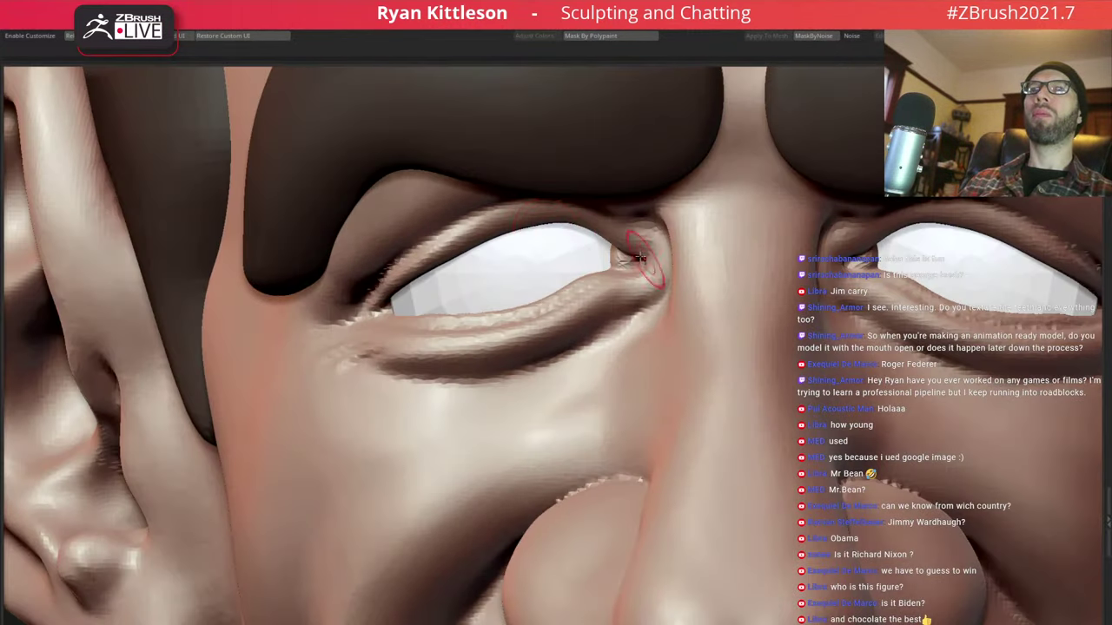
pyautogui.moveTo(630, 259); pyautogui.dragTo(596, 248, button='right')
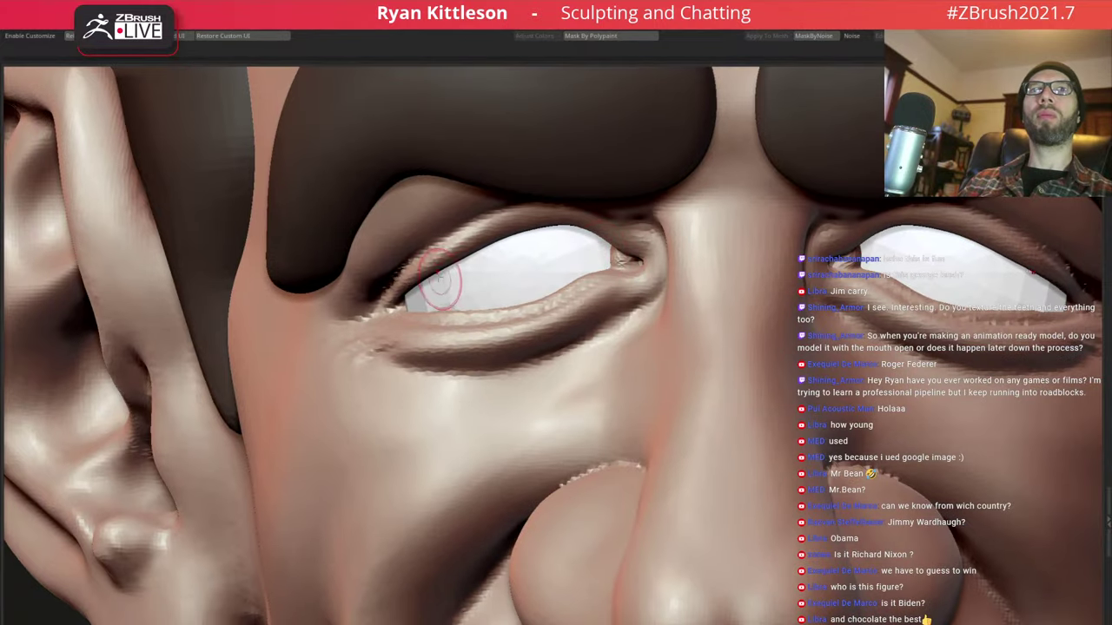
pyautogui.moveTo(435, 286)
pyautogui.mouseDown(button='right')
pyautogui.moveTo(421, 333)
pyautogui.moveTo(357, 286)
pyautogui.moveTo(360, 268)
pyautogui.mouseUp(button='right')
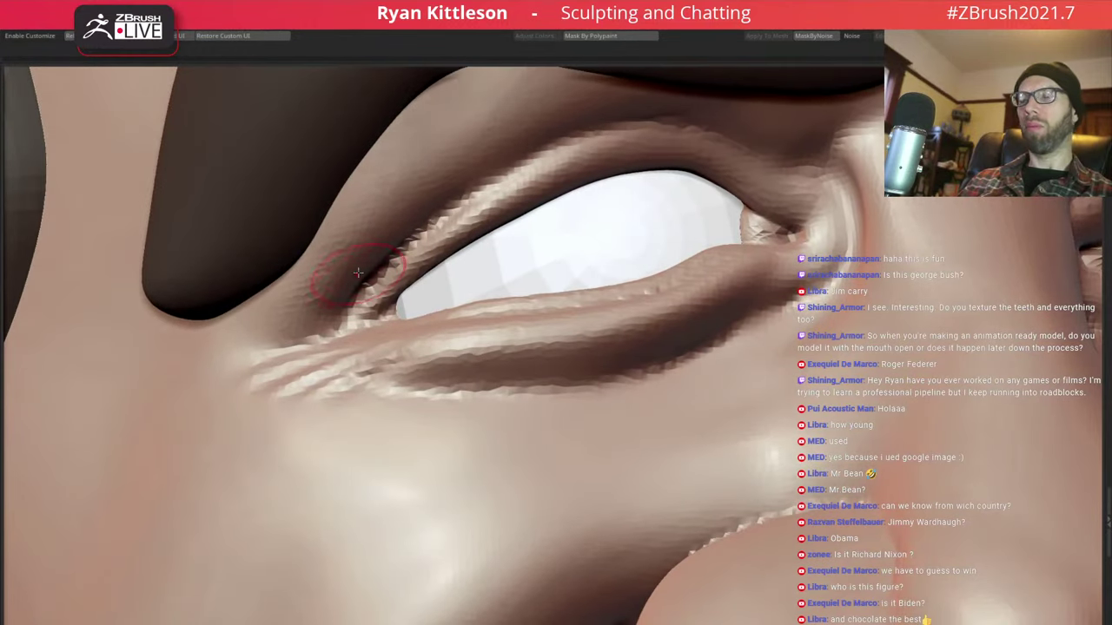
pyautogui.press('space')
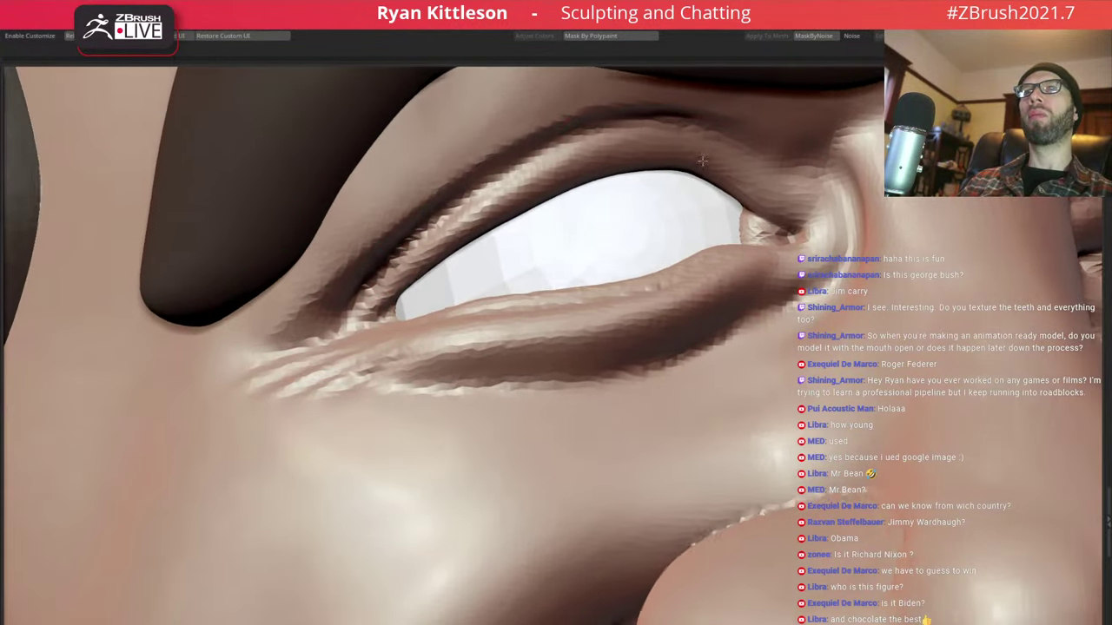
pyautogui.moveTo(603, 106); pyautogui.dragTo(622, 124, button='right')
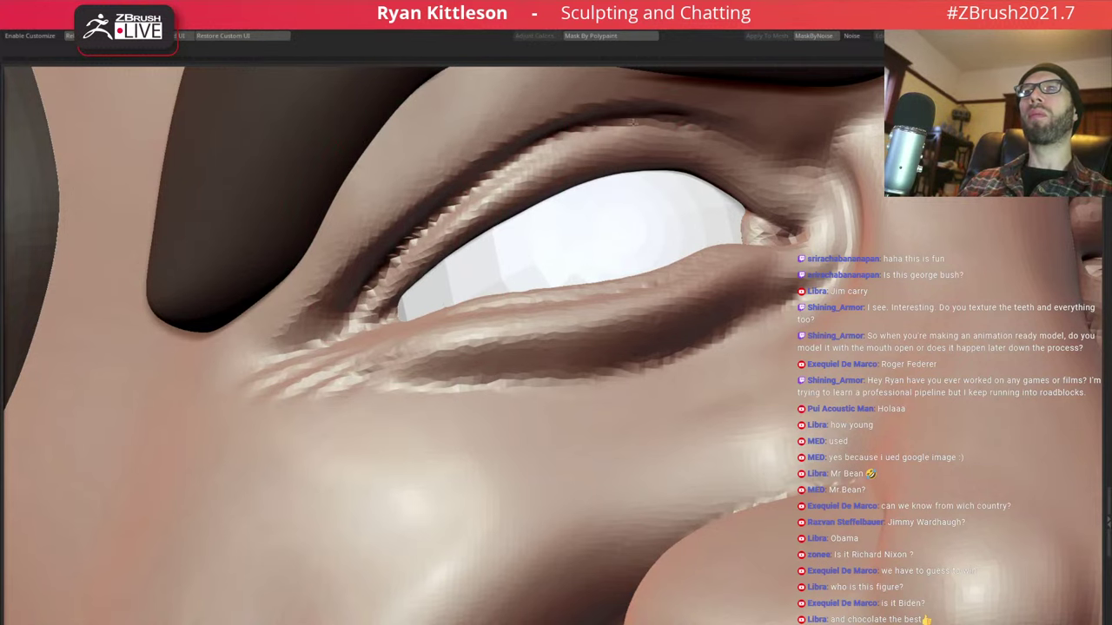
pyautogui.moveTo(668, 235); pyautogui.dragTo(669, 204, button='right')
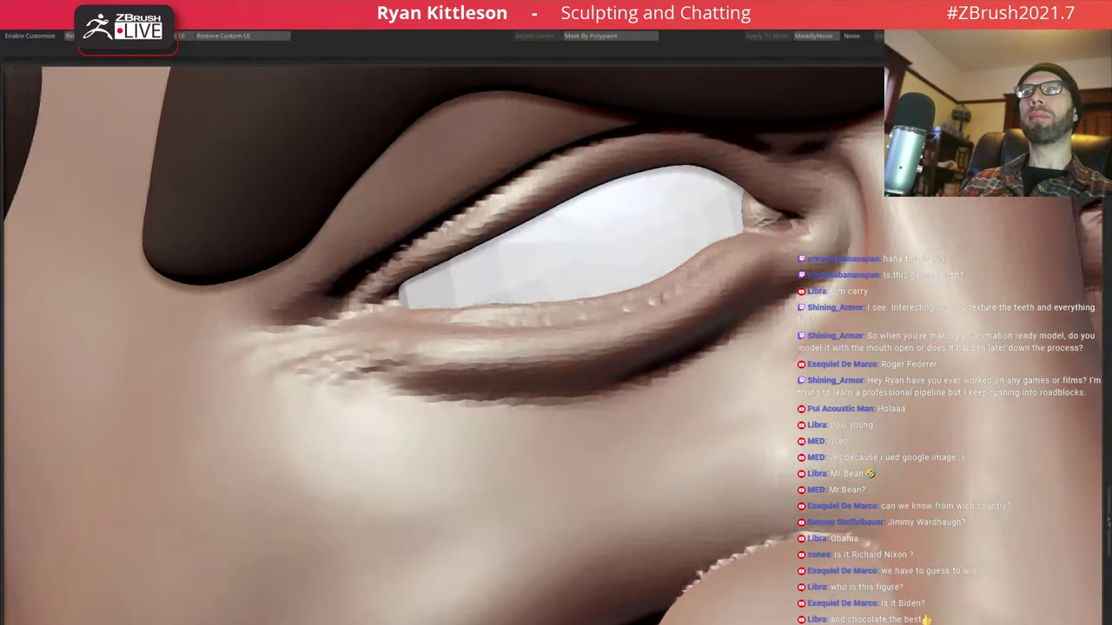
pyautogui.moveTo(496, 243); pyautogui.dragTo(669, 223, button='right')
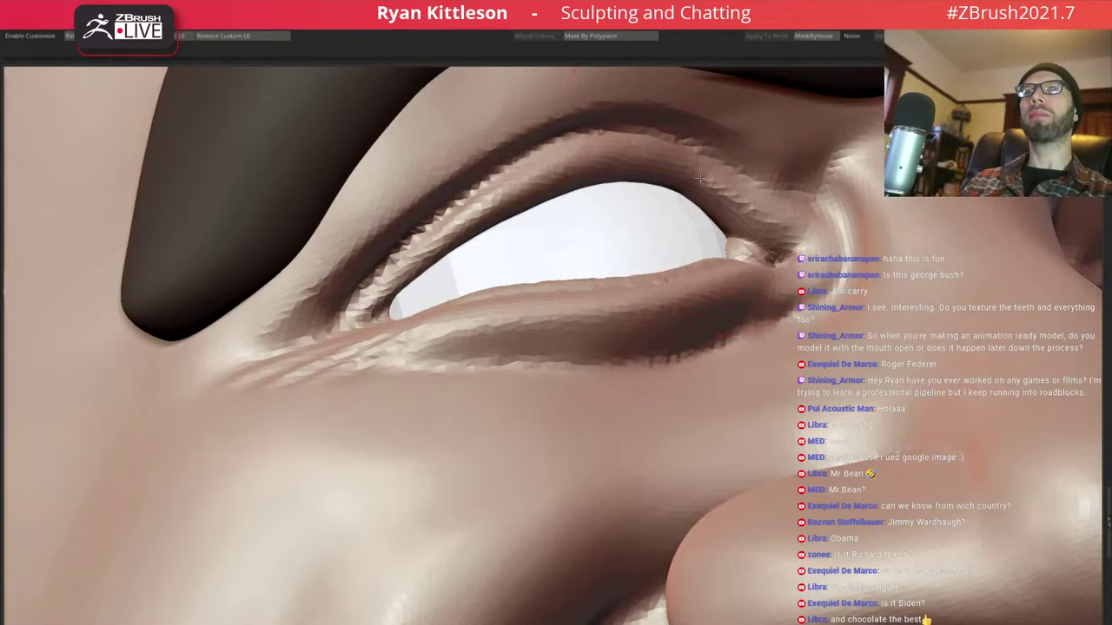
pyautogui.moveTo(700, 179); pyautogui.dragTo(555, 184)
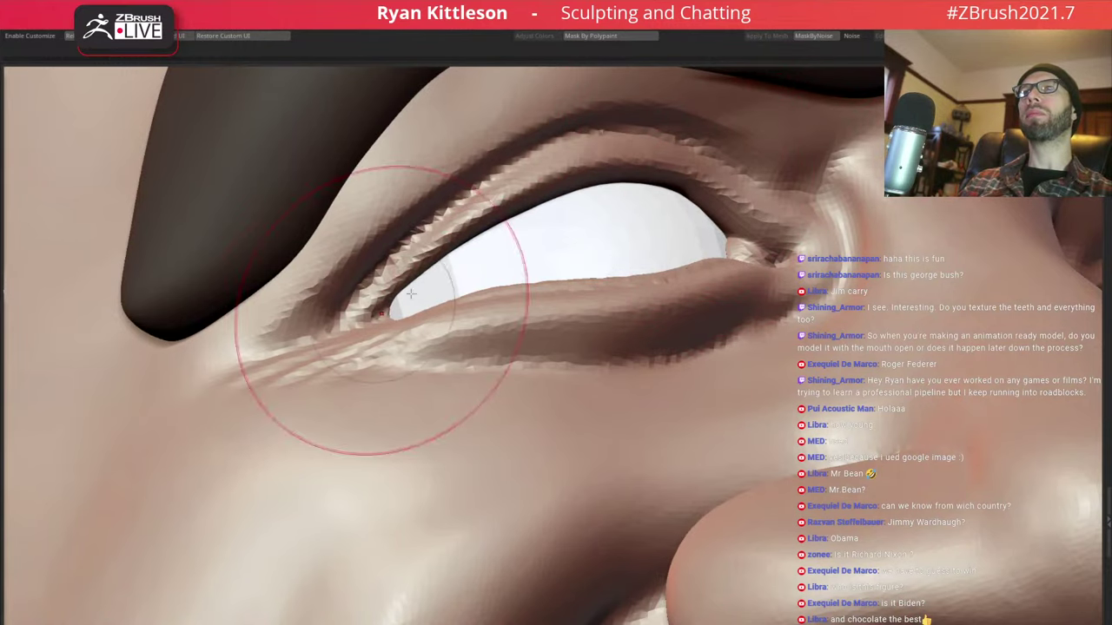
pyautogui.moveTo(626, 273)
pyautogui.mouseDown(button='right')
pyautogui.moveTo(608, 297)
pyautogui.moveTo(416, 239)
pyautogui.mouseUp(button='right')
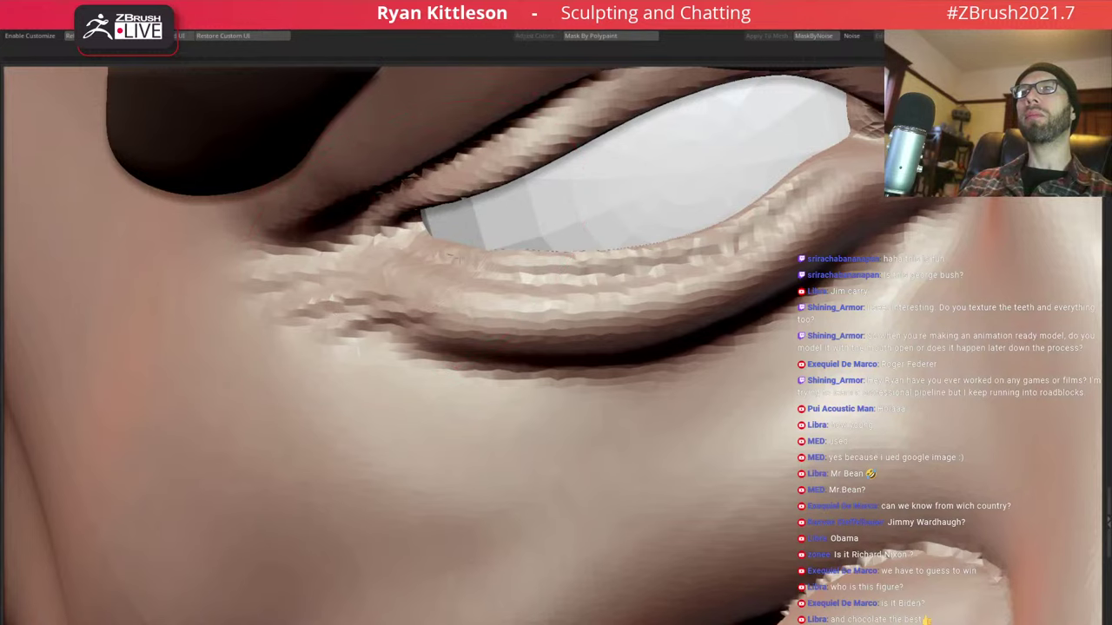
pyautogui.moveTo(460, 259)
pyautogui.mouseDown()
pyautogui.moveTo(626, 260)
pyautogui.moveTo(817, 193)
pyautogui.mouseUp()
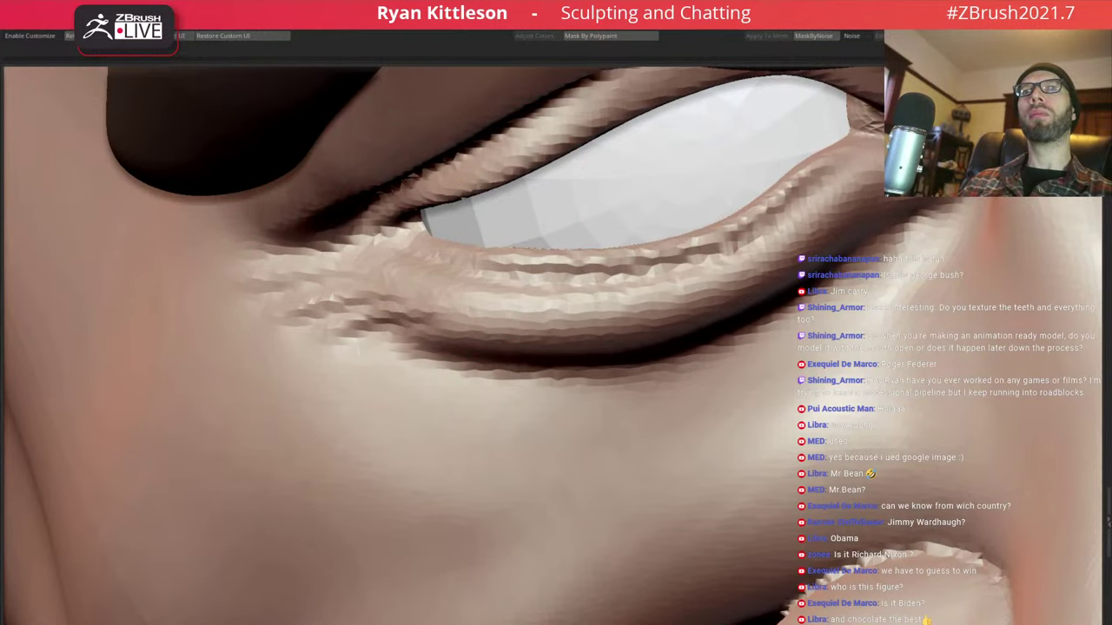
pyautogui.moveTo(816, 193)
pyautogui.mouseDown(button='right')
pyautogui.moveTo(682, 216)
pyautogui.moveTo(740, 204)
pyautogui.moveTo(687, 202)
pyautogui.moveTo(665, 218)
pyautogui.mouseUp(button='right')
pyautogui.press('f')
pyautogui.moveTo(670, 322)
pyautogui.mouseDown(button='right')
pyautogui.moveTo(601, 374)
pyautogui.moveTo(593, 395)
pyautogui.mouseUp(button='right')
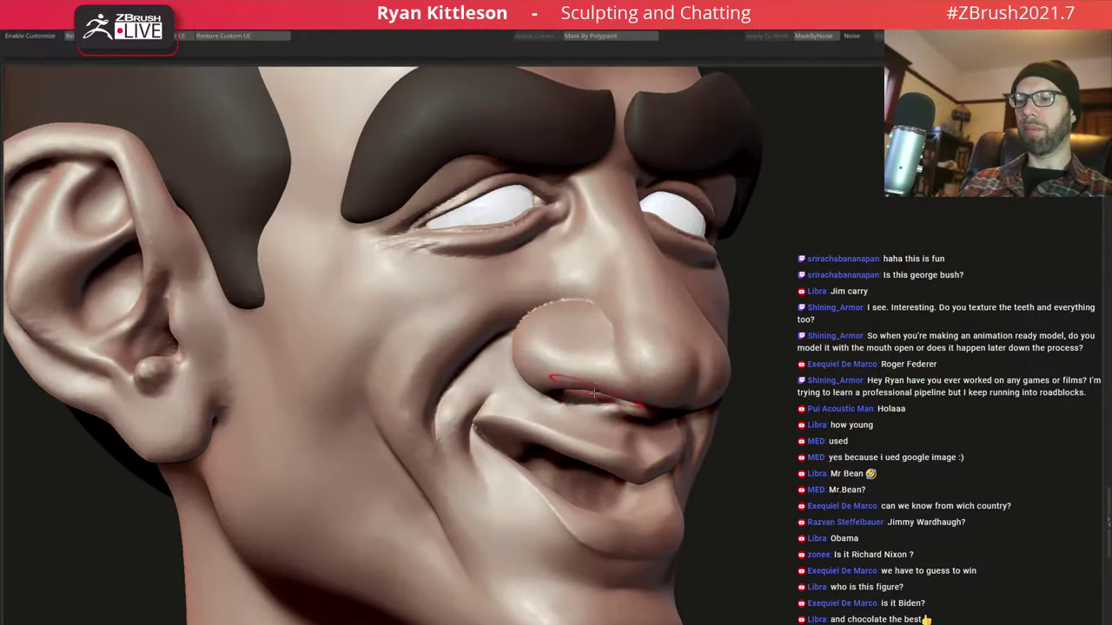
pyautogui.press('space')
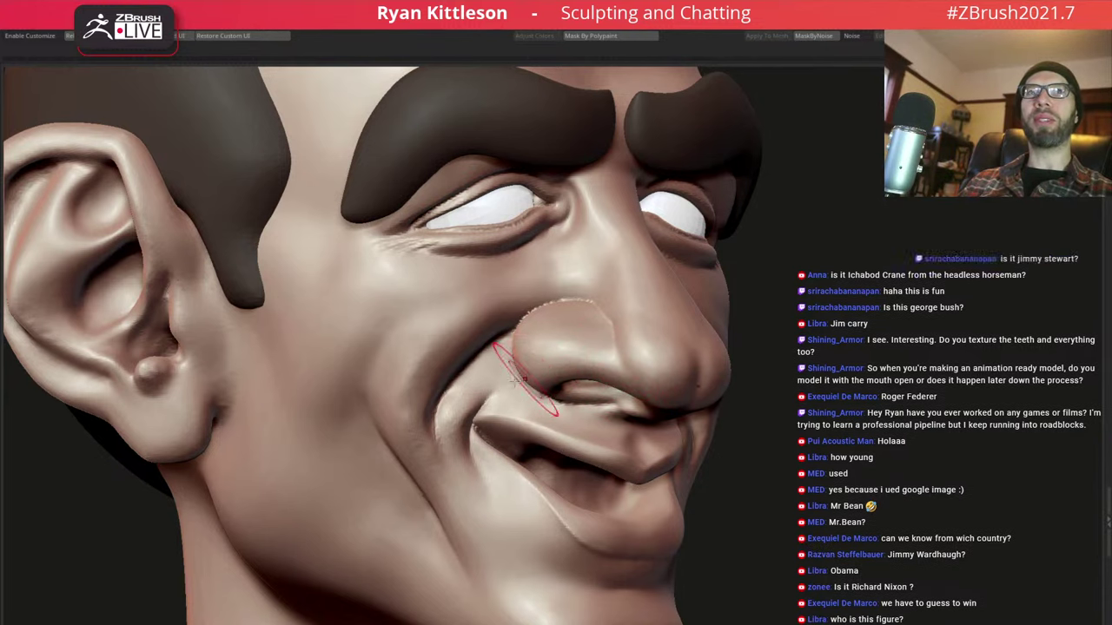
pyautogui.moveTo(562, 382); pyautogui.dragTo(486, 315, button='right')
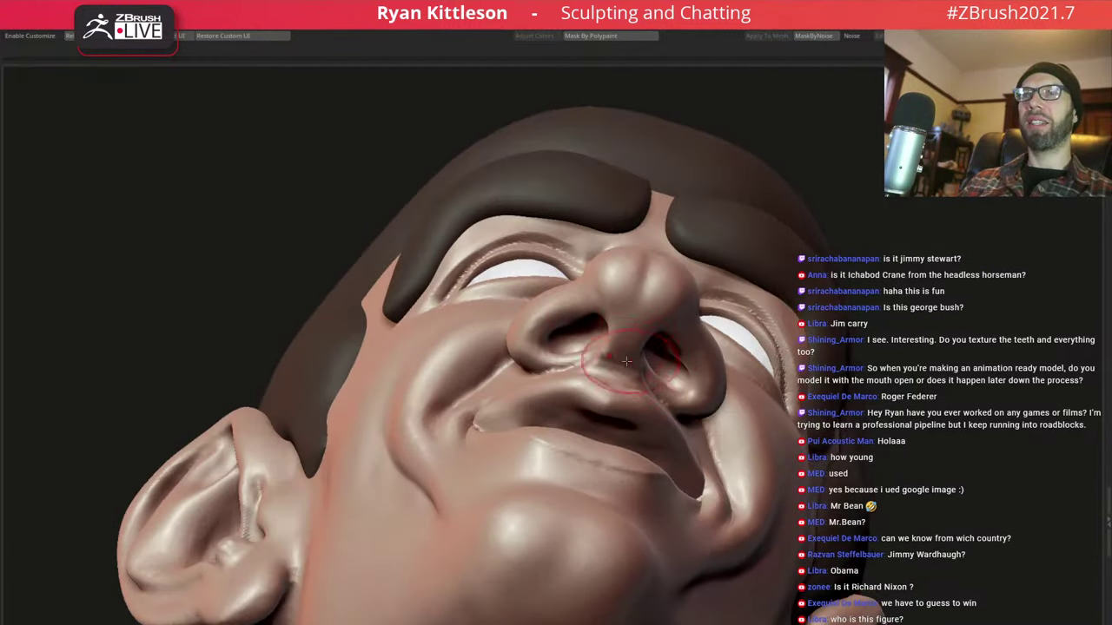
pyautogui.press('space')
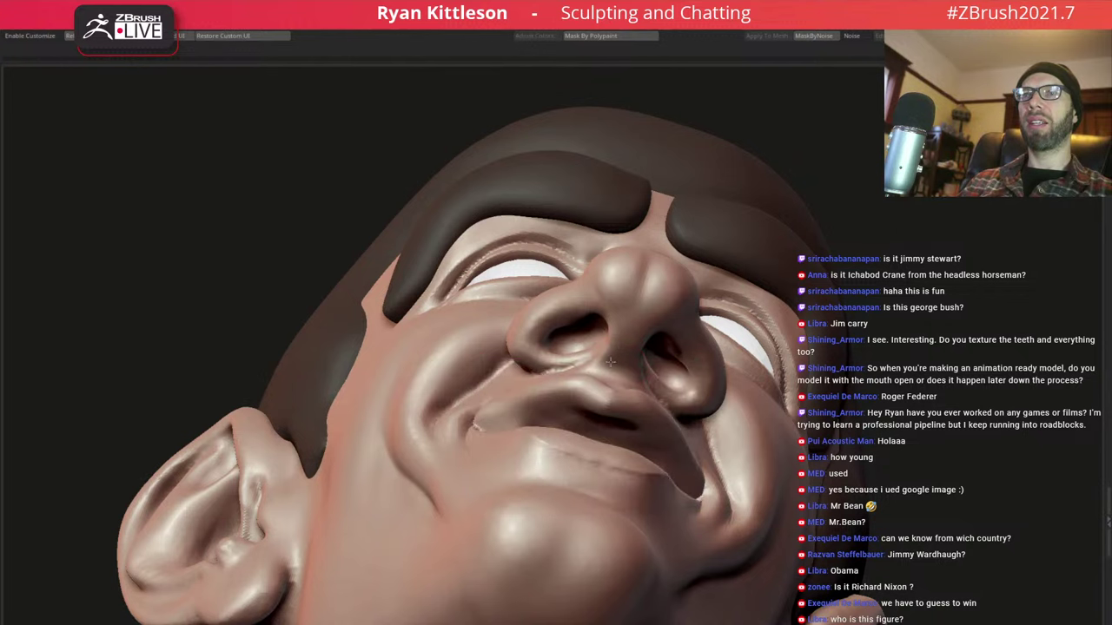
pyautogui.moveTo(622, 276); pyautogui.dragTo(584, 330, button='right')
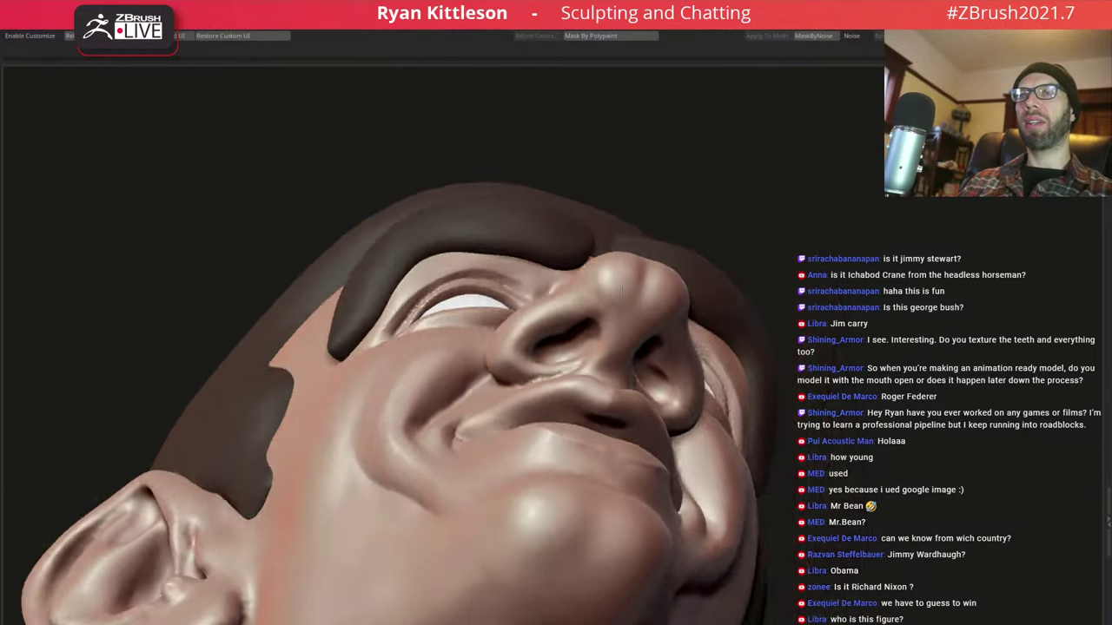
pyautogui.press('space')
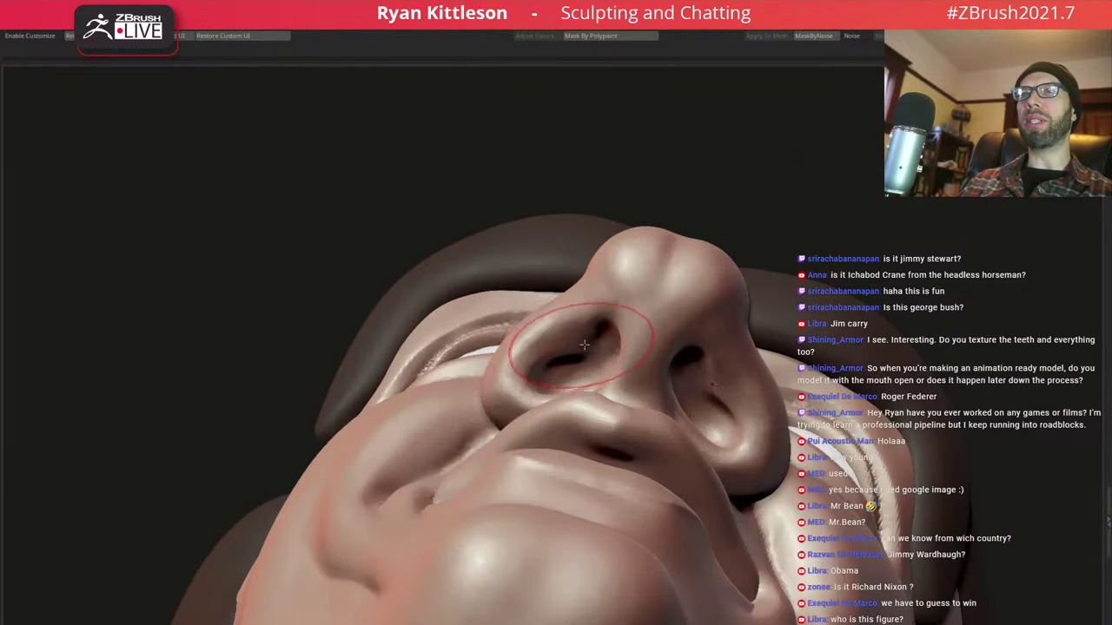
pyautogui.moveTo(647, 346); pyautogui.dragTo(566, 354, button='right')
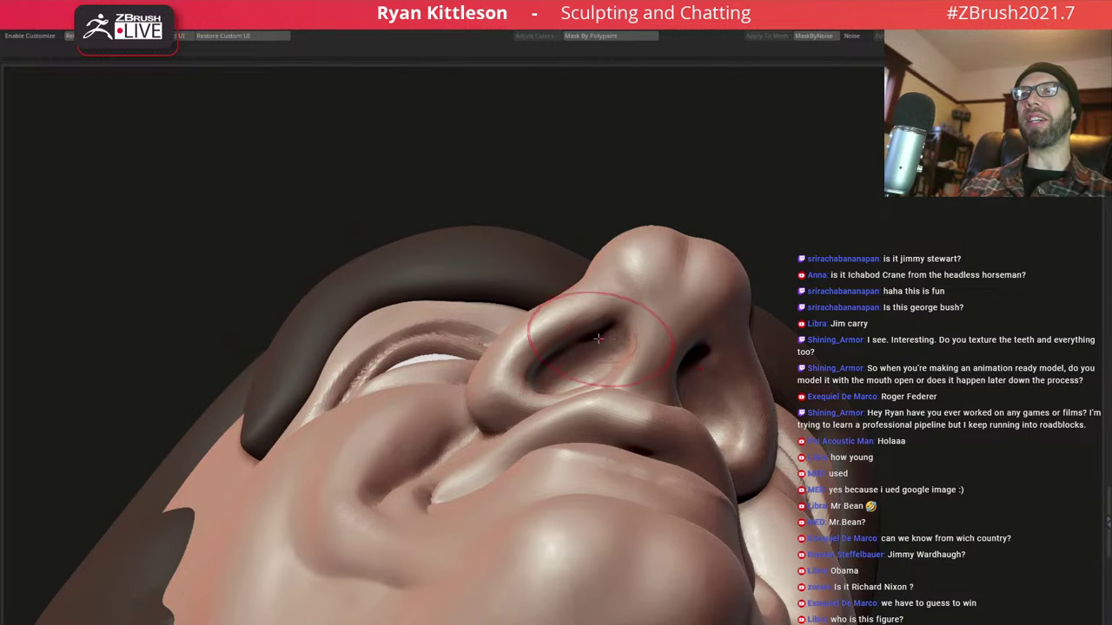
pyautogui.moveTo(599, 338)
pyautogui.mouseDown(button='right')
pyautogui.moveTo(596, 313)
pyautogui.moveTo(623, 311)
pyautogui.mouseUp(button='right')
pyautogui.press('space')
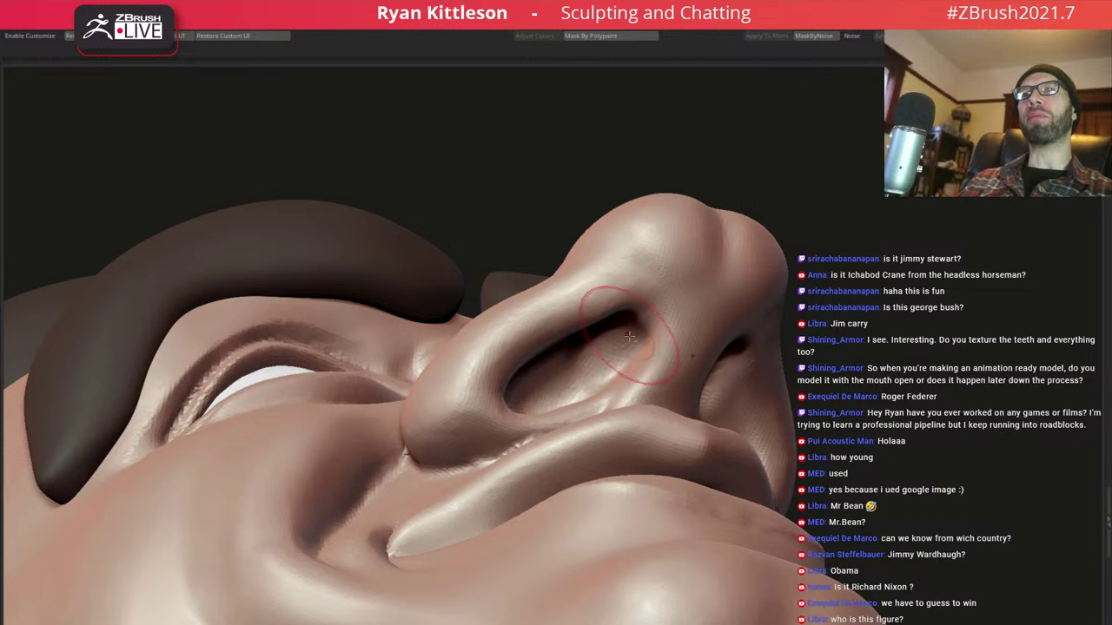
pyautogui.moveTo(606, 347); pyautogui.dragTo(536, 416, button='right')
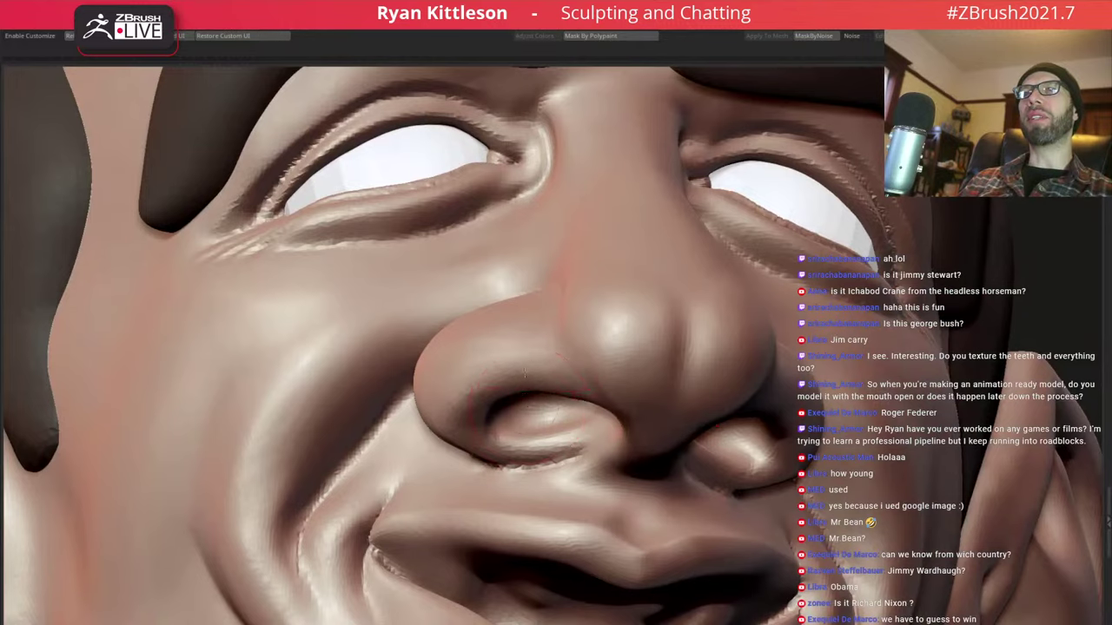
# Orbit up at the nose, then settle on a straight, closer front view of the face
pyautogui.moveTo(524, 373)
pyautogui.mouseDown(button='right')
pyautogui.moveTo(566, 251)
pyautogui.moveTo(611, 267)
pyautogui.moveTo(556, 269)
pyautogui.moveTo(645, 278)
pyautogui.mouseUp(button='right')
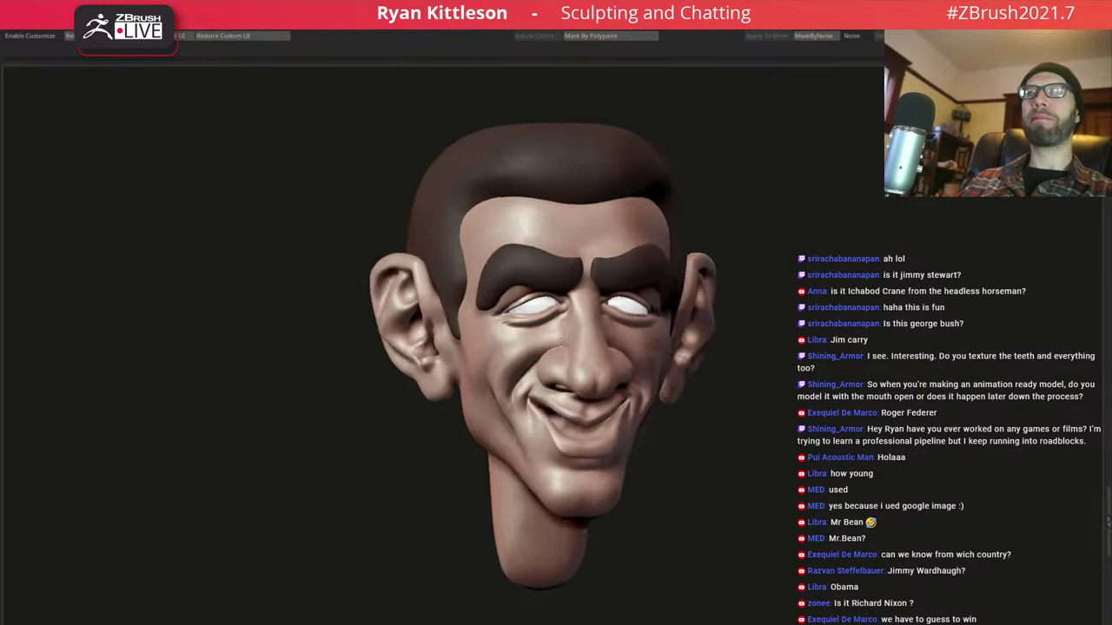
pyautogui.moveTo(563, 336)
pyautogui.mouseDown(button='right')
pyautogui.moveTo(630, 234)
pyautogui.moveTo(654, 331)
pyautogui.mouseUp(button='right')
pyautogui.rightClick(654, 331)
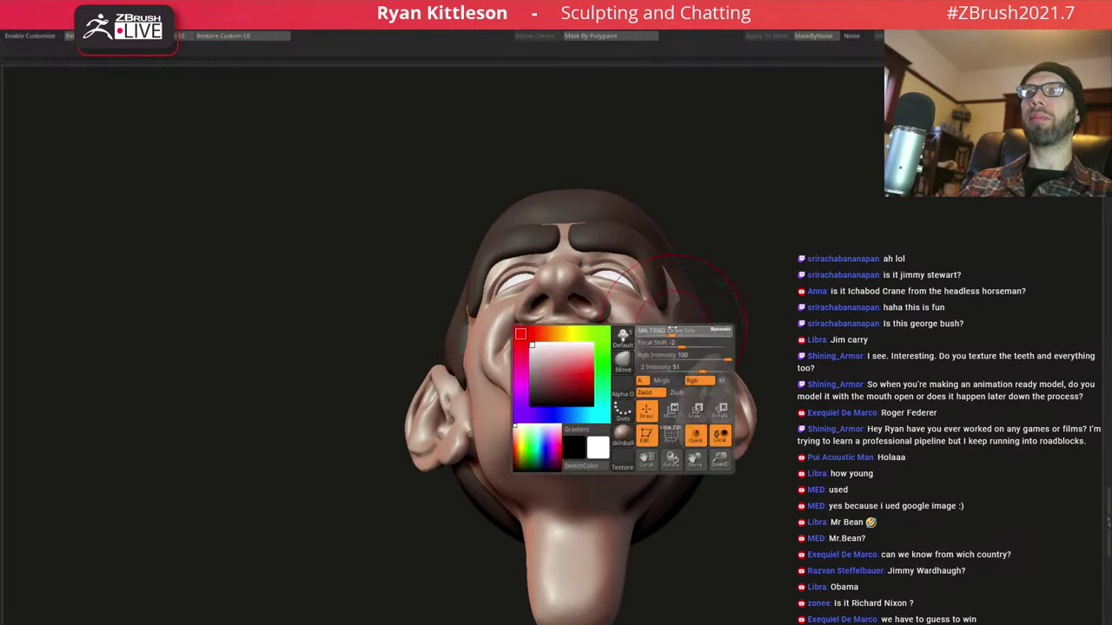
pyautogui.moveTo(647, 314); pyautogui.dragTo(665, 339, button='right')
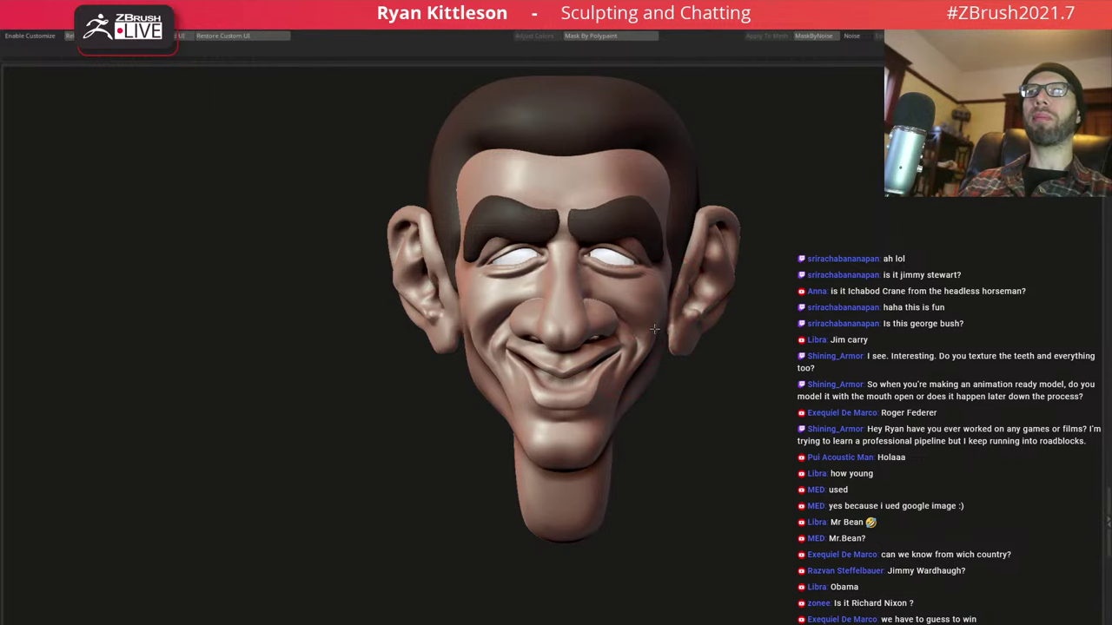
pyautogui.scroll(2, 658, 333)
pyautogui.scroll(2, 672, 330)
# Draw a curve stroke down the right cheek, unsolo to show hair, brows and eyes, and zoom out
pyautogui.rightClick(671, 331)
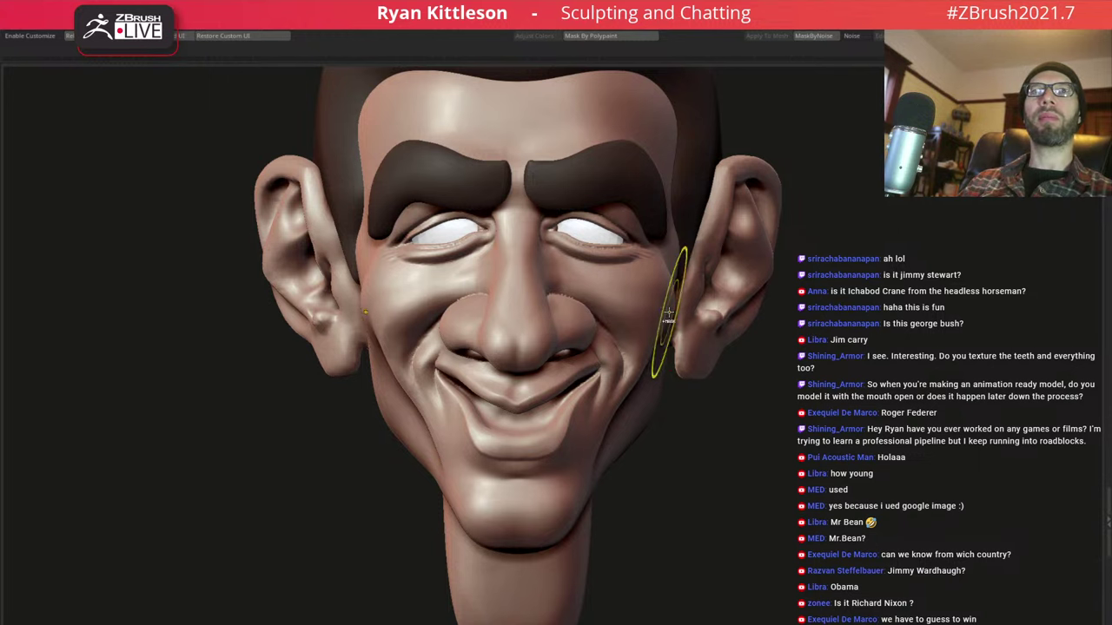
pyautogui.moveTo(668, 314)
pyautogui.mouseDown()
pyautogui.moveTo(666, 325)
pyautogui.moveTo(403, 270)
pyautogui.mouseUp()
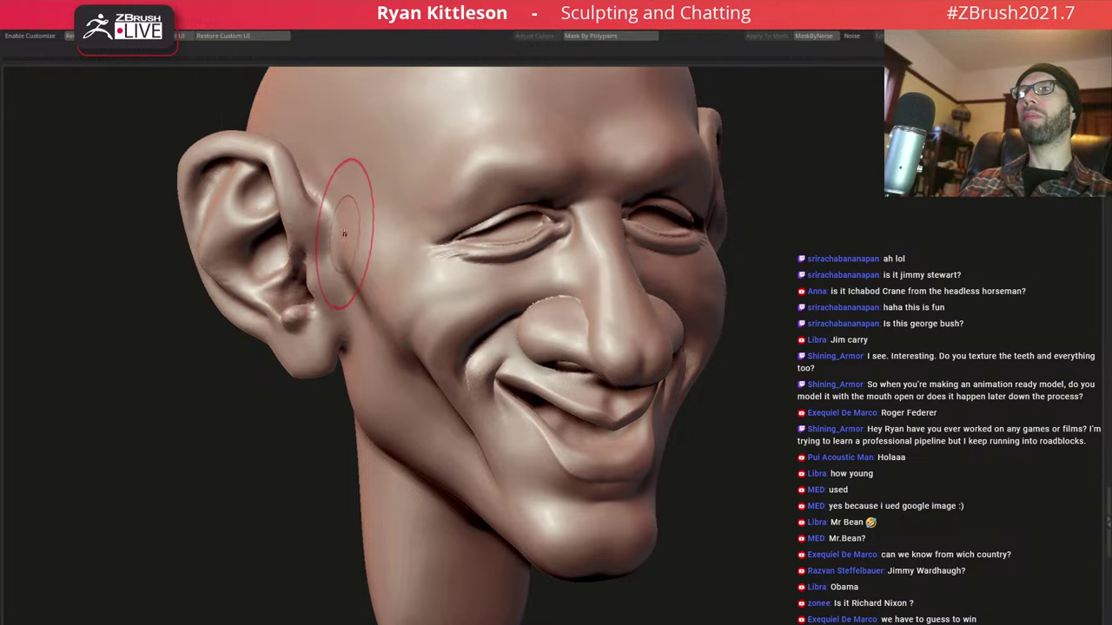
pyautogui.moveTo(300, 271)
pyautogui.mouseDown(button='right')
pyautogui.moveTo(313, 236)
pyautogui.moveTo(329, 252)
pyautogui.mouseUp(button='right')
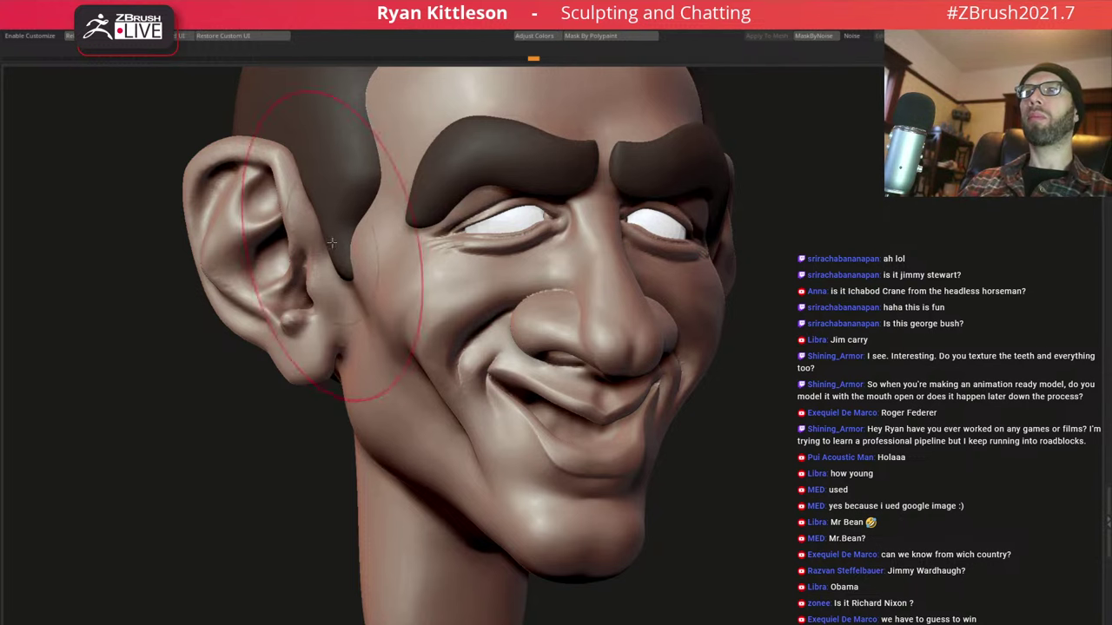
pyautogui.moveTo(331, 243)
pyautogui.mouseDown(button='right')
pyautogui.moveTo(287, 252)
pyautogui.moveTo(260, 194)
pyautogui.moveTo(294, 264)
pyautogui.mouseUp(button='right')
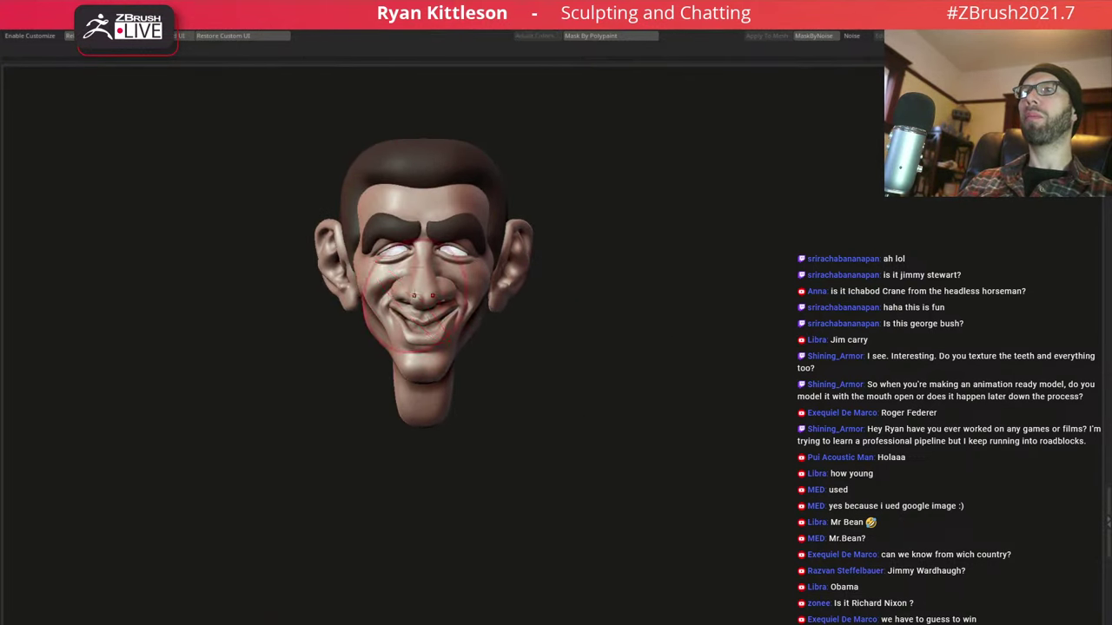
# Deepen the nasolabial smile folds on both cheeks from a three-quarter view
pyautogui.moveTo(408, 301)
pyautogui.mouseDown(button='right')
pyautogui.moveTo(476, 301)
pyautogui.moveTo(608, 350)
pyautogui.moveTo(591, 321)
pyautogui.mouseUp(button='right')
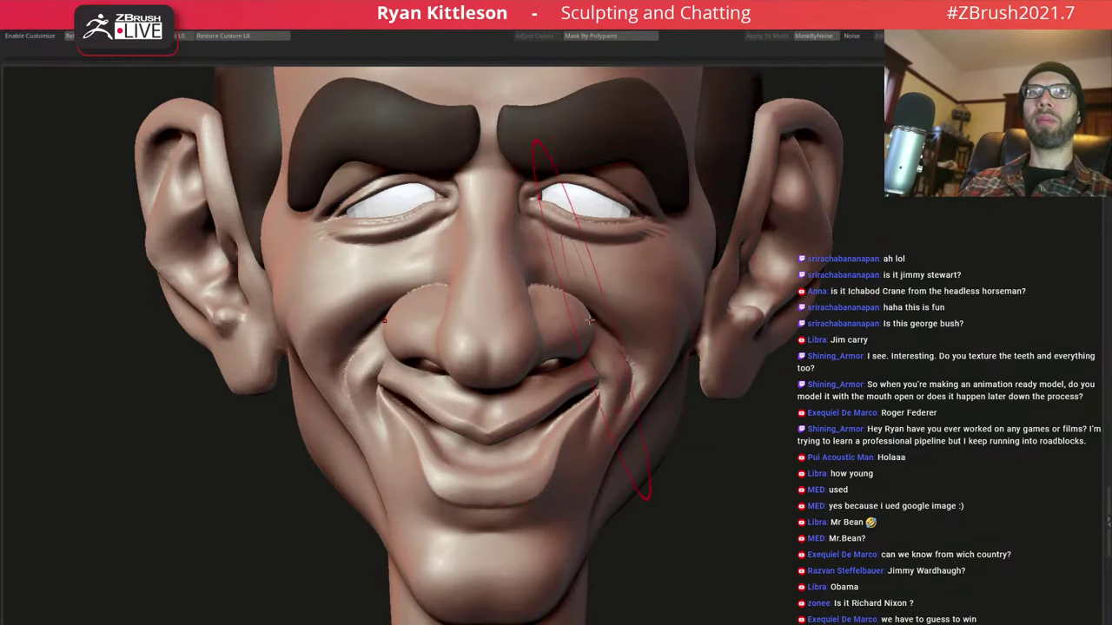
pyautogui.press('space')
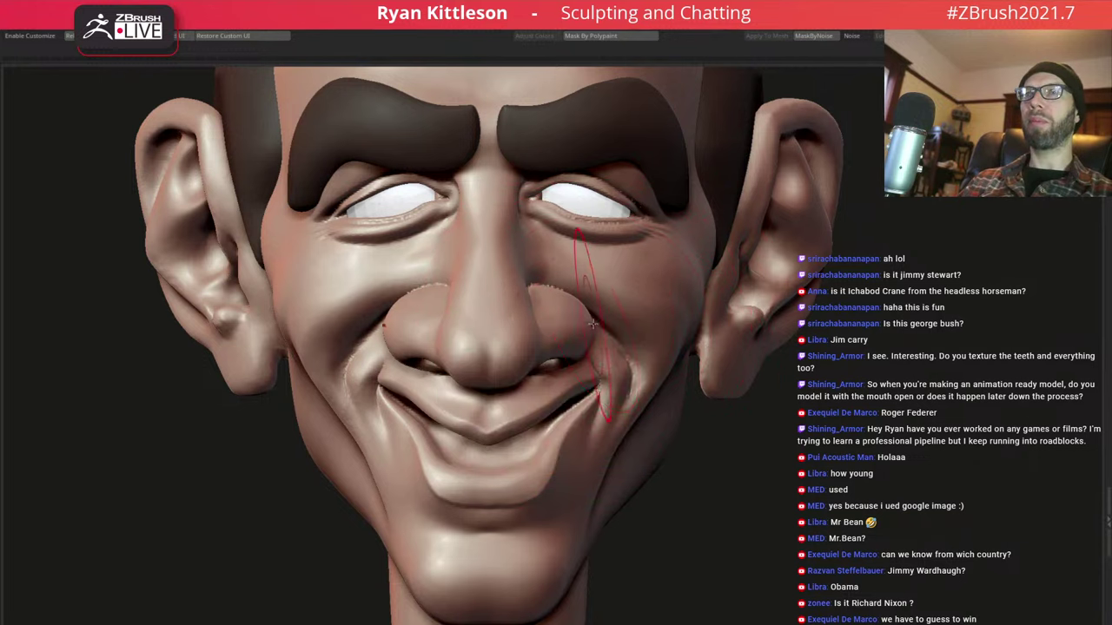
pyautogui.moveTo(594, 320)
pyautogui.mouseDown(button='right')
pyautogui.moveTo(539, 323)
pyautogui.moveTo(591, 317)
pyautogui.moveTo(573, 301)
pyautogui.mouseUp(button='right')
pyautogui.moveTo(573, 306); pyautogui.dragTo(562, 308)
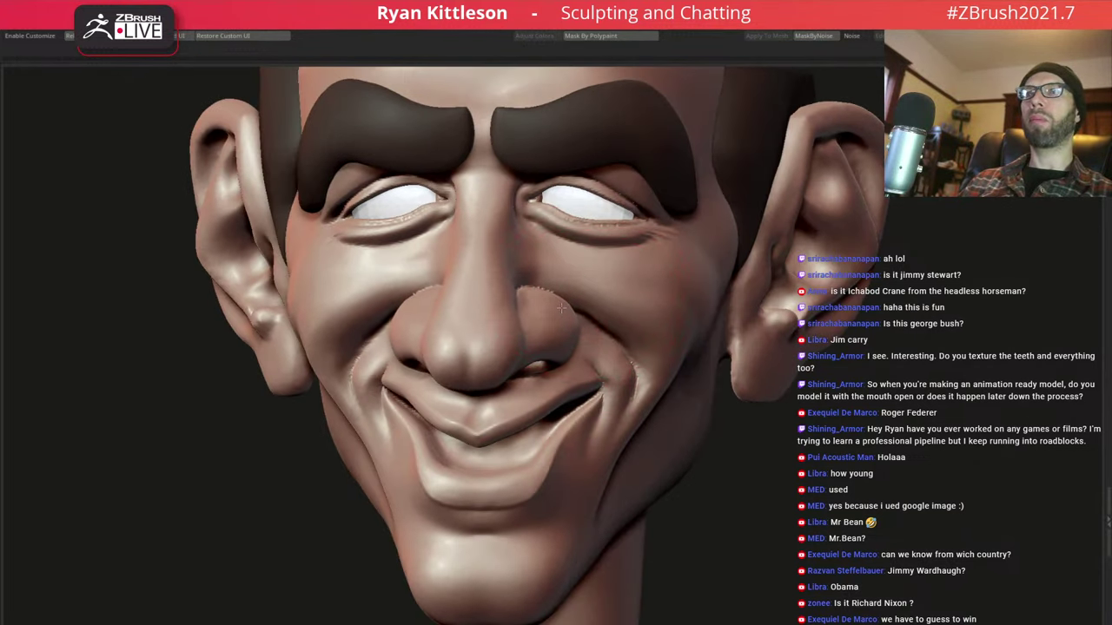
# Check the face from three-quarter, front and profile angles
pyautogui.moveTo(563, 306)
pyautogui.mouseDown(button='right')
pyautogui.moveTo(486, 313)
pyautogui.moveTo(569, 300)
pyautogui.moveTo(570, 289)
pyautogui.mouseUp(button='right')
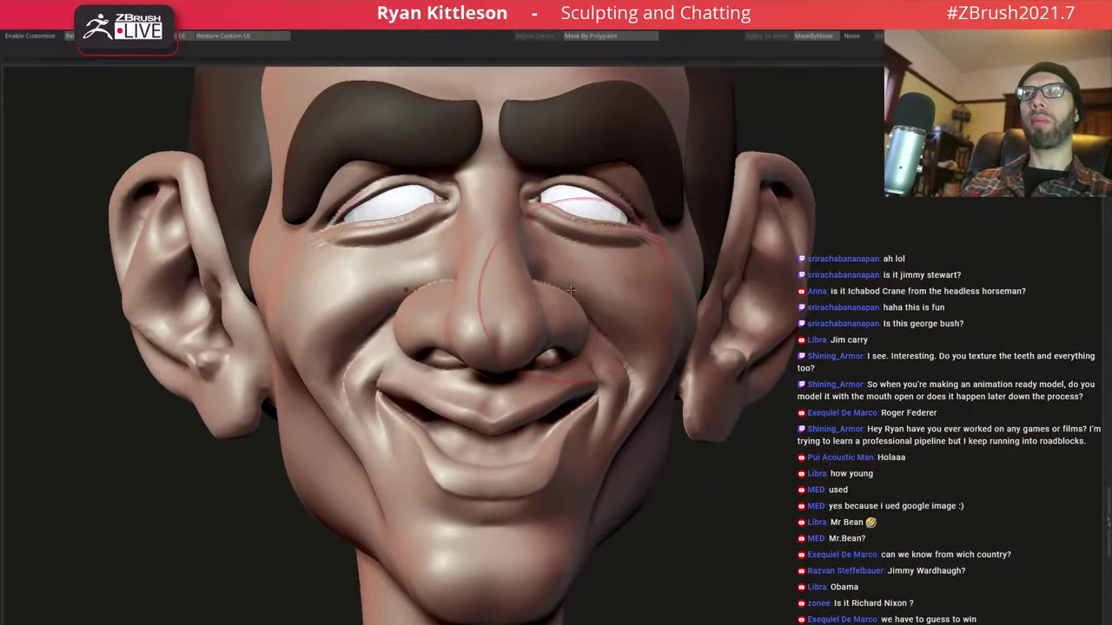
pyautogui.press('space')
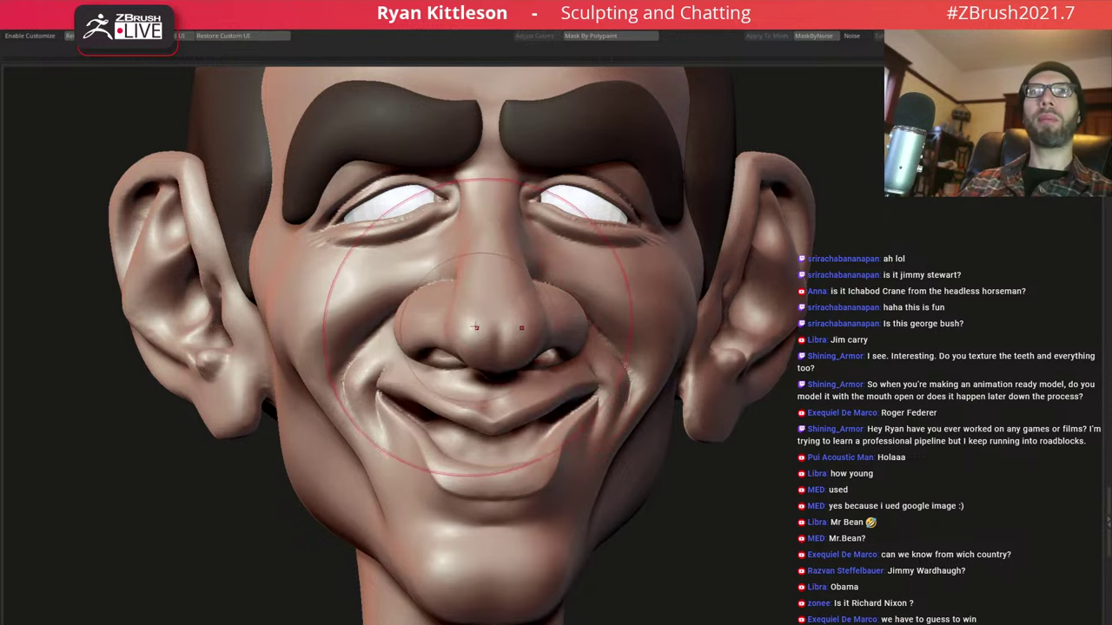
pyautogui.moveTo(549, 289)
pyautogui.mouseDown(button='right')
pyautogui.moveTo(486, 343)
pyautogui.moveTo(469, 330)
pyautogui.moveTo(549, 338)
pyautogui.mouseUp(button='right')
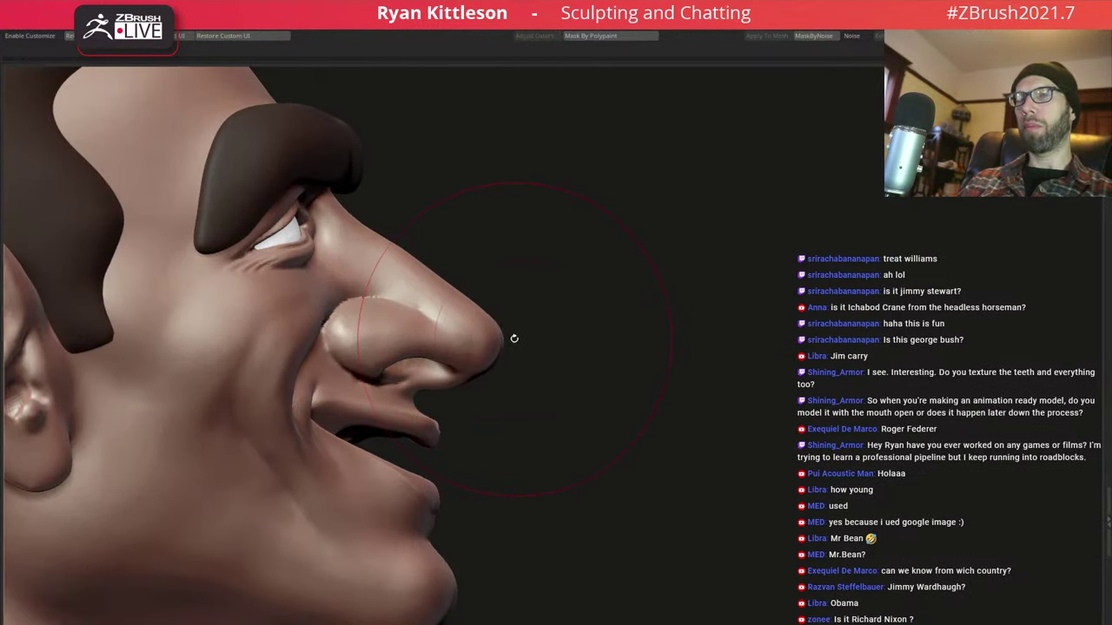
pyautogui.press('f')
pyautogui.moveTo(559, 260); pyautogui.dragTo(578, 284, button='right')
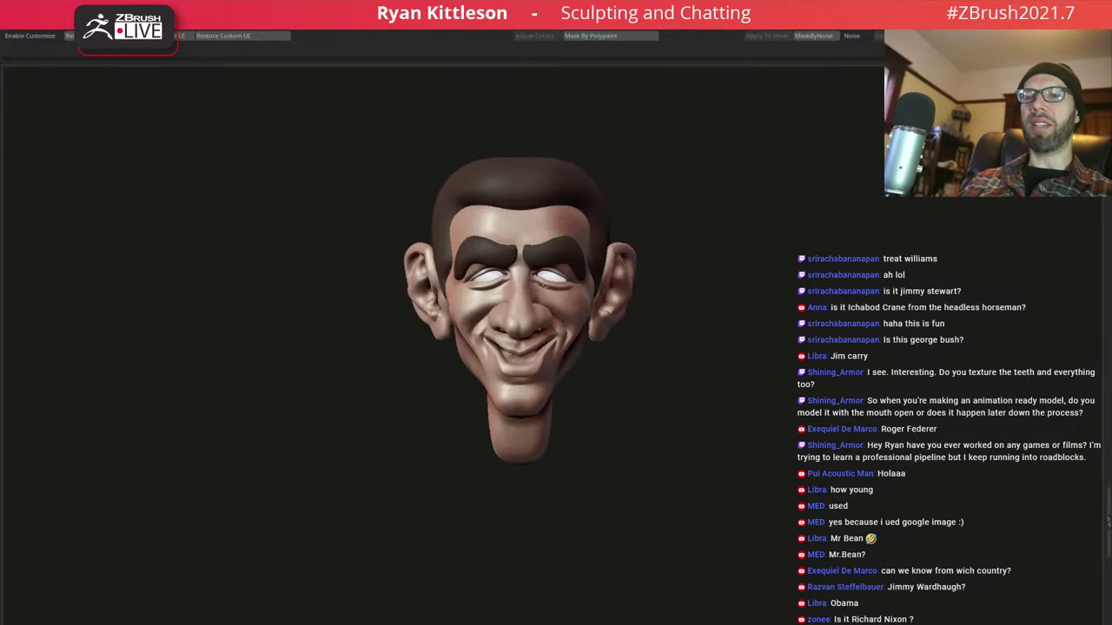
pyautogui.moveTo(508, 271)
pyautogui.keyDown('ctrl'); pyautogui.mouseDown(button='right')
pyautogui.moveTo(555, 298)
pyautogui.moveTo(657, 248)
pyautogui.moveTo(563, 313)
pyautogui.moveTo(568, 289)
pyautogui.mouseUp(button='right'); pyautogui.keyUp('ctrl')
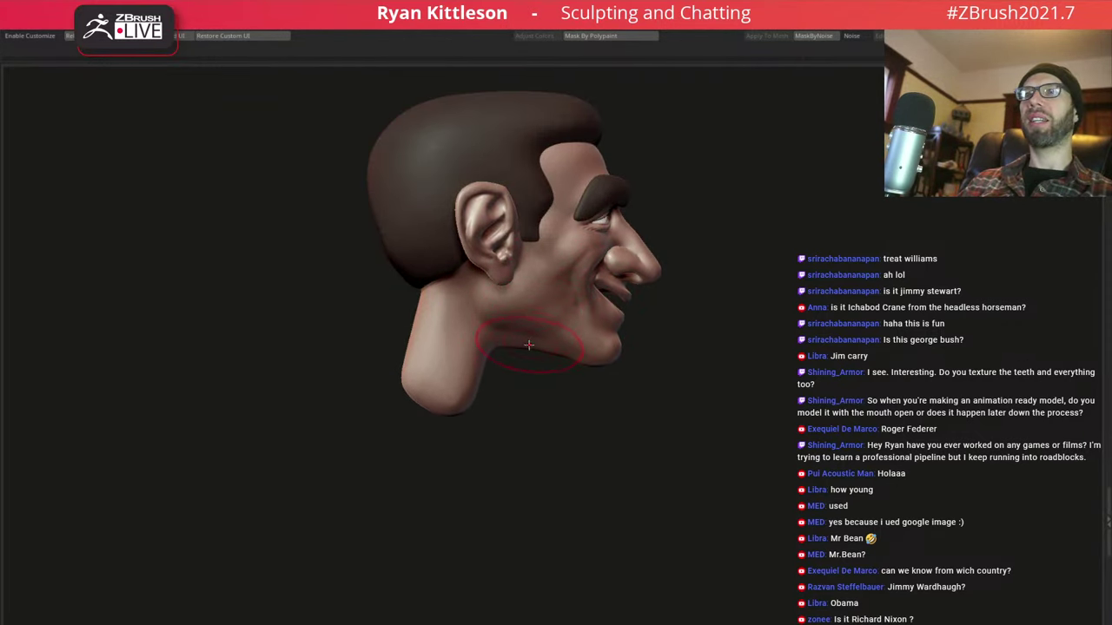
pyautogui.moveTo(600, 297)
pyautogui.mouseDown(button='right')
pyautogui.moveTo(534, 302)
pyautogui.moveTo(634, 244)
pyautogui.moveTo(532, 377)
pyautogui.moveTo(585, 276)
pyautogui.moveTo(613, 318)
pyautogui.mouseUp(button='right')
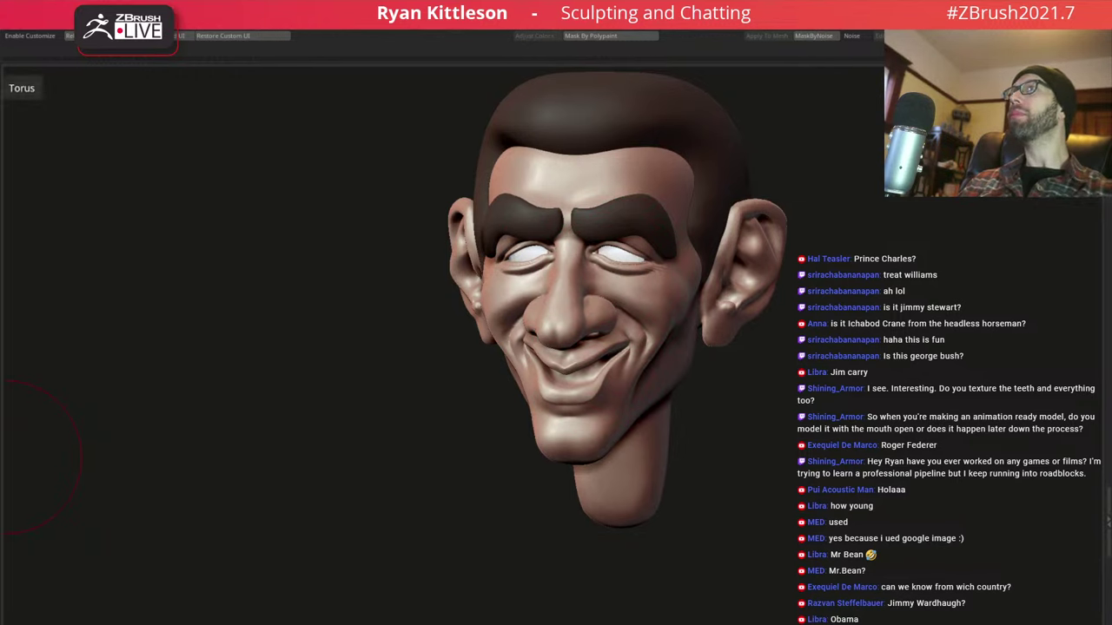
# Select the torus subtool, move it toward the mouth, and show it solo
pyautogui.keyDown('shift'); pyautogui.moveTo(556, 348); pyautogui.dragTo(680, 341, button='right'); pyautogui.keyUp('shift')
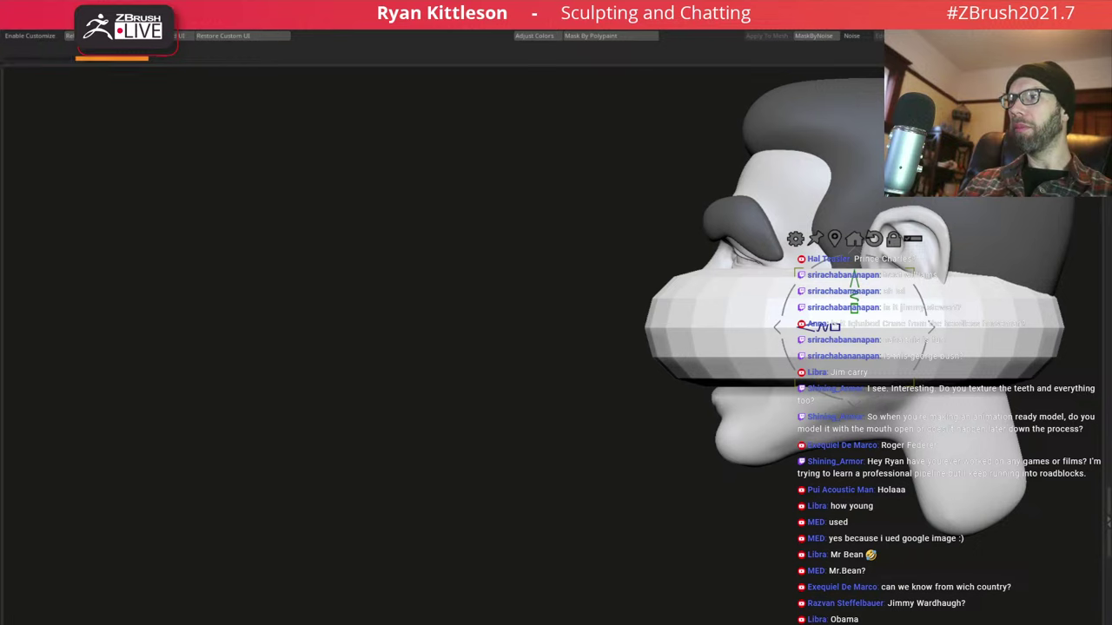
pyautogui.keyDown('alt'); pyautogui.click(768, 418); pyautogui.keyUp('alt')
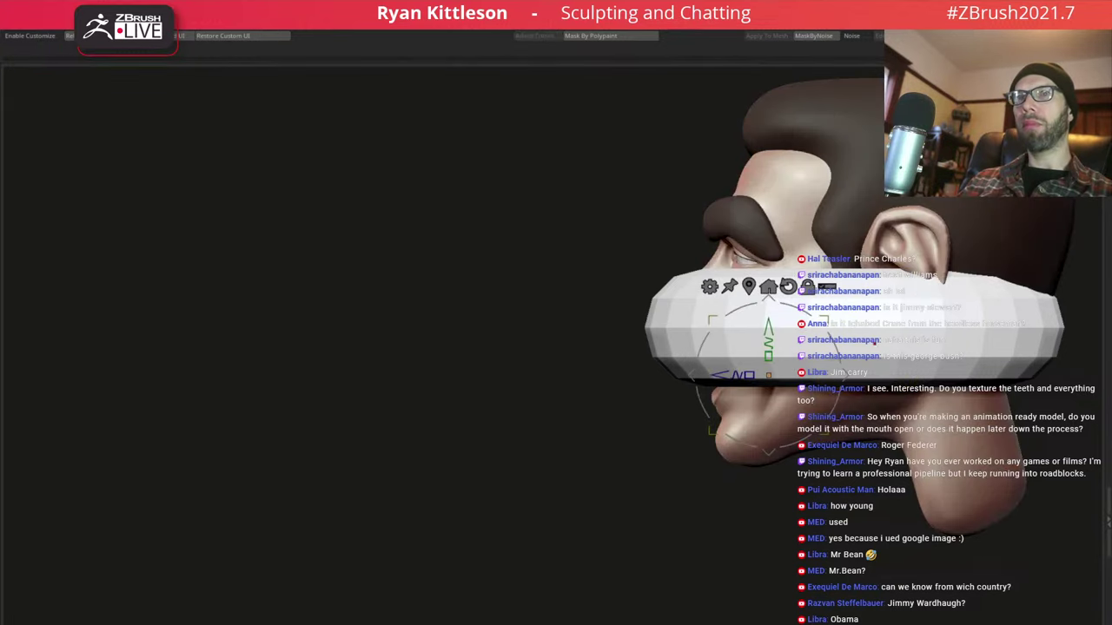
pyautogui.keyDown('alt'); pyautogui.click(936, 295); pyautogui.keyUp('alt')
pyautogui.moveTo(434, 348)
pyautogui.mouseDown()
pyautogui.moveTo(486, 348)
pyautogui.moveTo(461, 347)
pyautogui.mouseUp()
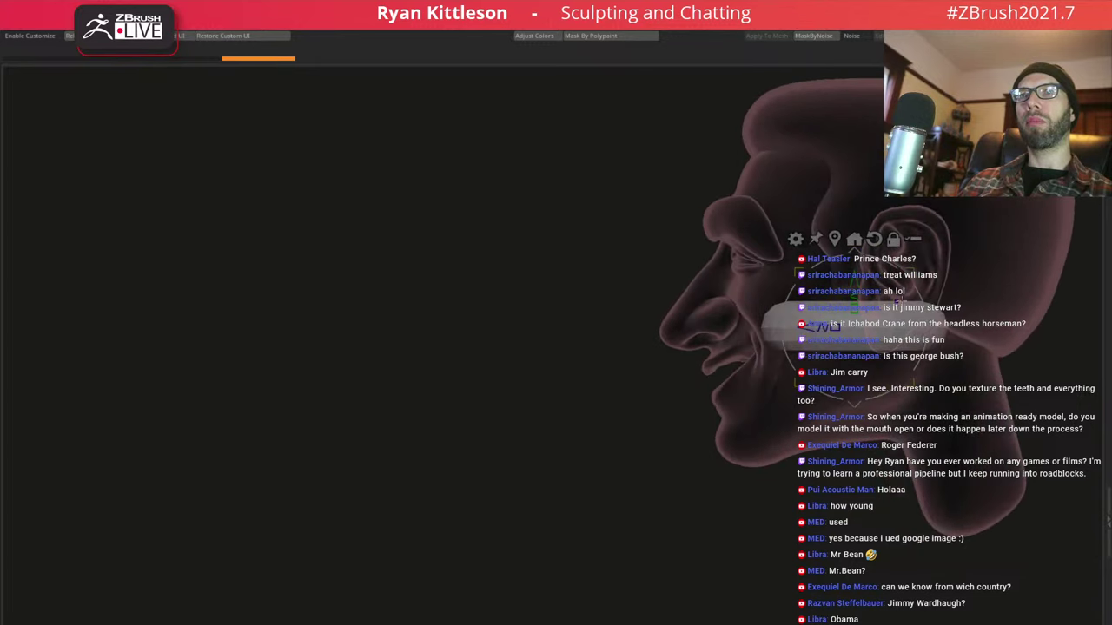
pyautogui.moveTo(929, 328); pyautogui.dragTo(859, 366)
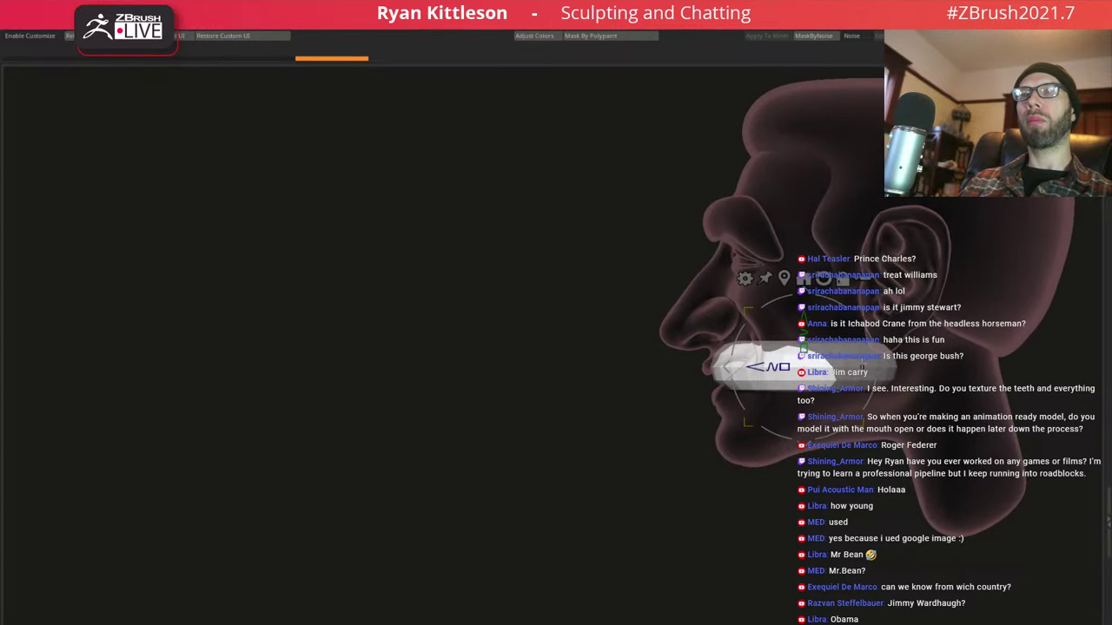
pyautogui.hotkey('shift', 'alt', 's')
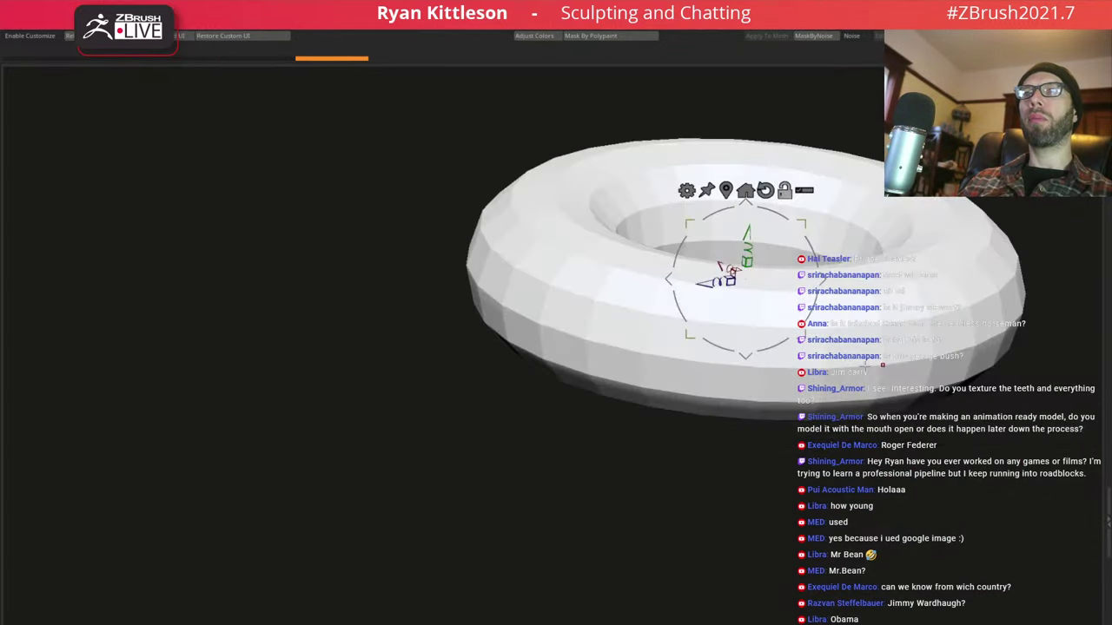
pyautogui.moveTo(742, 261); pyautogui.dragTo(747, 339)
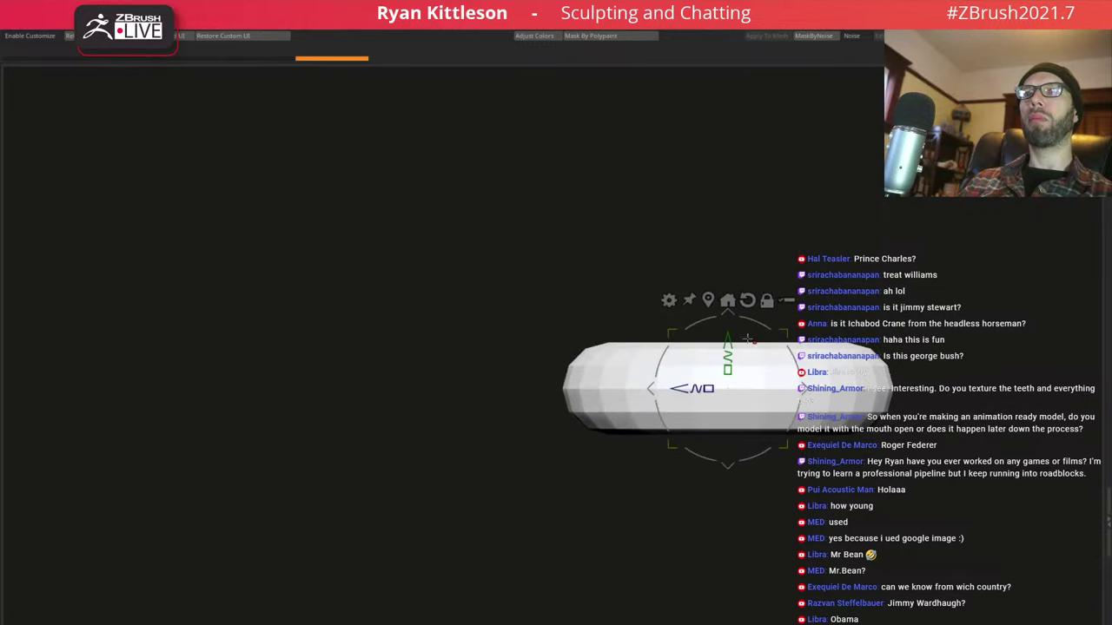
# Mask a band of the torus, scale it taller, and mask and hide half the ring
pyautogui.moveTo(510, 240)
pyautogui.keyDown('ctrl'); pyautogui.mouseDown()
pyautogui.moveTo(418, 334)
pyautogui.moveTo(499, 271)
pyautogui.mouseUp(); pyautogui.keyUp('ctrl')
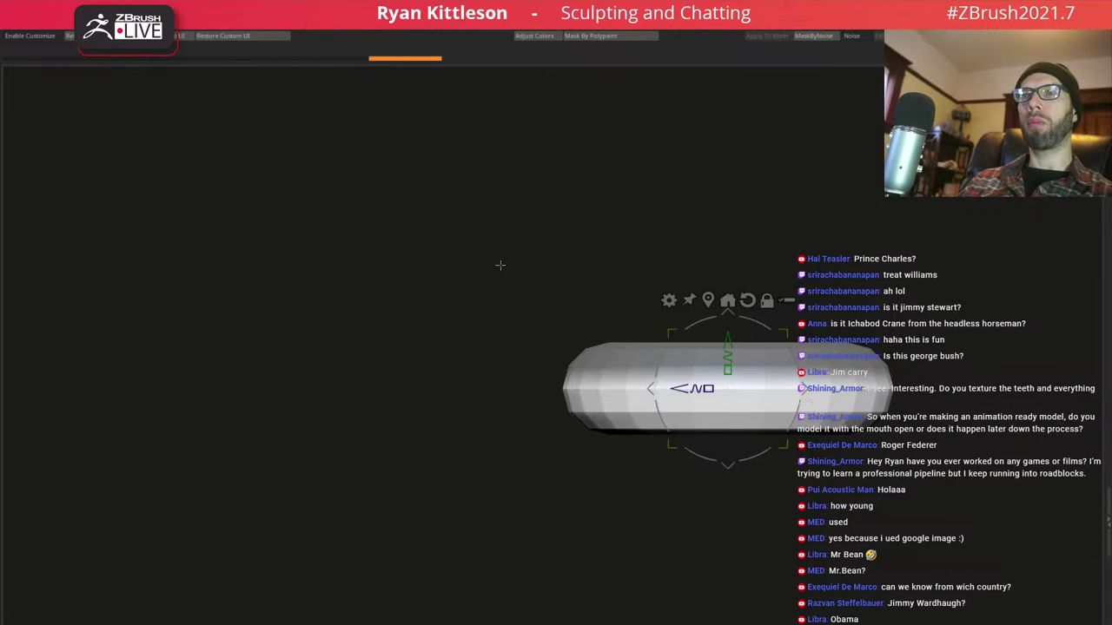
pyautogui.moveTo(499, 252)
pyautogui.keyDown('ctrl'); pyautogui.mouseDown()
pyautogui.moveTo(671, 268)
pyautogui.moveTo(721, 367)
pyautogui.mouseUp(); pyautogui.keyUp('ctrl')
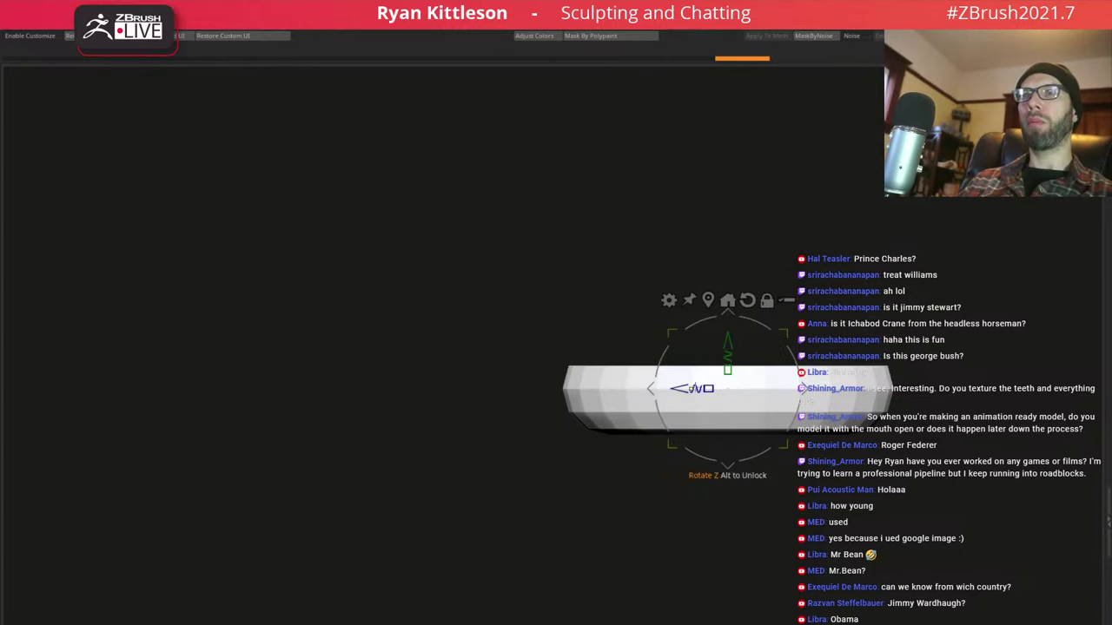
pyautogui.keyDown('alt'); pyautogui.moveTo(747, 382); pyautogui.dragTo(758, 372, button='right'); pyautogui.keyUp('alt')
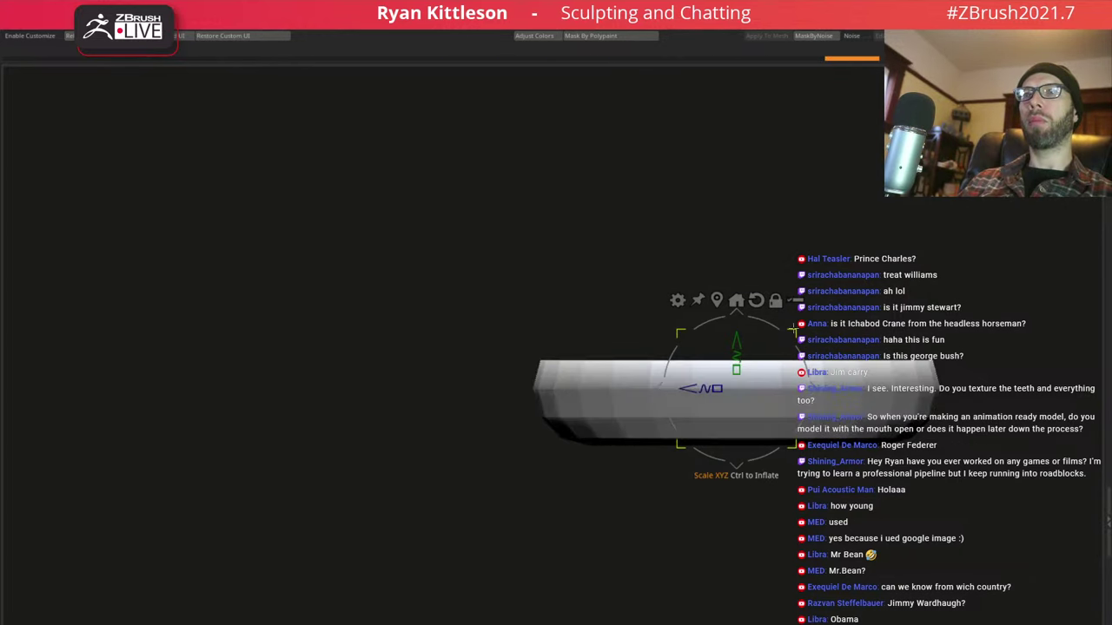
pyautogui.moveTo(819, 316); pyautogui.dragTo(875, 300)
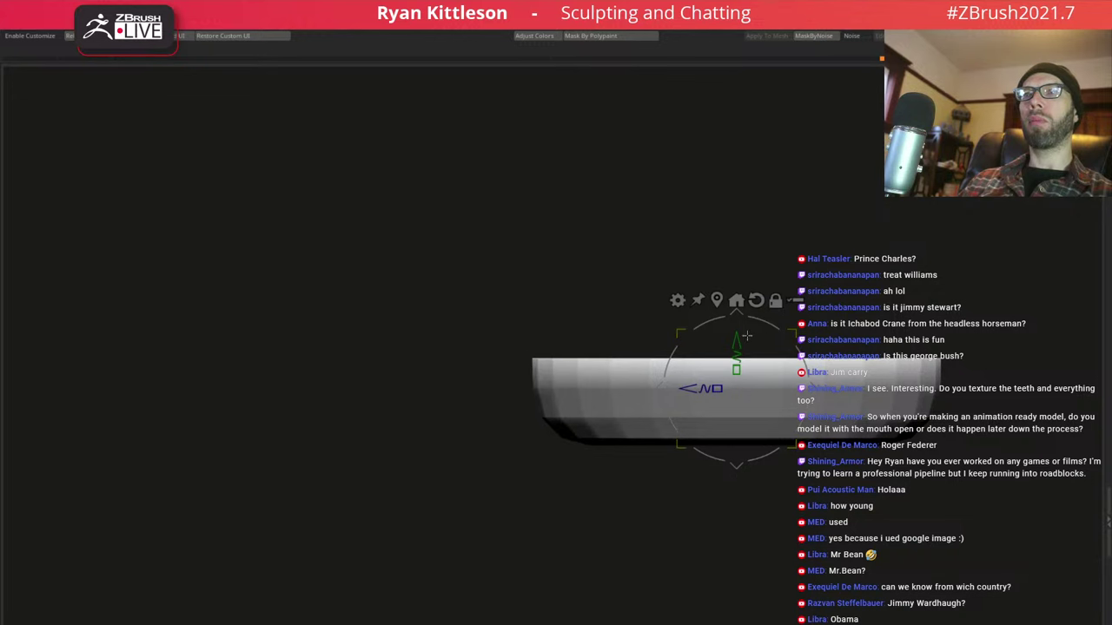
pyautogui.moveTo(746, 335)
pyautogui.mouseDown()
pyautogui.moveTo(599, 385)
pyautogui.moveTo(583, 248)
pyautogui.mouseUp()
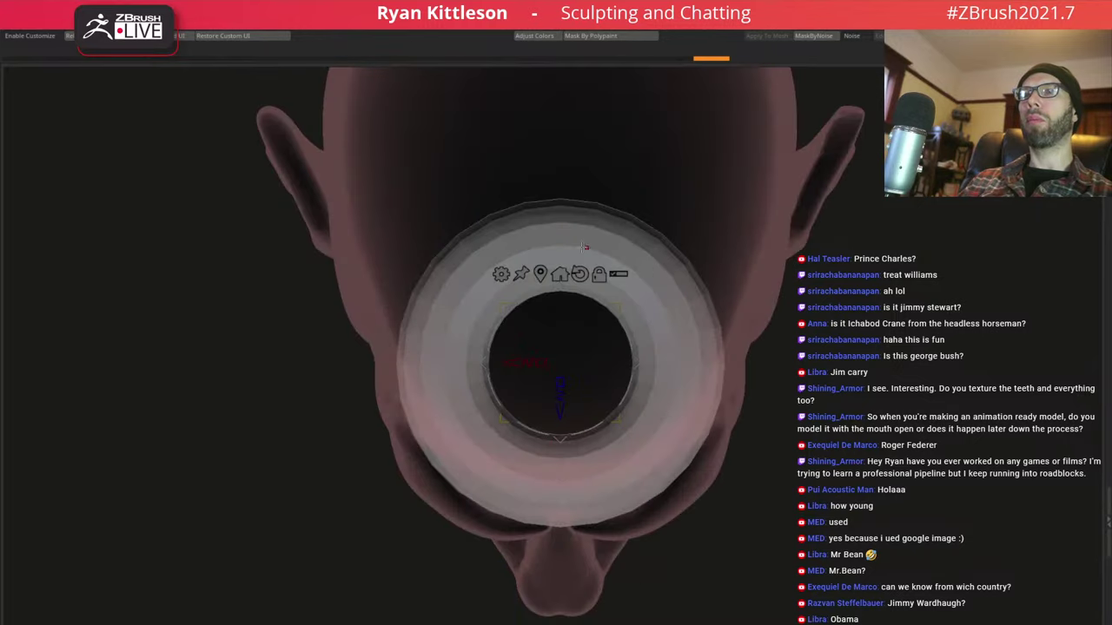
pyautogui.keyDown('ctrl'); pyautogui.moveTo(306, 150); pyautogui.dragTo(934, 355); pyautogui.keyUp('ctrl')
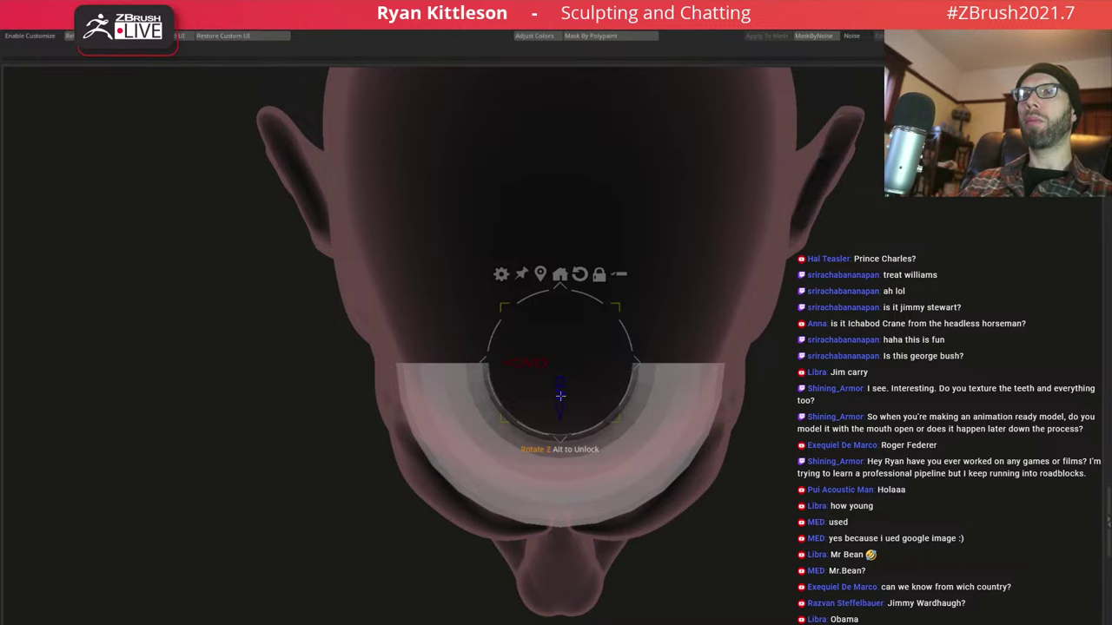
pyautogui.moveTo(559, 421)
pyautogui.mouseDown()
pyautogui.moveTo(562, 363)
pyautogui.moveTo(582, 365)
pyautogui.moveTo(562, 449)
pyautogui.mouseUp()
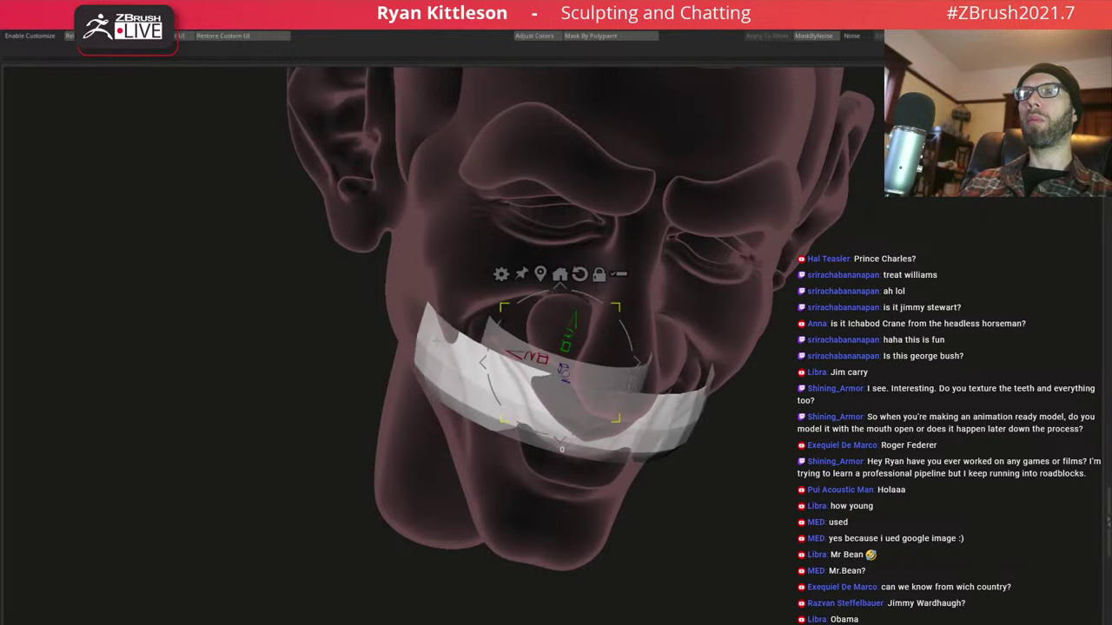
# Narrow, tilt and scale the half-ring band inside the mouth, then solo it with Polyframe on
pyautogui.moveTo(528, 357)
pyautogui.mouseDown()
pyautogui.moveTo(565, 356)
pyautogui.moveTo(611, 276)
pyautogui.mouseUp()
pyautogui.keyDown('ctrl'); pyautogui.keyDown('shift'); pyautogui.click(565, 356); pyautogui.keyUp('shift'); pyautogui.keyUp('ctrl')
pyautogui.keyDown('ctrl'); pyautogui.keyDown('shift'); pyautogui.click(576, 324); pyautogui.keyUp('shift'); pyautogui.keyUp('ctrl')
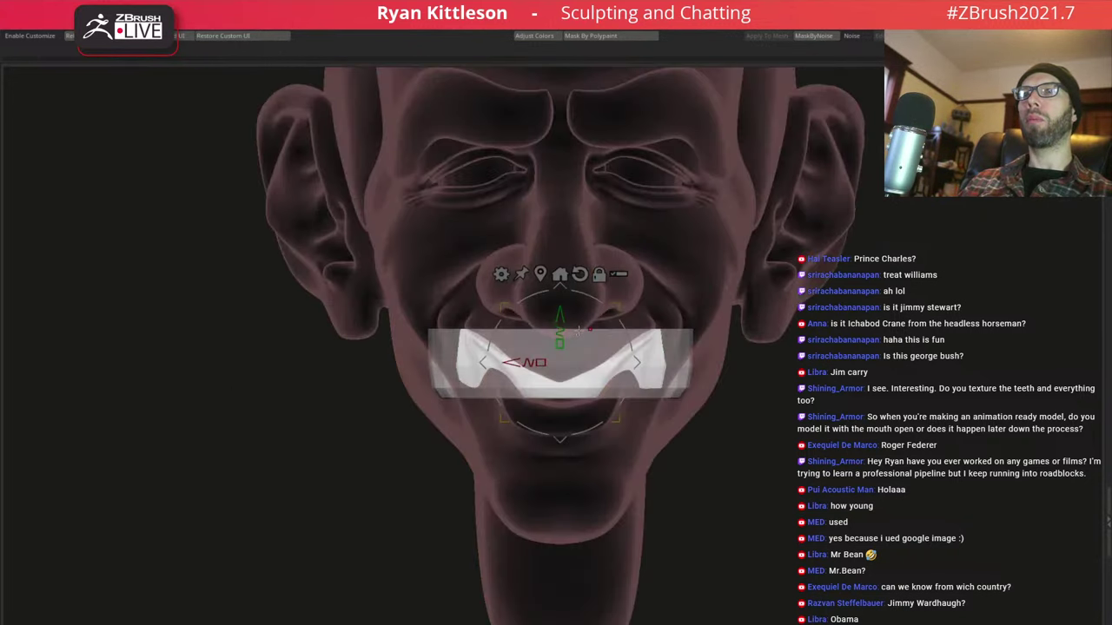
pyautogui.moveTo(536, 363)
pyautogui.mouseDown()
pyautogui.moveTo(521, 363)
pyautogui.moveTo(608, 398)
pyautogui.moveTo(634, 512)
pyautogui.mouseUp()
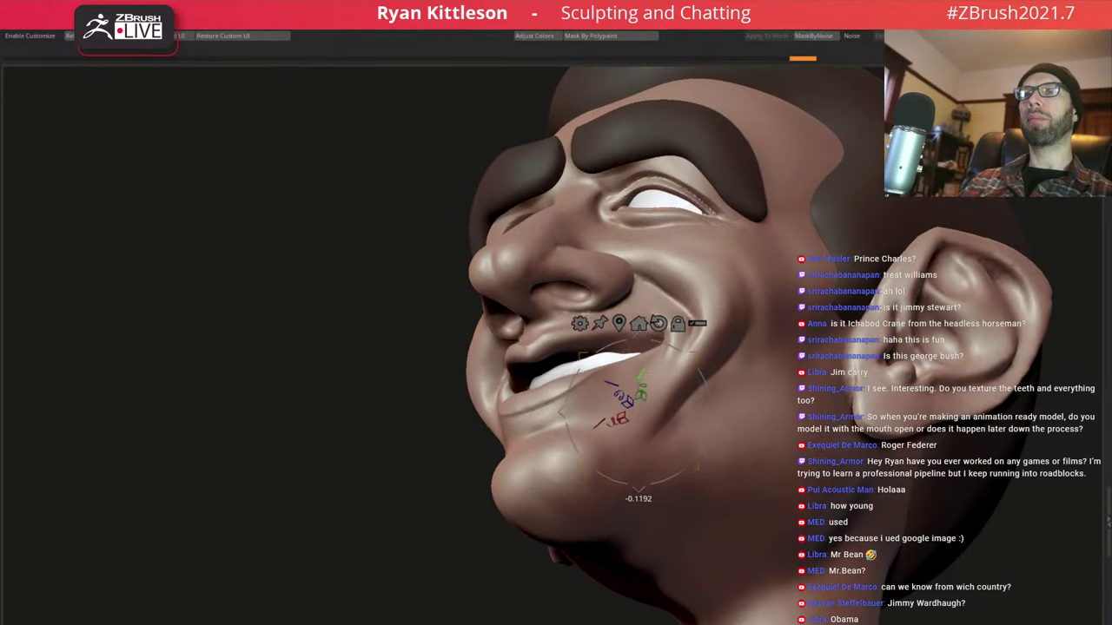
pyautogui.moveTo(641, 393)
pyautogui.mouseDown()
pyautogui.moveTo(615, 450)
pyautogui.moveTo(599, 310)
pyautogui.moveTo(617, 405)
pyautogui.mouseUp()
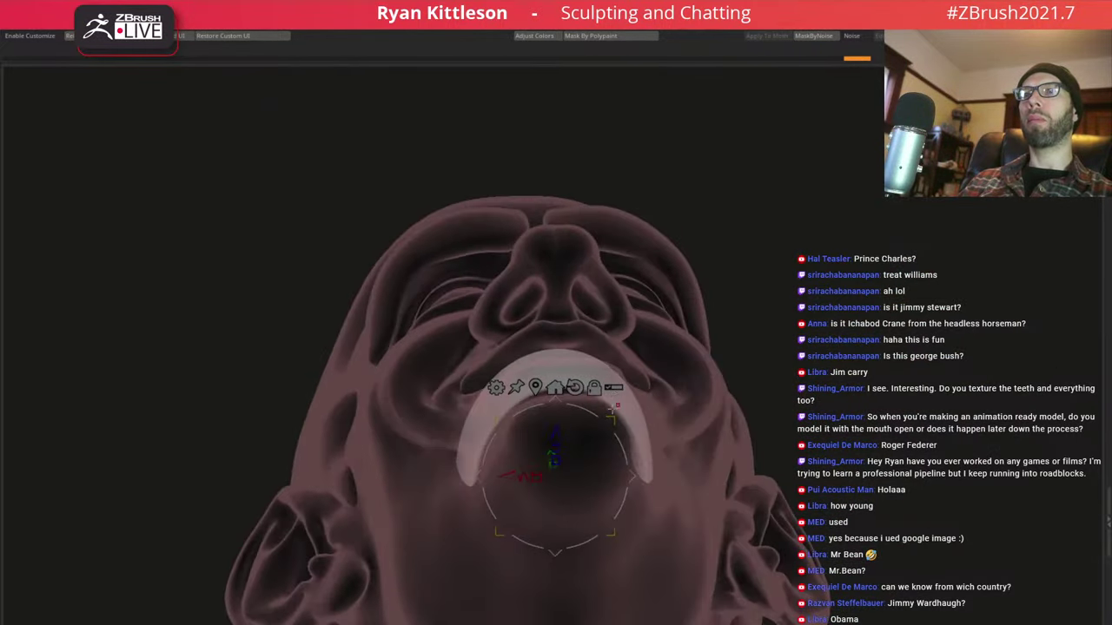
pyautogui.moveTo(617, 405)
pyautogui.mouseDown()
pyautogui.moveTo(648, 461)
pyautogui.moveTo(556, 435)
pyautogui.moveTo(599, 309)
pyautogui.moveTo(649, 321)
pyautogui.mouseUp()
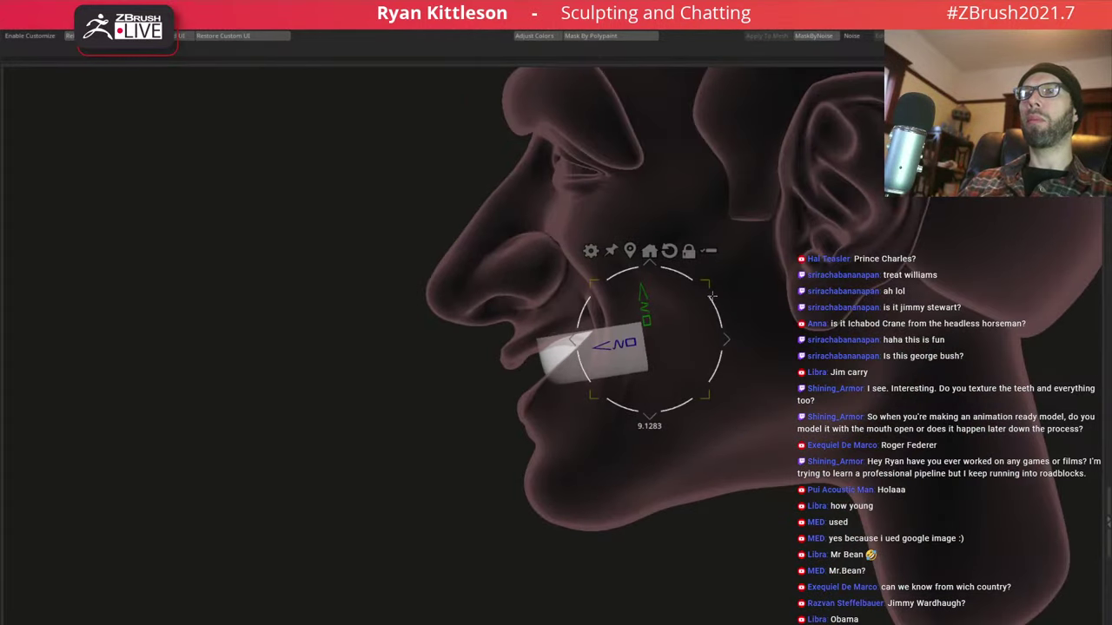
pyautogui.moveTo(721, 339)
pyautogui.mouseDown()
pyautogui.moveTo(708, 375)
pyautogui.moveTo(589, 389)
pyautogui.moveTo(663, 361)
pyautogui.mouseUp()
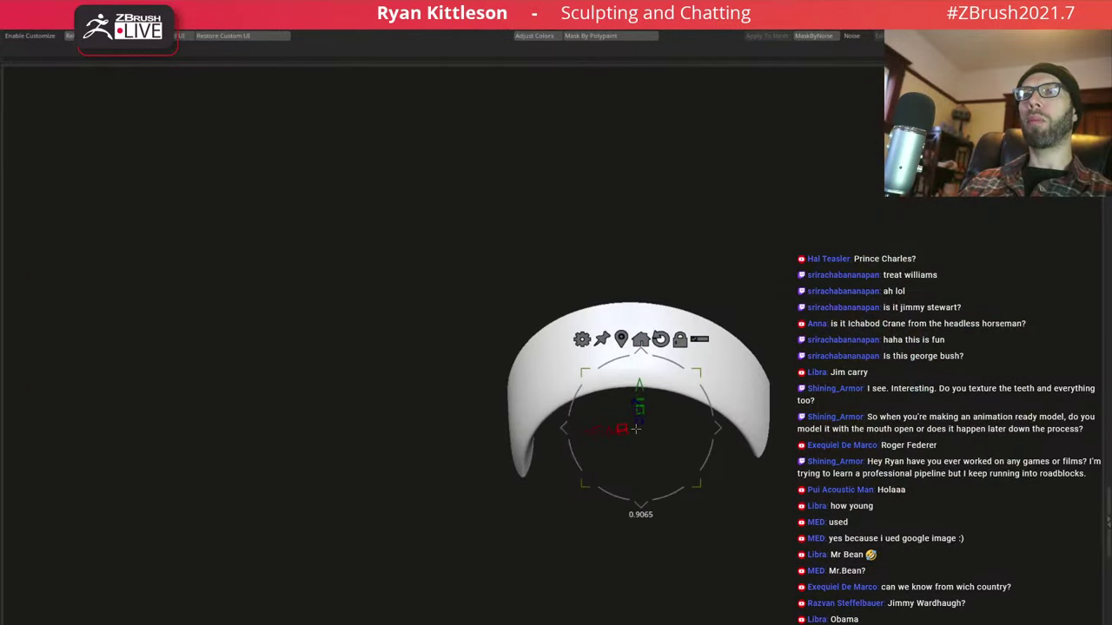
pyautogui.moveTo(621, 427); pyautogui.dragTo(627, 429)
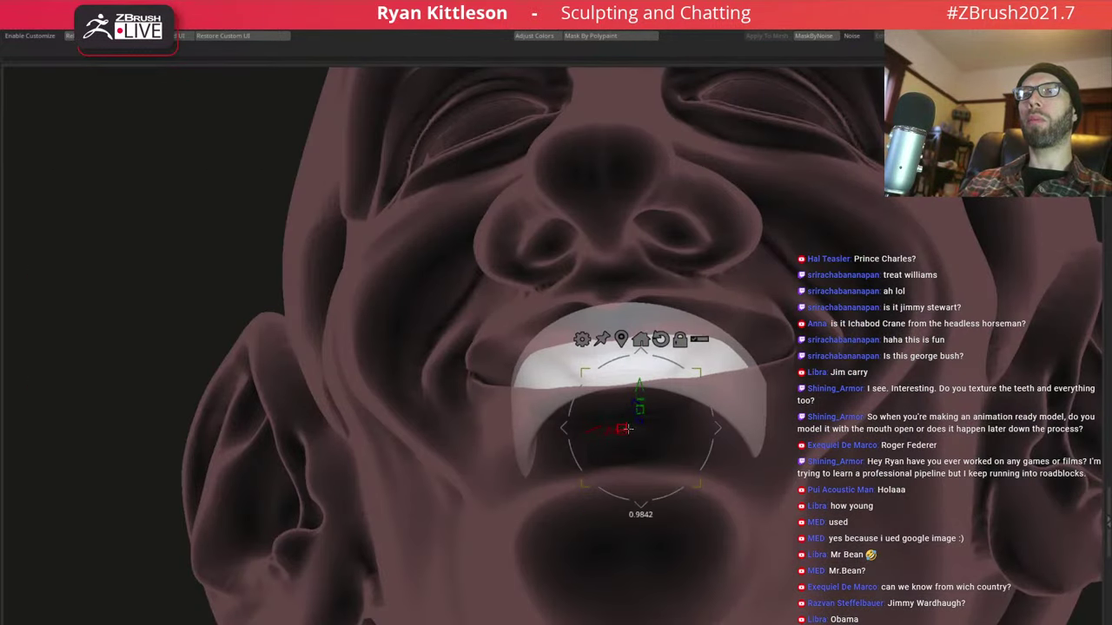
pyautogui.moveTo(640, 502); pyautogui.dragTo(650, 416)
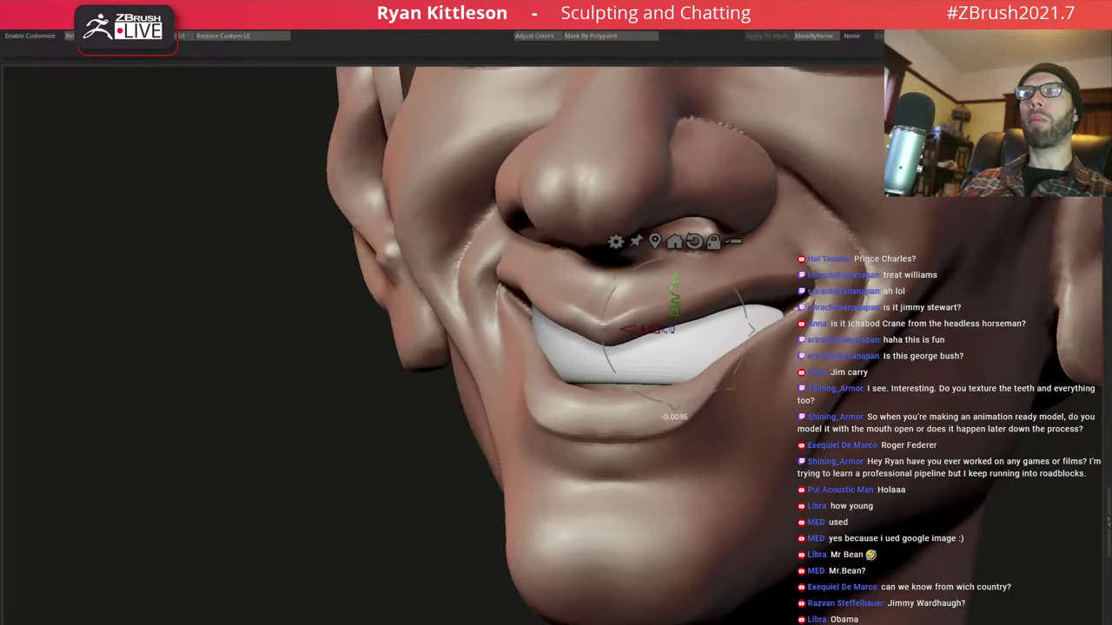
pyautogui.hotkey('shift', 'alt', 's')
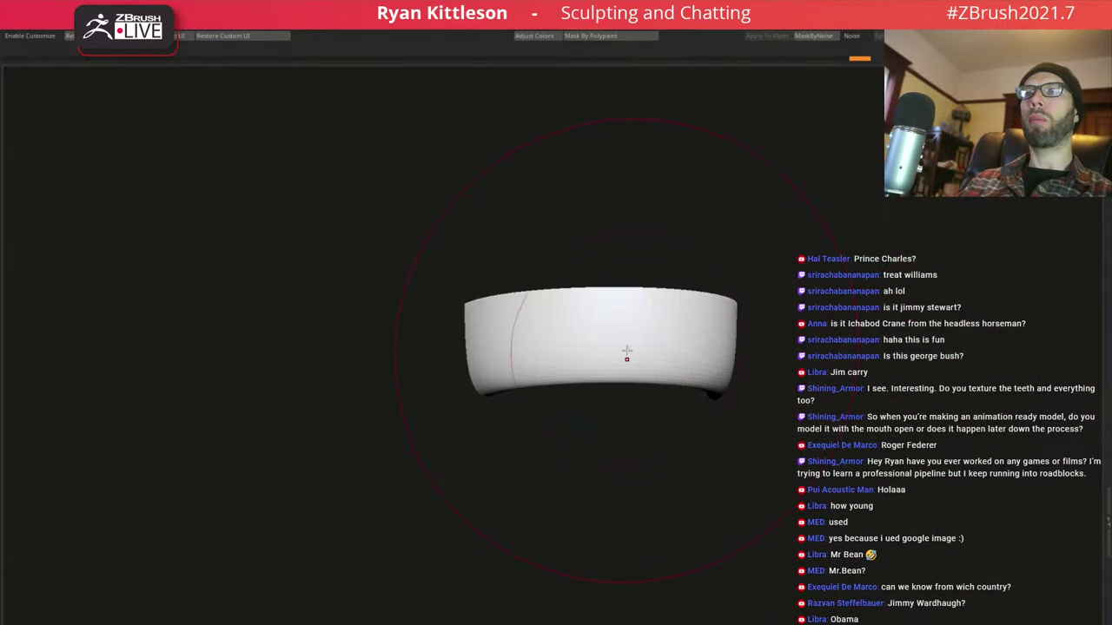
pyautogui.hotkey('shift', 'f')
# Isolate the teeth arch, test an extrusion, and toggle its smoothed subdivision preview
pyautogui.keyDown('alt'); pyautogui.moveTo(624, 375); pyautogui.dragTo(623, 310); pyautogui.keyUp('alt')
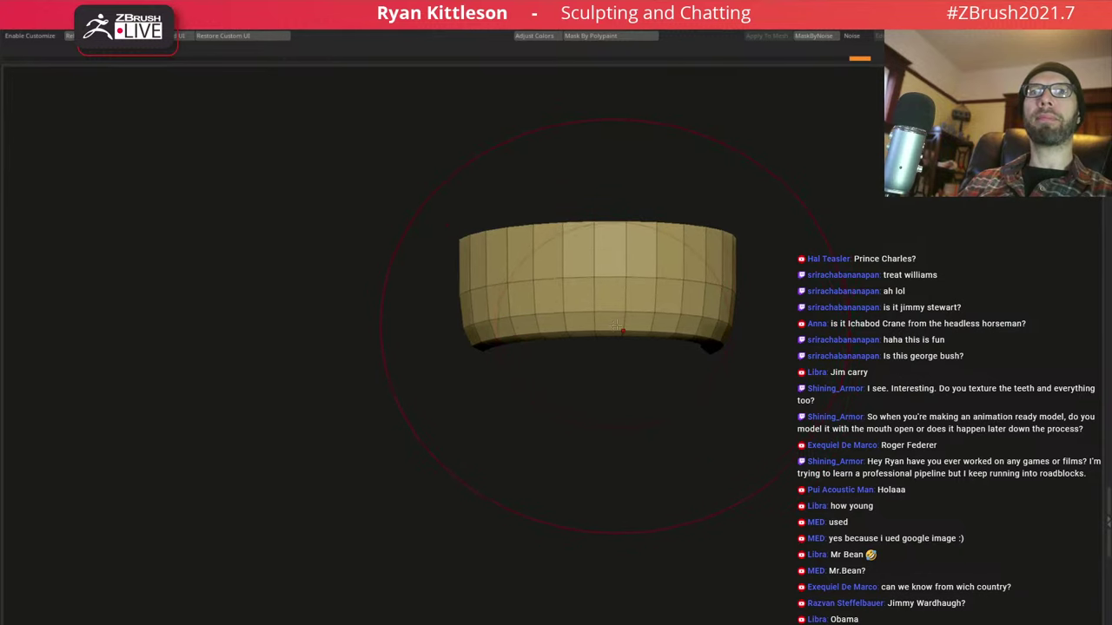
pyautogui.hotkey('shift', 'alt', 's')
pyautogui.moveTo(630, 315)
pyautogui.mouseDown(button='right')
pyautogui.moveTo(622, 339)
pyautogui.moveTo(622, 310)
pyautogui.mouseUp(button='right')
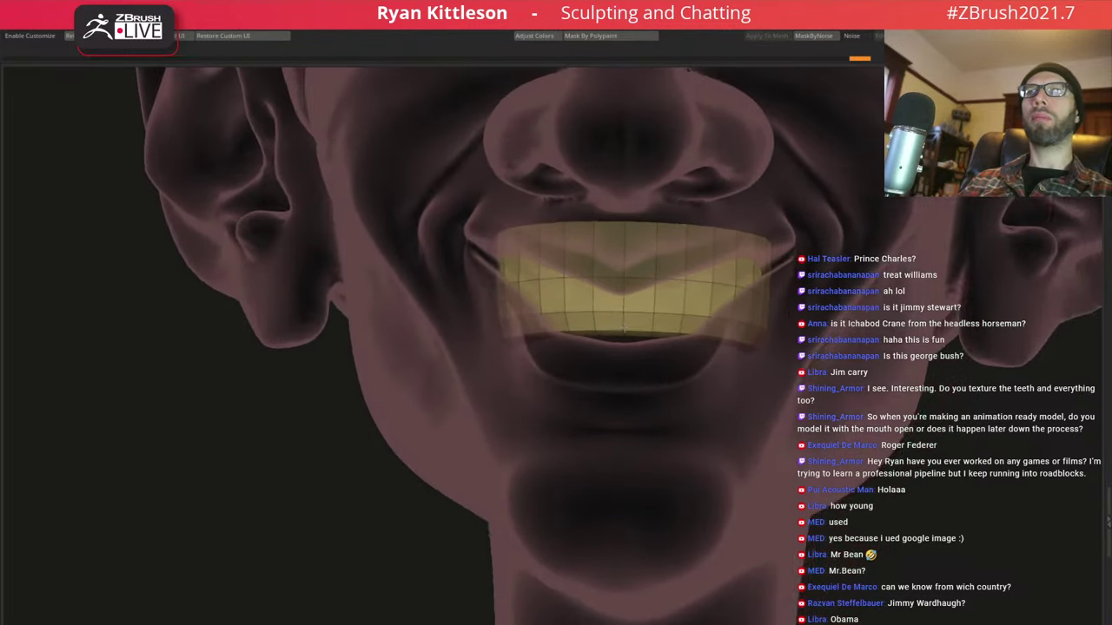
pyautogui.keyDown('ctrl'); pyautogui.keyDown('shift'); pyautogui.click(622, 309); pyautogui.keyUp('shift'); pyautogui.keyUp('ctrl')
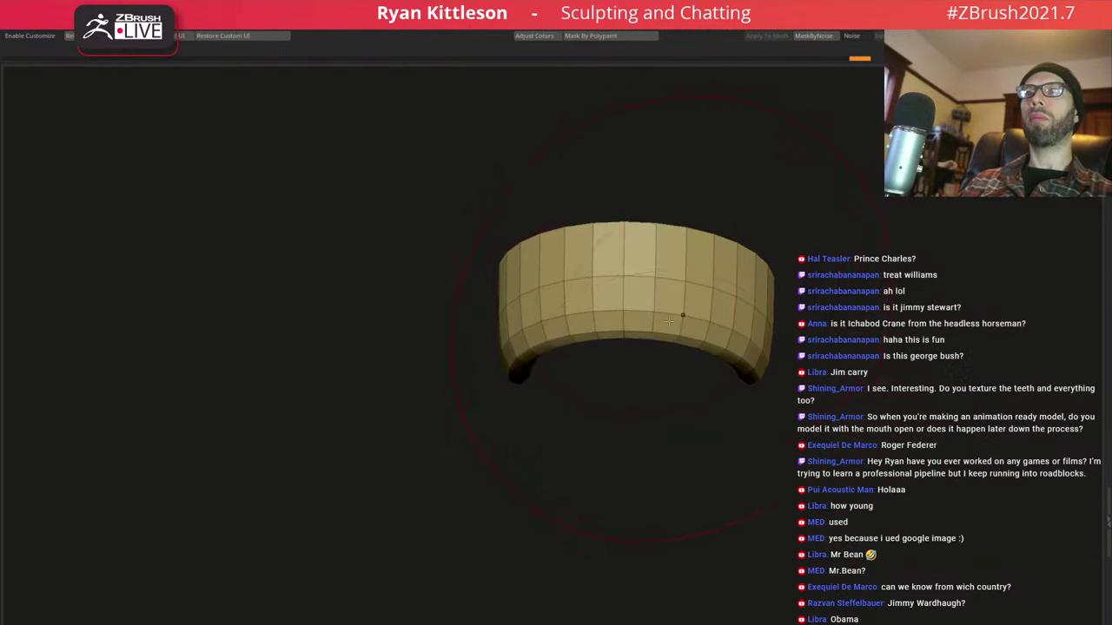
pyautogui.moveTo(622, 310)
pyautogui.mouseDown(button='right')
pyautogui.moveTo(622, 352)
pyautogui.moveTo(621, 310)
pyautogui.mouseUp(button='right')
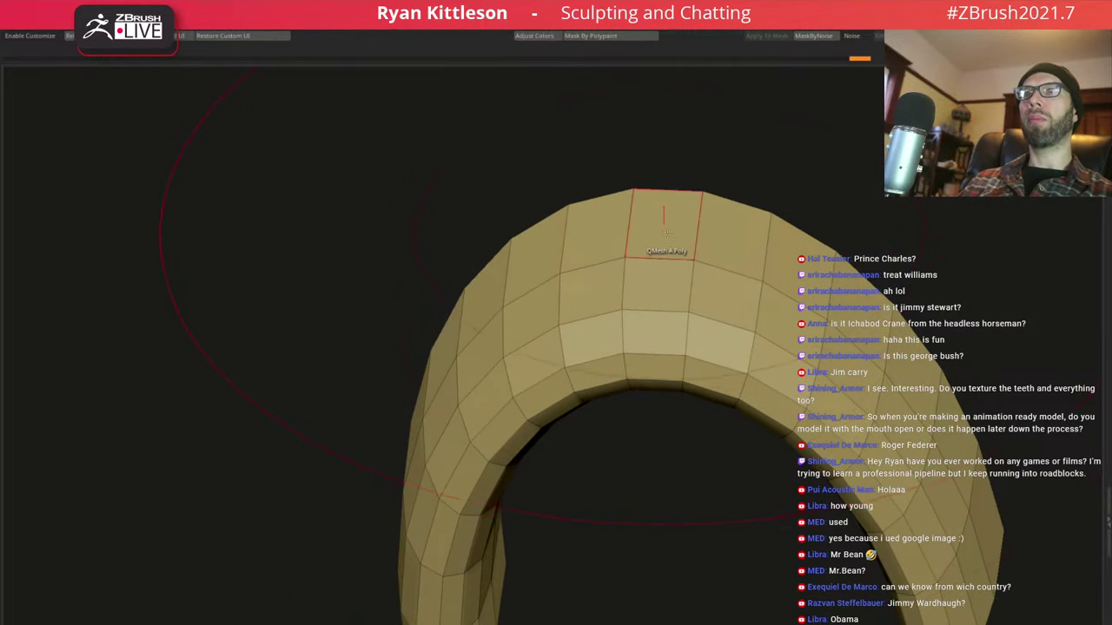
pyautogui.moveTo(663, 216); pyautogui.dragTo(669, 216)
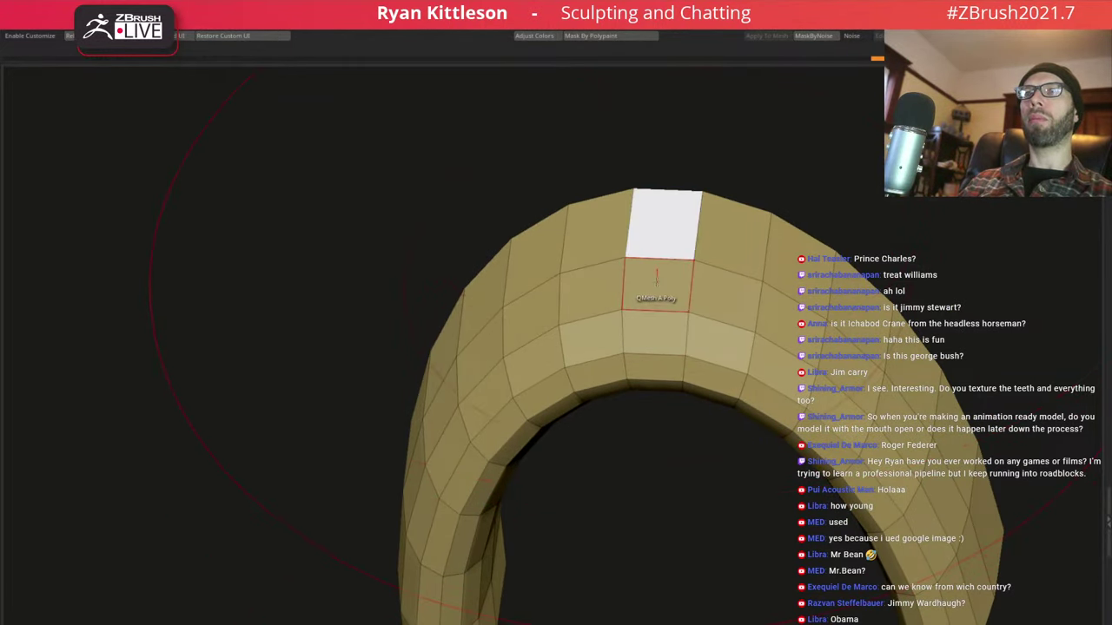
pyautogui.press('d')
pyautogui.hotkey('shift', 'd')
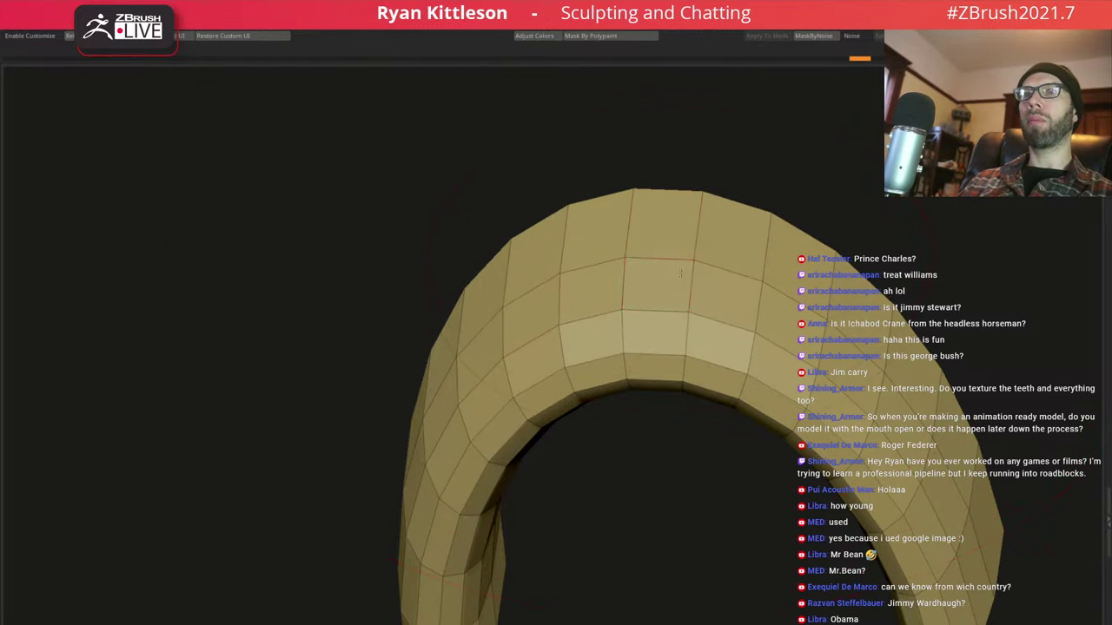
pyautogui.moveTo(680, 273)
pyautogui.keyDown('ctrl'); pyautogui.mouseDown(button='right')
pyautogui.moveTo(669, 261)
pyautogui.moveTo(663, 269)
pyautogui.moveTo(707, 257)
pyautogui.moveTo(710, 230)
pyautogui.mouseUp(button='right'); pyautogui.keyUp('ctrl')
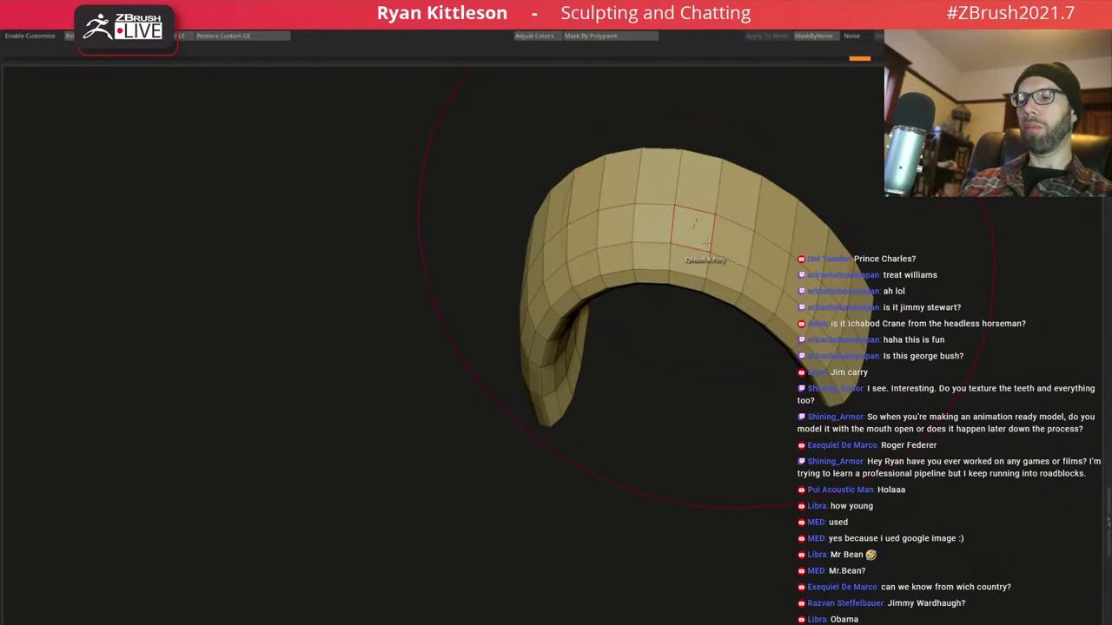
pyautogui.press('d')
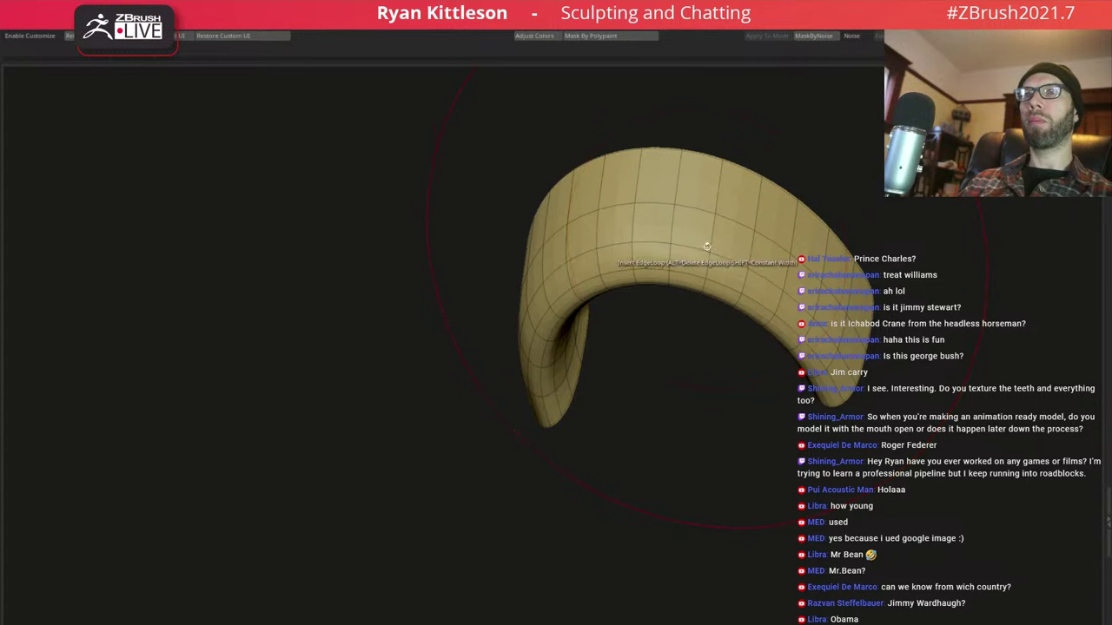
# Show the head briefly, then hide it and rotate the arch upright from the front
pyautogui.rightClick(693, 243)
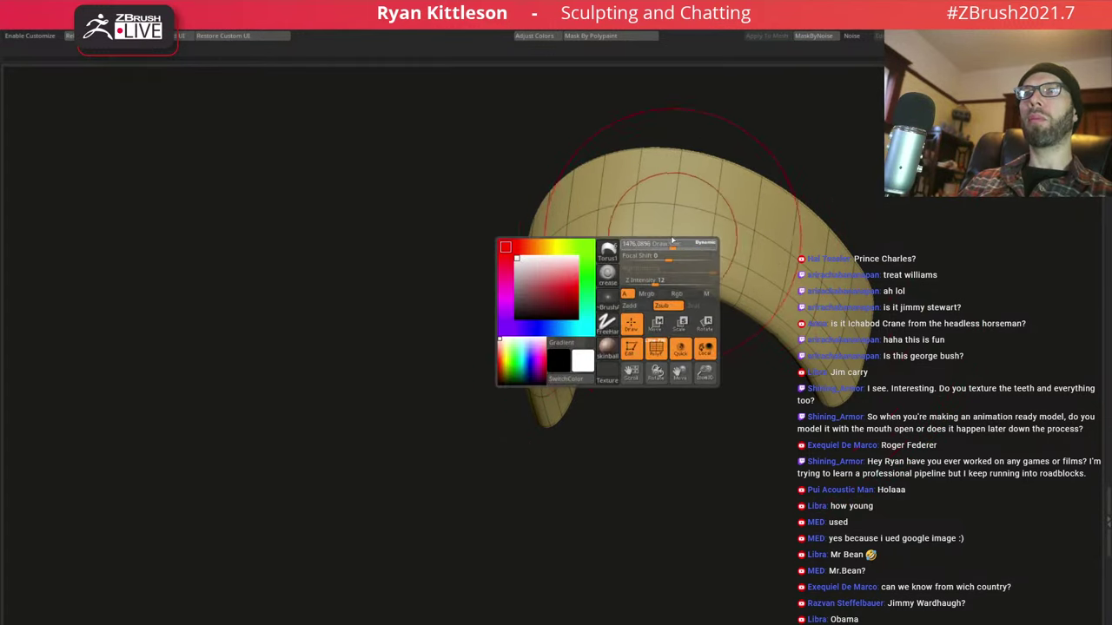
pyautogui.keyDown('ctrl'); pyautogui.keyDown('shift'); pyautogui.click(672, 241); pyautogui.keyUp('shift'); pyautogui.keyUp('ctrl')
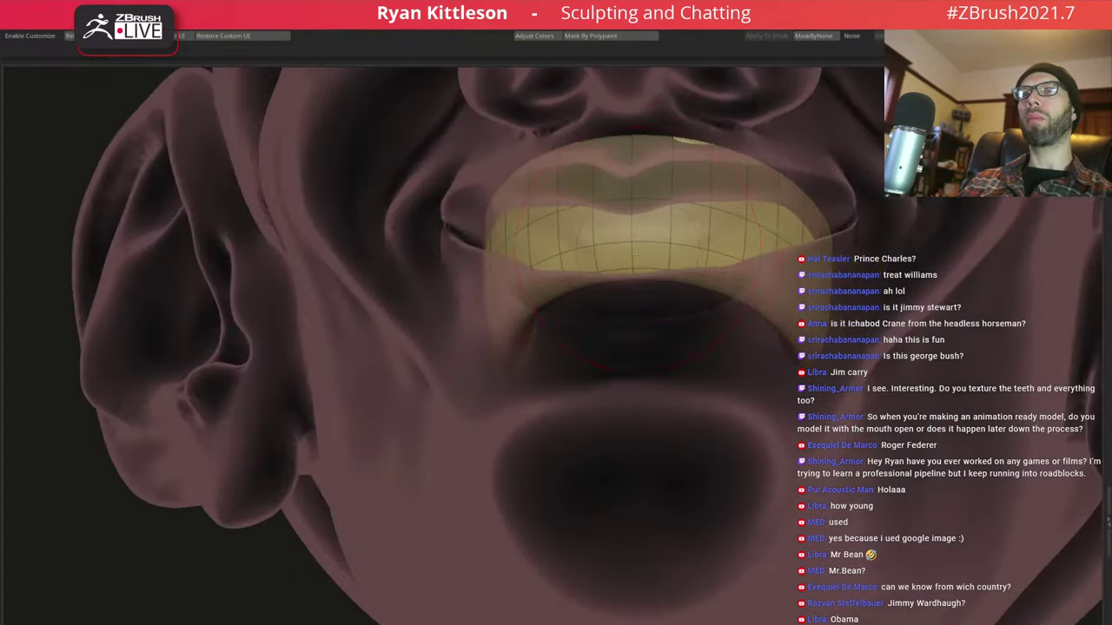
pyautogui.moveTo(637, 252); pyautogui.dragTo(643, 249, button='right')
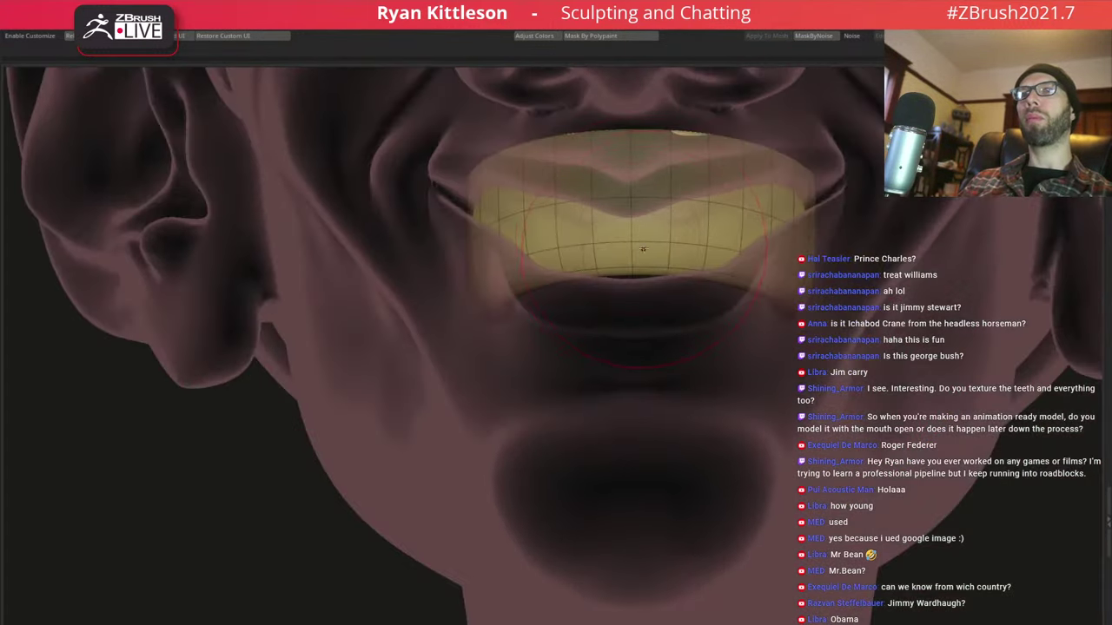
pyautogui.keyDown('ctrl'); pyautogui.keyDown('shift'); pyautogui.click(626, 206); pyautogui.keyUp('shift'); pyautogui.keyUp('ctrl')
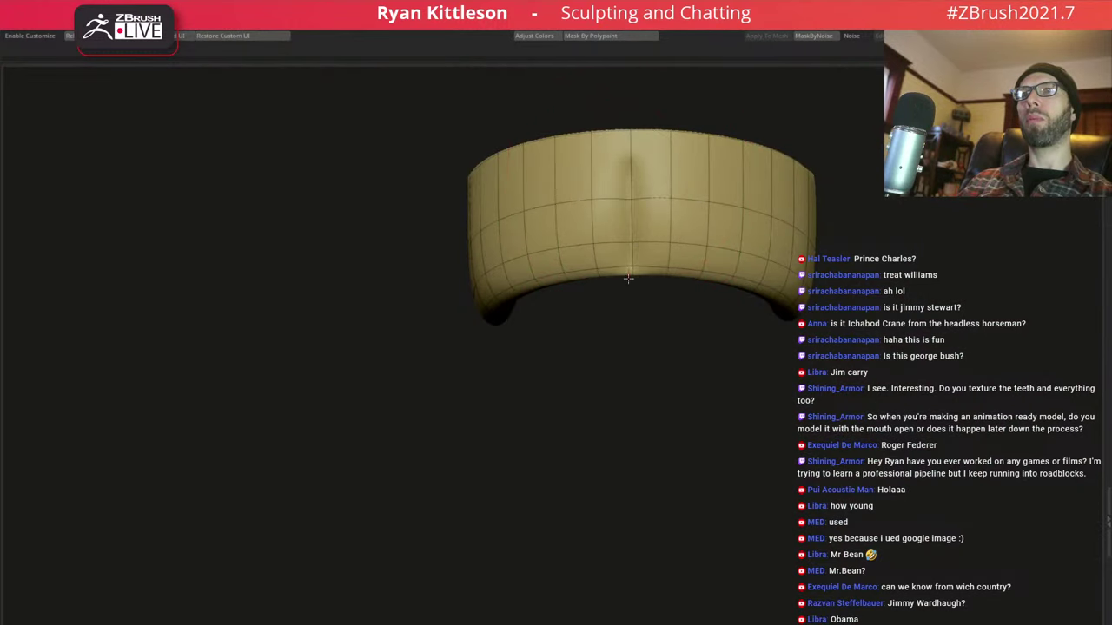
pyautogui.moveTo(631, 254)
pyautogui.mouseDown(button='right')
pyautogui.moveTo(645, 186)
pyautogui.moveTo(496, 199)
pyautogui.mouseUp(button='right')
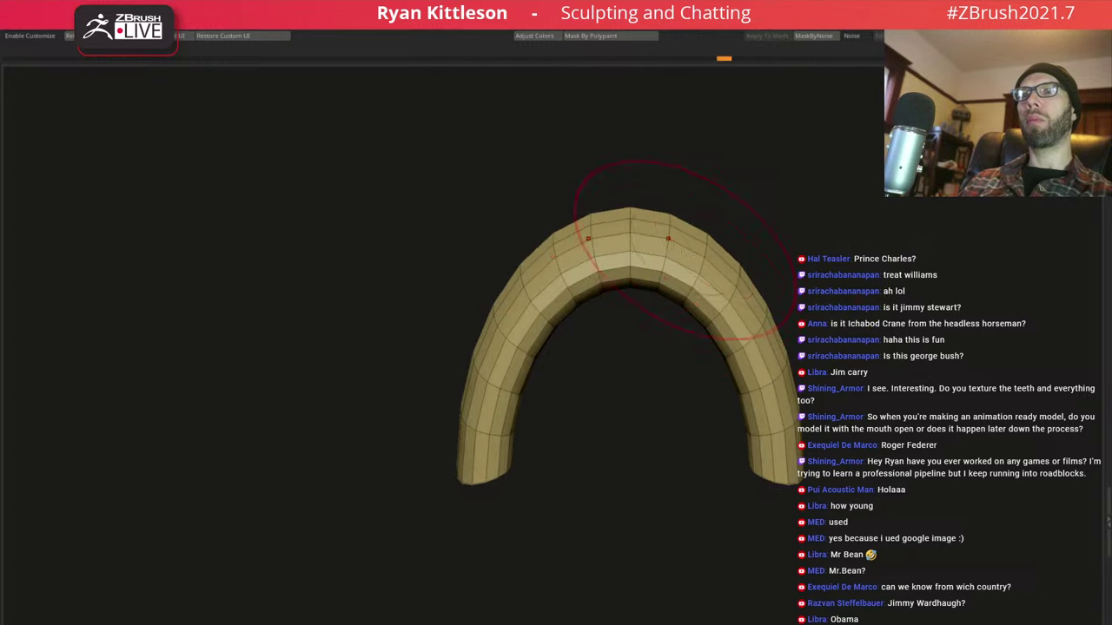
pyautogui.moveTo(663, 240)
pyautogui.mouseDown(button='right')
pyautogui.moveTo(649, 298)
pyautogui.moveTo(639, 286)
pyautogui.moveTo(646, 272)
pyautogui.moveTo(670, 322)
pyautogui.moveTo(667, 230)
pyautogui.mouseUp(button='right')
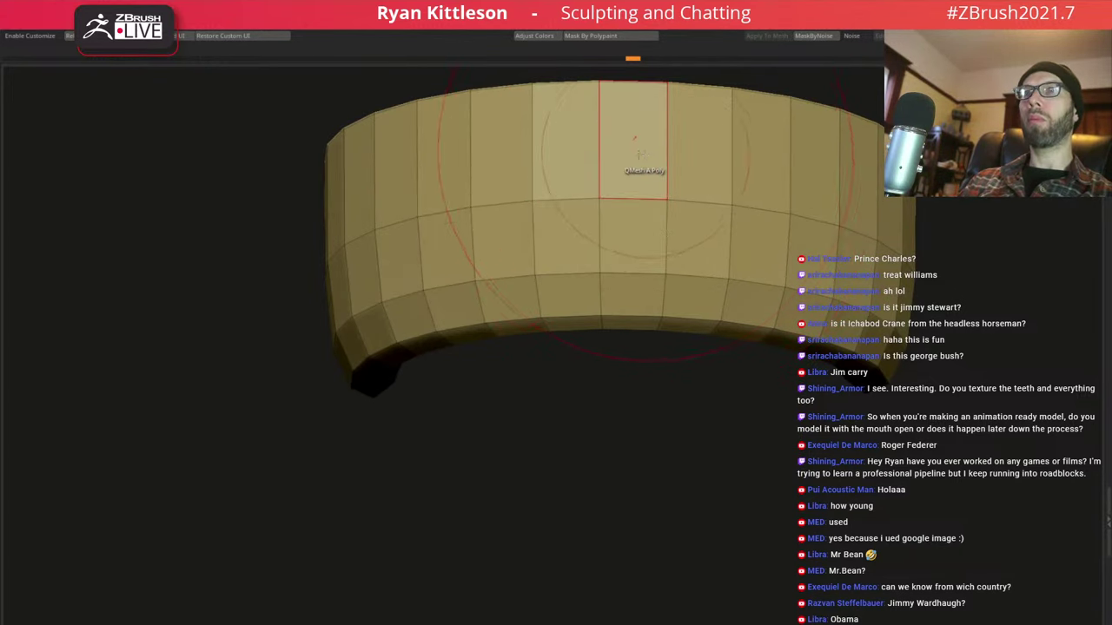
# Give two front-centre polygon columns a new white polygroup with QMesh
pyautogui.moveTo(639, 167)
pyautogui.mouseDown(button='right')
pyautogui.moveTo(641, 178)
pyautogui.moveTo(571, 166)
pyautogui.mouseUp(button='right')
pyautogui.moveTo(571, 166); pyautogui.dragTo(569, 289)
pyautogui.moveTo(547, 334)
pyautogui.mouseDown()
pyautogui.moveTo(514, 231)
pyautogui.moveTo(534, 311)
pyautogui.mouseUp()
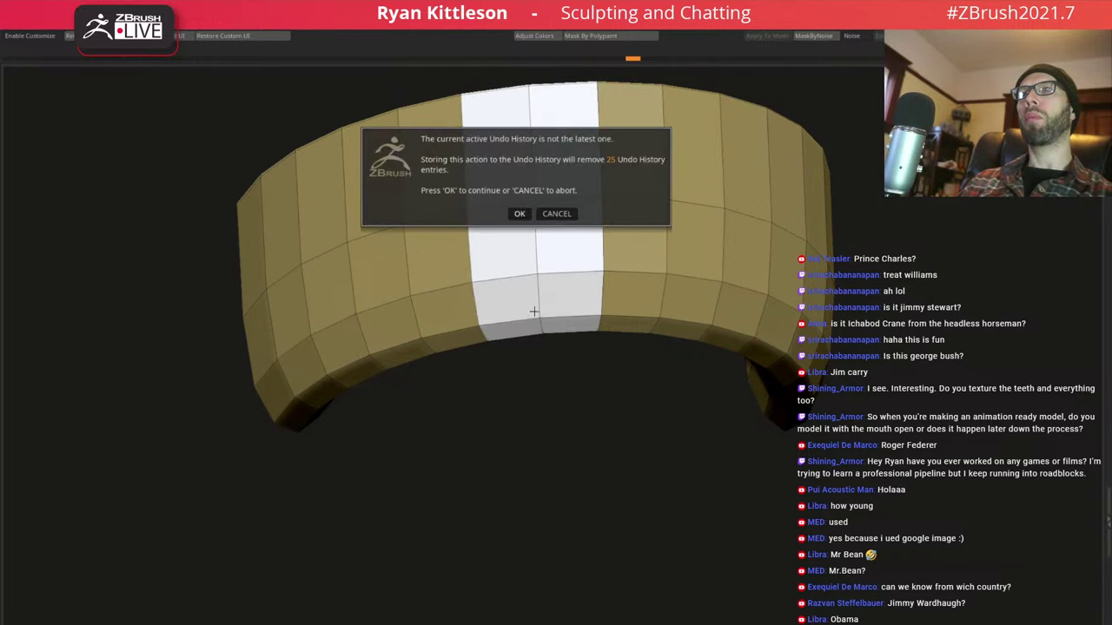
# Accept the undo warning and mark a small block of top polygons white
pyautogui.click(522, 214)
pyautogui.moveTo(541, 333); pyautogui.dragTo(536, 174, button='right')
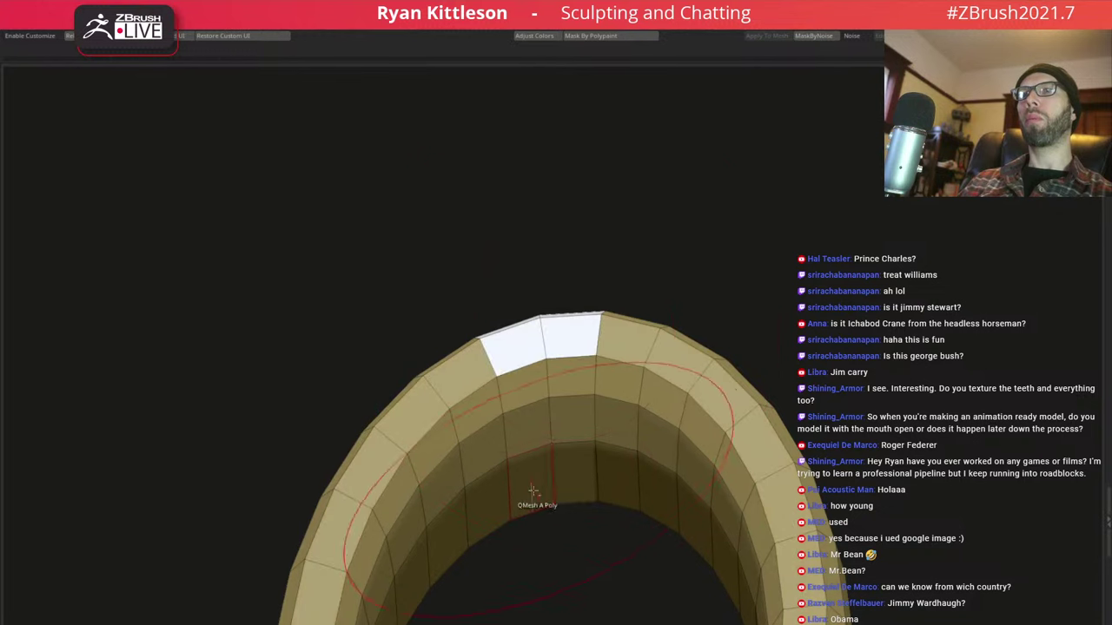
pyautogui.moveTo(533, 492)
pyautogui.mouseDown()
pyautogui.moveTo(526, 474)
pyautogui.moveTo(573, 473)
pyautogui.moveTo(521, 415)
pyautogui.mouseUp()
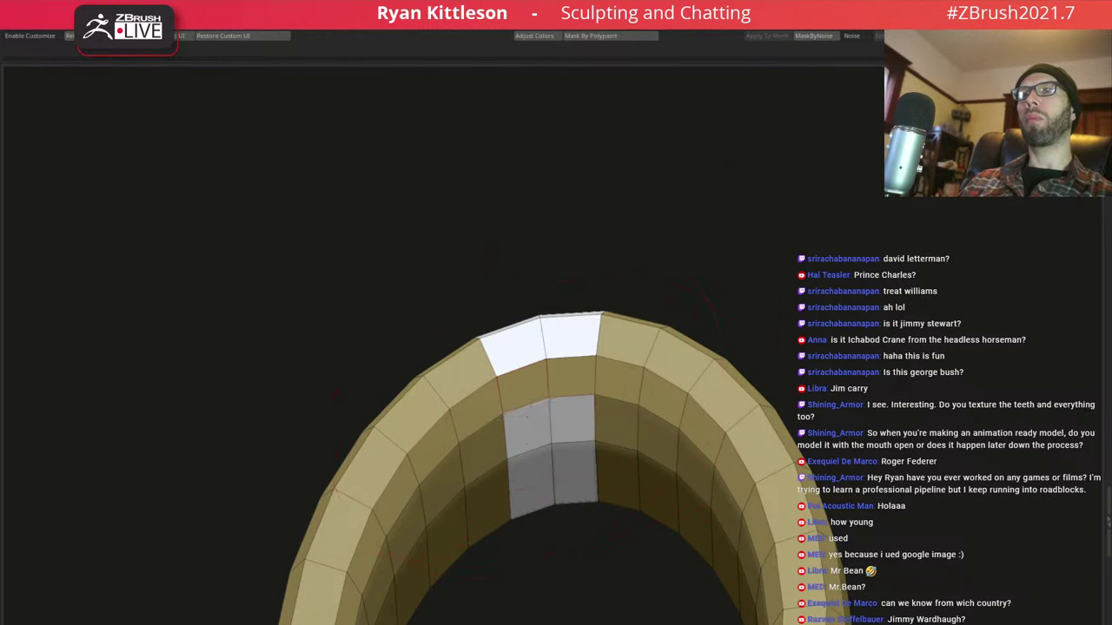
# Inspect the arch from front, above, oblique and underside angles
pyautogui.moveTo(565, 385)
pyautogui.mouseDown(button='right')
pyautogui.moveTo(539, 274)
pyautogui.moveTo(595, 277)
pyautogui.mouseUp(button='right')
pyautogui.press('space')
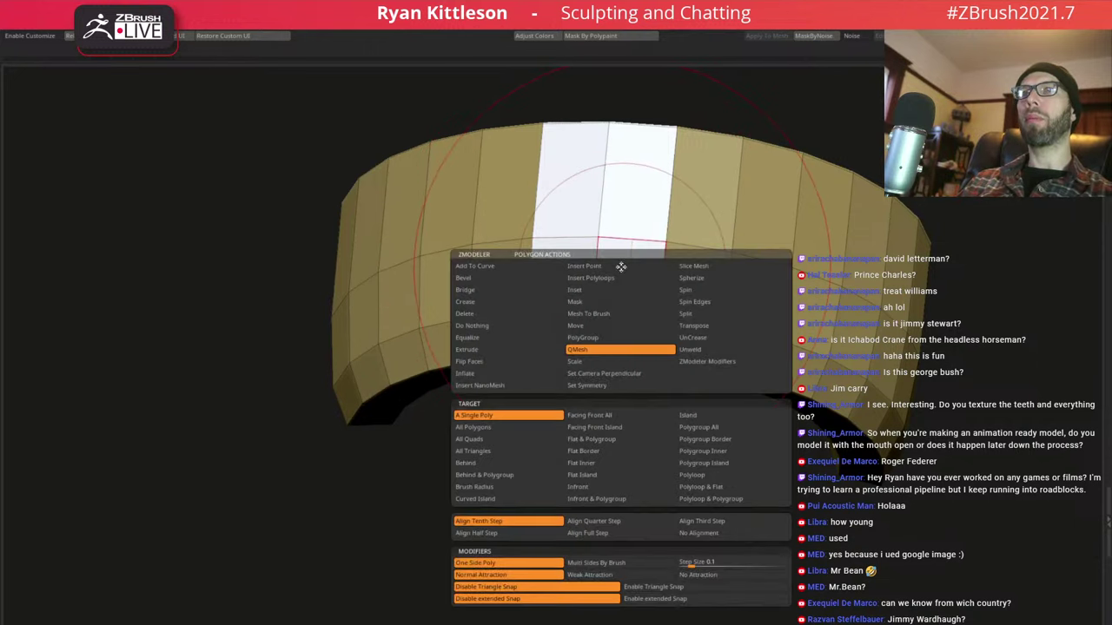
pyautogui.moveTo(622, 247); pyautogui.dragTo(639, 224, button='right')
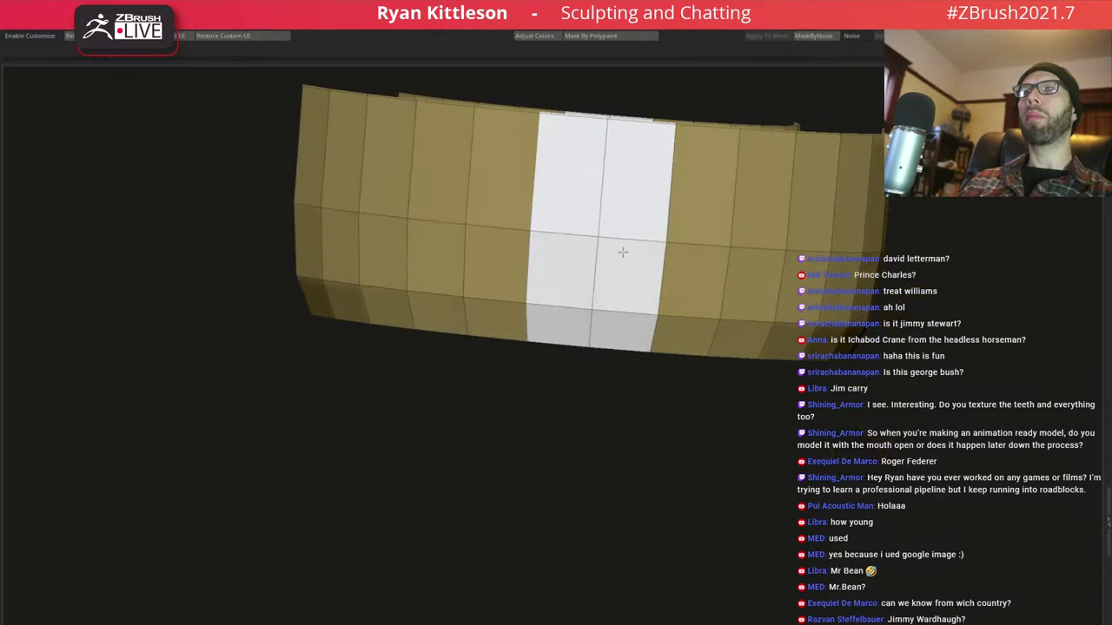
pyautogui.moveTo(637, 182)
pyautogui.keyDown('ctrl'); pyautogui.mouseDown(button='right')
pyautogui.moveTo(652, 213)
pyautogui.moveTo(638, 367)
pyautogui.moveTo(669, 187)
pyautogui.moveTo(653, 287)
pyautogui.mouseUp(button='right'); pyautogui.keyUp('ctrl')
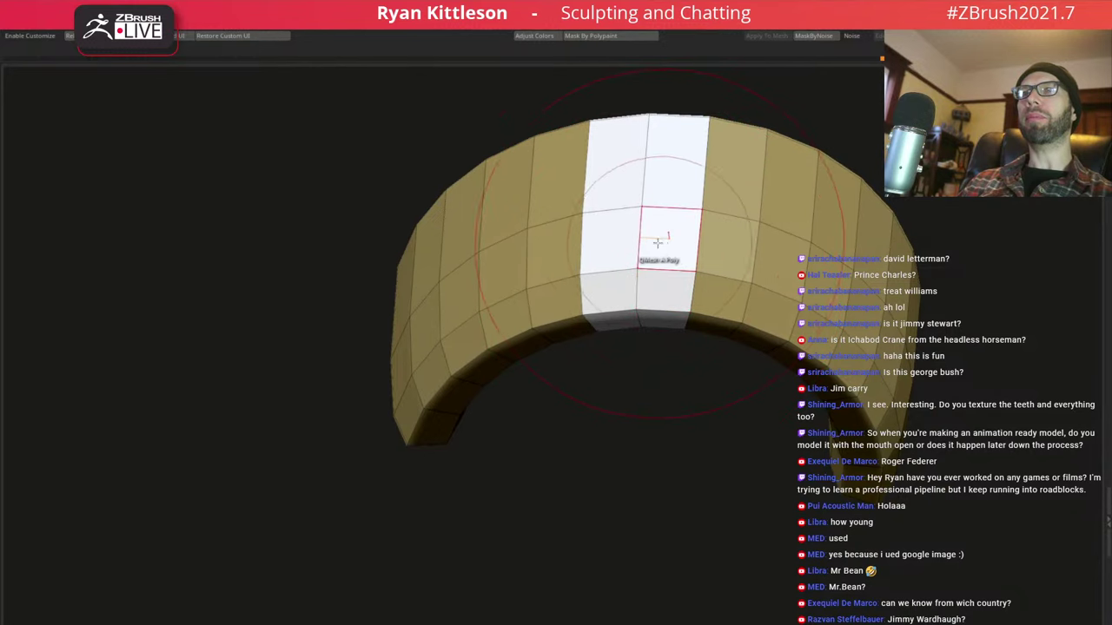
pyautogui.moveTo(596, 223)
pyautogui.mouseDown(button='right')
pyautogui.moveTo(616, 250)
pyautogui.moveTo(635, 249)
pyautogui.mouseUp(button='right')
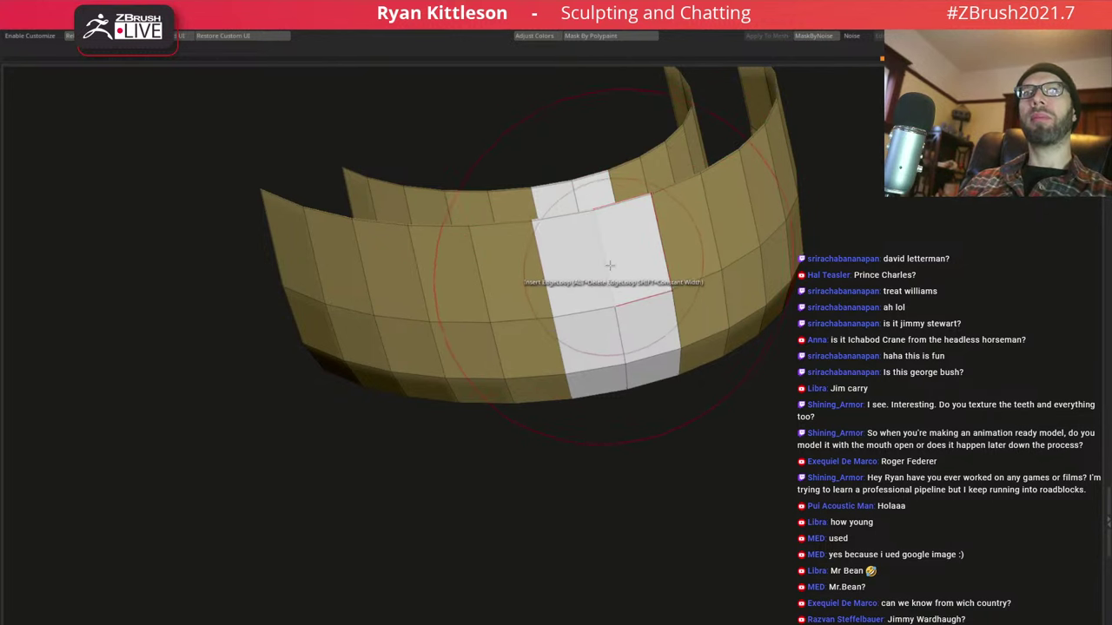
pyautogui.moveTo(591, 261)
pyautogui.mouseDown(button='right')
pyautogui.moveTo(602, 254)
pyautogui.moveTo(631, 287)
pyautogui.moveTo(637, 242)
pyautogui.mouseUp(button='right')
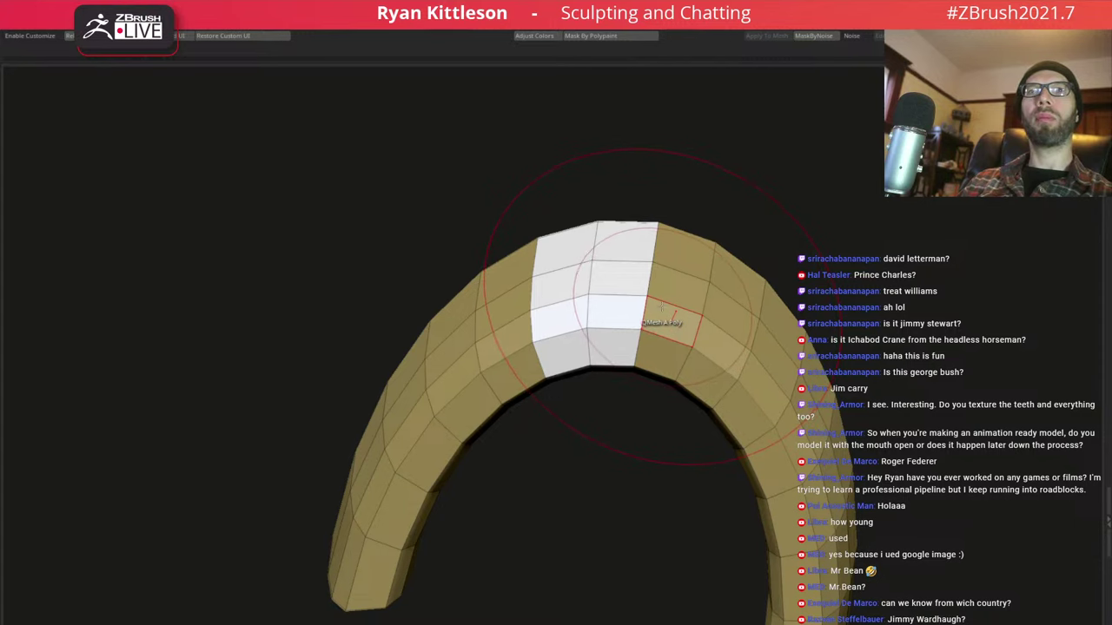
pyautogui.moveTo(661, 305); pyautogui.dragTo(671, 308, button='right')
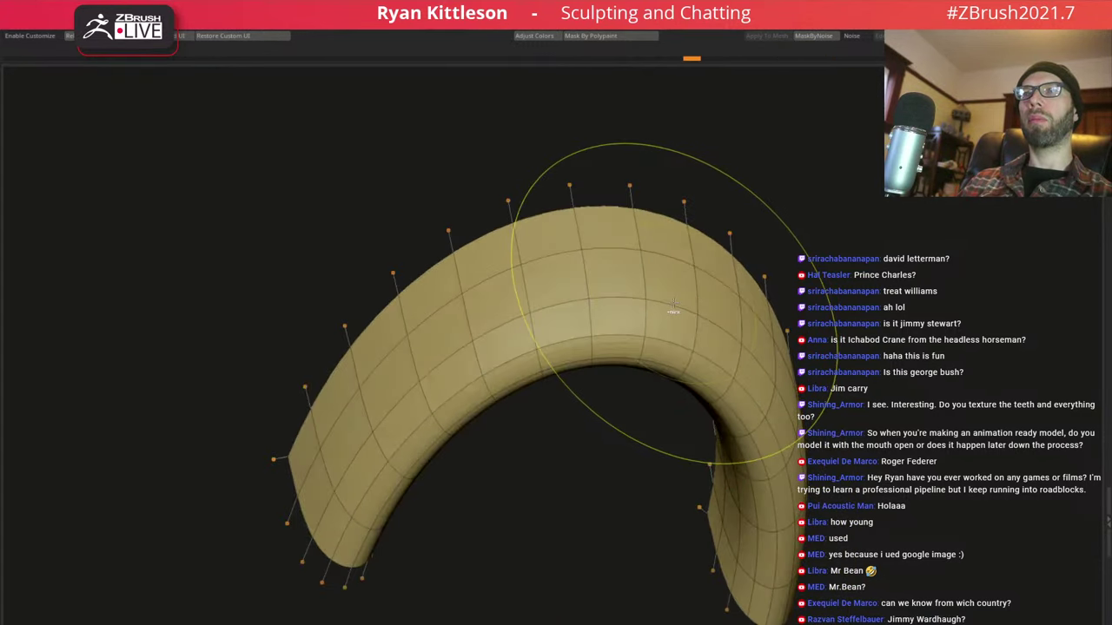
# Confirm the undo warning and set the ZModeler edge action to Crease with EdgeLoop Complete
pyautogui.moveTo(676, 272); pyautogui.dragTo(598, 174, button='right')
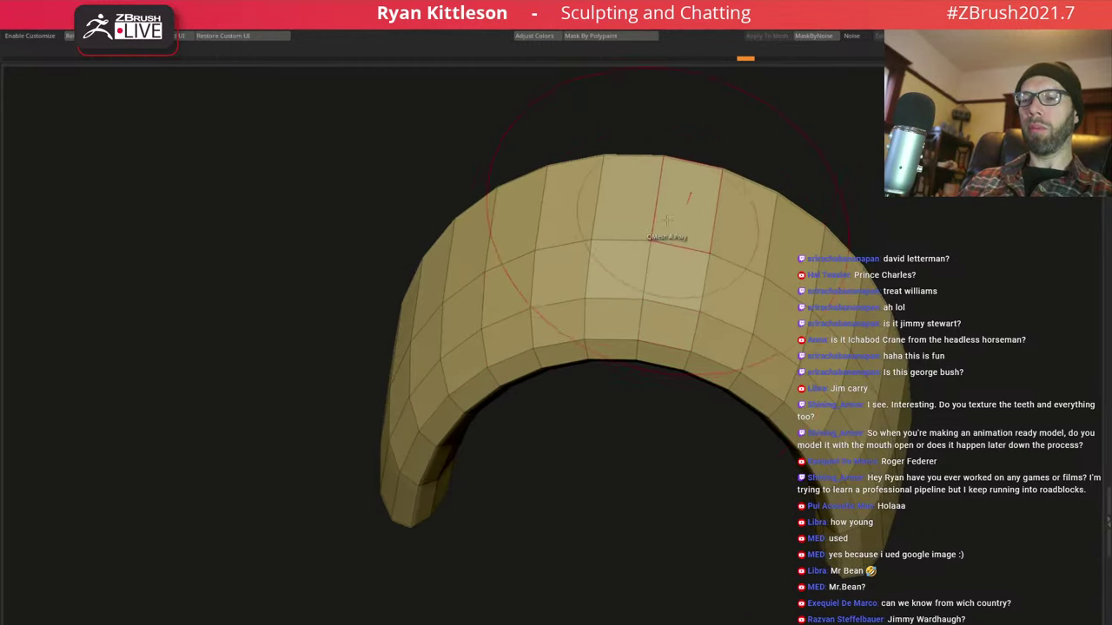
pyautogui.click(597, 173)
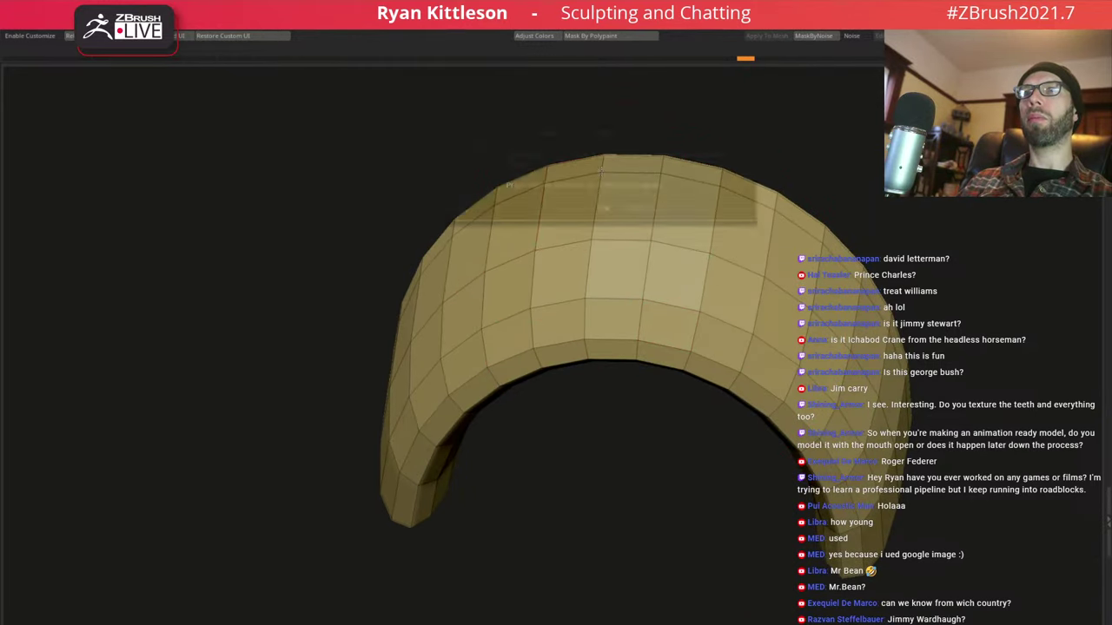
pyautogui.click(604, 209)
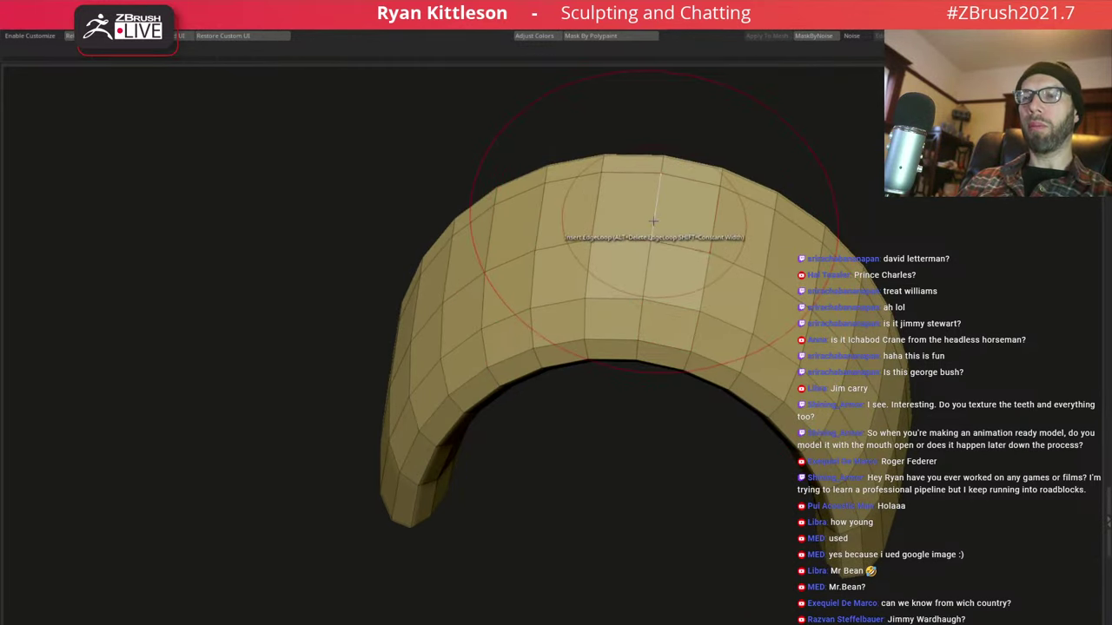
pyautogui.press('space')
pyautogui.click(528, 292)
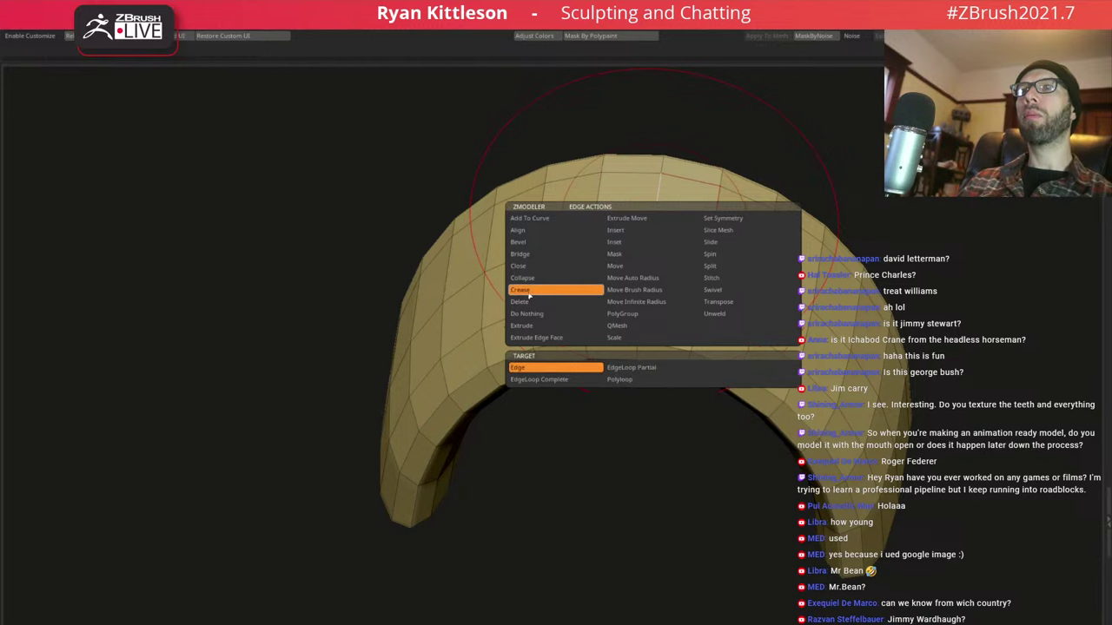
pyautogui.click(571, 381)
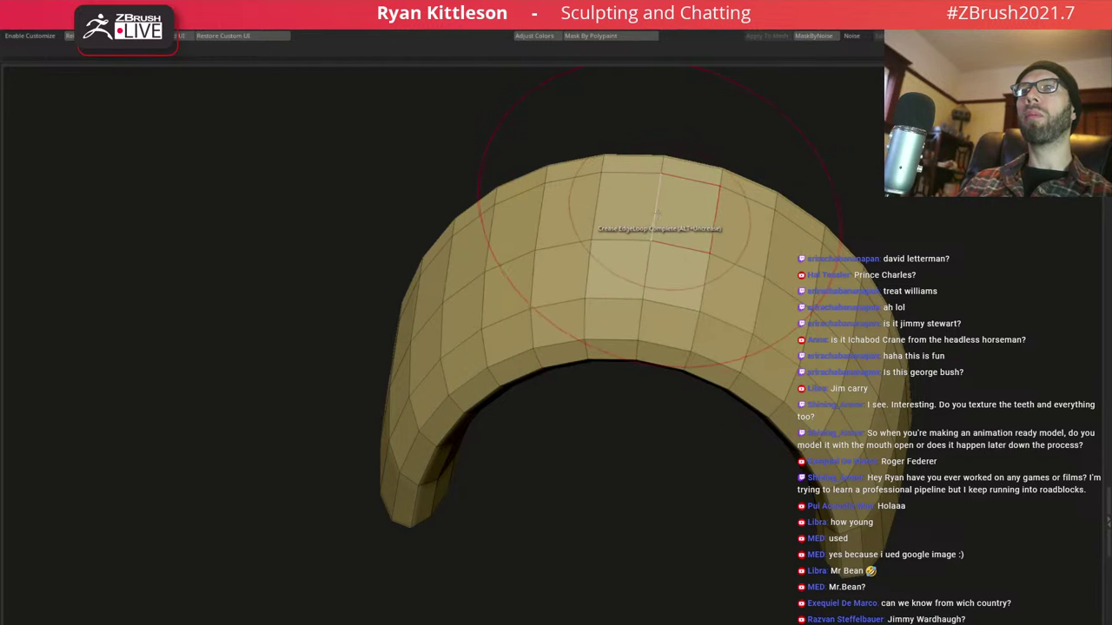
# Crease edge loops around the arch and orbit to check the sharp crease lines
pyautogui.moveTo(547, 130); pyautogui.dragTo(543, 224)
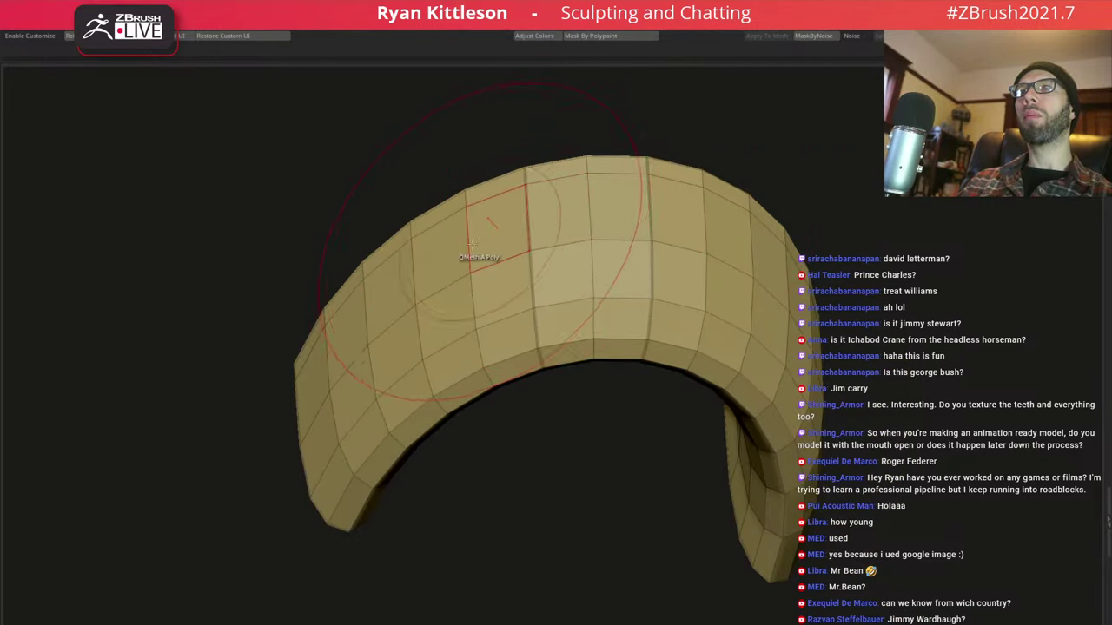
pyautogui.moveTo(472, 255); pyautogui.dragTo(460, 255)
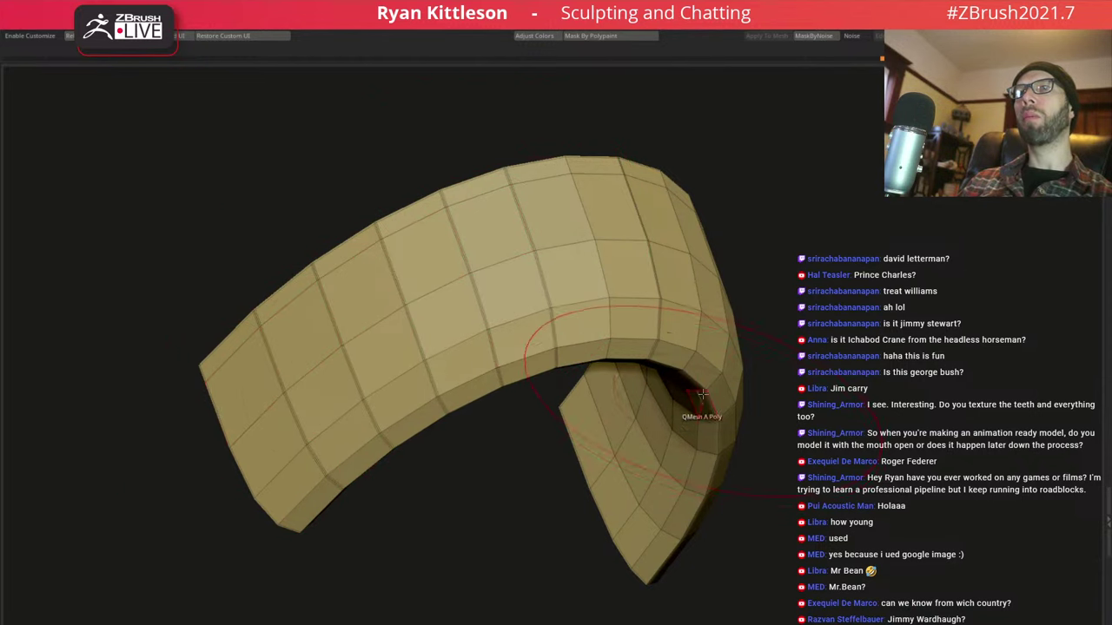
pyautogui.moveTo(702, 395)
pyautogui.mouseDown(button='right')
pyautogui.moveTo(702, 271)
pyautogui.moveTo(751, 261)
pyautogui.mouseUp(button='right')
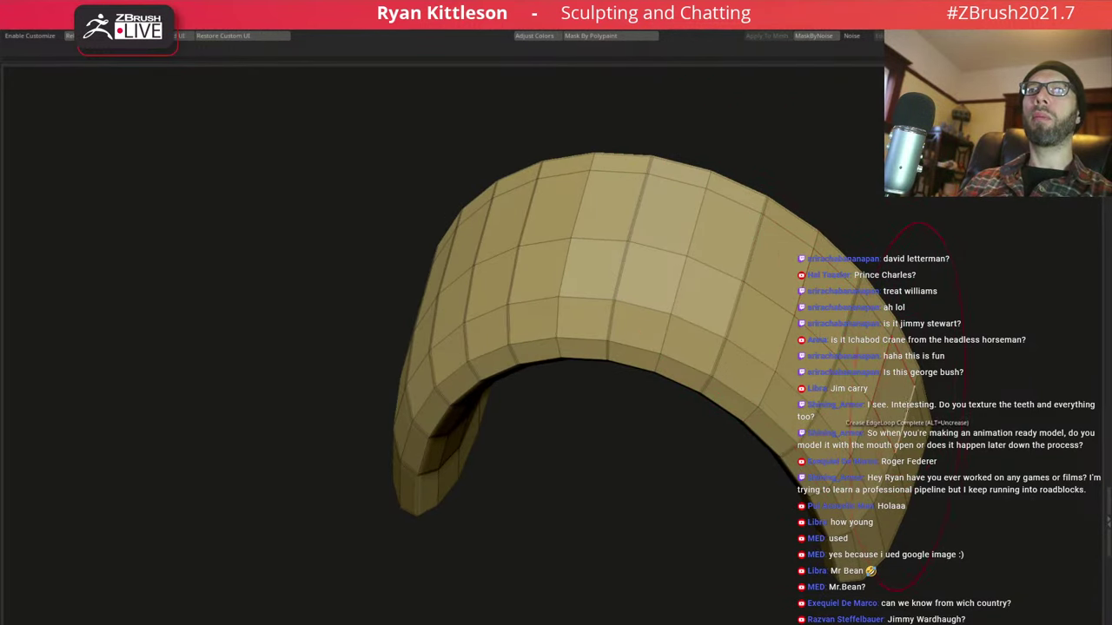
pyautogui.moveTo(886, 495); pyautogui.dragTo(900, 506, button='right')
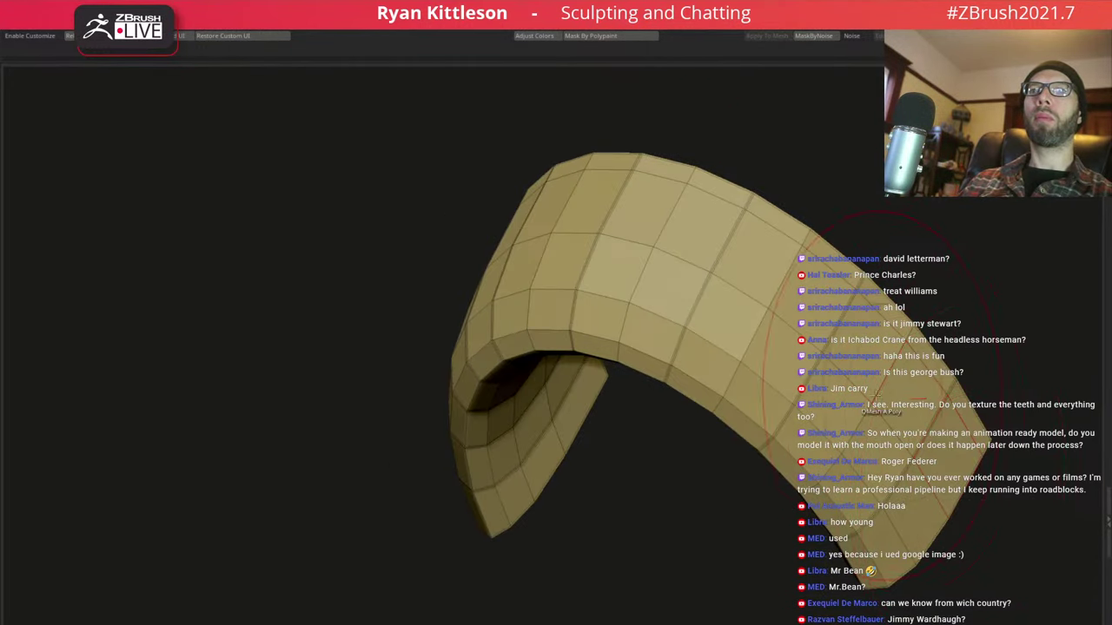
pyautogui.moveTo(819, 322); pyautogui.dragTo(533, 211, button='right')
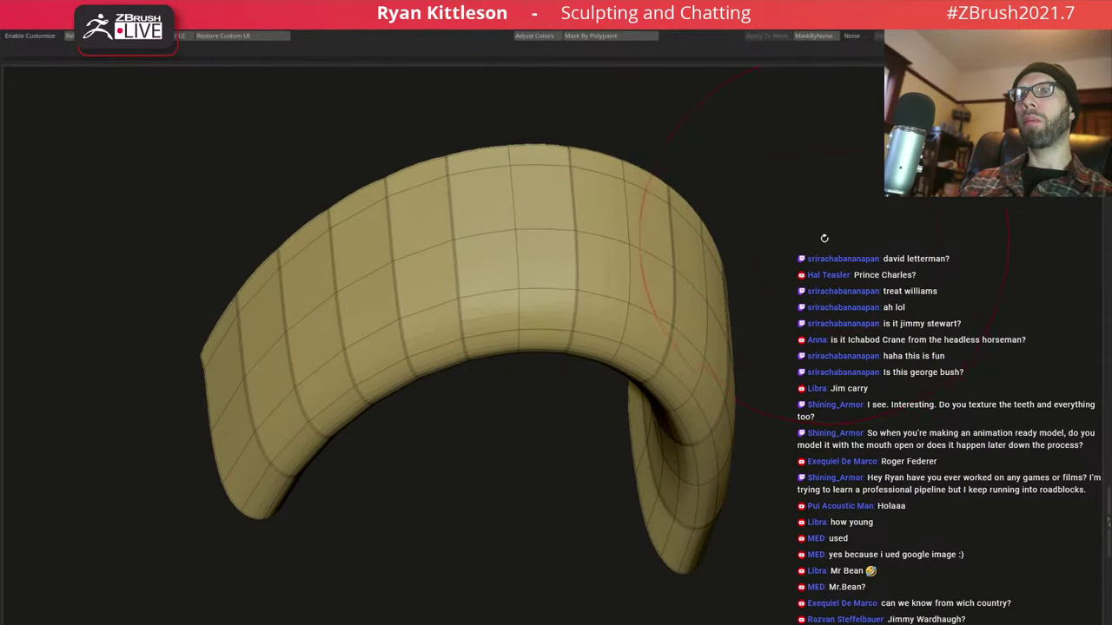
pyautogui.moveTo(777, 241); pyautogui.dragTo(688, 259, button='right')
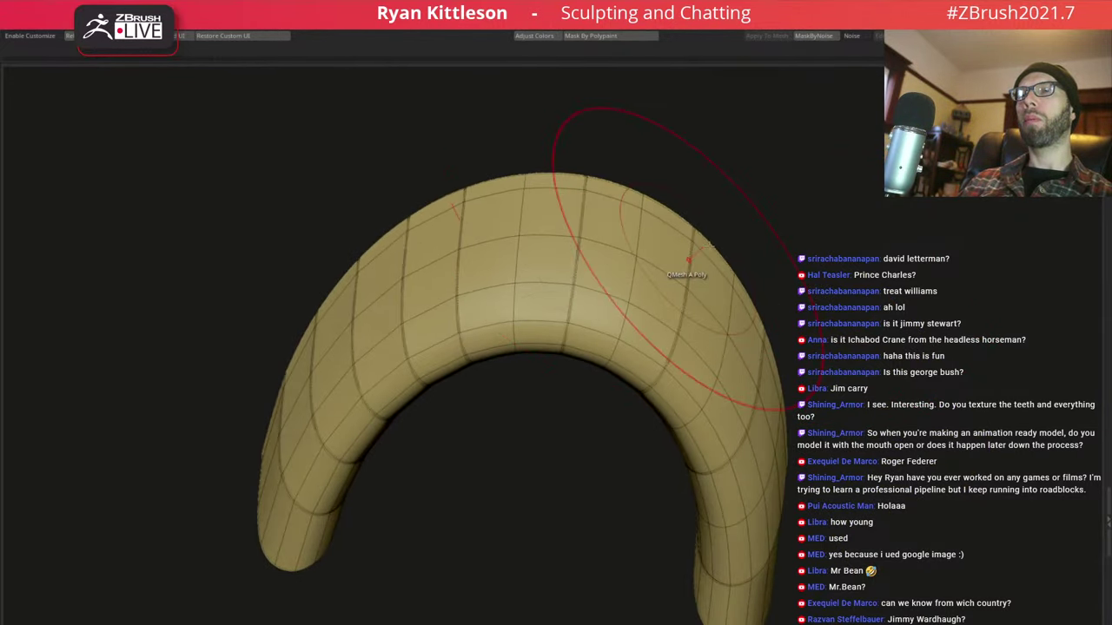
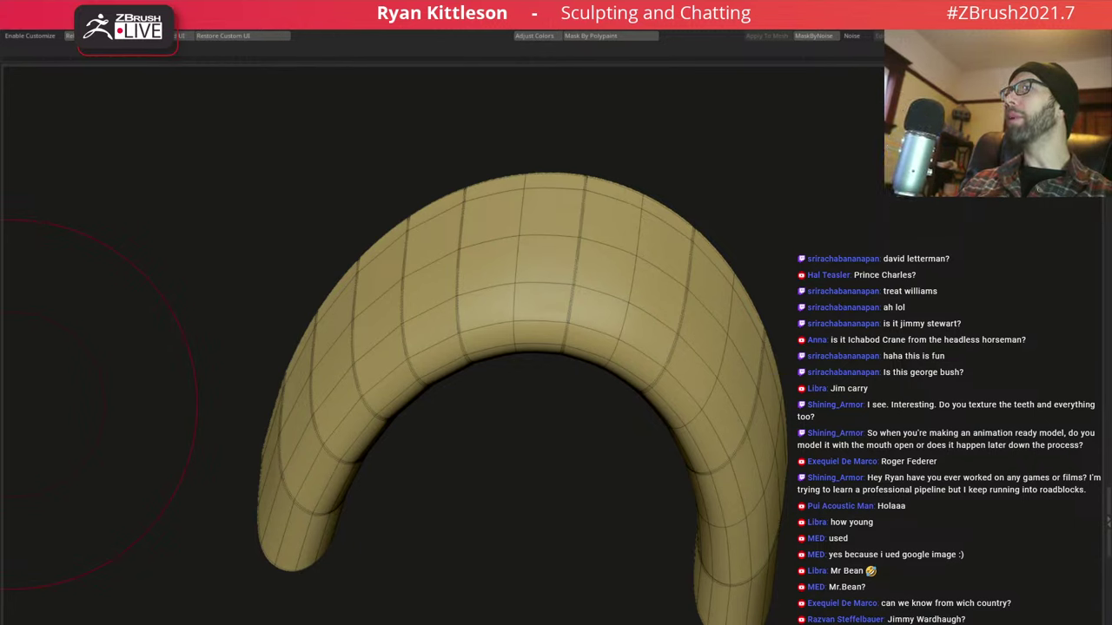
# Blur the mask into wide bands, inflate the strip into rounded separate teeth, and solo it
pyautogui.keyDown('ctrl'); pyautogui.click(9, 404); pyautogui.keyUp('ctrl')
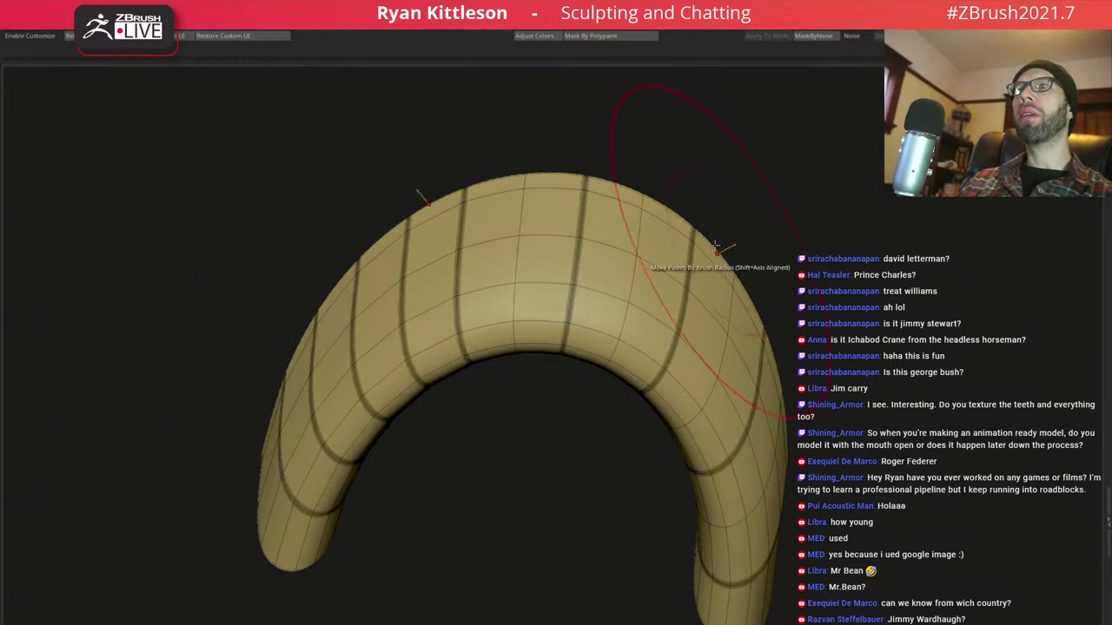
pyautogui.press('w')
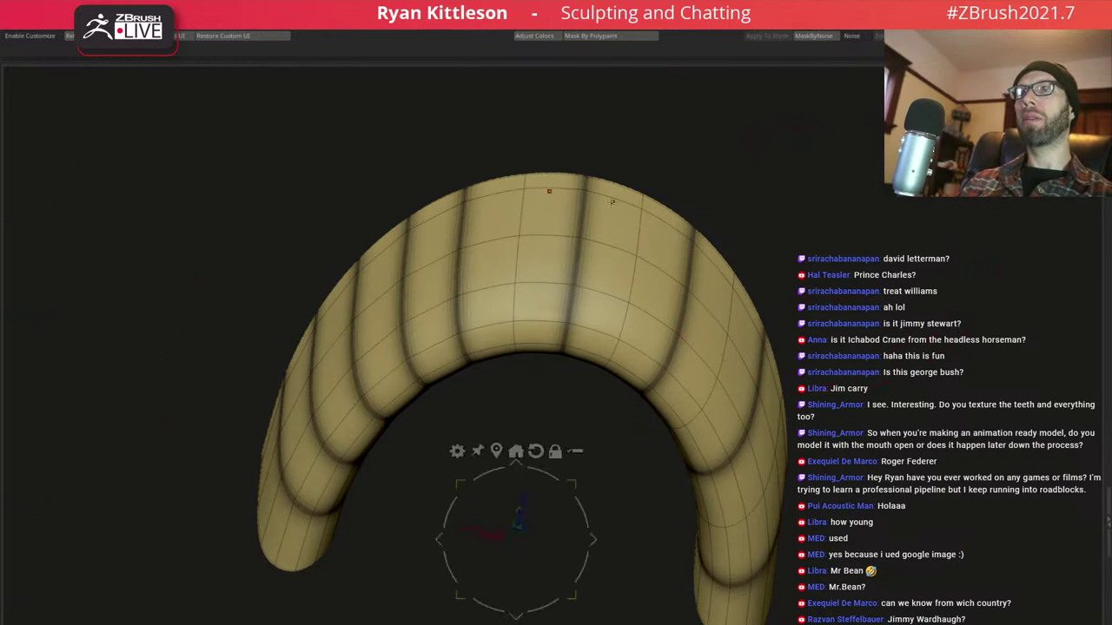
pyautogui.keyDown('ctrl'); pyautogui.moveTo(572, 477); pyautogui.dragTo(655, 423); pyautogui.keyUp('ctrl')
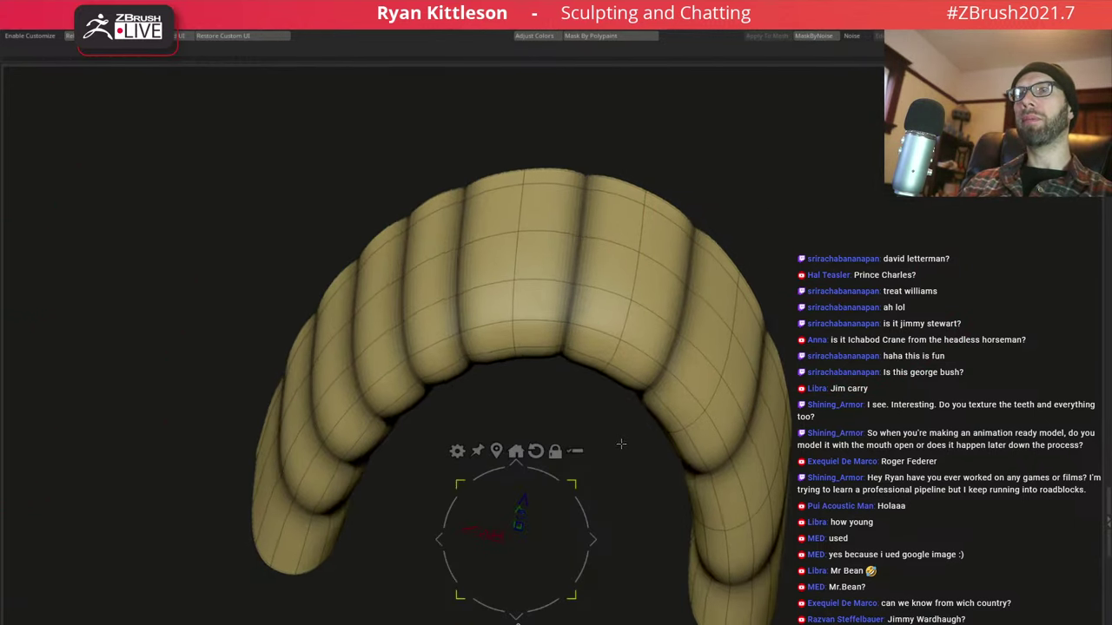
pyautogui.hotkey('shift', 'f')
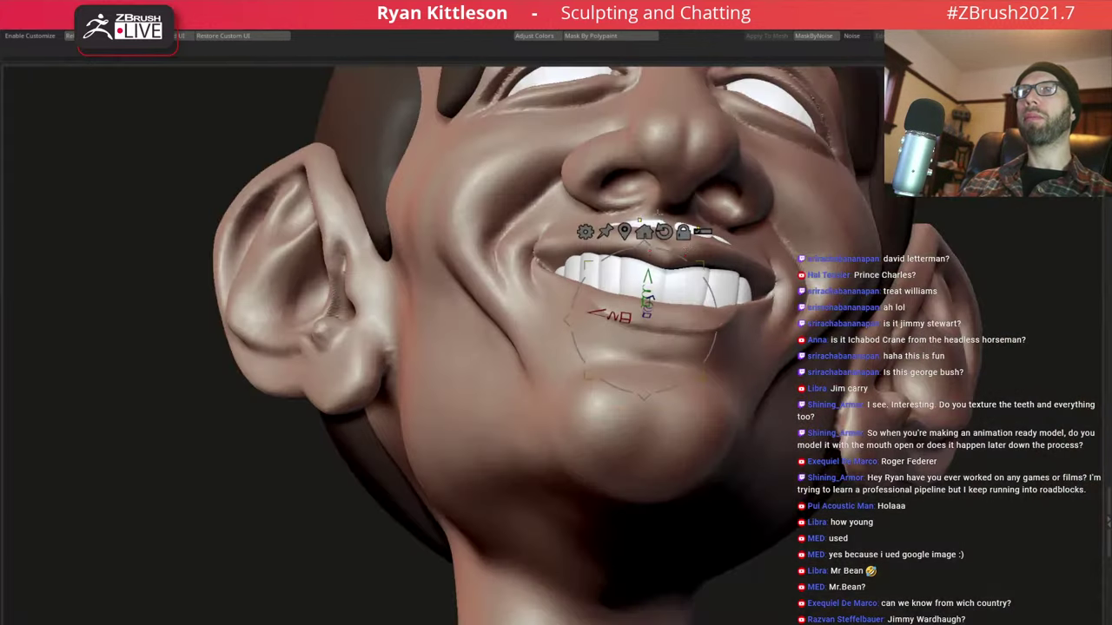
pyautogui.moveTo(660, 365)
pyautogui.mouseDown()
pyautogui.moveTo(835, 244)
pyautogui.moveTo(787, 231)
pyautogui.moveTo(846, 177)
pyautogui.moveTo(819, 208)
pyautogui.mouseUp()
pyautogui.hotkey('ctrl', 'shift', 's')
pyautogui.hotkey('ctrl', 'shift', 's')
pyautogui.hotkey('ctrl', 'shift', 's')
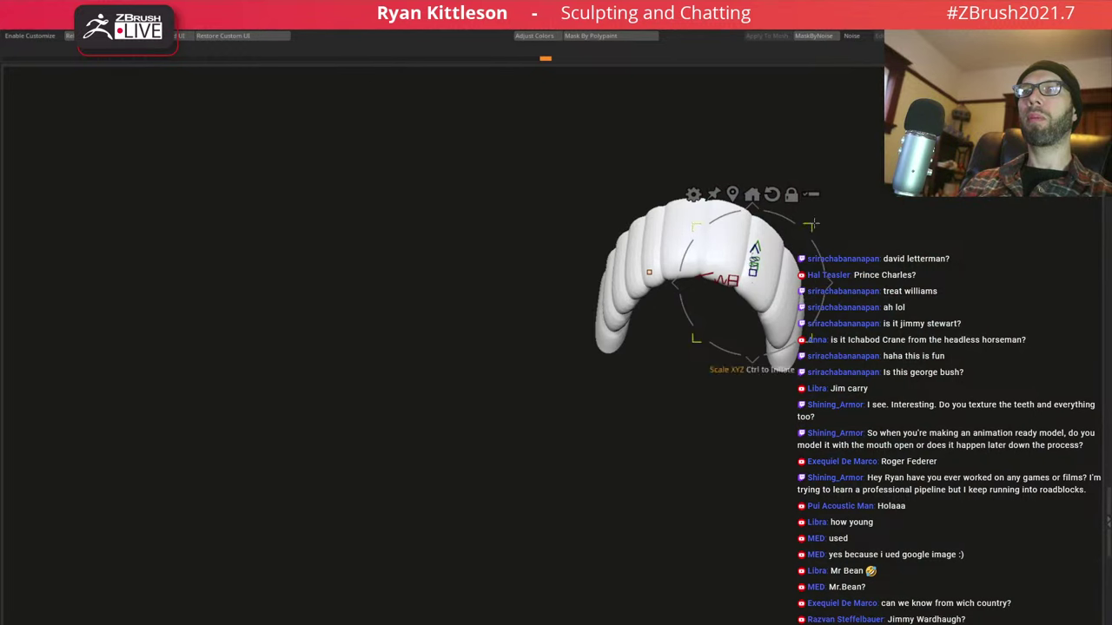
# Toggle the teeth's subdivision levels and bring the full grinning head back into view
pyautogui.hotkey('shift', 'd')
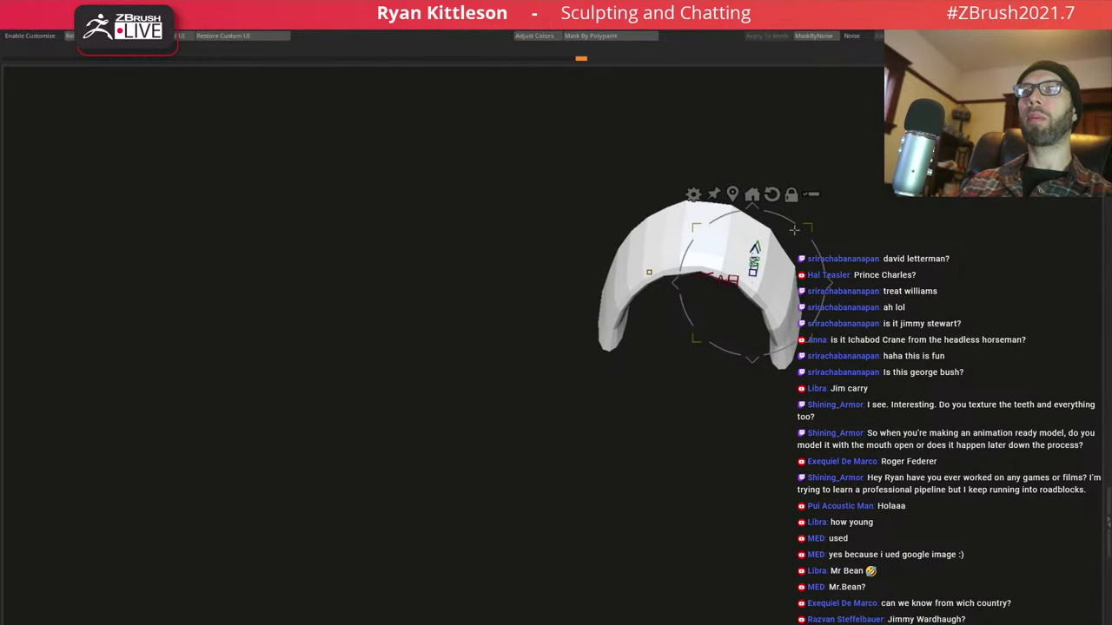
pyautogui.press('d')
pyautogui.hotkey('ctrl', 'shift', 's')
pyautogui.moveTo(832, 193); pyautogui.dragTo(710, 373)
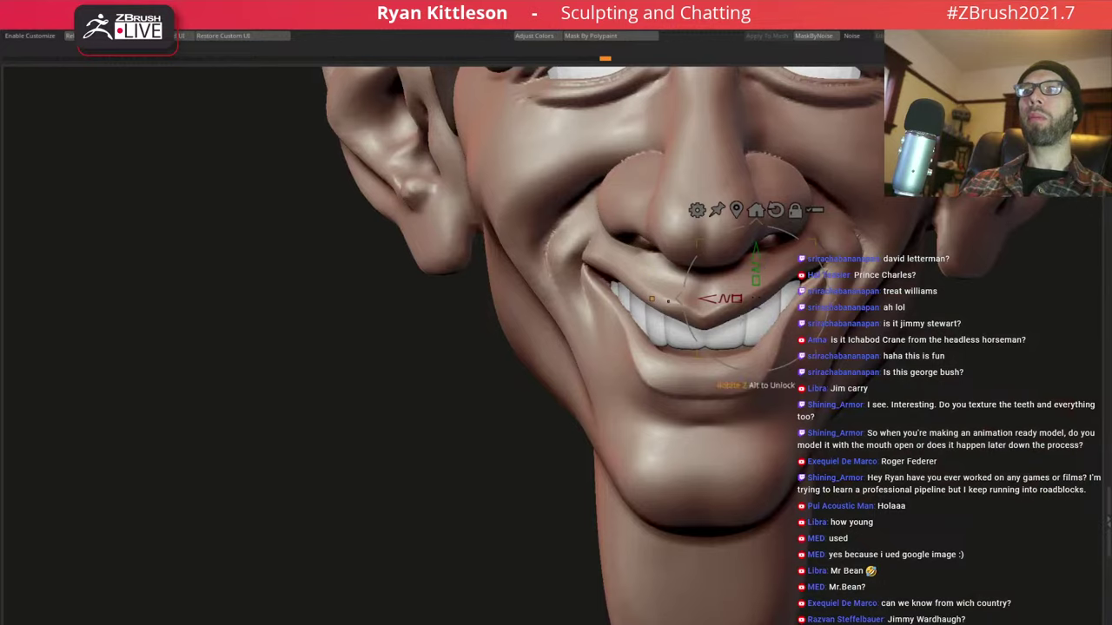
# Check the teeth from three-quarter and side views, then solo them at SDiv 1
pyautogui.moveTo(668, 302); pyautogui.dragTo(698, 272)
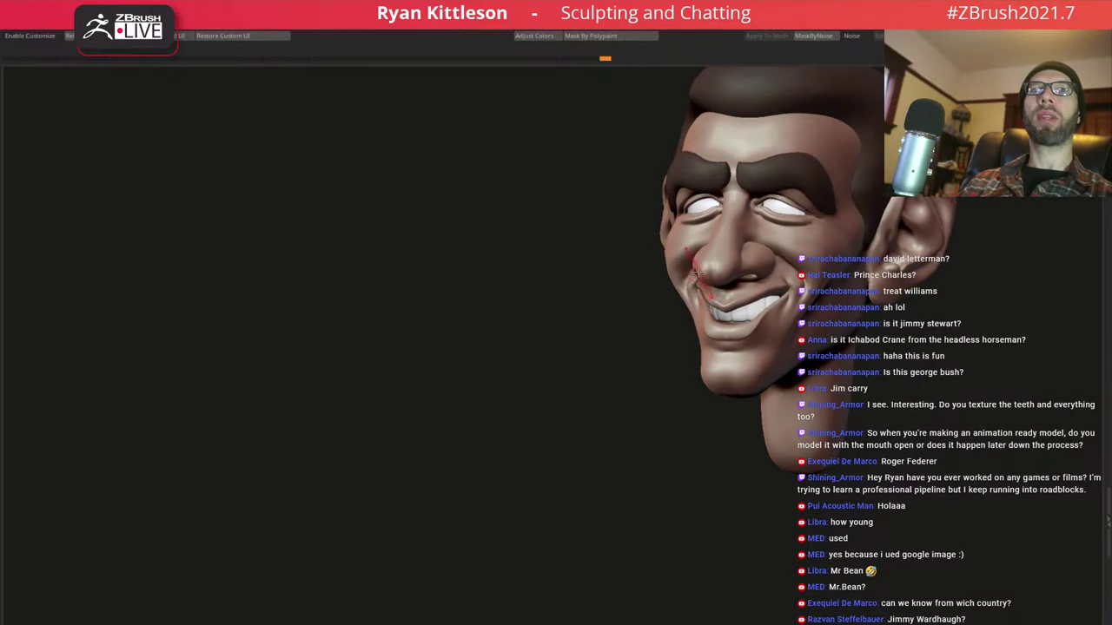
pyautogui.moveTo(727, 306)
pyautogui.mouseDown(button='right')
pyautogui.moveTo(756, 322)
pyautogui.moveTo(724, 301)
pyautogui.mouseUp(button='right')
pyautogui.keyDown('ctrl'); pyautogui.keyDown('shift'); pyautogui.click(727, 308); pyautogui.keyUp('shift'); pyautogui.keyUp('ctrl')
pyautogui.hotkey('shift', 'd')
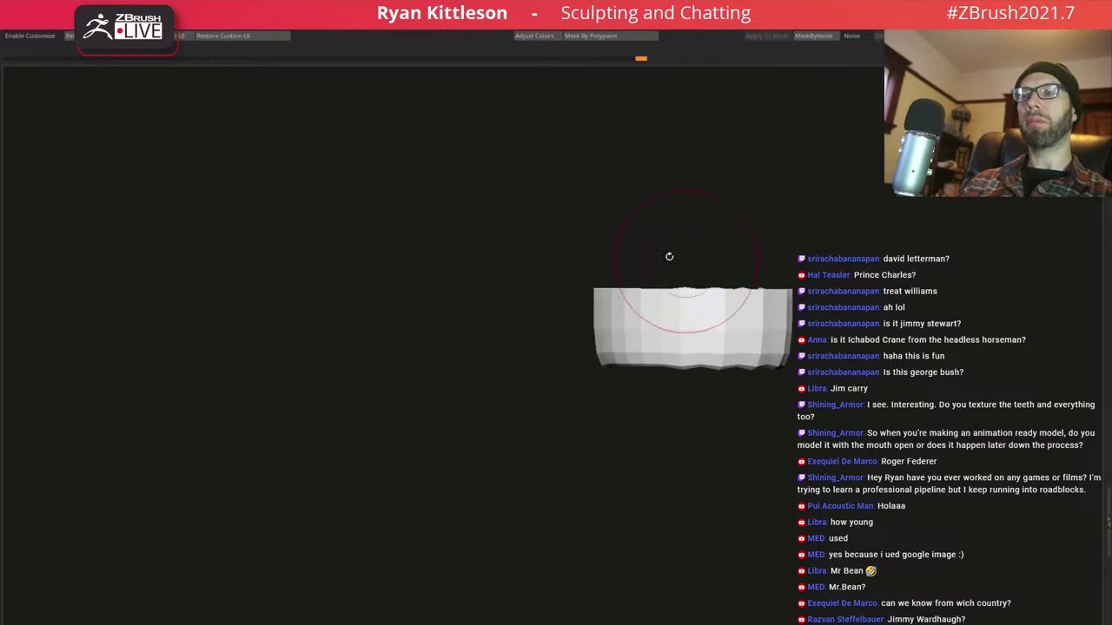
# Scale the low-res teeth down to about 0.91 with the gizmo and nudge them sideways
pyautogui.press('s')
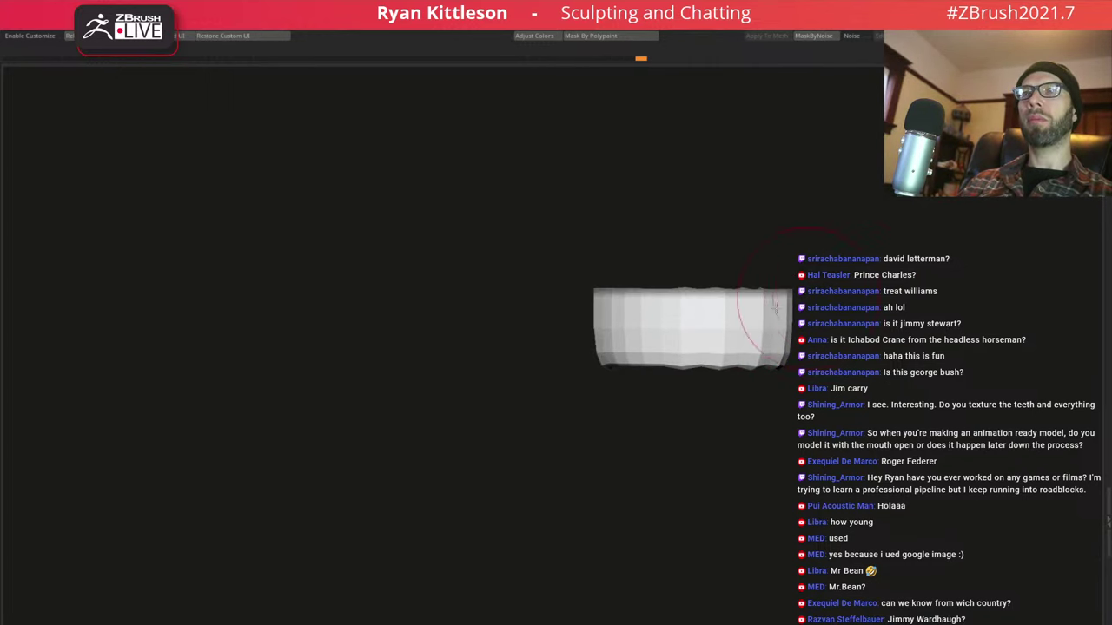
pyautogui.moveTo(775, 305)
pyautogui.mouseDown(button='right')
pyautogui.moveTo(708, 345)
pyautogui.moveTo(721, 303)
pyautogui.moveTo(790, 345)
pyautogui.mouseUp(button='right')
pyautogui.press('w')
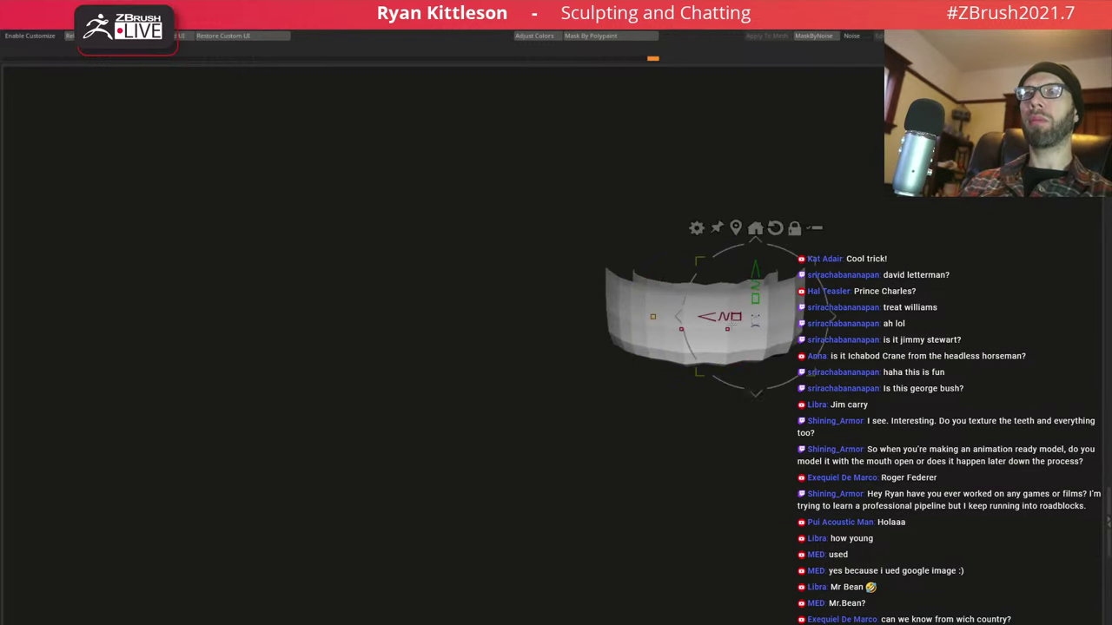
pyautogui.click(705, 323)
pyautogui.moveTo(754, 270); pyautogui.dragTo(750, 280)
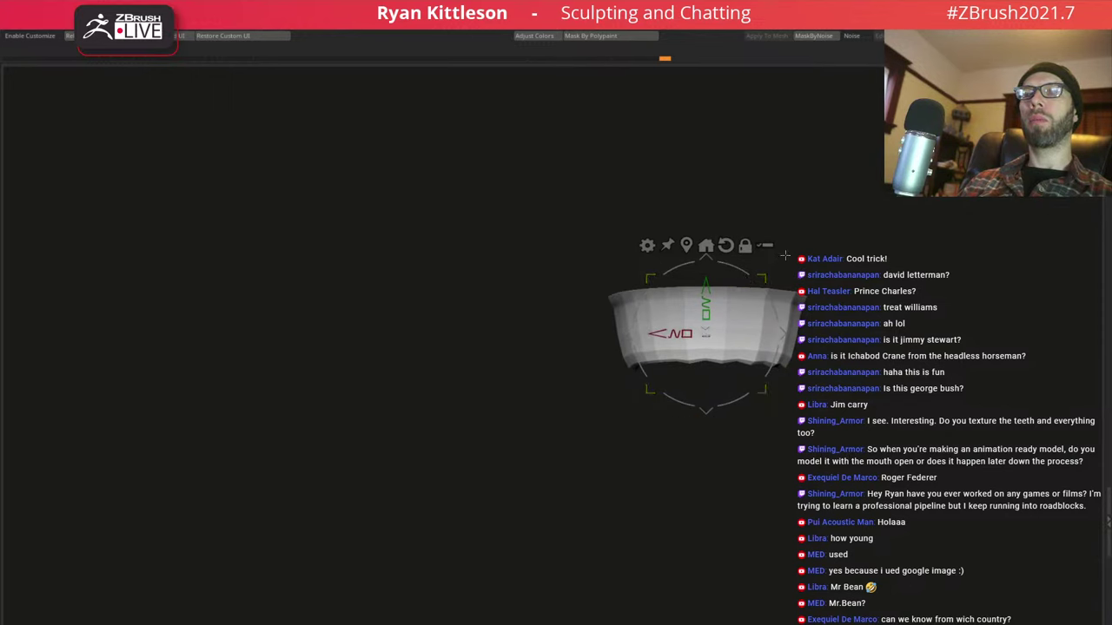
pyautogui.moveTo(828, 235); pyautogui.dragTo(793, 241)
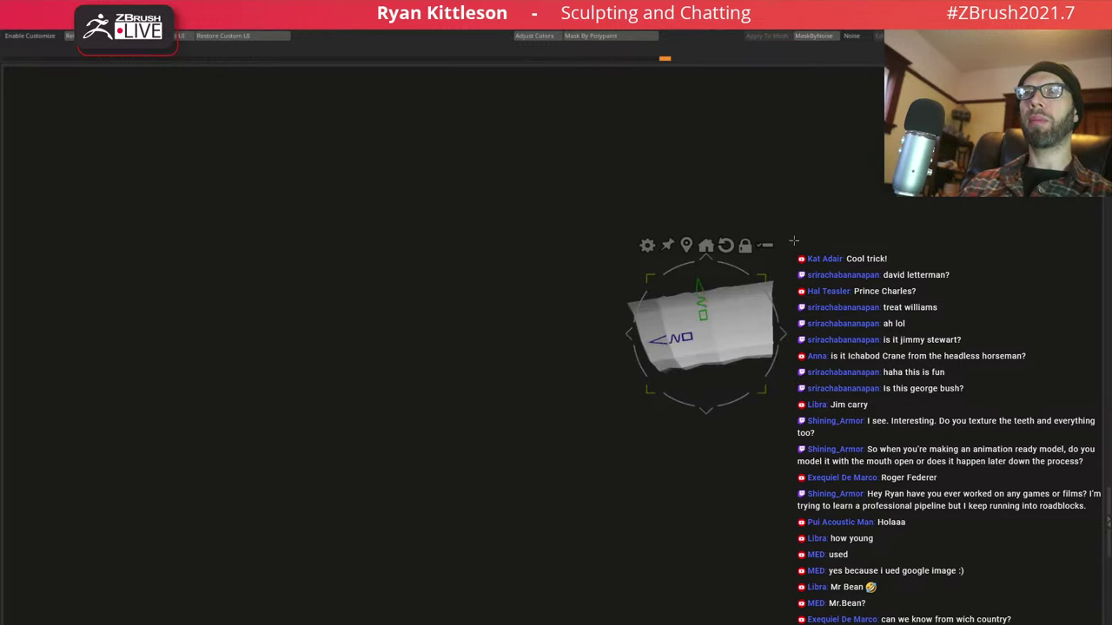
pyautogui.moveTo(793, 335)
pyautogui.mouseDown()
pyautogui.moveTo(770, 334)
pyautogui.moveTo(798, 291)
pyautogui.mouseUp()
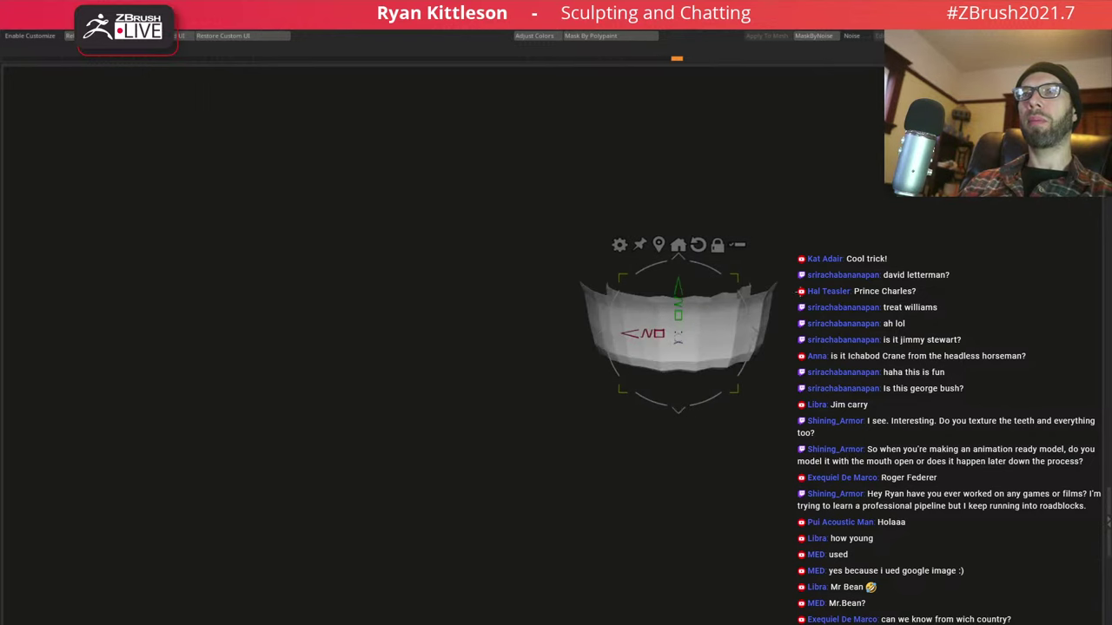
# Scale the teeth up a touch, check their fit inside the head, then solo them again
pyautogui.moveTo(756, 328); pyautogui.dragTo(696, 317)
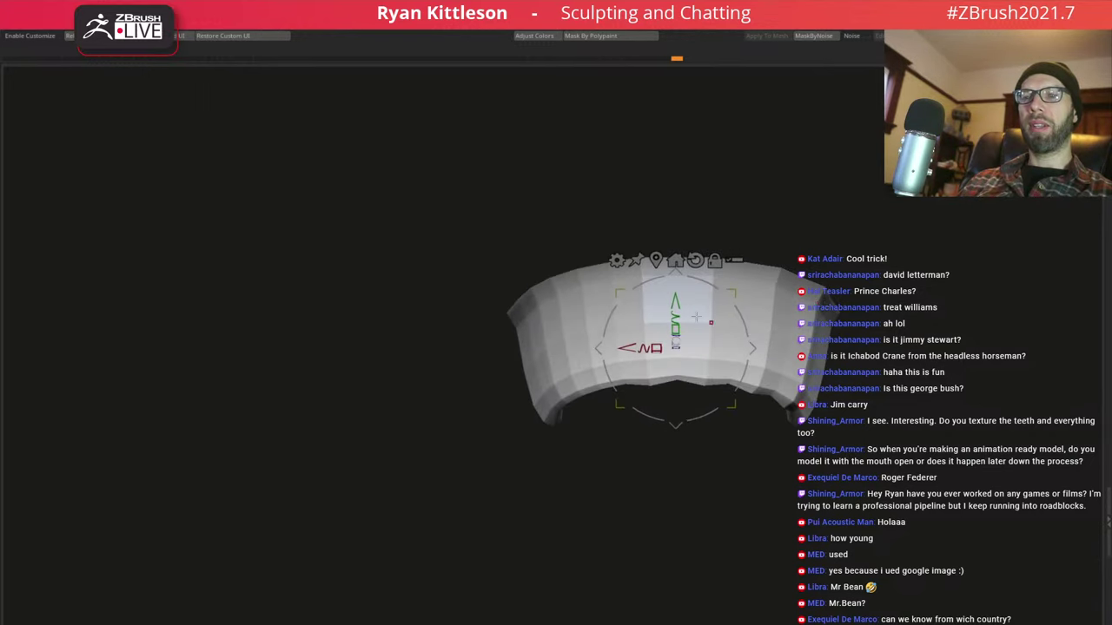
pyautogui.moveTo(895, 299); pyautogui.dragTo(883, 313)
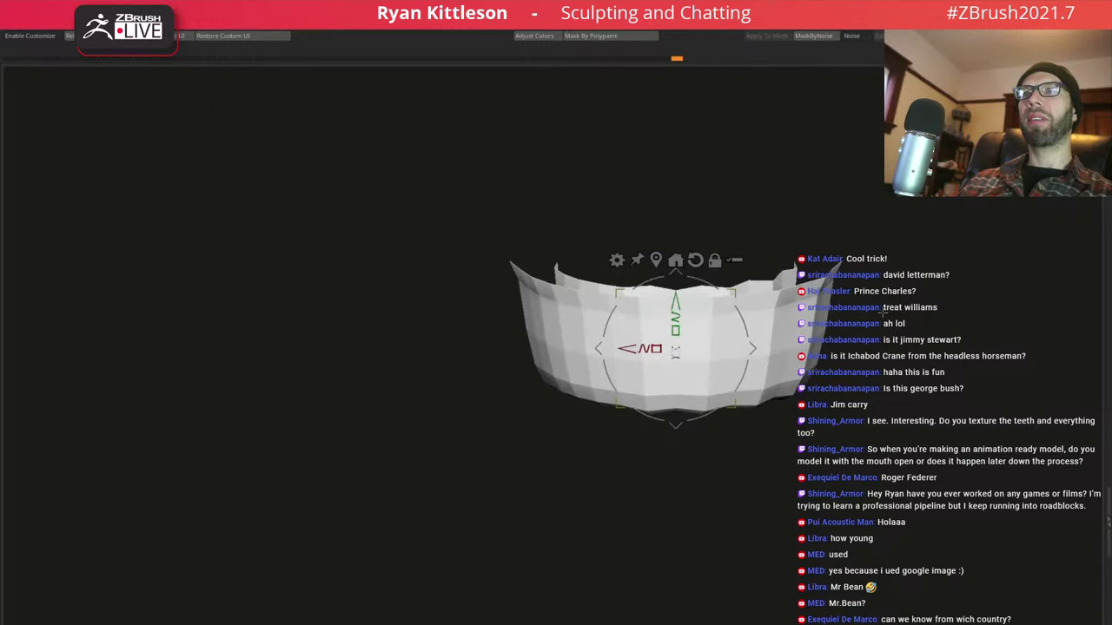
pyautogui.moveTo(822, 264); pyautogui.dragTo(489, 226)
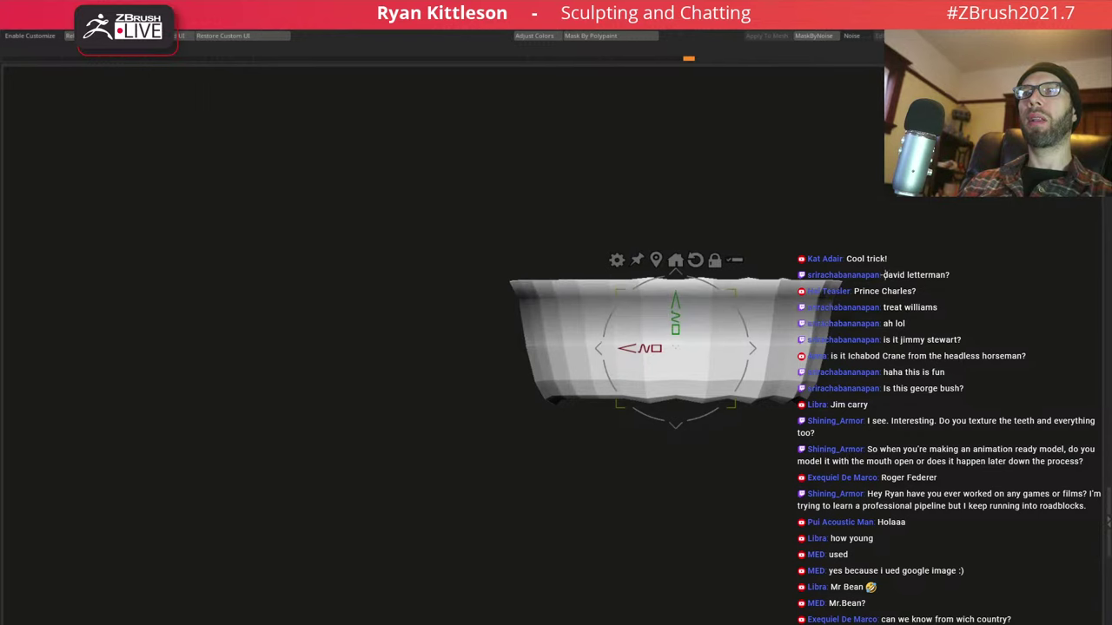
pyautogui.moveTo(907, 280); pyautogui.dragTo(874, 281)
pyautogui.moveTo(675, 329); pyautogui.dragTo(675, 321)
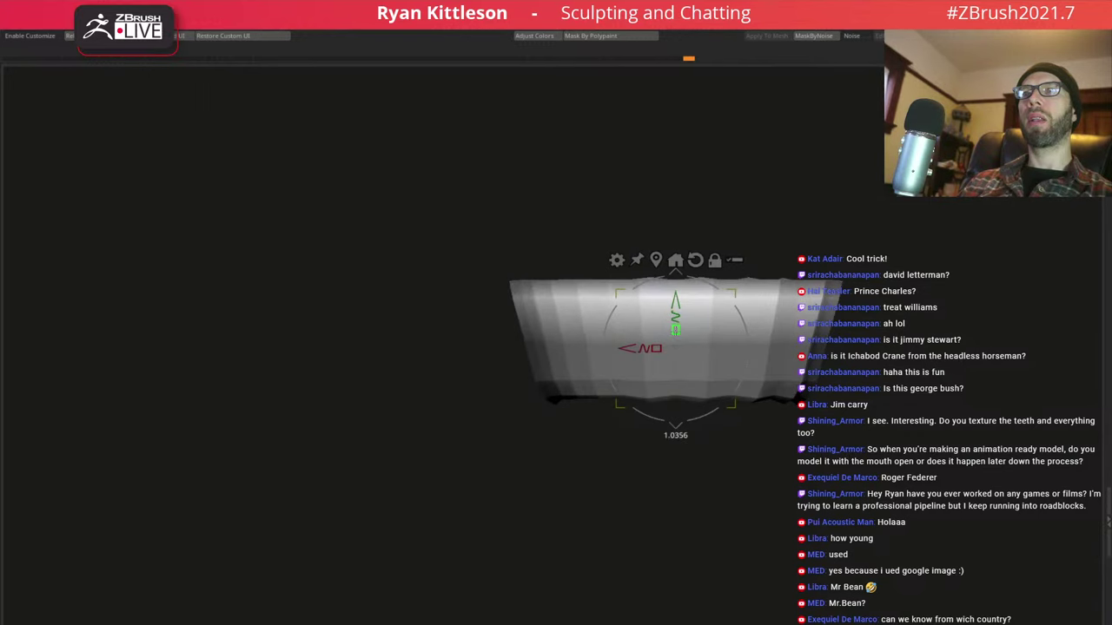
pyautogui.keyDown('ctrl'); pyautogui.keyDown('shift'); pyautogui.click(861, 229); pyautogui.keyUp('shift'); pyautogui.keyUp('ctrl')
pyautogui.moveTo(860, 228)
pyautogui.mouseDown()
pyautogui.moveTo(706, 307)
pyautogui.moveTo(782, 304)
pyautogui.moveTo(771, 308)
pyautogui.mouseUp()
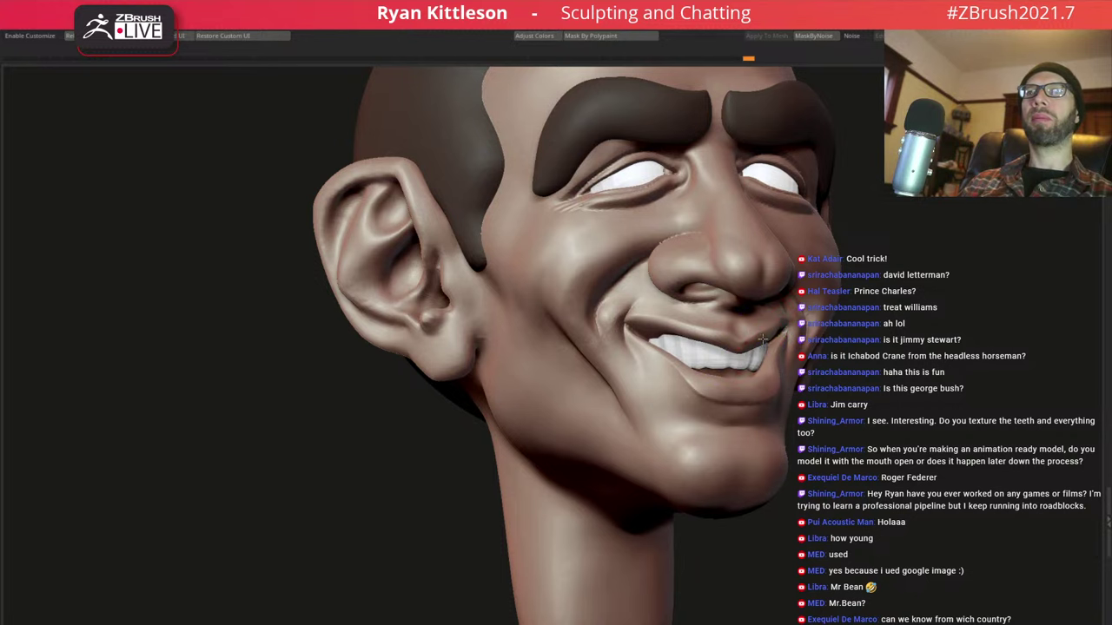
pyautogui.keyDown('alt'); pyautogui.click(766, 341); pyautogui.keyUp('alt')
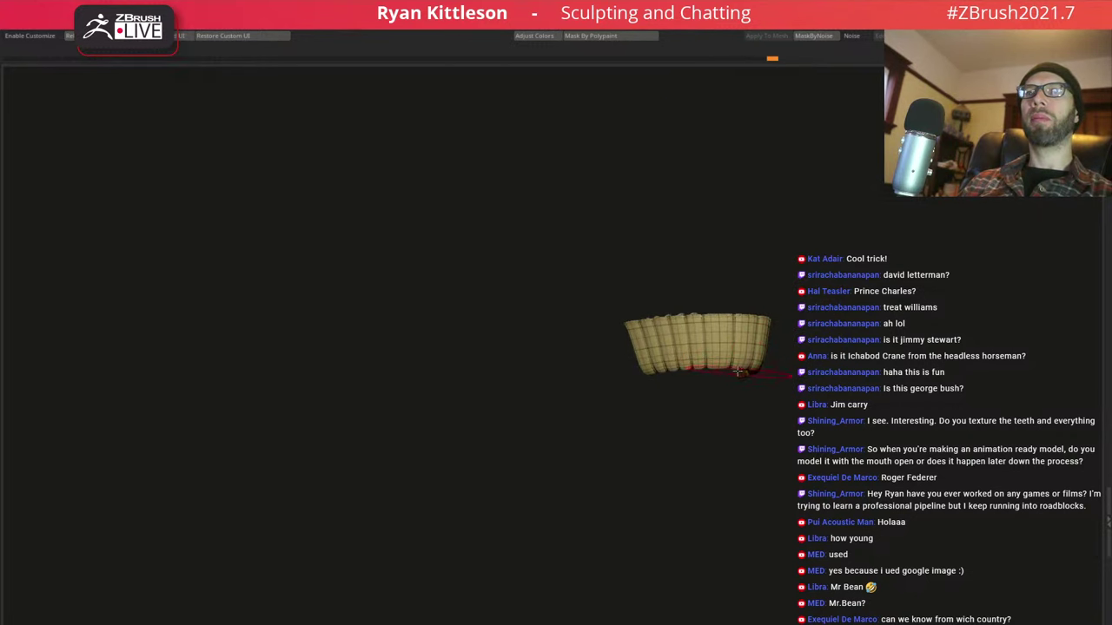
# Frame the teeth and preview them with smooth Dynamic Subdiv
pyautogui.press('f')
pyautogui.moveTo(747, 382); pyautogui.dragTo(777, 375, button='right')
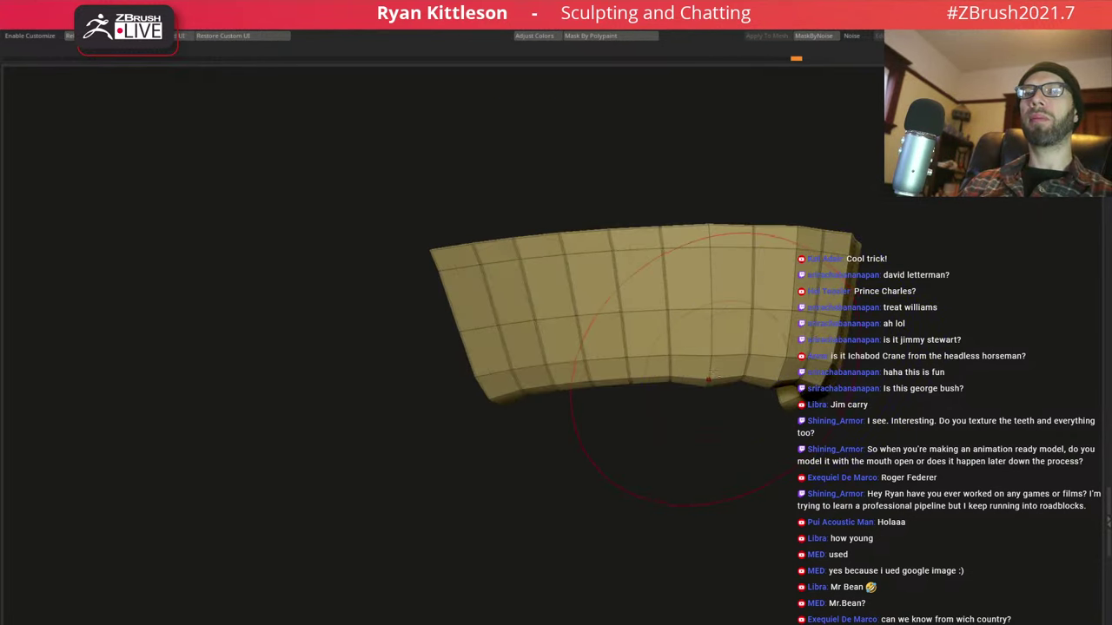
pyautogui.moveTo(709, 375)
pyautogui.mouseDown(button='right')
pyautogui.moveTo(740, 354)
pyautogui.moveTo(695, 354)
pyautogui.mouseUp(button='right')
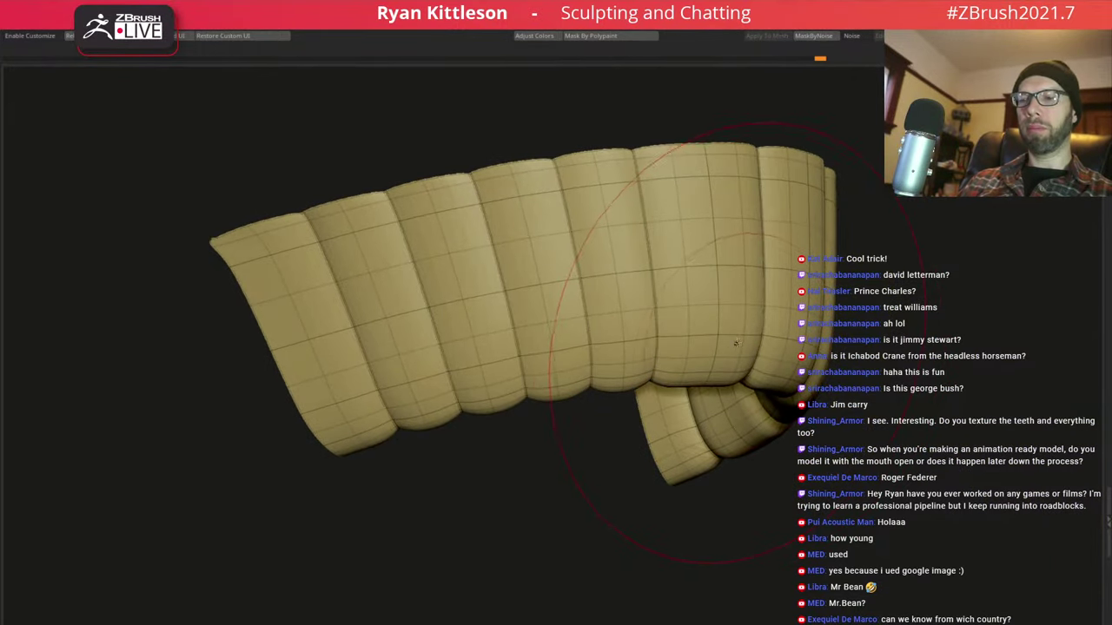
pyautogui.moveTo(695, 354)
pyautogui.keyDown('alt'); pyautogui.mouseDown(button='right')
pyautogui.moveTo(701, 371)
pyautogui.moveTo(724, 368)
pyautogui.moveTo(728, 340)
pyautogui.mouseUp(button='right'); pyautogui.keyUp('alt')
pyautogui.press('d')
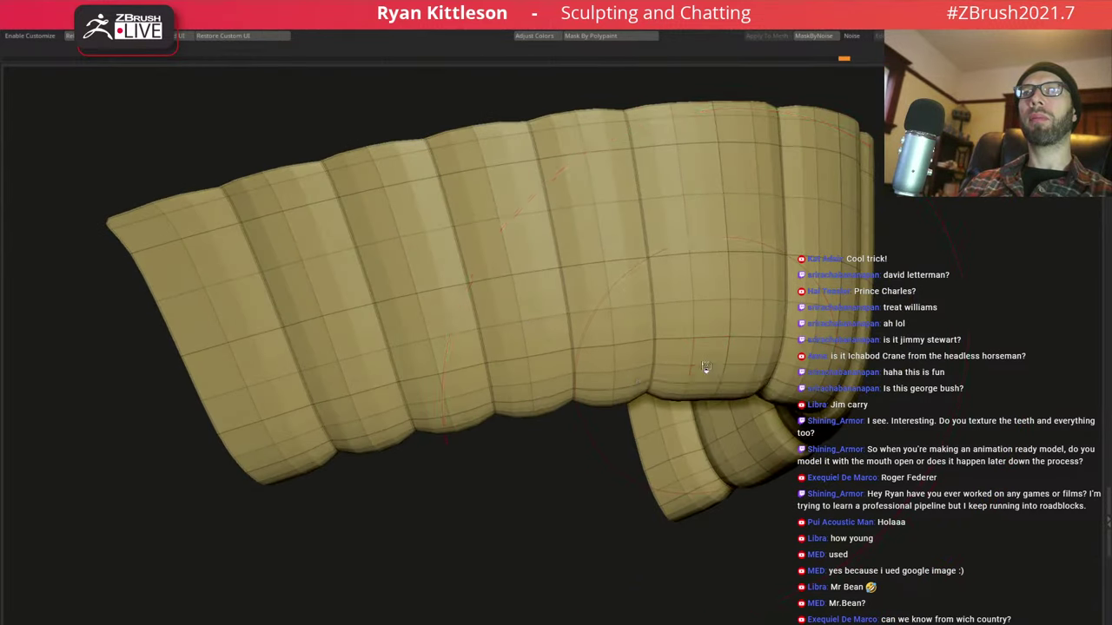
# Set the ZModeler edge action to Mask with EdgeLoop Complete target, and turn off Polyframe
pyautogui.press('space')
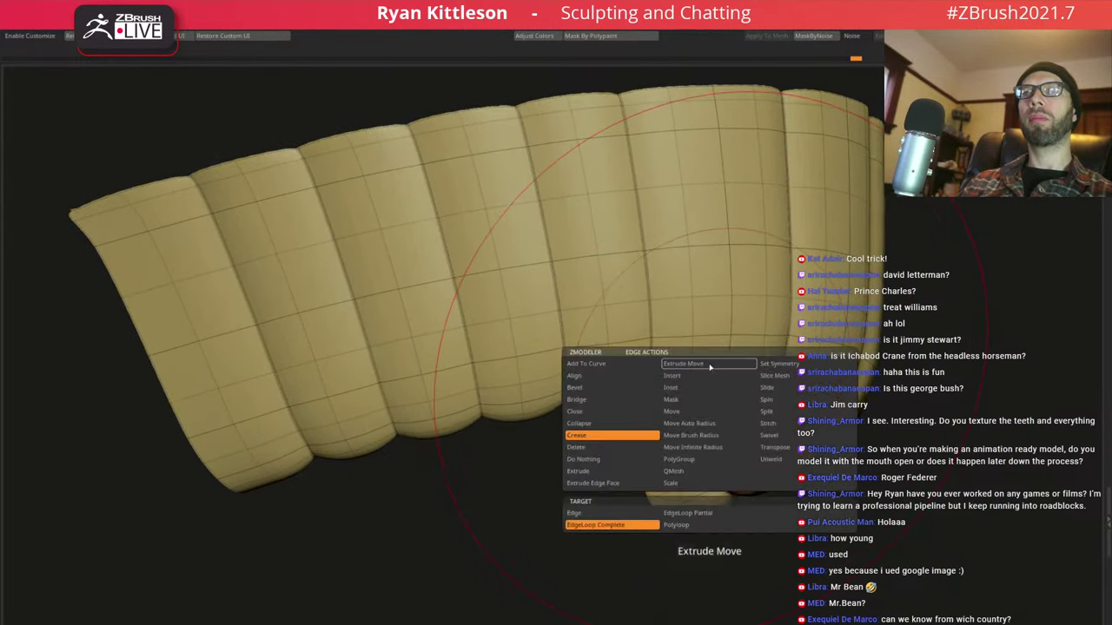
pyautogui.click(687, 400)
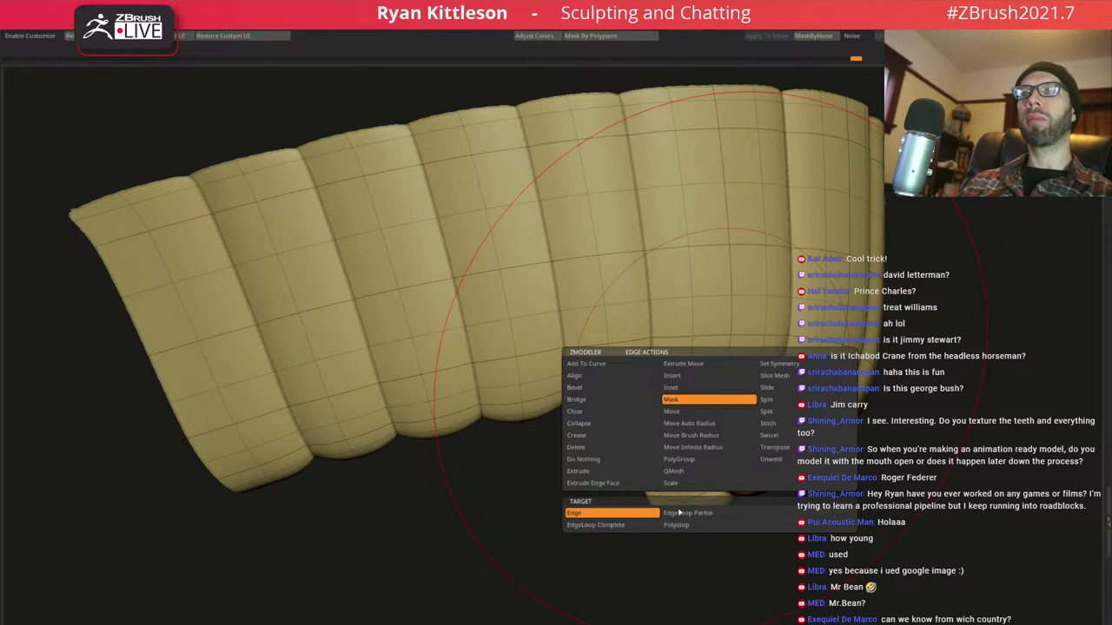
pyautogui.click(626, 526)
pyautogui.moveTo(627, 529); pyautogui.dragTo(726, 397)
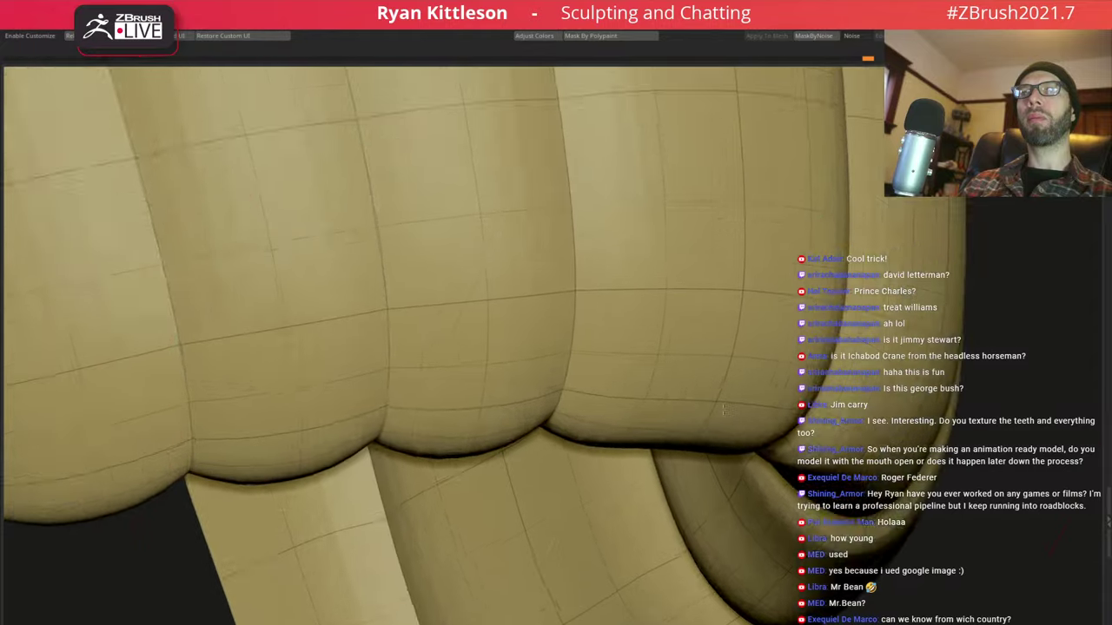
pyautogui.moveTo(695, 395)
pyautogui.keyDown('ctrl'); pyautogui.mouseDown(button='right')
pyautogui.moveTo(700, 442)
pyautogui.moveTo(551, 238)
pyautogui.mouseUp(button='right'); pyautogui.keyUp('ctrl')
pyautogui.hotkey('shift', 'f')
pyautogui.moveTo(769, 266)
pyautogui.mouseDown(button='right')
pyautogui.moveTo(594, 271)
pyautogui.moveTo(911, 253)
pyautogui.mouseUp(button='right')
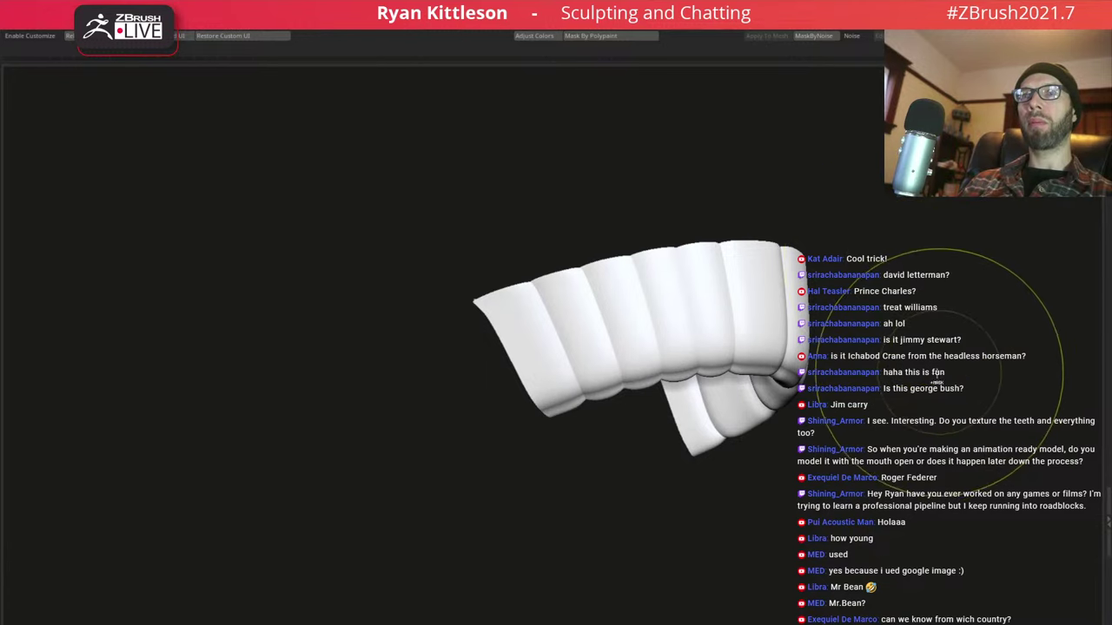
# Turn the teeth frontal with the gizmo and toggle Solo to see them inside the face
pyautogui.press('w')
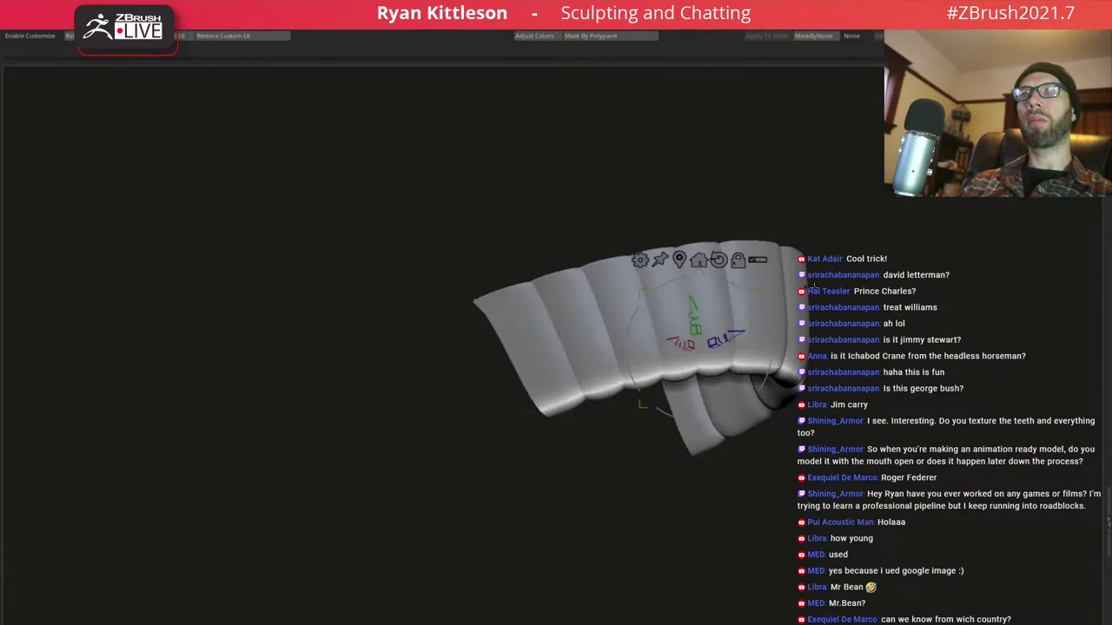
pyautogui.moveTo(836, 281)
pyautogui.mouseDown(button='right')
pyautogui.moveTo(855, 352)
pyautogui.moveTo(847, 339)
pyautogui.mouseUp(button='right')
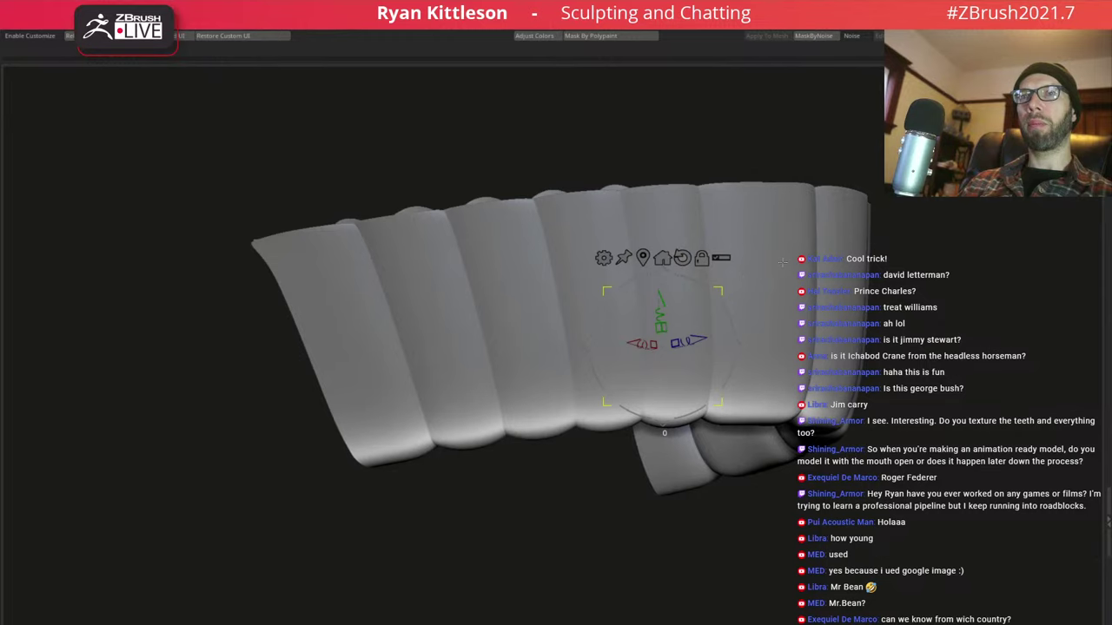
pyautogui.press('q')
pyautogui.hotkey('shift', 'ctrl', 's')
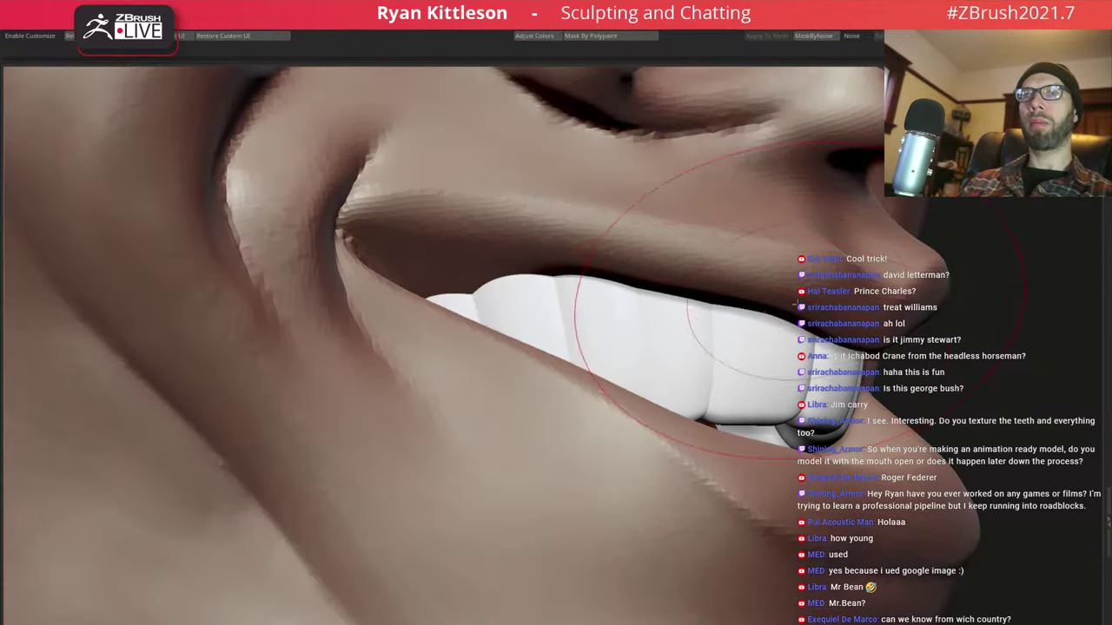
pyautogui.moveTo(749, 277)
pyautogui.mouseDown(button='right')
pyautogui.moveTo(843, 317)
pyautogui.moveTo(635, 306)
pyautogui.moveTo(651, 269)
pyautogui.moveTo(721, 316)
pyautogui.moveTo(704, 335)
pyautogui.moveTo(724, 361)
pyautogui.moveTo(755, 350)
pyautogui.moveTo(737, 342)
pyautogui.mouseUp(button='right')
pyautogui.hotkey('shift', 'ctrl', 's')
pyautogui.hotkey('shift', 'ctrl', 's')
# Isolate the teeth again and orbit them to front and top-down views
pyautogui.keyDown('ctrl'); pyautogui.keyDown('shift'); pyautogui.click(769, 354); pyautogui.keyUp('shift'); pyautogui.keyUp('ctrl')
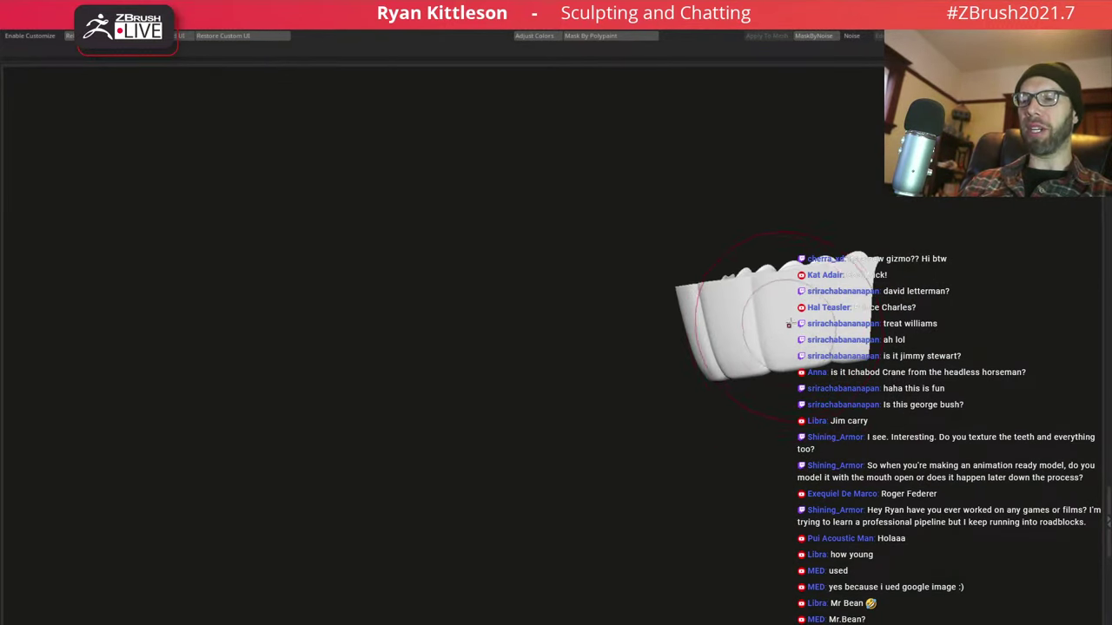
pyautogui.press('space')
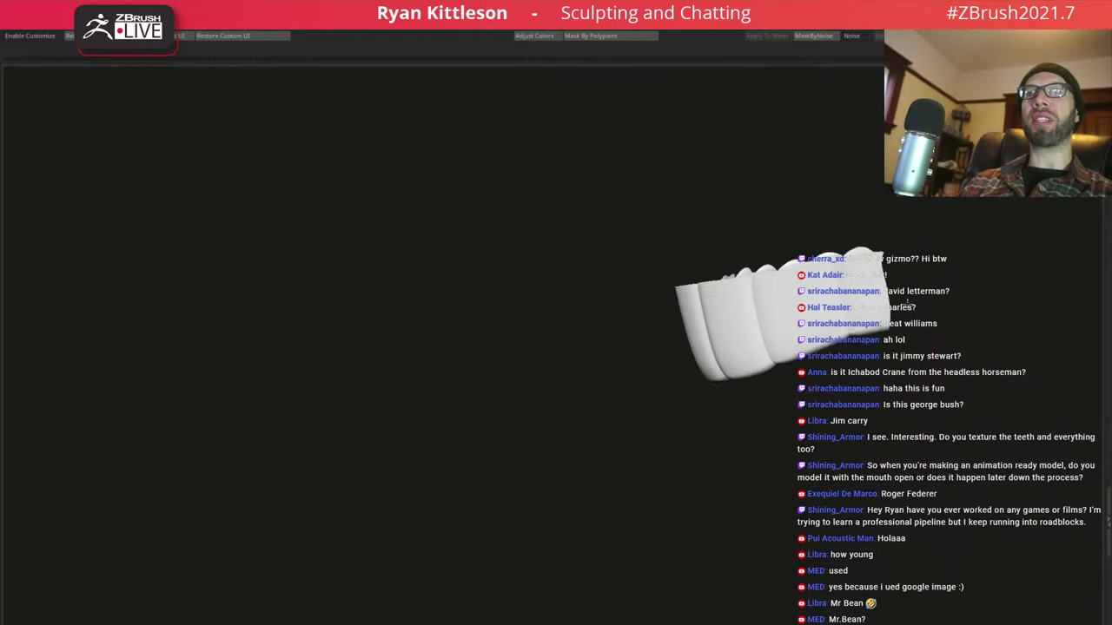
pyautogui.moveTo(894, 314)
pyautogui.mouseDown(button='right')
pyautogui.moveTo(803, 304)
pyautogui.moveTo(671, 342)
pyautogui.moveTo(744, 318)
pyautogui.moveTo(680, 318)
pyautogui.moveTo(721, 318)
pyautogui.moveTo(729, 382)
pyautogui.moveTo(752, 326)
pyautogui.moveTo(683, 355)
pyautogui.moveTo(719, 338)
pyautogui.mouseUp(button='right')
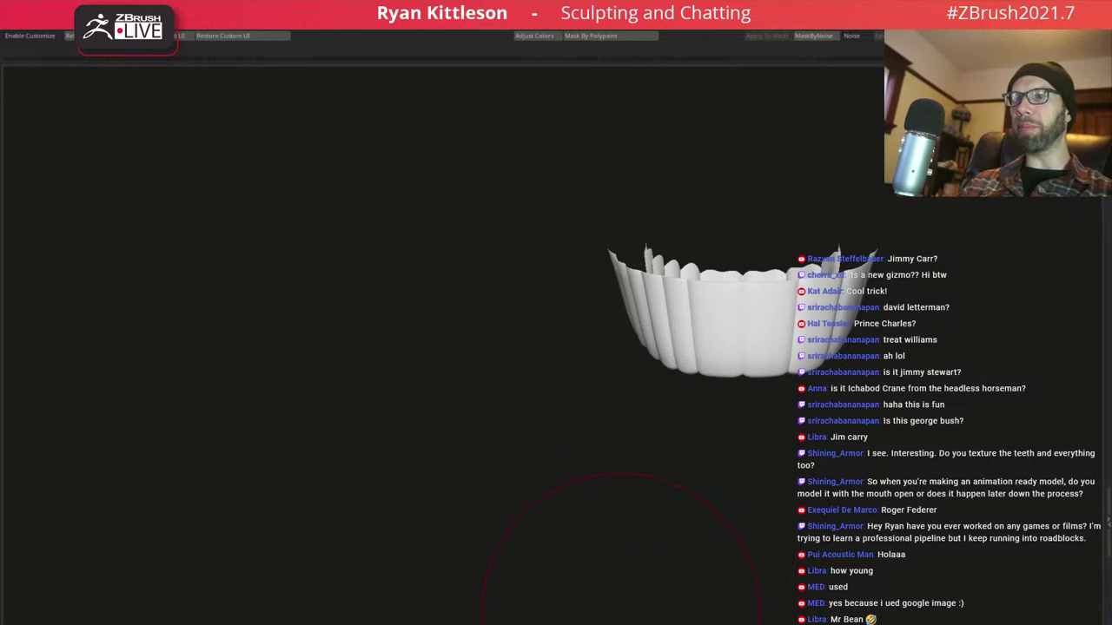
pyautogui.moveTo(719, 338)
pyautogui.mouseDown(button='right')
pyautogui.moveTo(741, 401)
pyautogui.moveTo(740, 310)
pyautogui.moveTo(747, 330)
pyautogui.moveTo(767, 323)
pyautogui.moveTo(719, 266)
pyautogui.moveTo(762, 283)
pyautogui.moveTo(743, 287)
pyautogui.moveTo(756, 301)
pyautogui.moveTo(720, 234)
pyautogui.moveTo(661, 272)
pyautogui.moveTo(744, 292)
pyautogui.moveTo(573, 330)
pyautogui.moveTo(586, 275)
pyautogui.mouseUp(button='right')
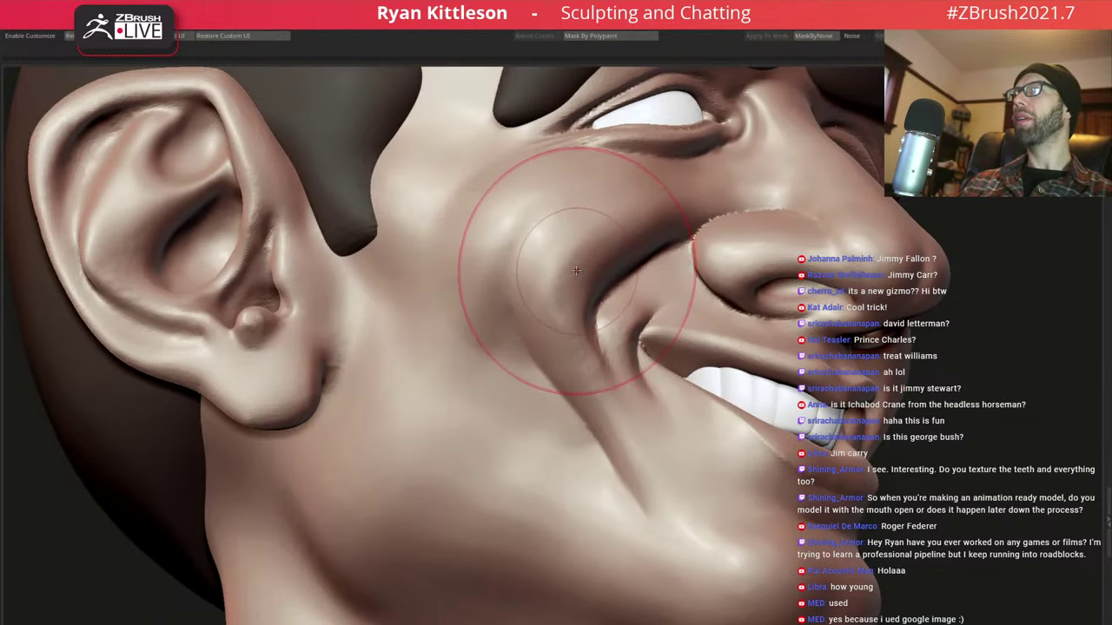
pyautogui.rightClick(578, 260)
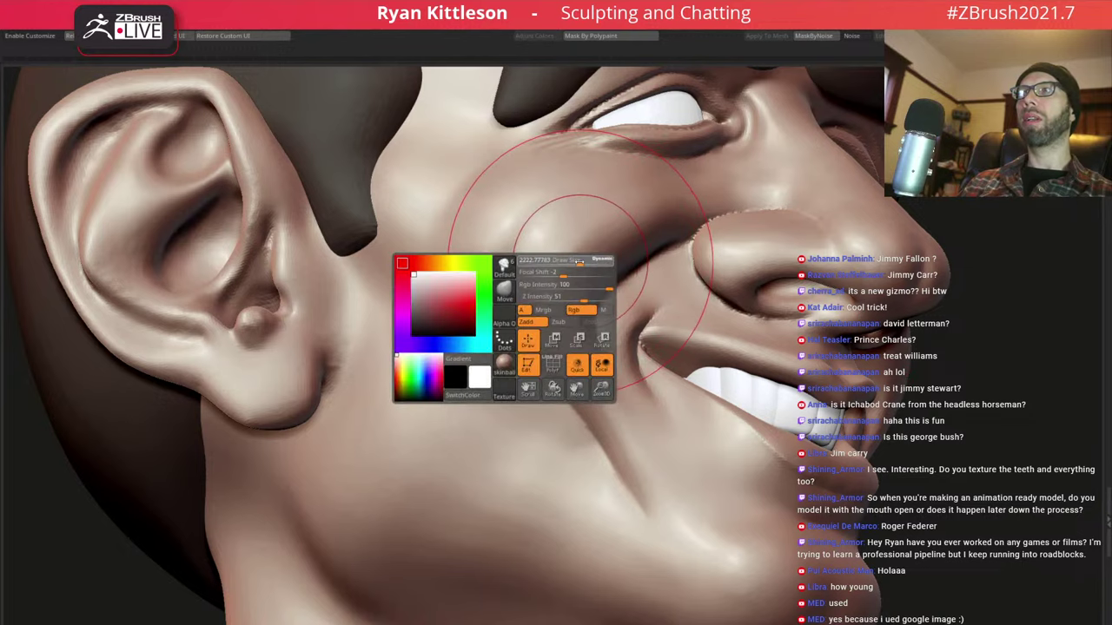
pyautogui.moveTo(578, 262)
pyautogui.mouseDown(button='right')
pyautogui.moveTo(586, 273)
pyautogui.moveTo(580, 249)
pyautogui.mouseUp(button='right')
pyautogui.rightClick(595, 258)
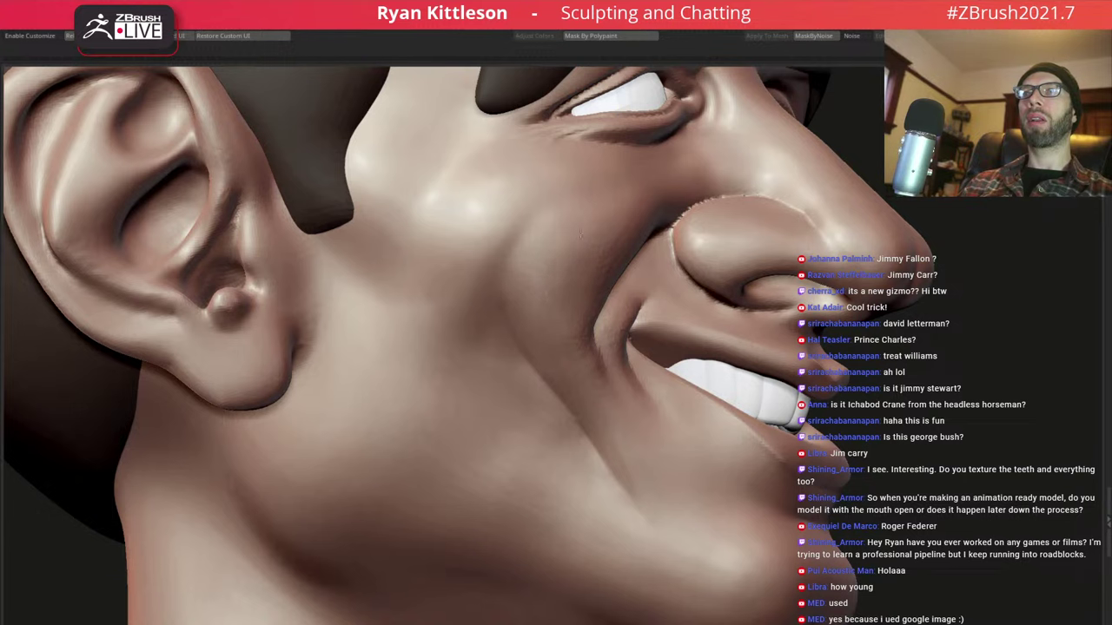
pyautogui.moveTo(626, 212); pyautogui.dragTo(658, 194, button='right')
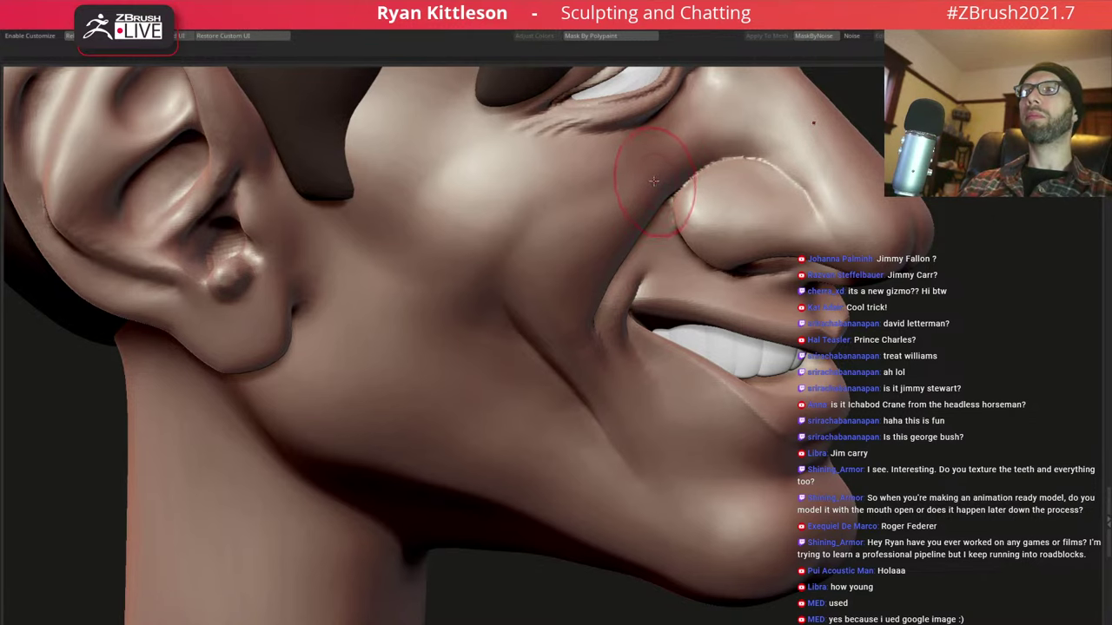
pyautogui.moveTo(653, 181)
pyautogui.mouseDown(button='right')
pyautogui.moveTo(609, 284)
pyautogui.moveTo(628, 320)
pyautogui.mouseUp(button='right')
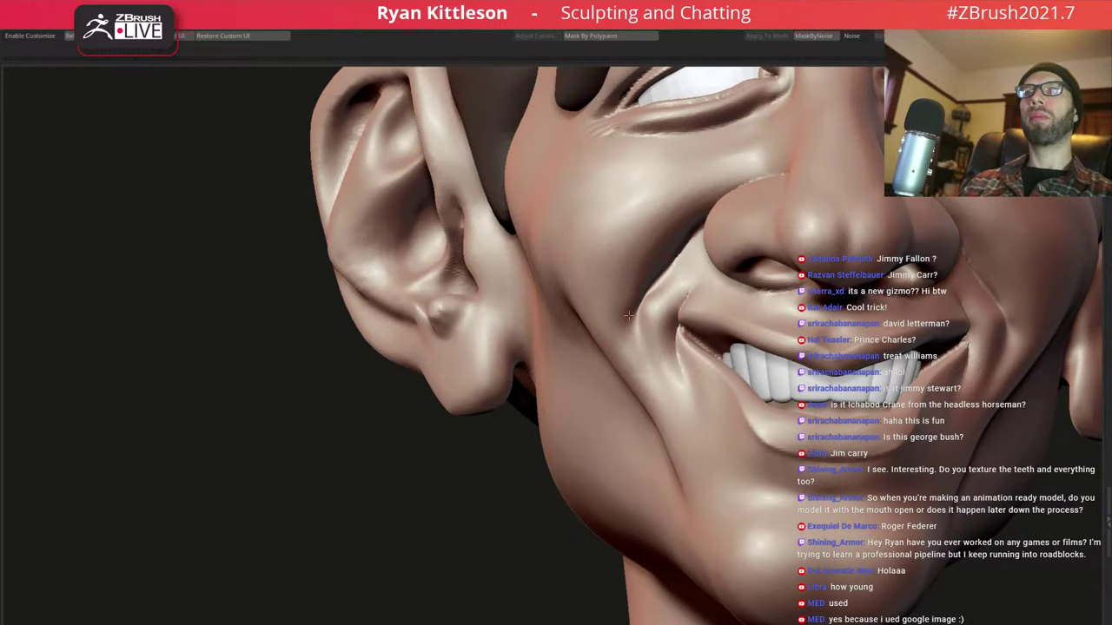
pyautogui.moveTo(660, 290)
pyautogui.mouseDown(button='right')
pyautogui.moveTo(608, 261)
pyautogui.moveTo(640, 287)
pyautogui.moveTo(669, 248)
pyautogui.mouseUp(button='right')
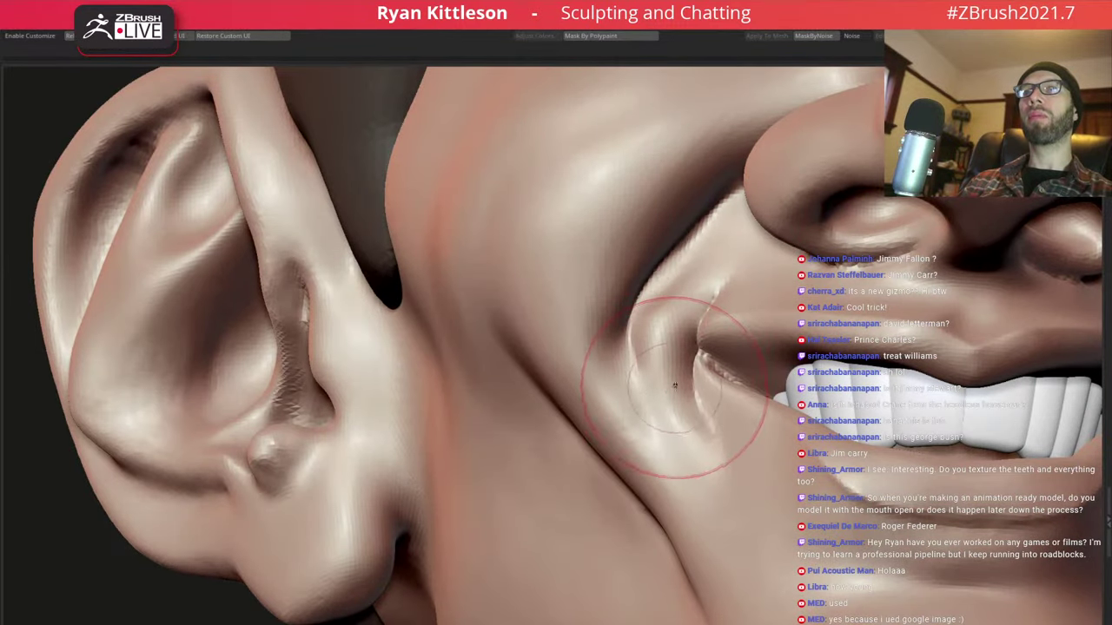
pyautogui.moveTo(670, 359)
pyautogui.keyDown('ctrl'); pyautogui.mouseDown(button='right')
pyautogui.moveTo(708, 277)
pyautogui.moveTo(639, 249)
pyautogui.moveTo(607, 267)
pyautogui.mouseUp(button='right'); pyautogui.keyUp('ctrl')
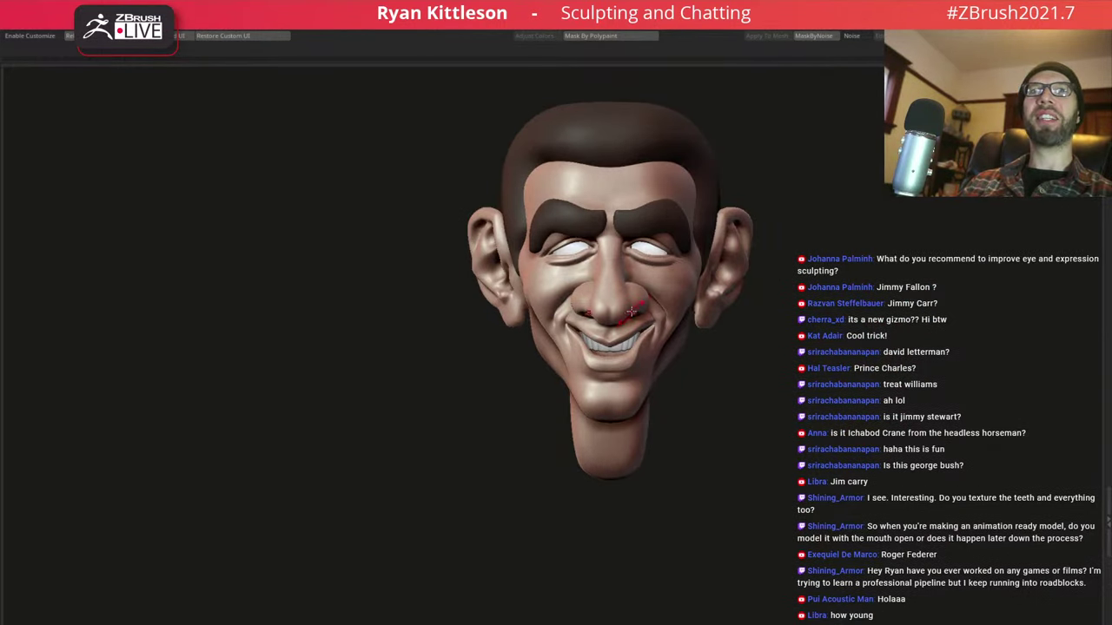
# Carve and smooth a deeper crease at the outer eye corner with Dam Standard
pyautogui.keyDown('ctrl'); pyautogui.moveTo(608, 334); pyautogui.dragTo(665, 348, button='right'); pyautogui.keyUp('ctrl')
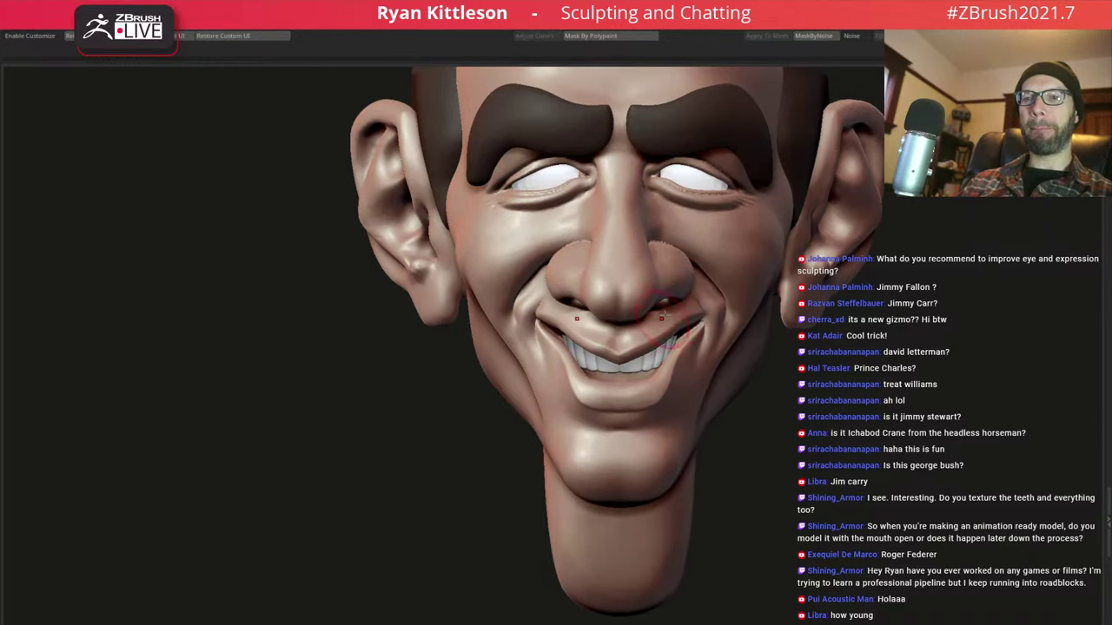
pyautogui.moveTo(677, 305)
pyautogui.keyDown('ctrl'); pyautogui.mouseDown(button='right')
pyautogui.moveTo(680, 255)
pyautogui.moveTo(688, 260)
pyautogui.mouseUp(button='right'); pyautogui.keyUp('ctrl')
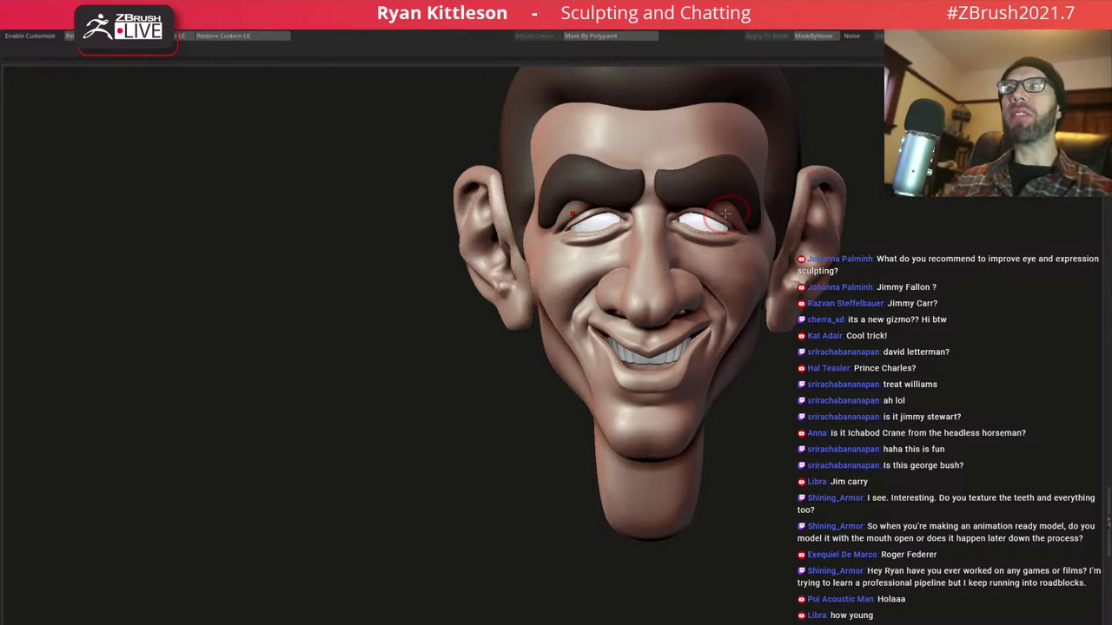
pyautogui.moveTo(587, 258)
pyautogui.mouseDown(button='right')
pyautogui.moveTo(556, 217)
pyautogui.moveTo(574, 174)
pyautogui.mouseUp(button='right')
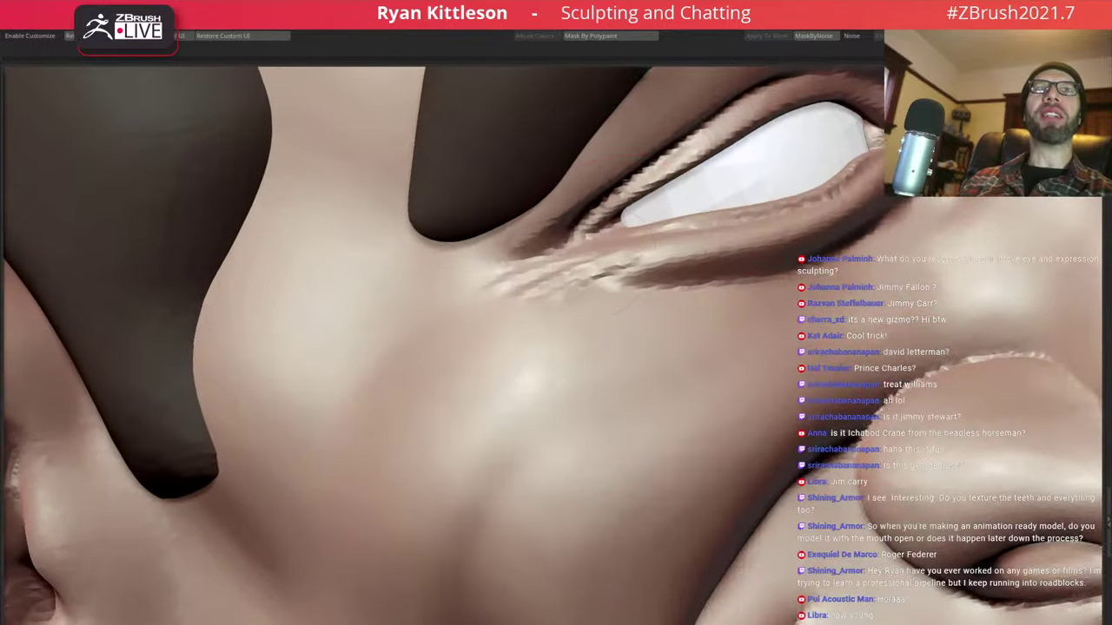
pyautogui.moveTo(521, 291)
pyautogui.mouseDown()
pyautogui.moveTo(599, 261)
pyautogui.moveTo(606, 205)
pyautogui.mouseUp()
pyautogui.moveTo(605, 206)
pyautogui.mouseDown(button='right')
pyautogui.moveTo(521, 343)
pyautogui.moveTo(582, 236)
pyautogui.moveTo(608, 223)
pyautogui.mouseUp(button='right')
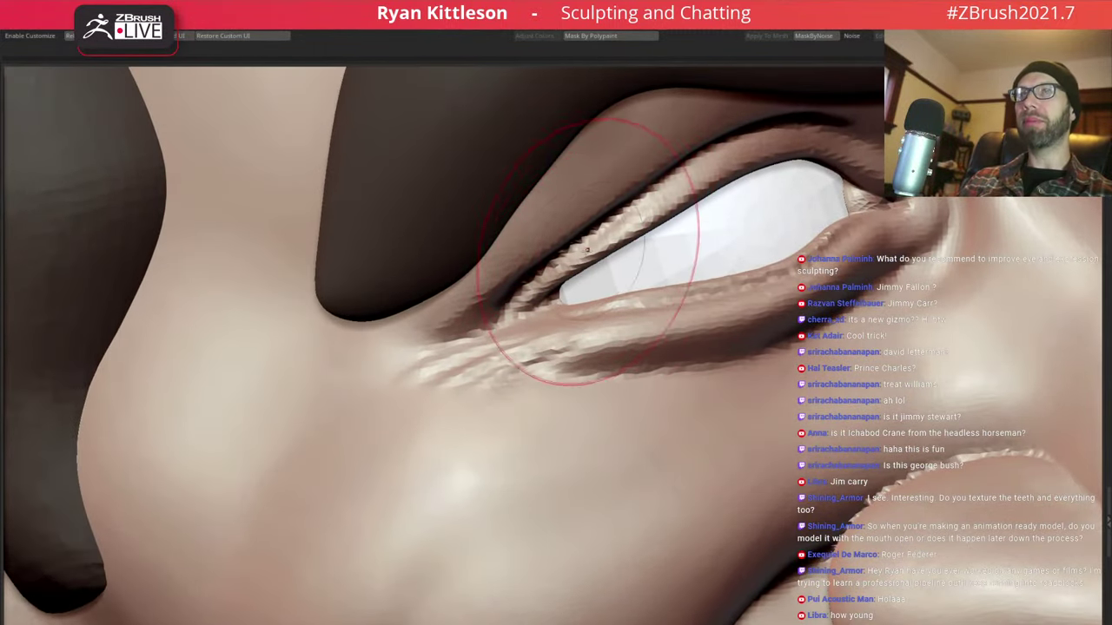
pyautogui.moveTo(579, 295)
pyautogui.keyDown('shift'); pyautogui.mouseDown()
pyautogui.moveTo(546, 347)
pyautogui.moveTo(409, 372)
pyautogui.mouseUp(); pyautogui.keyUp('shift')
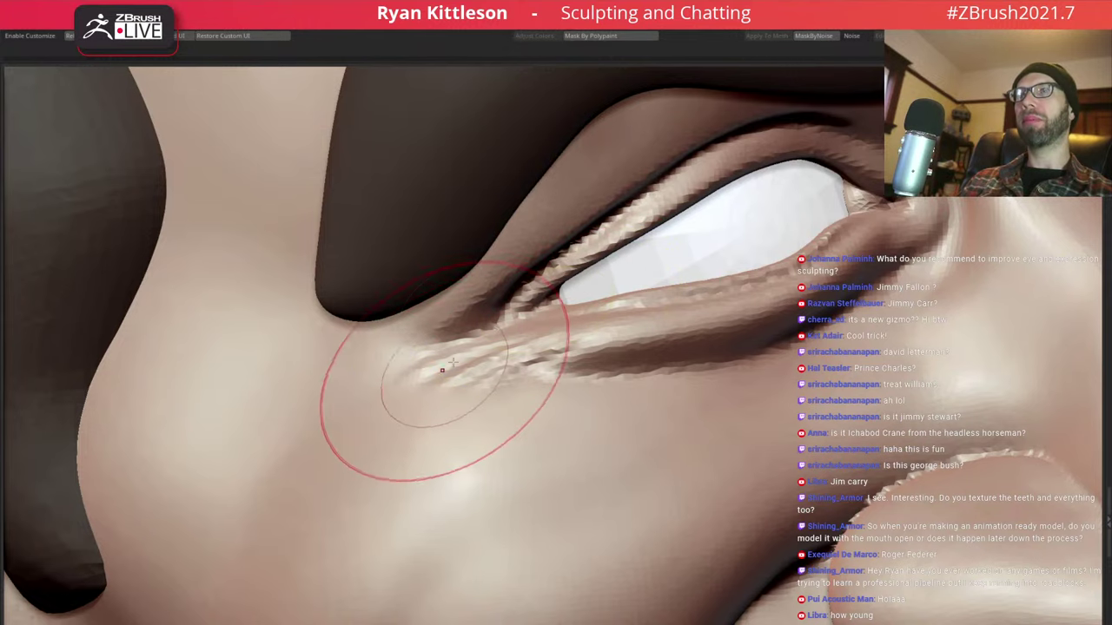
pyautogui.keyDown('ctrl'); pyautogui.moveTo(409, 372); pyautogui.dragTo(318, 368, button='right'); pyautogui.keyUp('ctrl')
# Mask the cheek below the eye with a MaskCurve and reshape the eyelid along the lash line
pyautogui.moveTo(50, 587)
pyautogui.keyDown('ctrl'); pyautogui.keyDown('shift'); pyautogui.mouseDown()
pyautogui.moveTo(465, 341)
pyautogui.moveTo(669, 283)
pyautogui.mouseUp(); pyautogui.keyUp('shift'); pyautogui.keyUp('ctrl')
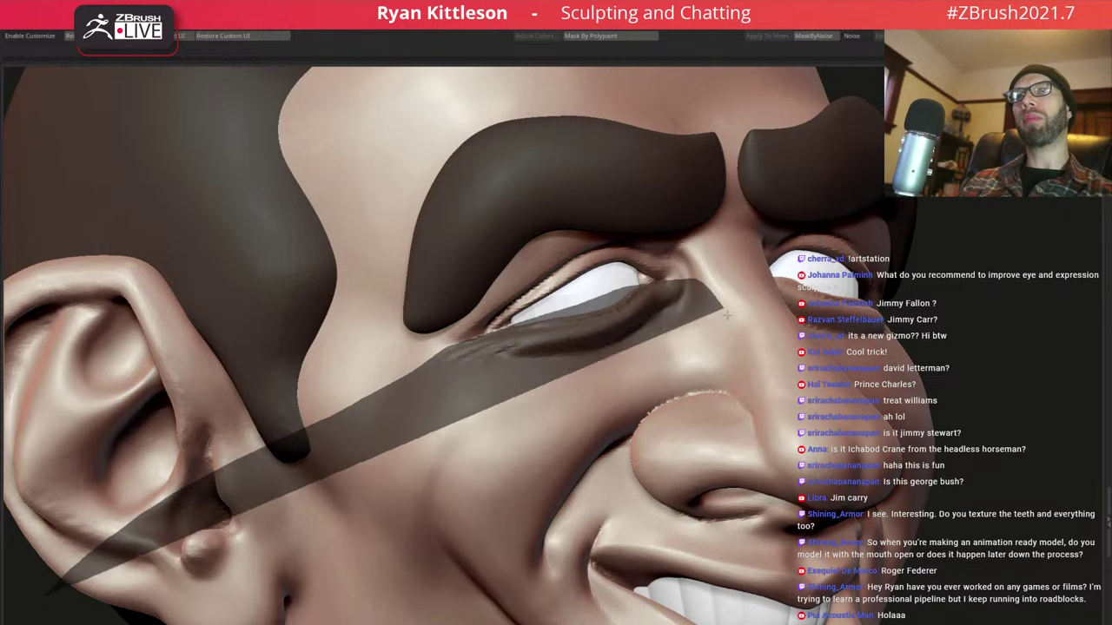
pyautogui.keyDown('ctrl'); pyautogui.moveTo(497, 374); pyautogui.dragTo(633, 261, button='right'); pyautogui.keyUp('ctrl')
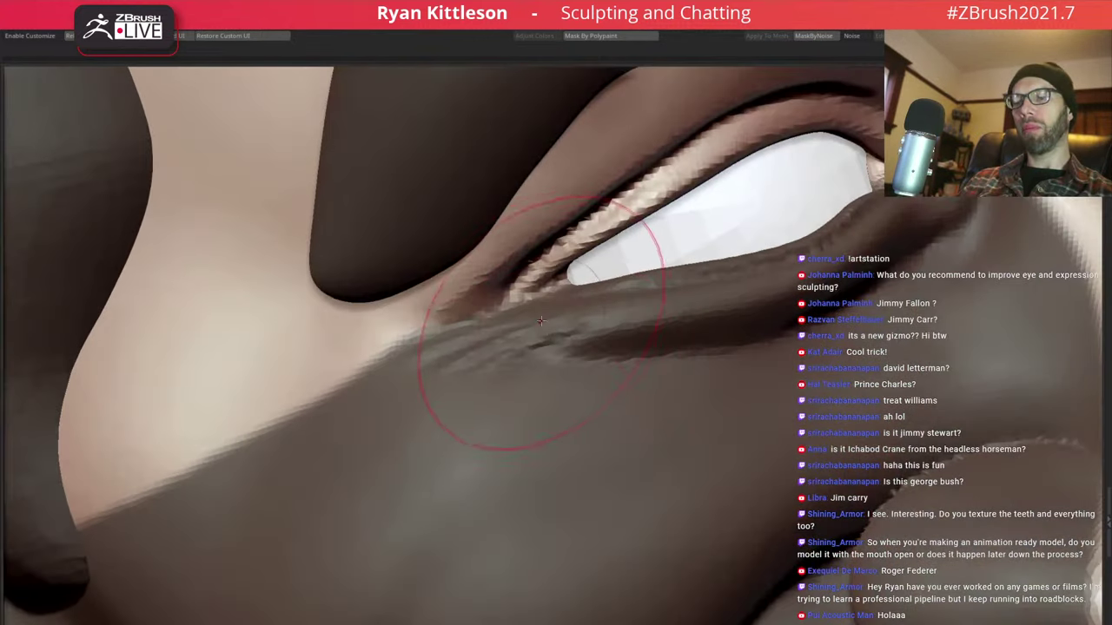
pyautogui.press('space')
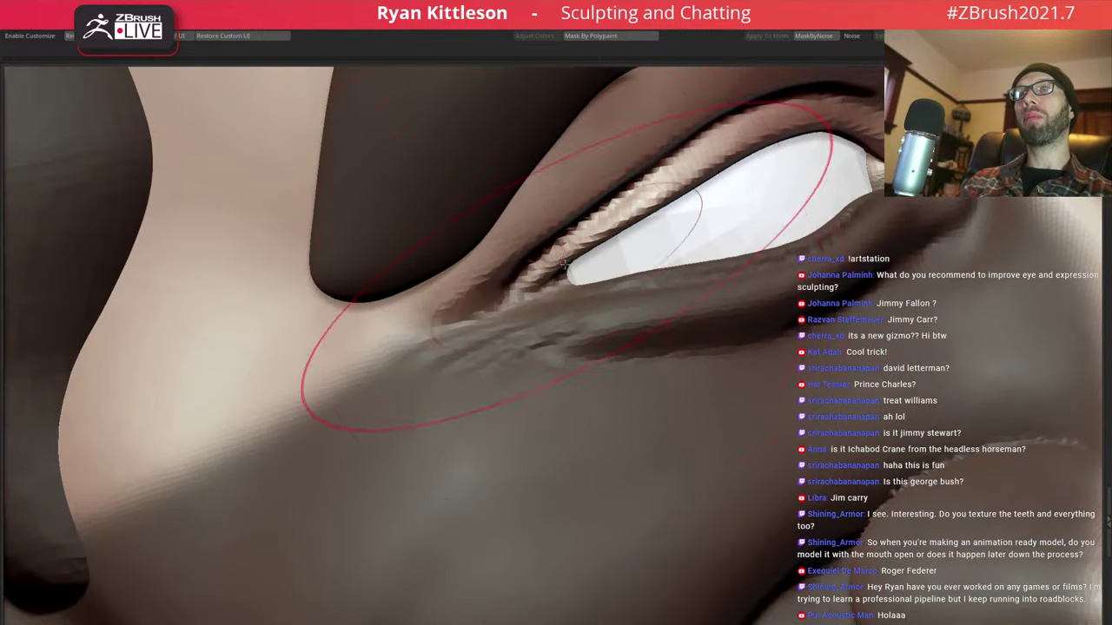
pyautogui.moveTo(464, 237)
pyautogui.mouseDown()
pyautogui.moveTo(488, 267)
pyautogui.moveTo(479, 258)
pyautogui.moveTo(521, 270)
pyautogui.mouseUp()
pyautogui.scroll(-5, 478, 258)
pyautogui.press('f')
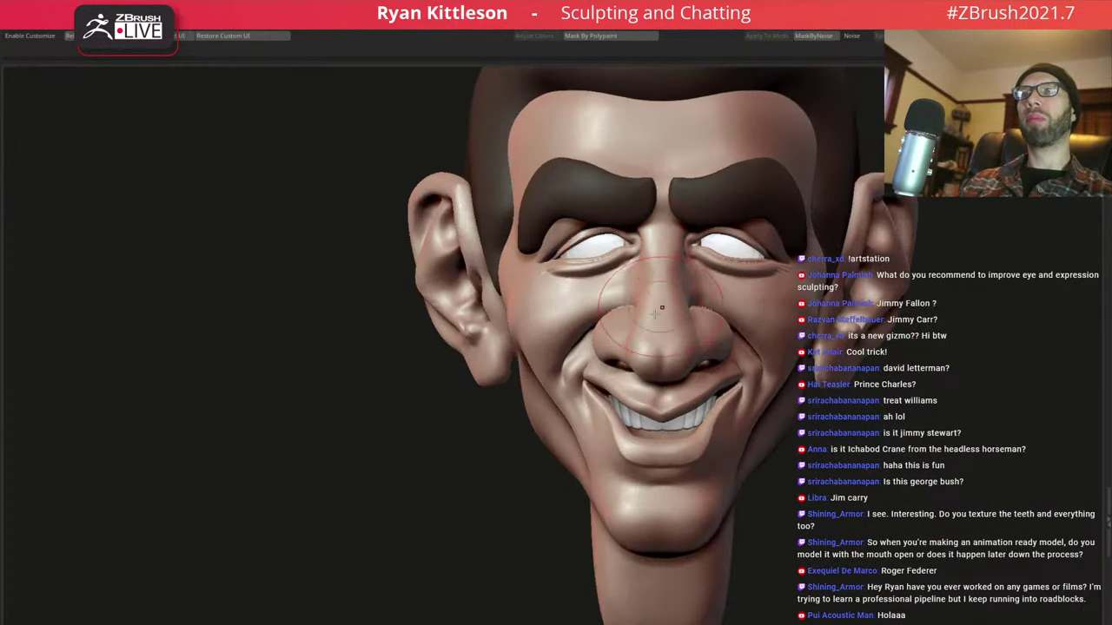
pyautogui.moveTo(653, 313)
pyautogui.mouseDown(button='middle')
pyautogui.moveTo(610, 288)
pyautogui.moveTo(532, 277)
pyautogui.mouseUp(button='middle')
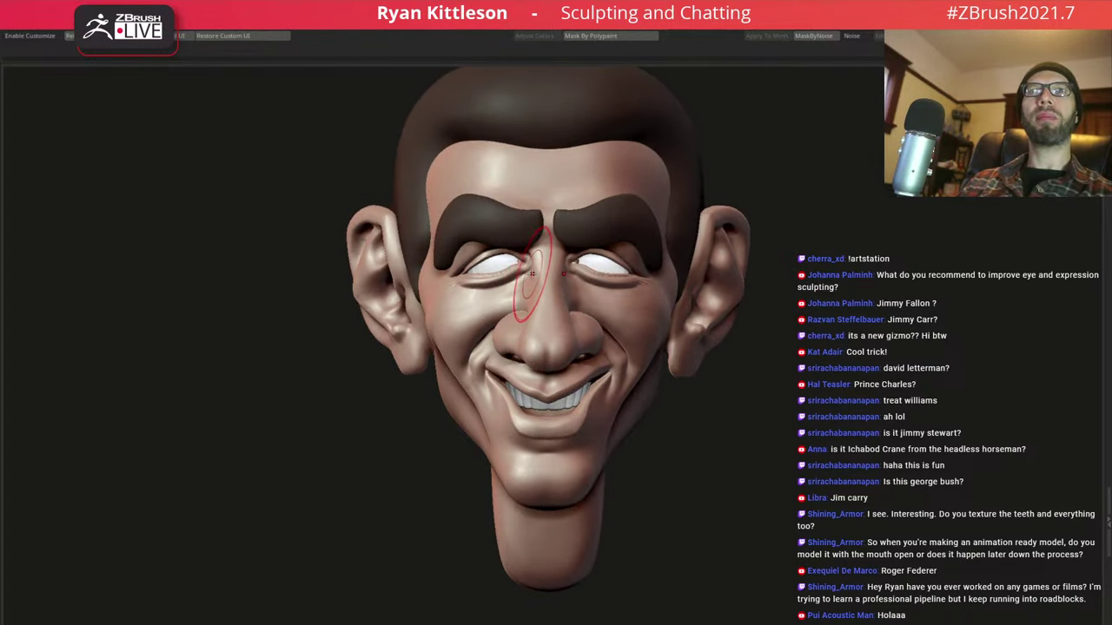
pyautogui.moveTo(602, 296); pyautogui.dragTo(543, 257, button='middle')
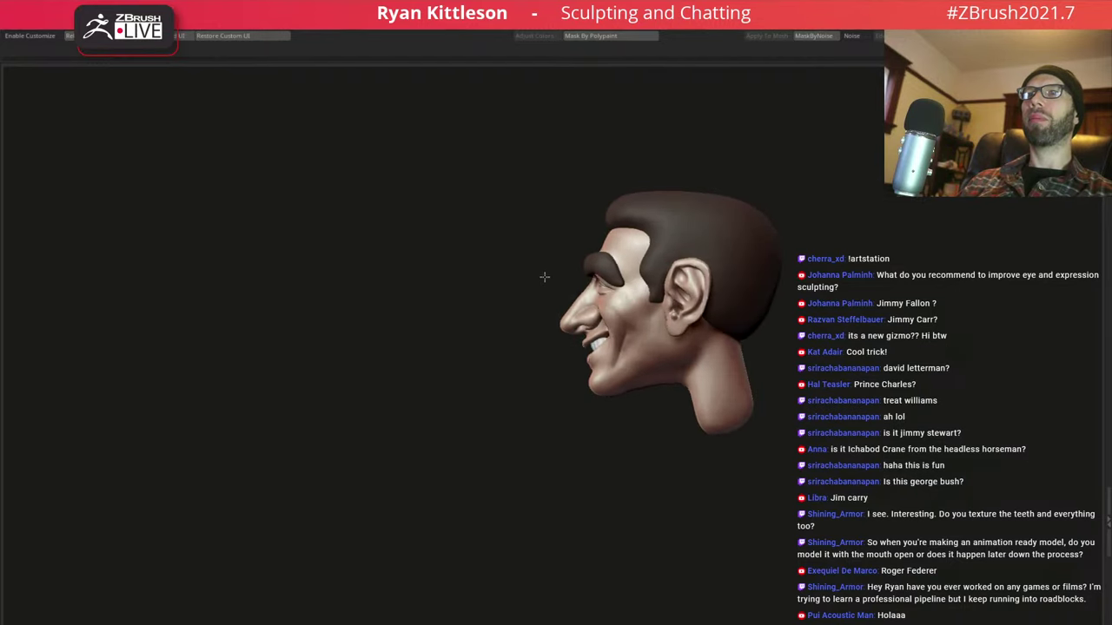
pyautogui.moveTo(561, 275)
pyautogui.mouseDown()
pyautogui.moveTo(608, 291)
pyautogui.moveTo(628, 318)
pyautogui.moveTo(586, 311)
pyautogui.mouseUp()
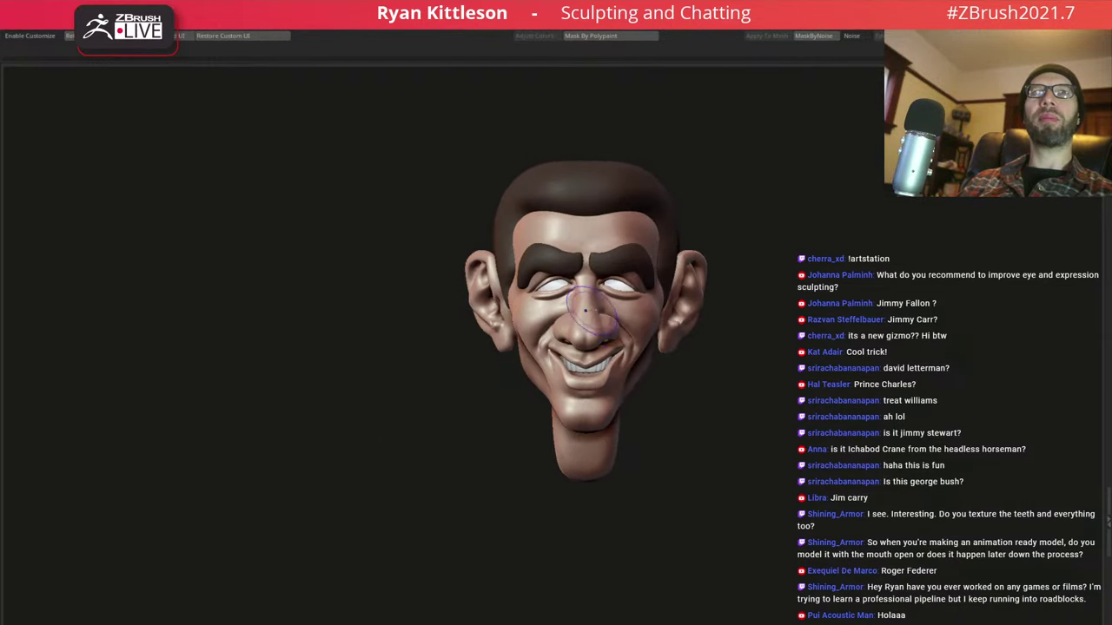
# With a smaller Draw Size, sculpt the centre and length of the upper lip over the teeth
pyautogui.moveTo(576, 395)
pyautogui.keyDown('alt'); pyautogui.mouseDown()
pyautogui.moveTo(576, 486)
pyautogui.moveTo(666, 338)
pyautogui.mouseUp(); pyautogui.keyUp('alt')
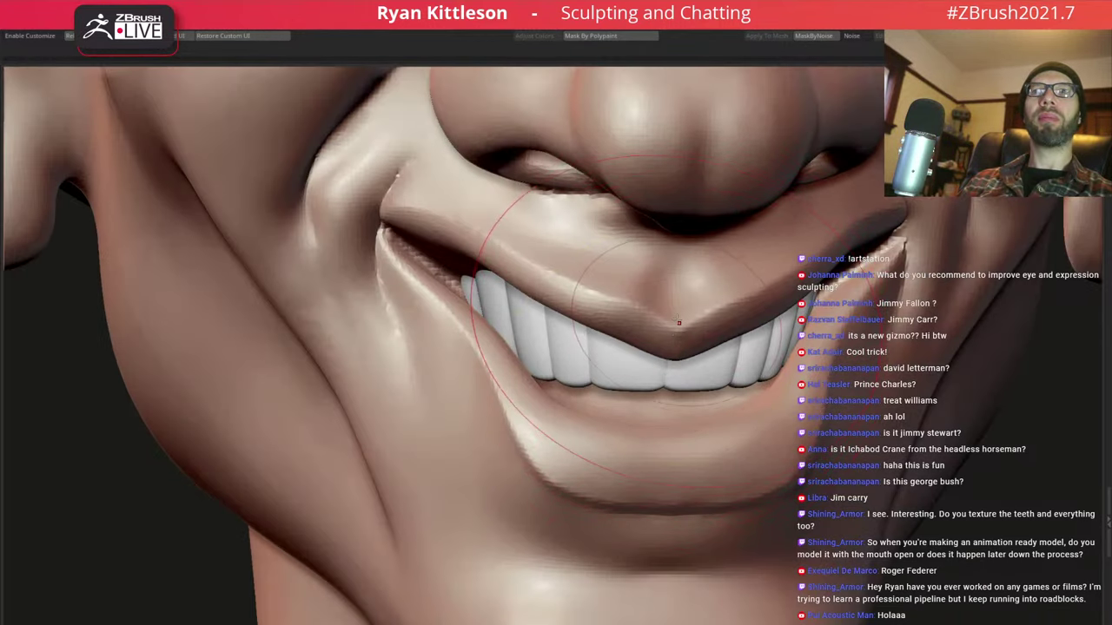
pyautogui.press('space')
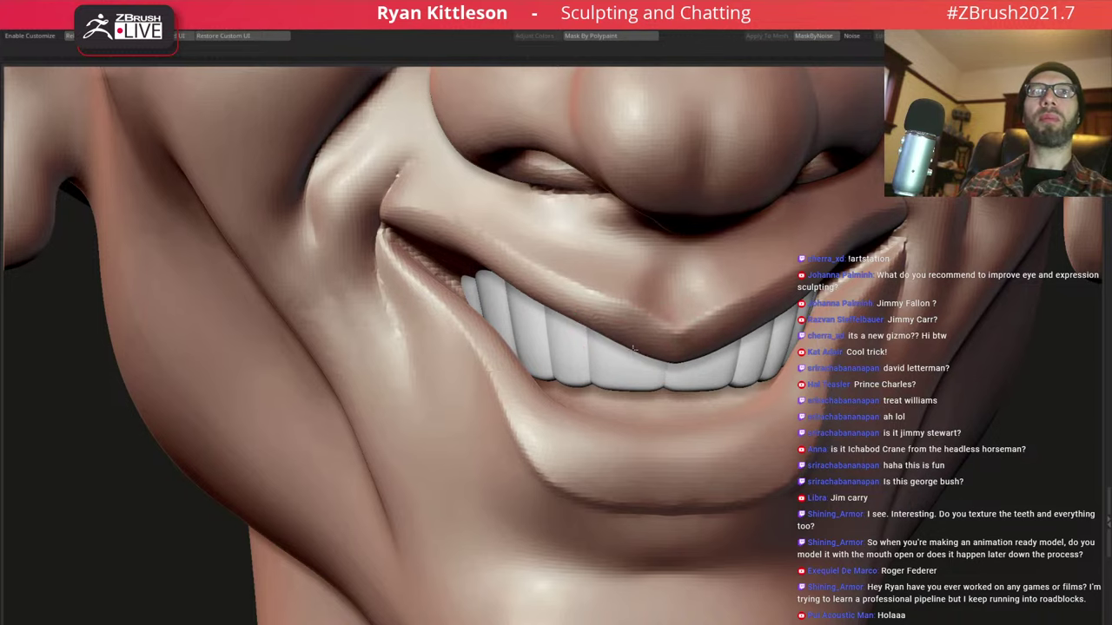
pyautogui.moveTo(539, 260)
pyautogui.mouseDown()
pyautogui.moveTo(508, 271)
pyautogui.moveTo(566, 280)
pyautogui.mouseUp()
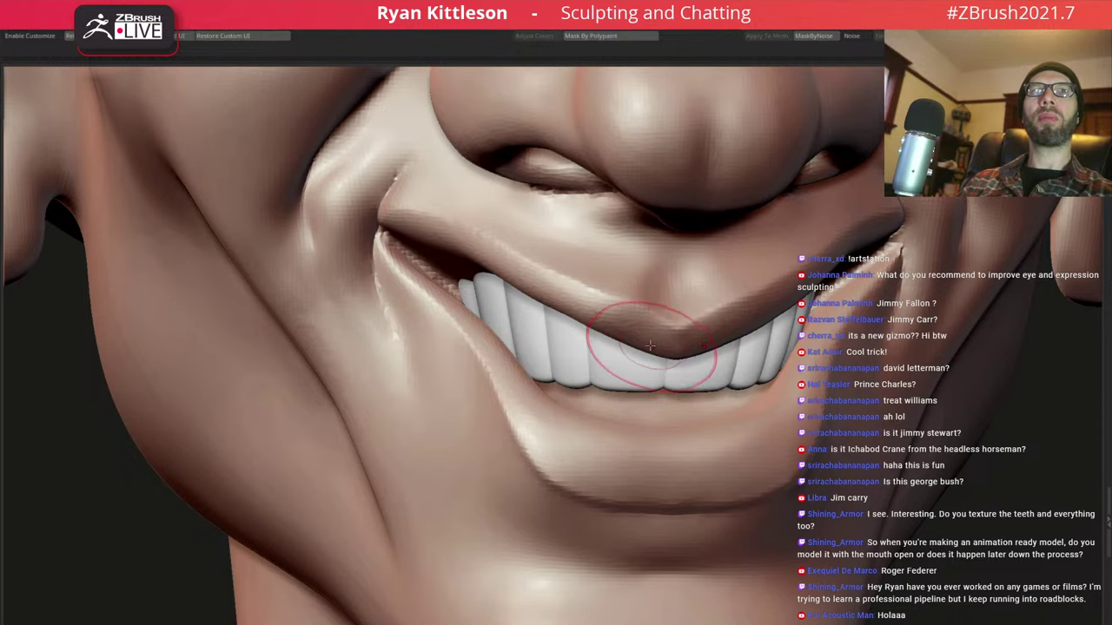
pyautogui.moveTo(633, 313)
pyautogui.mouseDown()
pyautogui.moveTo(657, 348)
pyautogui.moveTo(683, 317)
pyautogui.moveTo(680, 333)
pyautogui.moveTo(647, 319)
pyautogui.moveTo(591, 343)
pyautogui.mouseUp()
pyautogui.press('space')
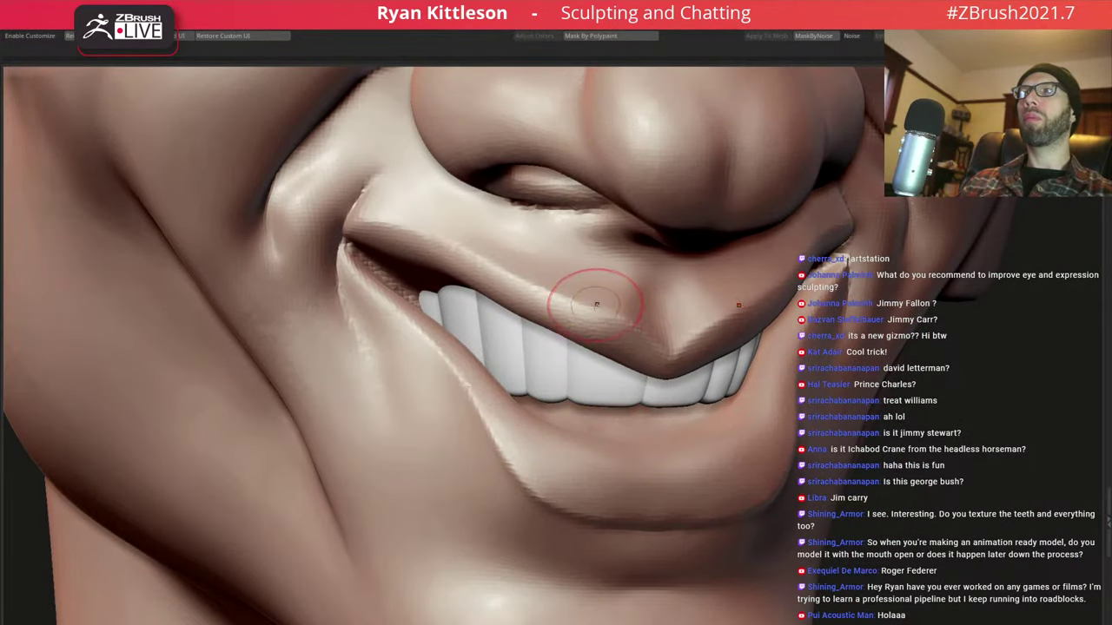
pyautogui.moveTo(576, 318); pyautogui.dragTo(606, 315)
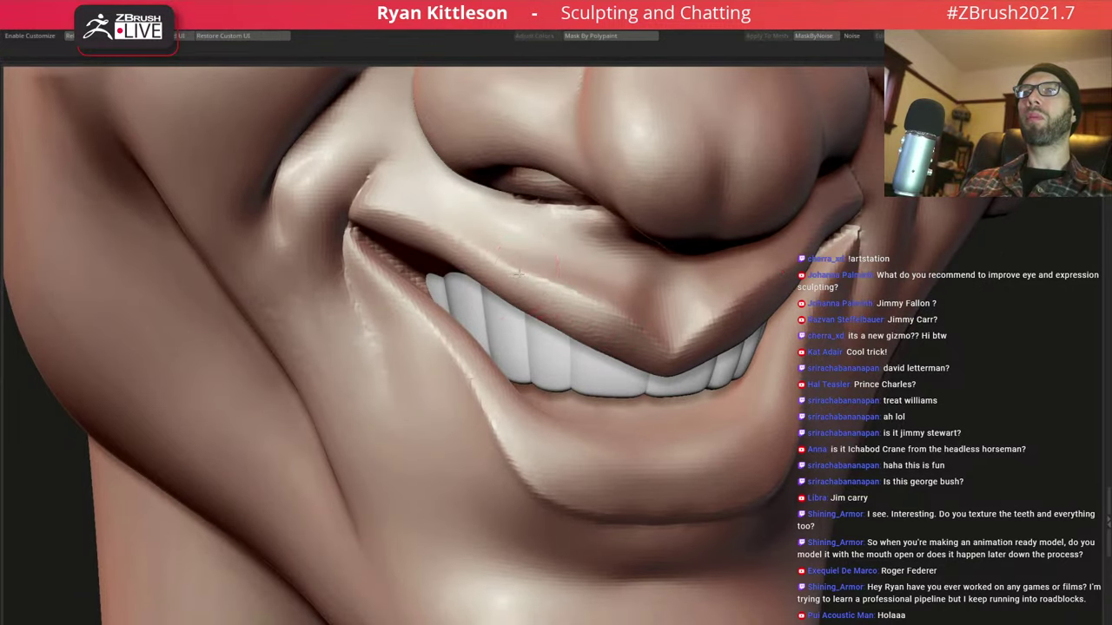
pyautogui.moveTo(508, 263); pyautogui.dragTo(643, 311)
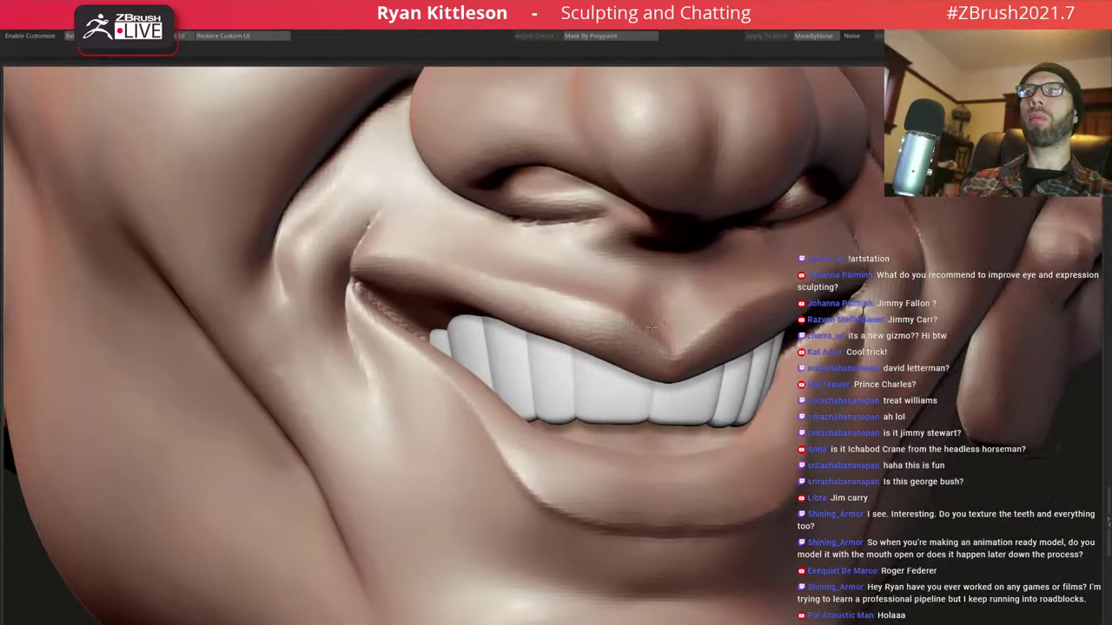
pyautogui.moveTo(634, 372)
pyautogui.mouseDown()
pyautogui.moveTo(645, 332)
pyautogui.moveTo(529, 266)
pyautogui.moveTo(452, 265)
pyautogui.mouseUp()
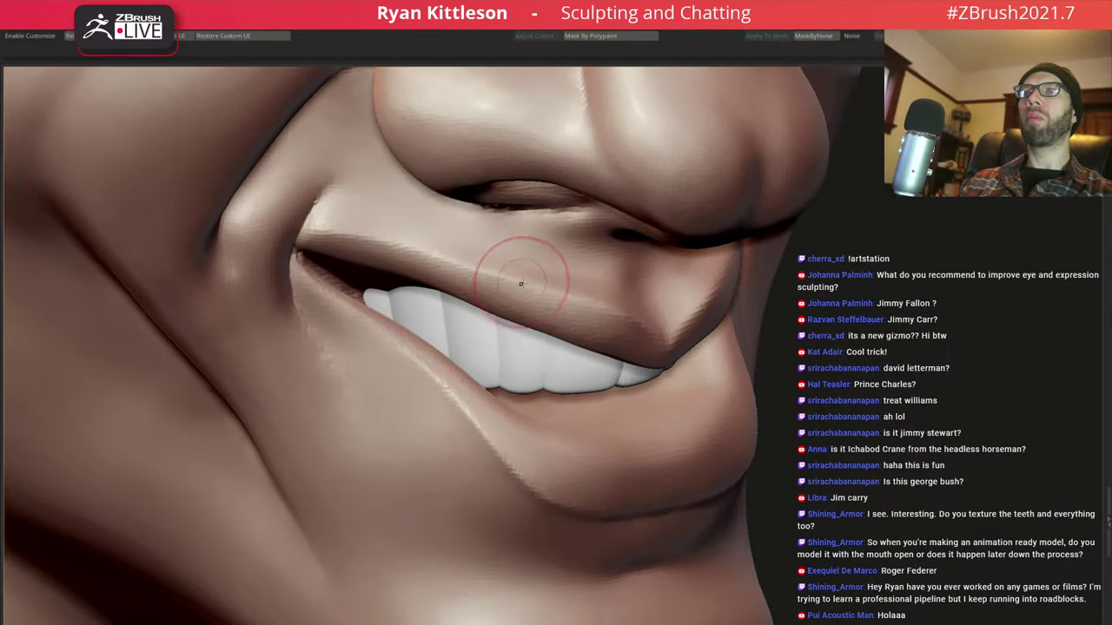
pyautogui.moveTo(565, 290)
pyautogui.mouseDown(button='right')
pyautogui.moveTo(656, 295)
pyautogui.moveTo(633, 290)
pyautogui.mouseUp(button='right')
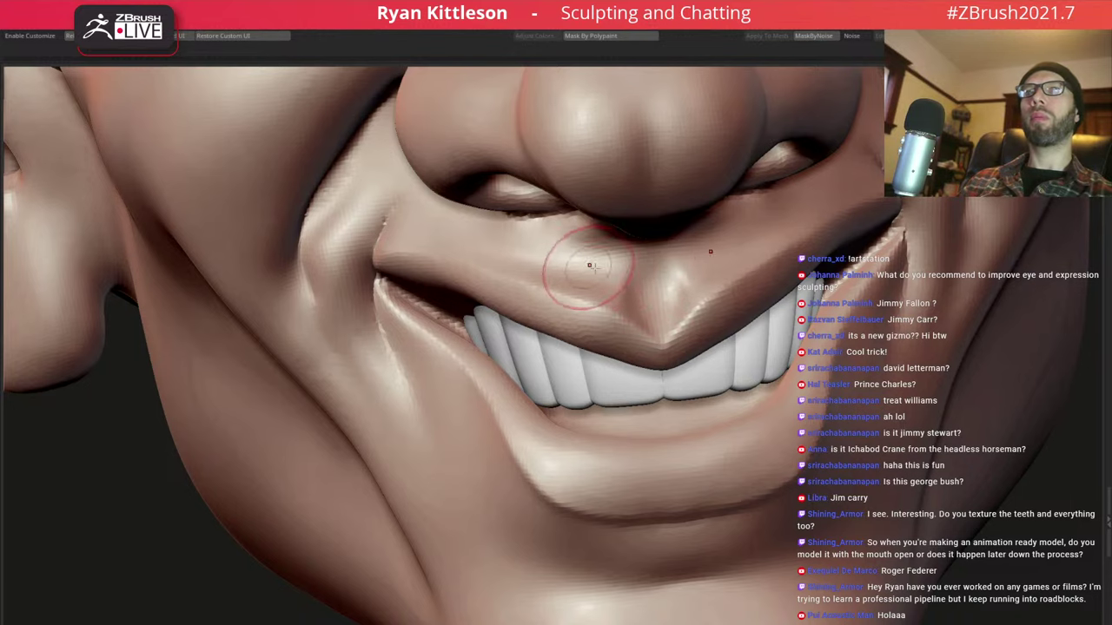
pyautogui.press('space')
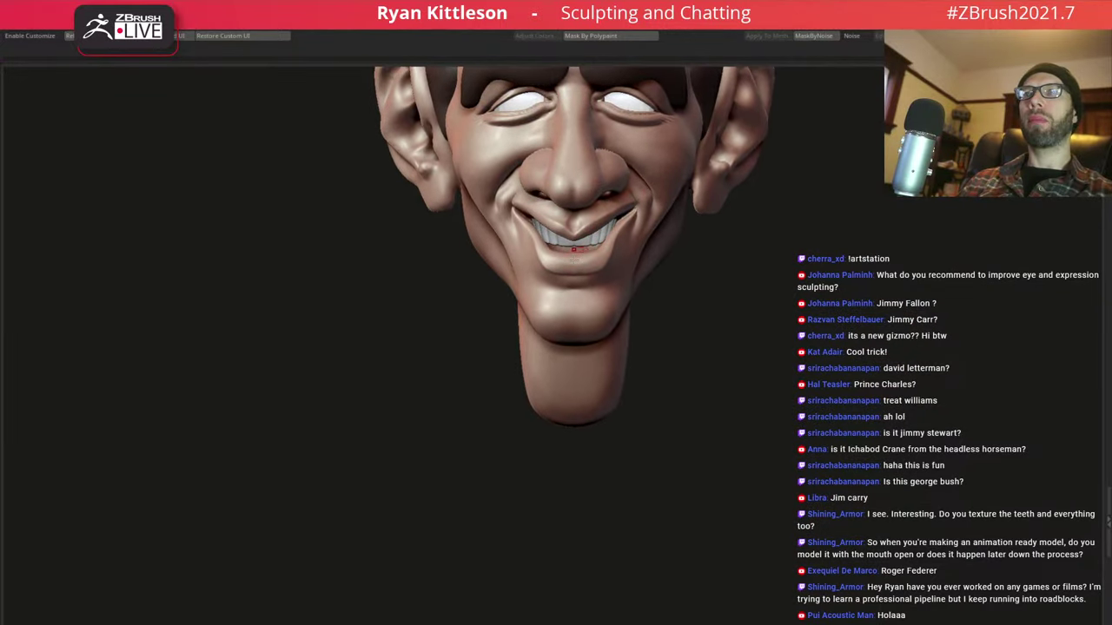
# Flatten the upper chin just below the lower lip with a Planar brush, then check the profile
pyautogui.press('space')
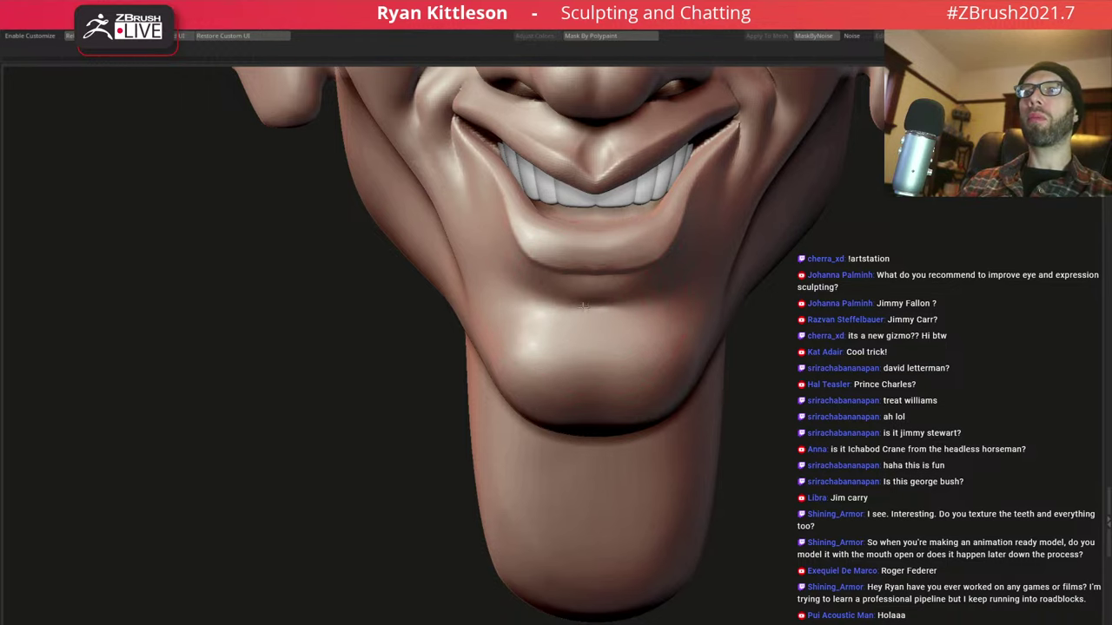
pyautogui.moveTo(584, 305); pyautogui.dragTo(595, 318)
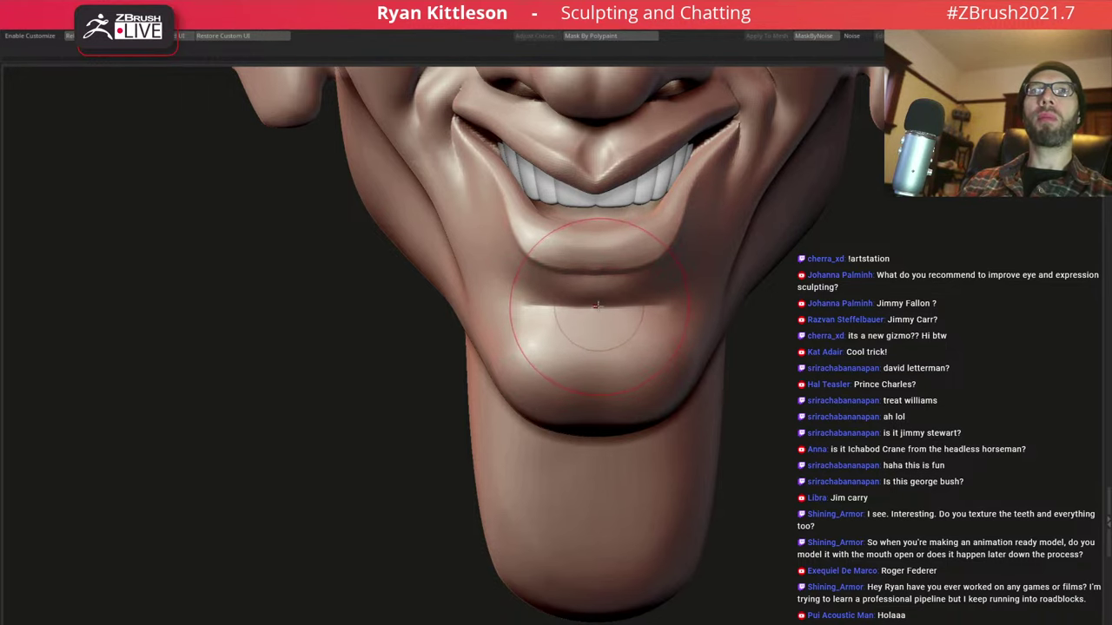
pyautogui.press('f')
pyautogui.moveTo(521, 287)
pyautogui.mouseDown(button='right')
pyautogui.moveTo(663, 258)
pyautogui.moveTo(602, 278)
pyautogui.moveTo(592, 257)
pyautogui.moveTo(595, 270)
pyautogui.moveTo(516, 266)
pyautogui.moveTo(504, 258)
pyautogui.moveTo(556, 265)
pyautogui.moveTo(521, 256)
pyautogui.moveTo(561, 245)
pyautogui.moveTo(425, 221)
pyautogui.moveTo(470, 220)
pyautogui.mouseUp(button='right')
pyautogui.press('space')
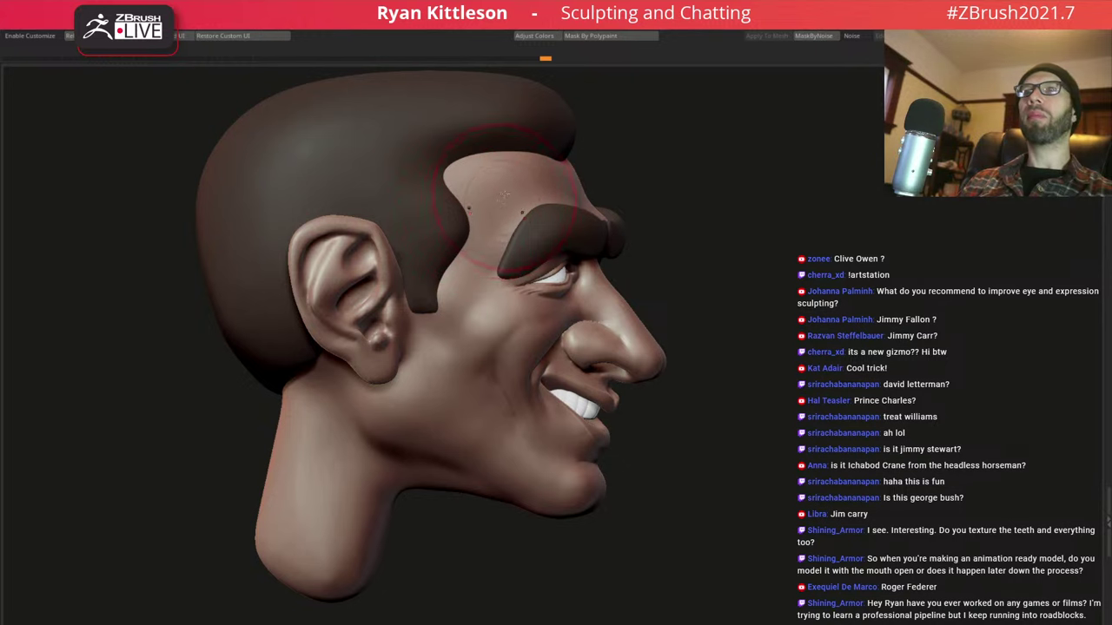
pyautogui.moveTo(503, 195)
pyautogui.mouseDown(button='right')
pyautogui.moveTo(538, 237)
pyautogui.moveTo(603, 241)
pyautogui.moveTo(552, 245)
pyautogui.moveTo(624, 203)
pyautogui.mouseUp(button='right')
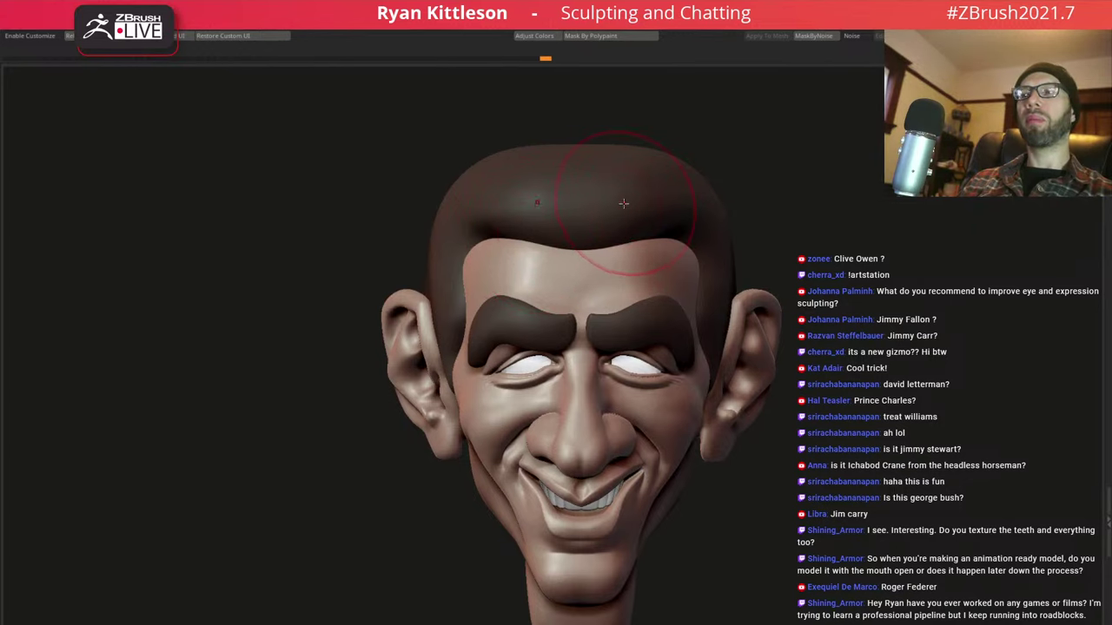
pyautogui.moveTo(588, 211)
pyautogui.keyDown('ctrl'); pyautogui.mouseDown(button='right')
pyautogui.moveTo(565, 182)
pyautogui.moveTo(588, 229)
pyautogui.mouseUp(button='right'); pyautogui.keyUp('ctrl')
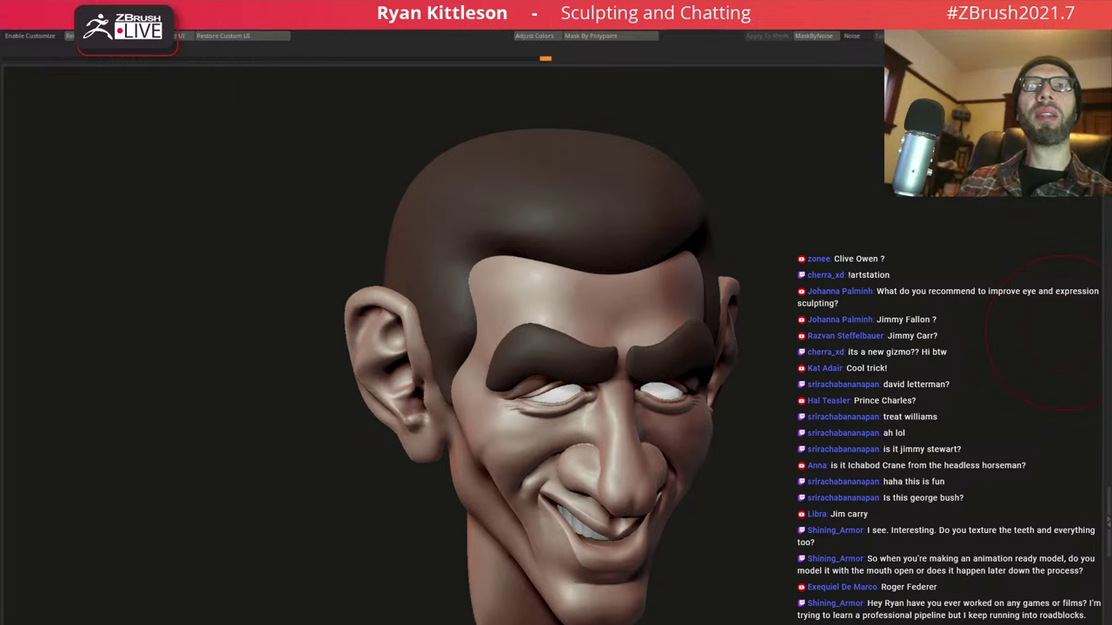
pyautogui.moveTo(1043, 330); pyautogui.dragTo(625, 248)
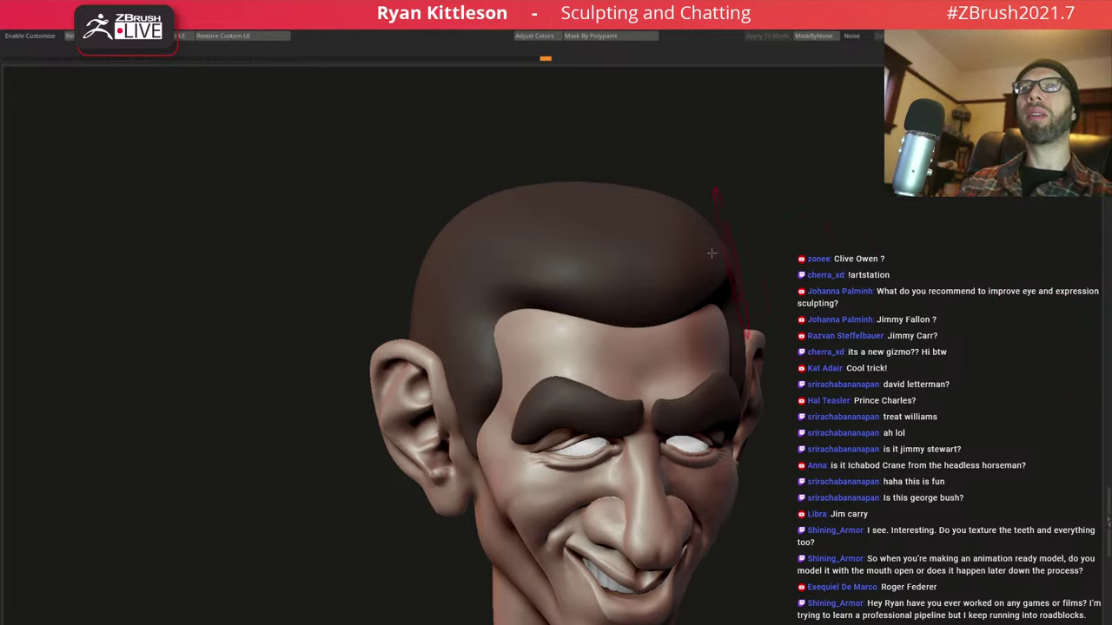
pyautogui.press('space')
pyautogui.moveTo(625, 248); pyautogui.dragTo(637, 244, button='right')
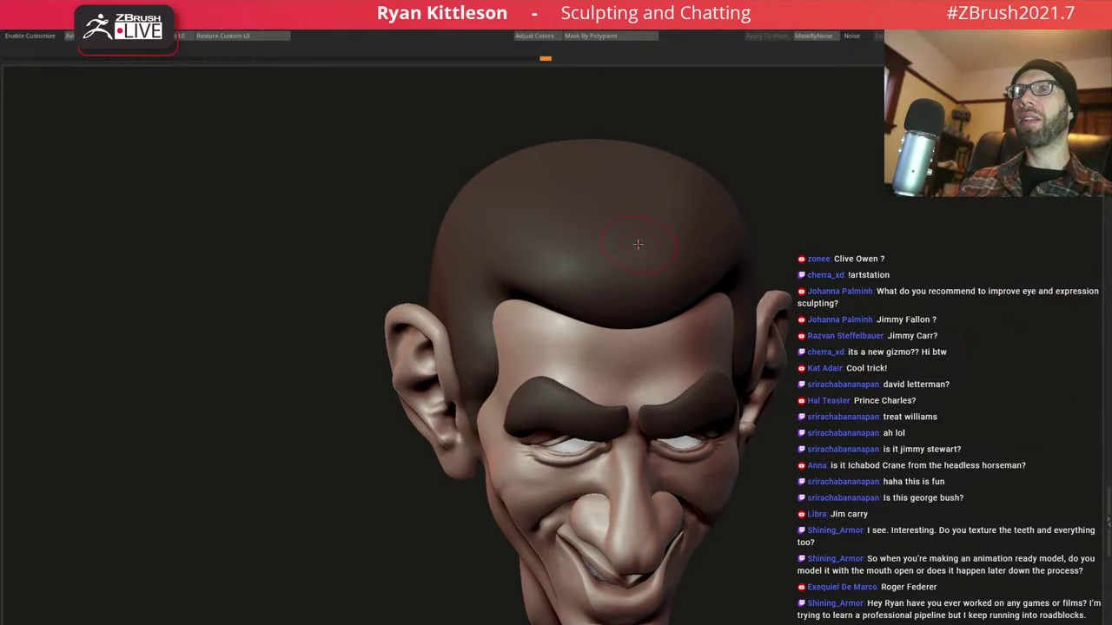
pyautogui.moveTo(605, 281); pyautogui.dragTo(617, 312, button='right')
# Carve swirl curls across the front hair and along the forehead hairline
pyautogui.moveTo(598, 321)
pyautogui.mouseDown()
pyautogui.moveTo(605, 273)
pyautogui.moveTo(613, 299)
pyautogui.mouseUp()
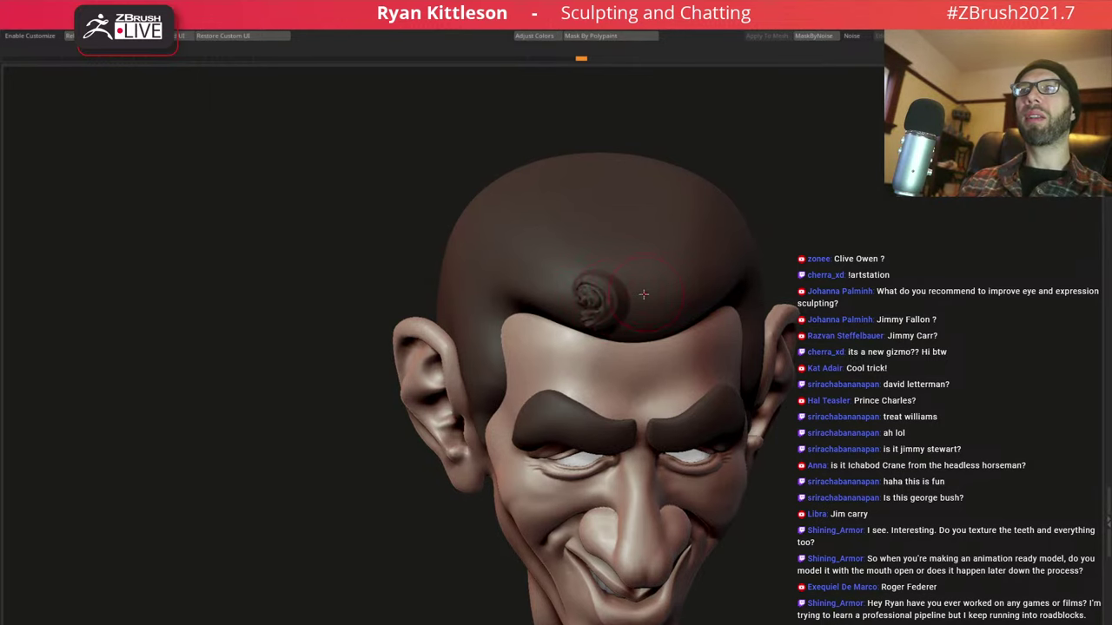
pyautogui.moveTo(651, 300); pyautogui.dragTo(639, 244)
pyautogui.moveTo(687, 298); pyautogui.dragTo(678, 300, button='right')
pyautogui.moveTo(678, 321); pyautogui.dragTo(684, 292)
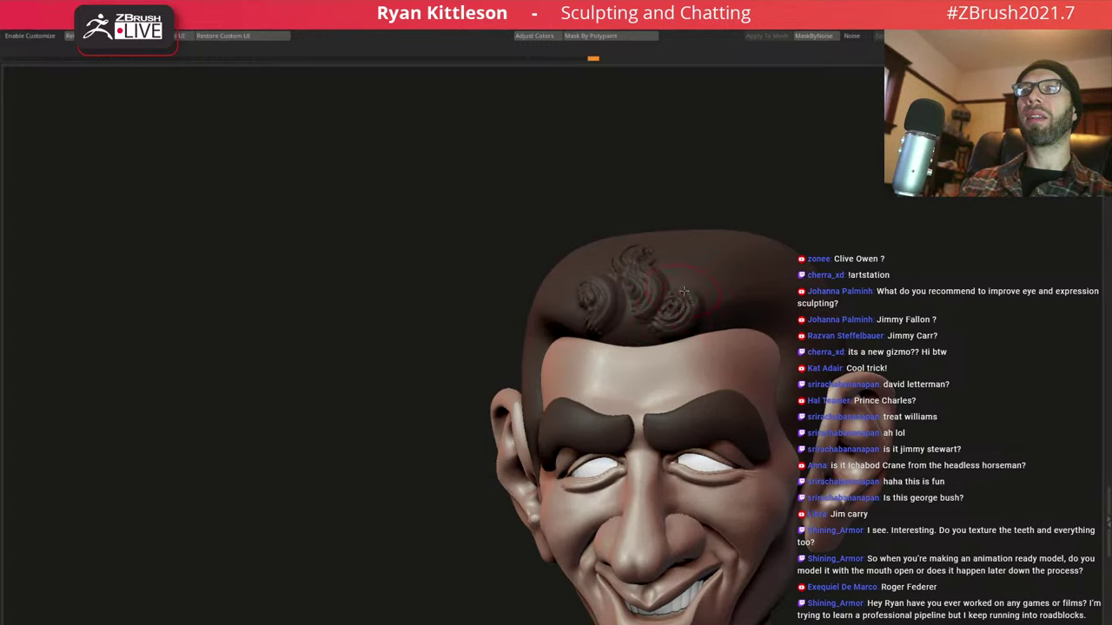
pyautogui.moveTo(642, 348)
pyautogui.mouseDown(button='right')
pyautogui.moveTo(724, 298)
pyautogui.moveTo(717, 312)
pyautogui.mouseUp(button='right')
pyautogui.moveTo(704, 266); pyautogui.dragTo(698, 286, button='right')
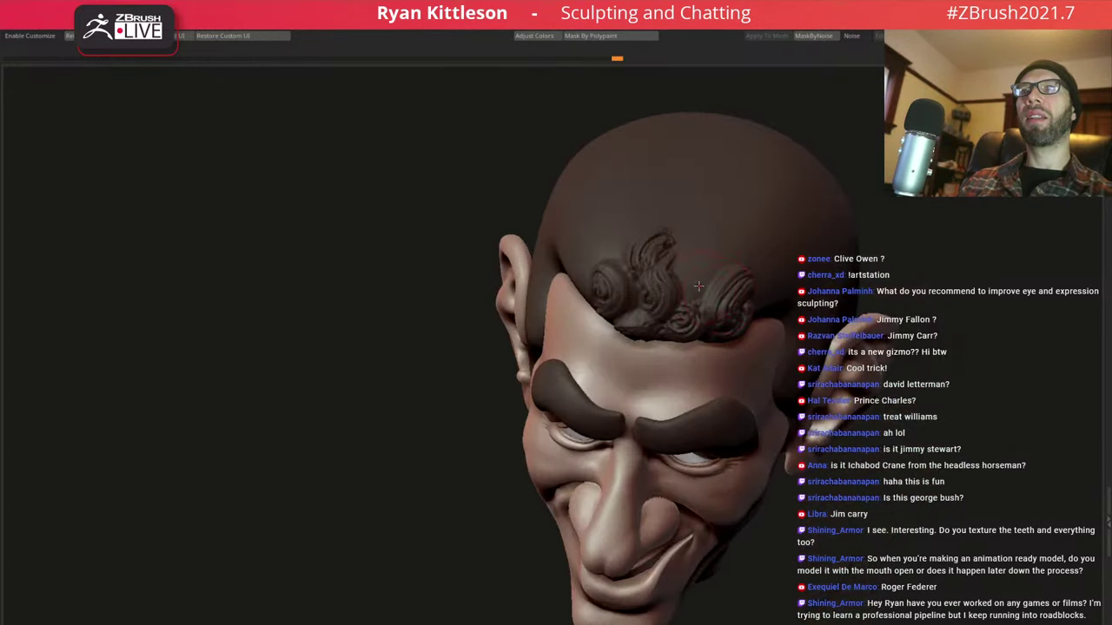
pyautogui.moveTo(699, 286); pyautogui.dragTo(727, 218)
pyautogui.moveTo(688, 245); pyautogui.dragTo(638, 235, button='right')
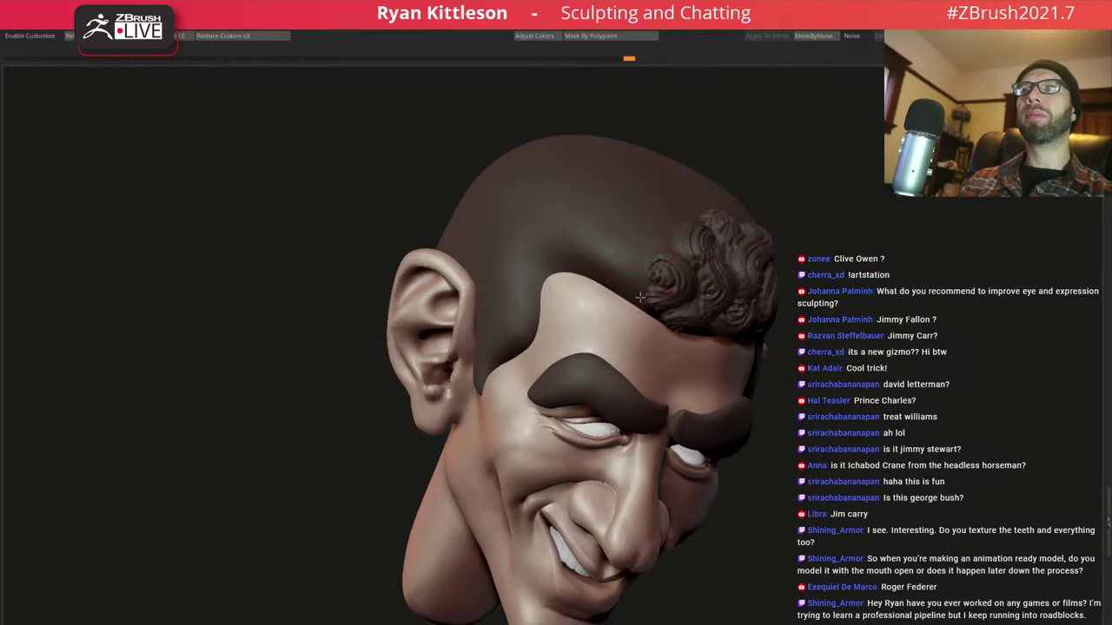
pyautogui.moveTo(641, 297); pyautogui.dragTo(646, 272, button='right')
pyautogui.moveTo(646, 272); pyautogui.dragTo(652, 192)
pyautogui.moveTo(653, 192); pyautogui.dragTo(655, 242, button='right')
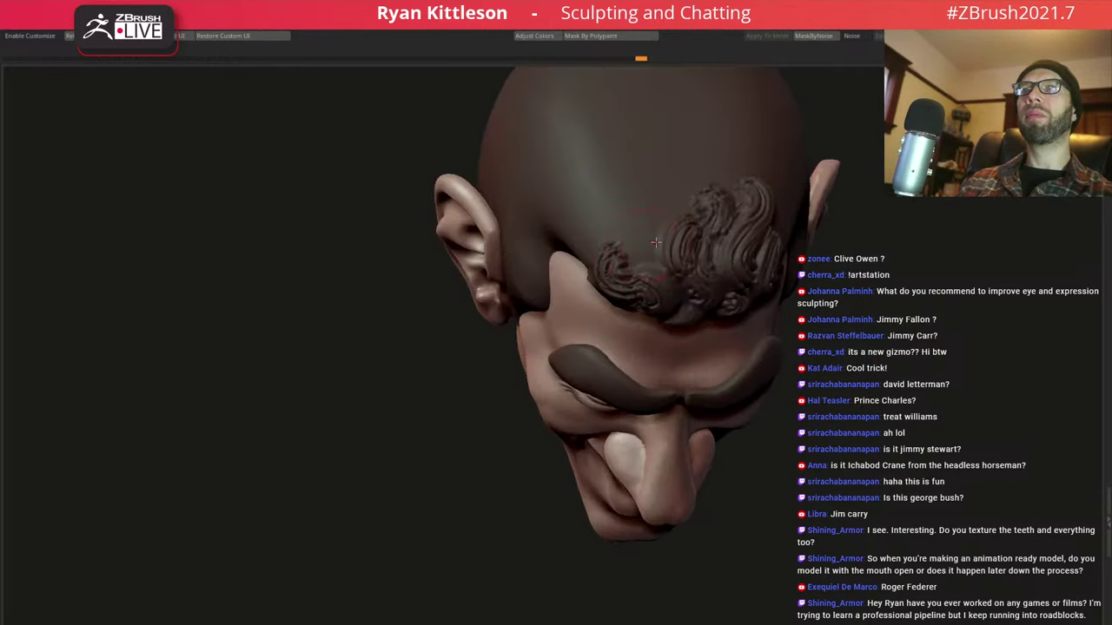
pyautogui.moveTo(655, 242)
pyautogui.mouseDown()
pyautogui.moveTo(631, 252)
pyautogui.moveTo(632, 215)
pyautogui.mouseUp()
# Sculpt more curls over the scalp toward the crown and back, replacing one overlong stroke
pyautogui.moveTo(633, 215); pyautogui.dragTo(609, 246, button='right')
pyautogui.moveTo(594, 259)
pyautogui.mouseDown()
pyautogui.moveTo(596, 220)
pyautogui.moveTo(613, 209)
pyautogui.mouseUp()
pyautogui.moveTo(615, 233); pyautogui.dragTo(651, 216, button='right')
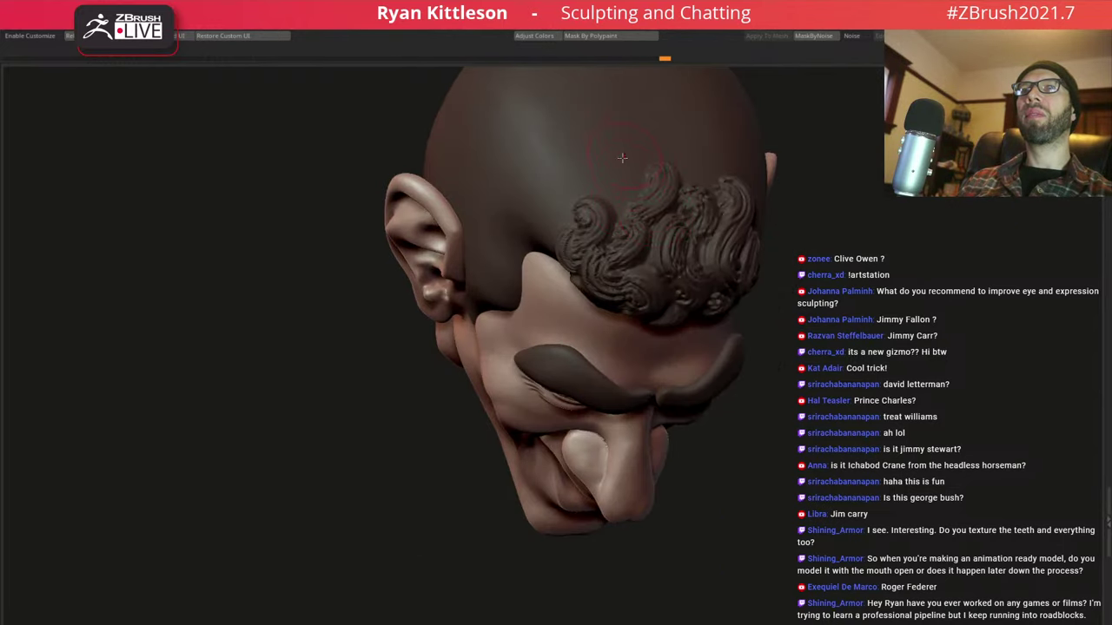
pyautogui.moveTo(620, 216); pyautogui.dragTo(626, 162)
pyautogui.moveTo(590, 187)
pyautogui.mouseDown(button='right')
pyautogui.moveTo(771, 231)
pyautogui.moveTo(744, 267)
pyautogui.moveTo(797, 240)
pyautogui.mouseUp(button='right')
pyautogui.moveTo(778, 202); pyautogui.dragTo(749, 240, button='right')
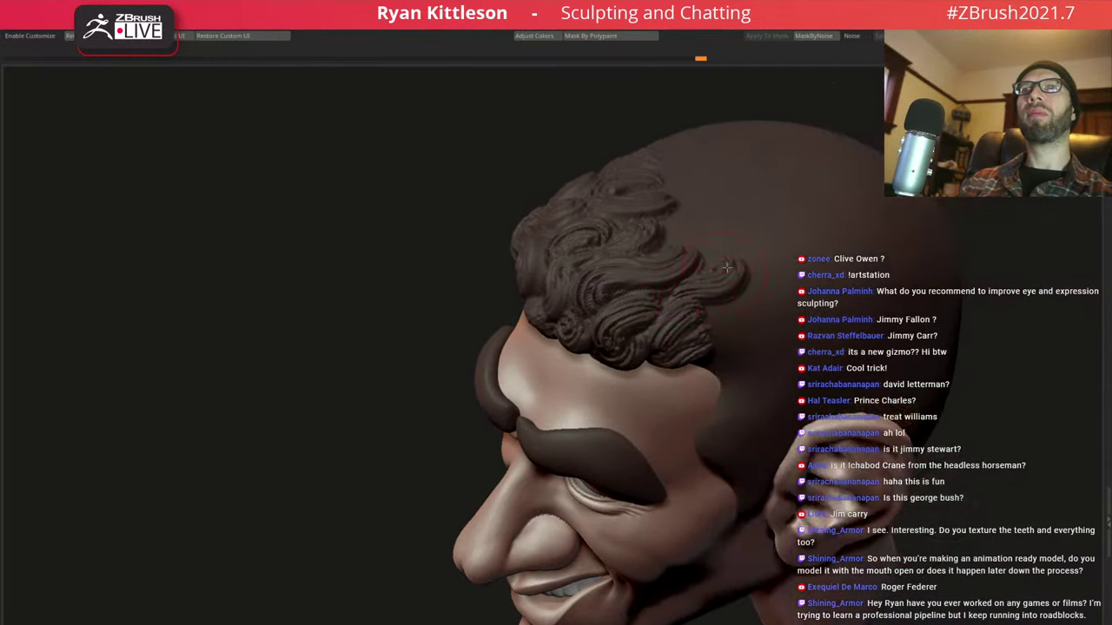
pyautogui.moveTo(687, 247)
pyautogui.mouseDown()
pyautogui.moveTo(743, 179)
pyautogui.moveTo(797, 201)
pyautogui.mouseUp()
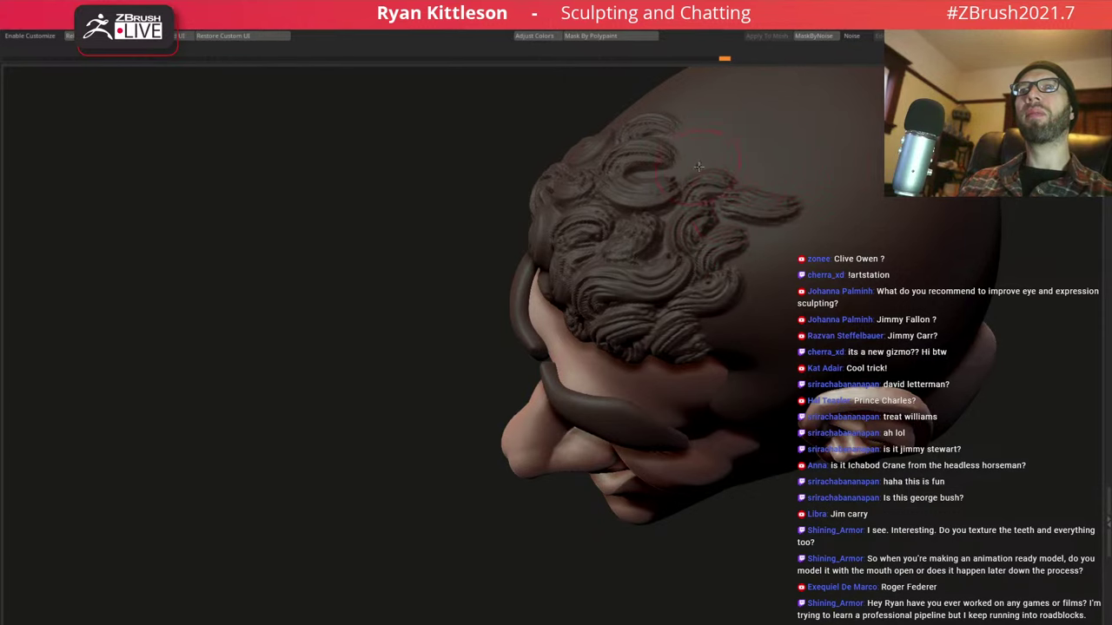
pyautogui.hotkey('ctrl', 'z')
pyautogui.moveTo(728, 212); pyautogui.dragTo(738, 156)
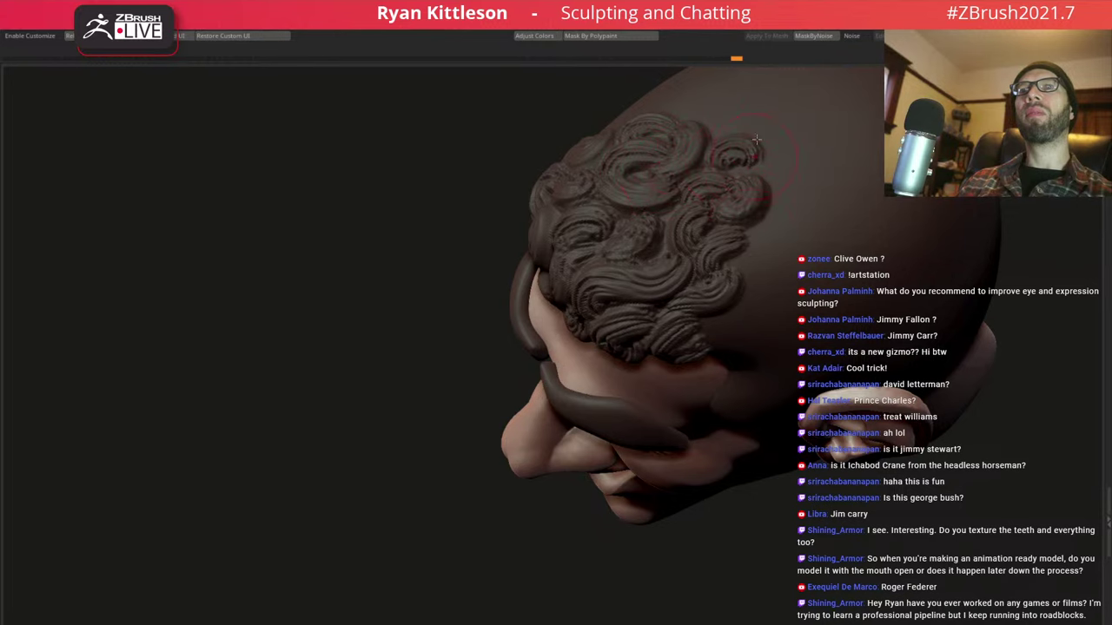
pyautogui.moveTo(738, 156)
pyautogui.mouseDown(button='right')
pyautogui.moveTo(722, 306)
pyautogui.moveTo(750, 293)
pyautogui.mouseUp(button='right')
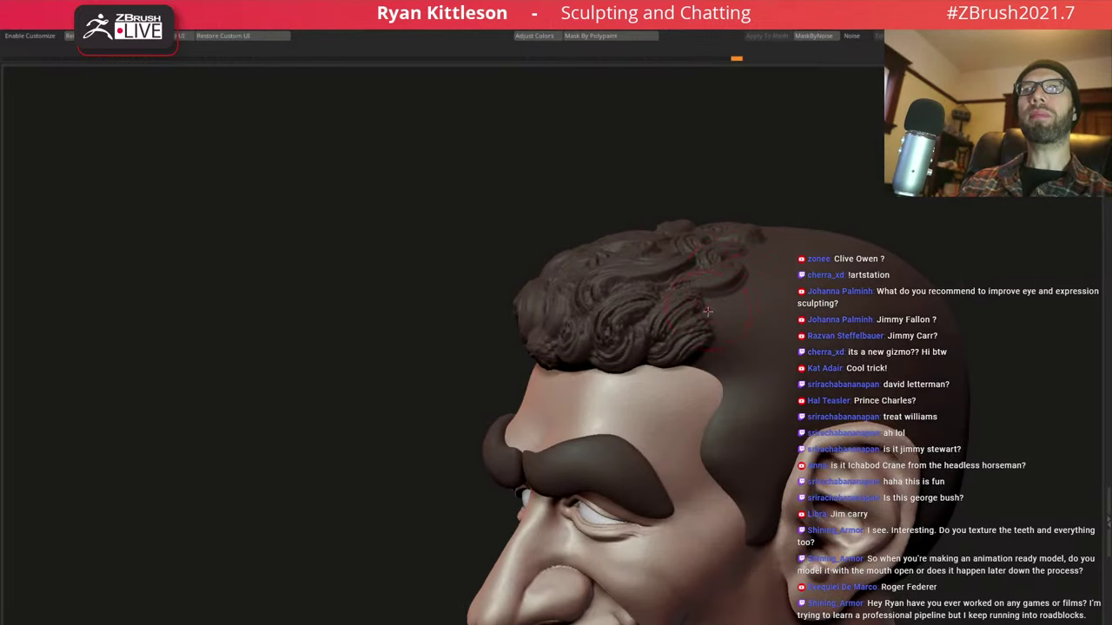
pyautogui.moveTo(739, 339); pyautogui.dragTo(779, 328)
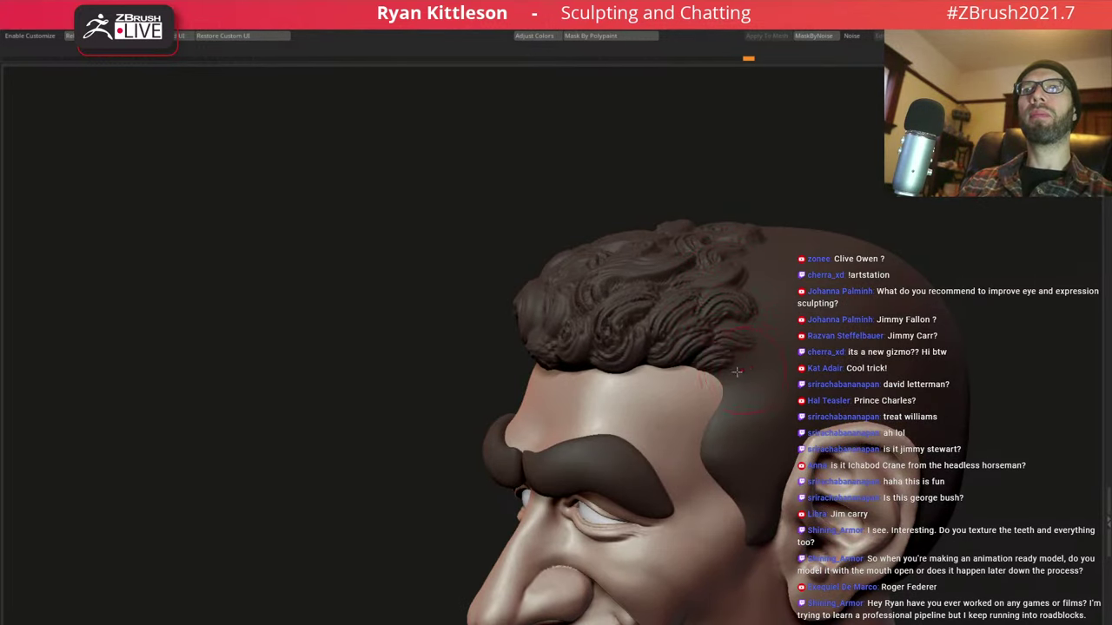
pyautogui.moveTo(720, 375)
pyautogui.mouseDown(button='right')
pyautogui.moveTo(579, 275)
pyautogui.moveTo(584, 305)
pyautogui.mouseUp(button='right')
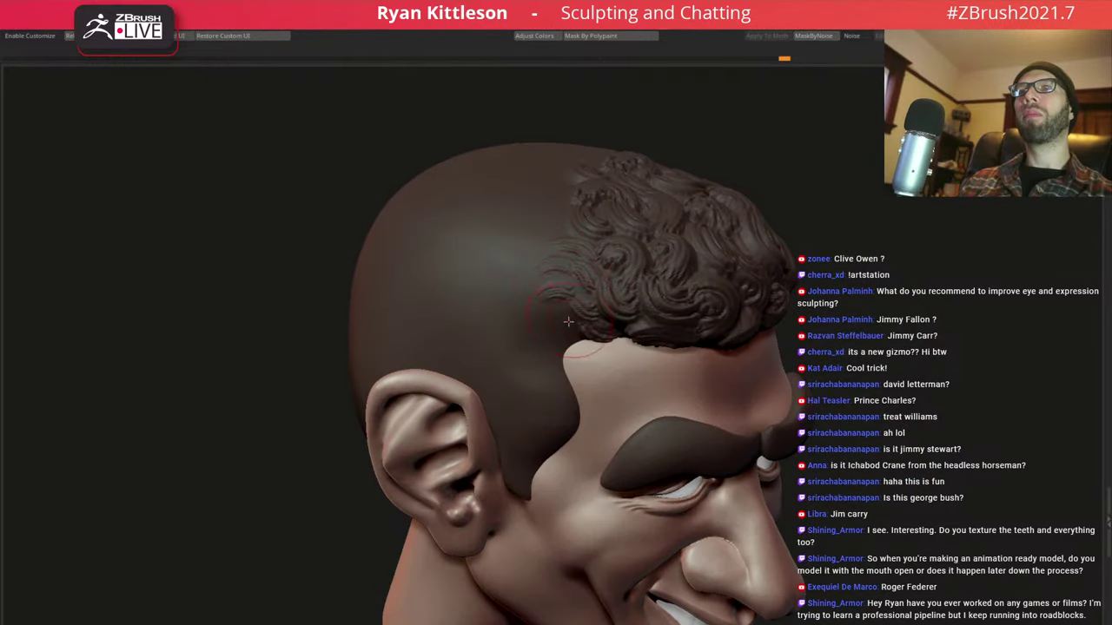
pyautogui.moveTo(568, 321); pyautogui.dragTo(579, 330, button='right')
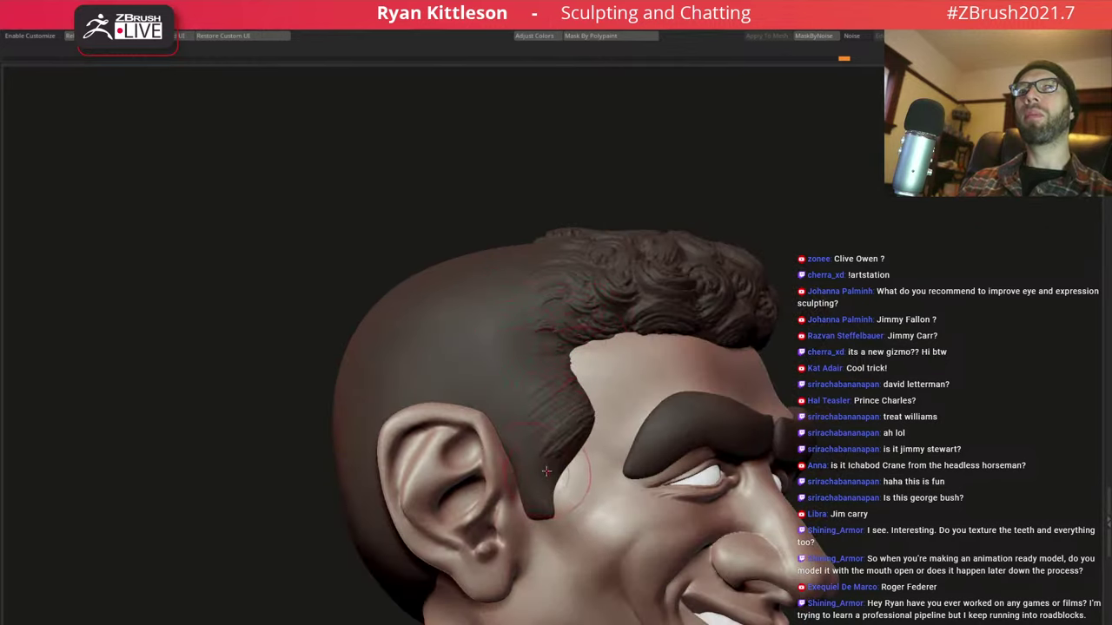
# Carve hair-strand grooves at the temple and down the sideburn in front of the ear
pyautogui.moveTo(588, 417); pyautogui.dragTo(579, 425)
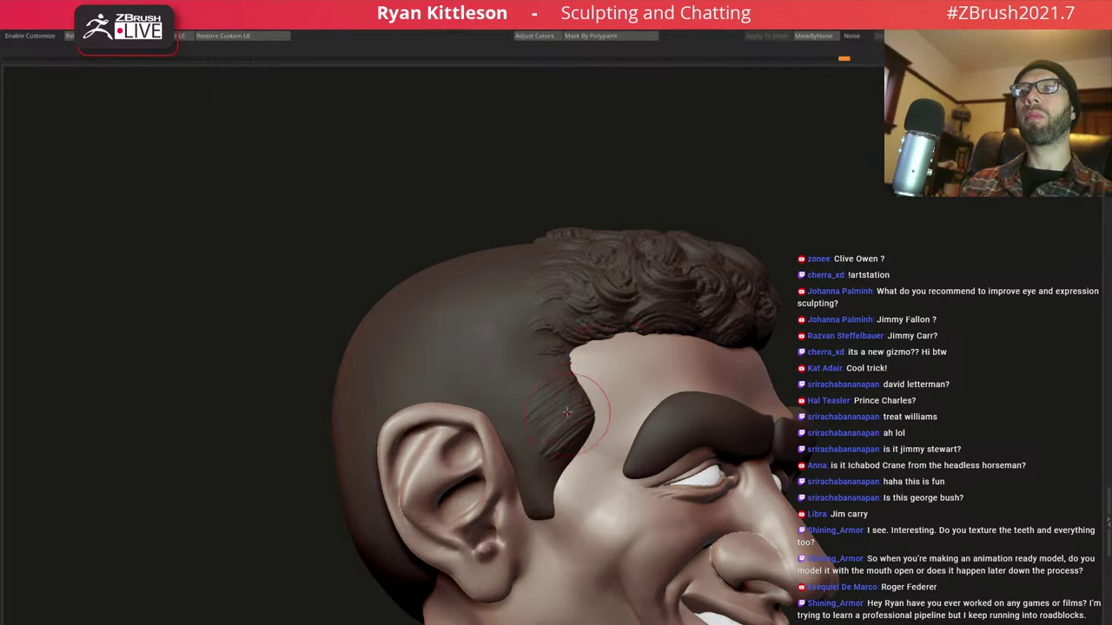
pyautogui.hotkey('ctrl', 'z')
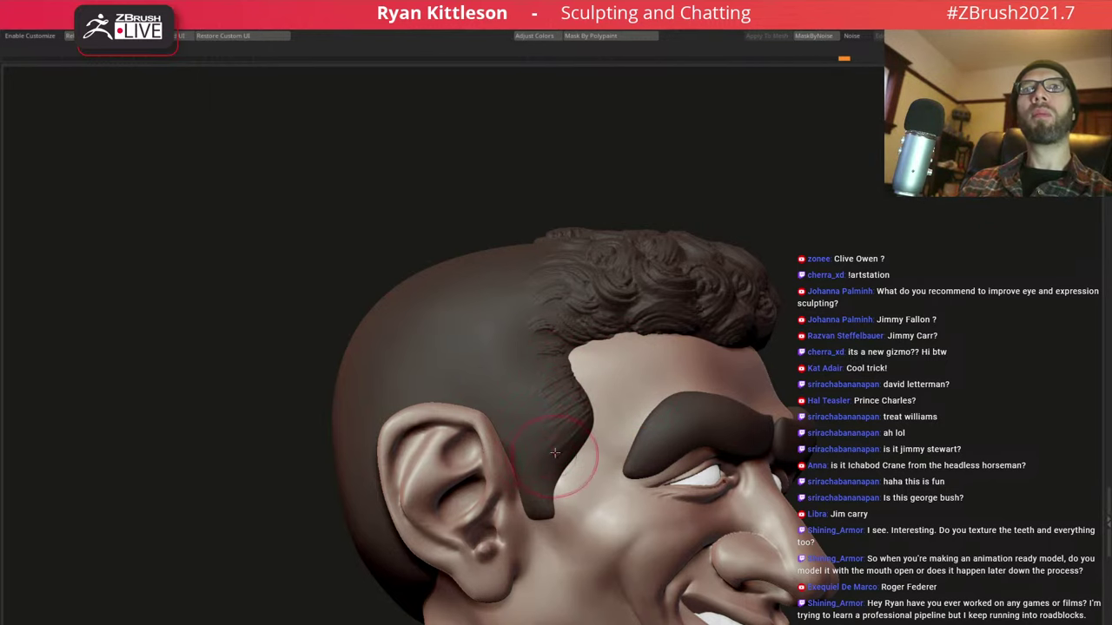
pyautogui.hotkey('ctrl', 'shift', 'z')
pyautogui.hotkey('ctrl', 'shift', 'z')
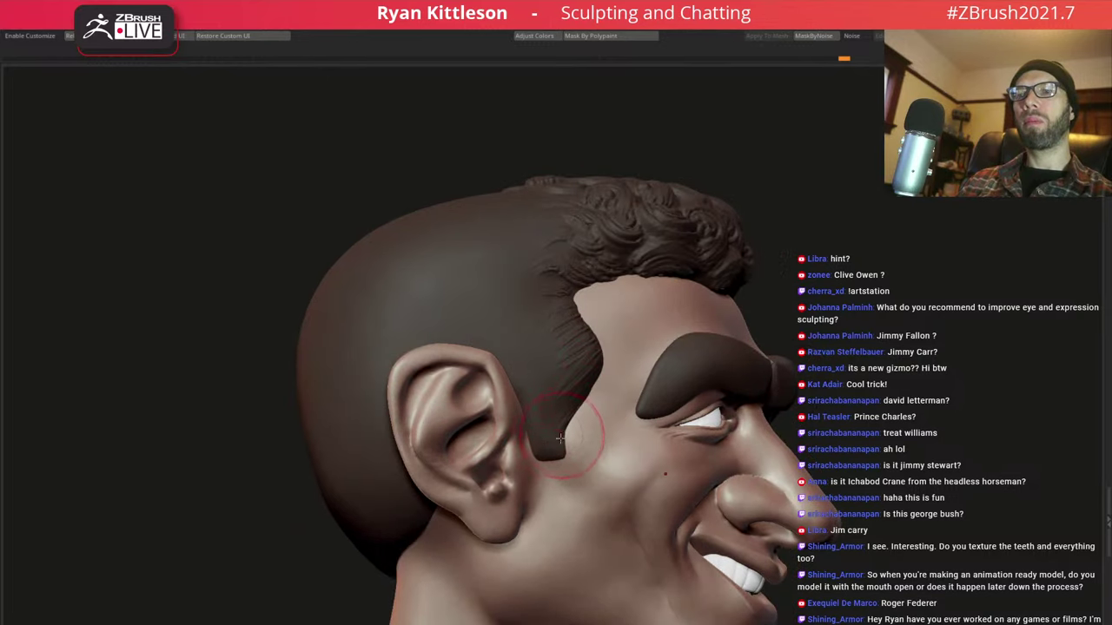
pyautogui.moveTo(539, 450); pyautogui.dragTo(552, 408)
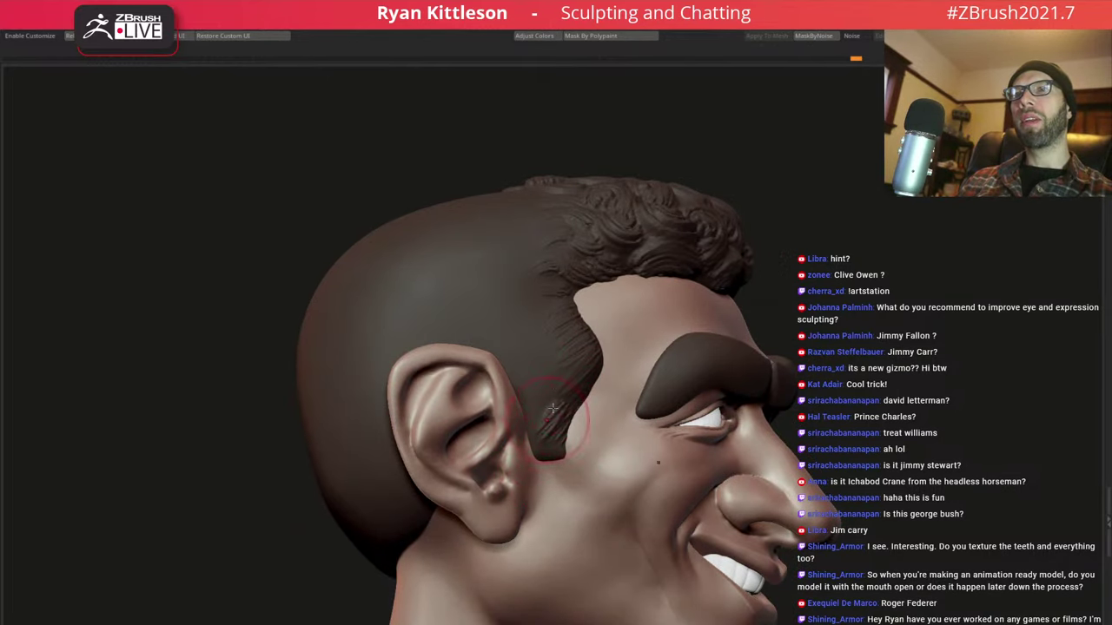
pyautogui.moveTo(563, 365); pyautogui.dragTo(561, 301)
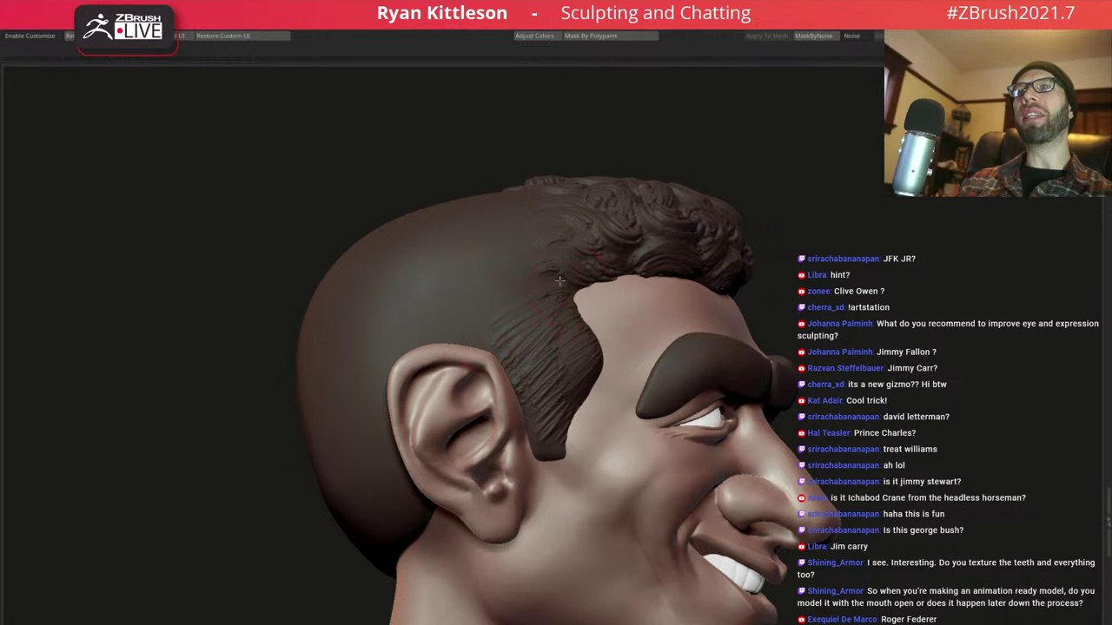
pyautogui.moveTo(535, 314)
pyautogui.mouseDown(button='right')
pyautogui.moveTo(608, 260)
pyautogui.moveTo(739, 419)
pyautogui.mouseUp(button='right')
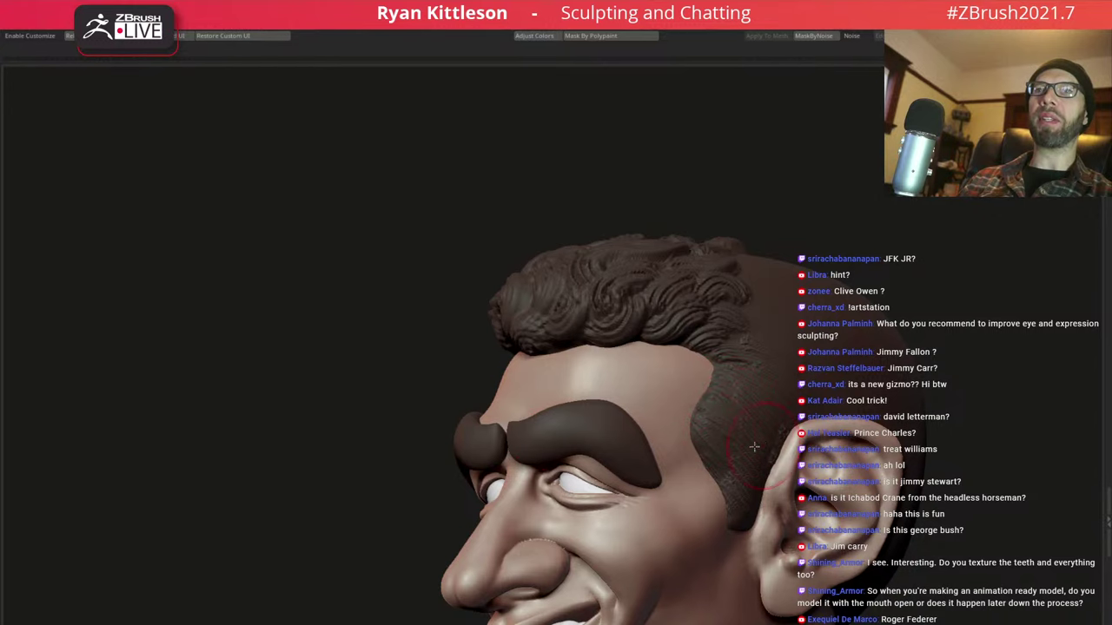
pyautogui.moveTo(757, 484)
pyautogui.keyDown('alt'); pyautogui.mouseDown(button='right')
pyautogui.moveTo(648, 287)
pyautogui.moveTo(718, 323)
pyautogui.mouseUp(button='right'); pyautogui.keyUp('alt')
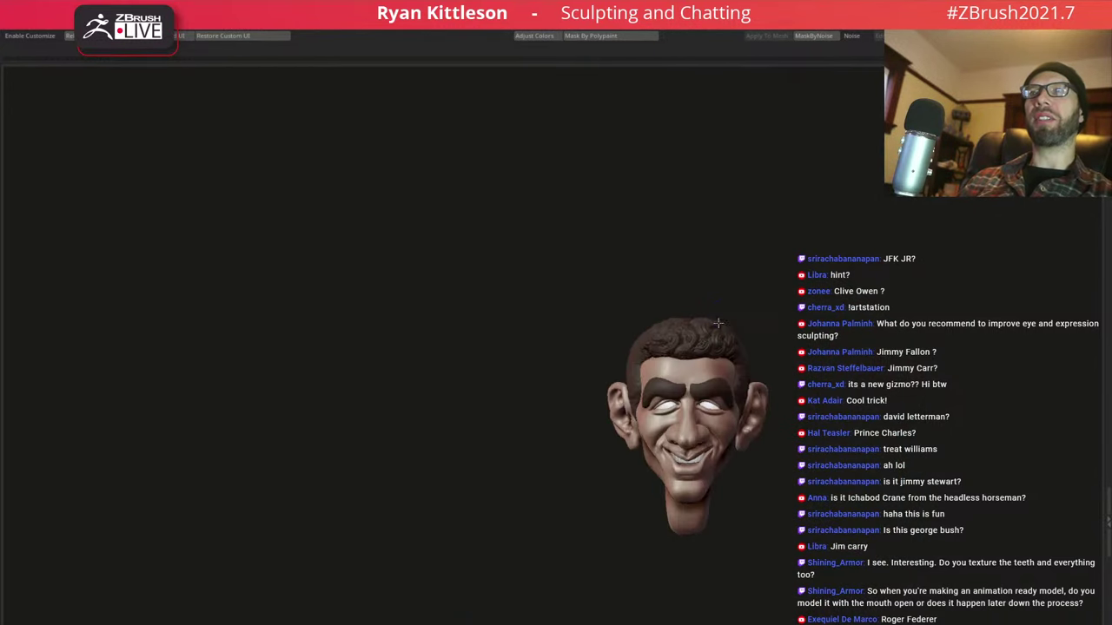
# Reshape the sideburn beside the ear and smooth the neighbouring ear rim
pyautogui.press('f')
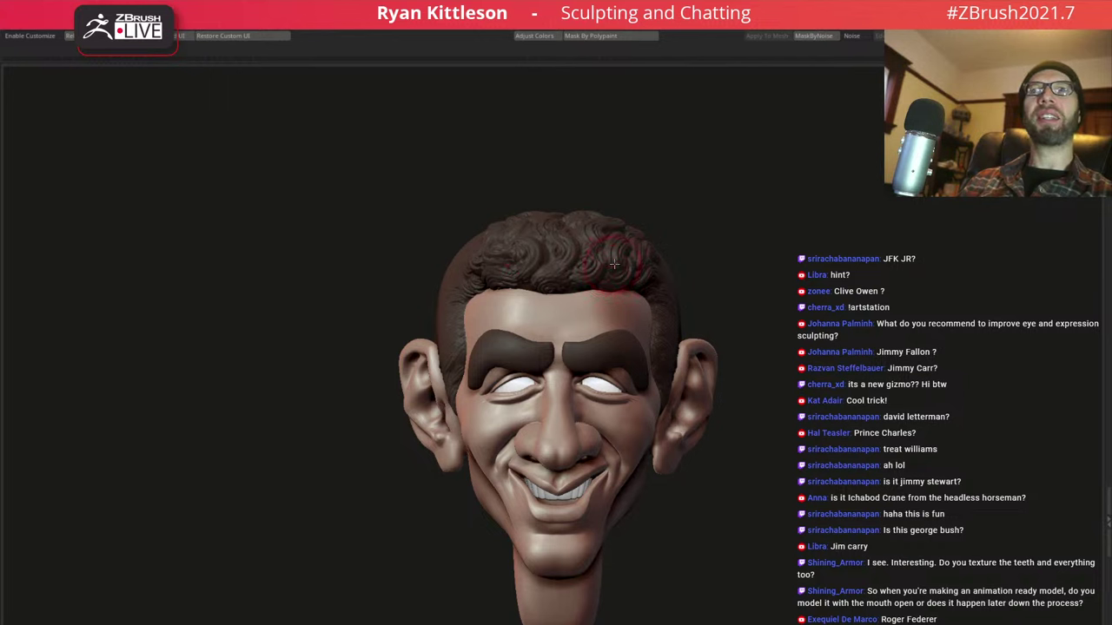
pyautogui.moveTo(574, 319)
pyautogui.mouseDown(button='right')
pyautogui.moveTo(560, 310)
pyautogui.moveTo(625, 317)
pyautogui.moveTo(633, 308)
pyautogui.mouseUp(button='right')
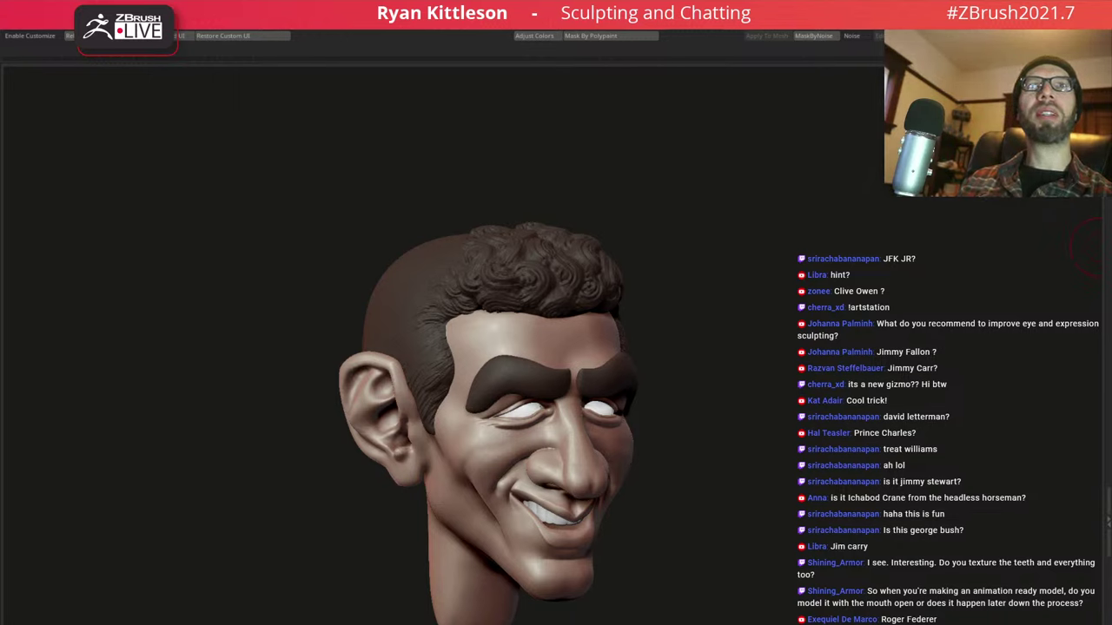
pyautogui.moveTo(524, 337)
pyautogui.mouseDown(button='right')
pyautogui.moveTo(398, 411)
pyautogui.moveTo(422, 388)
pyautogui.mouseUp(button='right')
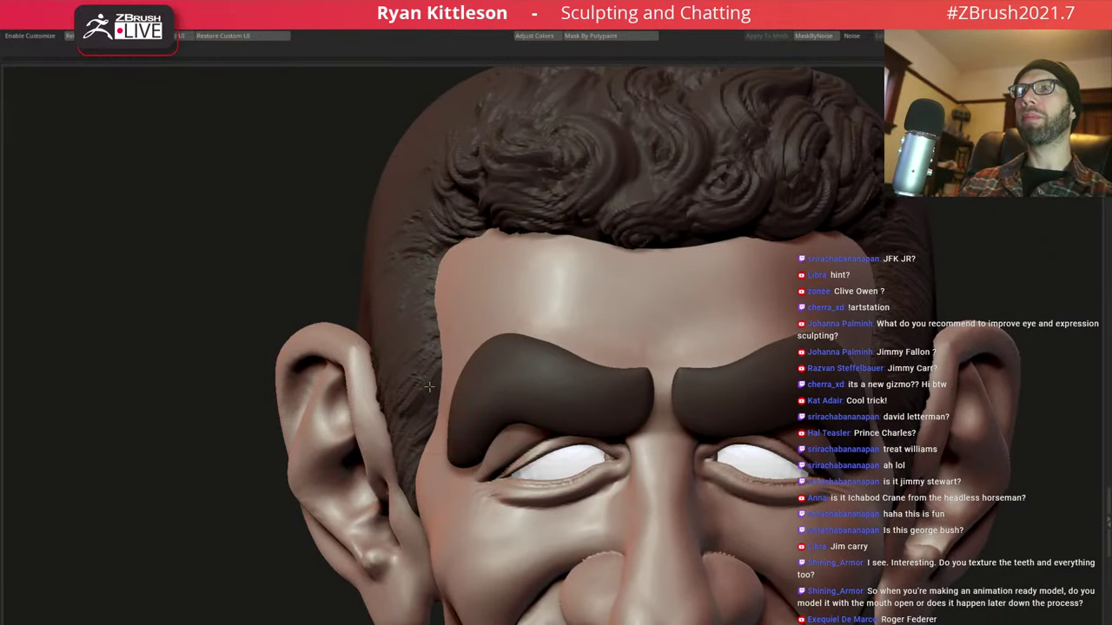
pyautogui.moveTo(422, 388)
pyautogui.mouseDown(button='right')
pyautogui.moveTo(438, 400)
pyautogui.moveTo(396, 377)
pyautogui.mouseUp(button='right')
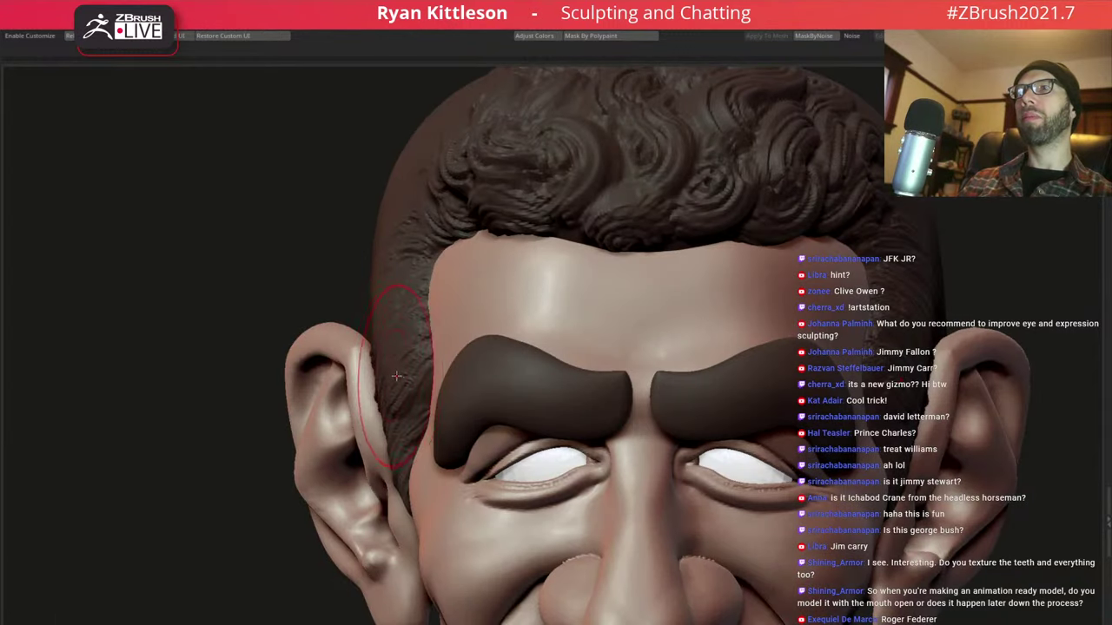
pyautogui.moveTo(396, 376)
pyautogui.mouseDown()
pyautogui.moveTo(408, 381)
pyautogui.moveTo(383, 417)
pyautogui.mouseUp()
pyautogui.moveTo(423, 397)
pyautogui.mouseDown(button='right')
pyautogui.moveTo(514, 411)
pyautogui.moveTo(479, 351)
pyautogui.mouseUp(button='right')
# Review the head in profile, near-frontal and three-quarter views, zooming on the face
pyautogui.press('f')
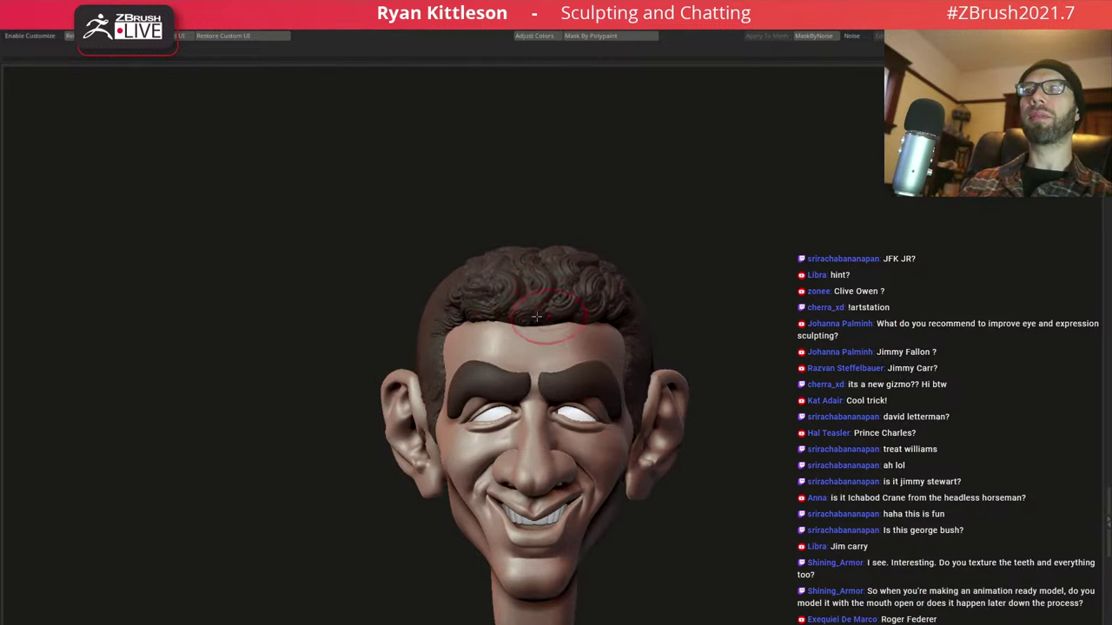
pyautogui.moveTo(536, 317); pyautogui.dragTo(610, 300, button='right')
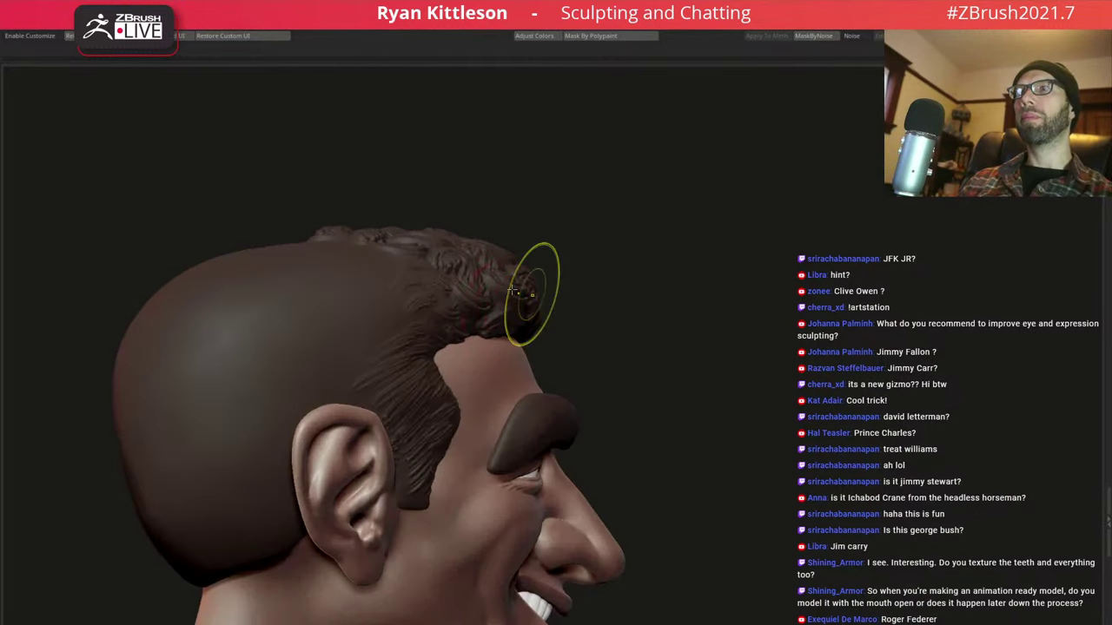
pyautogui.press('f')
pyautogui.moveTo(531, 293); pyautogui.dragTo(469, 304, button='right')
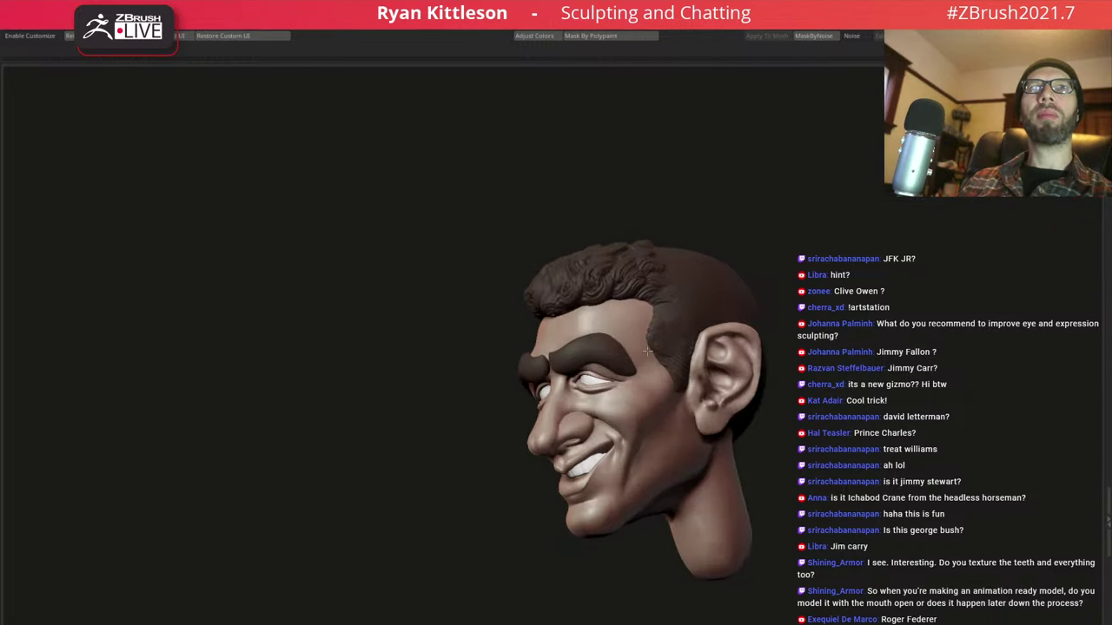
pyautogui.moveTo(677, 356); pyautogui.dragTo(834, 360, button='right')
pyautogui.moveTo(629, 370)
pyautogui.keyDown('alt'); pyautogui.mouseDown(button='right')
pyautogui.moveTo(647, 434)
pyautogui.moveTo(764, 439)
pyautogui.mouseUp(button='right'); pyautogui.keyUp('alt')
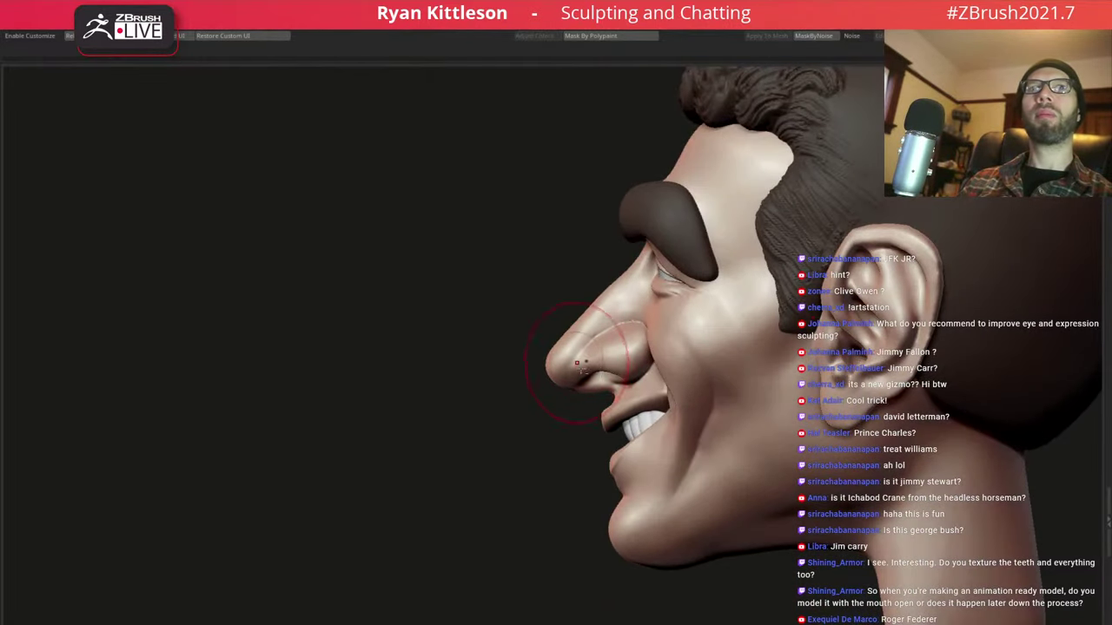
# Reshape the nose tip and nostril so the tip and columella droop lower
pyautogui.moveTo(570, 375)
pyautogui.keyDown('alt'); pyautogui.mouseDown(button='right')
pyautogui.moveTo(610, 411)
pyautogui.moveTo(633, 359)
pyautogui.moveTo(584, 393)
pyautogui.mouseUp(button='right'); pyautogui.keyUp('alt')
pyautogui.press('space')
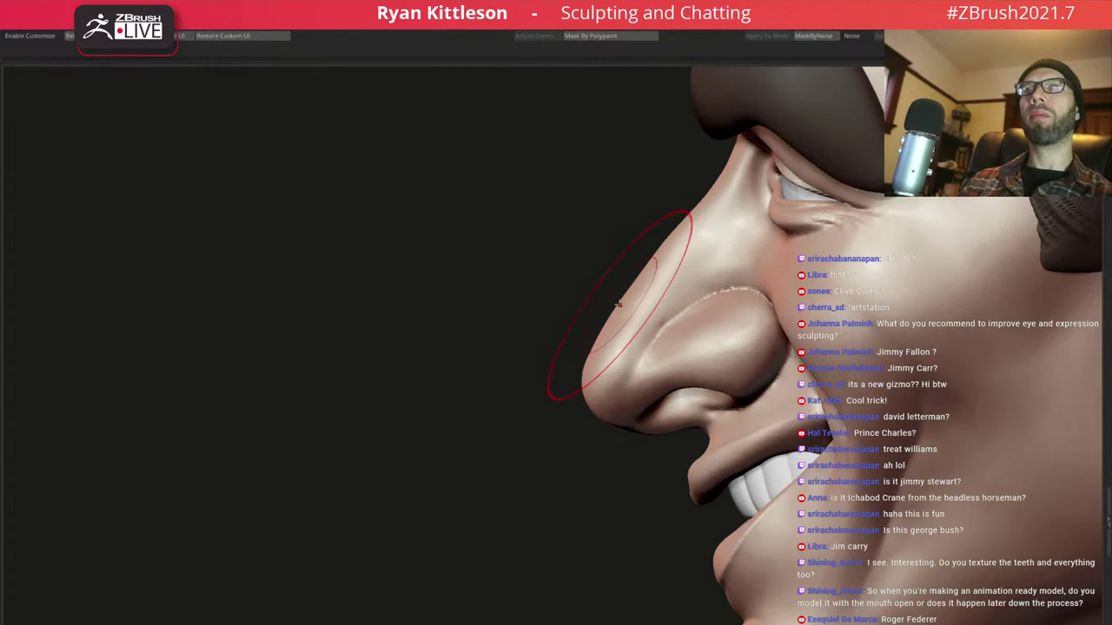
pyautogui.moveTo(608, 313); pyautogui.dragTo(608, 367, button='right')
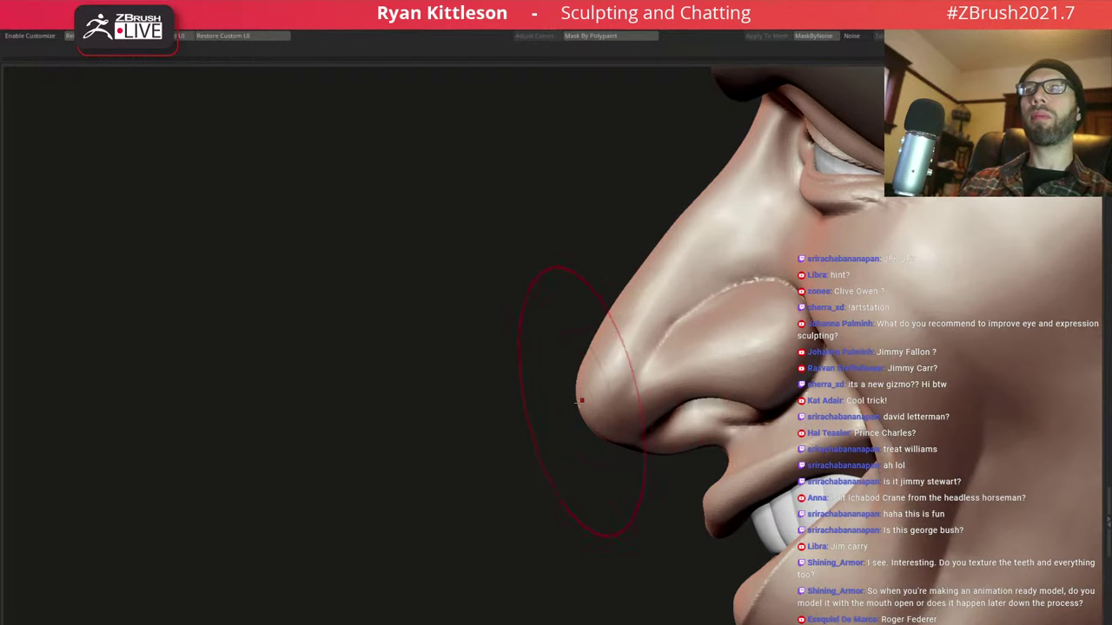
pyautogui.moveTo(581, 404); pyautogui.dragTo(566, 388)
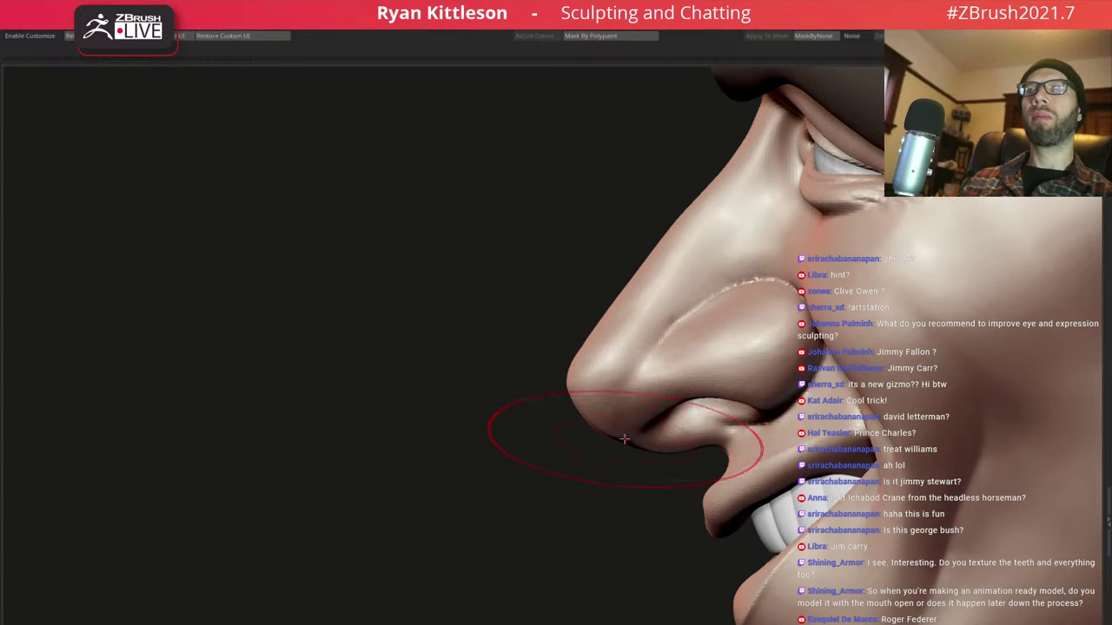
pyautogui.moveTo(598, 424); pyautogui.dragTo(613, 457)
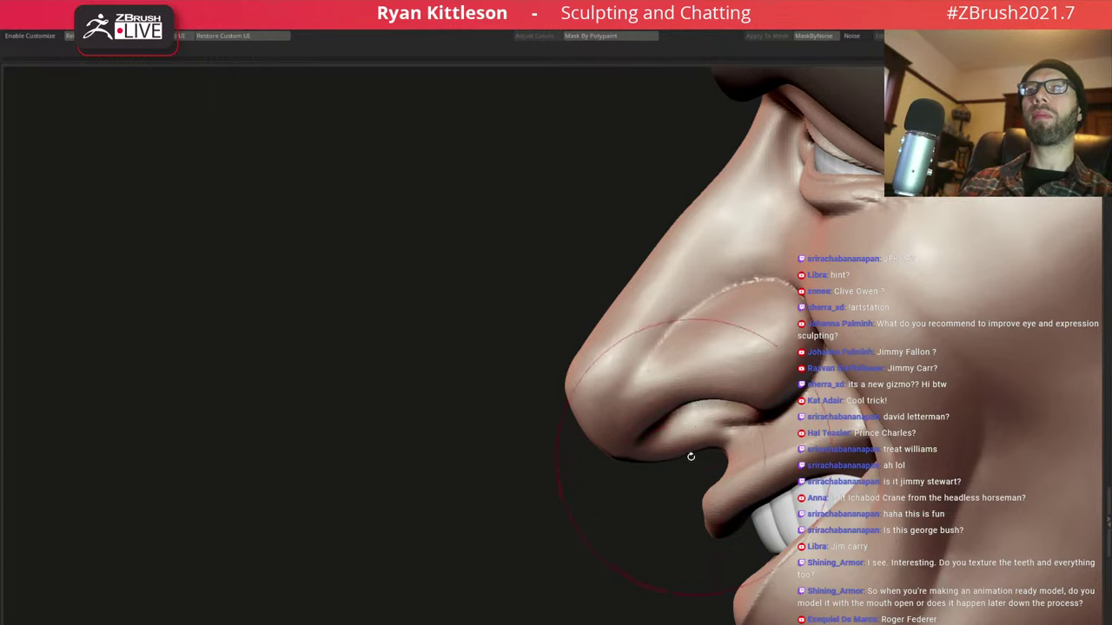
# Check the drooping nose from the front and again in side profile
pyautogui.press('space')
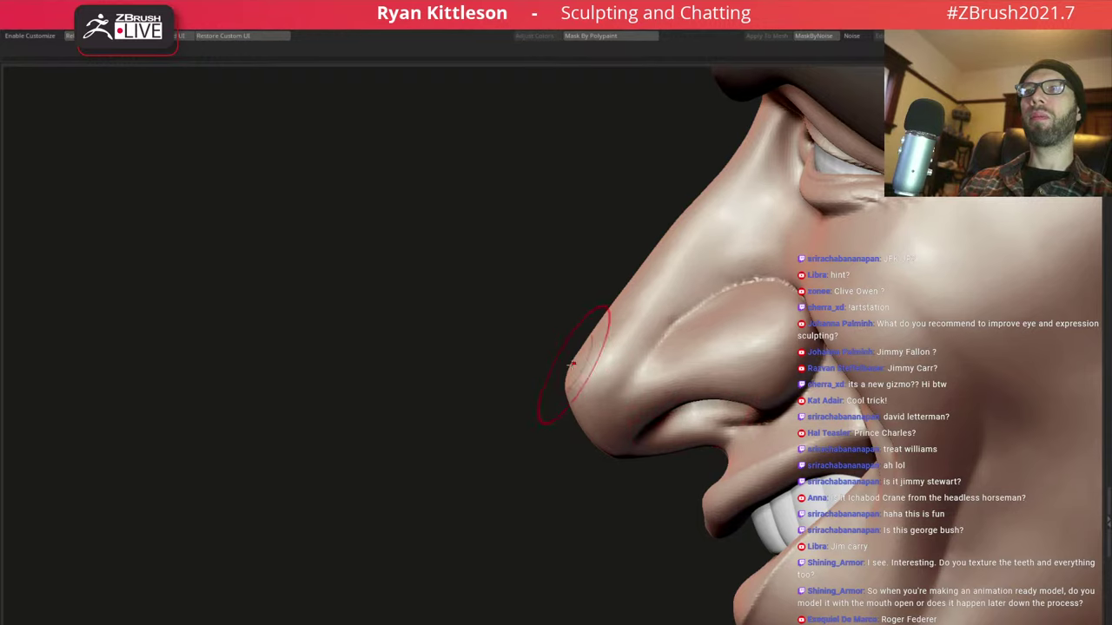
pyautogui.moveTo(583, 348)
pyautogui.mouseDown(button='right')
pyautogui.moveTo(665, 365)
pyautogui.moveTo(675, 425)
pyautogui.moveTo(770, 299)
pyautogui.moveTo(728, 376)
pyautogui.mouseUp(button='right')
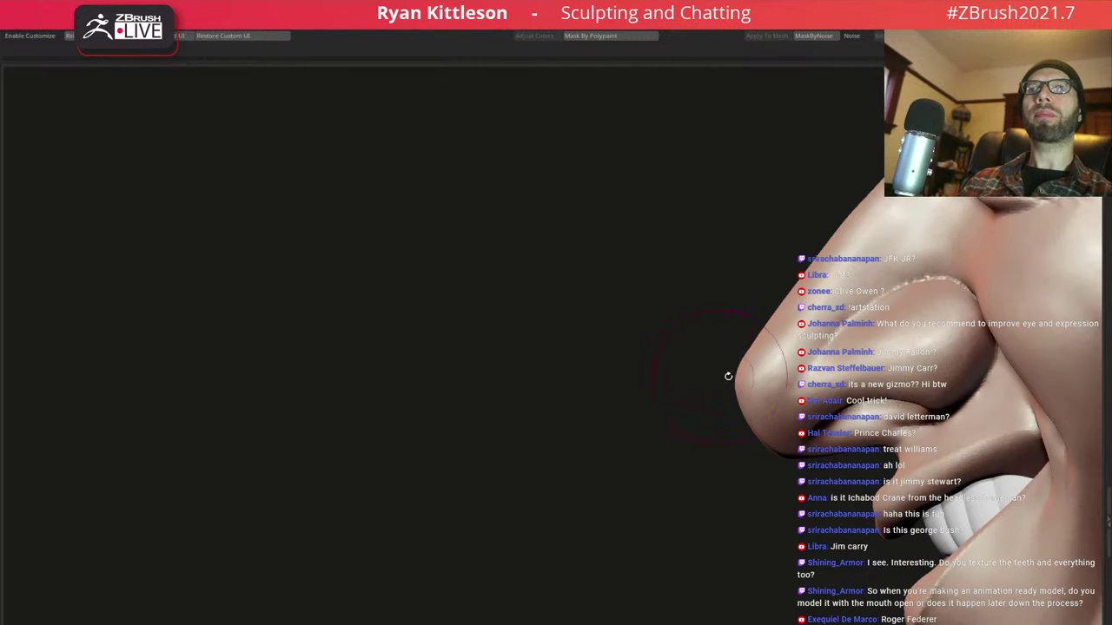
pyautogui.moveTo(714, 345)
pyautogui.mouseDown(button='right')
pyautogui.moveTo(725, 334)
pyautogui.moveTo(725, 382)
pyautogui.mouseUp(button='right')
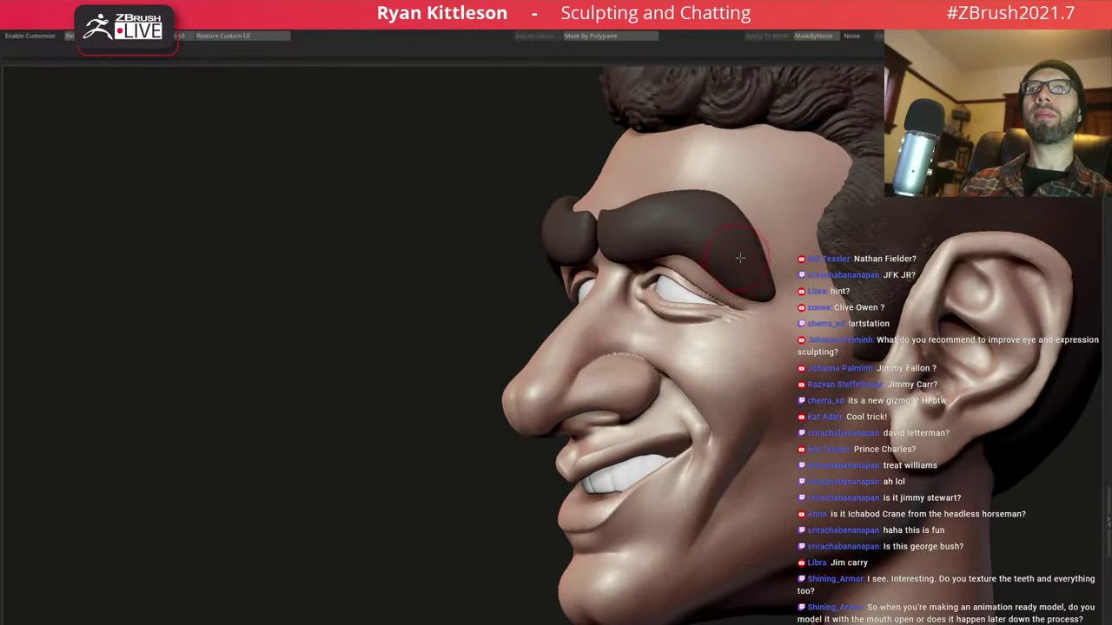
pyautogui.press('space')
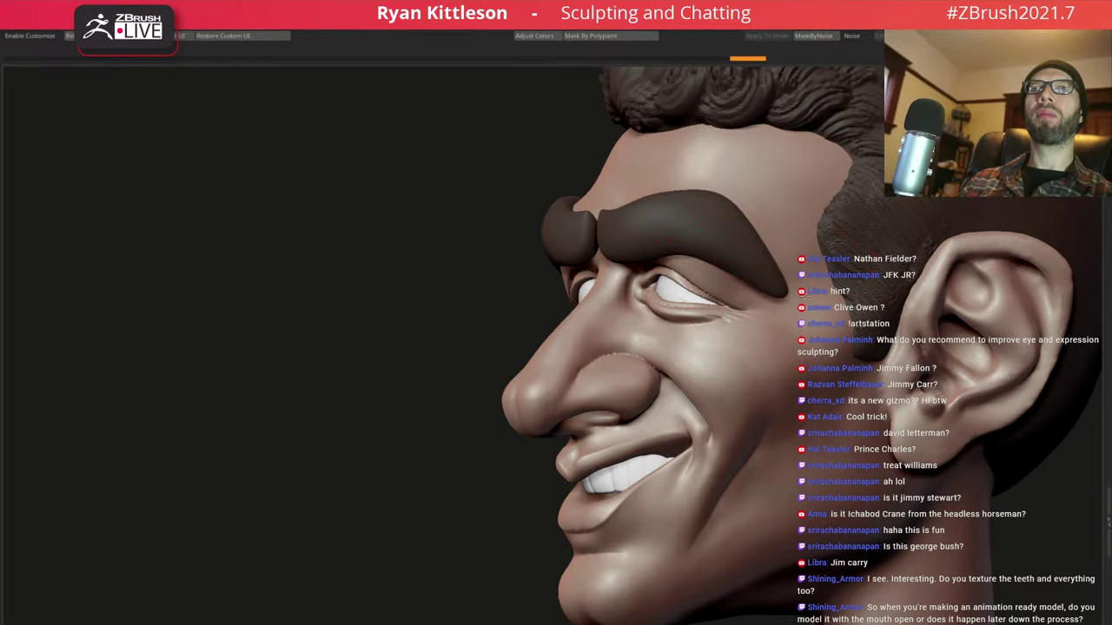
pyautogui.moveTo(786, 216); pyautogui.dragTo(796, 296, button='right')
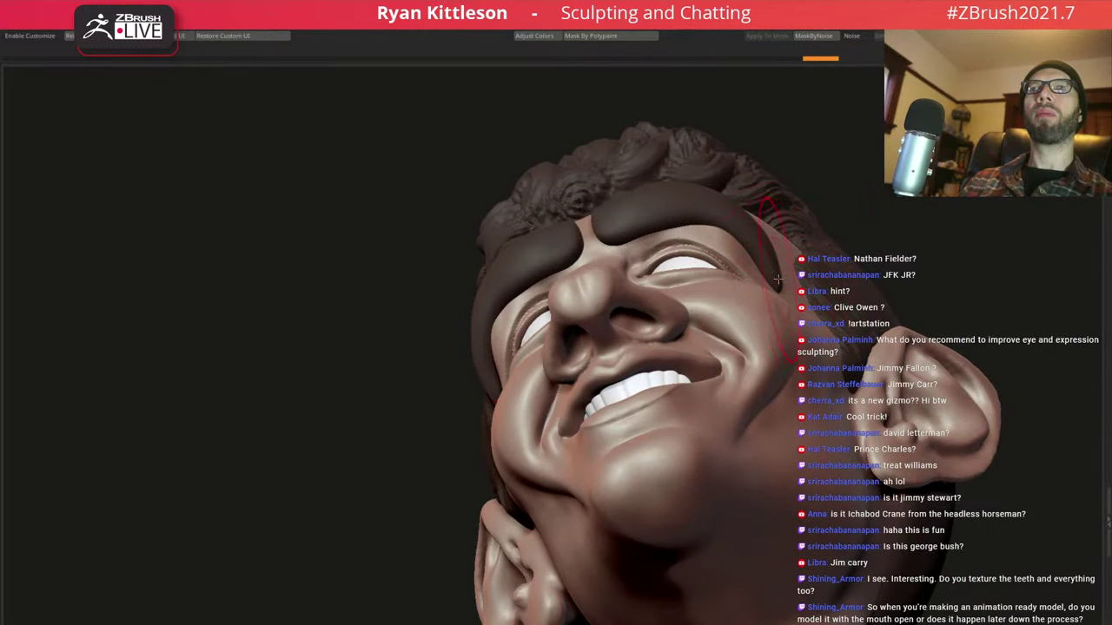
pyautogui.press('space')
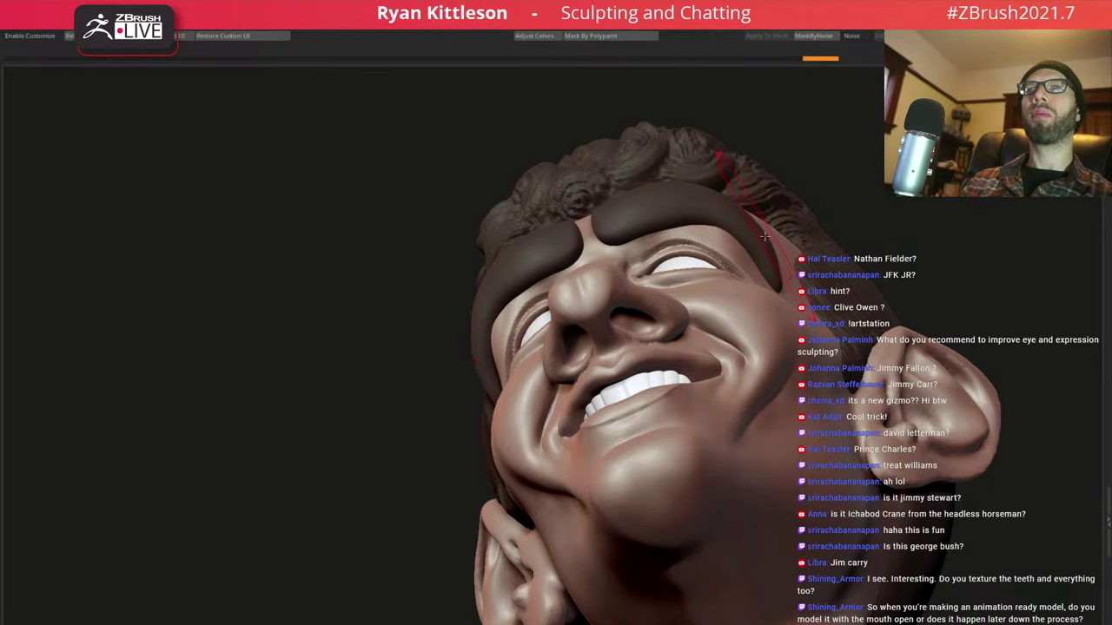
pyautogui.moveTo(714, 206)
pyautogui.mouseDown(button='right')
pyautogui.moveTo(764, 249)
pyautogui.moveTo(716, 310)
pyautogui.mouseUp(button='right')
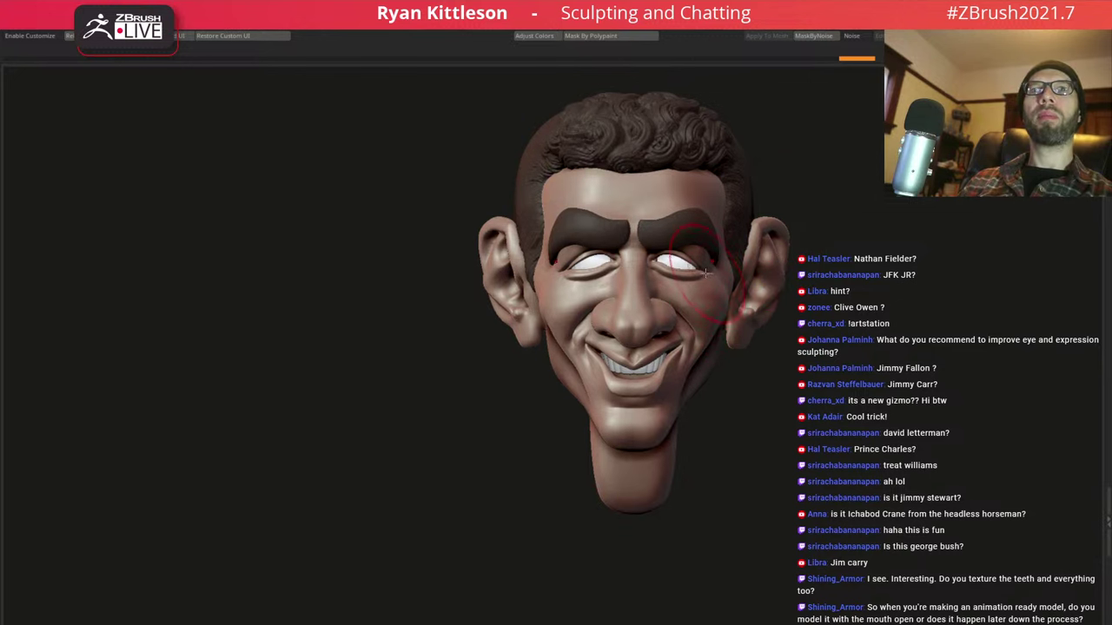
pyautogui.moveTo(727, 272)
pyautogui.mouseDown(button='right')
pyautogui.moveTo(660, 277)
pyautogui.moveTo(724, 273)
pyautogui.moveTo(683, 270)
pyautogui.moveTo(596, 423)
pyautogui.moveTo(636, 357)
pyautogui.moveTo(608, 228)
pyautogui.moveTo(658, 297)
pyautogui.mouseUp(button='right')
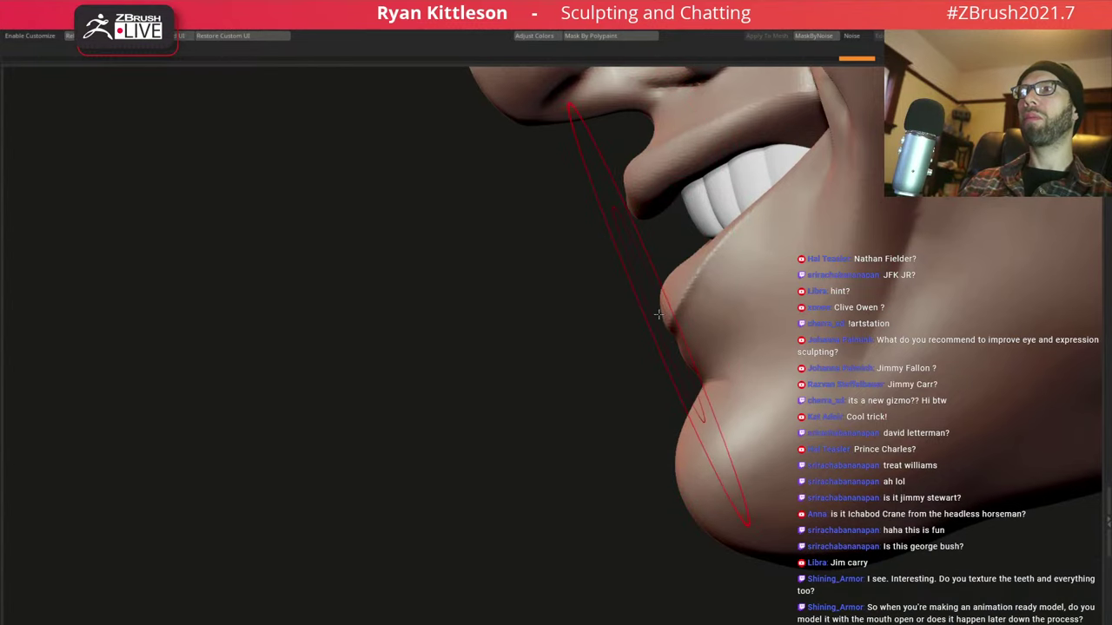
# Rework the grin's corner fold and area below the lower lip, viewing front and side
pyautogui.press('space')
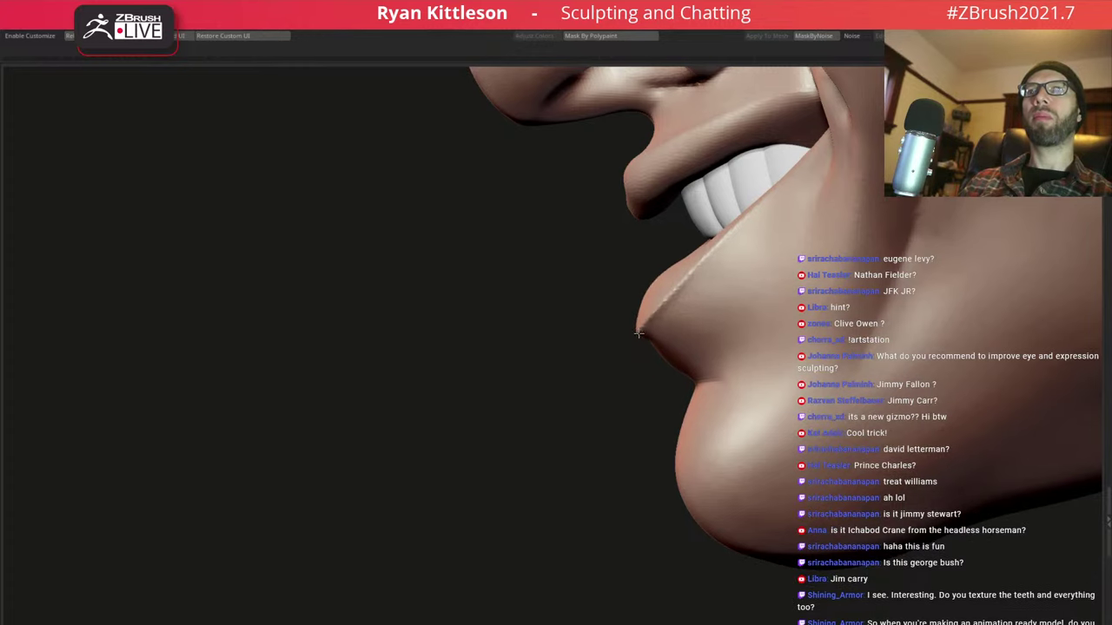
pyautogui.moveTo(639, 337)
pyautogui.mouseDown()
pyautogui.moveTo(608, 347)
pyautogui.moveTo(633, 293)
pyautogui.moveTo(513, 315)
pyautogui.moveTo(626, 258)
pyautogui.mouseUp()
pyautogui.press('f')
pyautogui.press('space')
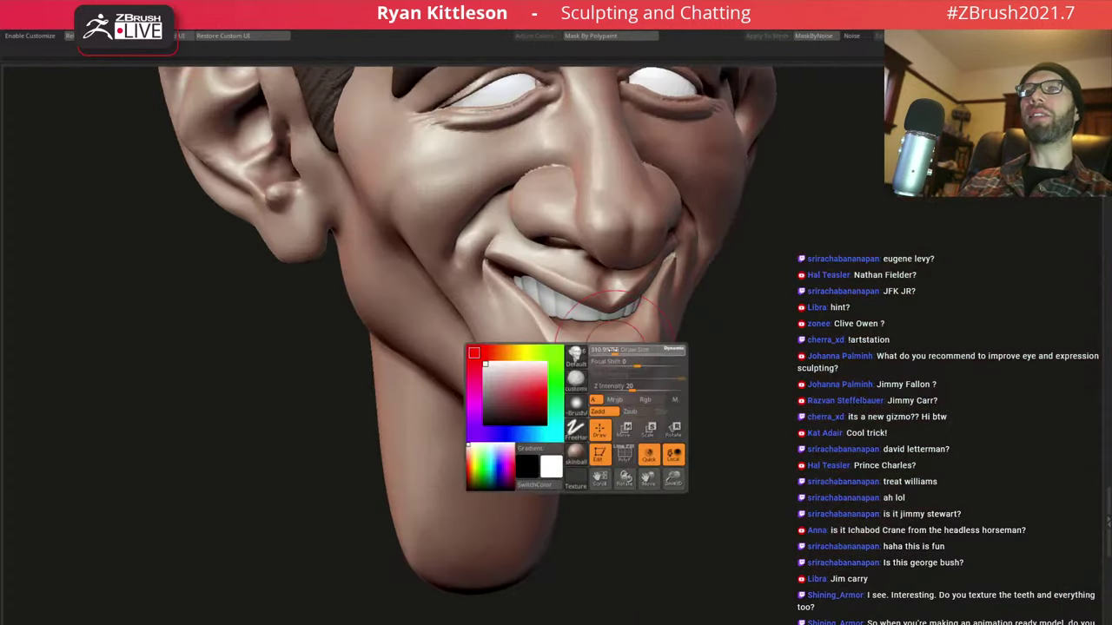
pyautogui.moveTo(608, 318)
pyautogui.mouseDown()
pyautogui.moveTo(606, 349)
pyautogui.moveTo(579, 360)
pyautogui.moveTo(613, 357)
pyautogui.mouseUp()
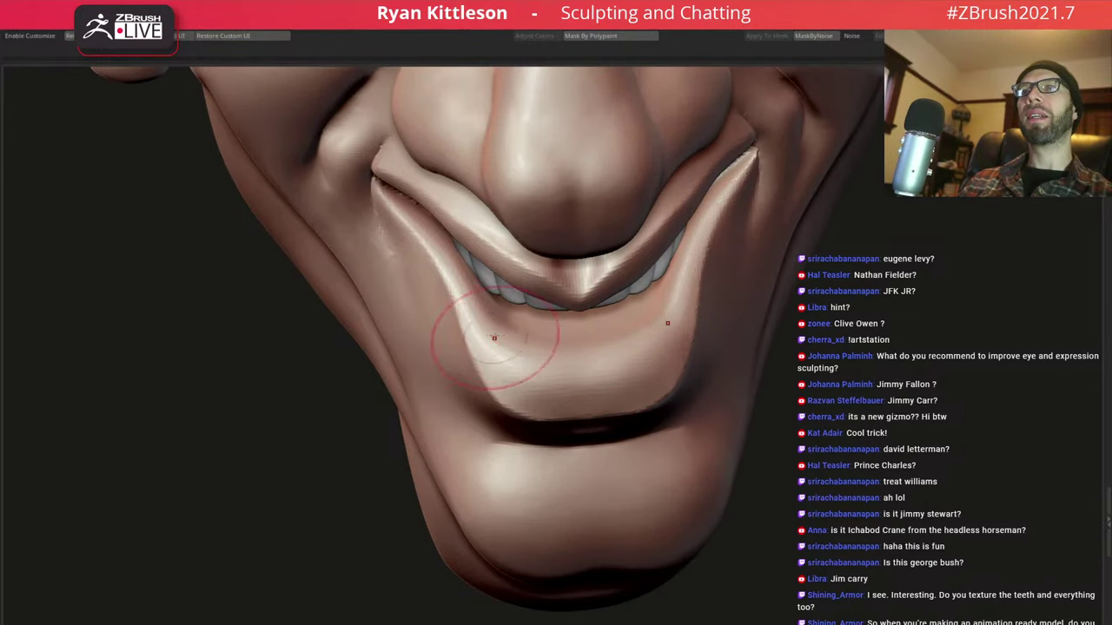
pyautogui.moveTo(523, 347)
pyautogui.mouseDown()
pyautogui.moveTo(591, 347)
pyautogui.moveTo(575, 290)
pyautogui.moveTo(608, 261)
pyautogui.moveTo(608, 218)
pyautogui.moveTo(654, 223)
pyautogui.moveTo(614, 230)
pyautogui.mouseUp()
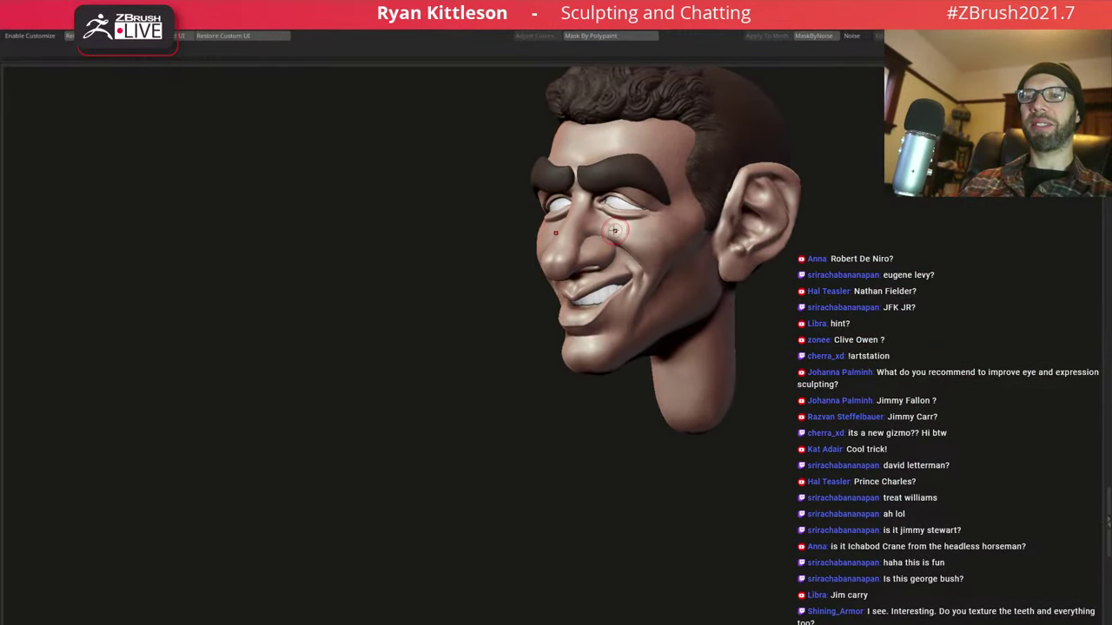
pyautogui.moveTo(658, 264); pyautogui.dragTo(575, 275)
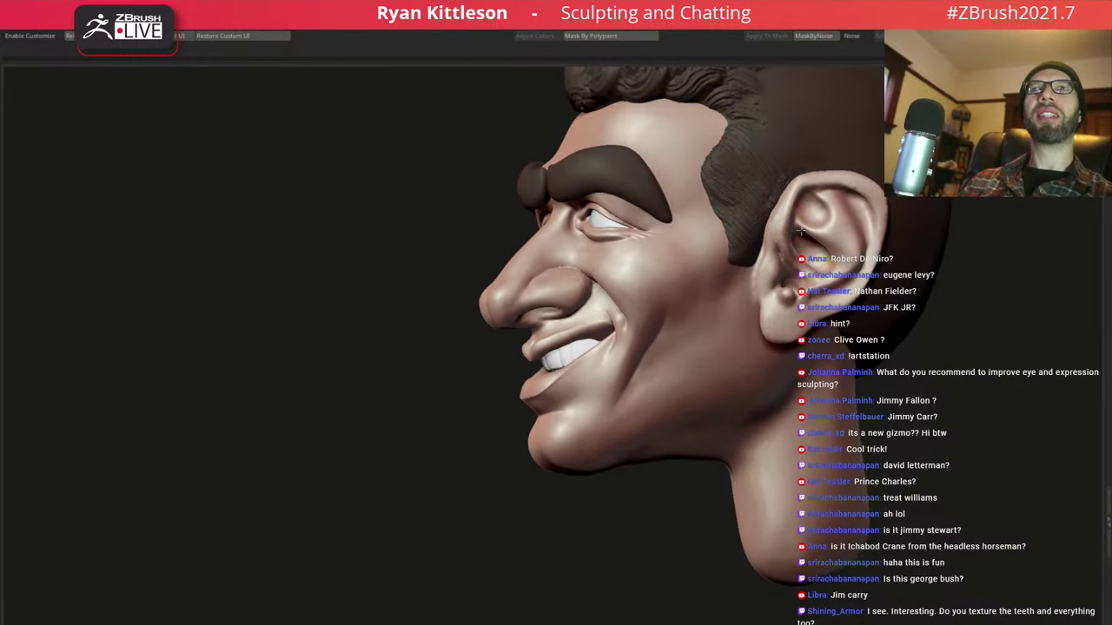
# Sculpt a ridged edge along the inner rim of the ear
pyautogui.moveTo(800, 231)
pyautogui.keyDown('ctrl'); pyautogui.mouseDown(button='right')
pyautogui.moveTo(752, 252)
pyautogui.moveTo(752, 167)
pyautogui.mouseUp(button='right'); pyautogui.keyUp('ctrl')
pyautogui.rightClick(752, 166)
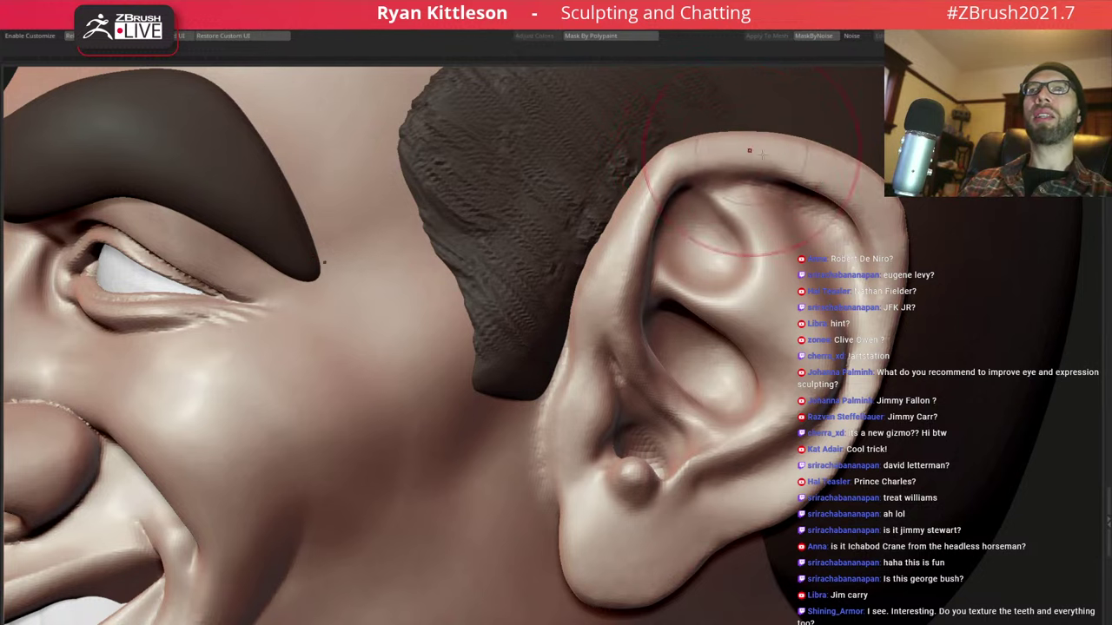
pyautogui.keyDown('alt'); pyautogui.moveTo(759, 176); pyautogui.dragTo(689, 190, button='right'); pyautogui.keyUp('alt')
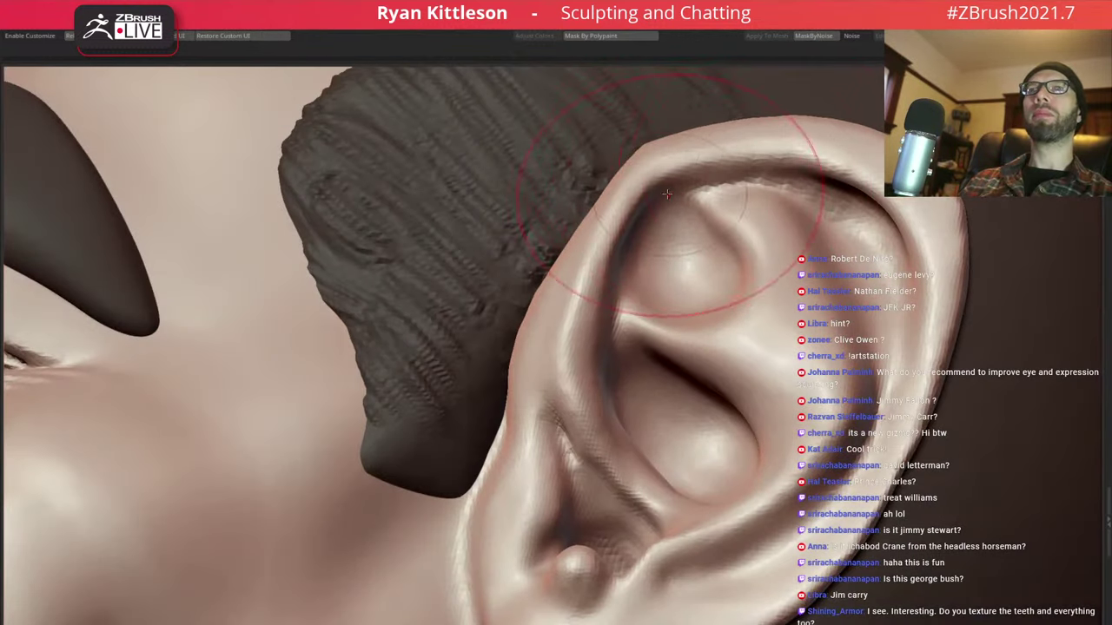
pyautogui.moveTo(666, 193); pyautogui.dragTo(731, 205)
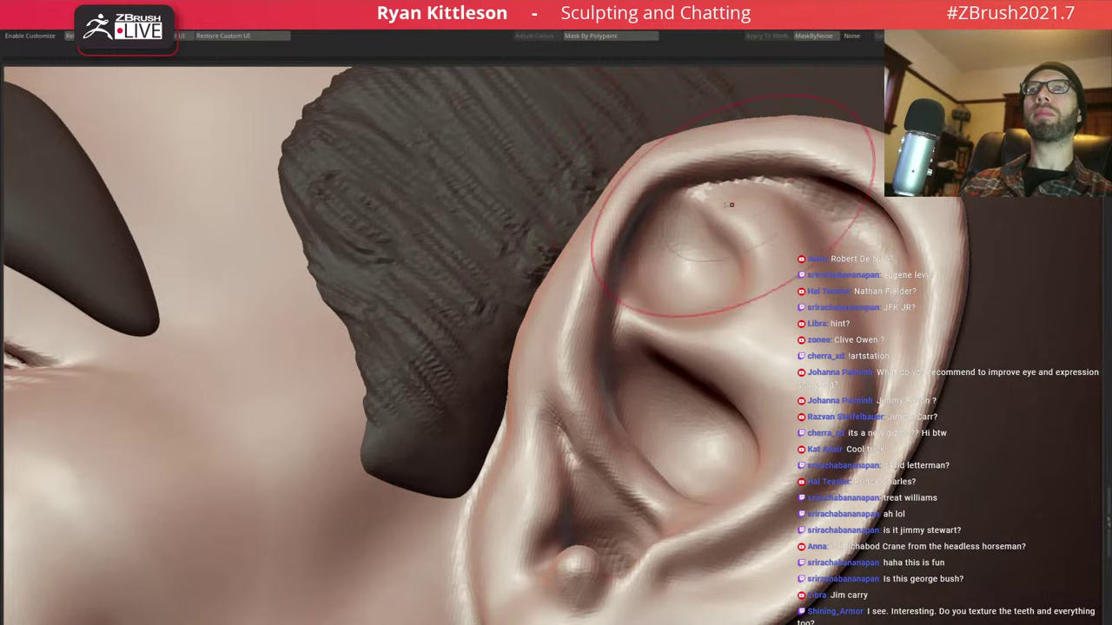
# Smooth away the dark spot inside the upper inner ear
pyautogui.moveTo(730, 204); pyautogui.dragTo(645, 211, button='right')
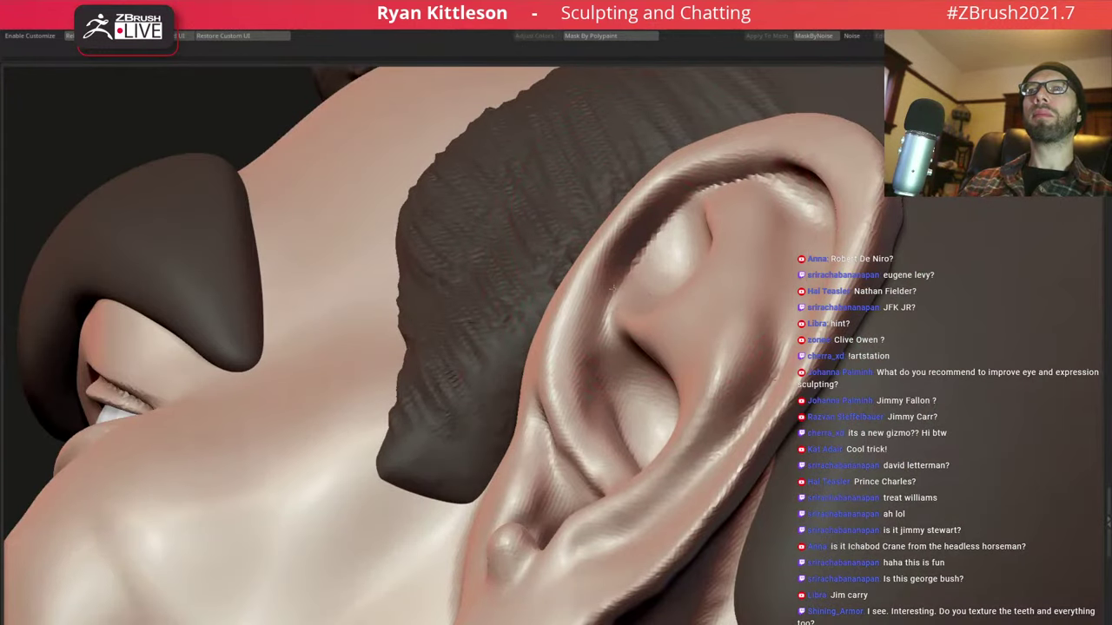
pyautogui.moveTo(613, 287); pyautogui.dragTo(660, 248, button='right')
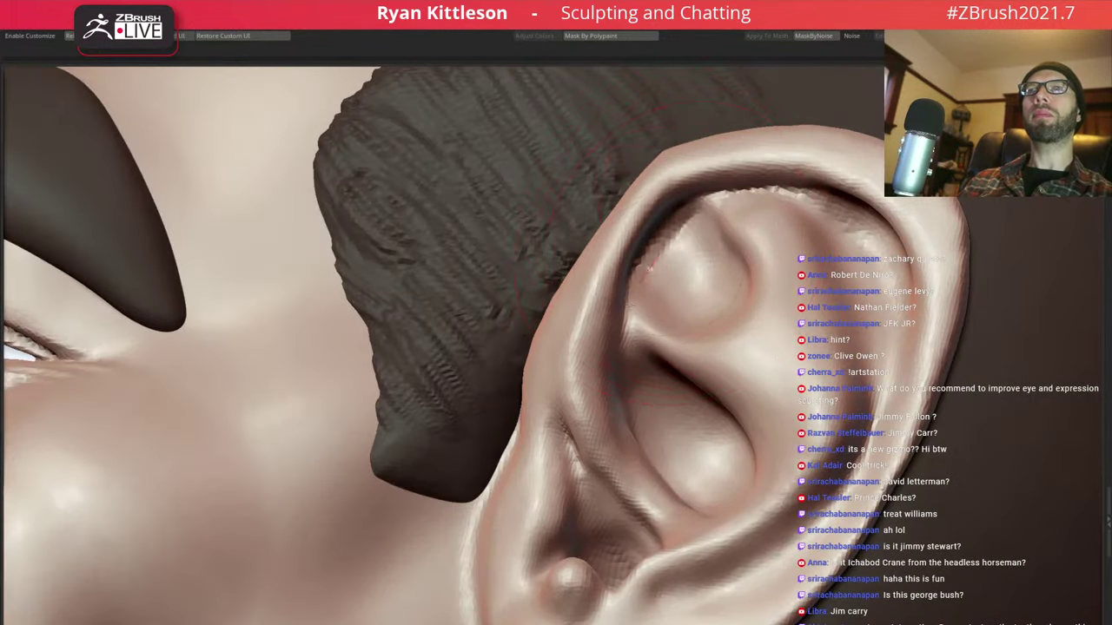
pyautogui.keyDown('shift'); pyautogui.moveTo(673, 245); pyautogui.dragTo(695, 236); pyautogui.keyUp('shift')
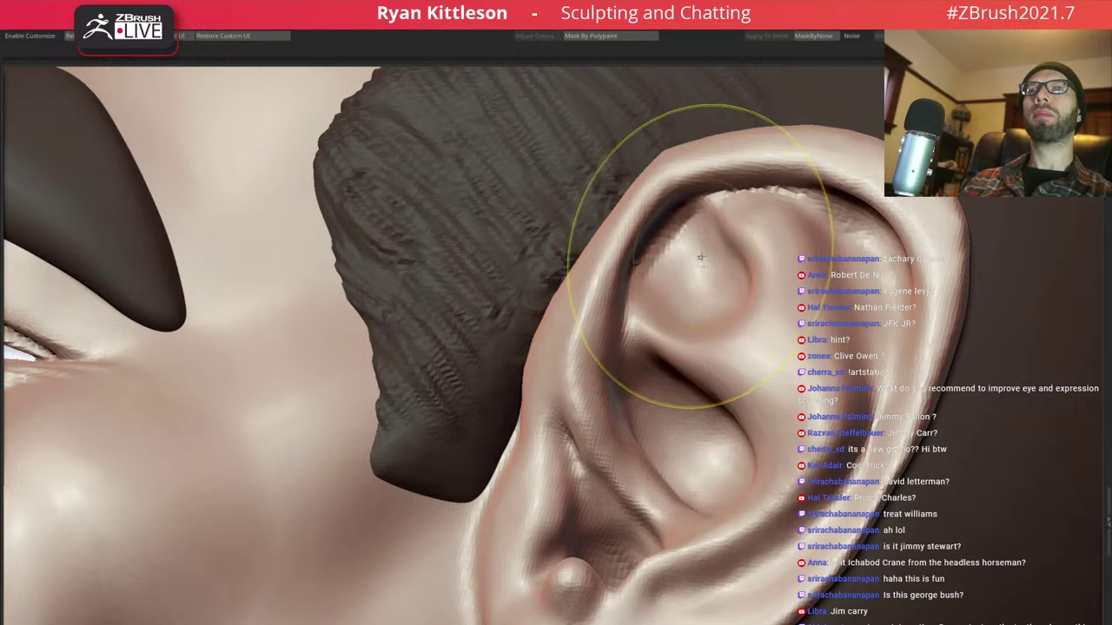
pyautogui.moveTo(699, 267)
pyautogui.mouseDown(button='right')
pyautogui.moveTo(745, 217)
pyautogui.moveTo(804, 193)
pyautogui.moveTo(904, 225)
pyautogui.moveTo(886, 287)
pyautogui.moveTo(683, 198)
pyautogui.moveTo(761, 252)
pyautogui.moveTo(886, 282)
pyautogui.moveTo(869, 260)
pyautogui.mouseUp(button='right')
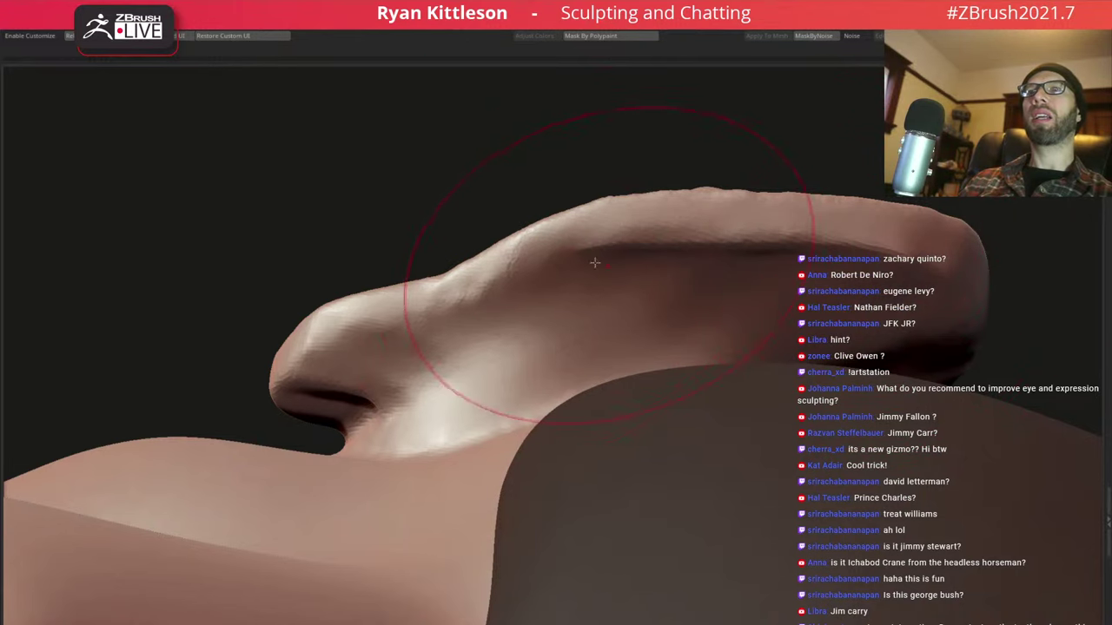
pyautogui.moveTo(400, 296)
pyautogui.mouseDown(button='right')
pyautogui.moveTo(775, 331)
pyautogui.moveTo(609, 276)
pyautogui.mouseUp(button='right')
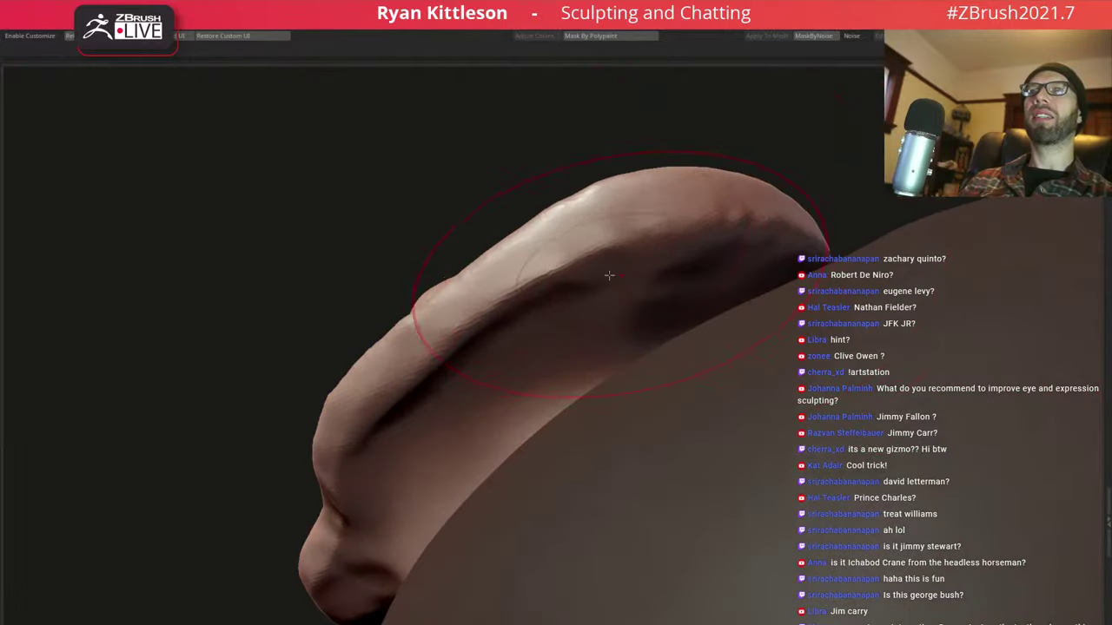
pyautogui.moveTo(815, 238)
pyautogui.mouseDown(button='right')
pyautogui.moveTo(777, 264)
pyautogui.moveTo(758, 233)
pyautogui.mouseUp(button='right')
pyautogui.press('space')
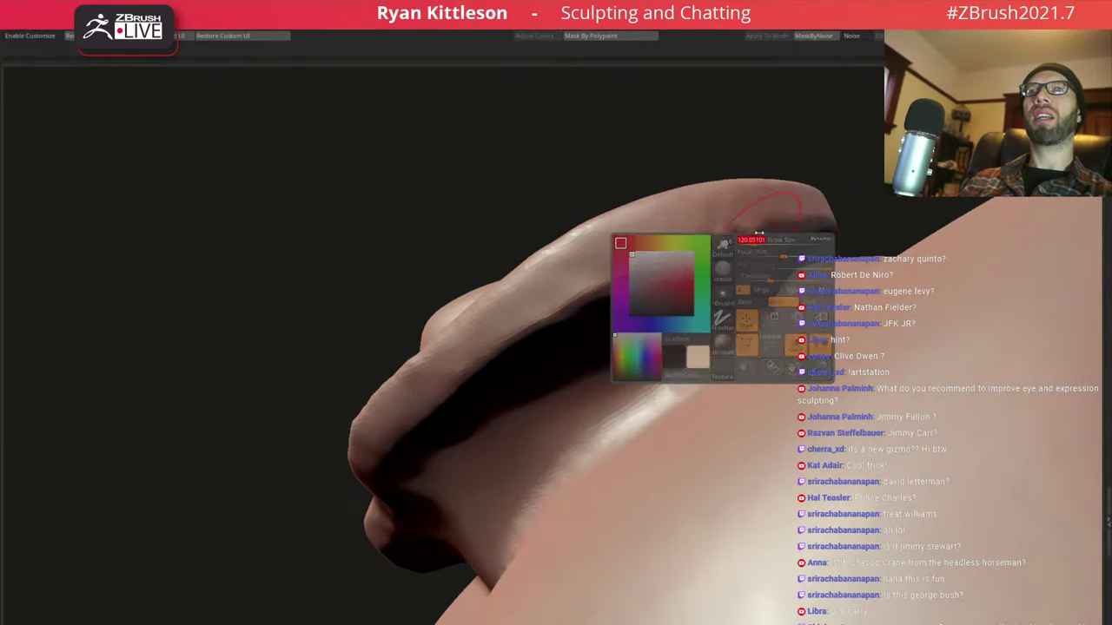
pyautogui.moveTo(407, 447)
pyautogui.mouseDown(button='right')
pyautogui.moveTo(558, 278)
pyautogui.moveTo(533, 339)
pyautogui.moveTo(556, 295)
pyautogui.moveTo(521, 287)
pyautogui.moveTo(589, 282)
pyautogui.moveTo(469, 289)
pyautogui.moveTo(534, 296)
pyautogui.moveTo(547, 323)
pyautogui.moveTo(561, 273)
pyautogui.moveTo(550, 251)
pyautogui.moveTo(517, 277)
pyautogui.mouseUp(button='right')
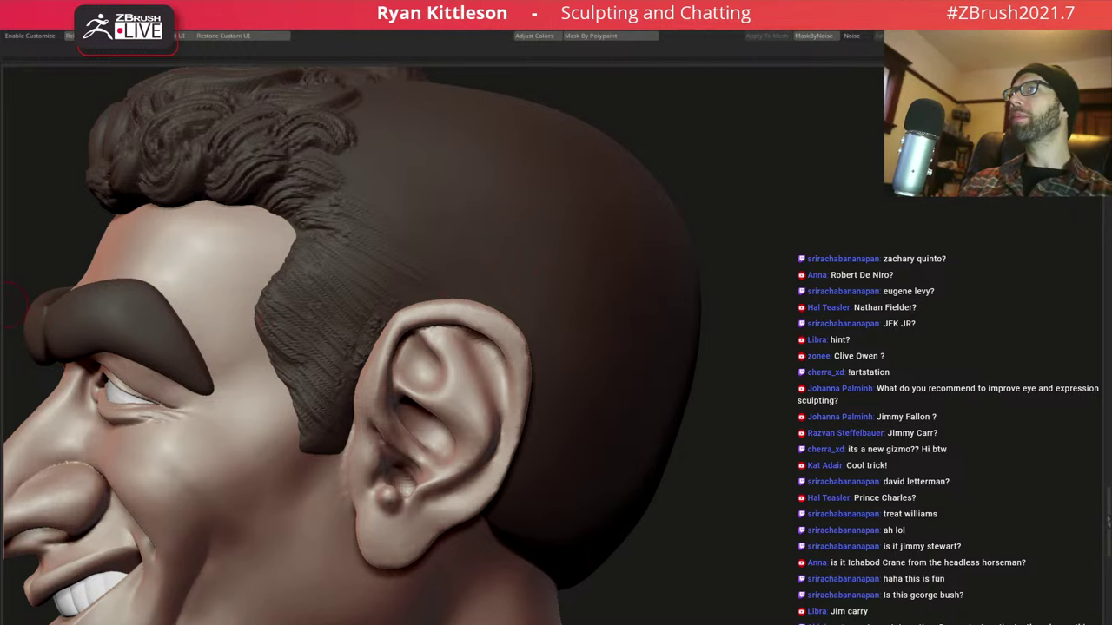
# Try a hair stroke down the side of the skull, then undo it
pyautogui.press('space')
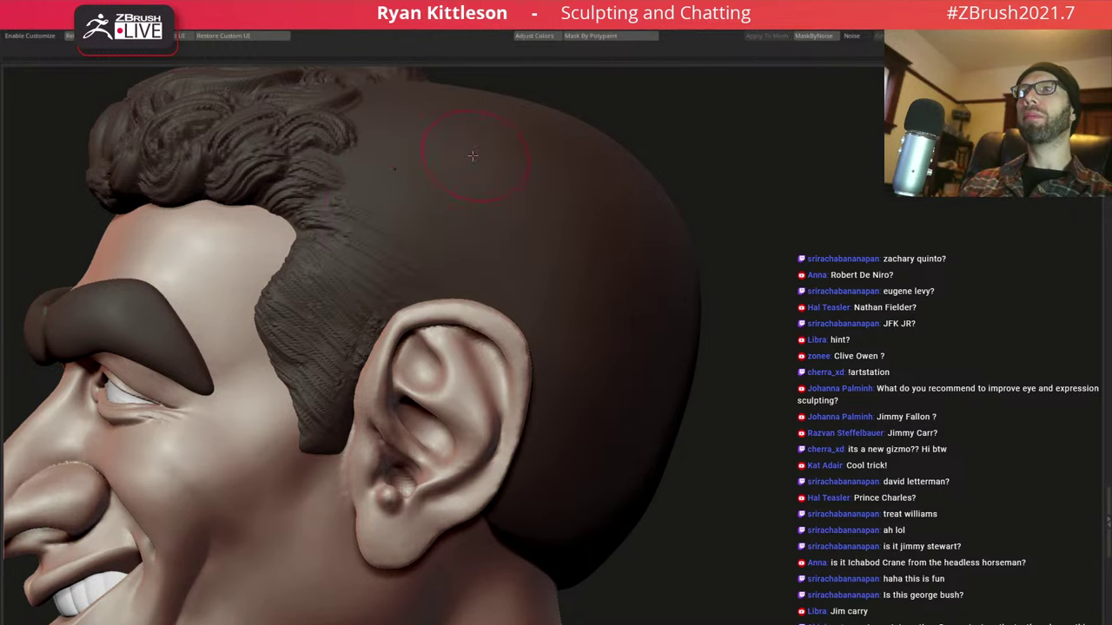
pyautogui.moveTo(426, 144); pyautogui.dragTo(462, 214, button='right')
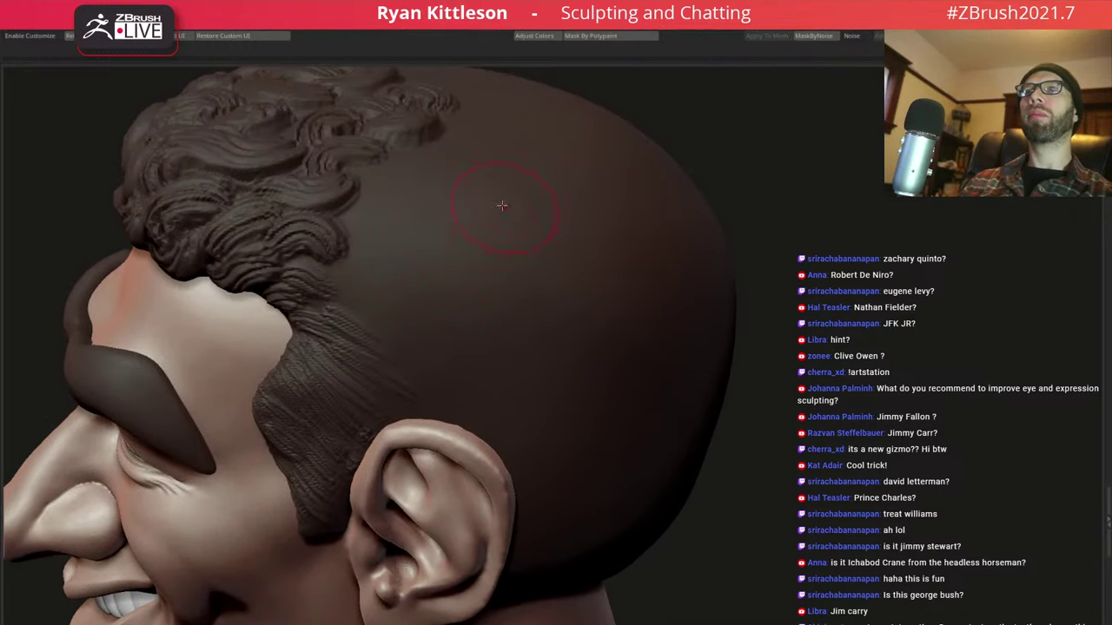
pyautogui.press('space')
pyautogui.moveTo(612, 209); pyautogui.dragTo(531, 248, button='right')
pyautogui.moveTo(539, 280); pyautogui.dragTo(512, 382)
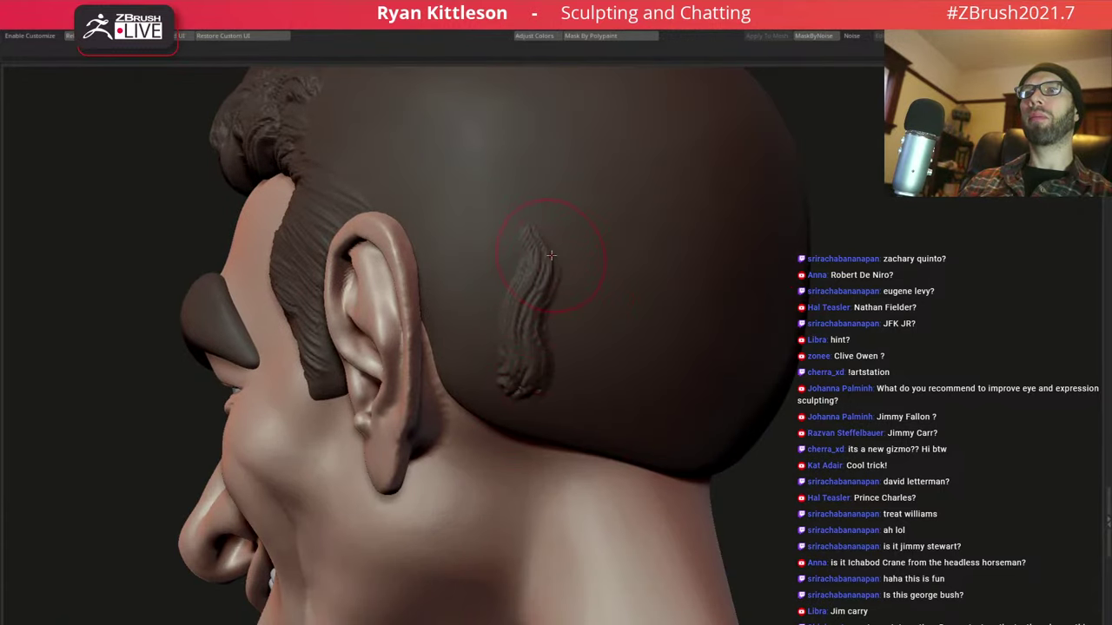
pyautogui.hotkey('ctrl', 'z')
# Draw curls on the back of the skull and behind and above the ear
pyautogui.moveTo(520, 251); pyautogui.dragTo(569, 363)
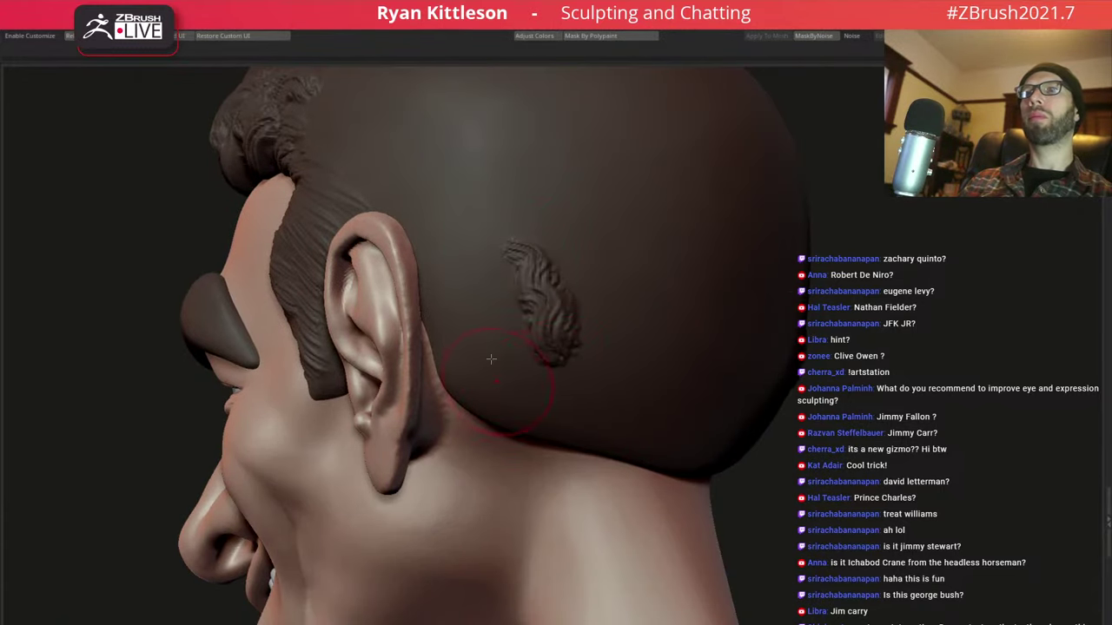
pyautogui.moveTo(483, 274); pyautogui.dragTo(495, 400)
pyautogui.moveTo(512, 298)
pyautogui.mouseDown()
pyautogui.moveTo(517, 365)
pyautogui.moveTo(554, 430)
pyautogui.mouseUp()
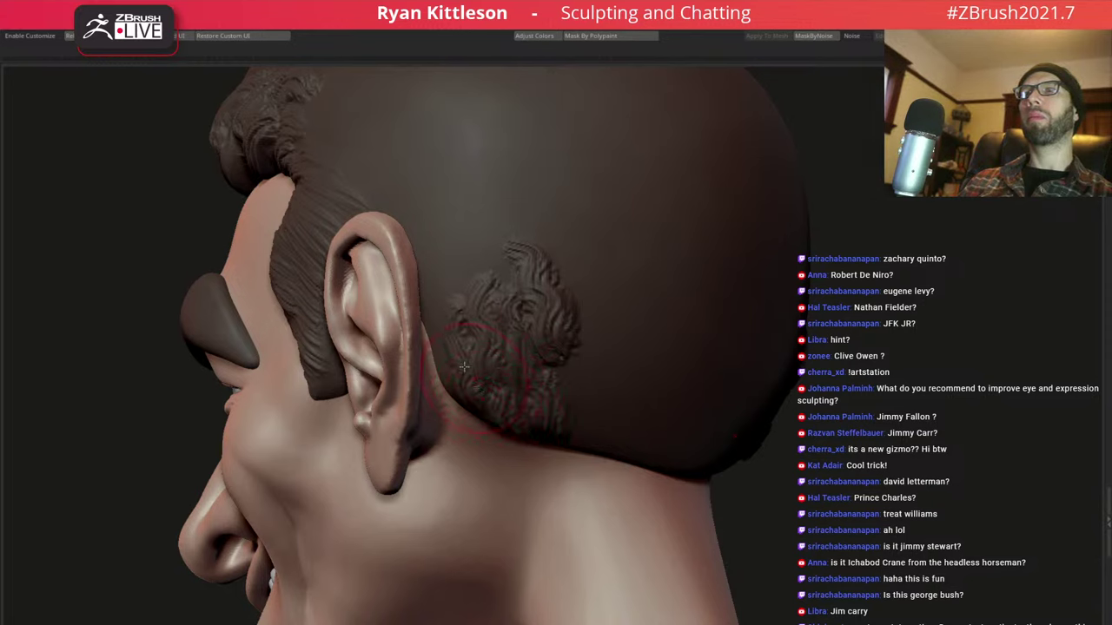
pyautogui.moveTo(420, 222); pyautogui.dragTo(461, 300)
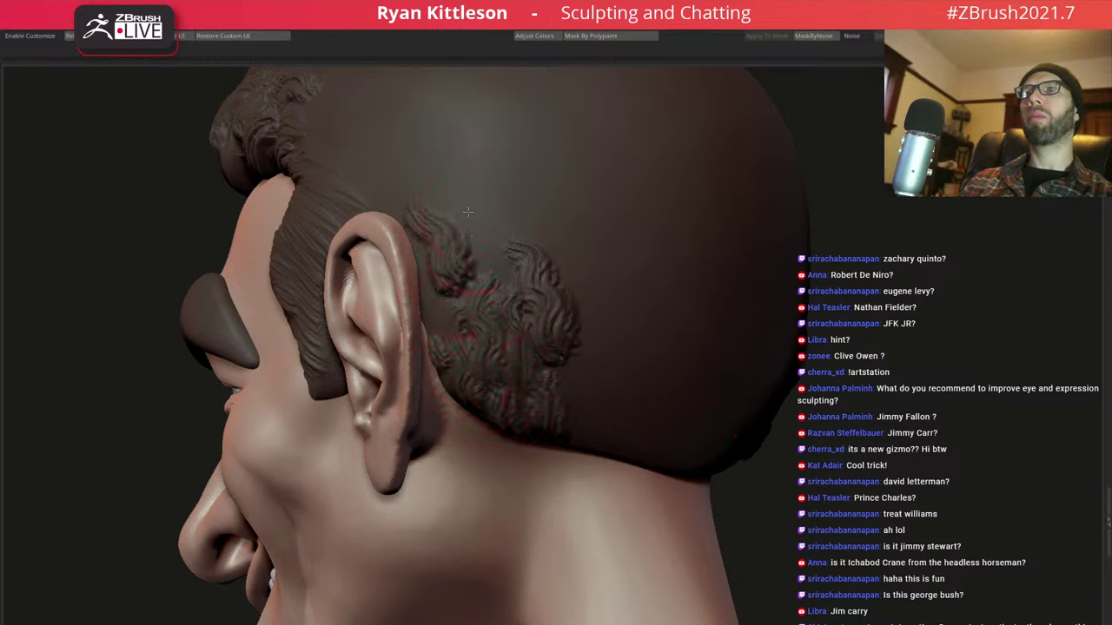
pyautogui.moveTo(468, 211); pyautogui.dragTo(500, 287)
pyautogui.moveTo(499, 287); pyautogui.dragTo(443, 300, button='right')
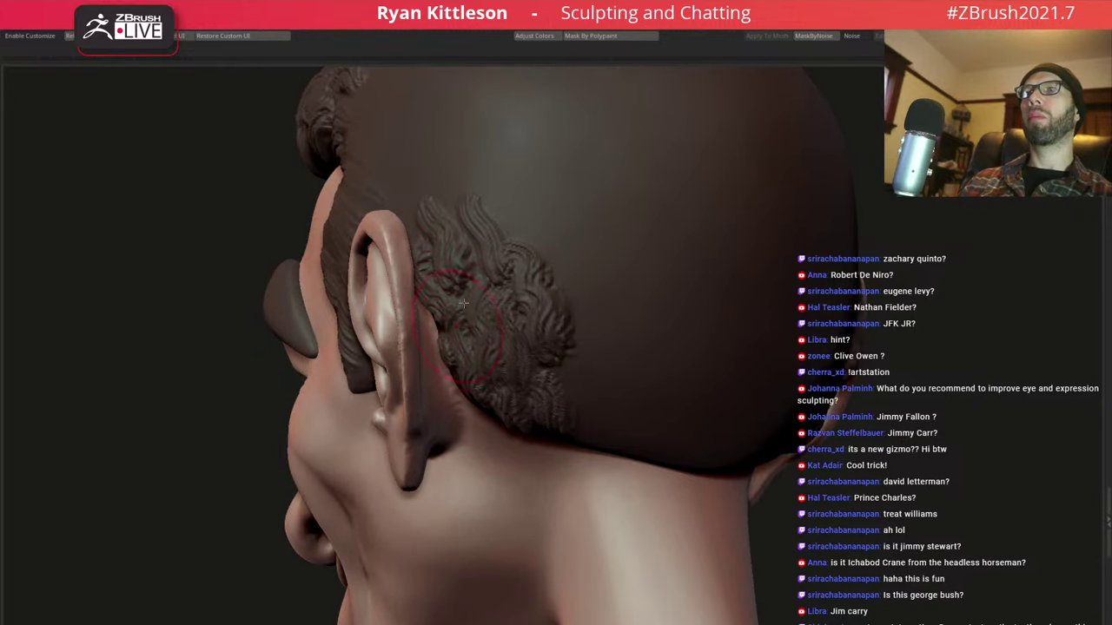
# Add curled strands along the skull edge and down the back of the head
pyautogui.moveTo(417, 261)
pyautogui.mouseDown(button='right')
pyautogui.moveTo(354, 212)
pyautogui.moveTo(406, 318)
pyautogui.mouseUp(button='right')
pyautogui.moveTo(408, 339); pyautogui.dragTo(399, 363)
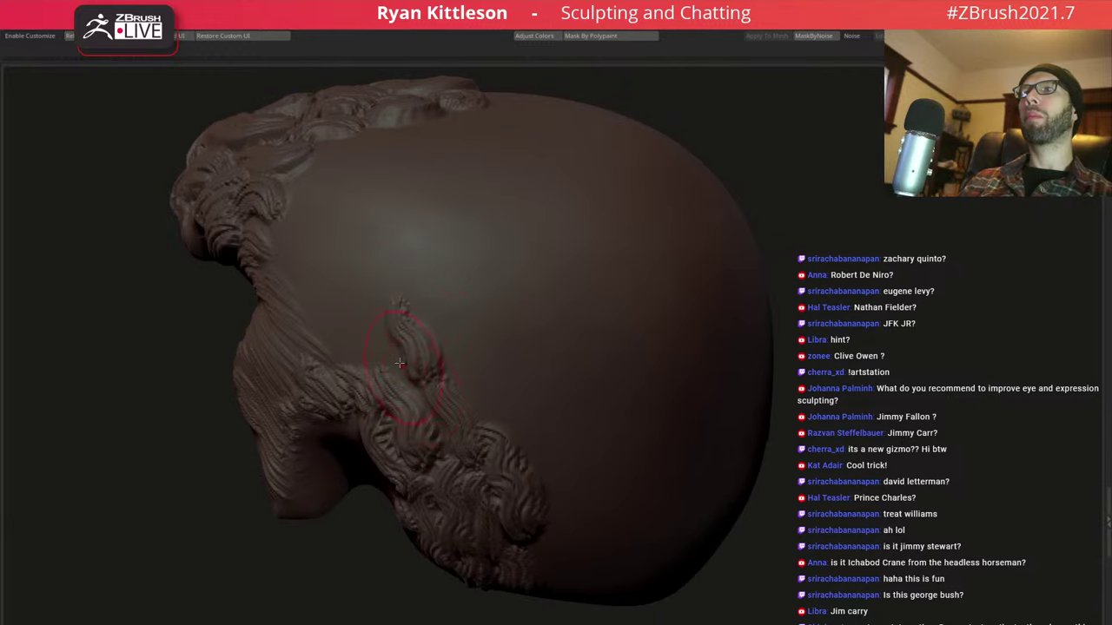
pyautogui.moveTo(395, 315); pyautogui.dragTo(369, 316, button='right')
pyautogui.moveTo(357, 337); pyautogui.dragTo(372, 372)
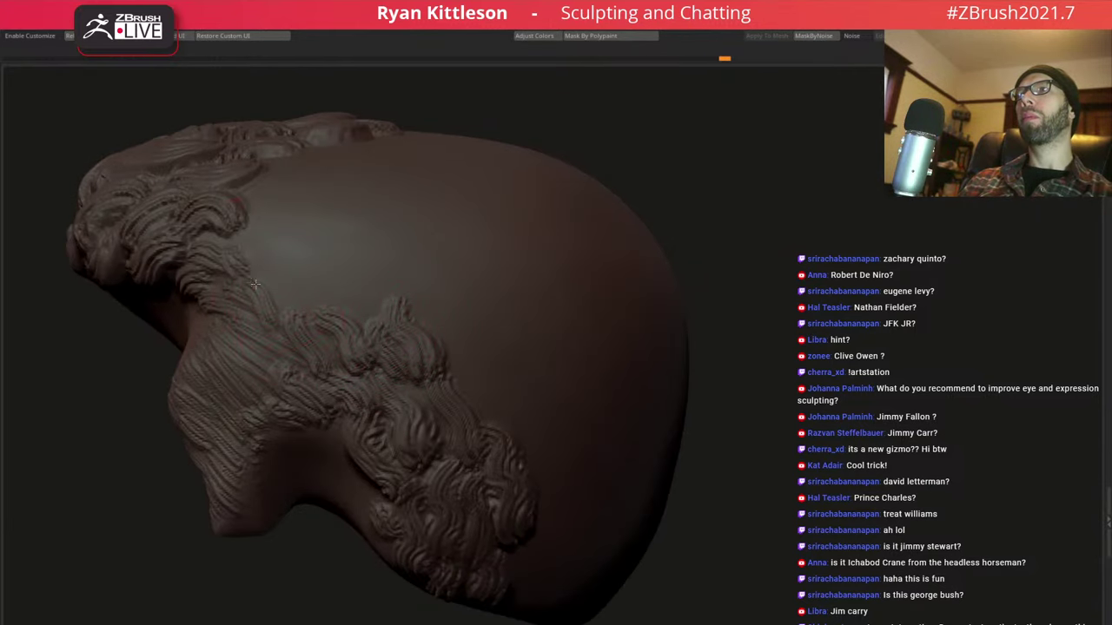
pyautogui.moveTo(230, 236)
pyautogui.mouseDown()
pyautogui.moveTo(339, 321)
pyautogui.moveTo(389, 269)
pyautogui.mouseUp()
pyautogui.moveTo(412, 285); pyautogui.dragTo(374, 261, button='right')
pyautogui.moveTo(254, 158); pyautogui.dragTo(378, 270)
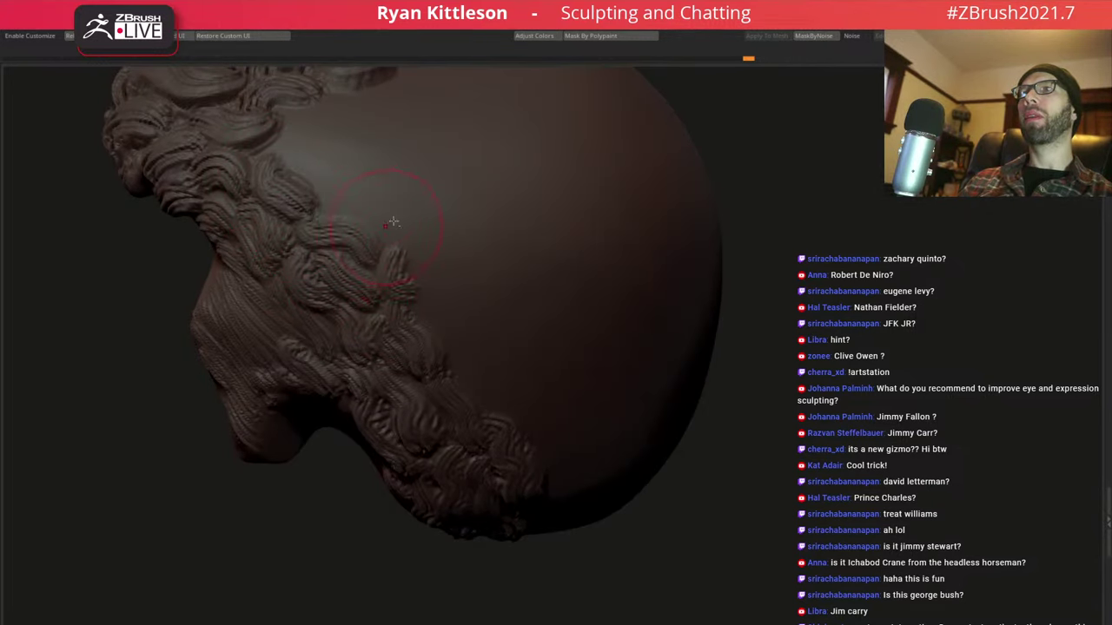
# Add curls on the crown and along the top and side edges of the hair
pyautogui.moveTo(393, 223); pyautogui.dragTo(337, 239, button='right')
pyautogui.moveTo(351, 207); pyautogui.dragTo(396, 254)
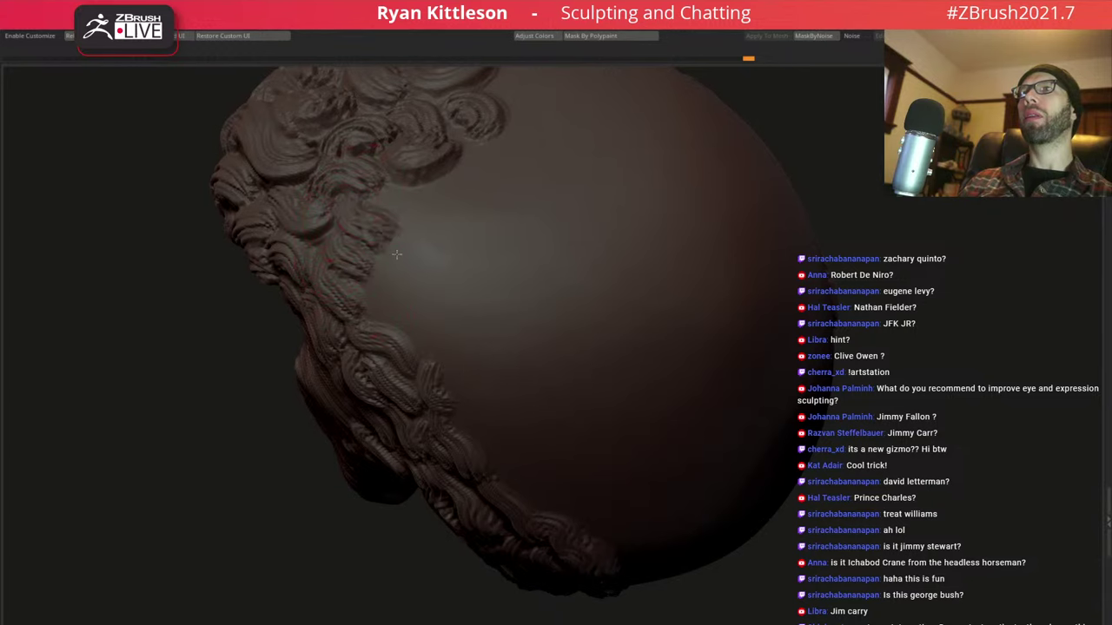
pyautogui.moveTo(422, 212)
pyautogui.mouseDown(button='right')
pyautogui.moveTo(486, 251)
pyautogui.moveTo(560, 224)
pyautogui.mouseUp(button='right')
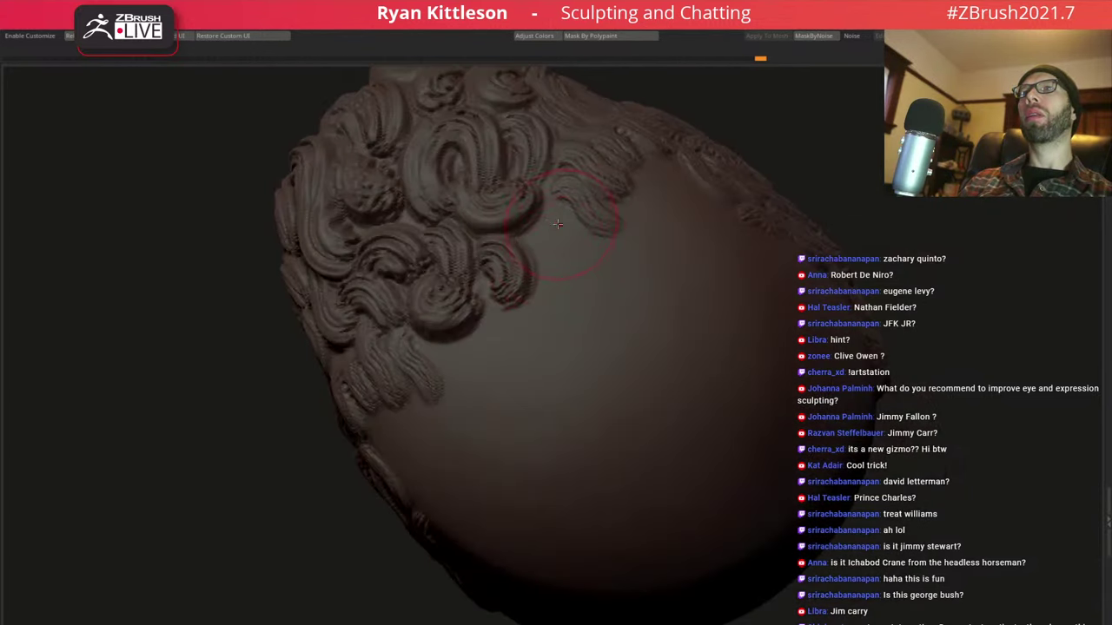
pyautogui.moveTo(569, 236); pyautogui.dragTo(594, 301)
pyautogui.moveTo(505, 396); pyautogui.dragTo(453, 328, button='right')
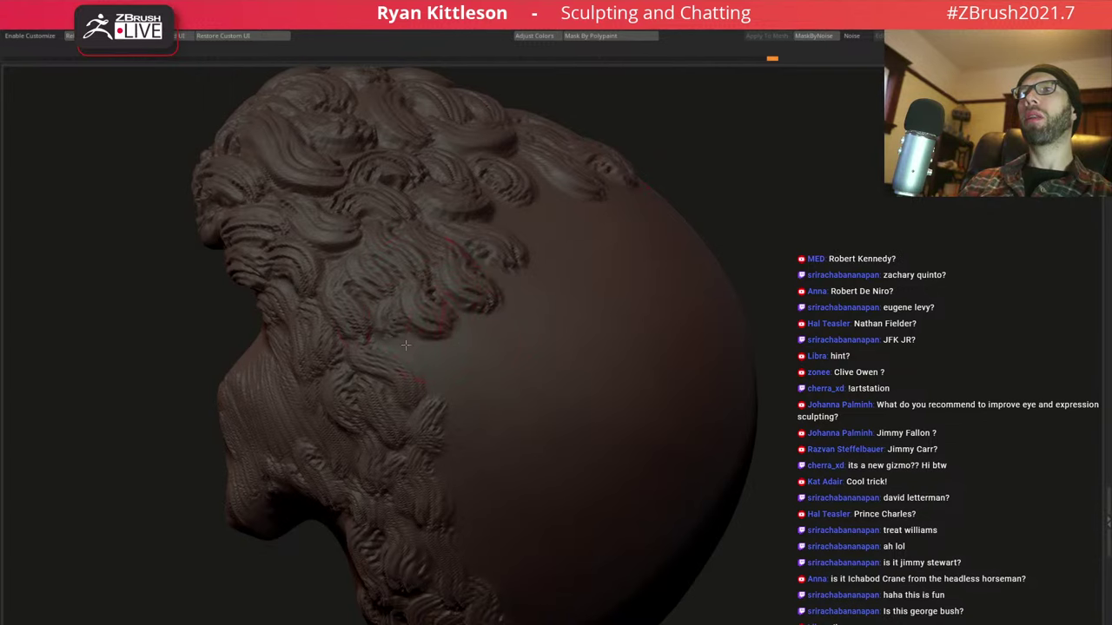
pyautogui.moveTo(486, 348); pyautogui.dragTo(429, 322, button='right')
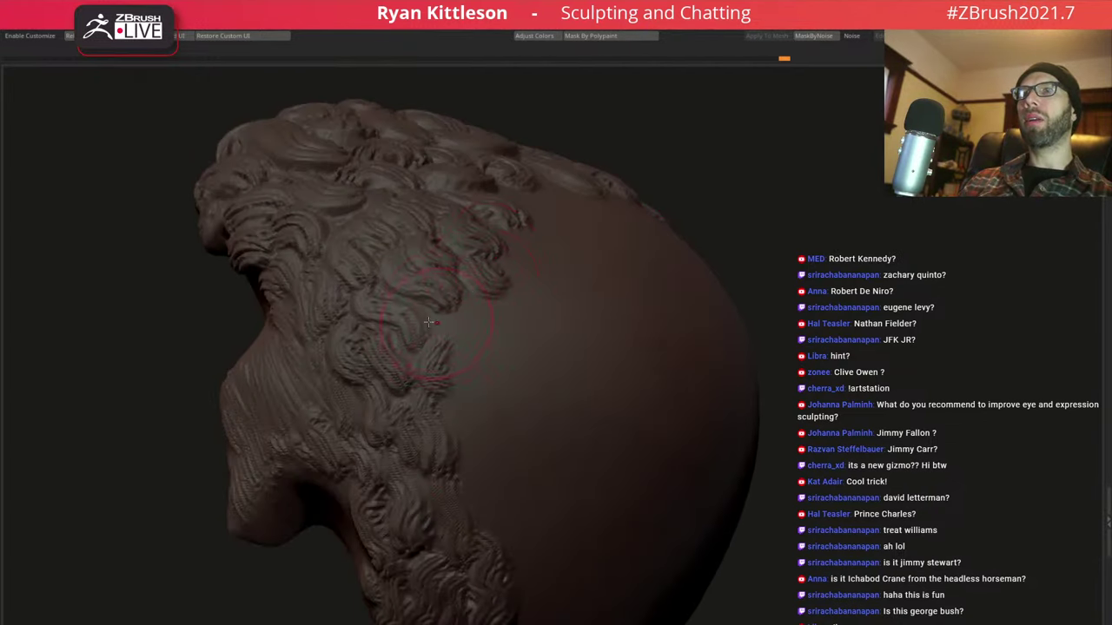
pyautogui.moveTo(429, 322); pyautogui.dragTo(497, 359)
pyautogui.moveTo(510, 250); pyautogui.dragTo(514, 228)
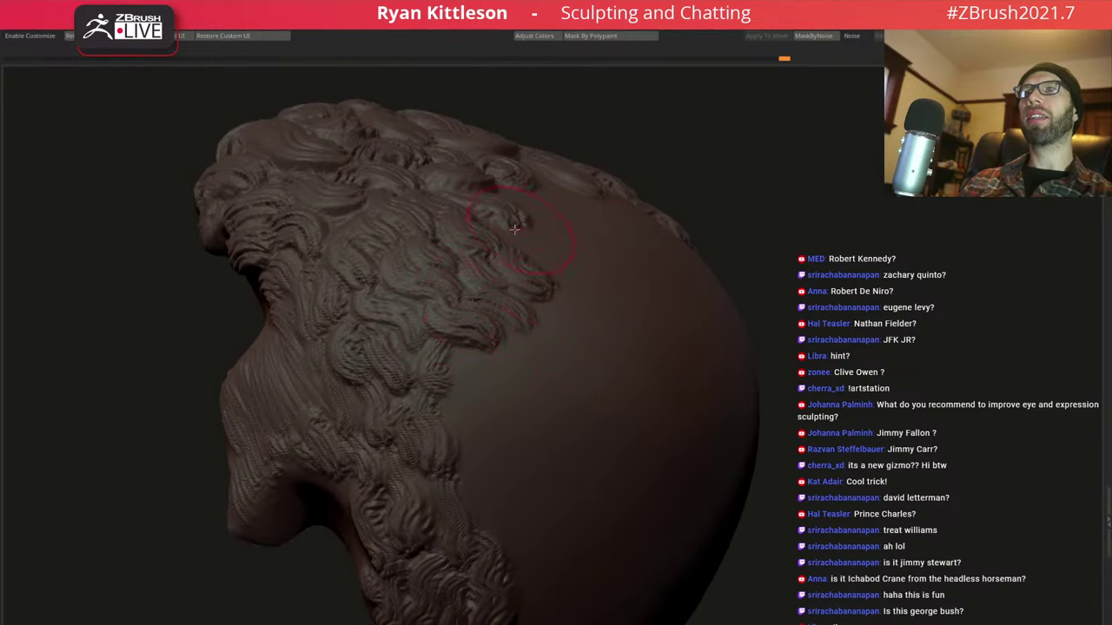
pyautogui.moveTo(533, 343)
pyautogui.mouseDown(button='right')
pyautogui.moveTo(477, 361)
pyautogui.moveTo(474, 250)
pyautogui.mouseUp(button='right')
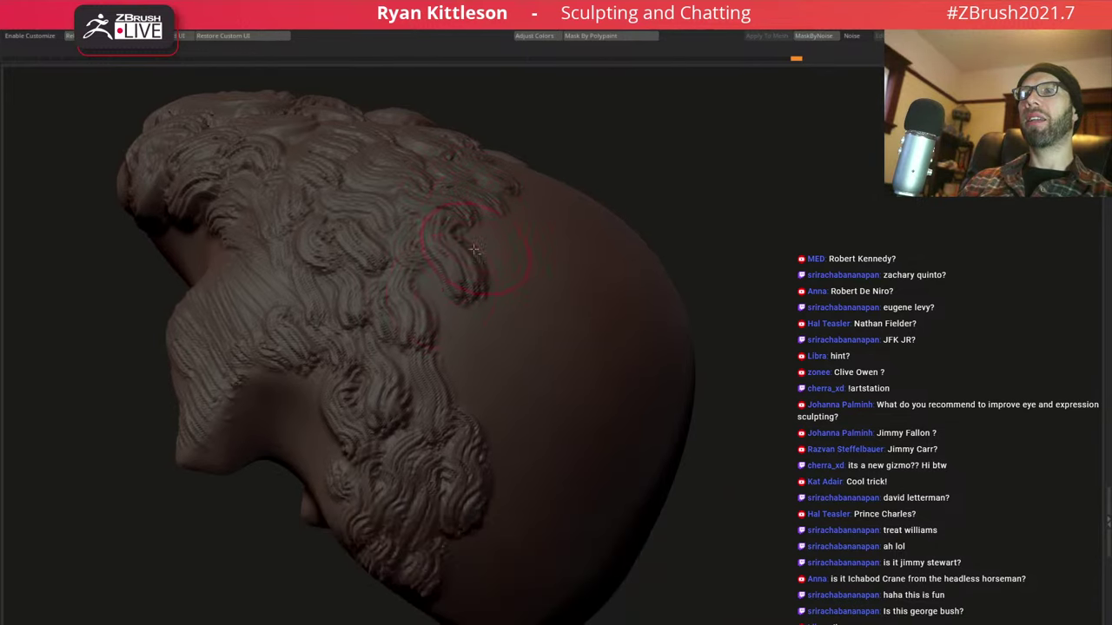
pyautogui.moveTo(433, 284)
pyautogui.mouseDown()
pyautogui.moveTo(536, 403)
pyautogui.moveTo(513, 493)
pyautogui.mouseUp()
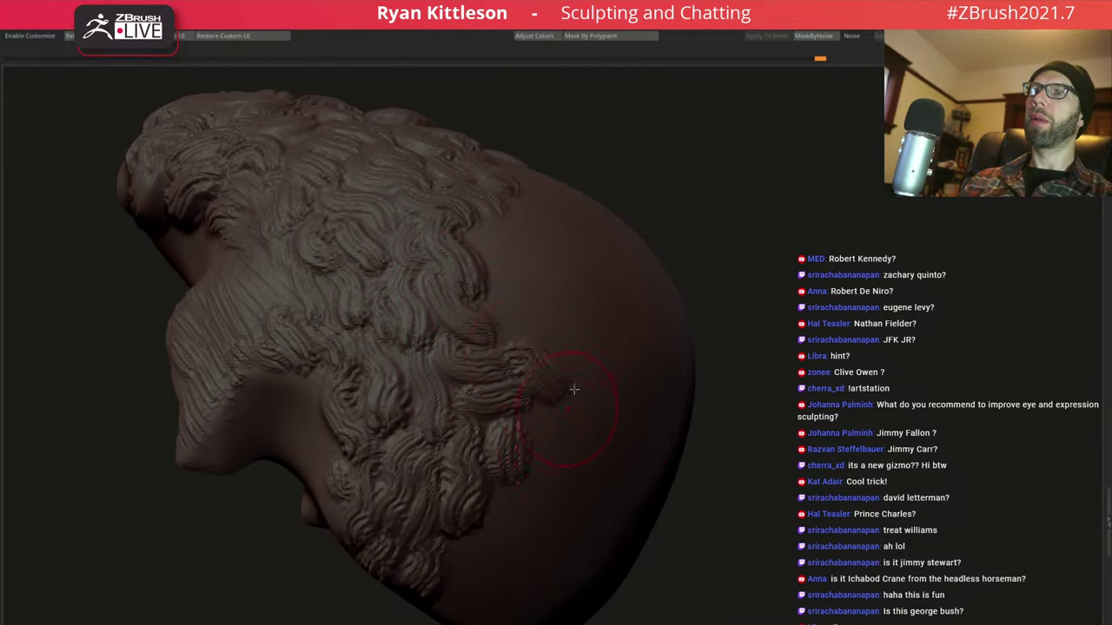
# Add curls to the right of and below the existing hair on the back
pyautogui.moveTo(574, 390)
pyautogui.mouseDown(button='right')
pyautogui.moveTo(511, 269)
pyautogui.moveTo(566, 259)
pyautogui.mouseUp(button='right')
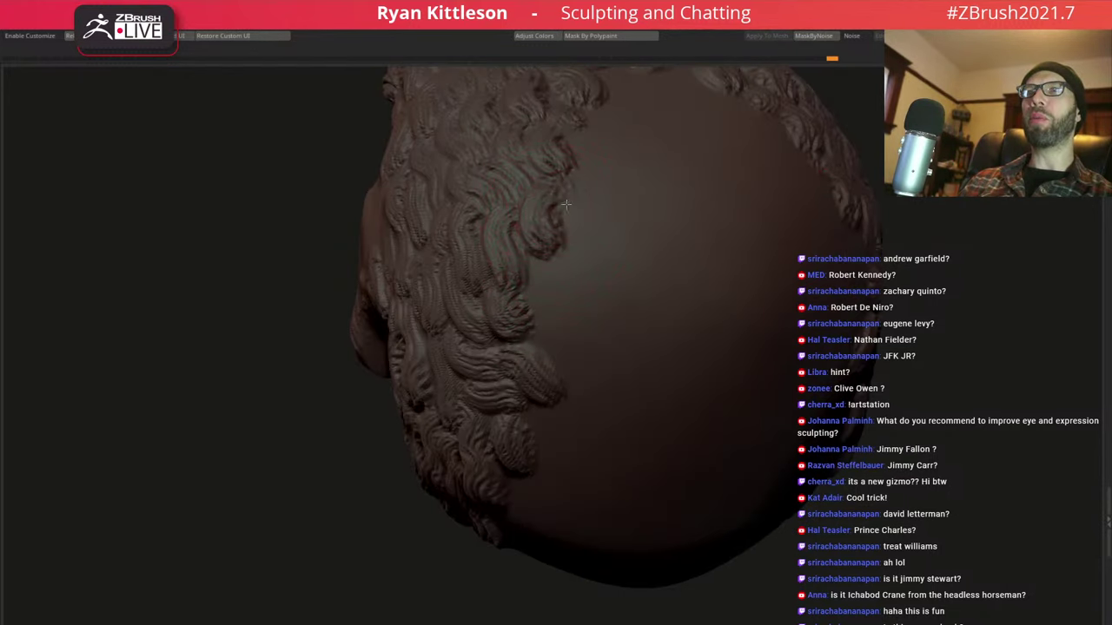
pyautogui.moveTo(566, 204); pyautogui.dragTo(568, 327)
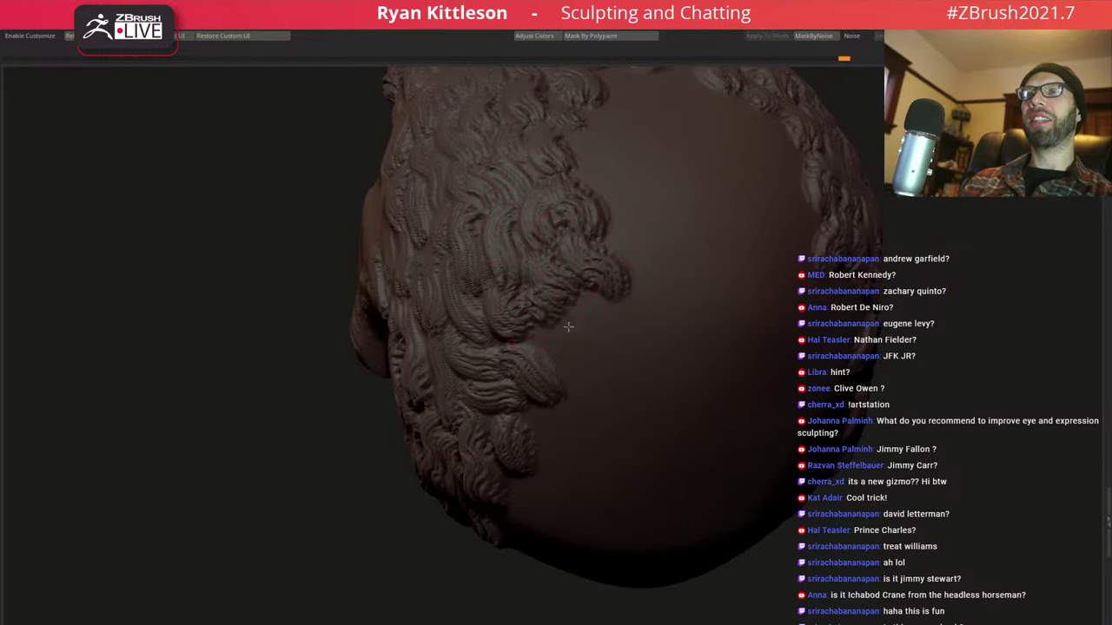
pyautogui.moveTo(568, 326); pyautogui.dragTo(571, 255, button='right')
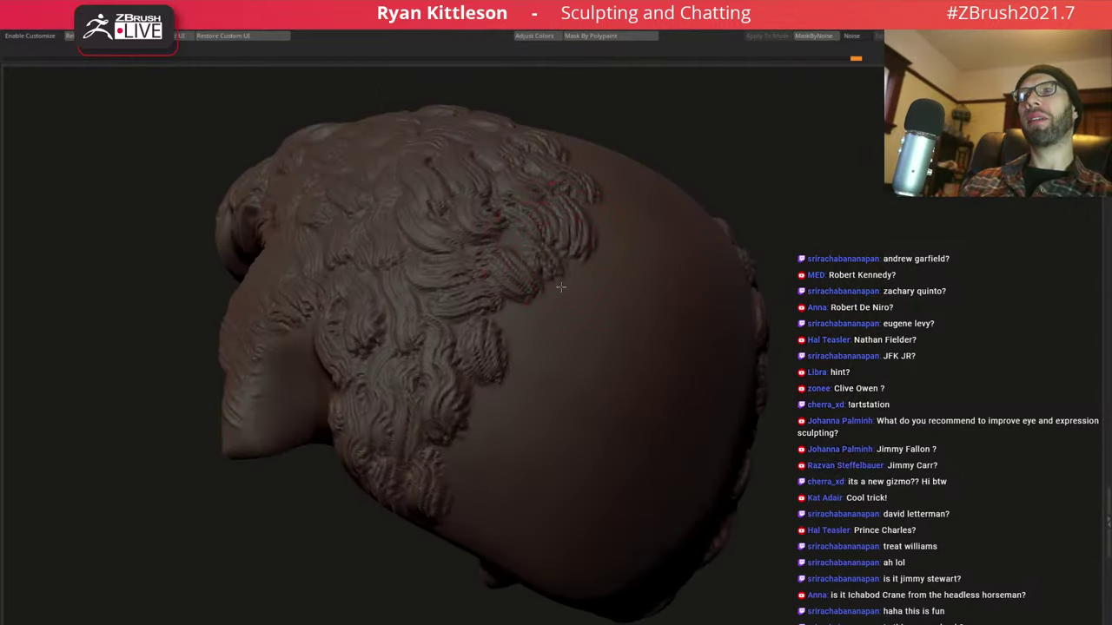
pyautogui.moveTo(561, 286)
pyautogui.mouseDown()
pyautogui.moveTo(488, 444)
pyautogui.moveTo(501, 469)
pyautogui.mouseUp()
pyautogui.moveTo(469, 478); pyautogui.dragTo(514, 512, button='right')
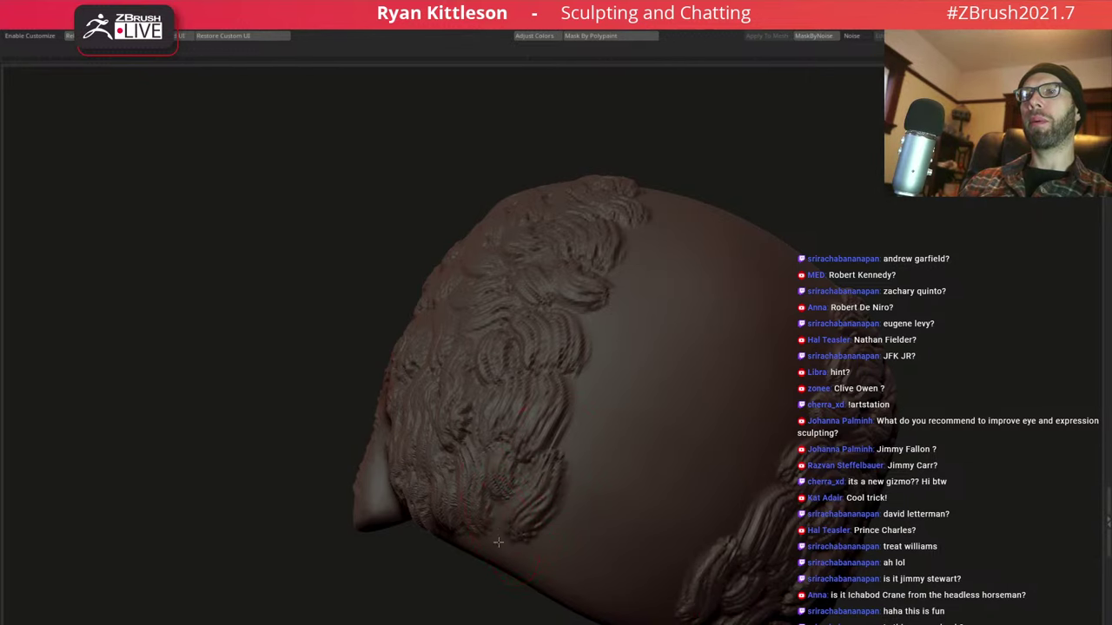
pyautogui.moveTo(469, 549)
pyautogui.mouseDown(button='right')
pyautogui.moveTo(565, 450)
pyautogui.moveTo(539, 372)
pyautogui.moveTo(585, 255)
pyautogui.mouseUp(button='right')
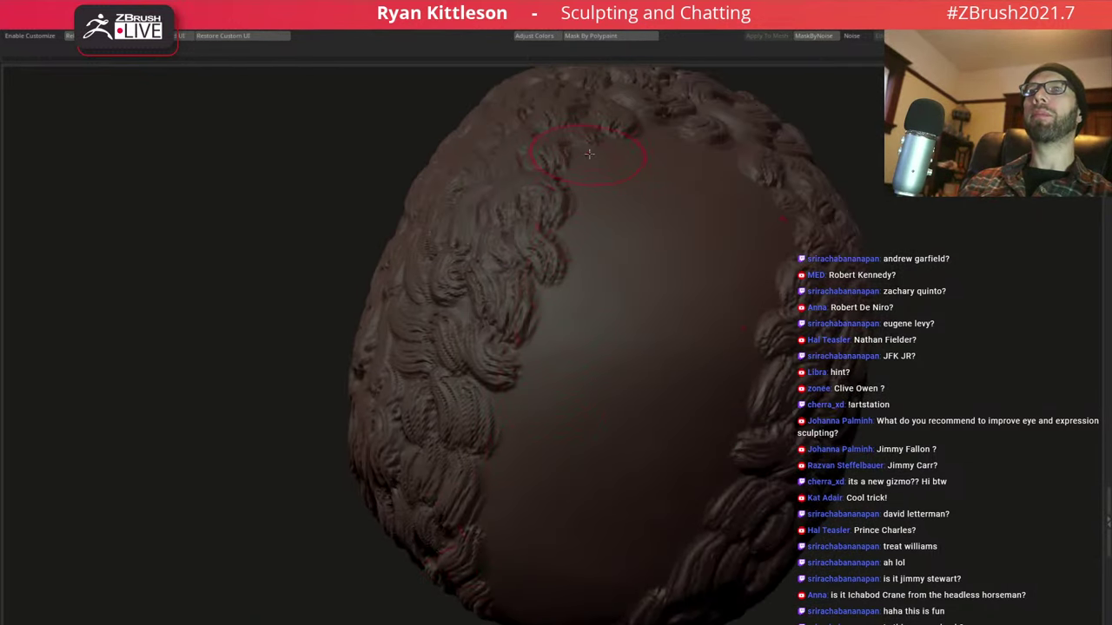
# Run a band of curls down the bald dome, covering its upper-right and upper-left areas
pyautogui.moveTo(604, 174)
pyautogui.mouseDown()
pyautogui.moveTo(536, 364)
pyautogui.moveTo(549, 410)
pyautogui.mouseUp()
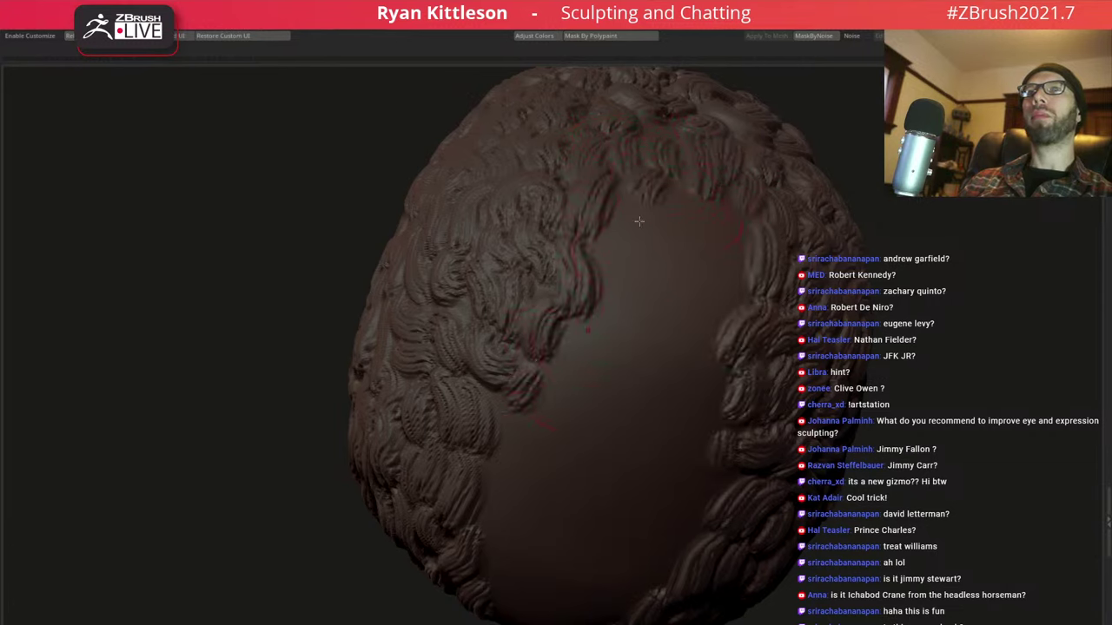
pyautogui.moveTo(638, 221); pyautogui.dragTo(598, 271)
pyautogui.moveTo(695, 200)
pyautogui.mouseDown()
pyautogui.moveTo(653, 271)
pyautogui.moveTo(686, 269)
pyautogui.mouseUp()
pyautogui.moveTo(734, 205); pyautogui.dragTo(708, 352)
pyautogui.moveTo(695, 260); pyautogui.dragTo(639, 330)
pyautogui.moveTo(643, 273); pyautogui.dragTo(549, 387)
pyautogui.moveTo(664, 308); pyautogui.dragTo(630, 398)
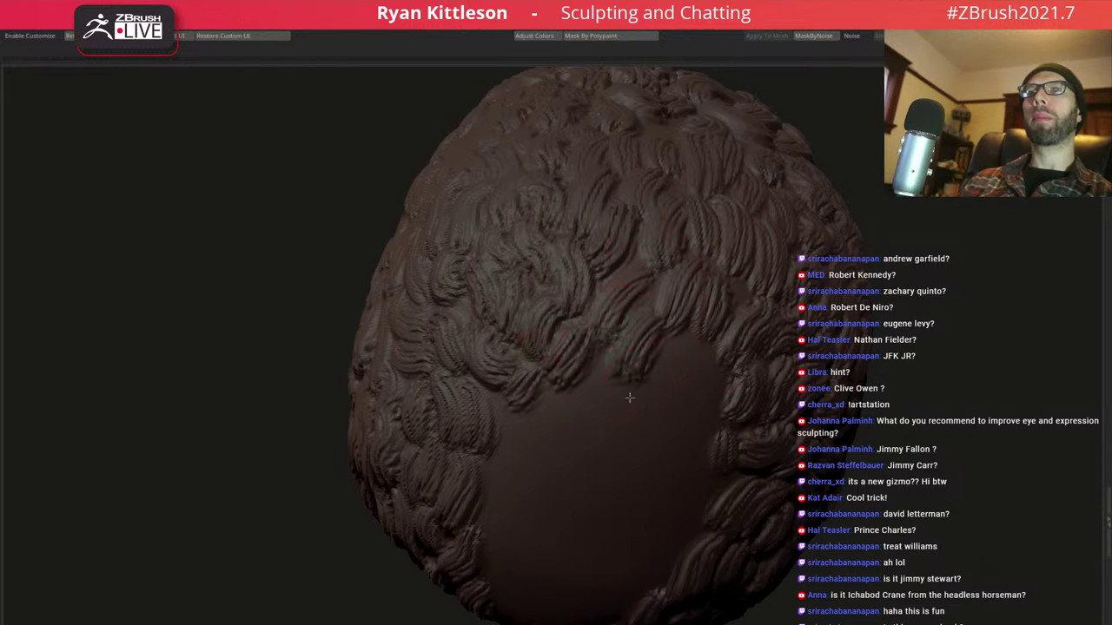
# Fill the remaining bald patch with curl strands, including its right edge
pyautogui.moveTo(686, 365); pyautogui.dragTo(660, 417)
pyautogui.moveTo(661, 417); pyautogui.dragTo(546, 317, button='right')
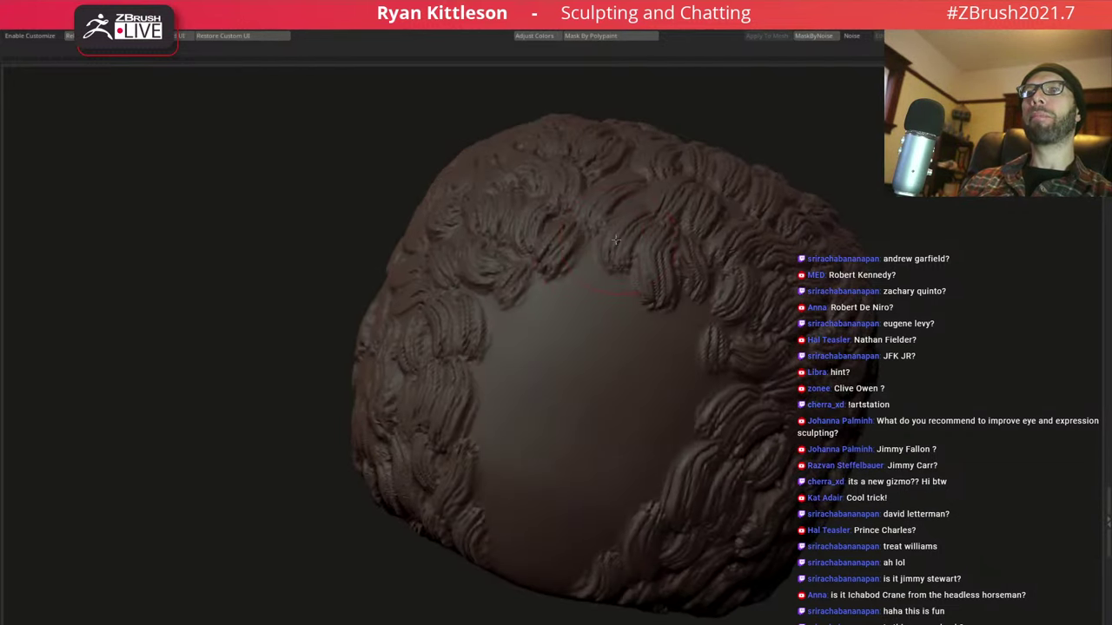
pyautogui.moveTo(577, 278); pyautogui.dragTo(517, 351)
pyautogui.moveTo(525, 300); pyautogui.dragTo(490, 404)
pyautogui.moveTo(638, 276); pyautogui.dragTo(591, 360)
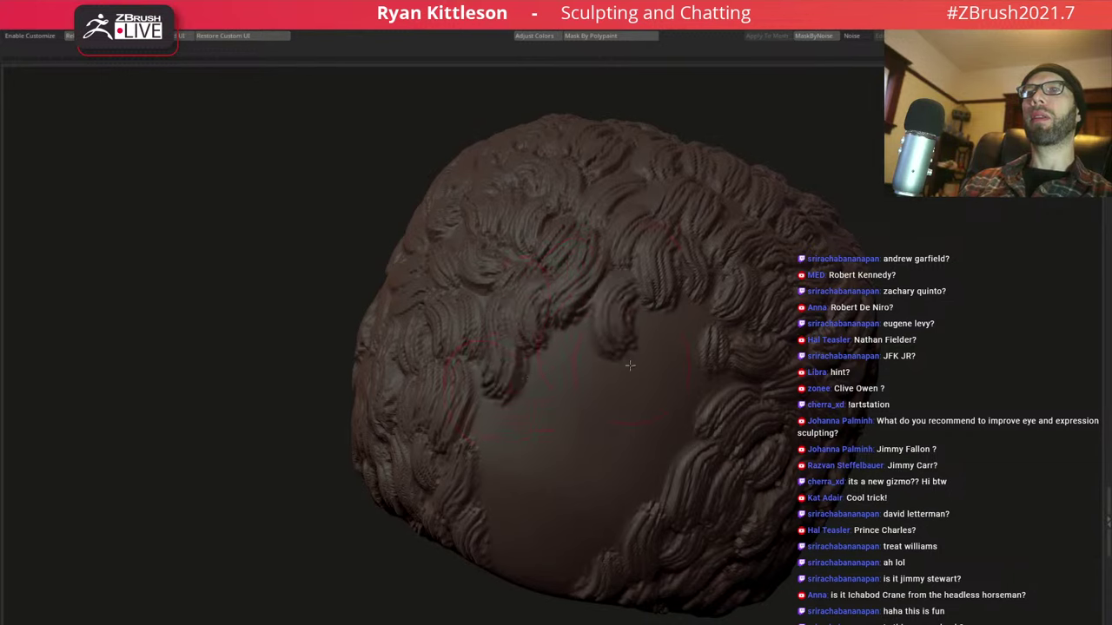
pyautogui.moveTo(600, 308); pyautogui.dragTo(533, 379)
pyautogui.moveTo(563, 330); pyautogui.dragTo(521, 410)
pyautogui.moveTo(682, 286)
pyautogui.mouseDown()
pyautogui.moveTo(625, 378)
pyautogui.moveTo(659, 401)
pyautogui.mouseUp()
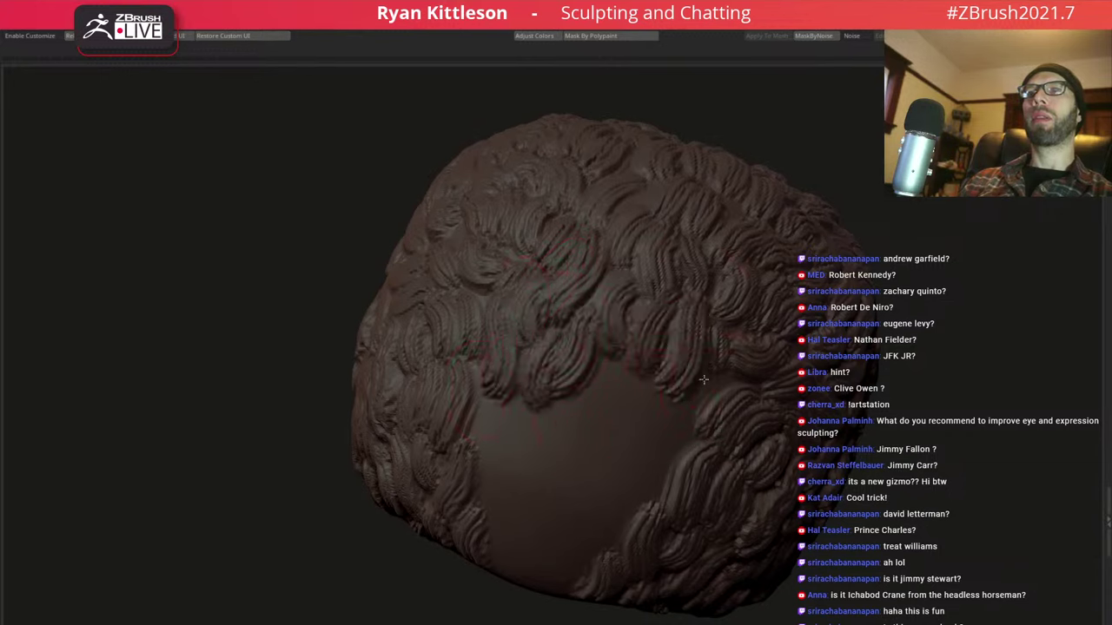
pyautogui.moveTo(728, 358); pyautogui.dragTo(652, 503)
# Cover the lower bald area and last smooth patch with curls, then view the whole head
pyautogui.moveTo(657, 382); pyautogui.dragTo(600, 460)
pyautogui.moveTo(627, 363); pyautogui.dragTo(580, 448)
pyautogui.moveTo(588, 403); pyautogui.dragTo(534, 473)
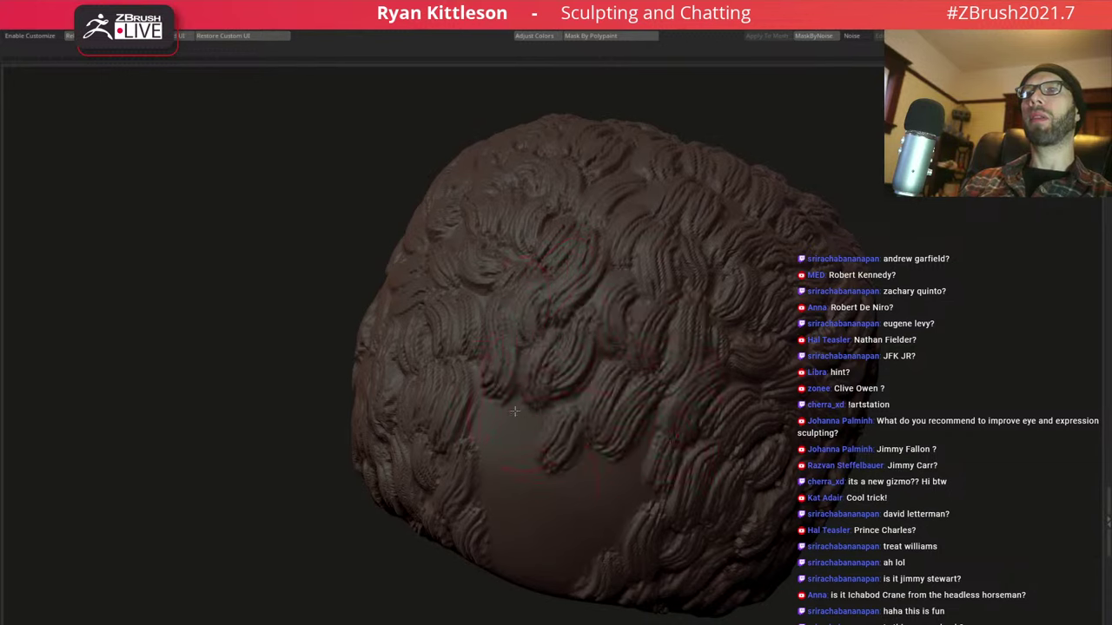
pyautogui.moveTo(529, 395)
pyautogui.mouseDown()
pyautogui.moveTo(486, 486)
pyautogui.moveTo(517, 456)
pyautogui.mouseUp()
pyautogui.moveTo(651, 430); pyautogui.dragTo(591, 521)
pyautogui.moveTo(600, 451); pyautogui.dragTo(552, 530)
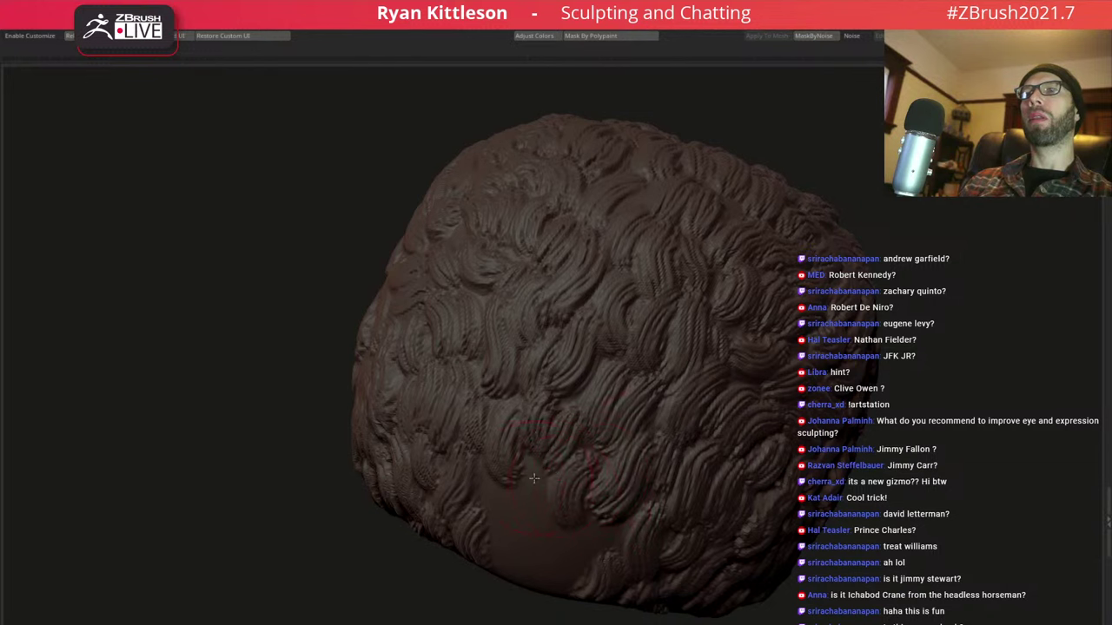
pyautogui.moveTo(547, 460); pyautogui.dragTo(486, 534)
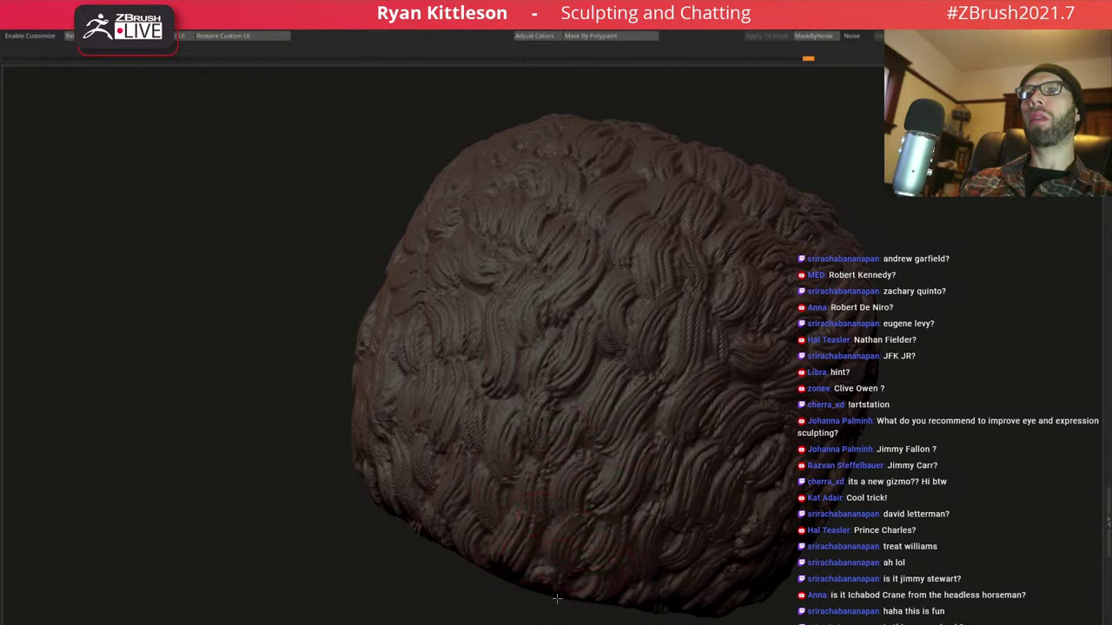
pyautogui.moveTo(556, 600)
pyautogui.mouseDown()
pyautogui.moveTo(664, 400)
pyautogui.moveTo(507, 258)
pyautogui.moveTo(489, 273)
pyautogui.moveTo(504, 265)
pyautogui.moveTo(689, 373)
pyautogui.mouseUp()
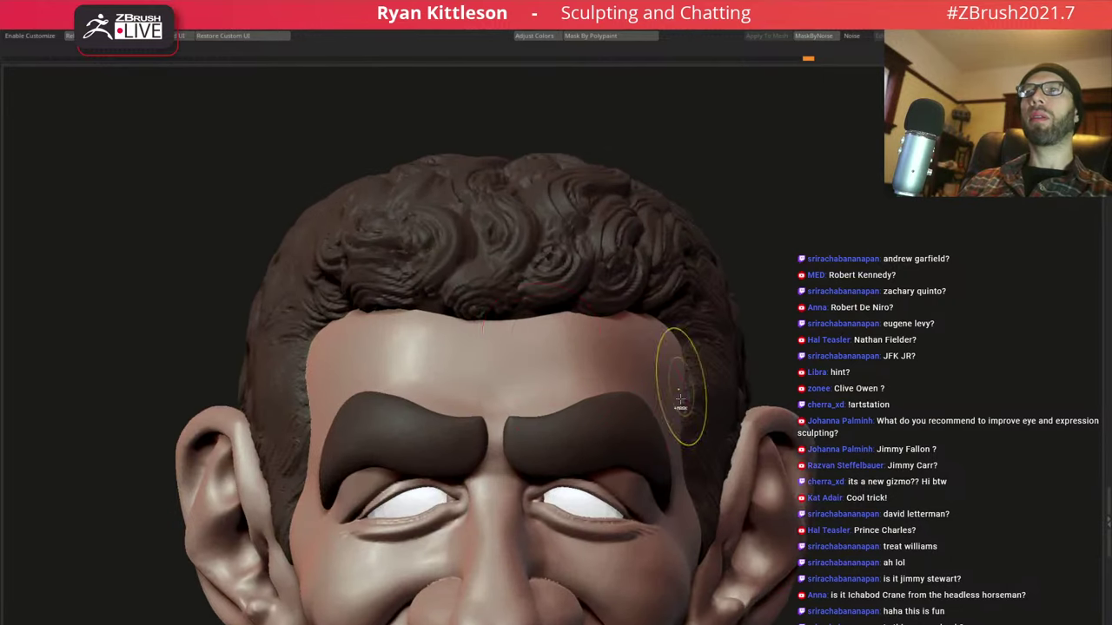
pyautogui.keyDown('alt'); pyautogui.moveTo(513, 262); pyautogui.dragTo(522, 359); pyautogui.keyUp('alt')
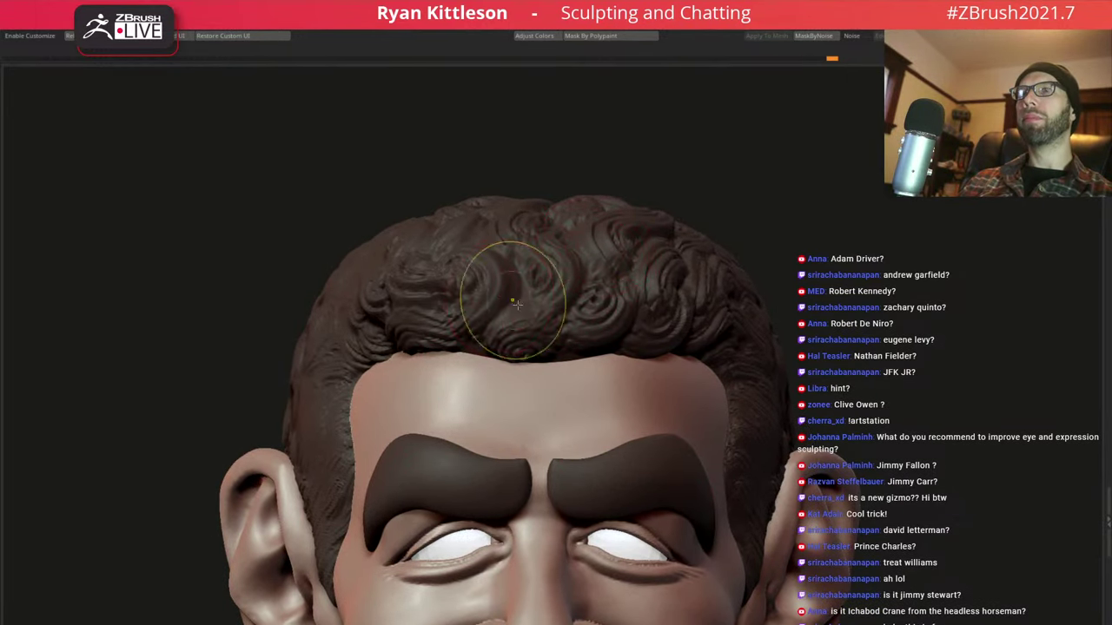
pyautogui.moveTo(509, 273)
pyautogui.keyDown('alt'); pyautogui.mouseDown()
pyautogui.moveTo(536, 307)
pyautogui.moveTo(518, 308)
pyautogui.moveTo(529, 318)
pyautogui.mouseUp(); pyautogui.keyUp('alt')
pyautogui.press('space')
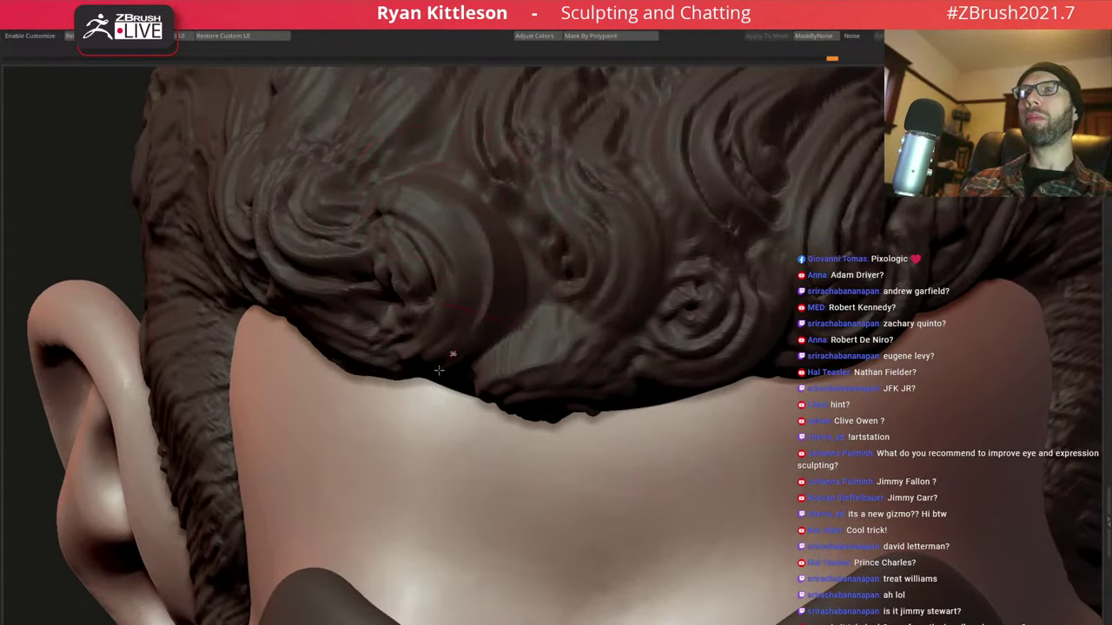
pyautogui.moveTo(476, 278); pyautogui.dragTo(493, 280)
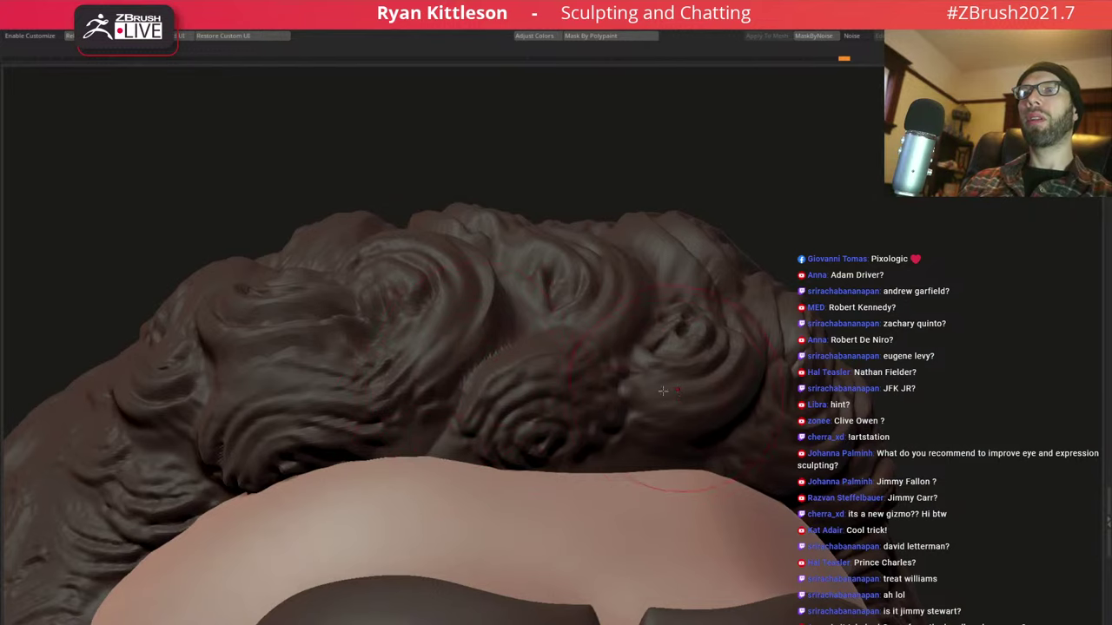
pyautogui.moveTo(663, 390); pyautogui.dragTo(547, 447)
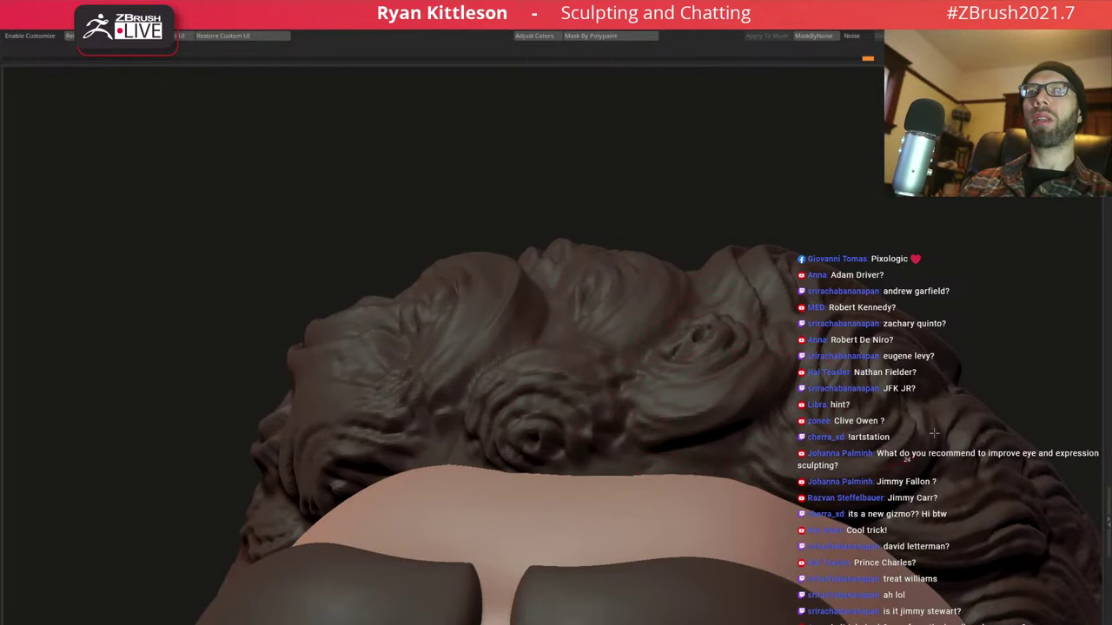
pyautogui.moveTo(762, 443); pyautogui.dragTo(343, 488)
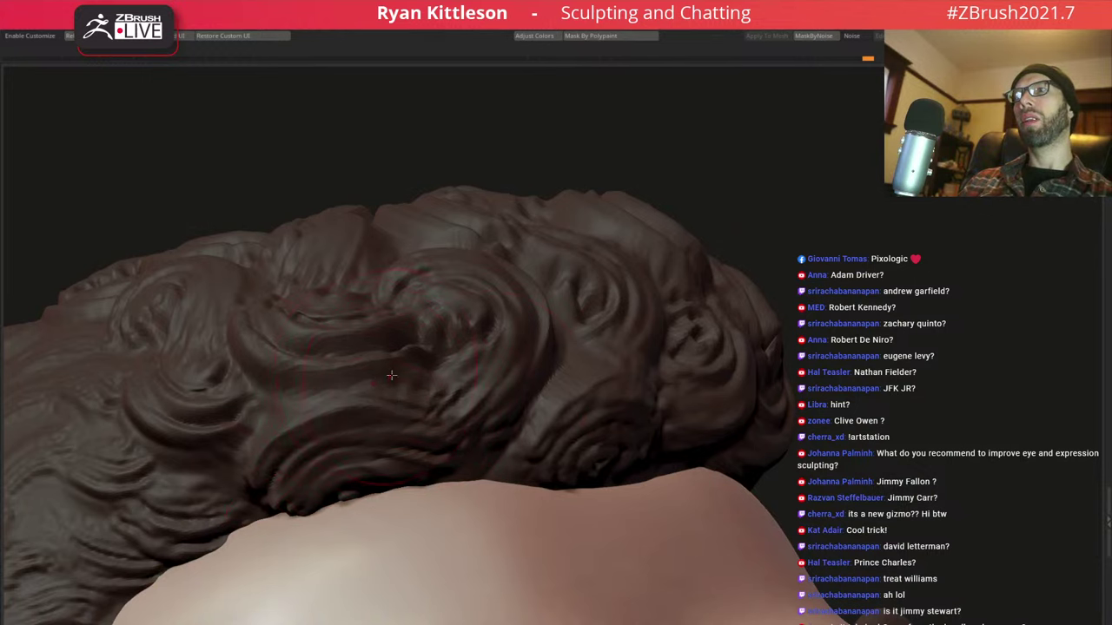
pyautogui.press('f')
pyautogui.moveTo(218, 261); pyautogui.dragTo(525, 332)
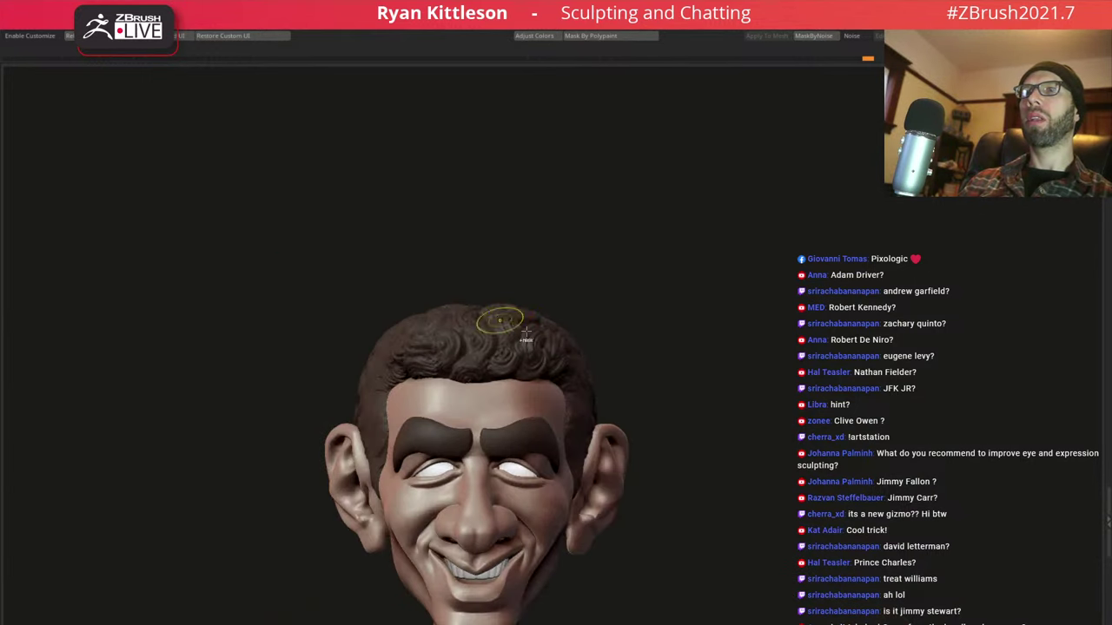
pyautogui.scroll(5, 525, 332)
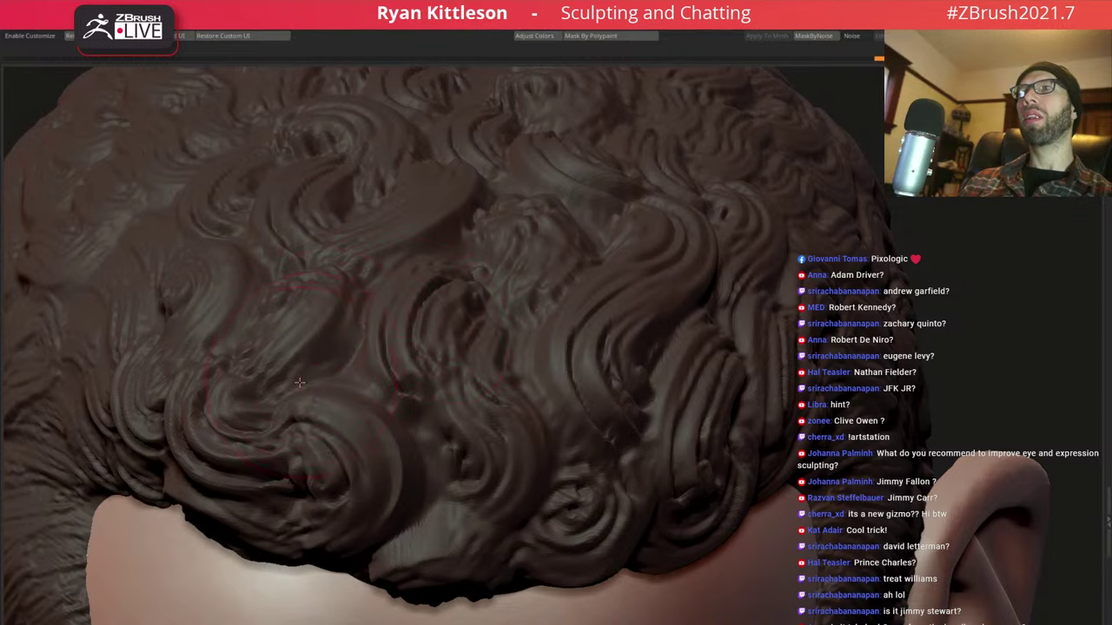
pyautogui.moveTo(343, 313); pyautogui.dragTo(354, 328)
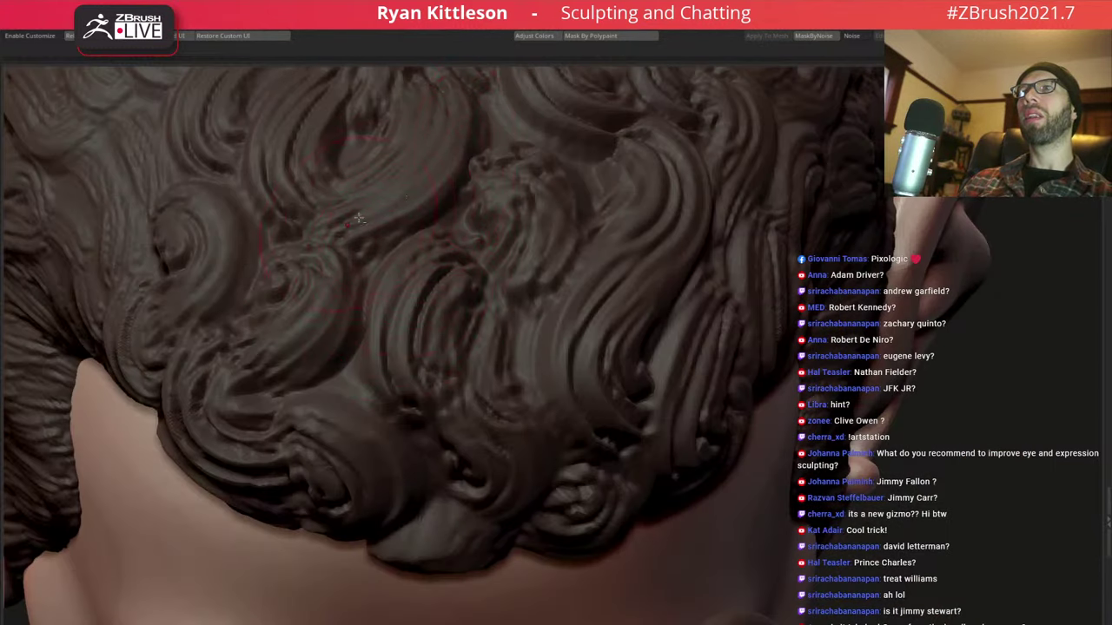
pyautogui.moveTo(567, 234); pyautogui.dragTo(546, 339)
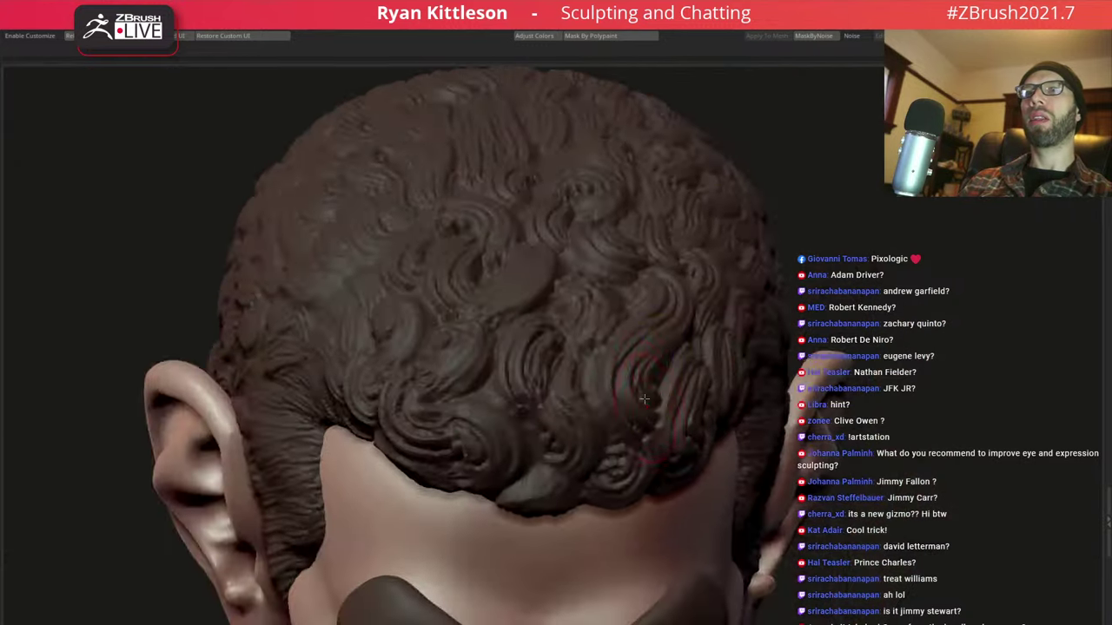
pyautogui.moveTo(685, 428)
pyautogui.mouseDown()
pyautogui.moveTo(685, 463)
pyautogui.moveTo(422, 260)
pyautogui.moveTo(422, 226)
pyautogui.mouseUp()
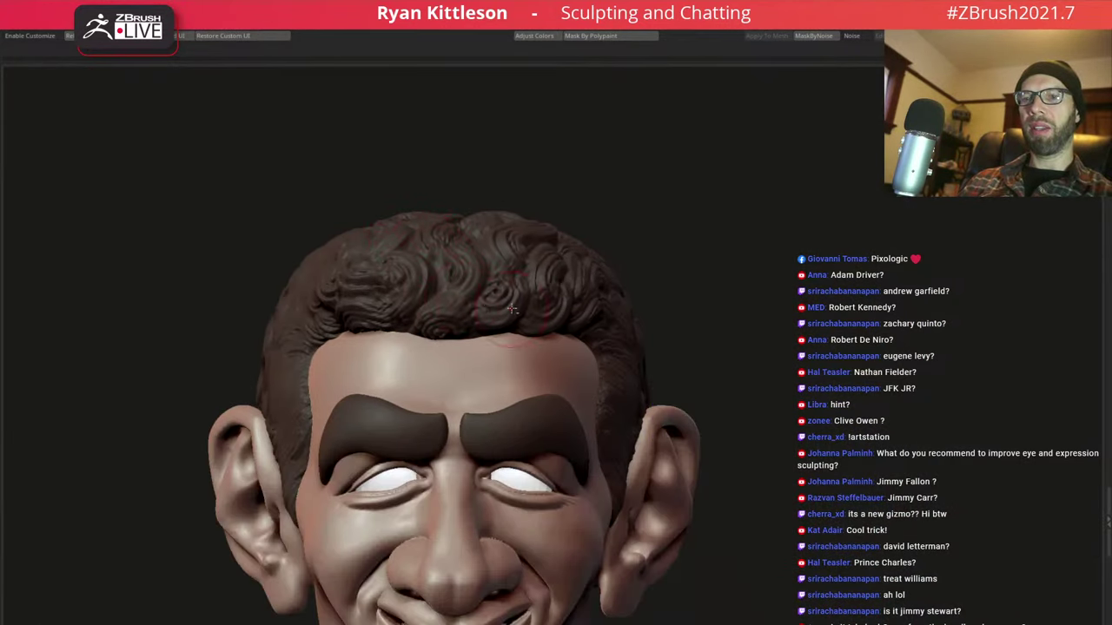
pyautogui.keyDown('alt'); pyautogui.moveTo(512, 308); pyautogui.dragTo(487, 273); pyautogui.keyUp('alt')
pyautogui.moveTo(470, 366); pyautogui.dragTo(474, 227)
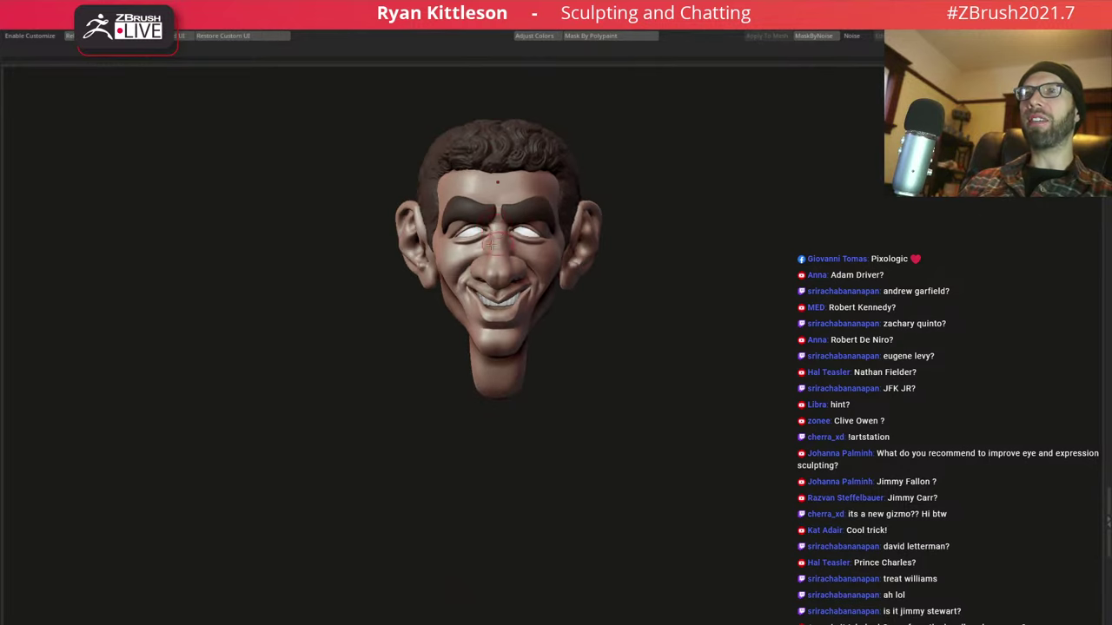
pyautogui.press('f')
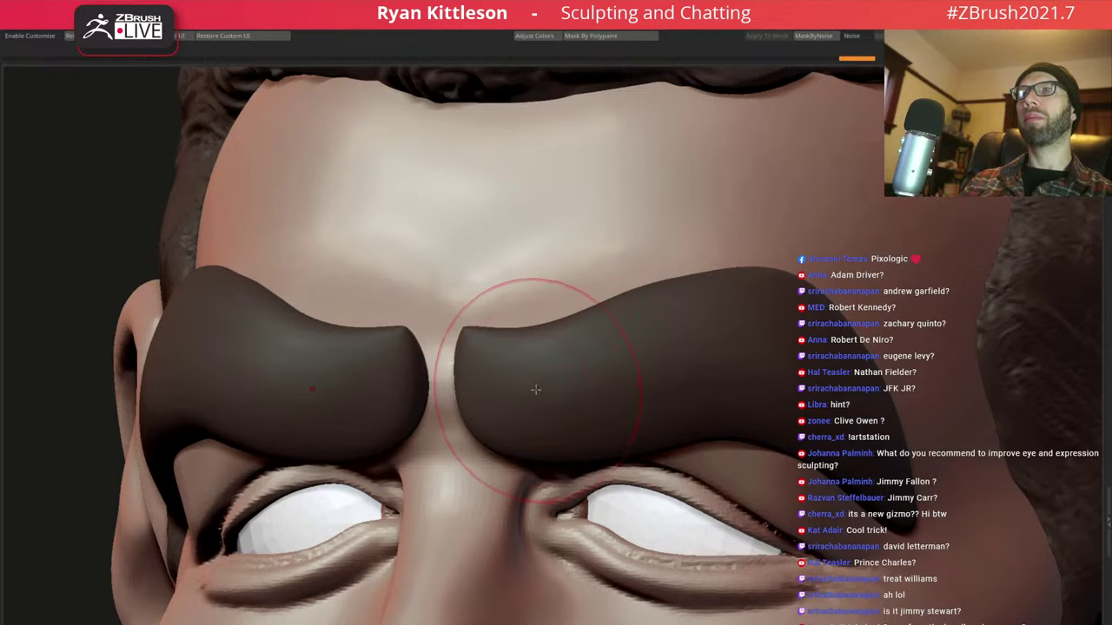
pyautogui.moveTo(536, 390)
pyautogui.mouseDown(button='right')
pyautogui.moveTo(560, 327)
pyautogui.moveTo(562, 358)
pyautogui.mouseUp(button='right')
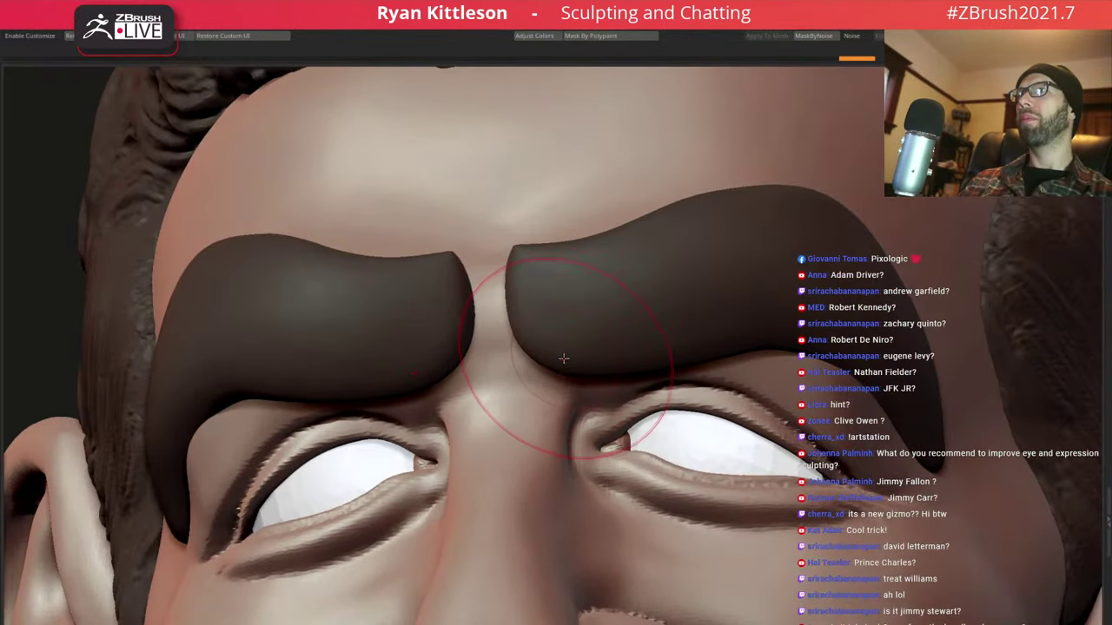
# Square off the inner ends of both eyebrows with symmetry
pyautogui.moveTo(564, 358); pyautogui.dragTo(483, 404)
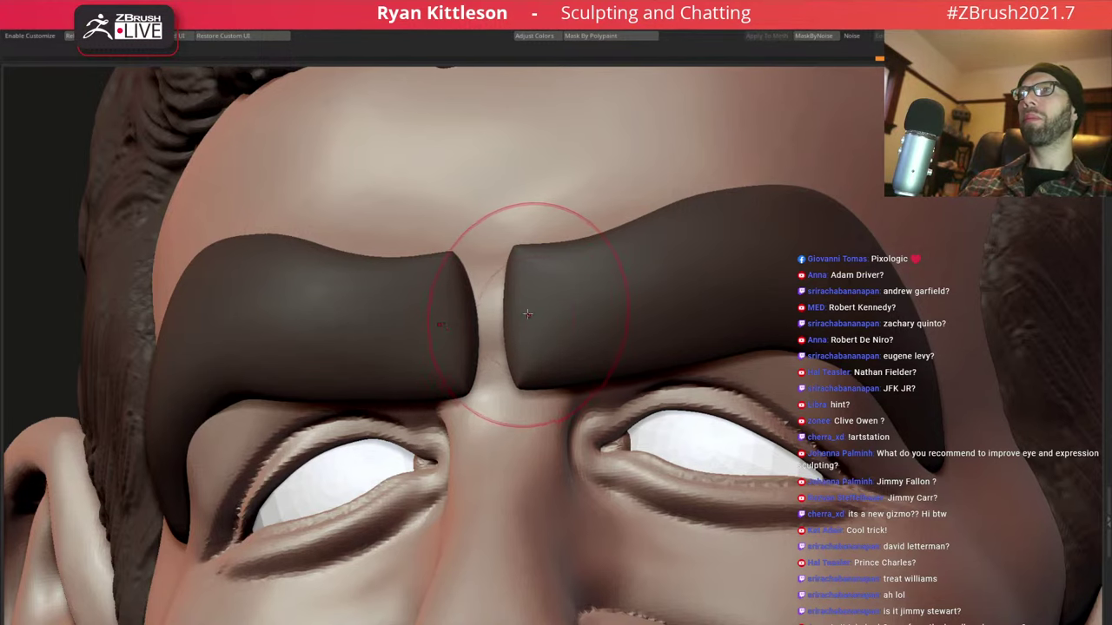
pyautogui.press('space')
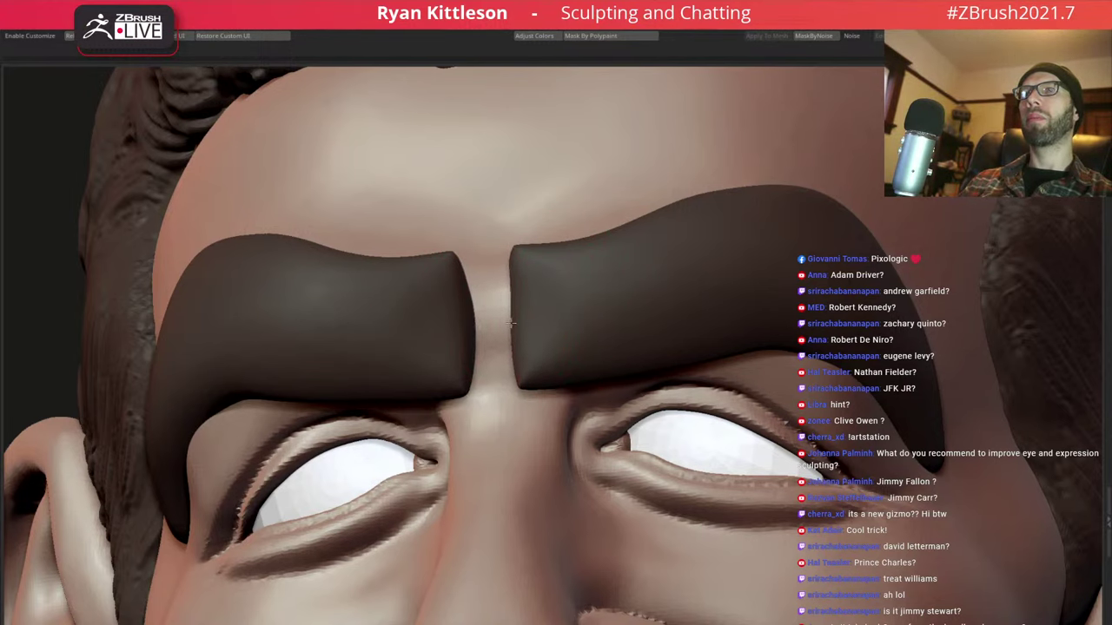
pyautogui.moveTo(511, 323); pyautogui.dragTo(511, 338, button='right')
pyautogui.press('f')
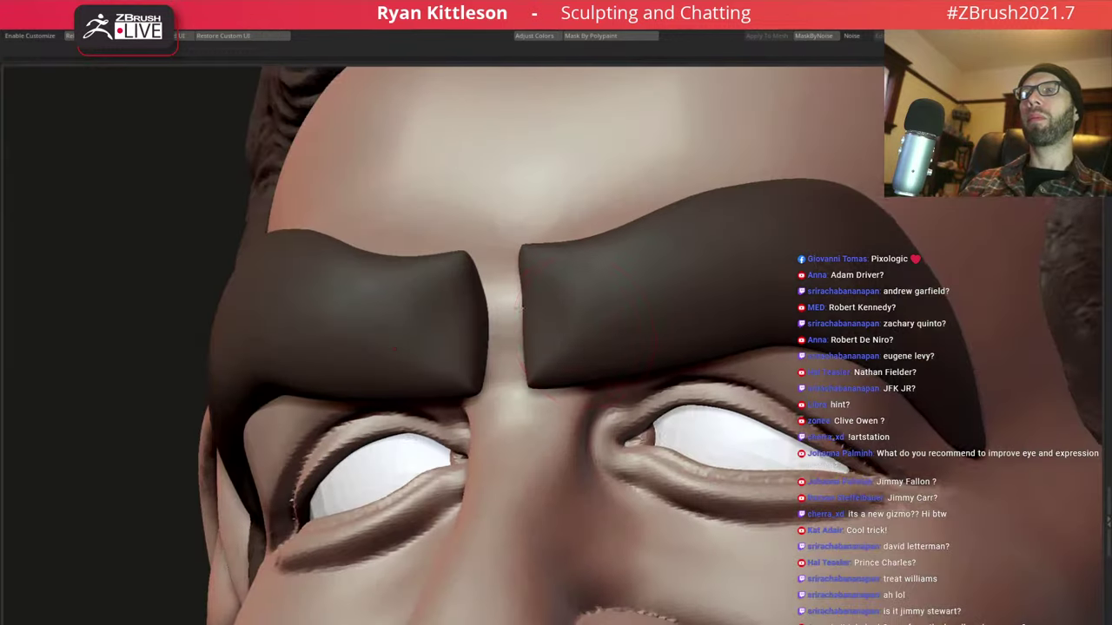
pyautogui.moveTo(352, 182); pyautogui.dragTo(544, 276)
pyautogui.moveTo(545, 275); pyautogui.dragTo(510, 360, button='right')
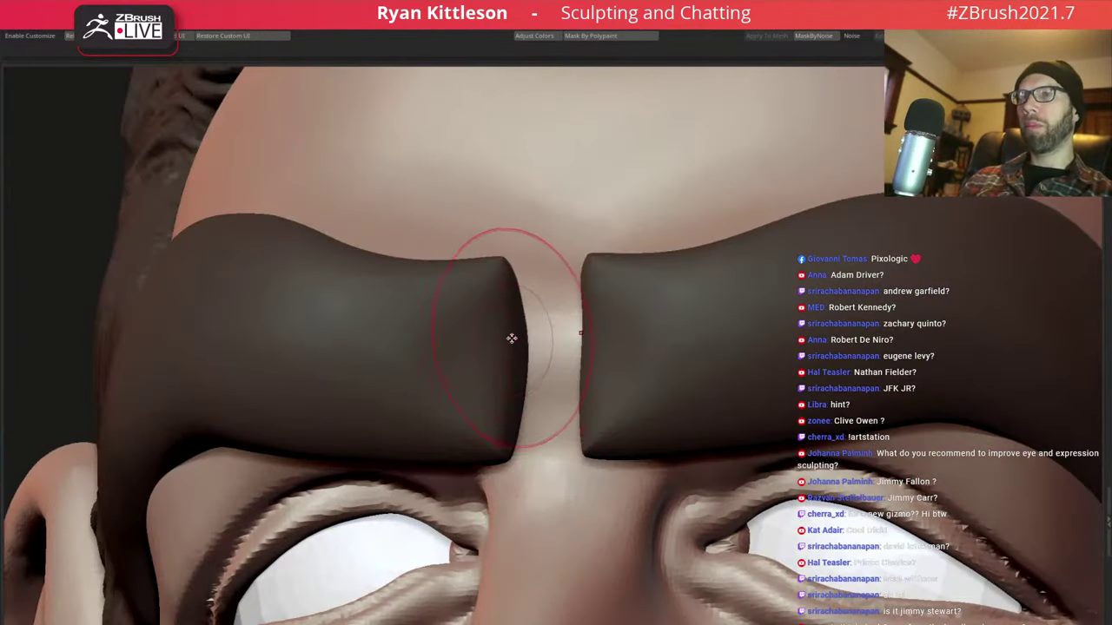
# Flatten the inner brow ends closer together and check them from below and front
pyautogui.press('space')
pyautogui.moveTo(509, 336); pyautogui.dragTo(496, 304, button='right')
pyautogui.moveTo(493, 308); pyautogui.dragTo(499, 408)
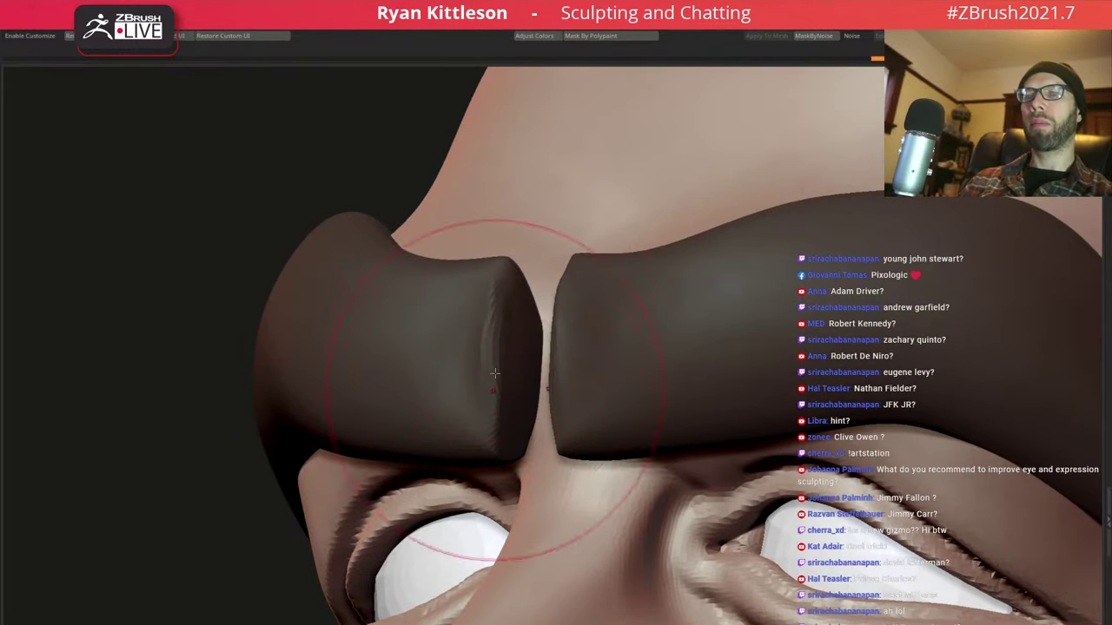
pyautogui.moveTo(482, 356); pyautogui.dragTo(447, 344, button='right')
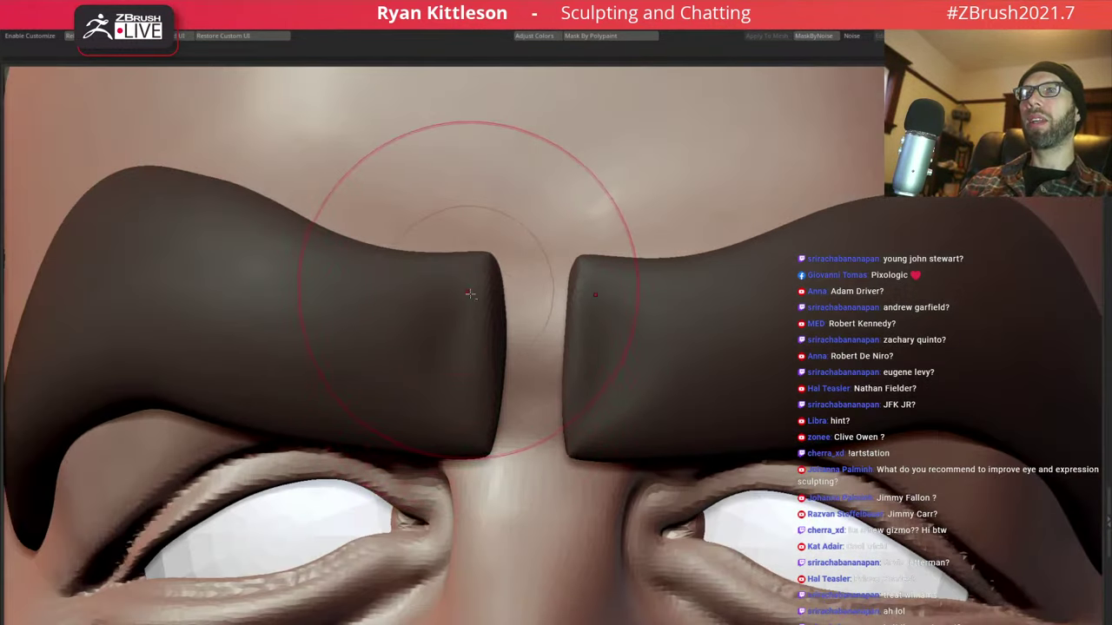
pyautogui.moveTo(484, 306); pyautogui.dragTo(455, 341, button='right')
pyautogui.press('space')
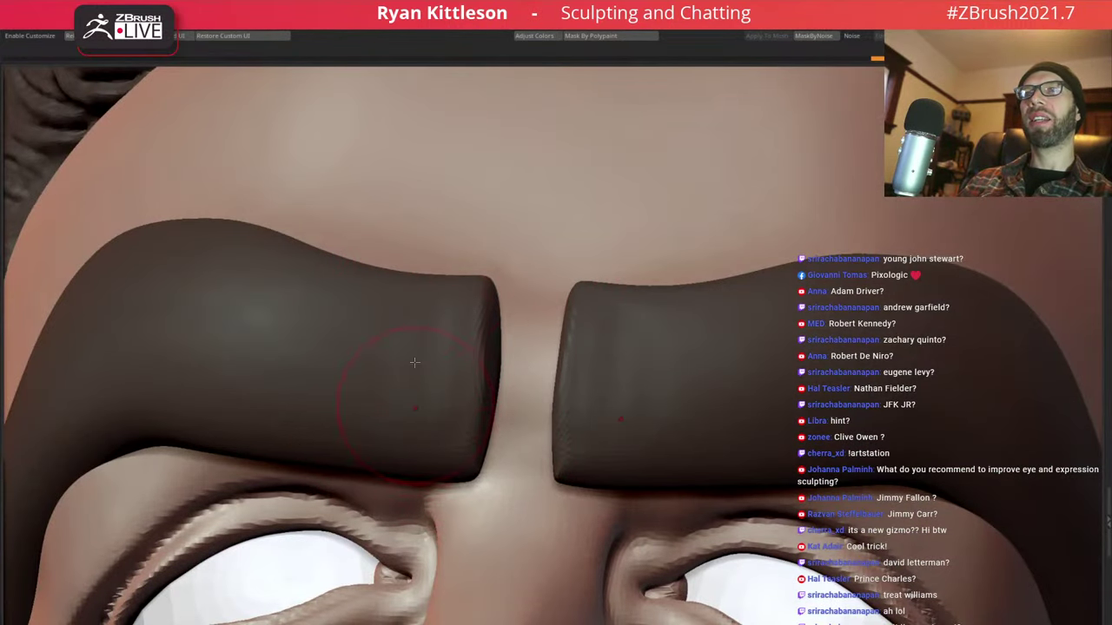
pyautogui.moveTo(459, 473)
pyautogui.mouseDown(button='right')
pyautogui.moveTo(588, 356)
pyautogui.moveTo(569, 375)
pyautogui.mouseUp(button='right')
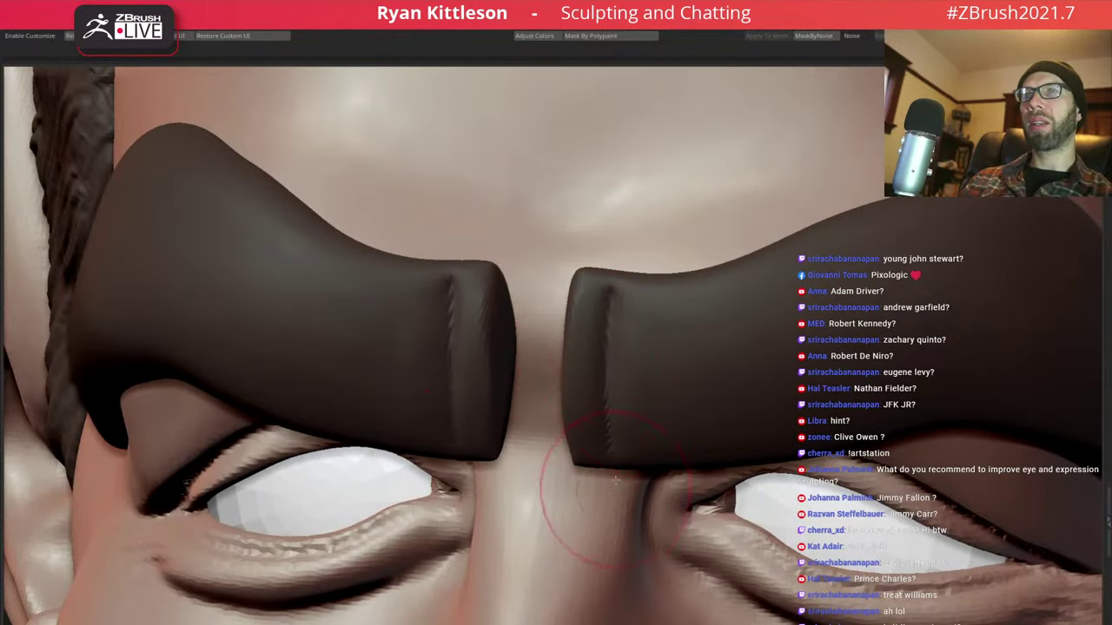
pyautogui.press('f')
pyautogui.moveTo(628, 356)
pyautogui.mouseDown(button='right')
pyautogui.moveTo(631, 318)
pyautogui.moveTo(568, 268)
pyautogui.moveTo(621, 298)
pyautogui.moveTo(765, 274)
pyautogui.moveTo(712, 248)
pyautogui.moveTo(605, 267)
pyautogui.moveTo(640, 283)
pyautogui.mouseUp(button='right')
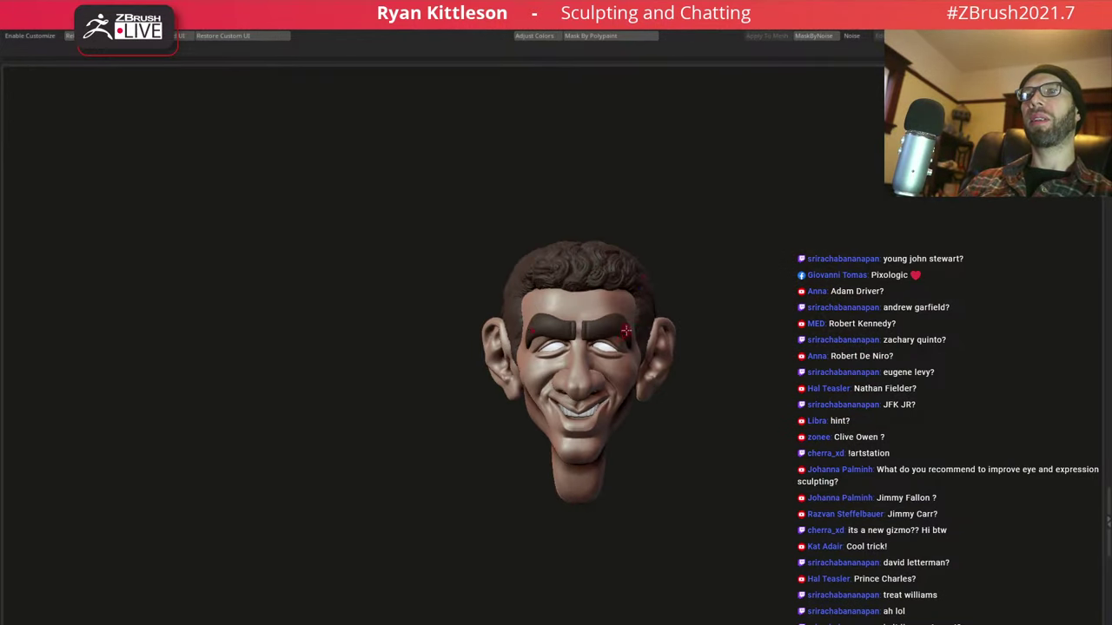
# In profile, enlarge the brush and soften the surface under the nostril and upper lip
pyautogui.moveTo(625, 330)
pyautogui.mouseDown(button='right')
pyautogui.moveTo(695, 347)
pyautogui.moveTo(660, 348)
pyautogui.moveTo(699, 348)
pyautogui.mouseUp(button='right')
pyautogui.keyDown('alt'); pyautogui.moveTo(598, 405); pyautogui.dragTo(665, 280, button='right'); pyautogui.keyUp('alt')
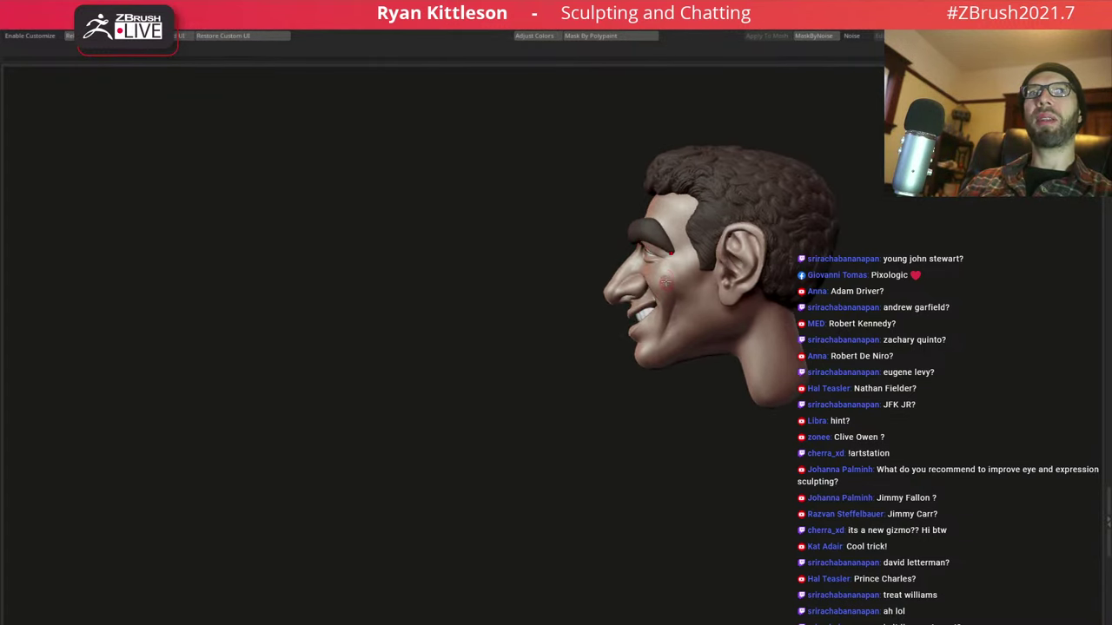
pyautogui.keyDown('ctrl'); pyautogui.moveTo(612, 368); pyautogui.dragTo(697, 255, button='right'); pyautogui.keyUp('ctrl')
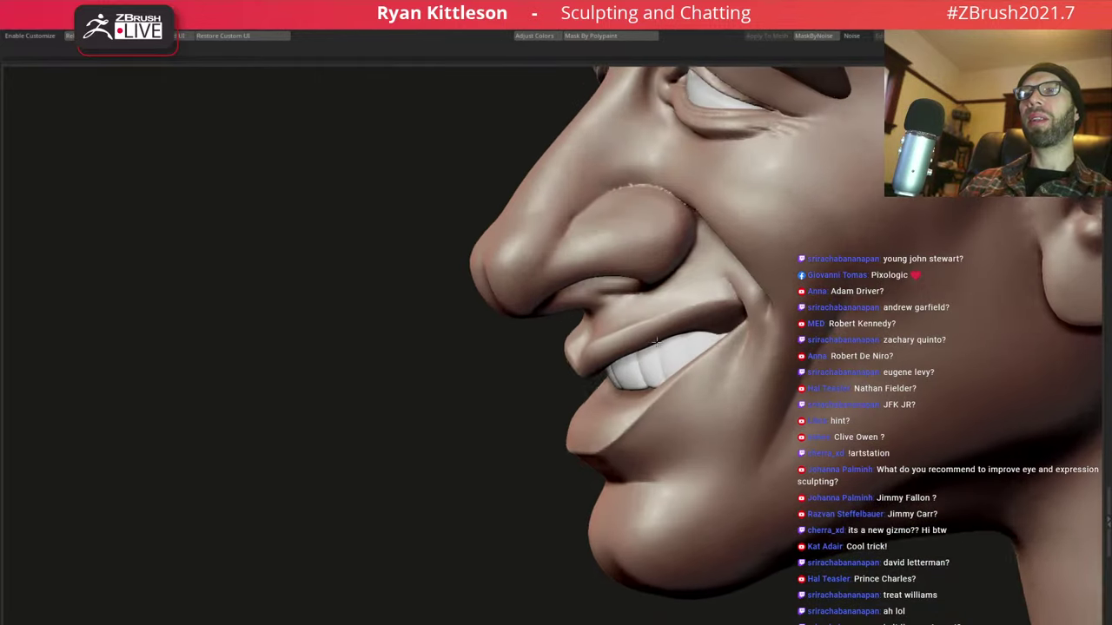
pyautogui.moveTo(642, 331)
pyautogui.mouseDown(button='right')
pyautogui.moveTo(608, 330)
pyautogui.moveTo(653, 323)
pyautogui.moveTo(619, 361)
pyautogui.mouseUp(button='right')
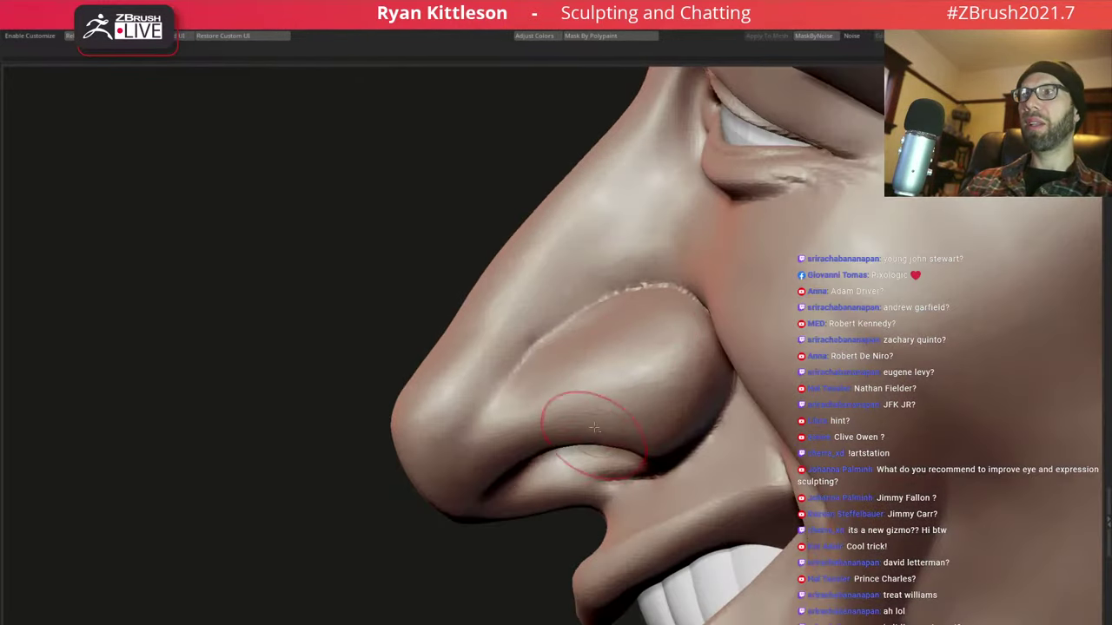
pyautogui.keyDown('alt'); pyautogui.moveTo(594, 428); pyautogui.dragTo(608, 274, button='right'); pyautogui.keyUp('alt')
pyautogui.press('space')
pyautogui.moveTo(594, 287); pyautogui.dragTo(615, 323)
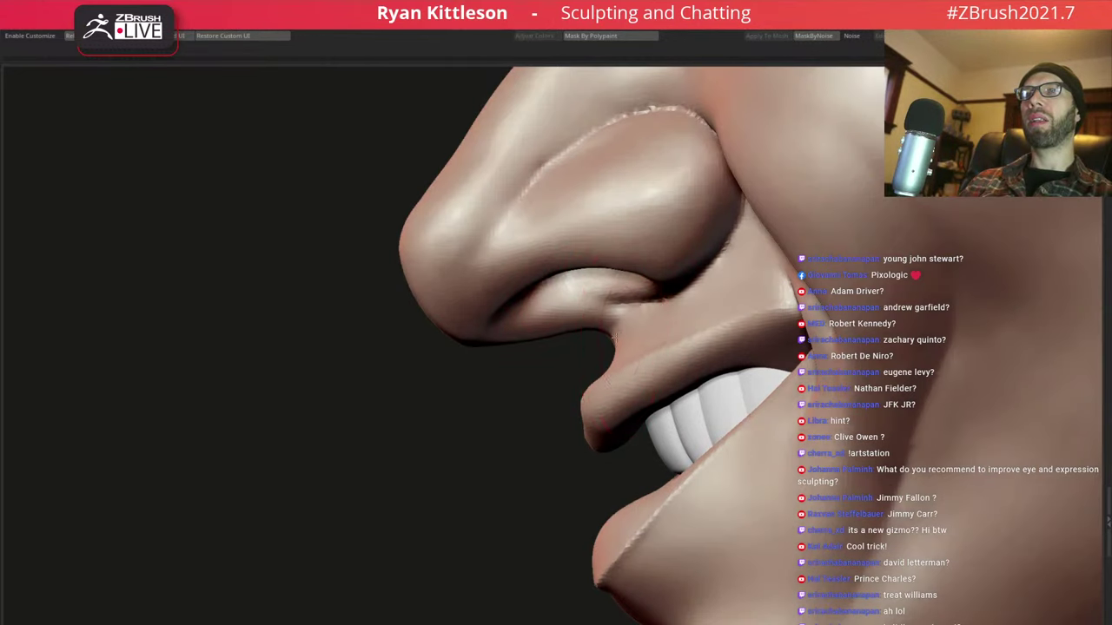
pyautogui.moveTo(617, 260); pyautogui.dragTo(587, 349)
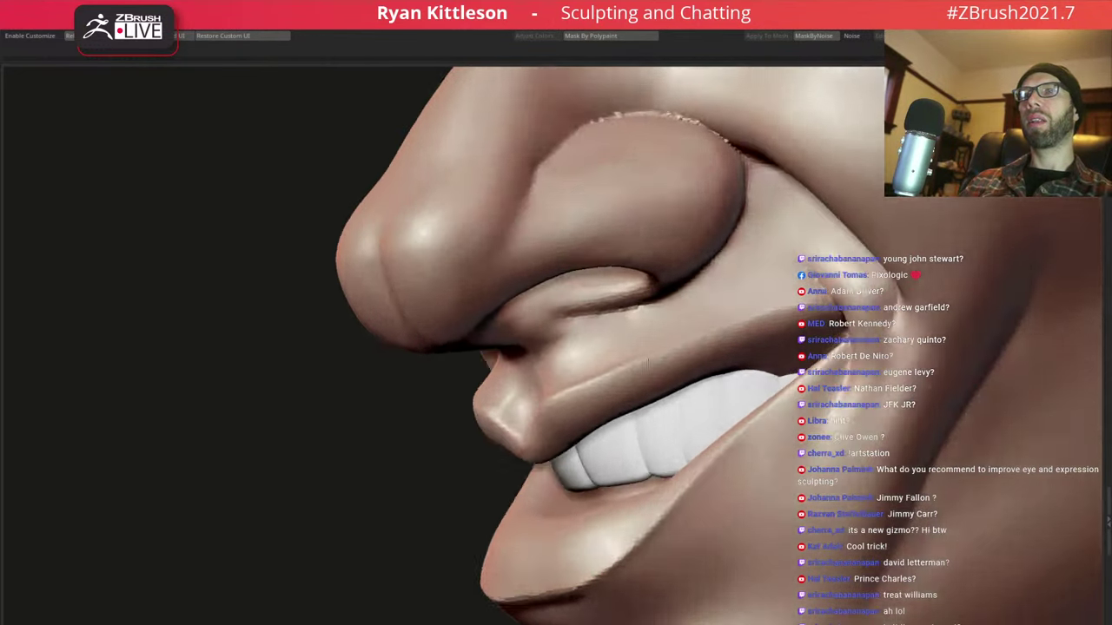
# Review the reshaped lip area from the front and with the whole head in view
pyautogui.moveTo(596, 344); pyautogui.dragTo(561, 382, button='right')
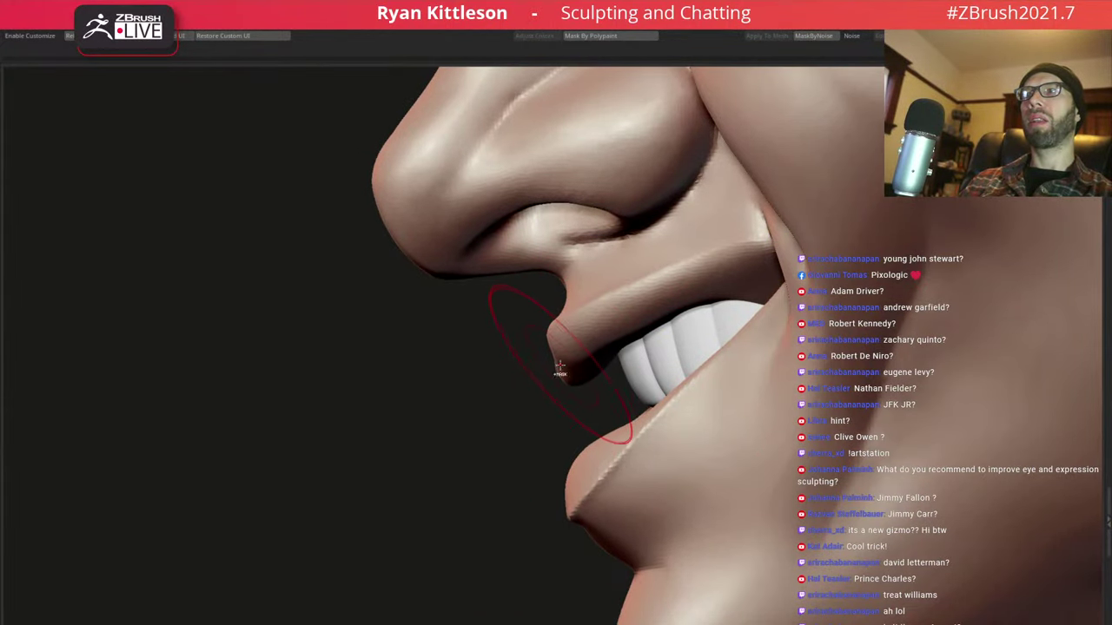
pyautogui.press('space')
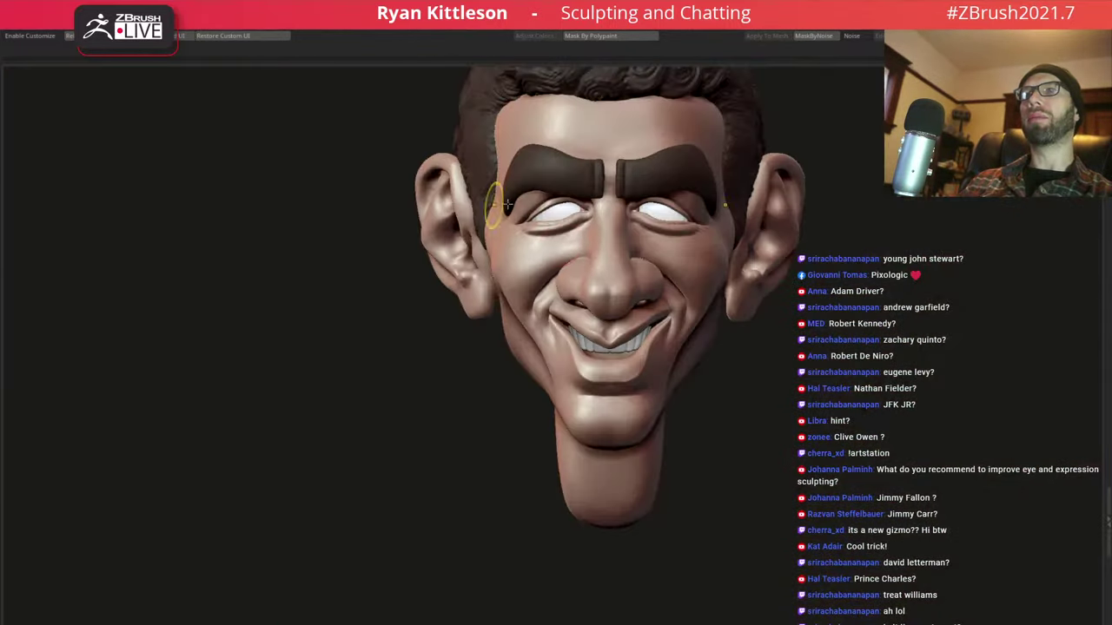
pyautogui.moveTo(504, 204)
pyautogui.mouseDown(button='right')
pyautogui.moveTo(679, 252)
pyautogui.moveTo(737, 282)
pyautogui.moveTo(684, 287)
pyautogui.moveTo(611, 266)
pyautogui.mouseUp(button='right')
pyautogui.moveTo(657, 333)
pyautogui.mouseDown(button='right')
pyautogui.moveTo(751, 293)
pyautogui.moveTo(633, 281)
pyautogui.moveTo(693, 285)
pyautogui.moveTo(682, 331)
pyautogui.moveTo(647, 267)
pyautogui.mouseUp(button='right')
pyautogui.keyDown('alt'); pyautogui.moveTo(629, 304); pyautogui.dragTo(694, 218, button='right'); pyautogui.keyUp('alt')
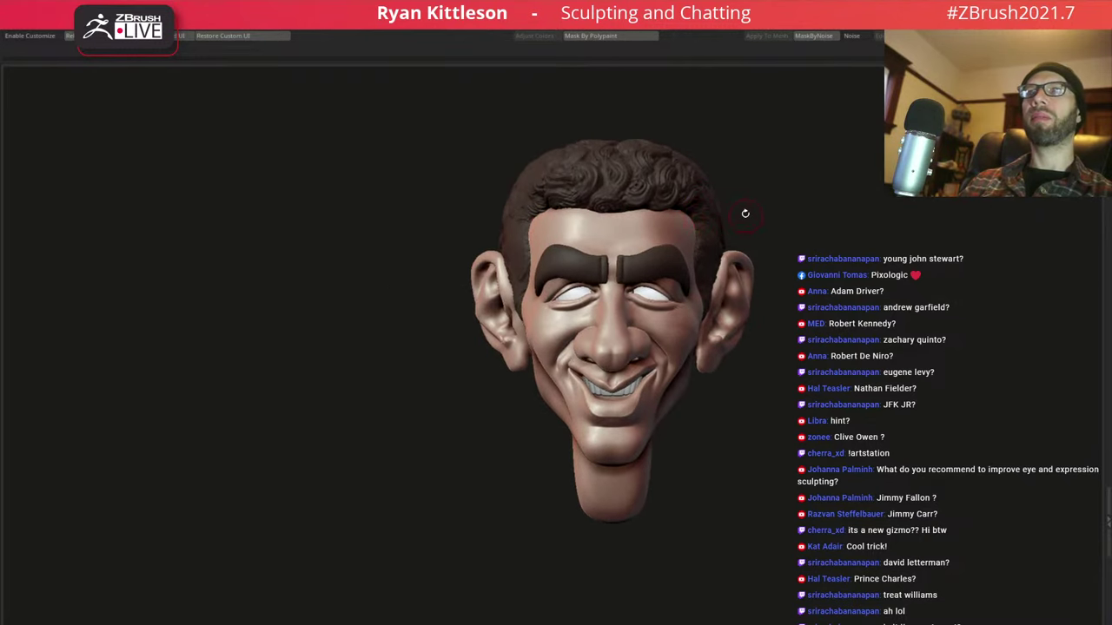
pyautogui.moveTo(698, 272)
pyautogui.mouseDown(button='right')
pyautogui.moveTo(660, 268)
pyautogui.moveTo(682, 259)
pyautogui.mouseUp(button='right')
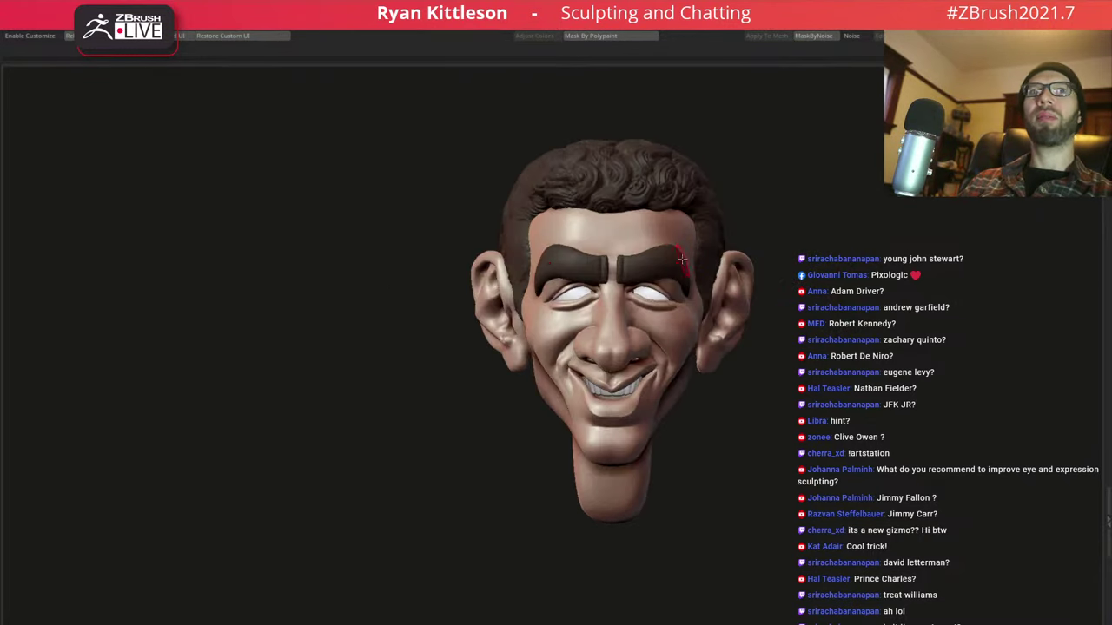
pyautogui.moveTo(673, 297)
pyautogui.keyDown('ctrl'); pyautogui.mouseDown(button='right')
pyautogui.moveTo(684, 323)
pyautogui.moveTo(680, 257)
pyautogui.moveTo(673, 274)
pyautogui.moveTo(686, 291)
pyautogui.mouseUp(button='right'); pyautogui.keyUp('ctrl')
pyautogui.rightClick(660, 255)
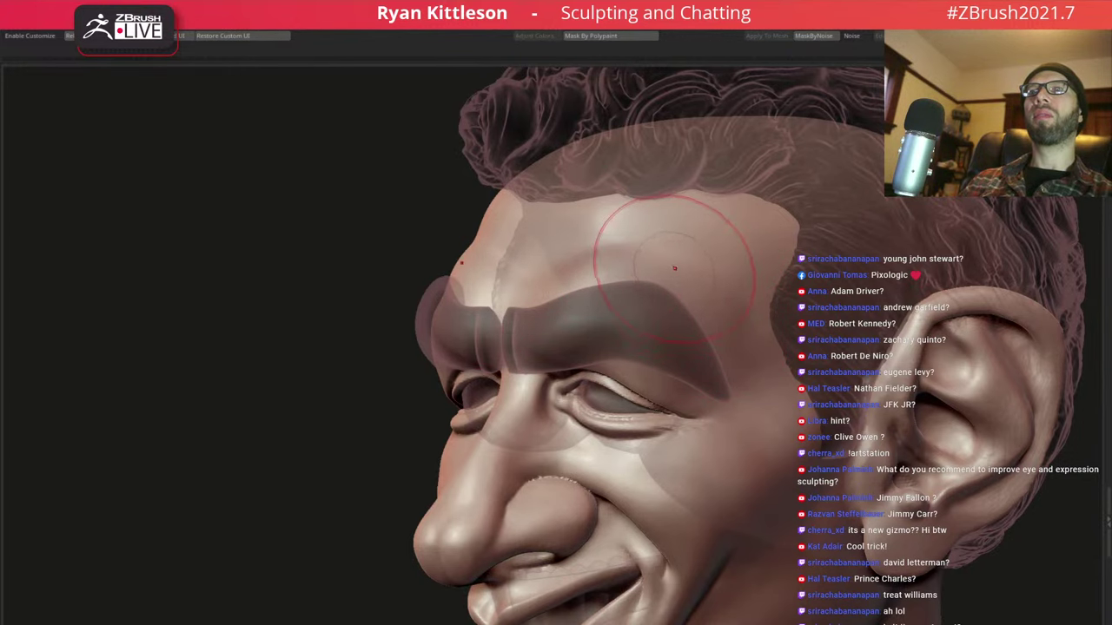
pyautogui.moveTo(674, 268)
pyautogui.mouseDown(button='right')
pyautogui.moveTo(637, 293)
pyautogui.moveTo(589, 262)
pyautogui.mouseUp(button='right')
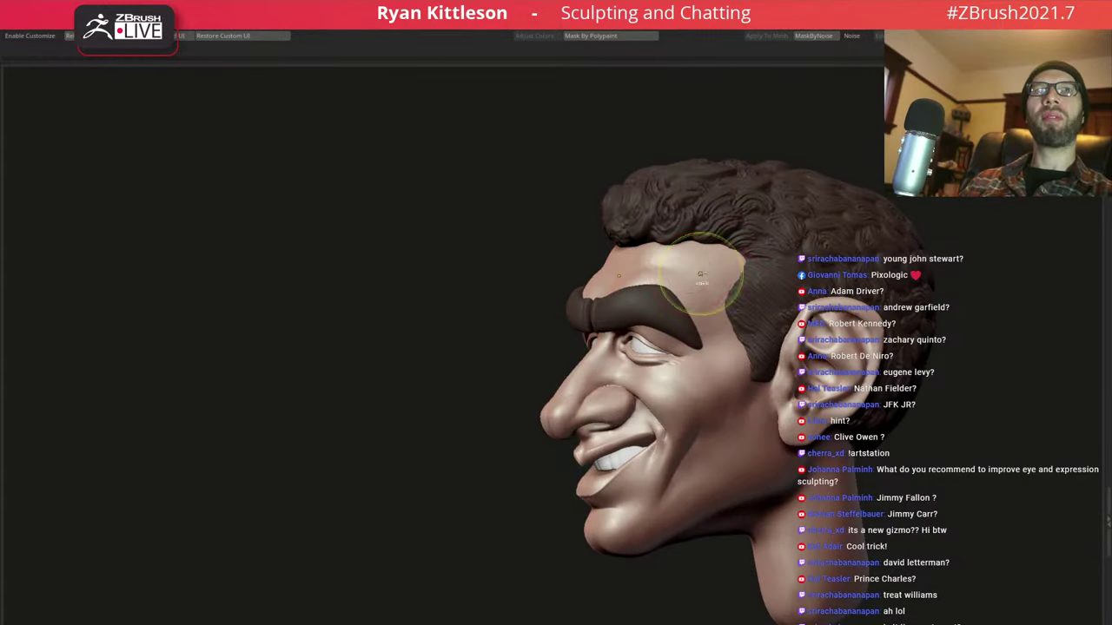
pyautogui.moveTo(700, 275)
pyautogui.mouseDown(button='right')
pyautogui.moveTo(695, 261)
pyautogui.moveTo(559, 263)
pyautogui.mouseUp(button='right')
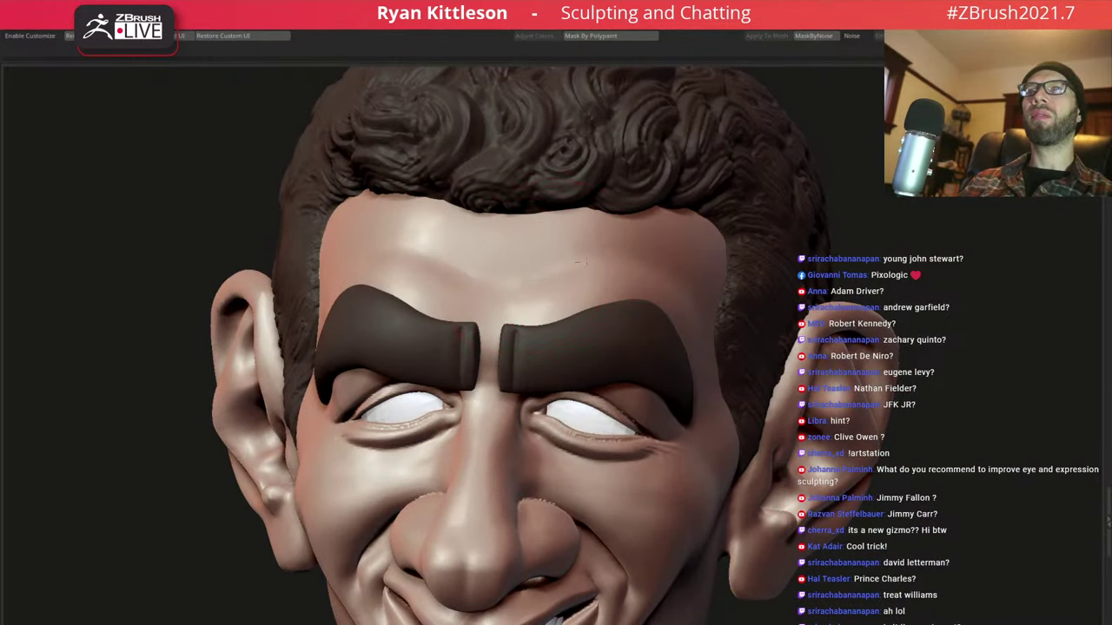
pyautogui.moveTo(677, 267); pyautogui.dragTo(675, 266, button='right')
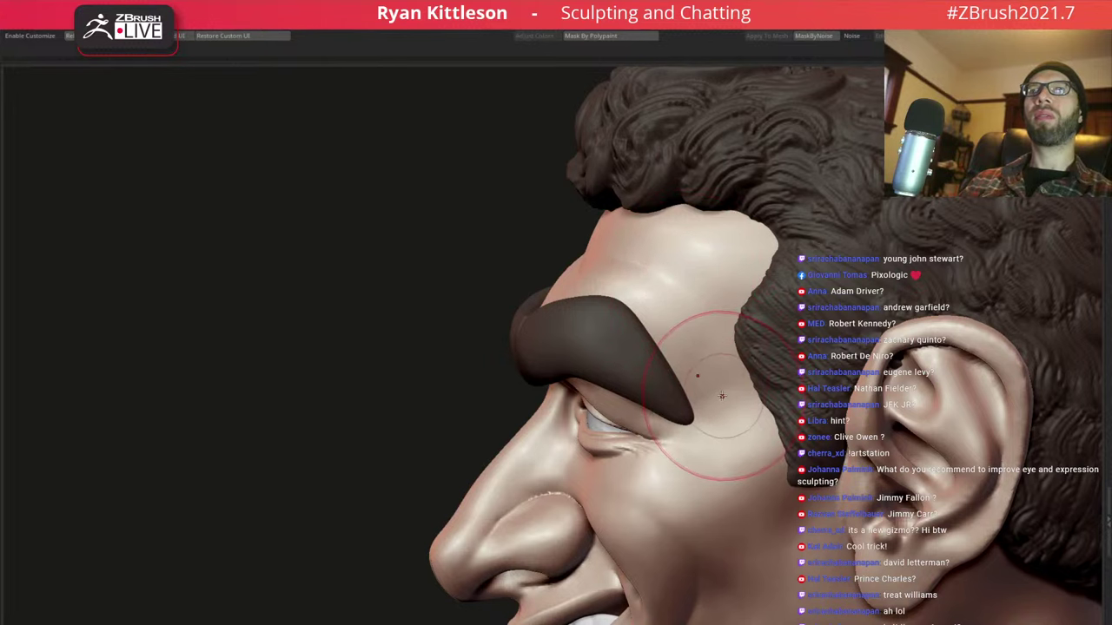
pyautogui.press('f')
pyautogui.keyDown('ctrl'); pyautogui.moveTo(660, 347); pyautogui.dragTo(708, 415, button='right'); pyautogui.keyUp('ctrl')
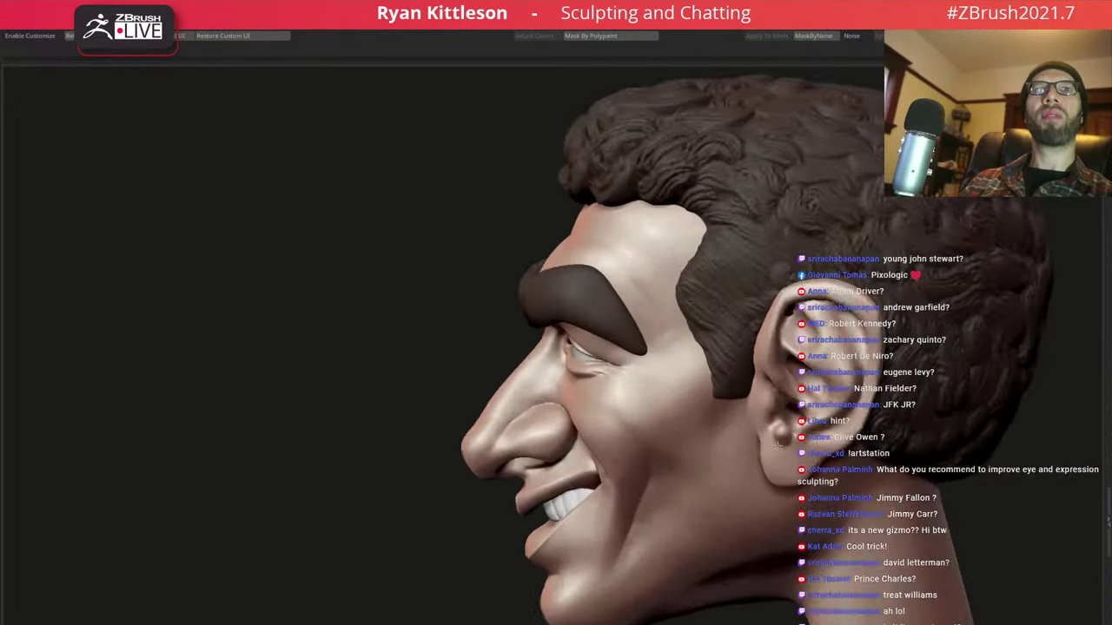
pyautogui.hotkey('shift', 'ctrl', 's')
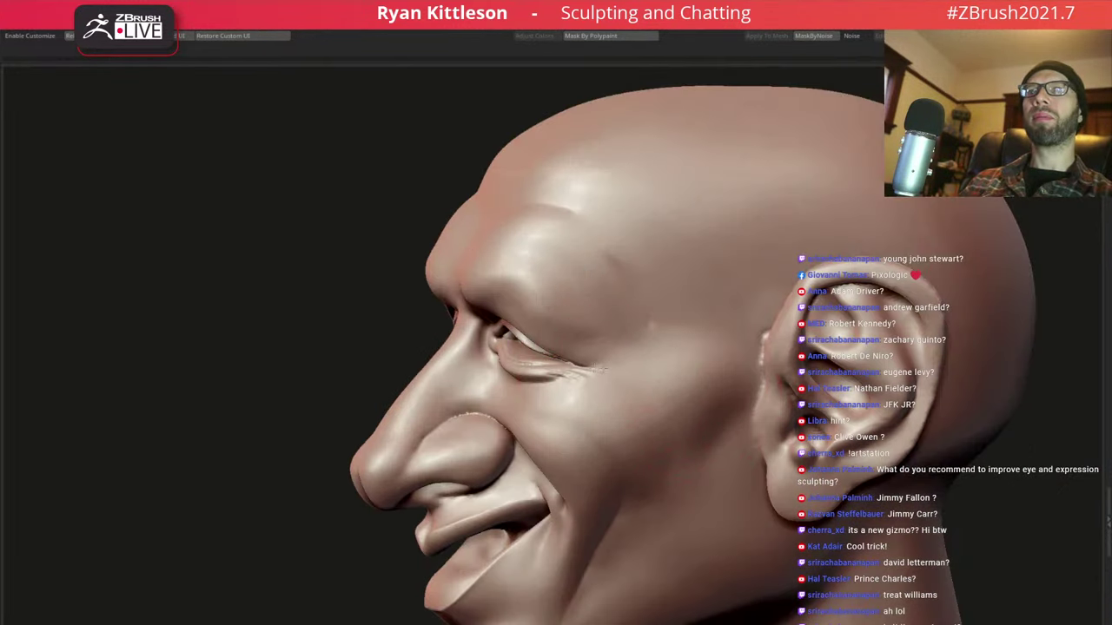
pyautogui.moveTo(677, 353)
pyautogui.mouseDown(button='right')
pyautogui.moveTo(616, 318)
pyautogui.moveTo(639, 322)
pyautogui.mouseUp(button='right')
pyautogui.hotkey('shift', 'ctrl', 's')
pyautogui.press('f')
pyautogui.keyDown('ctrl'); pyautogui.moveTo(672, 356); pyautogui.dragTo(673, 335, button='right'); pyautogui.keyUp('ctrl')
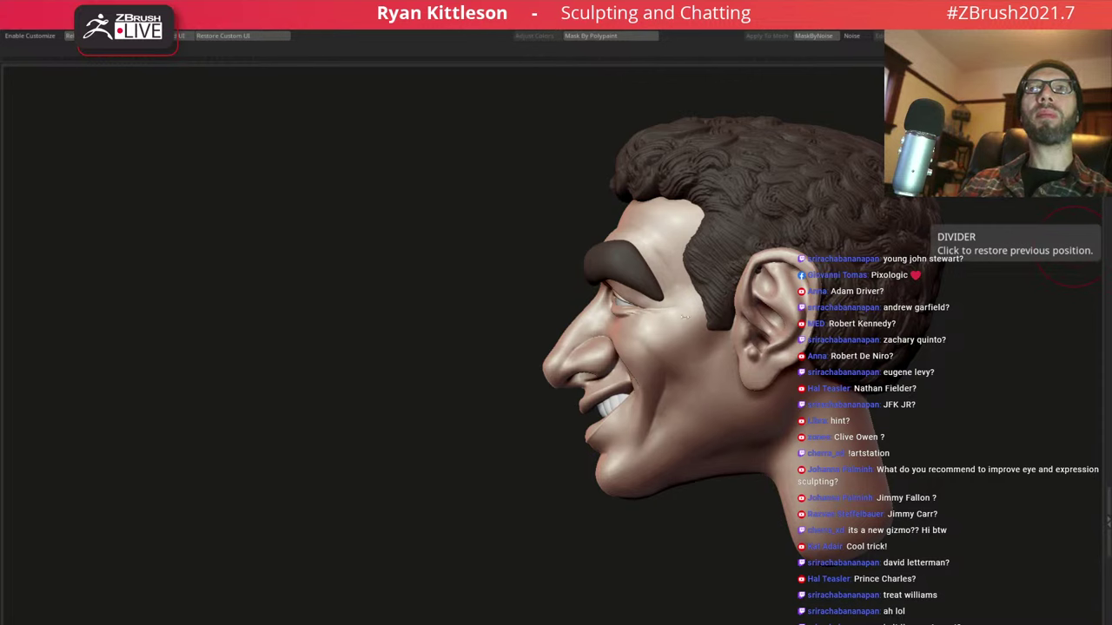
pyautogui.moveTo(1073, 252)
pyautogui.mouseDown()
pyautogui.moveTo(609, 382)
pyautogui.moveTo(623, 381)
pyautogui.mouseUp()
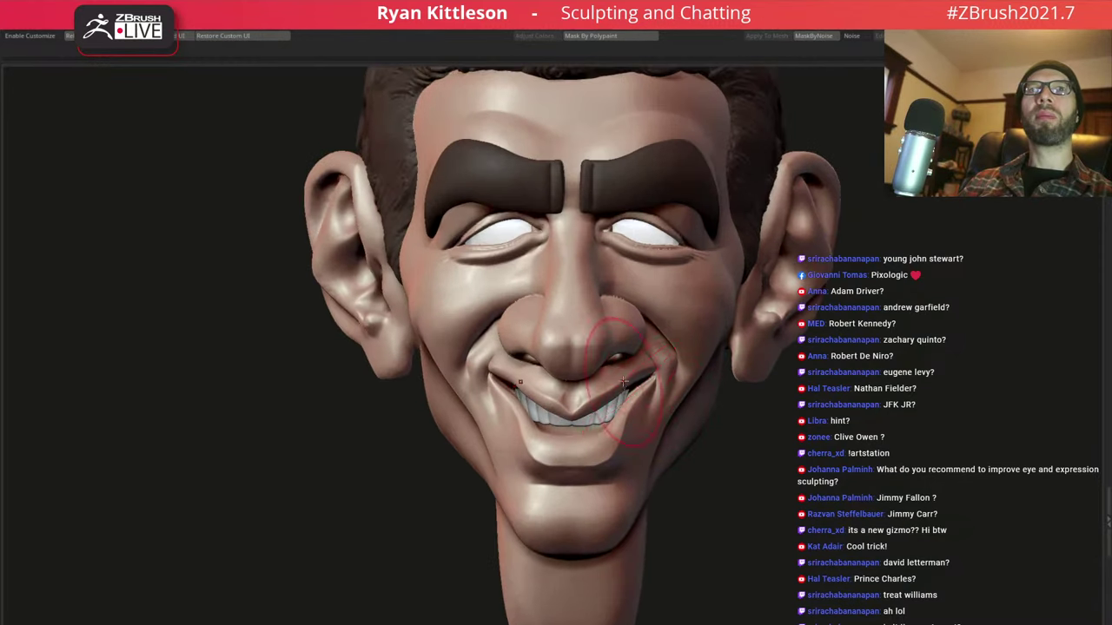
pyautogui.moveTo(624, 380)
pyautogui.mouseDown(button='right')
pyautogui.moveTo(647, 378)
pyautogui.moveTo(517, 373)
pyautogui.moveTo(475, 340)
pyautogui.moveTo(494, 339)
pyautogui.mouseUp(button='right')
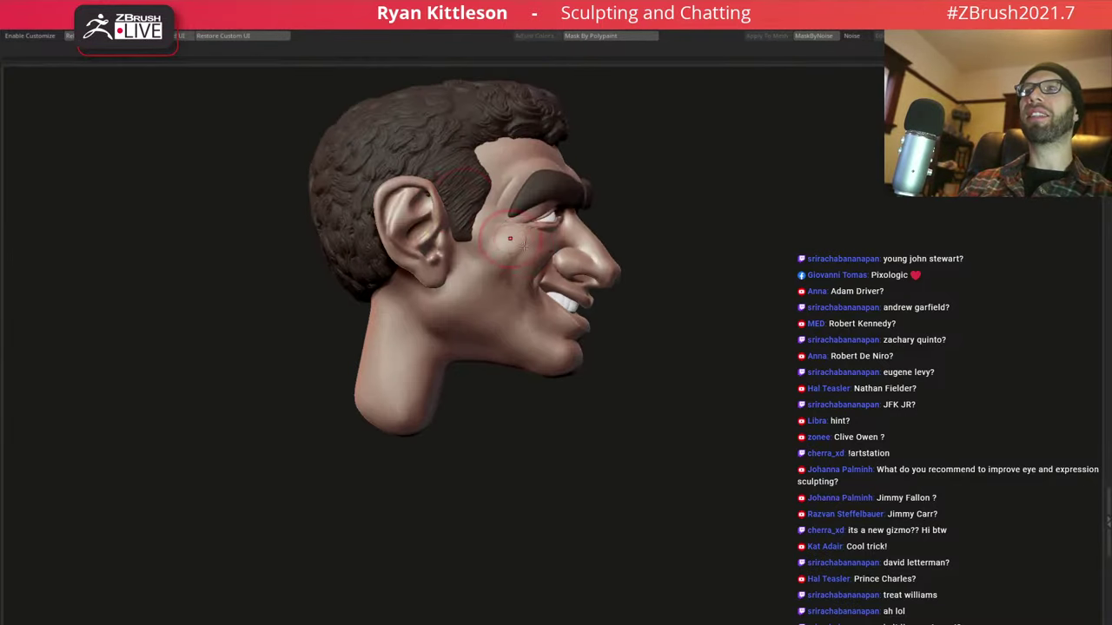
pyautogui.moveTo(563, 295)
pyautogui.mouseDown(button='right')
pyautogui.moveTo(500, 251)
pyautogui.moveTo(530, 260)
pyautogui.mouseUp(button='right')
pyautogui.moveTo(518, 191)
pyautogui.mouseDown(button='right')
pyautogui.moveTo(509, 119)
pyautogui.moveTo(513, 244)
pyautogui.mouseUp(button='right')
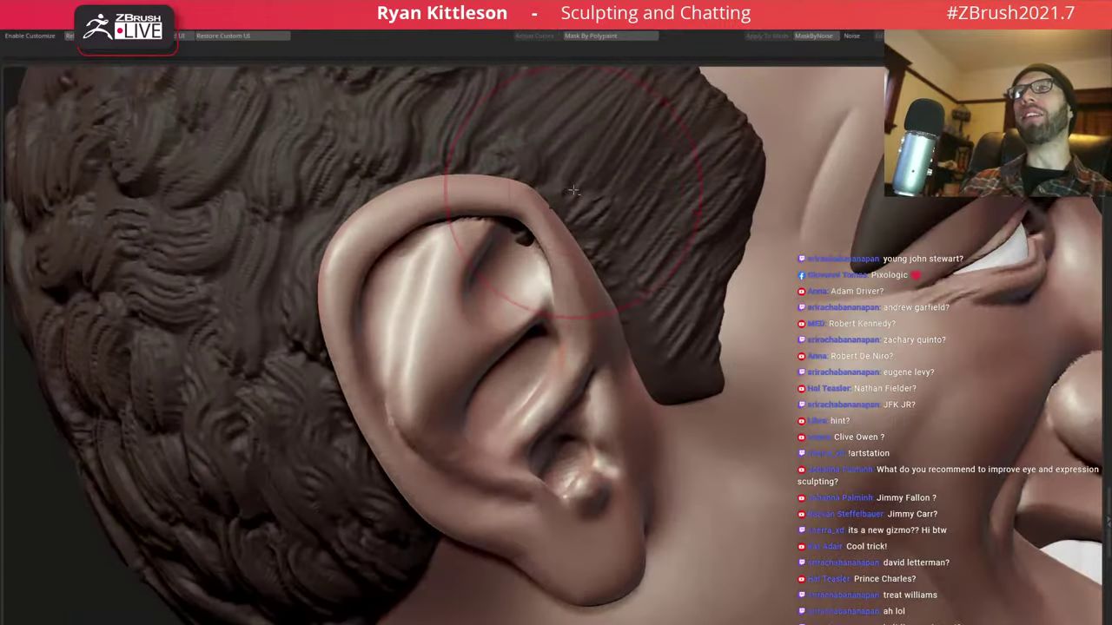
pyautogui.press('space')
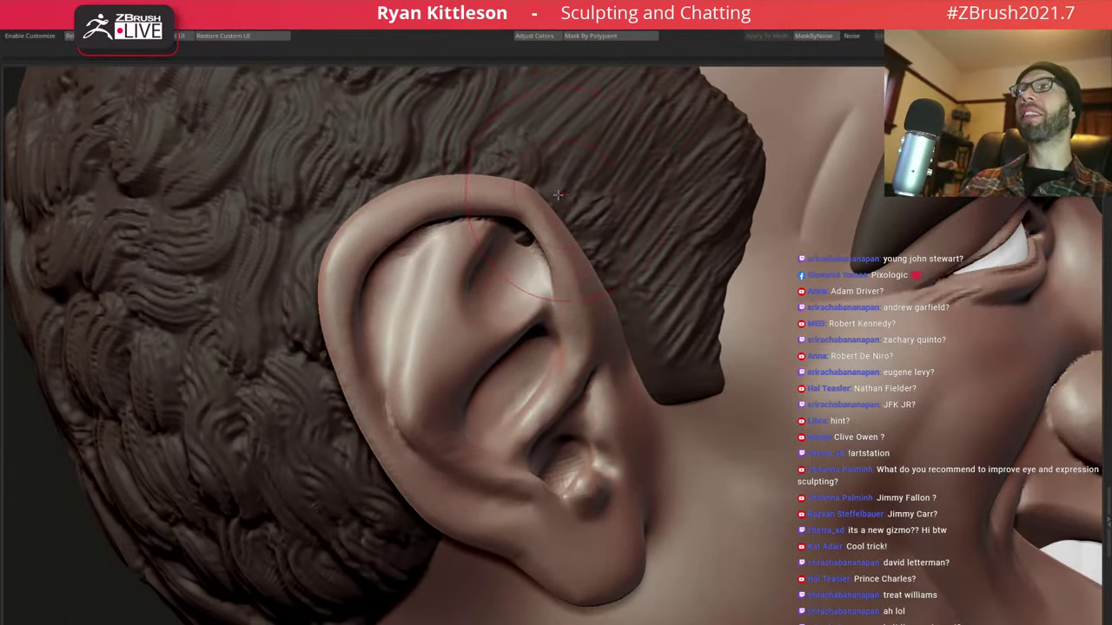
pyautogui.moveTo(521, 253)
pyautogui.mouseDown(button='right')
pyautogui.moveTo(556, 226)
pyautogui.moveTo(628, 246)
pyautogui.moveTo(642, 203)
pyautogui.moveTo(638, 256)
pyautogui.moveTo(668, 336)
pyautogui.moveTo(677, 296)
pyautogui.moveTo(686, 326)
pyautogui.mouseUp(button='right')
pyautogui.press('space')
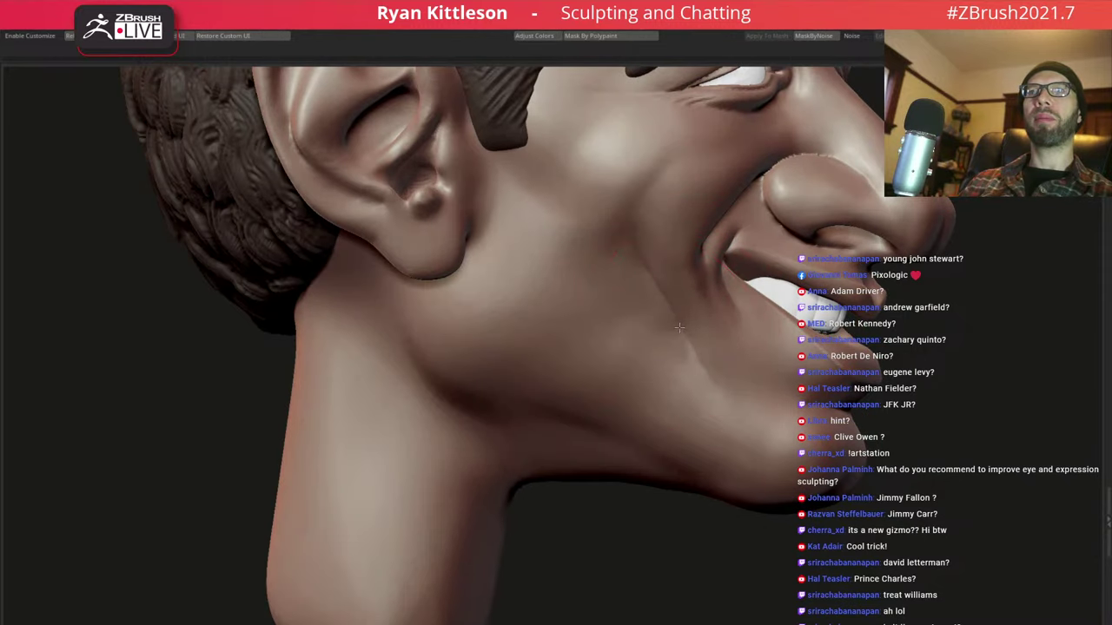
pyautogui.moveTo(658, 375); pyautogui.dragTo(710, 373, button='right')
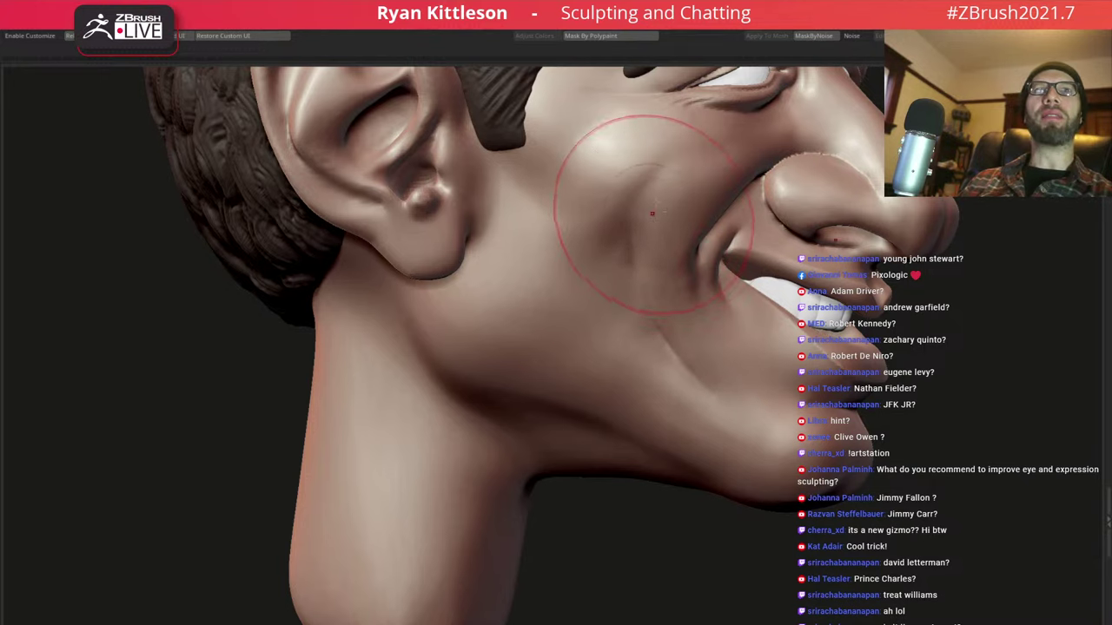
pyautogui.moveTo(652, 213)
pyautogui.mouseDown(button='right')
pyautogui.moveTo(640, 235)
pyautogui.moveTo(648, 297)
pyautogui.mouseUp(button='right')
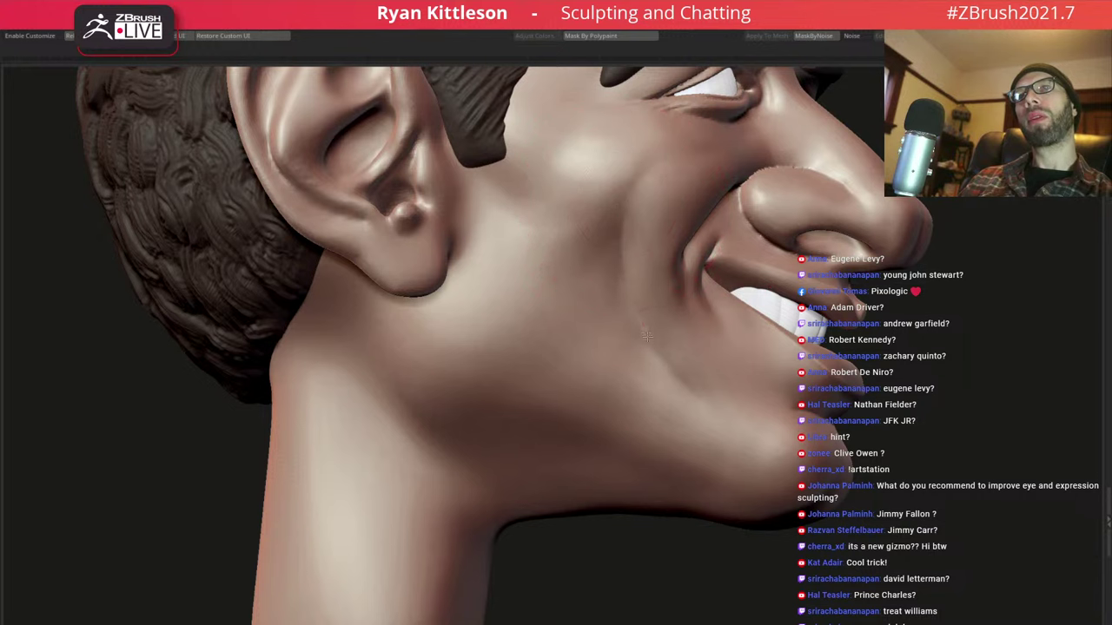
pyautogui.moveTo(650, 261)
pyautogui.mouseDown(button='right')
pyautogui.moveTo(727, 354)
pyautogui.moveTo(697, 274)
pyautogui.moveTo(657, 290)
pyautogui.mouseUp(button='right')
pyautogui.moveTo(654, 293)
pyautogui.mouseDown(button='right')
pyautogui.moveTo(690, 274)
pyautogui.moveTo(696, 314)
pyautogui.moveTo(737, 273)
pyautogui.moveTo(758, 229)
pyautogui.moveTo(847, 208)
pyautogui.mouseUp(button='right')
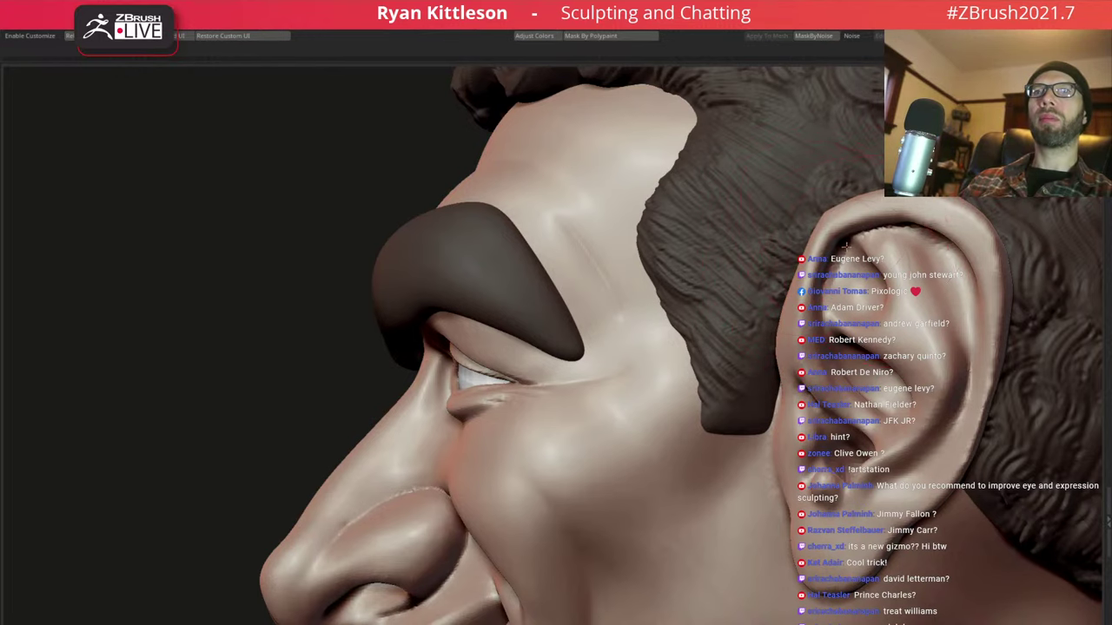
# Push the nose underside and columella upward, then frame the head facing front
pyautogui.keyDown('ctrl'); pyautogui.moveTo(844, 246); pyautogui.dragTo(783, 234, button='right'); pyautogui.keyUp('ctrl')
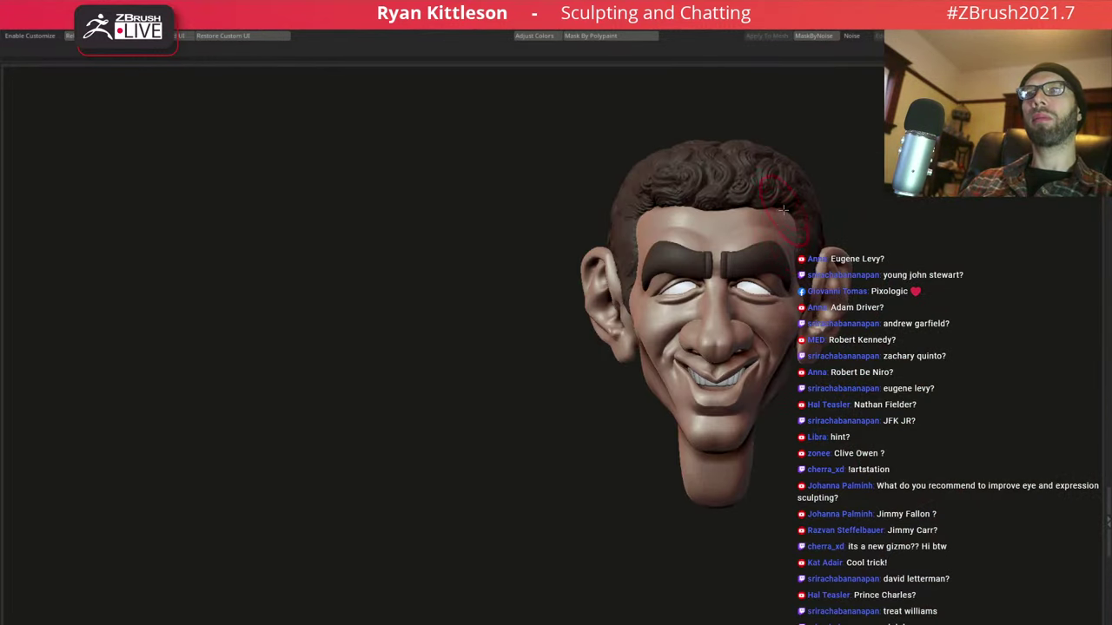
pyautogui.moveTo(782, 324); pyautogui.dragTo(727, 326, button='right')
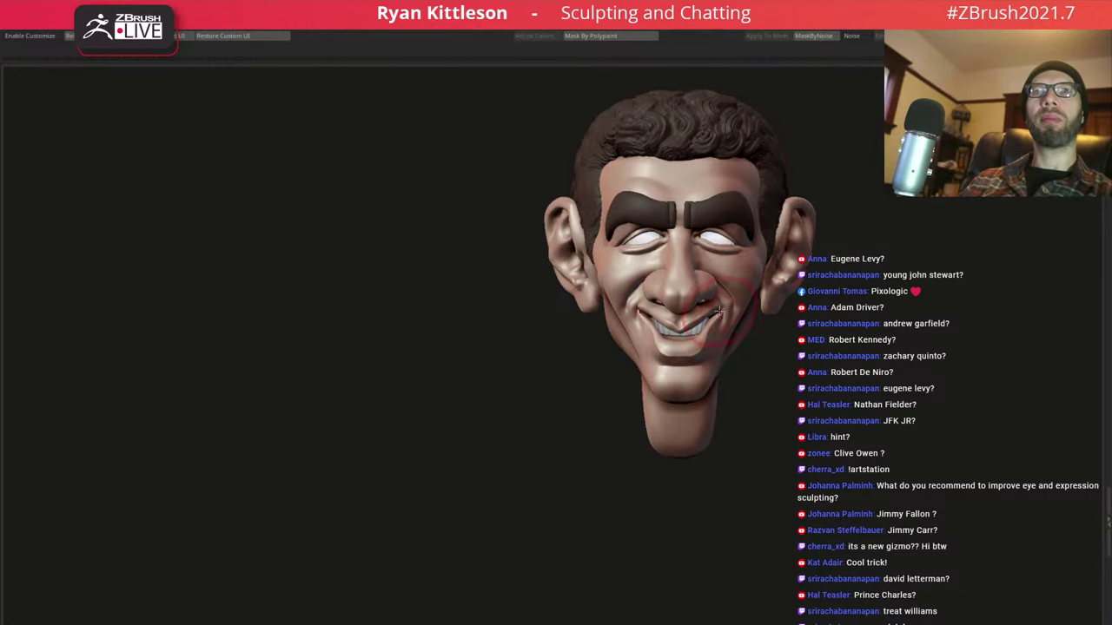
pyautogui.moveTo(710, 300)
pyautogui.mouseDown(button='right')
pyautogui.moveTo(727, 272)
pyautogui.moveTo(714, 291)
pyautogui.moveTo(720, 310)
pyautogui.moveTo(691, 351)
pyautogui.moveTo(683, 344)
pyautogui.mouseUp(button='right')
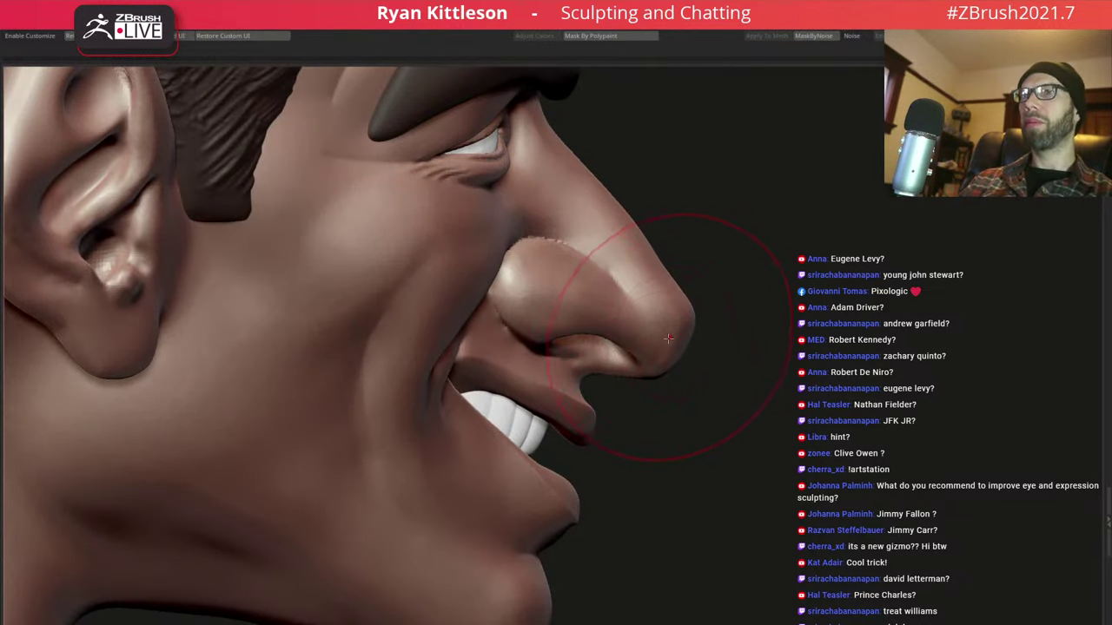
pyautogui.moveTo(668, 338); pyautogui.dragTo(661, 349)
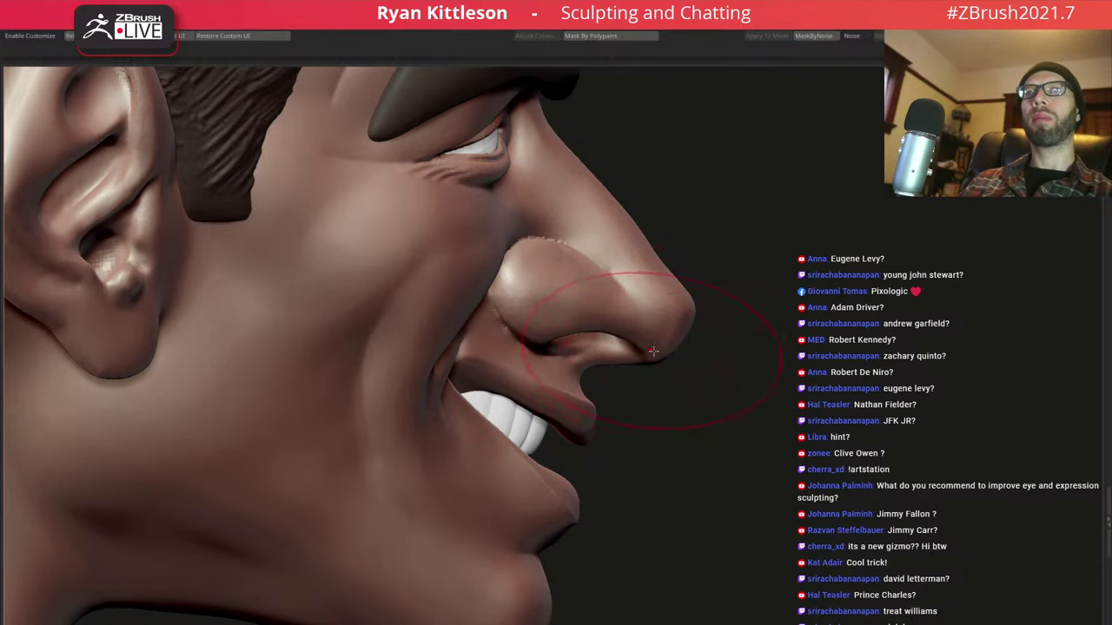
pyautogui.moveTo(653, 351); pyautogui.dragTo(656, 348)
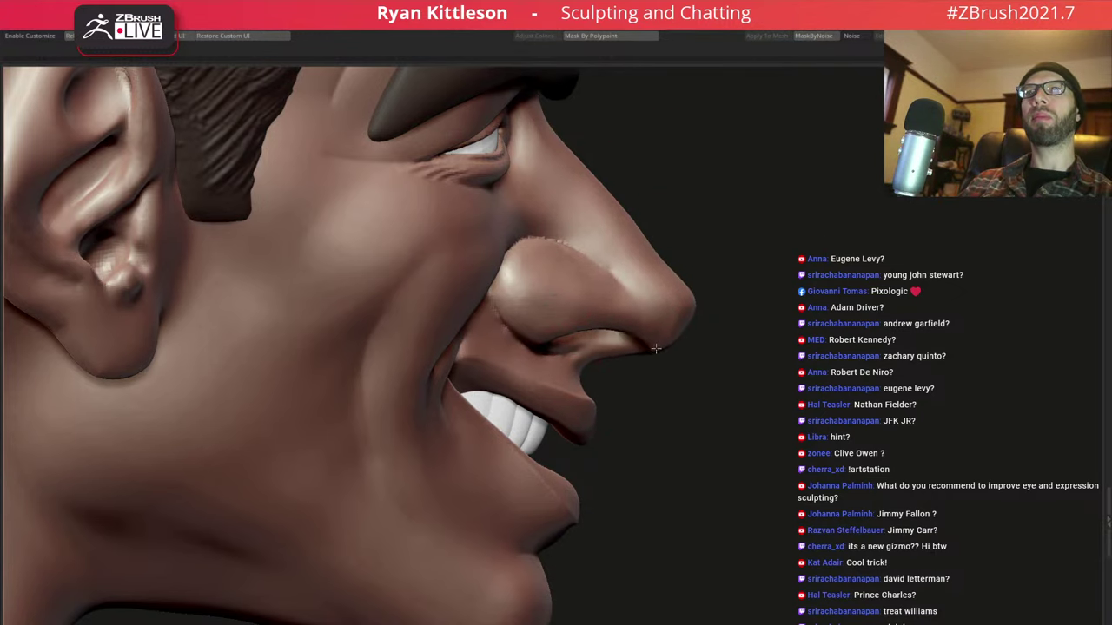
pyautogui.press('f')
pyautogui.moveTo(556, 171)
pyautogui.mouseDown()
pyautogui.moveTo(675, 281)
pyautogui.moveTo(617, 287)
pyautogui.moveTo(686, 285)
pyautogui.moveTo(615, 282)
pyautogui.moveTo(686, 304)
pyautogui.moveTo(569, 359)
pyautogui.mouseUp()
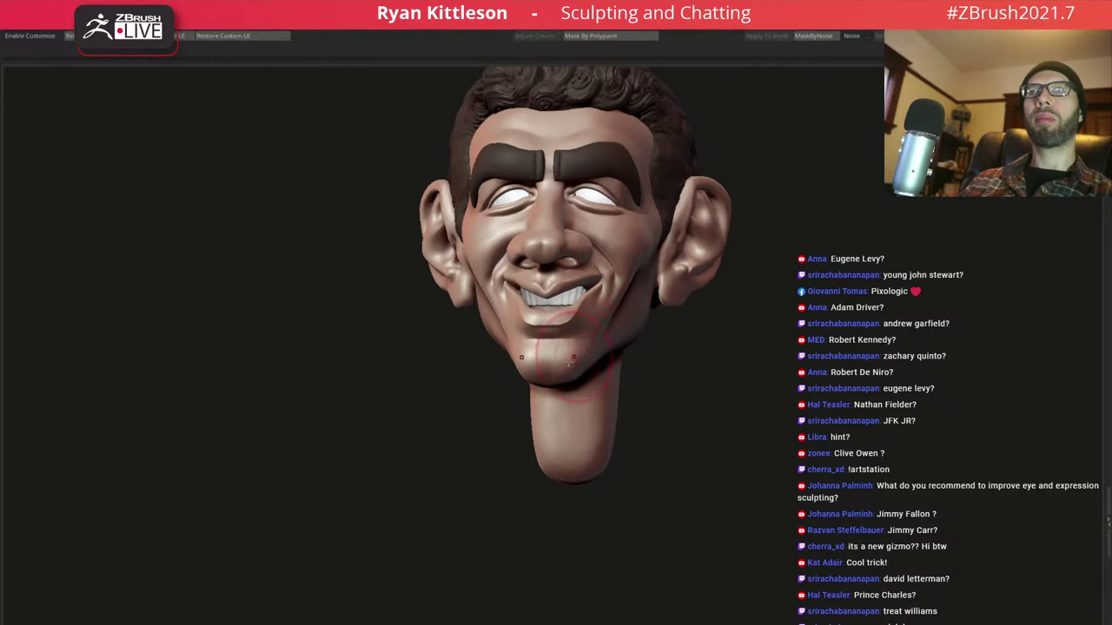
# Zoom in and shrink the Draw Size to a small brush
pyautogui.scroll(5, 569, 359)
pyautogui.scroll(1, 568, 339)
pyautogui.scroll(2, 566, 315)
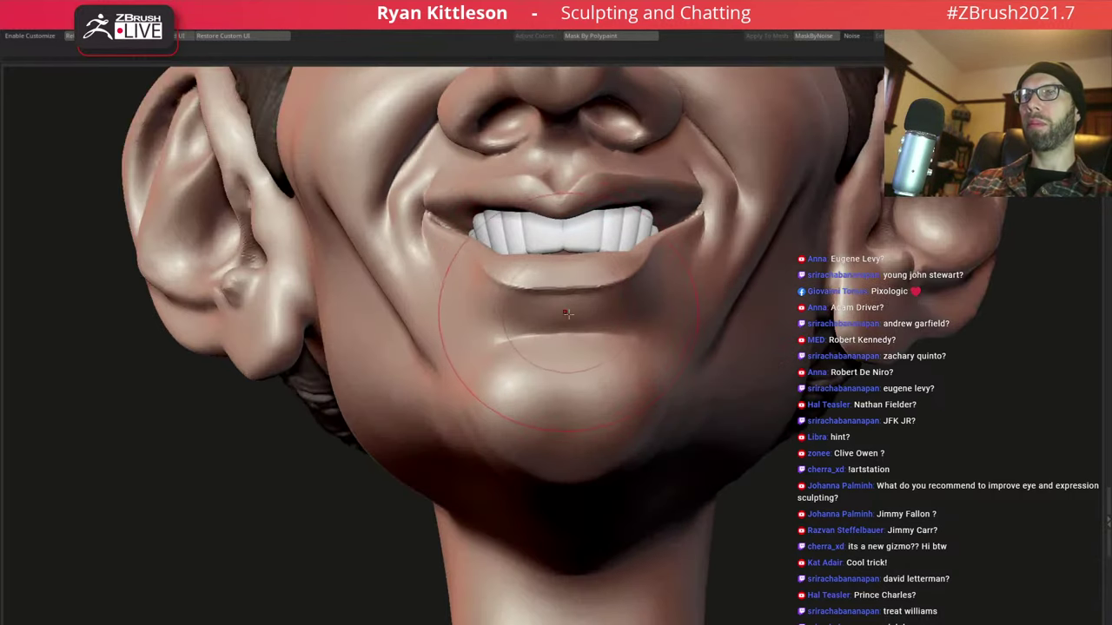
pyautogui.press('space')
pyautogui.press('space')
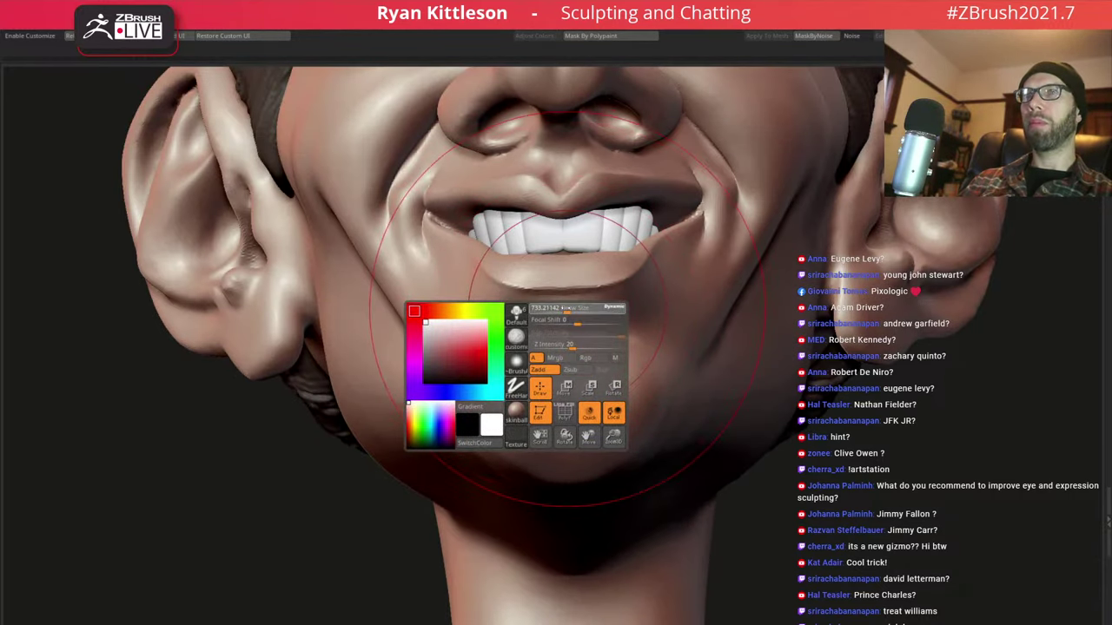
pyautogui.moveTo(564, 309); pyautogui.dragTo(556, 309)
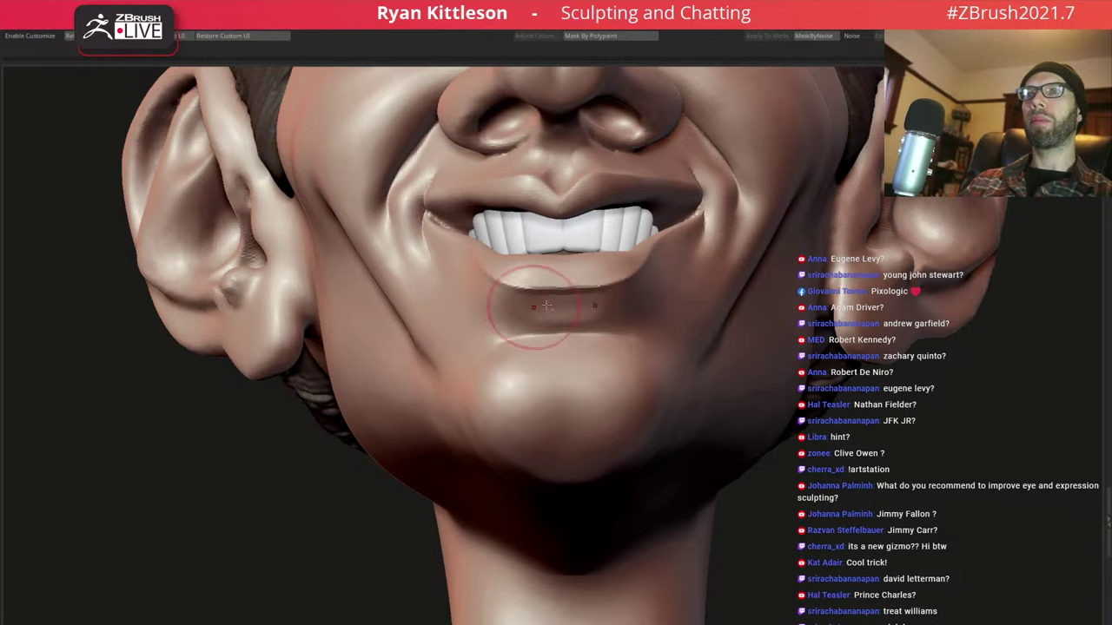
# Smooth out the neck dimple and sculpt a diagonal muscle down the side of the neck
pyautogui.moveTo(638, 306); pyautogui.dragTo(578, 310, button='right')
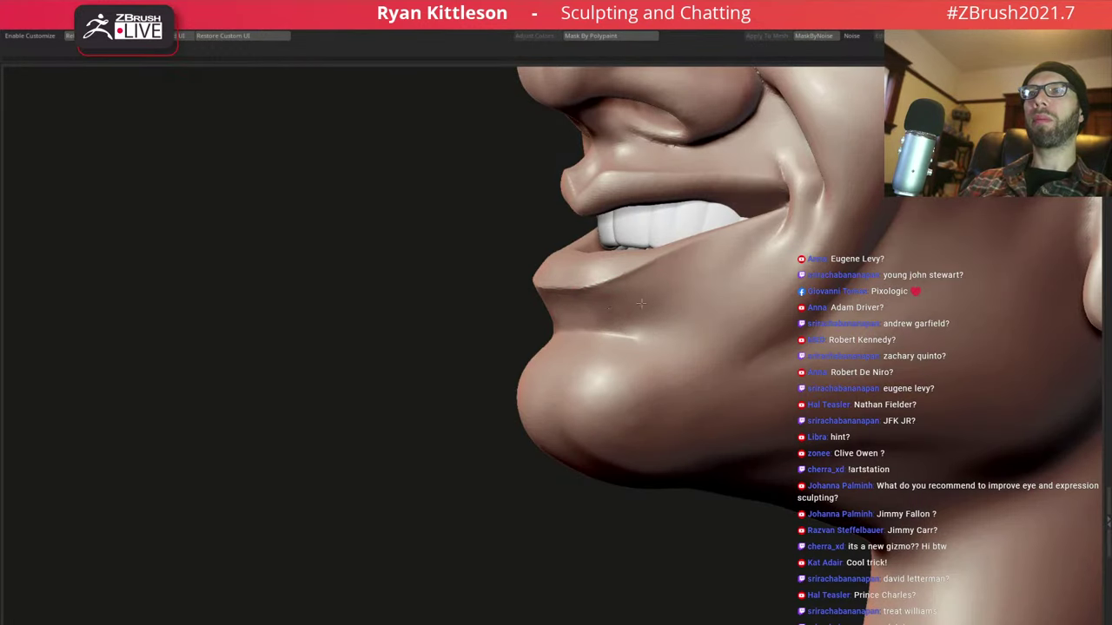
pyautogui.press('f')
pyautogui.moveTo(685, 305); pyautogui.dragTo(685, 330, button='right')
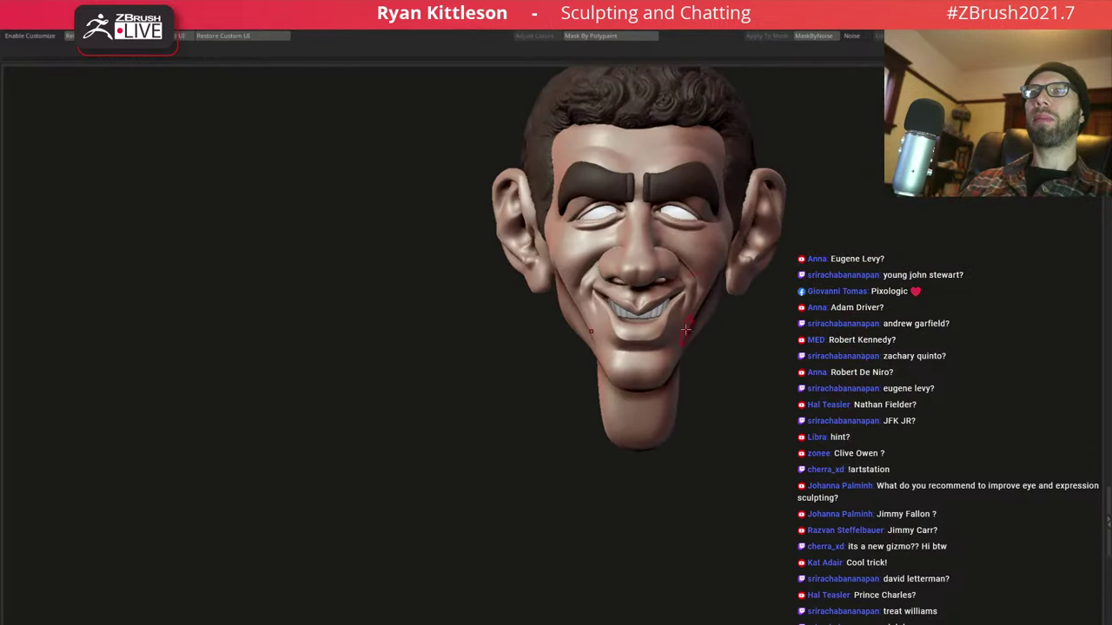
pyautogui.moveTo(697, 271); pyautogui.dragTo(732, 318, button='right')
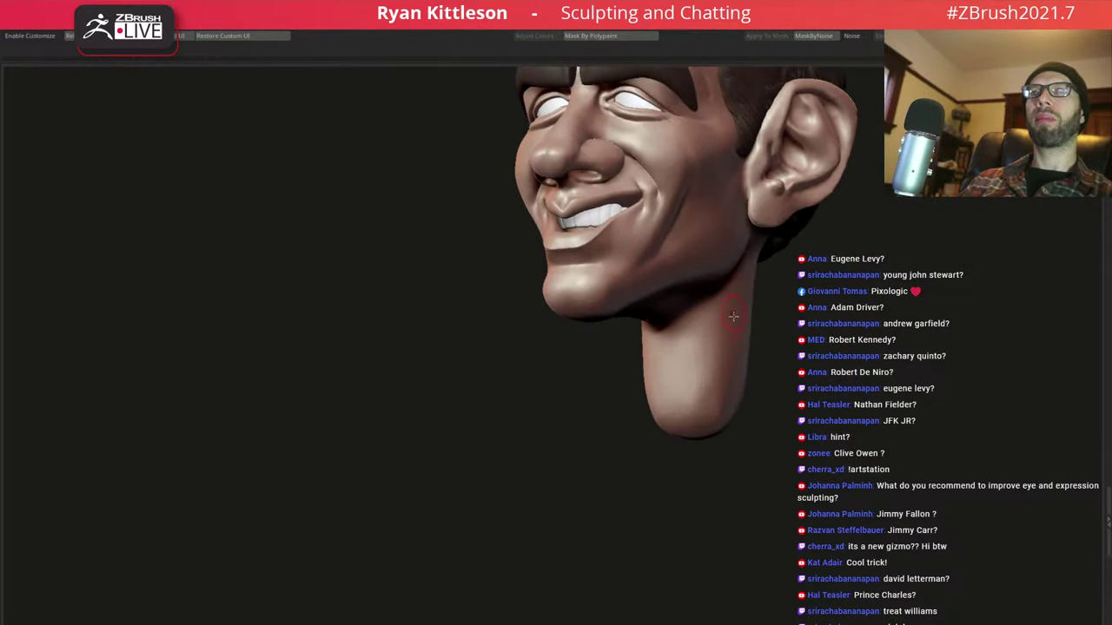
pyautogui.press('space')
pyautogui.moveTo(732, 318); pyautogui.dragTo(739, 301, button='right')
pyautogui.moveTo(709, 355)
pyautogui.mouseDown()
pyautogui.moveTo(734, 286)
pyautogui.moveTo(721, 391)
pyautogui.mouseUp()
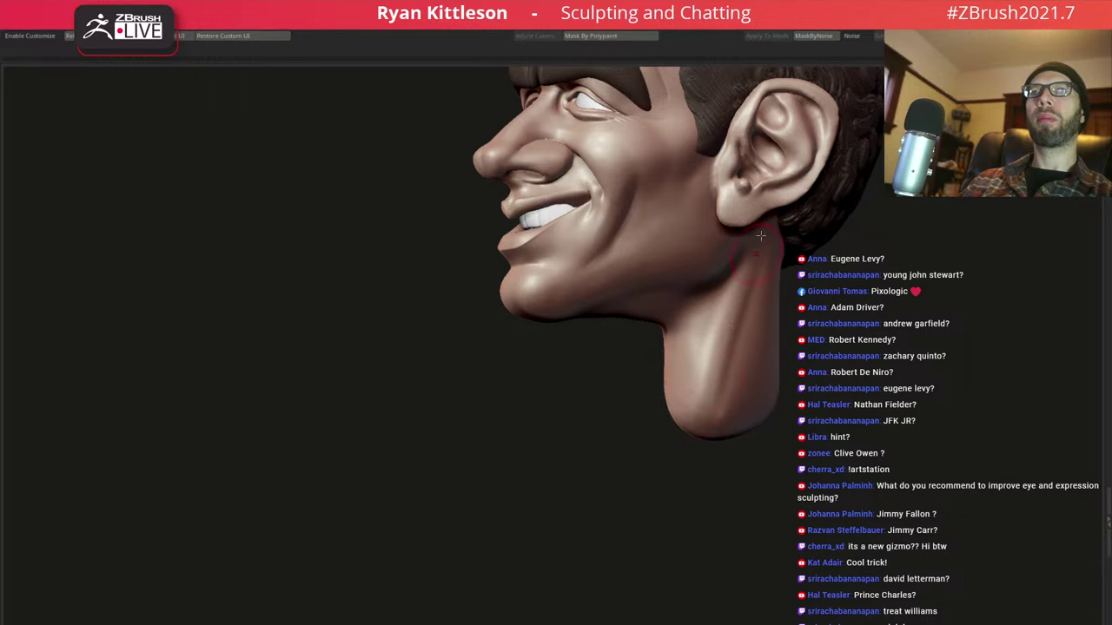
pyautogui.moveTo(734, 278)
pyautogui.mouseDown()
pyautogui.moveTo(695, 387)
pyautogui.moveTo(739, 328)
pyautogui.mouseUp()
# Reshape the surface under the jaw, checking it from side and three-quarter views
pyautogui.moveTo(739, 327); pyautogui.dragTo(669, 343, button='right')
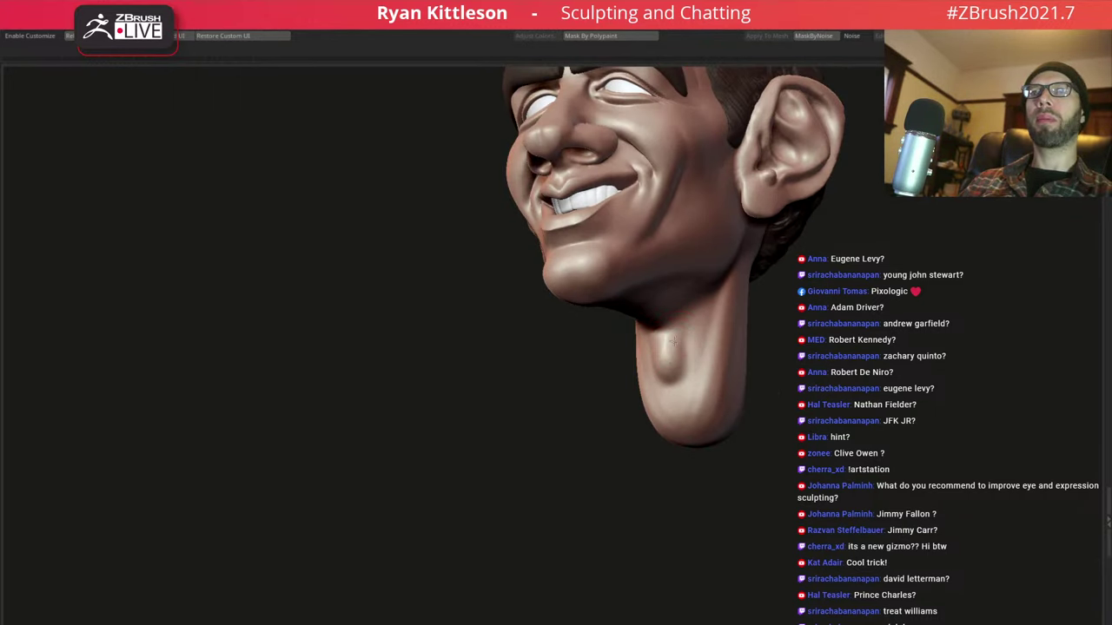
pyautogui.moveTo(686, 356); pyautogui.dragTo(699, 313, button='right')
pyautogui.press('space')
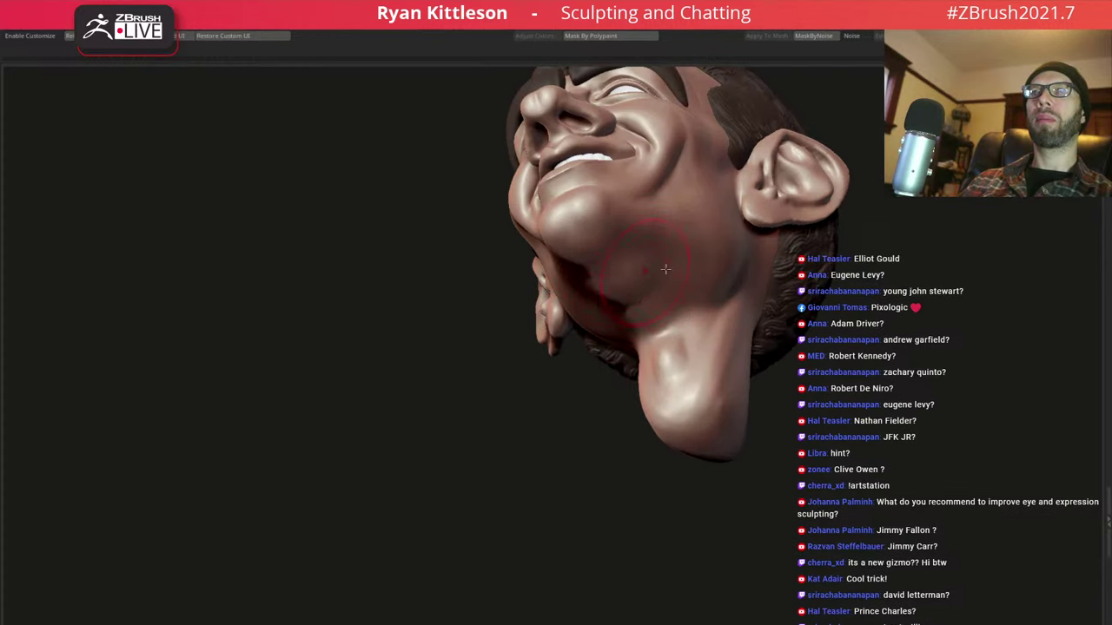
pyautogui.moveTo(666, 270); pyautogui.dragTo(636, 309)
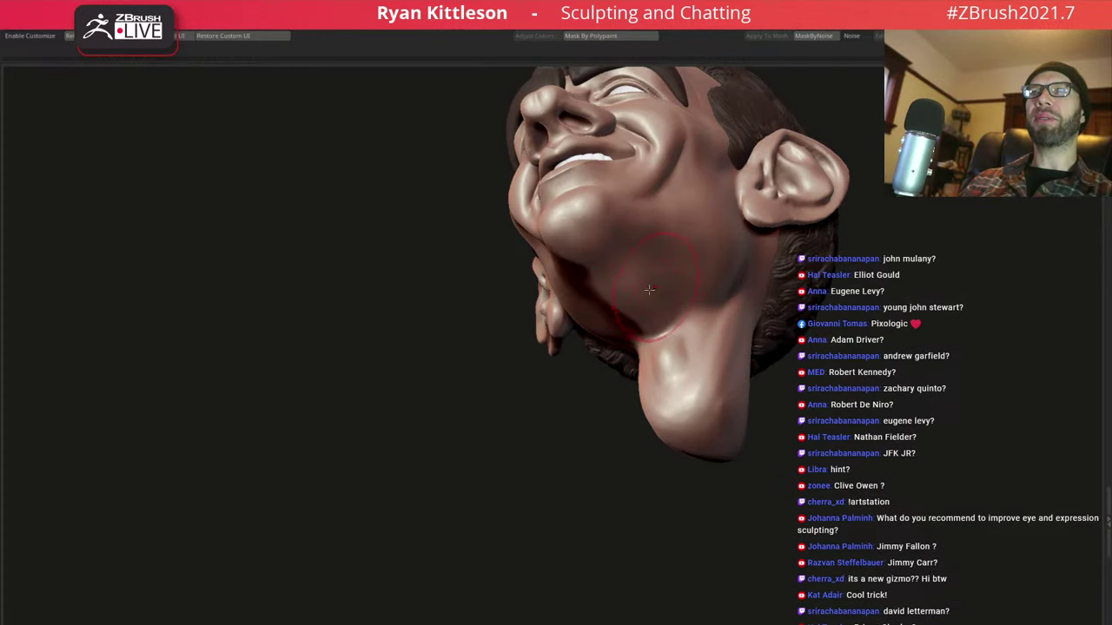
pyautogui.moveTo(646, 301); pyautogui.dragTo(637, 313, button='right')
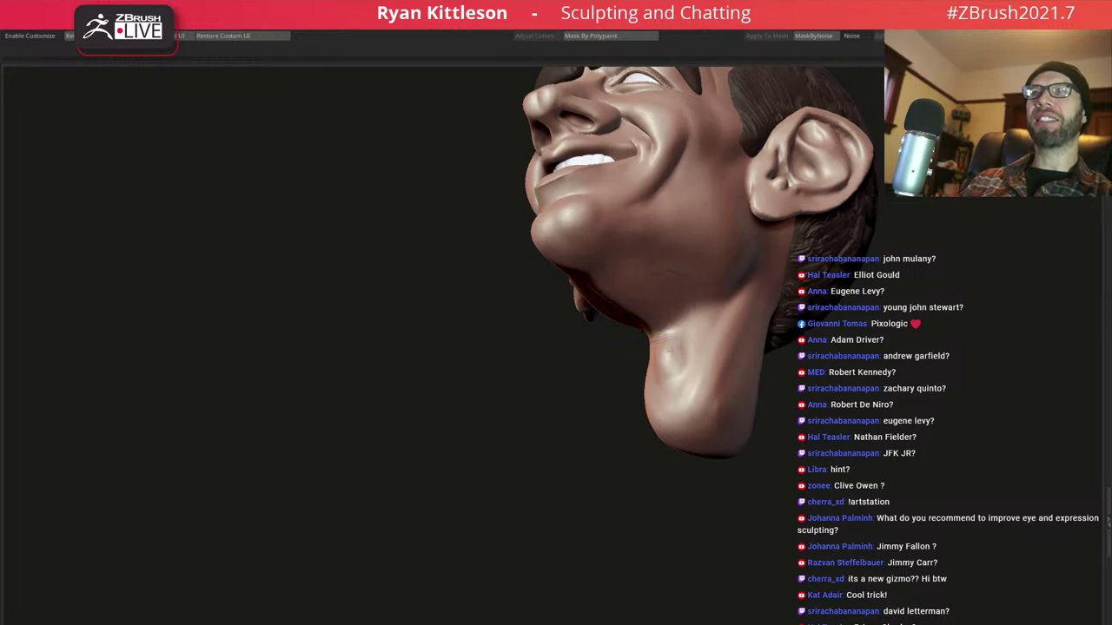
pyautogui.moveTo(720, 401); pyautogui.dragTo(740, 383, button='right')
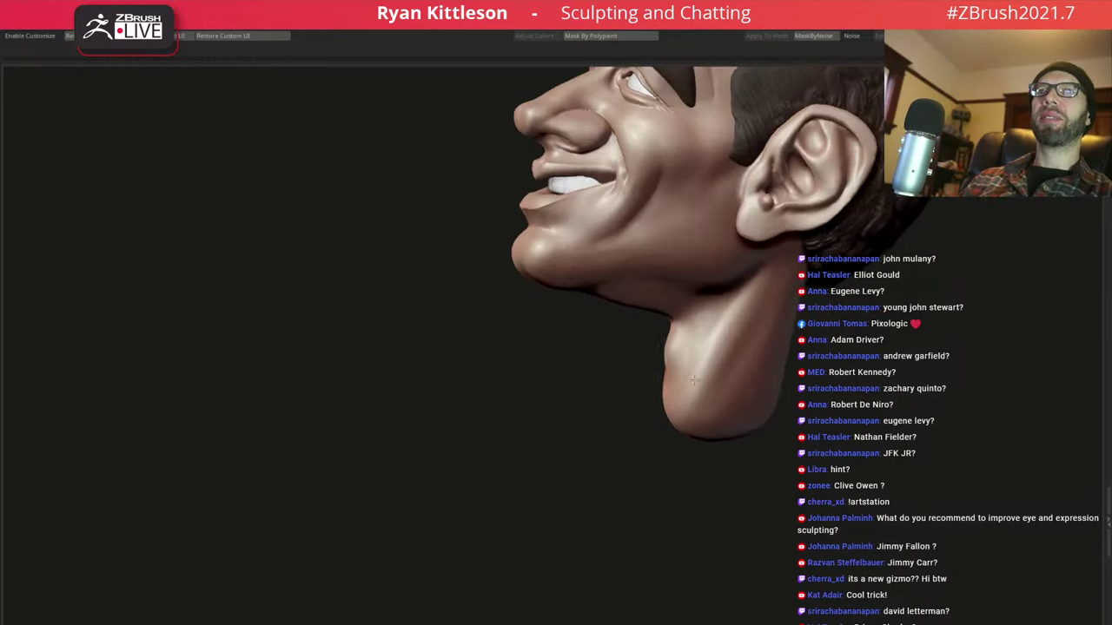
pyautogui.moveTo(710, 339)
pyautogui.mouseDown(button='right')
pyautogui.moveTo(773, 297)
pyautogui.moveTo(761, 260)
pyautogui.mouseUp(button='right')
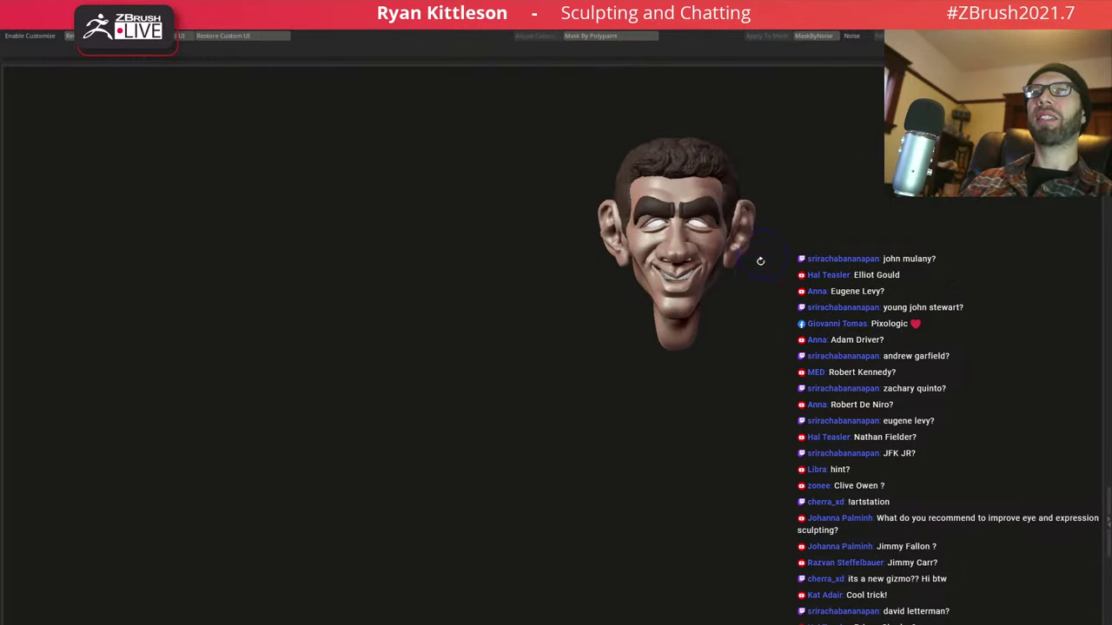
# Orbit and reframe the head, ending zoomed in on its side profile
pyautogui.moveTo(710, 296)
pyautogui.mouseDown(button='right')
pyautogui.moveTo(655, 255)
pyautogui.moveTo(644, 308)
pyautogui.moveTo(558, 303)
pyautogui.mouseUp(button='right')
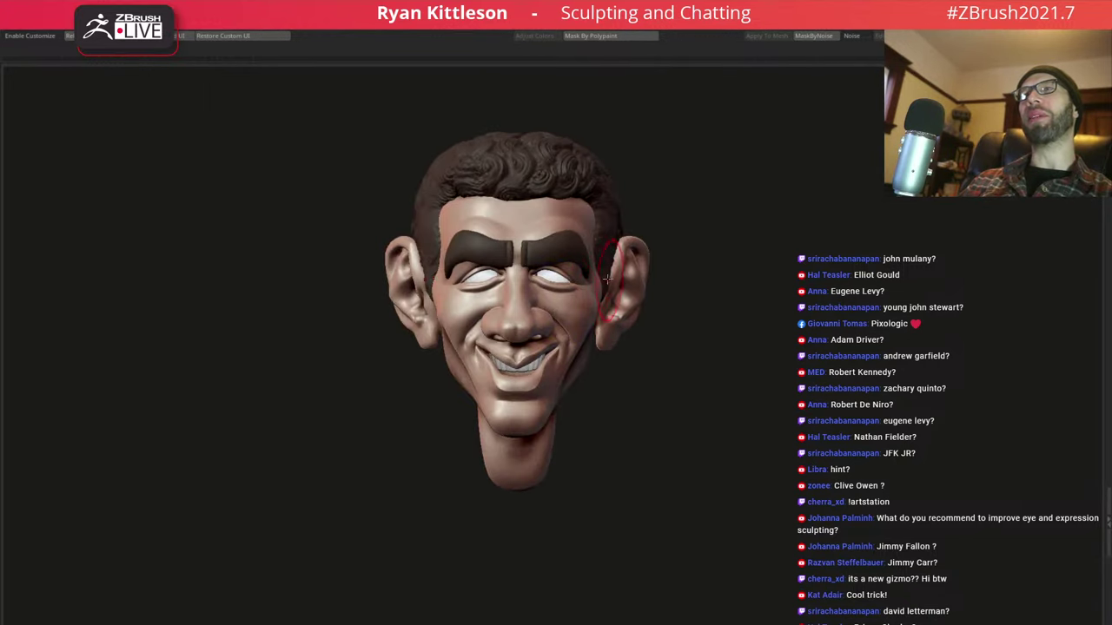
pyautogui.moveTo(620, 284); pyautogui.dragTo(588, 298, button='right')
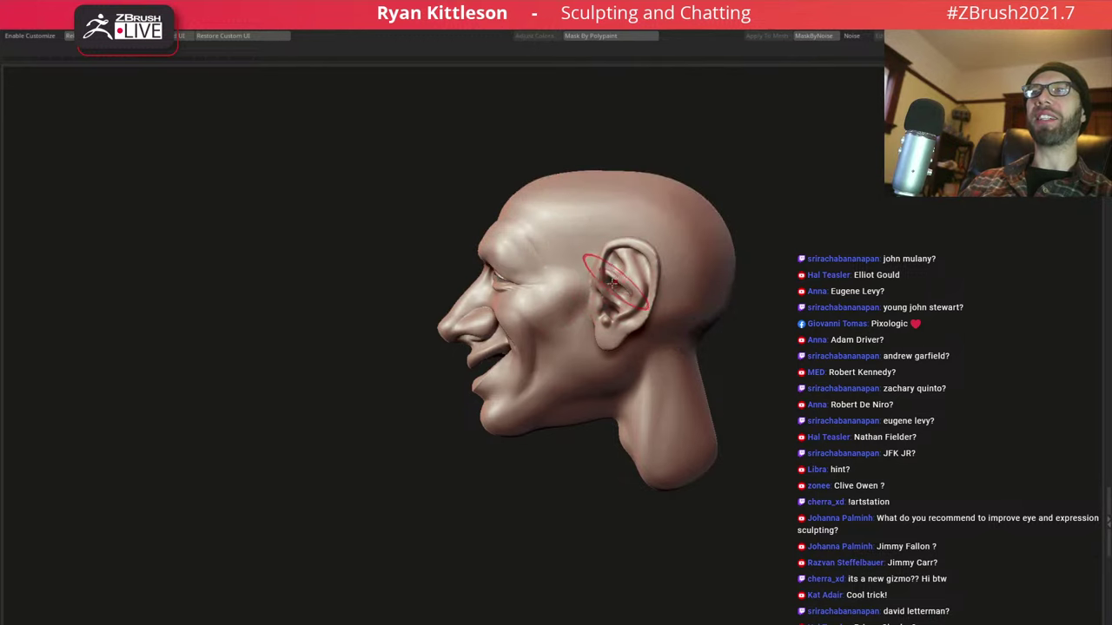
pyautogui.moveTo(588, 298); pyautogui.dragTo(595, 271, button='right')
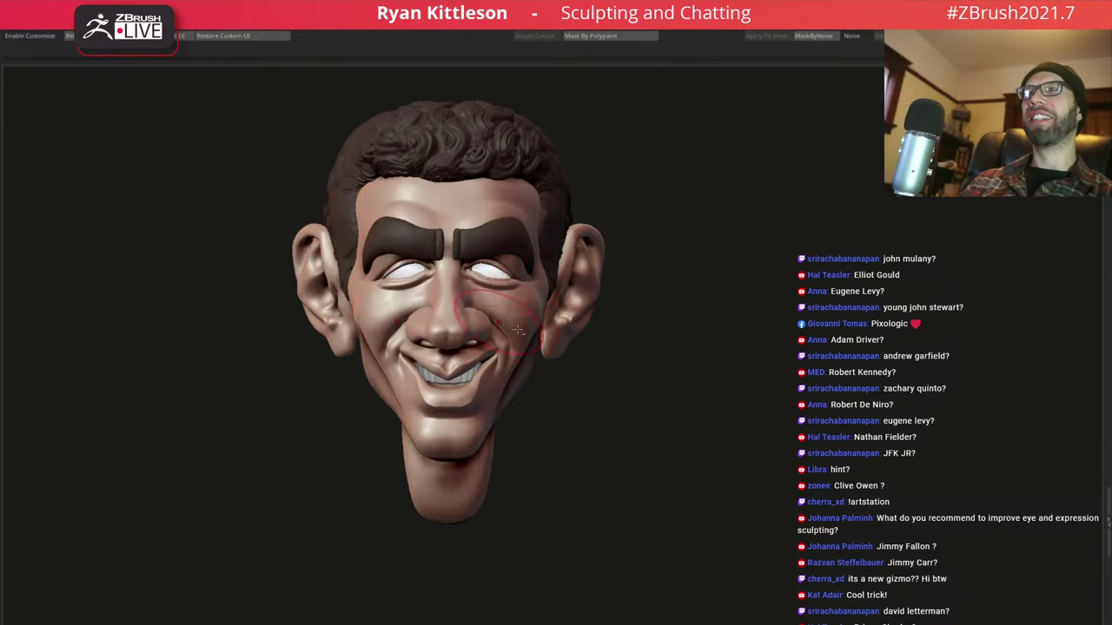
pyautogui.press('f')
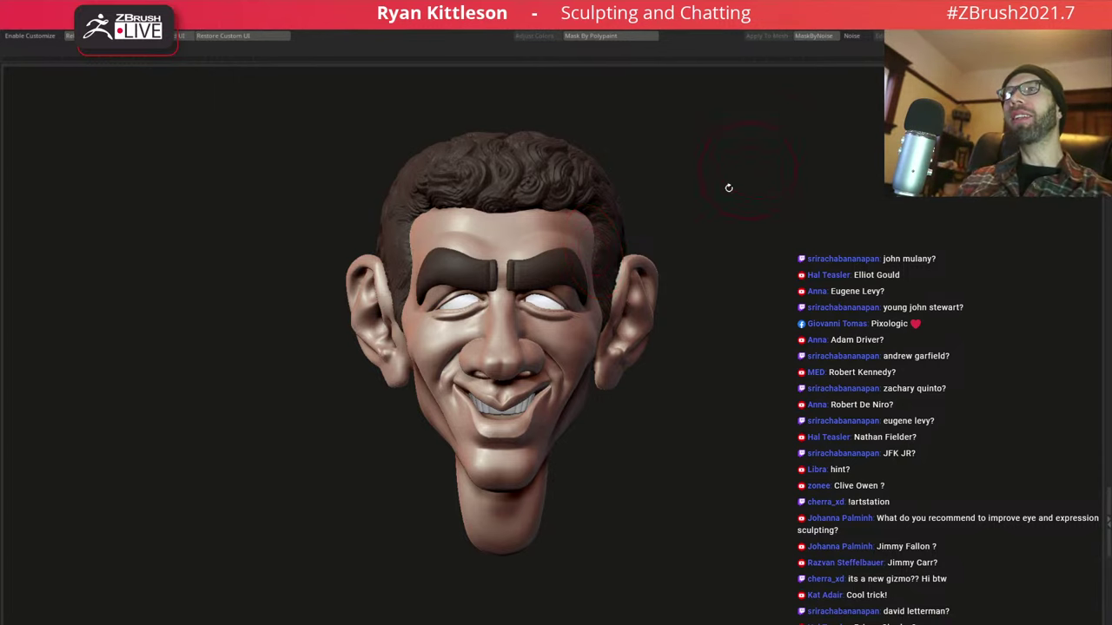
pyautogui.moveTo(714, 261)
pyautogui.mouseDown()
pyautogui.moveTo(690, 234)
pyautogui.moveTo(664, 240)
pyautogui.moveTo(712, 230)
pyautogui.mouseUp()
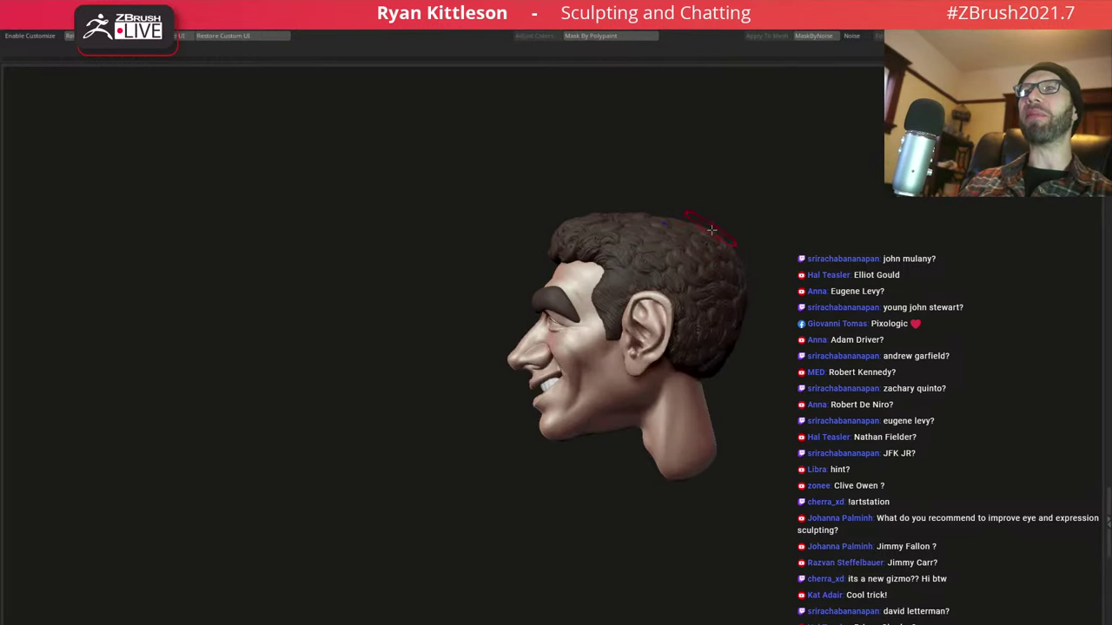
pyautogui.moveTo(772, 292)
pyautogui.mouseDown()
pyautogui.moveTo(755, 304)
pyautogui.moveTo(719, 278)
pyautogui.mouseUp()
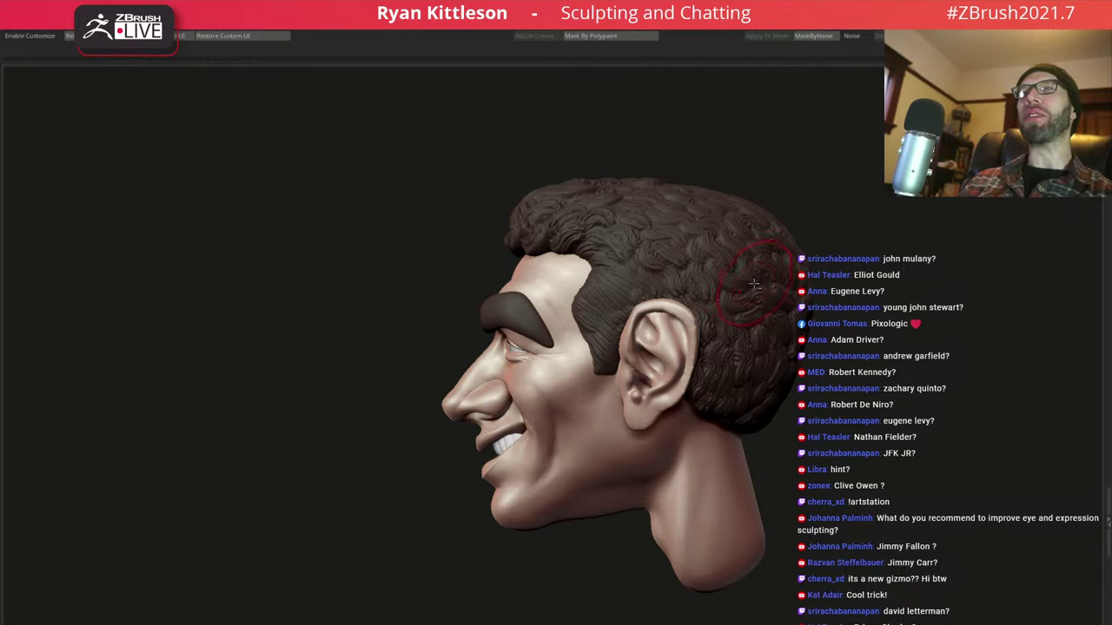
# Pull the hair up into a taller quiff with the Move brush, then undo it
pyautogui.press('space')
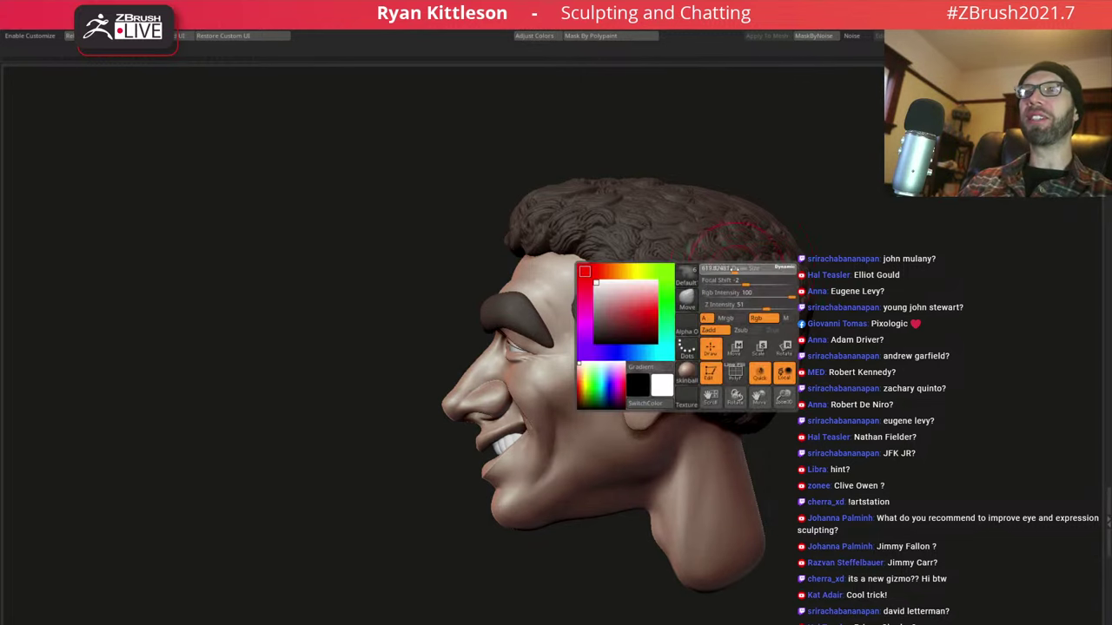
pyautogui.moveTo(548, 187); pyautogui.dragTo(541, 136)
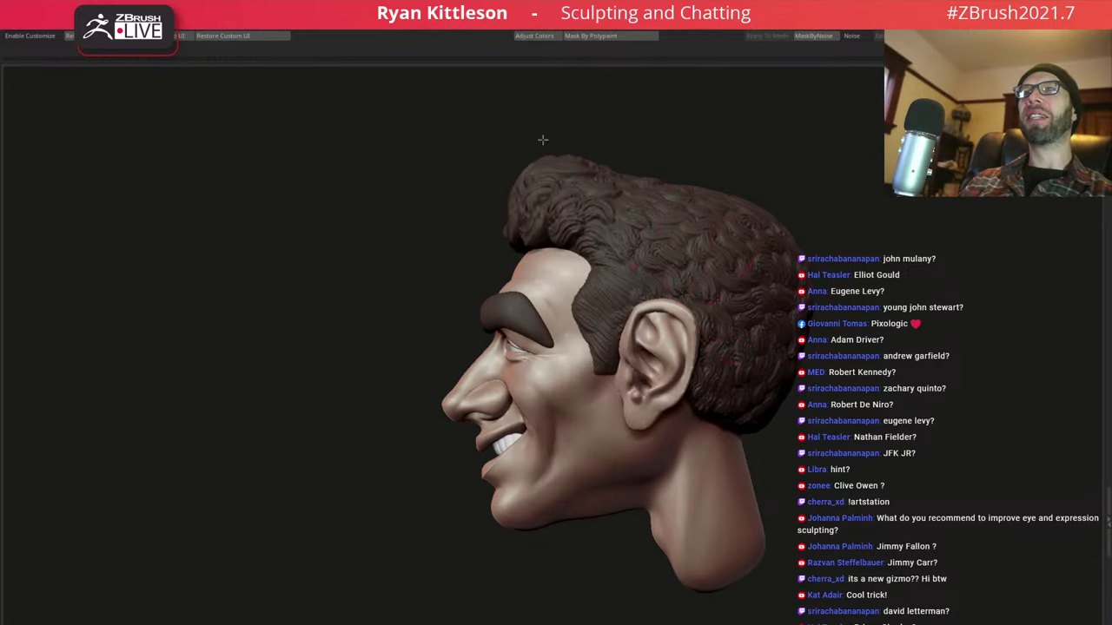
pyautogui.moveTo(533, 186)
pyautogui.mouseDown()
pyautogui.moveTo(672, 215)
pyautogui.moveTo(640, 199)
pyautogui.mouseUp()
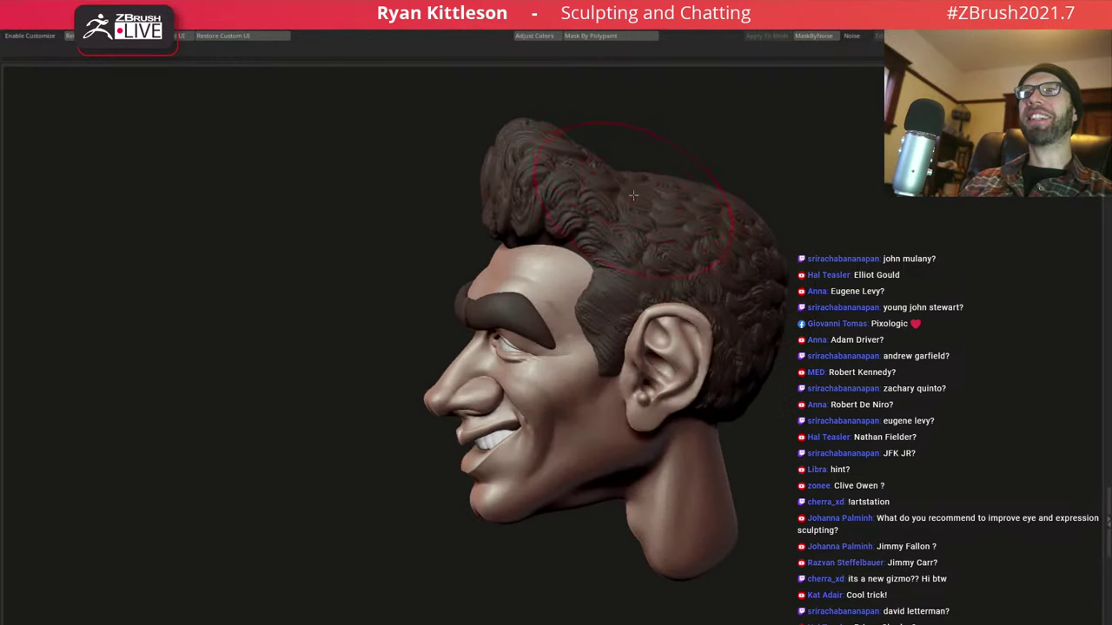
pyautogui.moveTo(634, 193); pyautogui.dragTo(627, 138)
pyautogui.moveTo(519, 143); pyautogui.dragTo(521, 92)
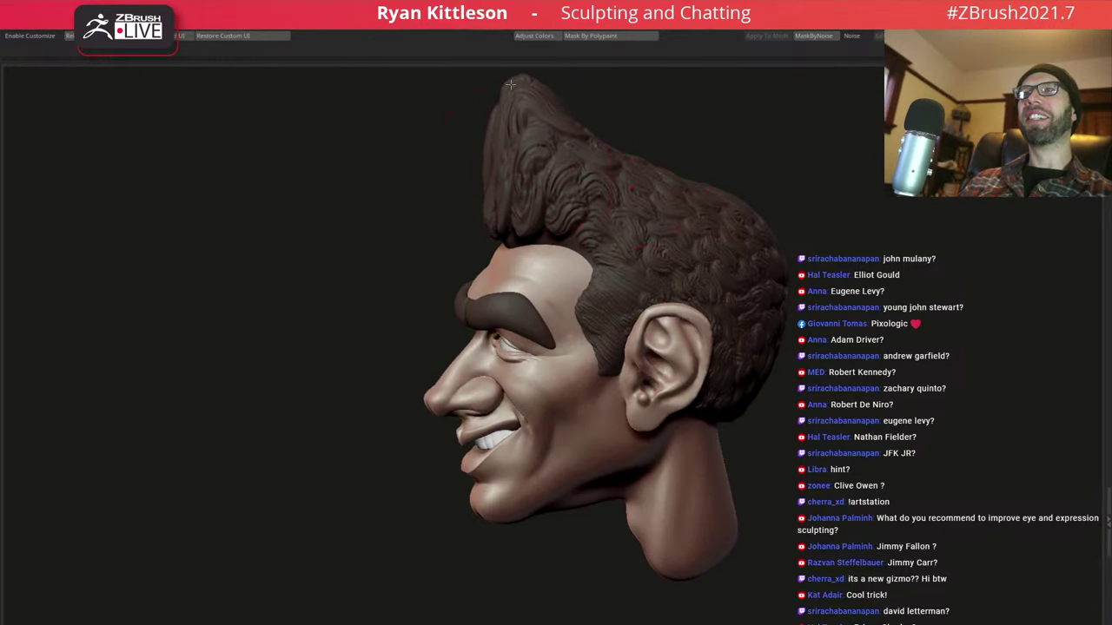
pyautogui.moveTo(625, 174)
pyautogui.mouseDown()
pyautogui.moveTo(565, 217)
pyautogui.moveTo(599, 228)
pyautogui.moveTo(633, 211)
pyautogui.mouseUp()
pyautogui.hotkey('ctrl', 'z')
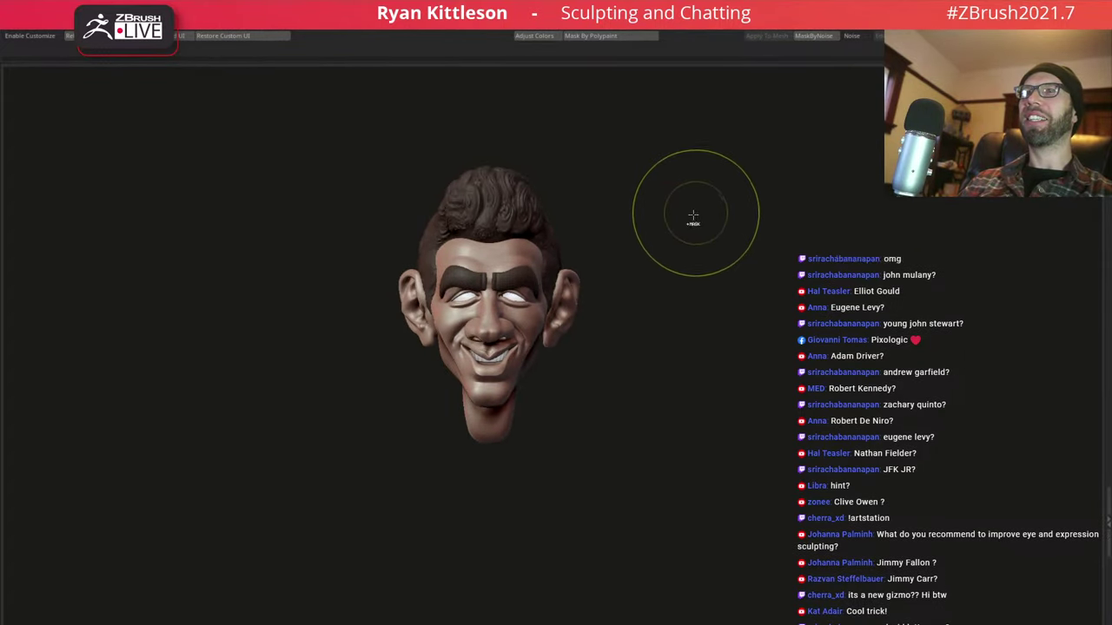
pyautogui.hotkey('ctrl', 'z')
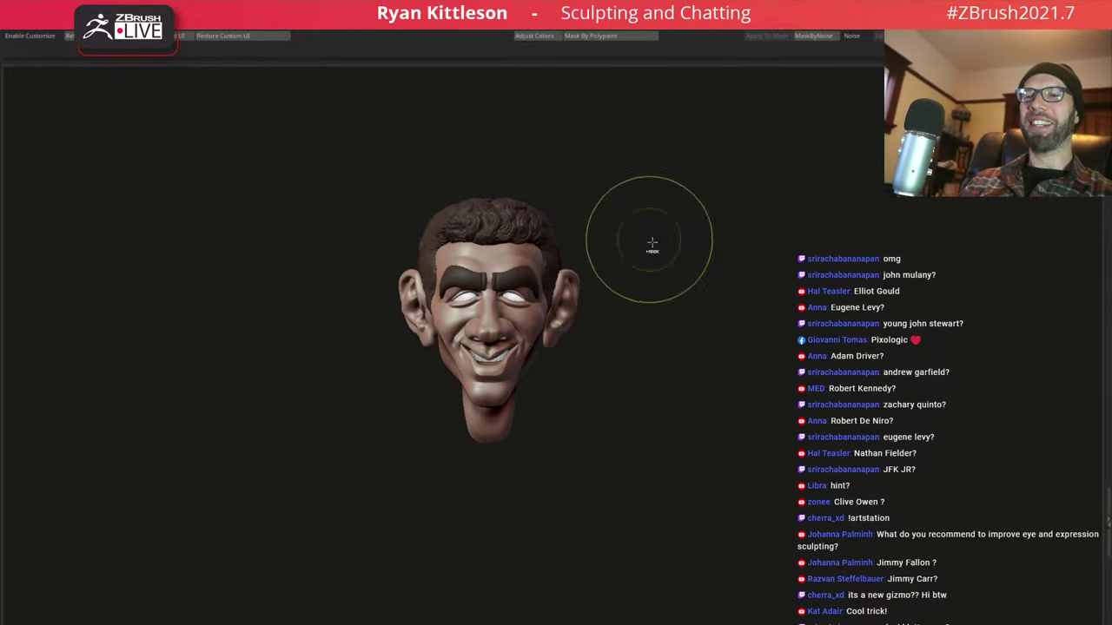
# Zoom in on the front of the head to frame the eyebrows
pyautogui.moveTo(649, 243)
pyautogui.keyDown('alt'); pyautogui.mouseDown()
pyautogui.moveTo(693, 245)
pyautogui.moveTo(690, 266)
pyautogui.moveTo(759, 226)
pyautogui.moveTo(712, 246)
pyautogui.moveTo(755, 286)
pyautogui.moveTo(768, 248)
pyautogui.moveTo(695, 271)
pyautogui.moveTo(764, 266)
pyautogui.moveTo(751, 264)
pyautogui.mouseUp(); pyautogui.keyUp('alt')
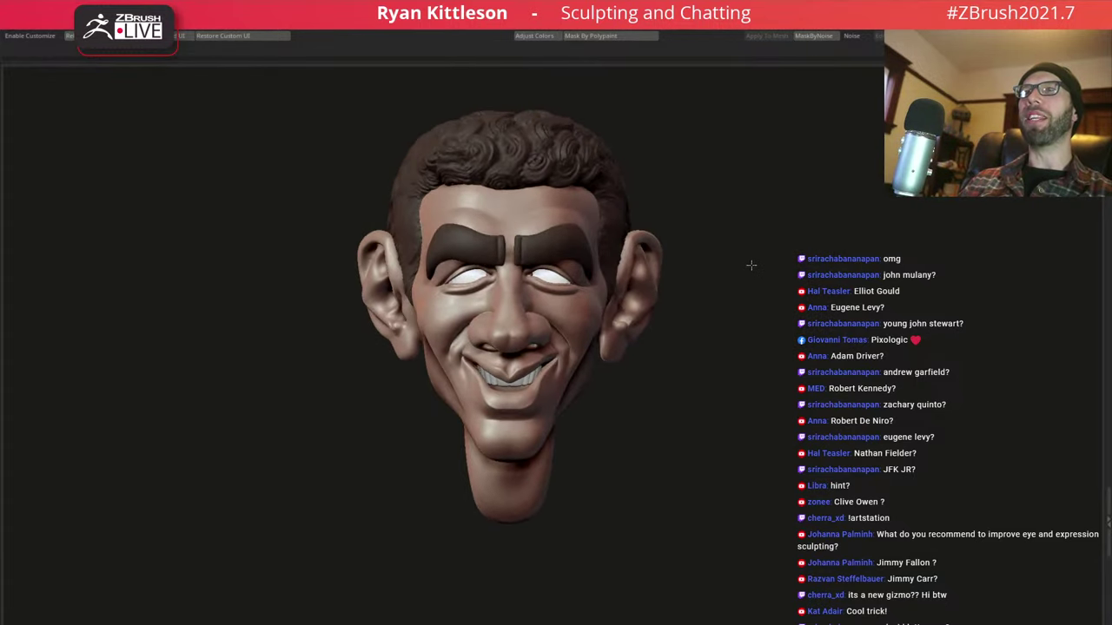
pyautogui.scroll(5, 580, 284)
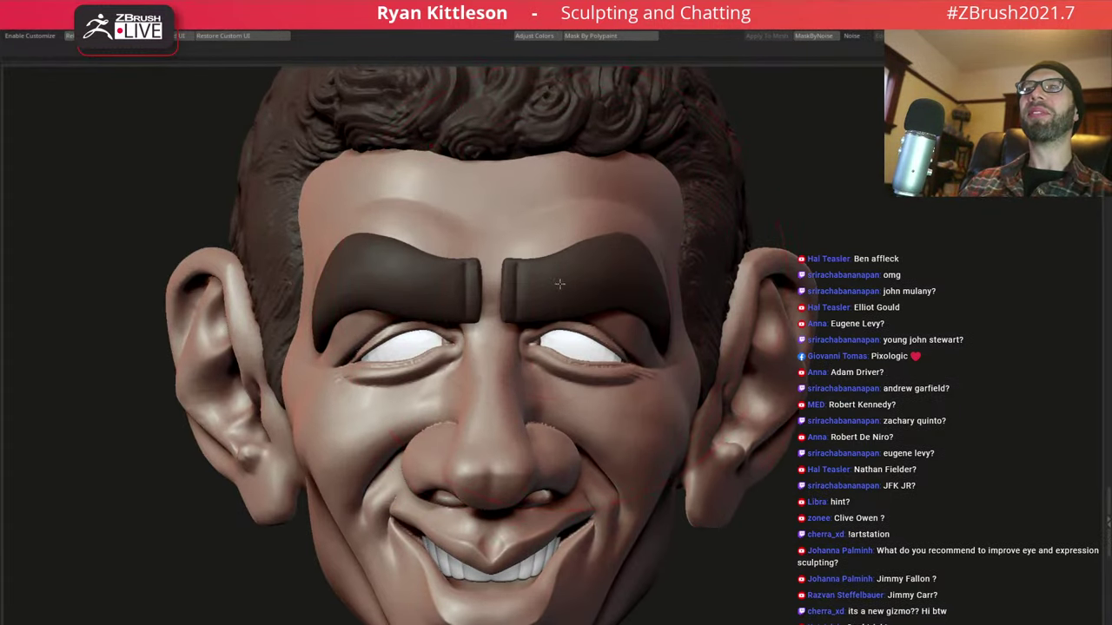
pyautogui.scroll(3, 561, 278)
pyautogui.scroll(-2, 548, 290)
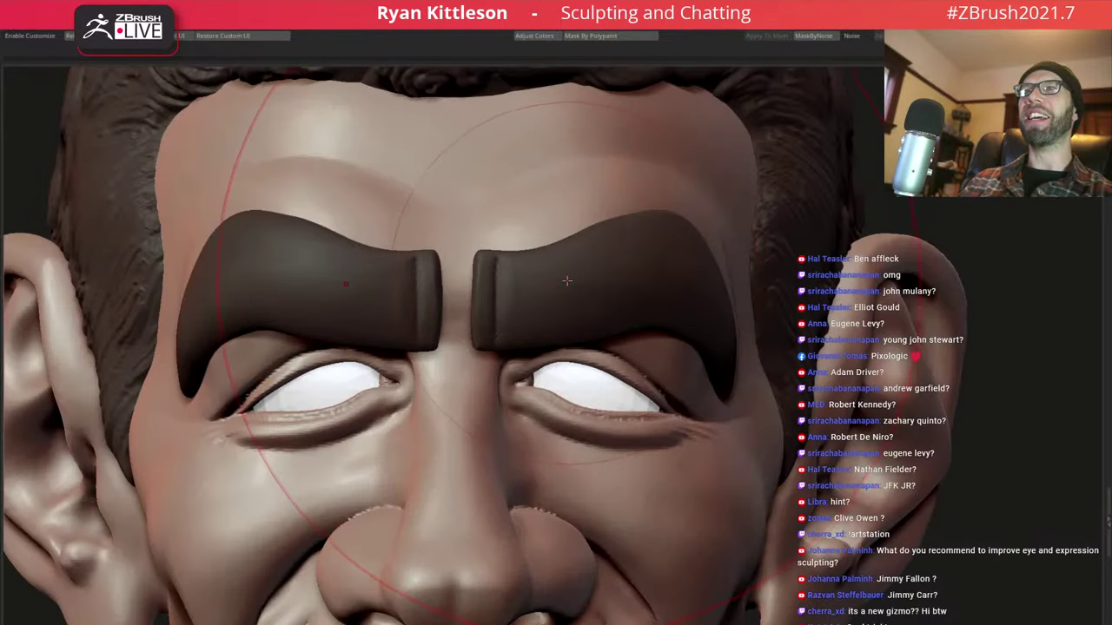
pyautogui.scroll(2, 531, 301)
pyautogui.scroll(-2, 532, 301)
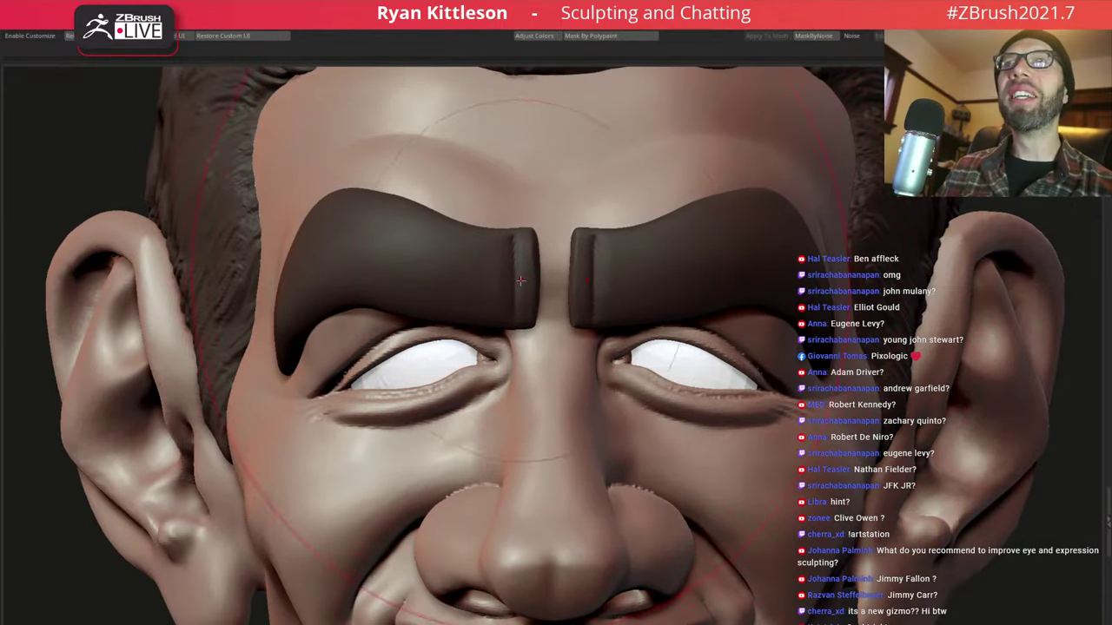
# Add hair-strand texture to the inner ends of both brows
pyautogui.moveTo(532, 300); pyautogui.dragTo(526, 251)
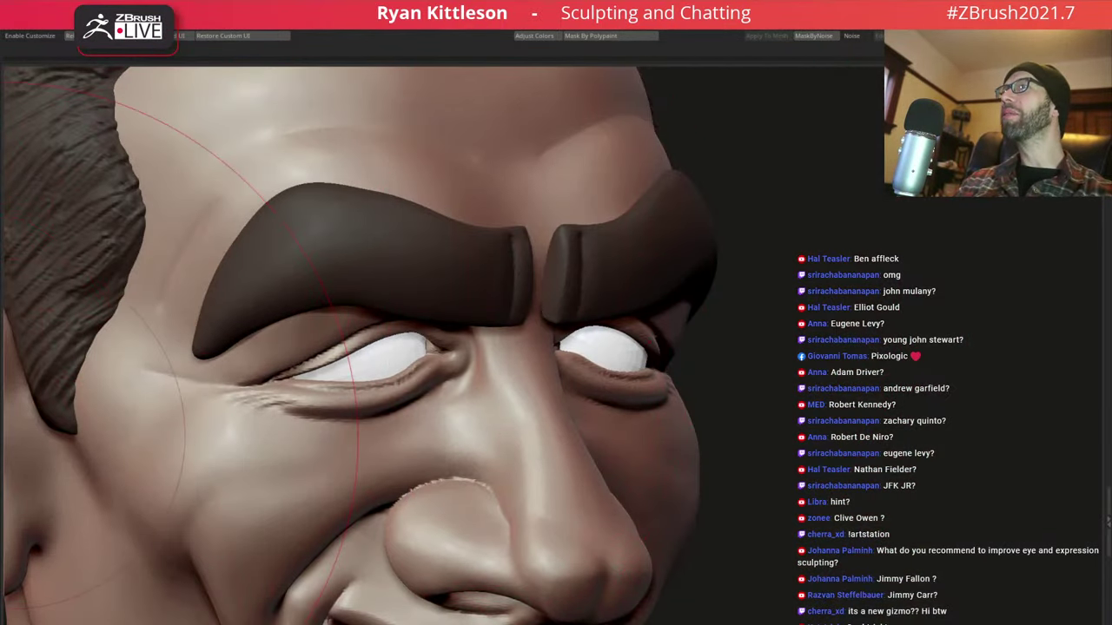
pyautogui.press('space')
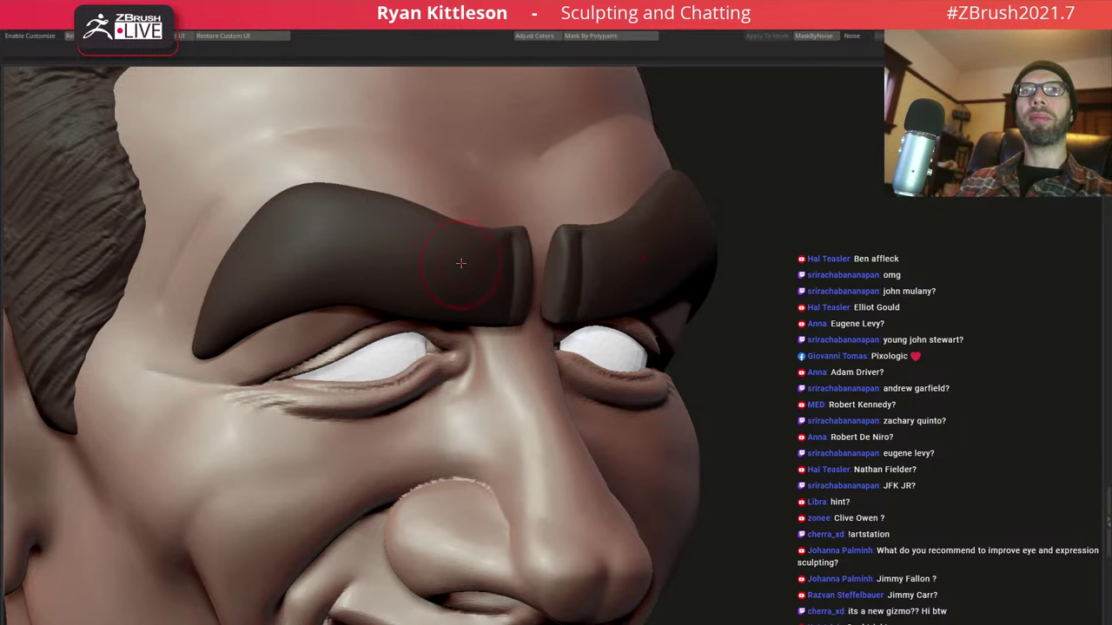
pyautogui.press('f')
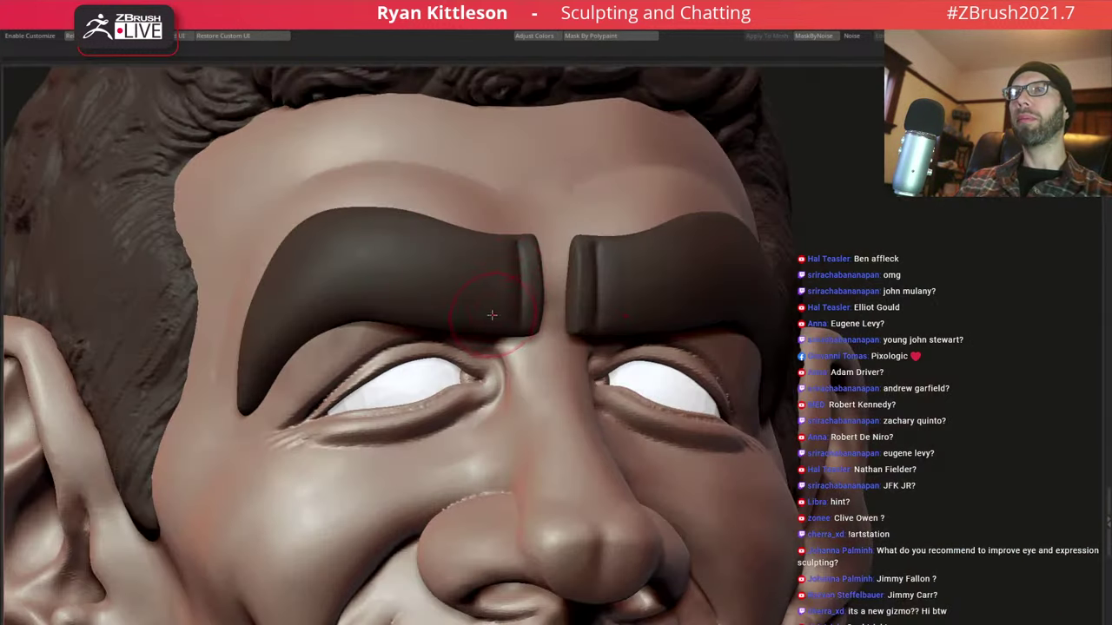
pyautogui.moveTo(494, 272); pyautogui.dragTo(482, 304)
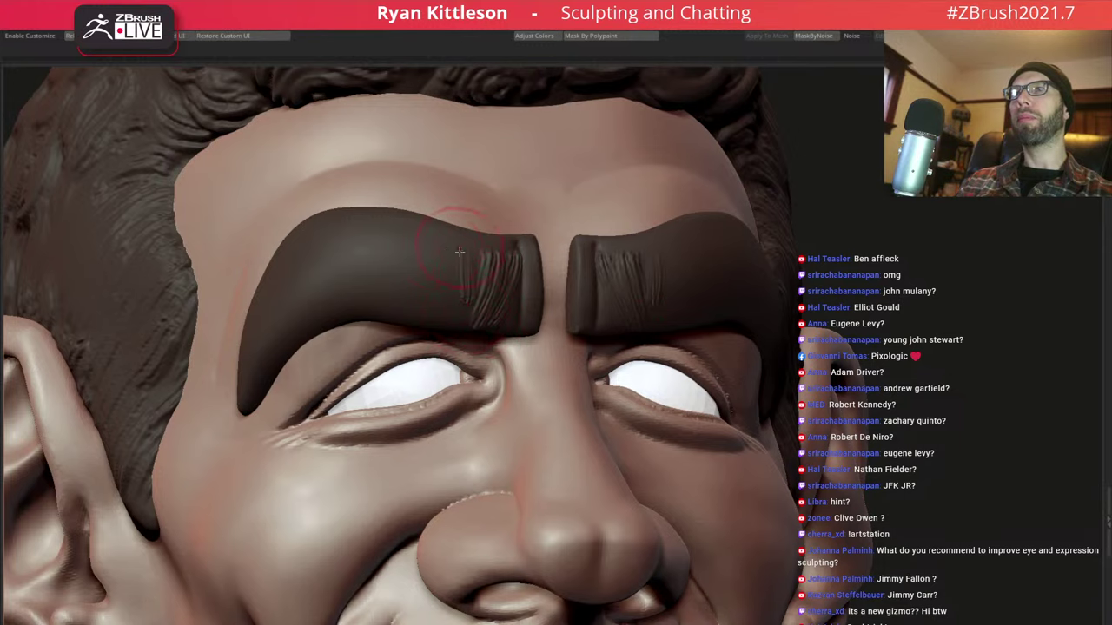
pyautogui.moveTo(474, 248); pyautogui.dragTo(460, 287)
# Carve hair strands along the brow out to its outer tip
pyautogui.moveTo(458, 277)
pyautogui.mouseDown(button='right')
pyautogui.moveTo(457, 264)
pyautogui.moveTo(458, 311)
pyautogui.mouseUp(button='right')
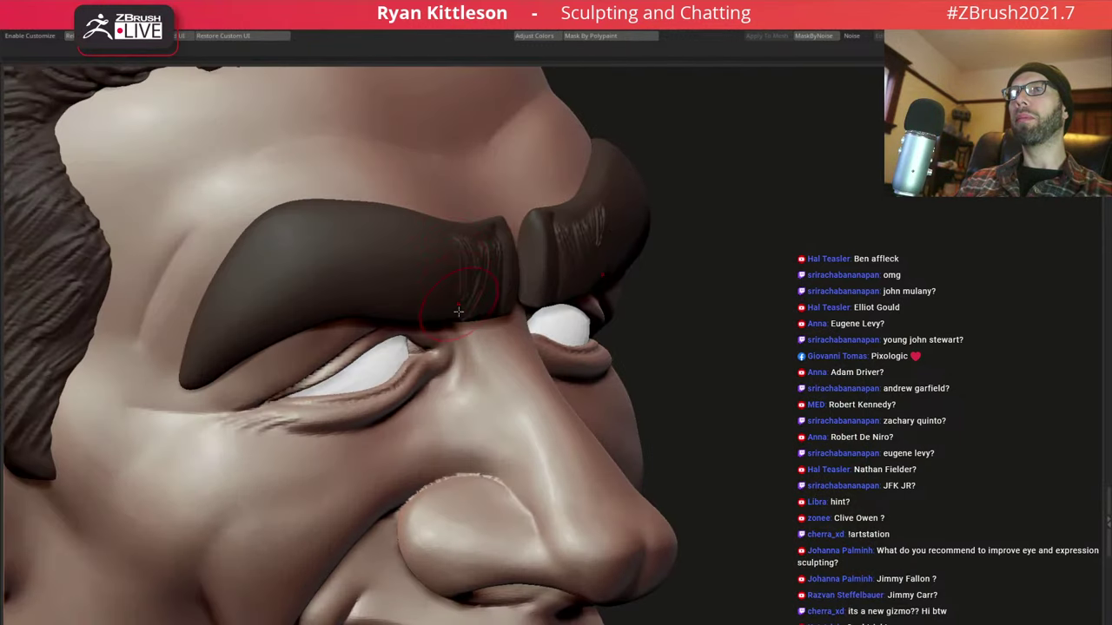
pyautogui.moveTo(461, 260)
pyautogui.mouseDown()
pyautogui.moveTo(378, 239)
pyautogui.moveTo(269, 278)
pyautogui.mouseUp()
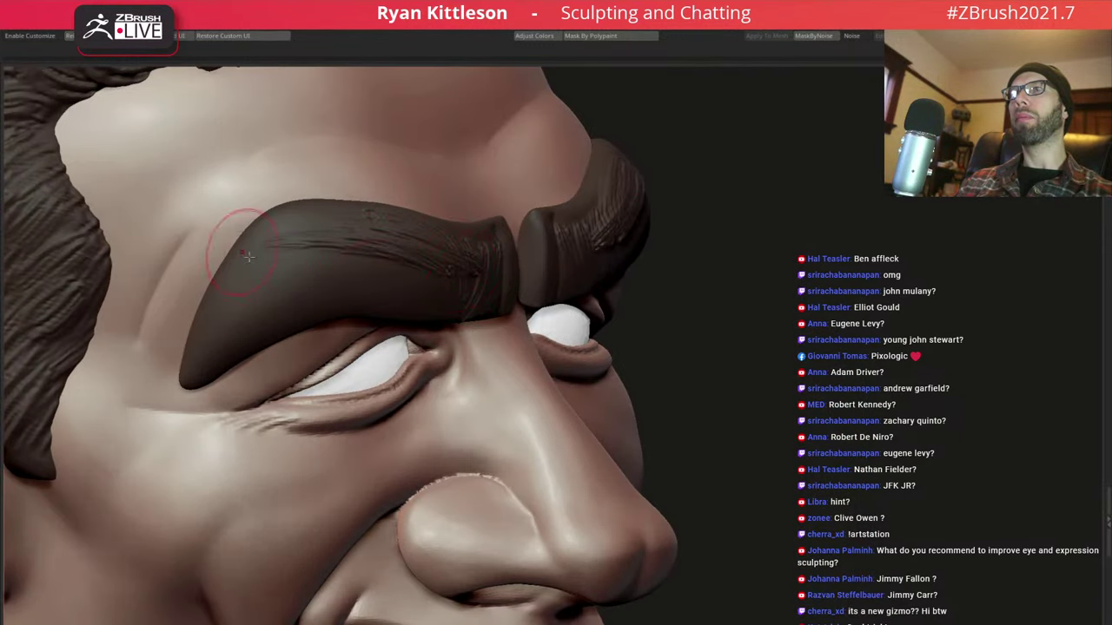
pyautogui.moveTo(425, 252); pyautogui.dragTo(208, 278)
pyautogui.moveTo(382, 260); pyautogui.dragTo(217, 322)
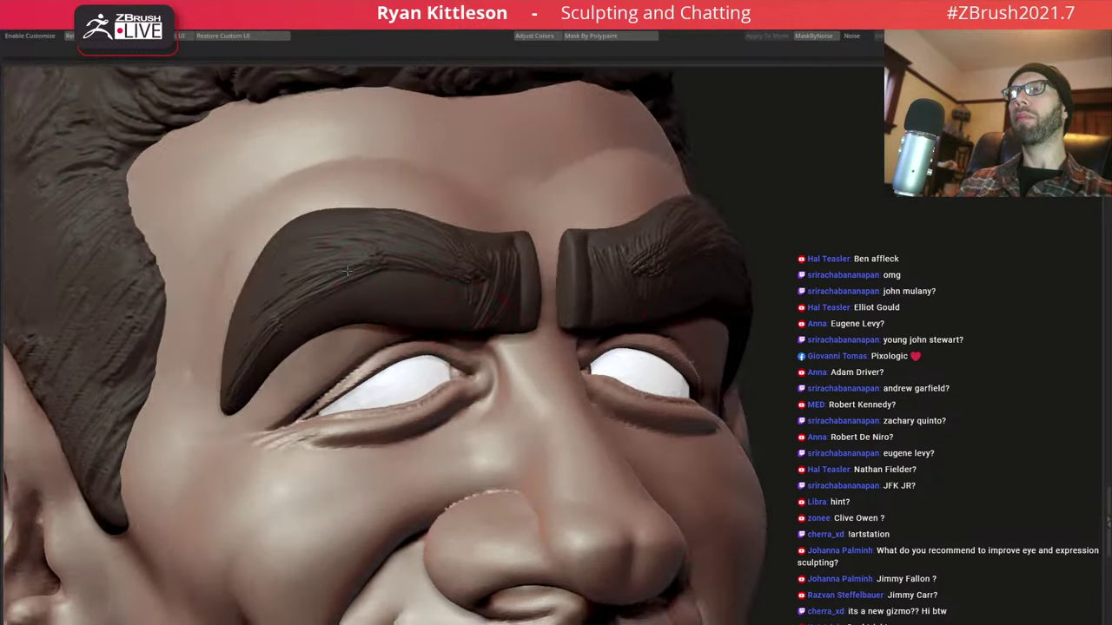
# Orbit around the face to inspect the brow texture from front, below and side angles
pyautogui.moveTo(383, 264); pyautogui.dragTo(383, 276, button='right')
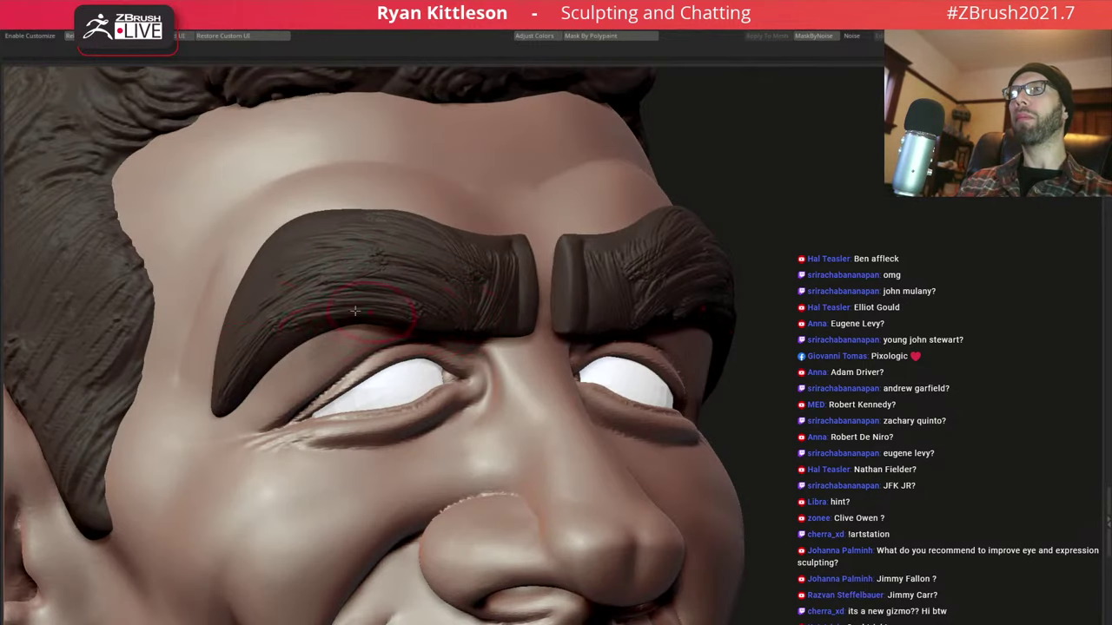
pyautogui.moveTo(383, 330); pyautogui.dragTo(466, 340, button='right')
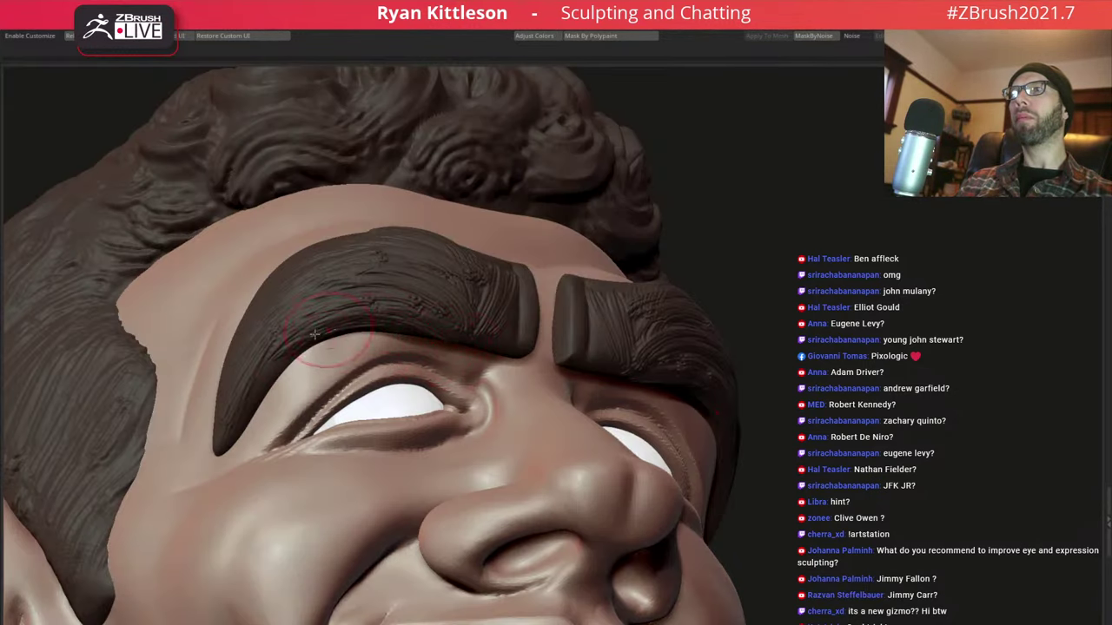
pyautogui.moveTo(286, 352)
pyautogui.mouseDown(button='right')
pyautogui.moveTo(273, 366)
pyautogui.moveTo(238, 331)
pyautogui.mouseUp(button='right')
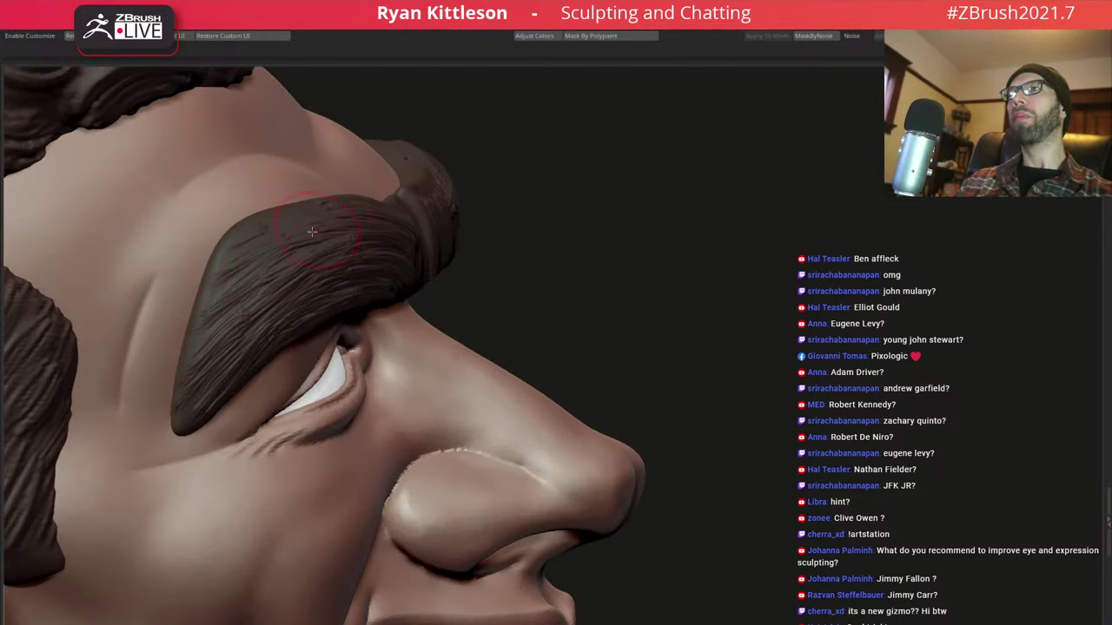
pyautogui.moveTo(312, 231); pyautogui.dragTo(333, 205, button='right')
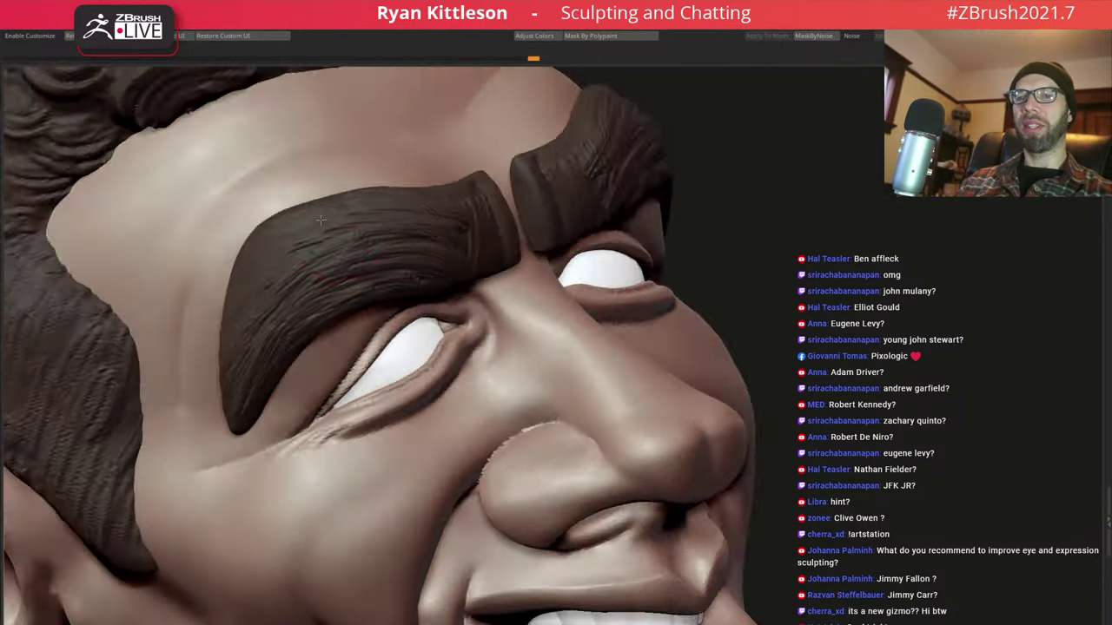
pyautogui.moveTo(256, 214); pyautogui.dragTo(518, 205, button='right')
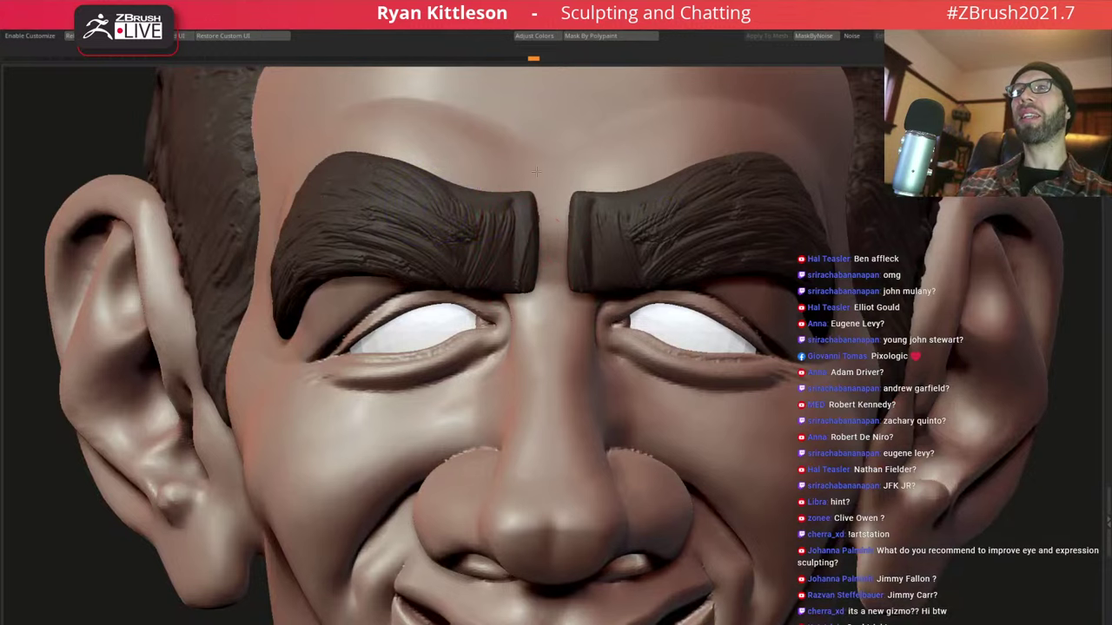
pyautogui.moveTo(471, 209); pyautogui.dragTo(500, 186, button='right')
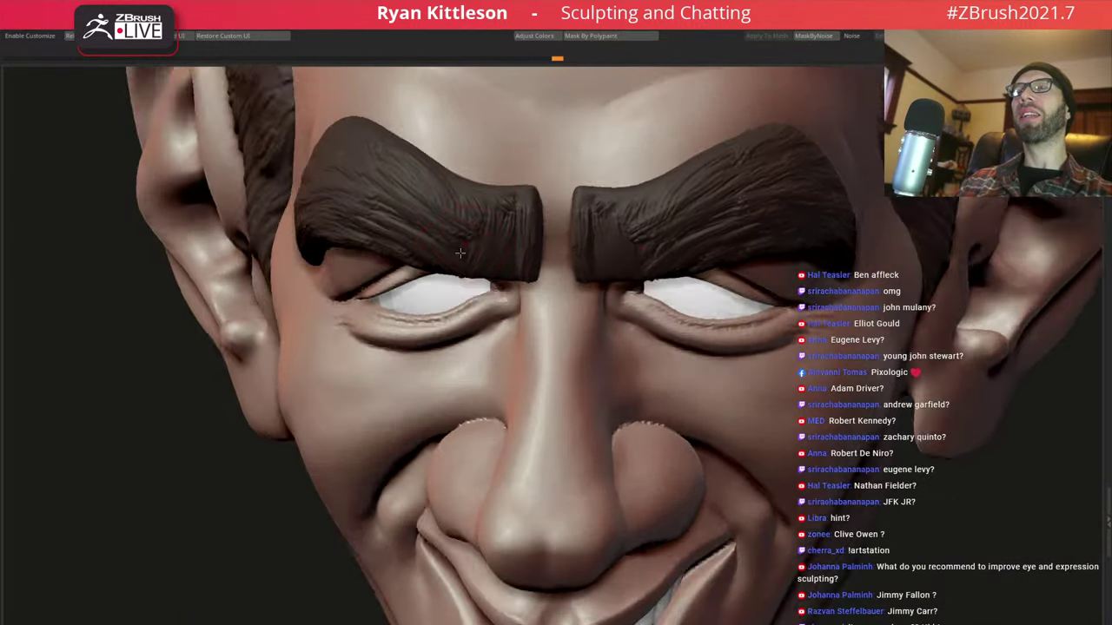
pyautogui.moveTo(443, 157); pyautogui.dragTo(483, 278, button='right')
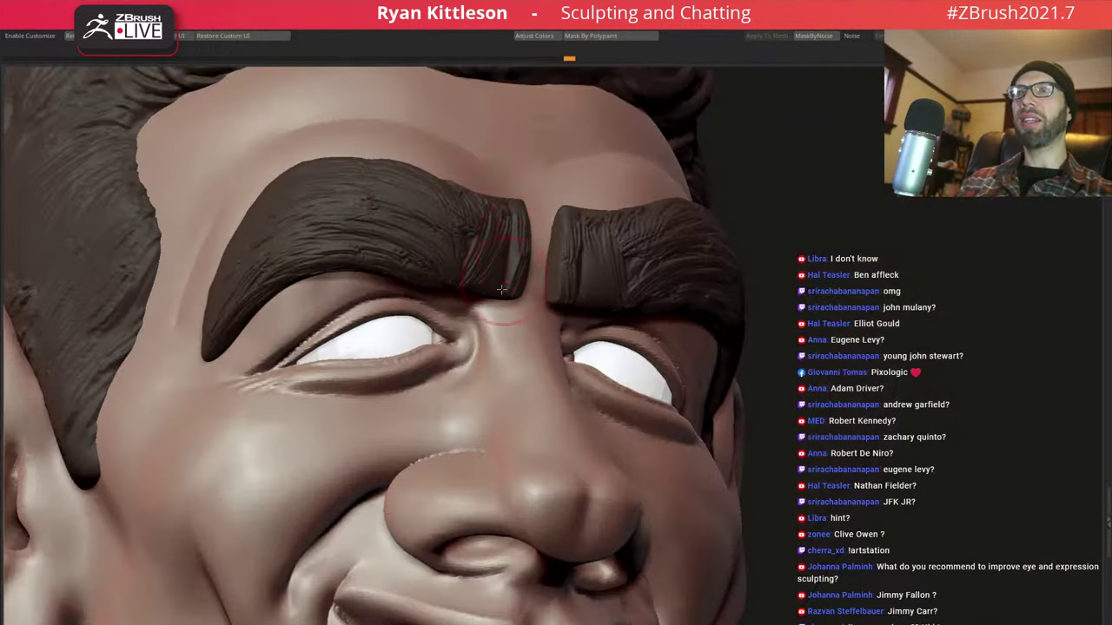
pyautogui.moveTo(595, 295); pyautogui.dragTo(614, 223, button='right')
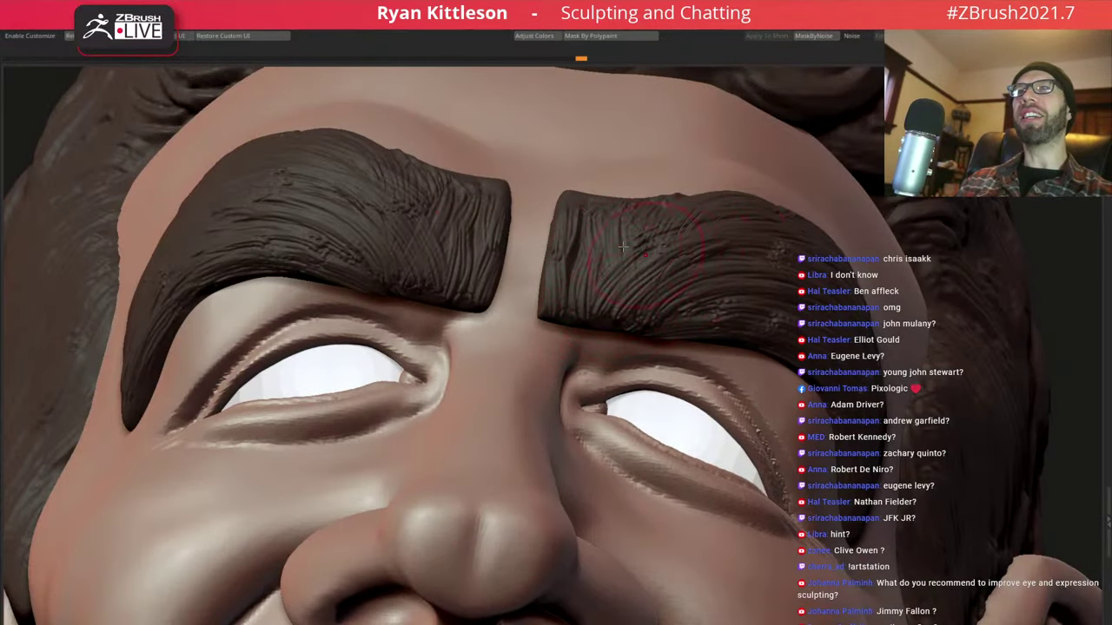
pyautogui.moveTo(745, 241); pyautogui.dragTo(639, 229, button='right')
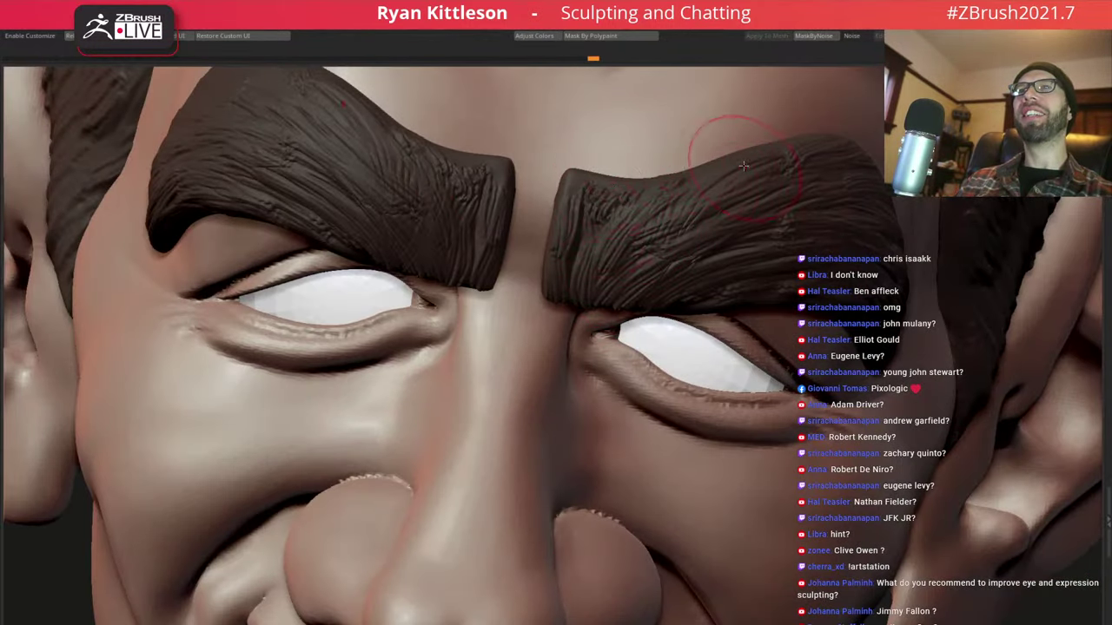
pyautogui.moveTo(720, 136); pyautogui.dragTo(687, 189, button='right')
pyautogui.moveTo(744, 160); pyautogui.dragTo(819, 96, button='right')
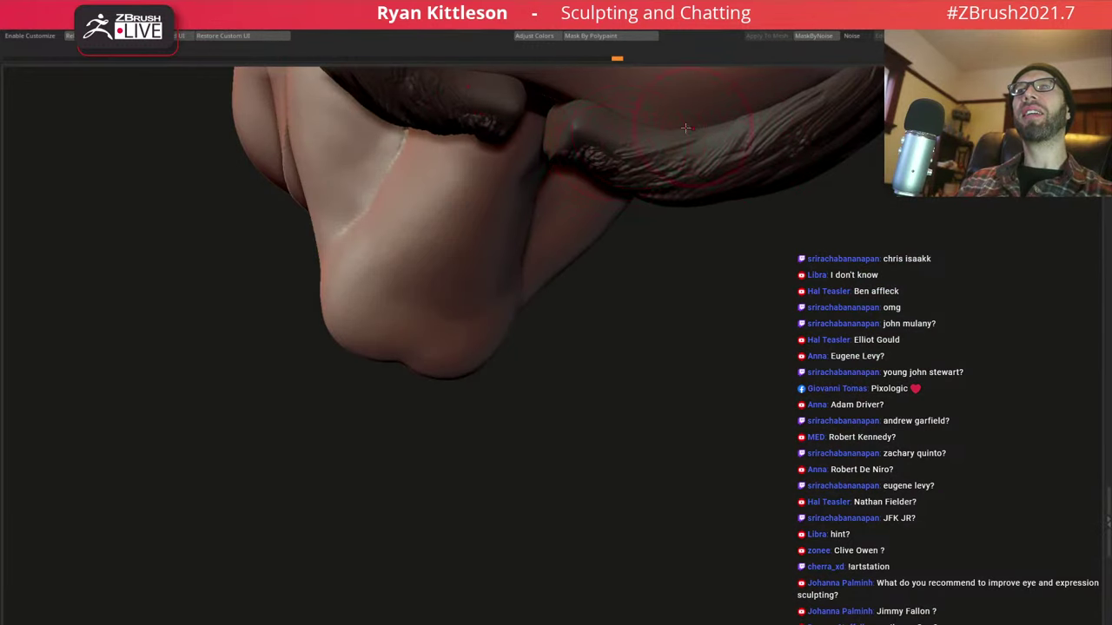
pyautogui.moveTo(707, 134); pyautogui.dragTo(609, 135, button='right')
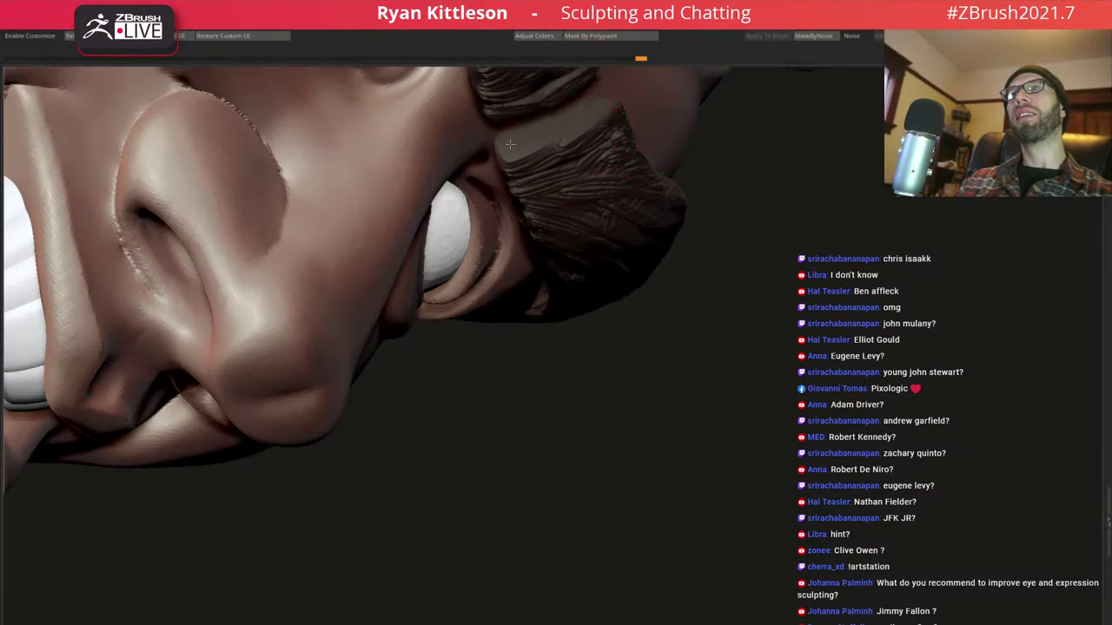
pyautogui.moveTo(641, 219)
pyautogui.mouseDown(button='right')
pyautogui.moveTo(714, 218)
pyautogui.moveTo(486, 248)
pyautogui.moveTo(347, 249)
pyautogui.moveTo(309, 346)
pyautogui.mouseUp(button='right')
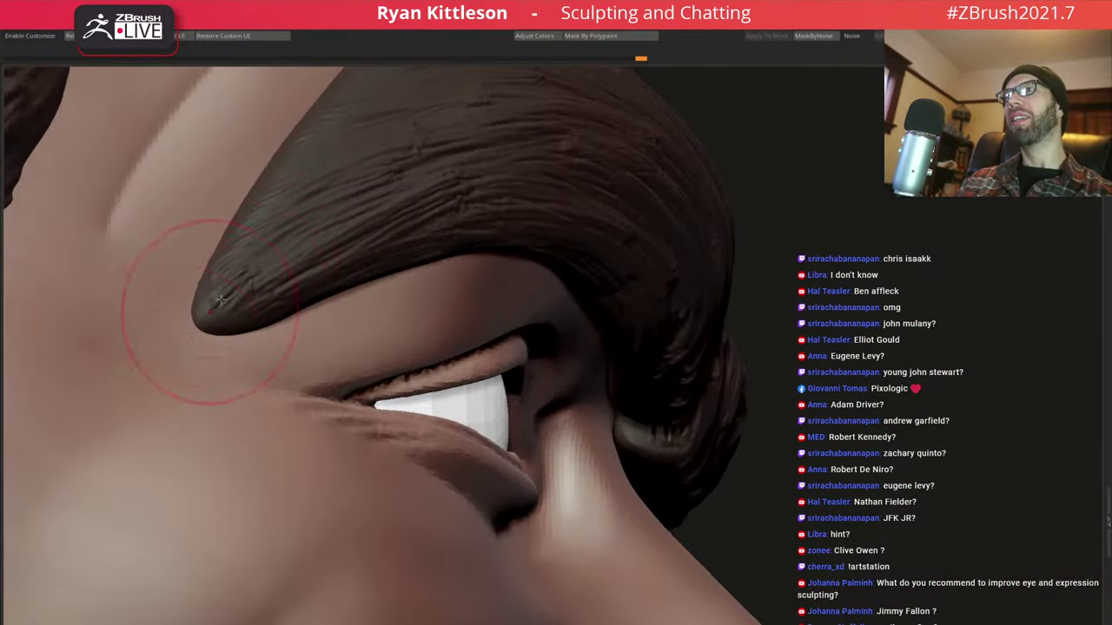
# Check the outer brow end, reframe the face front-on and save the project
pyautogui.moveTo(354, 202); pyautogui.dragTo(432, 284, button='right')
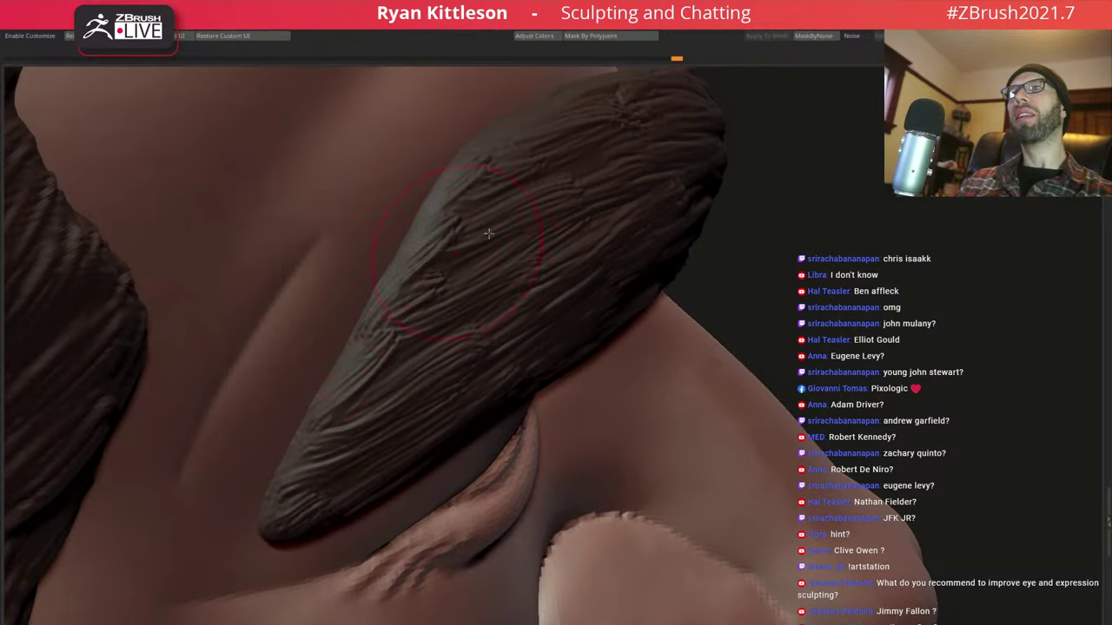
pyautogui.moveTo(447, 221)
pyautogui.mouseDown(button='right')
pyautogui.moveTo(496, 124)
pyautogui.moveTo(730, 202)
pyautogui.moveTo(512, 92)
pyautogui.moveTo(676, 192)
pyautogui.mouseUp(button='right')
pyautogui.moveTo(731, 255); pyautogui.dragTo(691, 289, button='right')
pyautogui.moveTo(627, 334)
pyautogui.mouseDown(button='right')
pyautogui.moveTo(647, 266)
pyautogui.moveTo(557, 304)
pyautogui.mouseUp(button='right')
pyautogui.hotkey('ctrl', 's')
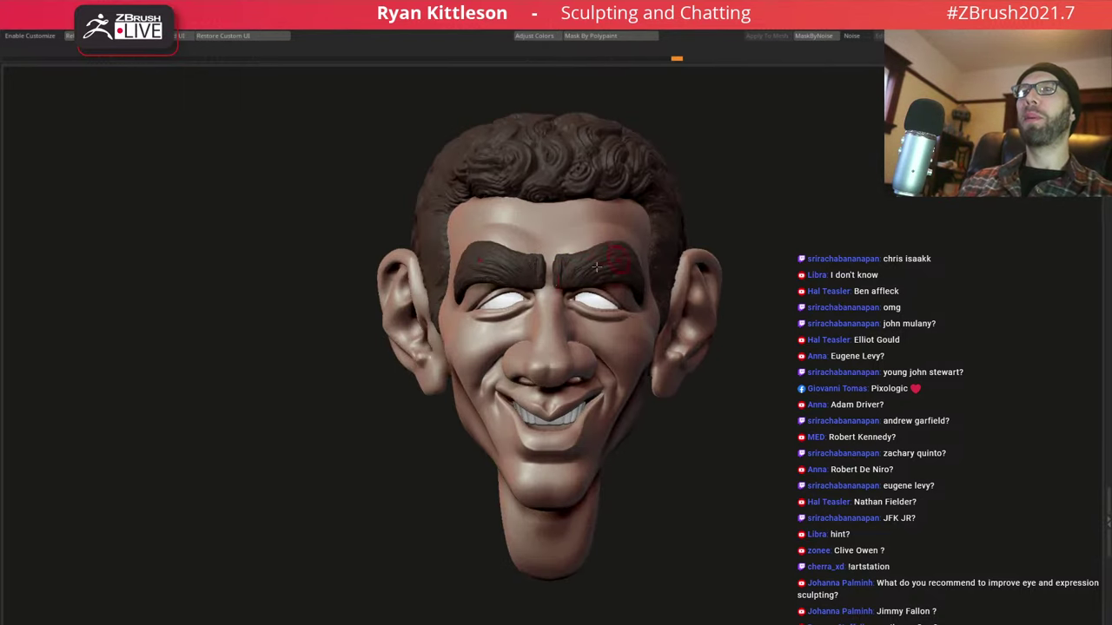
pyautogui.moveTo(575, 260); pyautogui.dragTo(600, 204)
pyautogui.moveTo(644, 328)
pyautogui.keyDown('ctrl'); pyautogui.mouseDown(button='right')
pyautogui.moveTo(663, 245)
pyautogui.moveTo(695, 243)
pyautogui.moveTo(671, 187)
pyautogui.moveTo(635, 330)
pyautogui.moveTo(615, 355)
pyautogui.moveTo(527, 318)
pyautogui.moveTo(322, 347)
pyautogui.moveTo(339, 359)
pyautogui.mouseUp(button='right'); pyautogui.keyUp('ctrl')
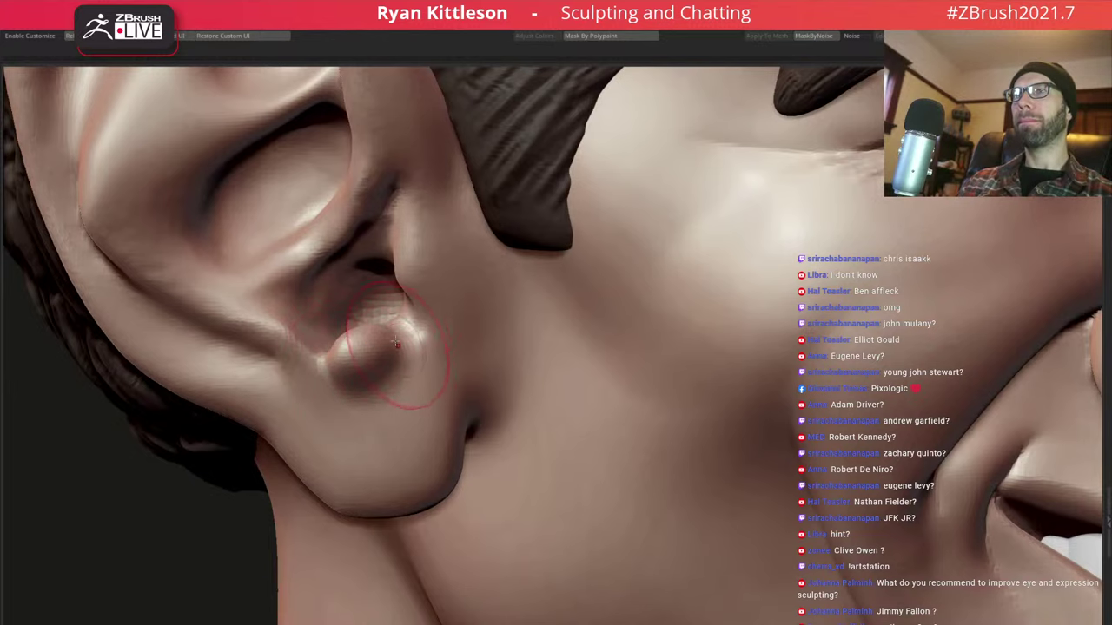
pyautogui.moveTo(363, 310)
pyautogui.mouseDown(button='right')
pyautogui.moveTo(368, 326)
pyautogui.moveTo(385, 310)
pyautogui.mouseUp(button='right')
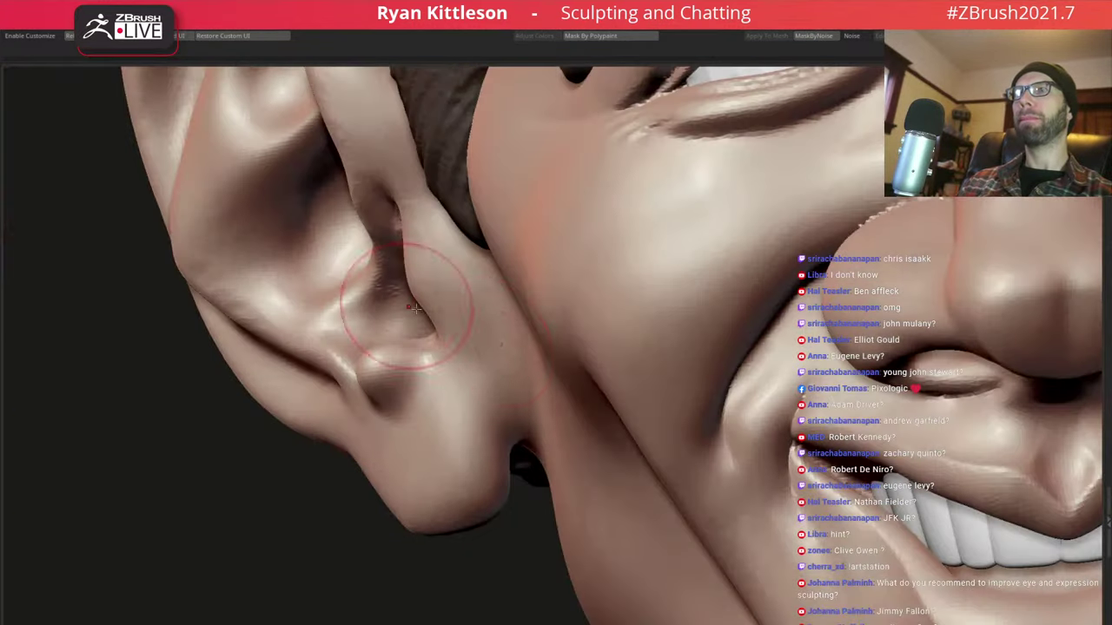
pyautogui.press('f')
pyautogui.moveTo(340, 186)
pyautogui.mouseDown(button='right')
pyautogui.moveTo(454, 328)
pyautogui.moveTo(483, 318)
pyautogui.mouseUp(button='right')
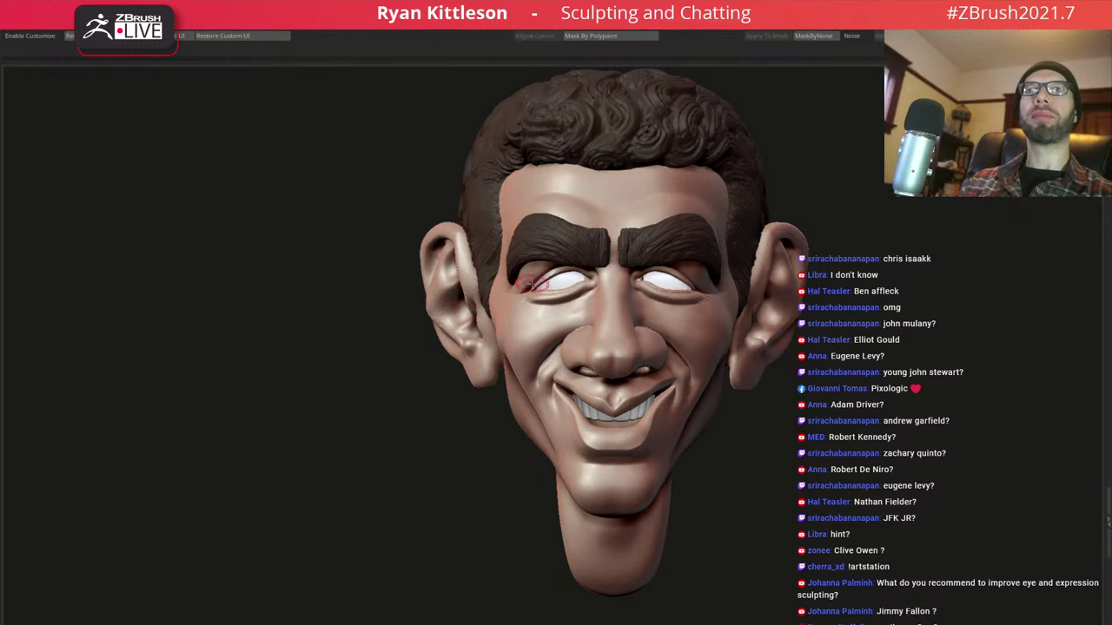
pyautogui.moveTo(531, 283)
pyautogui.mouseDown(button='right')
pyautogui.moveTo(574, 287)
pyautogui.moveTo(608, 261)
pyautogui.moveTo(686, 374)
pyautogui.mouseUp(button='right')
# Enlarge the brush and lift the mouth corners and cheeks upward
pyautogui.press('space')
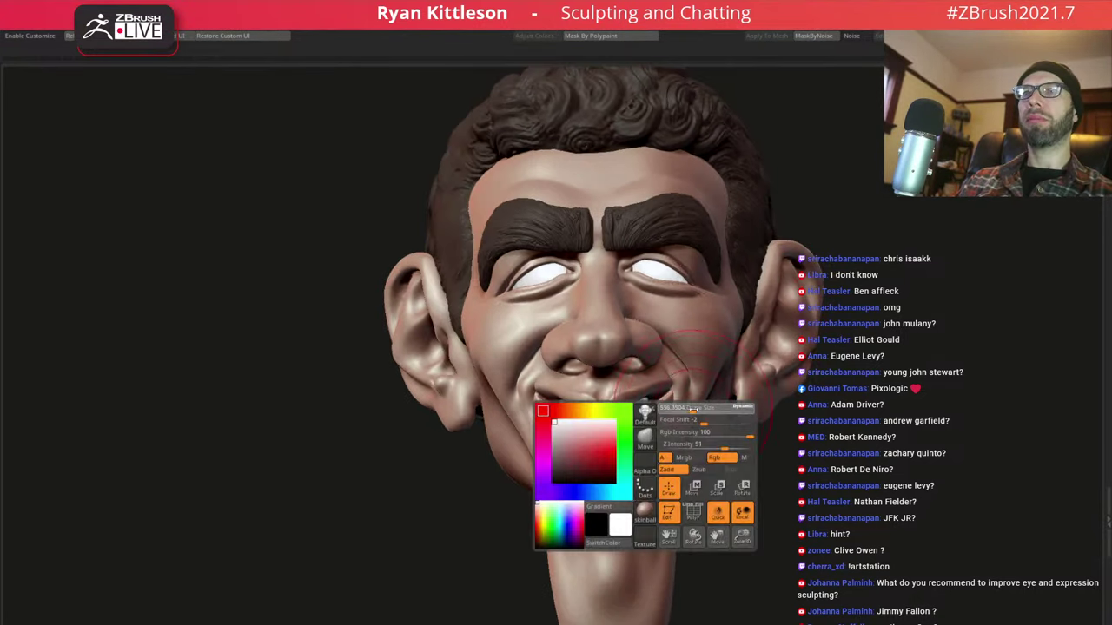
pyautogui.moveTo(693, 408); pyautogui.dragTo(696, 408)
pyautogui.moveTo(681, 424)
pyautogui.mouseDown(button='right')
pyautogui.moveTo(668, 420)
pyautogui.moveTo(683, 406)
pyautogui.mouseUp(button='right')
pyautogui.moveTo(664, 422); pyautogui.dragTo(684, 404)
# Mask off the nose, working from a view under the nose
pyautogui.press('space')
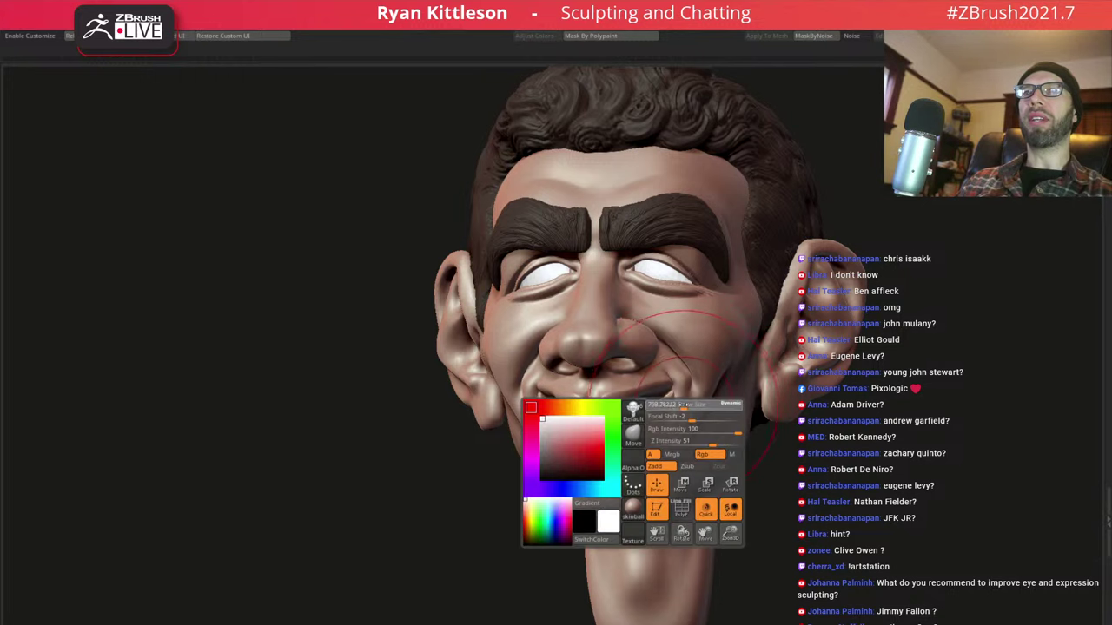
pyautogui.moveTo(684, 403)
pyautogui.mouseDown(button='right')
pyautogui.moveTo(643, 379)
pyautogui.moveTo(596, 273)
pyautogui.mouseUp(button='right')
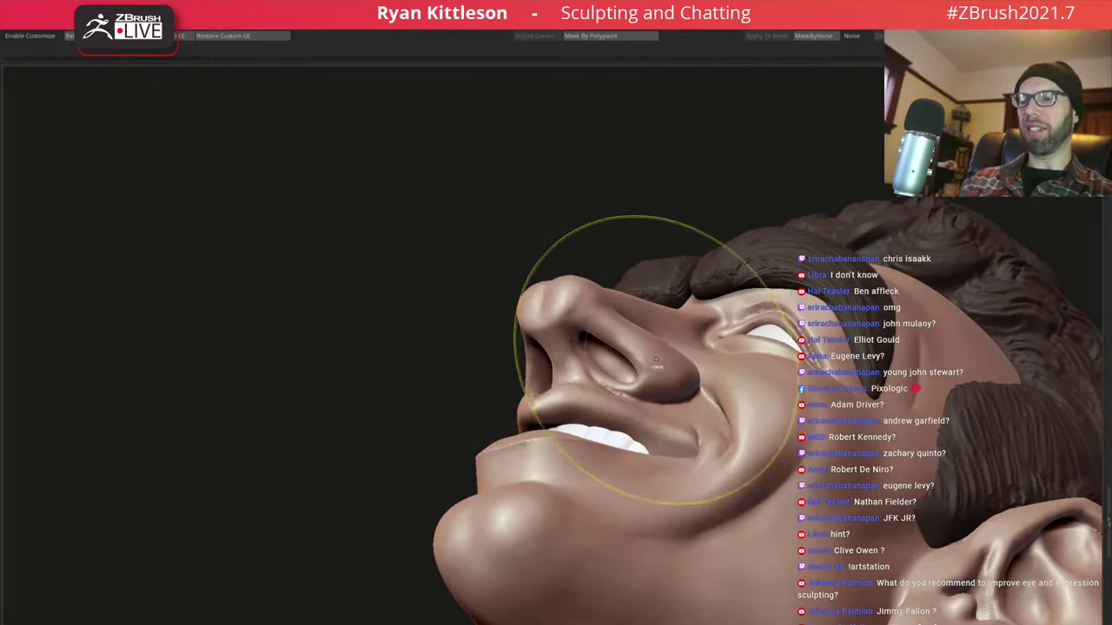
pyautogui.keyDown('ctrl'); pyautogui.moveTo(708, 202); pyautogui.dragTo(734, 330); pyautogui.keyUp('ctrl')
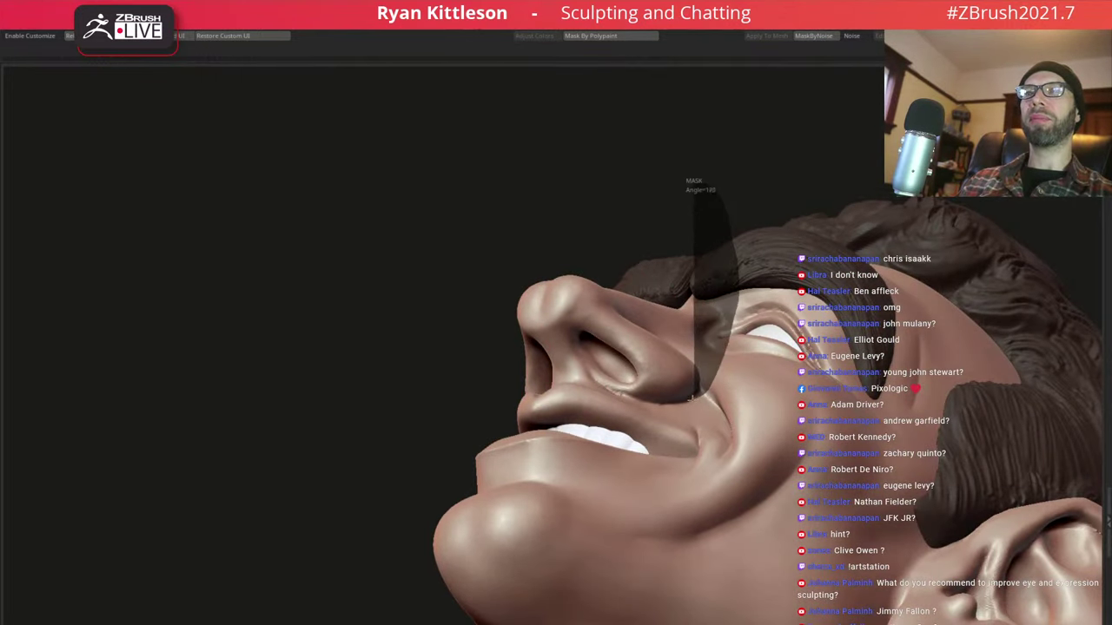
pyautogui.keyDown('ctrl'); pyautogui.moveTo(591, 379); pyautogui.dragTo(486, 211); pyautogui.keyUp('ctrl')
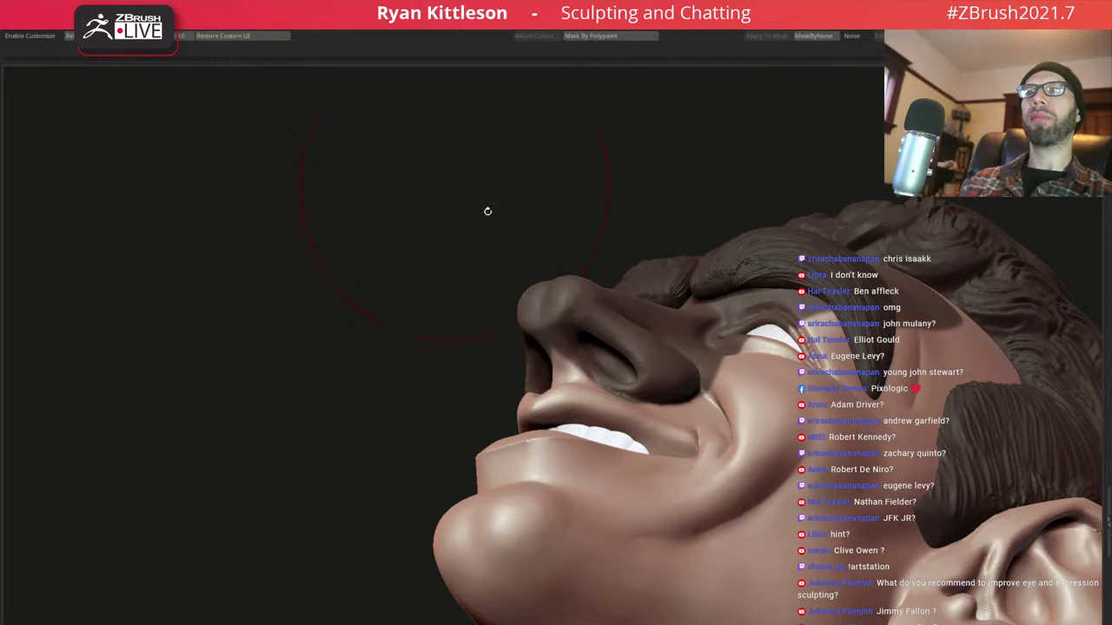
pyautogui.moveTo(487, 211); pyautogui.dragTo(492, 325, button='right')
pyautogui.keyDown('ctrl'); pyautogui.moveTo(552, 391); pyautogui.dragTo(556, 386); pyautogui.keyUp('ctrl')
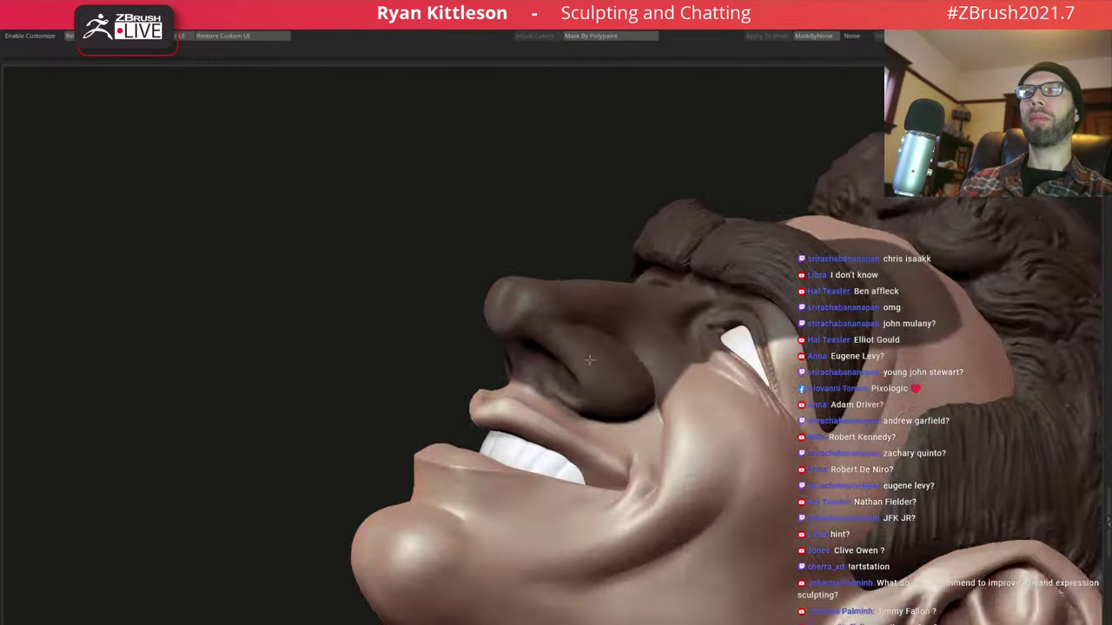
# Push the smile creases at the mouth corners
pyautogui.moveTo(622, 344); pyautogui.dragTo(629, 346, button='right')
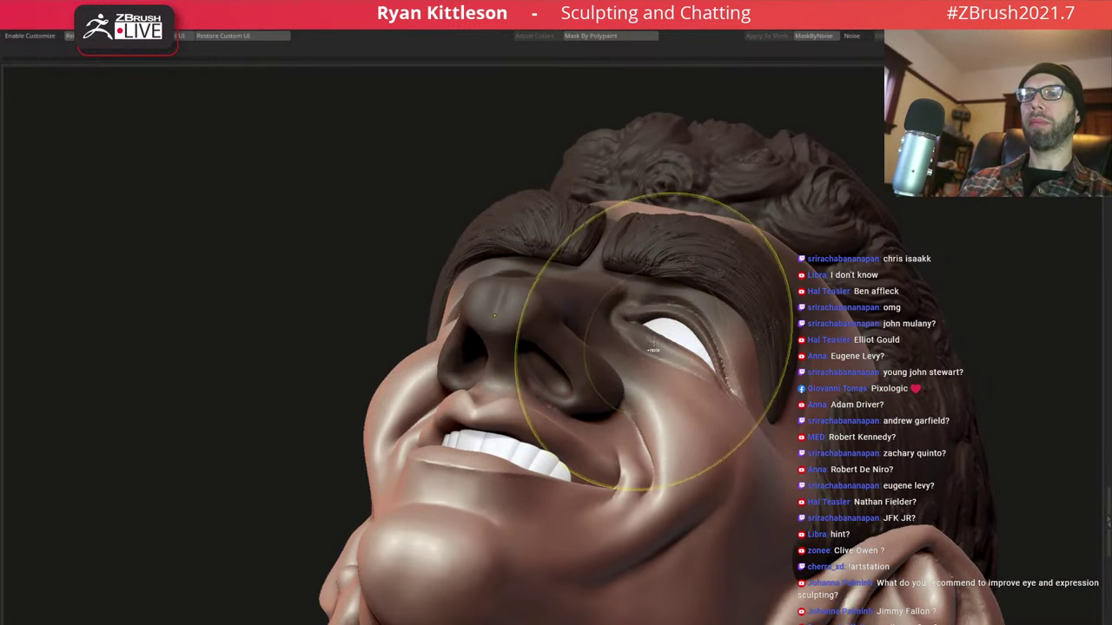
pyautogui.moveTo(641, 333)
pyautogui.keyDown('ctrl'); pyautogui.mouseDown(button='right')
pyautogui.moveTo(663, 351)
pyautogui.moveTo(634, 369)
pyautogui.moveTo(686, 374)
pyautogui.moveTo(634, 369)
pyautogui.moveTo(652, 416)
pyautogui.moveTo(662, 388)
pyautogui.mouseUp(button='right'); pyautogui.keyUp('ctrl')
pyautogui.press('space')
pyautogui.press('space')
pyautogui.moveTo(663, 388); pyautogui.dragTo(654, 391)
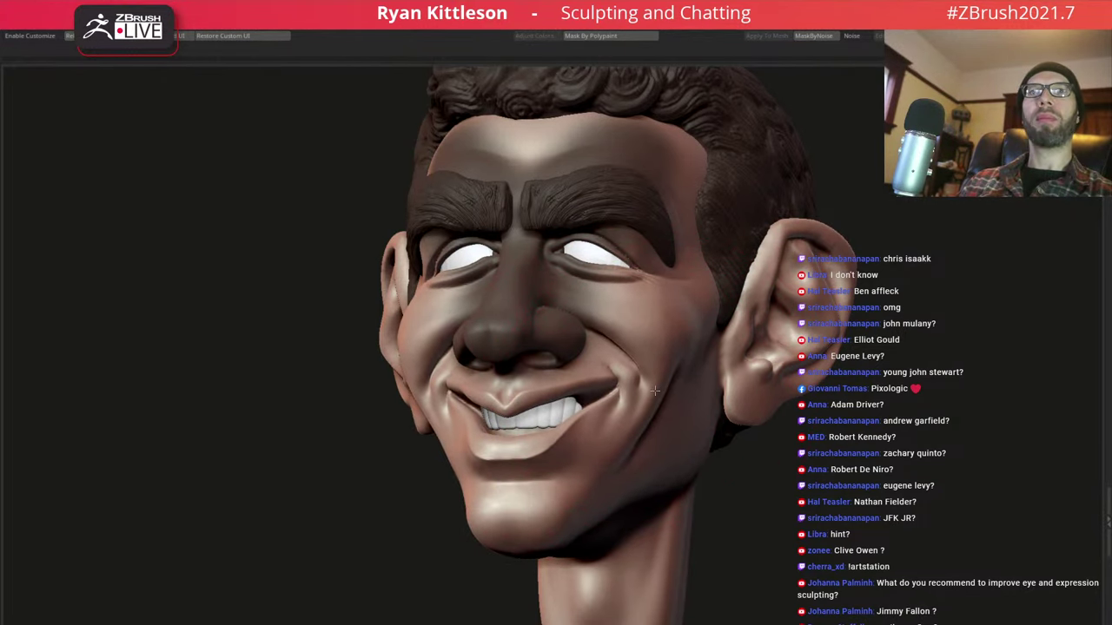
# Adjust the shape of the mouth corners from a three-quarter view
pyautogui.moveTo(655, 390)
pyautogui.mouseDown(button='right')
pyautogui.moveTo(608, 396)
pyautogui.moveTo(636, 395)
pyautogui.moveTo(666, 298)
pyautogui.moveTo(664, 385)
pyautogui.moveTo(676, 388)
pyautogui.mouseUp(button='right')
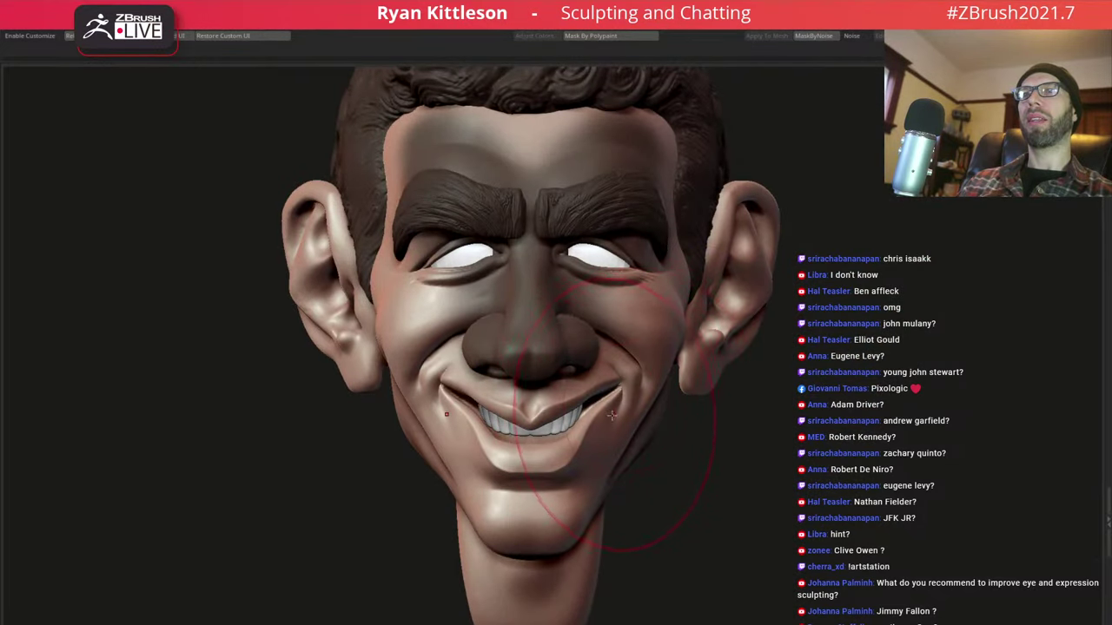
pyautogui.moveTo(595, 431); pyautogui.dragTo(623, 410)
pyautogui.moveTo(620, 407)
pyautogui.mouseDown(button='right')
pyautogui.moveTo(404, 443)
pyautogui.moveTo(320, 436)
pyautogui.mouseUp(button='right')
# Smooth and build up the inner edge of the lower lip with a gentler brush
pyautogui.press('space')
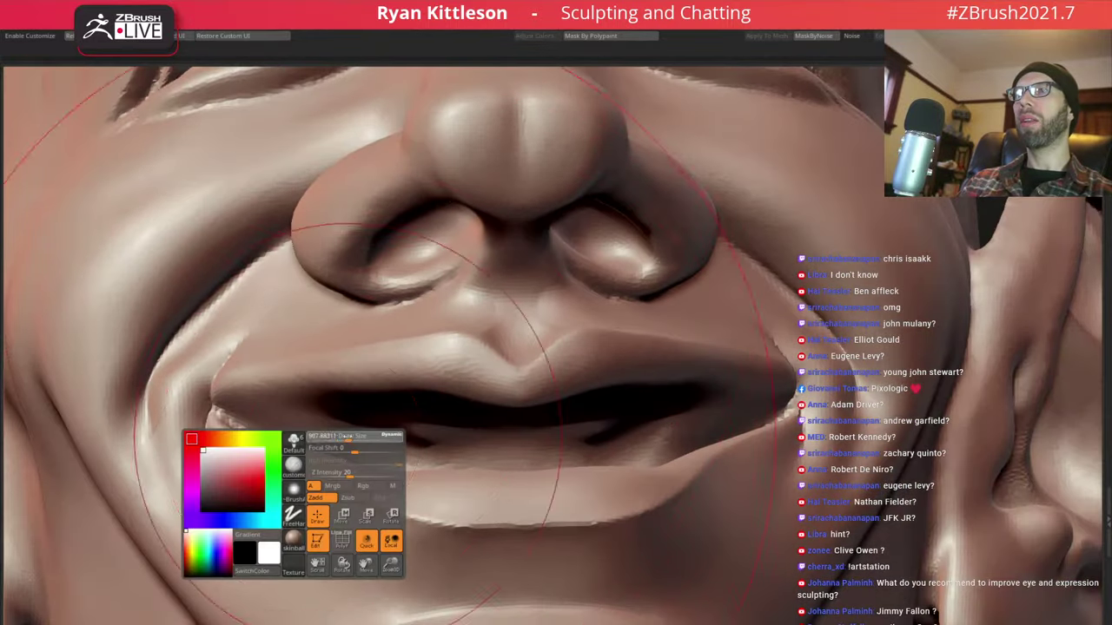
pyautogui.moveTo(320, 428); pyautogui.dragTo(382, 431)
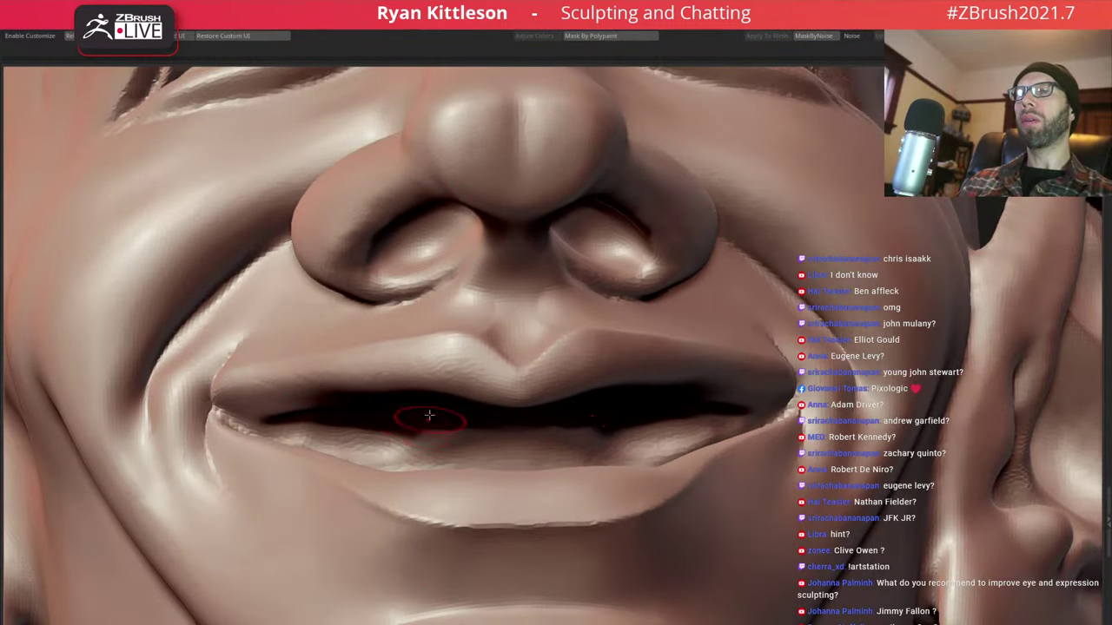
pyautogui.moveTo(382, 430); pyautogui.dragTo(387, 427, button='right')
pyautogui.moveTo(365, 430)
pyautogui.mouseDown()
pyautogui.moveTo(469, 436)
pyautogui.moveTo(372, 455)
pyautogui.mouseUp()
pyautogui.moveTo(372, 454); pyautogui.dragTo(344, 448, button='right')
pyautogui.moveTo(295, 439)
pyautogui.mouseDown()
pyautogui.moveTo(488, 492)
pyautogui.moveTo(365, 467)
pyautogui.mouseUp()
pyautogui.moveTo(365, 469); pyautogui.dragTo(335, 489, button='right')
pyautogui.moveTo(336, 489); pyautogui.dragTo(347, 478)
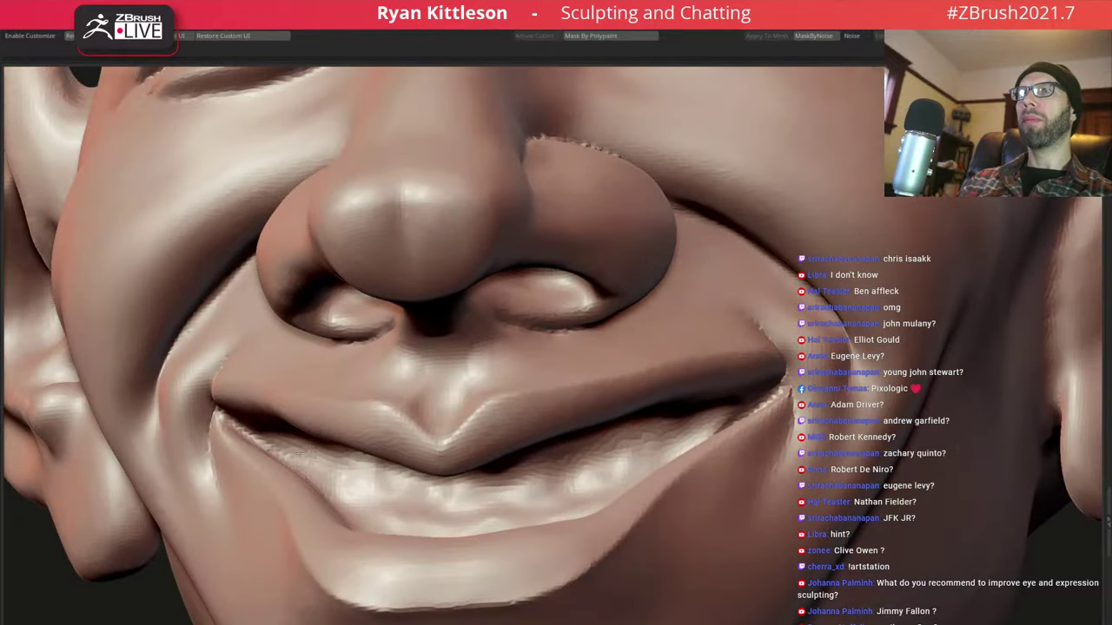
pyautogui.moveTo(348, 478)
pyautogui.mouseDown(button='right')
pyautogui.moveTo(311, 422)
pyautogui.moveTo(260, 418)
pyautogui.mouseUp(button='right')
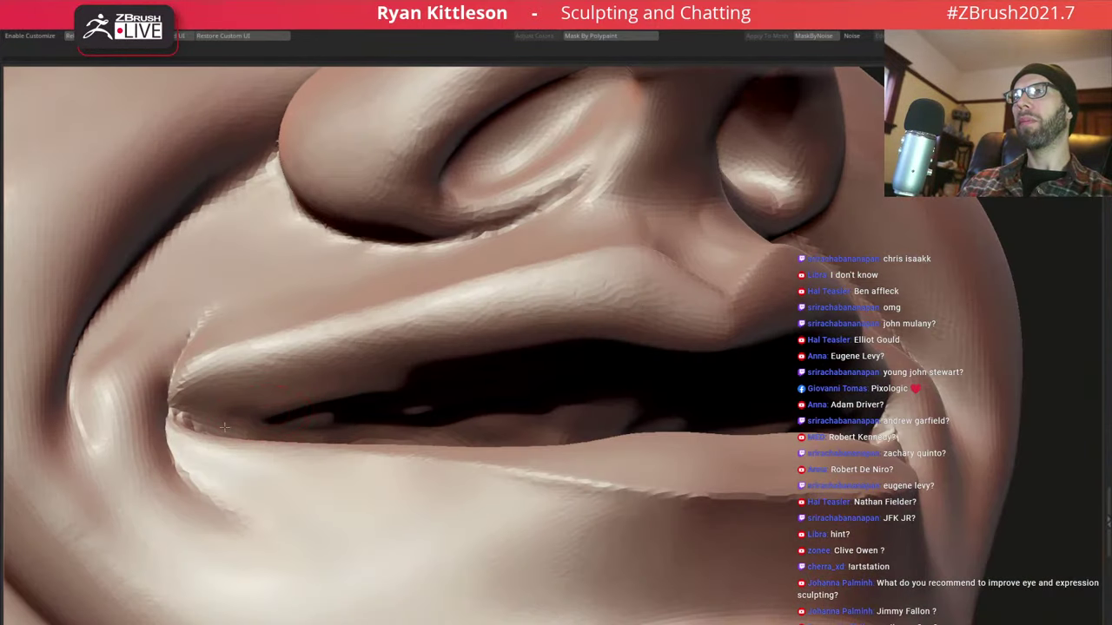
# Shape the inner mouth surface behind the lower lip
pyautogui.moveTo(224, 426)
pyautogui.mouseDown()
pyautogui.moveTo(449, 368)
pyautogui.moveTo(426, 385)
pyautogui.moveTo(452, 406)
pyautogui.moveTo(565, 417)
pyautogui.mouseUp()
pyautogui.moveTo(409, 397); pyautogui.dragTo(311, 441, button='right')
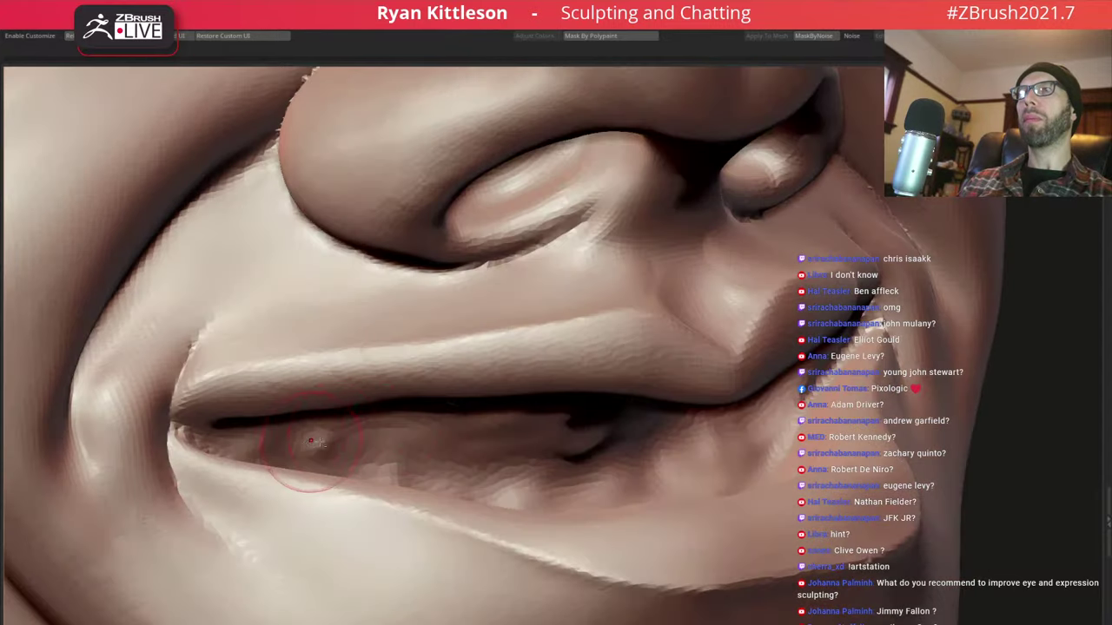
pyautogui.moveTo(311, 441); pyautogui.dragTo(565, 452)
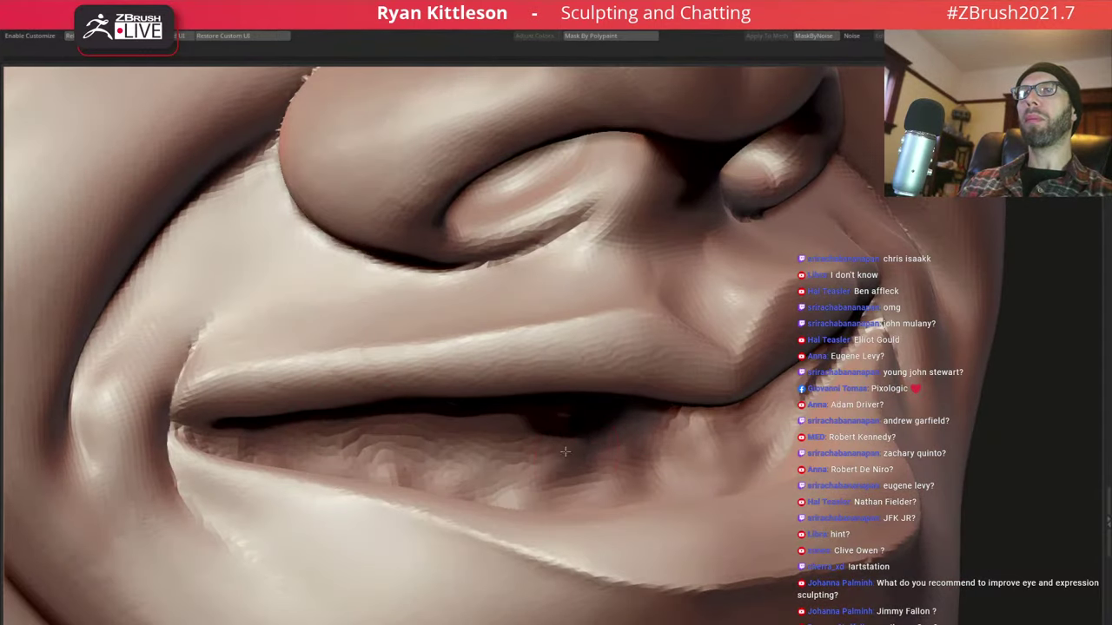
pyautogui.moveTo(565, 451)
pyautogui.mouseDown(button='right')
pyautogui.moveTo(564, 357)
pyautogui.moveTo(560, 397)
pyautogui.moveTo(608, 382)
pyautogui.moveTo(658, 342)
pyautogui.mouseUp(button='right')
pyautogui.press('w')
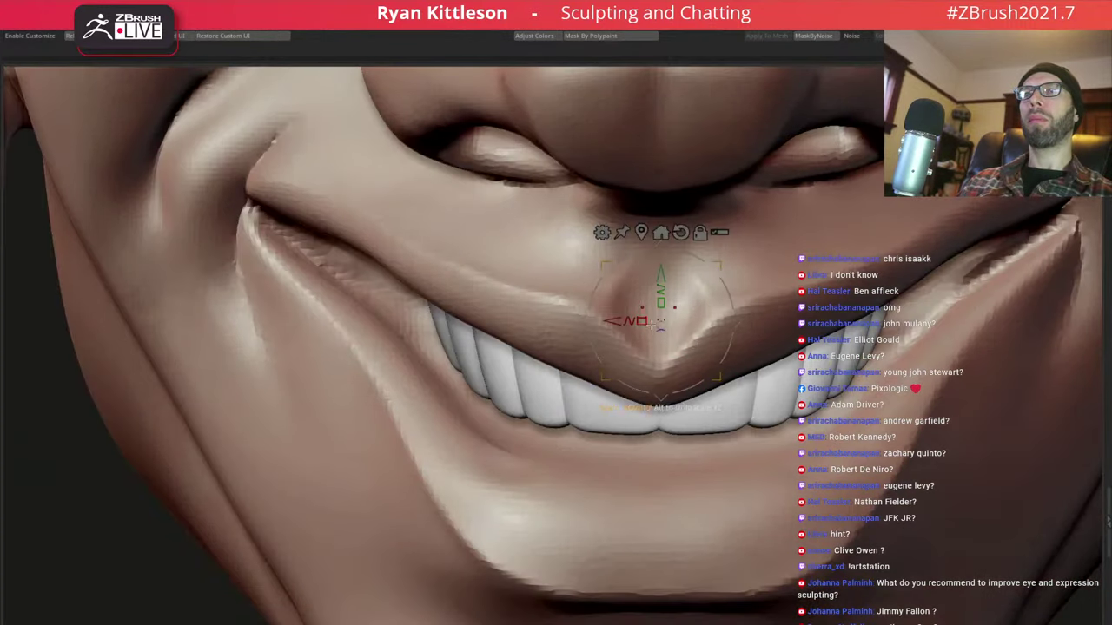
pyautogui.moveTo(661, 323)
pyautogui.mouseDown()
pyautogui.moveTo(560, 301)
pyautogui.moveTo(599, 313)
pyautogui.mouseUp()
pyautogui.moveTo(599, 312)
pyautogui.mouseDown(button='right')
pyautogui.moveTo(584, 278)
pyautogui.moveTo(715, 322)
pyautogui.moveTo(690, 327)
pyautogui.moveTo(778, 334)
pyautogui.moveTo(765, 317)
pyautogui.moveTo(783, 289)
pyautogui.moveTo(764, 295)
pyautogui.moveTo(645, 258)
pyautogui.moveTo(565, 322)
pyautogui.moveTo(605, 338)
pyautogui.moveTo(642, 335)
pyautogui.moveTo(574, 345)
pyautogui.moveTo(603, 344)
pyautogui.moveTo(608, 329)
pyautogui.moveTo(566, 293)
pyautogui.moveTo(574, 278)
pyautogui.moveTo(643, 263)
pyautogui.mouseUp(button='right')
pyautogui.press('f')
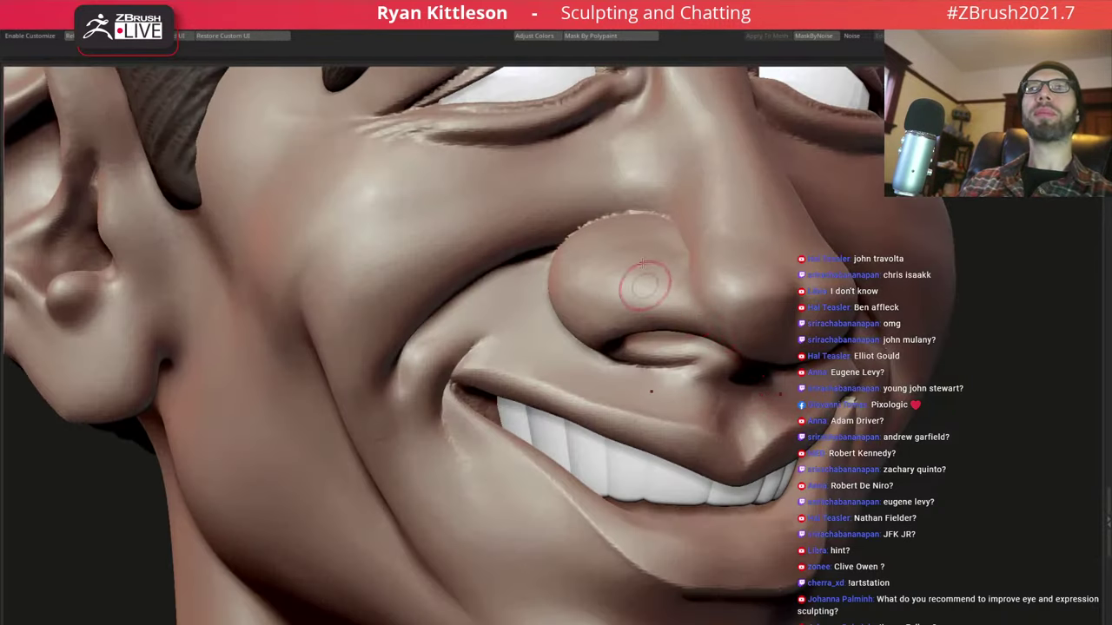
pyautogui.moveTo(519, 167)
pyautogui.keyDown('alt'); pyautogui.mouseDown(button='right')
pyautogui.moveTo(517, 280)
pyautogui.moveTo(641, 283)
pyautogui.mouseUp(button='right'); pyautogui.keyUp('alt')
pyautogui.keyDown('ctrl'); pyautogui.keyDown('shift'); pyautogui.click(536, 266); pyautogui.keyUp('shift'); pyautogui.keyUp('ctrl')
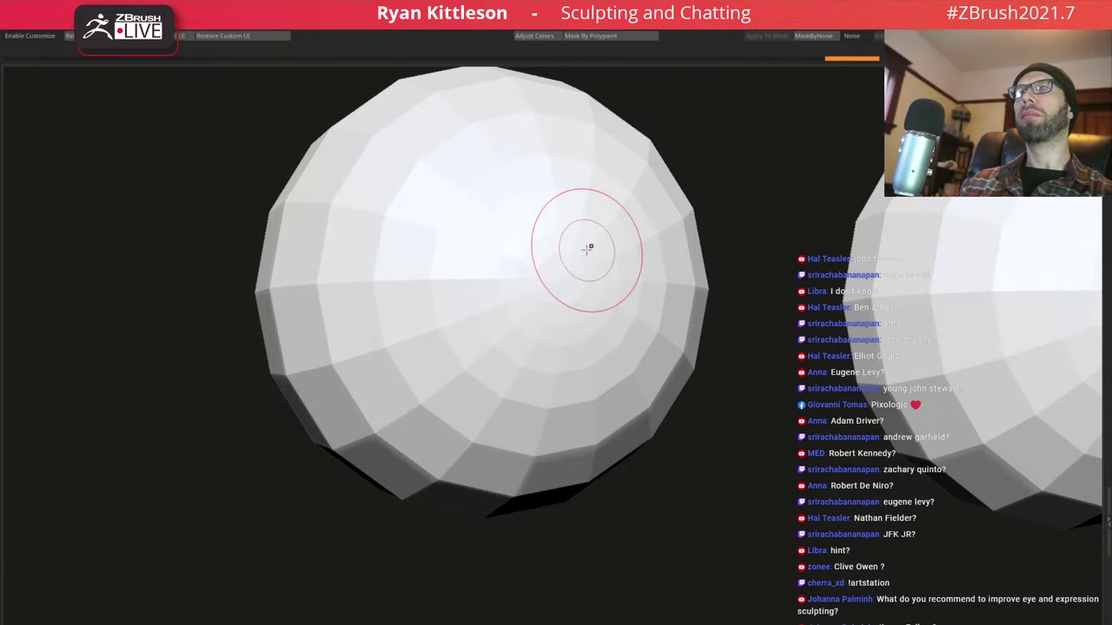
pyautogui.moveTo(628, 316)
pyautogui.keyDown('ctrl'); pyautogui.mouseDown(button='right')
pyautogui.moveTo(660, 261)
pyautogui.moveTo(703, 235)
pyautogui.moveTo(695, 217)
pyautogui.moveTo(588, 236)
pyautogui.moveTo(619, 286)
pyautogui.moveTo(632, 267)
pyautogui.mouseUp(button='right'); pyautogui.keyUp('ctrl')
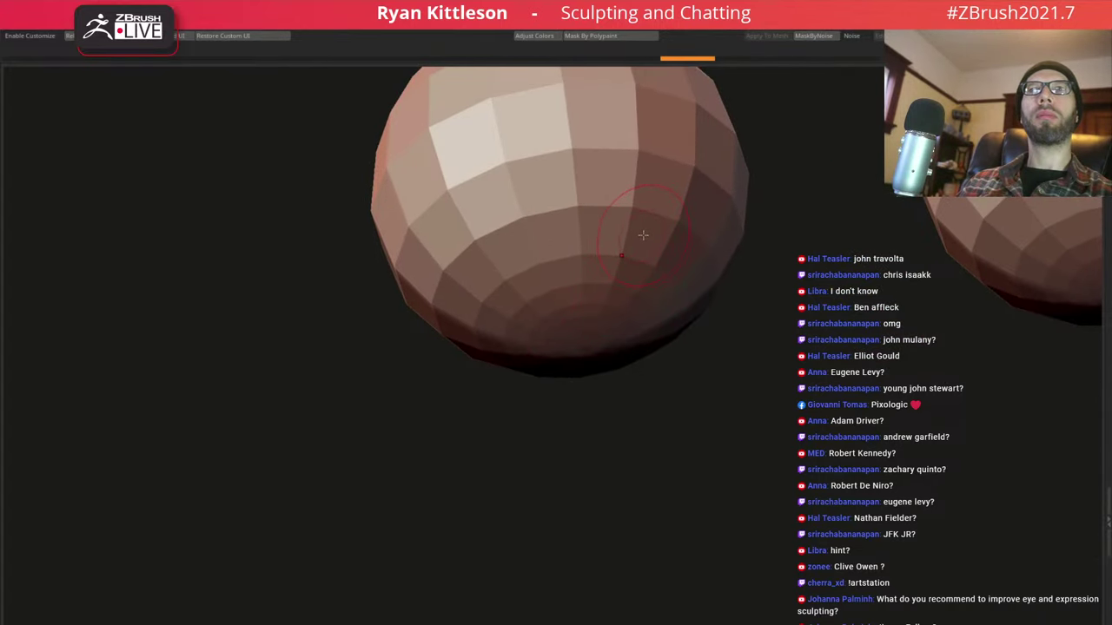
pyautogui.keyDown('ctrl'); pyautogui.moveTo(643, 234); pyautogui.dragTo(615, 235, button='right'); pyautogui.keyUp('ctrl')
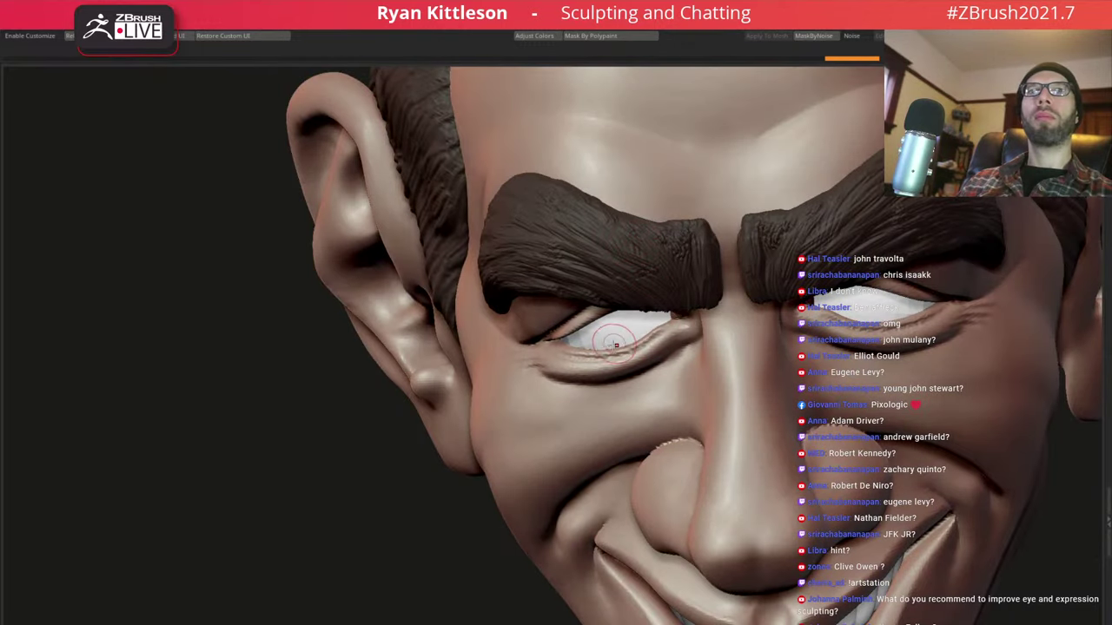
pyautogui.moveTo(615, 345); pyautogui.dragTo(636, 312, button='right')
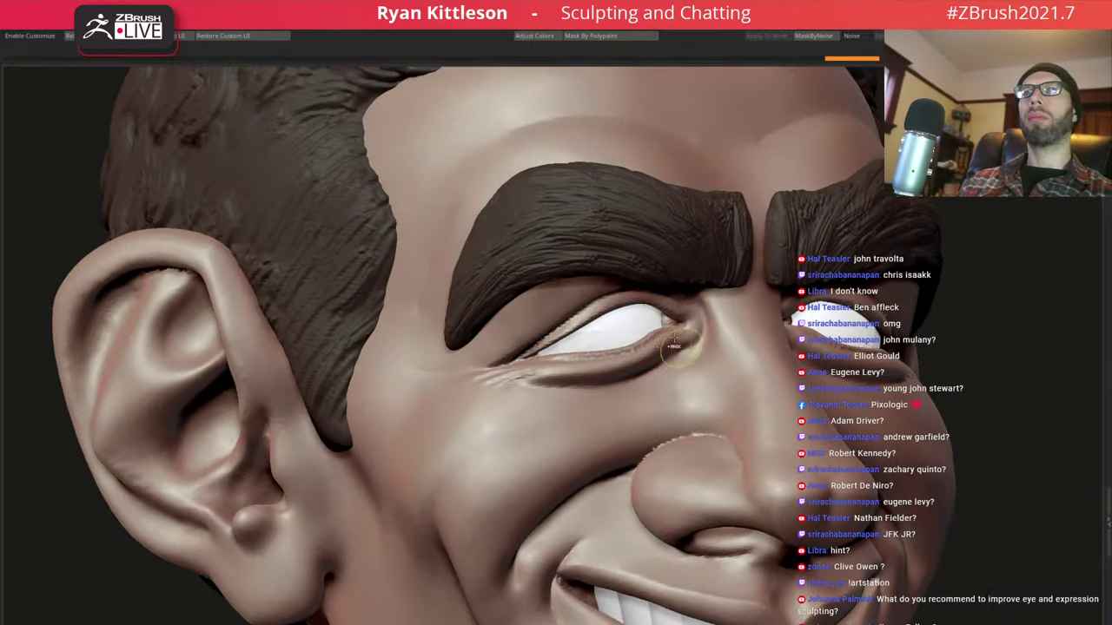
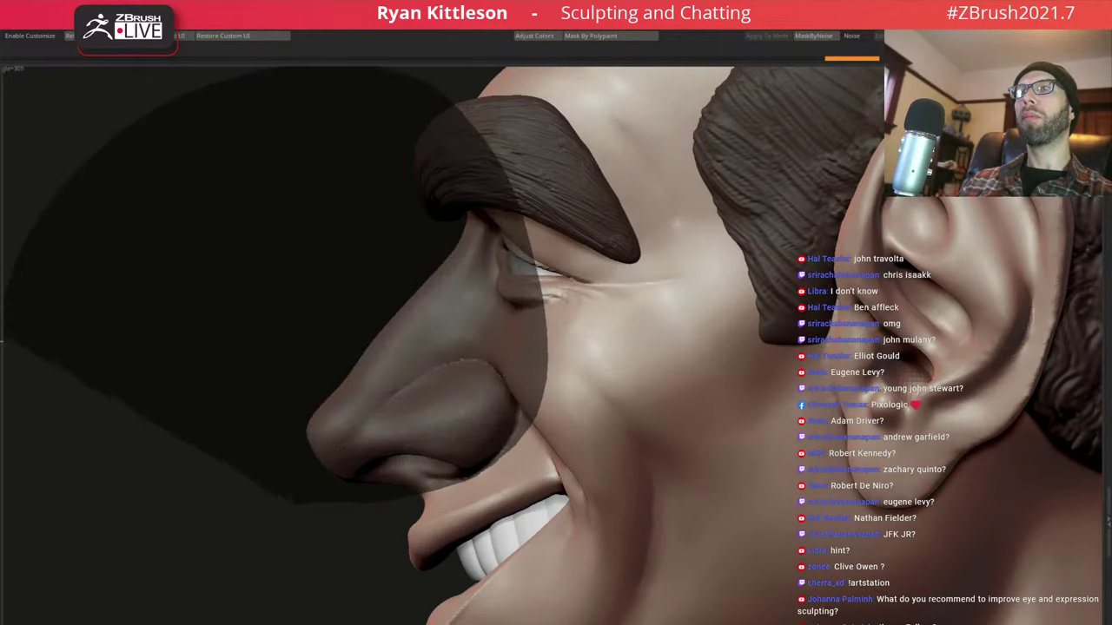
# Mask the nose and cheek up toward the brow
pyautogui.keyDown('ctrl'); pyautogui.moveTo(311, 460); pyautogui.dragTo(421, 321); pyautogui.keyUp('ctrl')
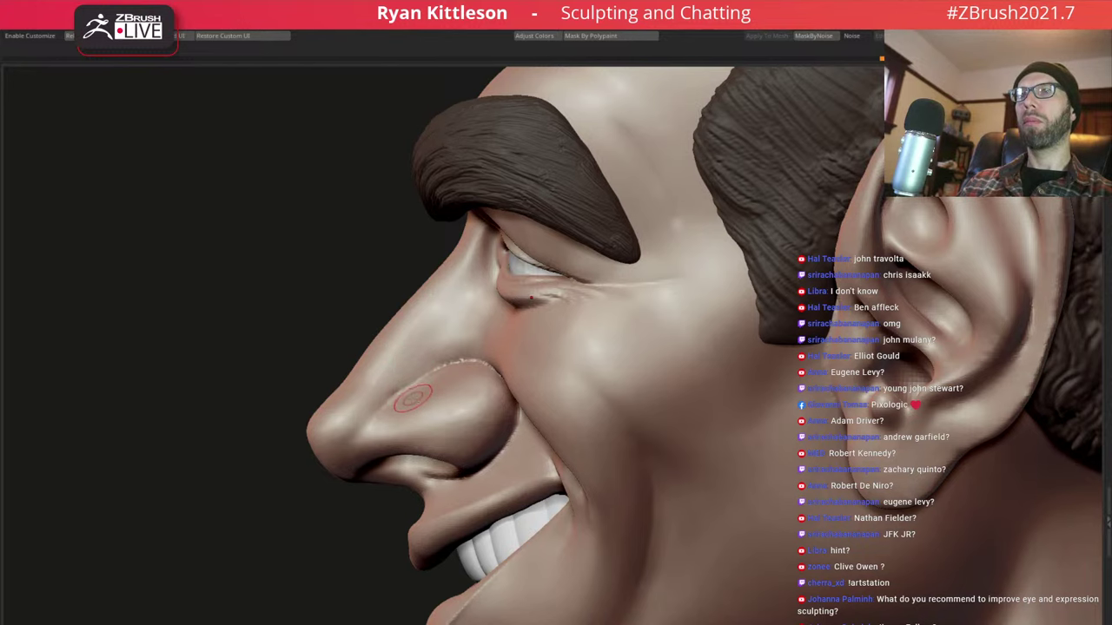
pyautogui.keyDown('ctrl'); pyautogui.click(308, 500); pyautogui.keyUp('ctrl')
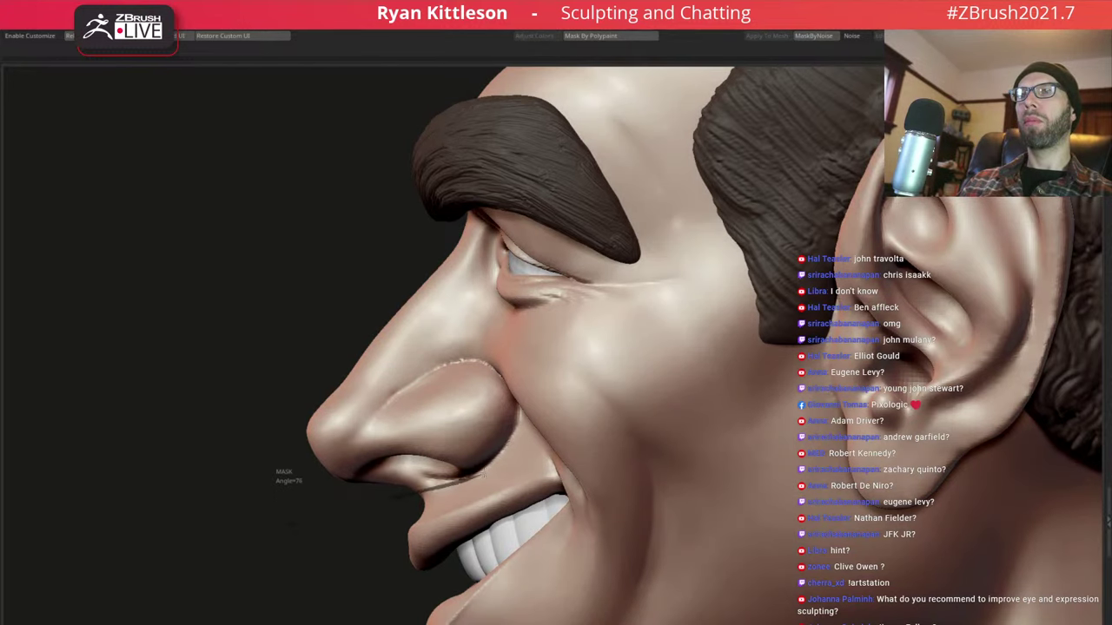
pyautogui.keyDown('ctrl'); pyautogui.moveTo(287, 476); pyautogui.dragTo(287, 209); pyautogui.keyUp('ctrl')
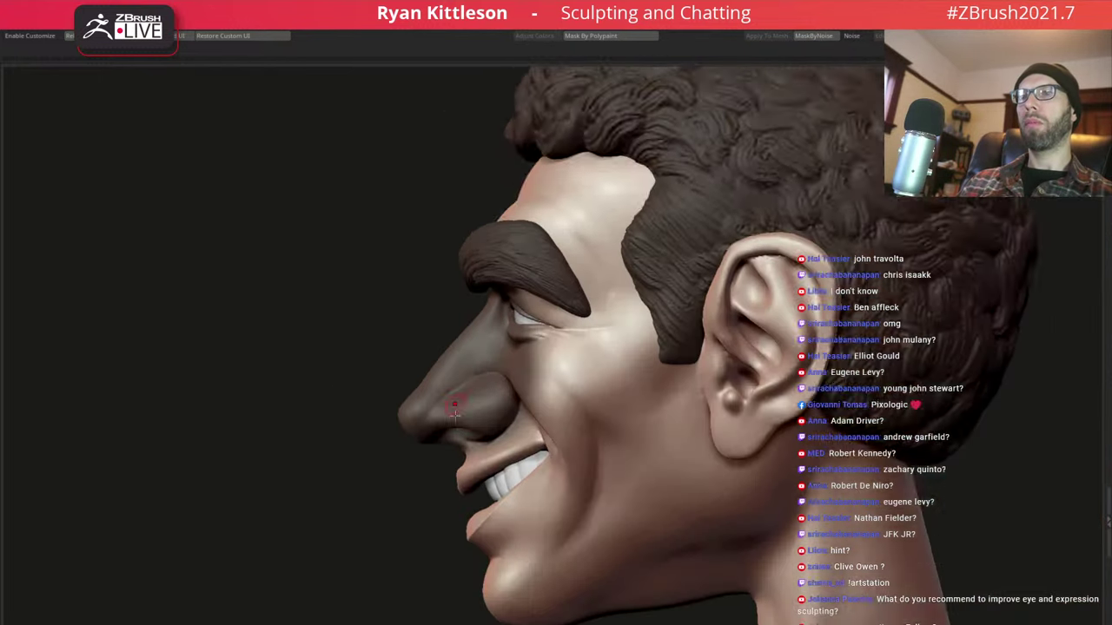
# With a larger brush, lift the lower lip and mouth corners and pull the upper lip down
pyautogui.moveTo(503, 345); pyautogui.dragTo(521, 335, button='right')
pyautogui.press('space')
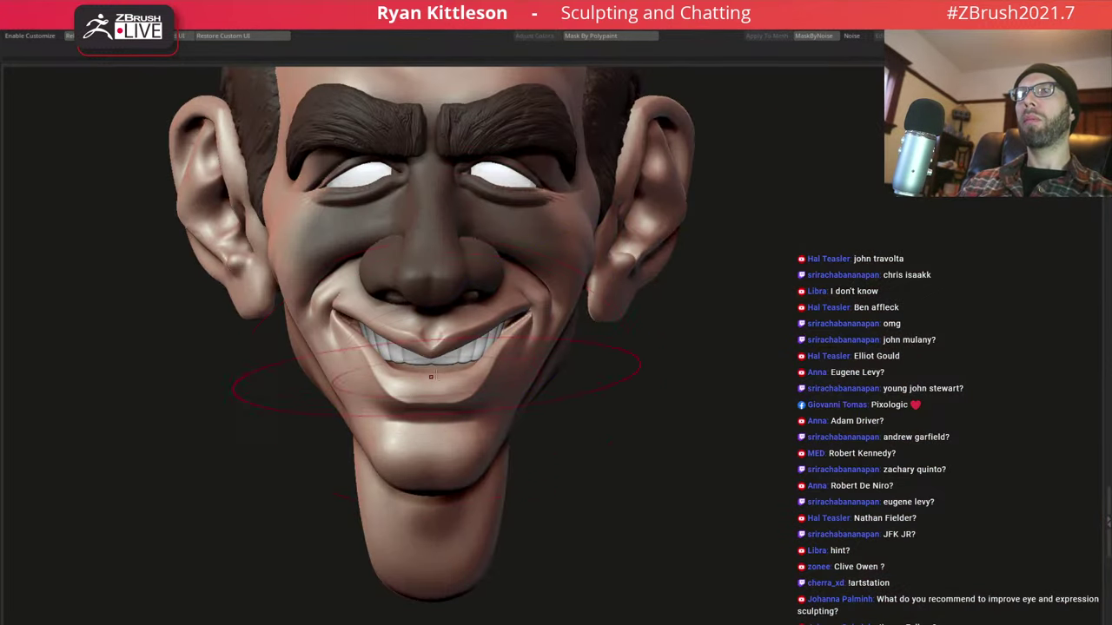
pyautogui.moveTo(432, 353); pyautogui.dragTo(432, 344)
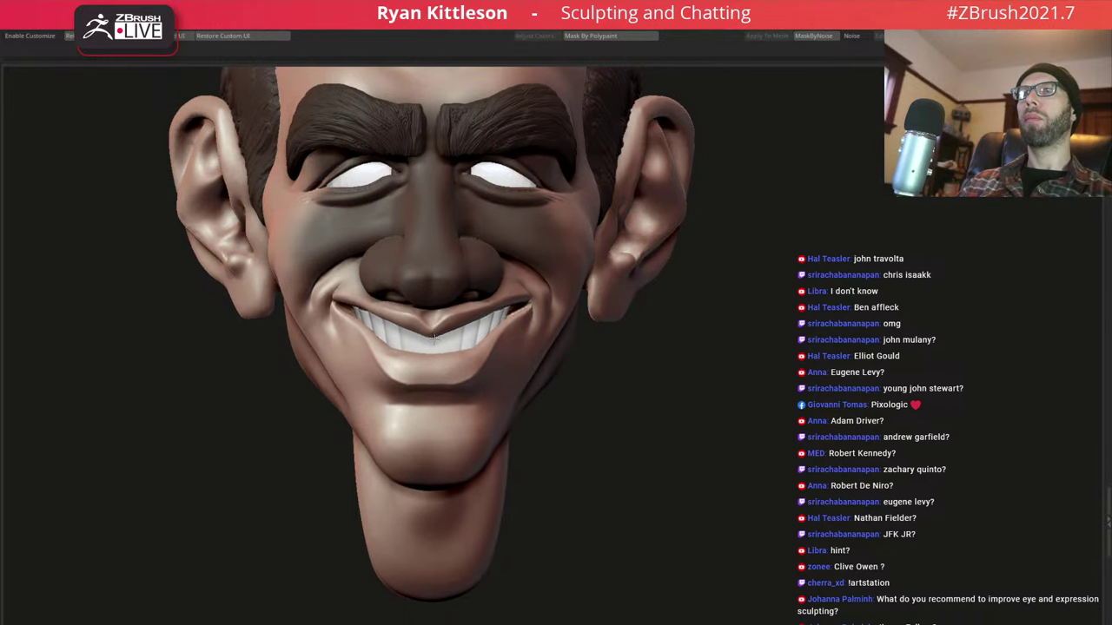
pyautogui.moveTo(432, 343); pyautogui.dragTo(429, 346)
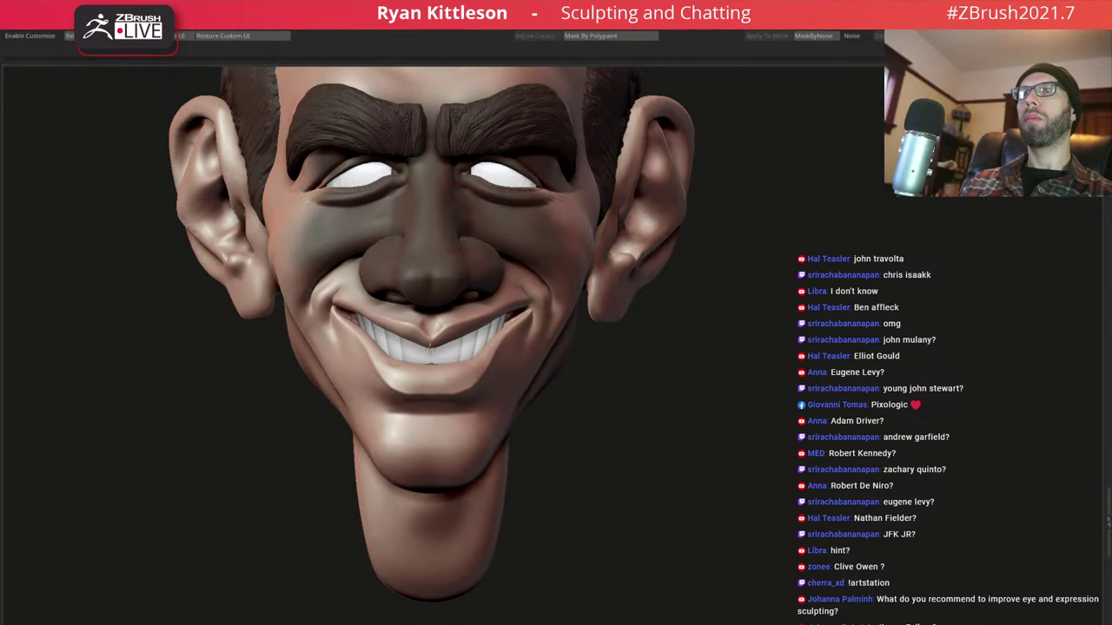
# Orbit and zoom around the head to check the reshaped grin and chin in profile and front
pyautogui.moveTo(429, 343)
pyautogui.mouseDown(button='right')
pyautogui.moveTo(499, 318)
pyautogui.moveTo(489, 269)
pyautogui.moveTo(456, 283)
pyautogui.moveTo(496, 287)
pyautogui.moveTo(461, 287)
pyautogui.mouseUp(button='right')
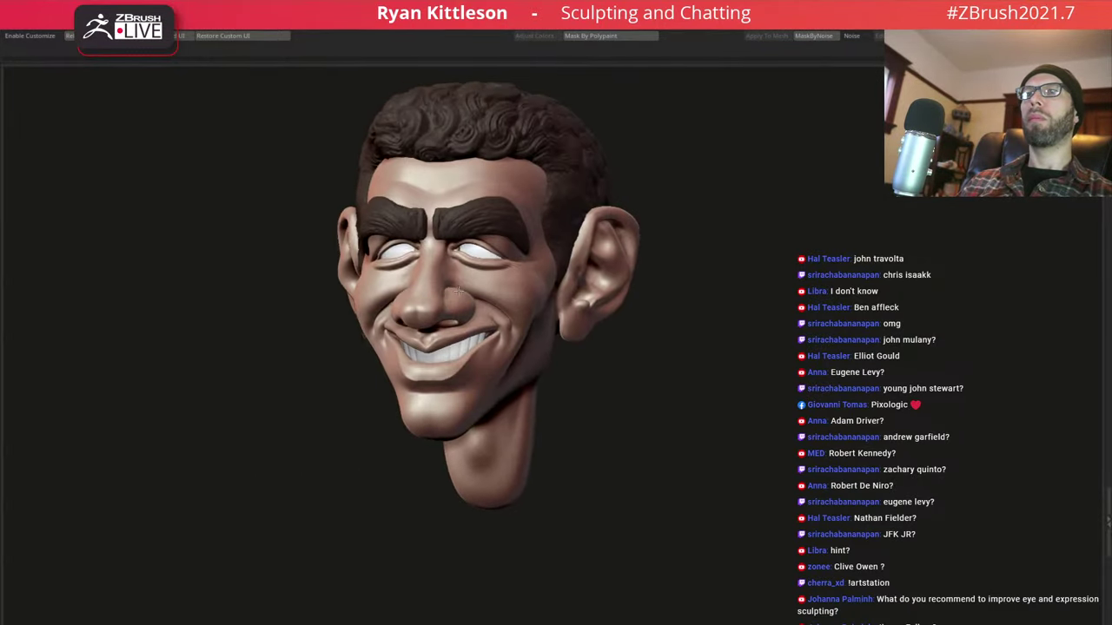
pyautogui.keyDown('alt'); pyautogui.moveTo(435, 335); pyautogui.dragTo(463, 388, button='right'); pyautogui.keyUp('alt')
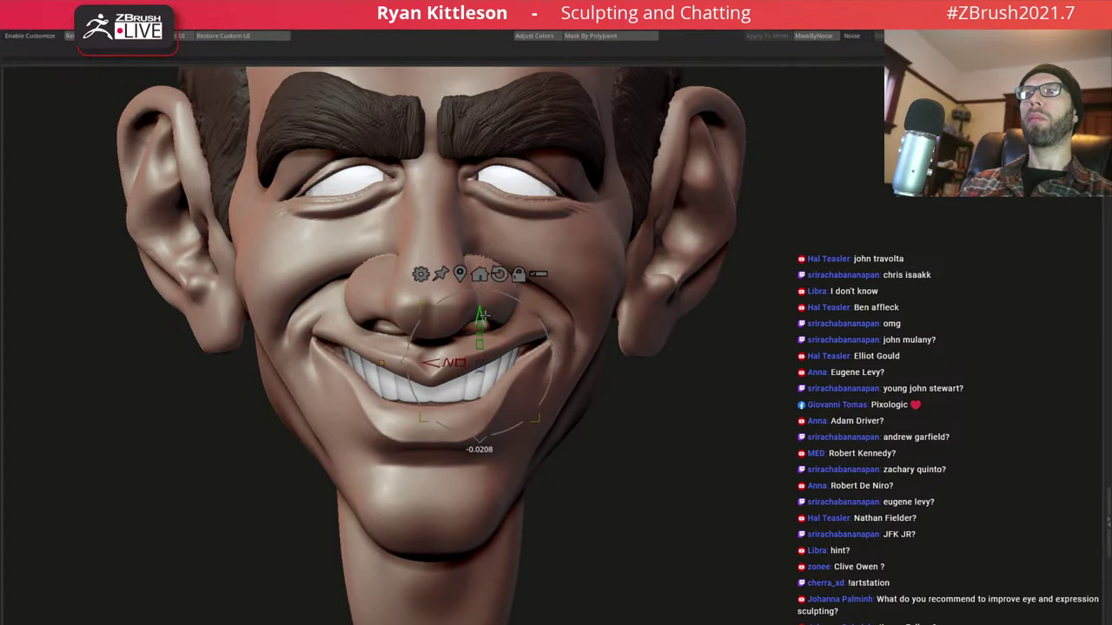
pyautogui.keyDown('alt'); pyautogui.moveTo(533, 318); pyautogui.dragTo(481, 233, button='right'); pyautogui.keyUp('alt')
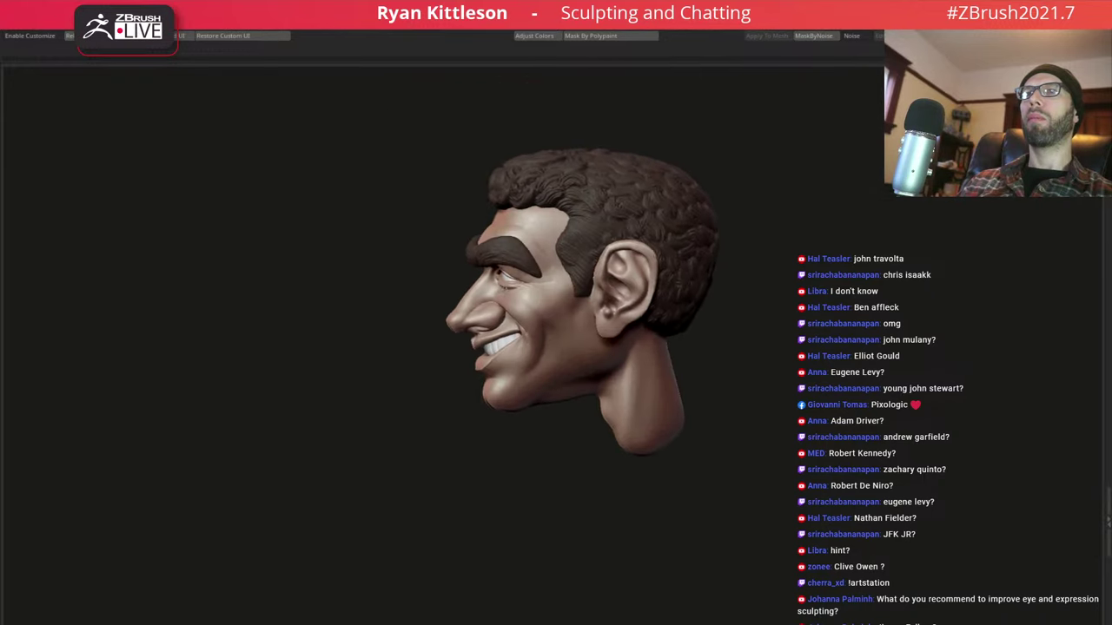
pyautogui.moveTo(486, 330)
pyautogui.mouseDown()
pyautogui.moveTo(565, 325)
pyautogui.moveTo(546, 313)
pyautogui.mouseUp()
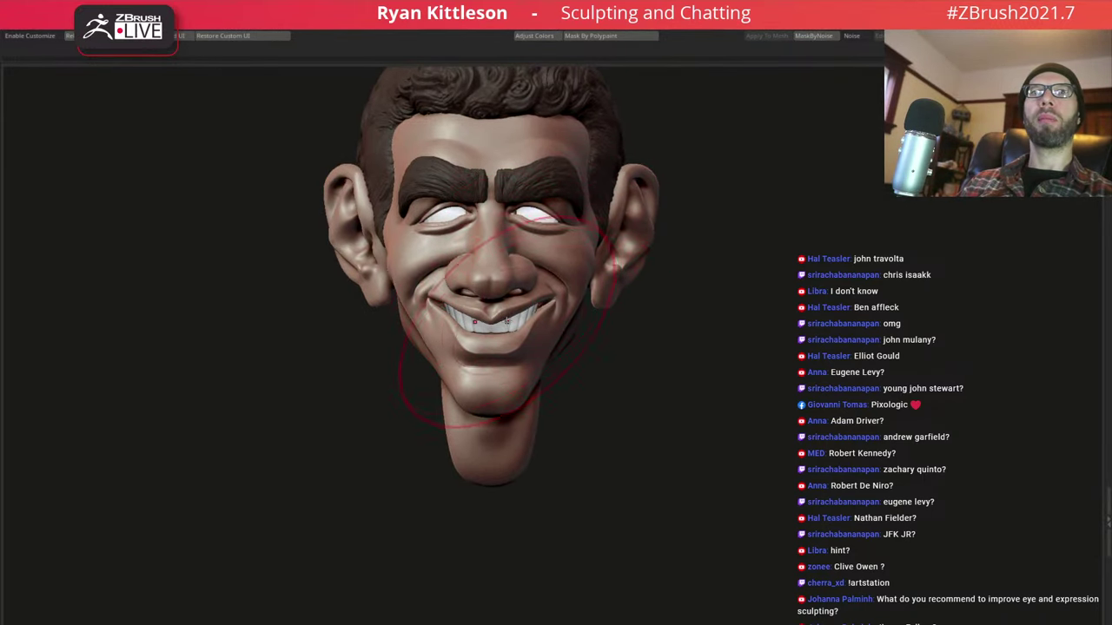
pyautogui.moveTo(463, 374)
pyautogui.mouseDown(button='right')
pyautogui.moveTo(512, 352)
pyautogui.moveTo(504, 397)
pyautogui.moveTo(422, 409)
pyautogui.mouseUp(button='right')
pyautogui.press('space')
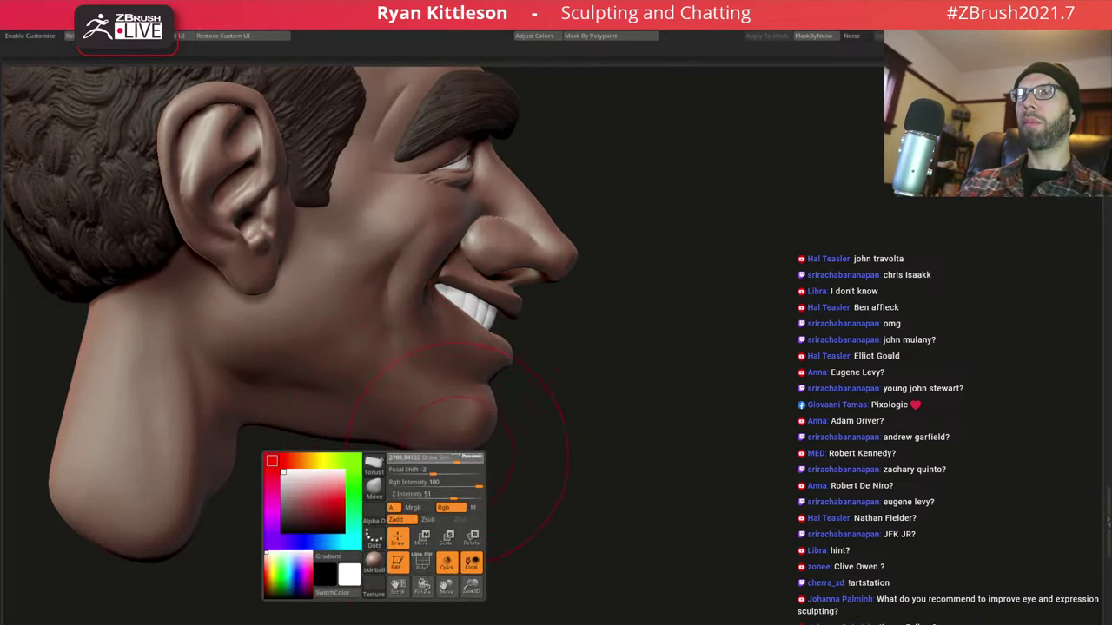
# Mask the area under the jaw and invert the mask to free the jaw
pyautogui.press('ctrl')
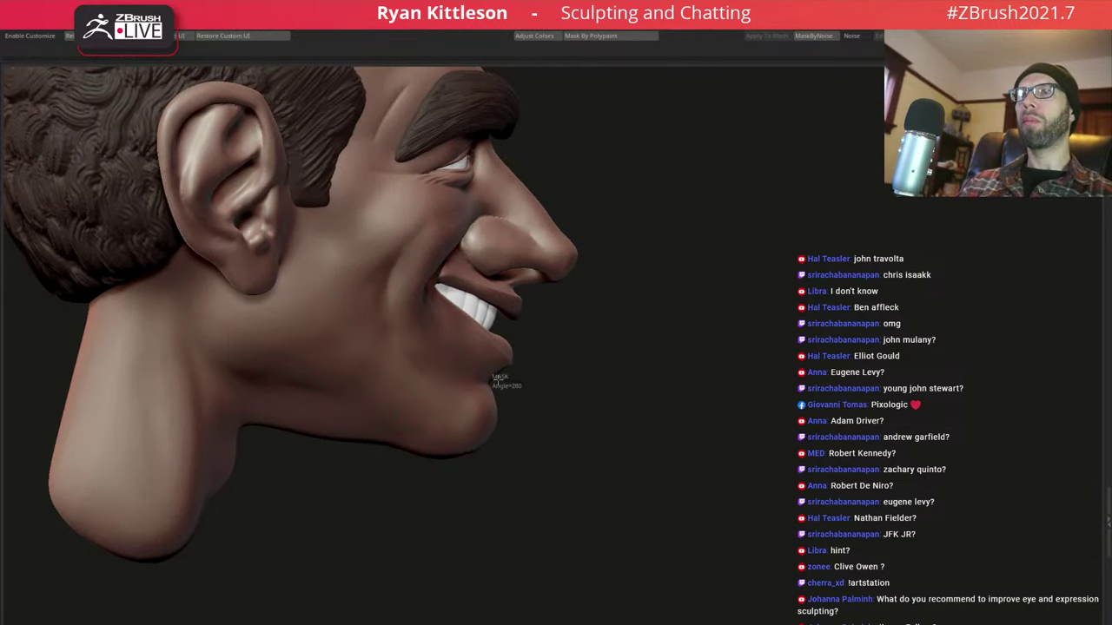
pyautogui.keyDown('ctrl'); pyautogui.moveTo(338, 385); pyautogui.dragTo(736, 556); pyautogui.keyUp('ctrl')
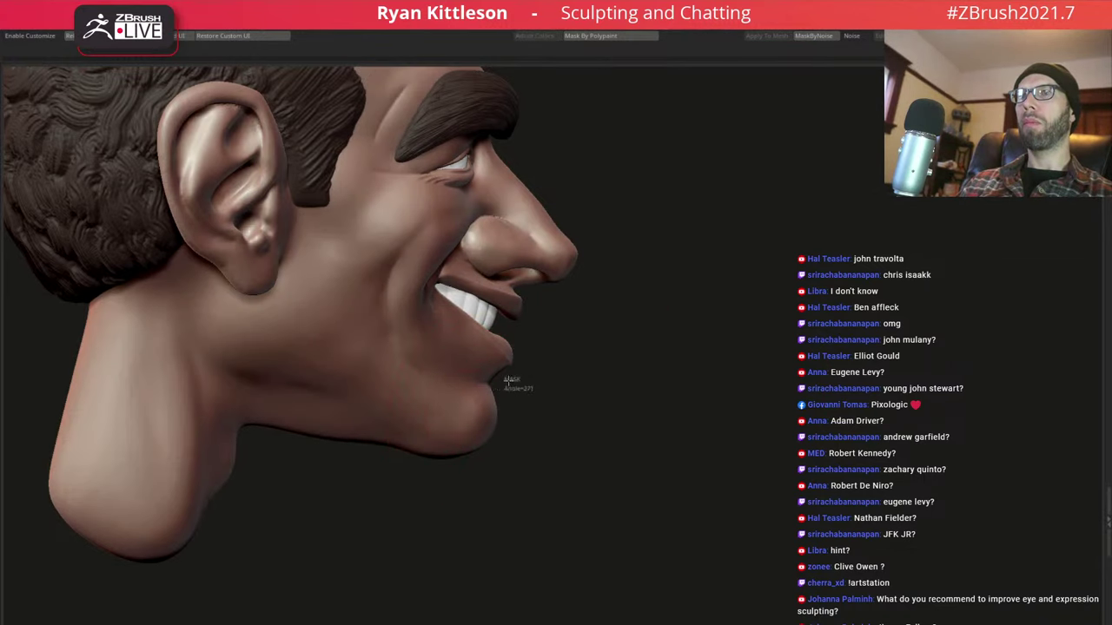
pyautogui.keyDown('ctrl'); pyautogui.moveTo(376, 356); pyautogui.dragTo(522, 387); pyautogui.keyUp('ctrl')
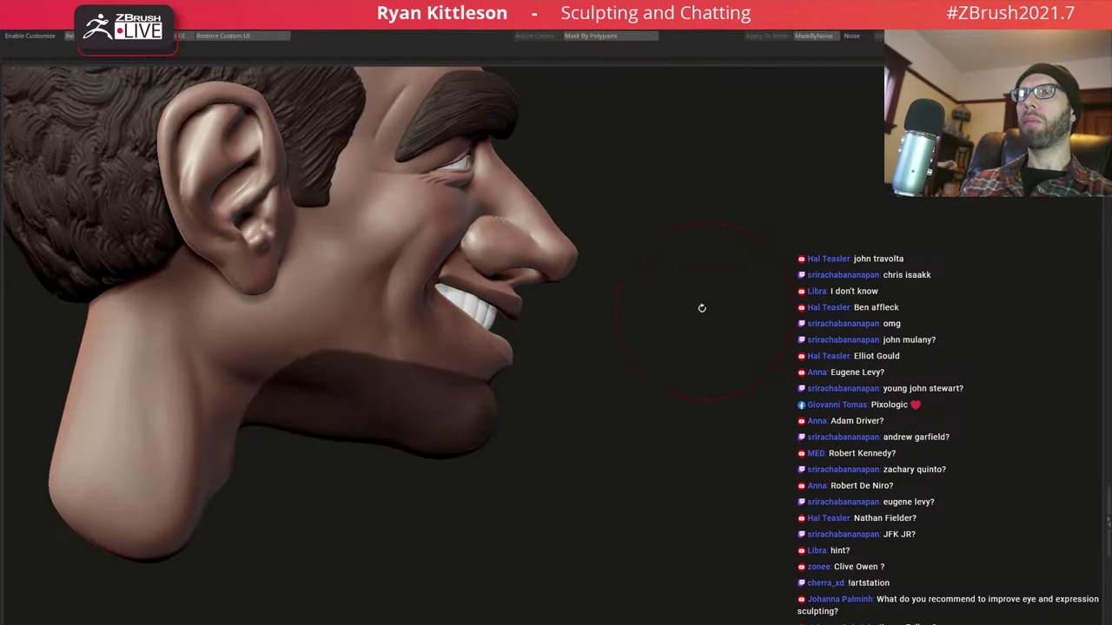
pyautogui.moveTo(700, 308); pyautogui.dragTo(617, 301)
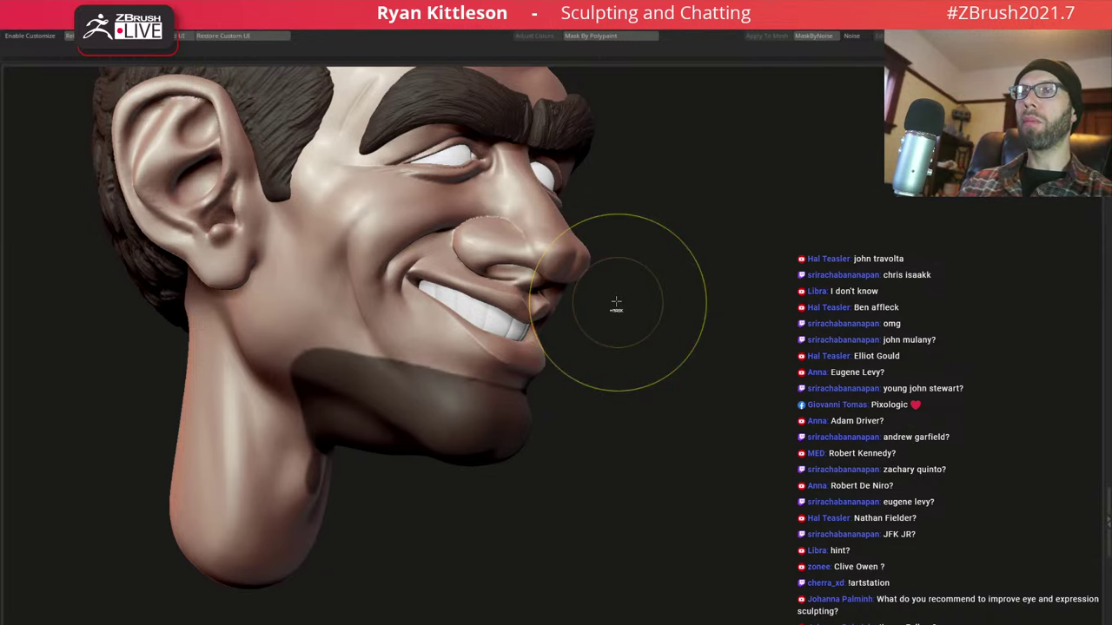
pyautogui.keyDown('ctrl'); pyautogui.click(747, 371); pyautogui.keyUp('ctrl')
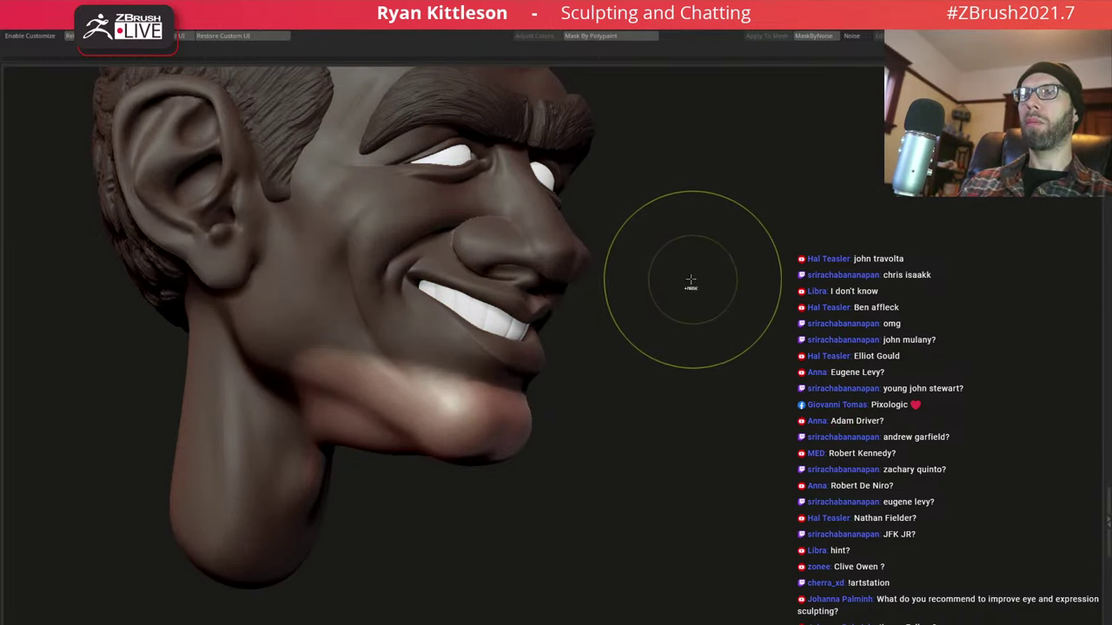
# Enlarge the brush and work the jaw area, turning between side and front views
pyautogui.moveTo(686, 290); pyautogui.dragTo(692, 310)
pyautogui.press('space')
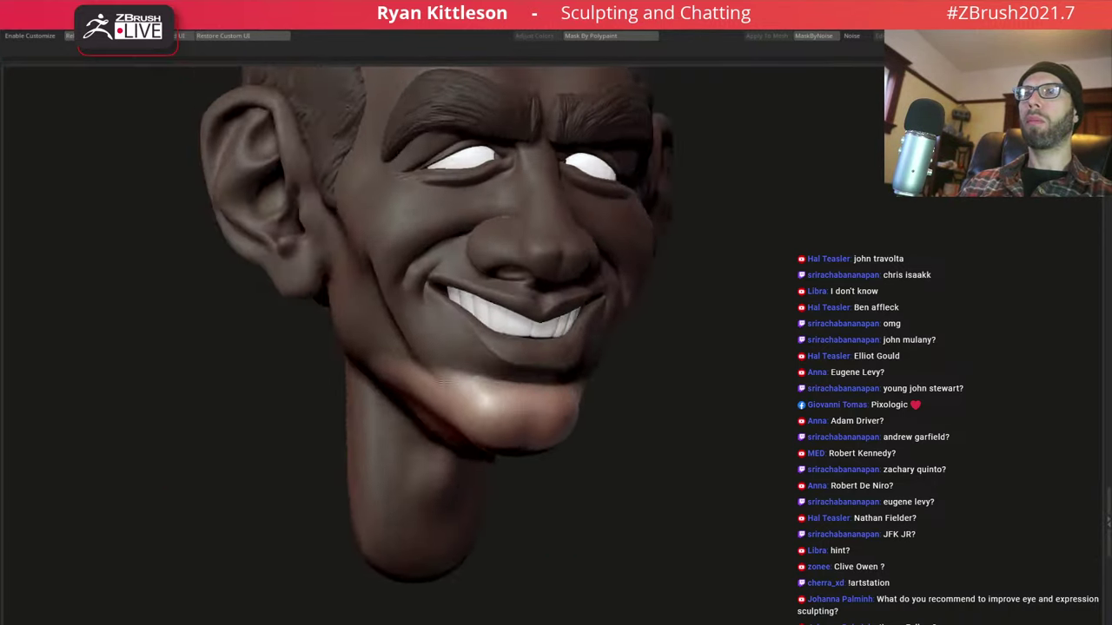
pyautogui.moveTo(489, 422); pyautogui.dragTo(516, 400)
# Zoom in on the mouth and chin, then orbit to a left profile showing ear and neck
pyautogui.press('space')
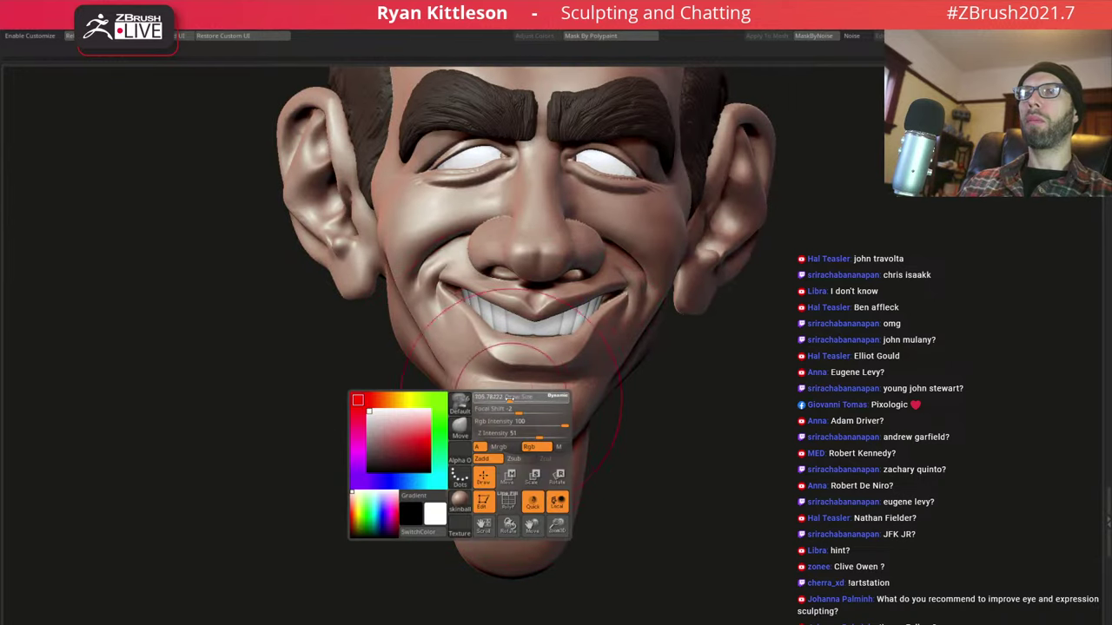
pyautogui.moveTo(516, 399)
pyautogui.keyDown('ctrl'); pyautogui.mouseDown(button='right')
pyautogui.moveTo(483, 404)
pyautogui.moveTo(588, 380)
pyautogui.moveTo(529, 293)
pyautogui.moveTo(509, 302)
pyautogui.mouseUp(button='right'); pyautogui.keyUp('ctrl')
pyautogui.moveTo(585, 338)
pyautogui.mouseDown(button='right')
pyautogui.moveTo(559, 334)
pyautogui.moveTo(607, 450)
pyautogui.moveTo(616, 333)
pyautogui.mouseUp(button='right')
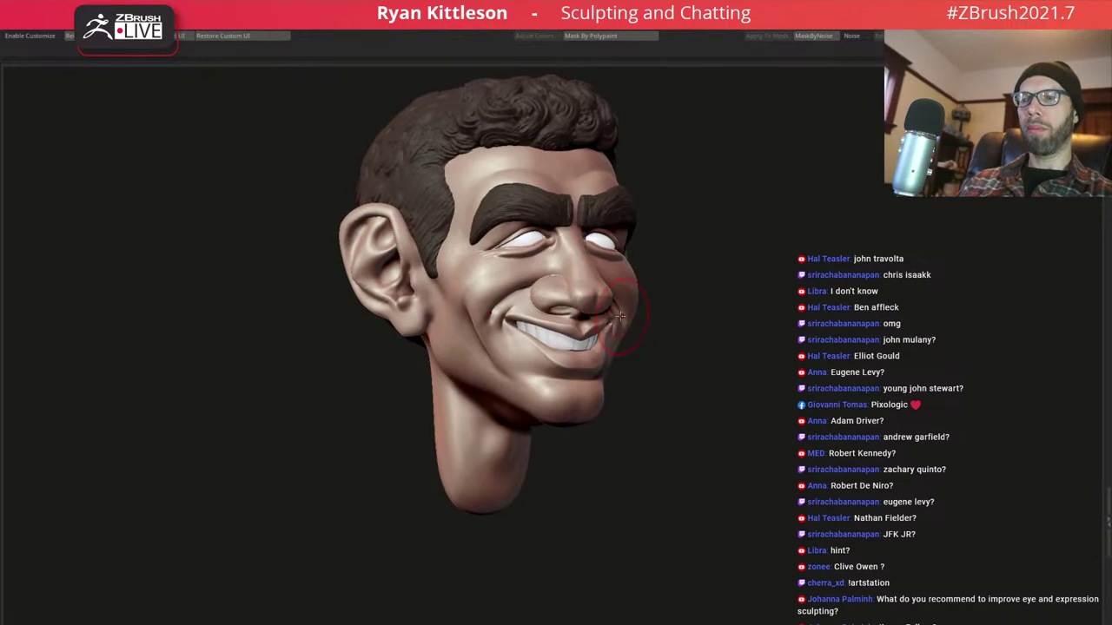
pyautogui.moveTo(617, 333)
pyautogui.mouseDown(button='right')
pyautogui.moveTo(608, 319)
pyautogui.moveTo(576, 330)
pyautogui.moveTo(605, 284)
pyautogui.moveTo(602, 322)
pyautogui.moveTo(593, 321)
pyautogui.moveTo(617, 328)
pyautogui.moveTo(558, 327)
pyautogui.moveTo(546, 279)
pyautogui.moveTo(541, 287)
pyautogui.mouseUp(button='right')
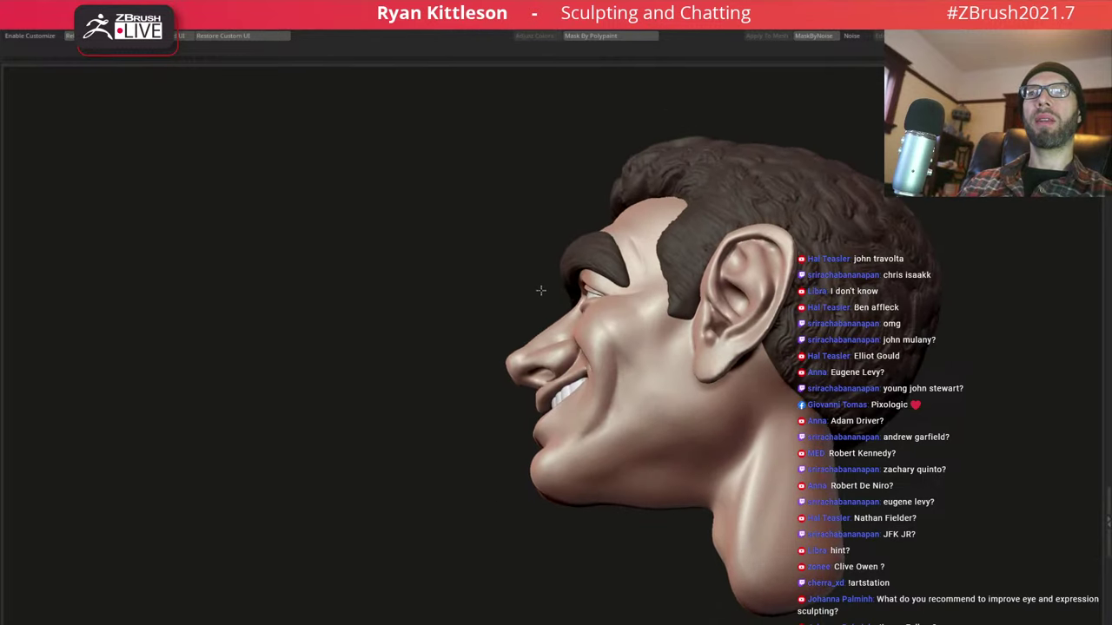
pyautogui.moveTo(658, 335); pyautogui.dragTo(700, 281, button='right')
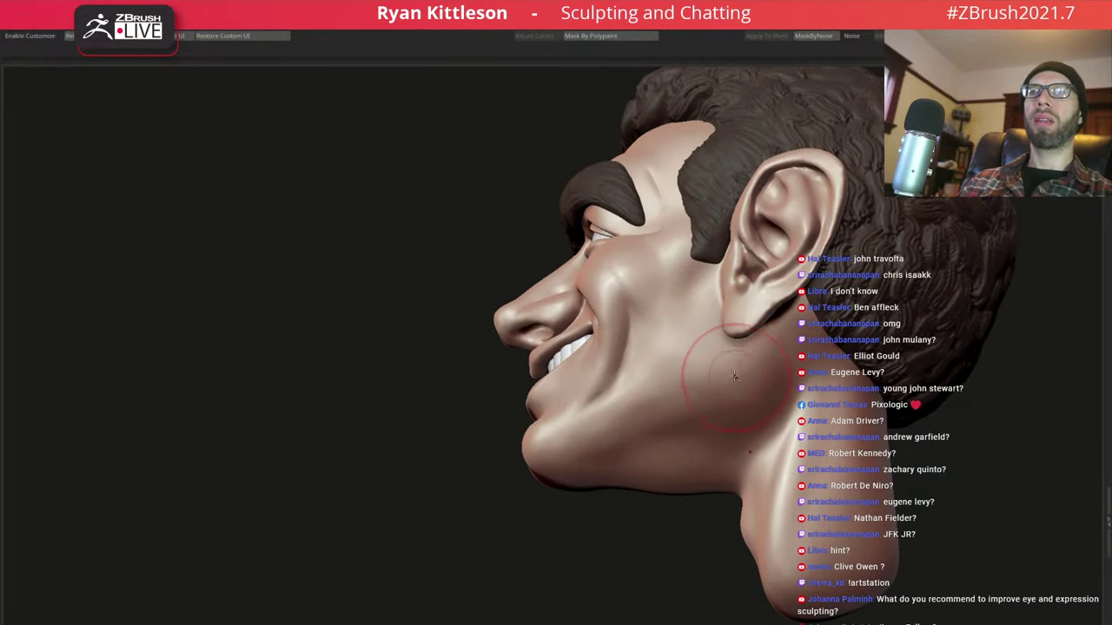
# Tilt the head to look up under the nose and chin, then settle on a smaller tilted side view
pyautogui.moveTo(747, 356)
pyautogui.mouseDown(button='right')
pyautogui.moveTo(769, 317)
pyautogui.moveTo(749, 286)
pyautogui.mouseUp(button='right')
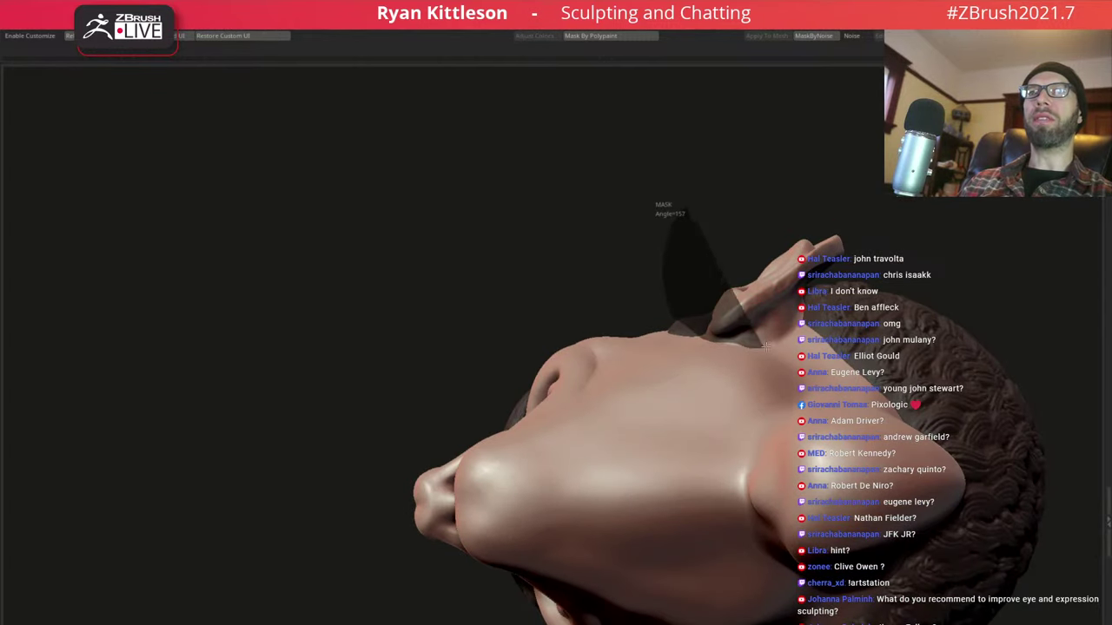
pyautogui.moveTo(660, 252)
pyautogui.mouseDown(button='right')
pyautogui.moveTo(699, 320)
pyautogui.moveTo(705, 282)
pyautogui.mouseUp(button='right')
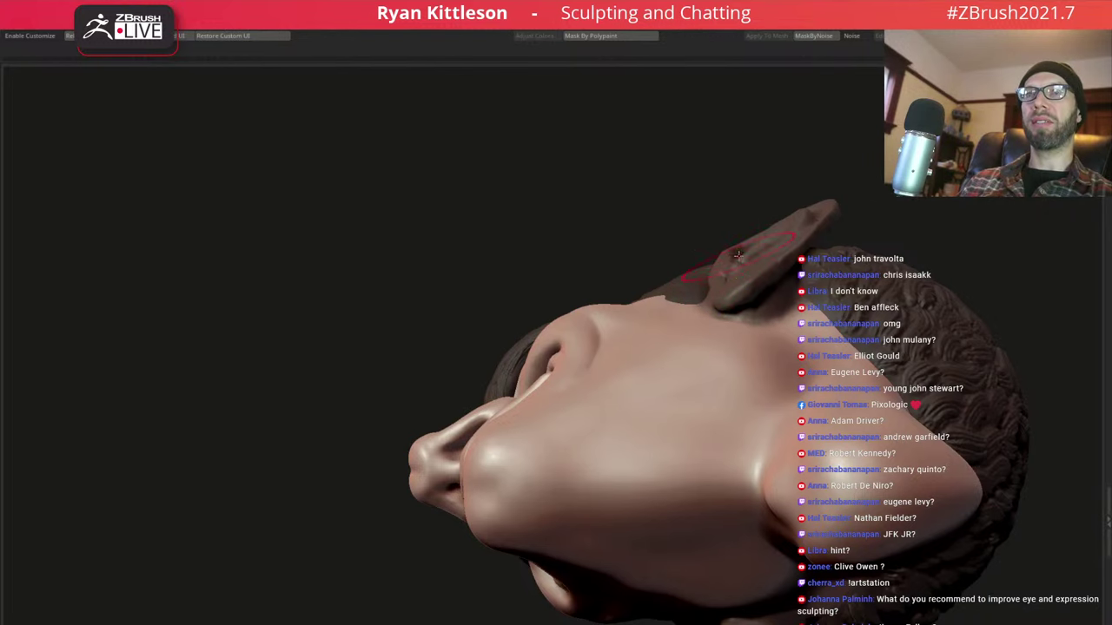
pyautogui.moveTo(771, 295)
pyautogui.mouseDown(button='right')
pyautogui.moveTo(780, 347)
pyautogui.moveTo(821, 313)
pyautogui.moveTo(745, 304)
pyautogui.moveTo(770, 373)
pyautogui.moveTo(764, 365)
pyautogui.moveTo(791, 358)
pyautogui.mouseUp(button='right')
pyautogui.press('space')
pyautogui.press('space')
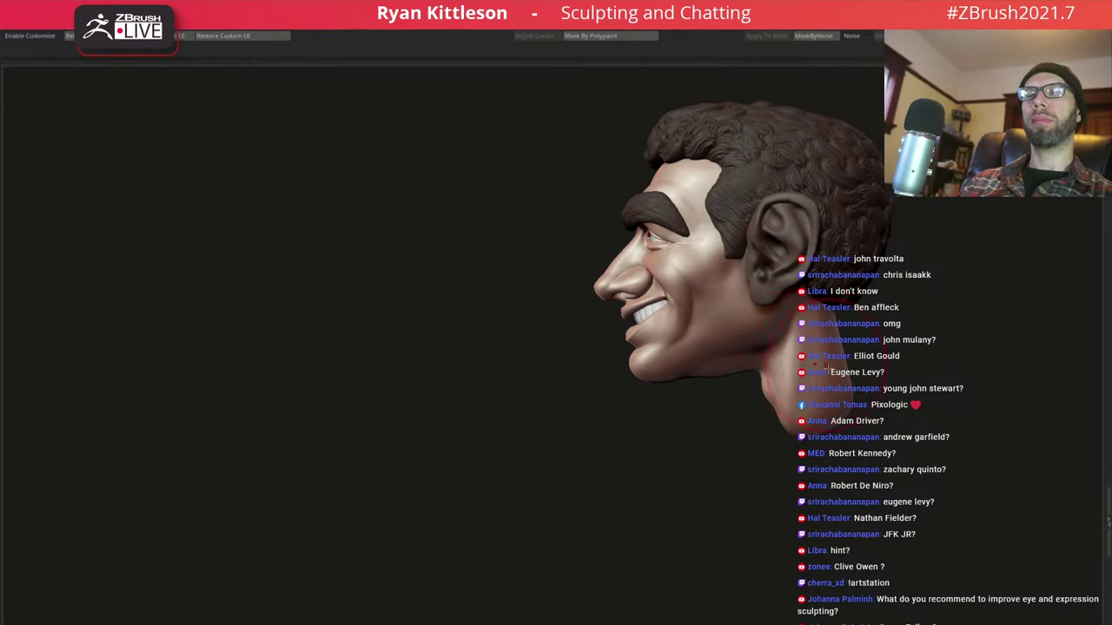
# Sculpt a curve around the neck, tilting up to check under the jaw
pyautogui.press('space')
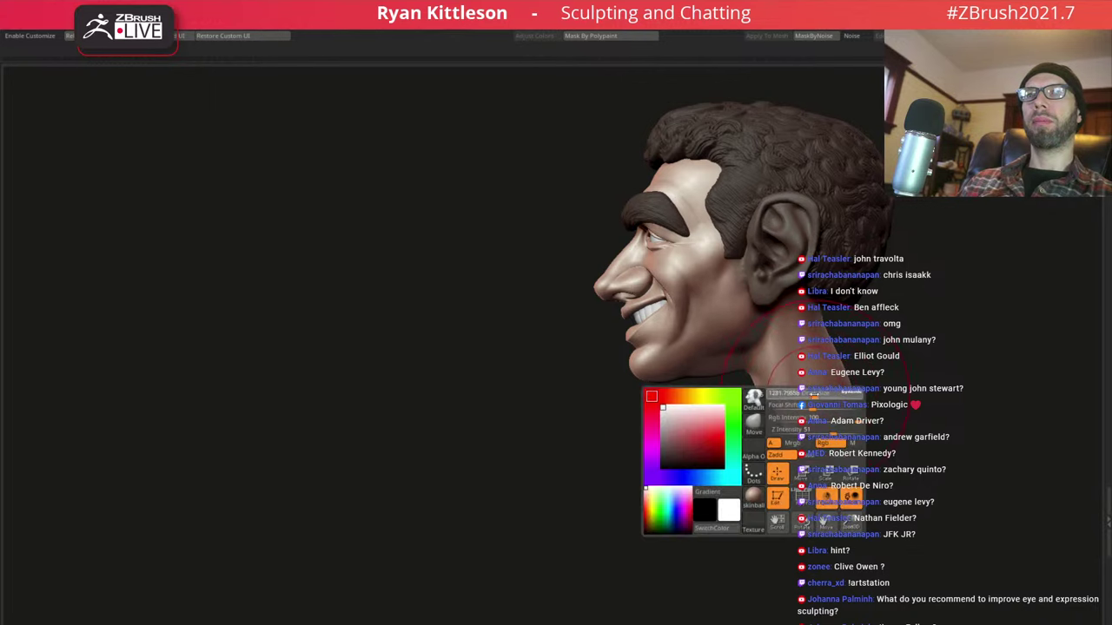
pyautogui.keyDown('ctrl'); pyautogui.keyDown('shift'); pyautogui.moveTo(927, 346); pyautogui.dragTo(829, 426); pyautogui.keyUp('shift'); pyautogui.keyUp('ctrl')
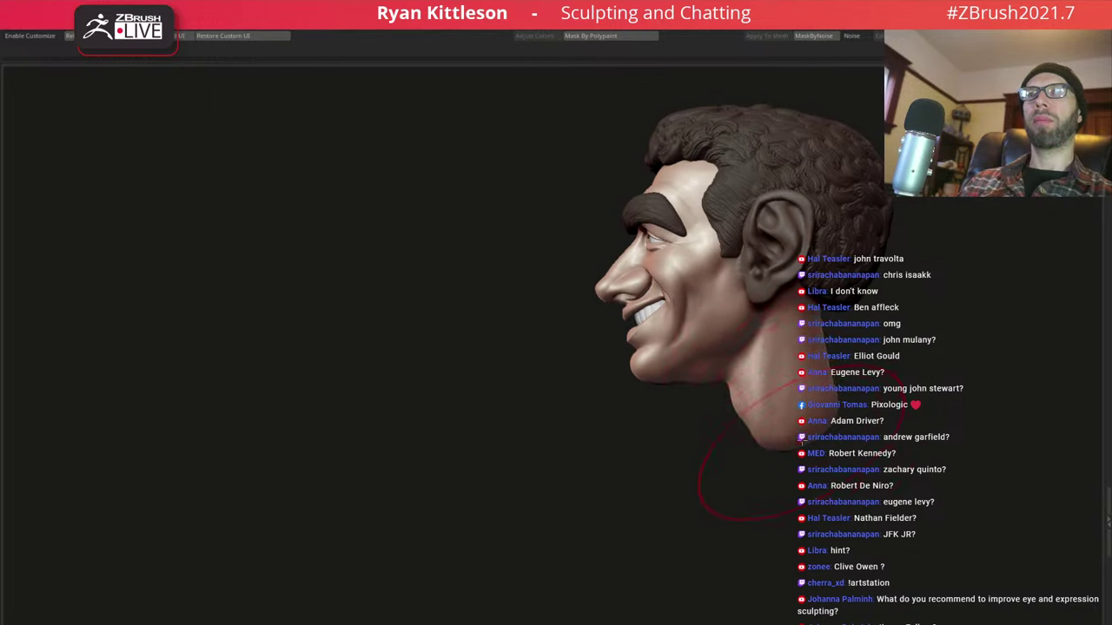
pyautogui.moveTo(844, 398)
pyautogui.mouseDown()
pyautogui.moveTo(814, 359)
pyautogui.moveTo(721, 426)
pyautogui.mouseUp()
pyautogui.press('space')
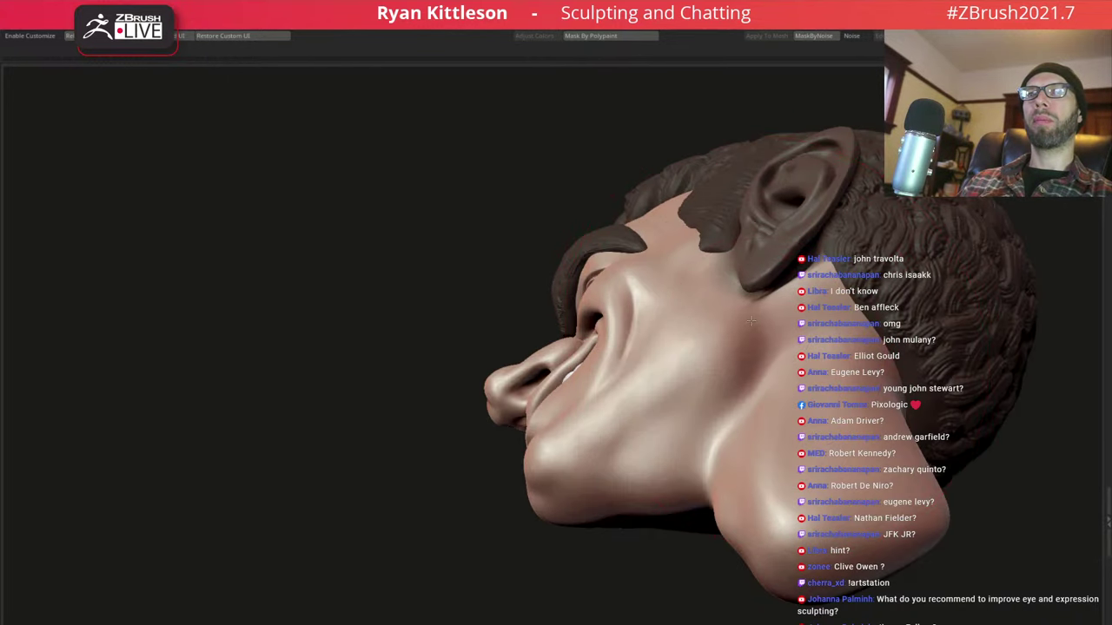
pyautogui.moveTo(757, 326); pyautogui.dragTo(786, 356)
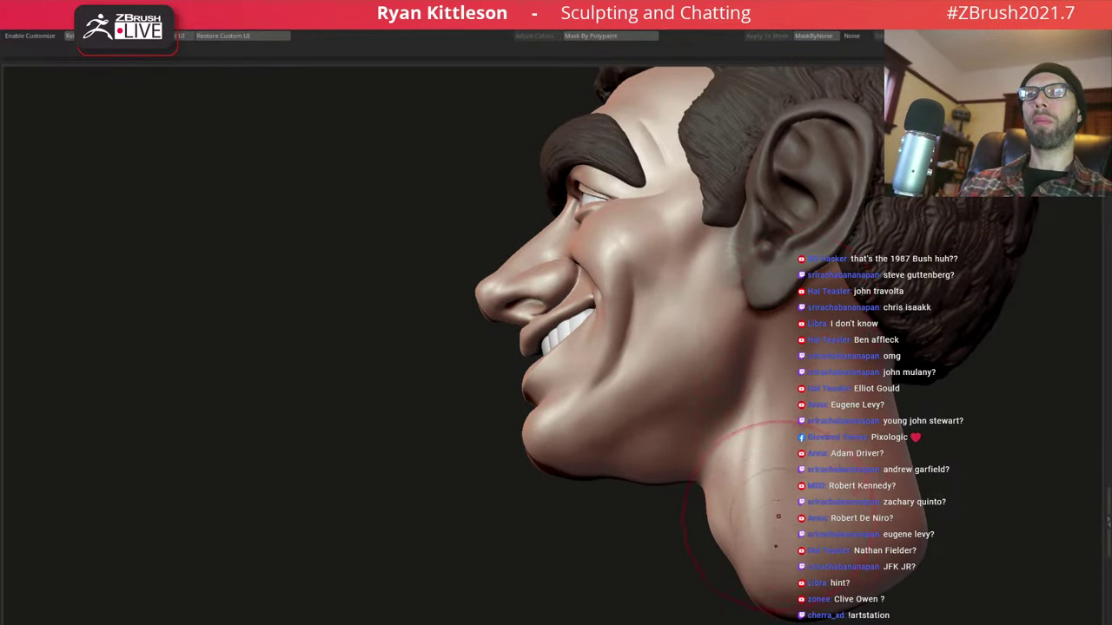
# Refine the jaw underside and neck from three-quarter and below-chin views, ending on a right profile
pyautogui.moveTo(765, 521)
pyautogui.mouseDown()
pyautogui.moveTo(764, 404)
pyautogui.moveTo(707, 385)
pyautogui.moveTo(691, 342)
pyautogui.moveTo(683, 395)
pyautogui.moveTo(698, 346)
pyautogui.mouseUp()
pyautogui.press('space')
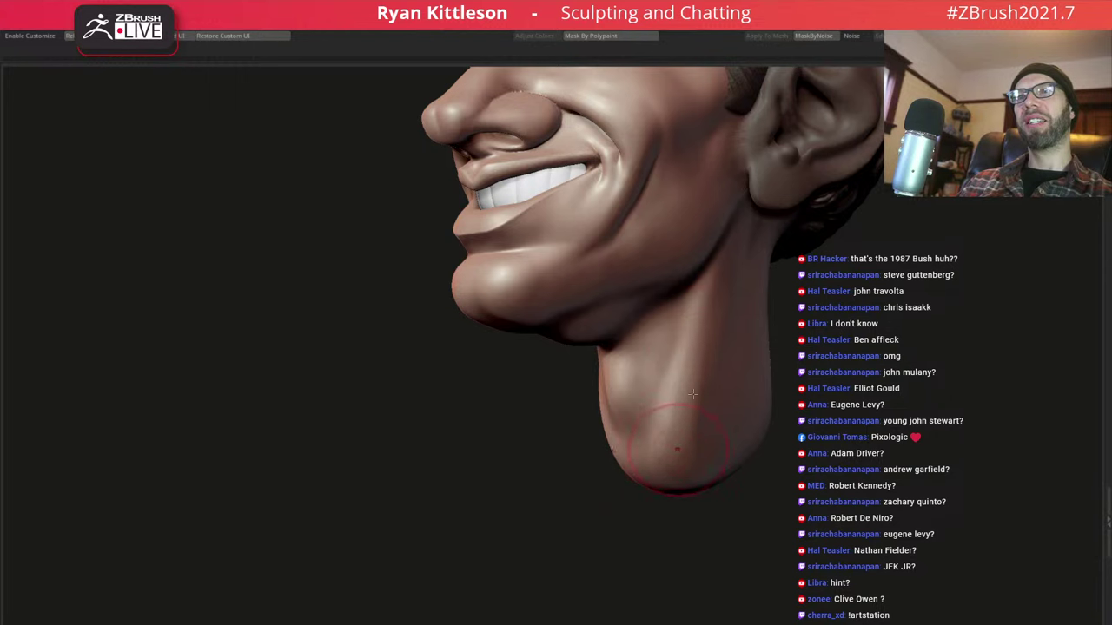
pyautogui.moveTo(699, 397)
pyautogui.mouseDown()
pyautogui.moveTo(717, 306)
pyautogui.moveTo(748, 269)
pyautogui.moveTo(768, 199)
pyautogui.moveTo(734, 227)
pyautogui.moveTo(751, 256)
pyautogui.mouseUp()
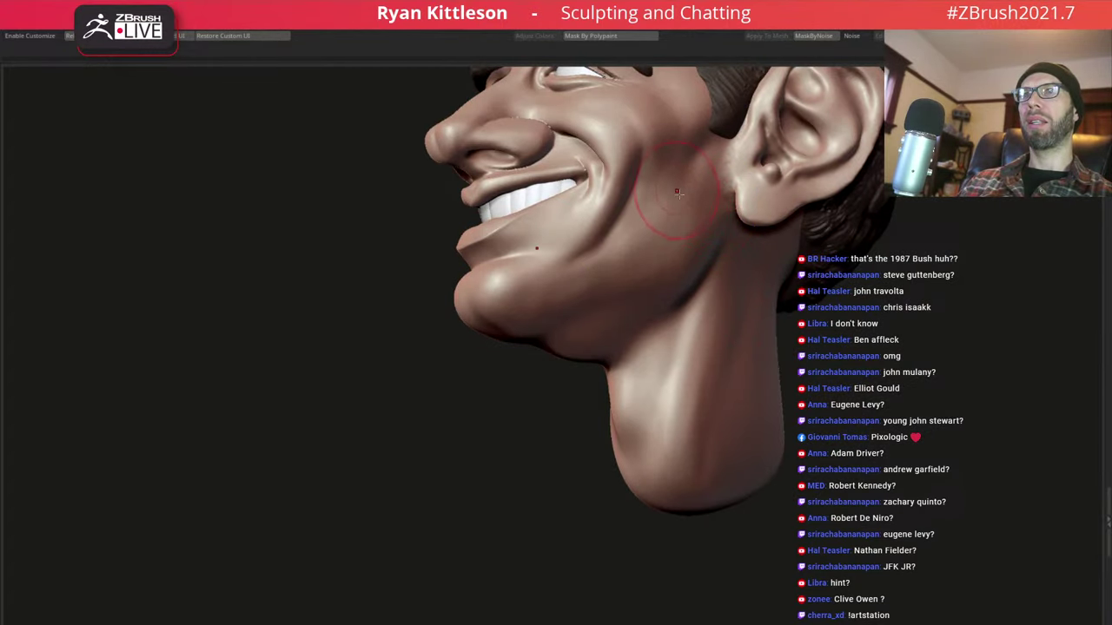
pyautogui.moveTo(677, 191)
pyautogui.mouseDown()
pyautogui.moveTo(725, 218)
pyautogui.moveTo(636, 151)
pyautogui.moveTo(782, 278)
pyautogui.mouseUp()
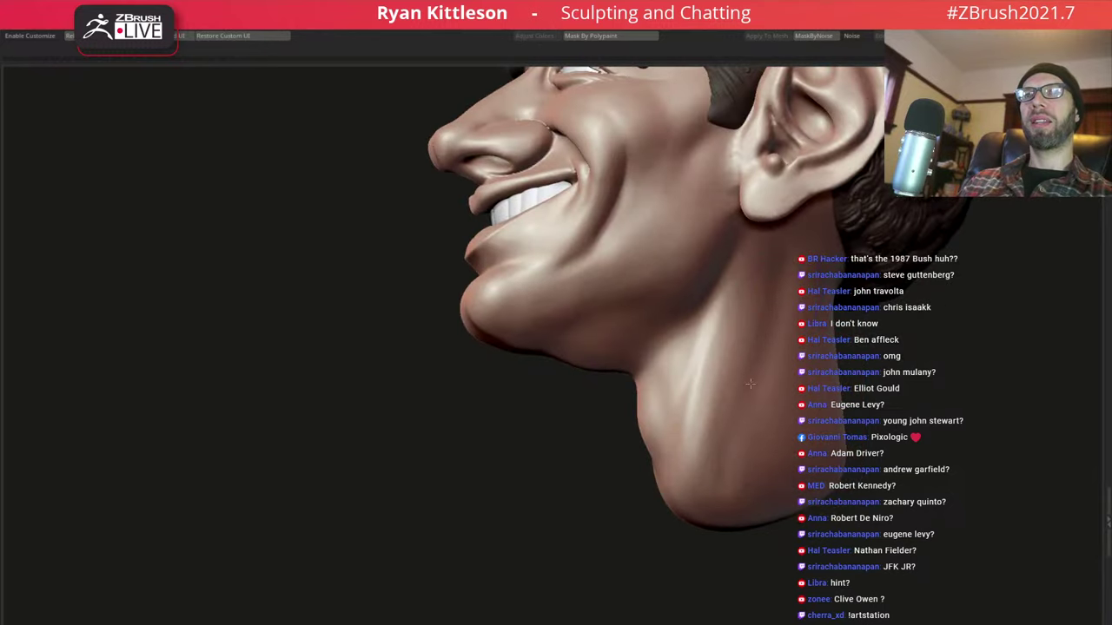
pyautogui.moveTo(709, 430)
pyautogui.mouseDown()
pyautogui.moveTo(753, 303)
pyautogui.moveTo(734, 224)
pyautogui.moveTo(789, 381)
pyautogui.mouseUp()
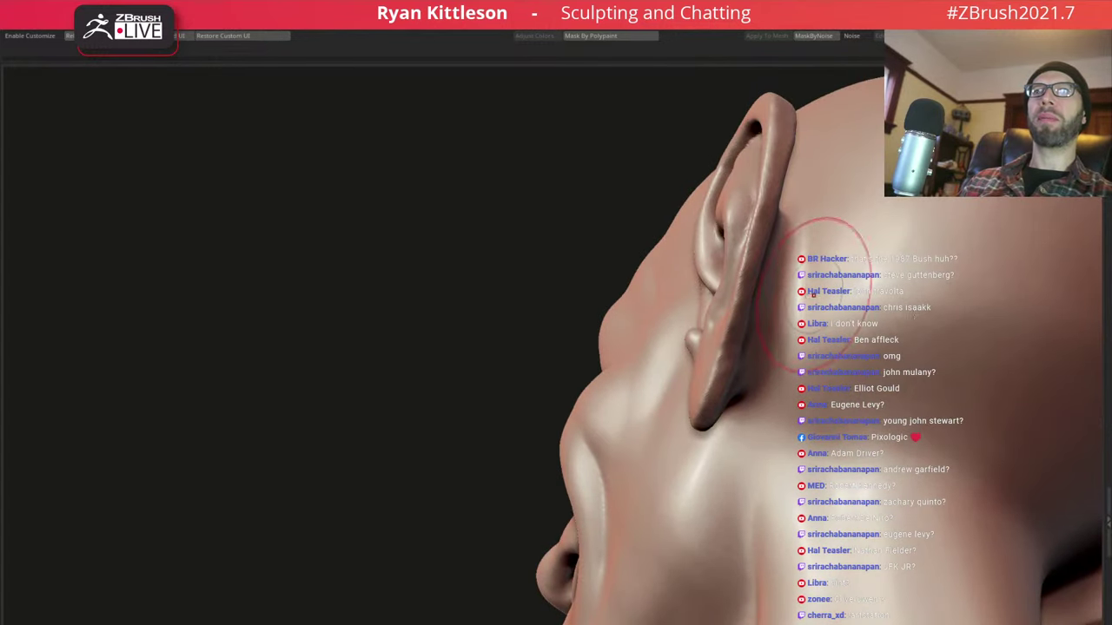
pyautogui.moveTo(812, 294); pyautogui.dragTo(740, 321)
pyautogui.press('space')
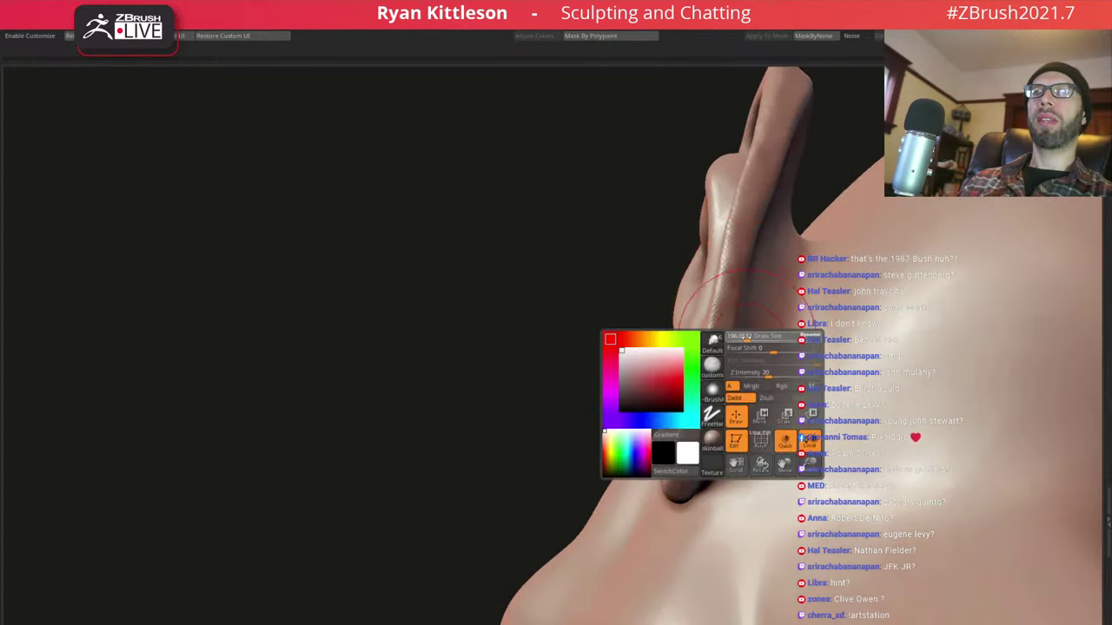
pyautogui.moveTo(734, 226); pyautogui.dragTo(702, 348)
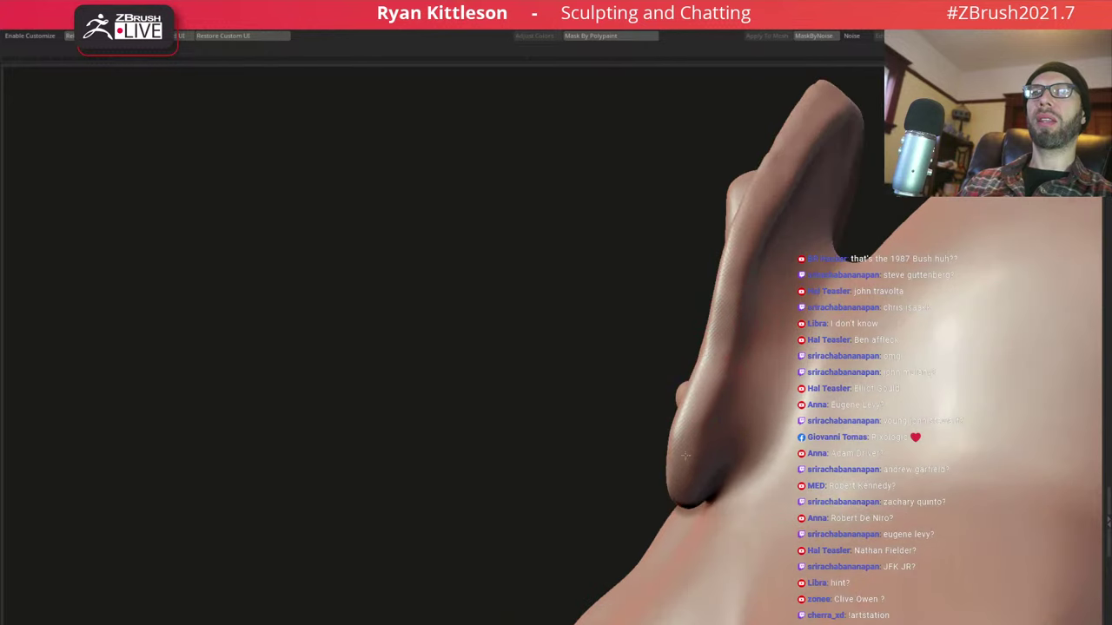
pyautogui.moveTo(818, 193)
pyautogui.mouseDown()
pyautogui.moveTo(746, 338)
pyautogui.moveTo(805, 300)
pyautogui.mouseUp()
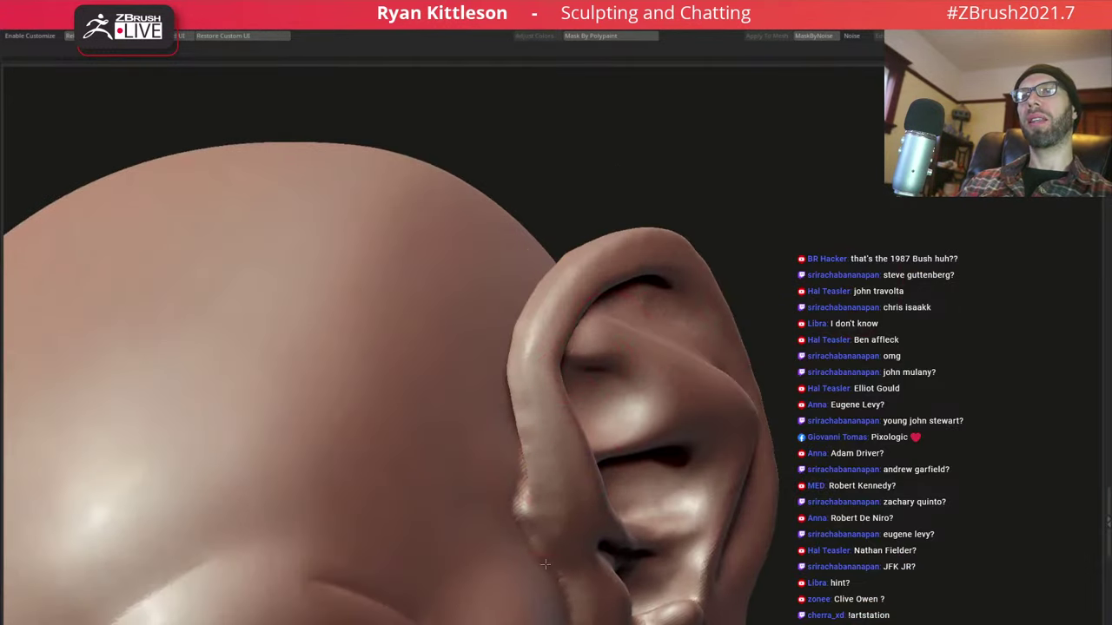
pyautogui.moveTo(595, 376); pyautogui.dragTo(556, 408, button='right')
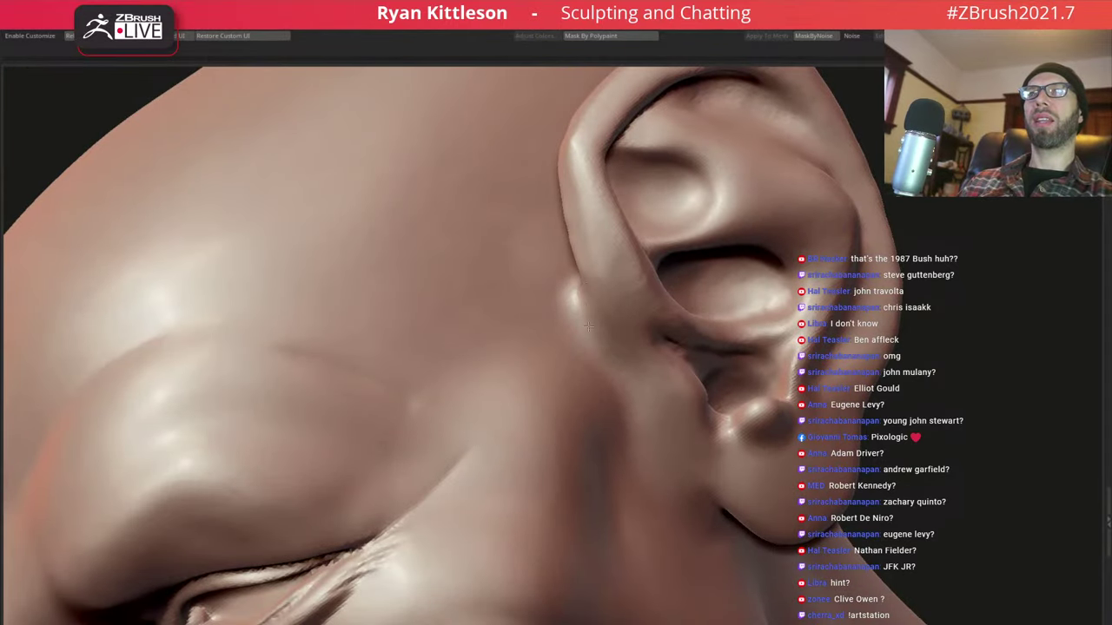
pyautogui.moveTo(587, 299)
pyautogui.mouseDown(button='right')
pyautogui.moveTo(752, 214)
pyautogui.moveTo(817, 217)
pyautogui.moveTo(756, 222)
pyautogui.moveTo(630, 281)
pyautogui.mouseUp(button='right')
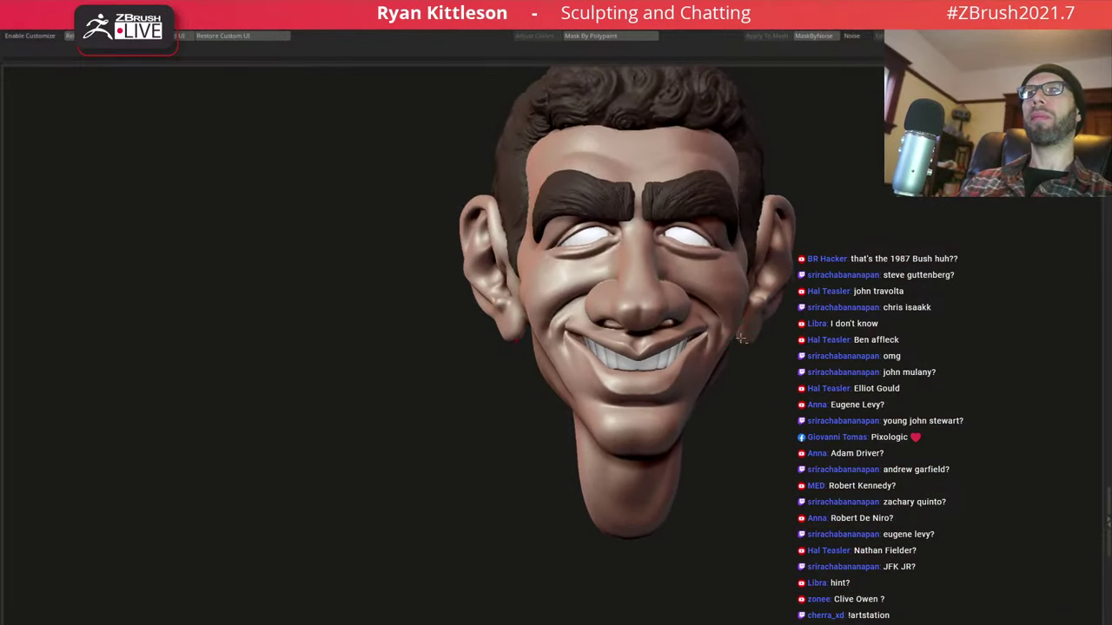
# Turn to a three-quarter profile, zoom in, and raise the brush Draw Size substantially
pyautogui.moveTo(692, 296)
pyautogui.mouseDown(button='right')
pyautogui.moveTo(713, 308)
pyautogui.moveTo(702, 304)
pyautogui.mouseUp(button='right')
pyautogui.scroll(3, 578, 341)
pyautogui.scroll(3, 576, 356)
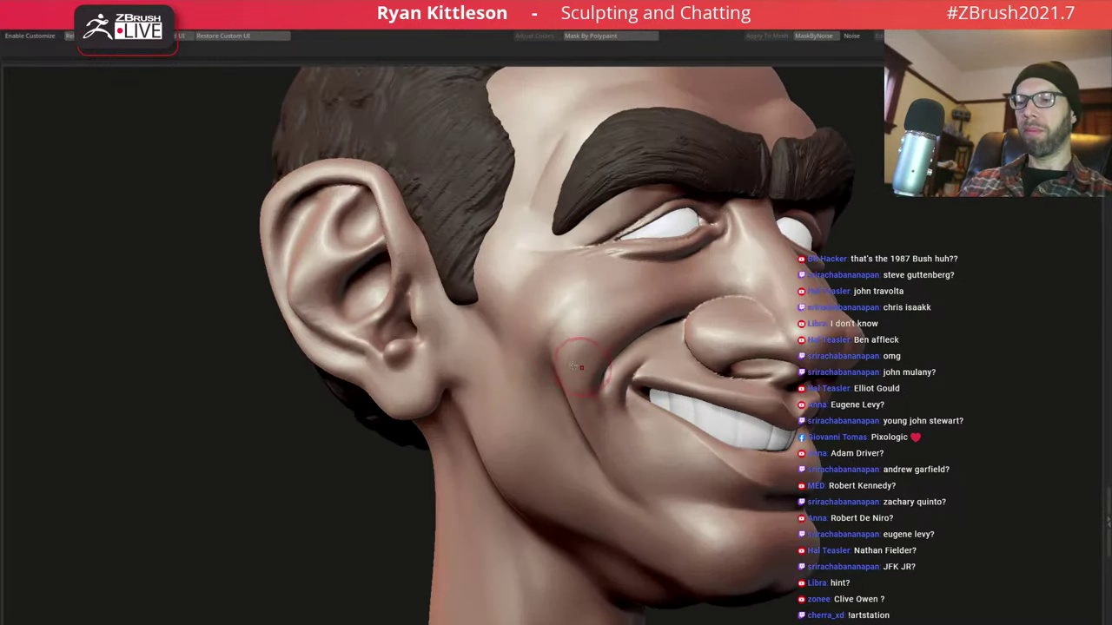
pyautogui.press('space')
pyautogui.moveTo(540, 361); pyautogui.dragTo(566, 356)
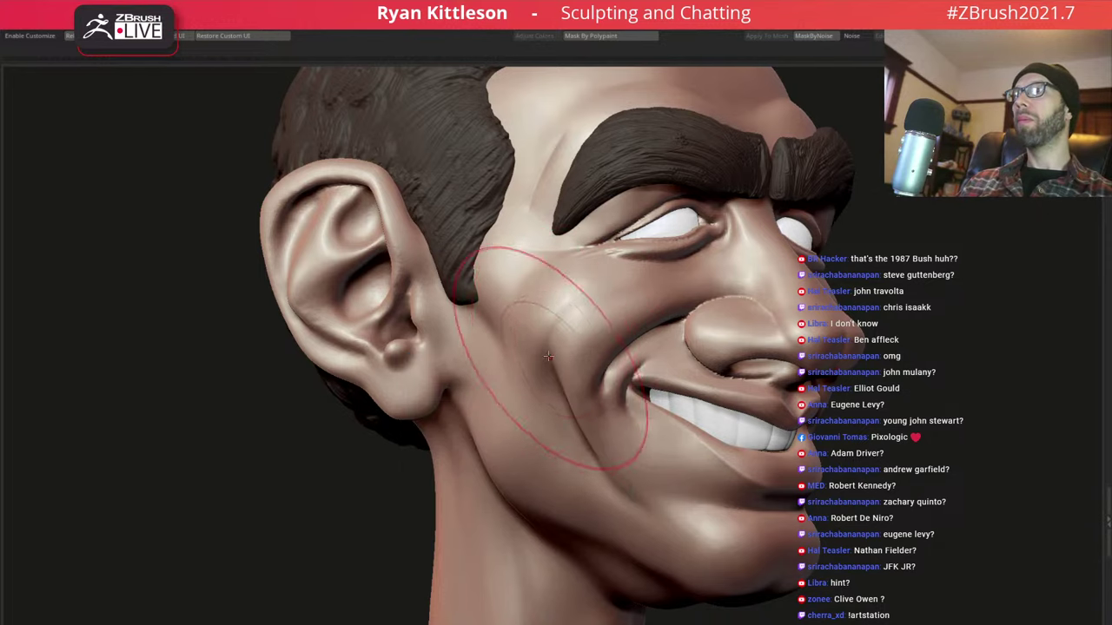
# Frame the whole head and orbit it between profile and front views
pyautogui.moveTo(547, 356); pyautogui.dragTo(557, 351, button='right')
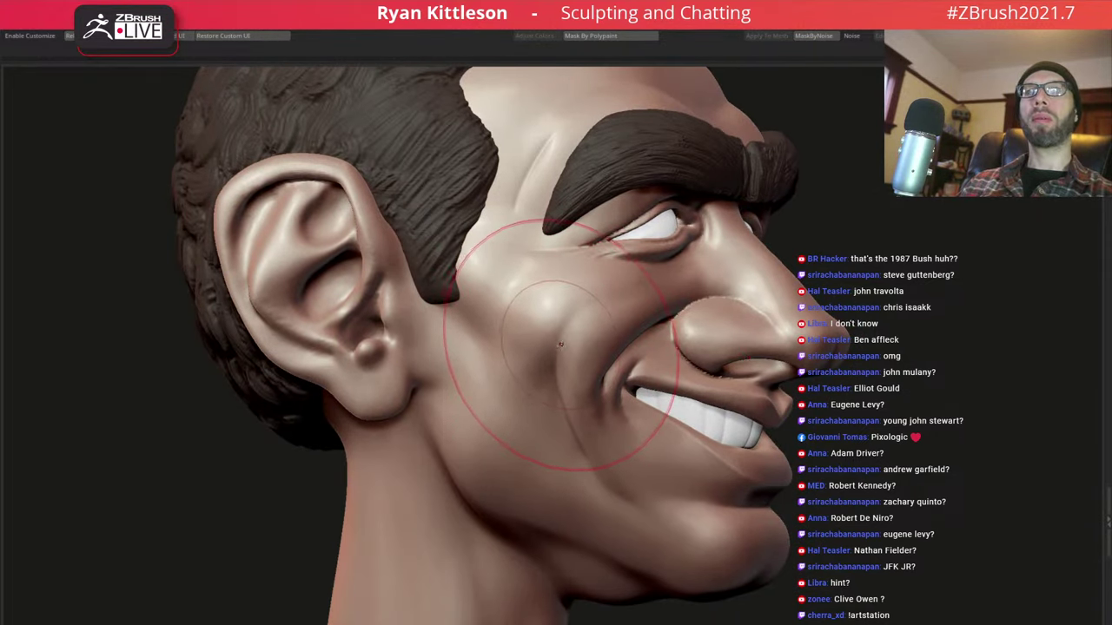
pyautogui.moveTo(560, 344); pyautogui.dragTo(553, 361, button='right')
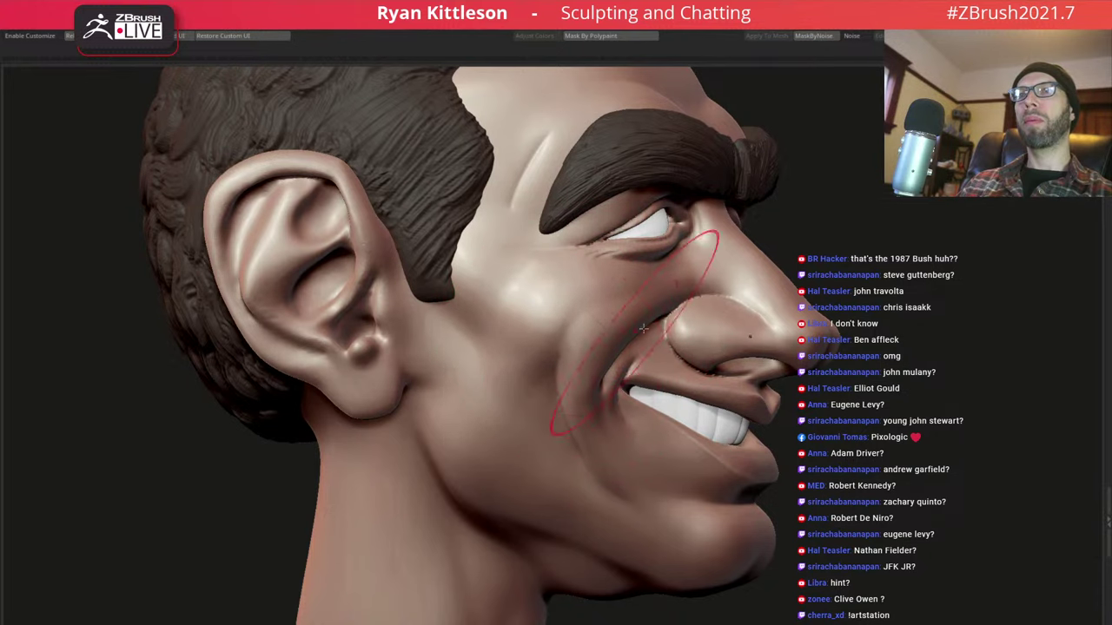
pyautogui.press('f')
pyautogui.moveTo(643, 327)
pyautogui.mouseDown(button='right')
pyautogui.moveTo(660, 293)
pyautogui.moveTo(687, 278)
pyautogui.moveTo(677, 265)
pyautogui.moveTo(626, 317)
pyautogui.mouseUp(button='right')
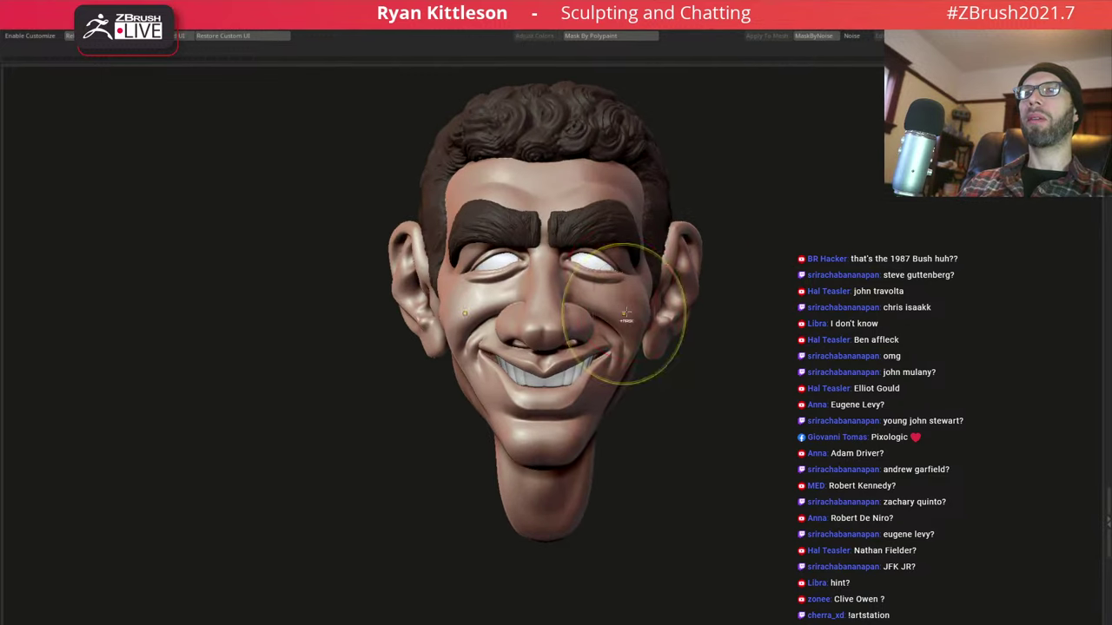
pyautogui.moveTo(670, 289); pyautogui.dragTo(627, 275, button='right')
pyautogui.moveTo(514, 350)
pyautogui.mouseDown(button='right')
pyautogui.moveTo(568, 340)
pyautogui.moveTo(548, 349)
pyautogui.moveTo(521, 400)
pyautogui.mouseUp(button='right')
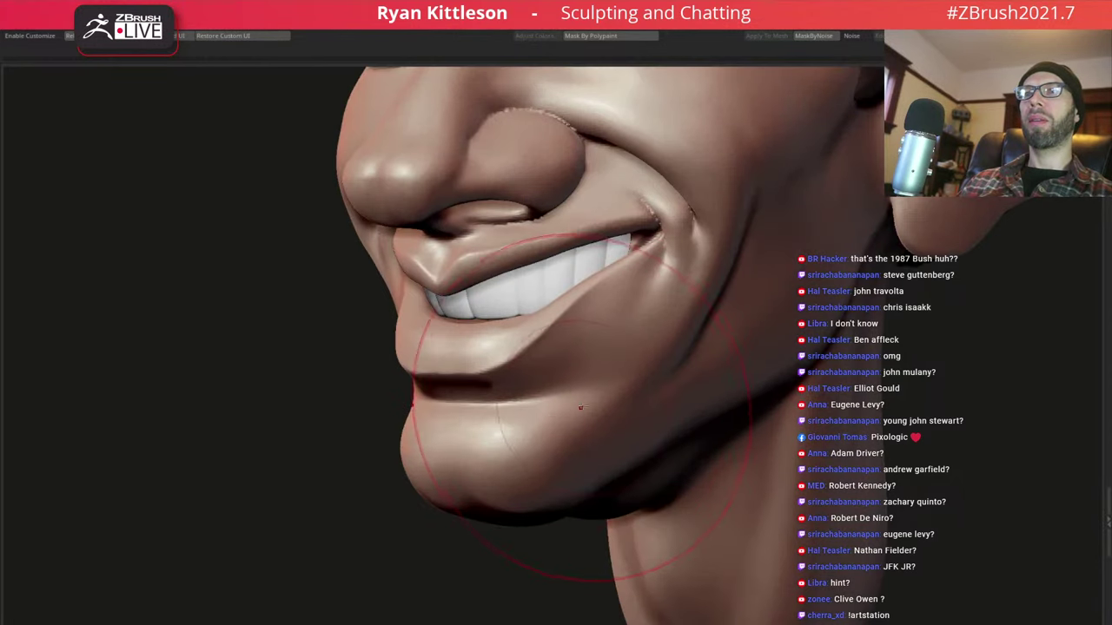
# Close in on the mouth corner and deepen its crease with a stroke
pyautogui.press('space')
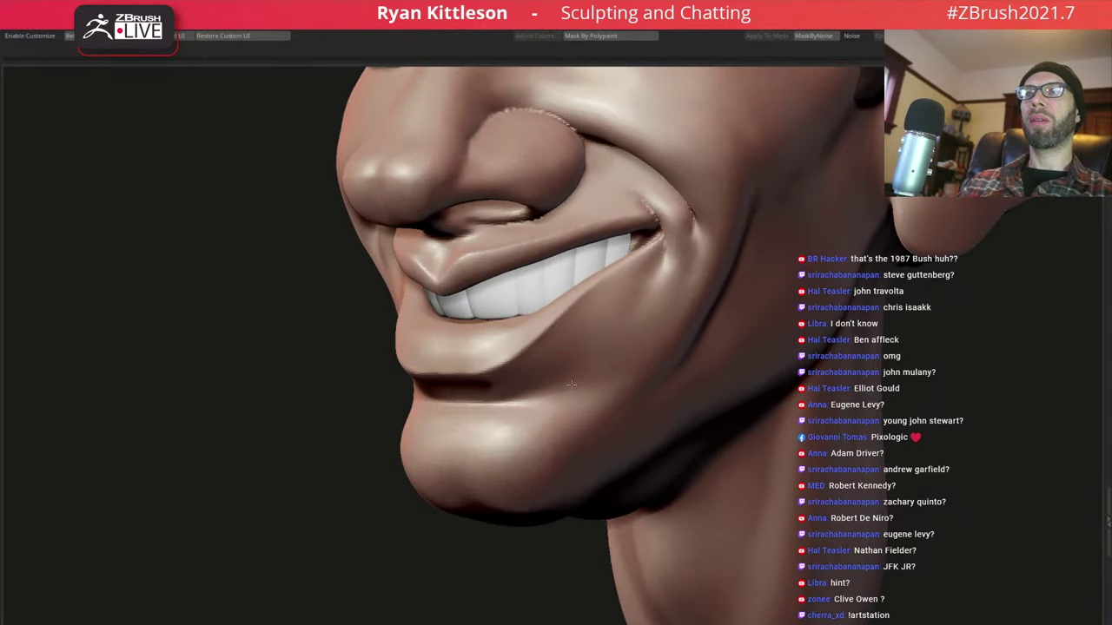
pyautogui.moveTo(606, 358); pyautogui.dragTo(622, 348, button='right')
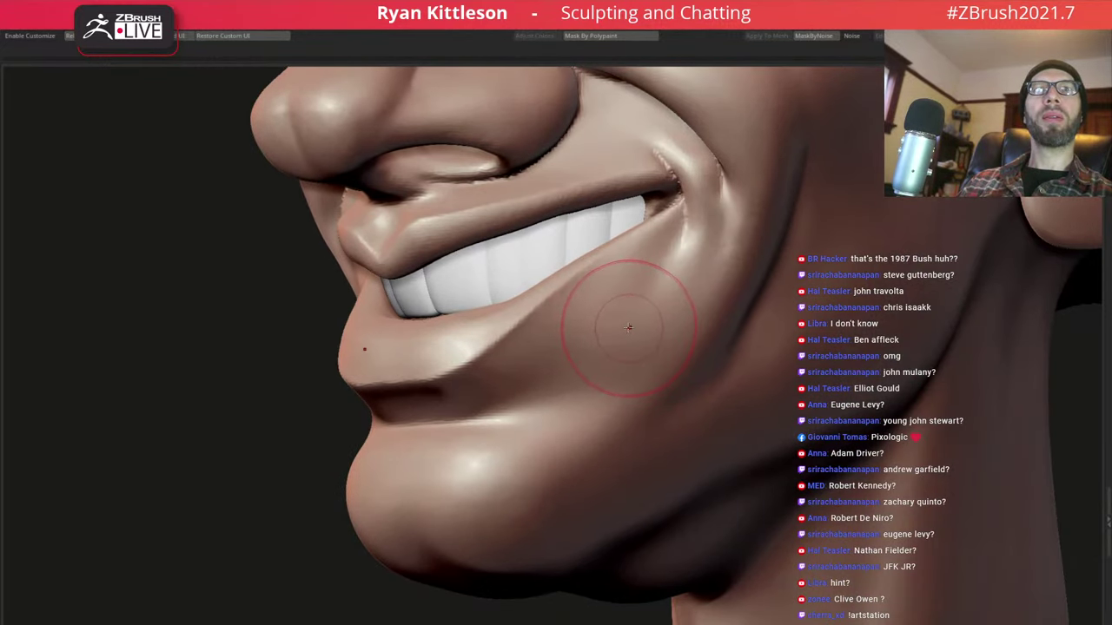
pyautogui.moveTo(624, 324)
pyautogui.mouseDown(button='right')
pyautogui.moveTo(647, 311)
pyautogui.moveTo(643, 287)
pyautogui.moveTo(654, 285)
pyautogui.mouseUp(button='right')
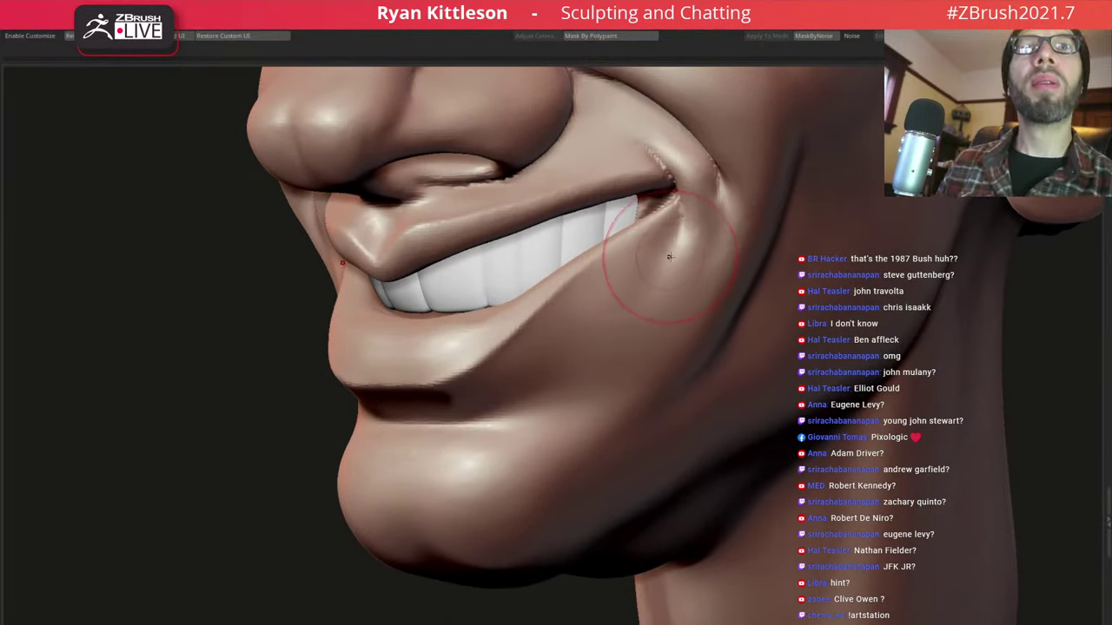
pyautogui.moveTo(670, 199); pyautogui.dragTo(670, 223)
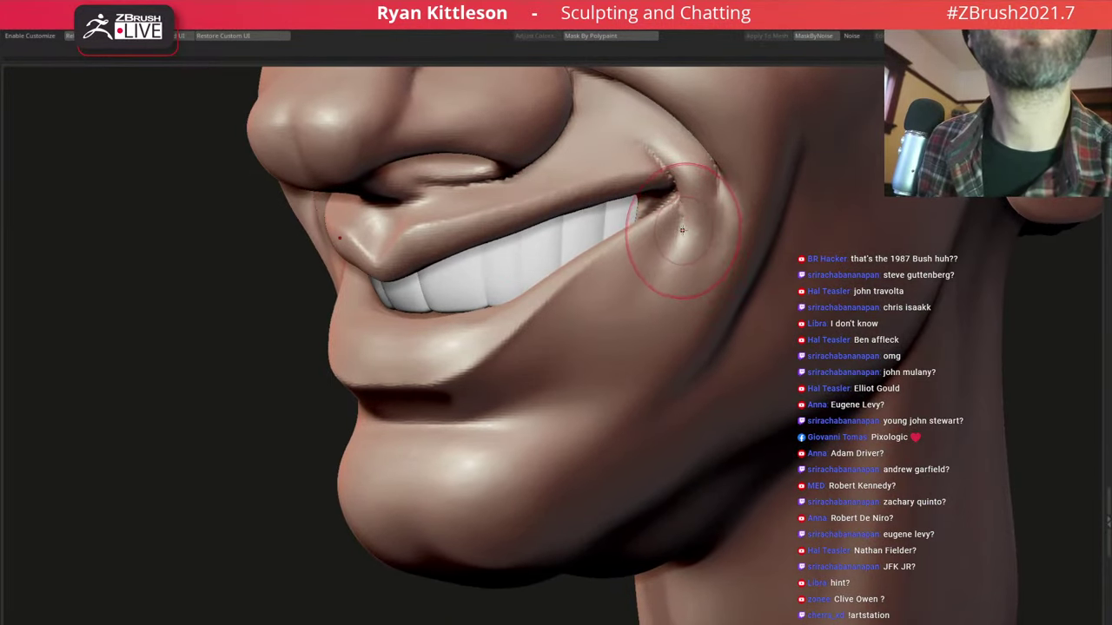
# Frame the whole head and review it from three-quarter, front and profile views
pyautogui.moveTo(682, 231); pyautogui.dragTo(611, 199, button='right')
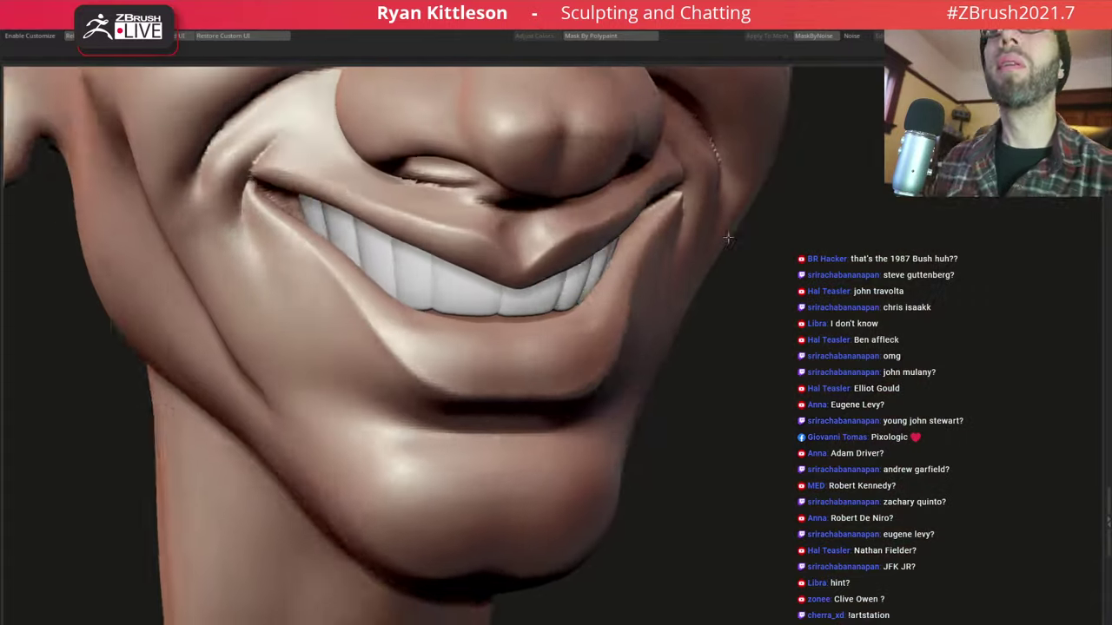
pyautogui.press('f')
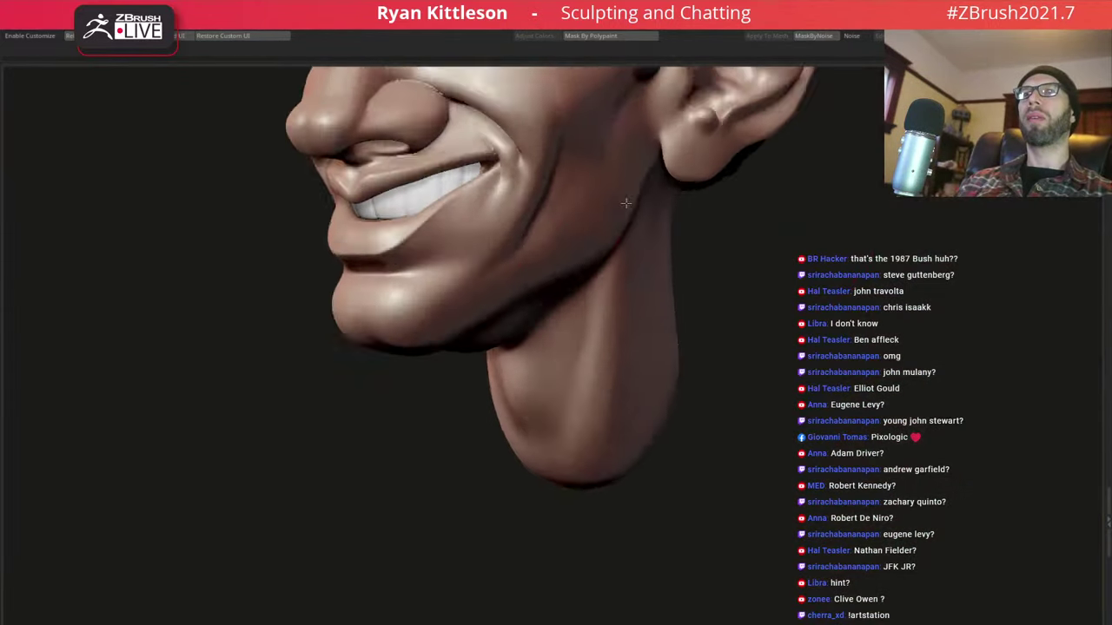
pyautogui.moveTo(621, 199)
pyautogui.mouseDown(button='right')
pyautogui.moveTo(640, 211)
pyautogui.moveTo(682, 298)
pyautogui.moveTo(636, 283)
pyautogui.moveTo(665, 281)
pyautogui.moveTo(679, 364)
pyautogui.moveTo(526, 216)
pyautogui.moveTo(689, 241)
pyautogui.mouseUp(button='right')
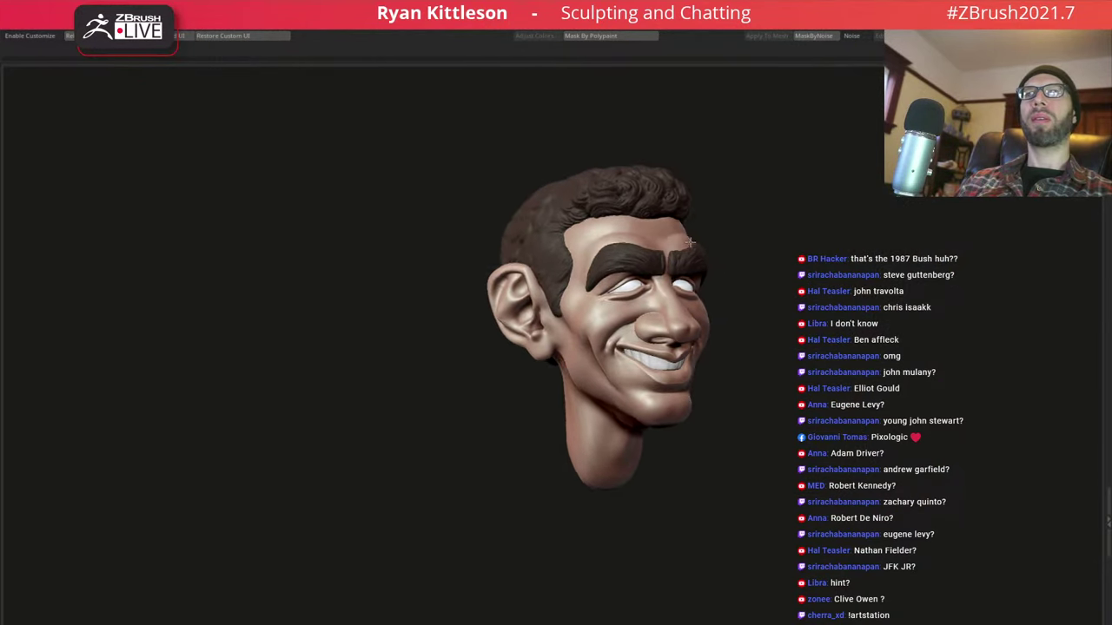
pyautogui.moveTo(690, 243)
pyautogui.mouseDown(button='right')
pyautogui.moveTo(664, 254)
pyautogui.moveTo(719, 246)
pyautogui.moveTo(709, 300)
pyautogui.mouseUp(button='right')
pyautogui.keyDown('ctrl'); pyautogui.moveTo(693, 259); pyautogui.dragTo(783, 323, button='right'); pyautogui.keyUp('ctrl')
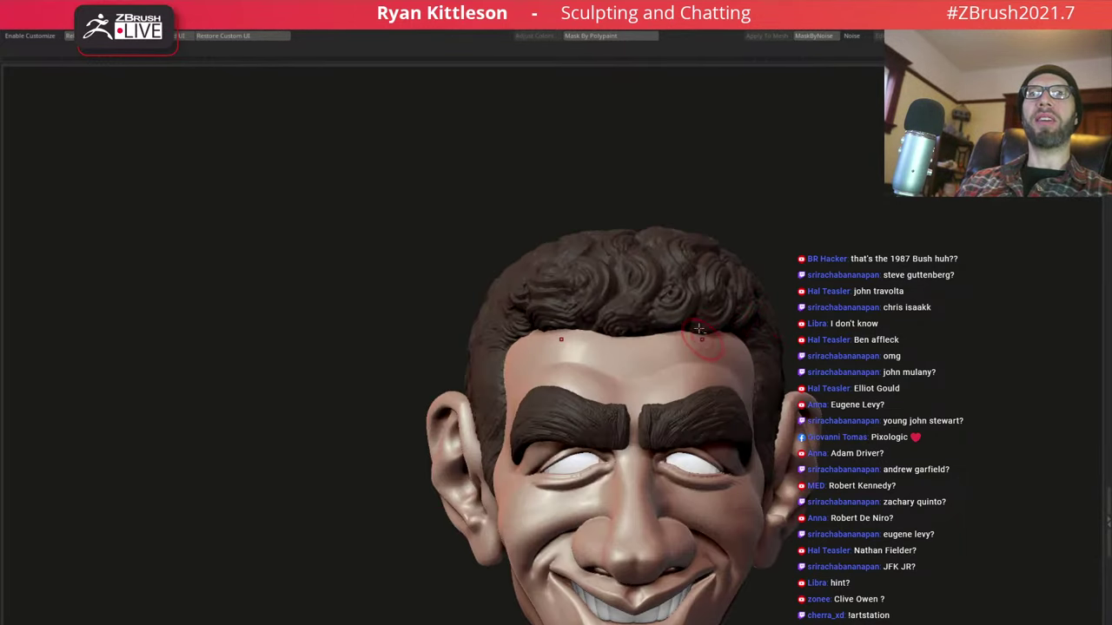
pyautogui.moveTo(699, 329)
pyautogui.mouseDown(button='right')
pyautogui.moveTo(738, 278)
pyautogui.moveTo(713, 271)
pyautogui.moveTo(747, 291)
pyautogui.moveTo(669, 309)
pyautogui.moveTo(686, 310)
pyautogui.moveTo(643, 286)
pyautogui.moveTo(616, 310)
pyautogui.moveTo(591, 213)
pyautogui.moveTo(521, 225)
pyautogui.moveTo(600, 297)
pyautogui.mouseUp(button='right')
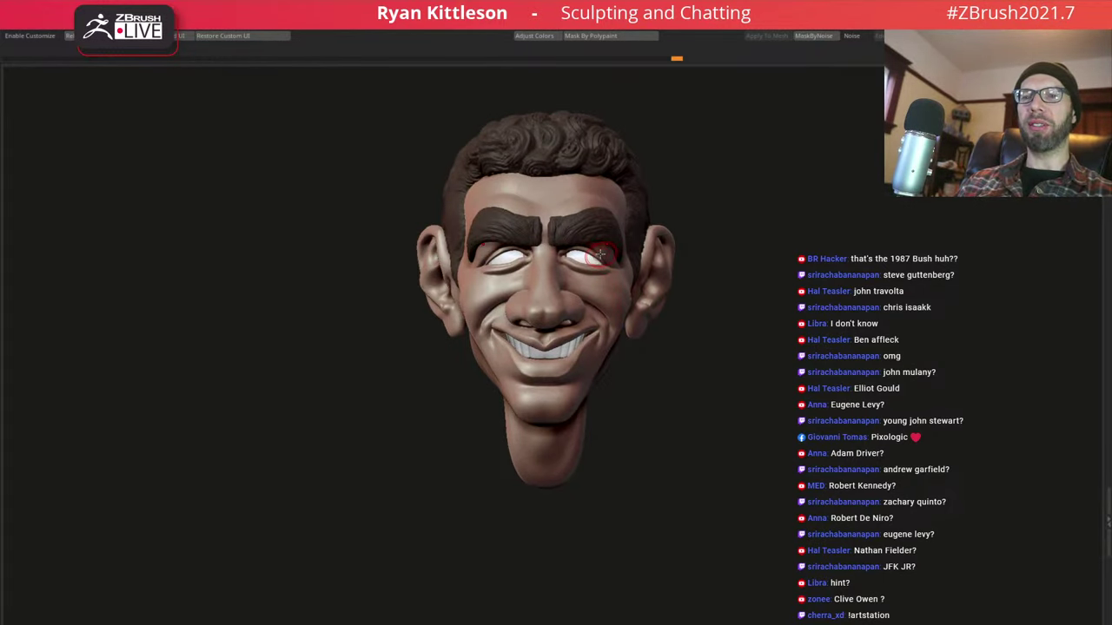
pyautogui.moveTo(572, 289)
pyautogui.mouseDown(button='right')
pyautogui.moveTo(723, 280)
pyautogui.moveTo(573, 285)
pyautogui.moveTo(633, 290)
pyautogui.moveTo(608, 312)
pyautogui.moveTo(443, 272)
pyautogui.moveTo(434, 283)
pyautogui.moveTo(417, 267)
pyautogui.moveTo(411, 317)
pyautogui.mouseUp(button='right')
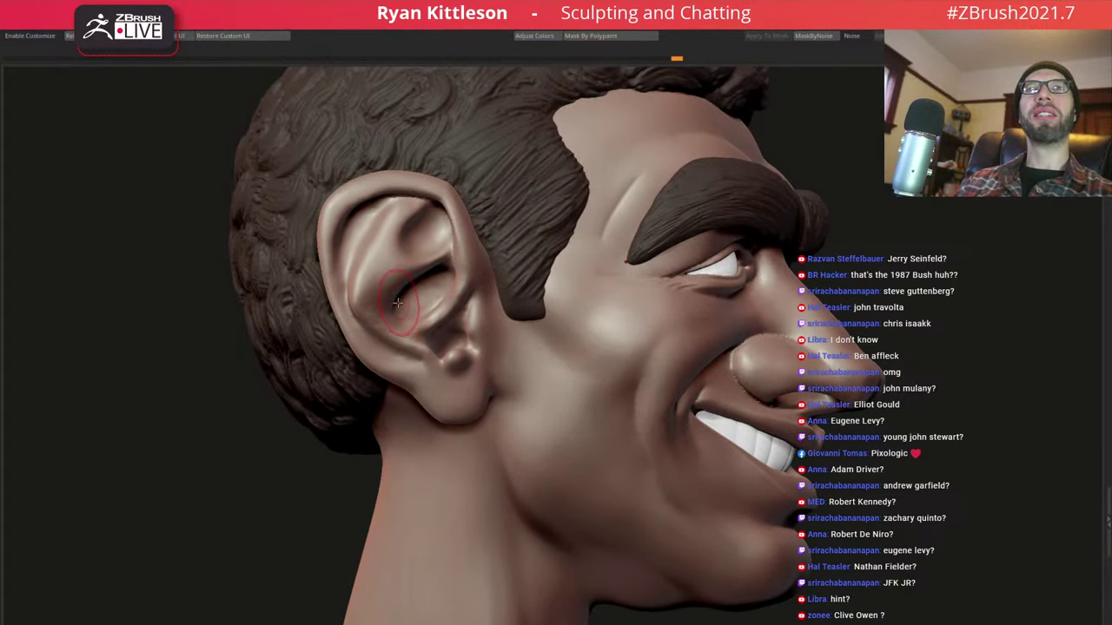
# Zoom onto the ear and carve a crease along its lower rim toward the lobe
pyautogui.keyDown('ctrl'); pyautogui.moveTo(408, 354); pyautogui.dragTo(444, 384, button='right'); pyautogui.keyUp('ctrl')
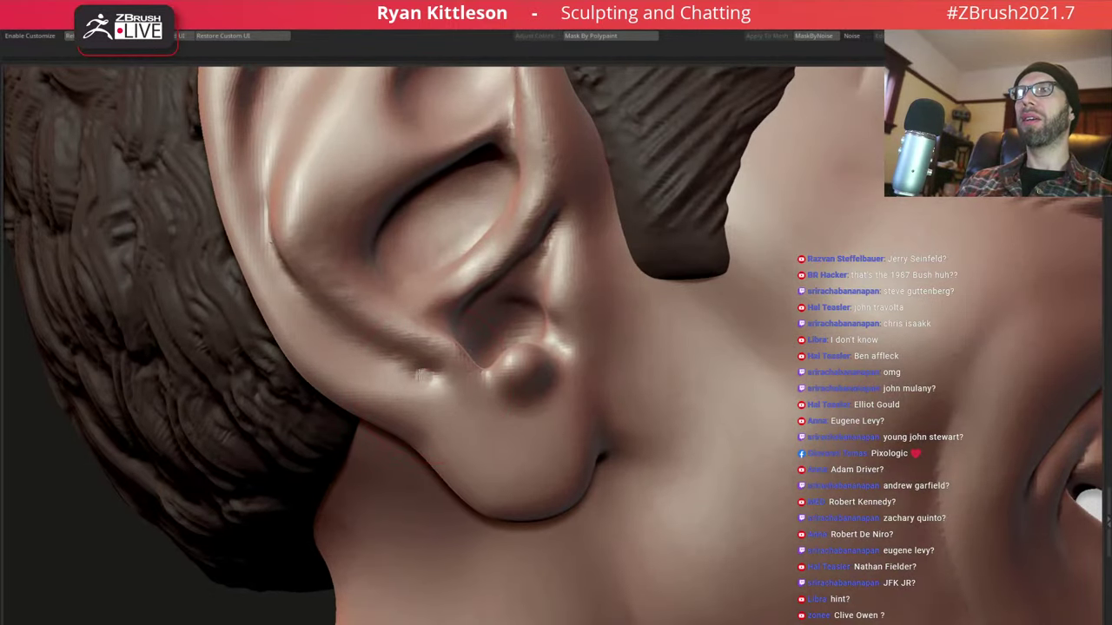
pyautogui.moveTo(430, 375); pyautogui.dragTo(360, 345)
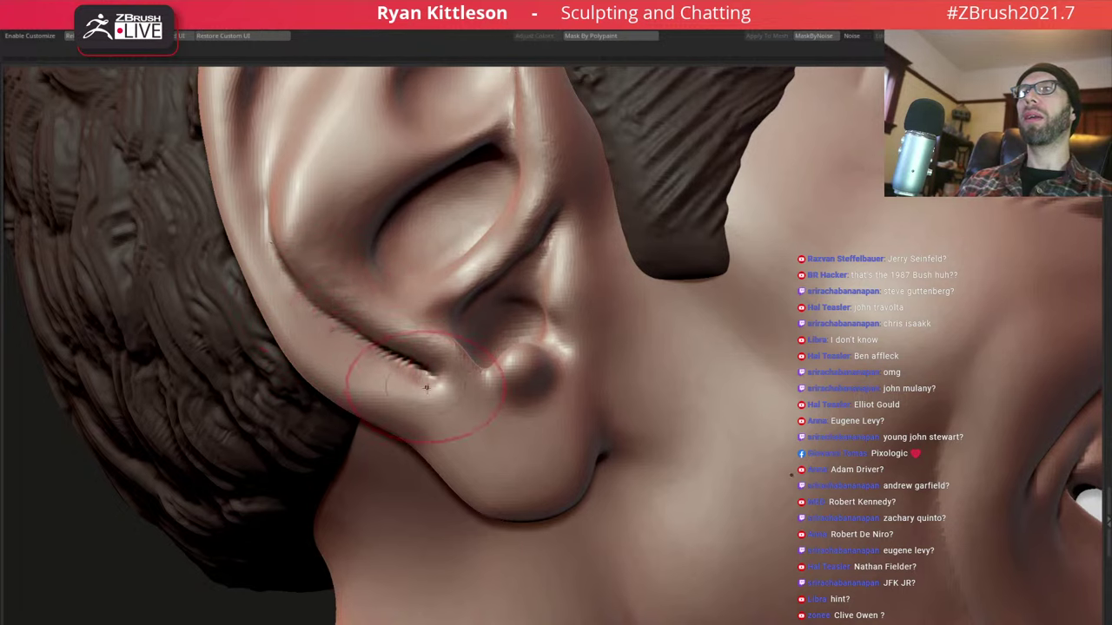
pyautogui.moveTo(374, 347); pyautogui.dragTo(423, 380)
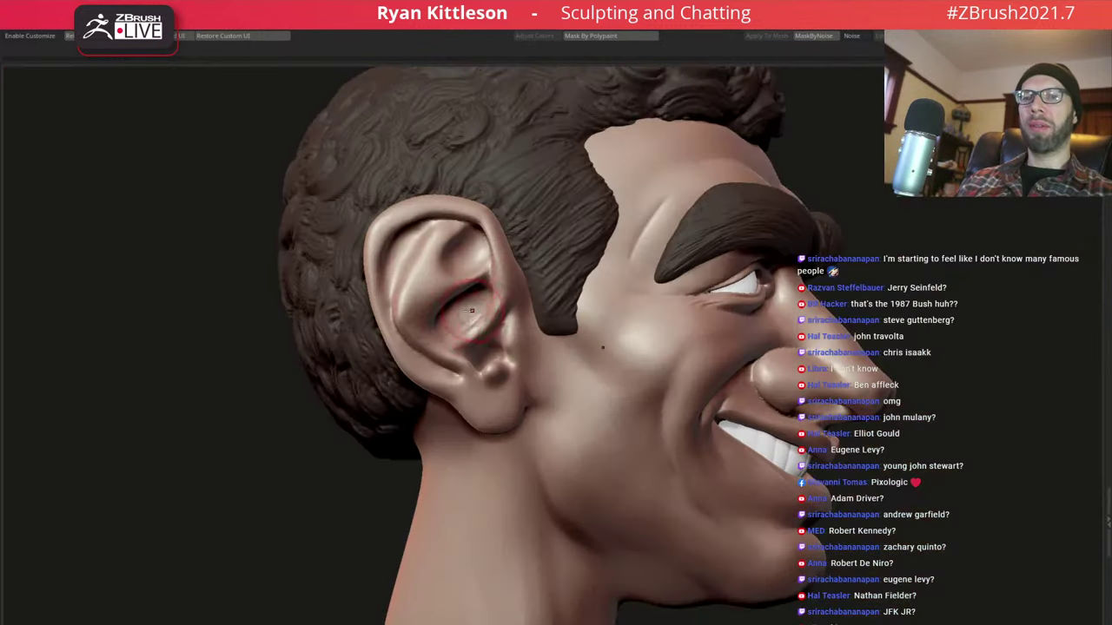
# Pull back to a front view, then close in on the mouth corner
pyautogui.moveTo(408, 369)
pyautogui.mouseDown(button='right')
pyautogui.moveTo(480, 313)
pyautogui.moveTo(461, 277)
pyautogui.moveTo(533, 349)
pyautogui.moveTo(509, 427)
pyautogui.moveTo(476, 420)
pyautogui.moveTo(501, 338)
pyautogui.moveTo(472, 360)
pyautogui.moveTo(487, 382)
pyautogui.moveTo(538, 289)
pyautogui.mouseUp(button='right')
pyautogui.moveTo(511, 332)
pyautogui.mouseDown(button='right')
pyautogui.moveTo(500, 321)
pyautogui.moveTo(509, 298)
pyautogui.moveTo(479, 268)
pyautogui.moveTo(512, 225)
pyautogui.mouseUp(button='right')
pyautogui.press('space')
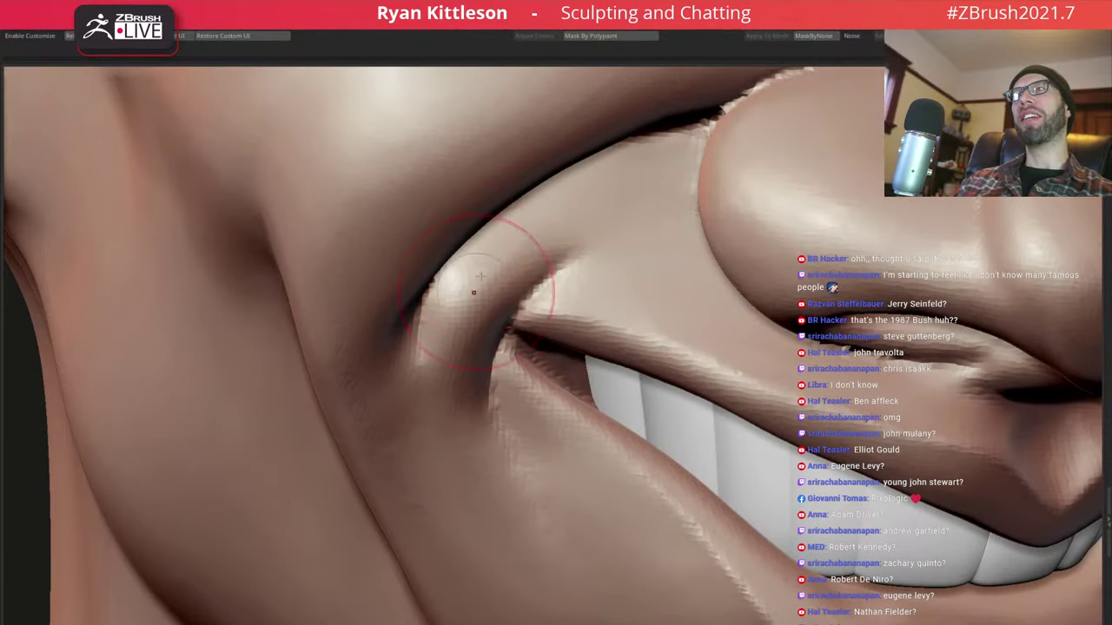
# Reshape the fold and the bulge beside the mouth-corner crease
pyautogui.moveTo(479, 277)
pyautogui.mouseDown(button='right')
pyautogui.moveTo(425, 335)
pyautogui.moveTo(435, 318)
pyautogui.mouseUp(button='right')
pyautogui.press('space')
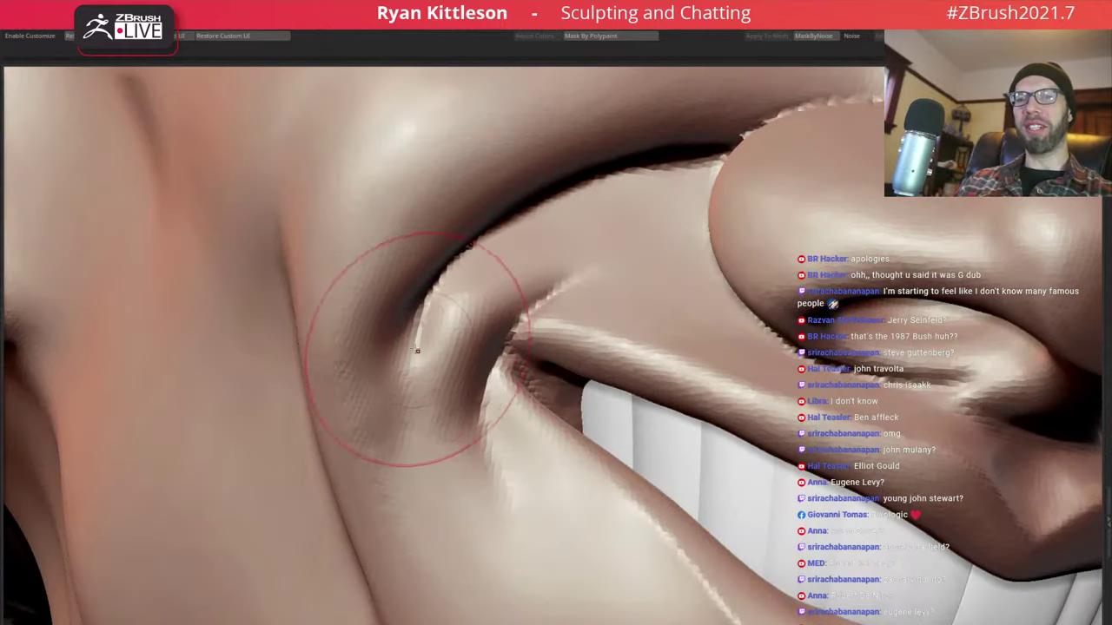
pyautogui.moveTo(417, 350); pyautogui.dragTo(397, 323)
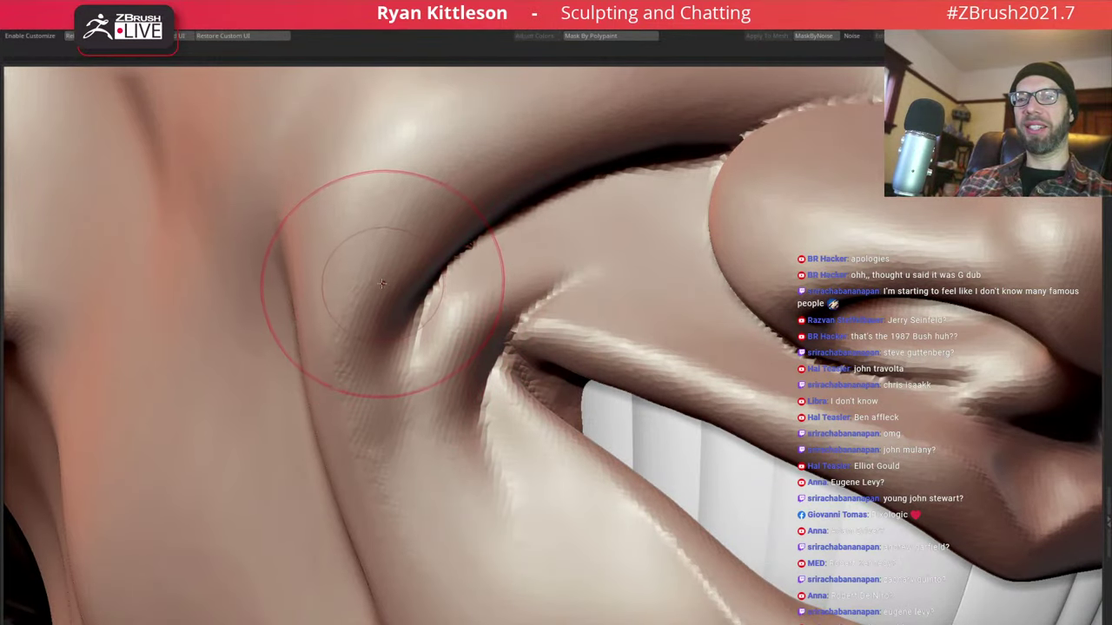
pyautogui.moveTo(397, 310); pyautogui.dragTo(414, 315)
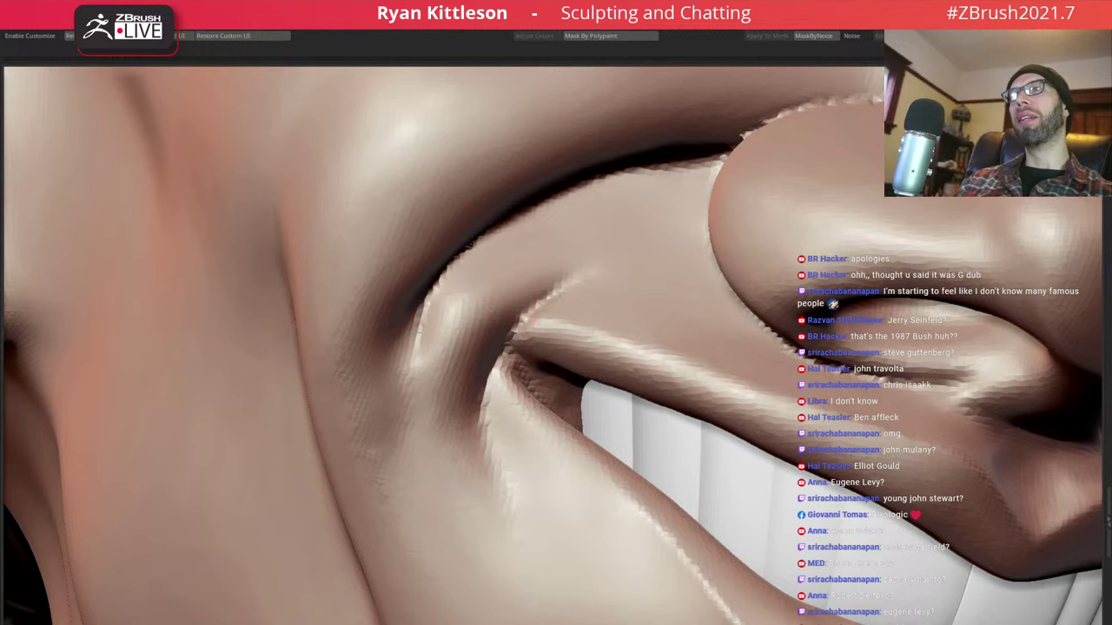
pyautogui.moveTo(420, 372)
pyautogui.mouseDown()
pyautogui.moveTo(410, 352)
pyautogui.moveTo(373, 421)
pyautogui.moveTo(408, 298)
pyautogui.moveTo(415, 468)
pyautogui.mouseUp()
# Frame the head, orbit to a three-quarter angle, and hide the head to show the eyeballs up close
pyautogui.press('f')
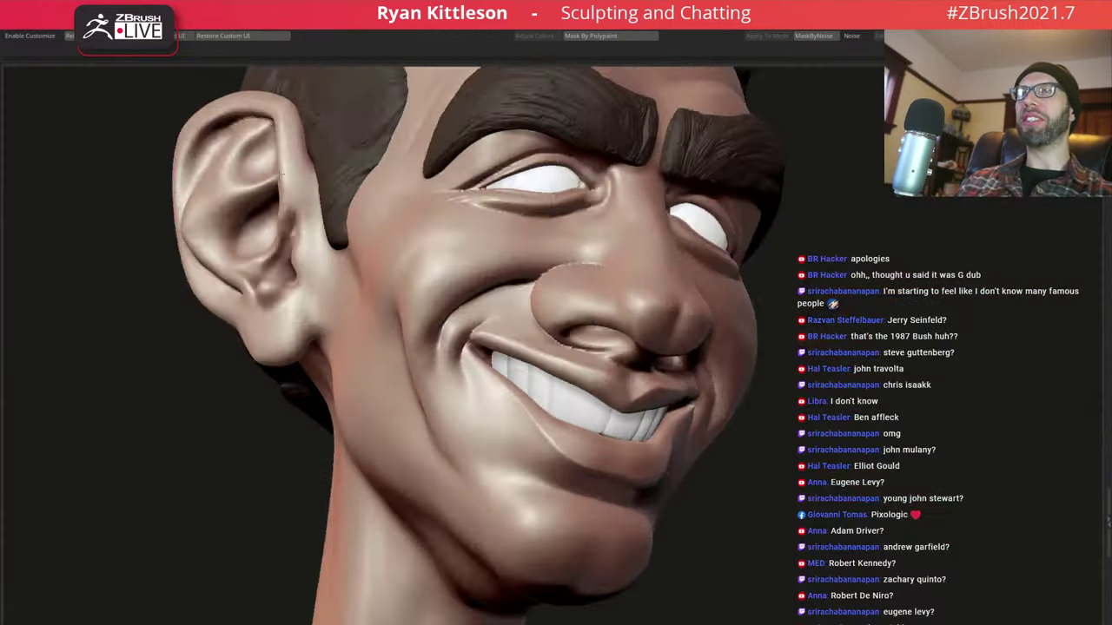
pyautogui.moveTo(569, 334)
pyautogui.mouseDown(button='right')
pyautogui.moveTo(621, 272)
pyautogui.moveTo(571, 465)
pyautogui.moveTo(560, 430)
pyautogui.mouseUp(button='right')
pyautogui.press('space')
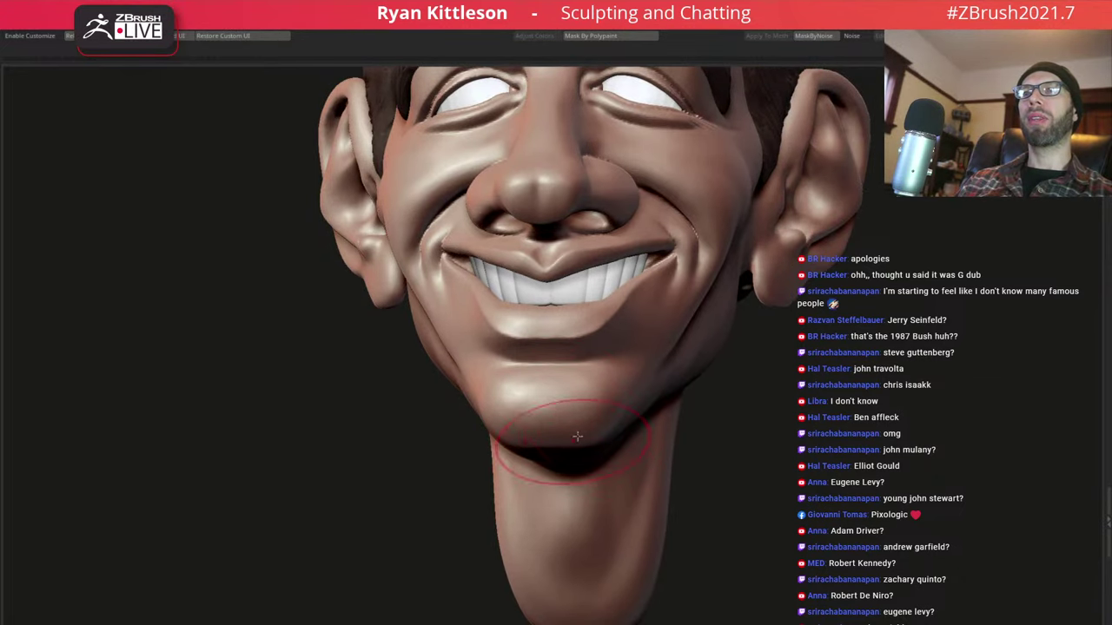
pyautogui.moveTo(577, 436); pyautogui.dragTo(565, 399, button='right')
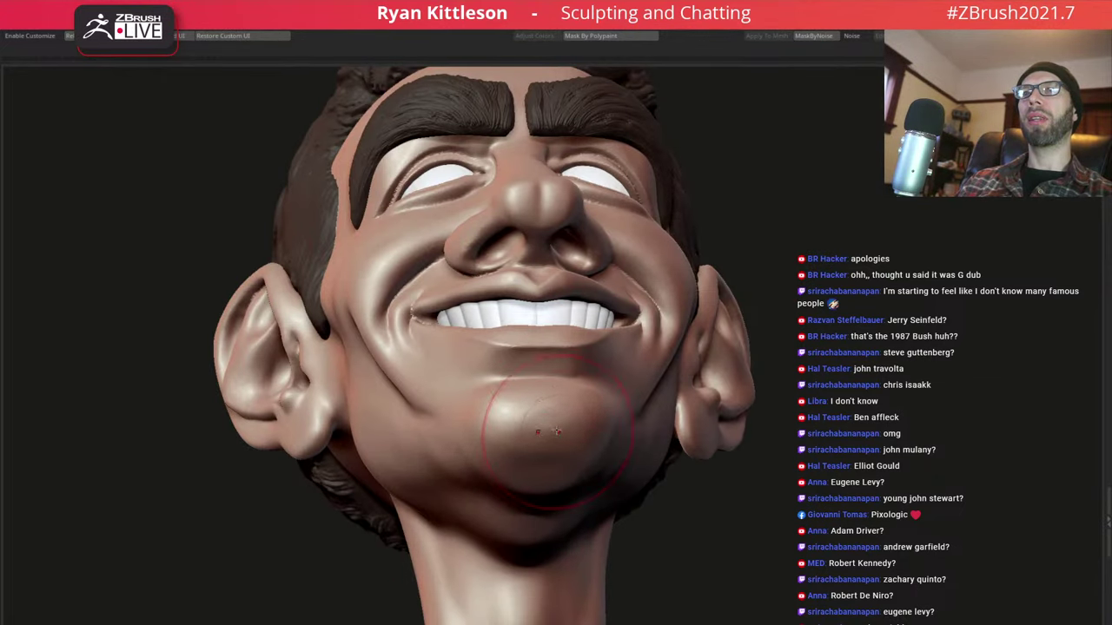
pyautogui.moveTo(557, 423)
pyautogui.mouseDown(button='right')
pyautogui.moveTo(633, 255)
pyautogui.moveTo(633, 314)
pyautogui.mouseUp(button='right')
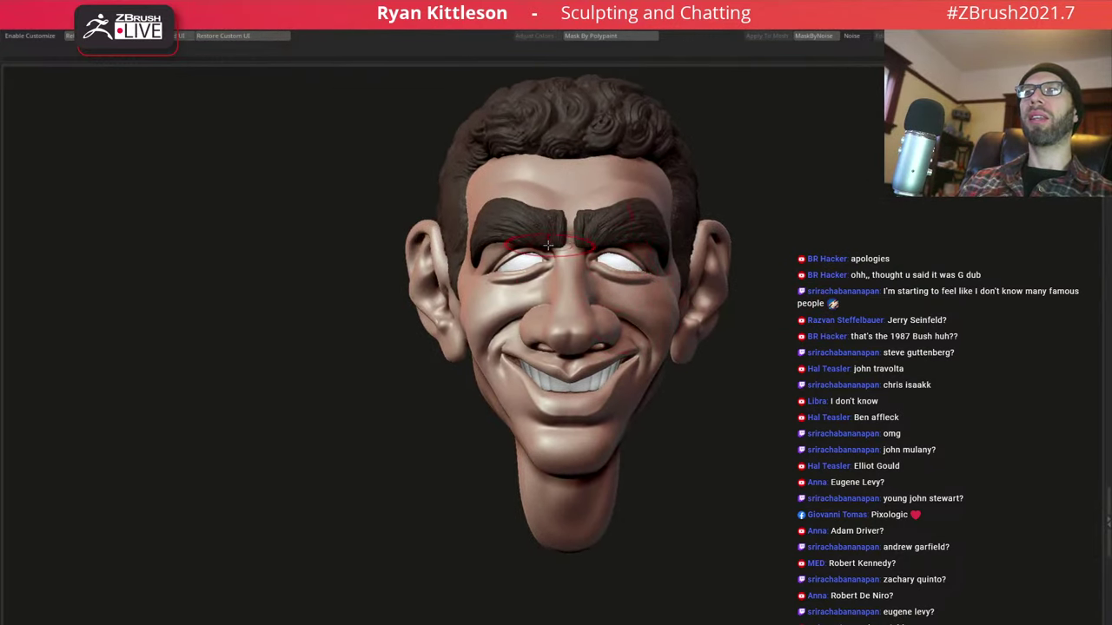
pyautogui.moveTo(532, 249)
pyautogui.mouseDown(button='right')
pyautogui.moveTo(563, 249)
pyautogui.moveTo(540, 259)
pyautogui.mouseUp(button='right')
pyautogui.scroll(5, 546, 284)
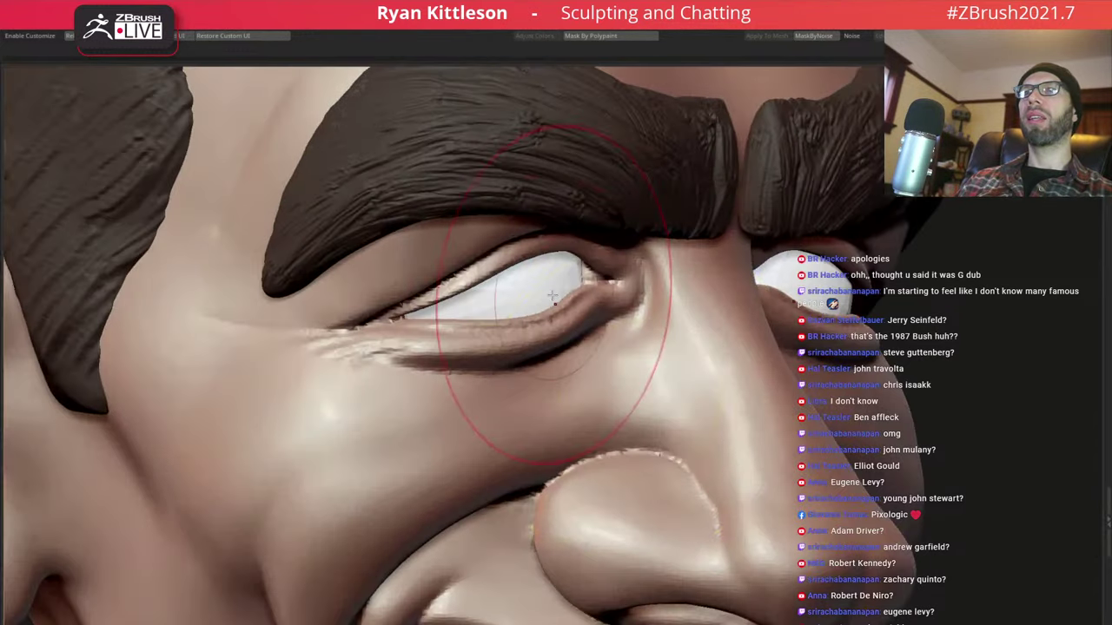
pyautogui.keyDown('ctrl'); pyautogui.keyDown('shift'); pyautogui.click(546, 268); pyautogui.keyUp('shift'); pyautogui.keyUp('ctrl')
pyautogui.scroll(3, 539, 280)
# Show the eyeball's polygon edges and mask around its pole, growing the mask to iris size
pyautogui.moveTo(538, 279); pyautogui.dragTo(521, 391, button='right')
pyautogui.hotkey('shift', 'f')
pyautogui.scroll(3, 549, 356)
pyautogui.scroll(2, 549, 356)
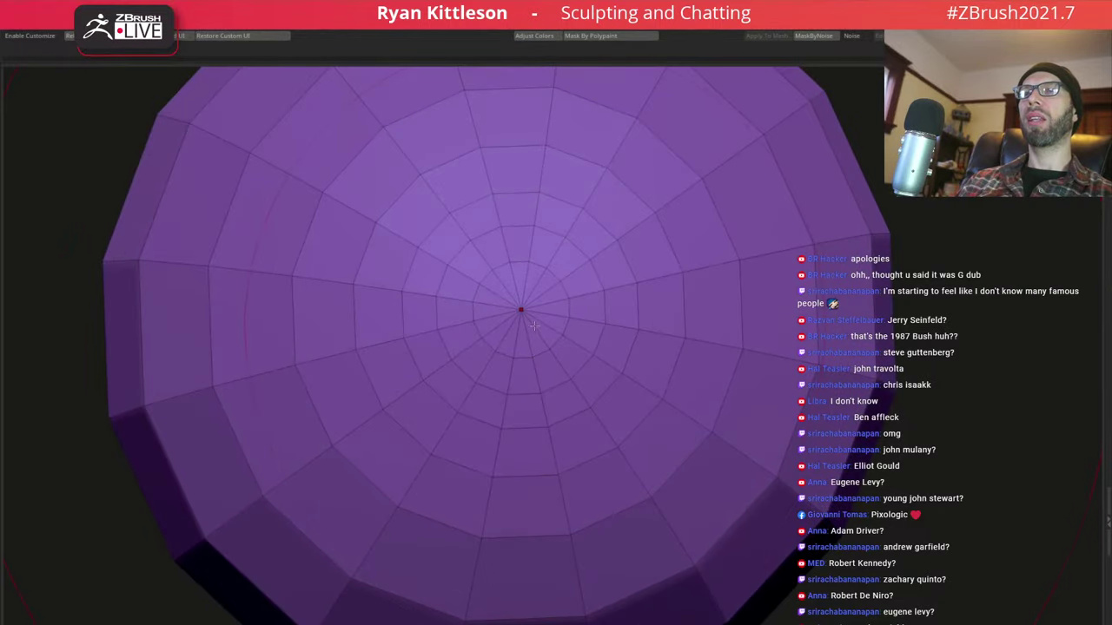
pyautogui.press('space')
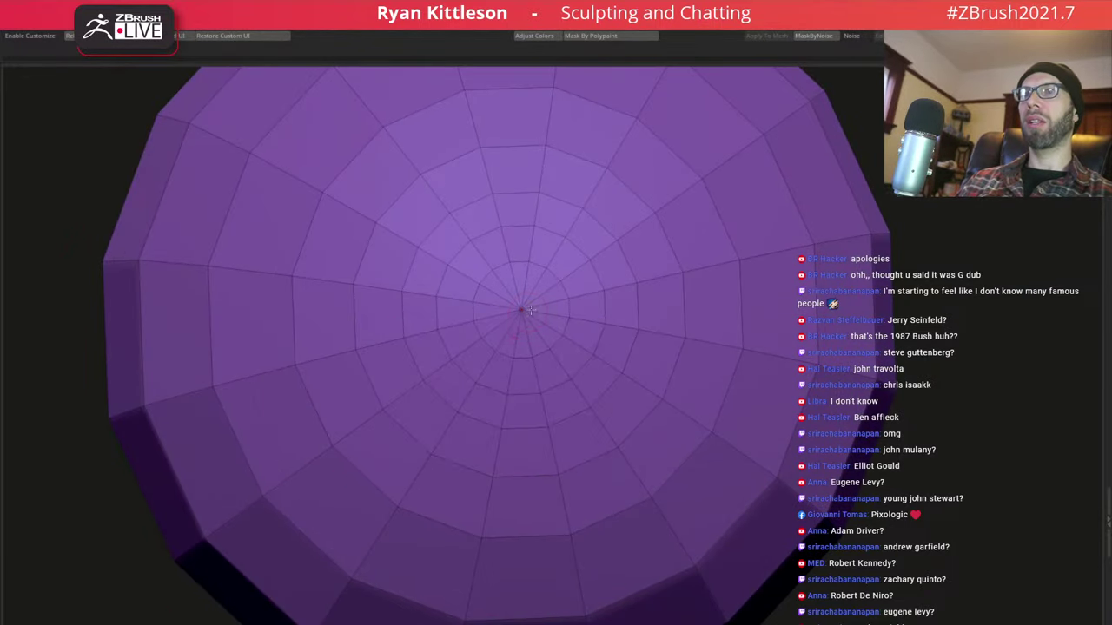
pyautogui.keyDown('ctrl'); pyautogui.click(529, 309); pyautogui.keyUp('ctrl')
pyautogui.keyDown('ctrl'); pyautogui.click(504, 317); pyautogui.keyUp('ctrl')
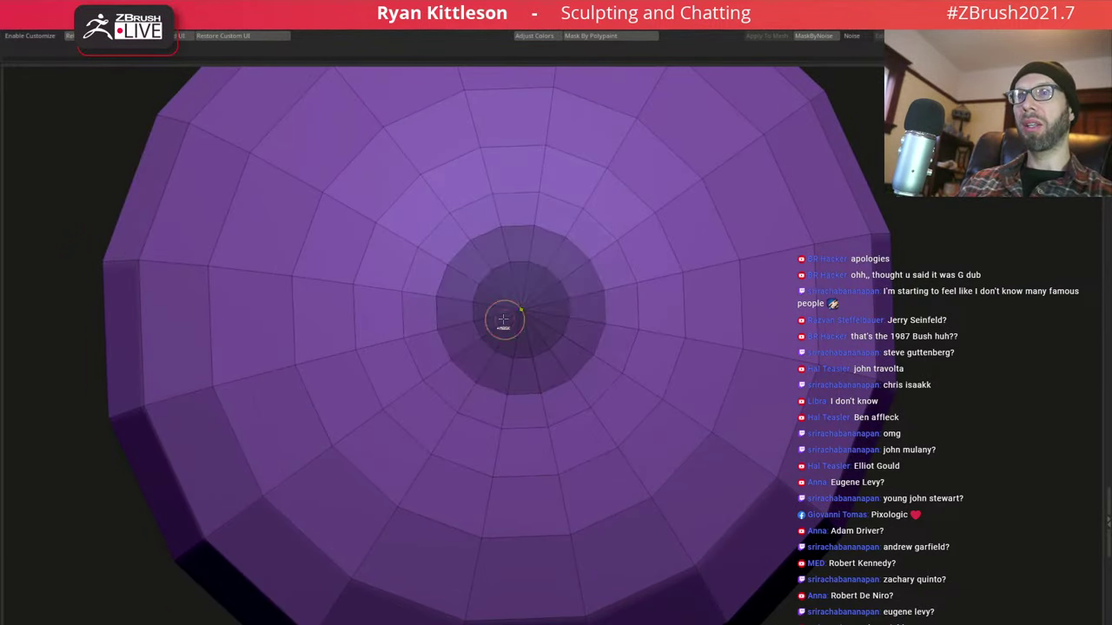
pyautogui.keyDown('ctrl'); pyautogui.click(504, 318); pyautogui.keyUp('ctrl')
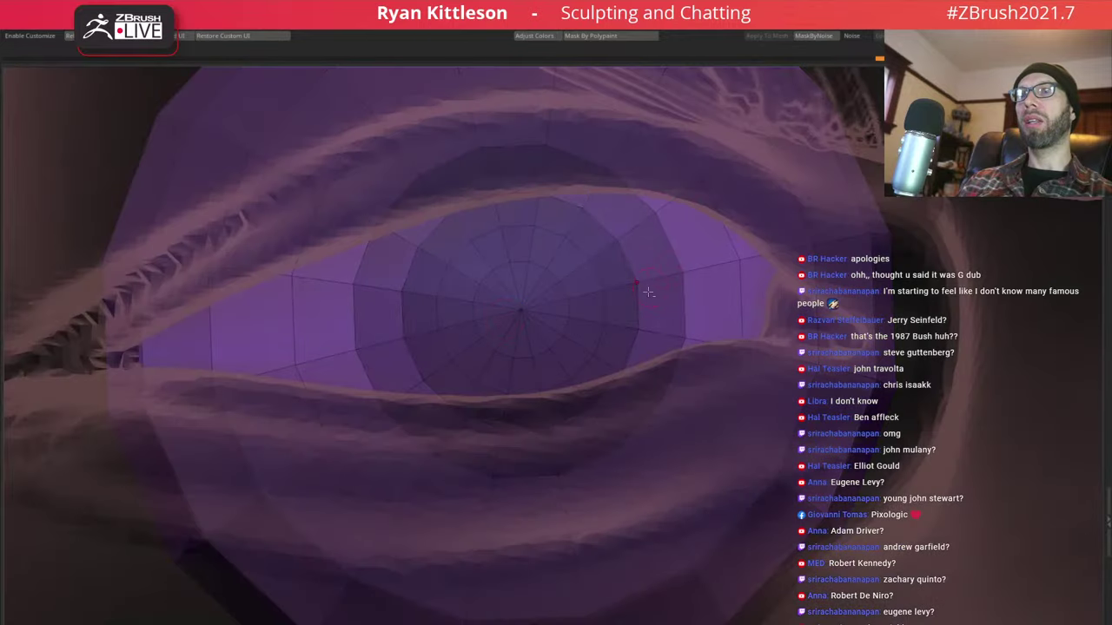
# Make the masked iris its own polygroup and isolate the eyeball
pyautogui.moveTo(648, 292)
pyautogui.keyDown('ctrl'); pyautogui.mouseDown(button='right')
pyautogui.moveTo(630, 274)
pyautogui.moveTo(675, 278)
pyautogui.mouseUp(button='right'); pyautogui.keyUp('ctrl')
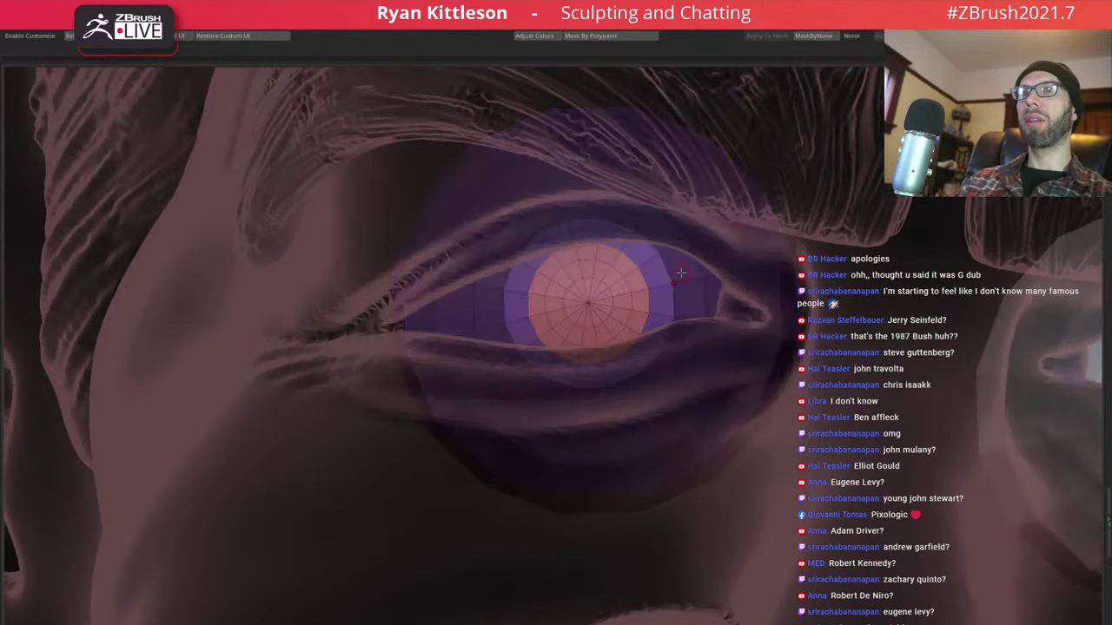
pyautogui.keyDown('alt'); pyautogui.click(598, 301); pyautogui.keyUp('alt')
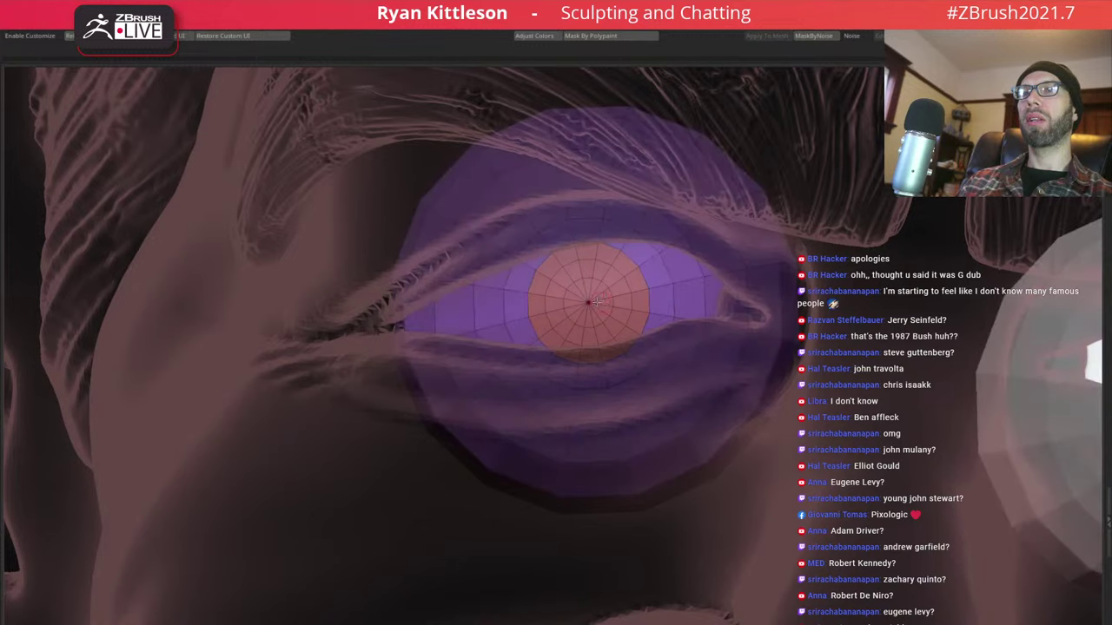
pyautogui.keyDown('alt'); pyautogui.click(594, 296); pyautogui.keyUp('alt')
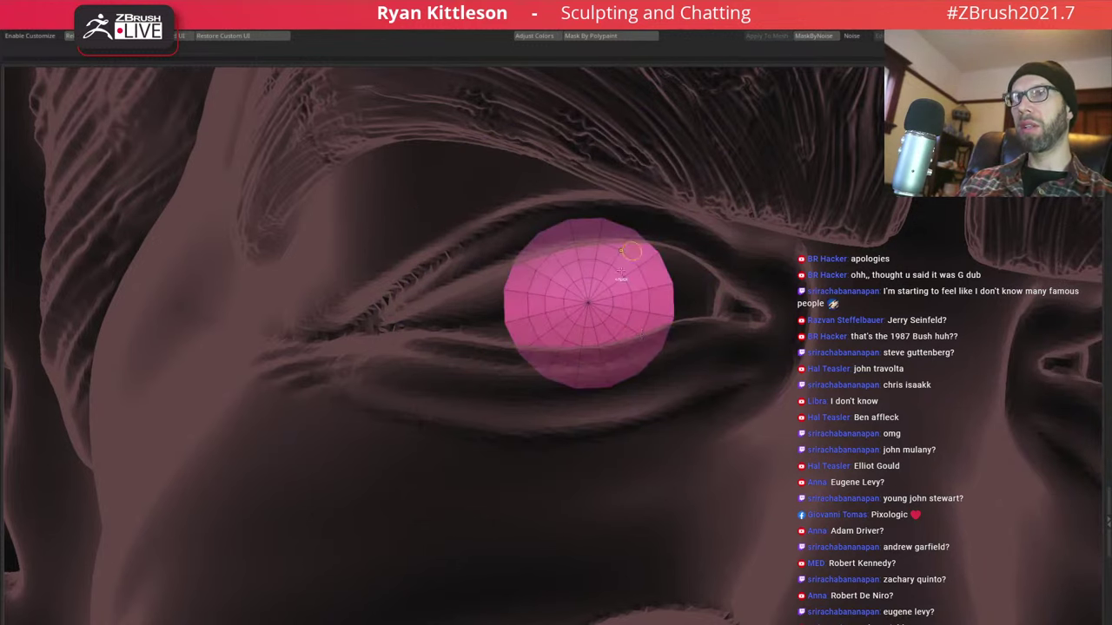
pyautogui.press('f')
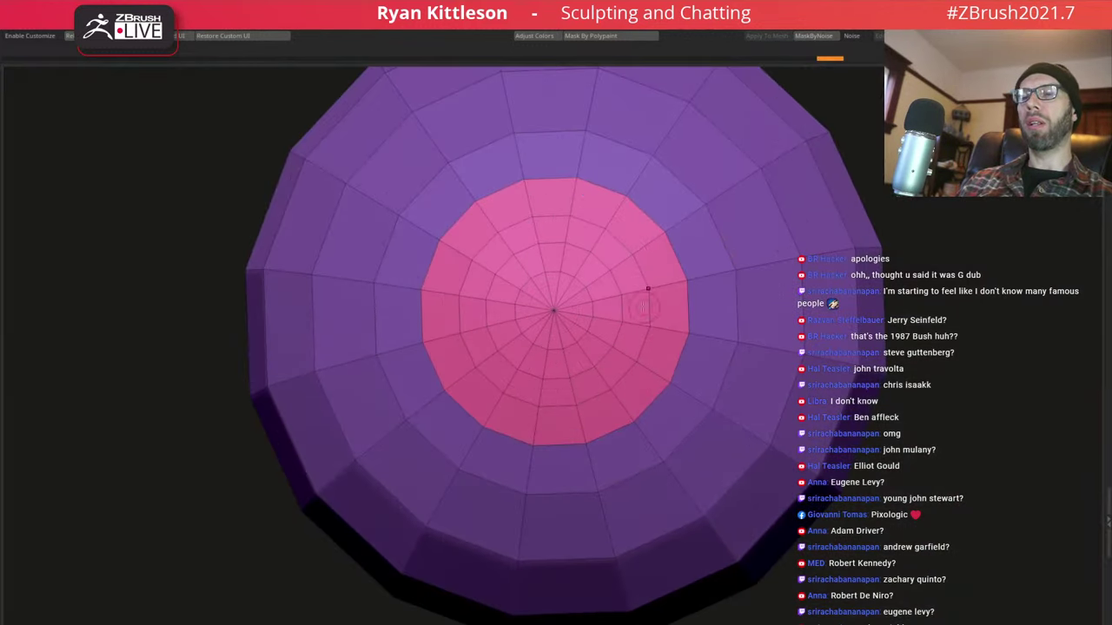
pyautogui.moveTo(662, 294)
pyautogui.mouseDown(button='right')
pyautogui.moveTo(640, 260)
pyautogui.moveTo(683, 292)
pyautogui.mouseUp(button='right')
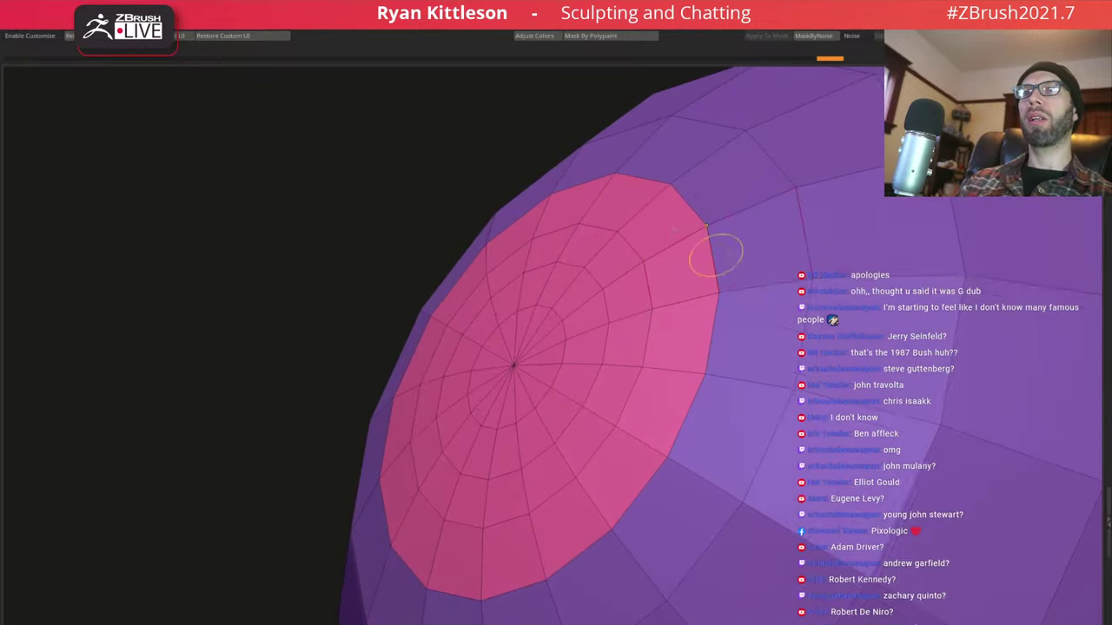
pyautogui.moveTo(715, 249)
pyautogui.mouseDown(button='right')
pyautogui.moveTo(701, 274)
pyautogui.moveTo(834, 283)
pyautogui.moveTo(881, 271)
pyautogui.moveTo(919, 244)
pyautogui.moveTo(681, 313)
pyautogui.moveTo(721, 306)
pyautogui.mouseUp(button='right')
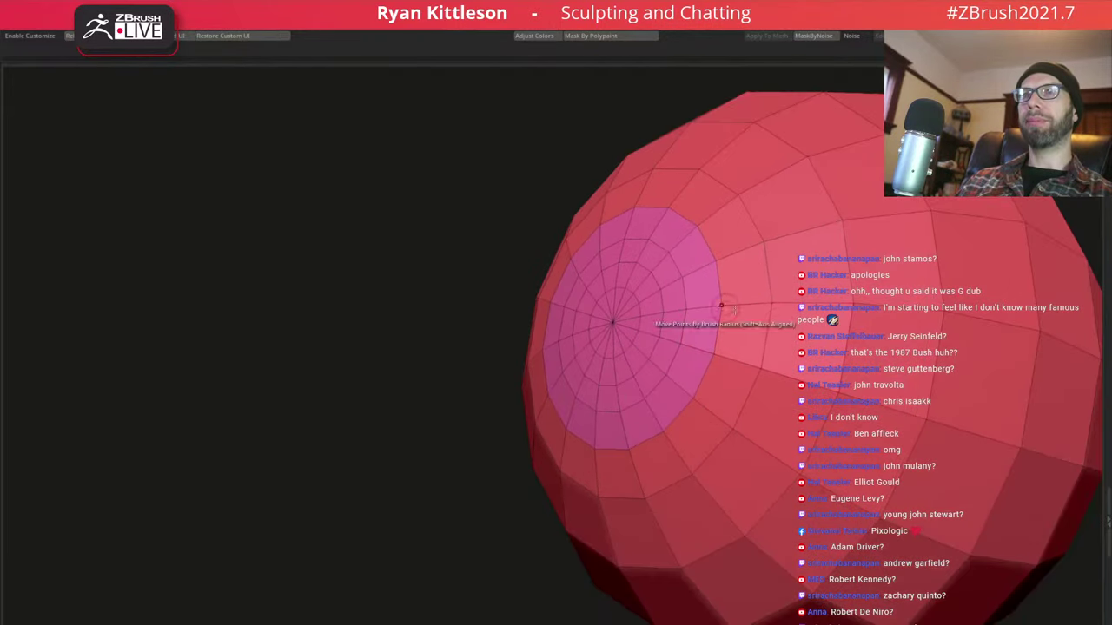
# Push the iris inward into a recess, remask the iris, and nudge the eyeball sideways
pyautogui.click(817, 323)
pyautogui.keyDown('ctrl'); pyautogui.click(366, 410); pyautogui.keyUp('ctrl')
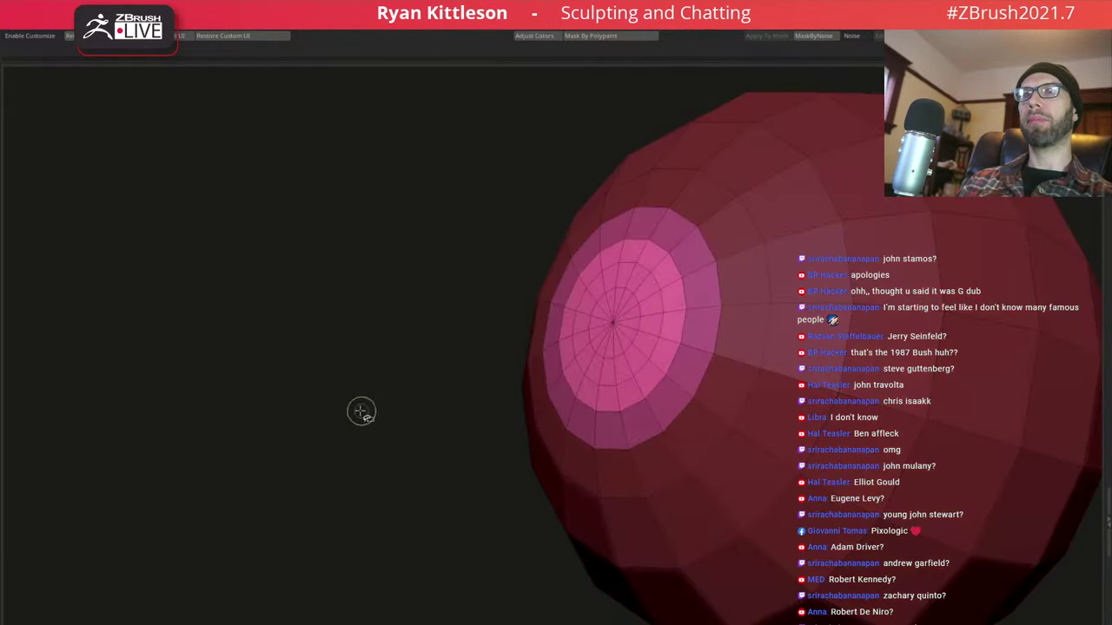
pyautogui.keyDown('ctrl'); pyautogui.click(506, 348); pyautogui.keyUp('ctrl')
pyautogui.press('w')
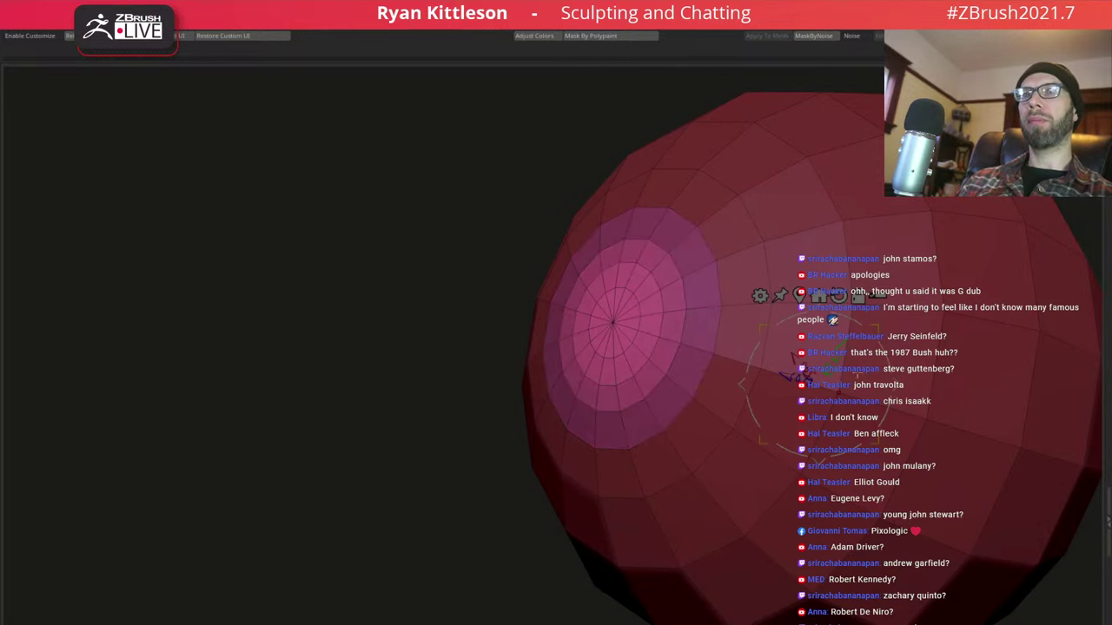
pyautogui.moveTo(792, 371); pyautogui.dragTo(969, 360)
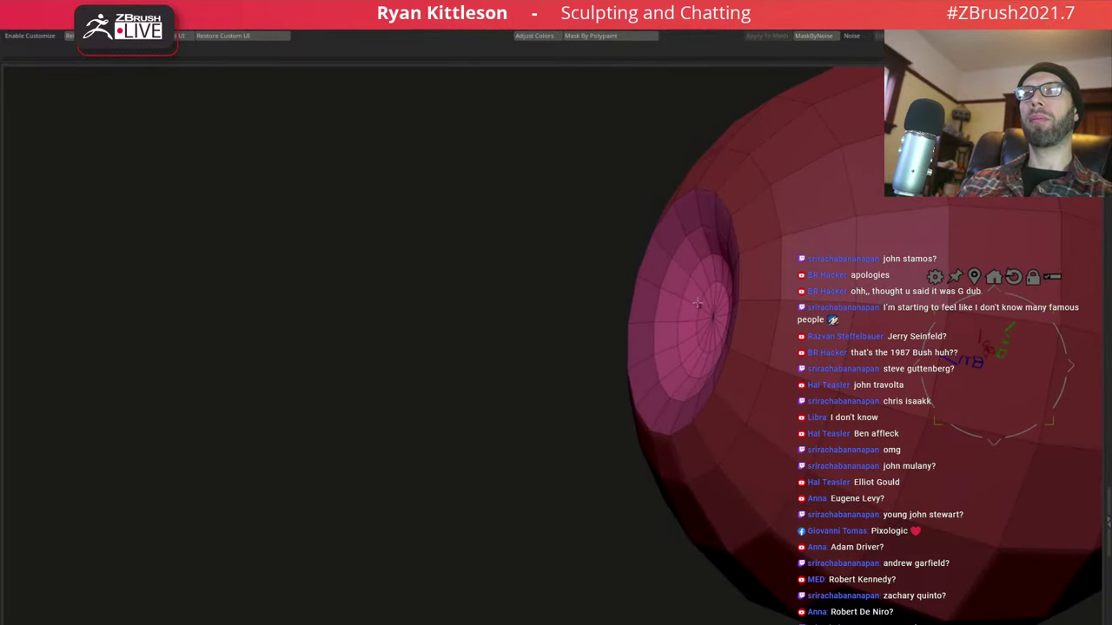
# Add an edge loop around the iris border and preview the smoothly subdivided eyeball
pyautogui.moveTo(698, 304); pyautogui.dragTo(808, 205, button='right')
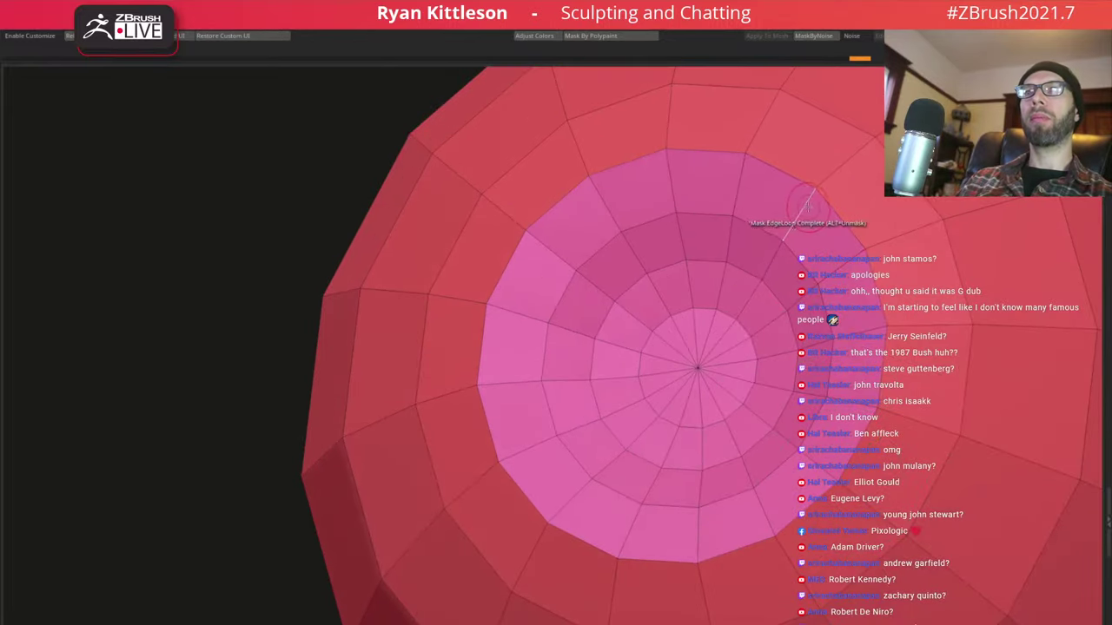
pyautogui.press('space')
pyautogui.click(773, 217)
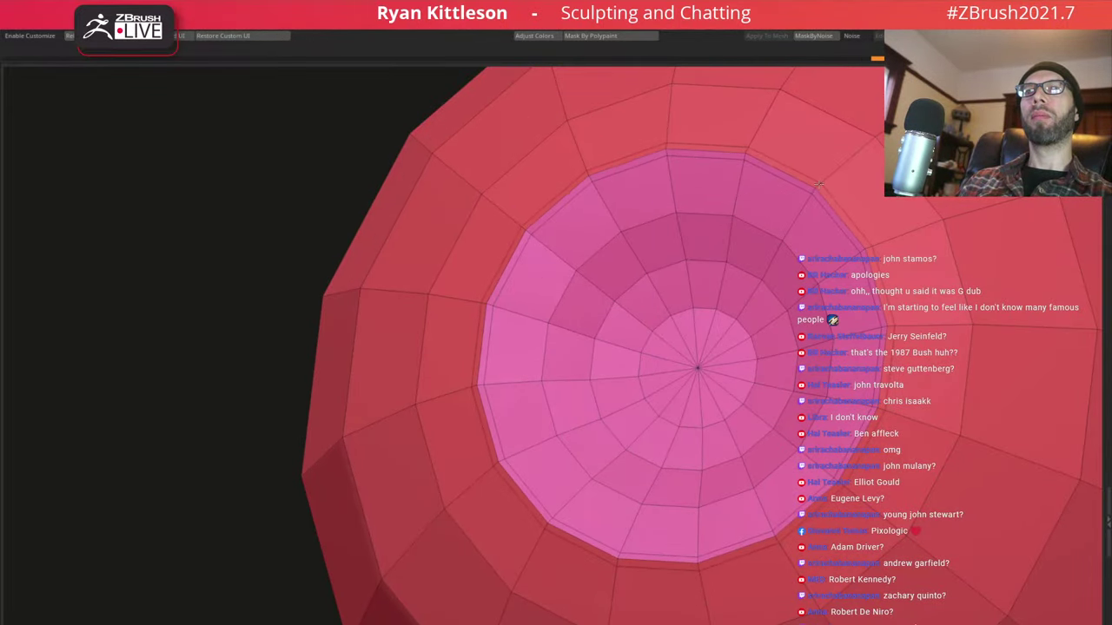
pyautogui.hotkey('shift', 'f')
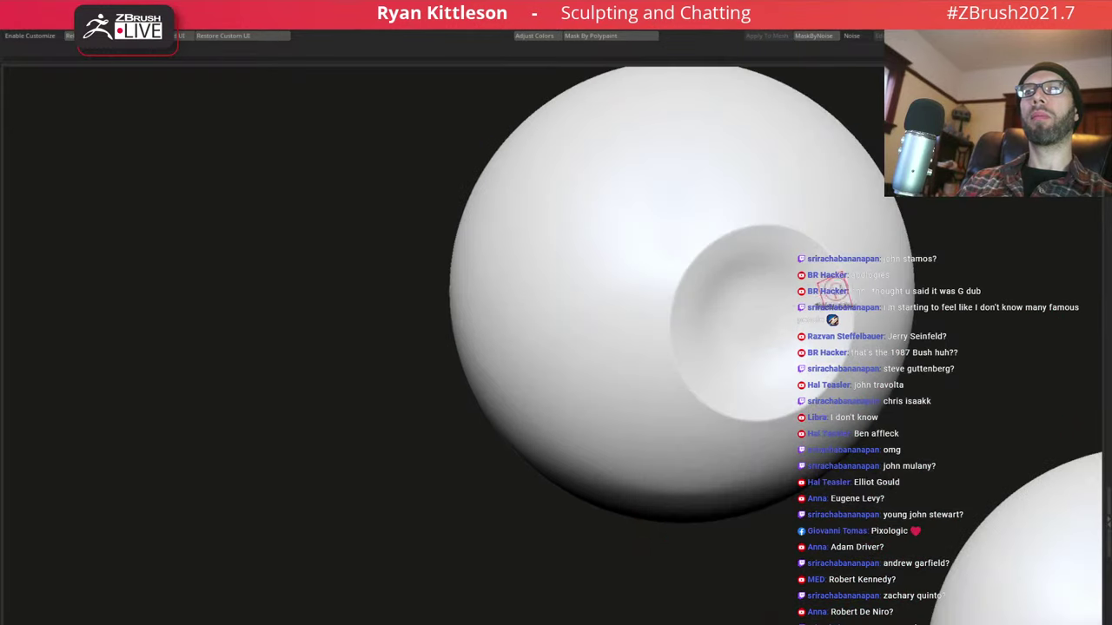
pyautogui.hotkey('shift', 'd')
# Rotate the eyeballs with the Gizmo 3D so the dark irises face forward, checking from the front
pyautogui.press('f')
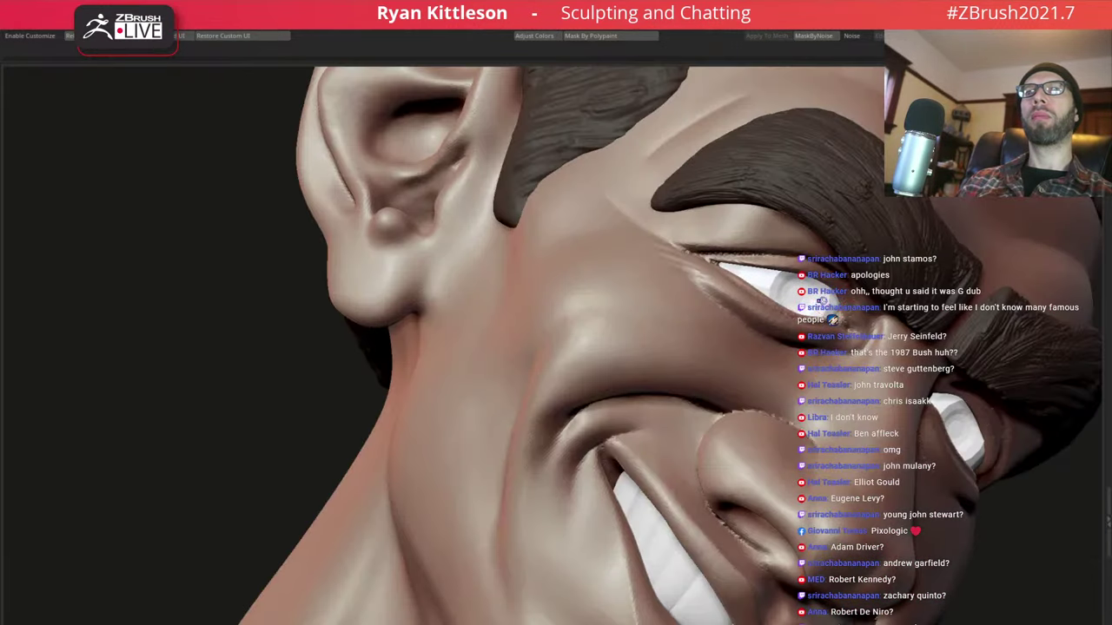
pyautogui.scroll(3, 820, 299)
pyautogui.moveTo(747, 296); pyautogui.dragTo(455, 614)
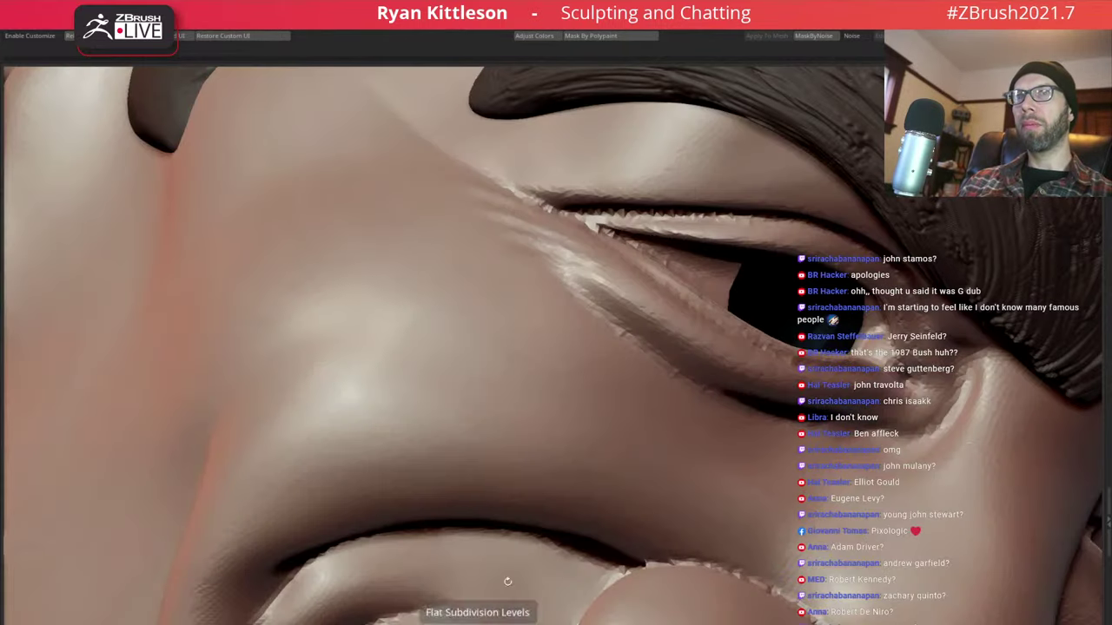
pyautogui.moveTo(414, 314)
pyautogui.mouseDown()
pyautogui.moveTo(297, 242)
pyautogui.moveTo(318, 310)
pyautogui.mouseUp()
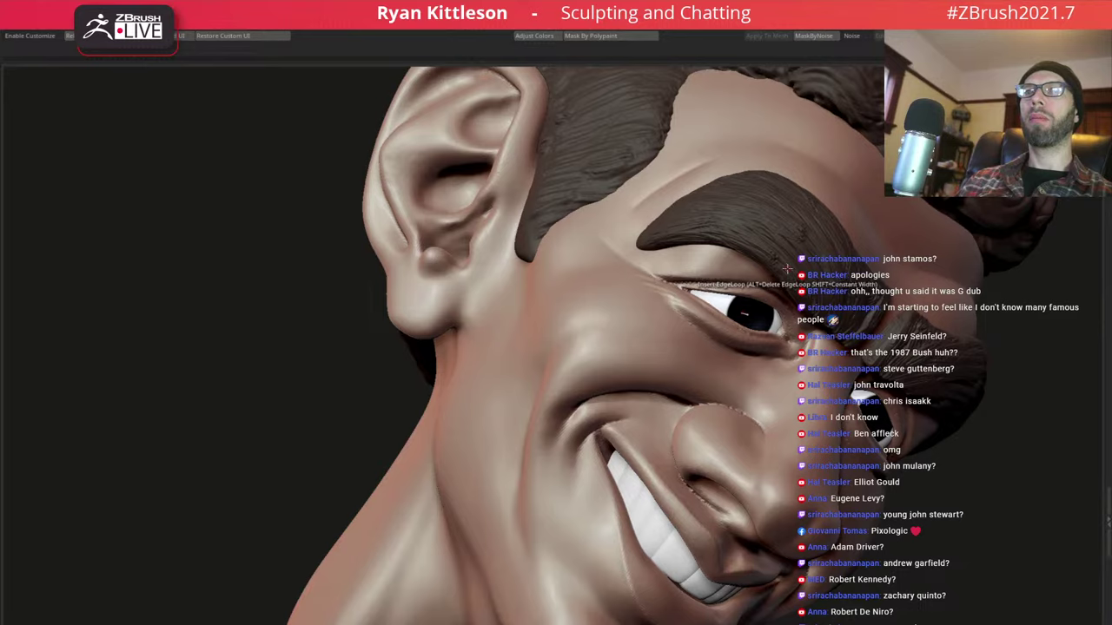
pyautogui.moveTo(787, 269)
pyautogui.mouseDown()
pyautogui.moveTo(780, 318)
pyautogui.moveTo(775, 304)
pyautogui.mouseUp()
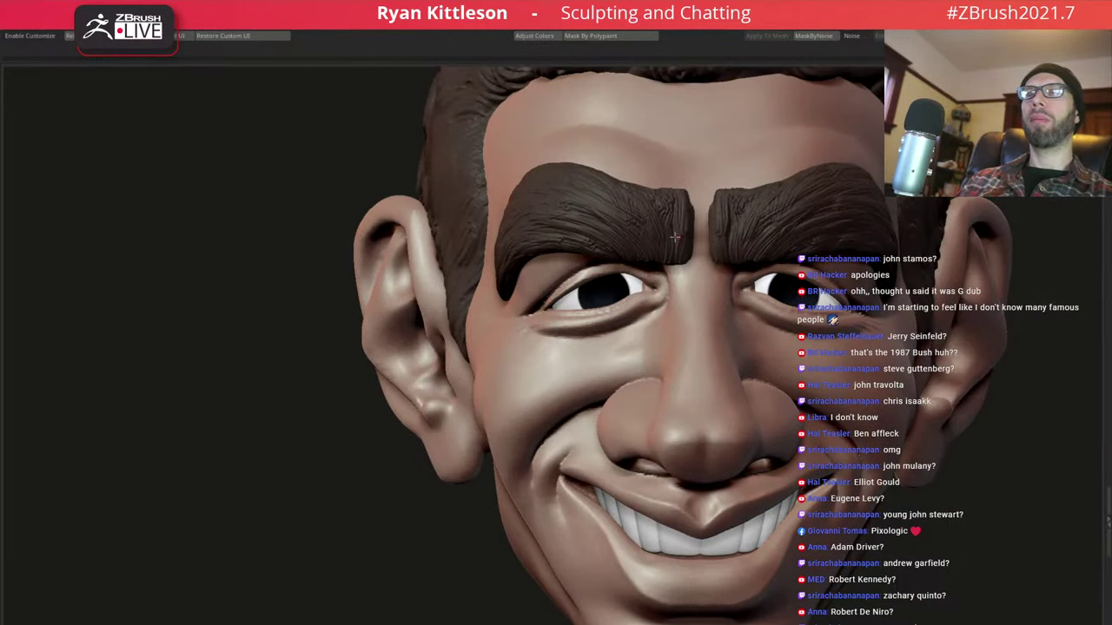
pyautogui.press('w')
pyautogui.moveTo(610, 260); pyautogui.dragTo(636, 248)
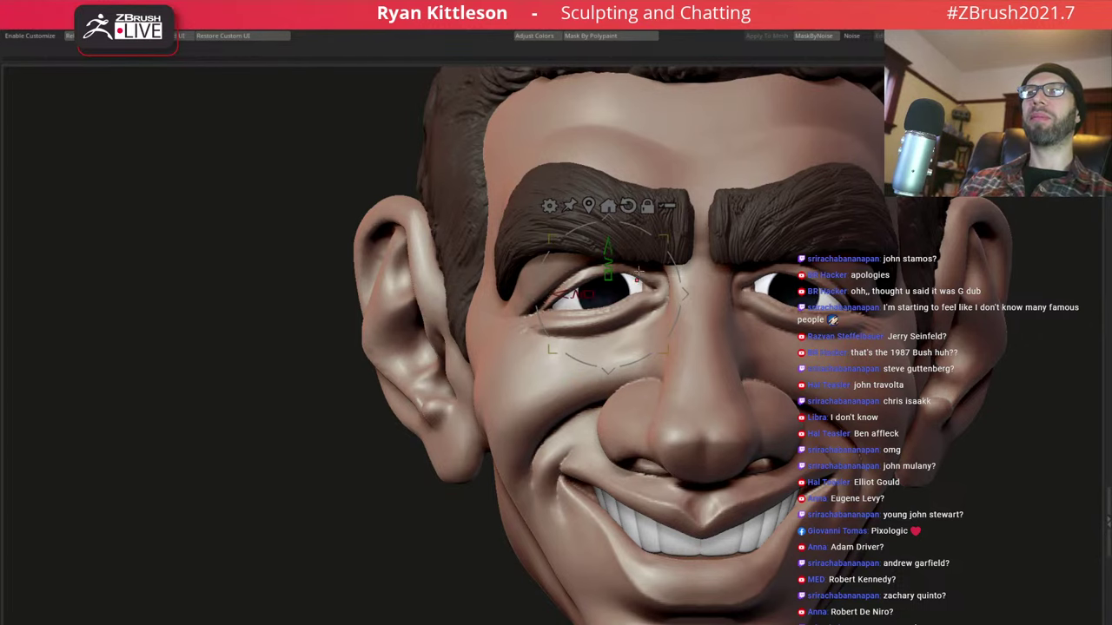
# Reposition the gizmo pivot around the eye and check the eye angles from several views
pyautogui.keyDown('ctrl'); pyautogui.moveTo(640, 273); pyautogui.dragTo(652, 322, button='right'); pyautogui.keyUp('ctrl')
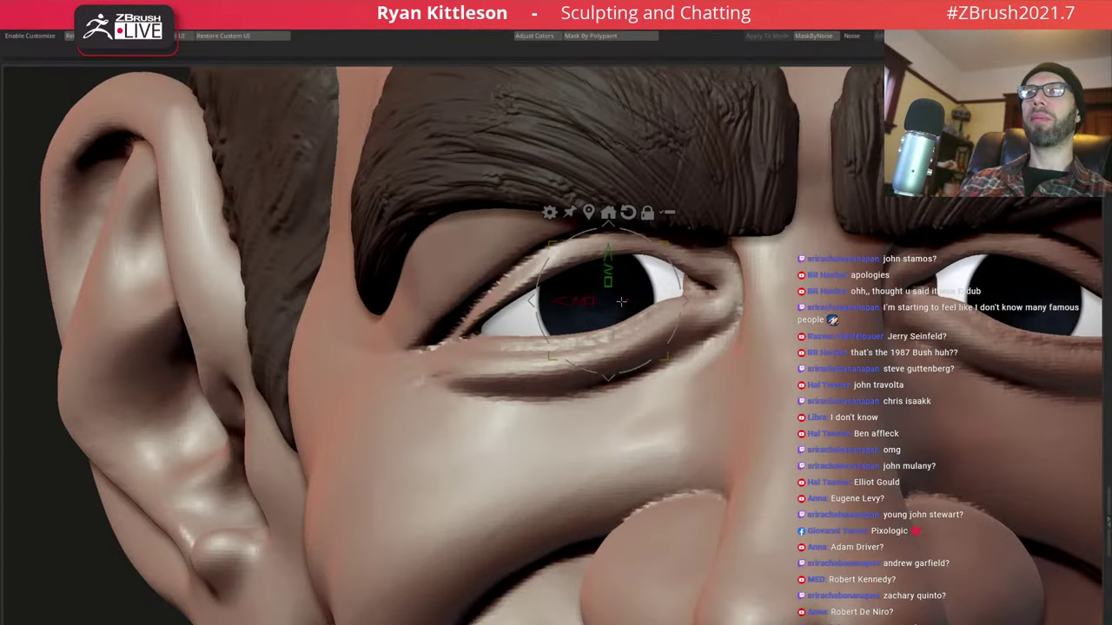
pyautogui.moveTo(621, 301)
pyautogui.mouseDown()
pyautogui.moveTo(626, 278)
pyautogui.moveTo(676, 296)
pyautogui.mouseUp()
pyautogui.keyDown('ctrl'); pyautogui.moveTo(676, 298); pyautogui.dragTo(709, 300, button='right'); pyautogui.keyUp('ctrl')
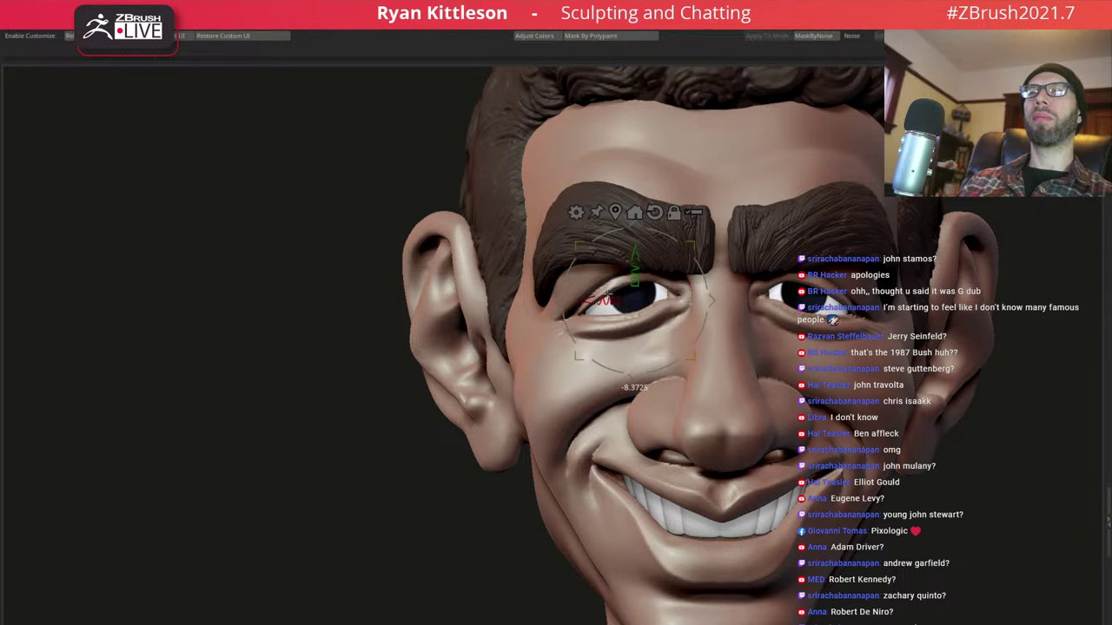
pyautogui.moveTo(710, 301)
pyautogui.keyDown('ctrl'); pyautogui.mouseDown(button='right')
pyautogui.moveTo(721, 286)
pyautogui.moveTo(677, 352)
pyautogui.mouseUp(button='right'); pyautogui.keyUp('ctrl')
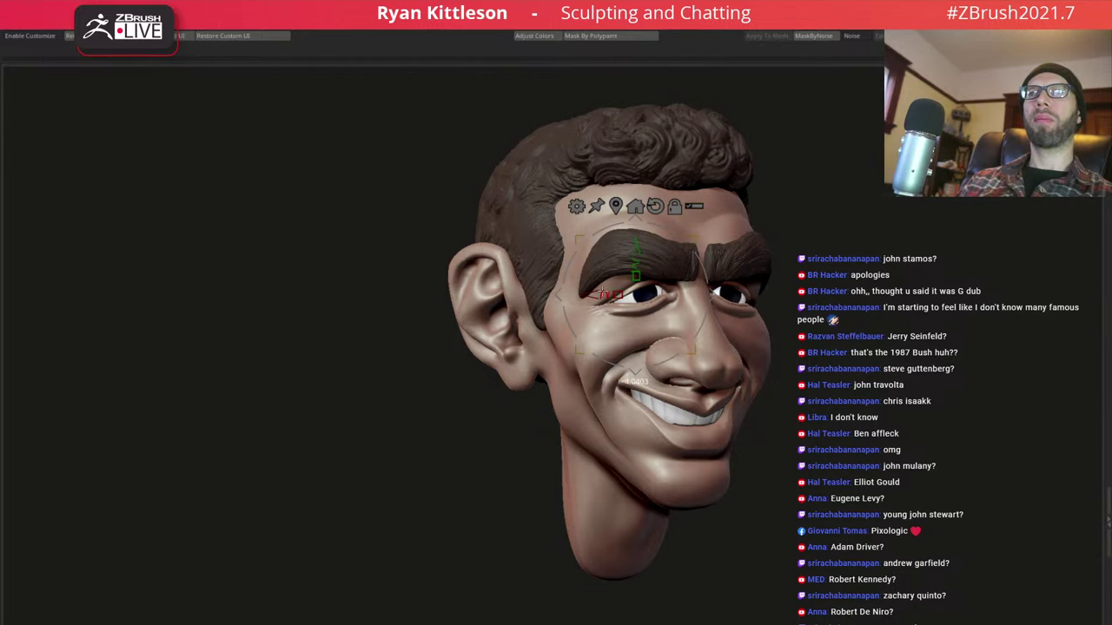
pyautogui.moveTo(608, 374); pyautogui.dragTo(680, 319)
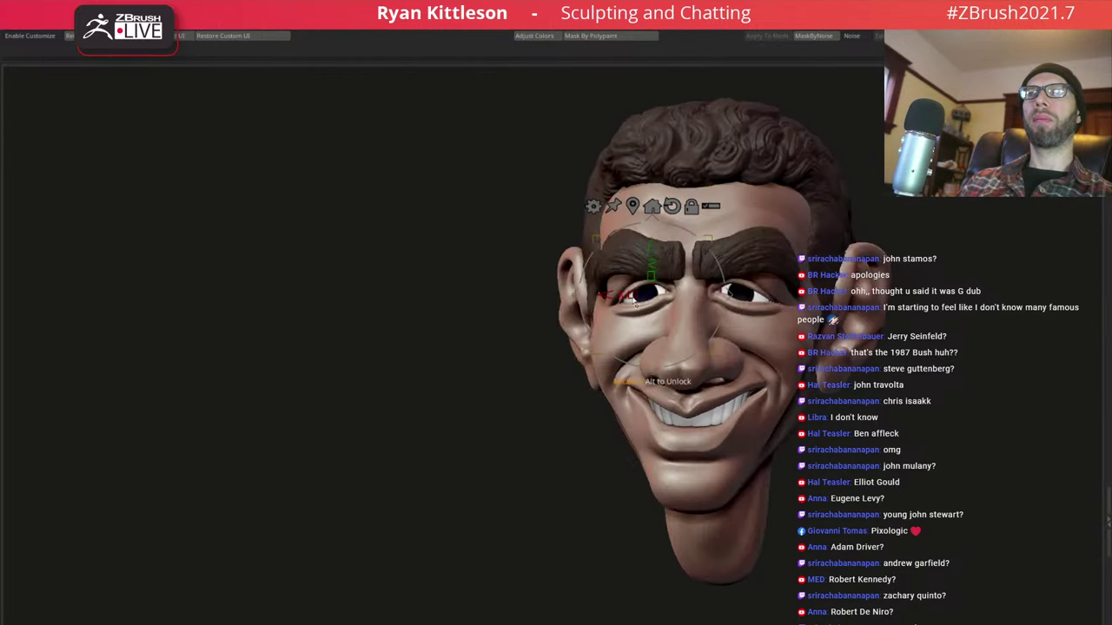
pyautogui.scroll(5, 680, 320)
pyautogui.moveTo(680, 320); pyautogui.dragTo(669, 273, button='right')
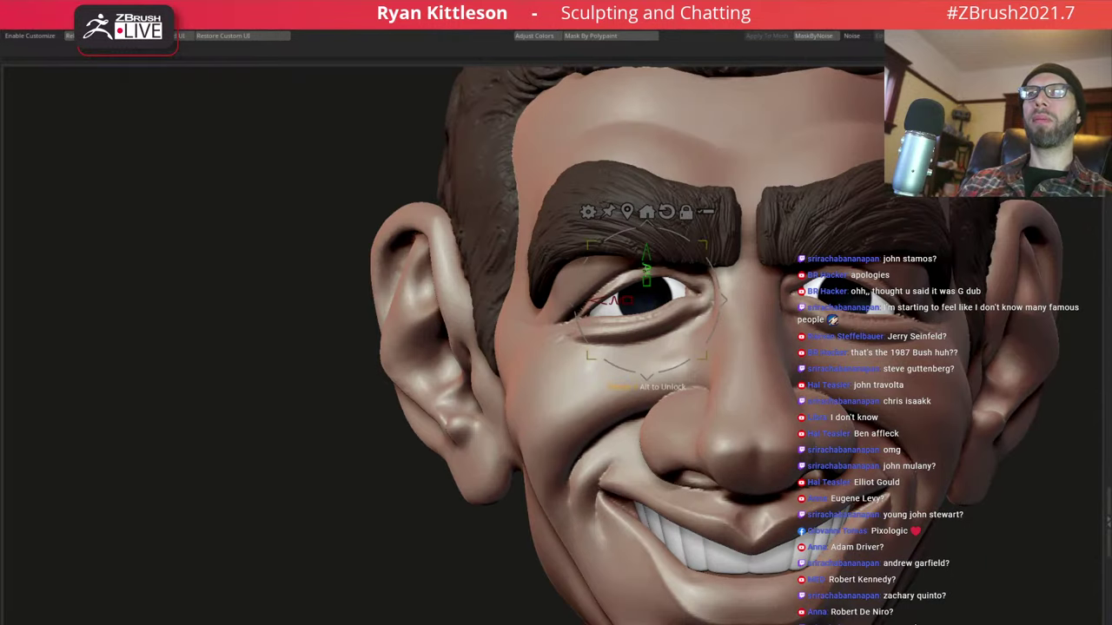
pyautogui.scroll(-5, 656, 279)
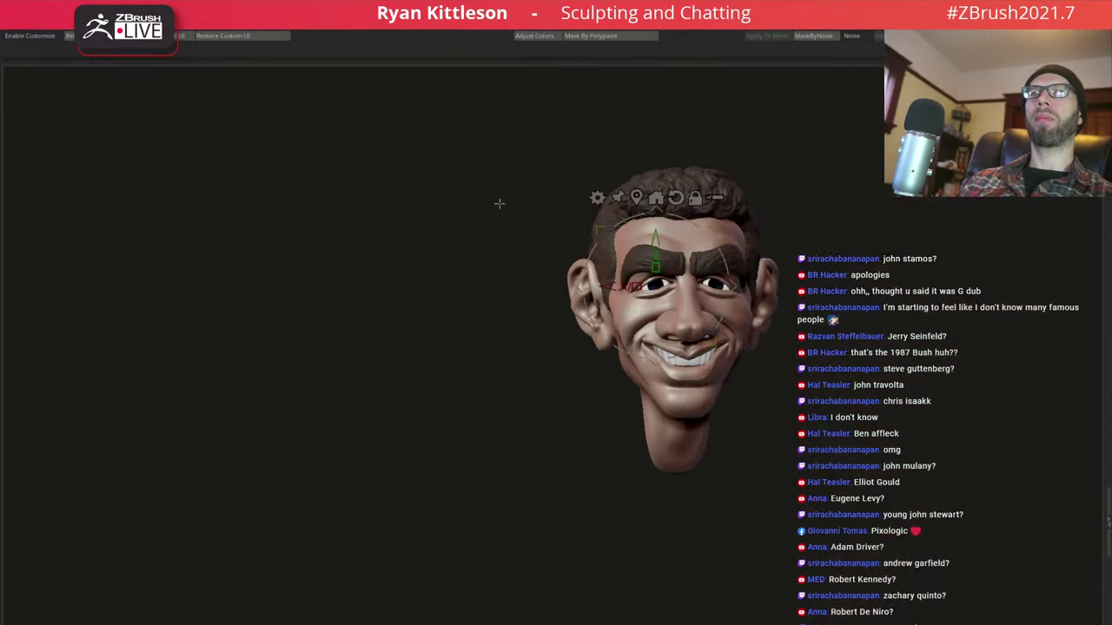
pyautogui.moveTo(599, 296)
pyautogui.mouseDown()
pyautogui.moveTo(584, 269)
pyautogui.moveTo(604, 277)
pyautogui.mouseUp()
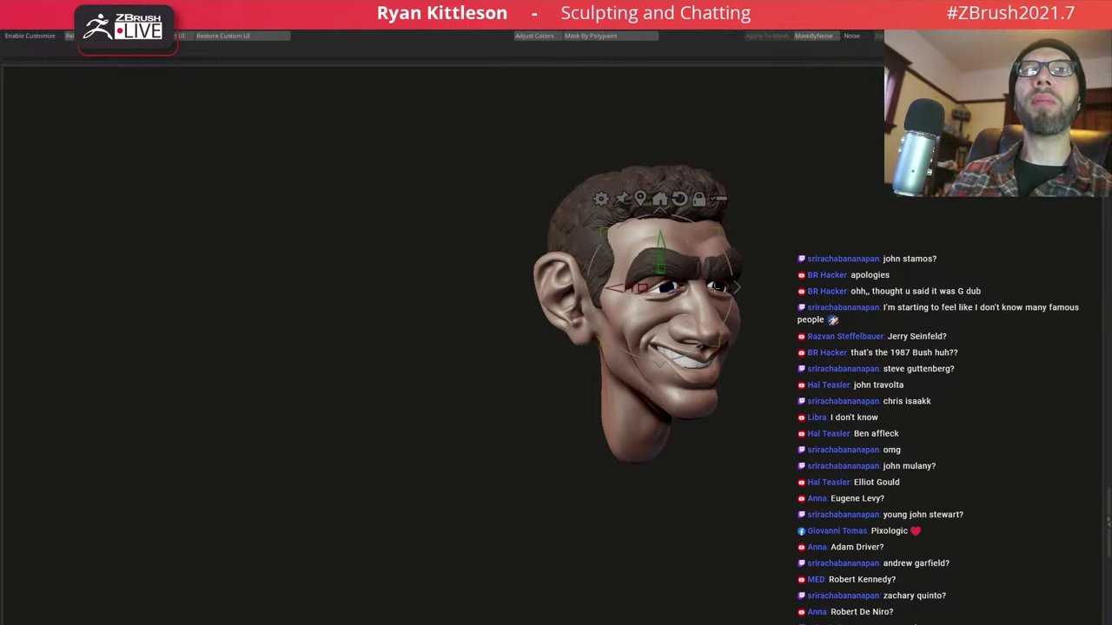
pyautogui.scroll(2, 711, 306)
pyautogui.scroll(2, 648, 248)
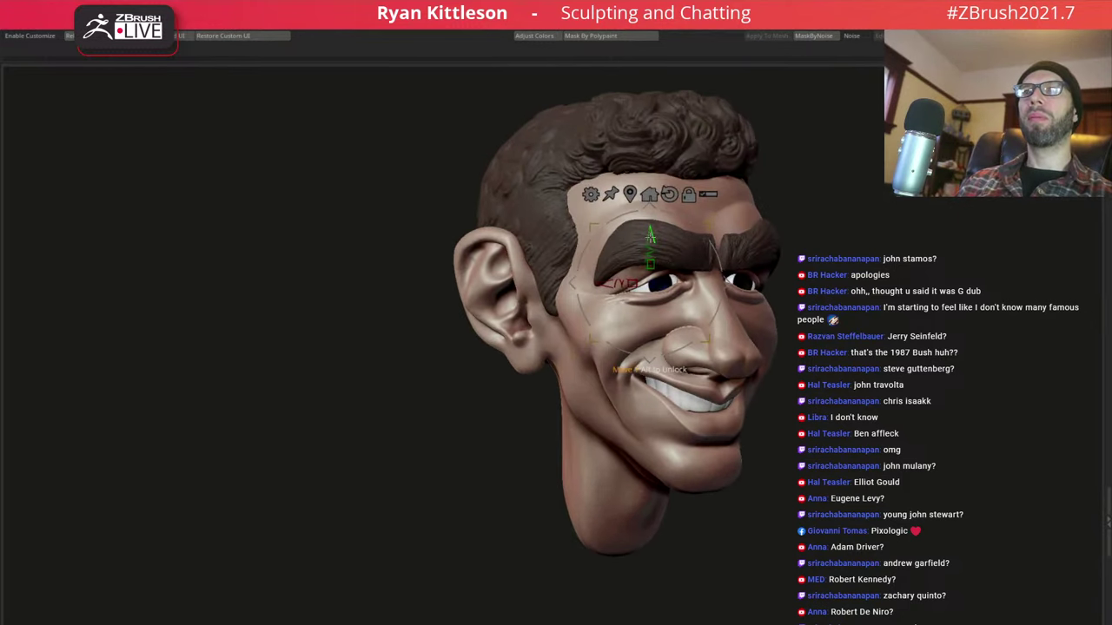
# Nudge the eyeballs by a small offset with the move arrow, then isolate them for inspection
pyautogui.moveTo(648, 248)
pyautogui.mouseDown()
pyautogui.moveTo(650, 228)
pyautogui.moveTo(683, 258)
pyautogui.mouseUp()
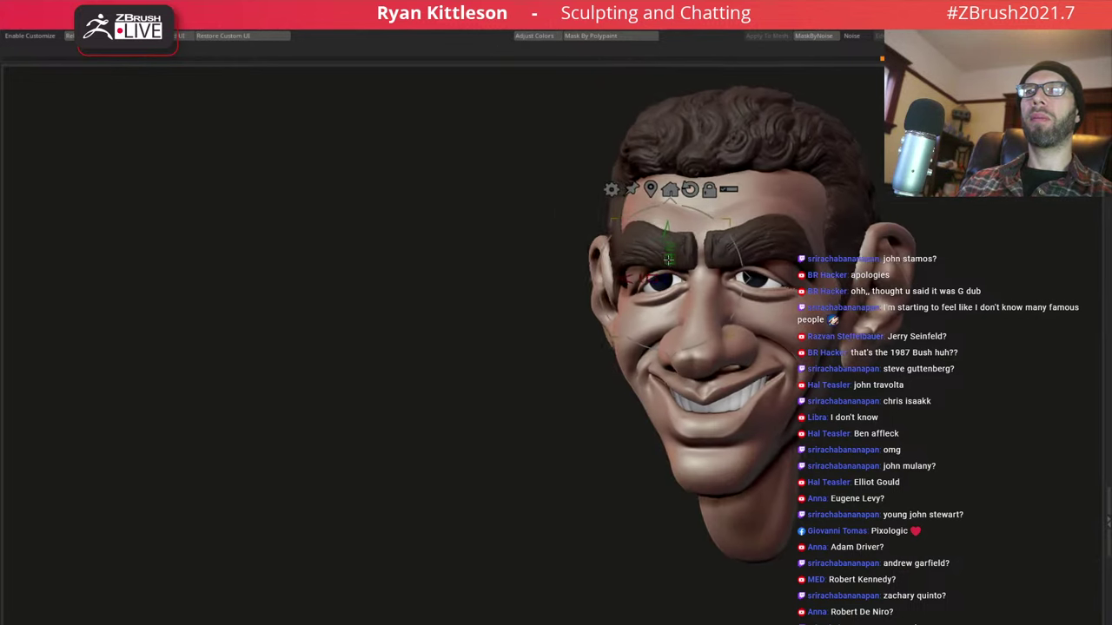
pyautogui.scroll(5, 683, 258)
pyautogui.scroll(3, 678, 269)
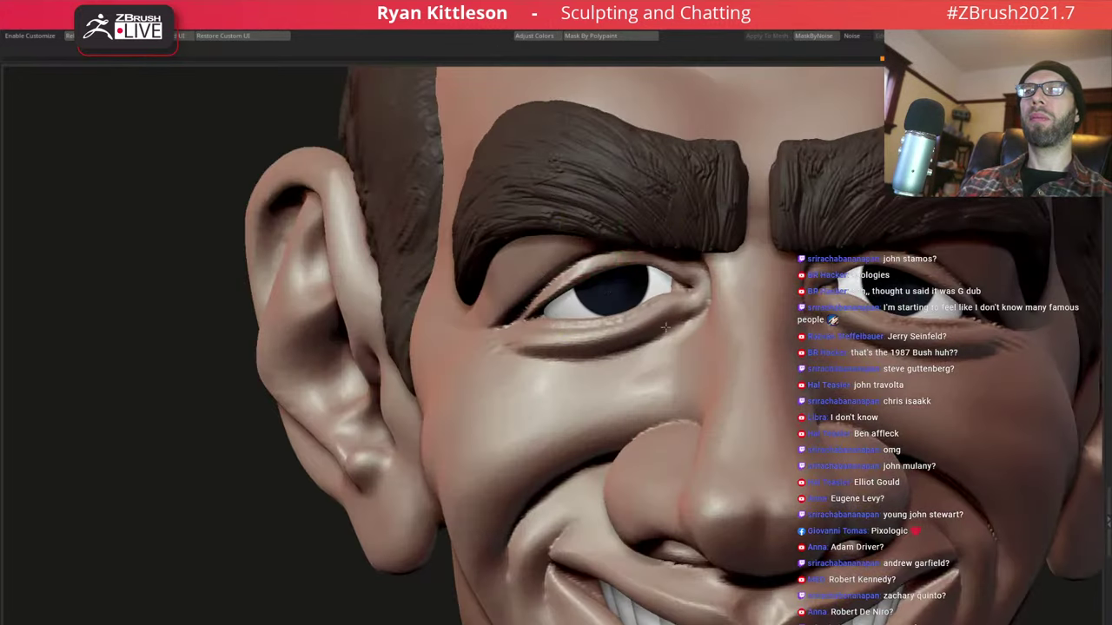
pyautogui.keyDown('ctrl'); pyautogui.keyDown('shift'); pyautogui.click(647, 297); pyautogui.keyUp('shift'); pyautogui.keyUp('ctrl')
pyautogui.scroll(3, 647, 297)
pyautogui.scroll(3, 647, 296)
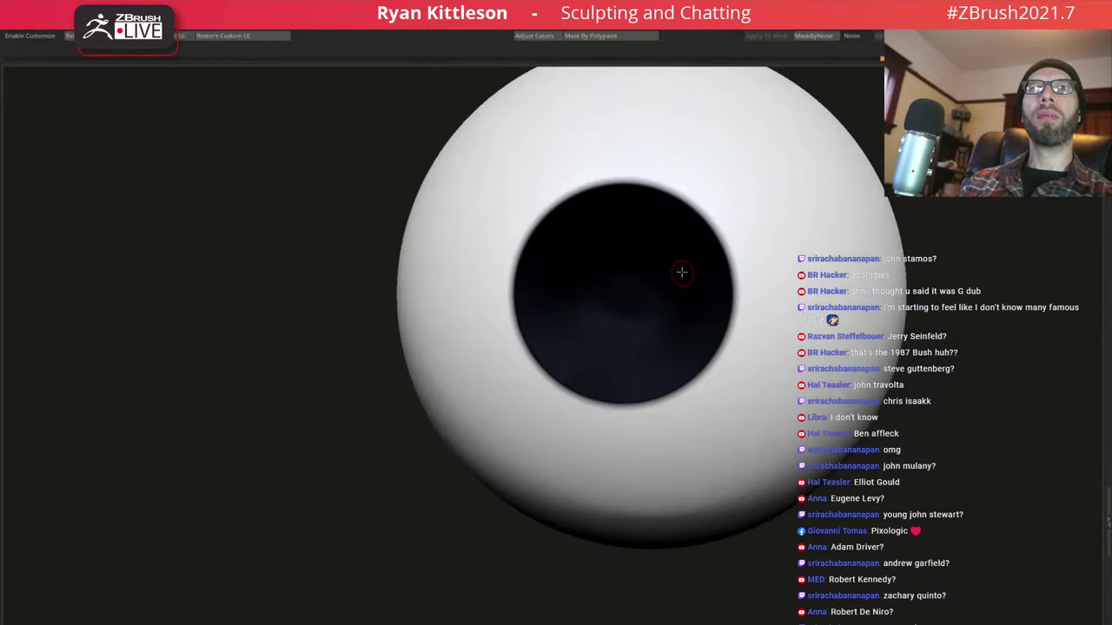
# Toggle Solo and temporarily hide the white sclera to inspect the iris, then unhide it
pyautogui.keyDown('ctrl'); pyautogui.keyDown('shift'); pyautogui.click(680, 279); pyautogui.keyUp('shift'); pyautogui.keyUp('ctrl')
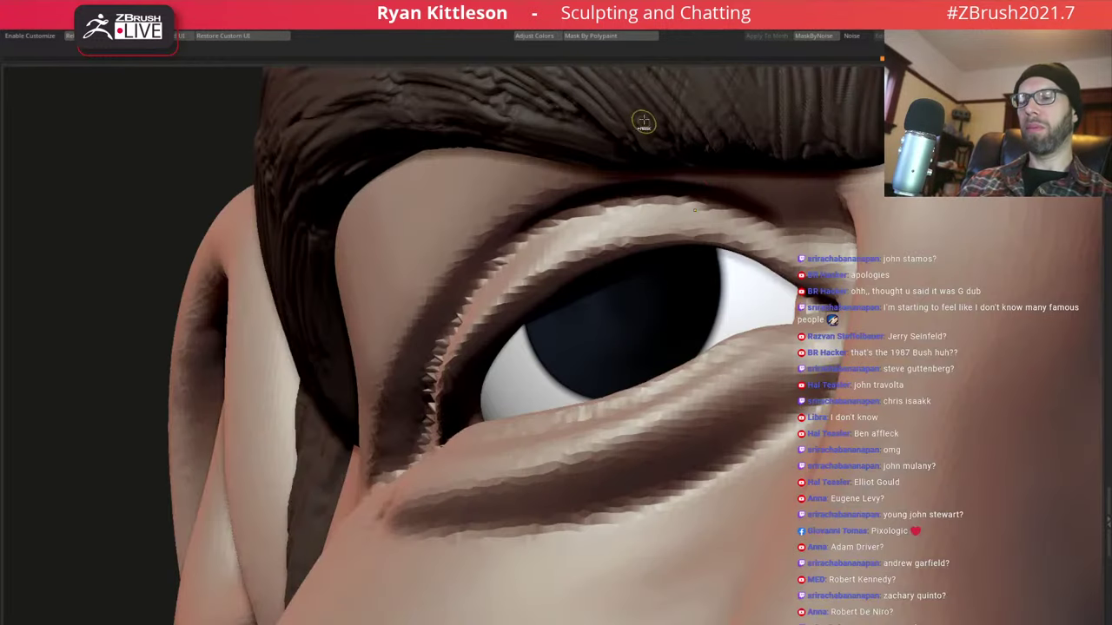
pyautogui.keyDown('ctrl'); pyautogui.keyDown('shift'); pyautogui.click(695, 318); pyautogui.keyUp('shift'); pyautogui.keyUp('ctrl')
pyautogui.keyDown('ctrl'); pyautogui.keyDown('shift'); pyautogui.click(658, 315); pyautogui.keyUp('shift'); pyautogui.keyUp('ctrl')
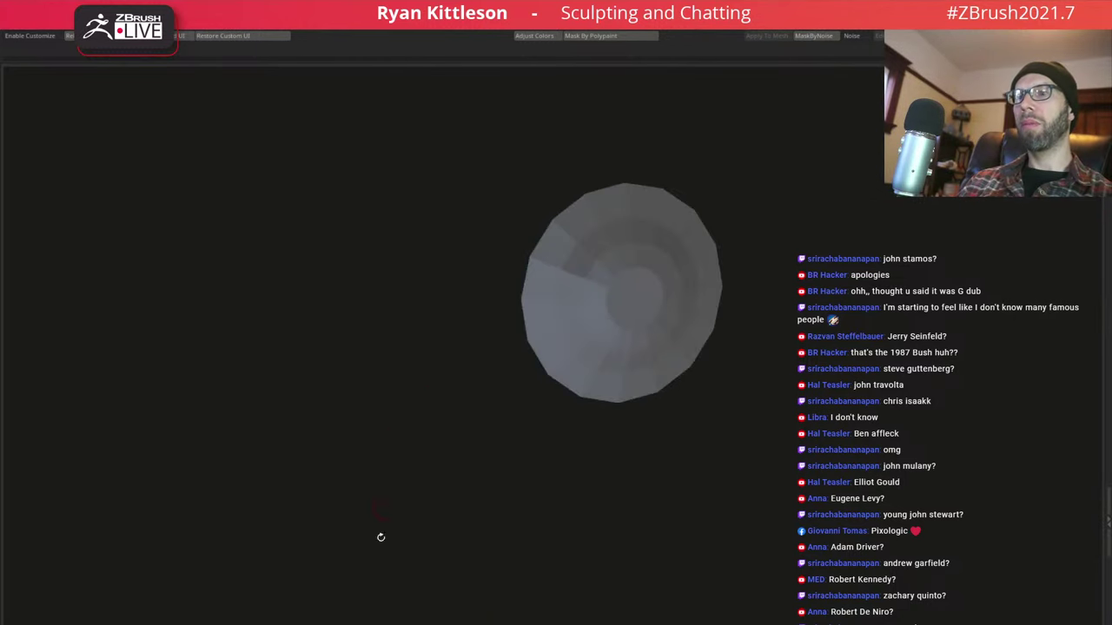
pyautogui.keyDown('ctrl'); pyautogui.keyDown('shift'); pyautogui.click(415, 437); pyautogui.keyUp('shift'); pyautogui.keyUp('ctrl')
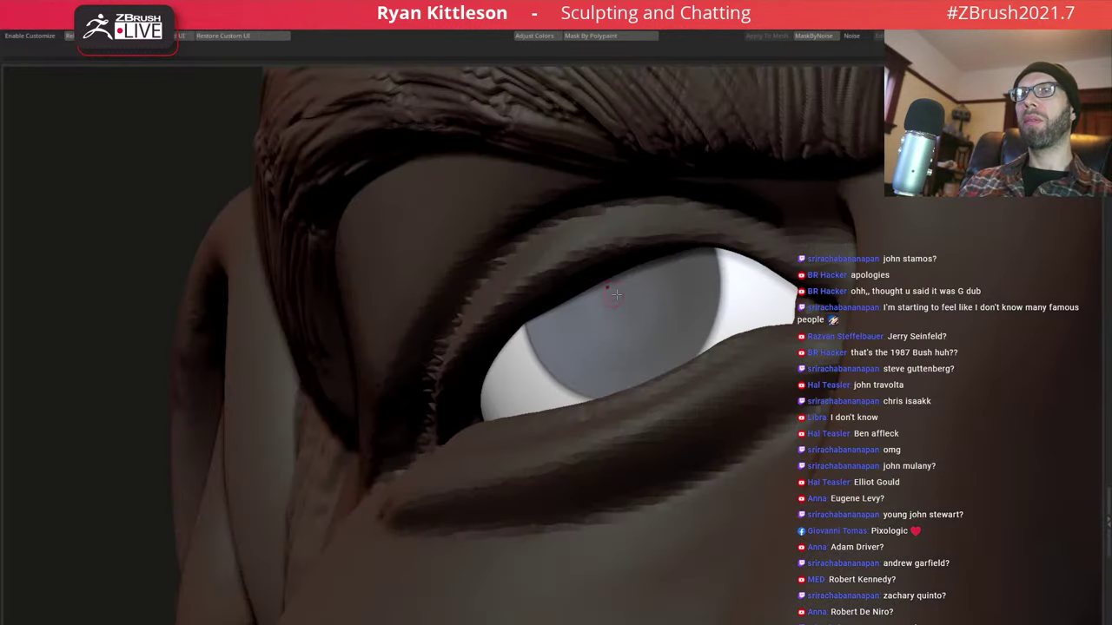
# Select the head subtool and orbit to a close frontal view of the eye
pyautogui.keyDown('alt'); pyautogui.click(398, 601); pyautogui.keyUp('alt')
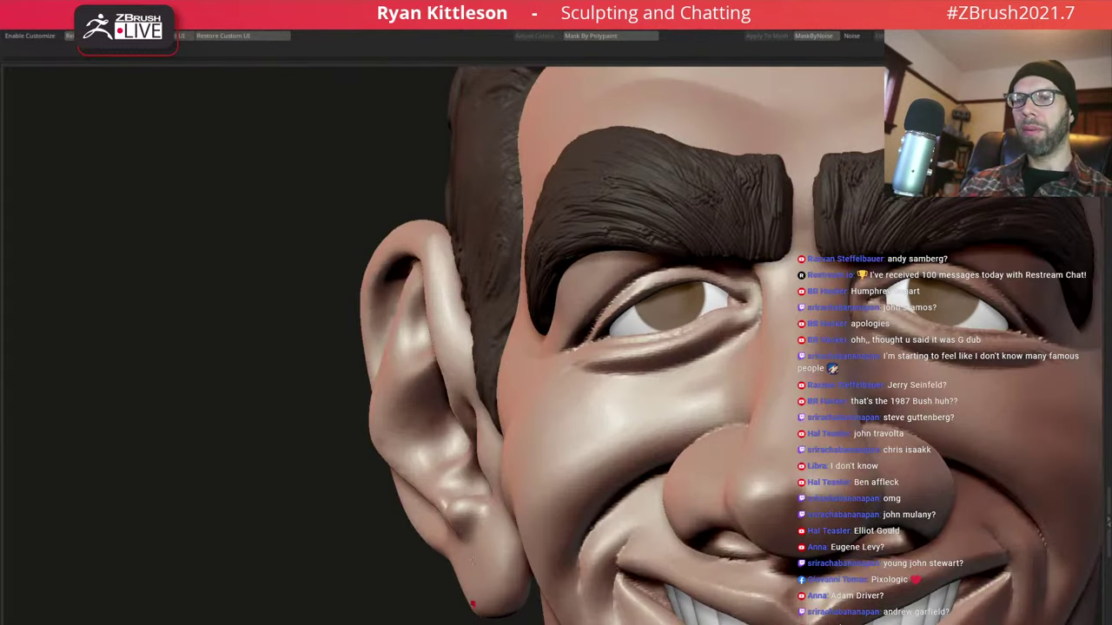
pyautogui.moveTo(584, 251); pyautogui.dragTo(580, 226, button='right')
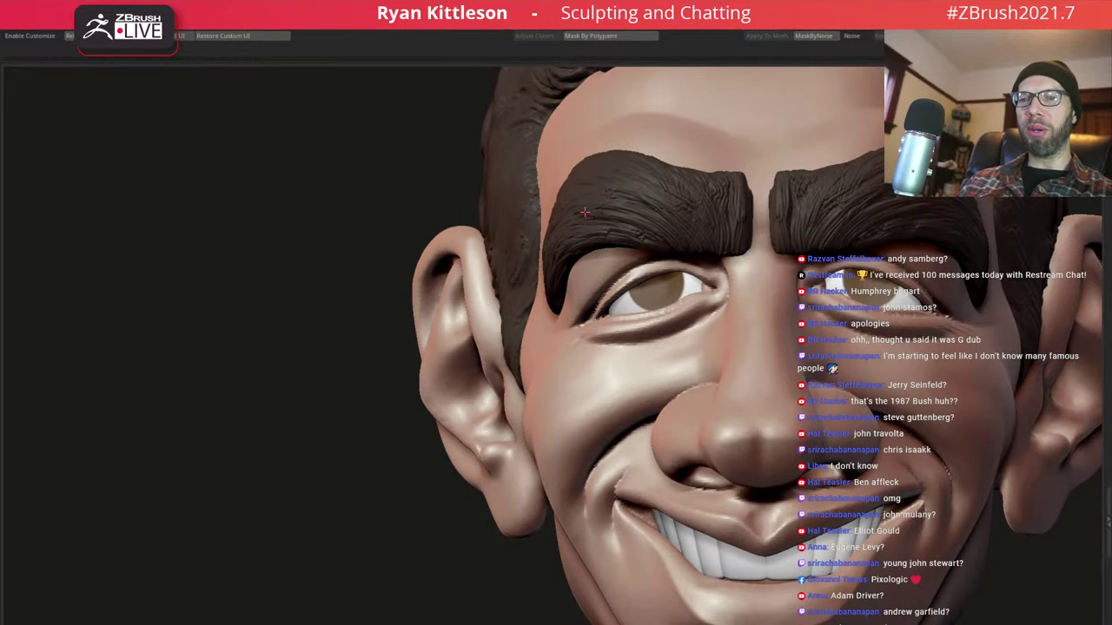
pyautogui.moveTo(585, 212); pyautogui.dragTo(609, 210, button='right')
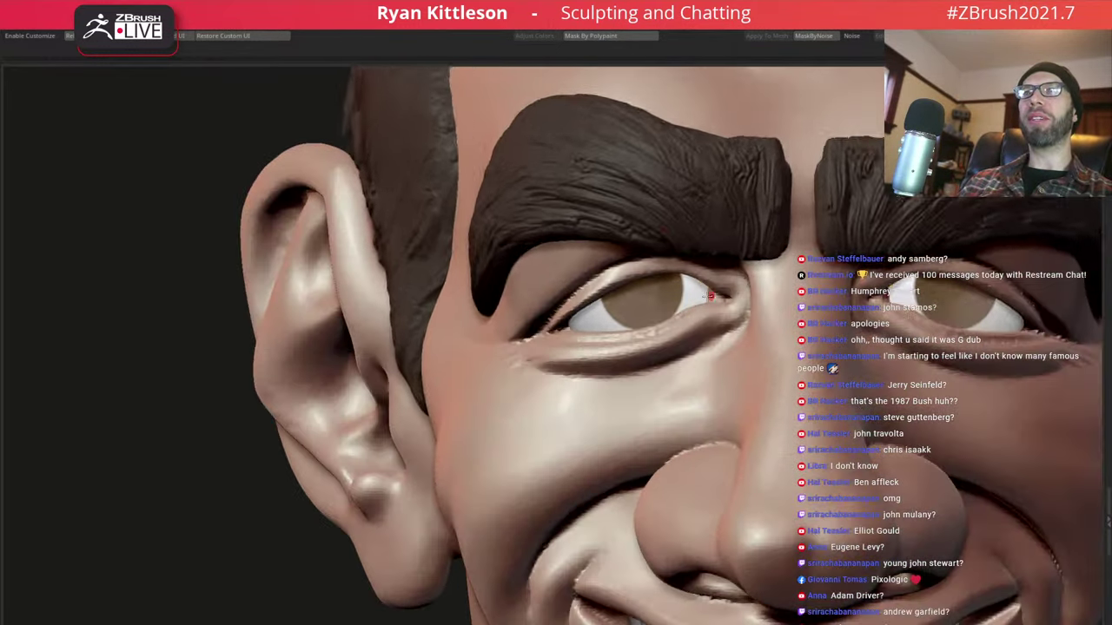
pyautogui.moveTo(664, 261)
pyautogui.keyDown('ctrl'); pyautogui.mouseDown(button='right')
pyautogui.moveTo(692, 320)
pyautogui.moveTo(660, 295)
pyautogui.moveTo(665, 263)
pyautogui.mouseUp(button='right'); pyautogui.keyUp('ctrl')
# Solo the eyeball with wireframe showing and give the pupil disc its own polygroup with Ctrl+W
pyautogui.keyDown('ctrl'); pyautogui.keyDown('shift'); pyautogui.click(692, 320); pyautogui.keyUp('shift'); pyautogui.keyUp('ctrl')
pyautogui.hotkey('shift', 'f')
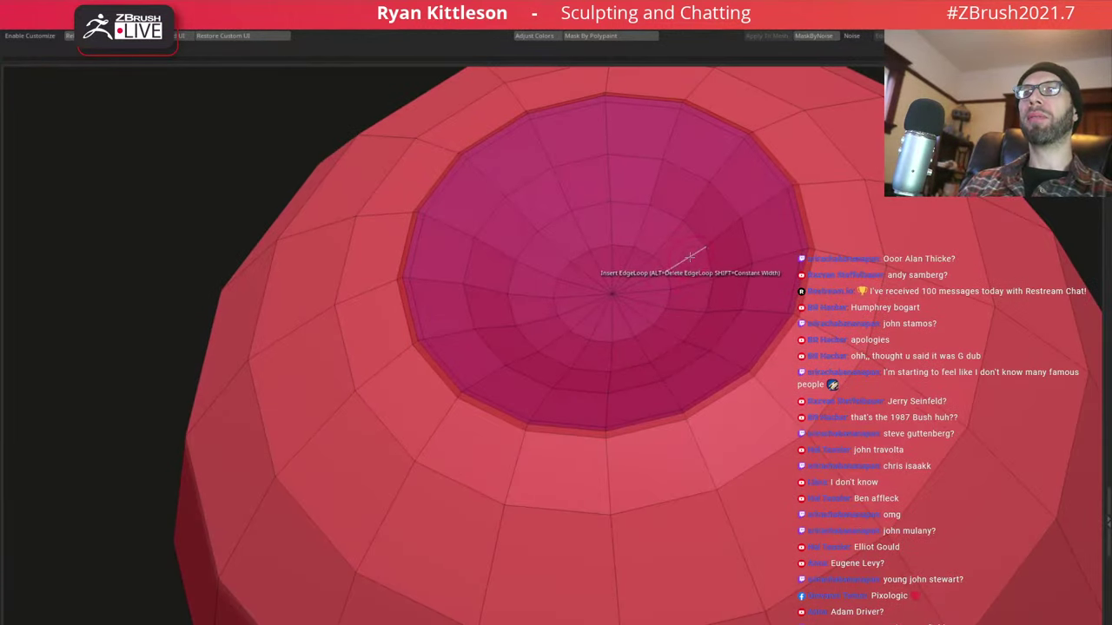
pyautogui.press('d')
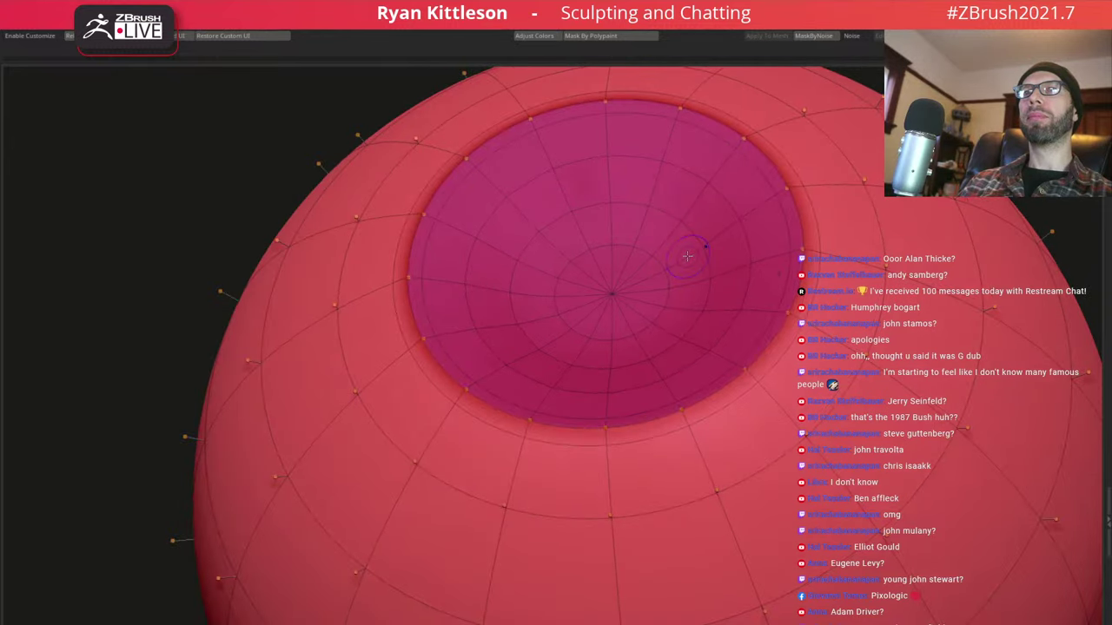
pyautogui.hotkey('shift', 'd')
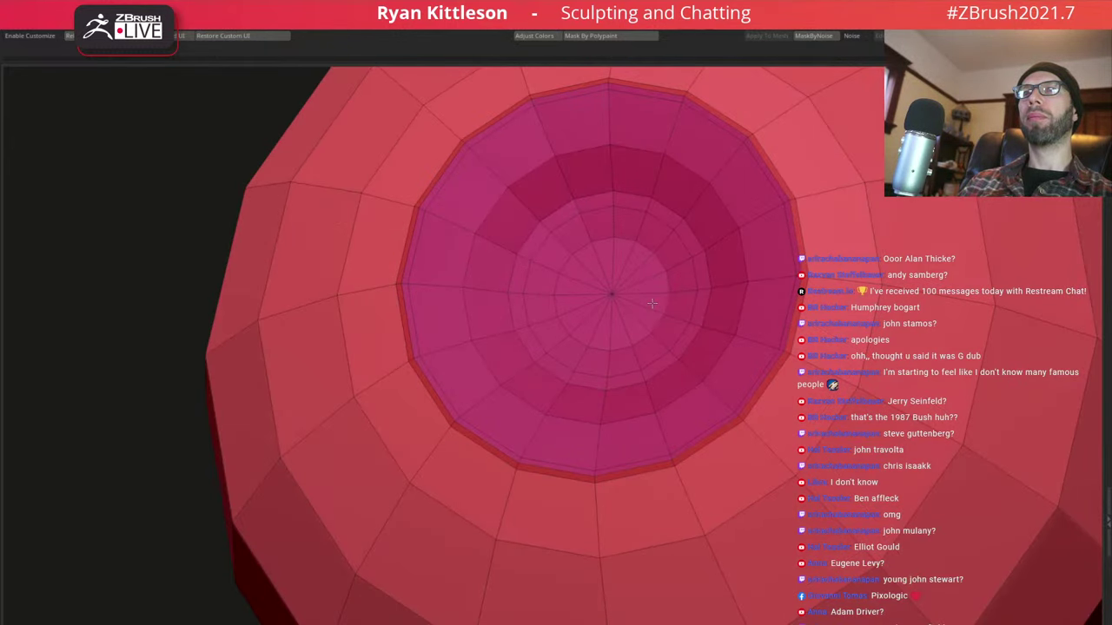
pyautogui.keyDown('ctrl'); pyautogui.keyDown('shift'); pyautogui.click(675, 261); pyautogui.keyUp('shift'); pyautogui.keyUp('ctrl')
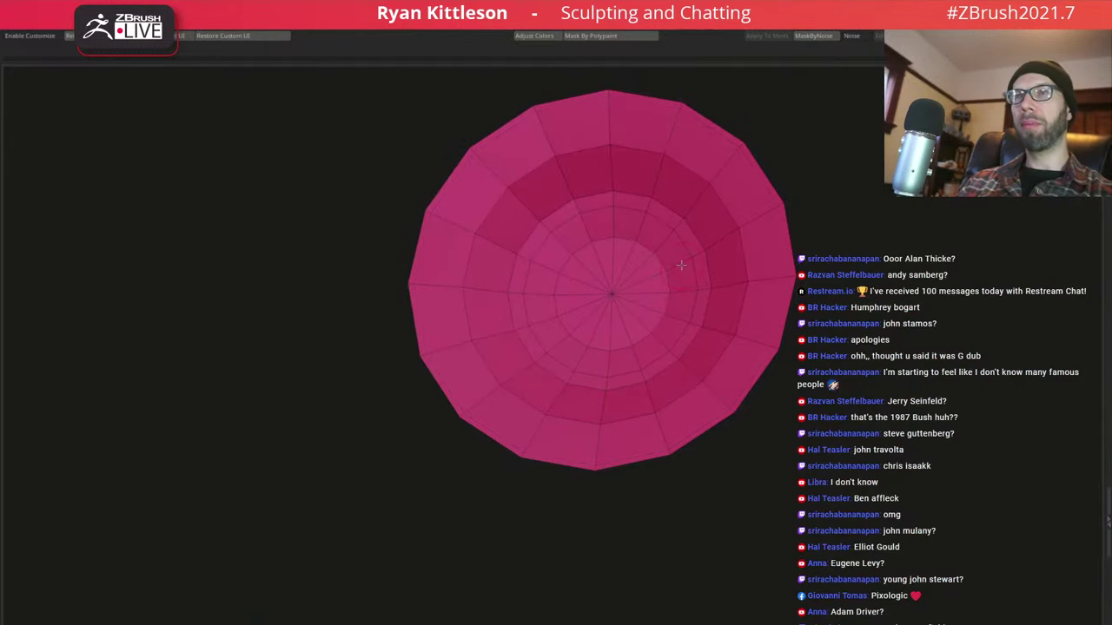
pyautogui.scroll(-3, 681, 264)
pyautogui.scroll(-2, 681, 264)
pyautogui.hotkey('ctrl', 'w')
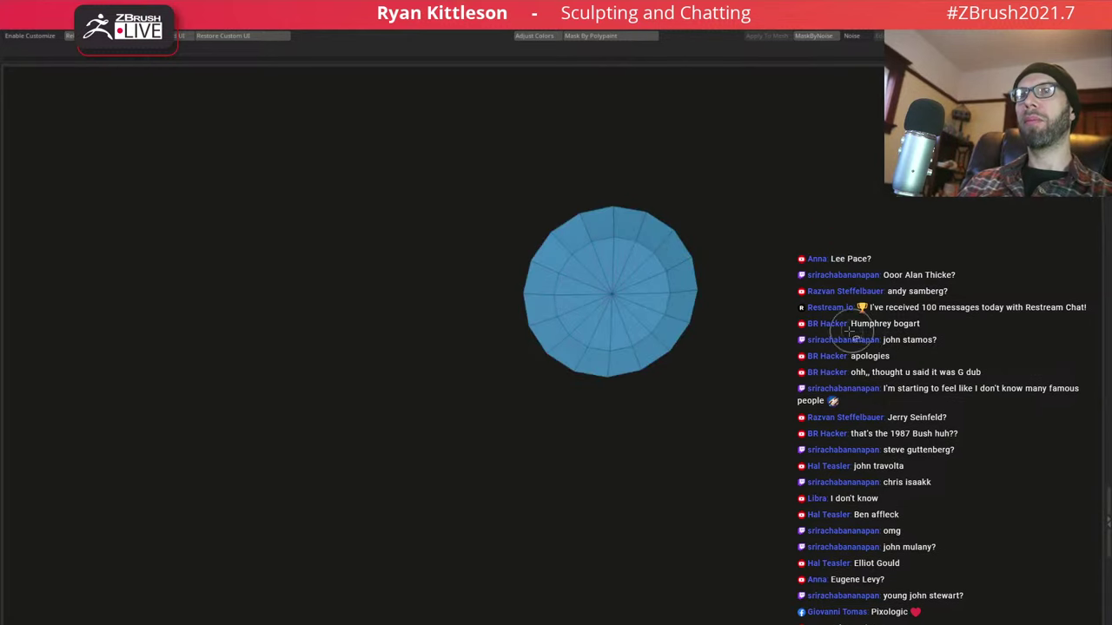
pyautogui.keyDown('ctrl'); pyautogui.keyDown('shift'); pyautogui.click(850, 331); pyautogui.keyUp('shift'); pyautogui.keyUp('ctrl')
# Extrude the pupil polygroup slightly with ZModeler QMesh using Target Polygroup All
pyautogui.moveTo(608, 293)
pyautogui.mouseDown(button='right')
pyautogui.moveTo(603, 280)
pyautogui.moveTo(627, 289)
pyautogui.mouseUp(button='right')
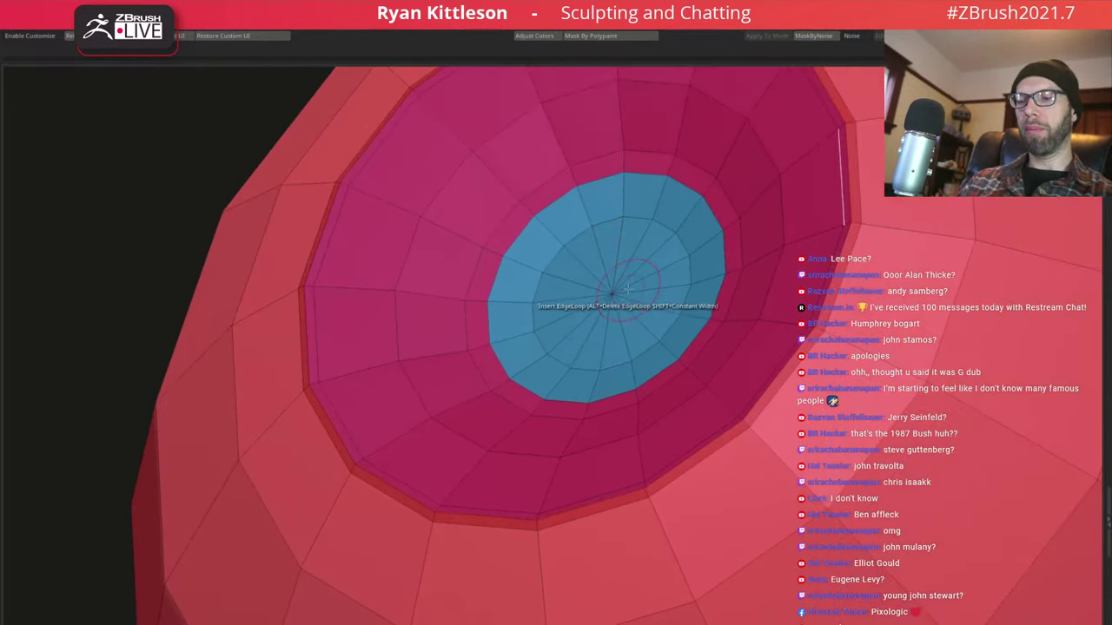
pyautogui.press('space')
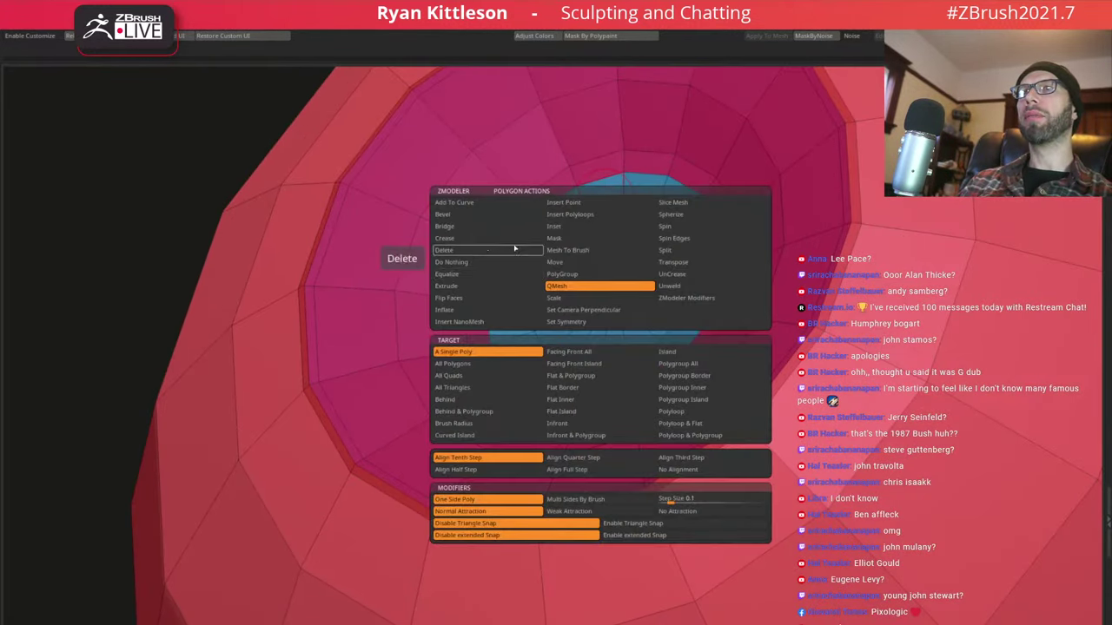
pyautogui.press('space')
pyautogui.click(679, 355)
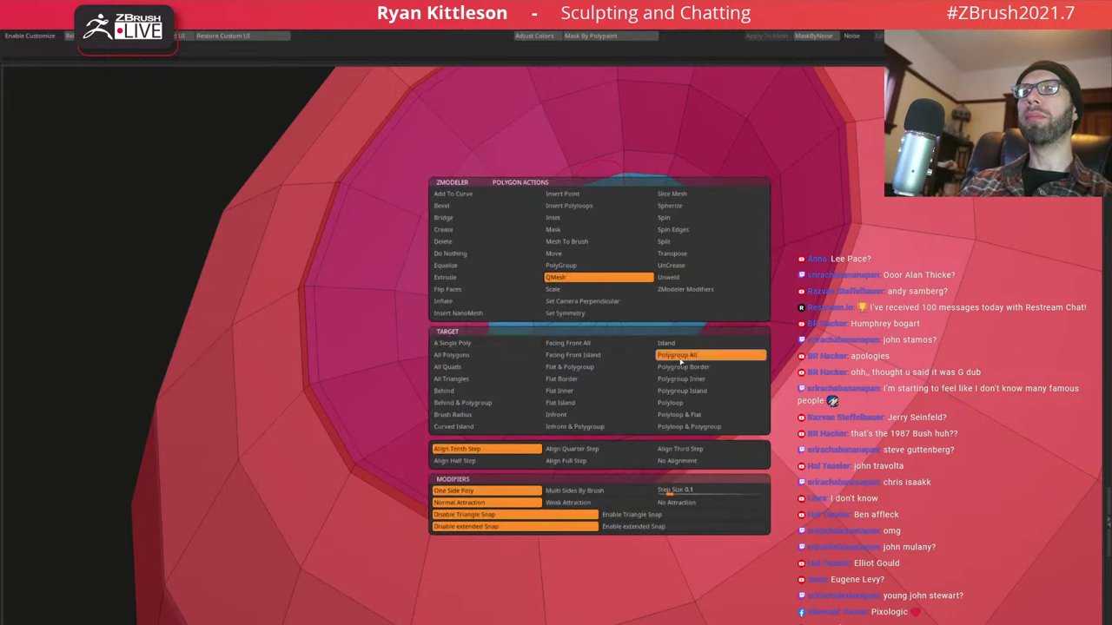
pyautogui.moveTo(631, 228); pyautogui.dragTo(633, 225)
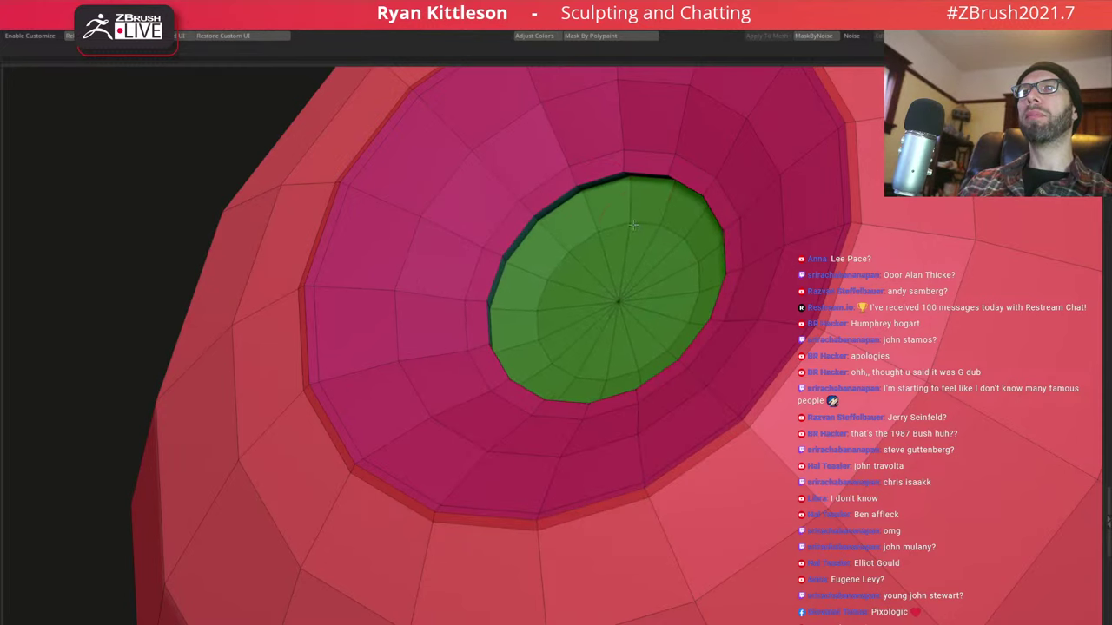
# Mask all but the pupil disc, shift it with the gizmo into the iris, and inspect it
pyautogui.press('w')
pyautogui.keyDown('ctrl'); pyautogui.keyDown('shift'); pyautogui.click(637, 298); pyautogui.keyUp('shift'); pyautogui.keyUp('ctrl')
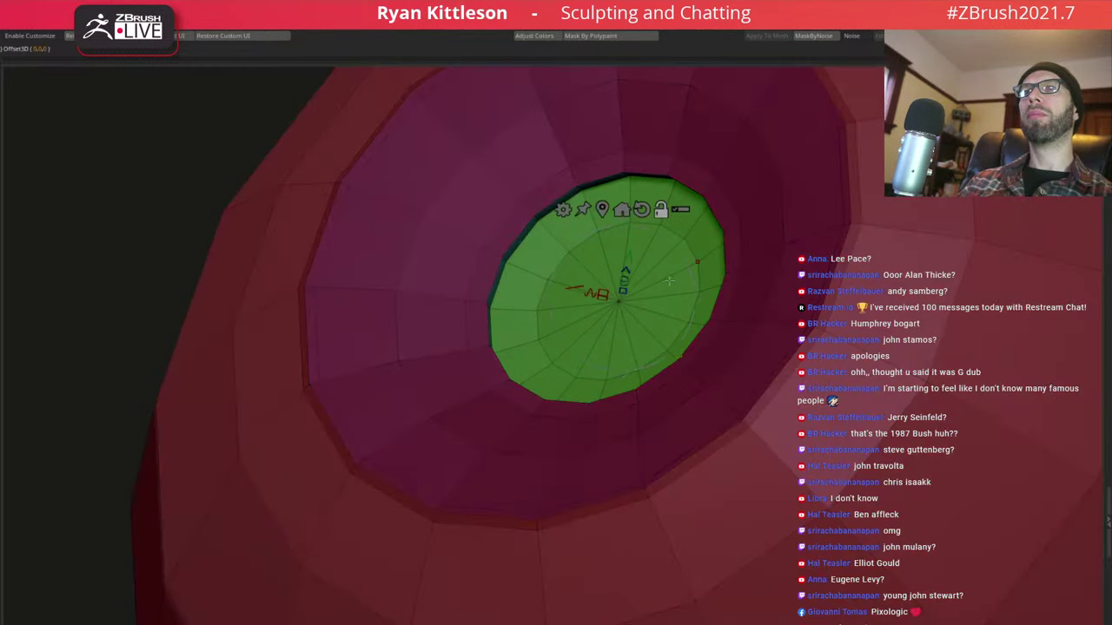
pyautogui.moveTo(670, 280); pyautogui.dragTo(640, 305, button='right')
pyautogui.moveTo(702, 258)
pyautogui.mouseDown(button='right')
pyautogui.moveTo(562, 255)
pyautogui.moveTo(625, 309)
pyautogui.mouseUp(button='right')
pyautogui.moveTo(578, 195)
pyautogui.mouseDown(button='right')
pyautogui.moveTo(598, 212)
pyautogui.moveTo(530, 265)
pyautogui.moveTo(610, 315)
pyautogui.mouseUp(button='right')
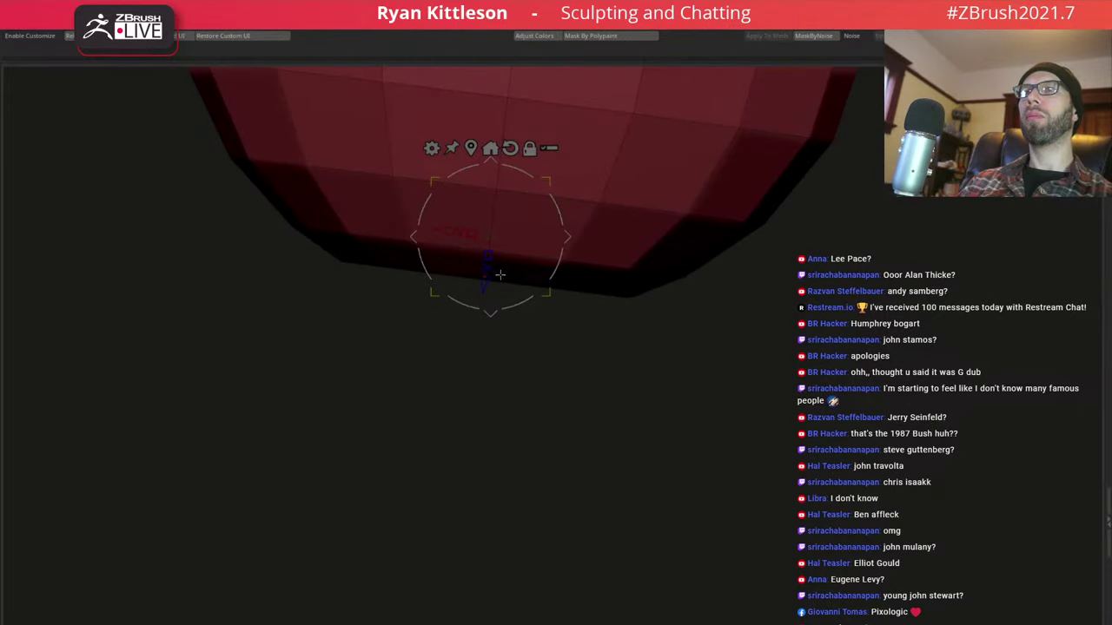
pyautogui.moveTo(571, 255)
pyautogui.mouseDown(button='right')
pyautogui.moveTo(523, 154)
pyautogui.moveTo(523, 268)
pyautogui.moveTo(557, 349)
pyautogui.moveTo(452, 382)
pyautogui.mouseUp(button='right')
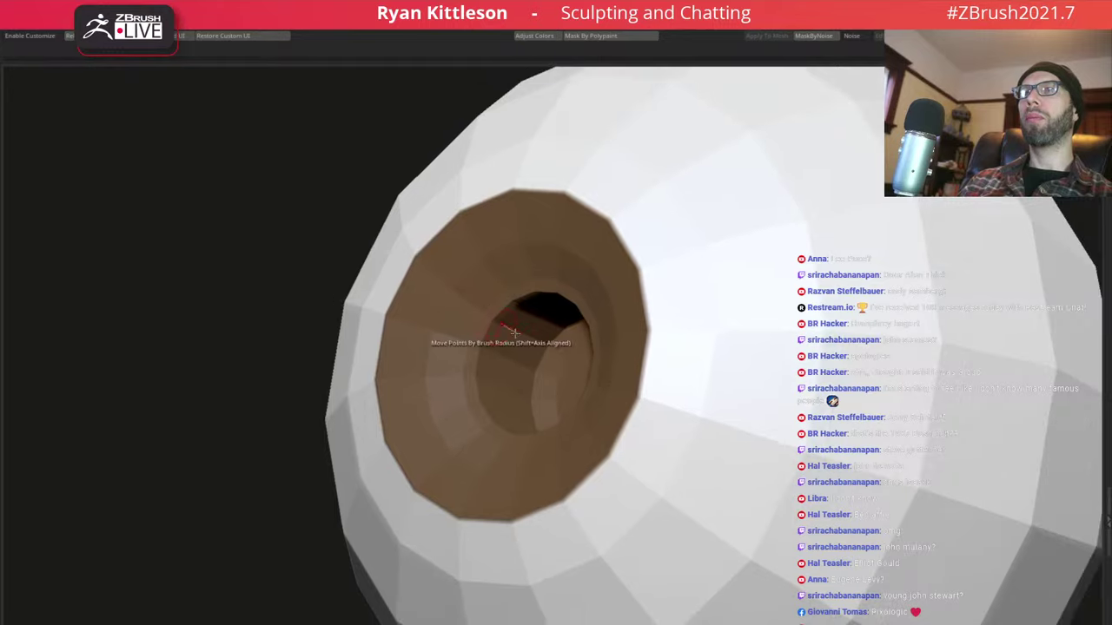
pyautogui.moveTo(519, 346)
pyautogui.mouseDown(button='right')
pyautogui.moveTo(573, 347)
pyautogui.moveTo(602, 388)
pyautogui.moveTo(595, 361)
pyautogui.mouseUp(button='right')
pyautogui.keyDown('ctrl'); pyautogui.keyDown('shift'); pyautogui.click(603, 389); pyautogui.keyUp('shift'); pyautogui.keyUp('ctrl')
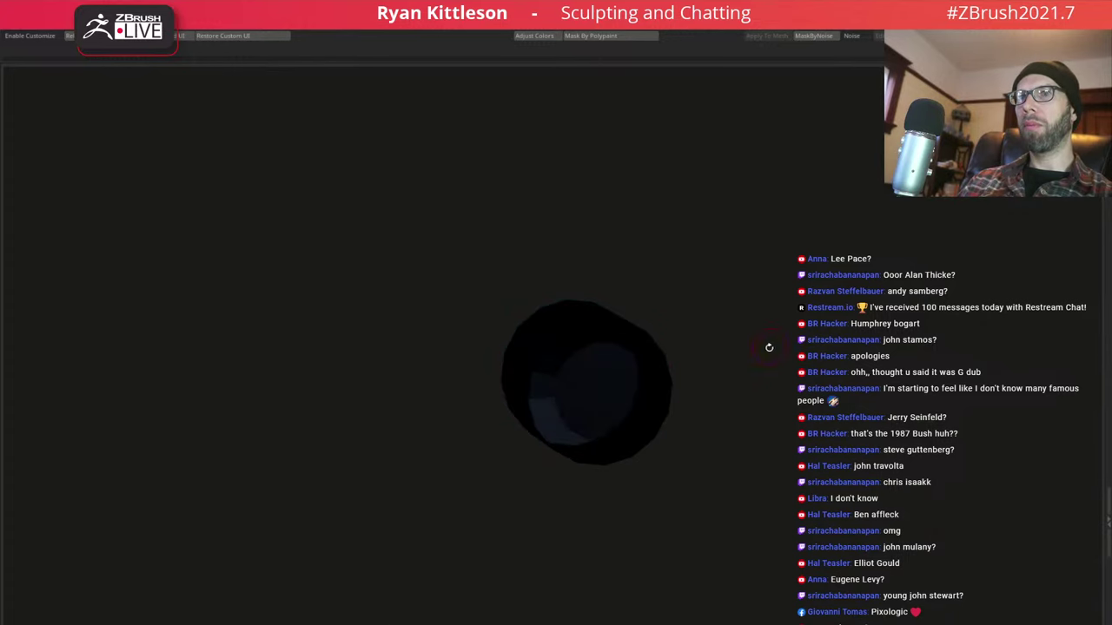
pyautogui.keyDown('ctrl'); pyautogui.keyDown('shift'); pyautogui.click(770, 374); pyautogui.keyUp('shift'); pyautogui.keyUp('ctrl')
pyautogui.hotkey('shift', 'f')
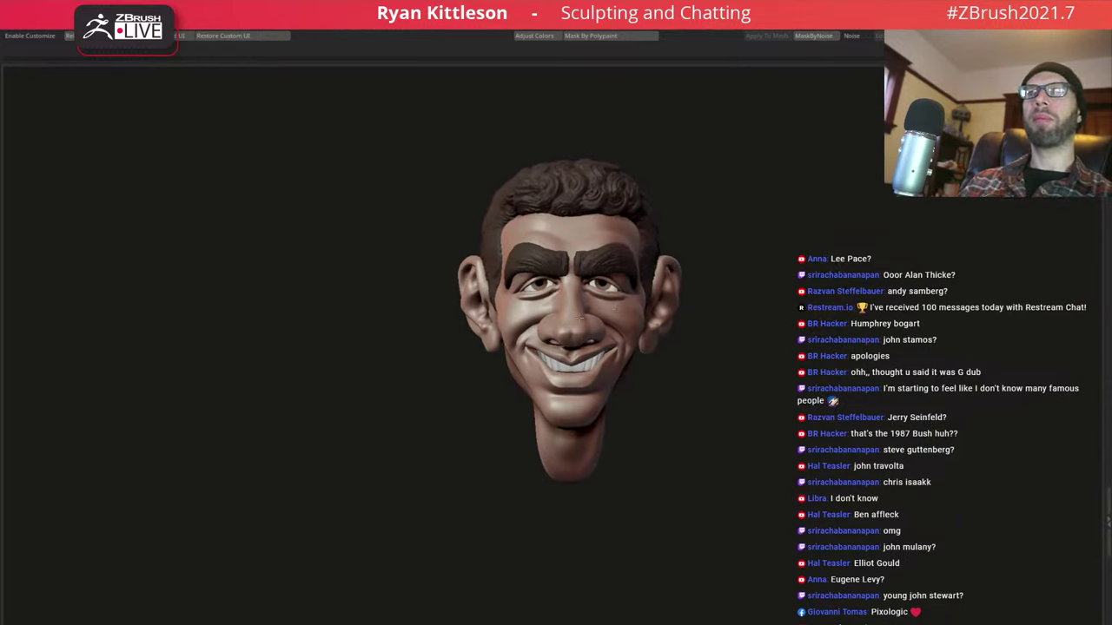
# Save the ZBrush project with Ctrl+S, checking the head from three-quarter, front and back views
pyautogui.moveTo(577, 315)
pyautogui.mouseDown()
pyautogui.moveTo(537, 318)
pyautogui.moveTo(603, 318)
pyautogui.mouseUp()
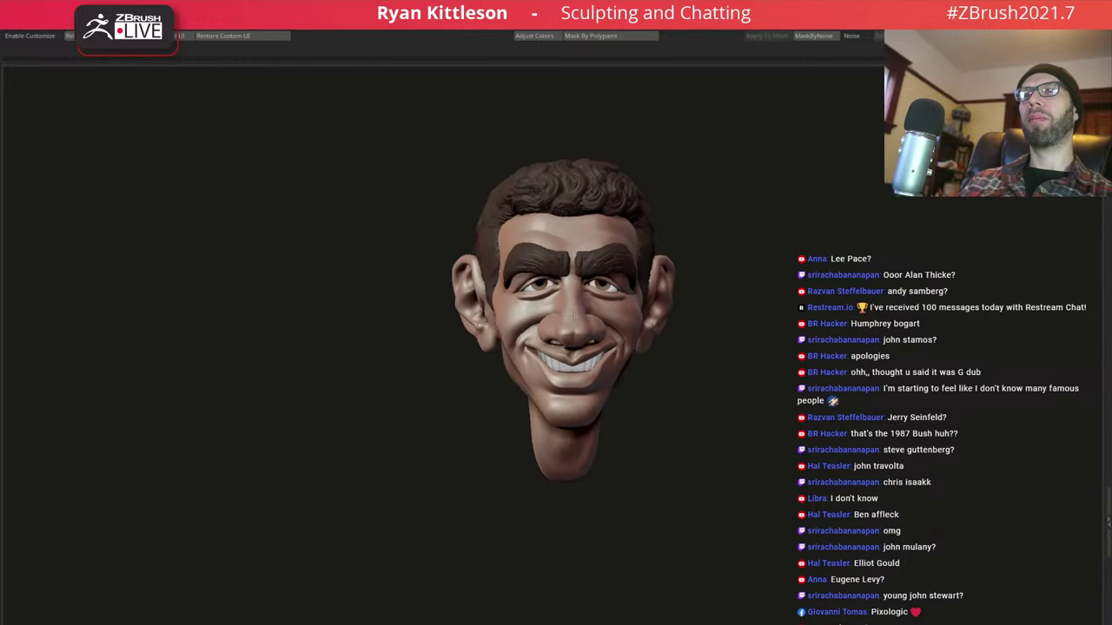
pyautogui.hotkey('ctrl', 's')
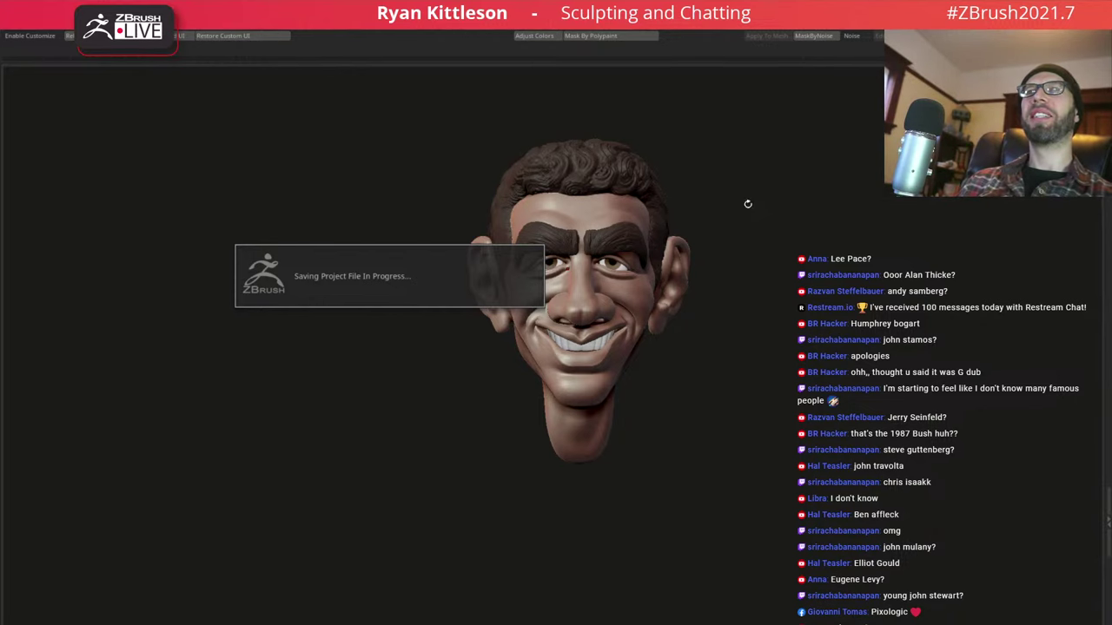
pyautogui.moveTo(703, 280)
pyautogui.mouseDown()
pyautogui.moveTo(676, 276)
pyautogui.moveTo(674, 308)
pyautogui.moveTo(638, 312)
pyautogui.mouseUp()
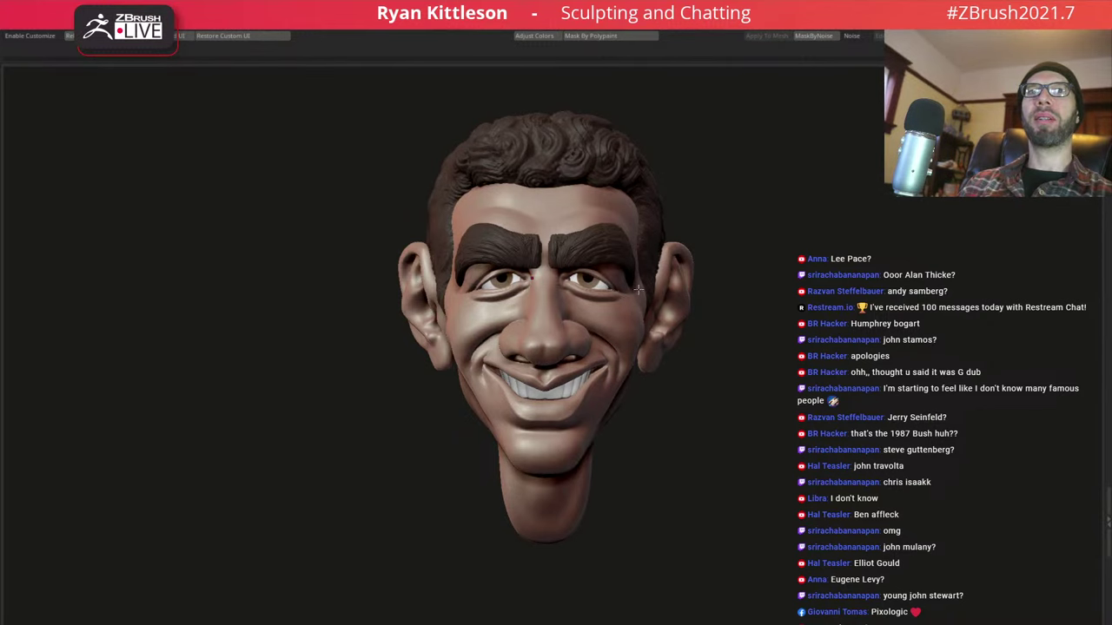
pyautogui.moveTo(616, 291)
pyautogui.mouseDown()
pyautogui.moveTo(663, 291)
pyautogui.moveTo(613, 316)
pyautogui.mouseUp()
# Pick a sculpting brush and study the ear's tragus and earlobe folds from several angles
pyautogui.scroll(5, 613, 316)
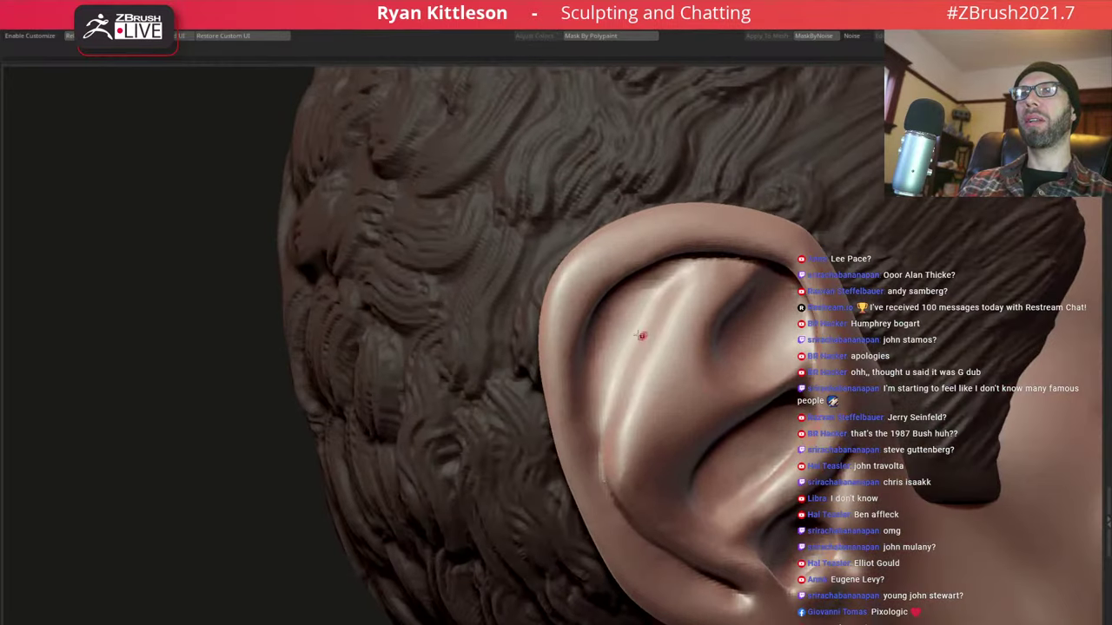
pyautogui.rightClick(614, 319)
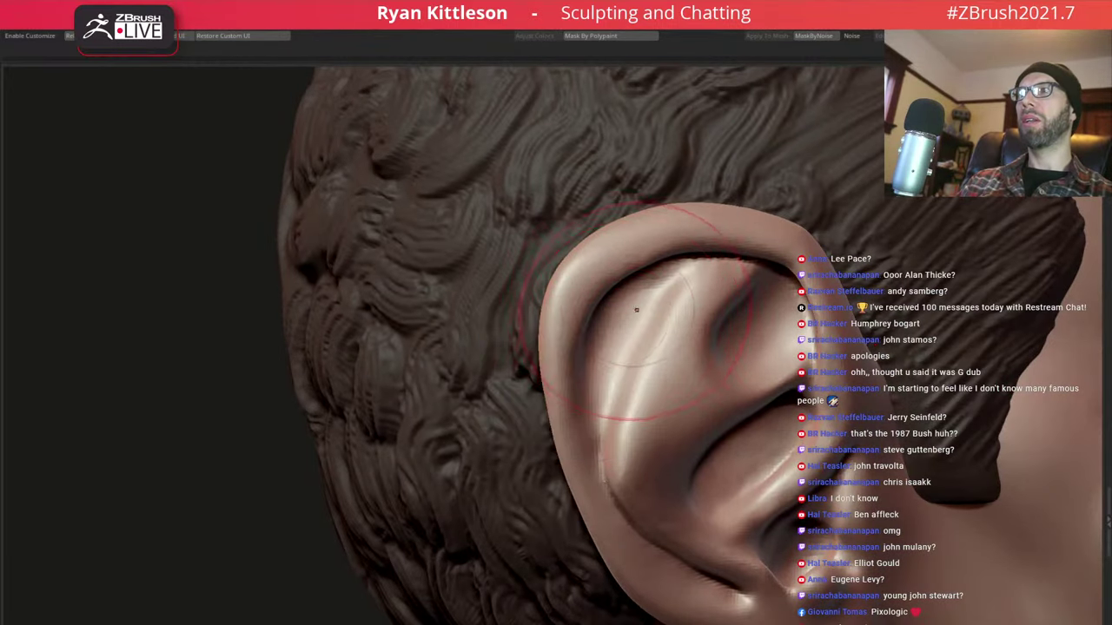
pyautogui.moveTo(634, 310); pyautogui.dragTo(596, 347, button='right')
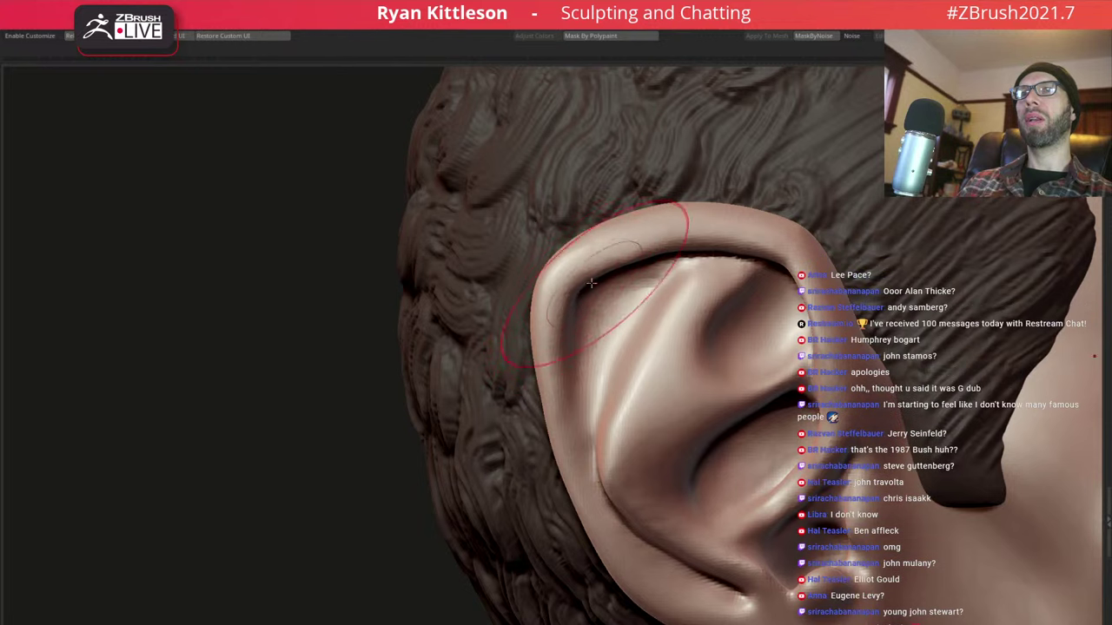
pyautogui.moveTo(582, 262); pyautogui.dragTo(559, 256, button='right')
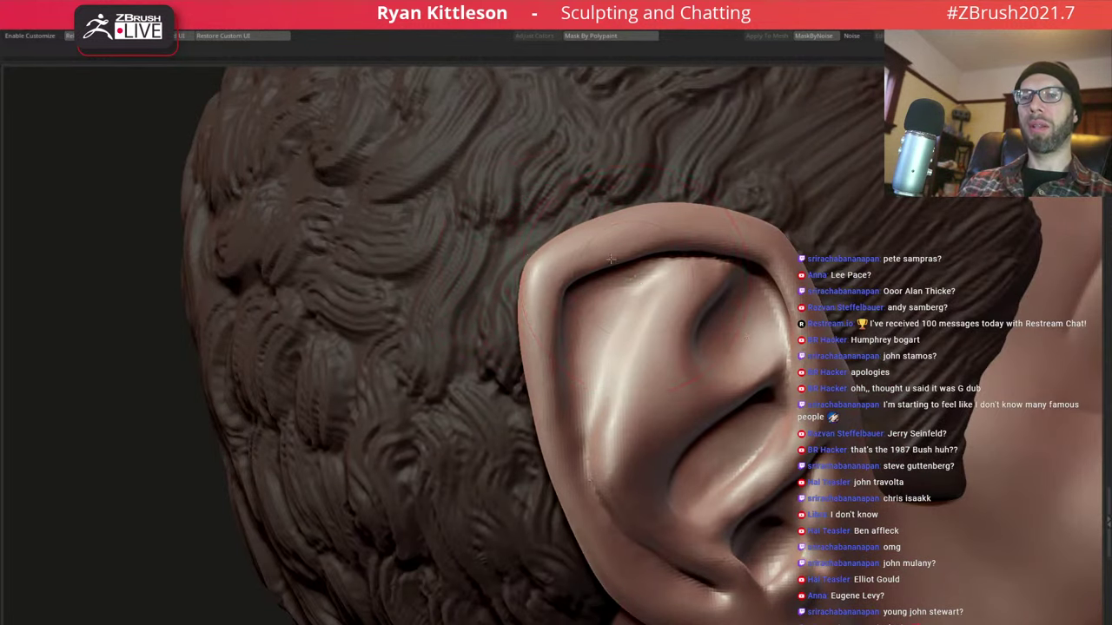
pyautogui.press('f')
pyautogui.moveTo(533, 255)
pyautogui.mouseDown(button='right')
pyautogui.moveTo(731, 278)
pyautogui.moveTo(444, 257)
pyautogui.moveTo(486, 287)
pyautogui.moveTo(502, 272)
pyautogui.moveTo(382, 313)
pyautogui.moveTo(426, 359)
pyautogui.moveTo(476, 377)
pyautogui.mouseUp(button='right')
pyautogui.press('space')
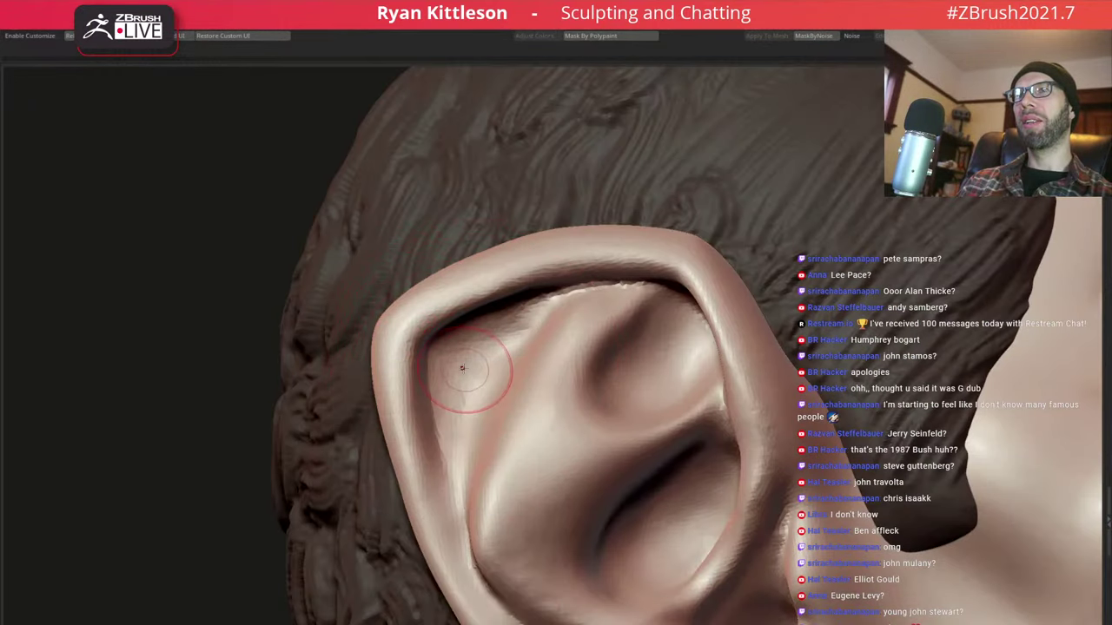
pyautogui.moveTo(456, 450); pyautogui.dragTo(469, 428, button='right')
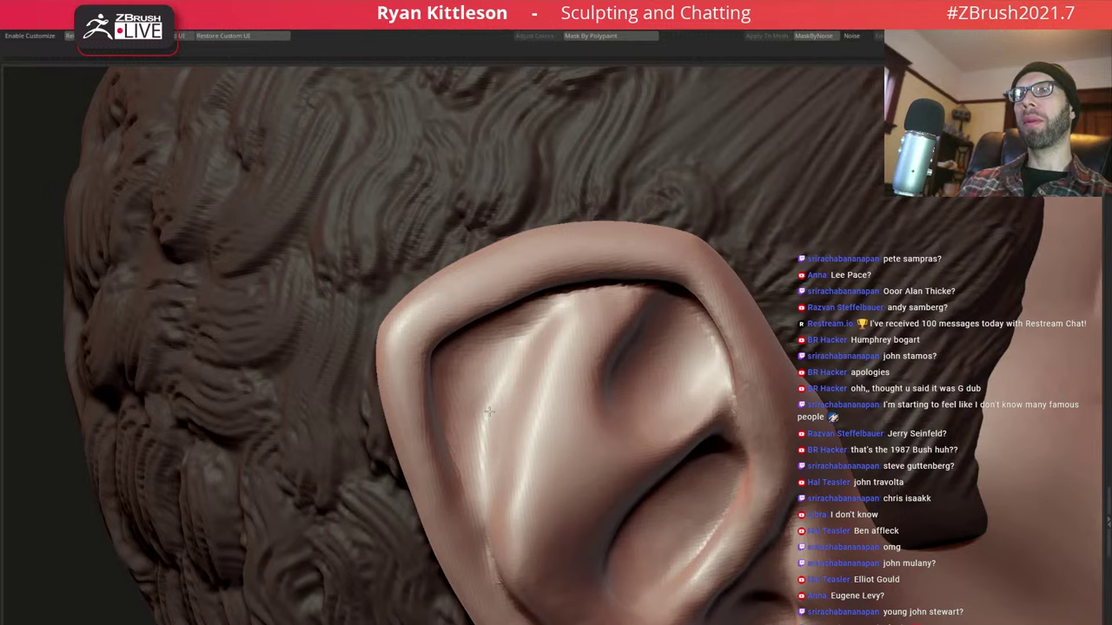
pyautogui.moveTo(517, 361); pyautogui.dragTo(509, 338, button='right')
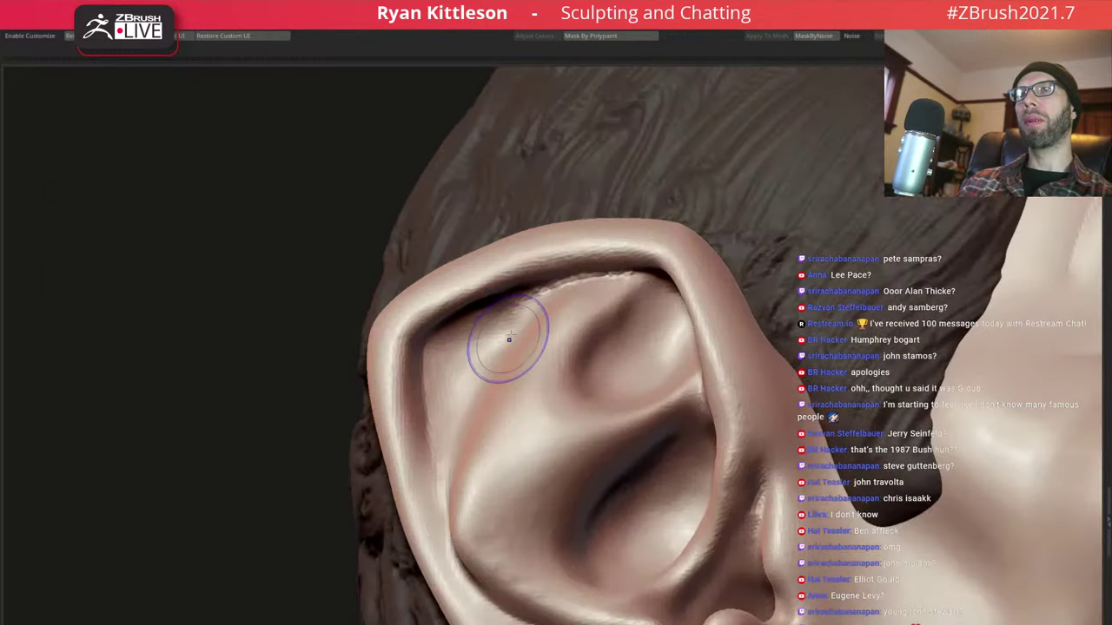
pyautogui.moveTo(454, 392)
pyautogui.keyDown('ctrl'); pyautogui.mouseDown(button='right')
pyautogui.moveTo(630, 398)
pyautogui.moveTo(590, 348)
pyautogui.moveTo(550, 323)
pyautogui.mouseUp(button='right'); pyautogui.keyUp('ctrl')
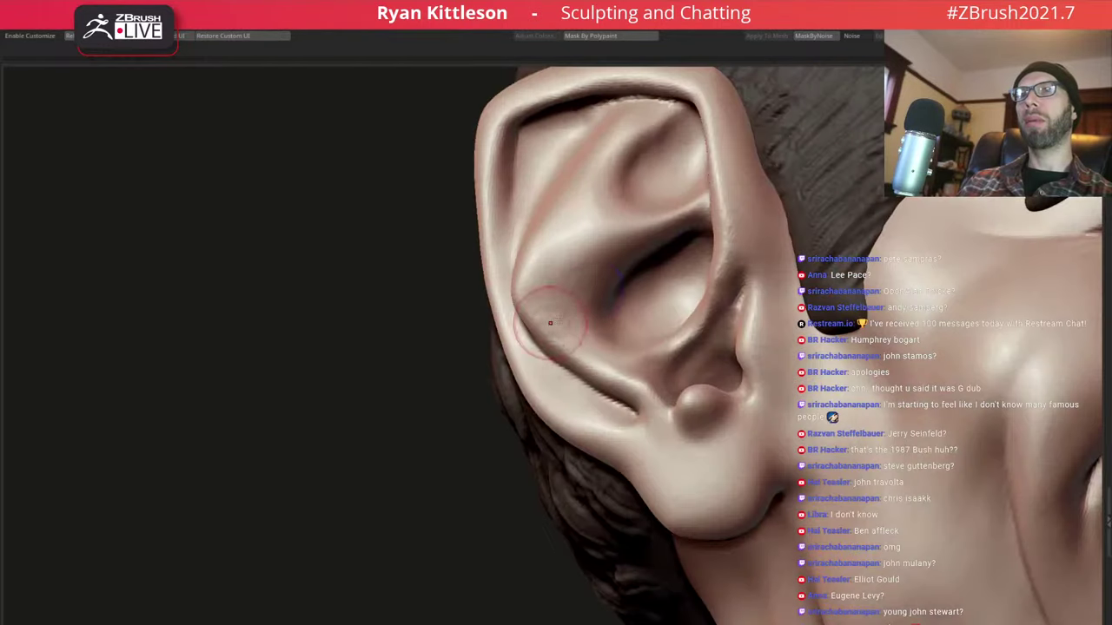
pyautogui.moveTo(613, 350)
pyautogui.mouseDown(button='right')
pyautogui.moveTo(761, 287)
pyautogui.moveTo(729, 271)
pyautogui.mouseUp(button='right')
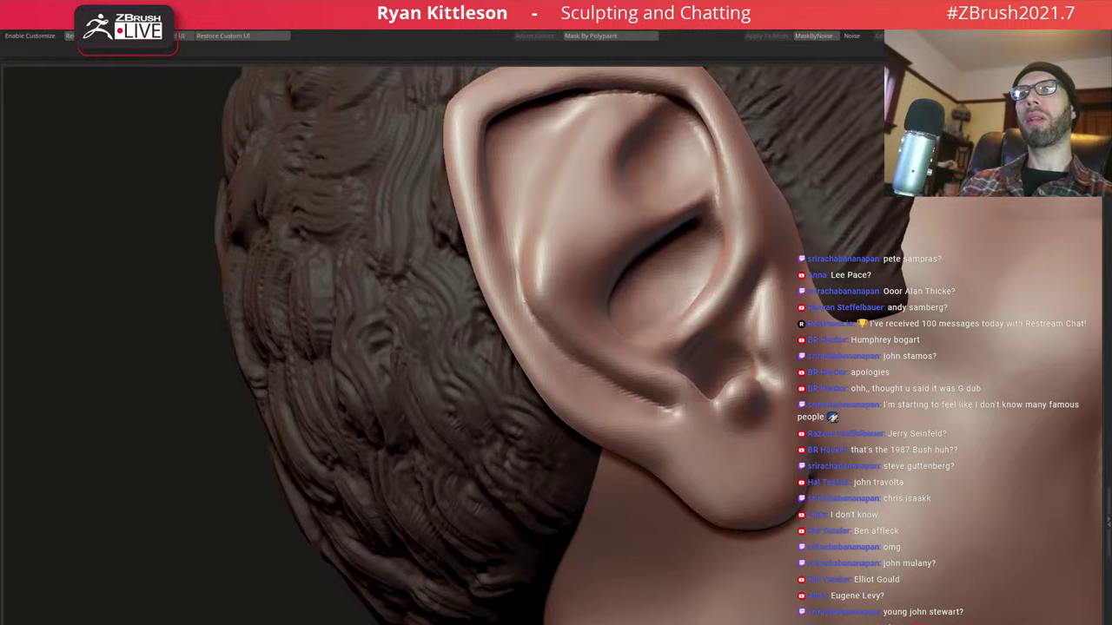
pyautogui.moveTo(729, 271)
pyautogui.mouseDown(button='right')
pyautogui.moveTo(689, 292)
pyautogui.moveTo(687, 322)
pyautogui.moveTo(733, 363)
pyautogui.moveTo(721, 333)
pyautogui.moveTo(720, 397)
pyautogui.moveTo(694, 397)
pyautogui.mouseUp(button='right')
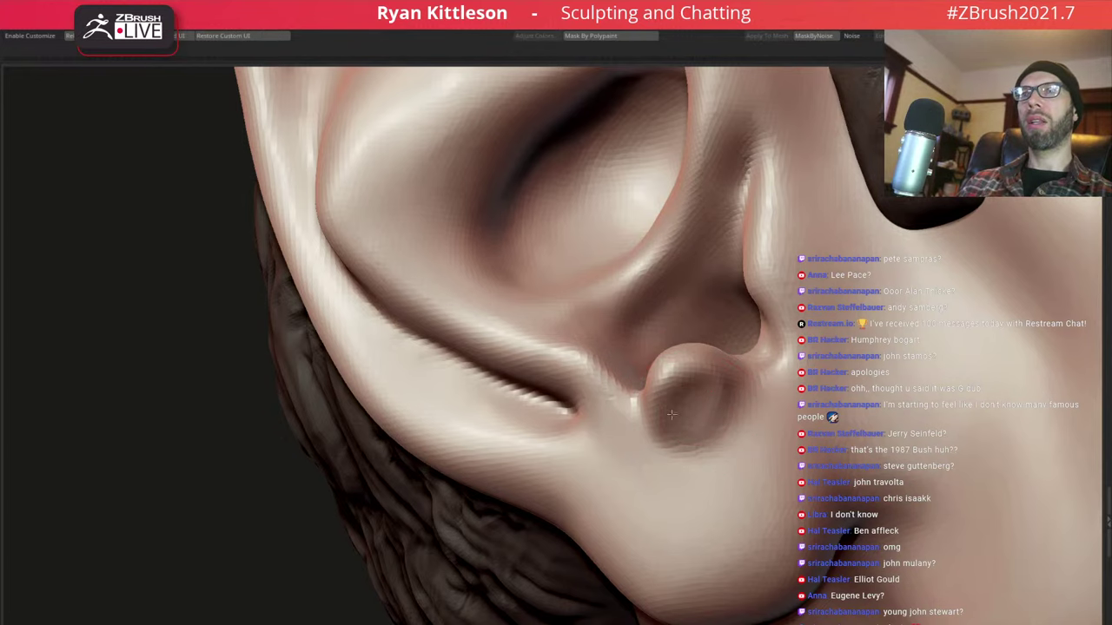
# Shift-smooth the round tragus bump into the ear, check the inner fold, and view the whole head
pyautogui.moveTo(682, 396)
pyautogui.keyDown('shift'); pyautogui.mouseDown()
pyautogui.moveTo(712, 452)
pyautogui.moveTo(720, 416)
pyautogui.mouseUp(); pyautogui.keyUp('shift')
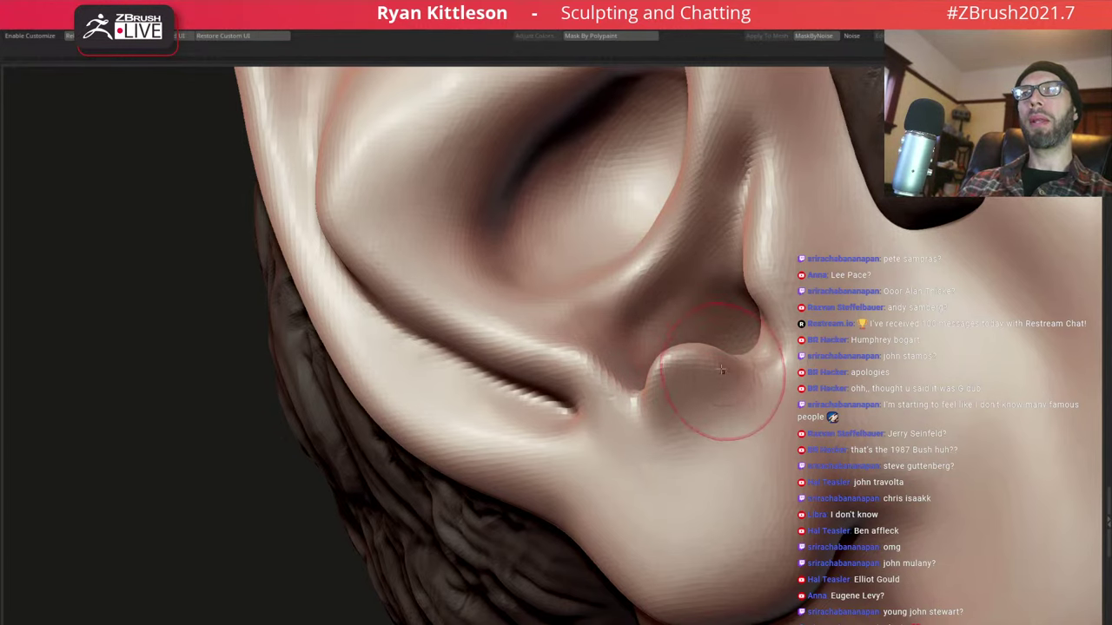
pyautogui.moveTo(732, 409); pyautogui.dragTo(719, 360, button='right')
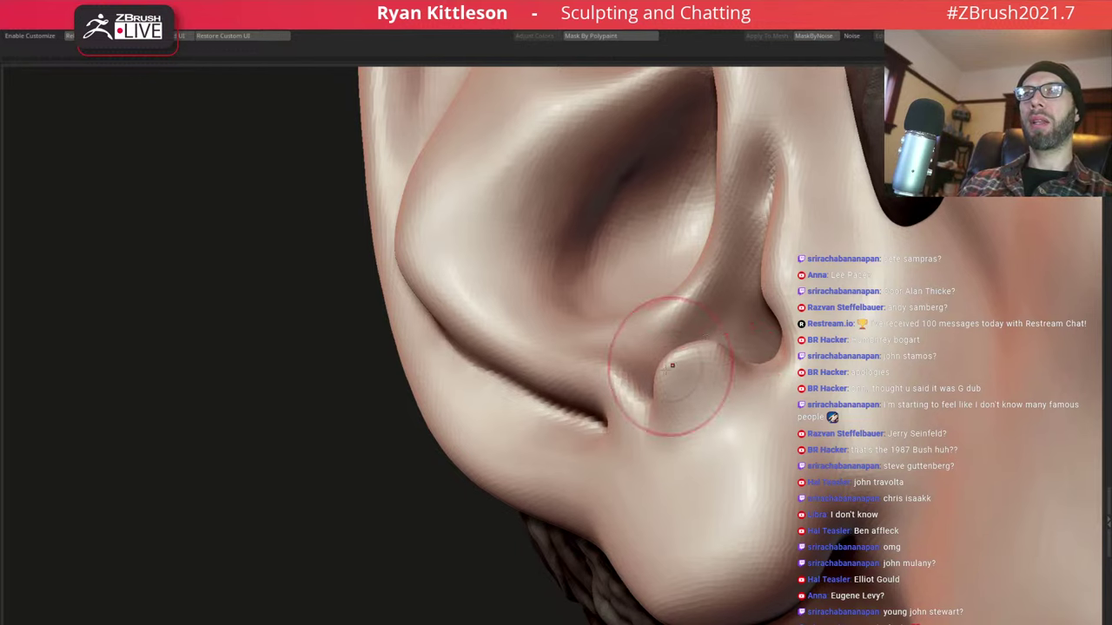
pyautogui.scroll(2, 671, 365)
pyautogui.moveTo(651, 369); pyautogui.dragTo(732, 319, button='right')
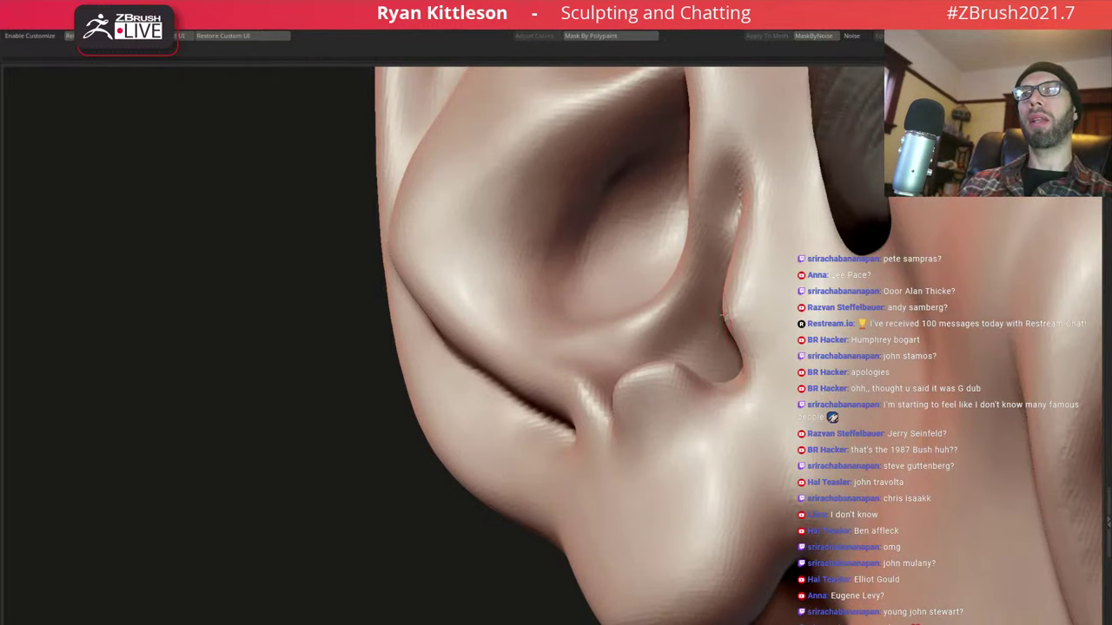
pyautogui.moveTo(747, 278)
pyautogui.mouseDown(button='right')
pyautogui.moveTo(697, 365)
pyautogui.moveTo(713, 339)
pyautogui.mouseUp(button='right')
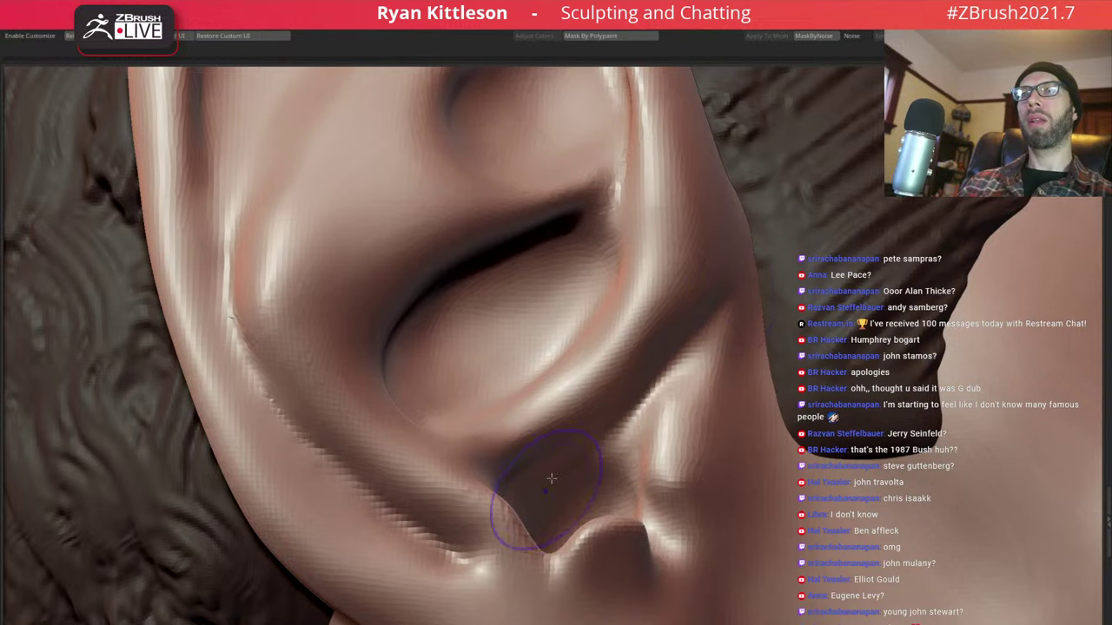
pyautogui.moveTo(653, 422)
pyautogui.mouseDown(button='right')
pyautogui.moveTo(761, 319)
pyautogui.moveTo(621, 396)
pyautogui.moveTo(696, 325)
pyautogui.moveTo(614, 322)
pyautogui.moveTo(664, 297)
pyautogui.moveTo(657, 326)
pyautogui.moveTo(628, 320)
pyautogui.moveTo(668, 359)
pyautogui.moveTo(657, 338)
pyautogui.moveTo(657, 368)
pyautogui.moveTo(637, 353)
pyautogui.moveTo(598, 366)
pyautogui.moveTo(590, 401)
pyautogui.moveTo(614, 423)
pyautogui.mouseUp(button='right')
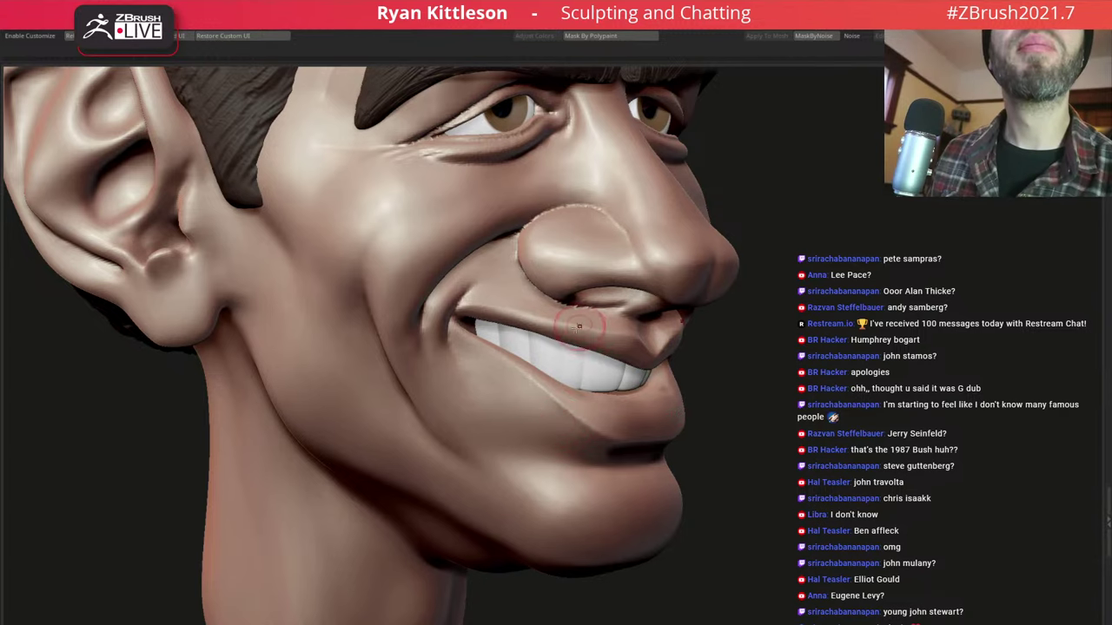
# Mask the lower jaw and neck, invert the mask, and bring the smile to the front
pyautogui.moveTo(524, 367)
pyautogui.mouseDown(button='right')
pyautogui.moveTo(550, 364)
pyautogui.moveTo(528, 356)
pyautogui.moveTo(631, 352)
pyautogui.mouseUp(button='right')
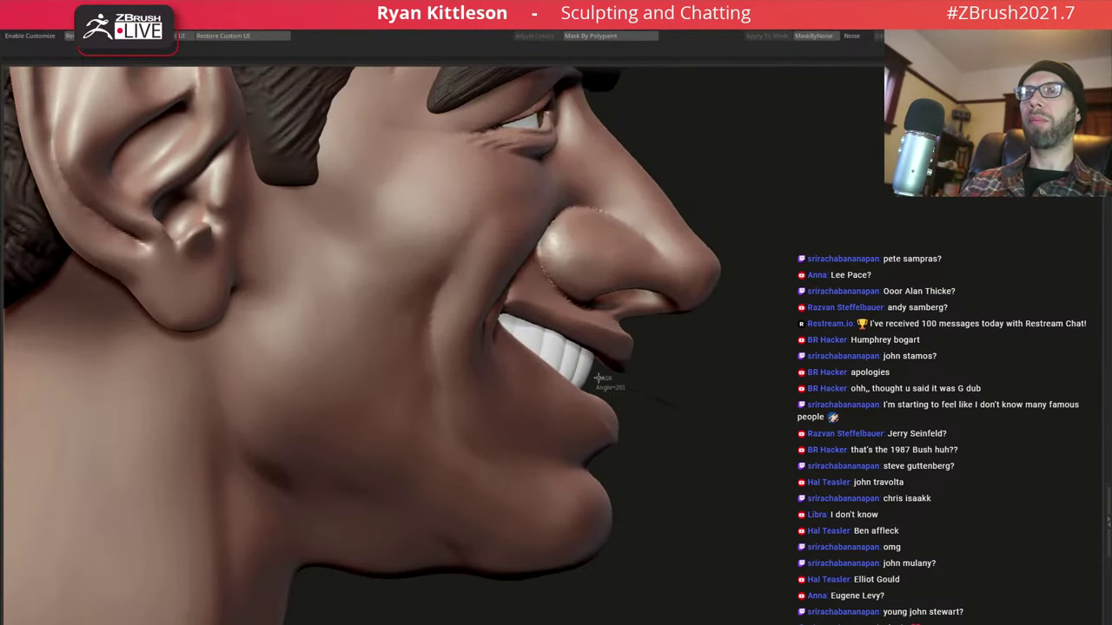
pyautogui.keyDown('ctrl'); pyautogui.moveTo(489, 310); pyautogui.dragTo(1003, 393); pyautogui.keyUp('ctrl')
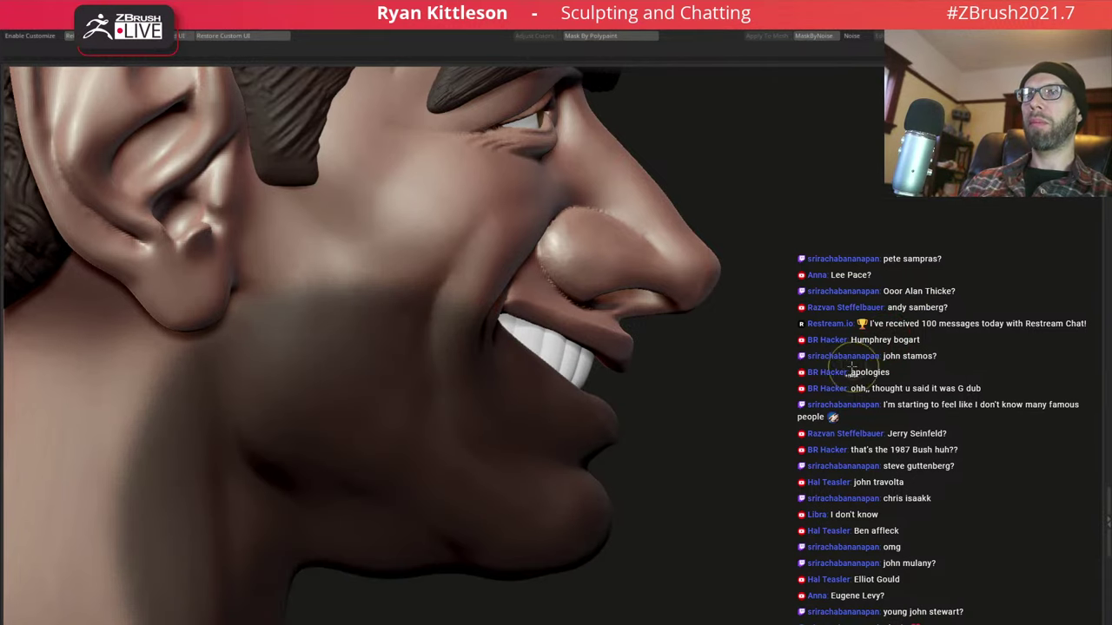
pyautogui.keyDown('ctrl'); pyautogui.click(830, 386); pyautogui.keyUp('ctrl')
pyautogui.press('space')
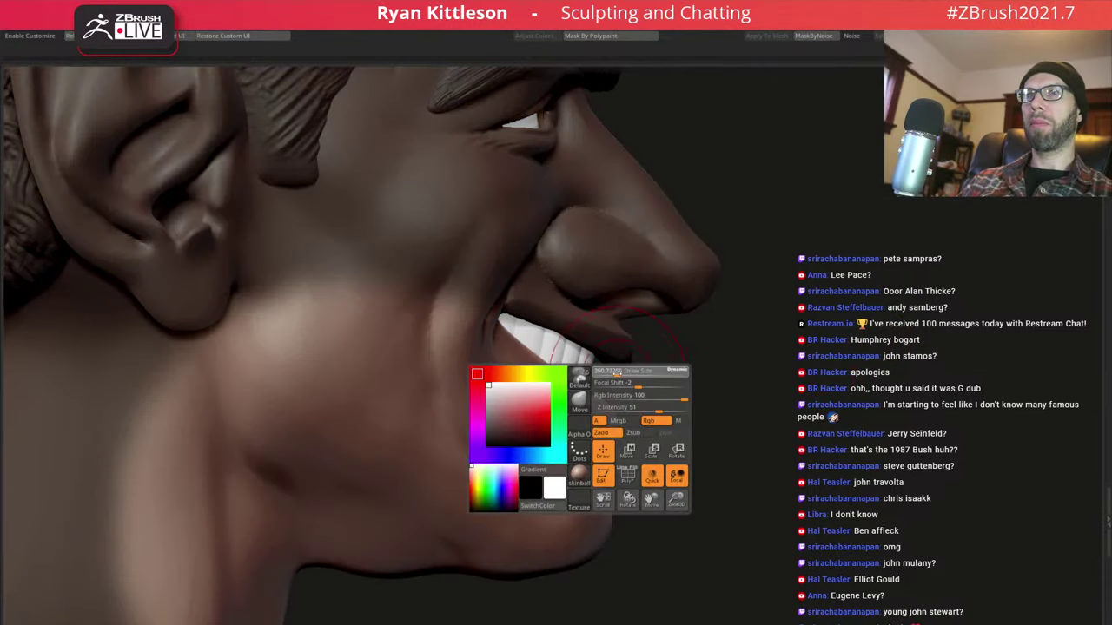
pyautogui.moveTo(625, 335); pyautogui.dragTo(543, 364, button='right')
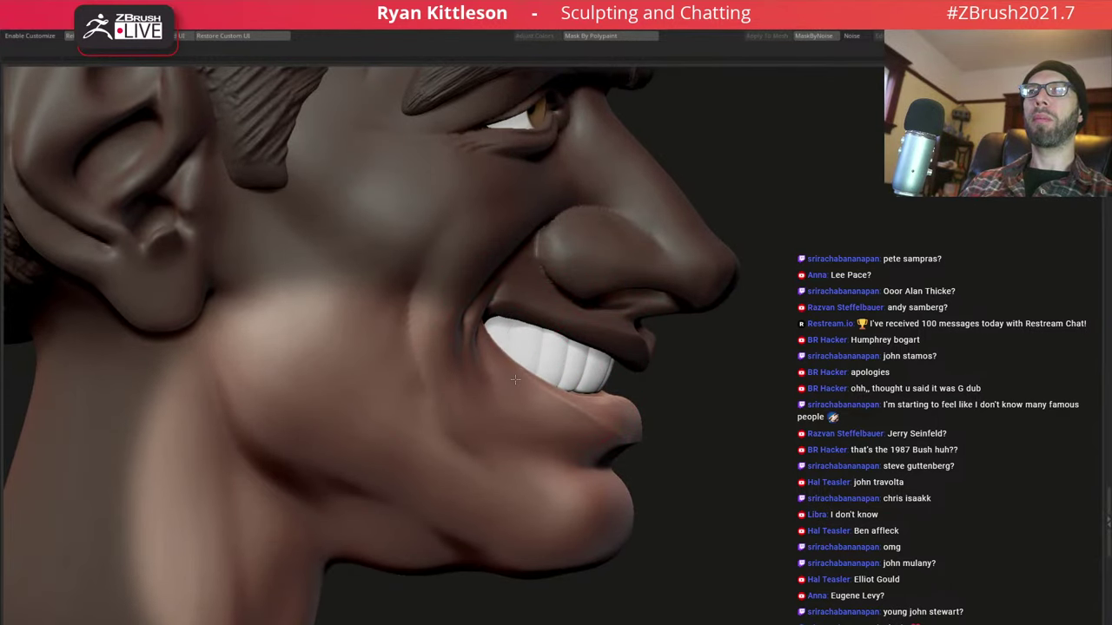
pyautogui.moveTo(515, 379); pyautogui.dragTo(609, 373, button='right')
pyautogui.moveTo(509, 243); pyautogui.dragTo(504, 245)
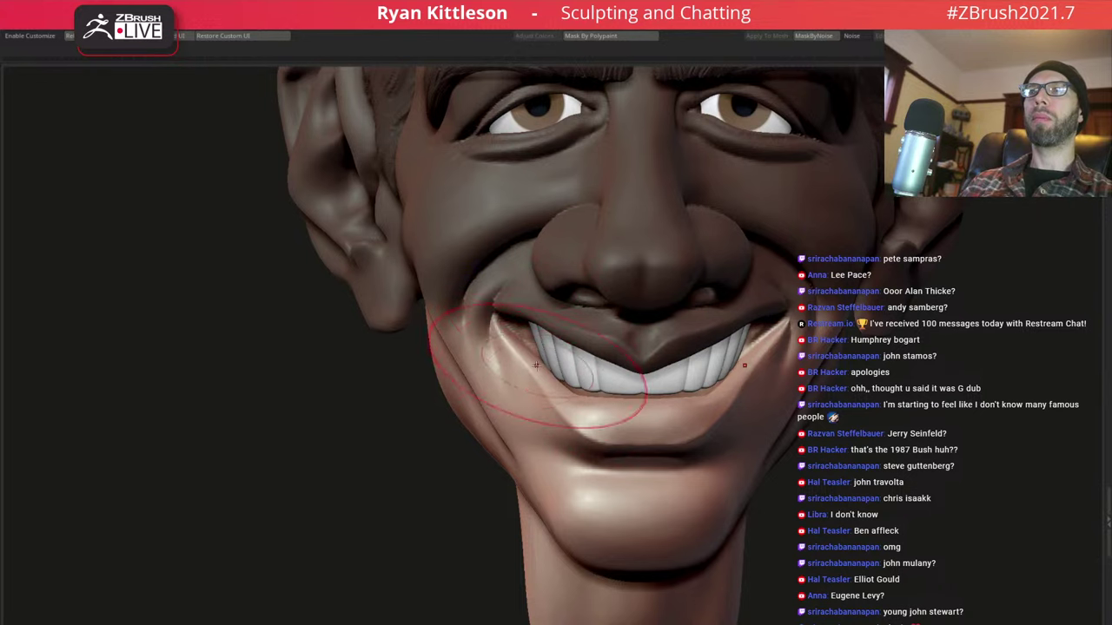
# Sharpen the crease along the upper lip ridge with Dam Standard
pyautogui.moveTo(543, 345); pyautogui.dragTo(596, 332, button='right')
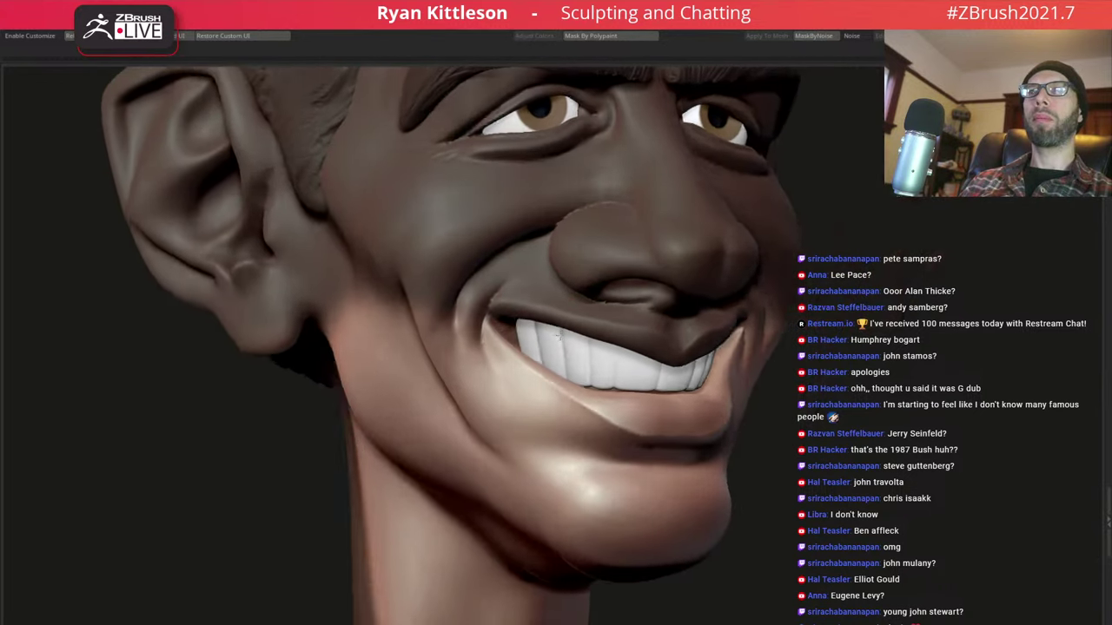
pyautogui.moveTo(596, 333); pyautogui.dragTo(599, 330)
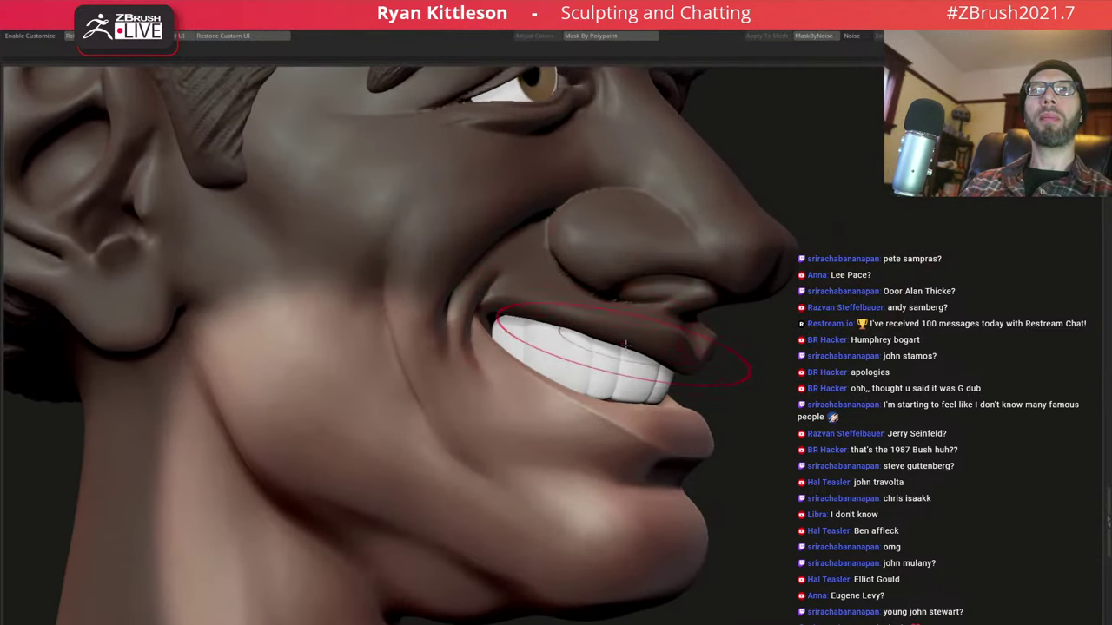
pyautogui.moveTo(600, 330)
pyautogui.mouseDown(button='right')
pyautogui.moveTo(574, 342)
pyautogui.moveTo(614, 342)
pyautogui.mouseUp(button='right')
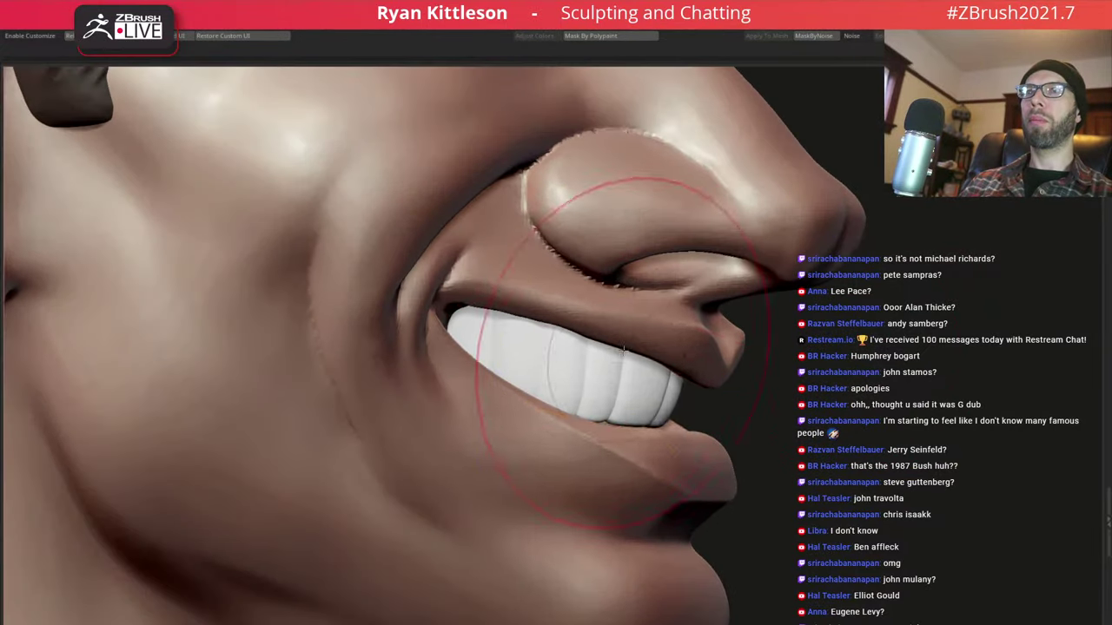
pyautogui.moveTo(614, 342); pyautogui.dragTo(596, 340, button='right')
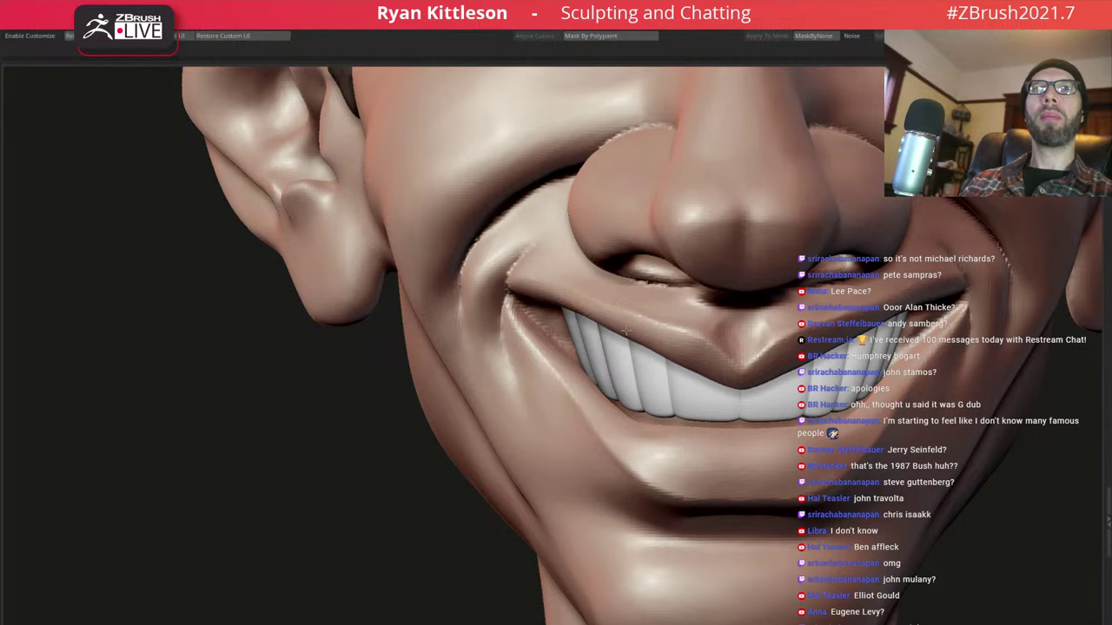
pyautogui.moveTo(610, 325)
pyautogui.mouseDown(button='right')
pyautogui.moveTo(503, 303)
pyautogui.moveTo(500, 261)
pyautogui.mouseUp(button='right')
pyautogui.moveTo(727, 277)
pyautogui.mouseDown(button='right')
pyautogui.moveTo(741, 267)
pyautogui.moveTo(695, 271)
pyautogui.moveTo(774, 266)
pyautogui.moveTo(699, 270)
pyautogui.moveTo(719, 272)
pyautogui.moveTo(674, 315)
pyautogui.mouseUp(button='right')
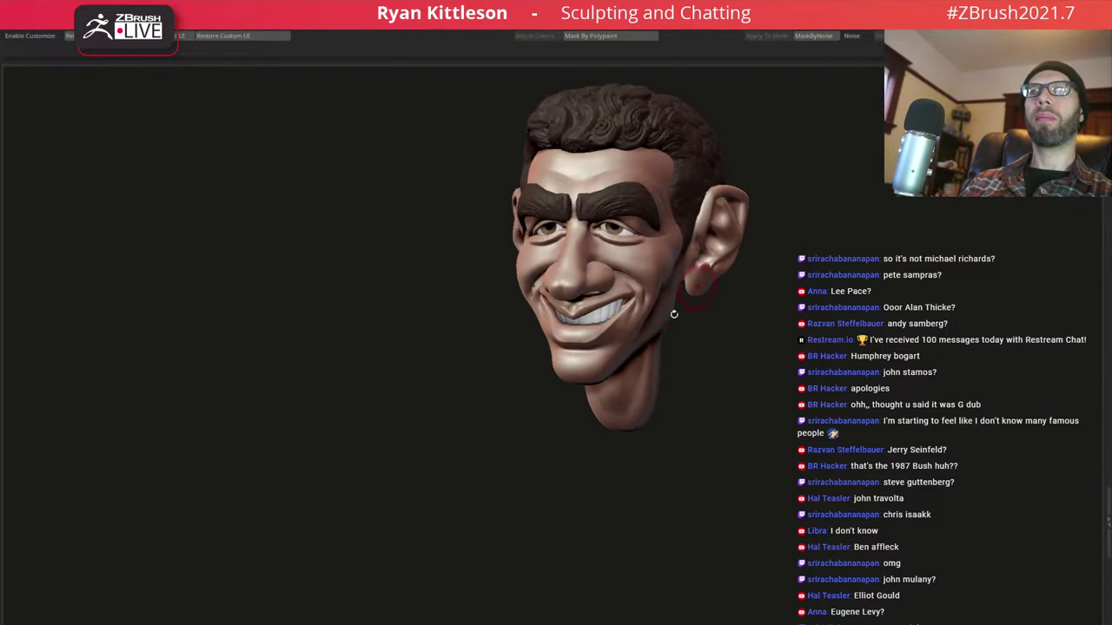
pyautogui.scroll(2, 630, 346)
pyautogui.scroll(1, 608, 339)
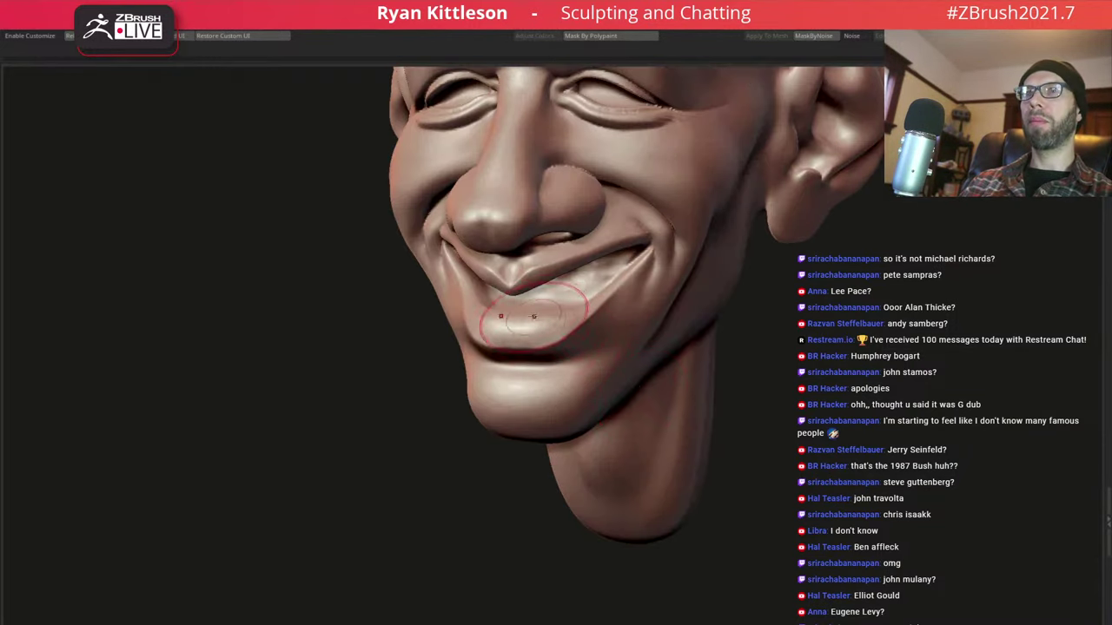
pyautogui.scroll(3, 539, 339)
pyautogui.moveTo(569, 316); pyautogui.dragTo(595, 315, button='right')
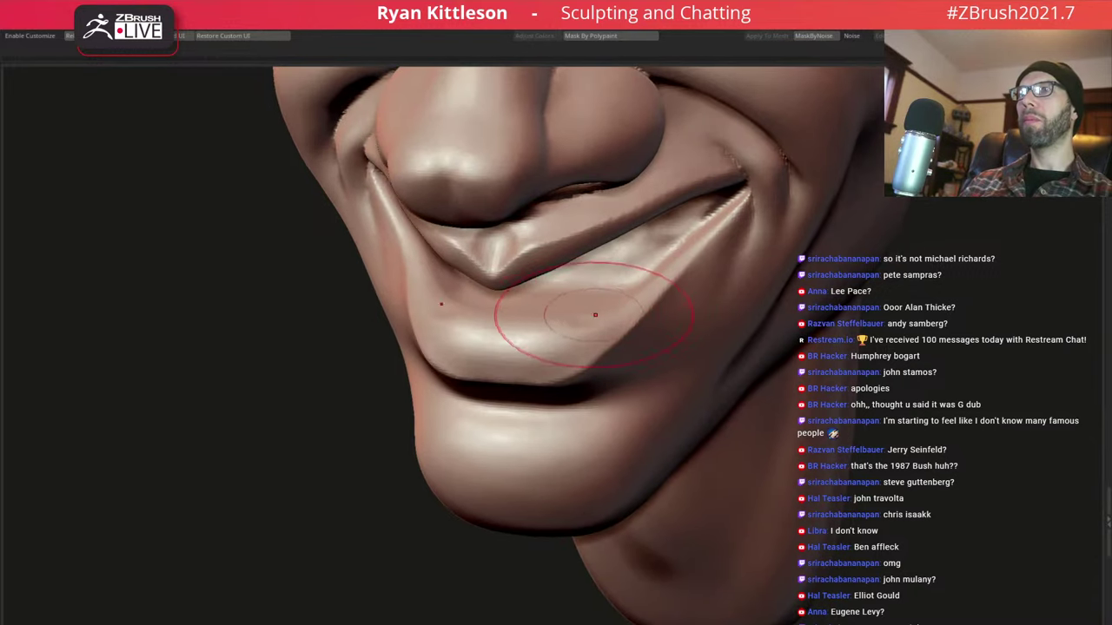
pyautogui.moveTo(585, 286); pyautogui.dragTo(521, 252)
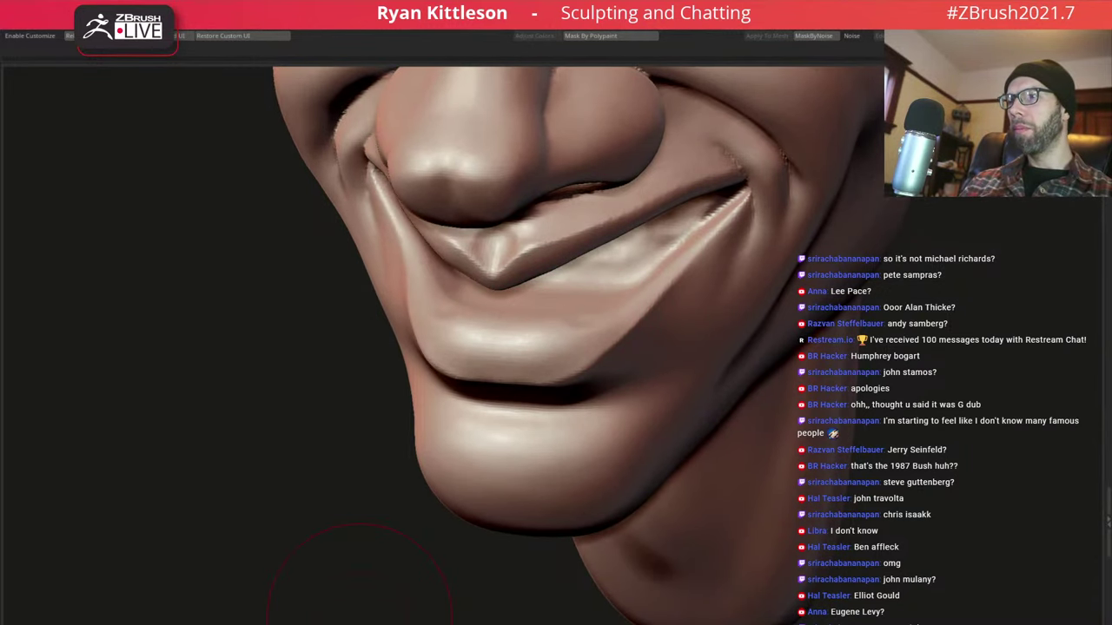
# Clear the mask from the head and sink a recess just under the upper lip
pyautogui.keyDown('ctrl'); pyautogui.click(361, 574); pyautogui.keyUp('ctrl')
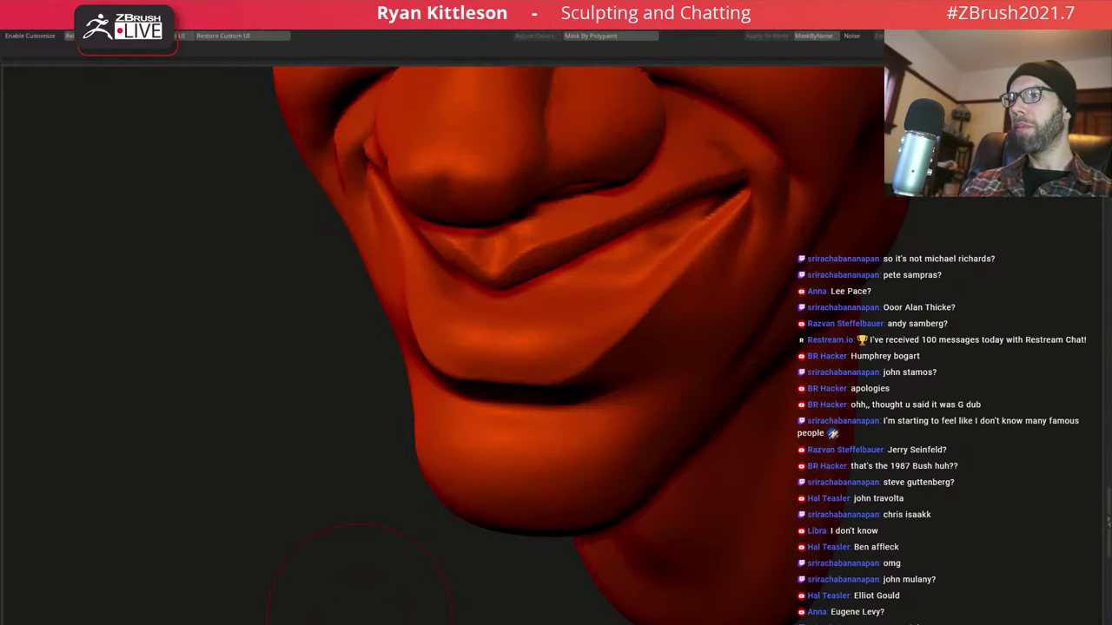
pyautogui.keyDown('ctrl'); pyautogui.click(361, 573); pyautogui.keyUp('ctrl')
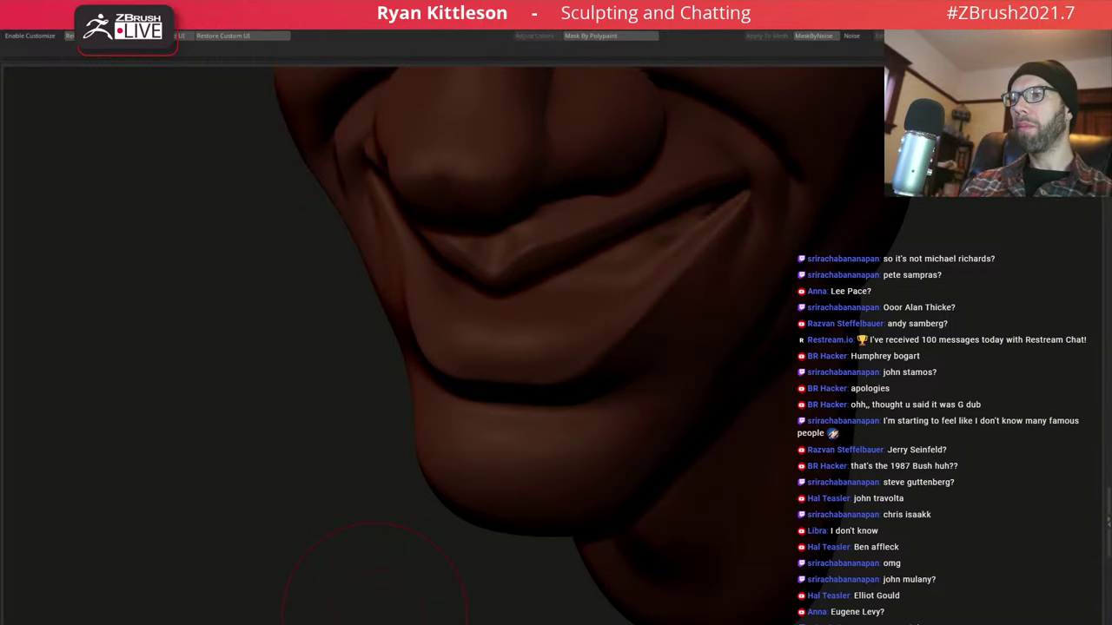
pyautogui.keyDown('ctrl'); pyautogui.click(373, 574); pyautogui.keyUp('ctrl')
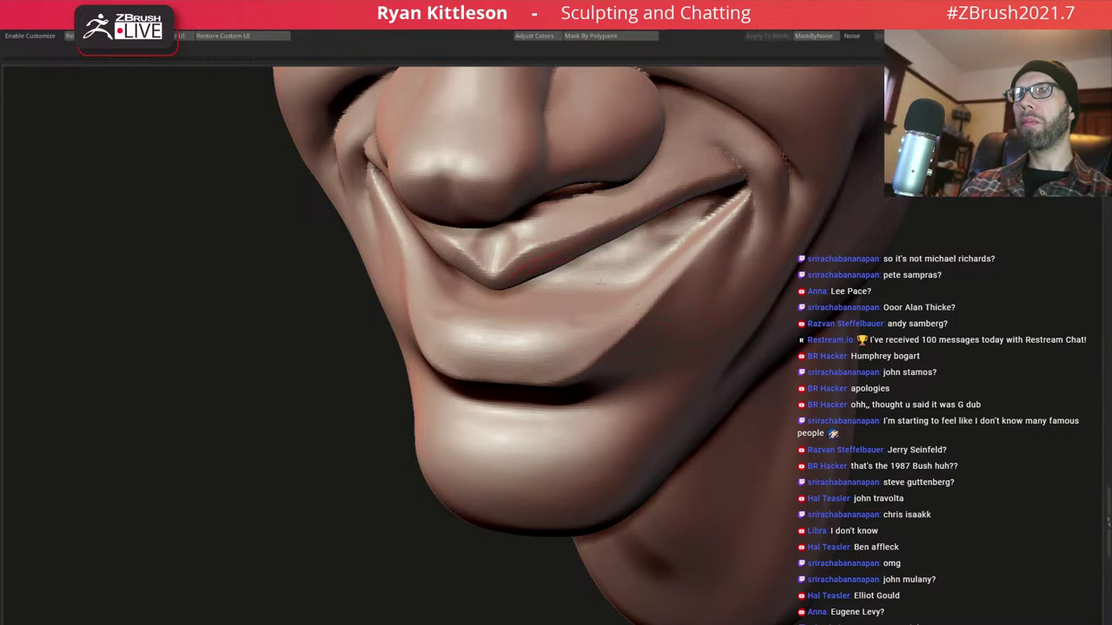
pyautogui.moveTo(599, 286); pyautogui.dragTo(574, 282)
# Refine the lips with small sculpt touches from a close side view, then review the face
pyautogui.moveTo(602, 272); pyautogui.dragTo(640, 225, button='right')
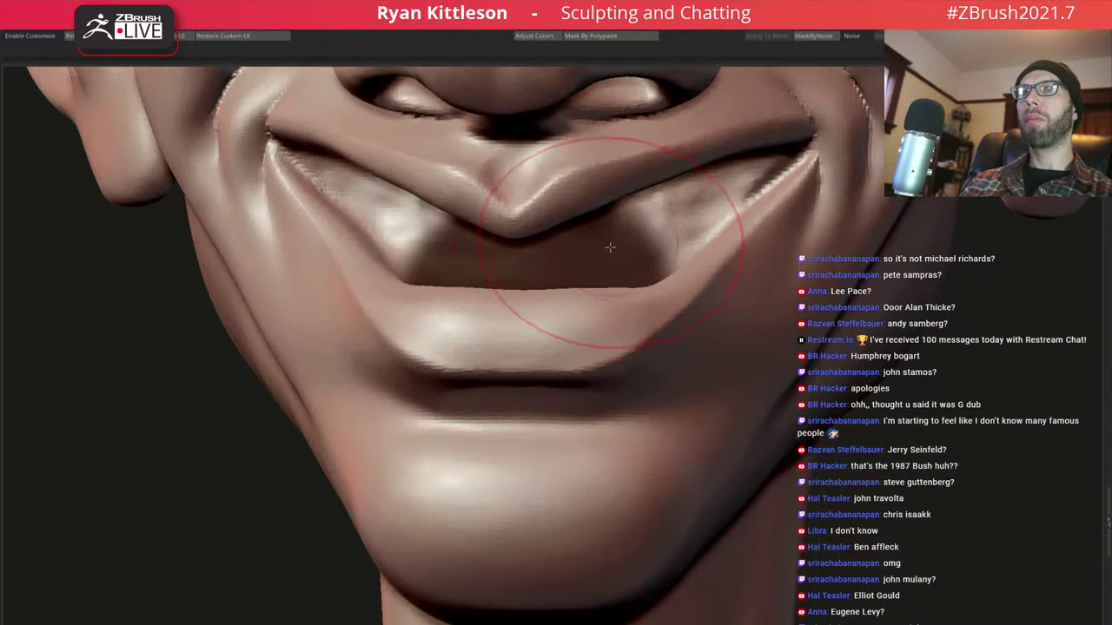
pyautogui.moveTo(573, 258)
pyautogui.mouseDown(button='right')
pyautogui.moveTo(555, 306)
pyautogui.moveTo(529, 322)
pyautogui.mouseUp(button='right')
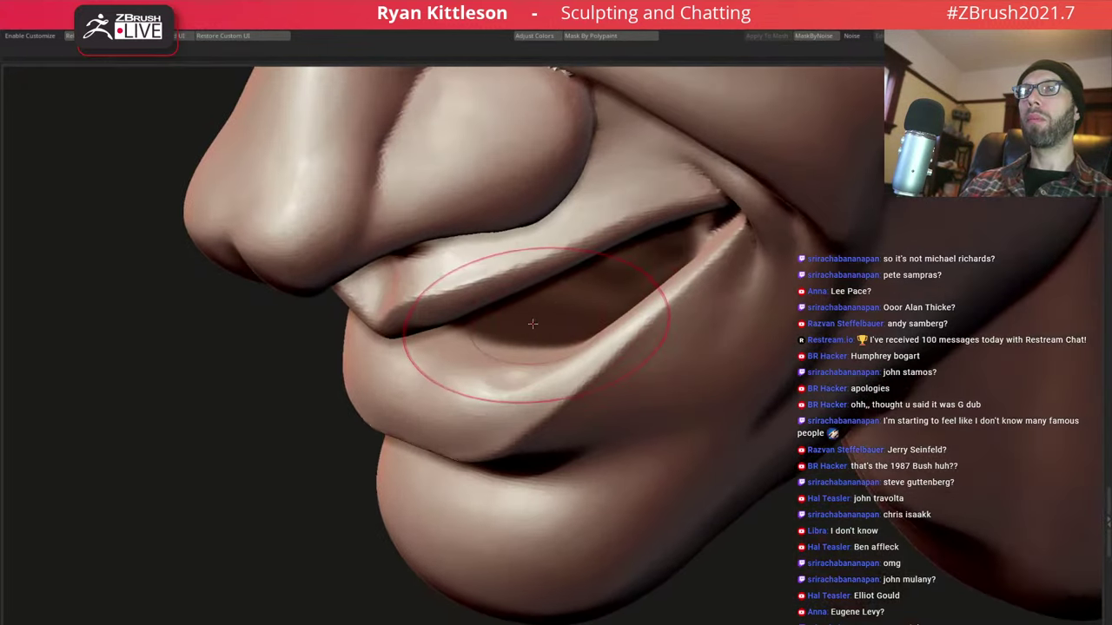
pyautogui.moveTo(529, 322); pyautogui.dragTo(514, 317)
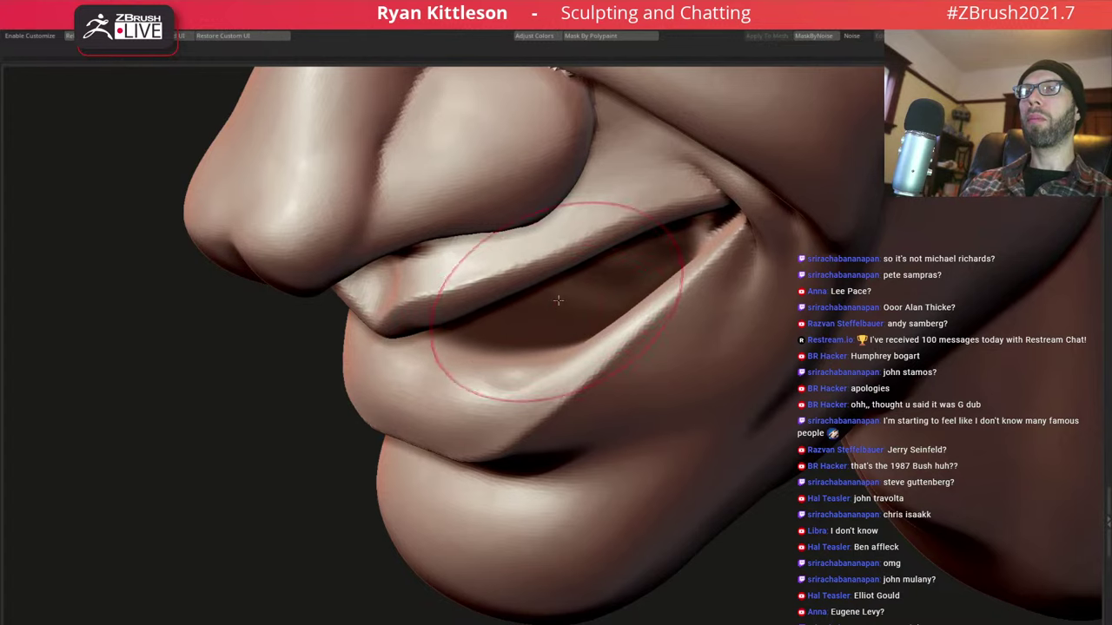
pyautogui.moveTo(559, 300); pyautogui.dragTo(469, 363, button='right')
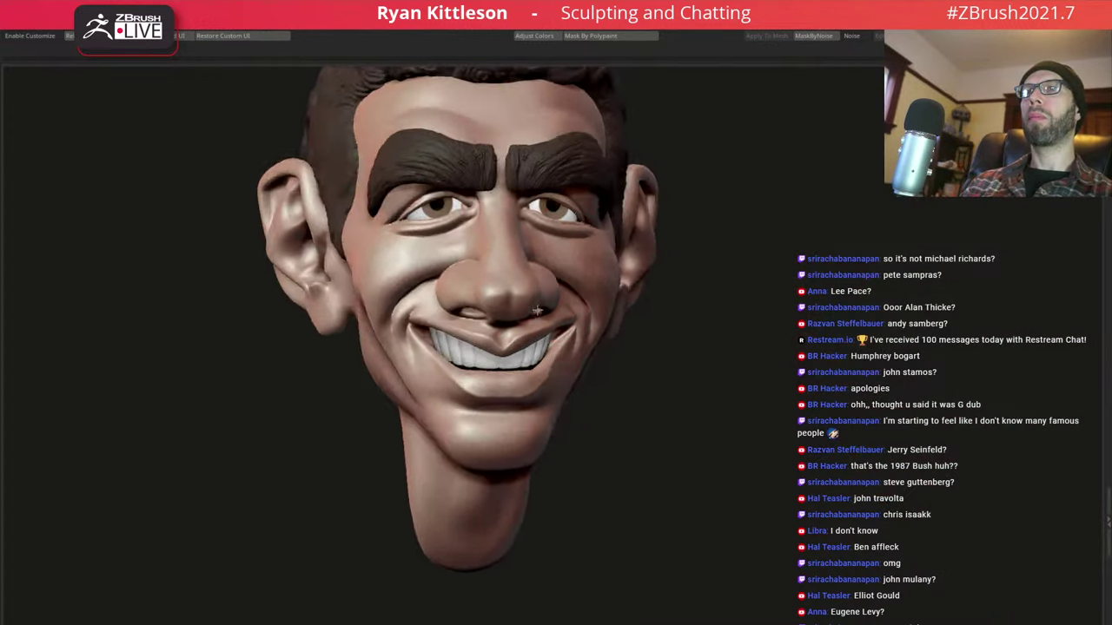
pyautogui.press('space')
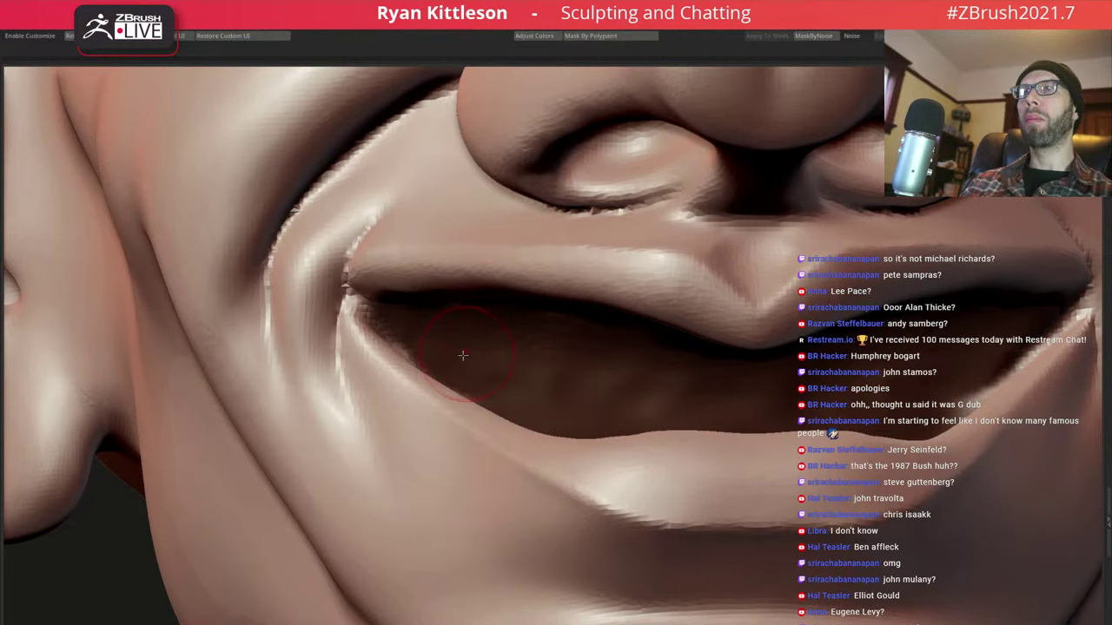
pyautogui.moveTo(451, 404)
pyautogui.mouseDown(button='right')
pyautogui.moveTo(480, 386)
pyautogui.moveTo(310, 174)
pyautogui.mouseUp(button='right')
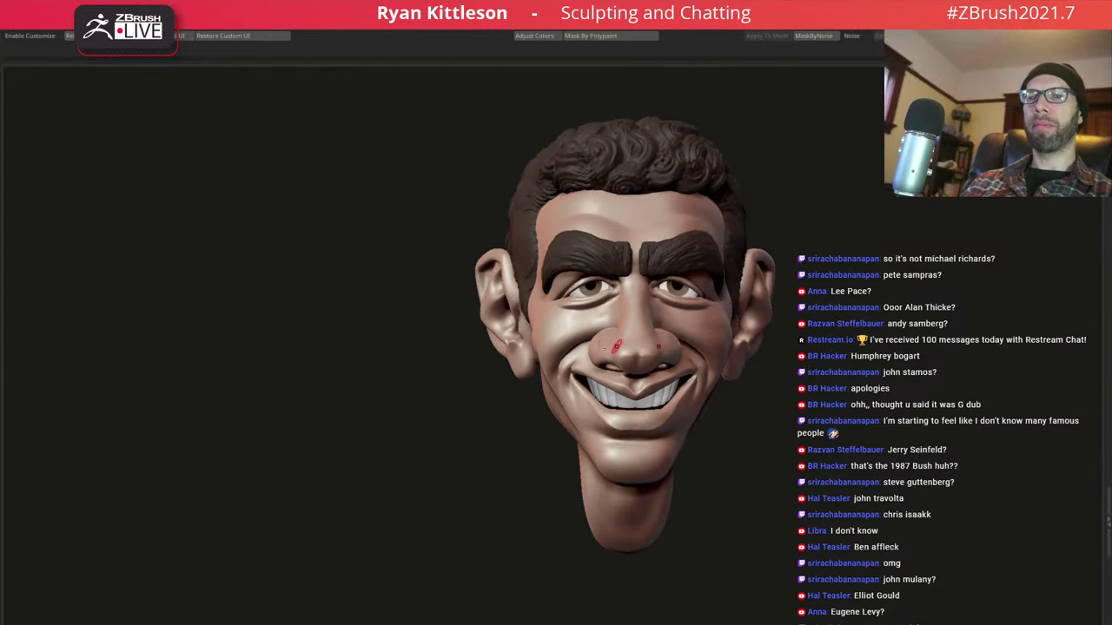
pyautogui.moveTo(615, 345); pyautogui.dragTo(581, 299, button='right')
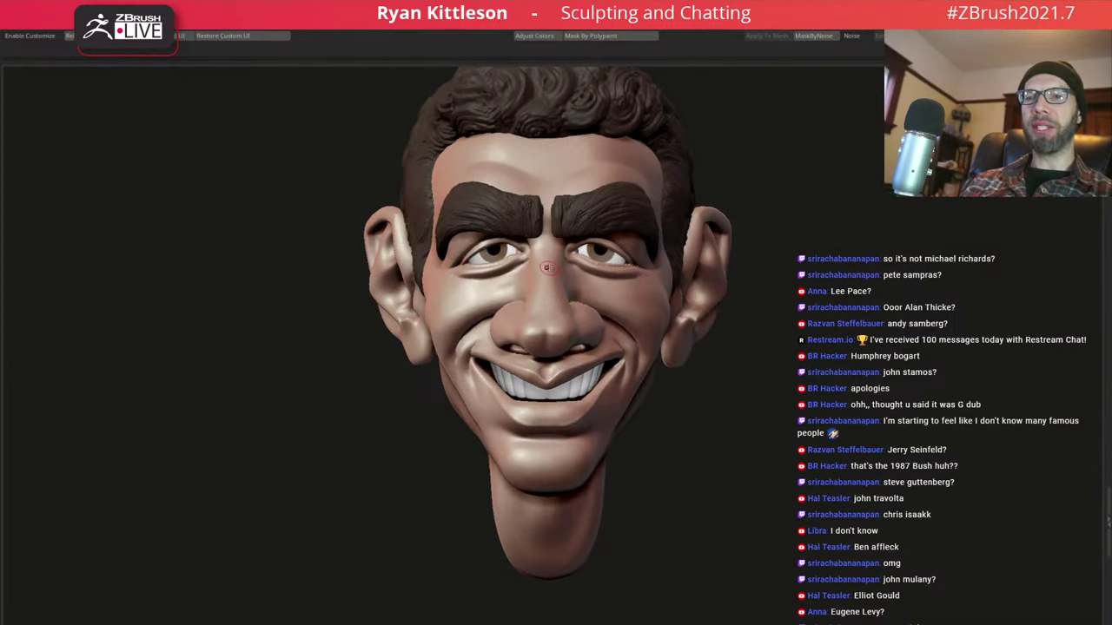
pyautogui.moveTo(599, 252)
pyautogui.mouseDown(button='right')
pyautogui.moveTo(576, 298)
pyautogui.moveTo(601, 291)
pyautogui.moveTo(531, 298)
pyautogui.moveTo(591, 293)
pyautogui.moveTo(629, 331)
pyautogui.moveTo(596, 302)
pyautogui.moveTo(630, 345)
pyautogui.moveTo(626, 394)
pyautogui.moveTo(655, 379)
pyautogui.moveTo(652, 472)
pyautogui.moveTo(618, 393)
pyautogui.moveTo(629, 343)
pyautogui.moveTo(684, 344)
pyautogui.moveTo(629, 348)
pyautogui.mouseUp(button='right')
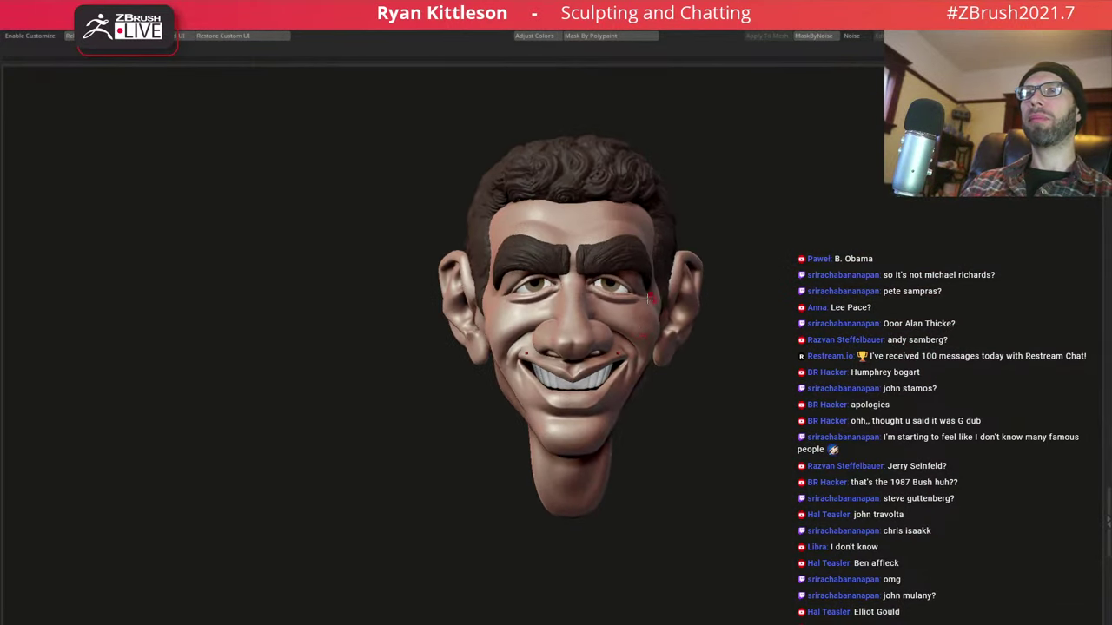
pyautogui.moveTo(647, 298)
pyautogui.mouseDown(button='right')
pyautogui.moveTo(665, 252)
pyautogui.moveTo(642, 297)
pyautogui.moveTo(685, 261)
pyautogui.moveTo(641, 268)
pyautogui.mouseUp(button='right')
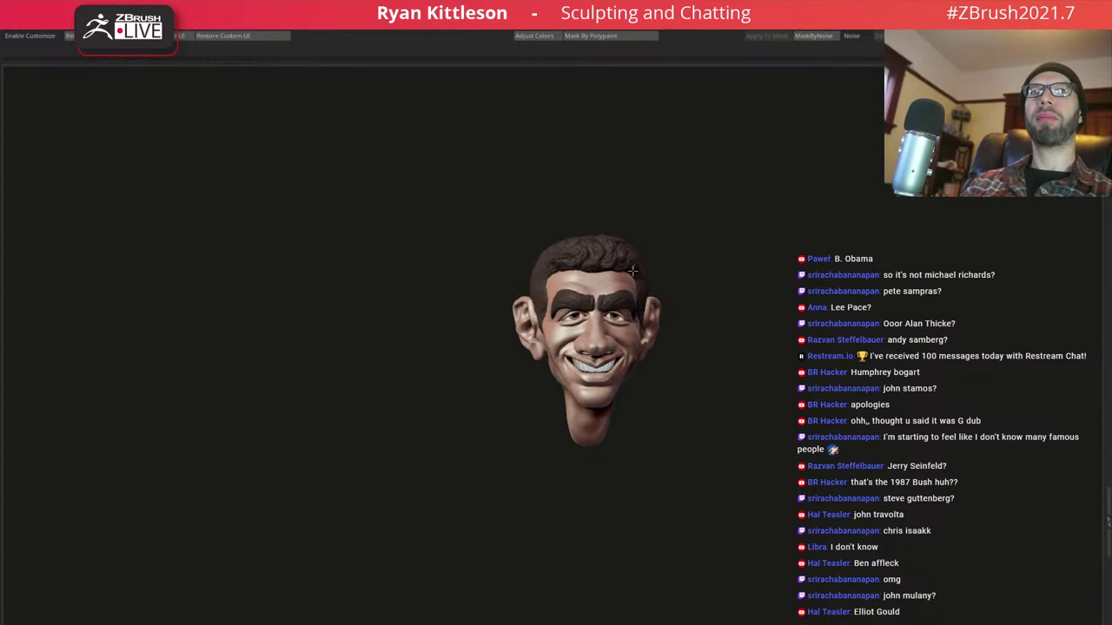
pyautogui.moveTo(633, 271)
pyautogui.mouseDown(button='right')
pyautogui.moveTo(685, 269)
pyautogui.moveTo(672, 270)
pyautogui.mouseUp(button='right')
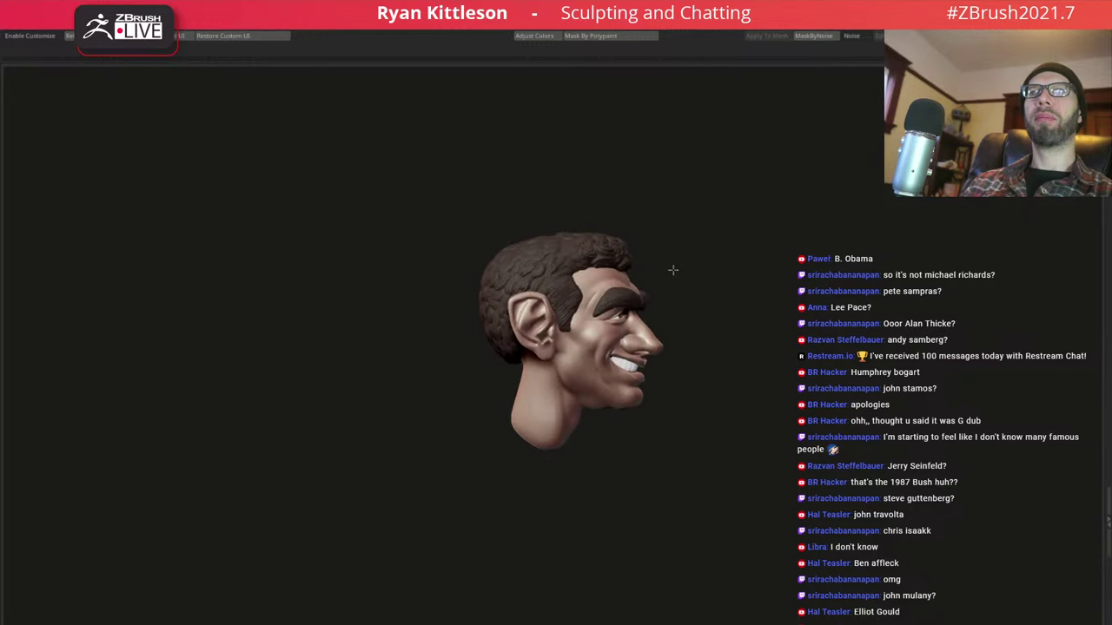
pyautogui.keyDown('ctrl'); pyautogui.moveTo(625, 310); pyautogui.dragTo(652, 314, button='right'); pyautogui.keyUp('ctrl')
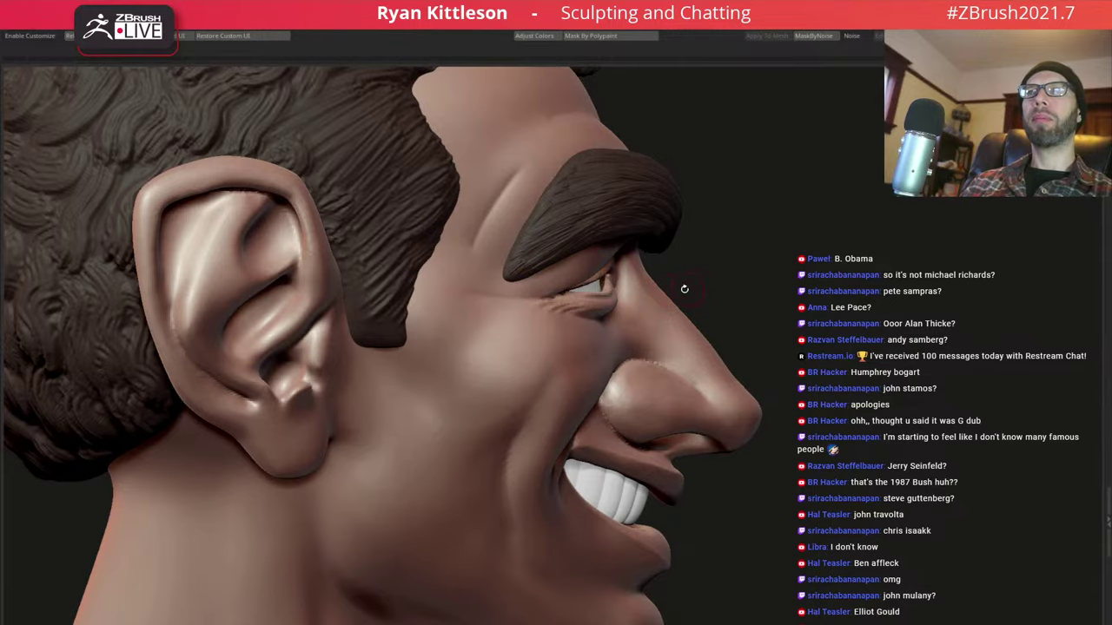
pyautogui.moveTo(684, 288); pyautogui.dragTo(878, 288, button='right')
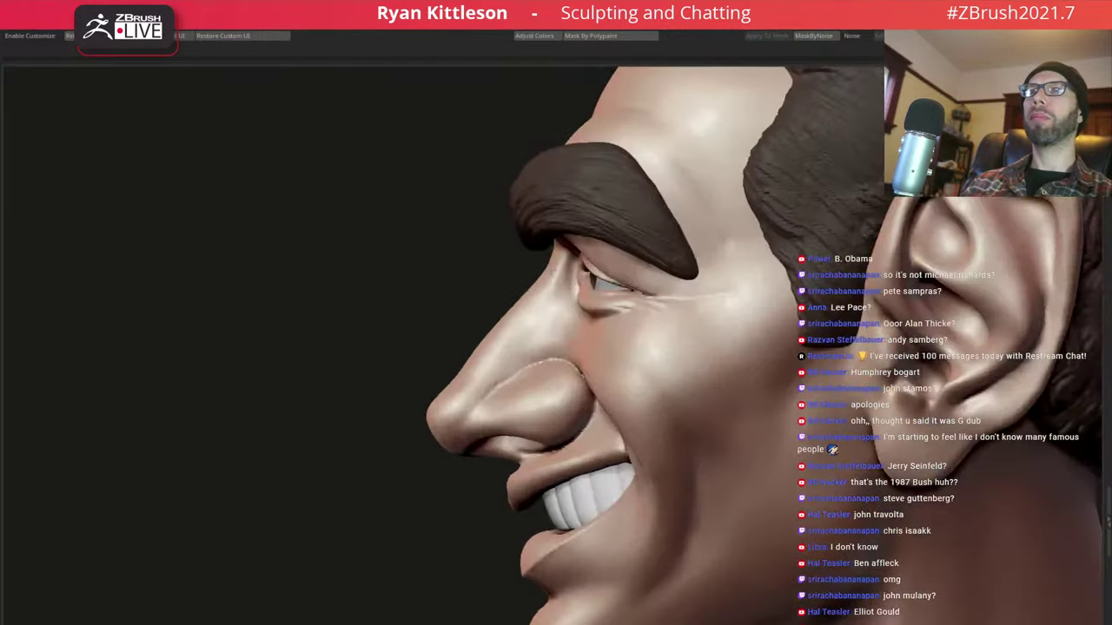
pyautogui.moveTo(647, 339)
pyautogui.keyDown('ctrl'); pyautogui.mouseDown(button='right')
pyautogui.moveTo(585, 251)
pyautogui.moveTo(607, 343)
pyautogui.moveTo(675, 296)
pyautogui.moveTo(674, 356)
pyautogui.mouseUp(button='right'); pyautogui.keyUp('ctrl')
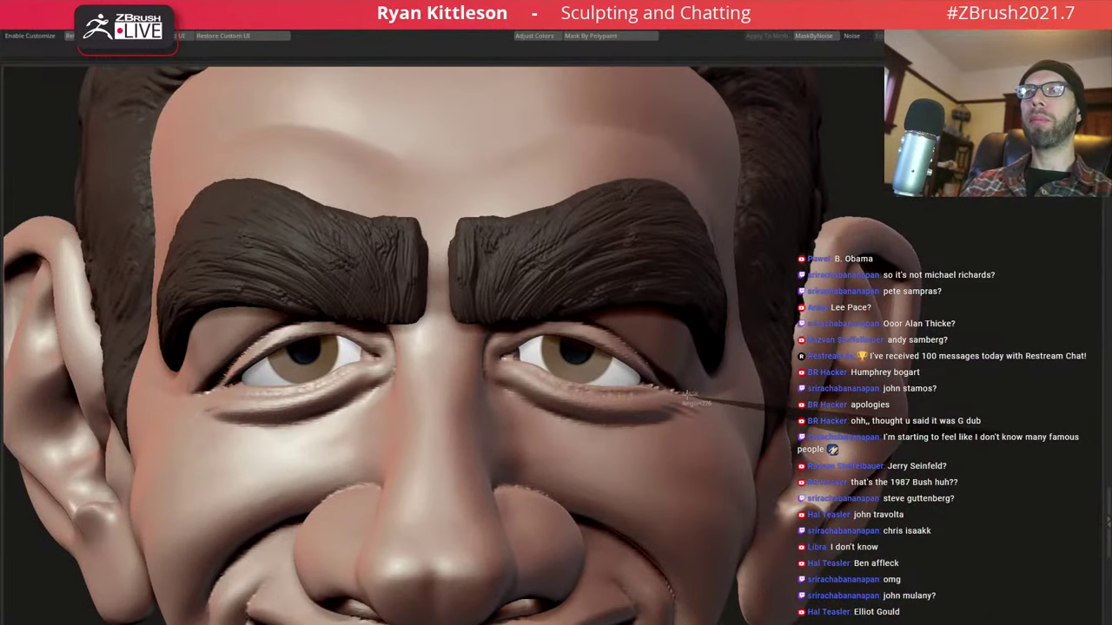
# Lasso-mask the lower half of the face
pyautogui.moveTo(635, 381)
pyautogui.keyDown('ctrl'); pyautogui.mouseDown()
pyautogui.moveTo(556, 351)
pyautogui.moveTo(937, 369)
pyautogui.mouseUp(); pyautogui.keyUp('ctrl')
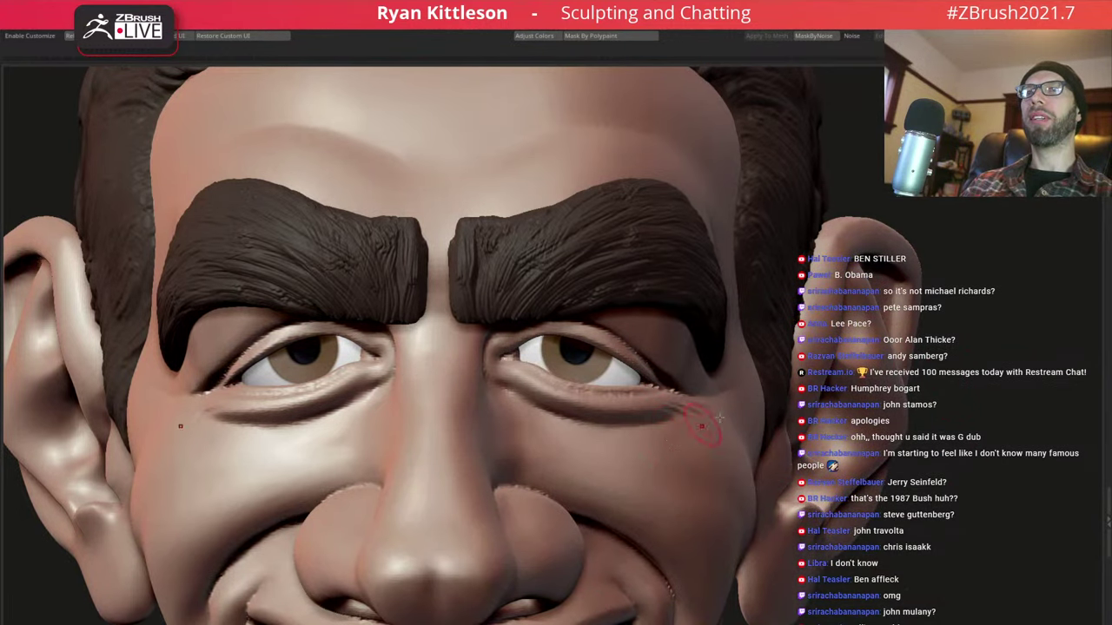
pyautogui.moveTo(1032, 403); pyautogui.dragTo(982, 355)
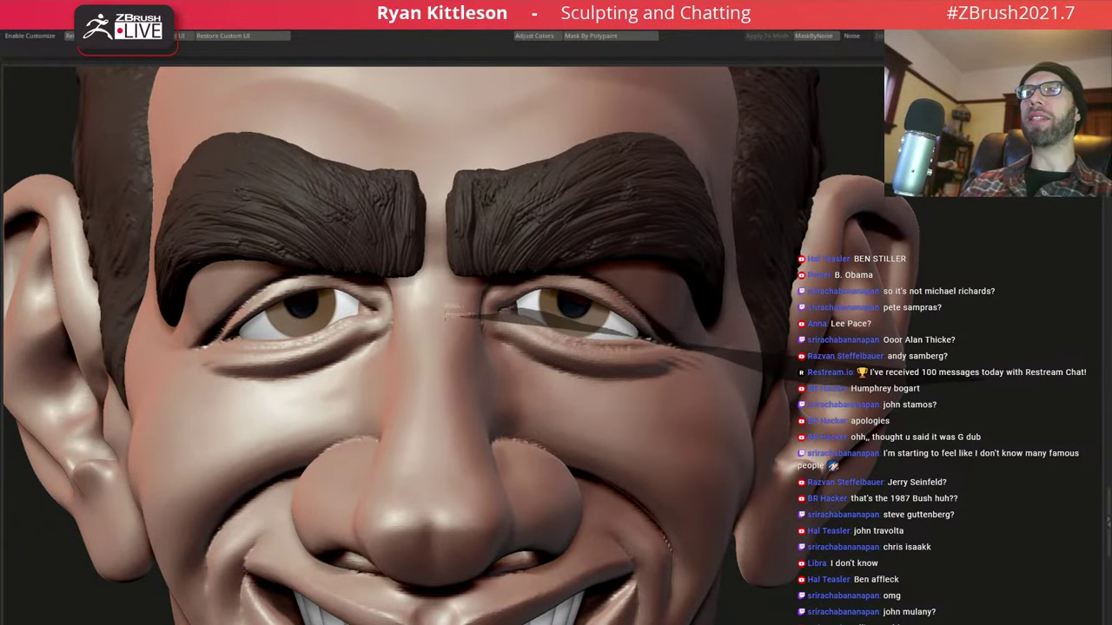
pyautogui.keyDown('ctrl'); pyautogui.moveTo(503, 308); pyautogui.dragTo(44, 300); pyautogui.keyUp('ctrl')
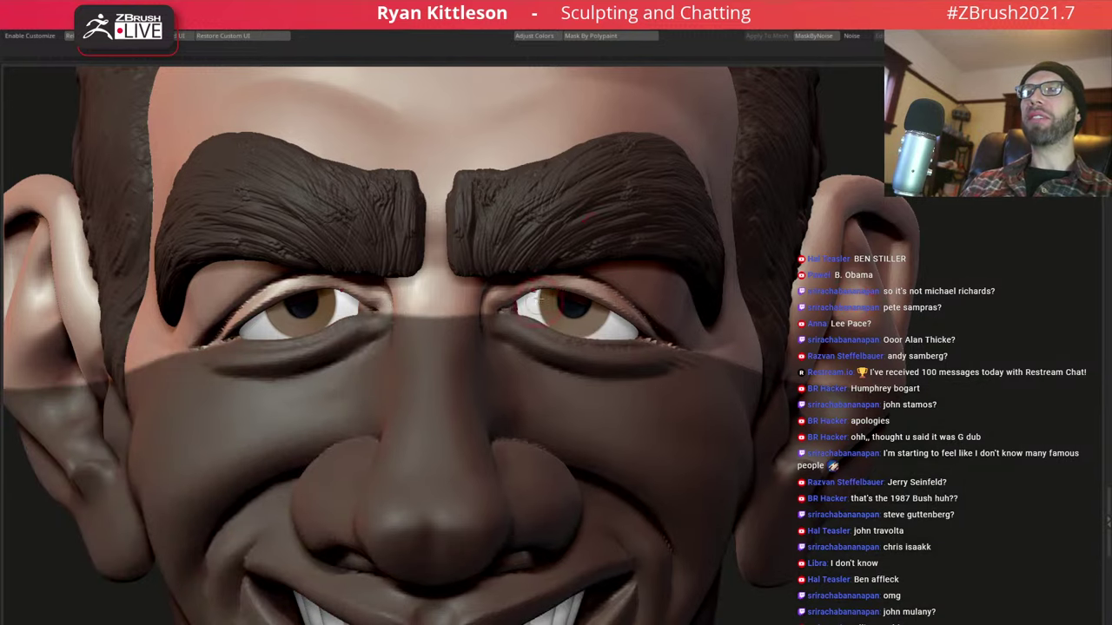
pyautogui.press('f')
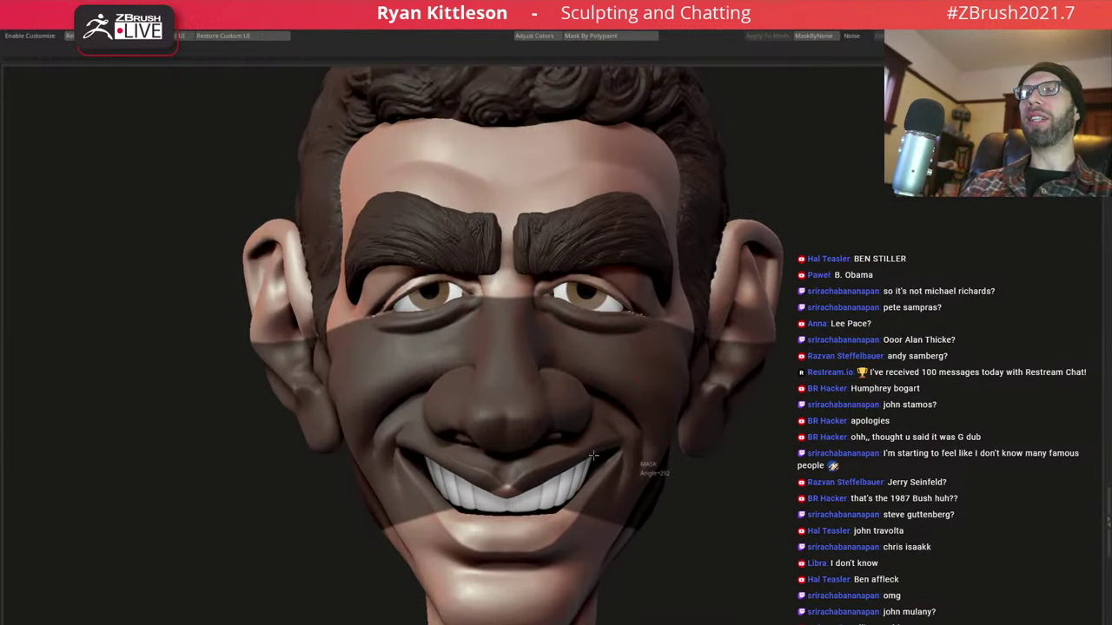
# Switch sculpting brush and reshape the inner eye corner and lower lid beside the nose
pyautogui.moveTo(592, 455); pyautogui.dragTo(662, 327, button='right')
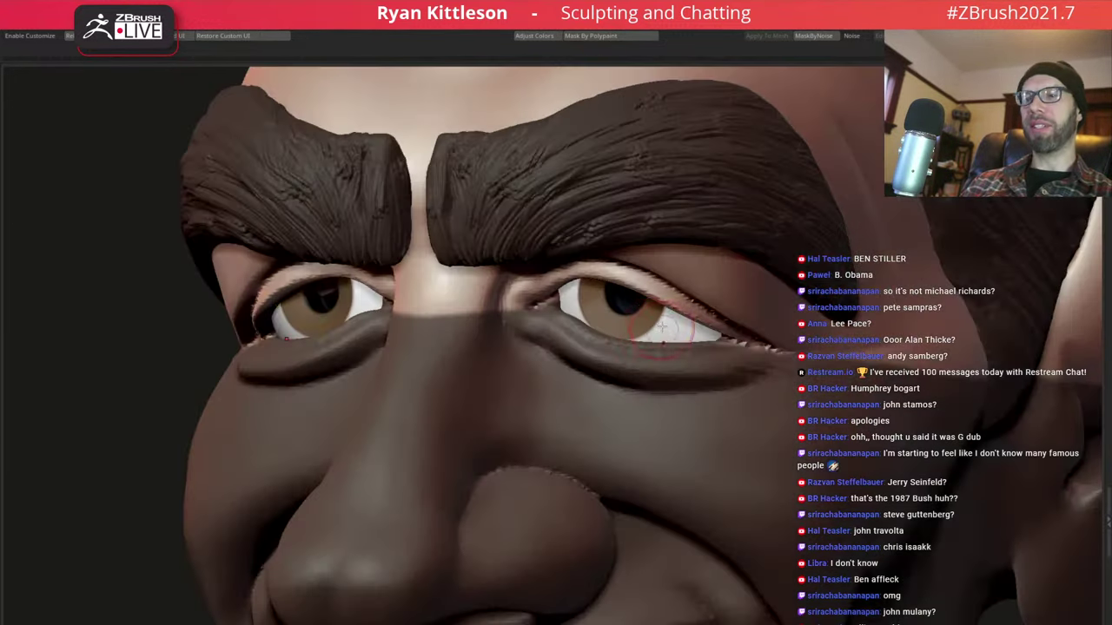
pyautogui.moveTo(625, 287); pyautogui.dragTo(655, 300, button='right')
pyautogui.moveTo(615, 295); pyautogui.dragTo(311, 373)
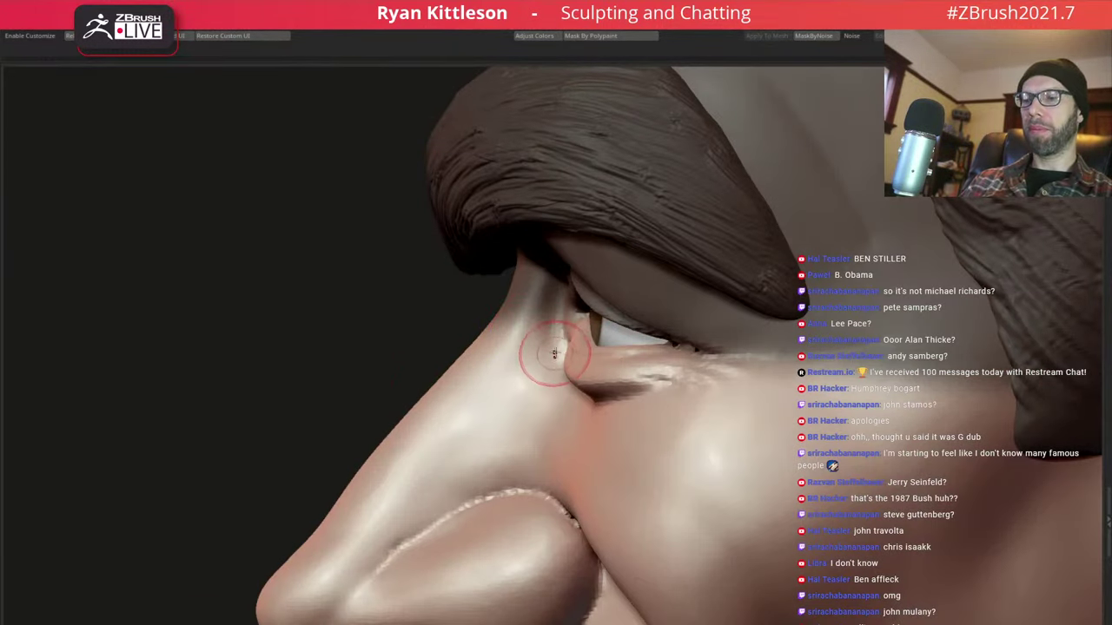
pyautogui.press('space')
pyautogui.moveTo(525, 480); pyautogui.dragTo(585, 348)
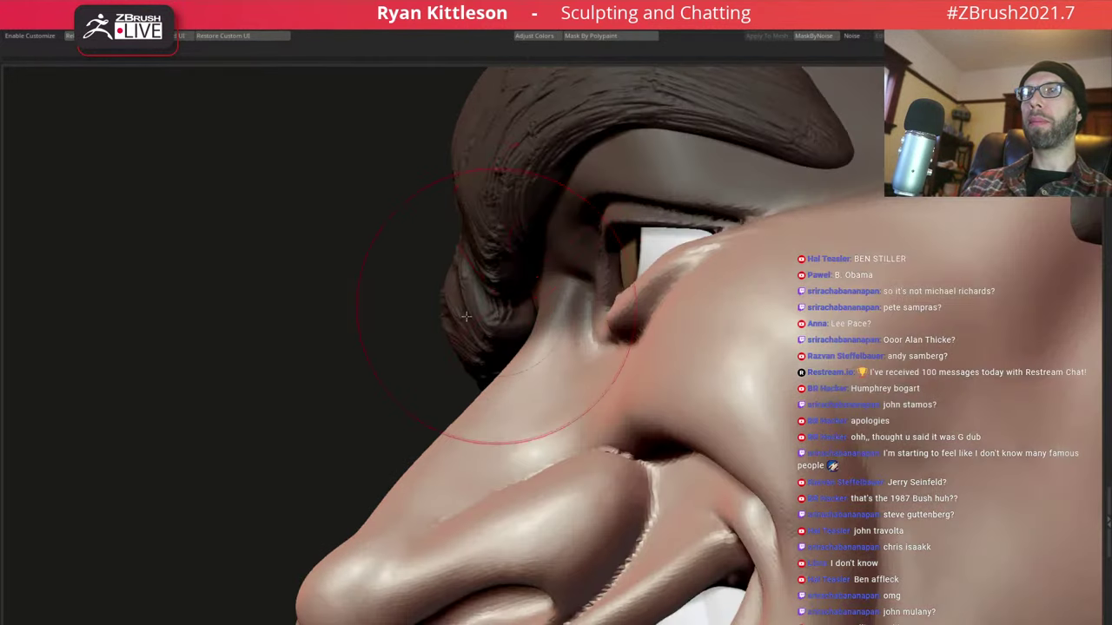
pyautogui.moveTo(287, 260); pyautogui.dragTo(380, 322)
pyautogui.moveTo(613, 227)
pyautogui.mouseDown()
pyautogui.moveTo(592, 228)
pyautogui.moveTo(656, 265)
pyautogui.mouseUp()
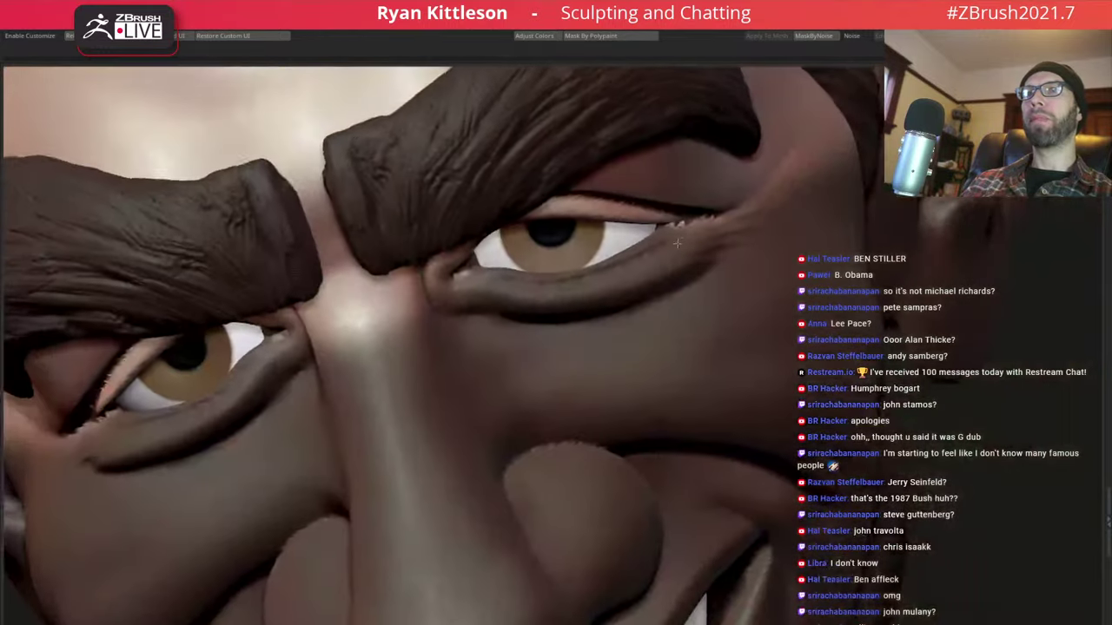
# Enlarge the brush and build the lower lid under the viewer's-left eye into a fuller, rounder roll
pyautogui.press('f')
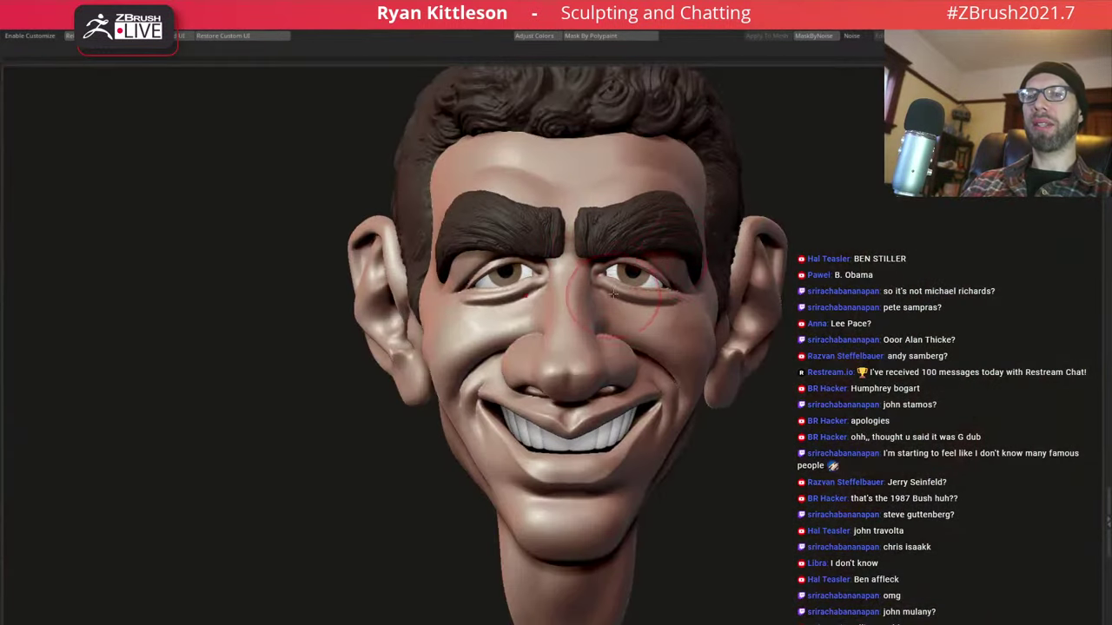
pyautogui.moveTo(652, 313)
pyautogui.mouseDown(button='right')
pyautogui.moveTo(602, 282)
pyautogui.moveTo(556, 286)
pyautogui.moveTo(573, 330)
pyautogui.moveTo(609, 329)
pyautogui.moveTo(604, 226)
pyautogui.moveTo(608, 287)
pyautogui.moveTo(687, 356)
pyautogui.mouseUp(button='right')
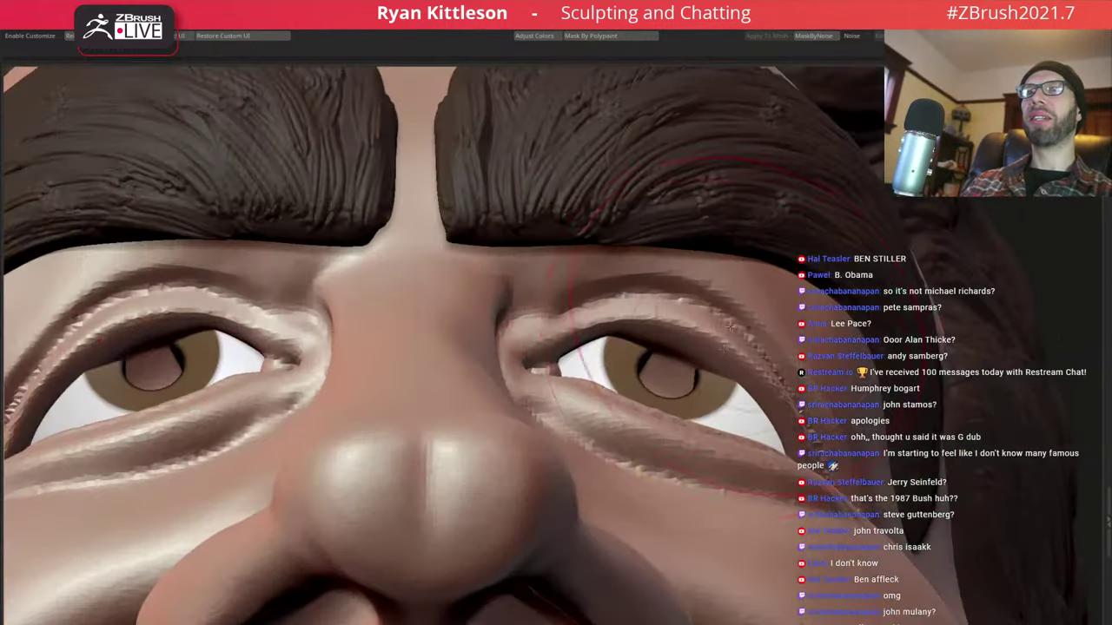
pyautogui.press('space')
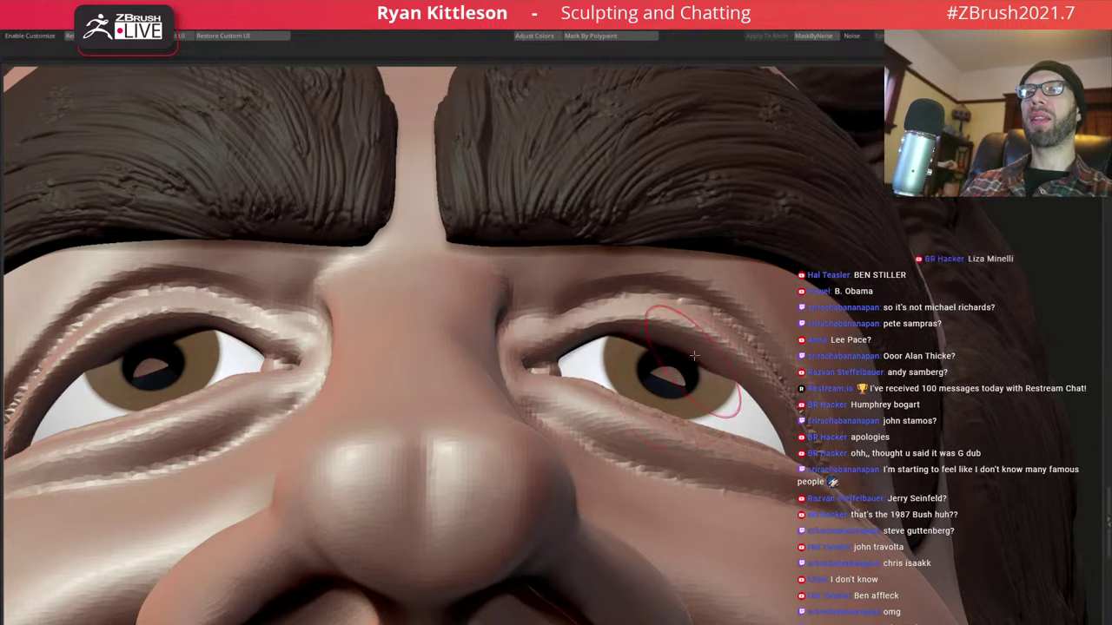
pyautogui.moveTo(671, 386)
pyautogui.mouseDown(button='right')
pyautogui.moveTo(658, 434)
pyautogui.moveTo(695, 358)
pyautogui.mouseUp(button='right')
pyautogui.press('space')
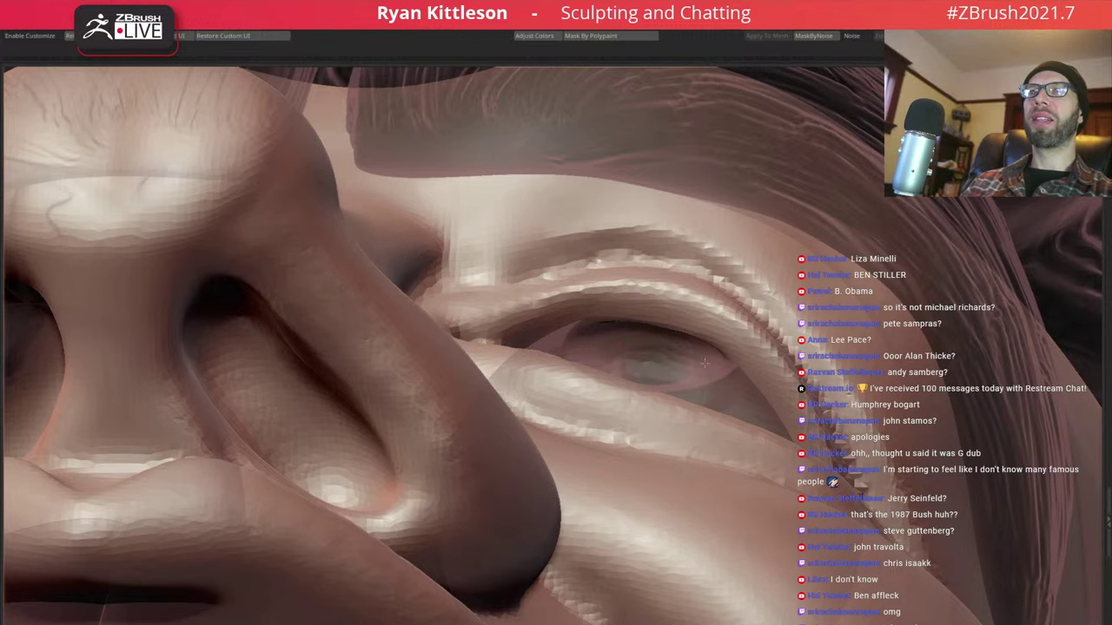
pyautogui.press('f')
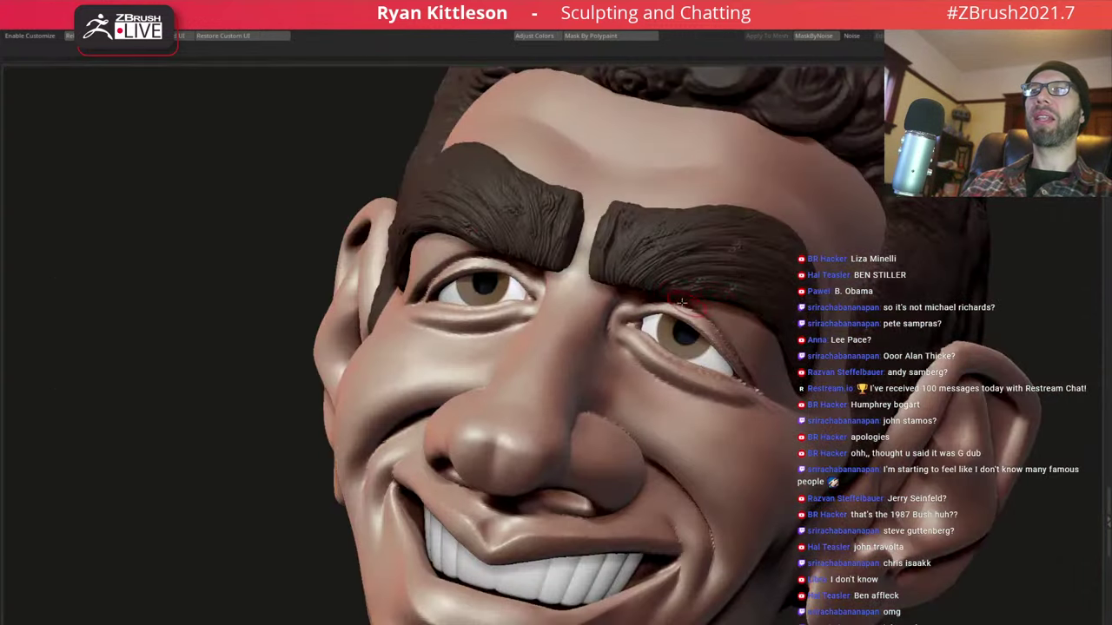
pyautogui.moveTo(644, 331)
pyautogui.mouseDown(button='right')
pyautogui.moveTo(653, 256)
pyautogui.moveTo(557, 208)
pyautogui.mouseUp(button='right')
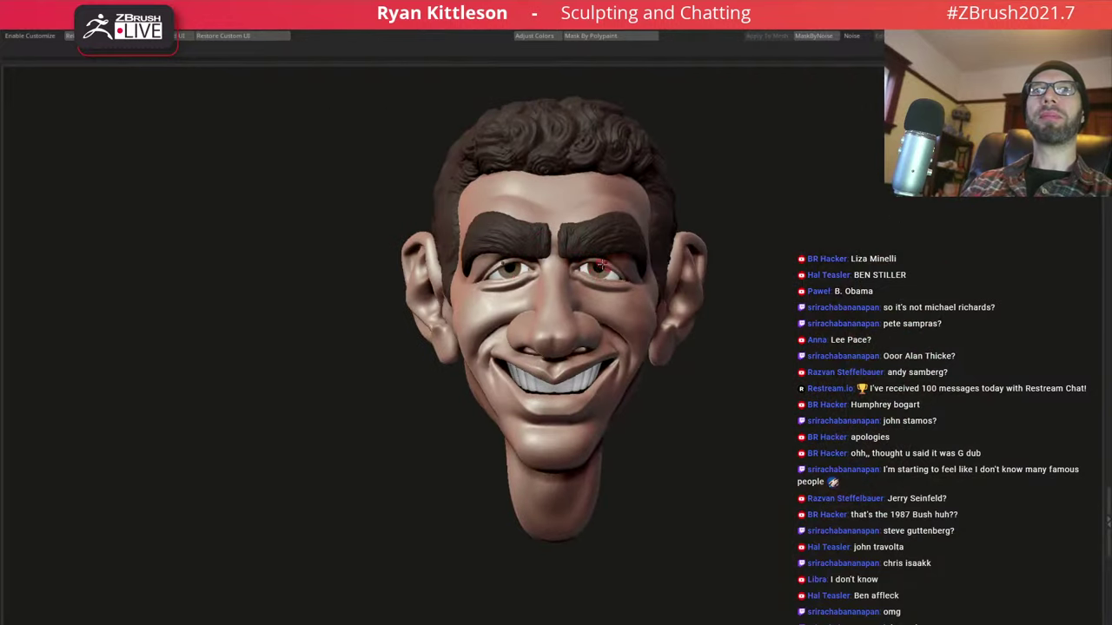
pyautogui.keyDown('ctrl'); pyautogui.moveTo(586, 271); pyautogui.dragTo(566, 336, button='right'); pyautogui.keyUp('ctrl')
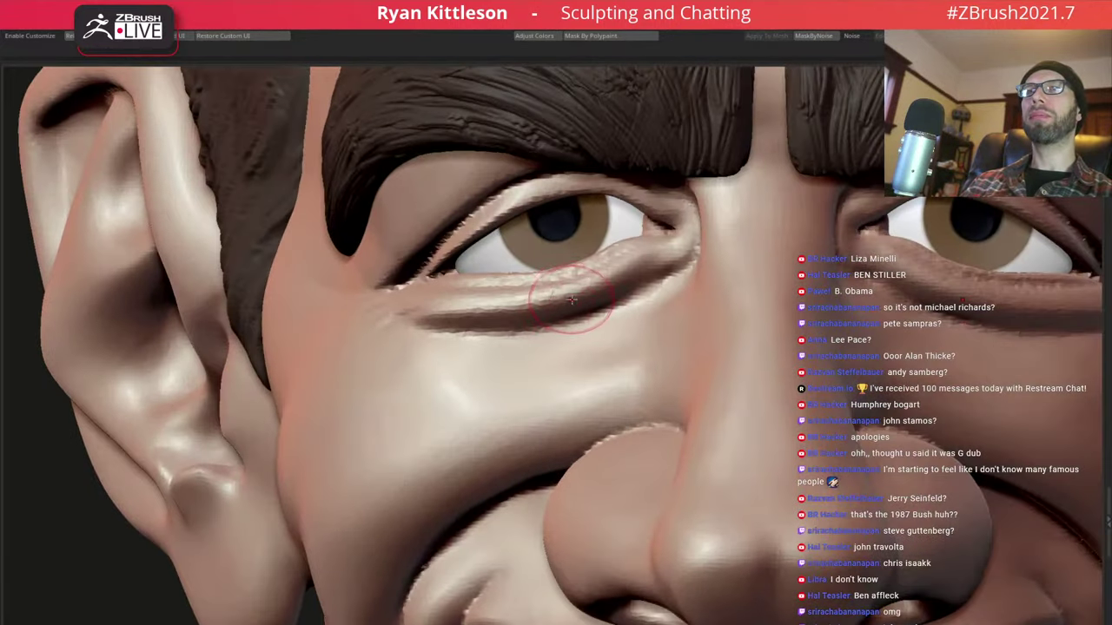
pyautogui.rightClick(556, 300)
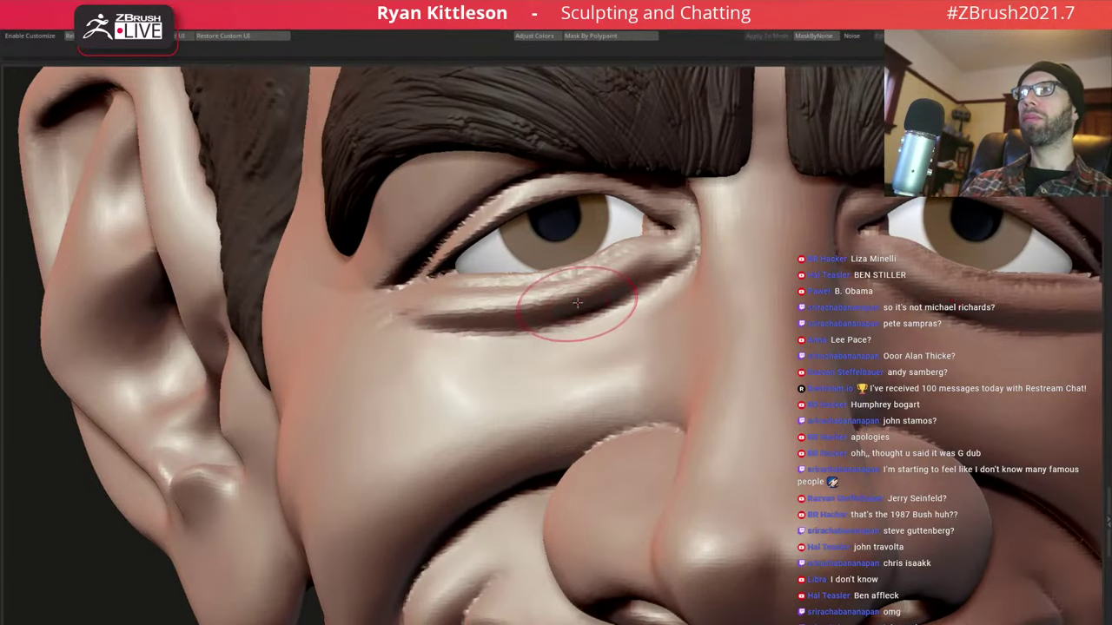
pyautogui.moveTo(546, 297); pyautogui.dragTo(586, 308, button='right')
pyautogui.rightClick(587, 308)
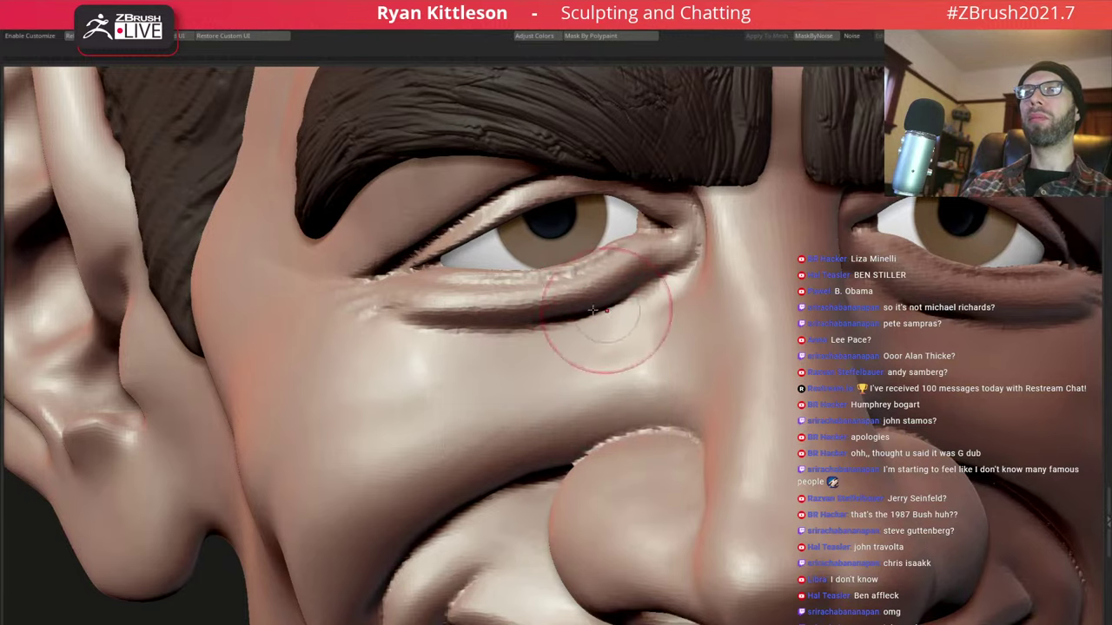
pyautogui.moveTo(551, 321); pyautogui.dragTo(435, 348)
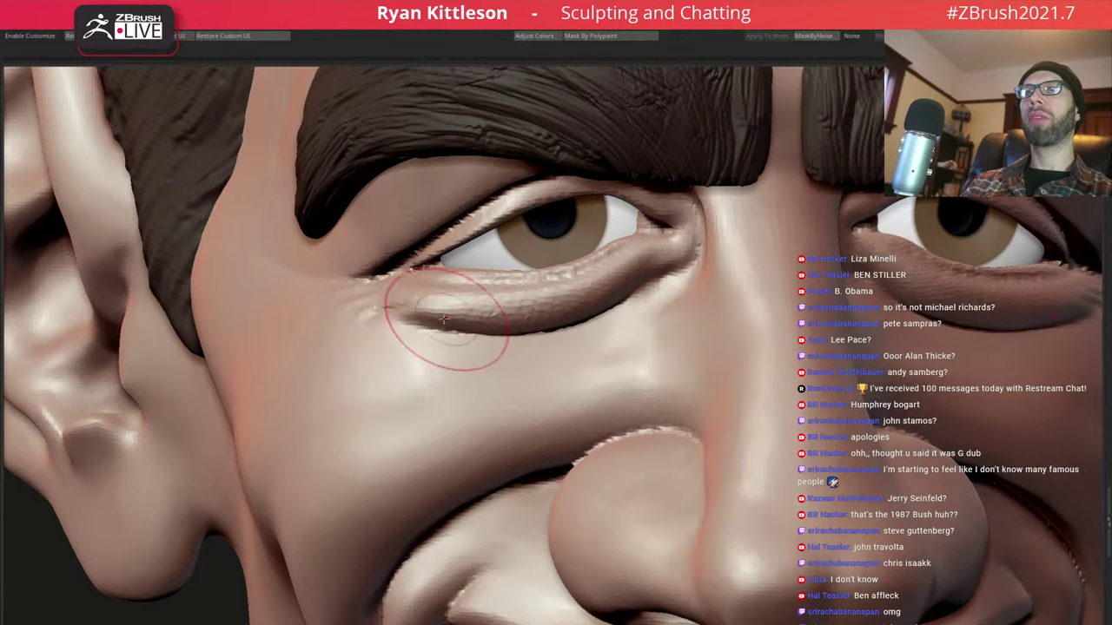
# Zoom in on the lip corner and hide the teeth and eye whites
pyautogui.press('f')
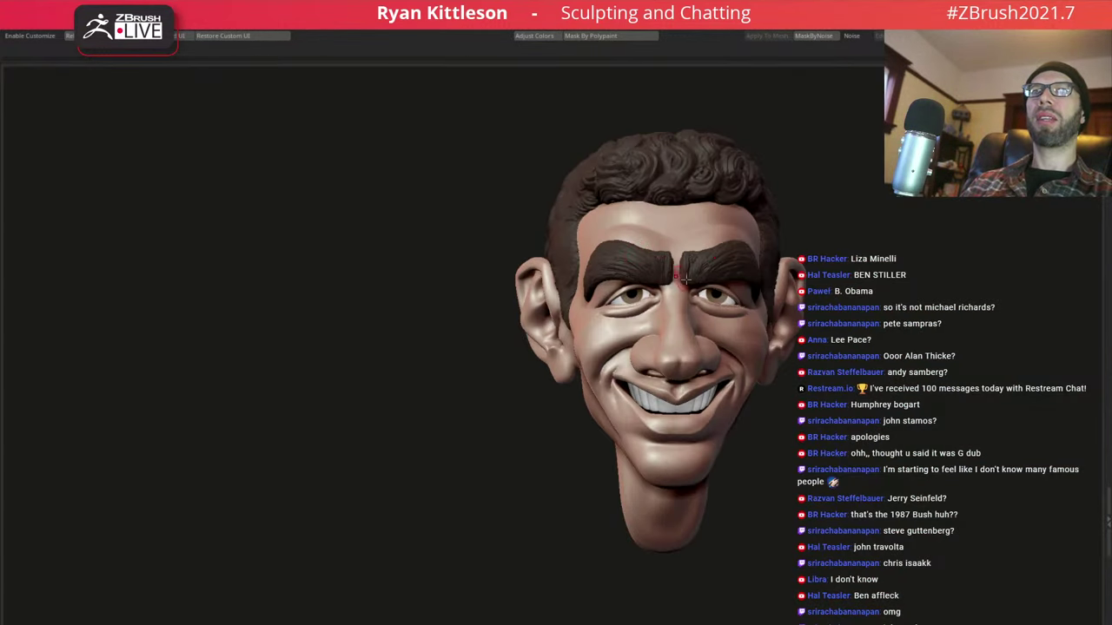
pyautogui.moveTo(435, 347)
pyautogui.keyDown('shift'); pyautogui.mouseDown()
pyautogui.moveTo(636, 294)
pyautogui.moveTo(581, 214)
pyautogui.moveTo(487, 260)
pyautogui.moveTo(280, 421)
pyautogui.mouseUp(); pyautogui.keyUp('shift')
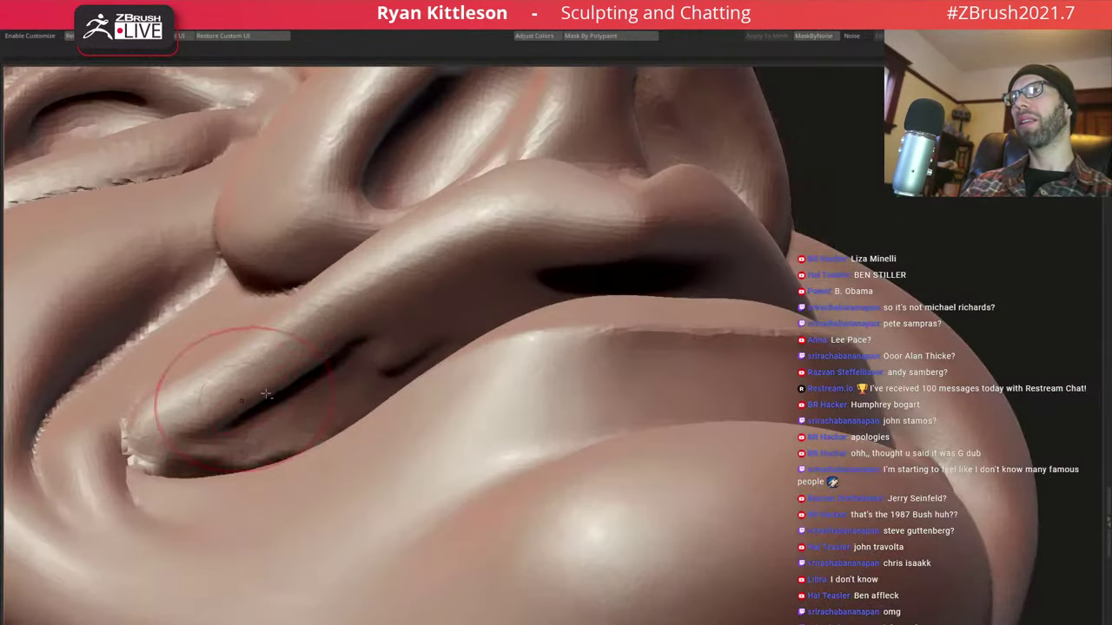
pyautogui.moveTo(199, 385)
pyautogui.mouseDown()
pyautogui.moveTo(372, 359)
pyautogui.moveTo(432, 383)
pyautogui.moveTo(390, 401)
pyautogui.mouseUp()
pyautogui.press('space')
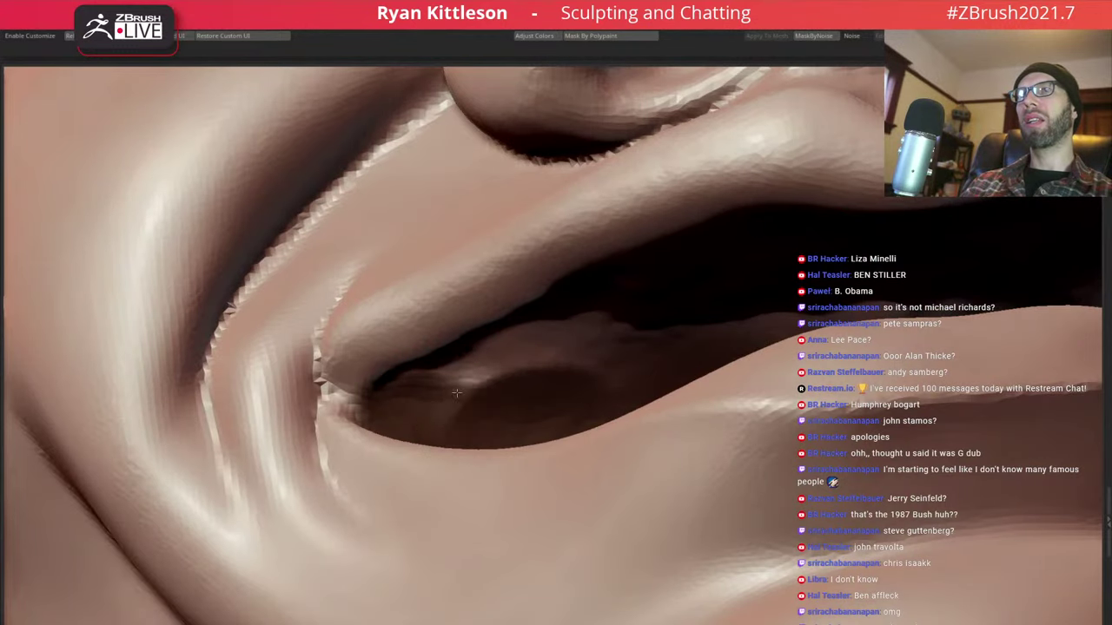
# Show the teeth again, check the lip corner, and return to a framed front view
pyautogui.hotkey('ctrl', 'shift', 's')
pyautogui.moveTo(455, 366); pyautogui.dragTo(509, 311, button='right')
pyautogui.press('f')
pyautogui.moveTo(323, 157); pyautogui.dragTo(347, 174, button='right')
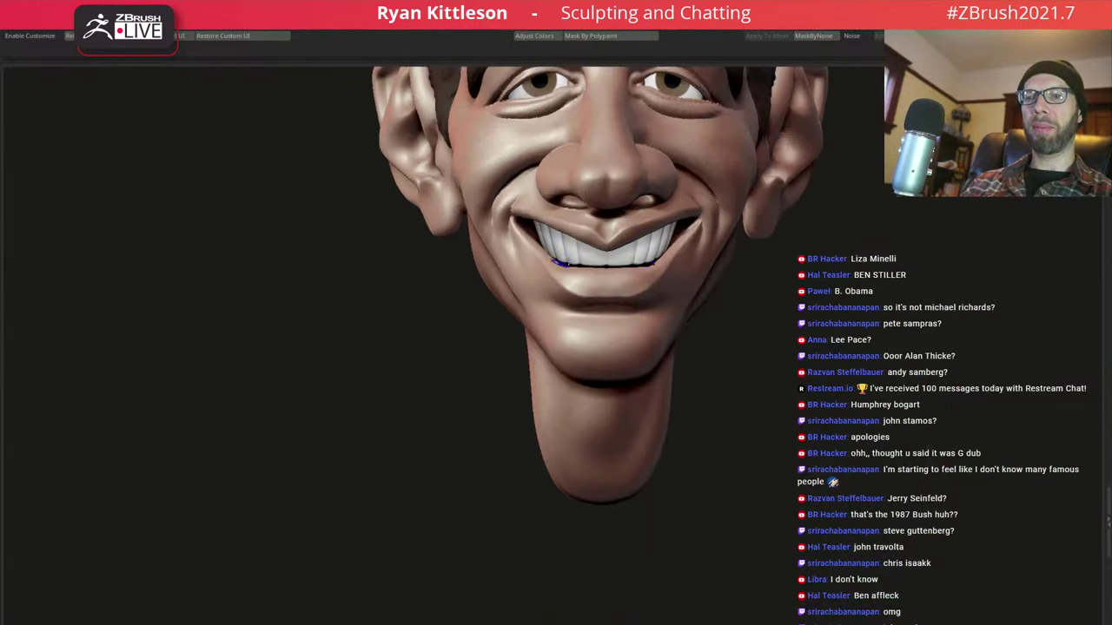
pyautogui.moveTo(561, 262)
pyautogui.mouseDown(button='right')
pyautogui.moveTo(526, 263)
pyautogui.moveTo(553, 271)
pyautogui.mouseUp(button='right')
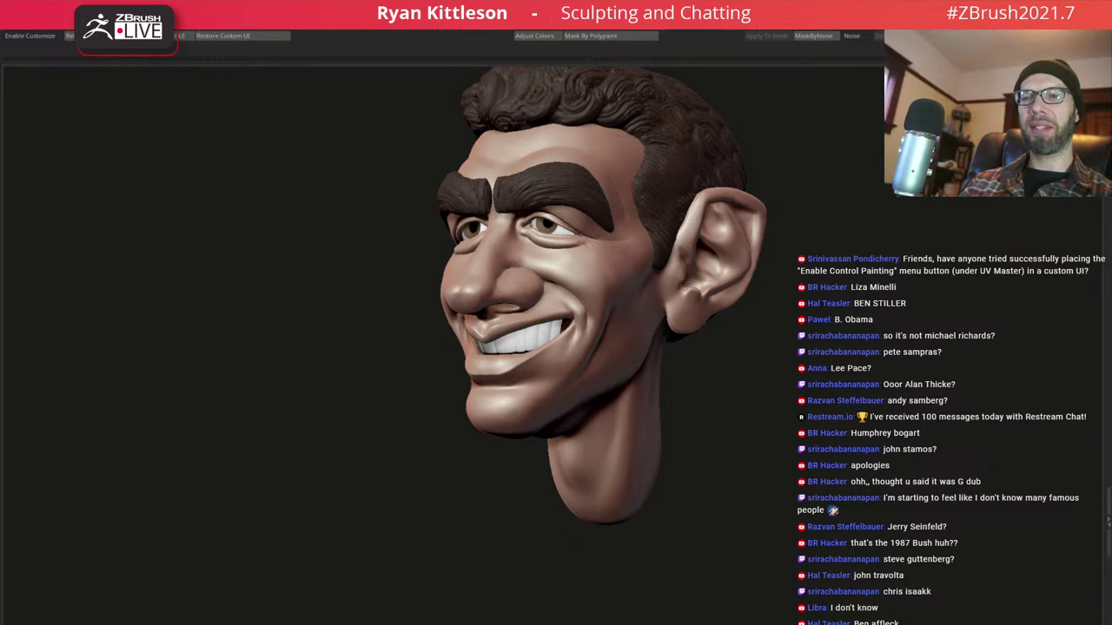
# Turn the head front-on, rock it to check forms, and zoom in on the face
pyautogui.moveTo(711, 298); pyautogui.dragTo(708, 285)
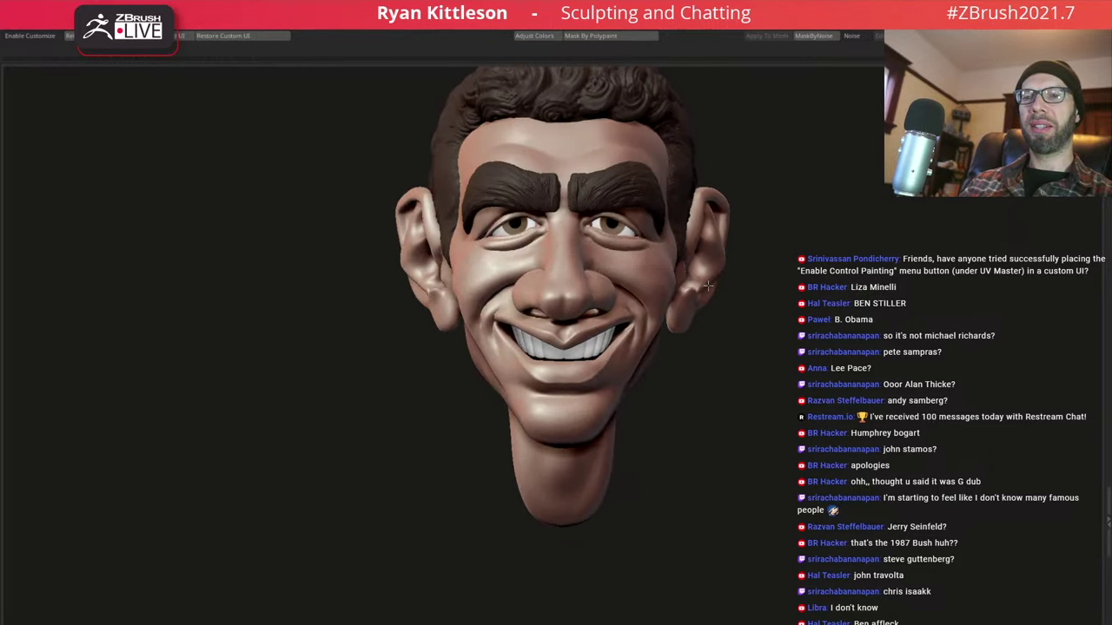
pyautogui.keyDown('ctrl'); pyautogui.moveTo(721, 282); pyautogui.dragTo(617, 288, button='right'); pyautogui.keyUp('ctrl')
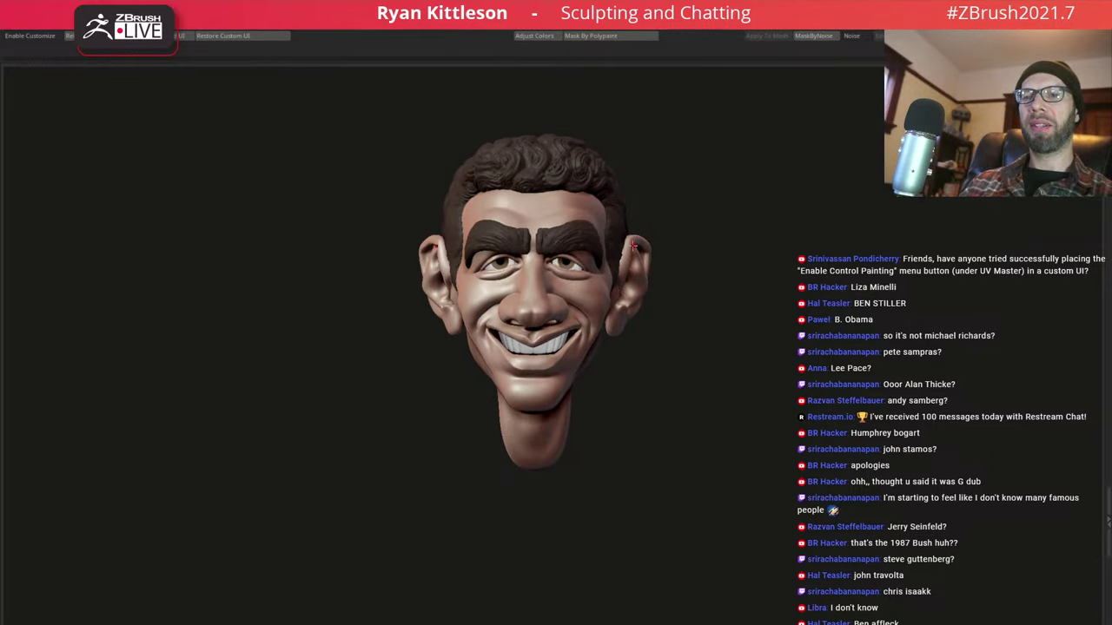
pyautogui.moveTo(598, 258)
pyautogui.mouseDown(button='right')
pyautogui.moveTo(589, 246)
pyautogui.moveTo(563, 361)
pyautogui.moveTo(598, 284)
pyautogui.moveTo(504, 287)
pyautogui.moveTo(531, 298)
pyautogui.moveTo(638, 262)
pyautogui.mouseUp(button='right')
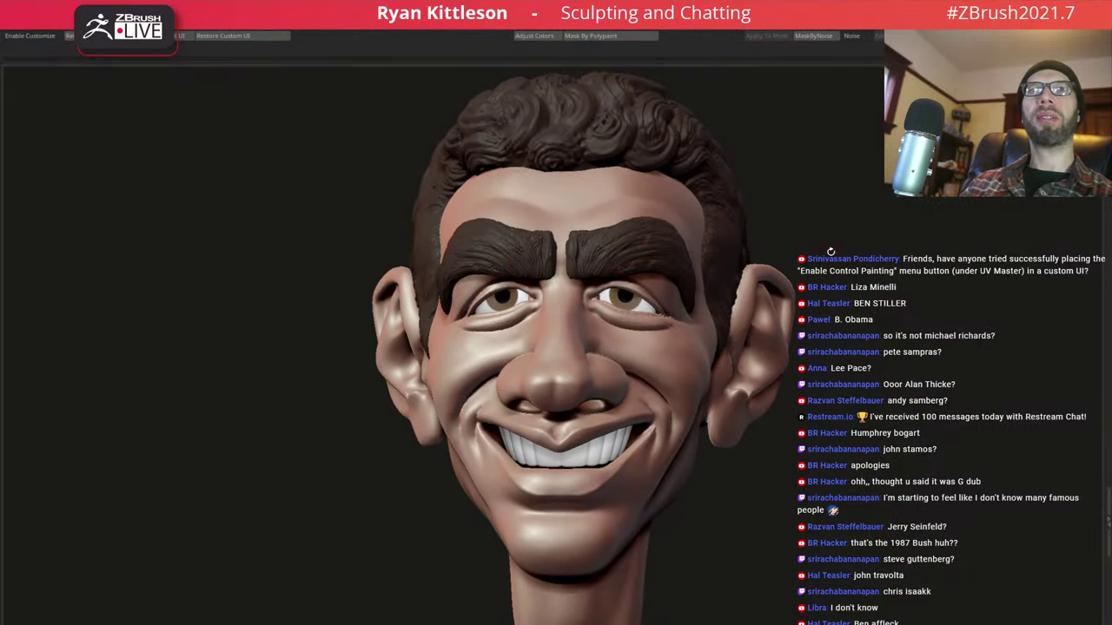
pyautogui.moveTo(669, 304); pyautogui.dragTo(696, 309, button='right')
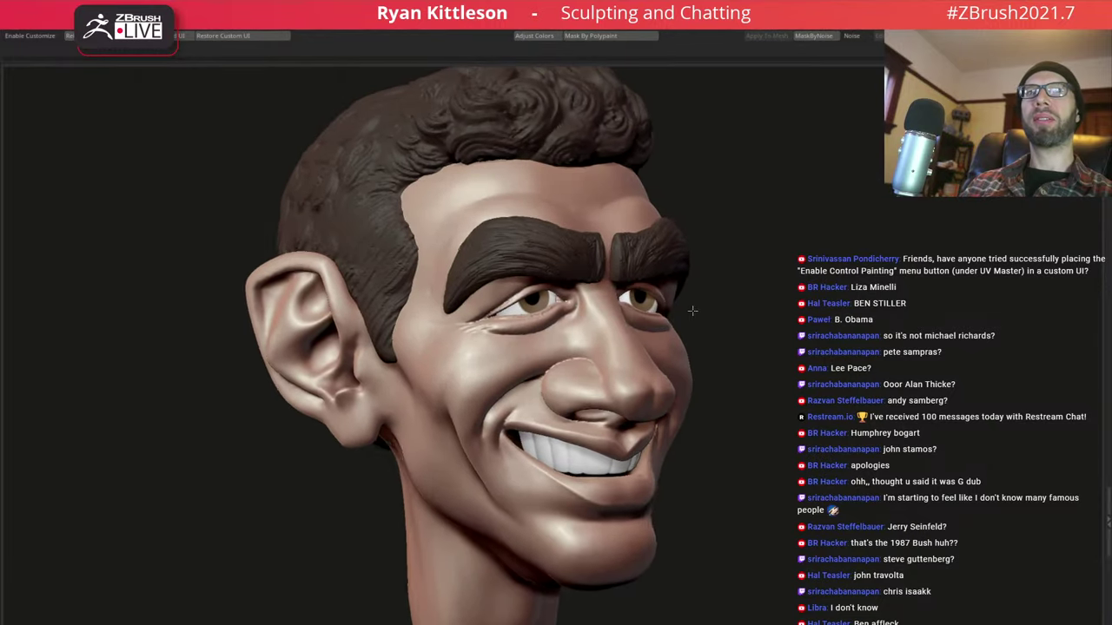
pyautogui.keyDown('ctrl'); pyautogui.moveTo(700, 310); pyautogui.dragTo(584, 358, button='right'); pyautogui.keyUp('ctrl')
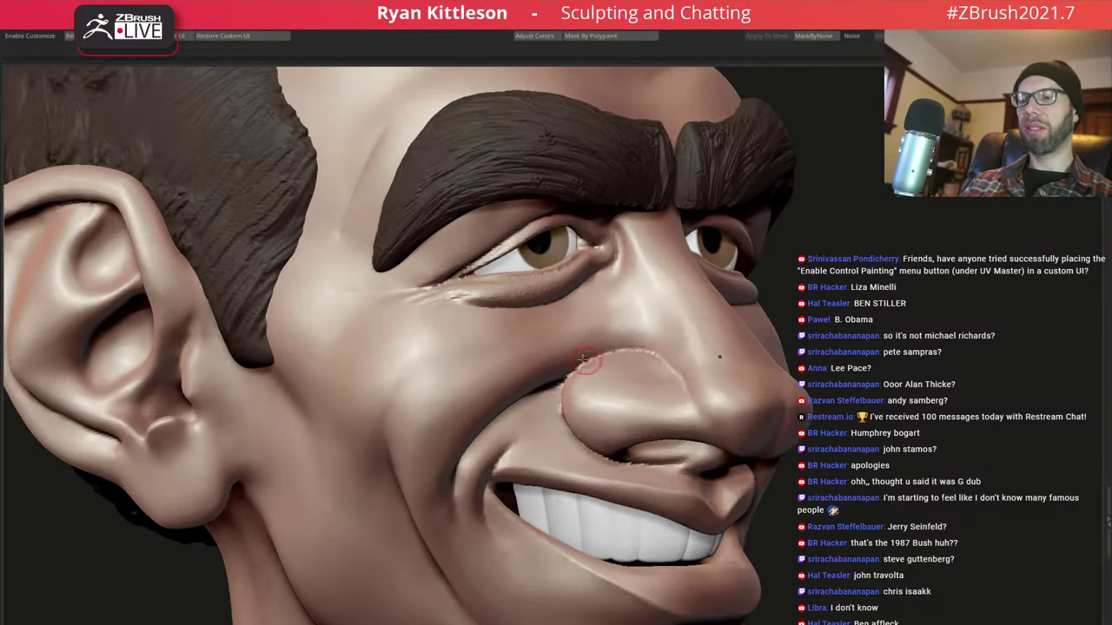
pyautogui.press('space')
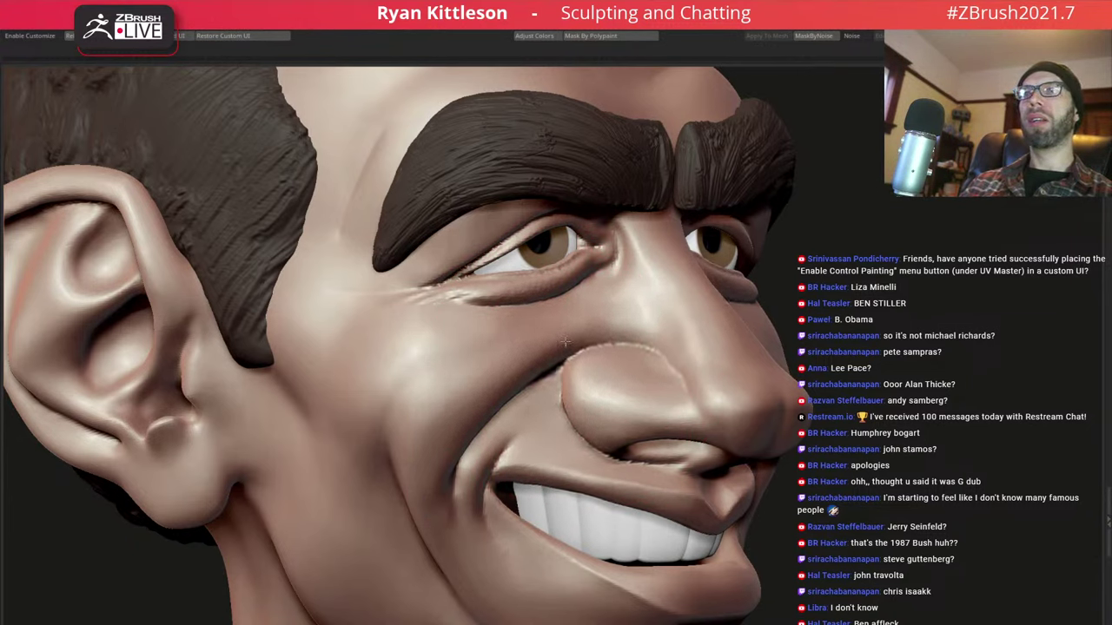
# Frame the head and close in on the nose in profile, adjusting brush settings
pyautogui.press('f')
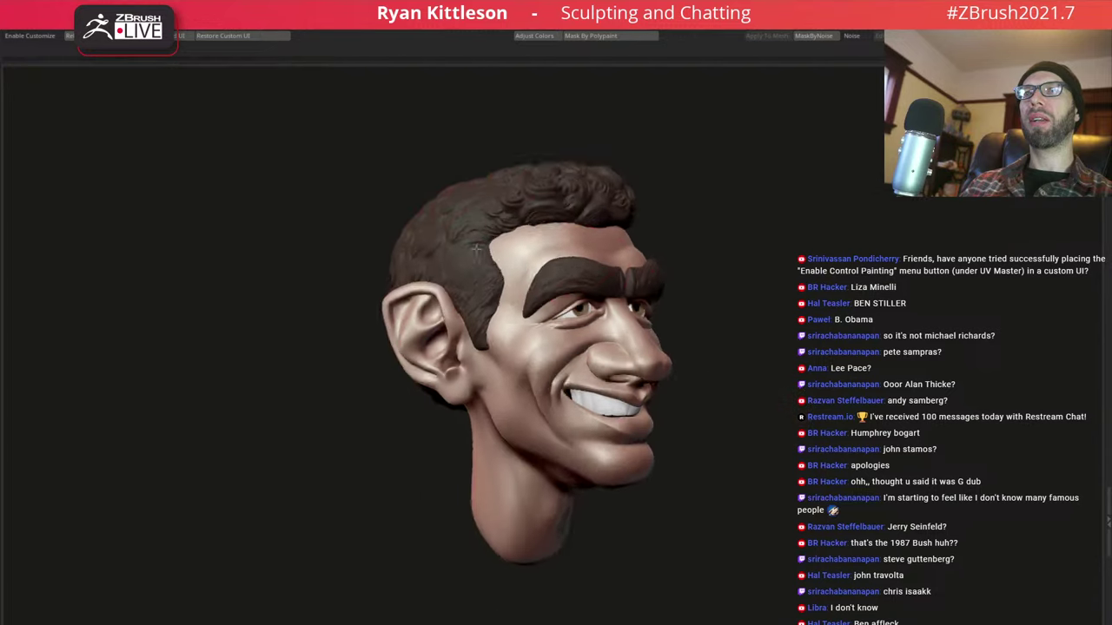
pyautogui.moveTo(565, 345); pyautogui.dragTo(559, 302, button='right')
pyautogui.moveTo(596, 360)
pyautogui.mouseDown(button='right')
pyautogui.moveTo(660, 365)
pyautogui.moveTo(589, 393)
pyautogui.moveTo(560, 379)
pyautogui.moveTo(551, 397)
pyautogui.moveTo(556, 382)
pyautogui.moveTo(692, 292)
pyautogui.mouseUp(button='right')
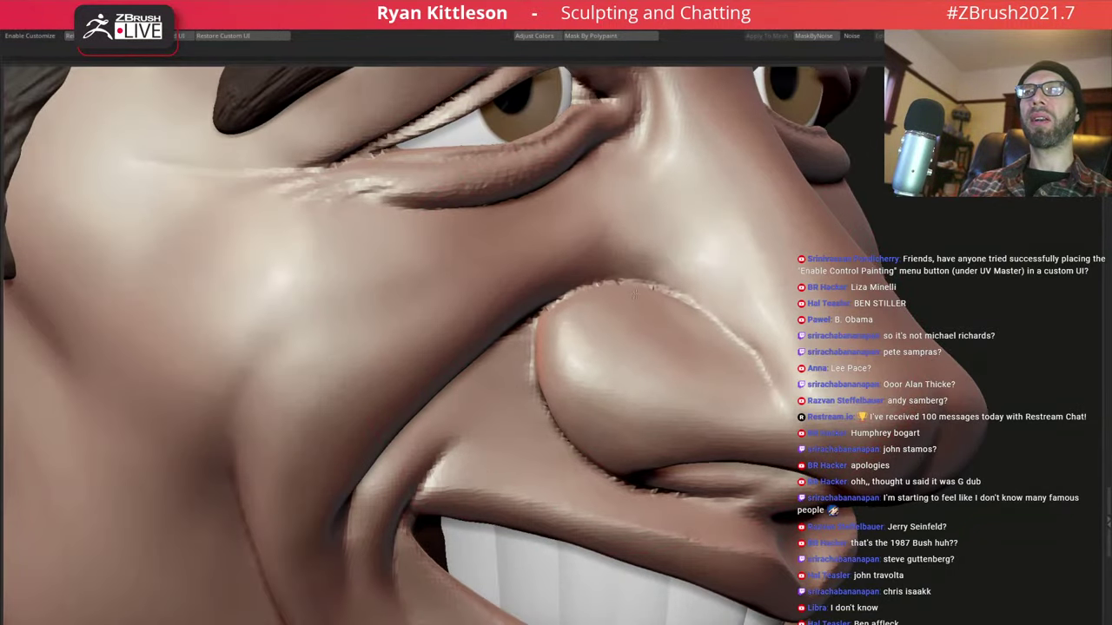
pyautogui.press('space')
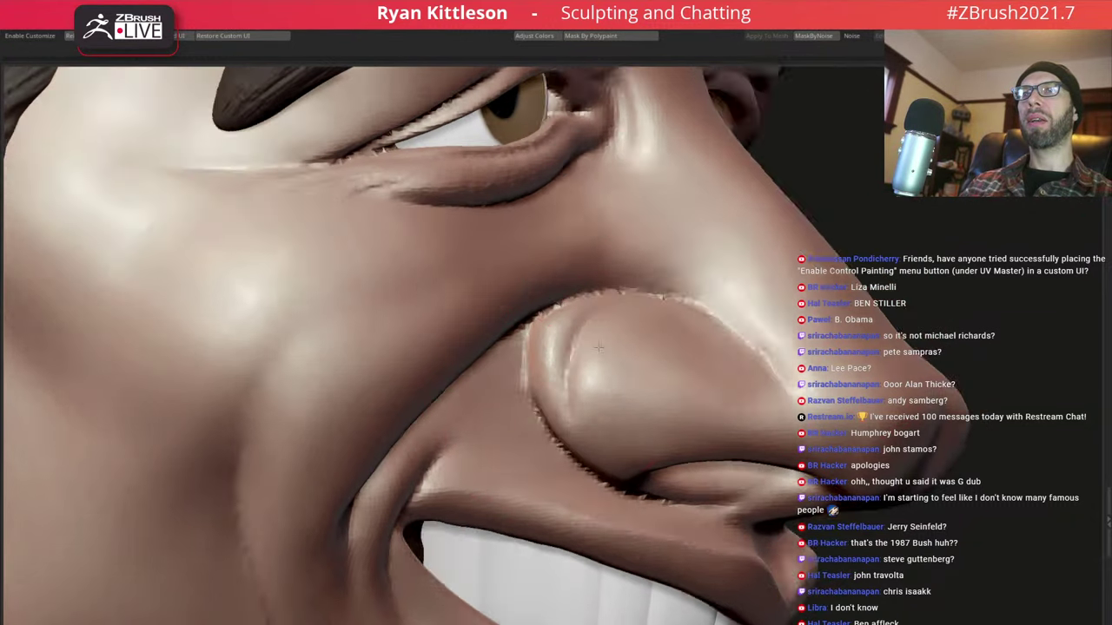
pyautogui.moveTo(567, 426)
pyautogui.mouseDown(button='right')
pyautogui.moveTo(558, 272)
pyautogui.moveTo(583, 323)
pyautogui.mouseUp(button='right')
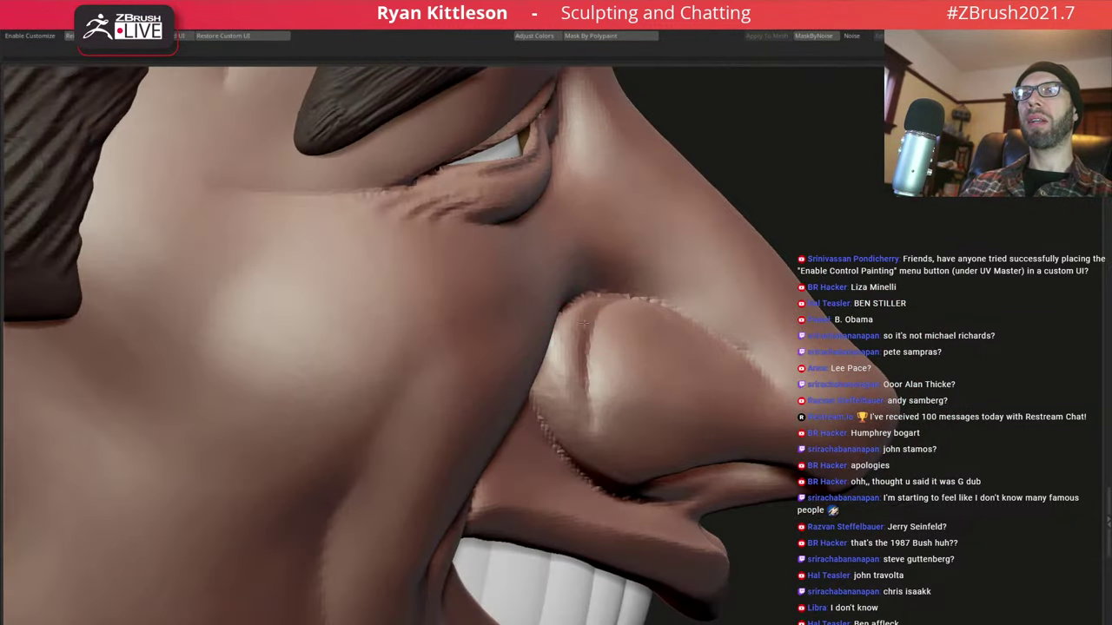
pyautogui.moveTo(564, 440)
pyautogui.mouseDown(button='right')
pyautogui.moveTo(533, 310)
pyautogui.moveTo(615, 368)
pyautogui.mouseUp(button='right')
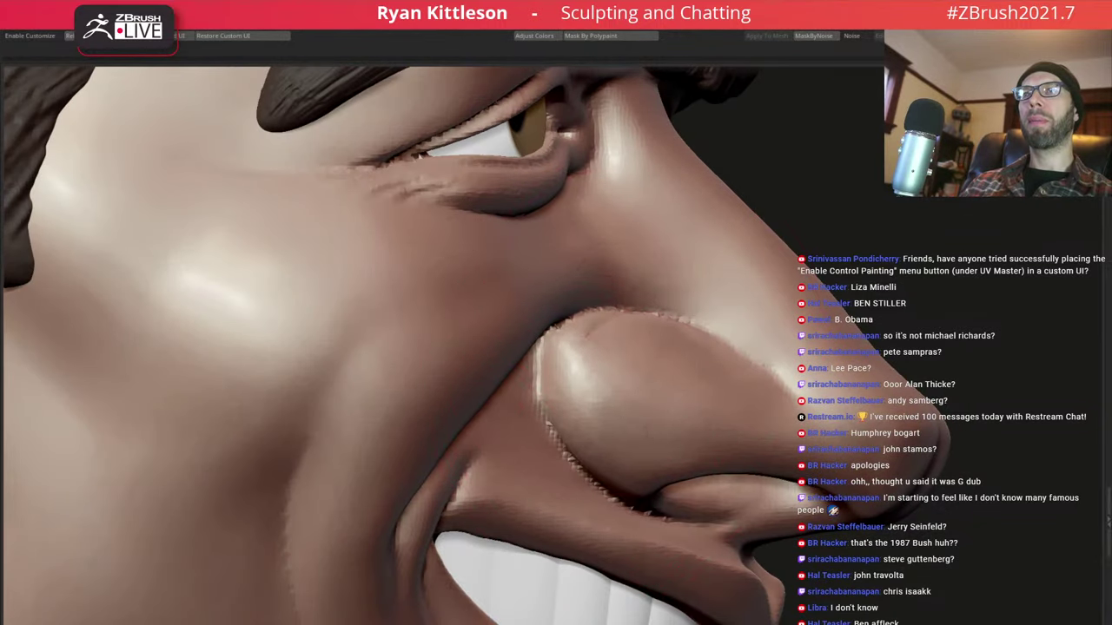
pyautogui.press('space')
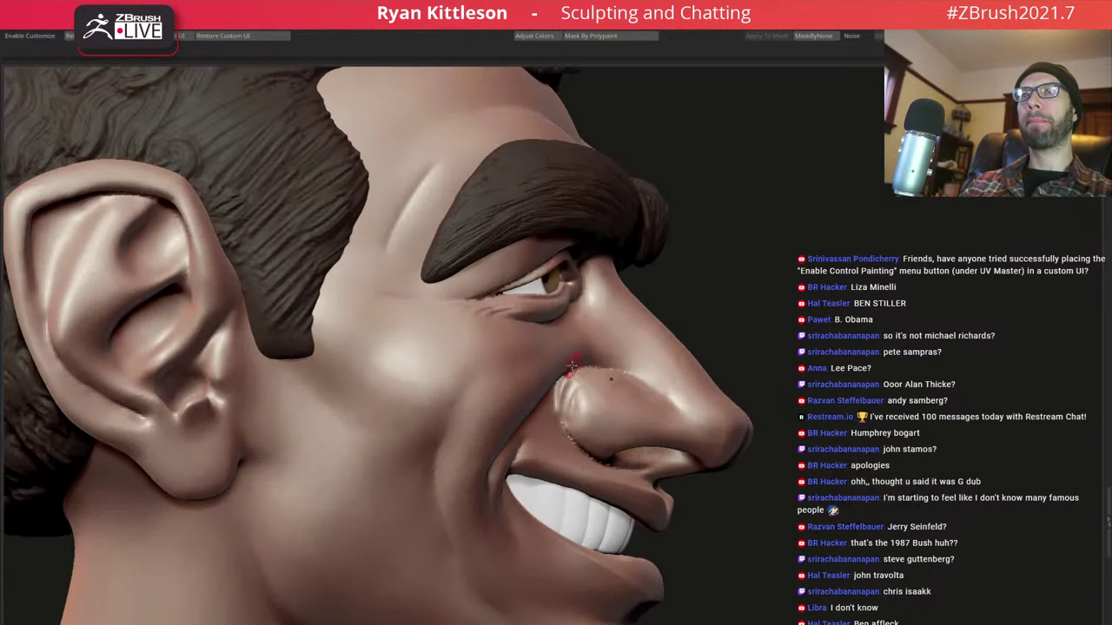
pyautogui.keyDown('ctrl'); pyautogui.moveTo(574, 396); pyautogui.dragTo(582, 371, button='right'); pyautogui.keyUp('ctrl')
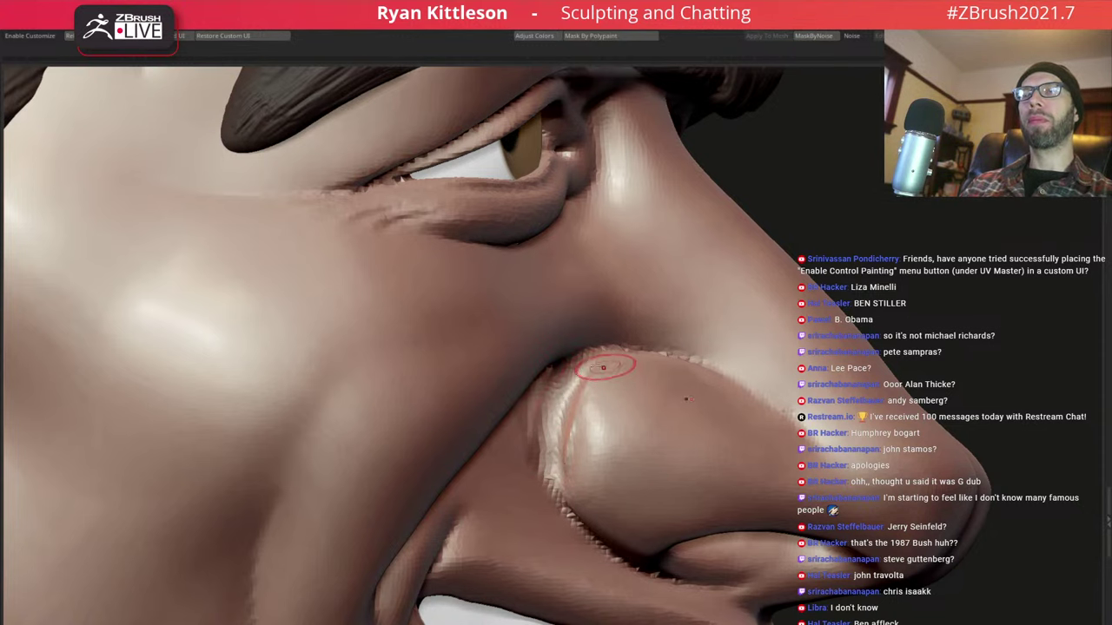
pyautogui.moveTo(603, 367)
pyautogui.mouseDown(button='right')
pyautogui.moveTo(581, 359)
pyautogui.moveTo(570, 383)
pyautogui.mouseUp(button='right')
pyautogui.press('space')
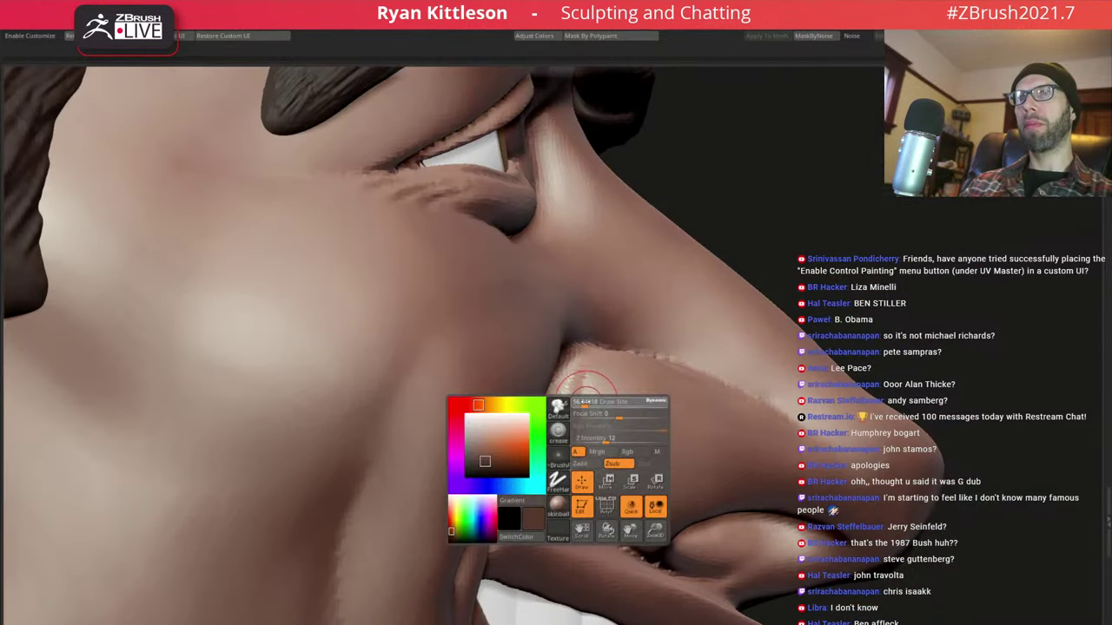
# Smooth the bumpy area on the nostril wing, checking it from several angles
pyautogui.moveTo(634, 397); pyautogui.dragTo(586, 322, button='right')
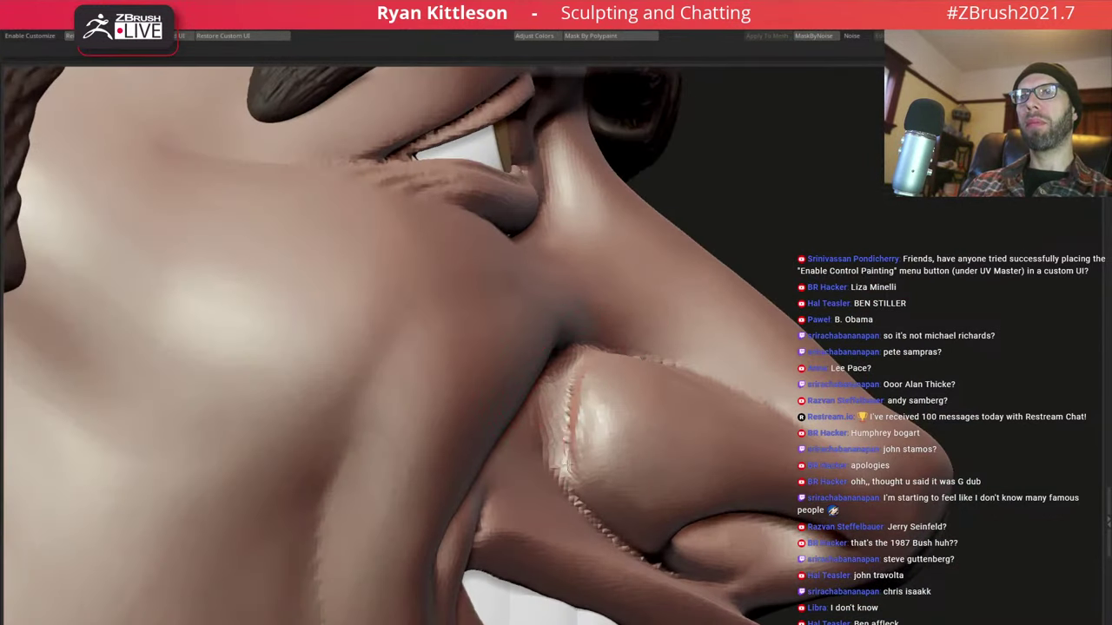
pyautogui.moveTo(591, 440)
pyautogui.keyDown('shift'); pyautogui.mouseDown()
pyautogui.moveTo(539, 426)
pyautogui.moveTo(597, 423)
pyautogui.mouseUp(); pyautogui.keyUp('shift')
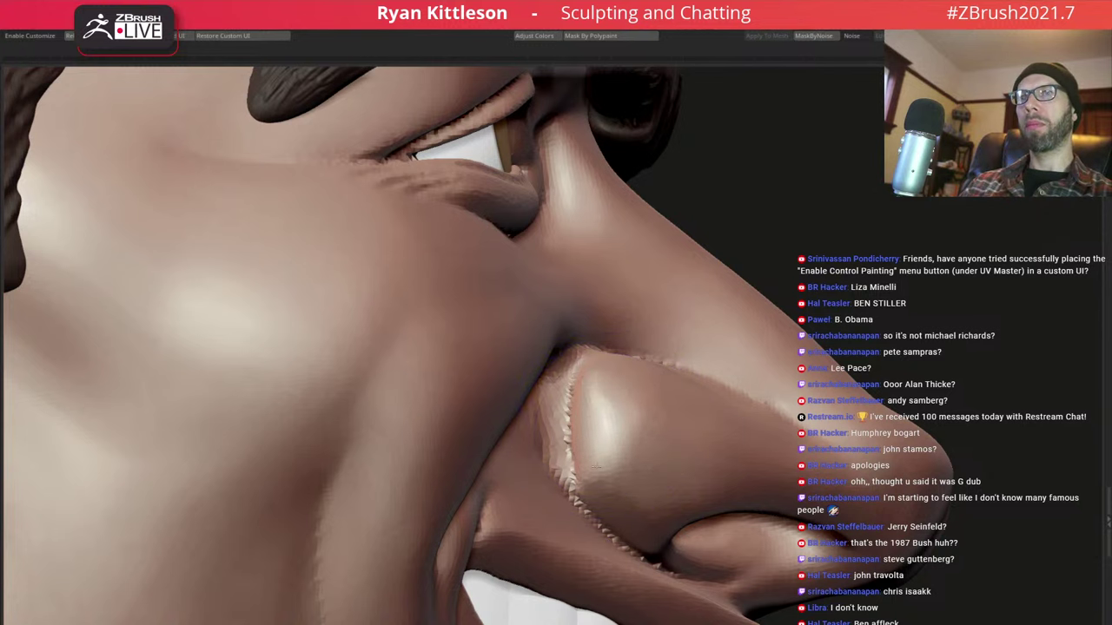
pyautogui.moveTo(660, 374); pyautogui.dragTo(643, 338, button='right')
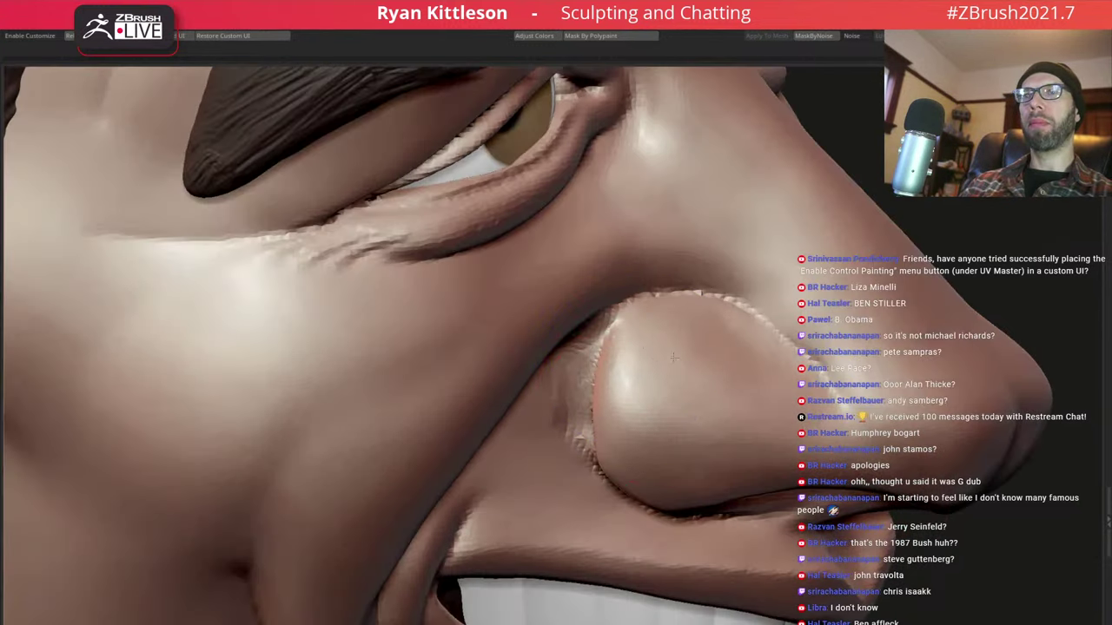
pyautogui.moveTo(616, 377); pyautogui.dragTo(608, 385, button='right')
pyautogui.keyDown('shift'); pyautogui.moveTo(608, 385); pyautogui.dragTo(596, 397); pyautogui.keyUp('shift')
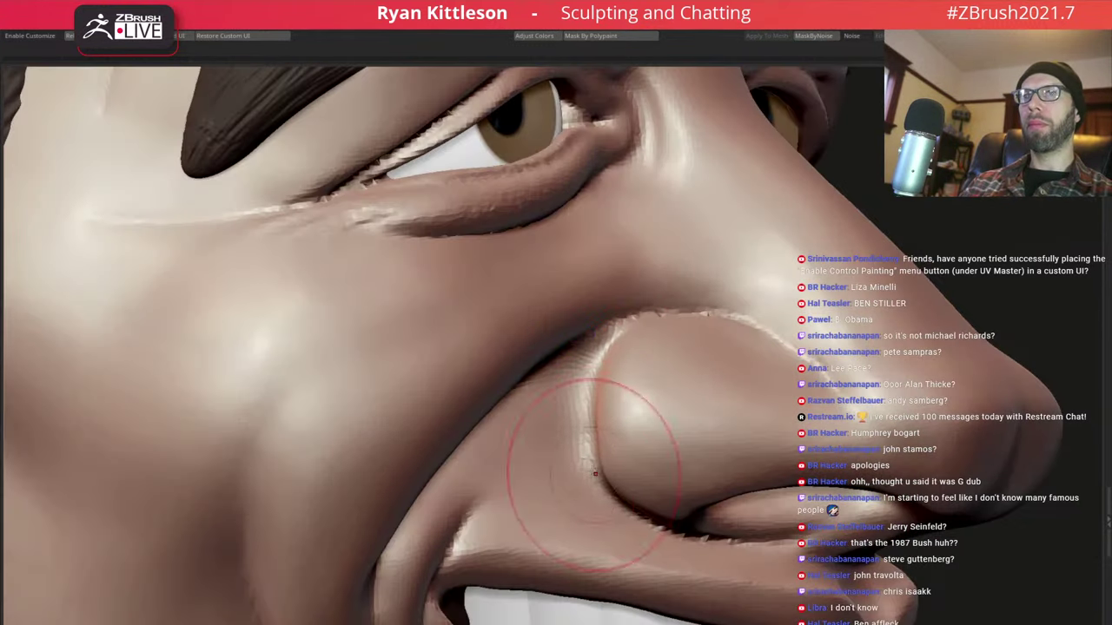
pyautogui.moveTo(559, 472)
pyautogui.mouseDown(button='right')
pyautogui.moveTo(586, 380)
pyautogui.moveTo(576, 353)
pyautogui.moveTo(638, 316)
pyautogui.moveTo(596, 360)
pyautogui.moveTo(591, 325)
pyautogui.mouseUp(button='right')
# Smooth the crease where the nose wing meets the cheek, then zoom out
pyautogui.moveTo(446, 385); pyautogui.dragTo(558, 373, button='right')
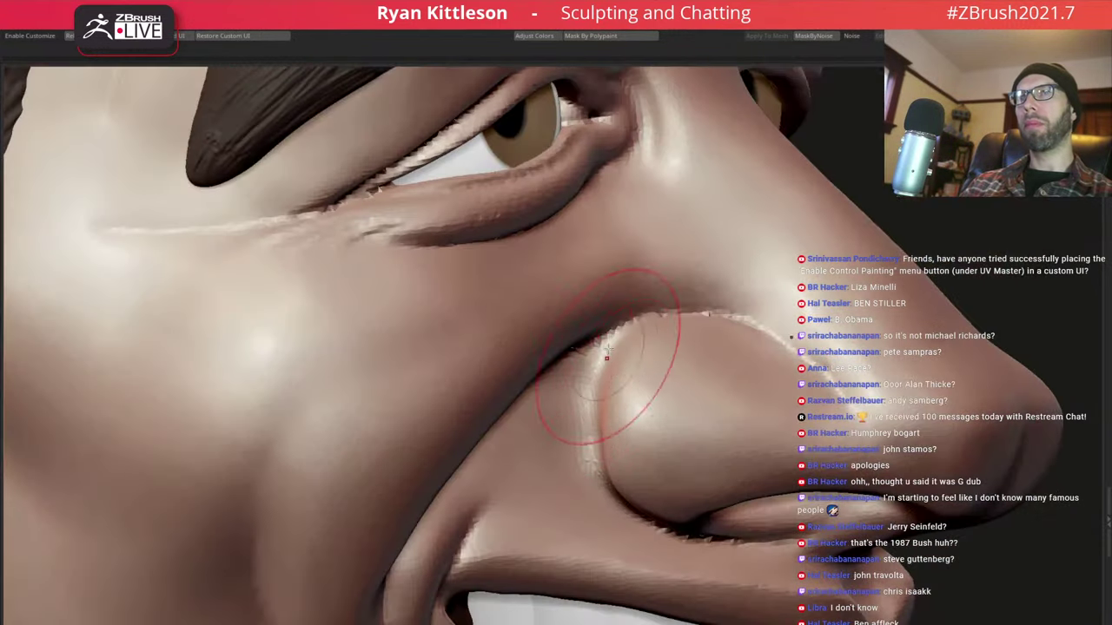
pyautogui.moveTo(628, 359); pyautogui.dragTo(600, 363, button='right')
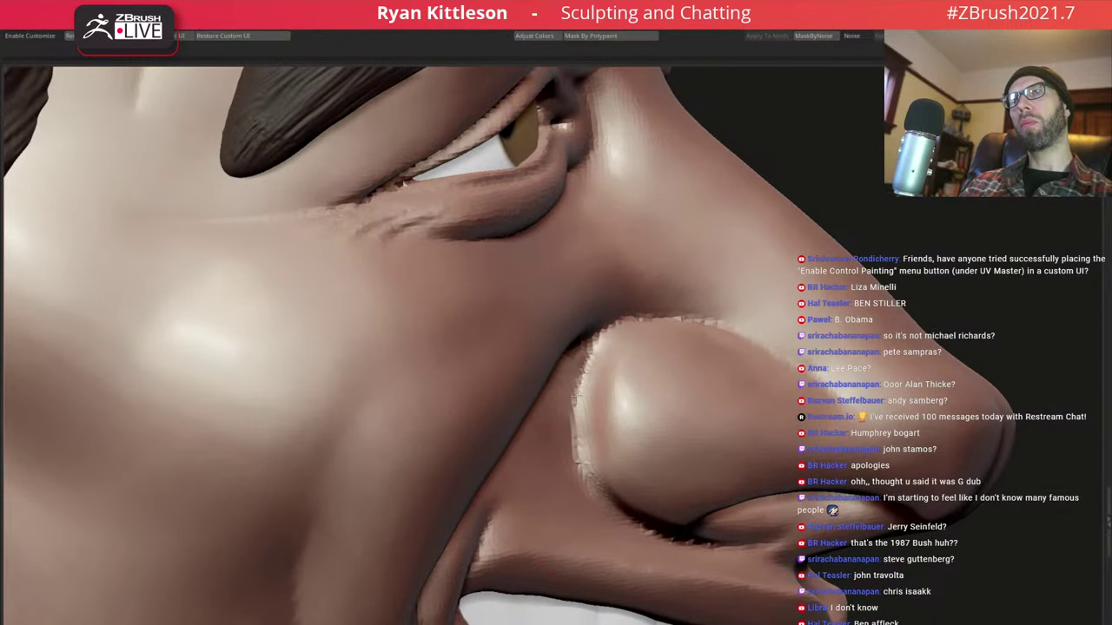
pyautogui.moveTo(620, 518)
pyautogui.mouseDown(button='right')
pyautogui.moveTo(602, 442)
pyautogui.moveTo(640, 409)
pyautogui.moveTo(596, 413)
pyautogui.moveTo(626, 401)
pyautogui.mouseUp(button='right')
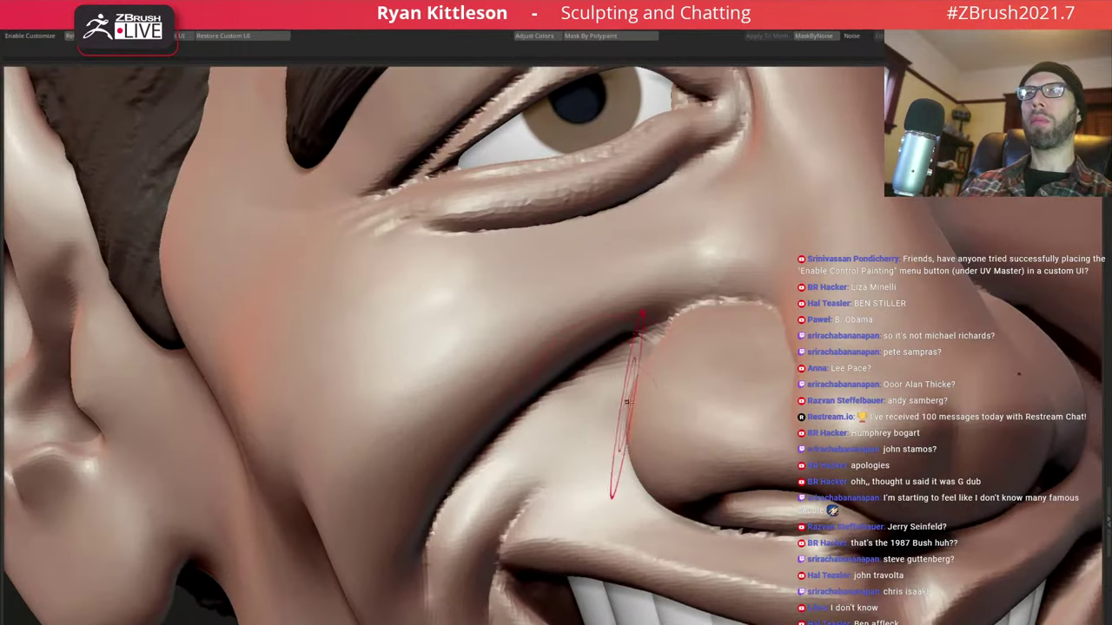
pyautogui.moveTo(660, 347); pyautogui.dragTo(670, 359, button='right')
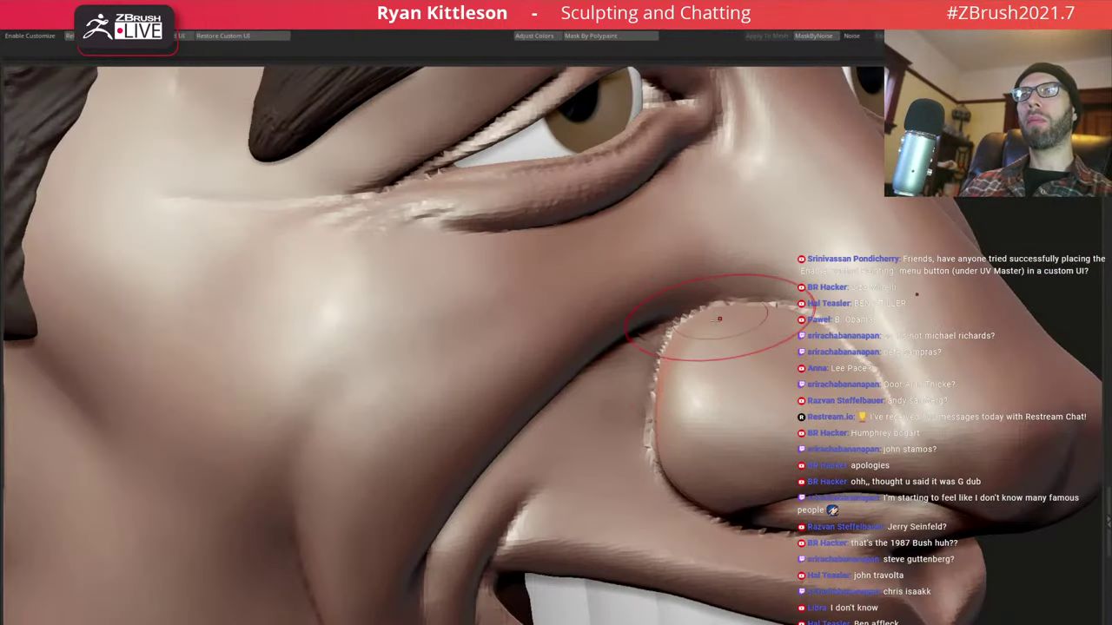
pyautogui.moveTo(720, 318)
pyautogui.mouseDown(button='right')
pyautogui.moveTo(686, 330)
pyautogui.moveTo(712, 377)
pyautogui.mouseUp(button='right')
pyautogui.keyDown('shift'); pyautogui.moveTo(721, 378); pyautogui.dragTo(699, 403); pyautogui.keyUp('shift')
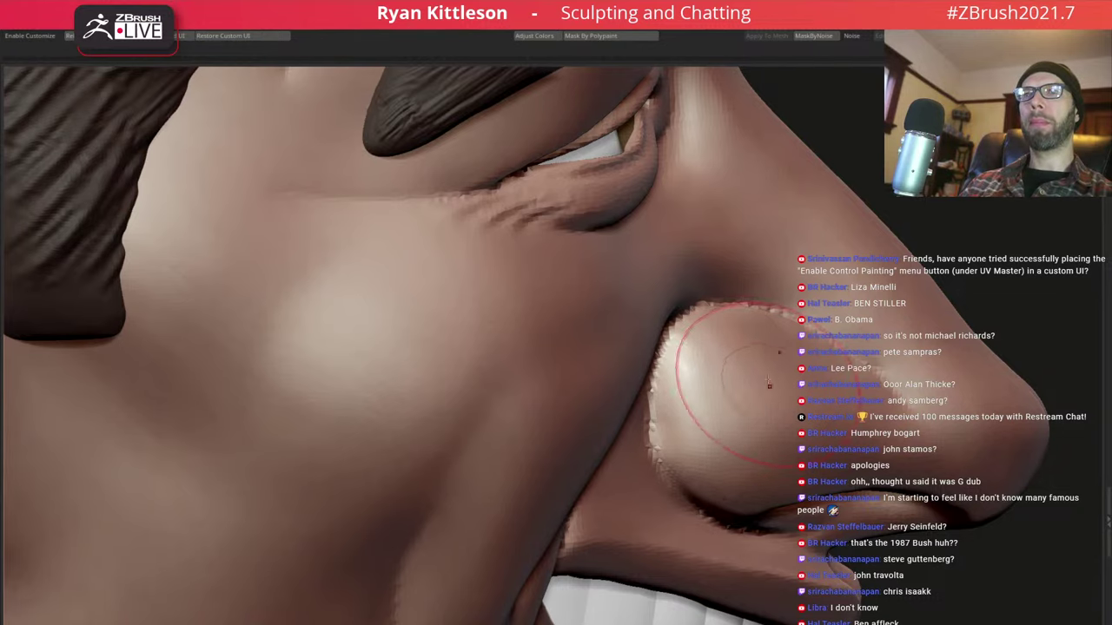
pyautogui.moveTo(769, 385)
pyautogui.mouseDown(button='right')
pyautogui.moveTo(756, 365)
pyautogui.moveTo(712, 346)
pyautogui.mouseUp(button='right')
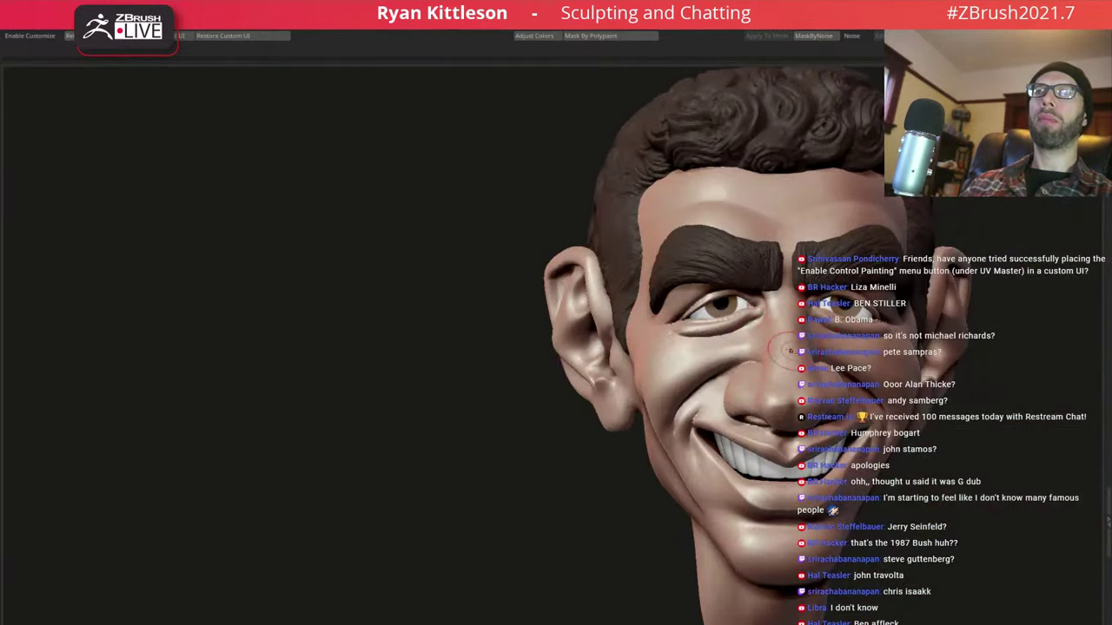
pyautogui.moveTo(791, 351); pyautogui.dragTo(682, 321, button='right')
pyautogui.moveTo(595, 316)
pyautogui.mouseDown(button='right')
pyautogui.moveTo(632, 320)
pyautogui.moveTo(583, 325)
pyautogui.moveTo(530, 278)
pyautogui.mouseUp(button='right')
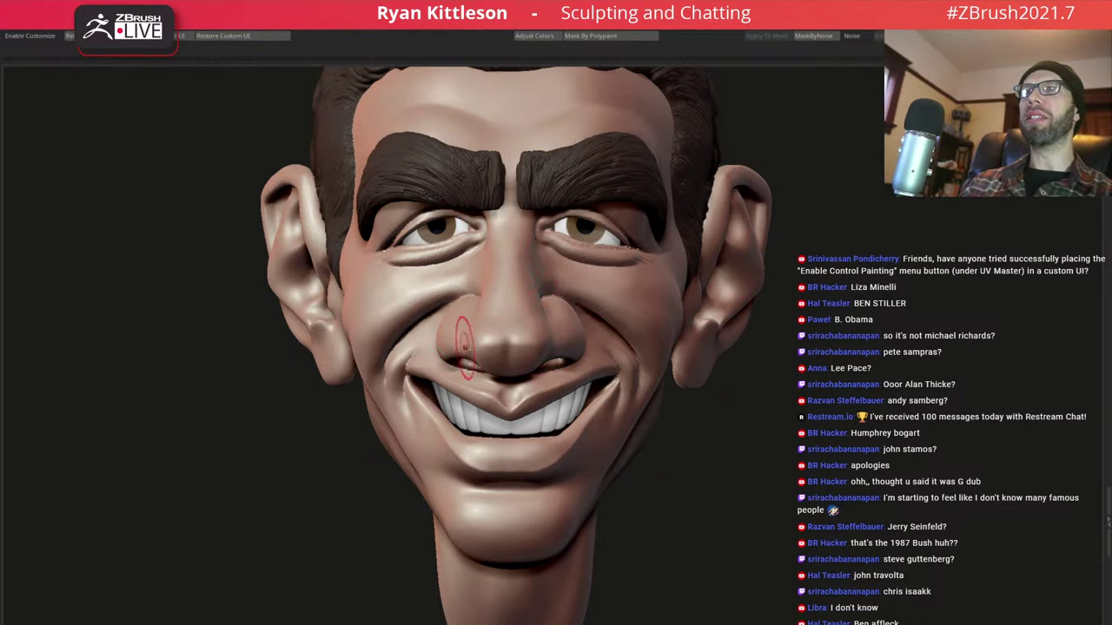
pyautogui.moveTo(465, 347)
pyautogui.mouseDown(button='right')
pyautogui.moveTo(480, 354)
pyautogui.moveTo(427, 332)
pyautogui.moveTo(469, 311)
pyautogui.mouseUp(button='right')
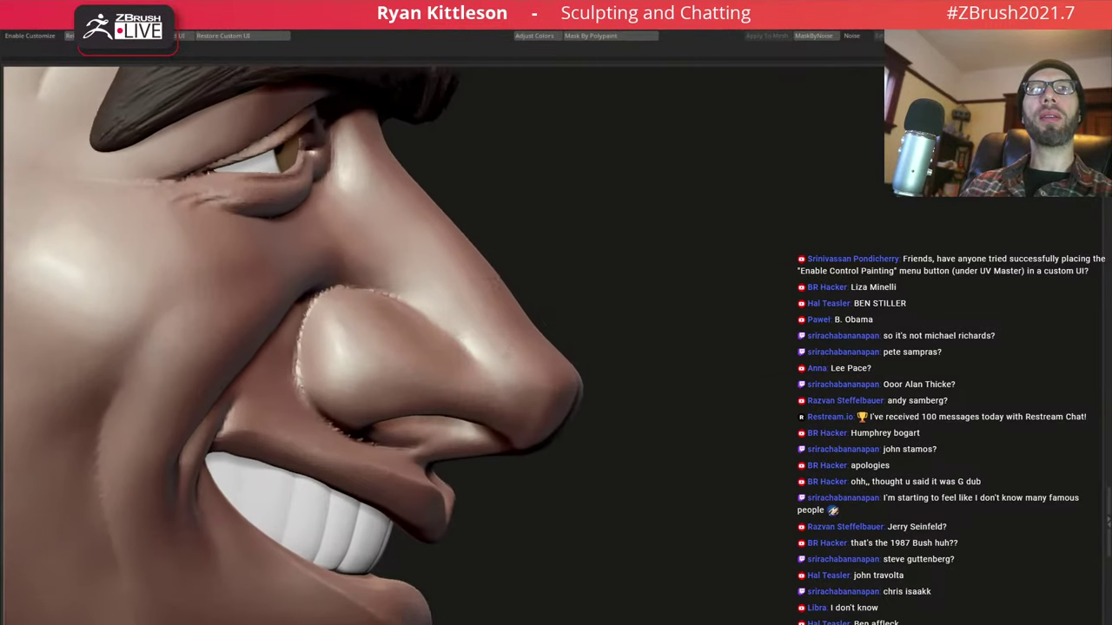
pyautogui.moveTo(556, 330); pyautogui.dragTo(495, 329)
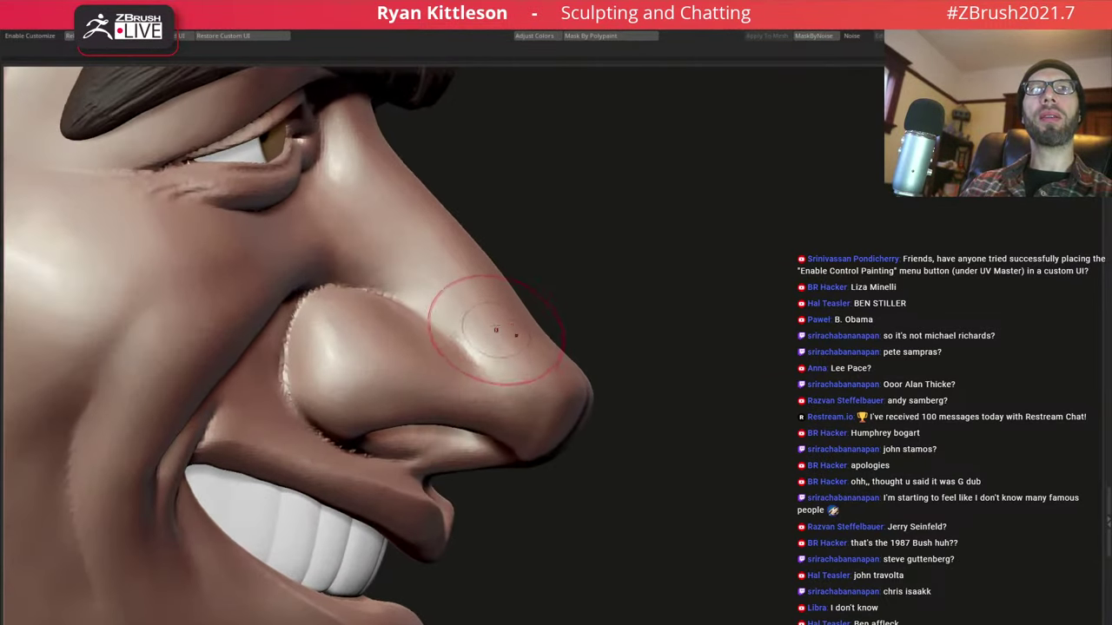
pyautogui.moveTo(411, 276); pyautogui.dragTo(414, 285)
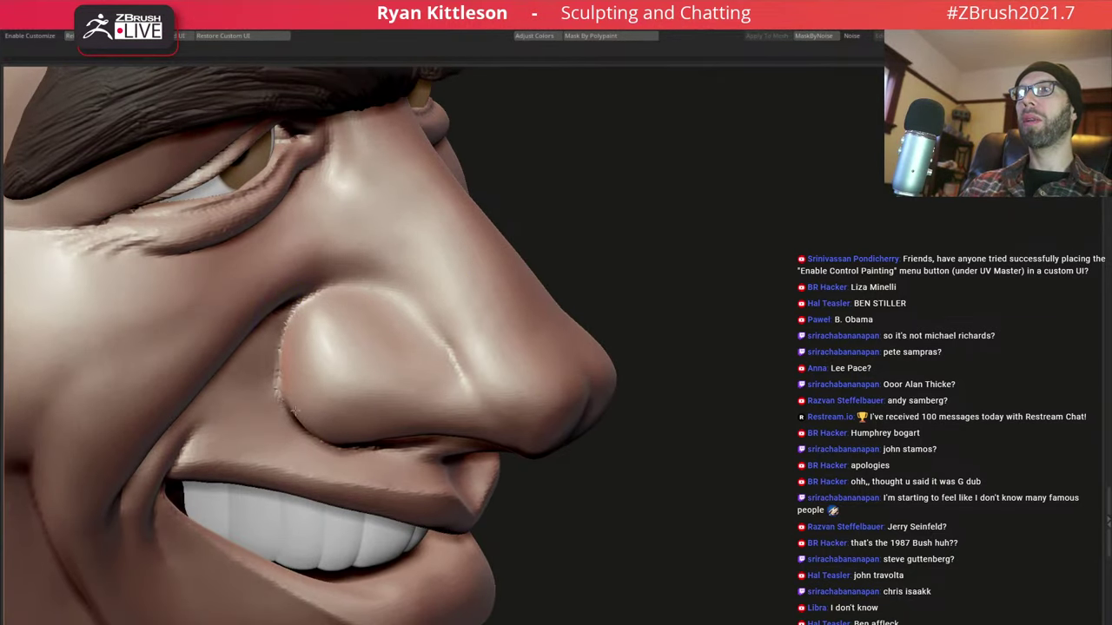
pyautogui.moveTo(361, 371); pyautogui.dragTo(385, 422)
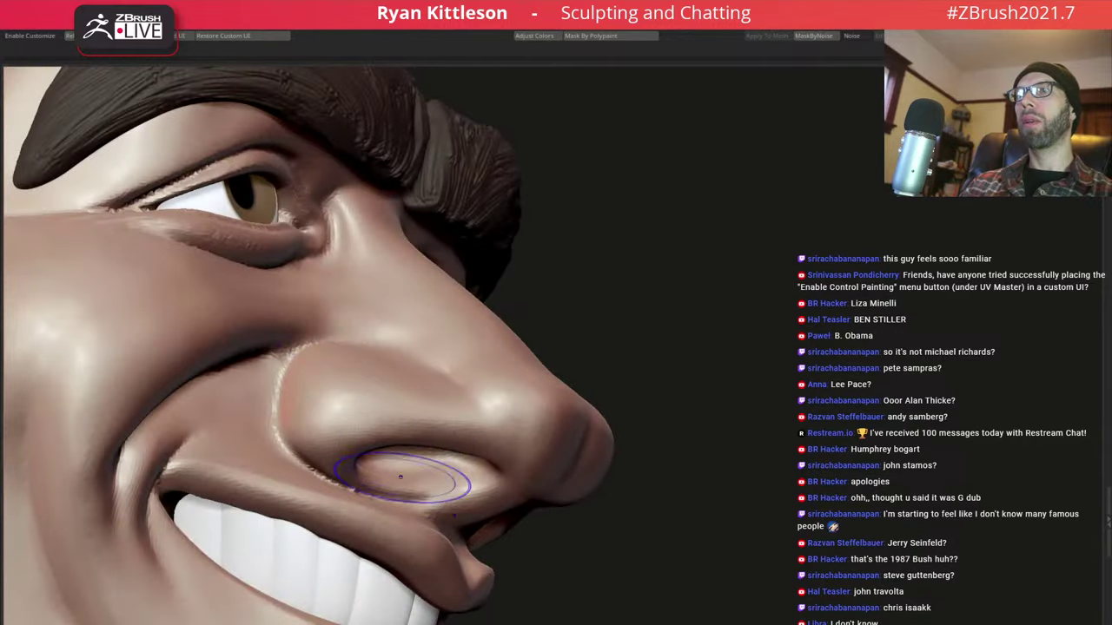
pyautogui.moveTo(419, 370)
pyautogui.keyDown('alt'); pyautogui.mouseDown()
pyautogui.moveTo(417, 270)
pyautogui.moveTo(449, 271)
pyautogui.moveTo(538, 330)
pyautogui.moveTo(649, 378)
pyautogui.moveTo(556, 408)
pyautogui.moveTo(494, 350)
pyautogui.mouseUp(); pyautogui.keyUp('alt')
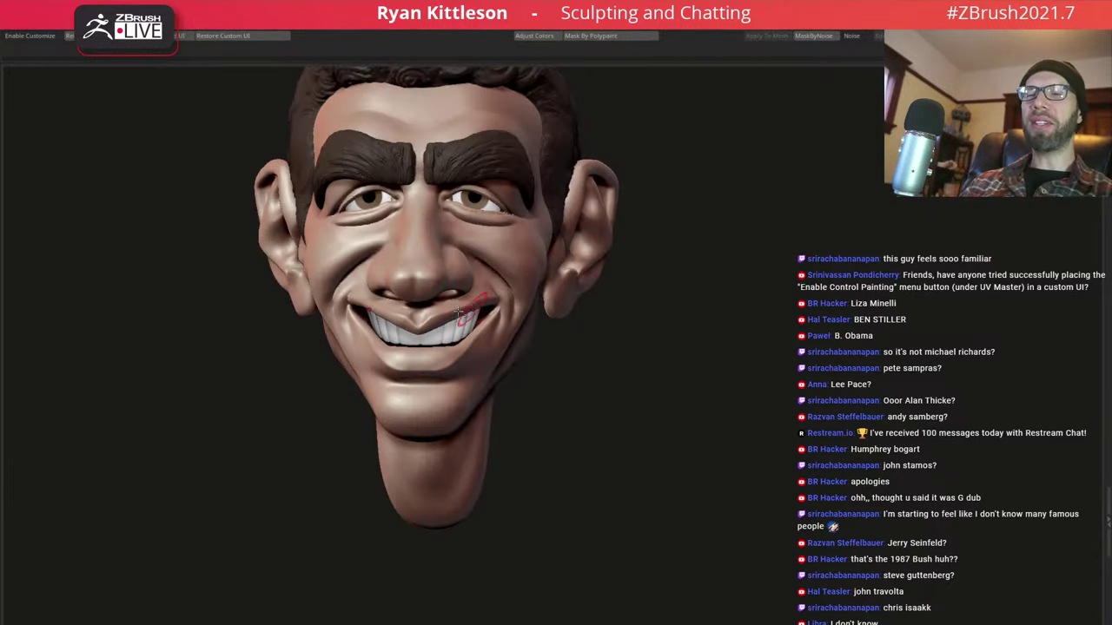
pyautogui.moveTo(494, 351)
pyautogui.mouseDown()
pyautogui.moveTo(556, 348)
pyautogui.moveTo(389, 302)
pyautogui.moveTo(356, 196)
pyautogui.moveTo(395, 251)
pyautogui.mouseUp()
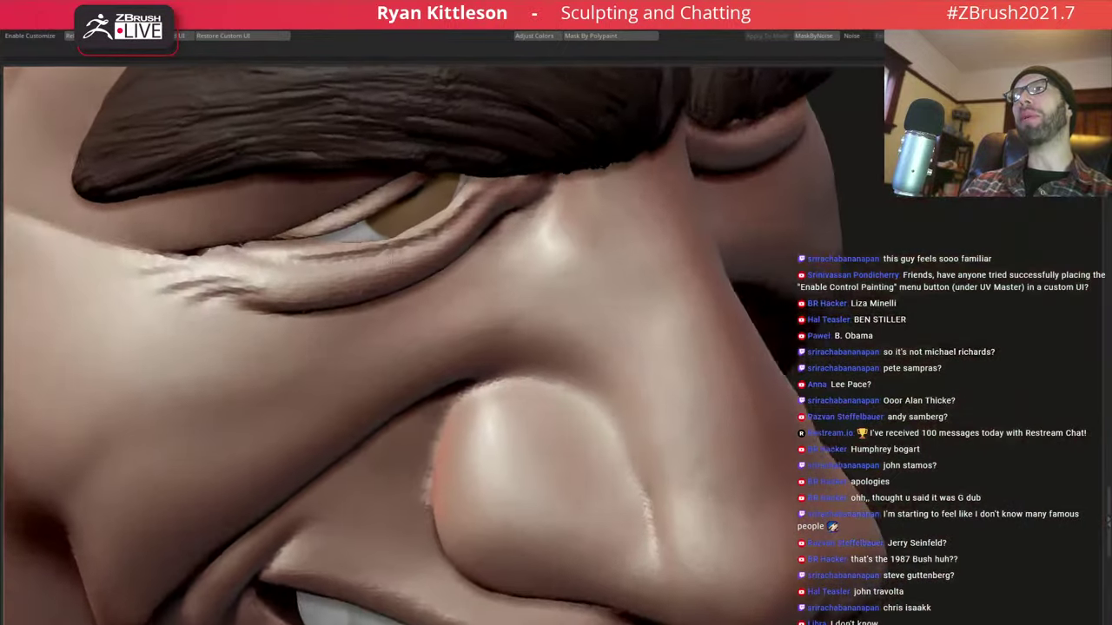
pyautogui.press('space')
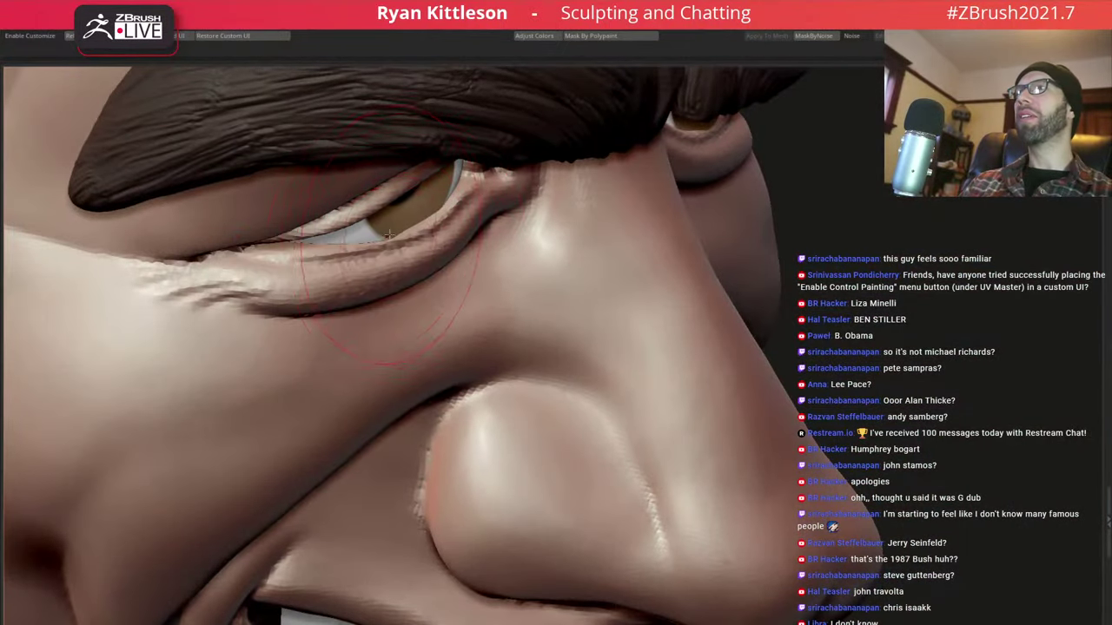
pyautogui.moveTo(384, 240); pyautogui.dragTo(386, 242)
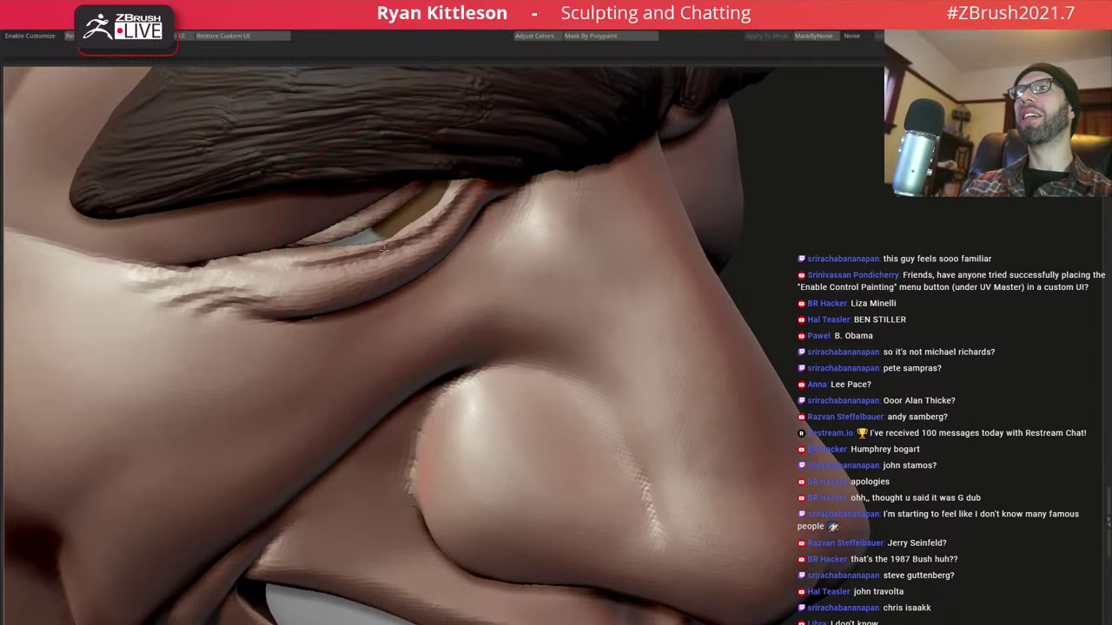
pyautogui.moveTo(391, 229)
pyautogui.mouseDown()
pyautogui.moveTo(394, 250)
pyautogui.moveTo(257, 286)
pyautogui.moveTo(417, 156)
pyautogui.mouseUp()
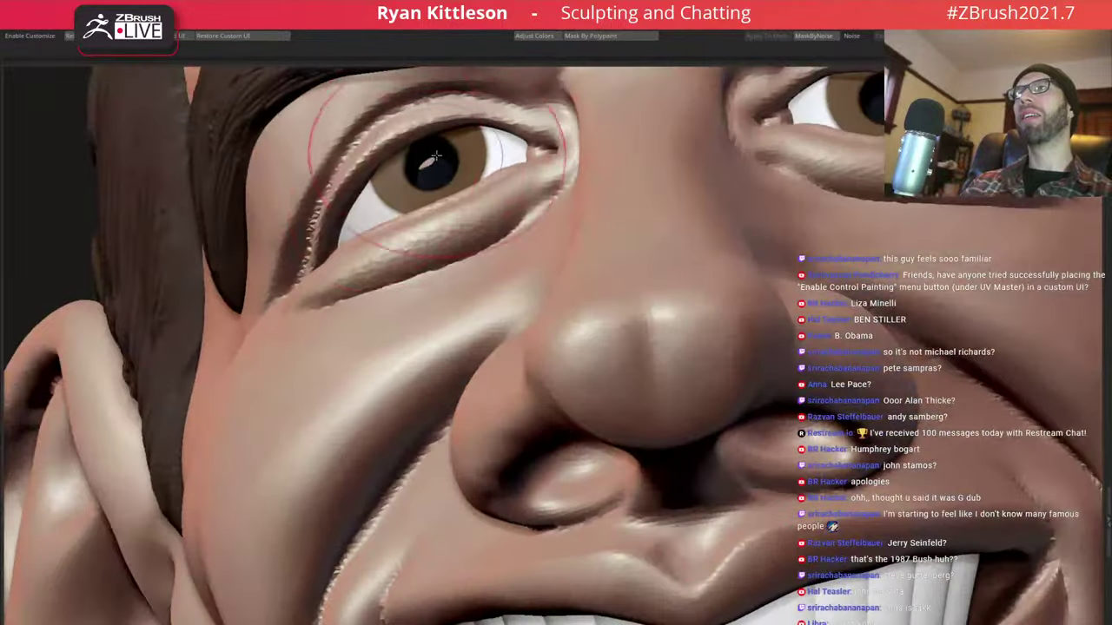
pyautogui.rightClick(417, 156)
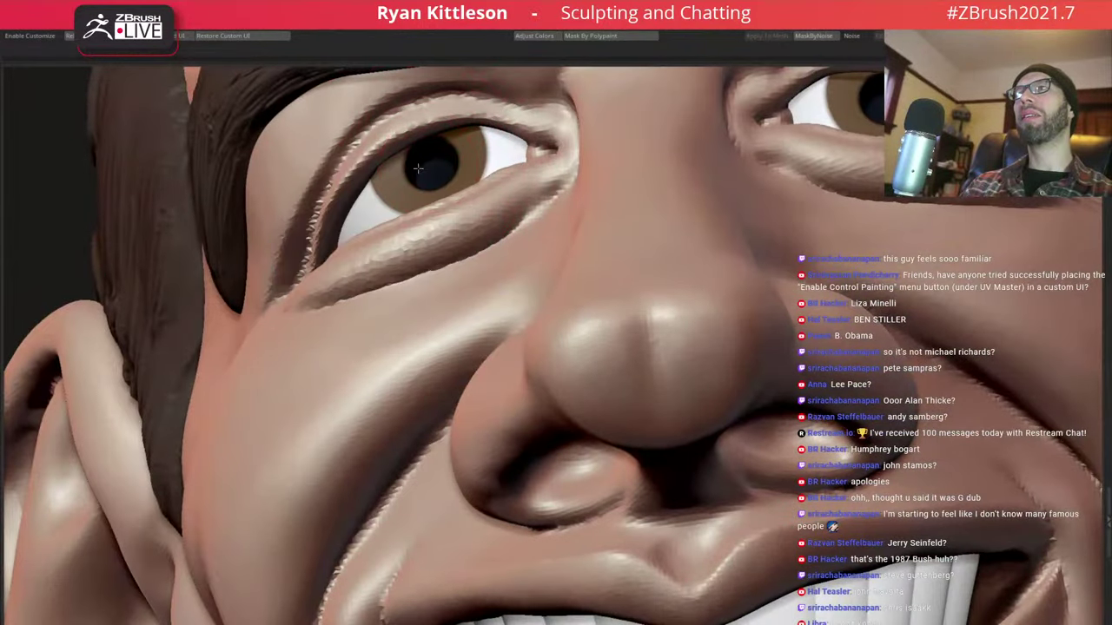
pyautogui.scroll(-2, 358, 222)
pyautogui.scroll(-1, 364, 234)
pyautogui.scroll(-1, 391, 247)
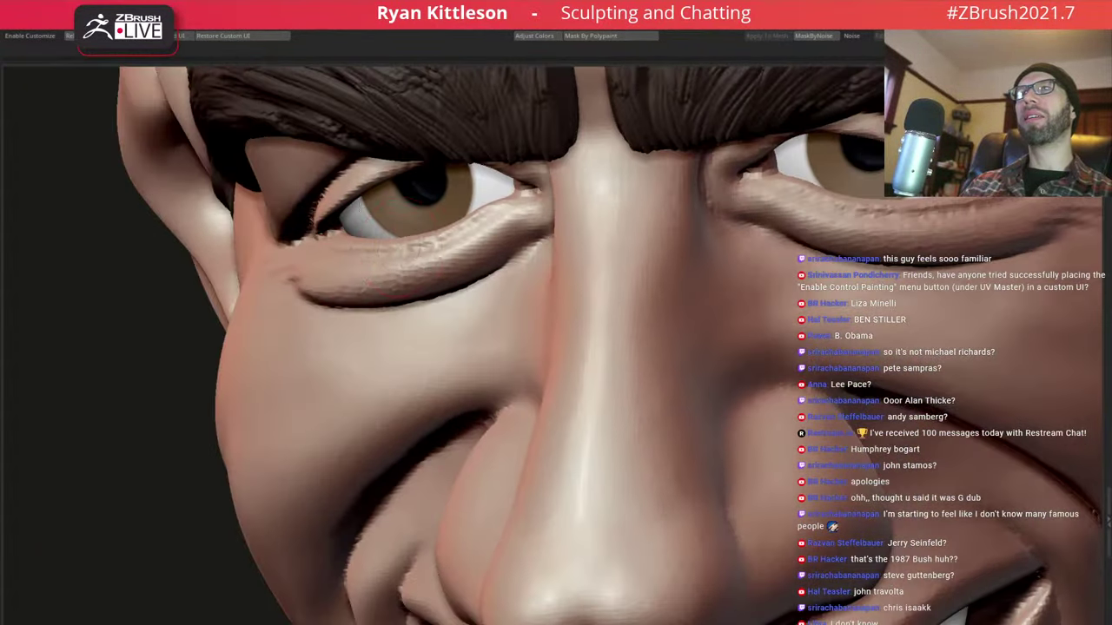
pyautogui.scroll(-1, 413, 256)
pyautogui.moveTo(412, 256)
pyautogui.mouseDown(button='right')
pyautogui.moveTo(513, 291)
pyautogui.moveTo(525, 270)
pyautogui.moveTo(470, 269)
pyautogui.moveTo(550, 262)
pyautogui.moveTo(509, 264)
pyautogui.mouseUp(button='right')
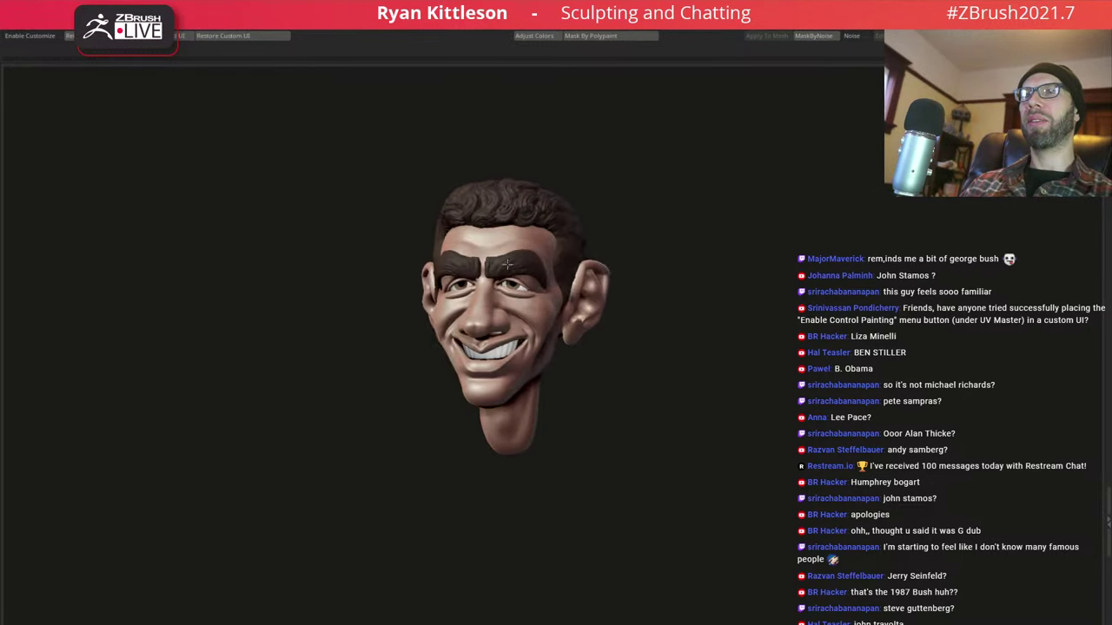
pyautogui.moveTo(509, 264)
pyautogui.mouseDown(button='right')
pyautogui.moveTo(467, 269)
pyautogui.moveTo(529, 258)
pyautogui.mouseUp(button='right')
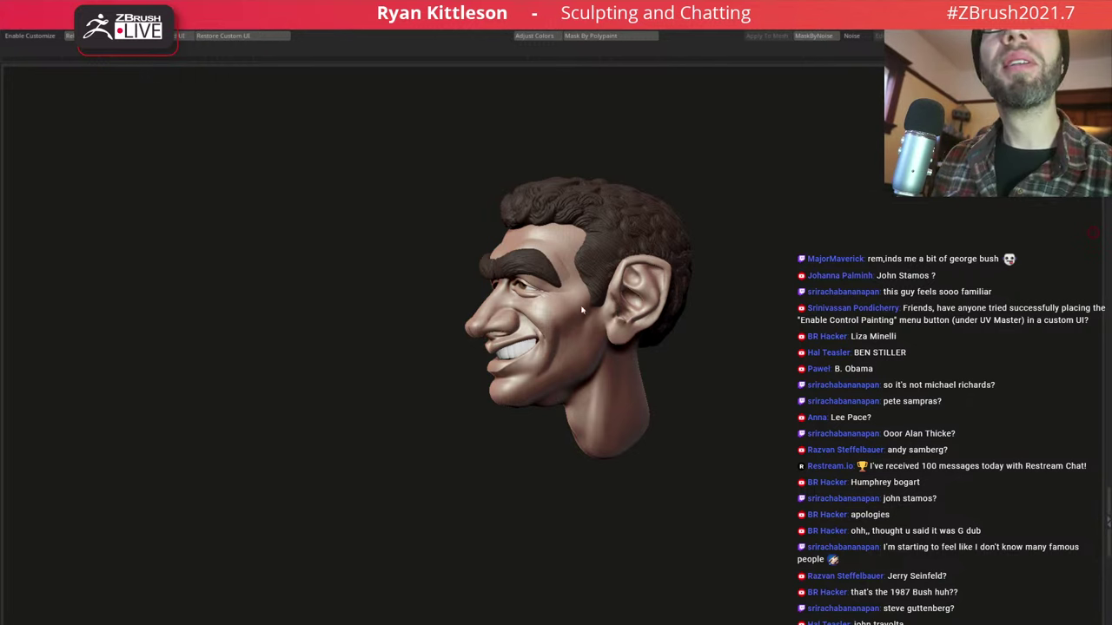
pyautogui.moveTo(530, 258)
pyautogui.mouseDown(button='right')
pyautogui.moveTo(535, 296)
pyautogui.moveTo(575, 292)
pyautogui.moveTo(532, 327)
pyautogui.moveTo(543, 319)
pyautogui.moveTo(383, 259)
pyautogui.moveTo(520, 304)
pyautogui.mouseUp(button='right')
# Zoom onto the ear, shrink the brush, and crisp up the upper helix rim against the hair
pyautogui.scroll(5, 431, 274)
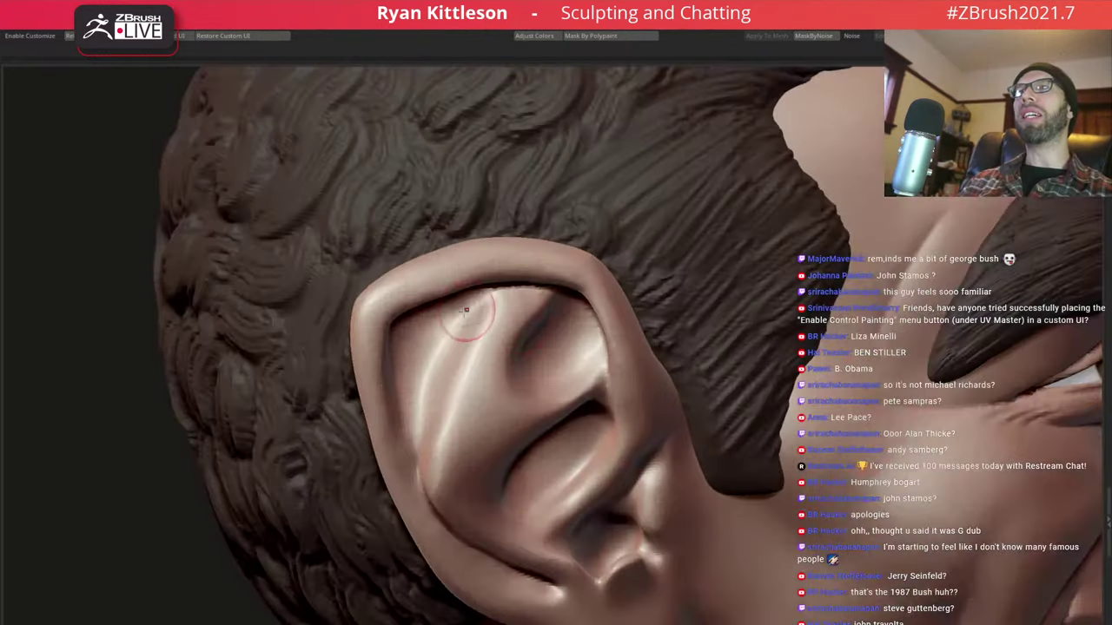
pyautogui.scroll(3, 434, 270)
pyautogui.scroll(3, 440, 262)
pyautogui.moveTo(440, 262)
pyautogui.mouseDown(button='right')
pyautogui.moveTo(622, 303)
pyautogui.moveTo(520, 310)
pyautogui.mouseUp(button='right')
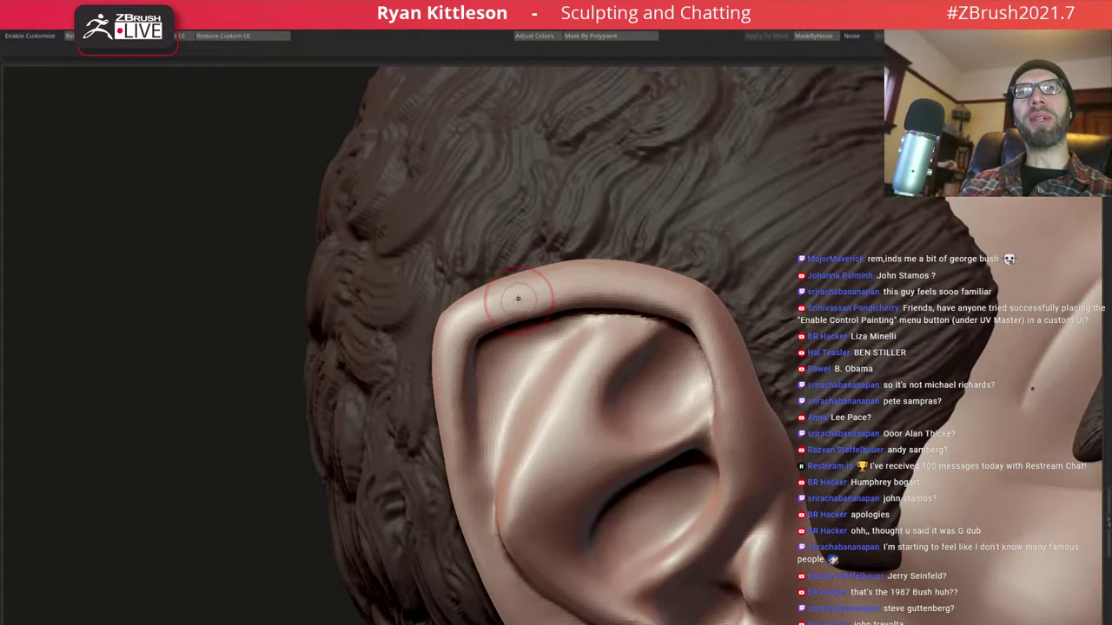
pyautogui.moveTo(504, 337); pyautogui.dragTo(478, 331, button='right')
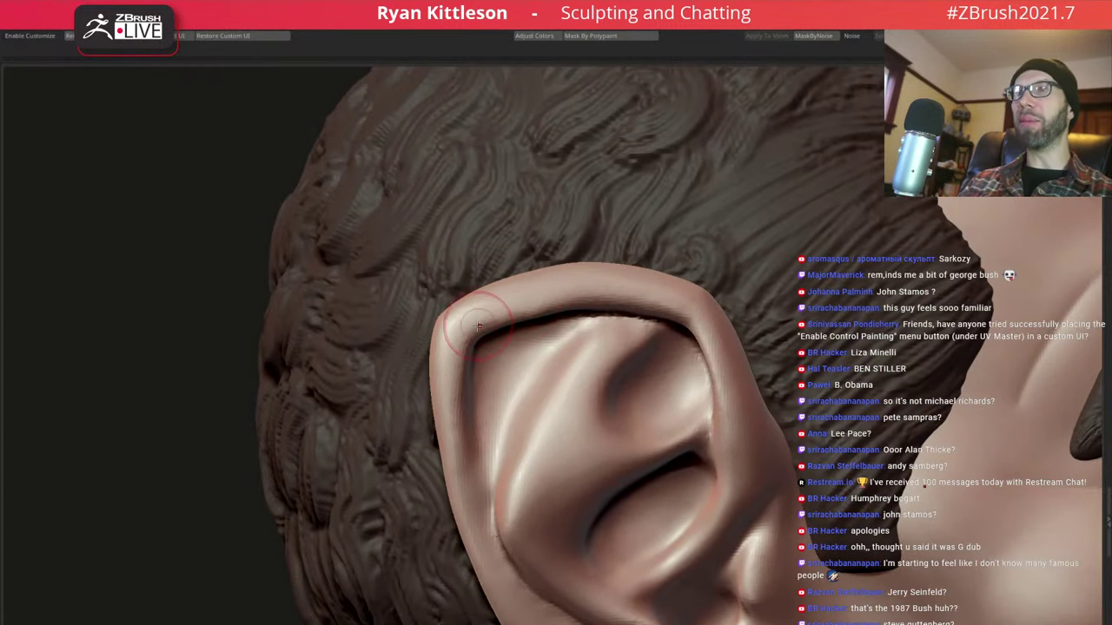
pyautogui.press('space')
pyautogui.moveTo(488, 329)
pyautogui.mouseDown()
pyautogui.moveTo(460, 328)
pyautogui.moveTo(477, 343)
pyautogui.mouseUp()
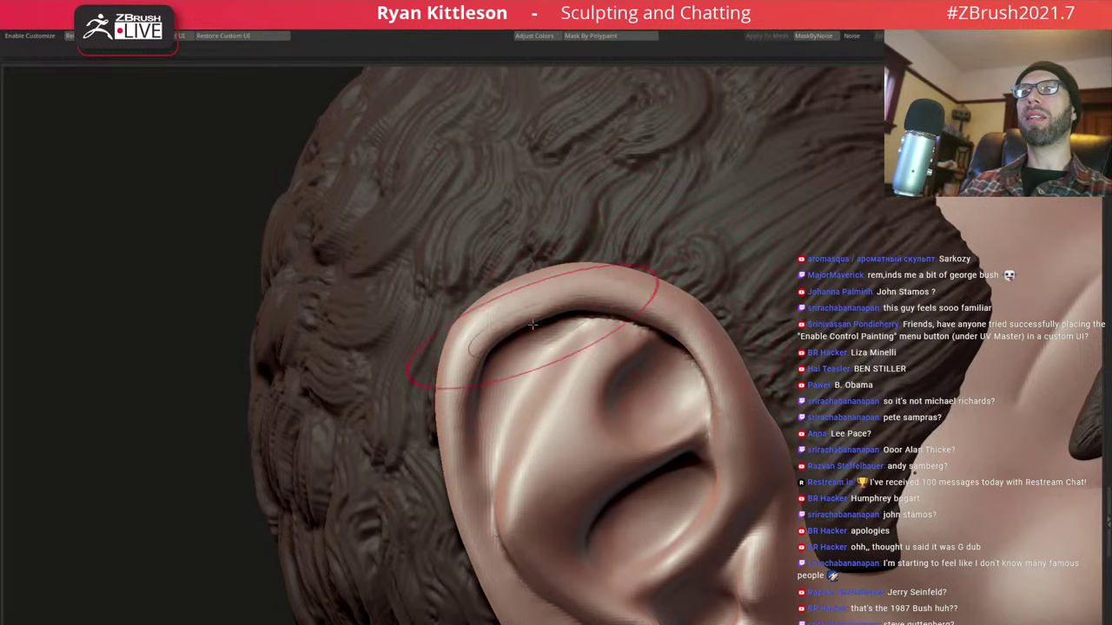
pyautogui.moveTo(532, 339)
pyautogui.mouseDown()
pyautogui.moveTo(548, 295)
pyautogui.moveTo(608, 286)
pyautogui.mouseUp()
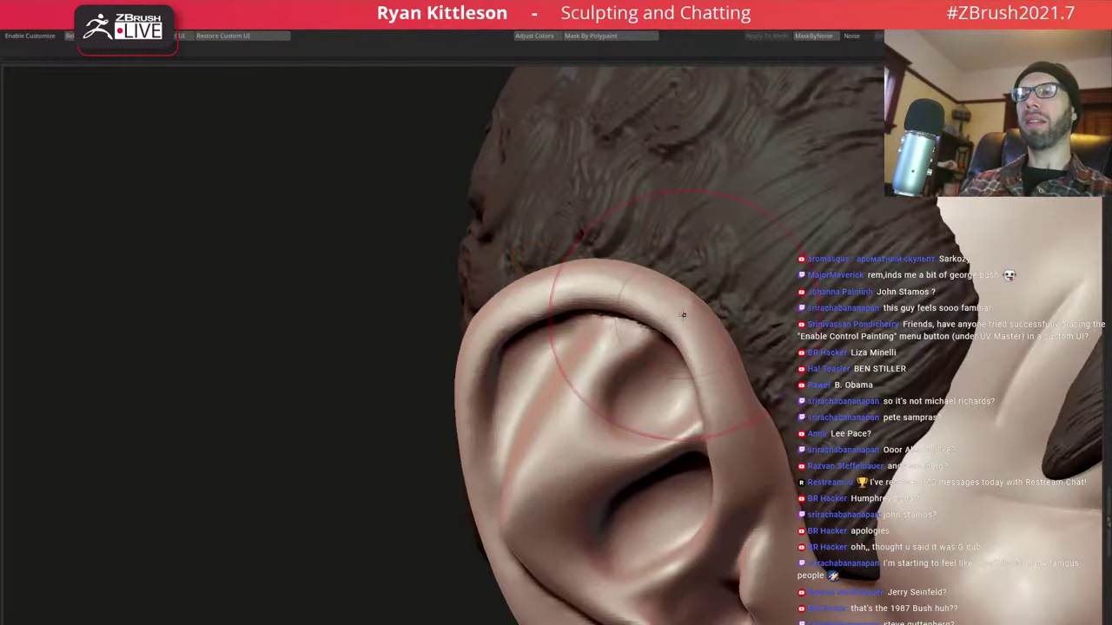
pyautogui.press('space')
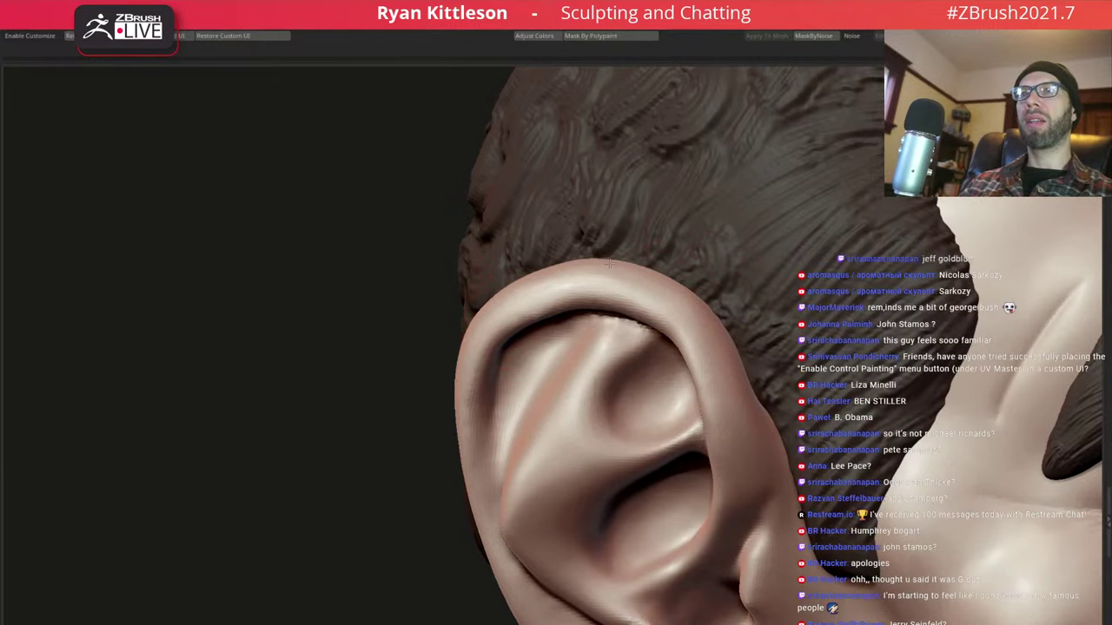
pyautogui.moveTo(570, 322)
pyautogui.mouseDown()
pyautogui.moveTo(634, 261)
pyautogui.moveTo(549, 229)
pyautogui.mouseUp()
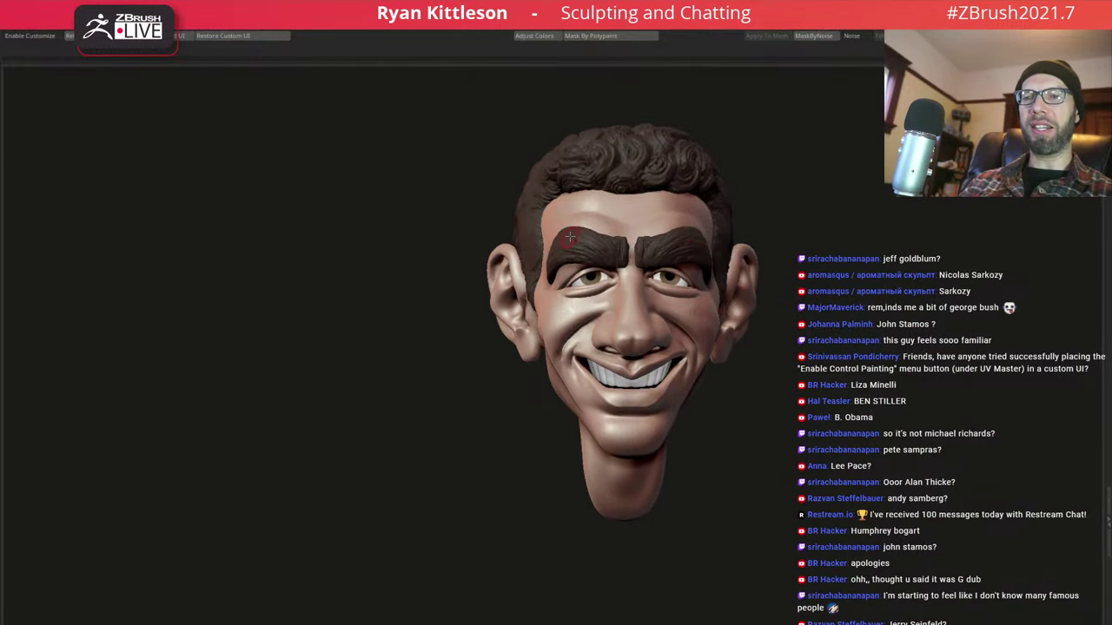
# Turn the head to profile and reshape the neck
pyautogui.moveTo(600, 289); pyautogui.dragTo(548, 251)
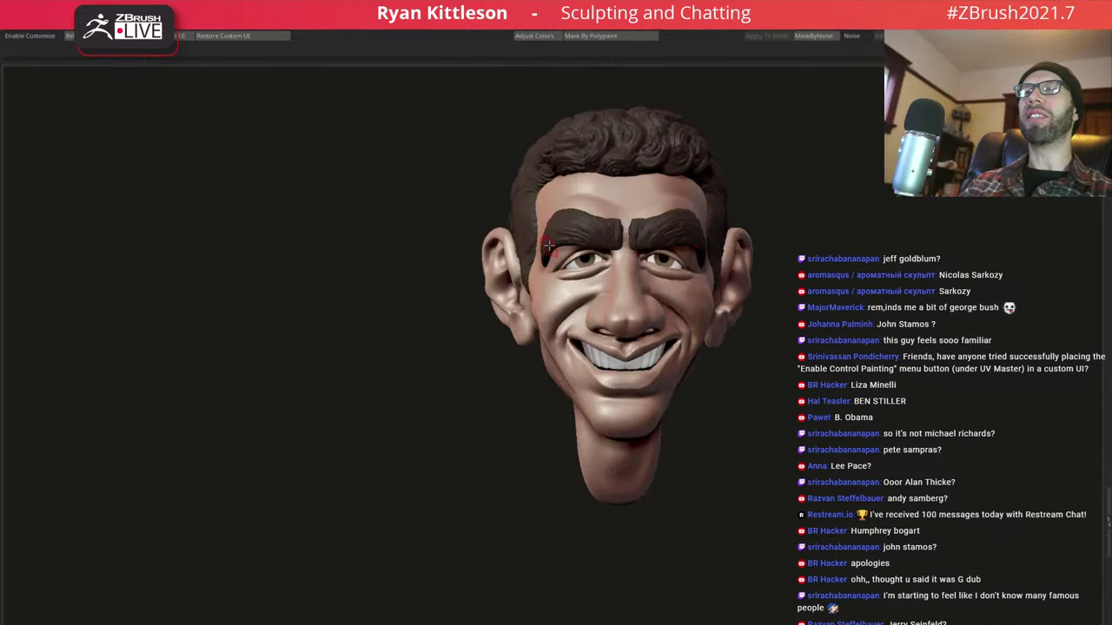
pyautogui.moveTo(553, 252)
pyautogui.mouseDown()
pyautogui.moveTo(607, 245)
pyautogui.moveTo(508, 264)
pyautogui.mouseUp()
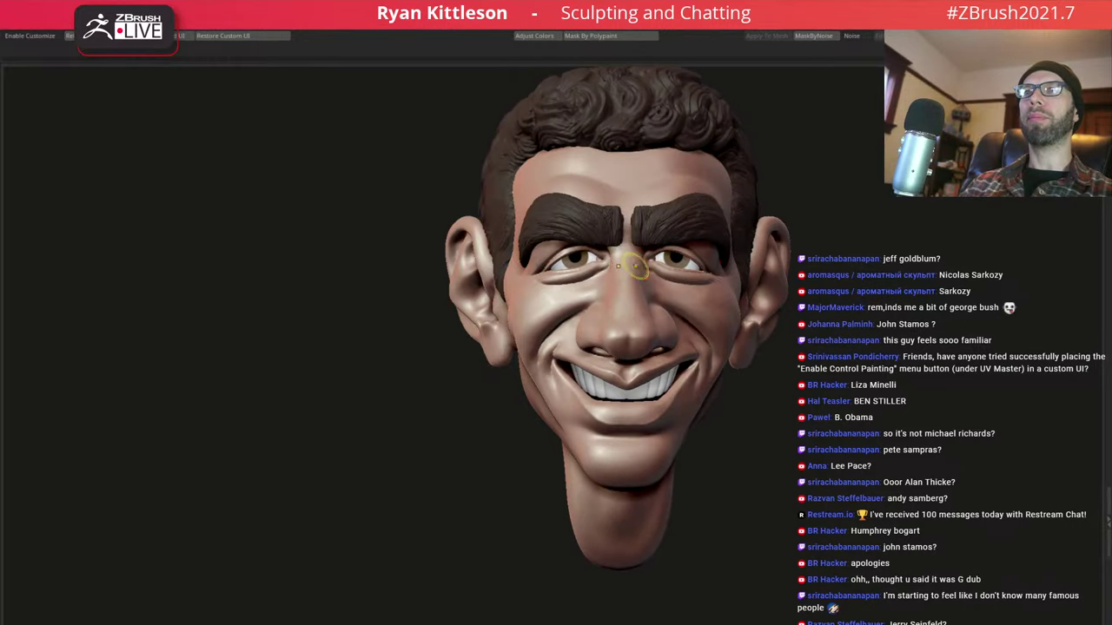
pyautogui.moveTo(618, 266)
pyautogui.mouseDown()
pyautogui.moveTo(585, 256)
pyautogui.moveTo(604, 255)
pyautogui.moveTo(583, 248)
pyautogui.moveTo(591, 218)
pyautogui.moveTo(555, 228)
pyautogui.moveTo(611, 258)
pyautogui.mouseUp()
pyautogui.press('space')
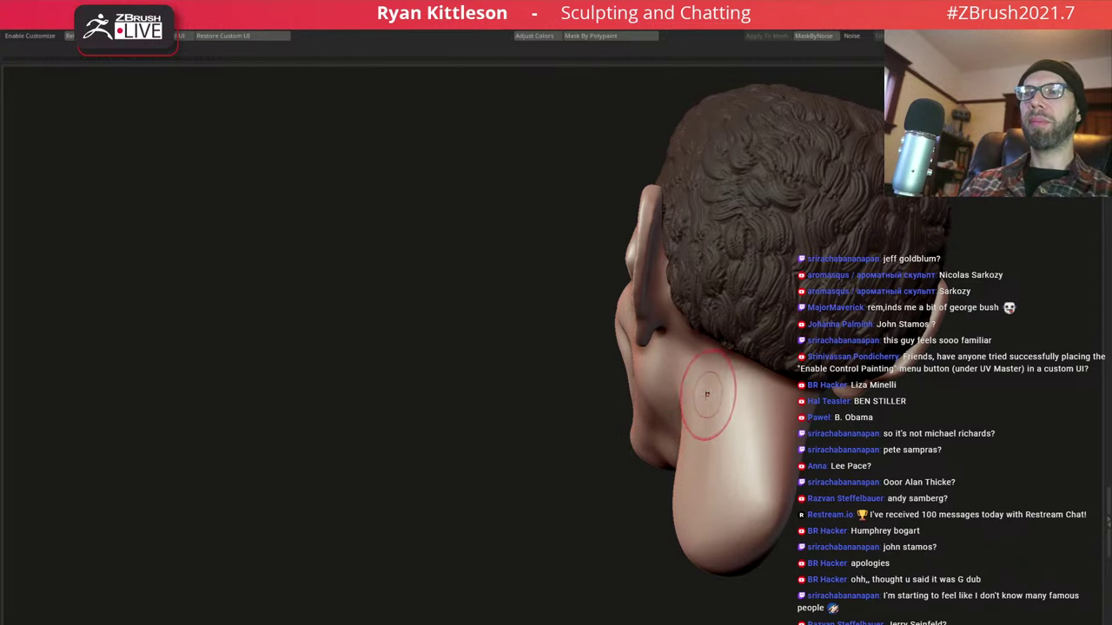
pyautogui.moveTo(708, 394)
pyautogui.mouseDown()
pyautogui.moveTo(695, 409)
pyautogui.moveTo(678, 403)
pyautogui.moveTo(680, 548)
pyautogui.moveTo(675, 512)
pyautogui.mouseUp()
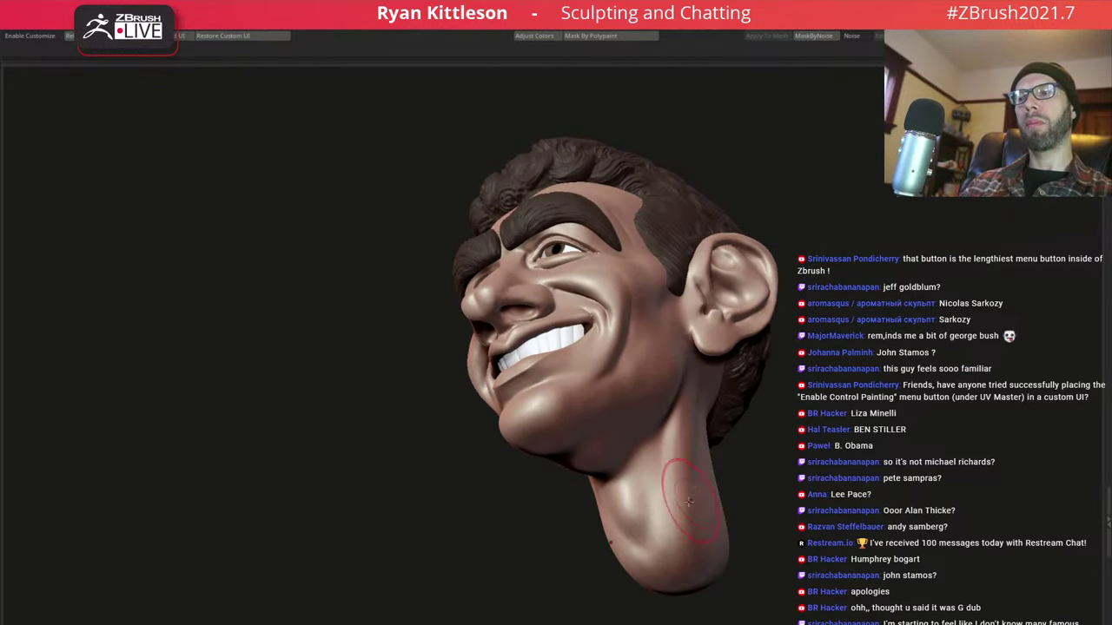
pyautogui.rightClick(688, 502)
pyautogui.moveTo(682, 495)
pyautogui.mouseDown(button='right')
pyautogui.moveTo(667, 518)
pyautogui.moveTo(699, 509)
pyautogui.mouseUp(button='right')
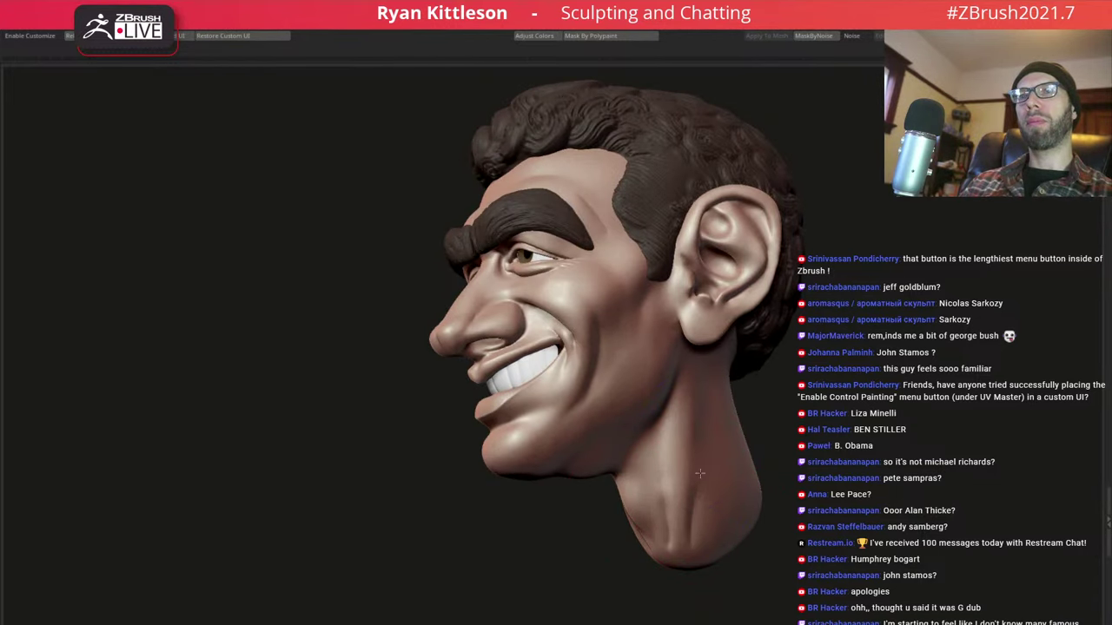
# Reshape the nose tip and upper lip from a frontal view
pyautogui.moveTo(690, 475)
pyautogui.mouseDown(button='right')
pyautogui.moveTo(710, 407)
pyautogui.moveTo(648, 372)
pyautogui.mouseUp(button='right')
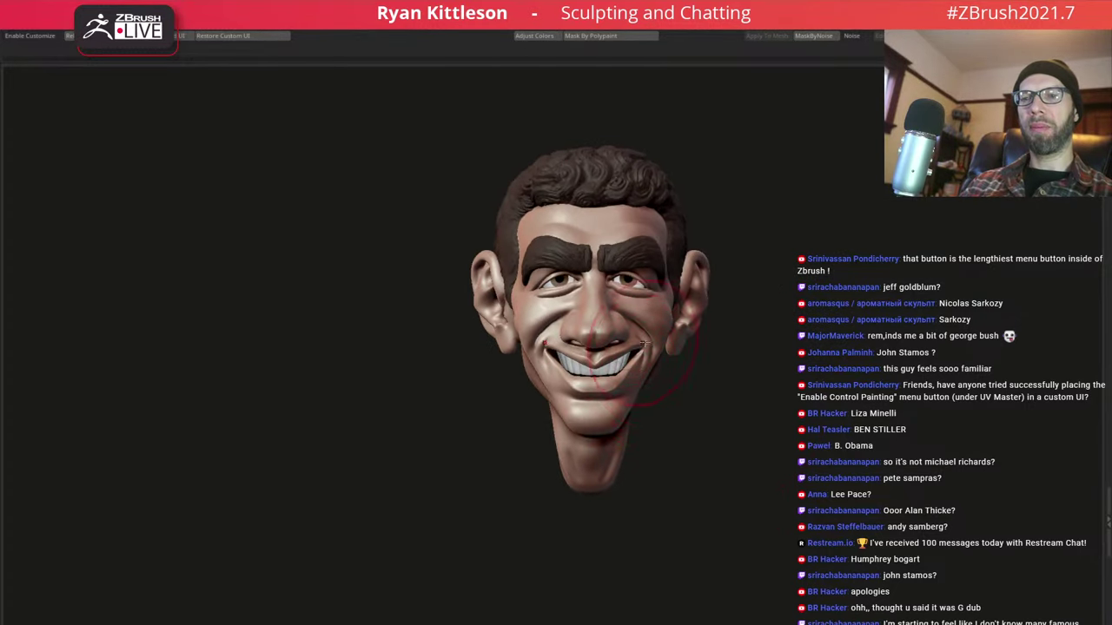
pyautogui.moveTo(623, 349); pyautogui.dragTo(617, 375)
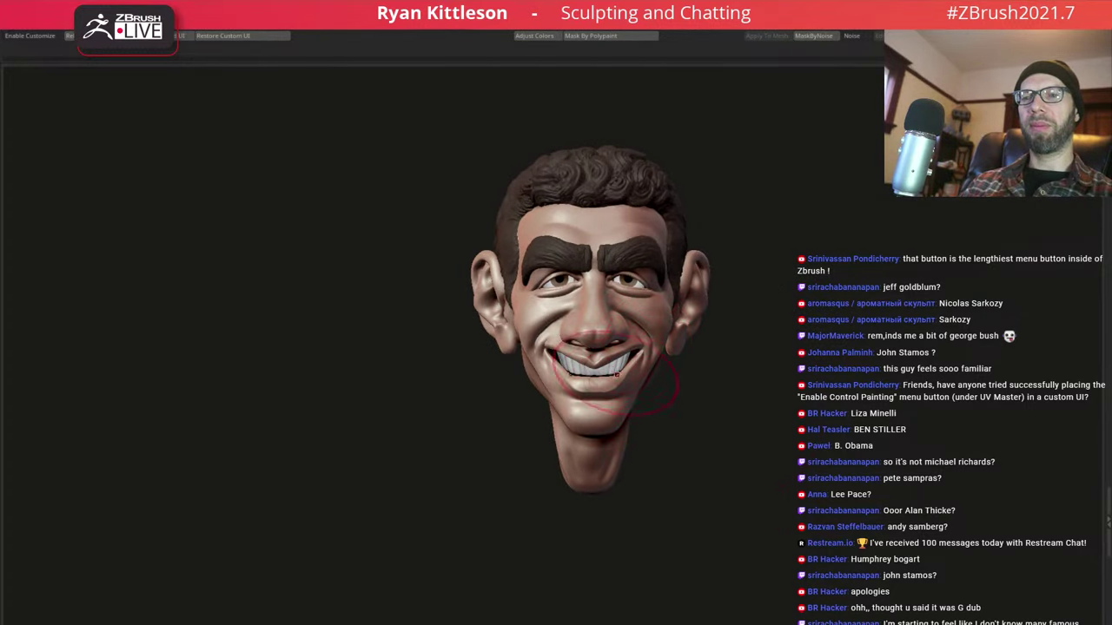
pyautogui.moveTo(709, 335)
pyautogui.mouseDown(button='right')
pyautogui.moveTo(568, 381)
pyautogui.moveTo(602, 399)
pyautogui.moveTo(590, 365)
pyautogui.mouseUp(button='right')
# Enlarge the brush and smooth the jaw underside into the neck, seen from below and in profile
pyautogui.press('space')
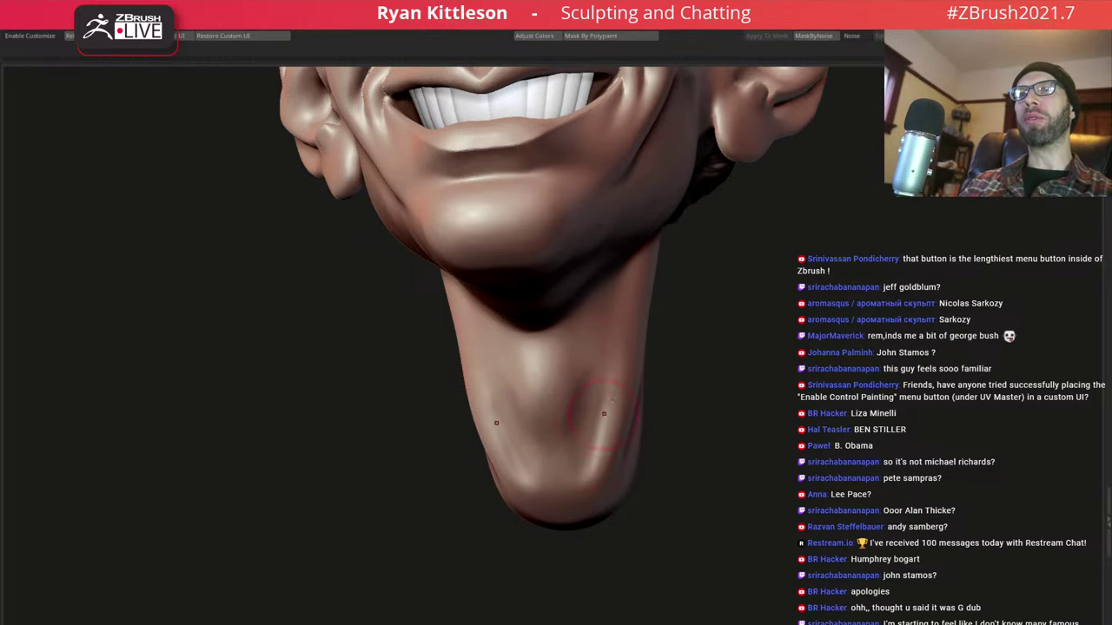
pyautogui.moveTo(603, 414); pyautogui.dragTo(641, 373, button='right')
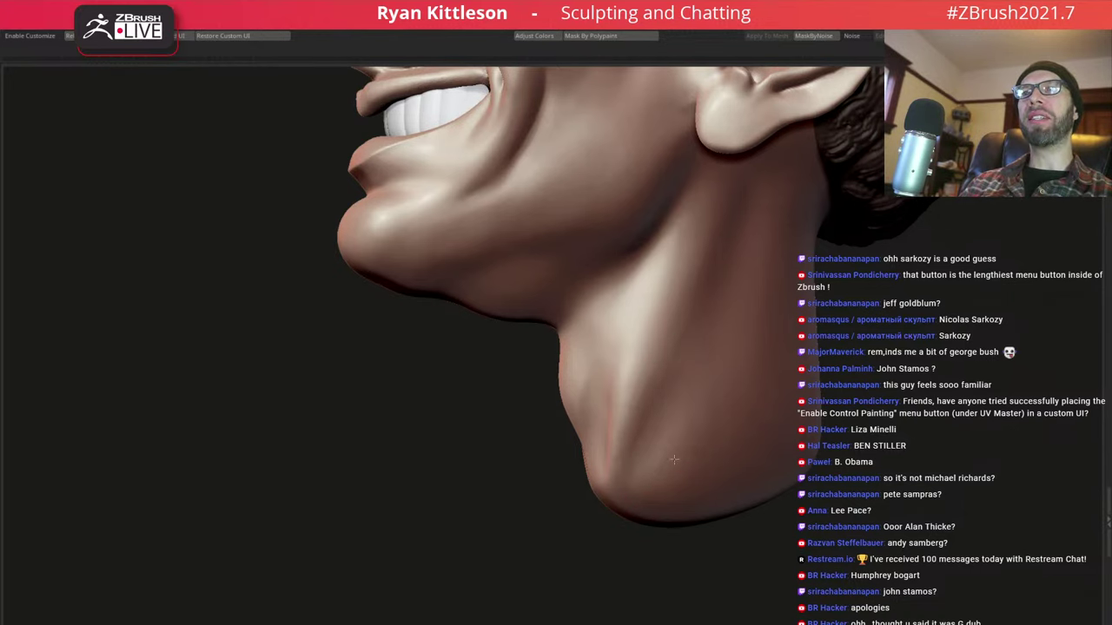
pyautogui.moveTo(637, 344); pyautogui.dragTo(609, 404, button='right')
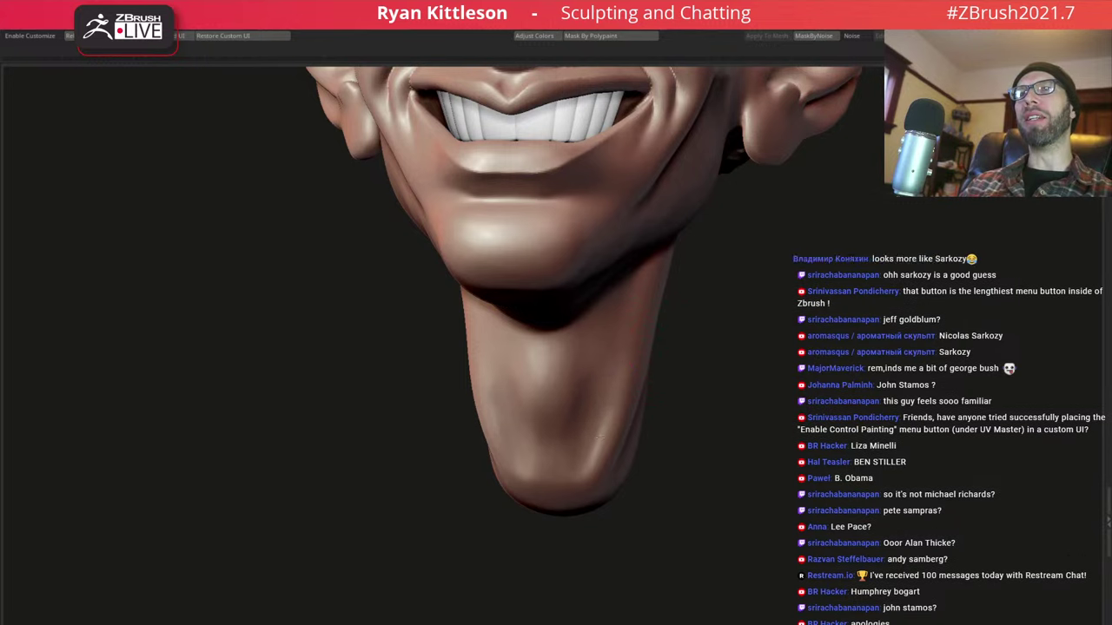
pyautogui.moveTo(546, 523)
pyautogui.mouseDown(button='right')
pyautogui.moveTo(595, 329)
pyautogui.moveTo(571, 297)
pyautogui.mouseUp(button='right')
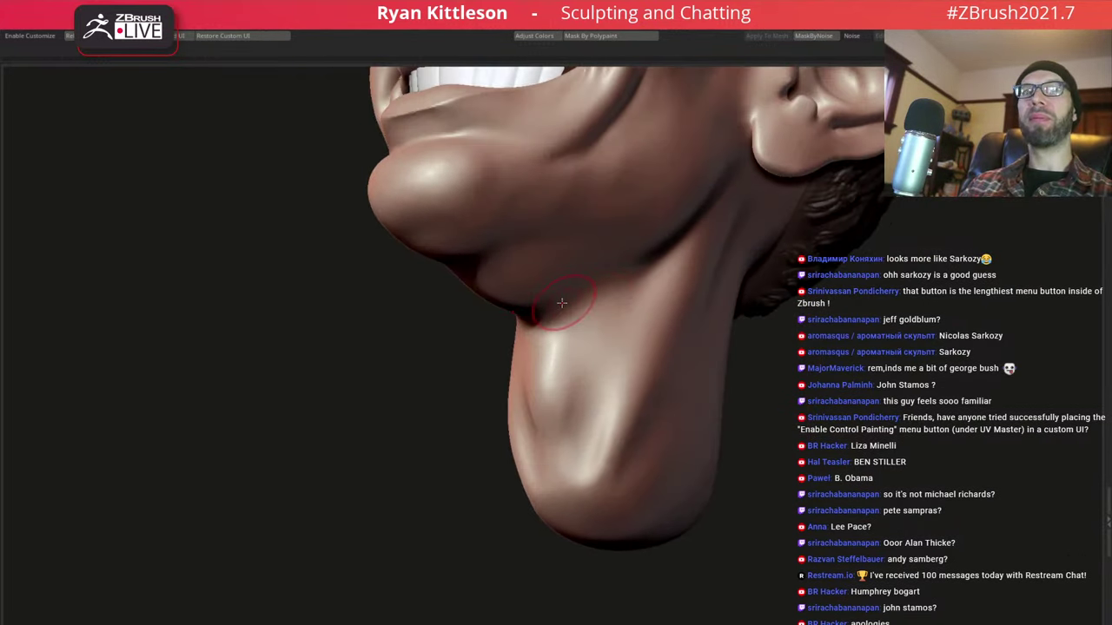
pyautogui.press('space')
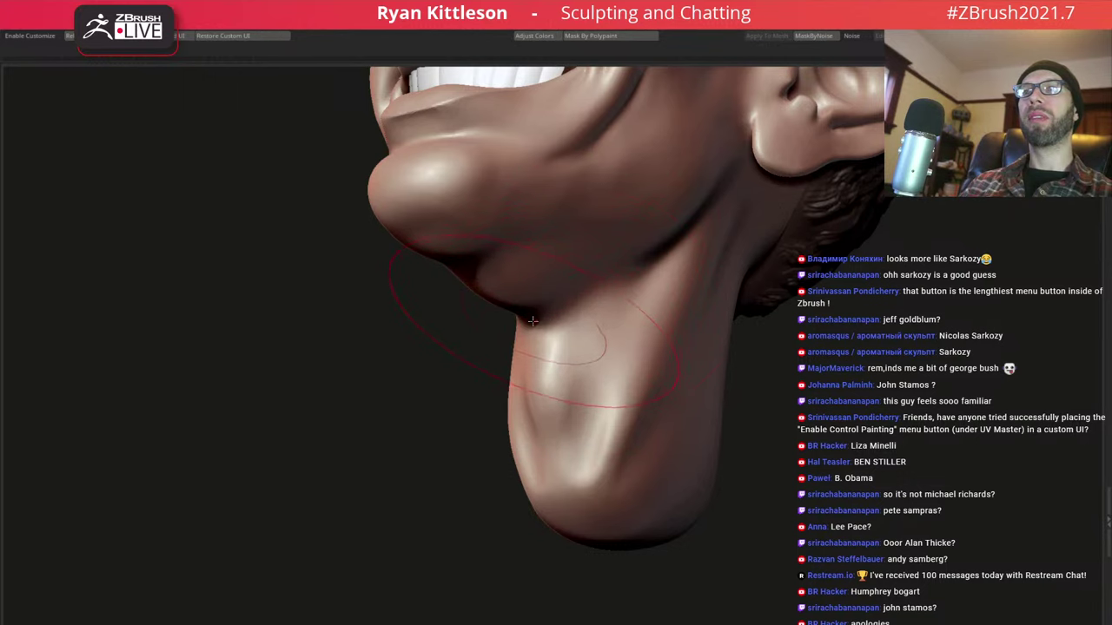
pyautogui.moveTo(643, 266); pyautogui.dragTo(574, 309, button='right')
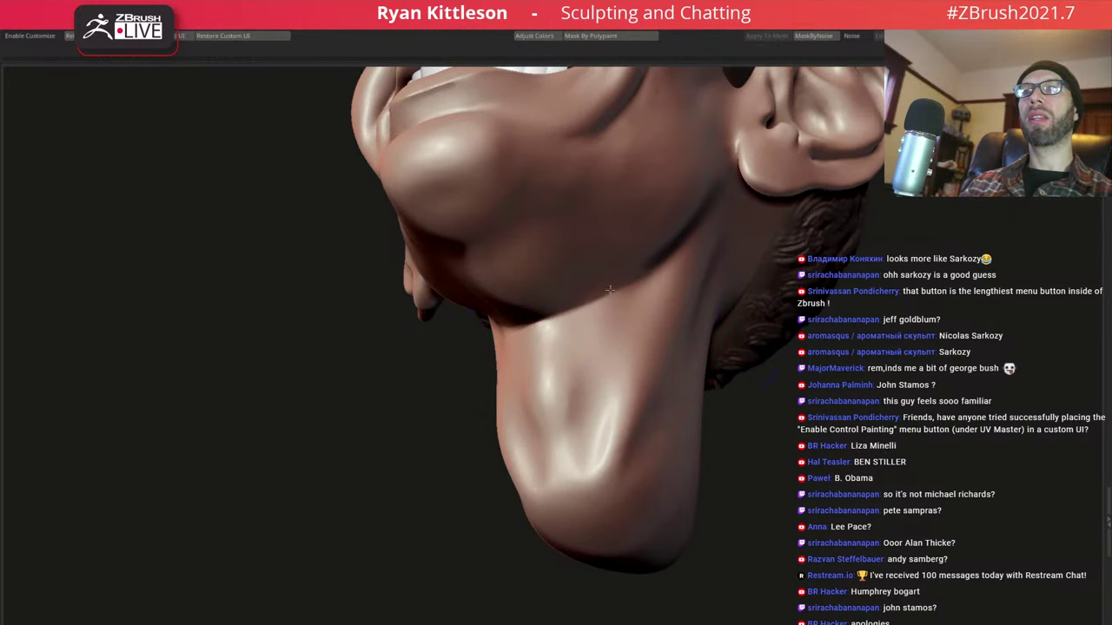
pyautogui.press('f')
pyautogui.moveTo(610, 290)
pyautogui.mouseDown(button='right')
pyautogui.moveTo(677, 213)
pyautogui.moveTo(721, 204)
pyautogui.mouseUp(button='right')
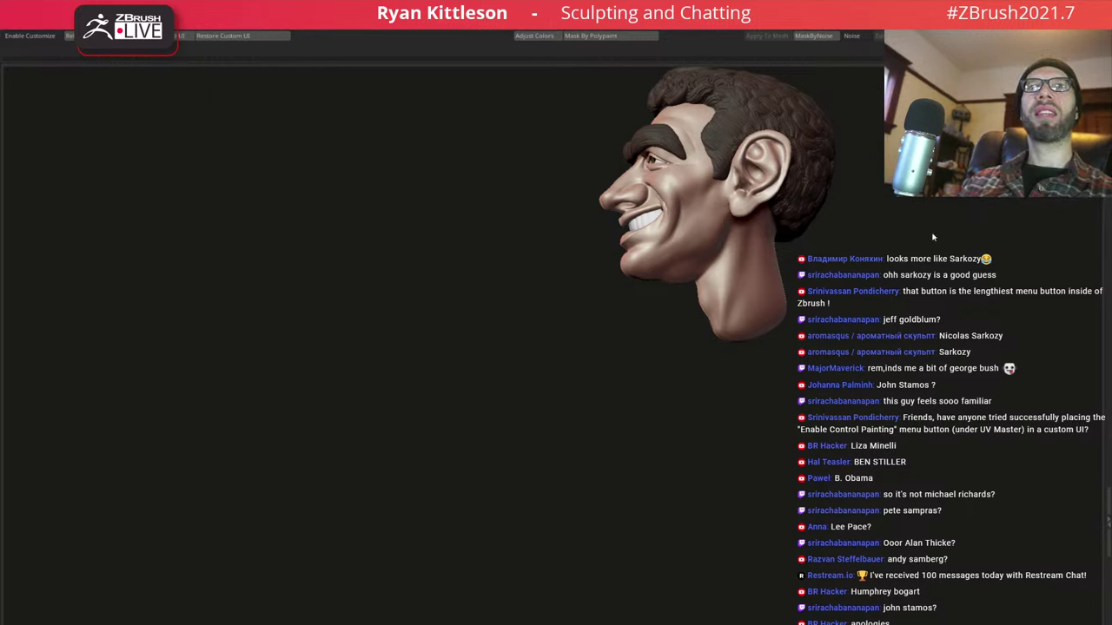
pyautogui.moveTo(914, 220); pyautogui.dragTo(973, 222)
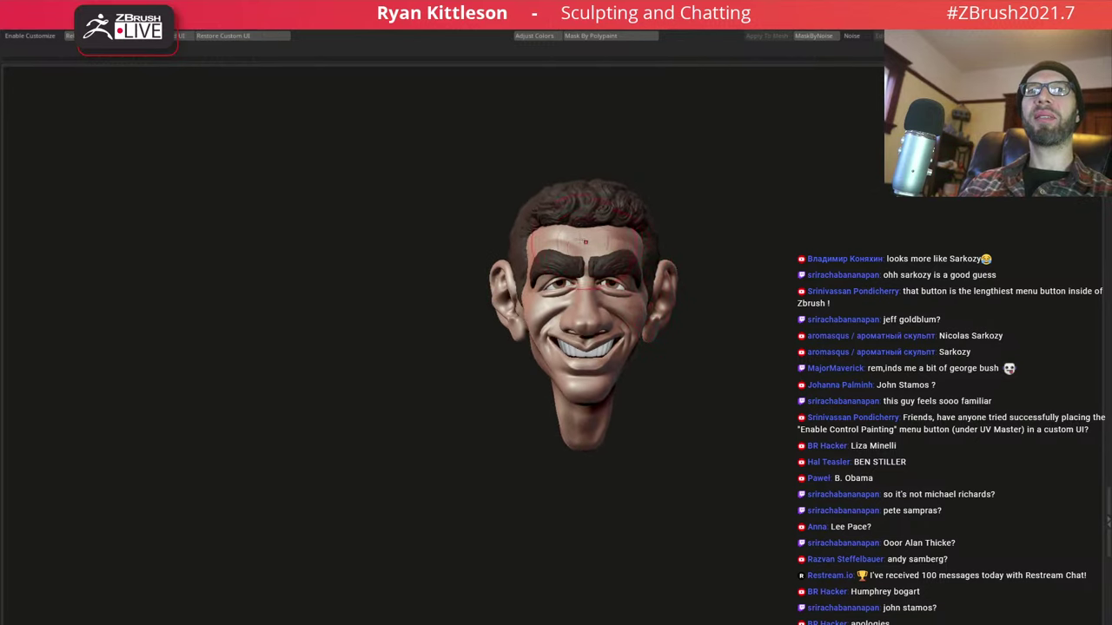
pyautogui.keyDown('ctrl'); pyautogui.moveTo(586, 242); pyautogui.dragTo(767, 204, button='right'); pyautogui.keyUp('ctrl')
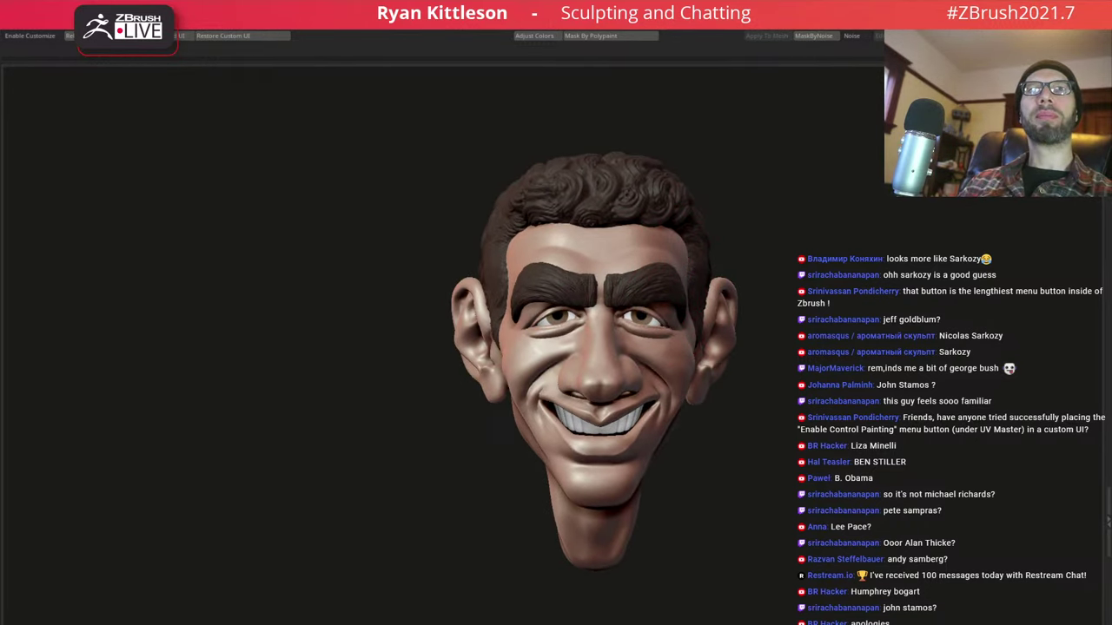
pyautogui.moveTo(785, 371)
pyautogui.mouseDown()
pyautogui.moveTo(827, 352)
pyautogui.moveTo(561, 352)
pyautogui.mouseUp()
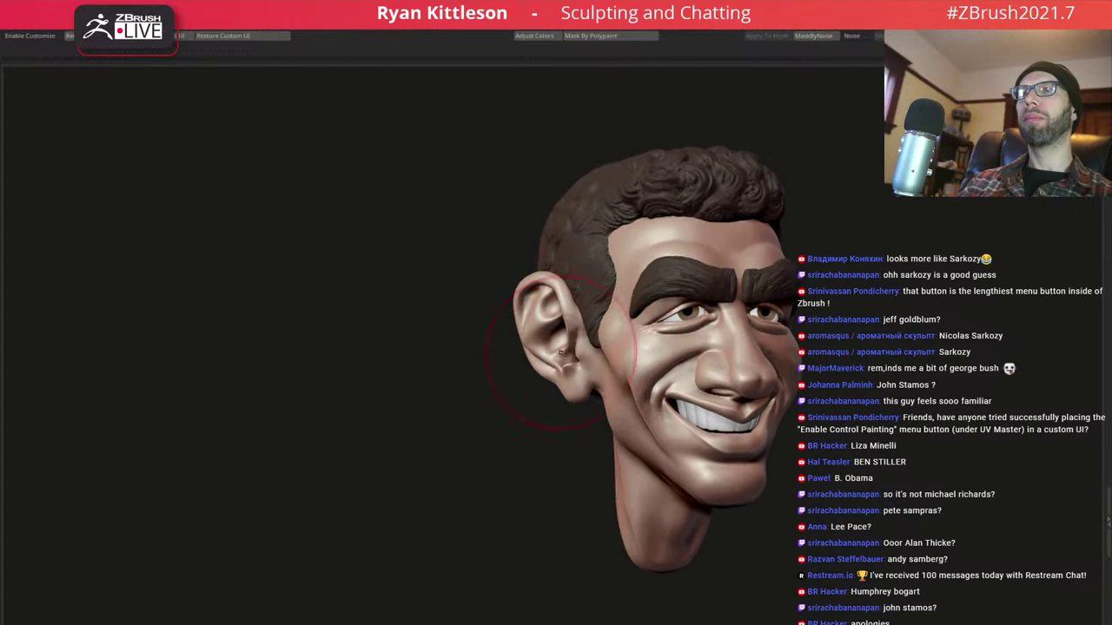
# Zoom in on the ear and mask the hair and ear along a curve
pyautogui.keyDown('ctrl'); pyautogui.moveTo(561, 353); pyautogui.dragTo(616, 414, button='right'); pyautogui.keyUp('ctrl')
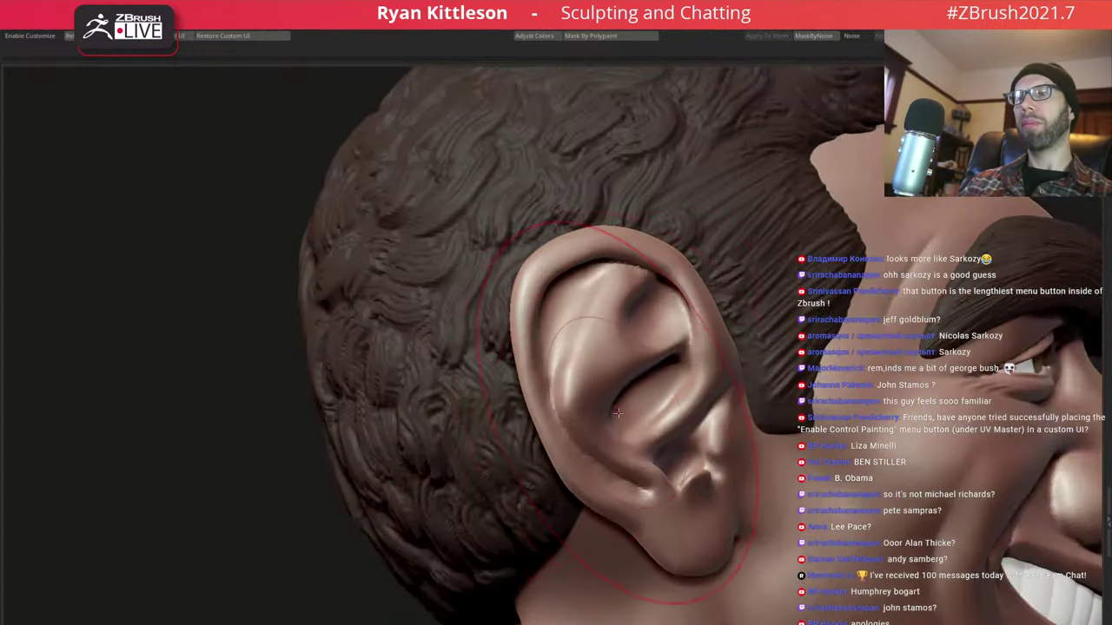
pyautogui.keyDown('ctrl'); pyautogui.moveTo(301, 325); pyautogui.dragTo(550, 356); pyautogui.keyUp('ctrl')
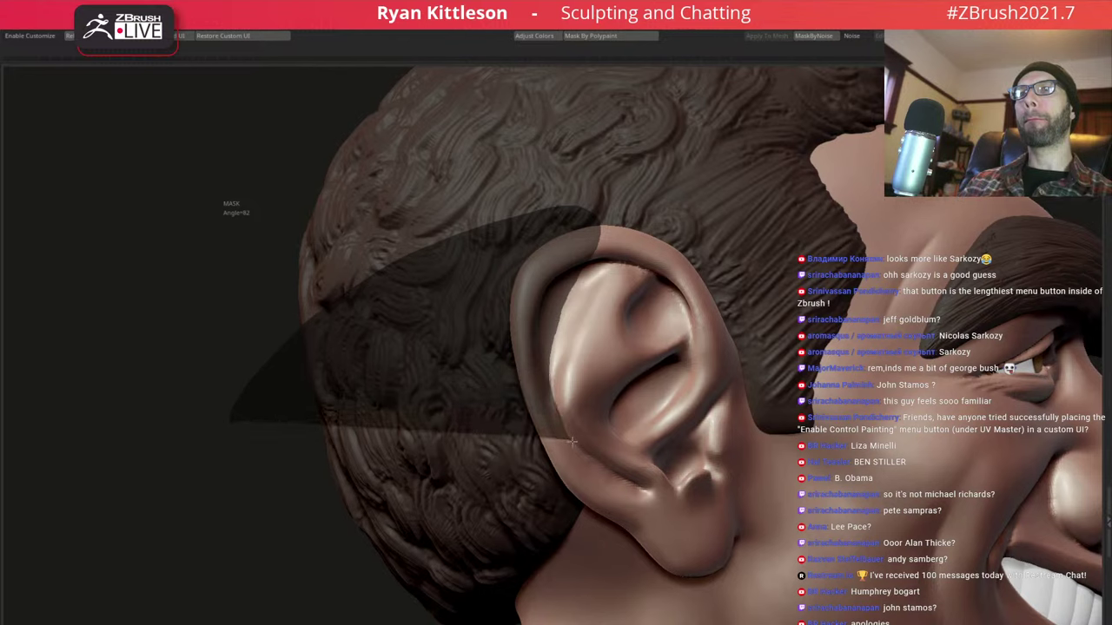
pyautogui.keyDown('ctrl'); pyautogui.moveTo(650, 495); pyautogui.dragTo(235, 377); pyautogui.keyUp('ctrl')
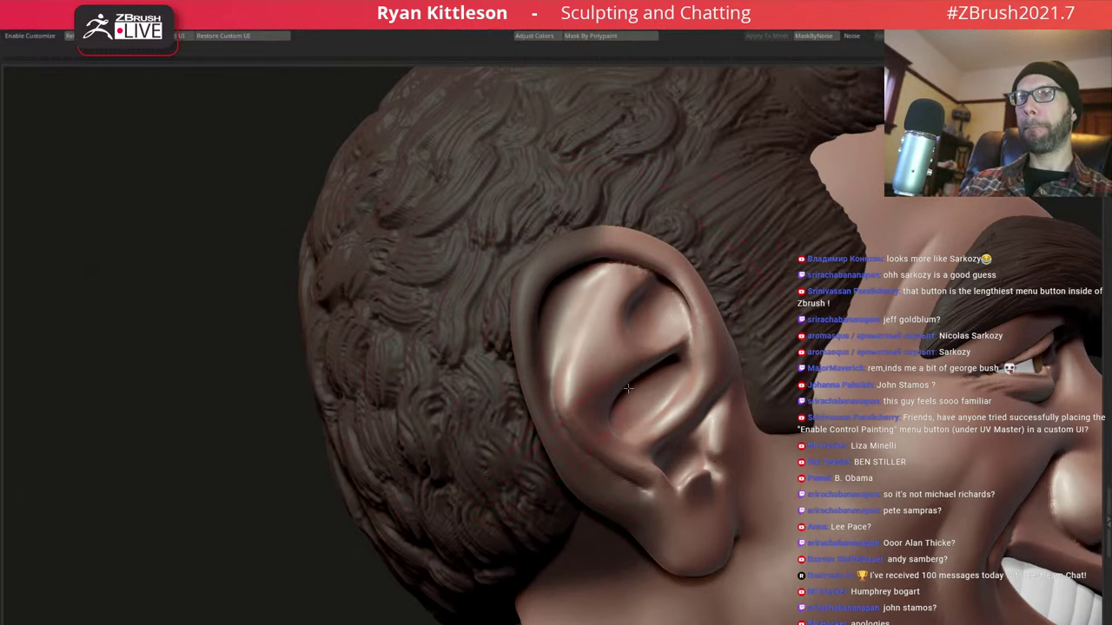
pyautogui.press('space')
pyautogui.moveTo(627, 388); pyautogui.dragTo(561, 458, button='right')
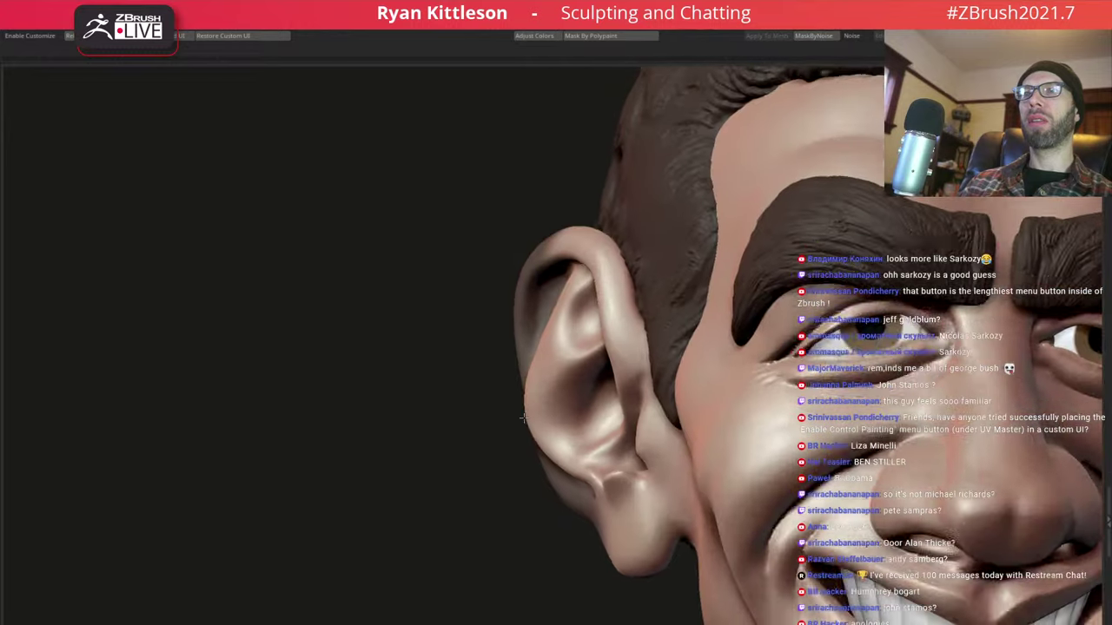
pyautogui.moveTo(532, 419)
pyautogui.mouseDown(button='right')
pyautogui.moveTo(516, 422)
pyautogui.moveTo(584, 432)
pyautogui.moveTo(533, 400)
pyautogui.mouseUp(button='right')
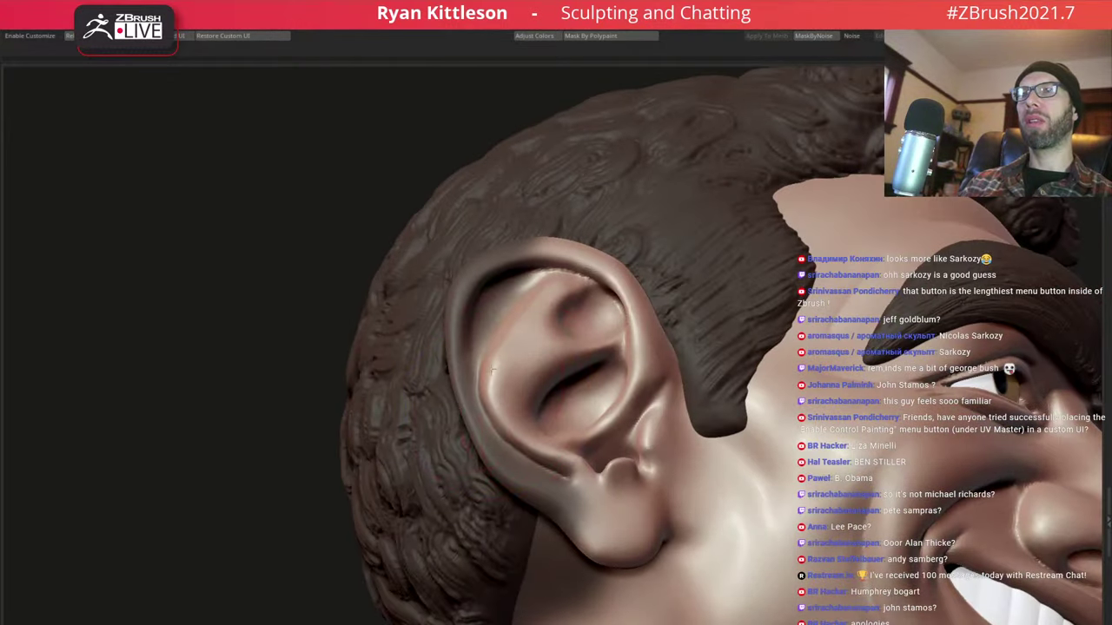
pyautogui.moveTo(507, 354)
pyautogui.mouseDown(button='right')
pyautogui.moveTo(552, 320)
pyautogui.moveTo(525, 402)
pyautogui.moveTo(562, 365)
pyautogui.moveTo(626, 358)
pyautogui.moveTo(555, 352)
pyautogui.mouseUp(button='right')
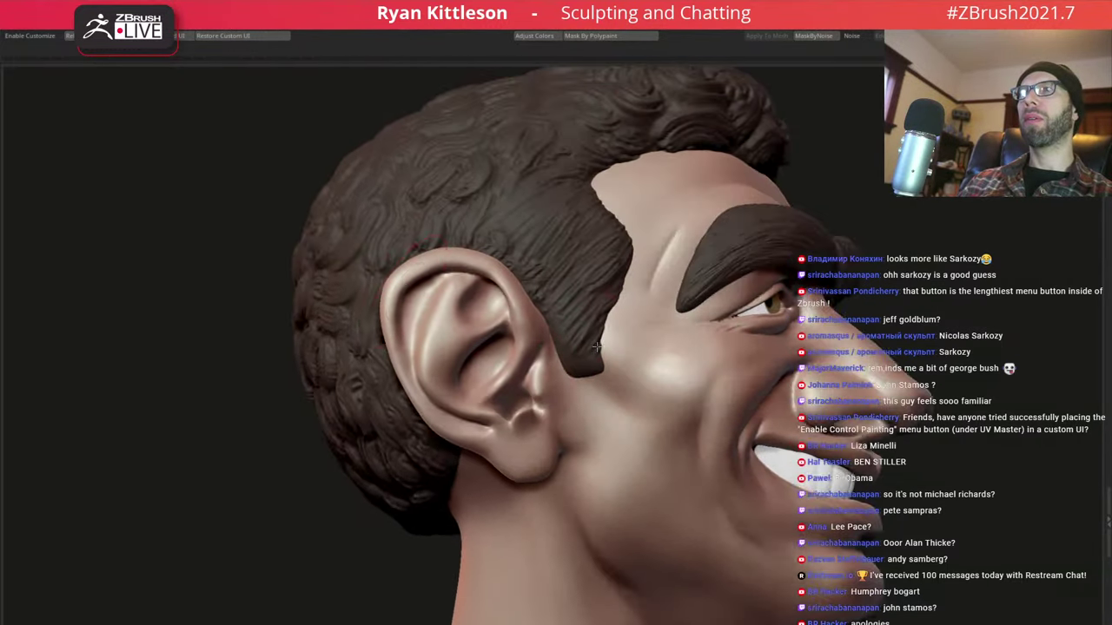
# Sculpt the inner folds and lower lobe area of the ear, then frame the whole head
pyautogui.keyDown('ctrl'); pyautogui.moveTo(473, 373); pyautogui.dragTo(496, 284, button='right'); pyautogui.keyUp('ctrl')
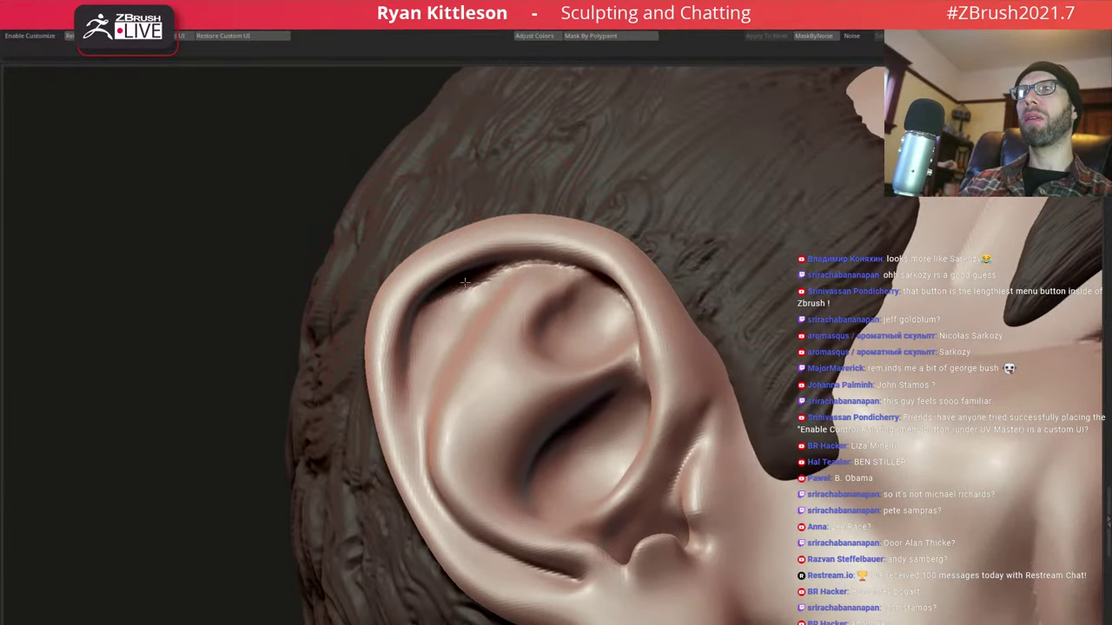
pyautogui.moveTo(475, 277); pyautogui.dragTo(491, 264, button='right')
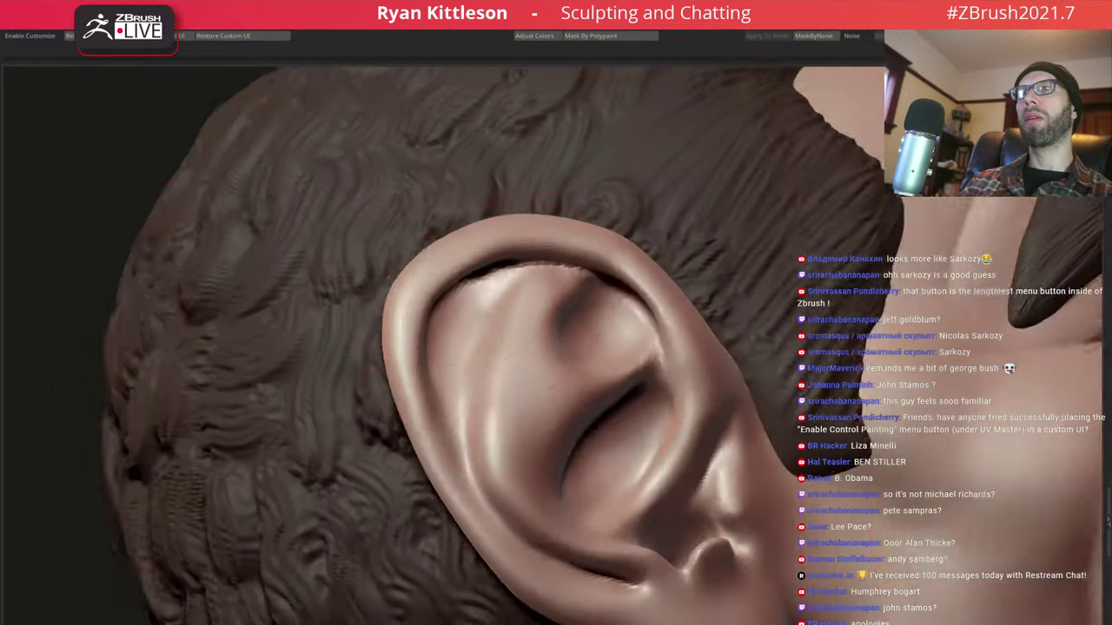
pyautogui.moveTo(461, 296); pyautogui.dragTo(599, 285, button='right')
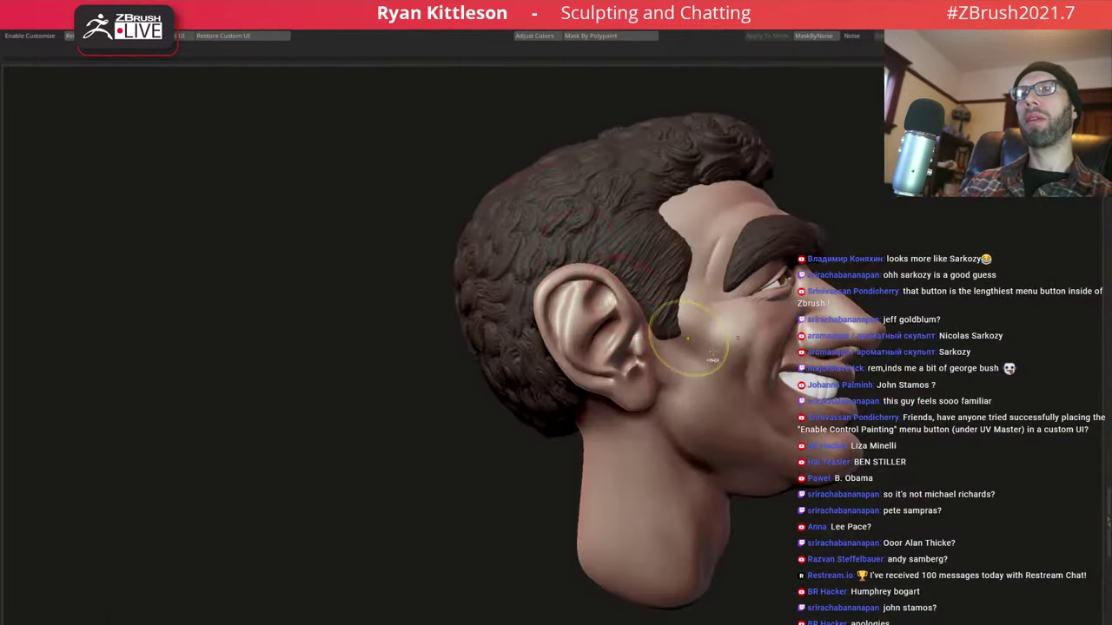
pyautogui.moveTo(712, 356)
pyautogui.mouseDown(button='right')
pyautogui.moveTo(568, 286)
pyautogui.moveTo(544, 330)
pyautogui.mouseUp(button='right')
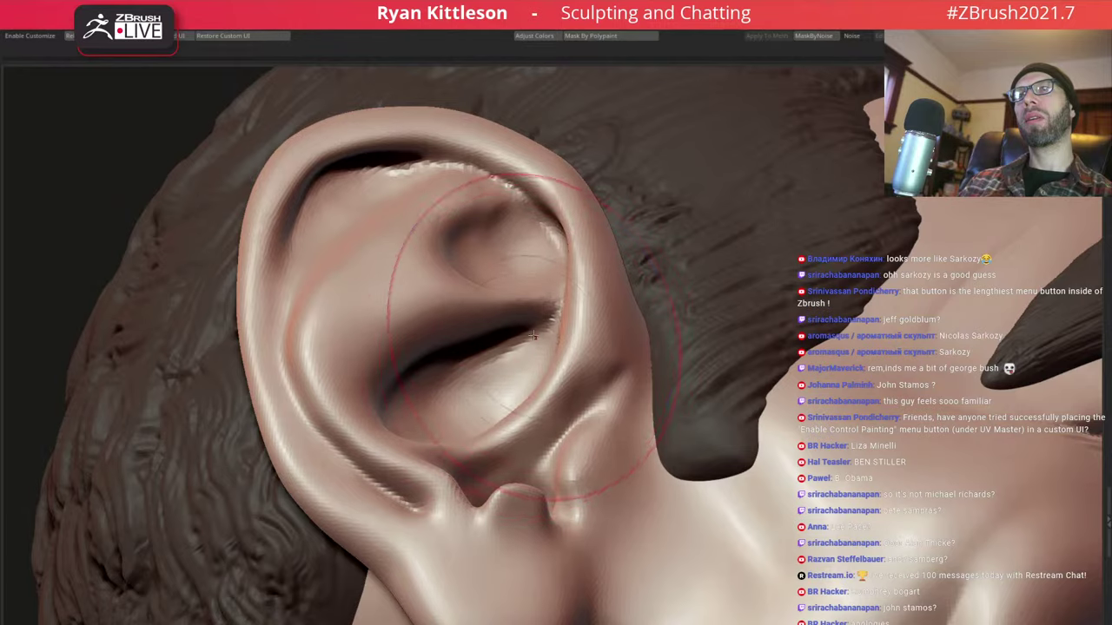
pyautogui.moveTo(531, 310)
pyautogui.mouseDown(button='right')
pyautogui.moveTo(600, 178)
pyautogui.moveTo(556, 297)
pyautogui.moveTo(509, 298)
pyautogui.mouseUp(button='right')
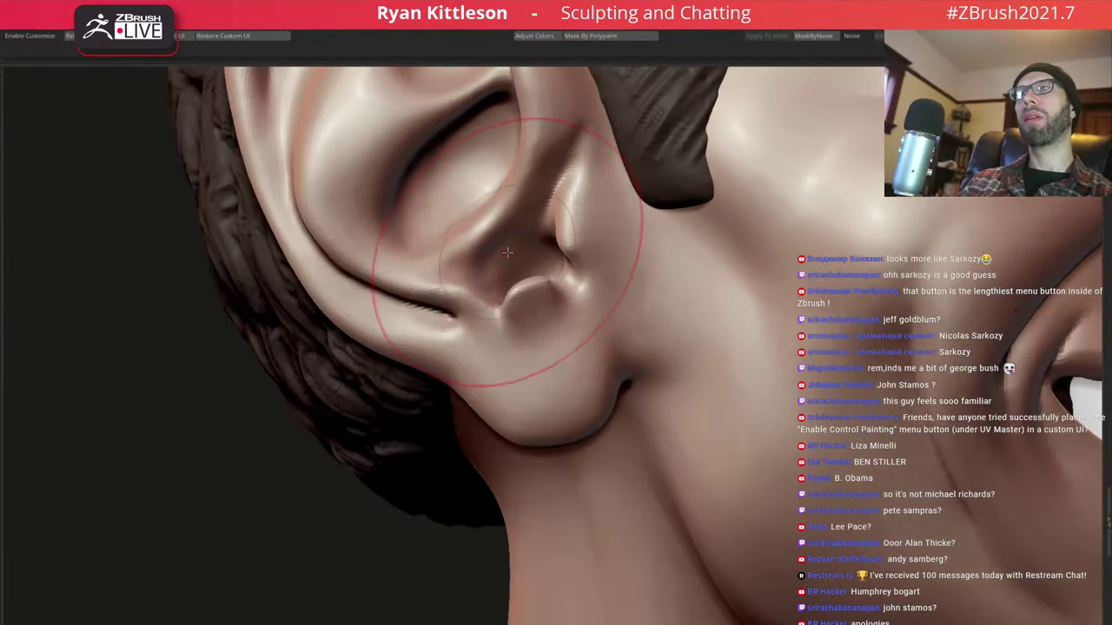
pyautogui.rightClick(504, 239)
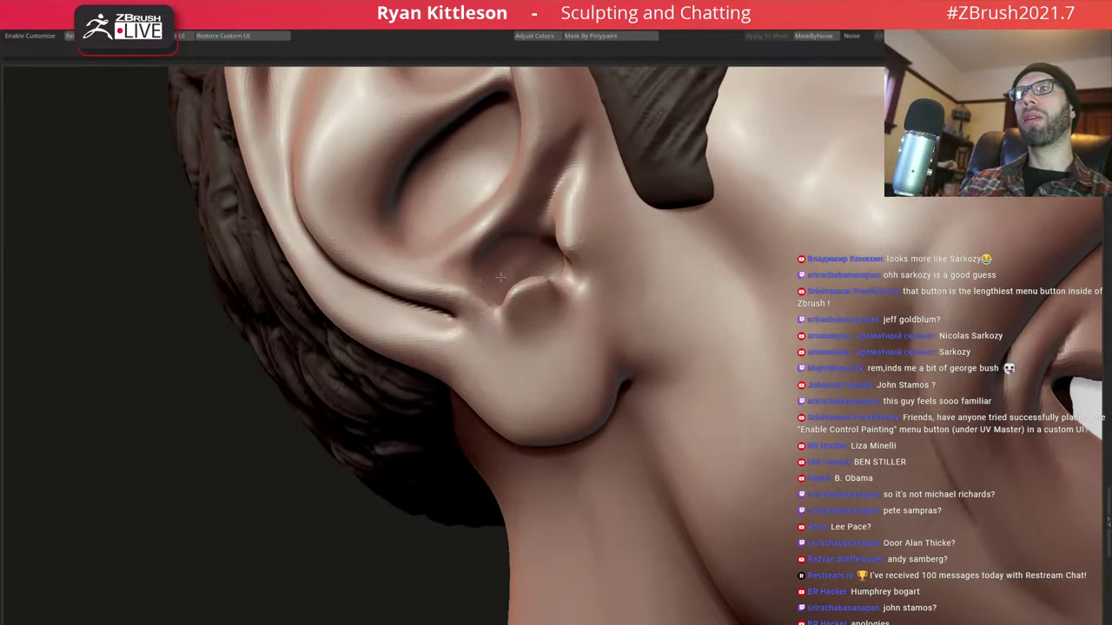
pyautogui.moveTo(525, 268)
pyautogui.mouseDown(button='right')
pyautogui.moveTo(521, 287)
pyautogui.moveTo(558, 279)
pyautogui.moveTo(537, 250)
pyautogui.mouseUp(button='right')
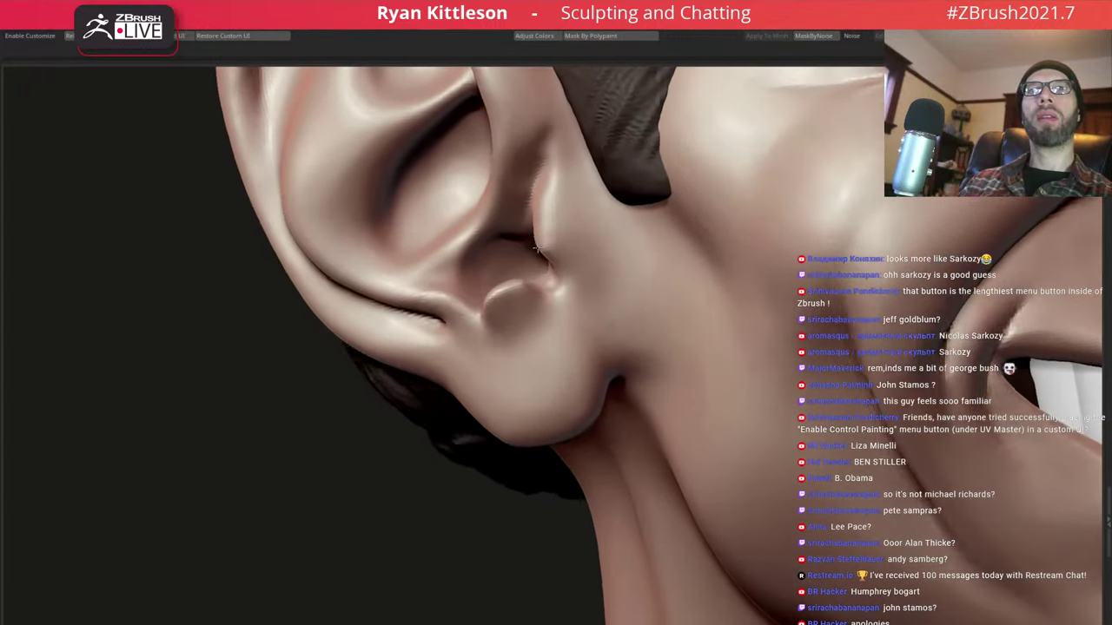
pyautogui.press('f')
pyautogui.moveTo(596, 248)
pyautogui.mouseDown(button='right')
pyautogui.moveTo(483, 263)
pyautogui.moveTo(543, 287)
pyautogui.moveTo(546, 301)
pyautogui.moveTo(536, 283)
pyautogui.moveTo(495, 291)
pyautogui.moveTo(534, 284)
pyautogui.moveTo(530, 369)
pyautogui.mouseUp(button='right')
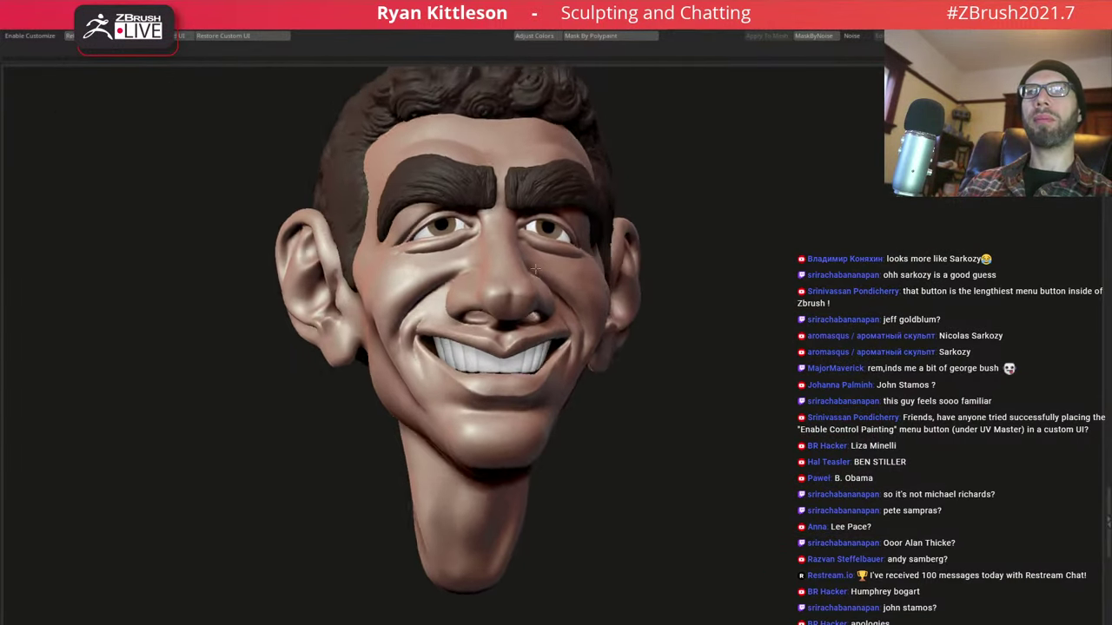
# Enlarge the brush over the chin, shape its soft underside, and orbit back to a three-quarter view
pyautogui.press('space')
pyautogui.moveTo(500, 429); pyautogui.dragTo(508, 423)
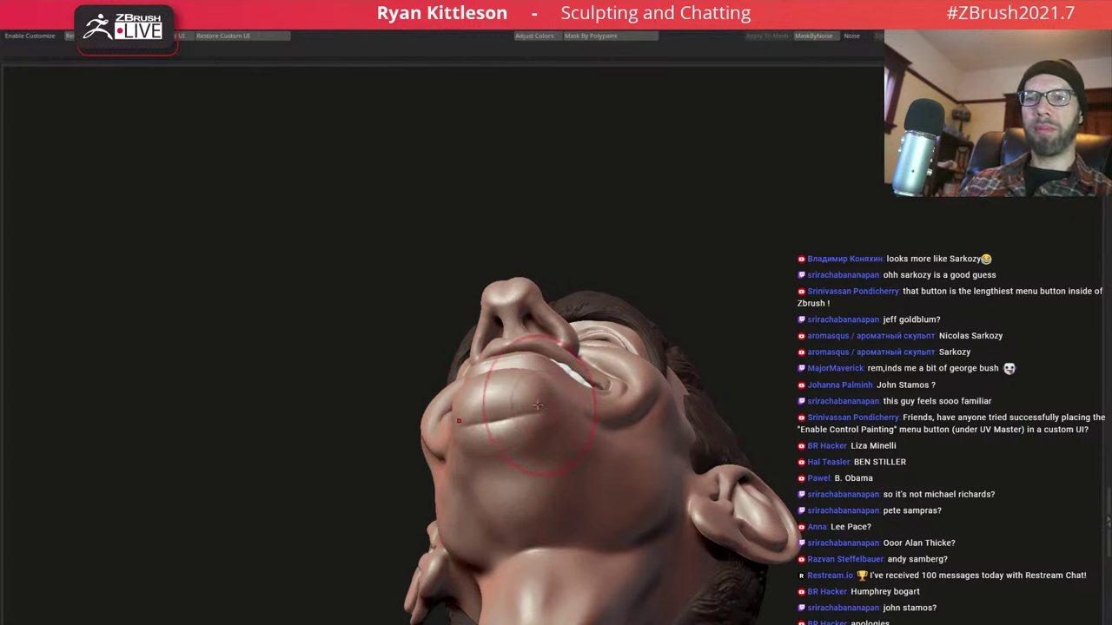
pyautogui.press('space')
pyautogui.moveTo(528, 403); pyautogui.dragTo(498, 422)
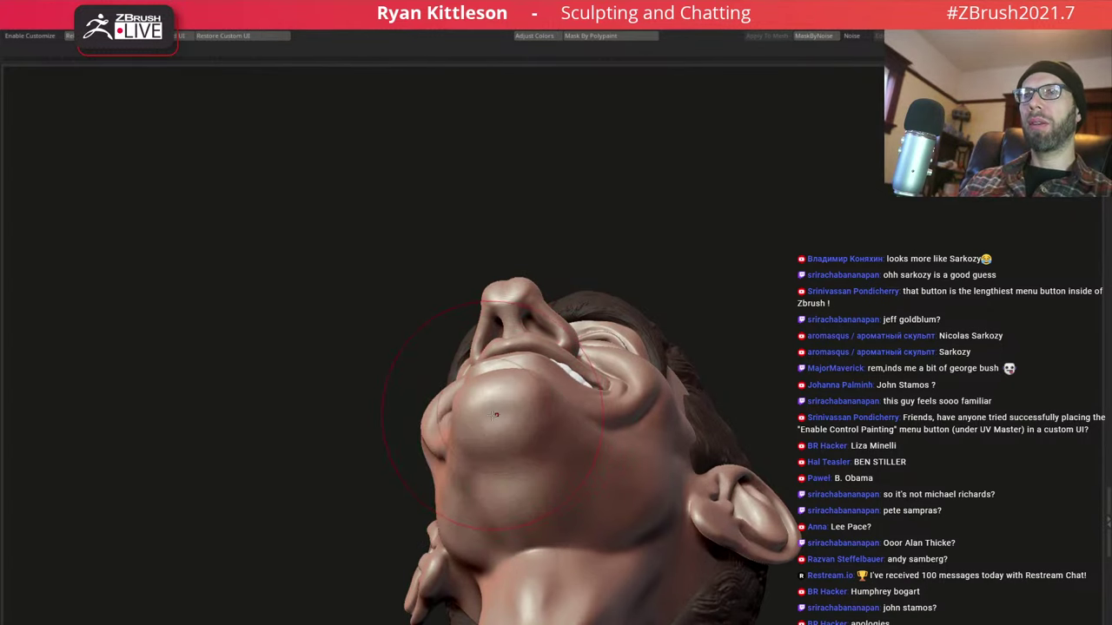
pyautogui.moveTo(521, 415); pyautogui.dragTo(551, 425, button='right')
pyautogui.press('space')
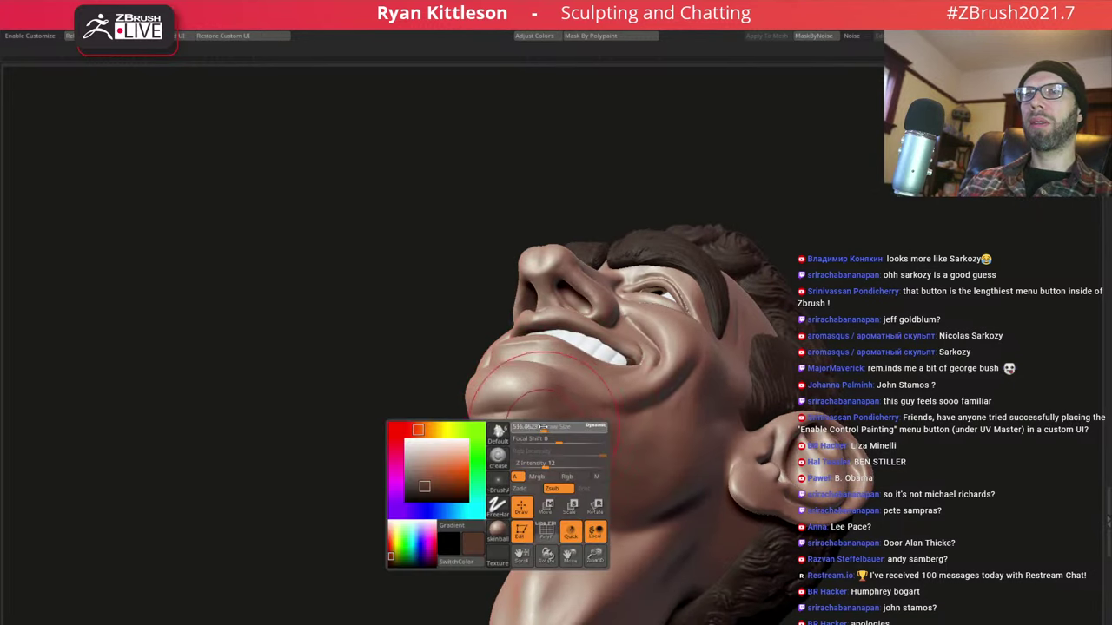
pyautogui.moveTo(558, 469)
pyautogui.mouseDown(button='right')
pyautogui.moveTo(536, 349)
pyautogui.moveTo(578, 357)
pyautogui.moveTo(517, 352)
pyautogui.moveTo(539, 330)
pyautogui.mouseUp(button='right')
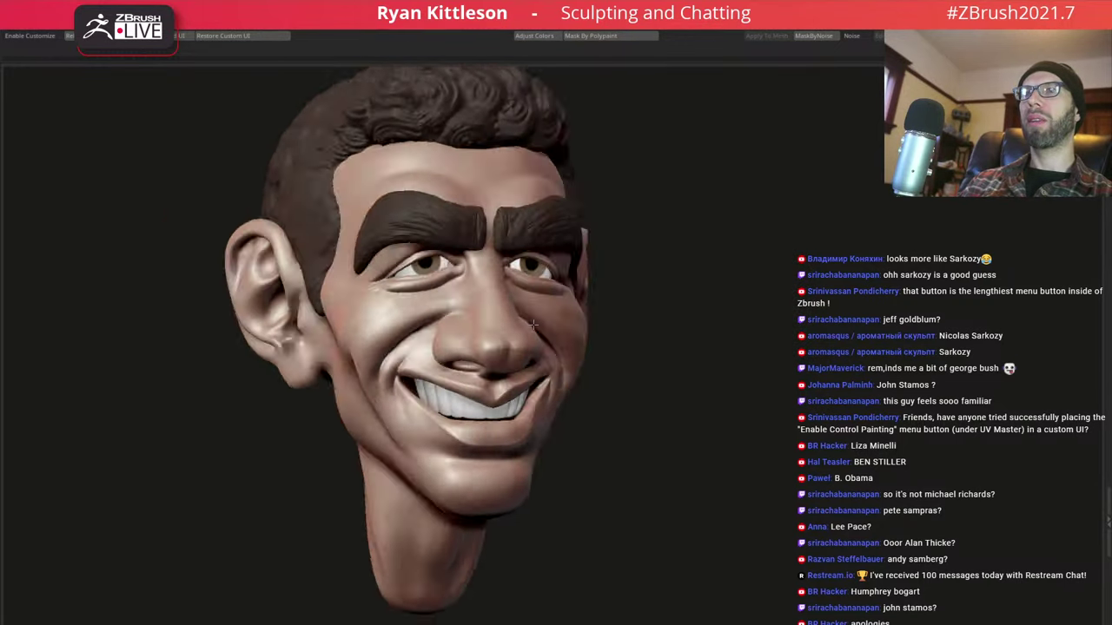
pyautogui.moveTo(489, 259)
pyautogui.mouseDown(button='right')
pyautogui.moveTo(569, 258)
pyautogui.moveTo(521, 259)
pyautogui.moveTo(559, 272)
pyautogui.moveTo(538, 287)
pyautogui.moveTo(590, 373)
pyautogui.mouseUp(button='right')
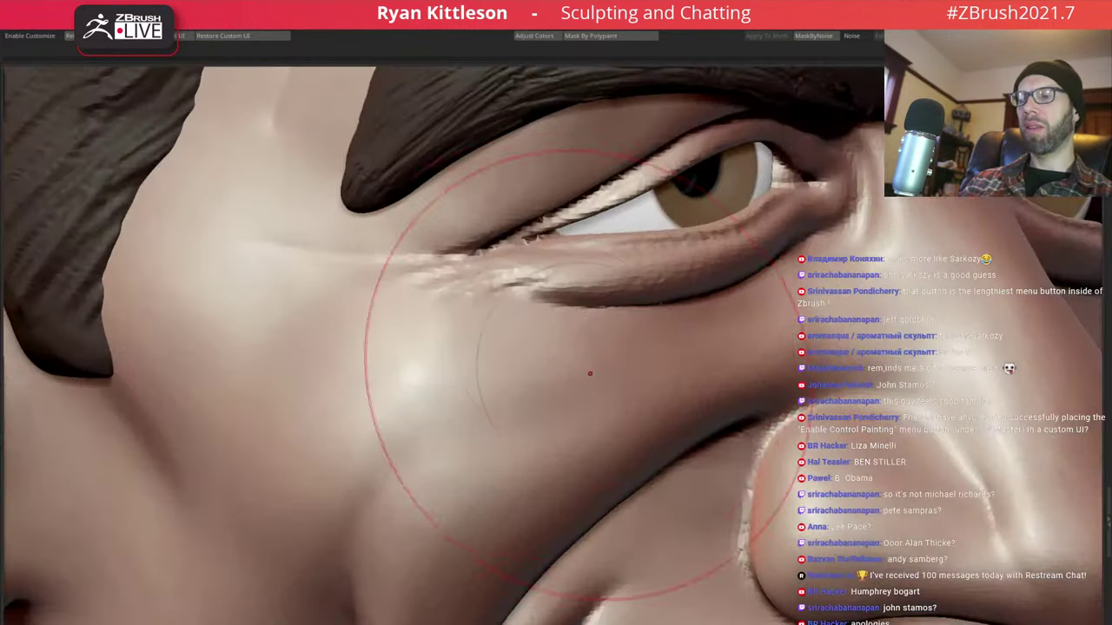
# Carve a fine wrinkle across the cheek below the eye's outer corner with a small Dam Standard brush
pyautogui.press('space')
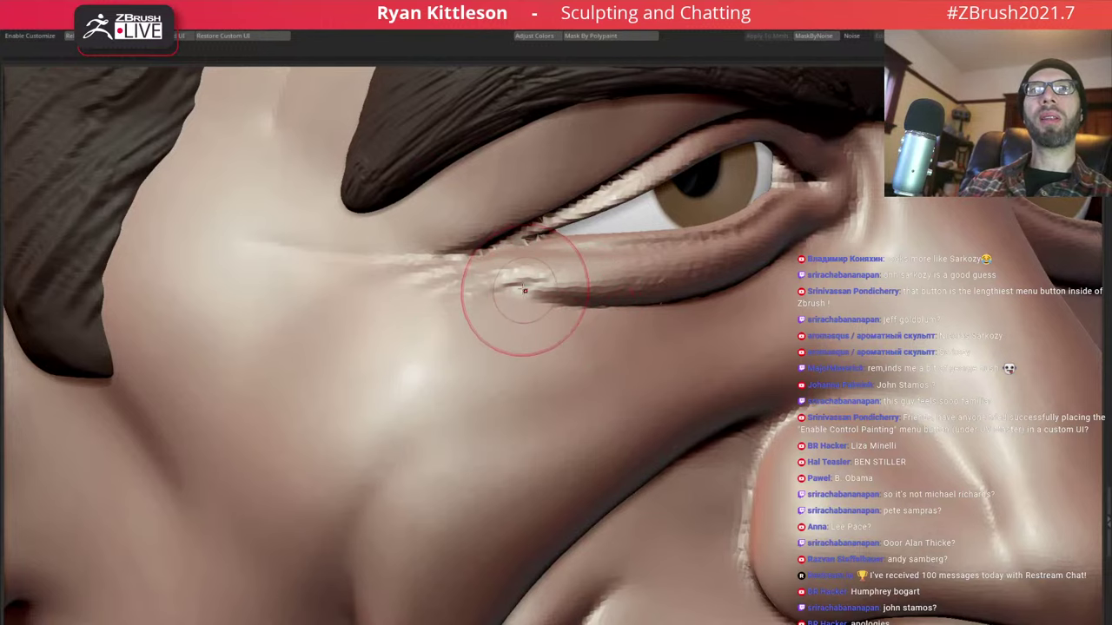
pyautogui.moveTo(525, 290); pyautogui.dragTo(526, 286, button='right')
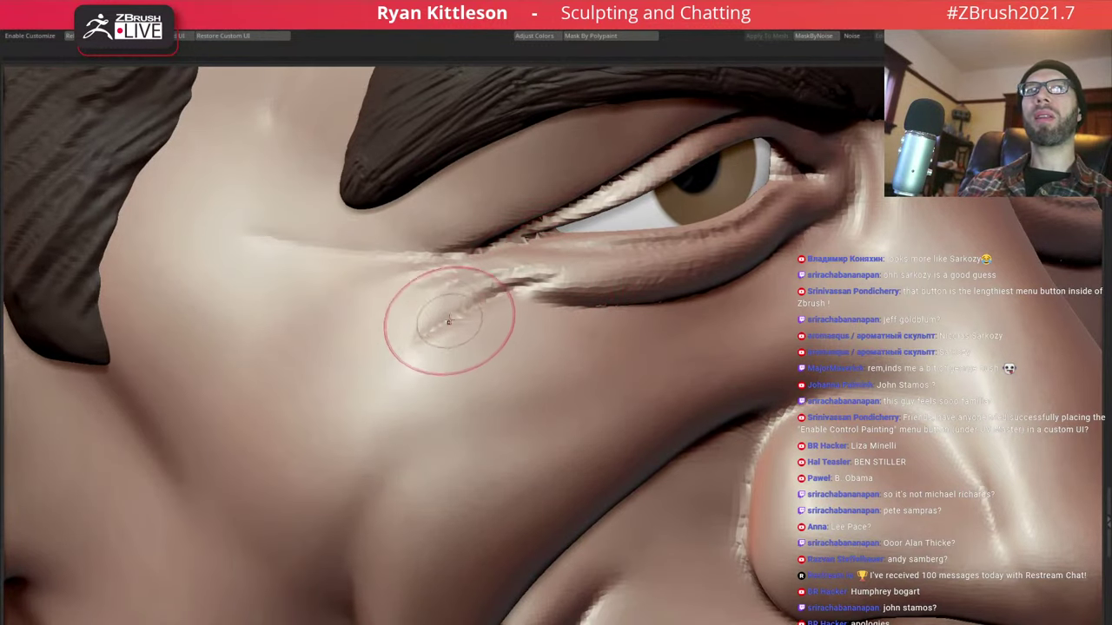
pyautogui.moveTo(441, 301); pyautogui.dragTo(438, 296, button='right')
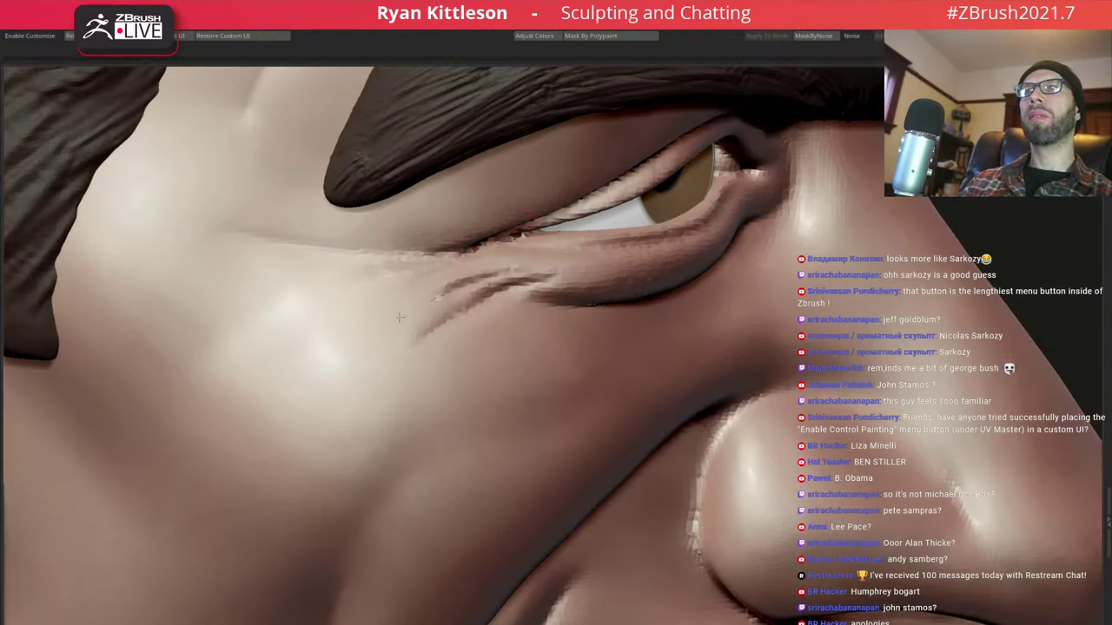
pyautogui.moveTo(439, 257); pyautogui.dragTo(287, 330)
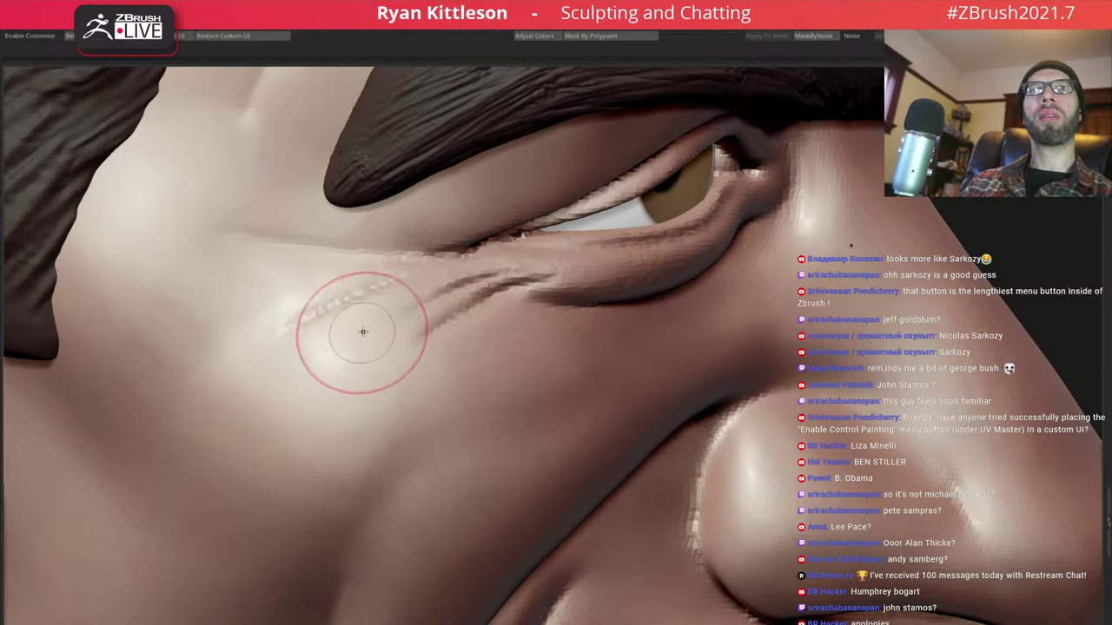
pyautogui.press('f')
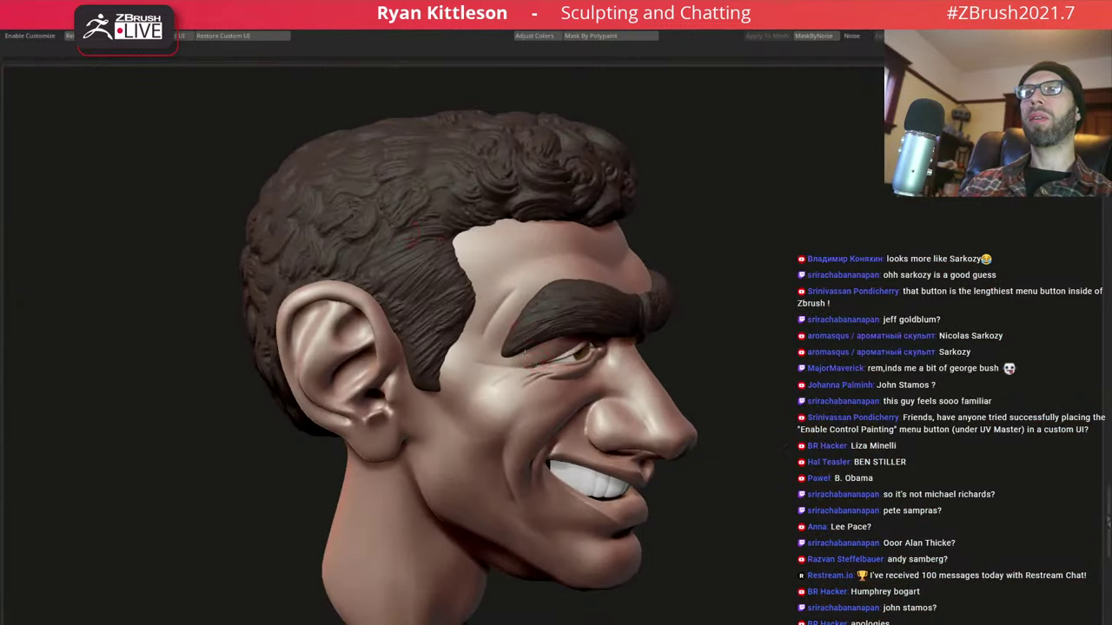
pyautogui.moveTo(399, 318)
pyautogui.mouseDown(button='right')
pyautogui.moveTo(590, 370)
pyautogui.moveTo(543, 274)
pyautogui.moveTo(525, 282)
pyautogui.mouseUp(button='right')
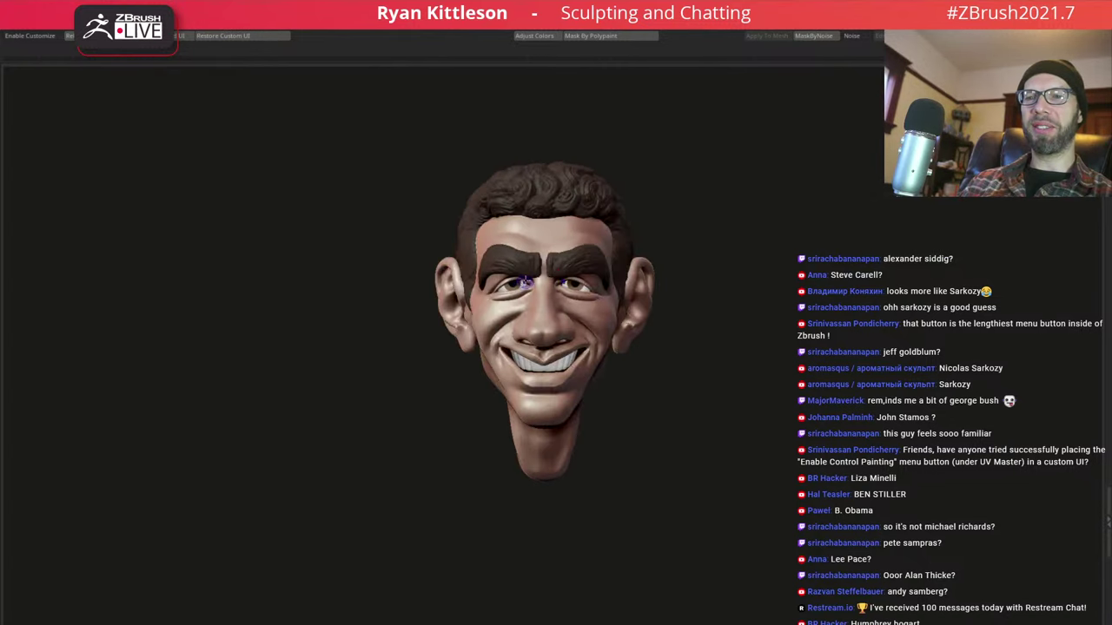
pyautogui.moveTo(514, 284)
pyautogui.mouseDown(button='right')
pyautogui.moveTo(526, 279)
pyautogui.moveTo(516, 322)
pyautogui.moveTo(475, 314)
pyautogui.moveTo(553, 310)
pyautogui.moveTo(530, 257)
pyautogui.moveTo(536, 290)
pyautogui.mouseUp(button='right')
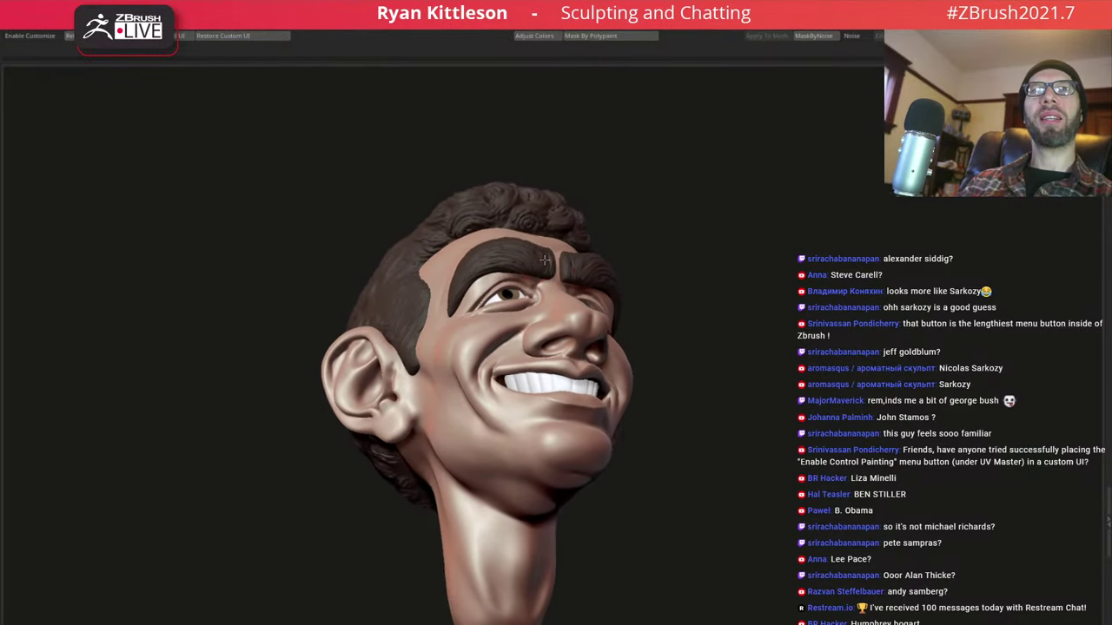
# Zoom to the eye and deepen the eyelid crease near the inner corner
pyautogui.moveTo(536, 289); pyautogui.dragTo(602, 299, button='right')
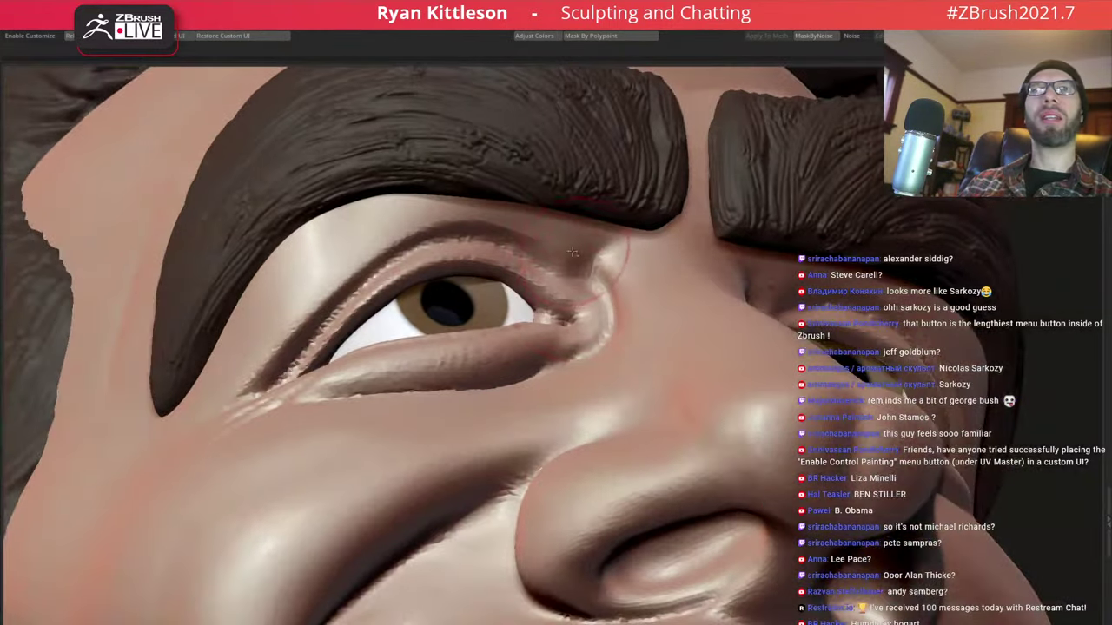
pyautogui.press('space')
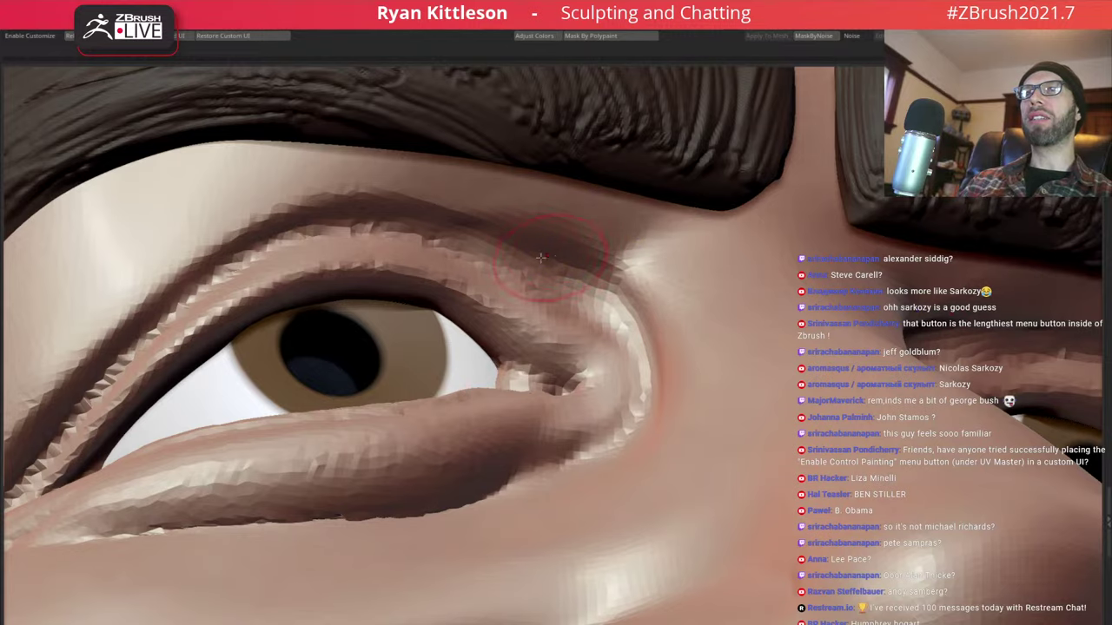
pyautogui.moveTo(540, 257)
pyautogui.mouseDown(button='right')
pyautogui.moveTo(584, 250)
pyautogui.moveTo(684, 306)
pyautogui.moveTo(552, 201)
pyautogui.mouseUp(button='right')
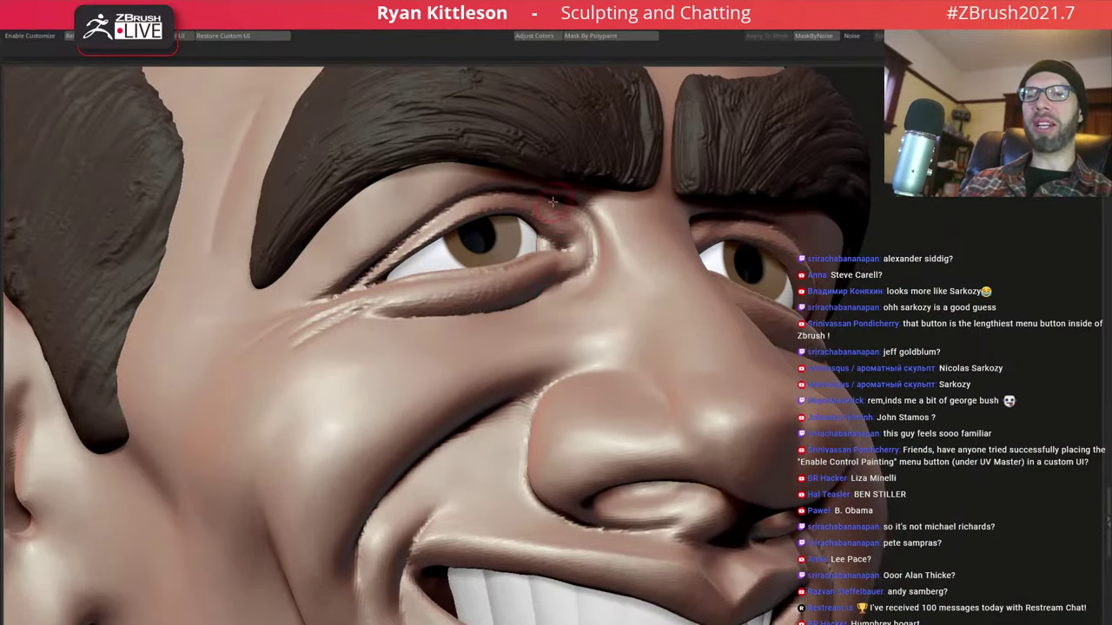
pyautogui.moveTo(621, 270)
pyautogui.mouseDown(button='right')
pyautogui.moveTo(533, 318)
pyautogui.moveTo(551, 304)
pyautogui.moveTo(602, 300)
pyautogui.mouseUp(button='right')
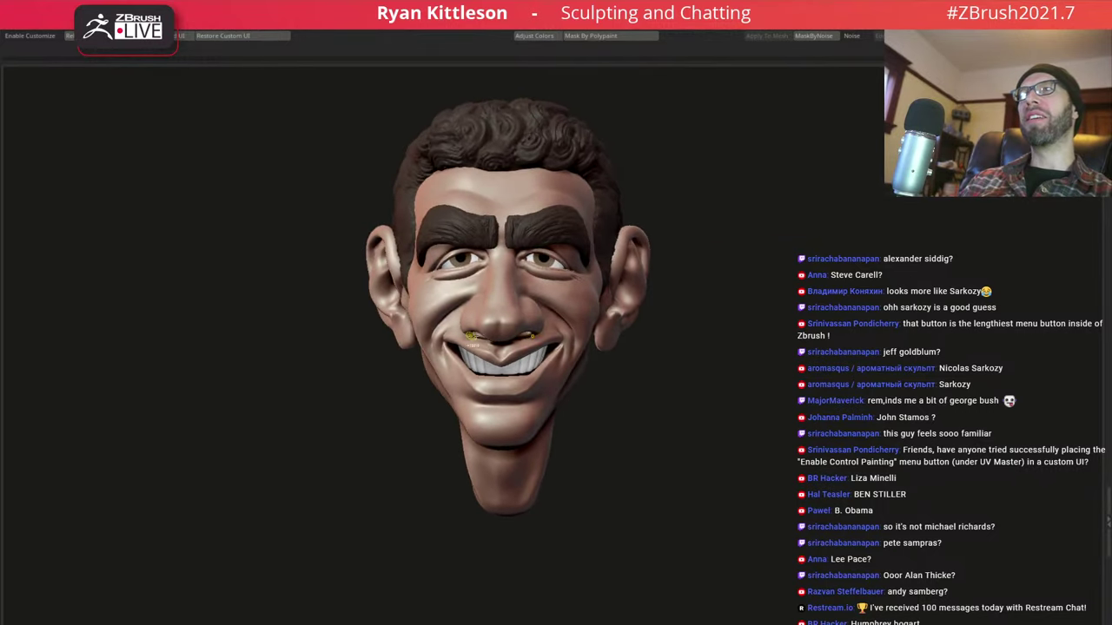
# Zoom onto the nose, enlarge the brush, and shape the nostrils and nose underside from below
pyautogui.keyDown('ctrl'); pyautogui.moveTo(469, 337); pyautogui.dragTo(439, 229, button='right'); pyautogui.keyUp('ctrl')
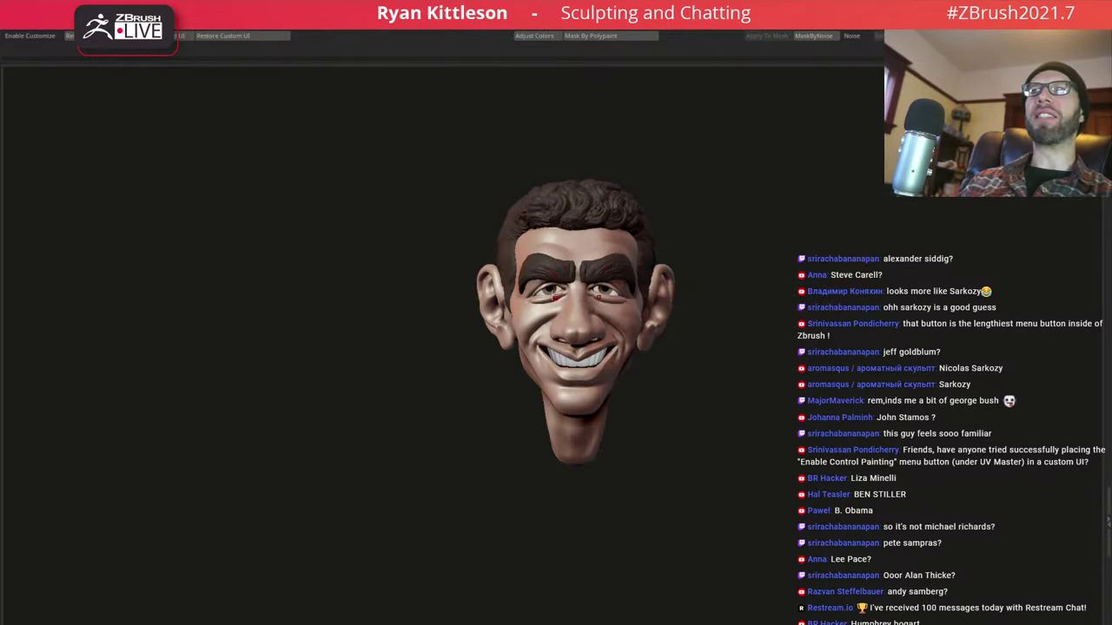
pyautogui.moveTo(597, 297)
pyautogui.keyDown('ctrl'); pyautogui.mouseDown(button='right')
pyautogui.moveTo(610, 278)
pyautogui.moveTo(472, 367)
pyautogui.moveTo(495, 402)
pyautogui.moveTo(533, 278)
pyautogui.moveTo(513, 321)
pyautogui.moveTo(521, 368)
pyautogui.moveTo(464, 310)
pyautogui.moveTo(469, 287)
pyautogui.moveTo(585, 154)
pyautogui.moveTo(603, 149)
pyautogui.mouseUp(button='right'); pyautogui.keyUp('ctrl')
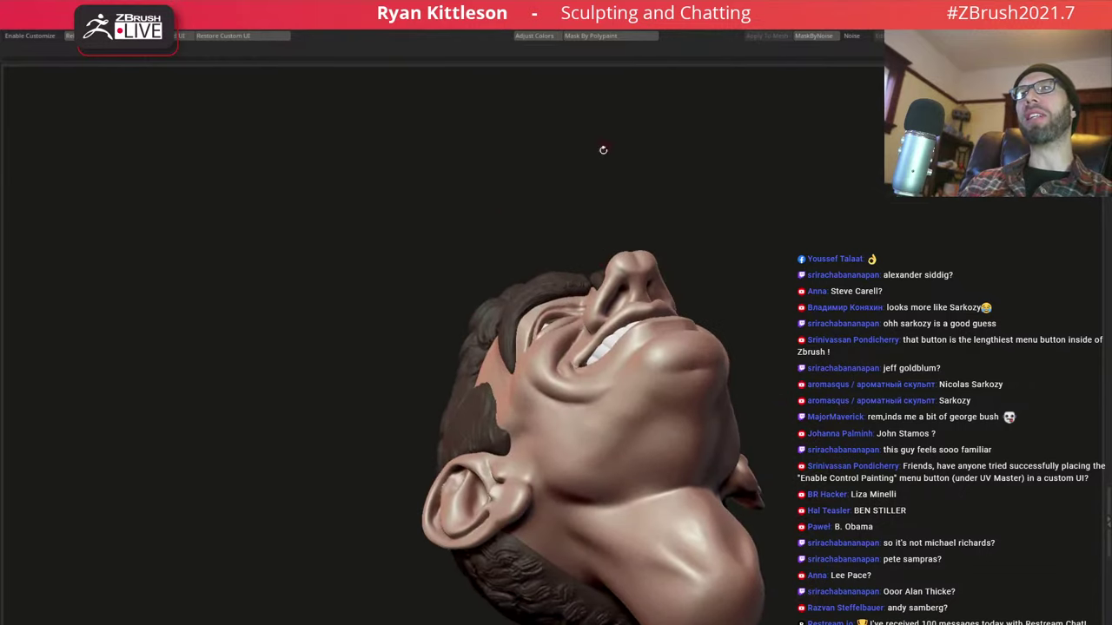
pyautogui.scroll(3, 564, 284)
pyautogui.scroll(2, 565, 284)
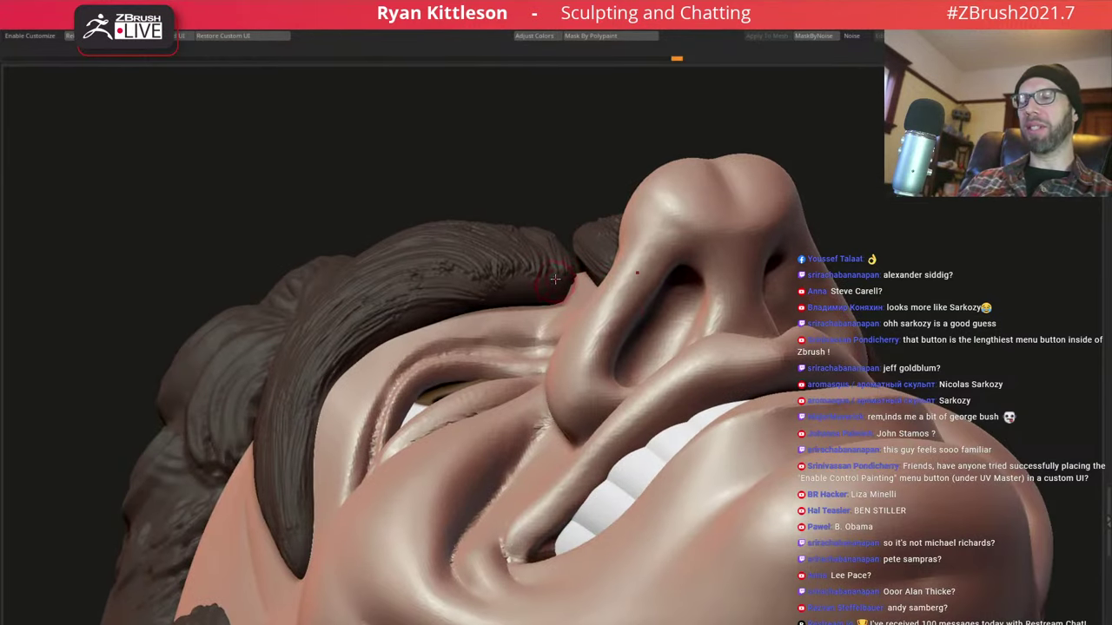
pyautogui.press('space')
pyautogui.moveTo(556, 273); pyautogui.dragTo(539, 290, button='right')
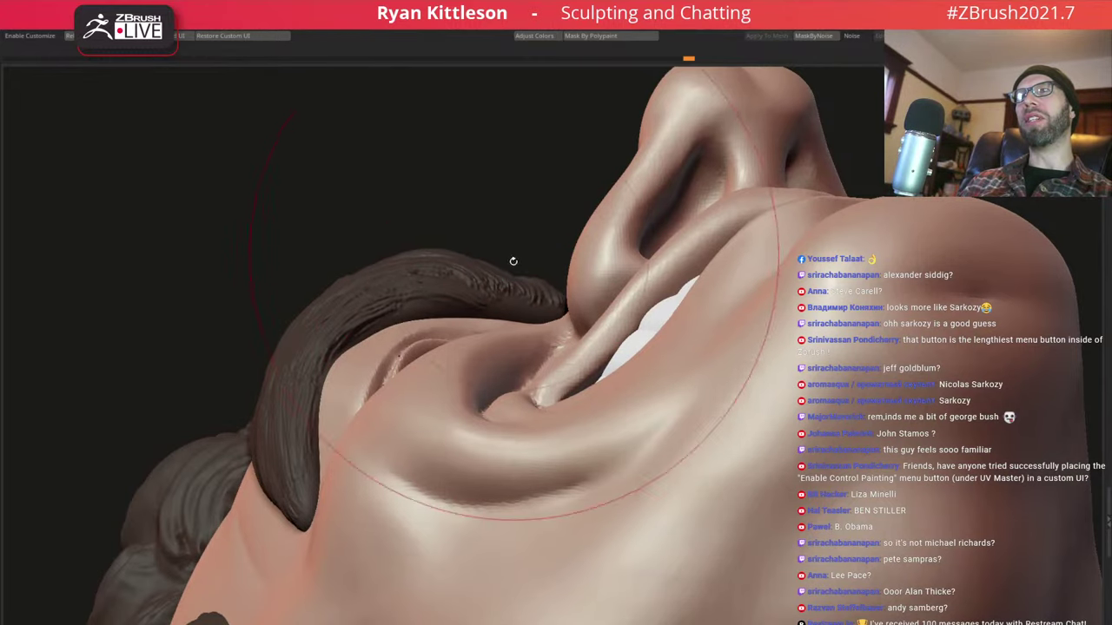
pyautogui.moveTo(514, 261)
pyautogui.mouseDown(button='right')
pyautogui.moveTo(524, 238)
pyautogui.moveTo(545, 258)
pyautogui.moveTo(473, 275)
pyautogui.moveTo(684, 276)
pyautogui.moveTo(540, 276)
pyautogui.mouseUp(button='right')
pyautogui.moveTo(563, 280); pyautogui.dragTo(929, 265, button='right')
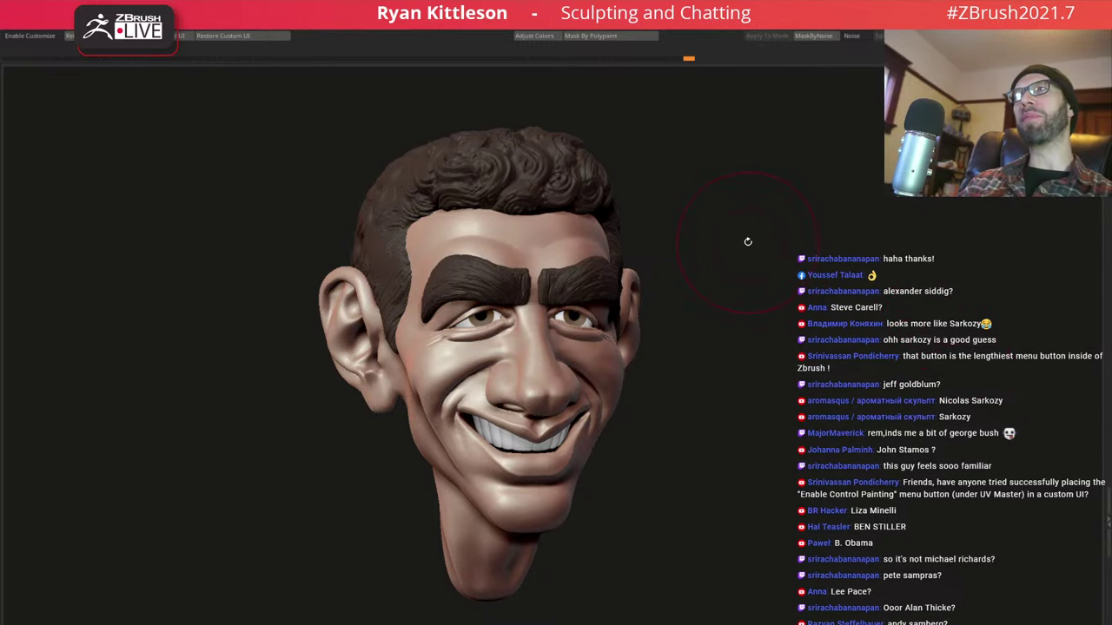
pyautogui.moveTo(766, 239)
pyautogui.mouseDown(button='right')
pyautogui.moveTo(839, 235)
pyautogui.moveTo(841, 317)
pyautogui.moveTo(902, 319)
pyautogui.moveTo(764, 258)
pyautogui.moveTo(838, 254)
pyautogui.moveTo(784, 266)
pyautogui.moveTo(767, 241)
pyautogui.moveTo(778, 276)
pyautogui.moveTo(759, 218)
pyautogui.mouseUp(button='right')
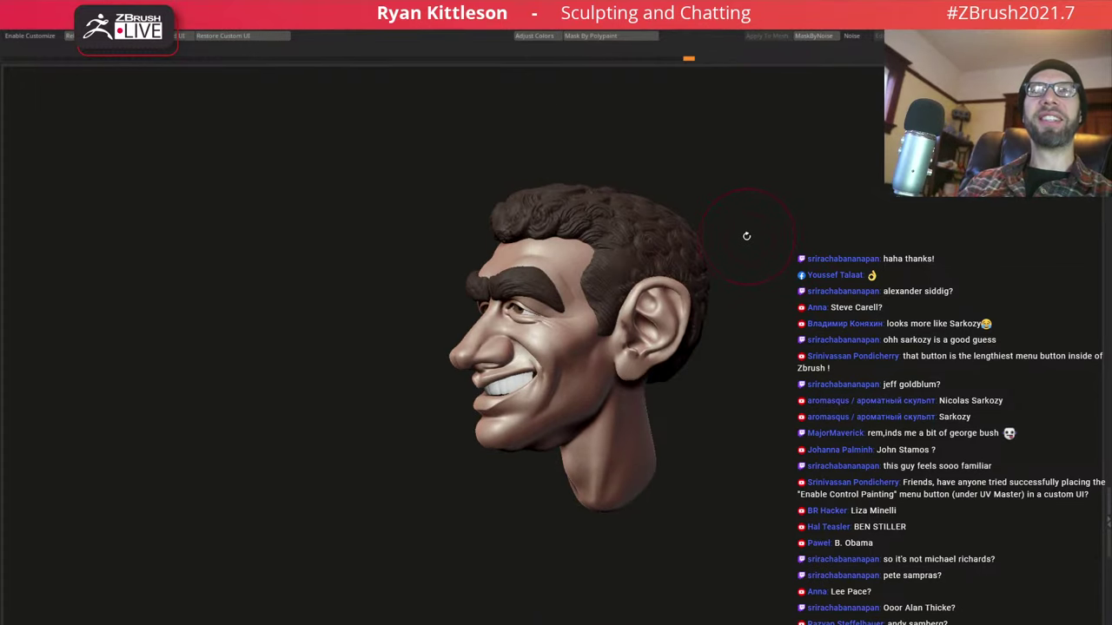